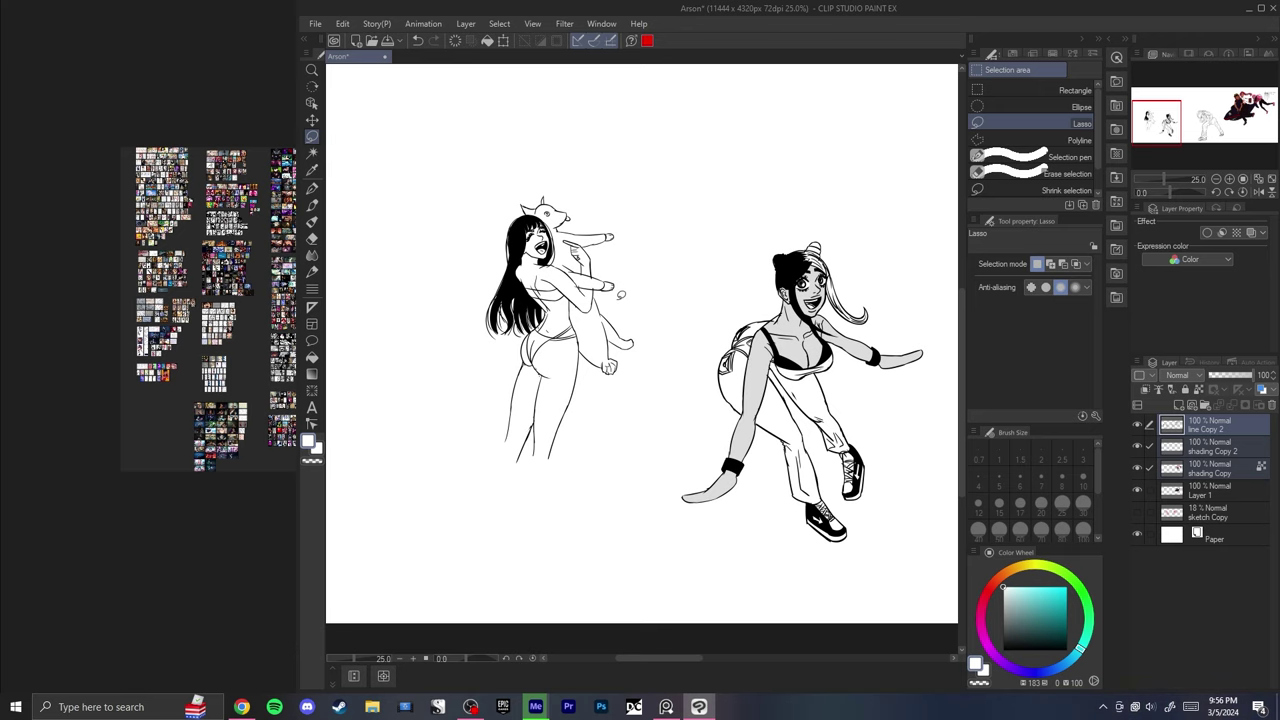
- Look over the figure drawings across the Arson canvas, from the crouching woman to the whale riders and the bent-over line art
scroll(860, 345, up, 2)
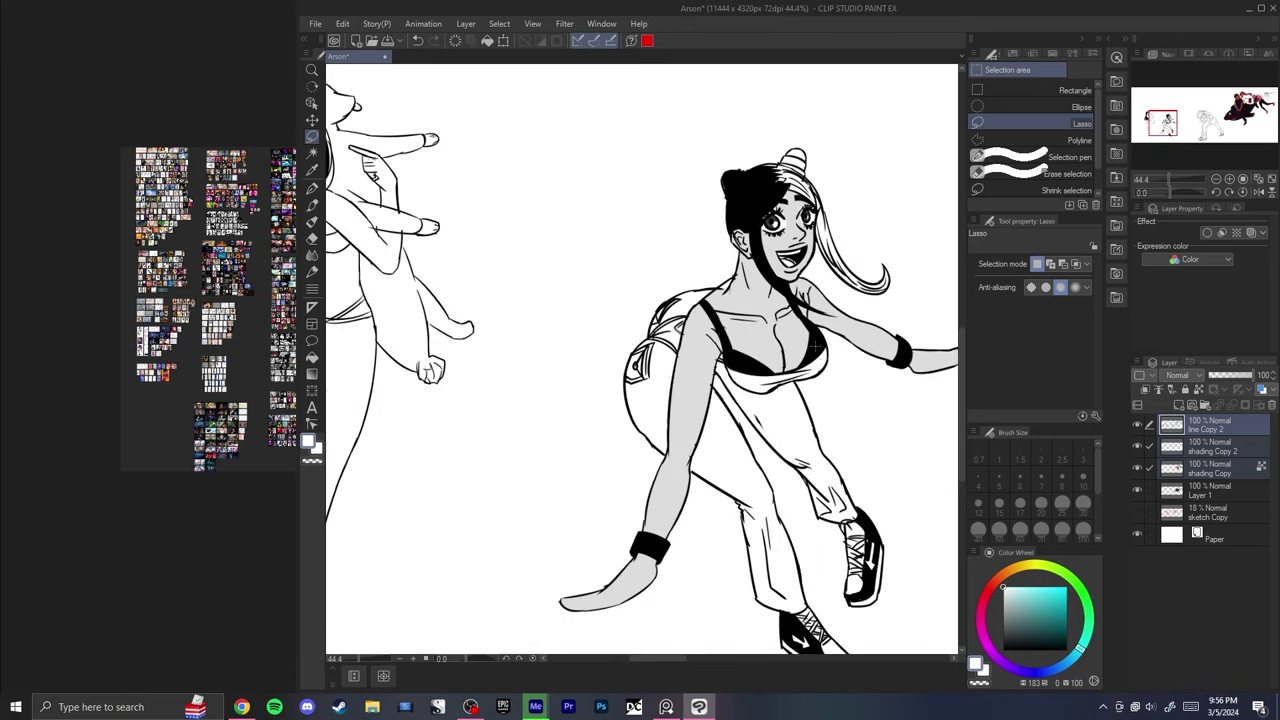
scroll(868, 343, down, 1)
scroll(868, 343, up, 1)
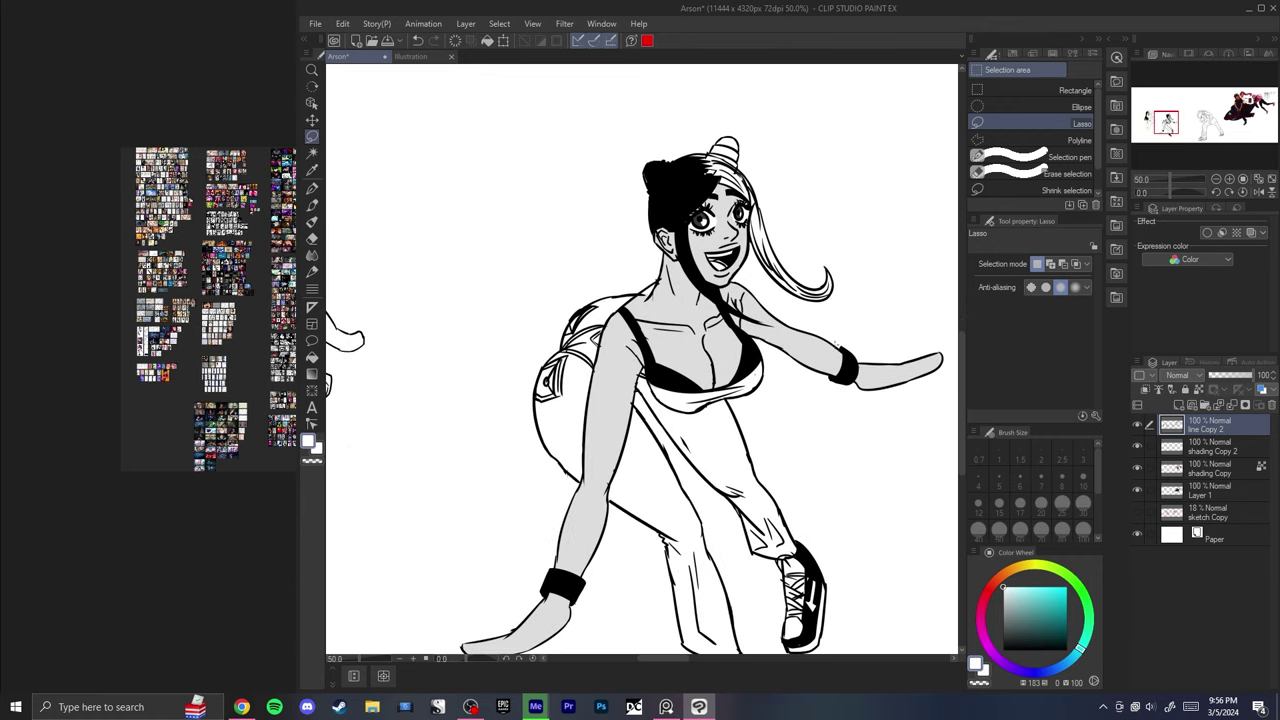
scroll(880, 350, down, 2)
mouse_move(916, 348)
mouse_down()
mouse_move(896, 540)
mouse_move(850, 608)
mouse_move(672, 621)
mouse_move(600, 266)
mouse_up()
scroll(527, 142, down, 2)
drag(828, 168, 561, 206)
scroll(675, 158, down, 1)
drag(837, 81, 716, 139)
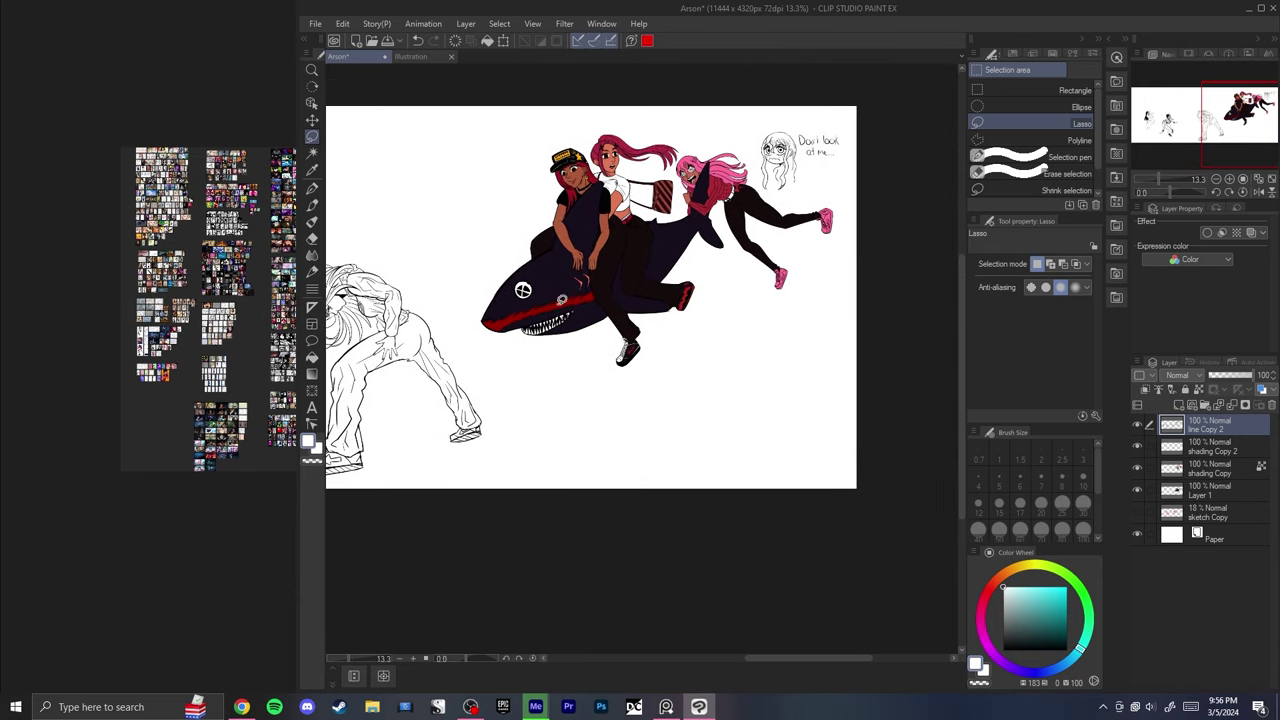
drag(413, 291, 766, 220)
scroll(766, 220, up, 4)
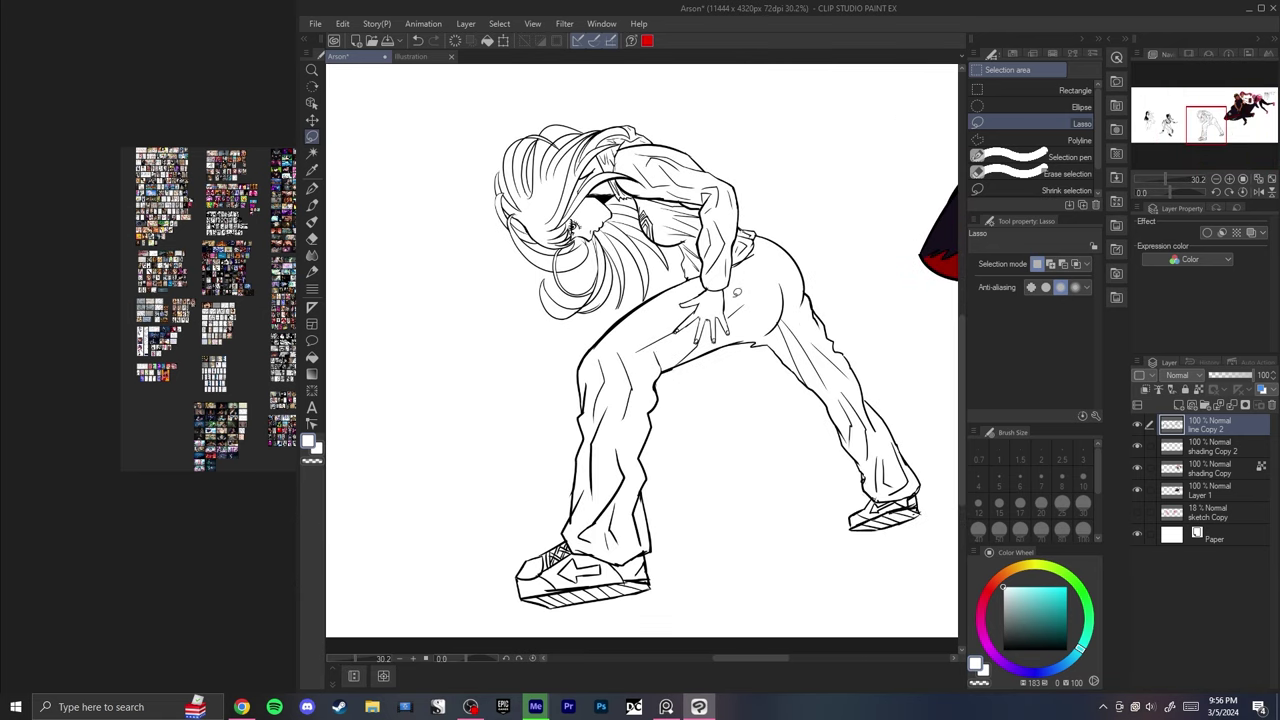
- Open the recent file Miyuna Arrow.clip to view its colouring, and return to the Illustration canvas
click(315, 23)
mouse_move(347, 88)
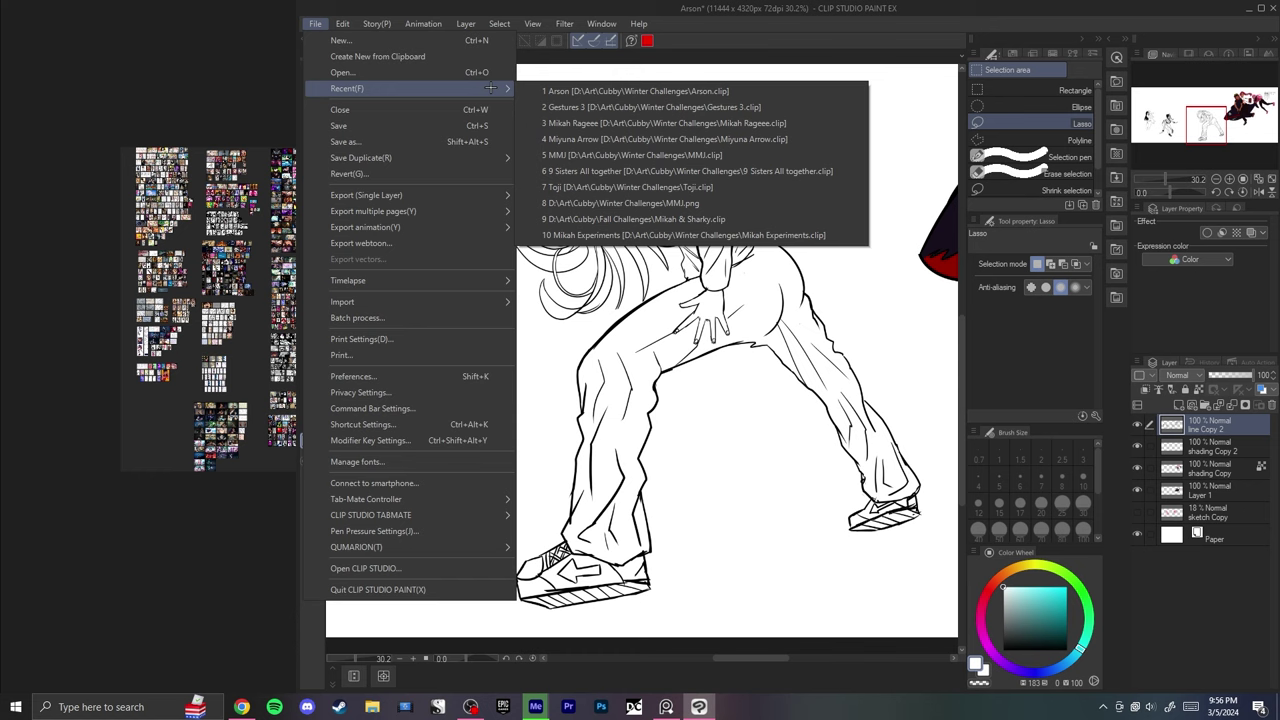
click(598, 139)
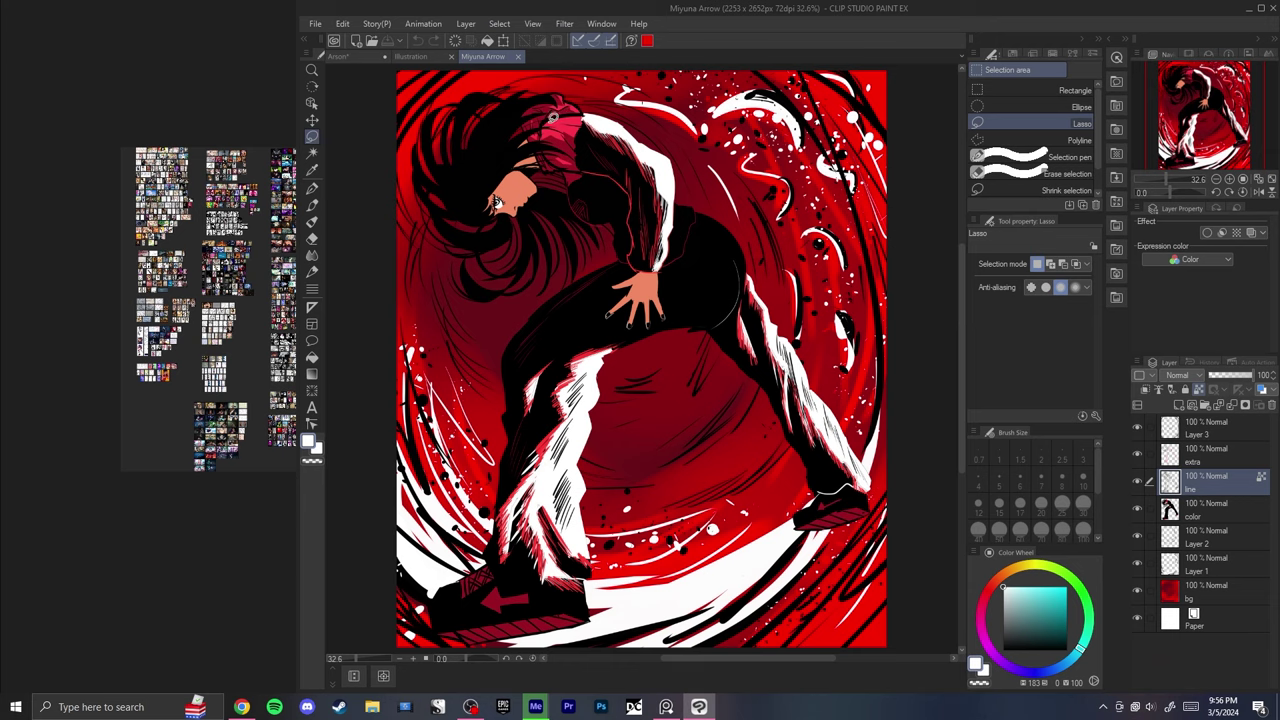
click(412, 56)
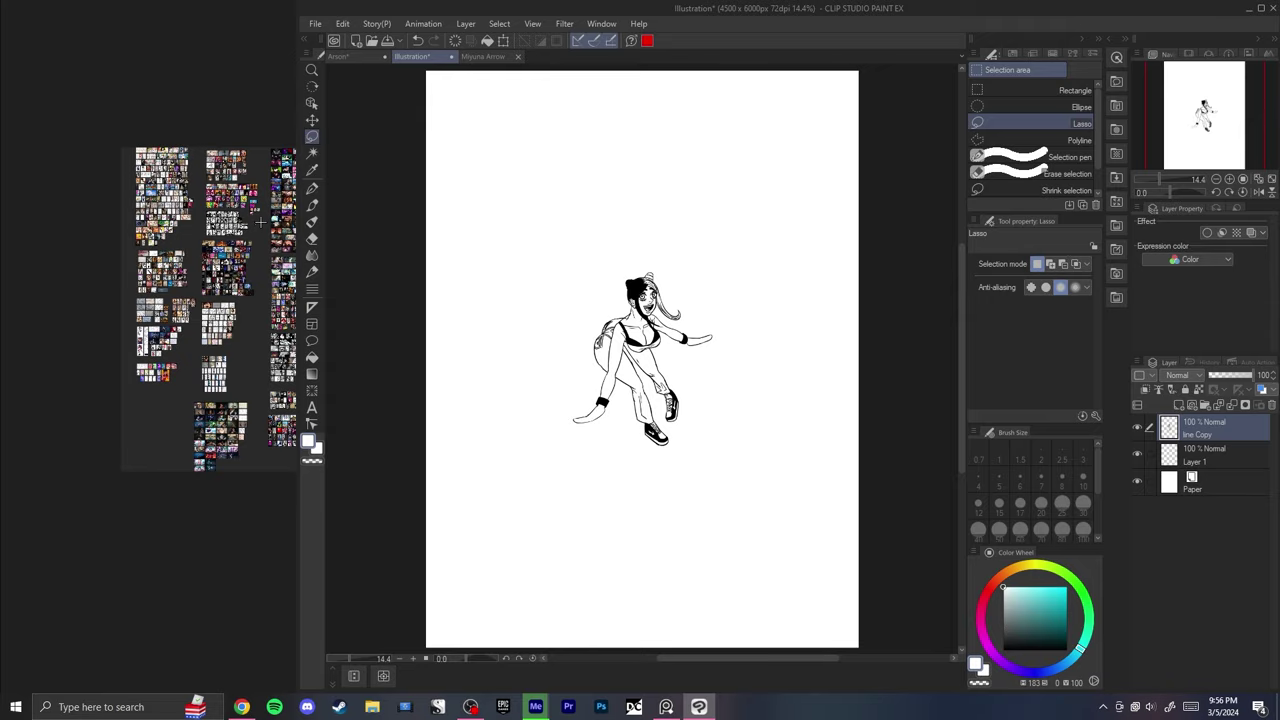
- Browse the colour illustrations on the reference board, examining the pink-toned artwork and the fighter with blue flames up close
scroll(130, 128, up, 10)
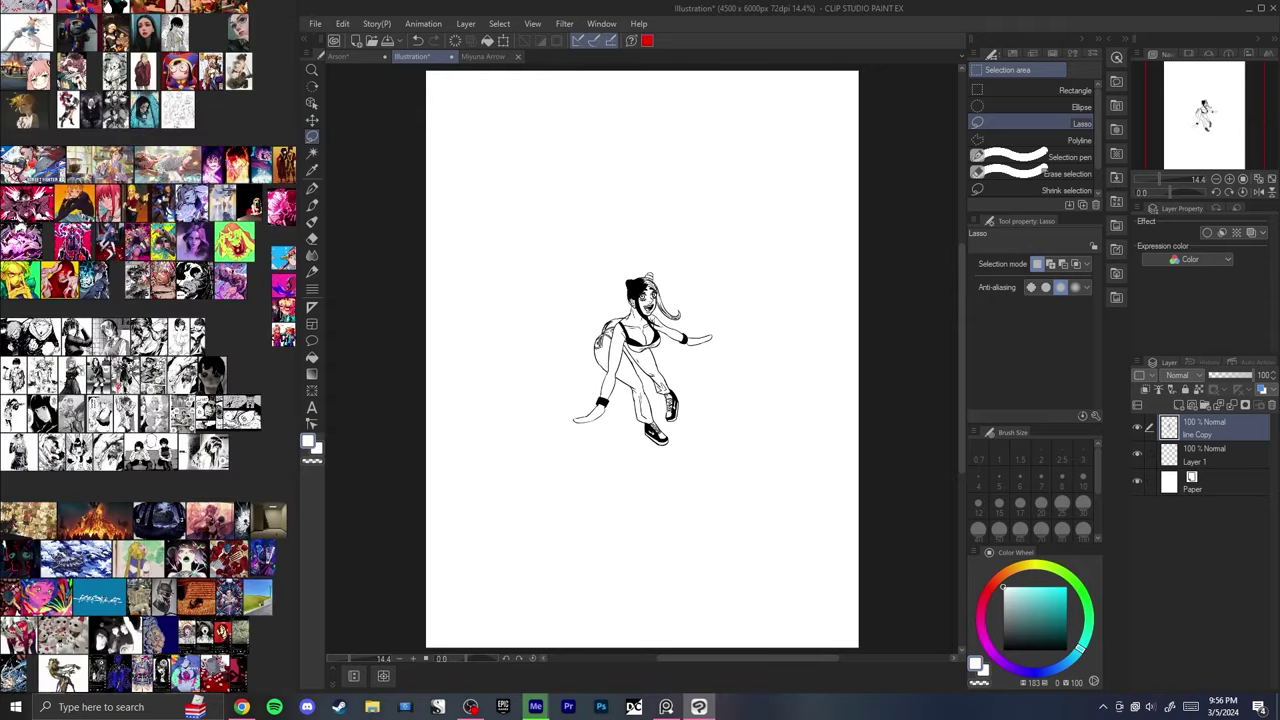
scroll(130, 128, down, 5)
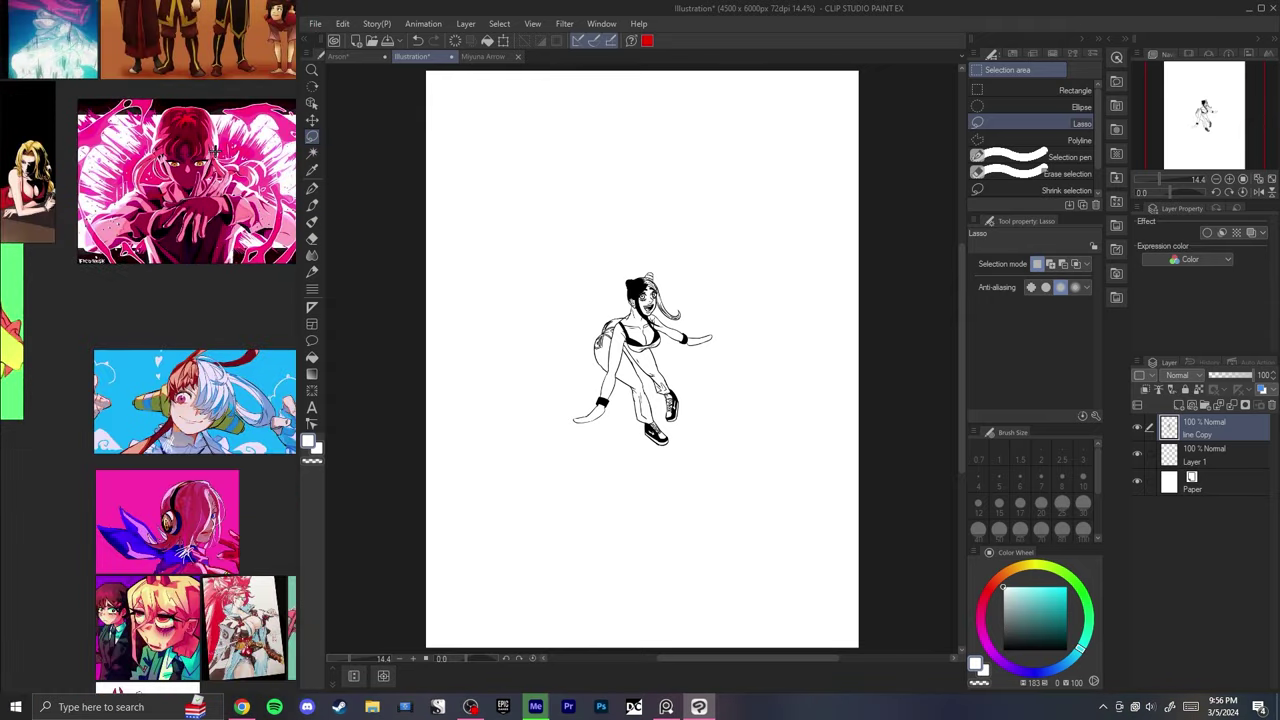
scroll(80, 263, up, 8)
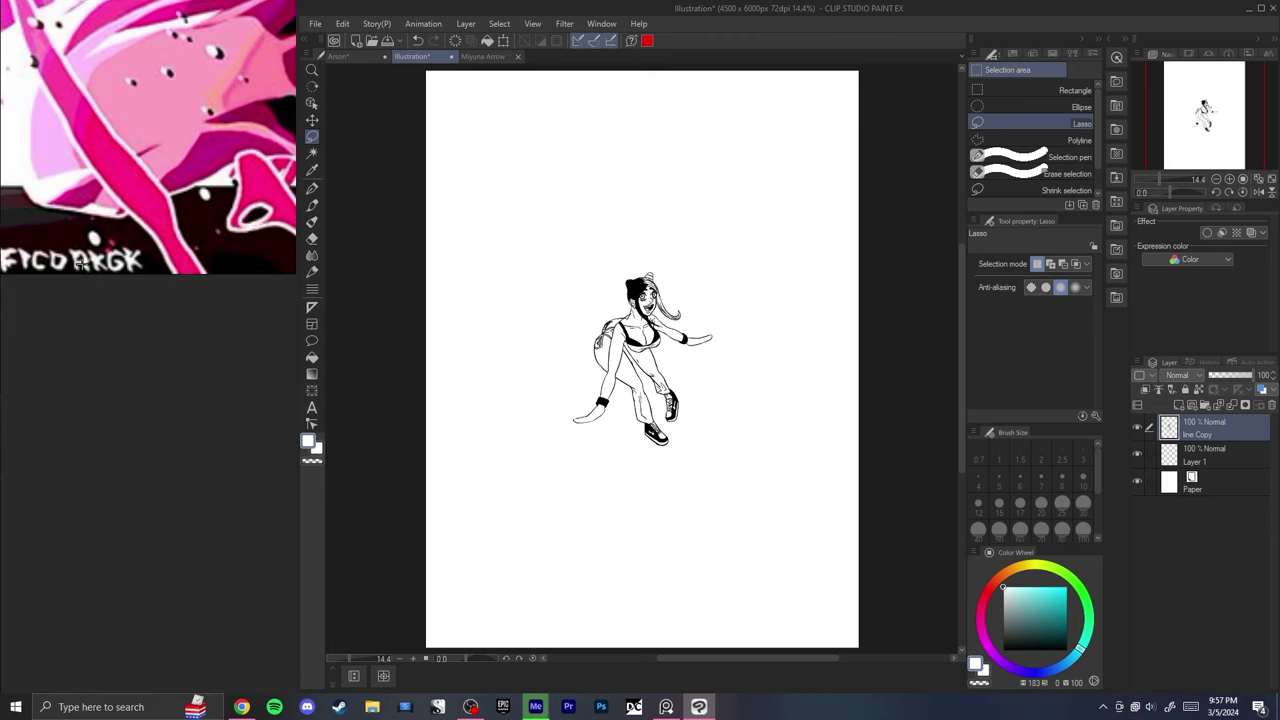
scroll(80, 263, down, 6)
scroll(183, 182, up, 3)
click(183, 182)
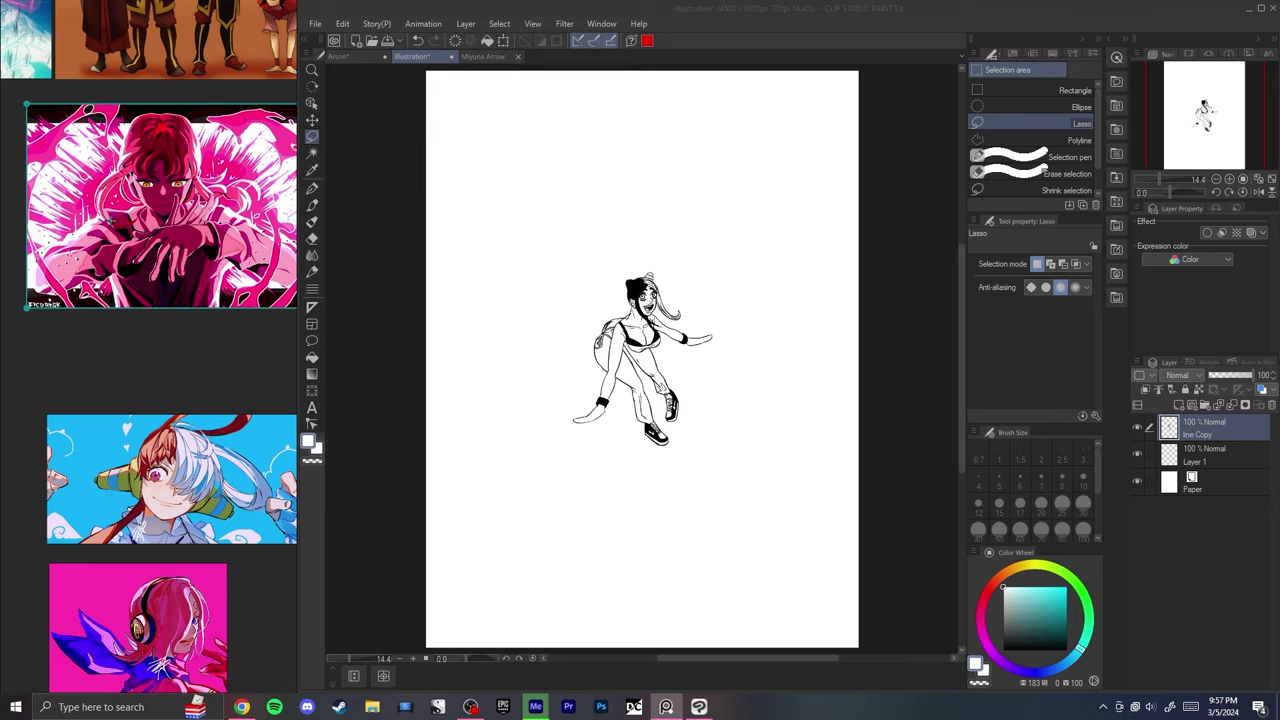
drag(122, 222, 445, 167)
drag(205, 195, 344, 173)
click(163, 203)
scroll(157, 213, up, 2)
double_click(245, 420)
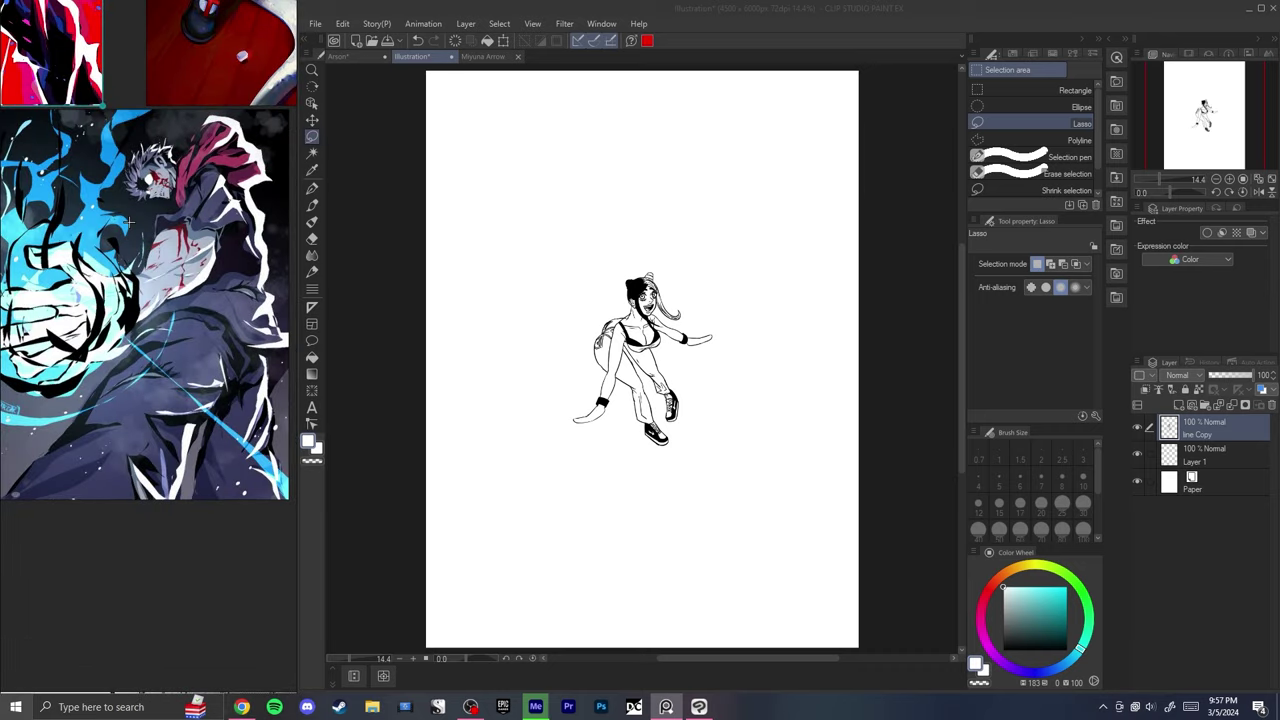
- Examine the yellow-haired portrait and its neighbouring artworks on the reference board for colour ideas
scroll(128, 222, down, 7)
drag(91, 189, 250, 208)
scroll(133, 240, up, 6)
scroll(137, 237, down, 3)
scroll(100, 248, up, 2)
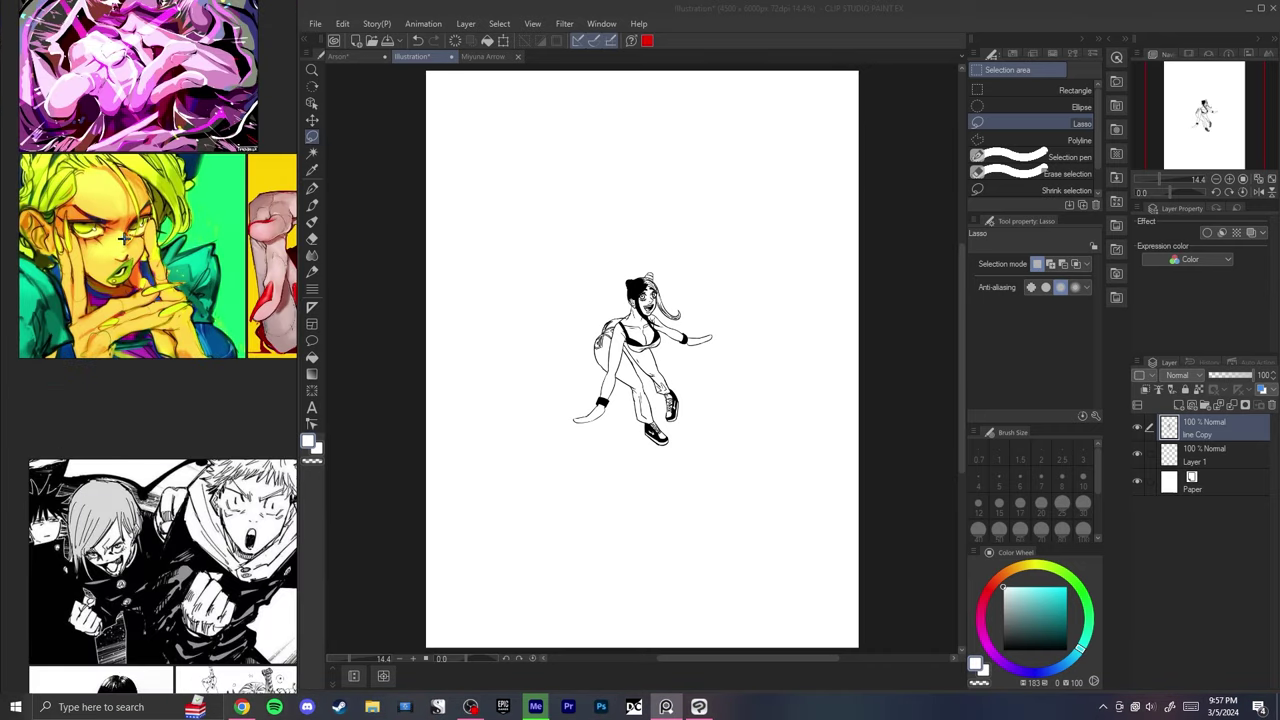
scroll(81, 234, down, 1)
click(100, 229)
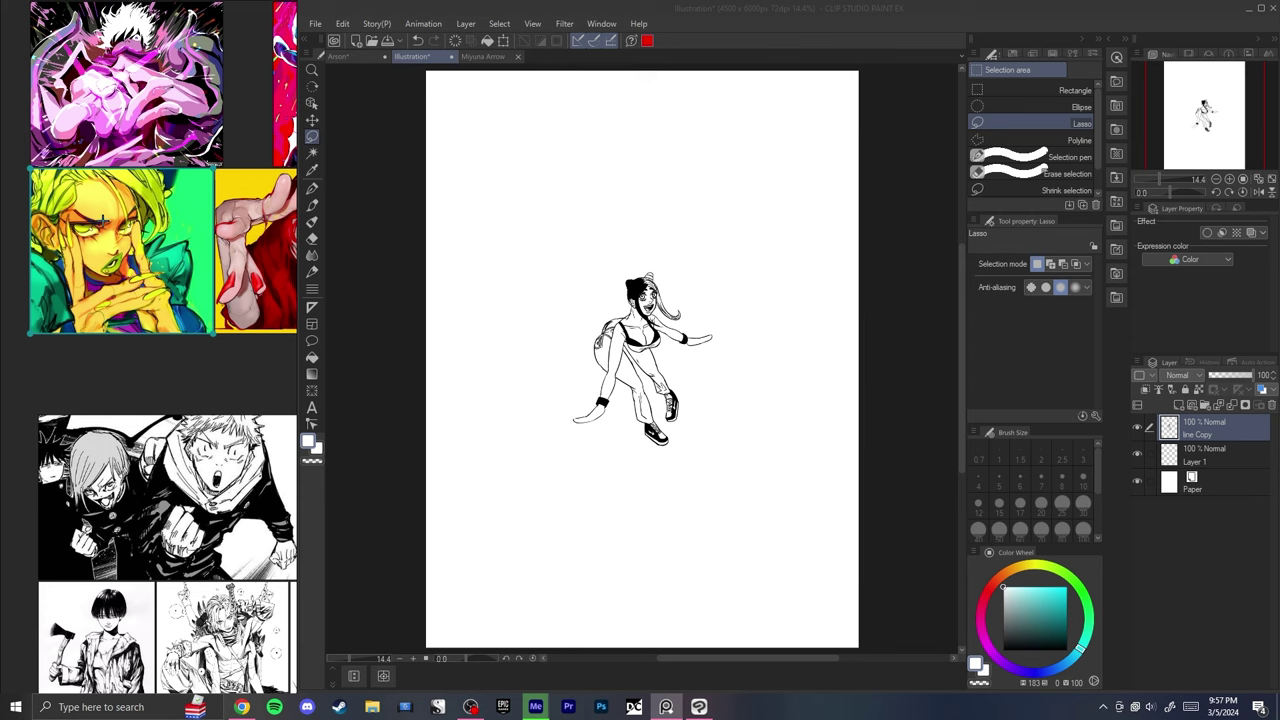
scroll(103, 218, down, 2)
click(829, 390)
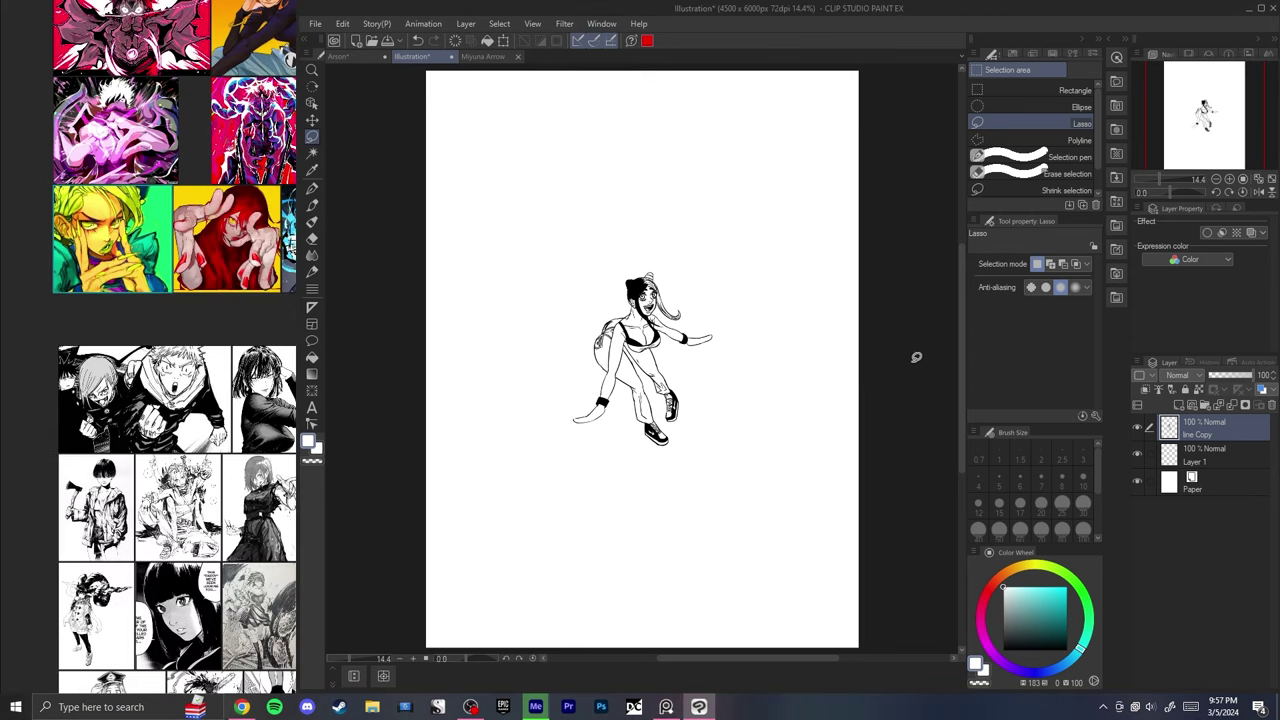
- Reduce the Illustration canvas size to 1692 × 2256 px, framed tightly around the crouching woman
key(p)
scroll(866, 372, down, 1)
scroll(800, 394, up, 1)
key(ctrl+alt+c)
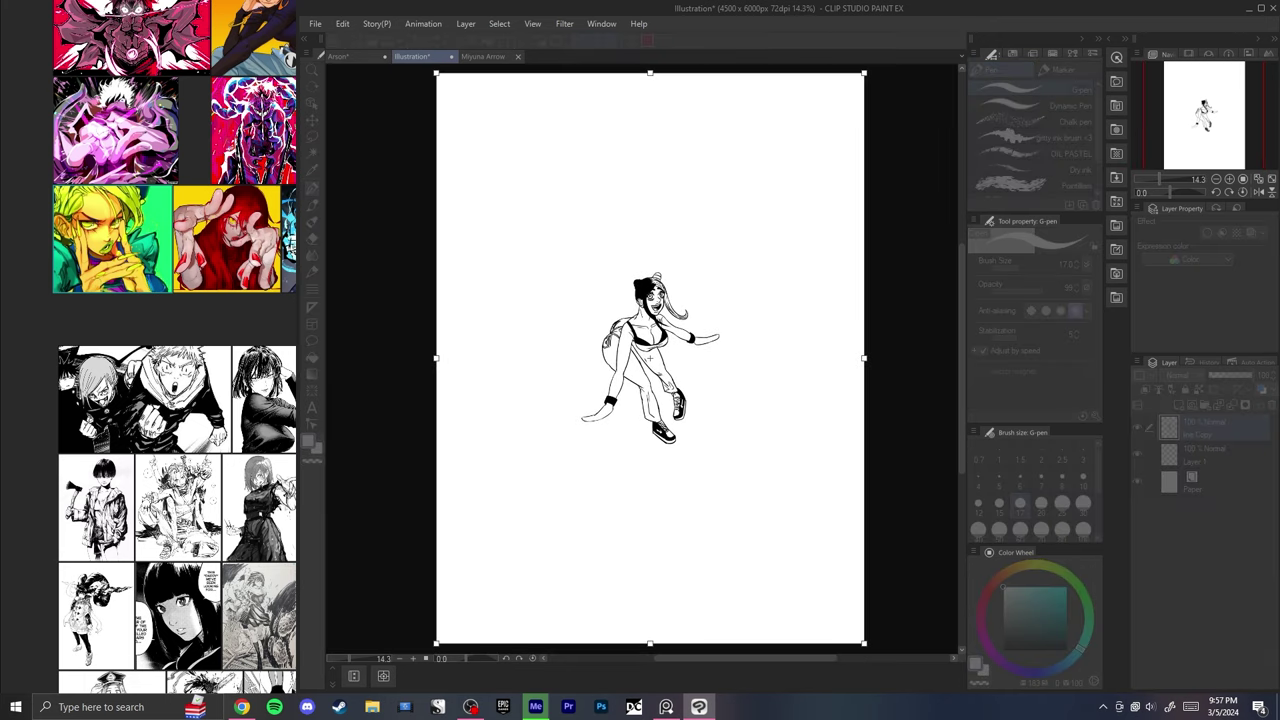
mouse_move(864, 357)
mouse_down()
mouse_move(599, 357)
mouse_move(680, 367)
mouse_up()
scroll(672, 366, up, 5)
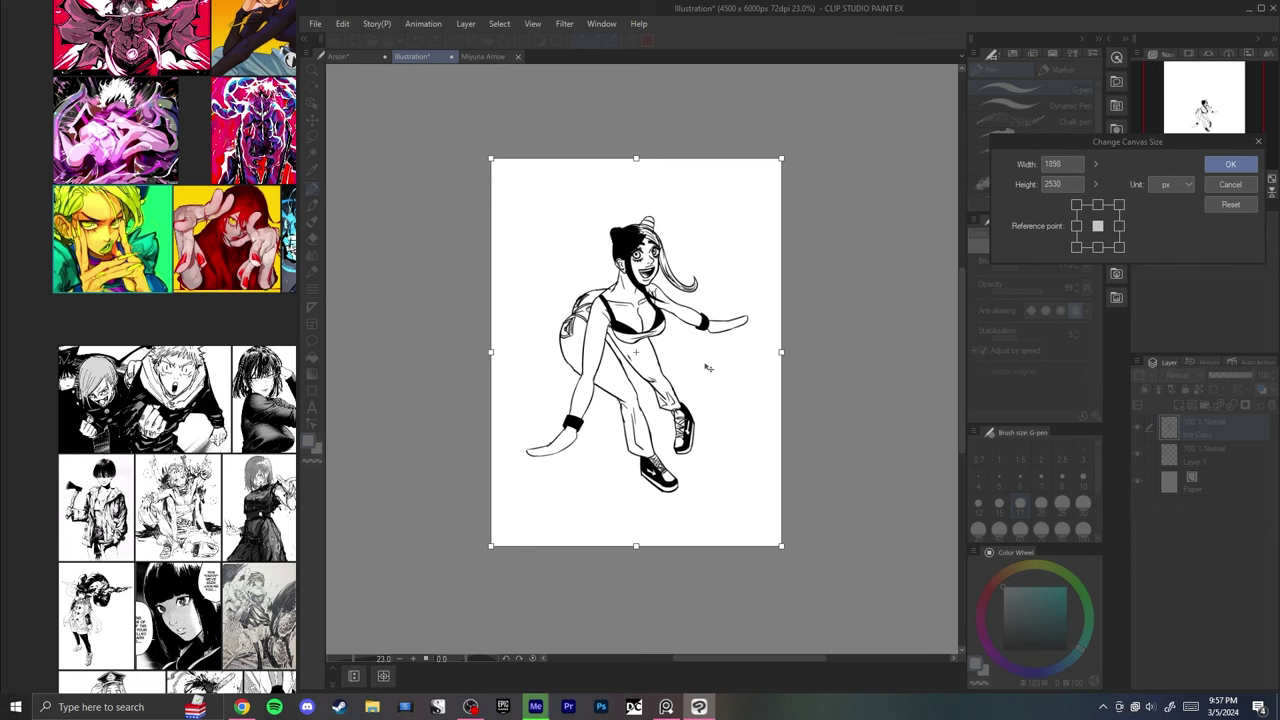
drag(782, 352, 751, 352)
drag(712, 359, 729, 357)
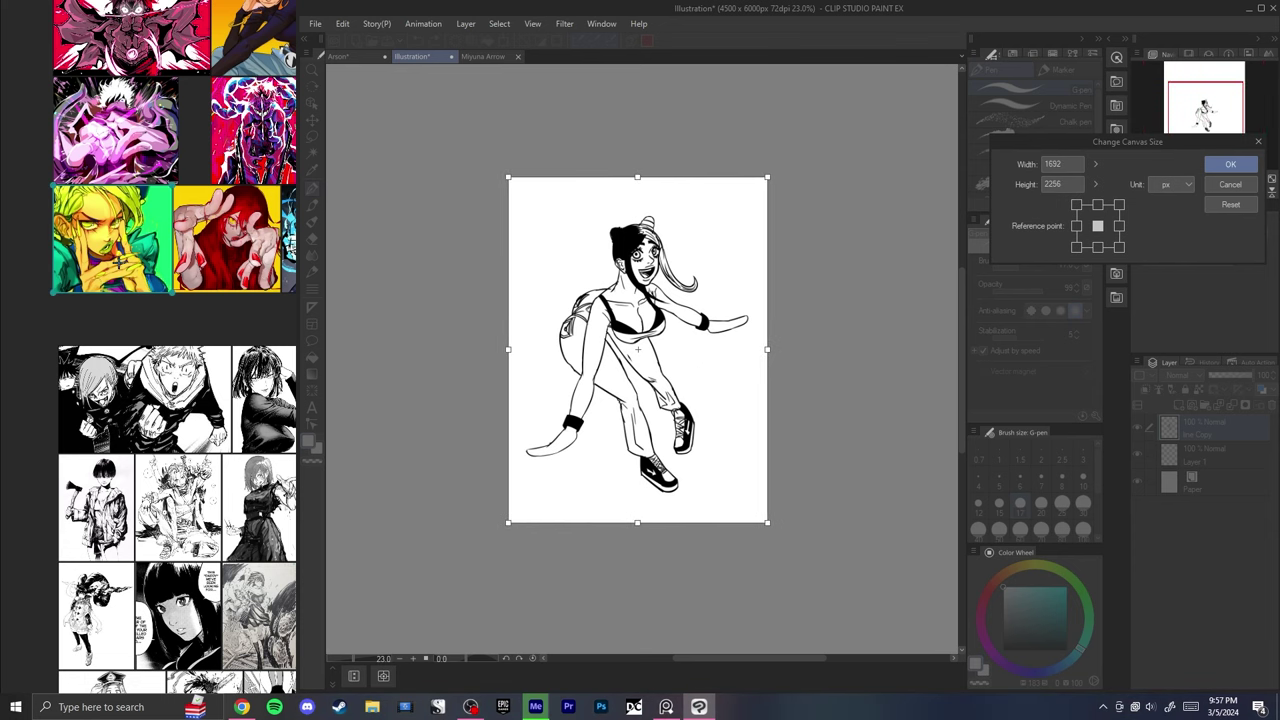
click(1230, 164)
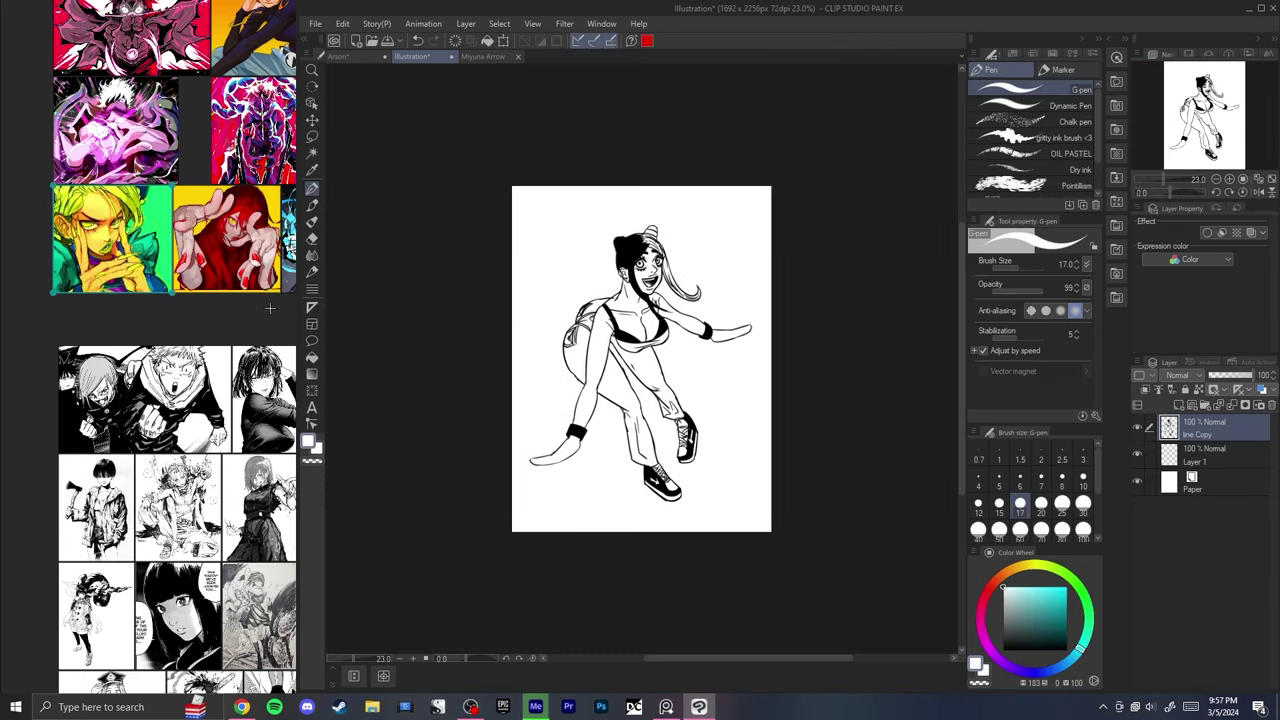
- Frame the colour and manga references on the board, set the G-pen size to 15, and make Layer 1 active
scroll(196, 313, down, 2)
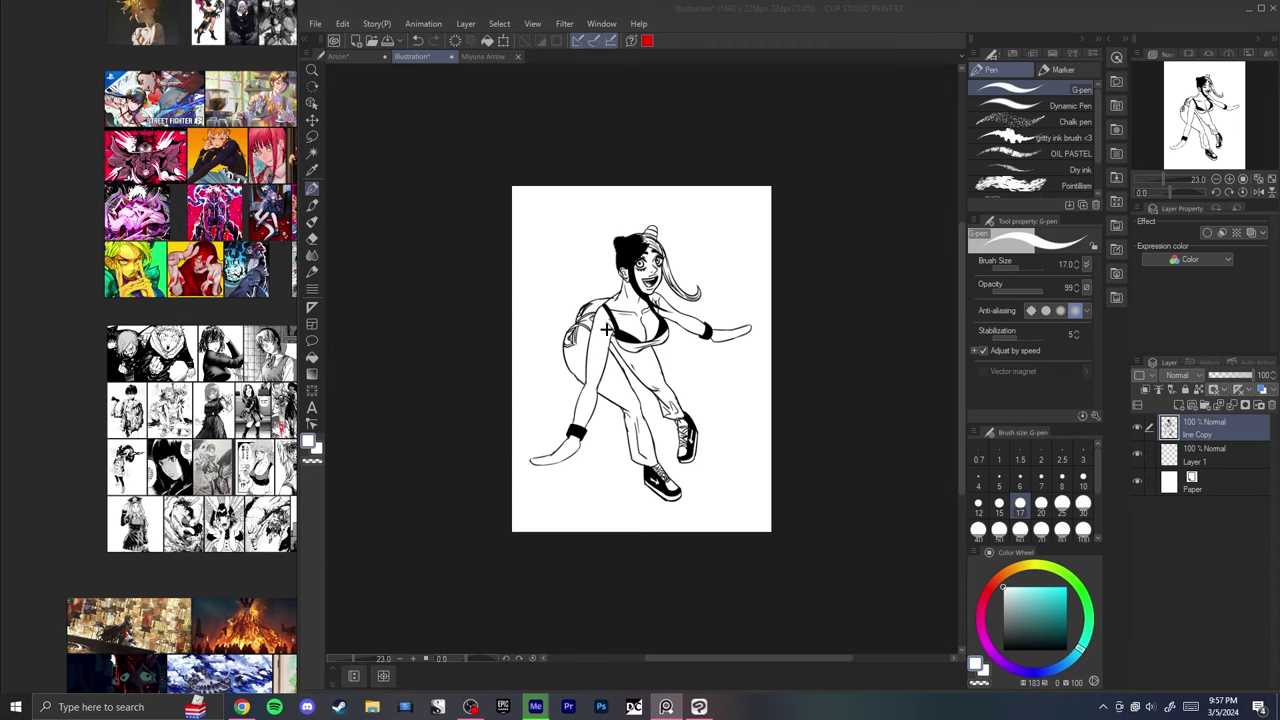
scroll(604, 327, up, 4)
scroll(400, 210, down, 1)
scroll(180, 254, up, 4)
scroll(160, 260, down, 3)
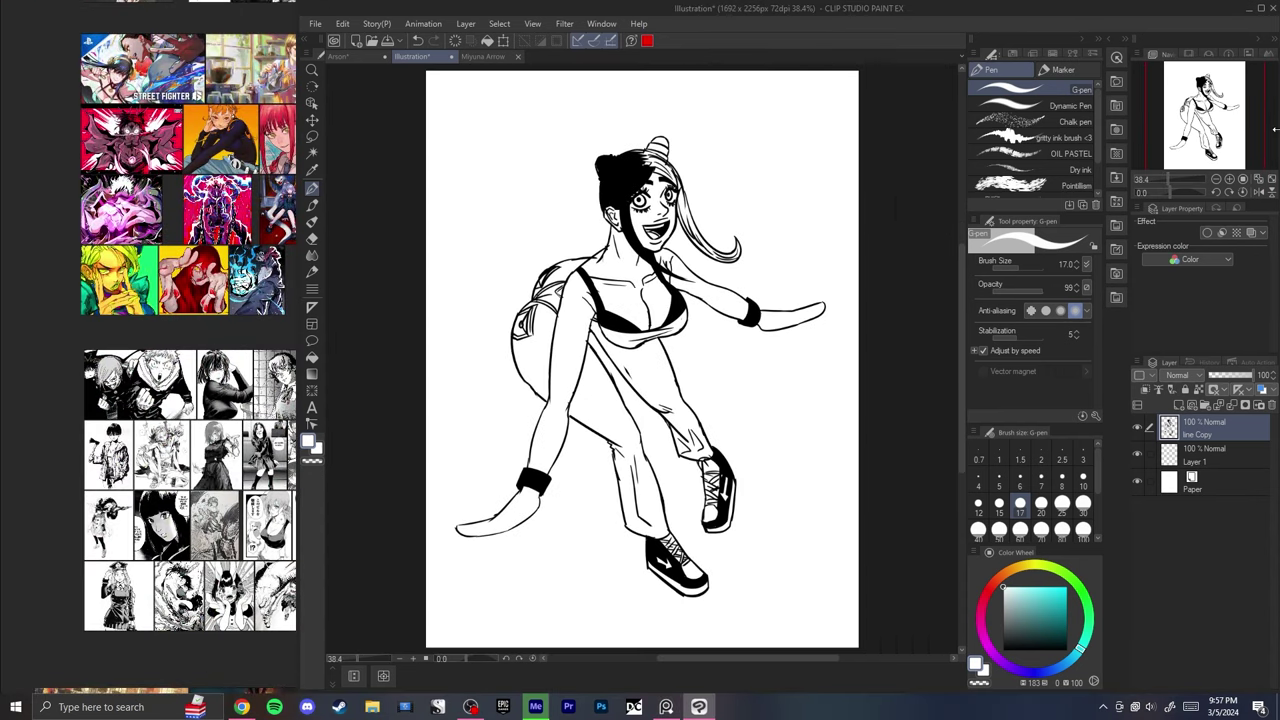
key(bracketleft)
click(1178, 405)
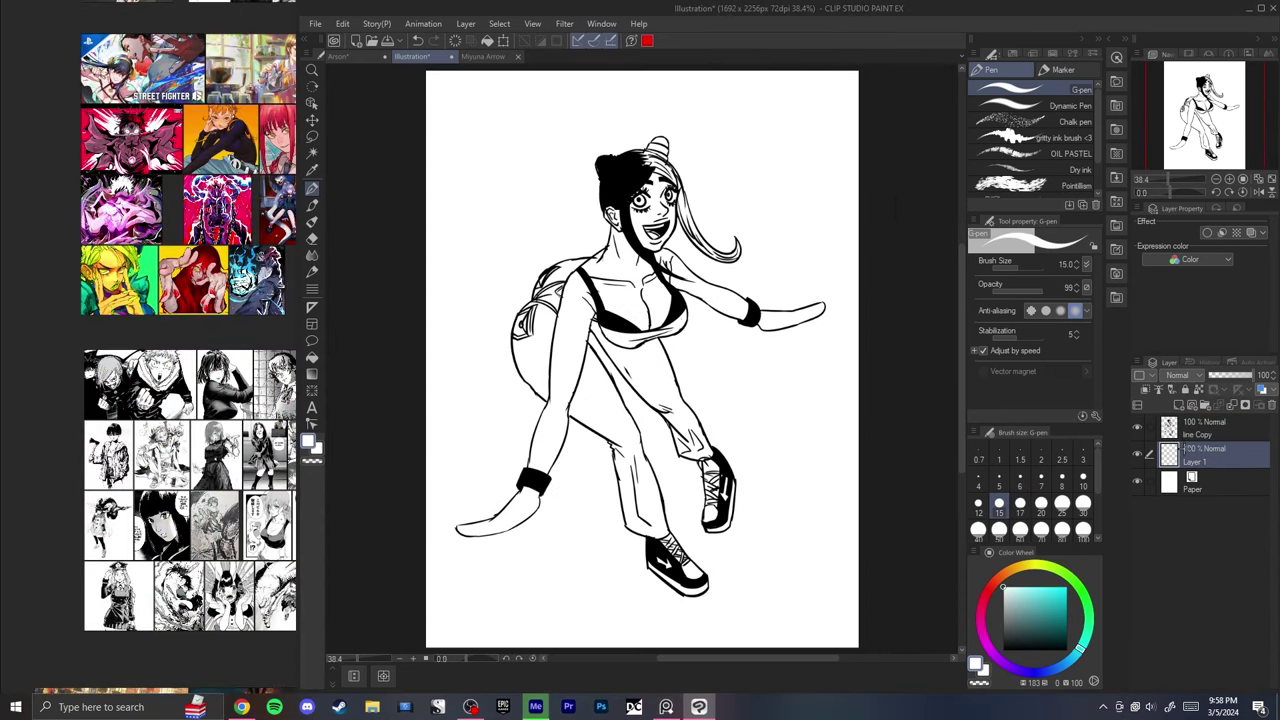
key(ctrl+e)
- Open the recent file 9 Sisters All together.clip, sample the skin colour of the sister in black shorts, and return to Illustration
click(315, 23)
mouse_move(345, 84)
click(606, 171)
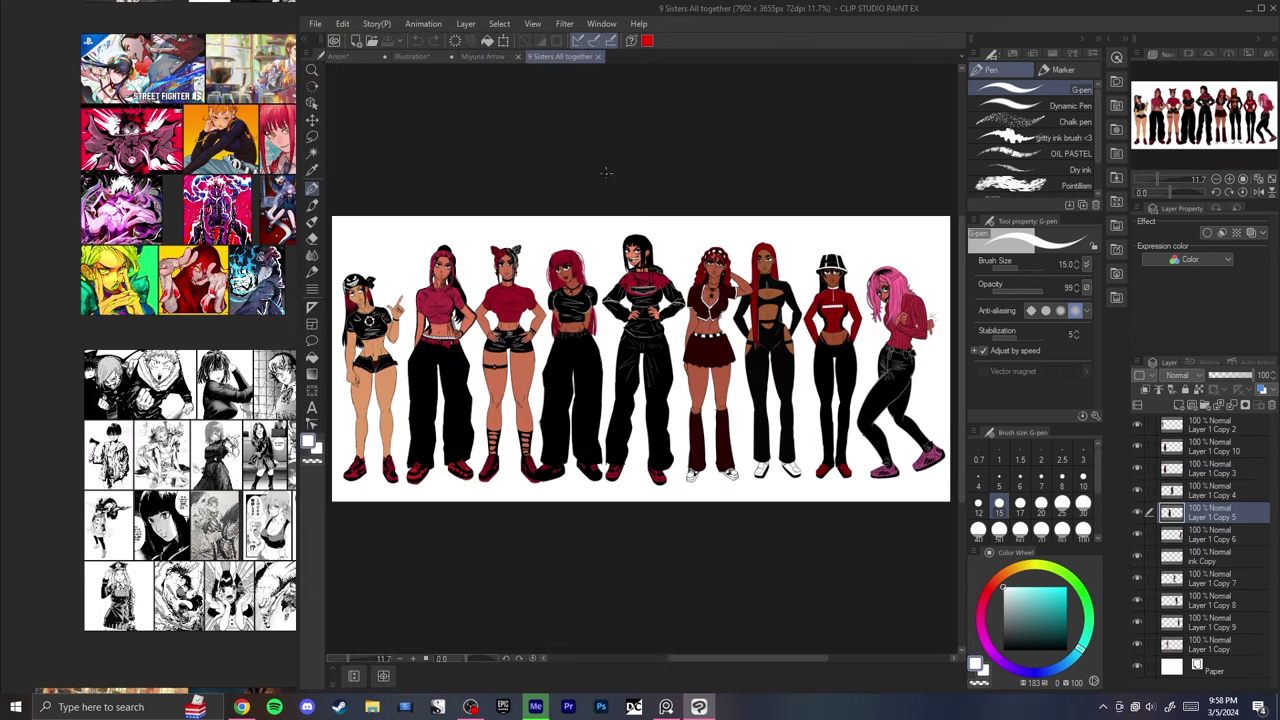
scroll(520, 390, up, 10)
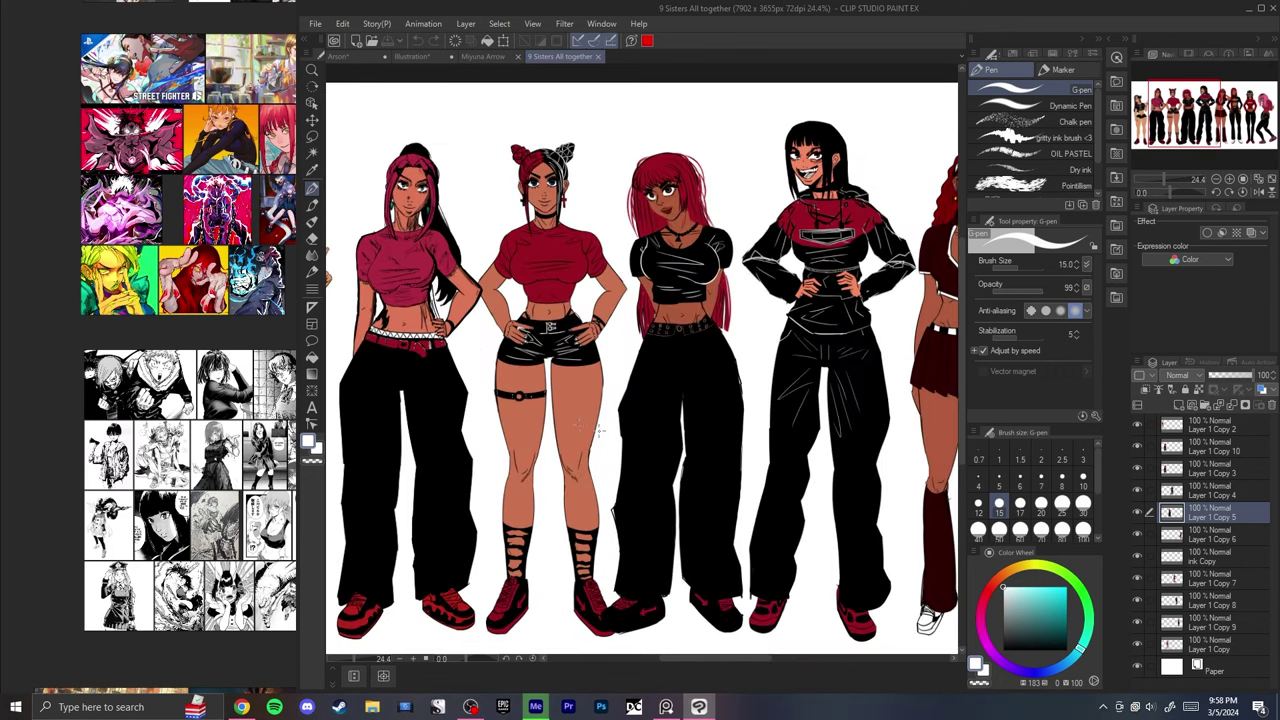
alt+click(592, 347)
click(411, 57)
- Mirror the canvas view and erase the light hair bun on top of the head on the line Copy layer
scroll(638, 100, down, 3)
key(h)
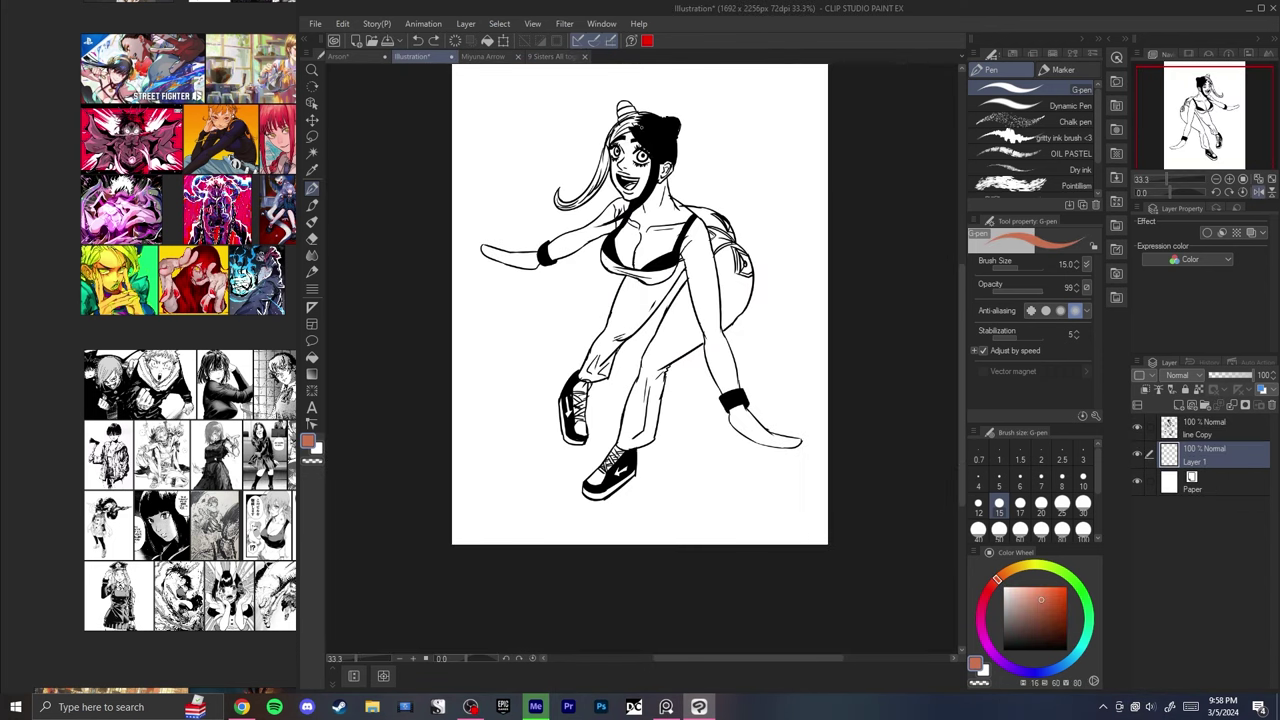
key(h)
scroll(632, 106, up, 8)
mouse_move(637, 187)
mouse_down()
mouse_move(604, 223)
mouse_move(626, 292)
mouse_move(571, 285)
mouse_move(636, 248)
mouse_move(622, 233)
mouse_move(571, 246)
mouse_up()
key(h)
click(1208, 428)
key(e)
key(ctrl+z)
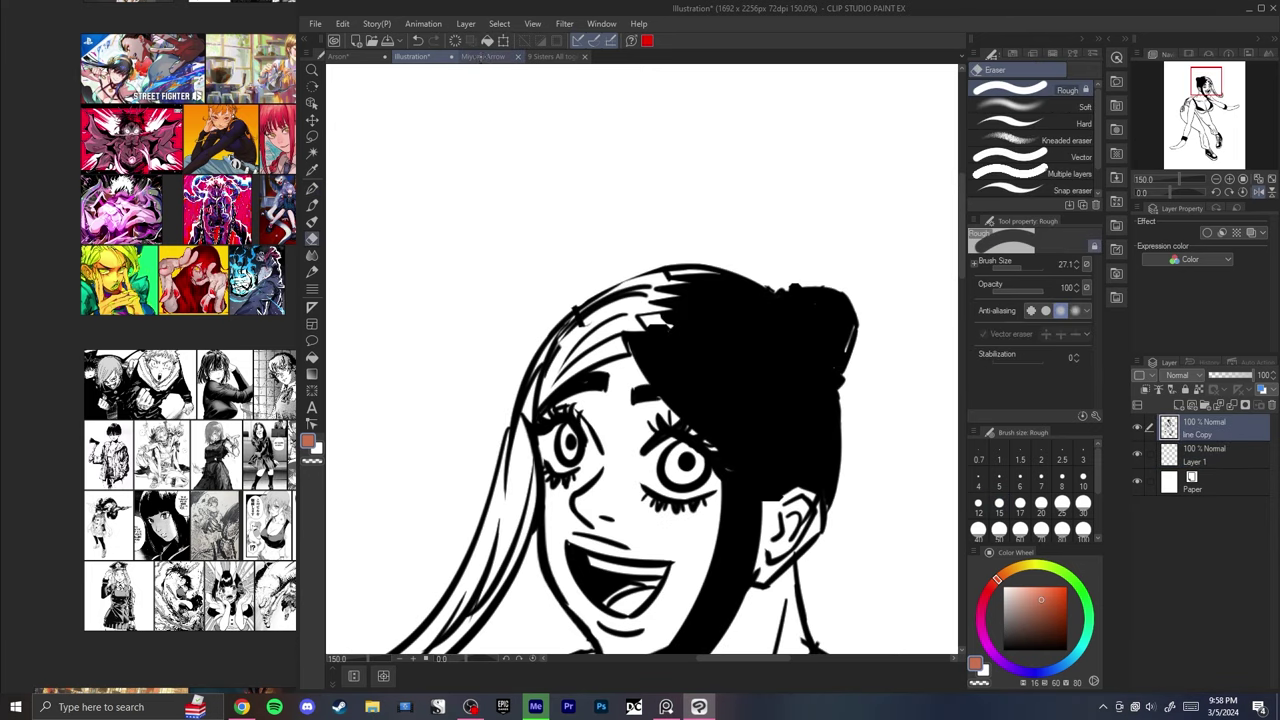
- Compare the red-and-black hair buns in 9 Sisters All together with the head in the Illustration canvas
click(560, 57)
scroll(572, 190, down, 3)
drag(572, 198, 631, 414)
scroll(577, 180, up, 6)
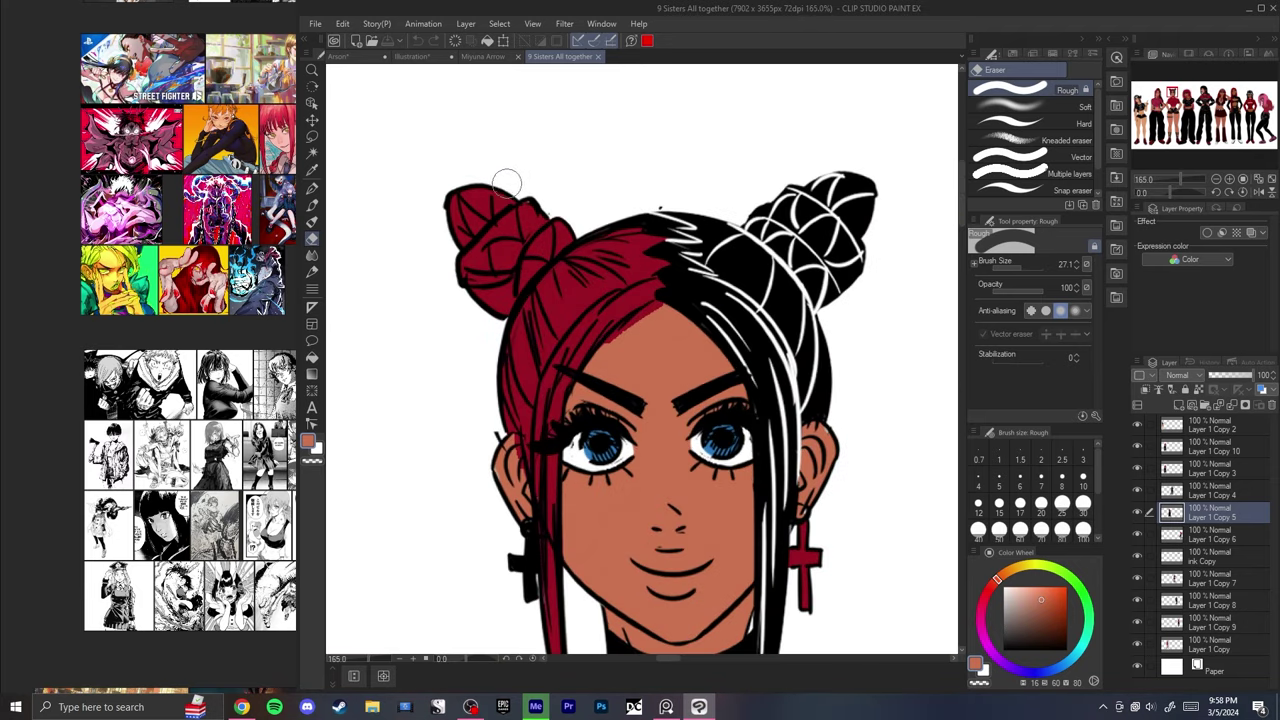
click(412, 57)
key(ctrl+z)
key(ctrl+y)
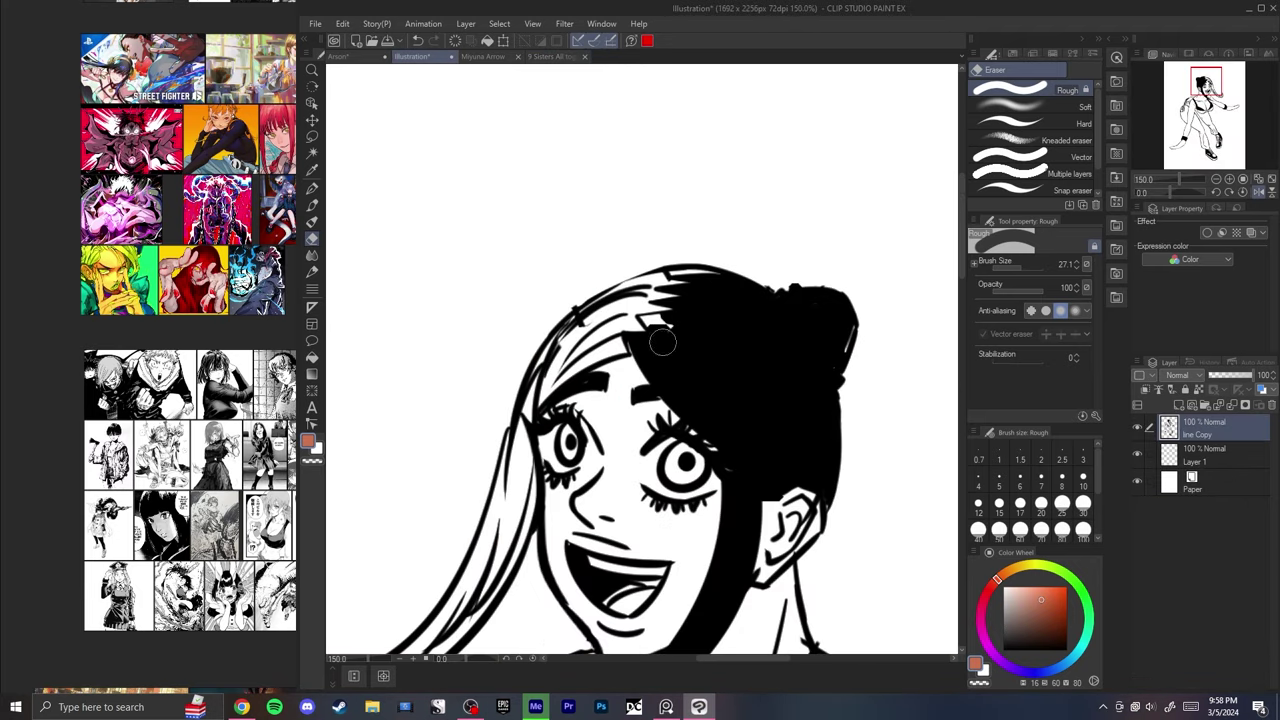
key(ctrl+z)
key(ctrl+y)
- Set the G-pen colour to black and try a first bun stroke on the light side of the hair
key(p)
drag(636, 252, 650, 270)
key(ctrl+z)
drag(1049, 619, 1003, 650)
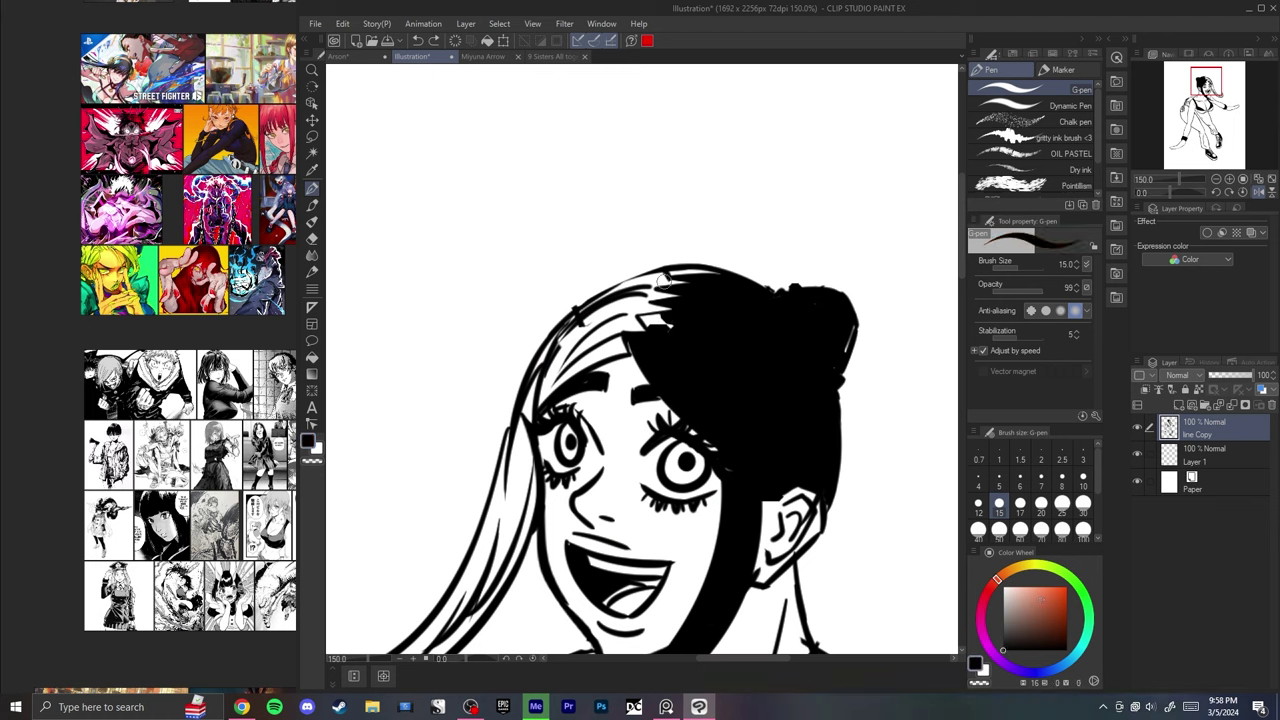
mouse_move(665, 275)
mouse_down()
mouse_move(652, 255)
mouse_move(572, 299)
mouse_up()
key(ctrl+z)
key(ctrl+z)
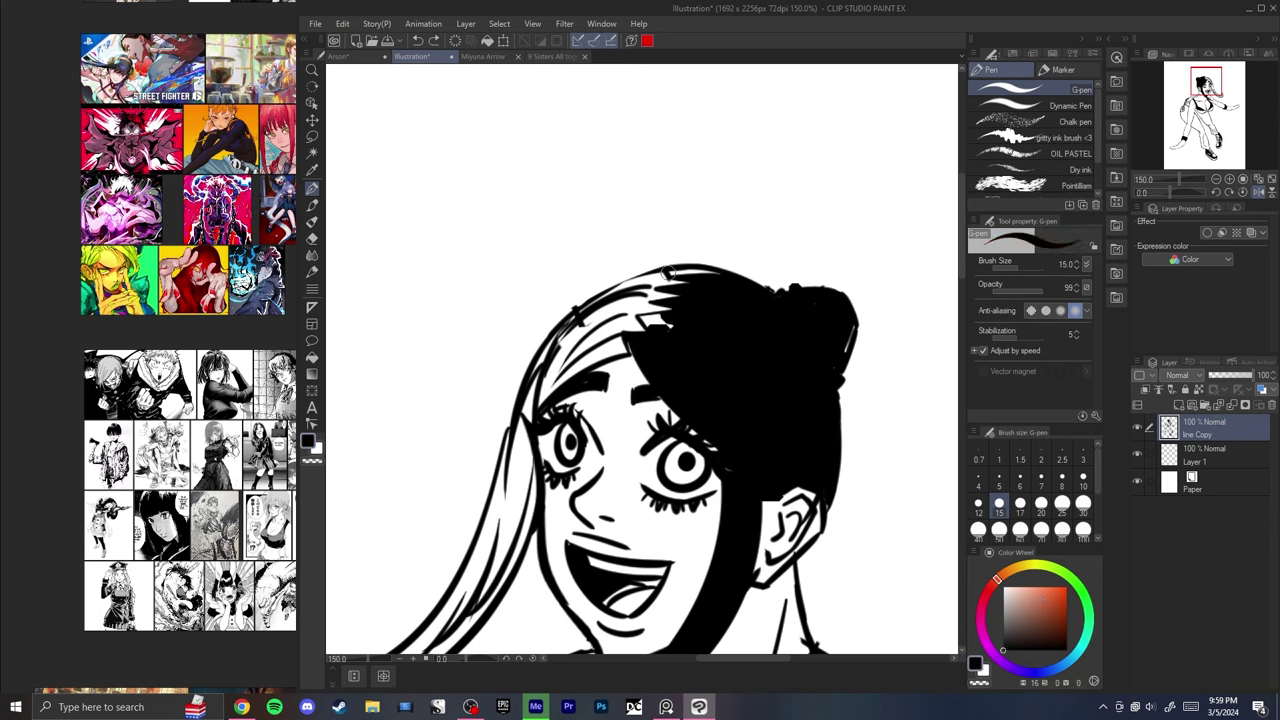
- Try to outline the base of a new hair bun above the light side of the head
mouse_move(654, 255)
mouse_down()
mouse_move(544, 309)
mouse_move(617, 262)
mouse_move(564, 292)
mouse_move(580, 318)
mouse_up()
key(ctrl+z)
key(ctrl+z)
key(ctrl+z)
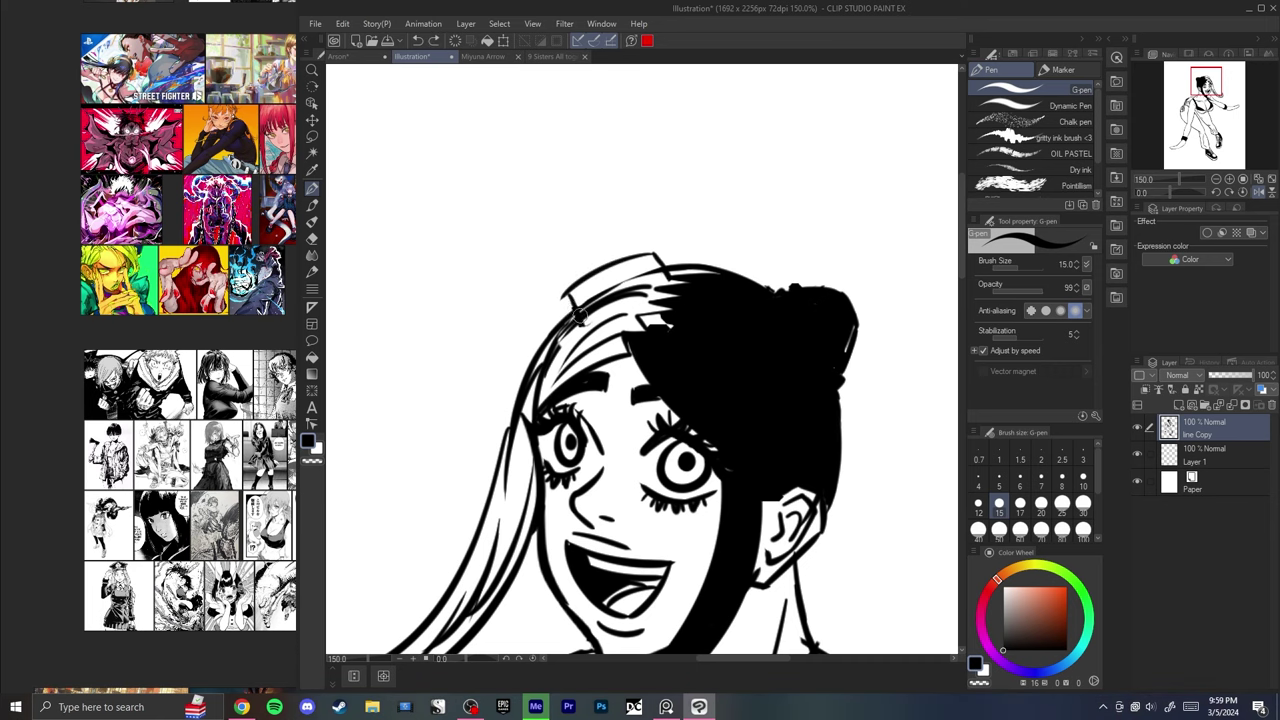
- Check how the hair buns join the head in 9 Sisters All together, and go back to the Illustration canvas
click(482, 56)
click(560, 56)
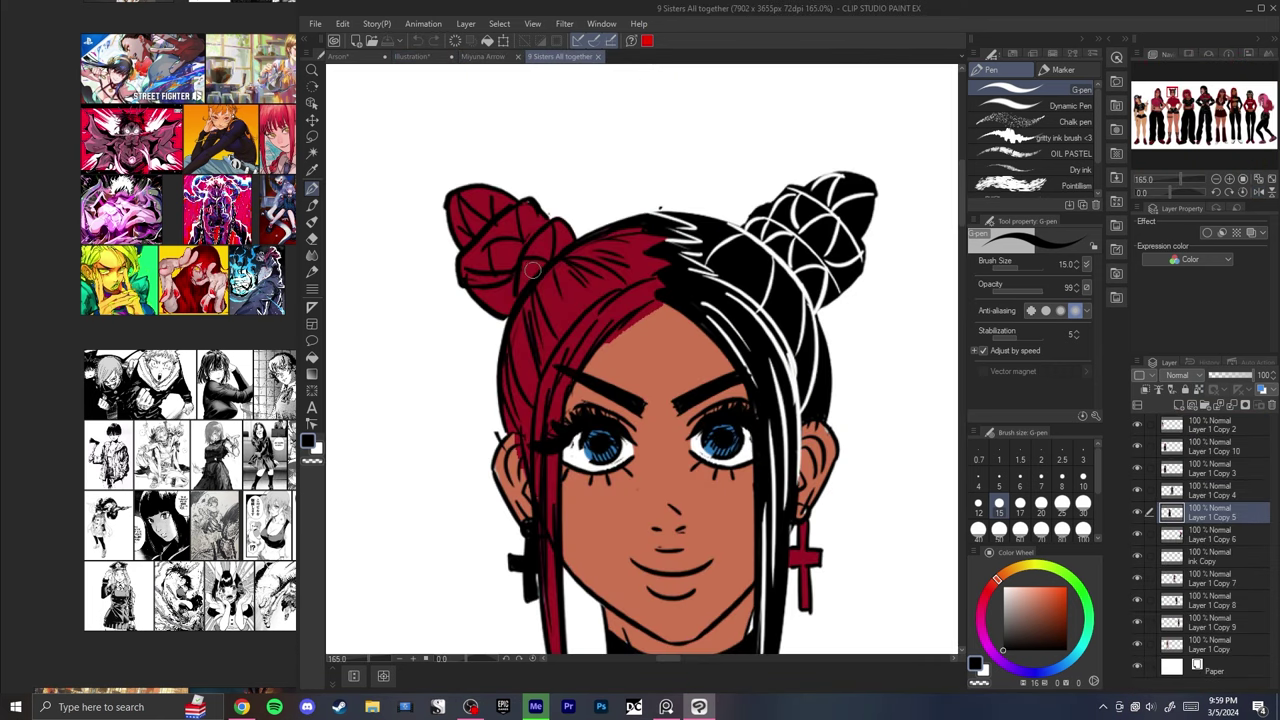
click(412, 55)
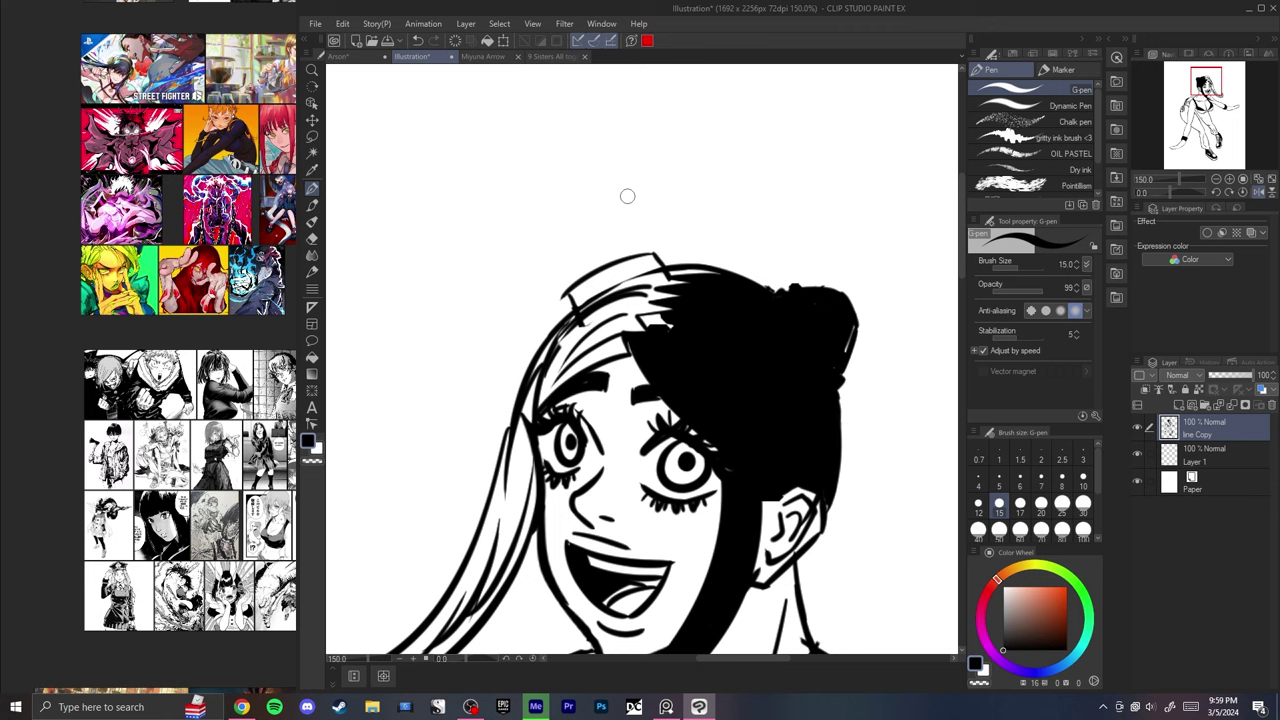
- Undo the trial bun strokes, switch the drawing colour to white, and recheck the buns in 9 Sisters All together
mouse_move(778, 284)
mouse_down()
mouse_move(803, 250)
mouse_move(736, 288)
mouse_move(832, 363)
mouse_move(824, 408)
mouse_up()
key(ctrl+z)
key(x)
key(ctrl+z)
click(560, 56)
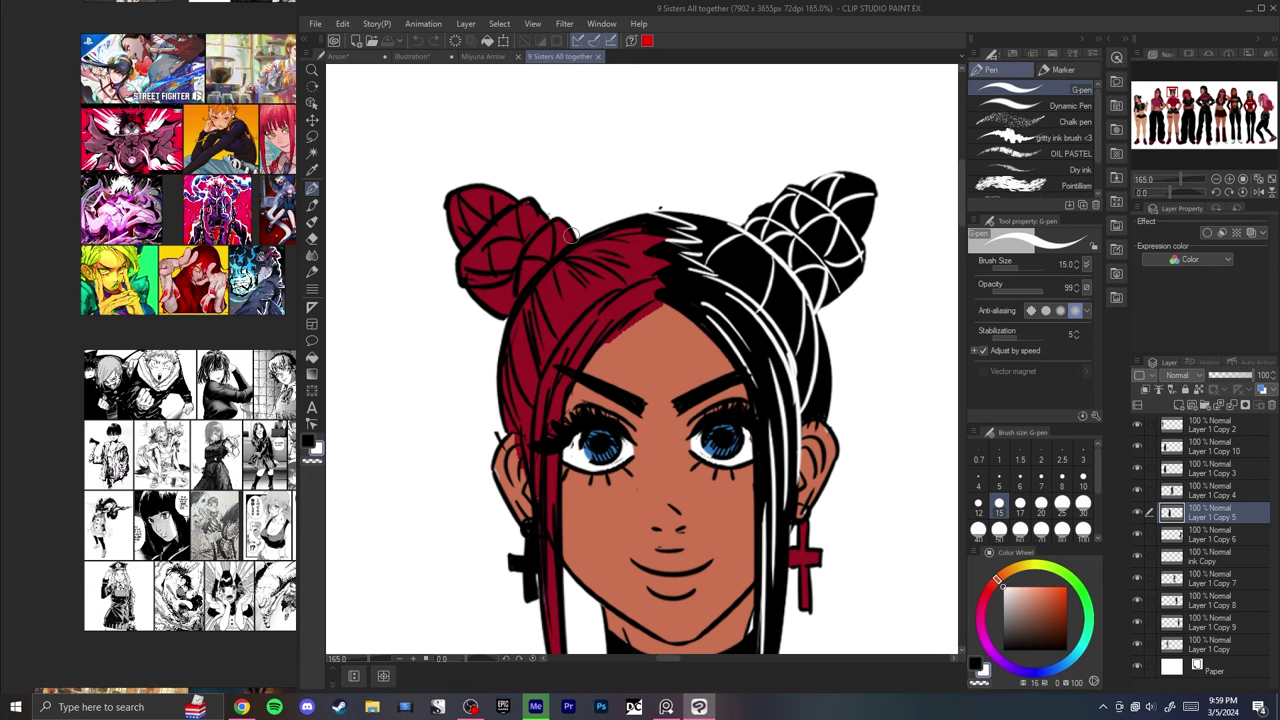
click(410, 57)
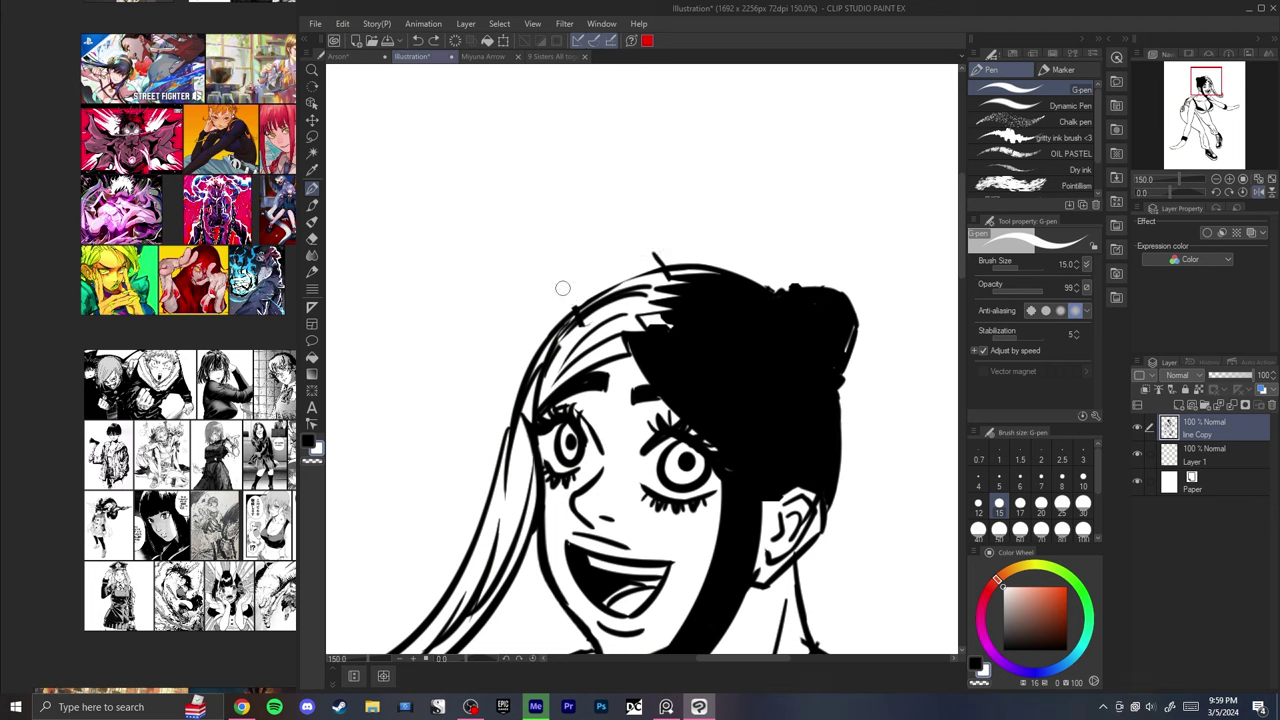
- Switch the drawing colour to black and outline the banded base of a new bun above the light side of the head
key(x)
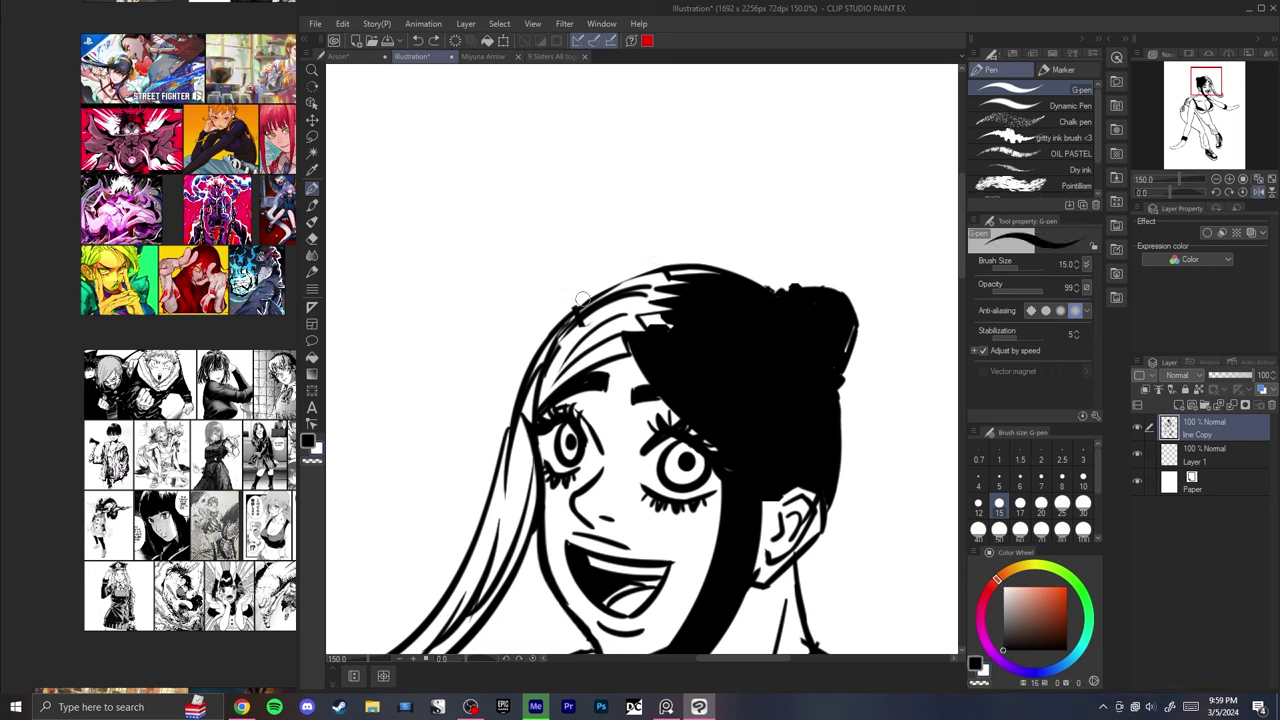
drag(552, 283, 576, 320)
drag(548, 265, 643, 229)
key(ctrl+z)
key(ctrl+z)
key(ctrl+z)
drag(557, 278, 563, 314)
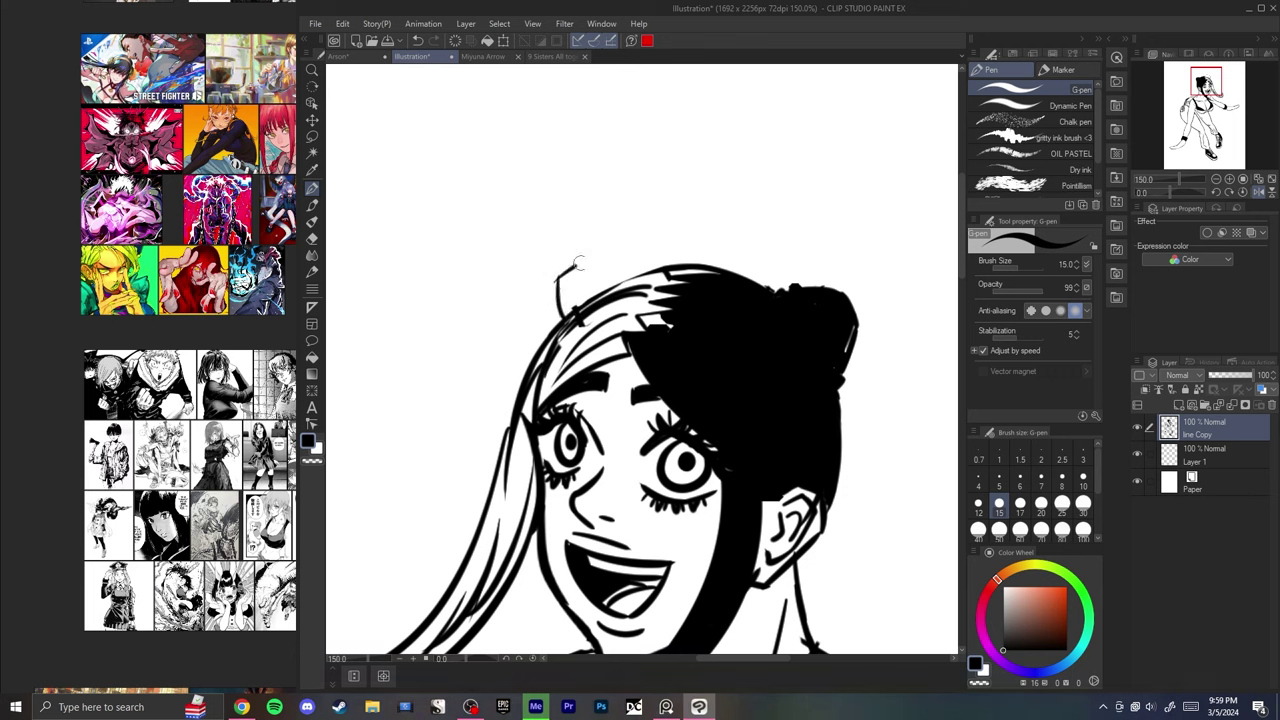
mouse_move(577, 262)
mouse_down()
mouse_move(650, 240)
mouse_move(625, 237)
mouse_move(642, 233)
mouse_move(648, 252)
mouse_up()
key(ctrl+z)
key(ctrl+z)
mouse_move(601, 268)
mouse_down()
mouse_move(656, 251)
mouse_move(656, 284)
mouse_move(653, 264)
mouse_up()
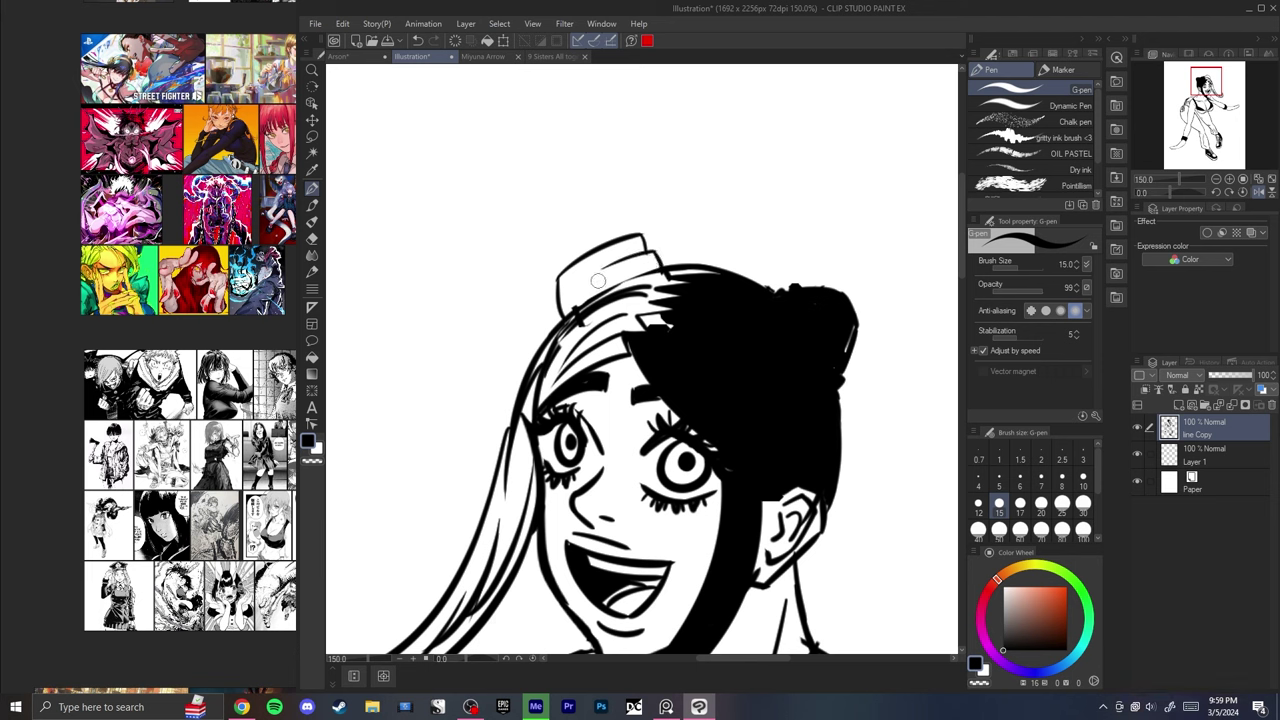
- Tidy the bun's base and draw a smaller rounded tip on top of it with the G-pen
key(e)
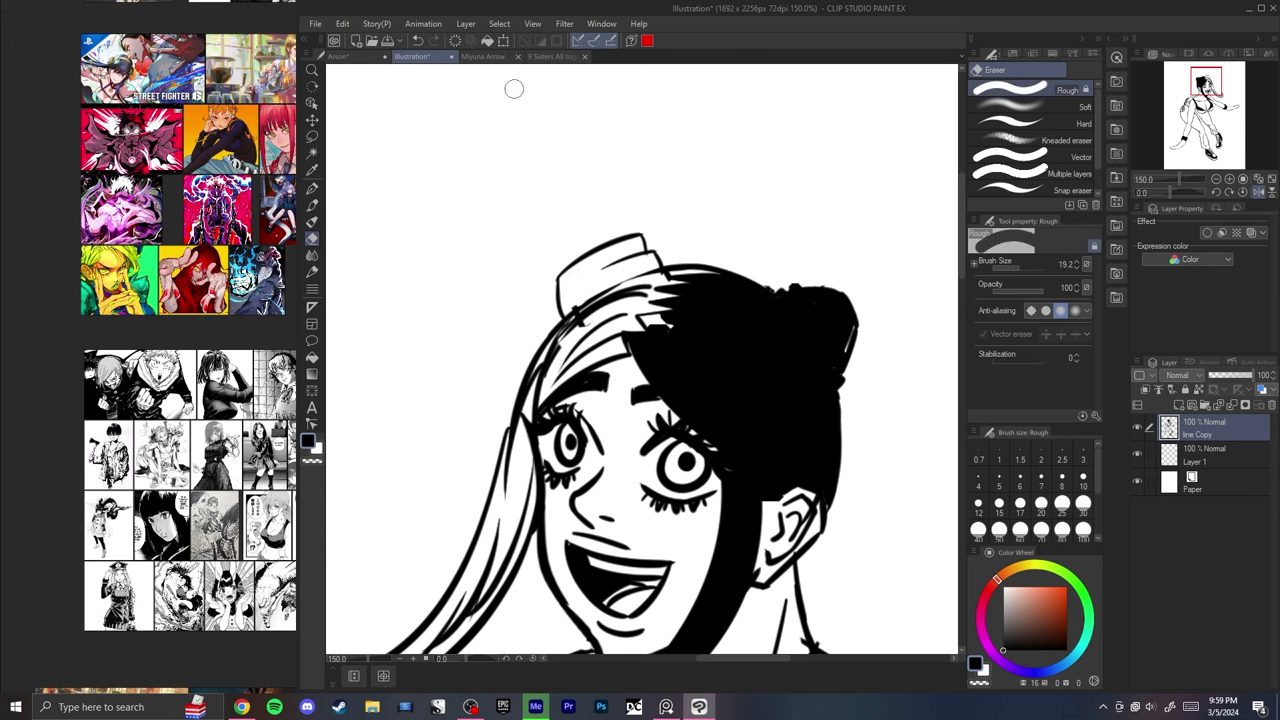
mouse_move(566, 270)
mouse_down()
mouse_move(625, 240)
mouse_move(557, 277)
mouse_move(545, 218)
mouse_up()
key(p)
key(ctrl+z)
key(ctrl+z)
key(ctrl+z)
mouse_move(560, 266)
mouse_down()
mouse_move(570, 219)
mouse_move(621, 228)
mouse_up()
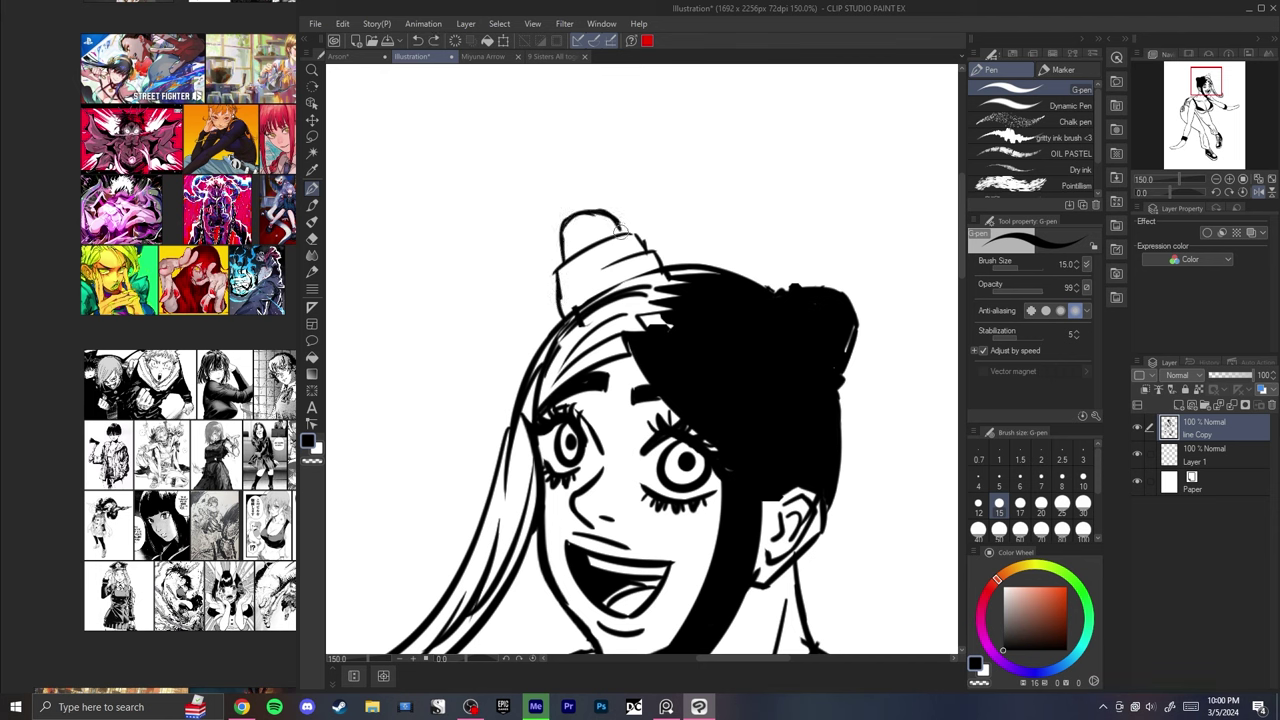
- Lasso the new bun to adjust its shape slightly, and check it against the whole figure in mirrored view
key(ctrl+0)
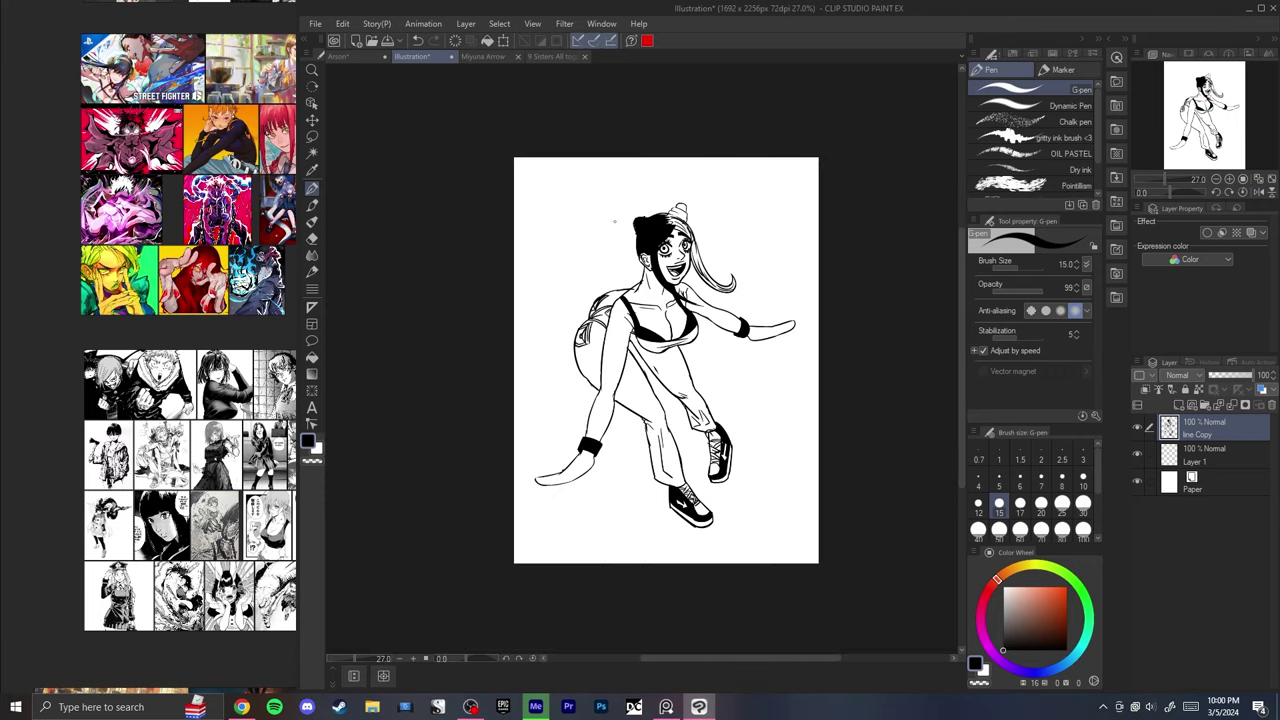
scroll(614, 220, up, 10)
key(m)
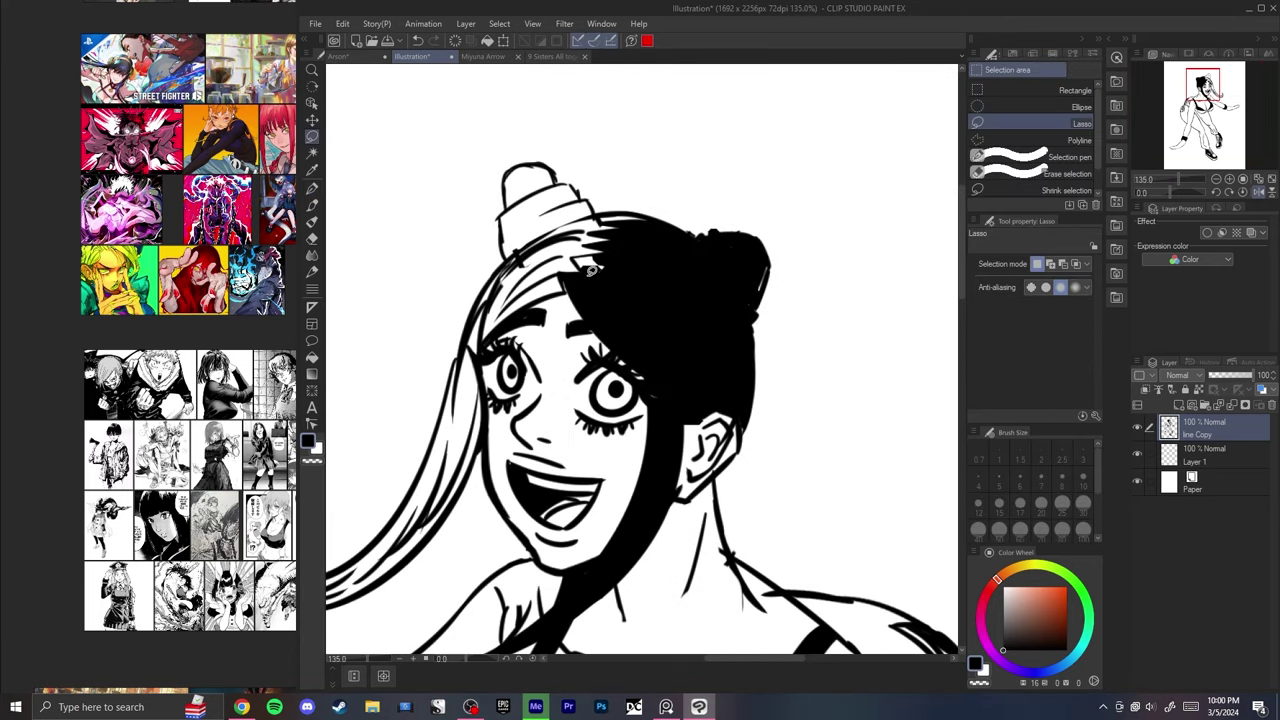
mouse_move(603, 200)
mouse_down()
mouse_move(528, 238)
mouse_move(603, 203)
mouse_up()
drag(574, 203, 583, 203)
key(ctrl+d)
scroll(604, 243, down, 6)
key(h)
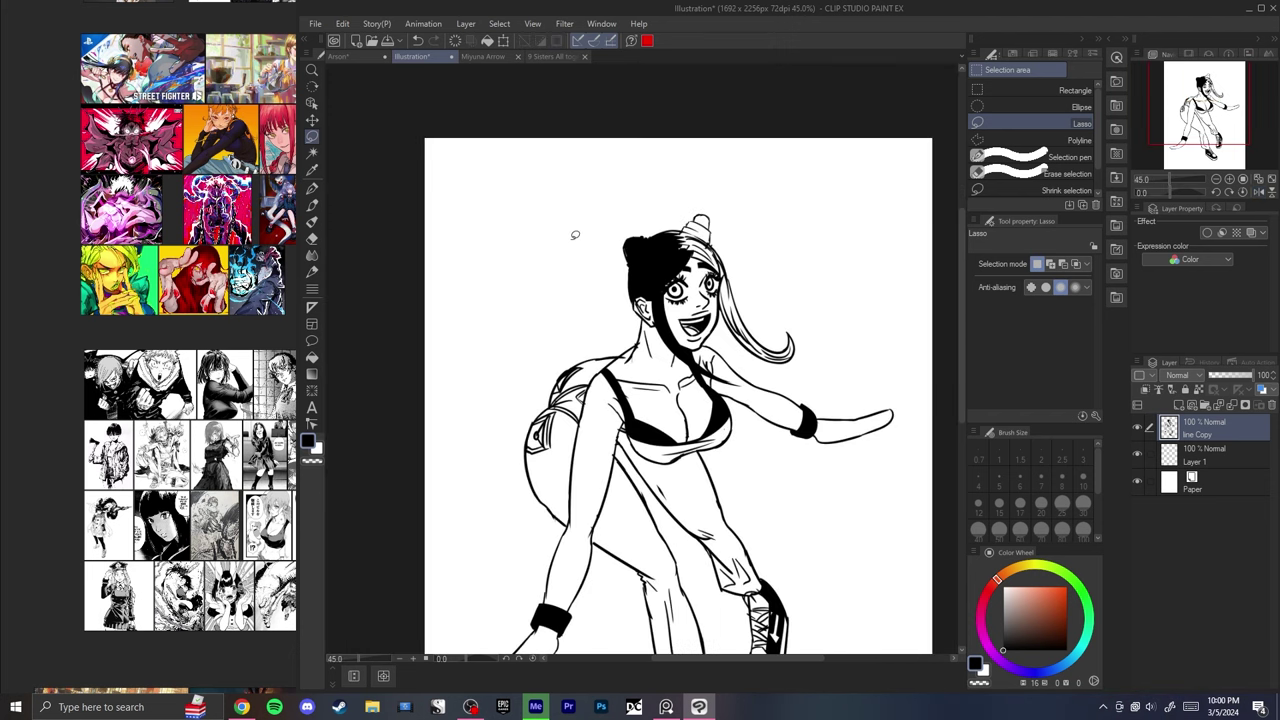
key(h)
scroll(575, 235, up, 8)
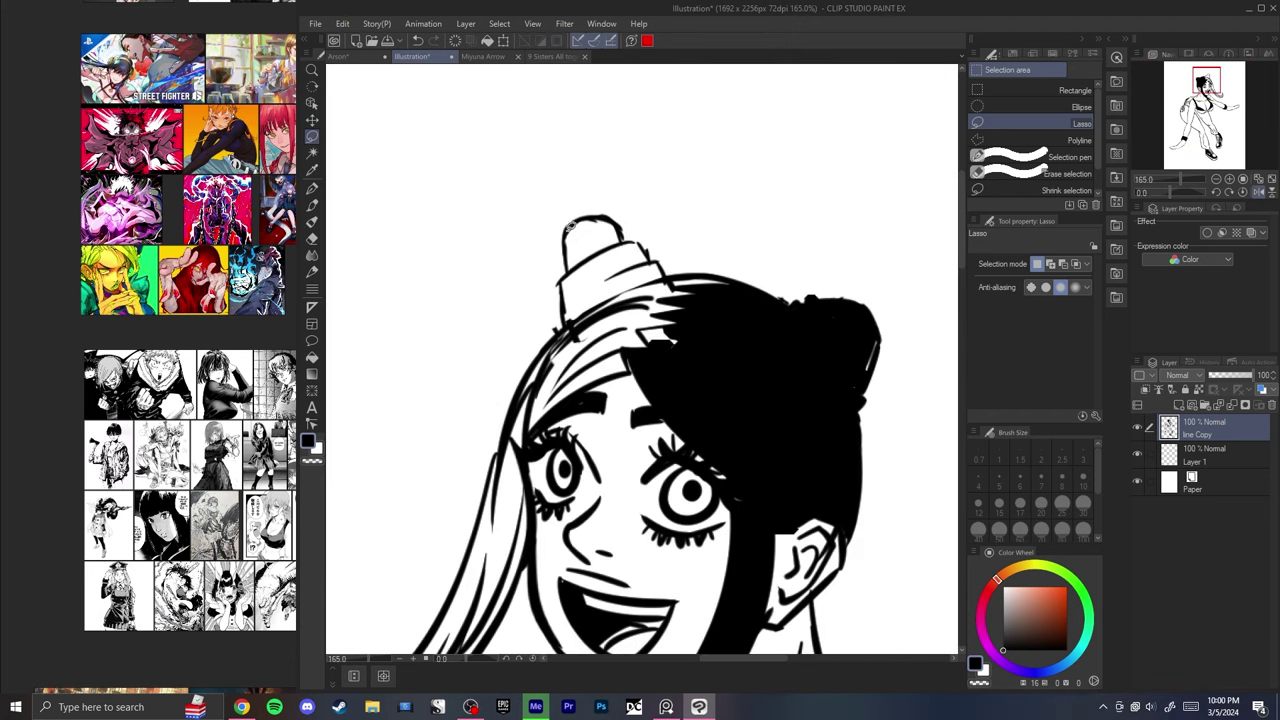
- Retouch the curved outline of the bun's rounded tip with the G-pen
key(p)
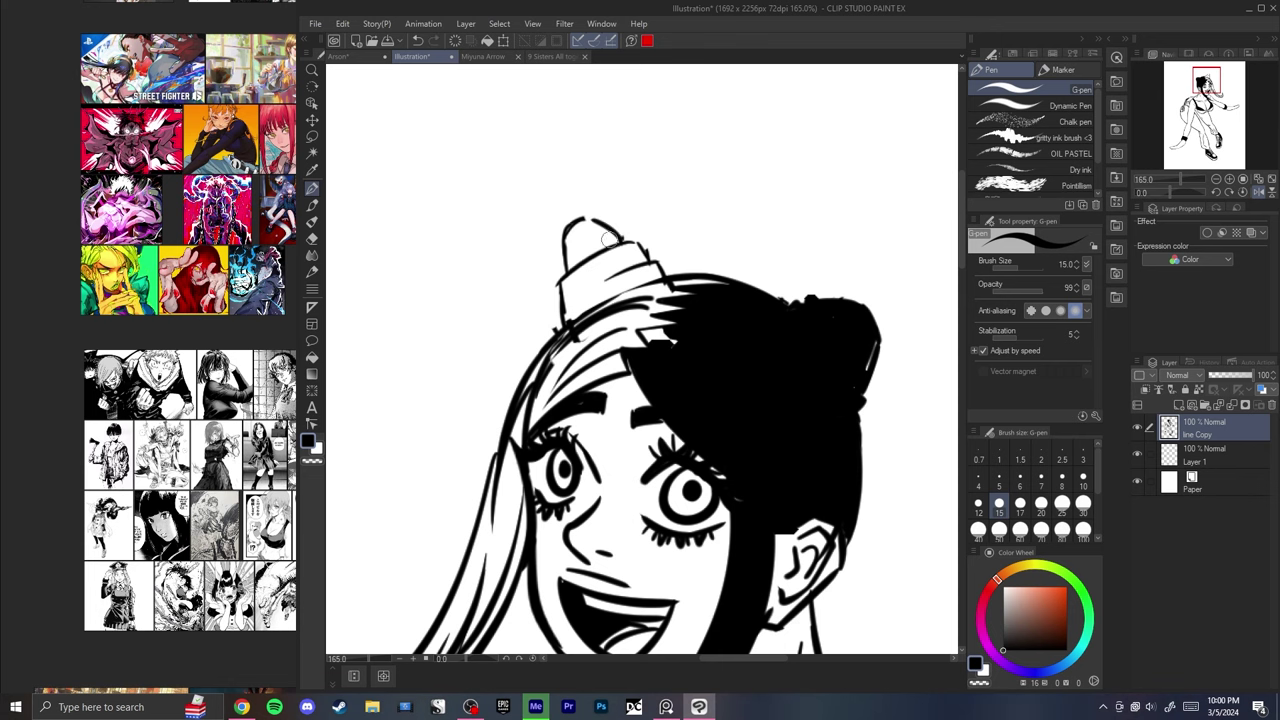
key(ctrl+z)
mouse_move(623, 243)
mouse_down()
mouse_move(577, 220)
mouse_move(610, 222)
mouse_up()
key(ctrl+z)
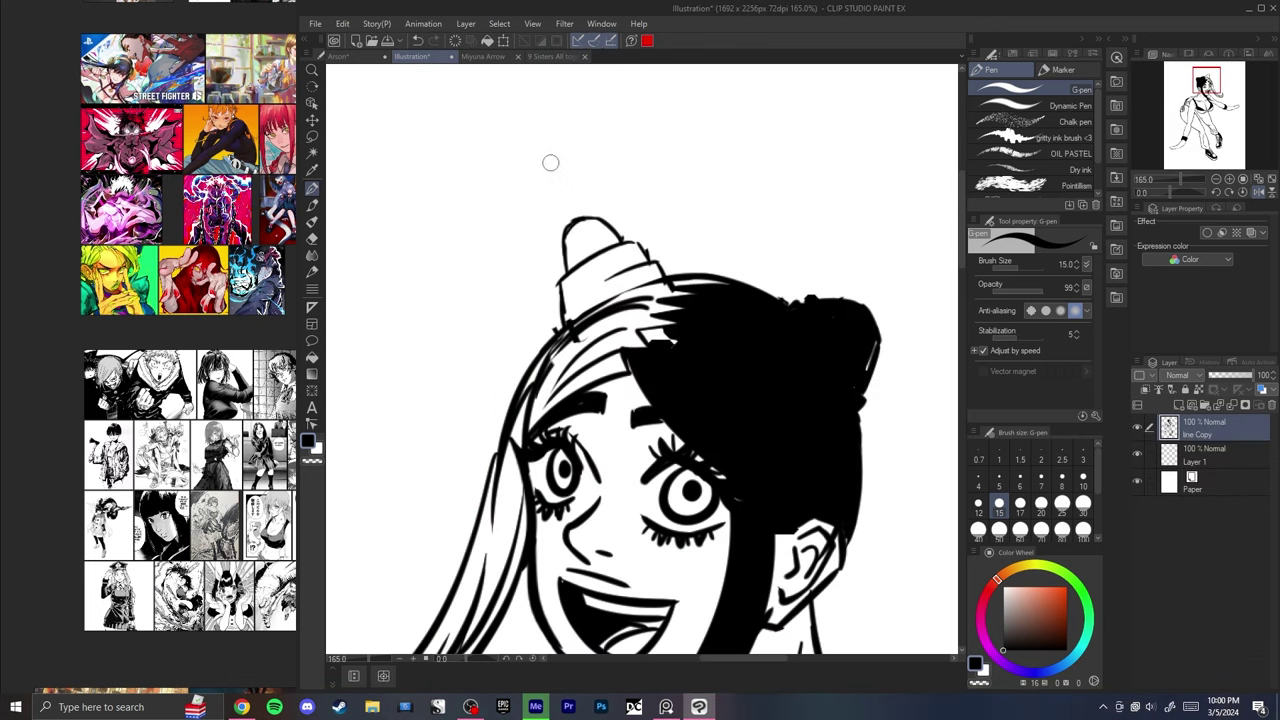
- Open 9 Sisters All together and paste a capture of its two-bun head into an empty area of the reference board
click(555, 57)
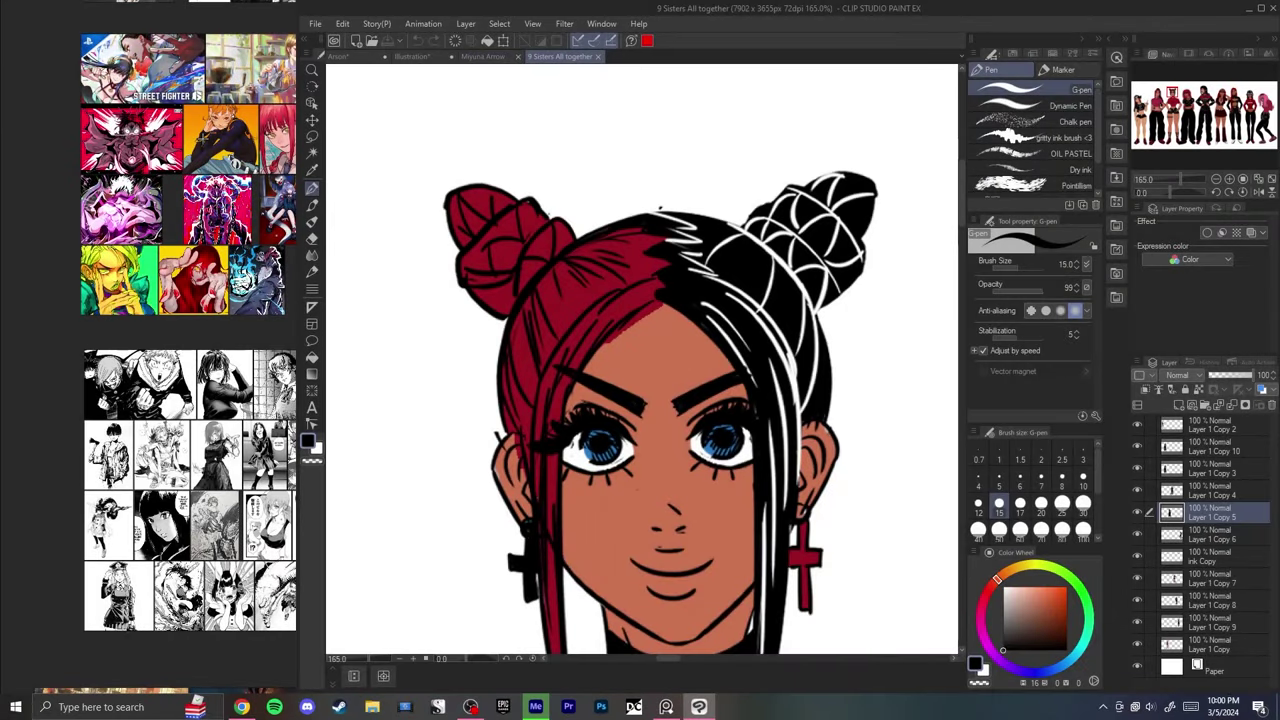
click(152, 196)
drag(268, 272, 97, 211)
scroll(97, 209, up, 3)
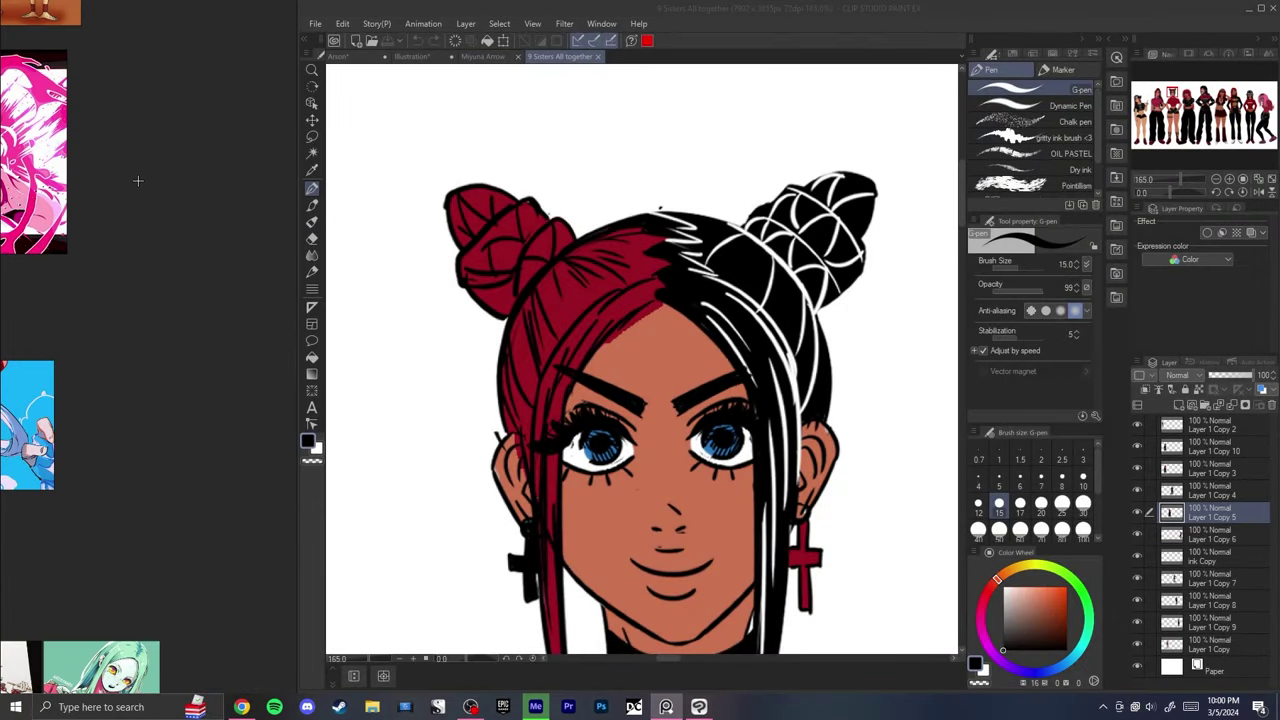
key(ctrl+v)
scroll(120, 201, down, 3)
scroll(240, 172, up, 5)
- Crop the pasted reference to the head and hair buns and keep it on the board beside the canvas
key(c)
mouse_move(81, 135)
mouse_down()
mouse_move(200, 210)
mouse_move(295, 359)
mouse_up()
scroll(226, 264, down, 5)
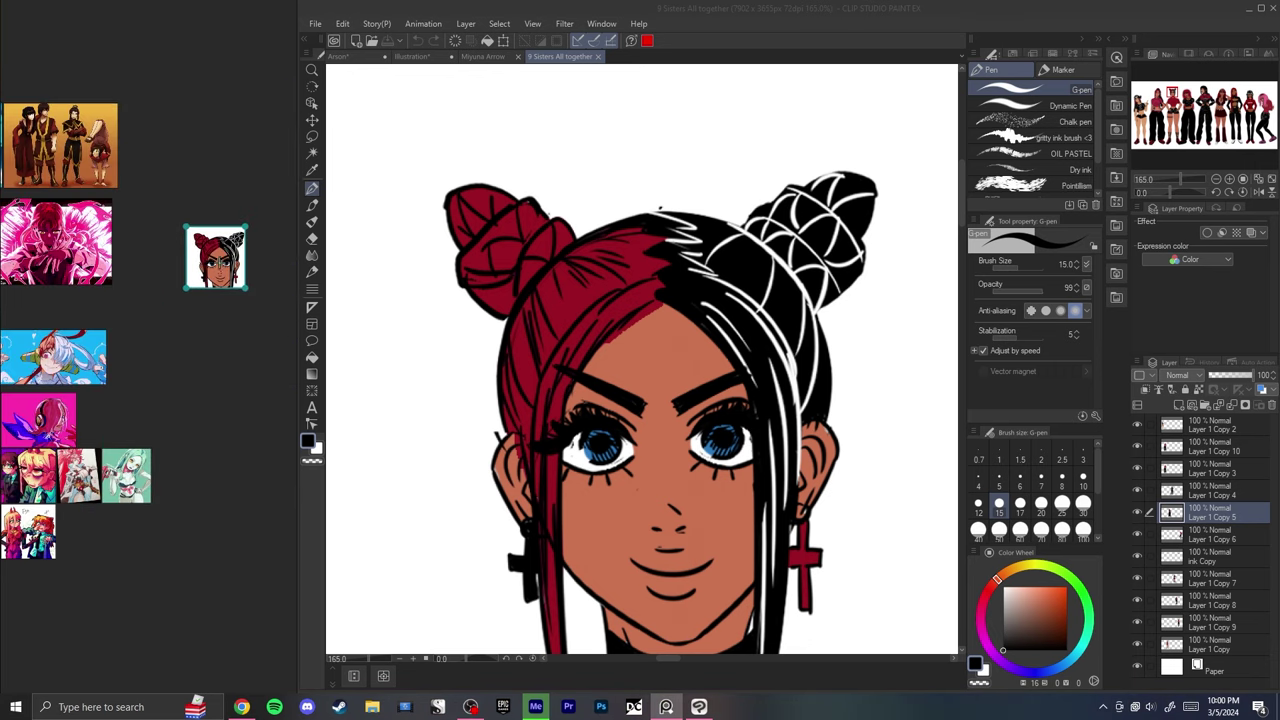
click(194, 118)
mouse_move(178, 159)
mouse_down()
mouse_move(376, 174)
mouse_move(160, 155)
mouse_move(174, 162)
mouse_up()
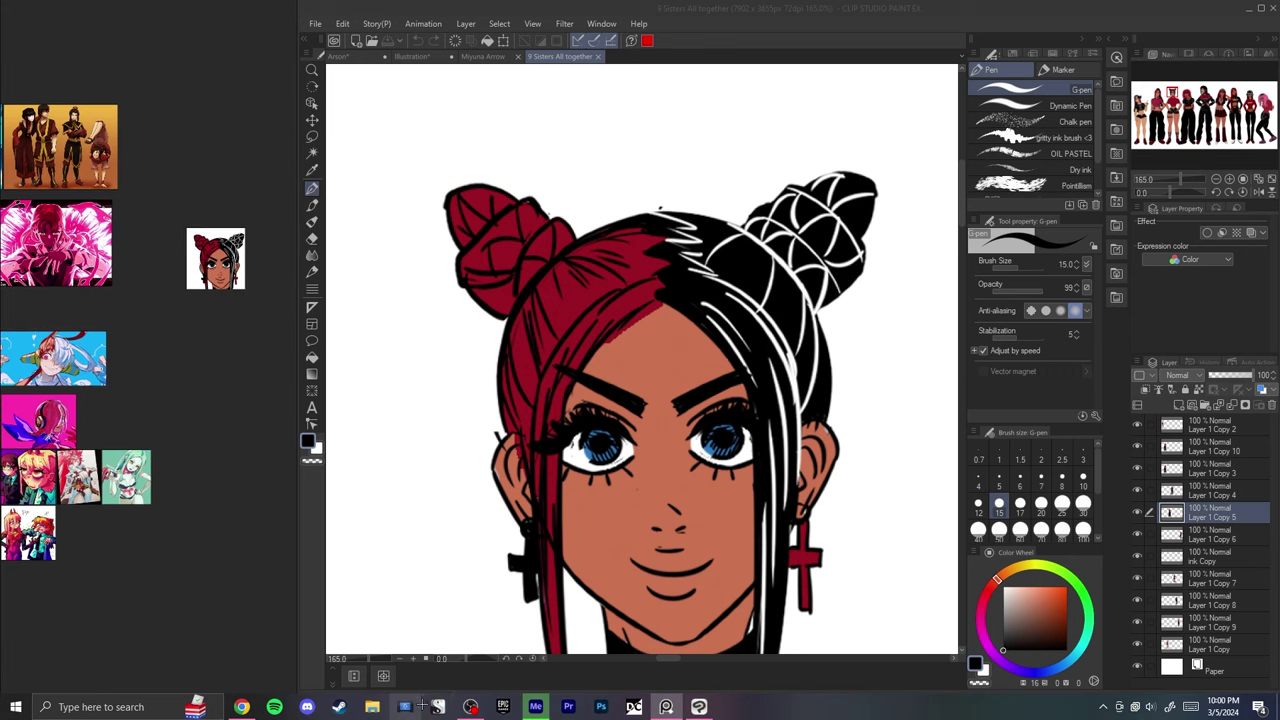
click(470, 707)
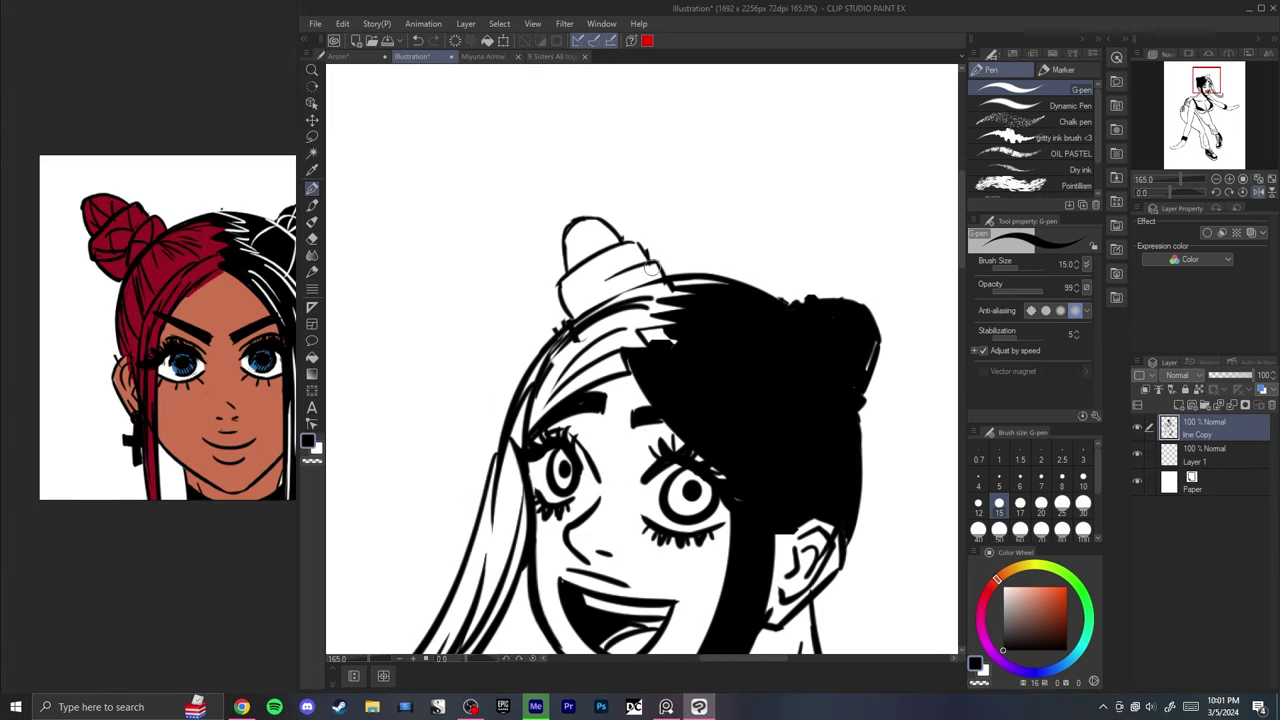
- Erase the stray line on the new bun's inner edge and retouch the edge with the G-pen
key(e)
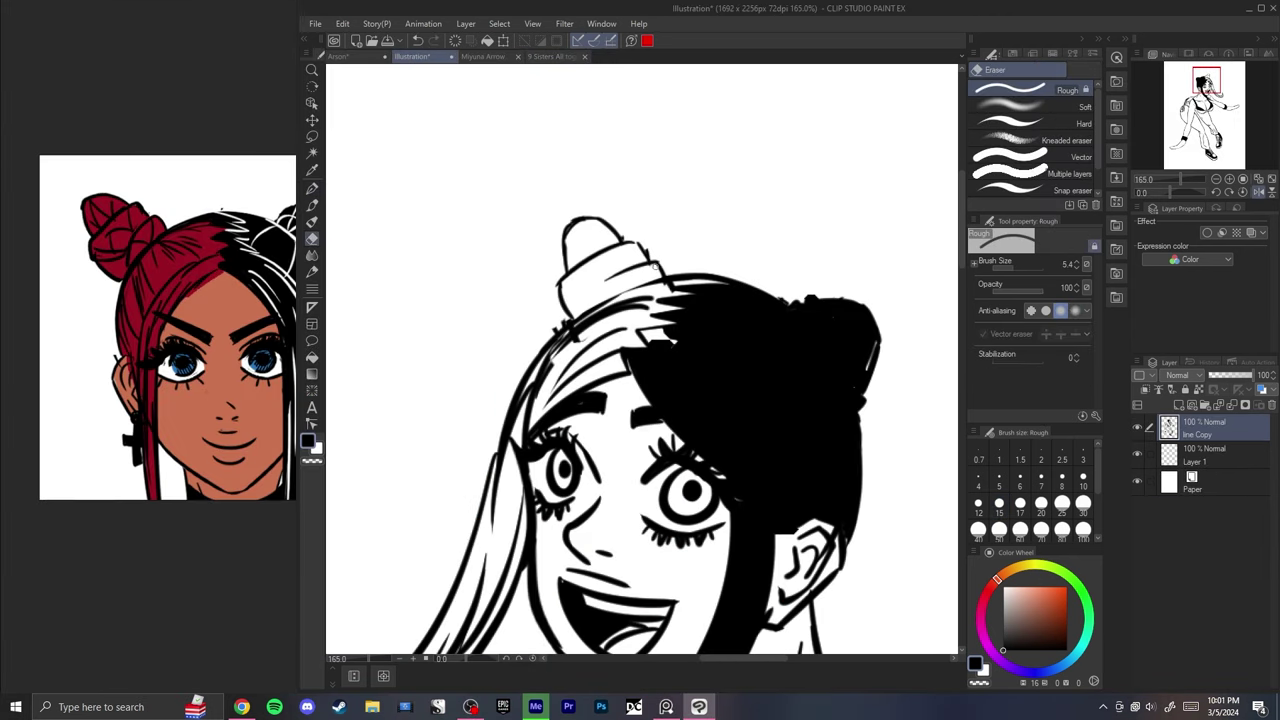
key(p)
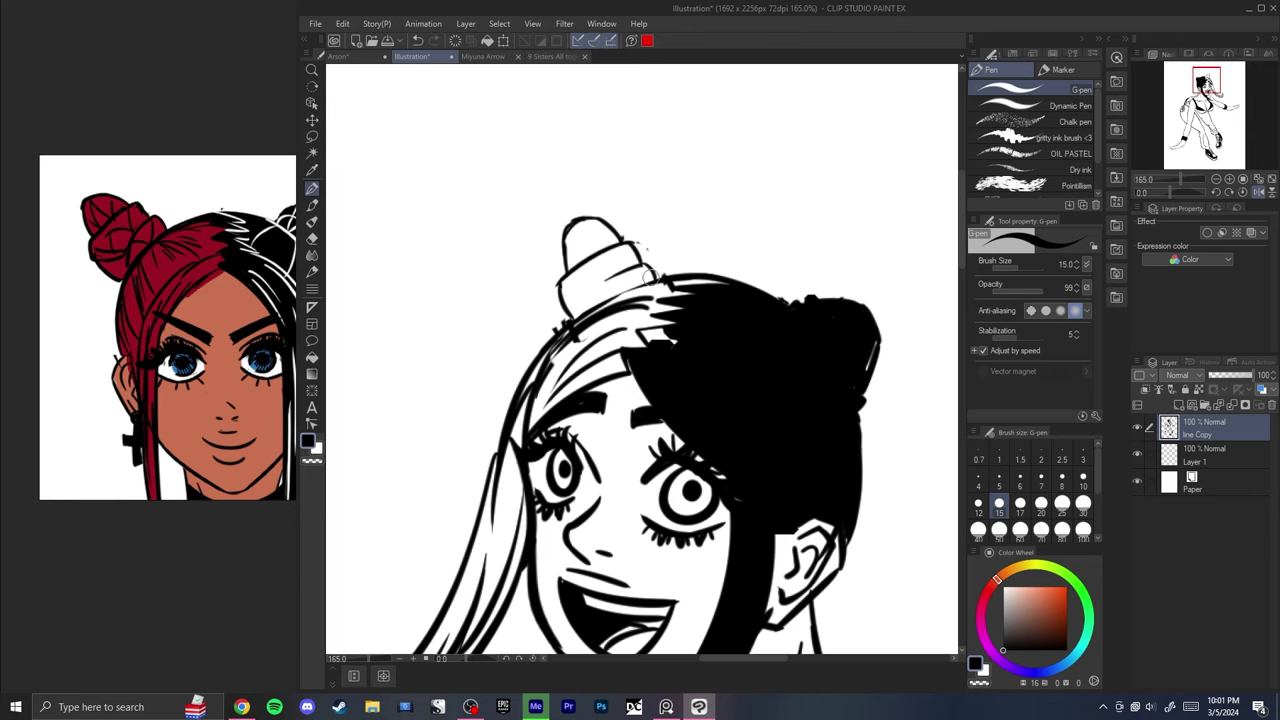
key(ctrl+z)
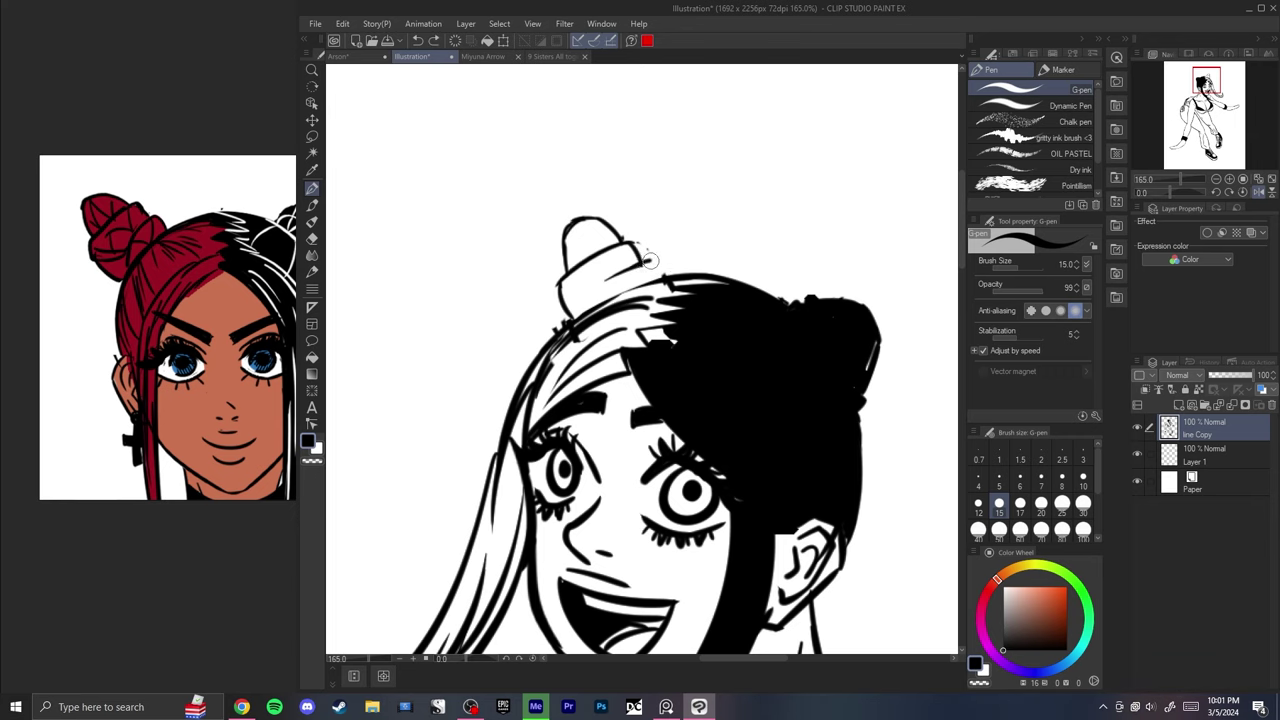
- Lasso the light-side bun, enlarge it slightly, and check the whole figure in mirrored view
key(m)
scroll(640, 263, down, 5)
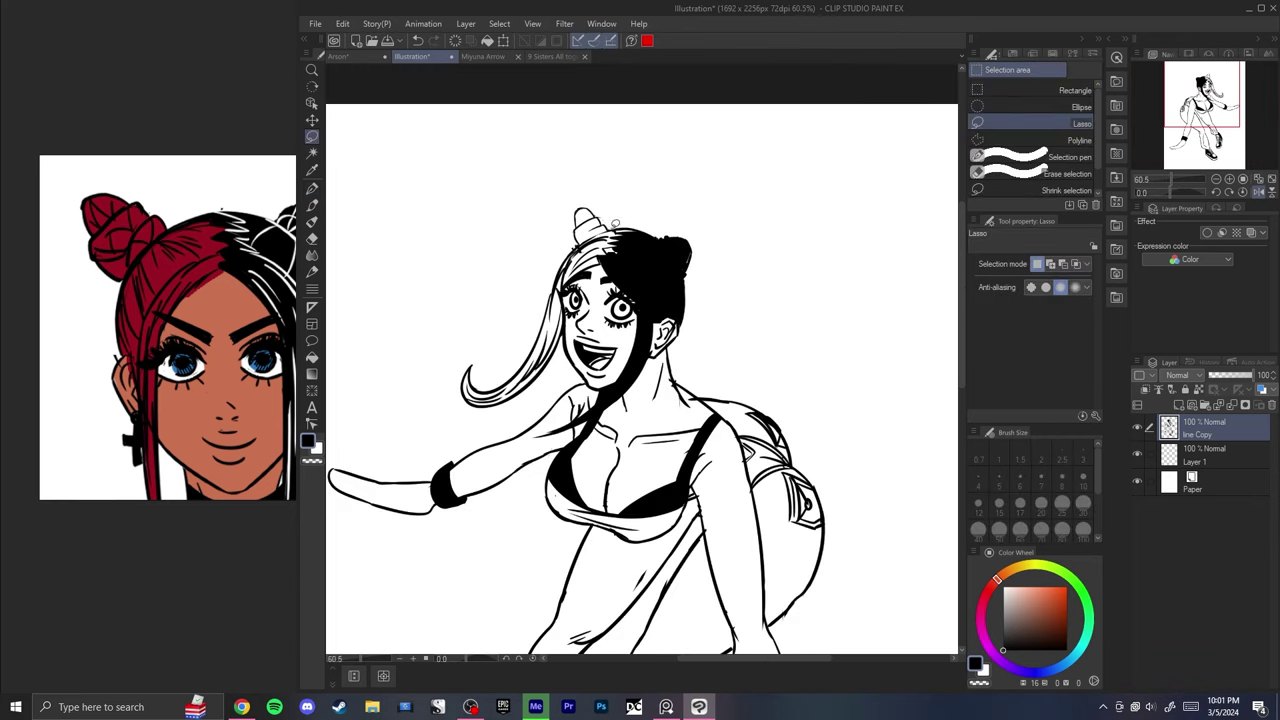
drag(557, 199, 602, 243)
key(ctrl+t)
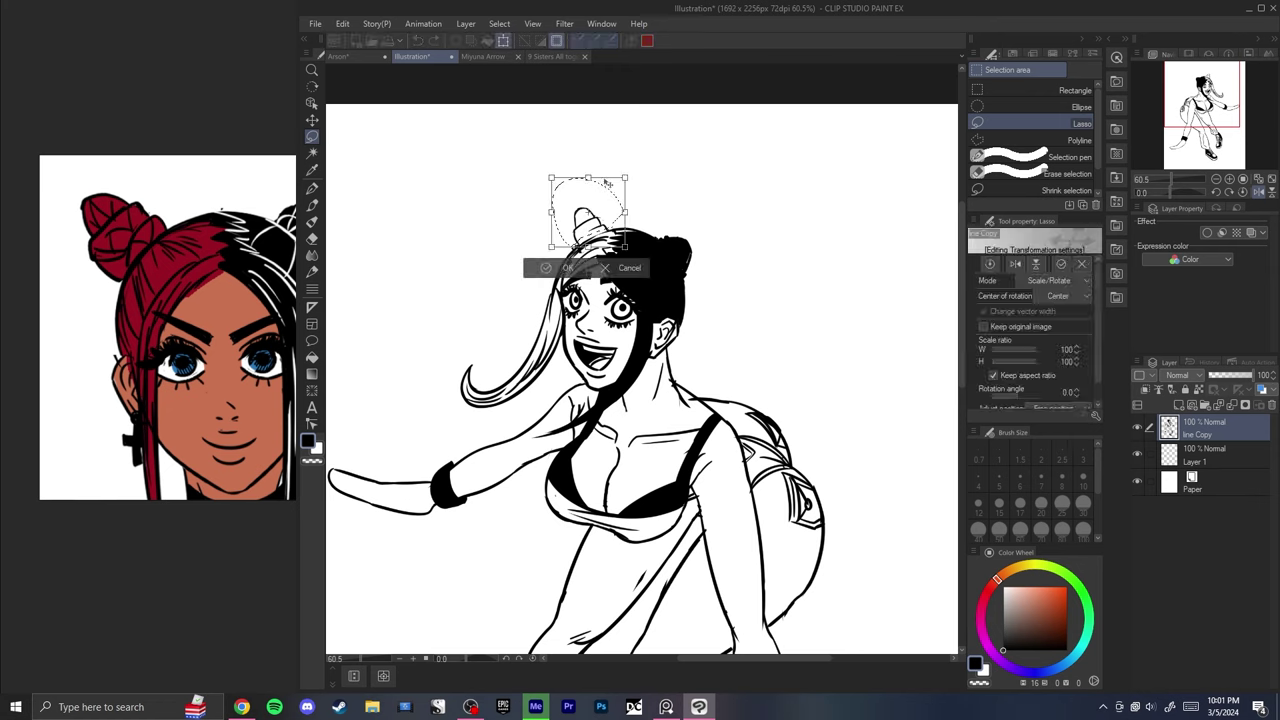
drag(628, 180, 638, 172)
key(Return)
key(ctrl+d)
key(ctrl+0)
key(h)
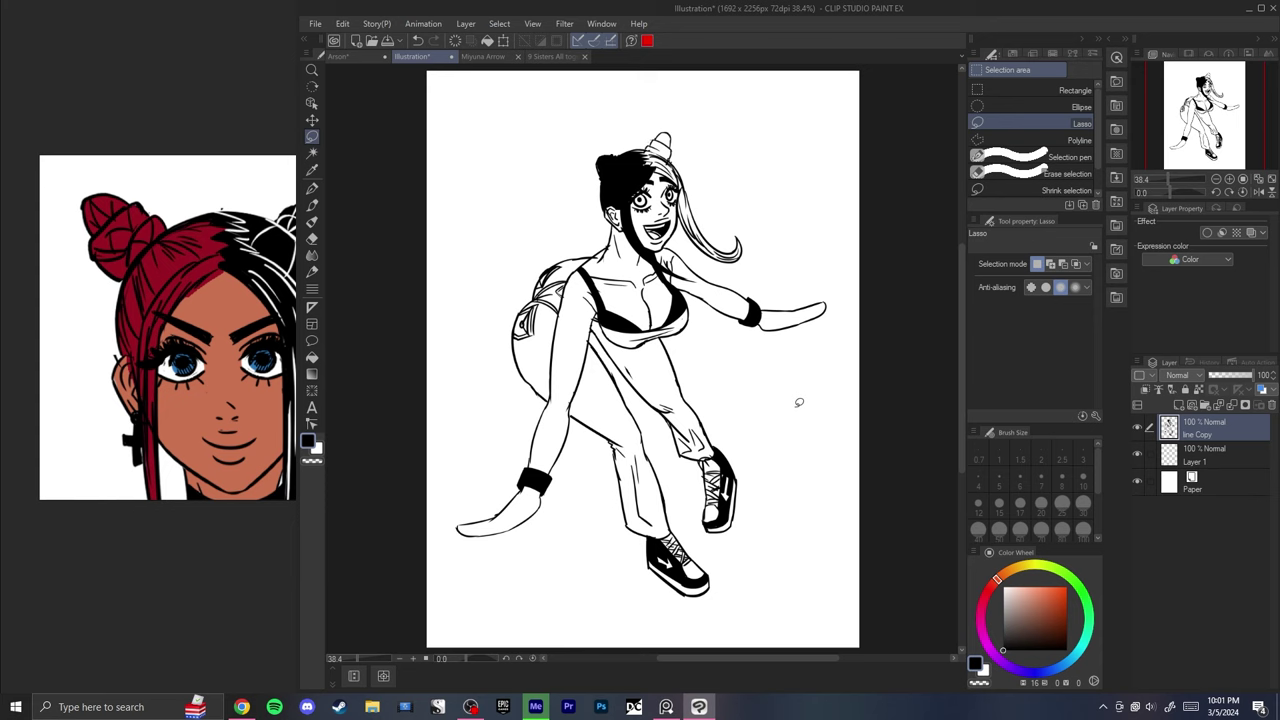
- Try thin sweeping G-pen strokes around the whole figure and undo them
key(p)
mouse_move(823, 471)
mouse_down()
mouse_move(847, 292)
mouse_move(802, 240)
mouse_move(807, 195)
mouse_move(369, 394)
mouse_up()
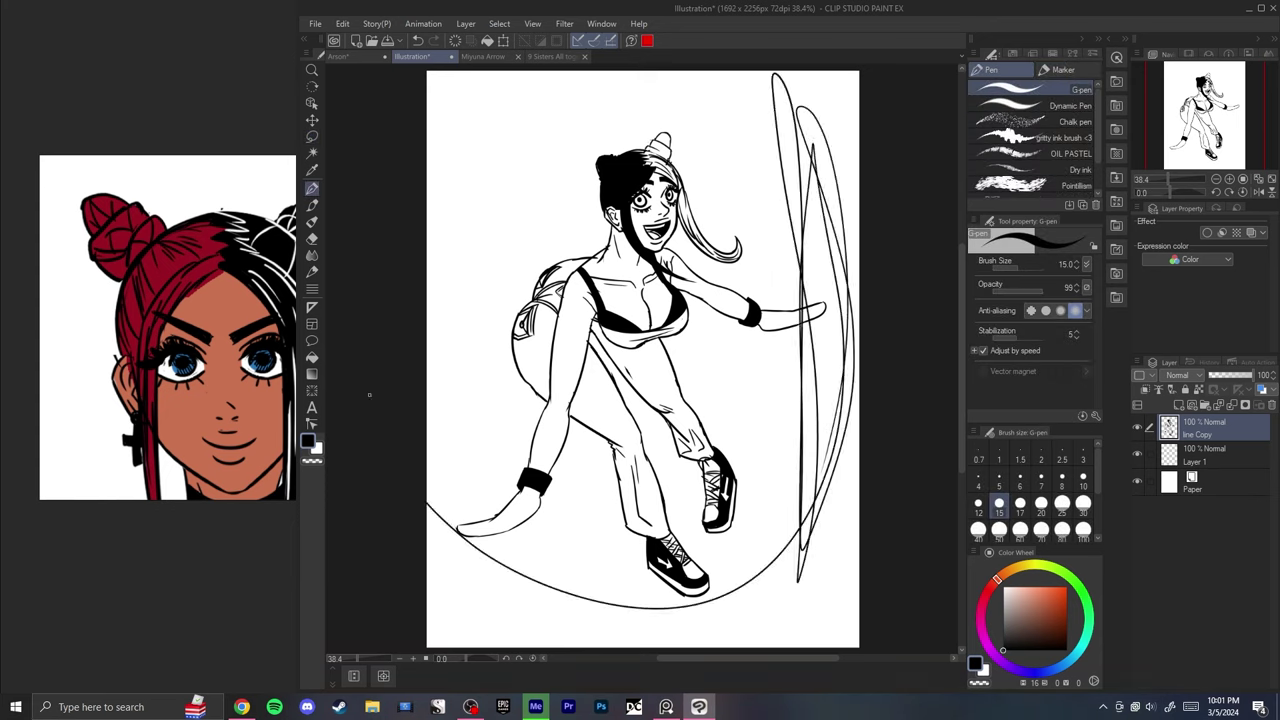
key(ctrl+z)
mouse_move(773, 134)
mouse_down()
mouse_move(812, 300)
mouse_move(818, 71)
mouse_move(586, 432)
mouse_move(676, 604)
mouse_move(456, 628)
mouse_up()
key(ctrl+z)
- Enlarge the G-pen to 158.7 and try thick sweeping arcs, dabs and short strokes around the figure
mouse_move(754, 461)
mouse_down()
mouse_move(778, 478)
mouse_move(750, 435)
mouse_up()
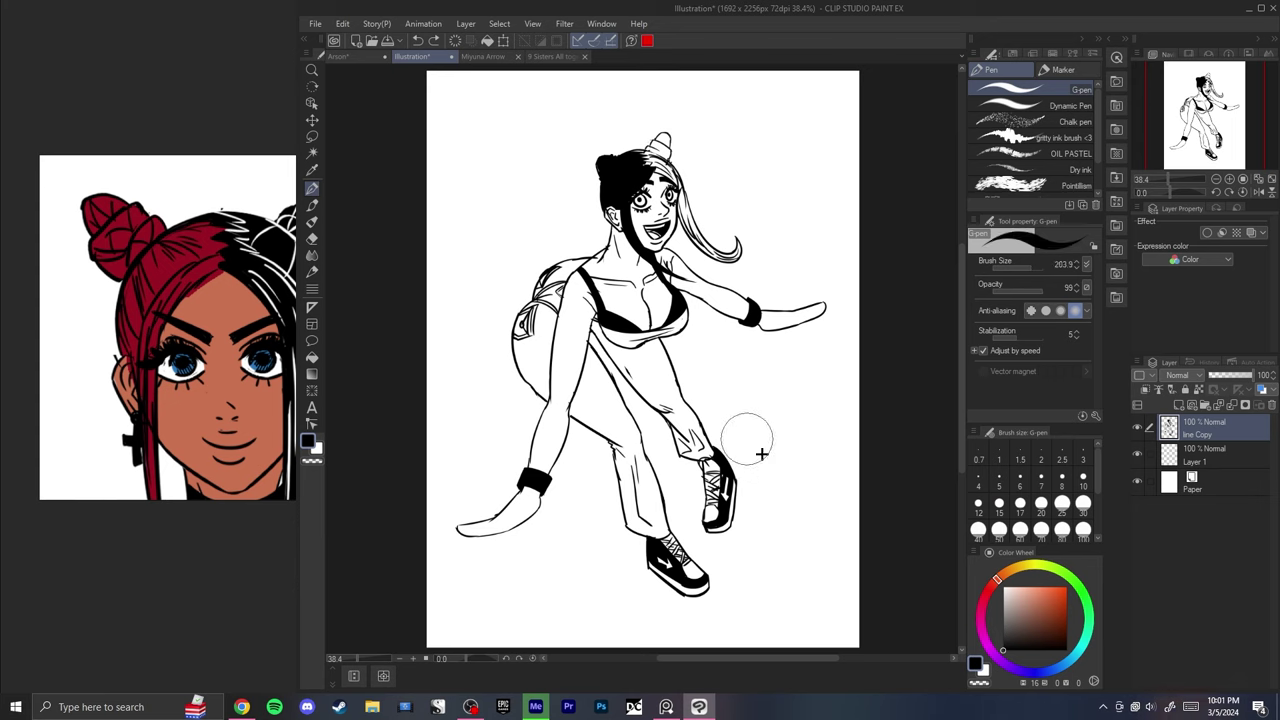
mouse_move(805, 115)
mouse_down()
mouse_move(600, 606)
mouse_move(430, 635)
mouse_up()
drag(775, 72, 430, 600)
drag(483, 572, 796, 116)
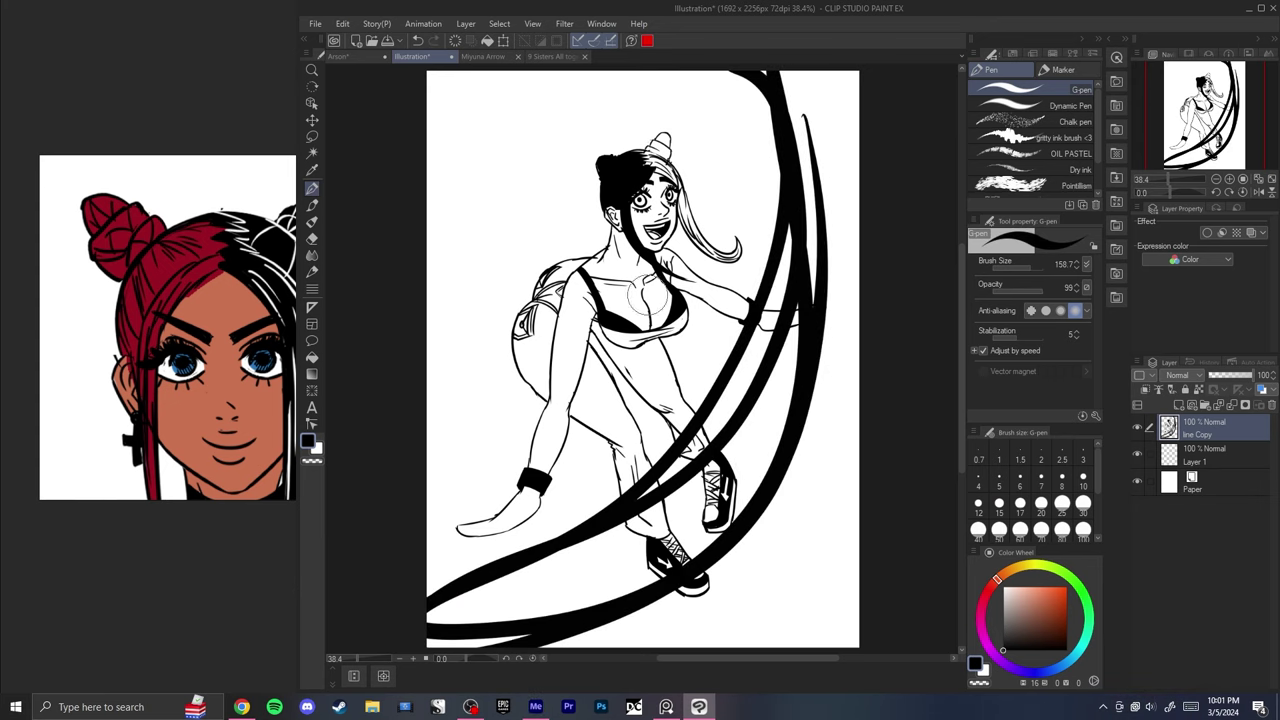
drag(491, 206, 487, 217)
drag(464, 377, 464, 415)
click(426, 380)
click(429, 305)
drag(605, 228, 605, 200)
drag(719, 107, 721, 136)
drag(735, 70, 800, 234)
drag(459, 158, 447, 228)
drag(455, 460, 538, 543)
drag(762, 115, 758, 213)
drag(852, 308, 770, 505)
drag(833, 535, 715, 647)
mouse_move(858, 531)
mouse_down()
mouse_move(764, 627)
mouse_move(783, 585)
mouse_up()
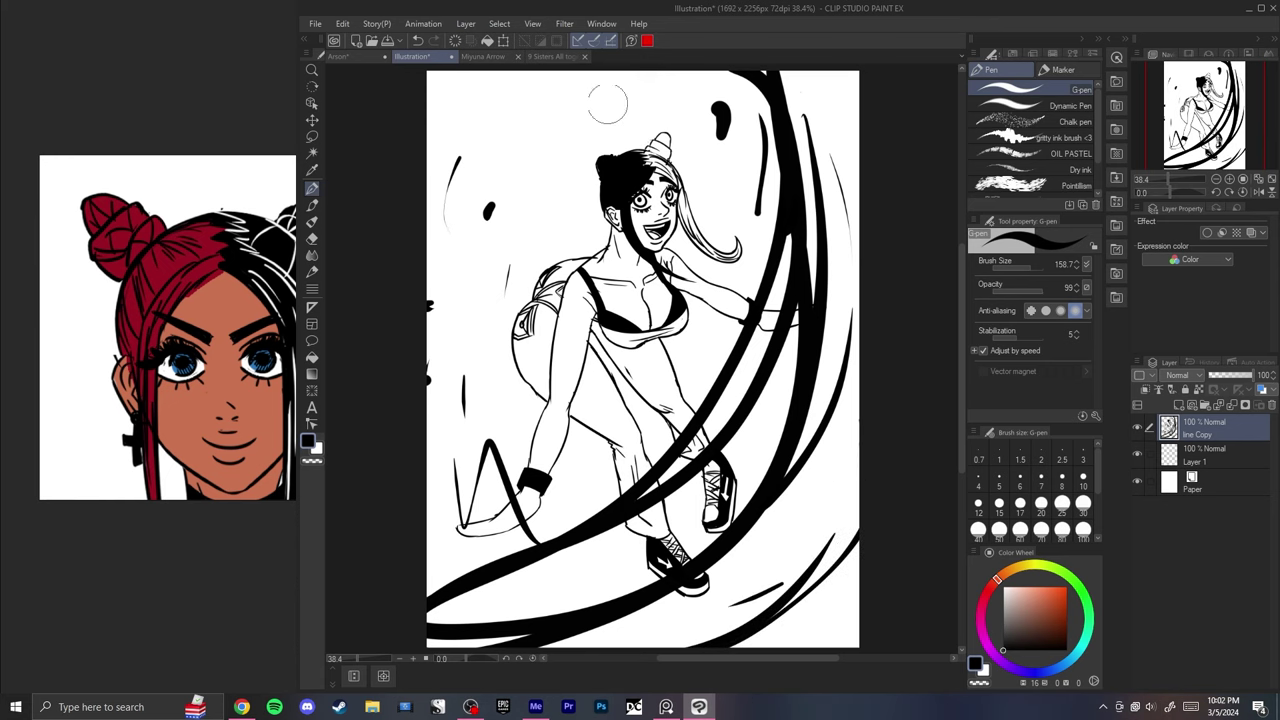
- Try long diagonal strokes across the page behind the head, and undo all the test strokes
mouse_move(428, 298)
mouse_down()
mouse_move(586, 200)
mouse_move(504, 214)
mouse_move(628, 152)
mouse_move(716, 112)
mouse_up()
key(ctrl+z)
drag(701, 99, 427, 195)
key(ctrl+z)
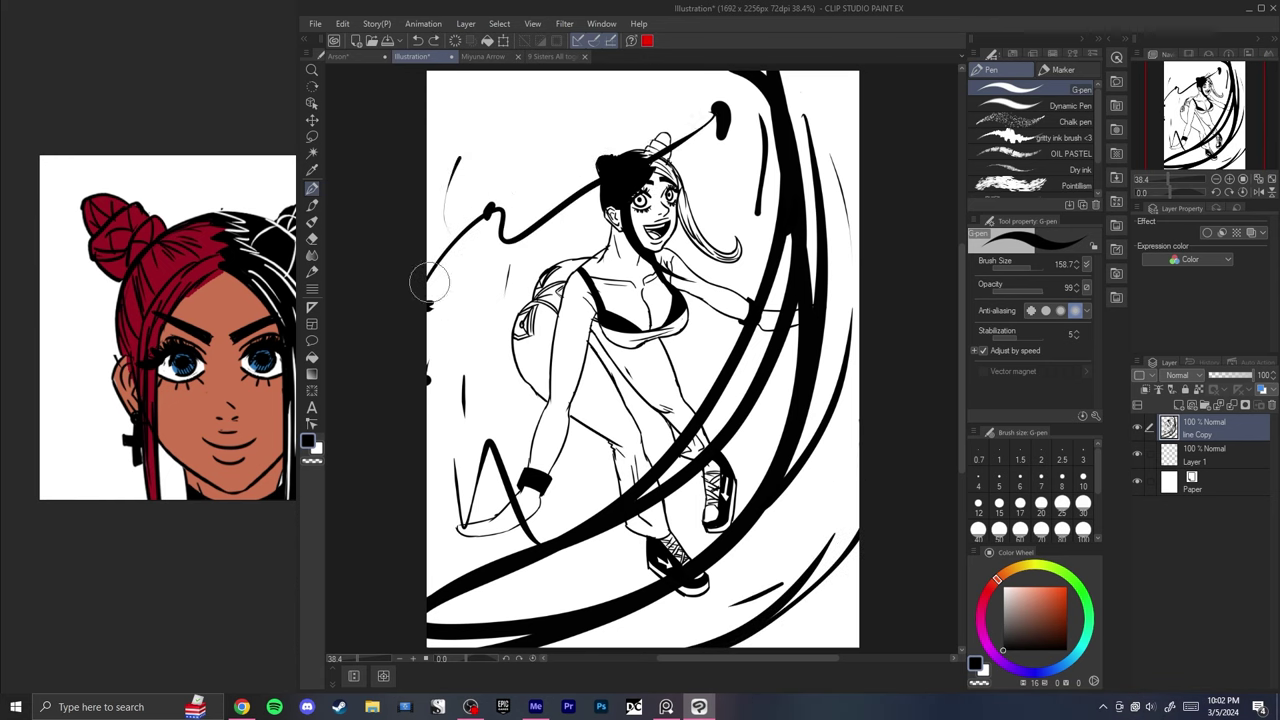
drag(429, 298, 738, 88)
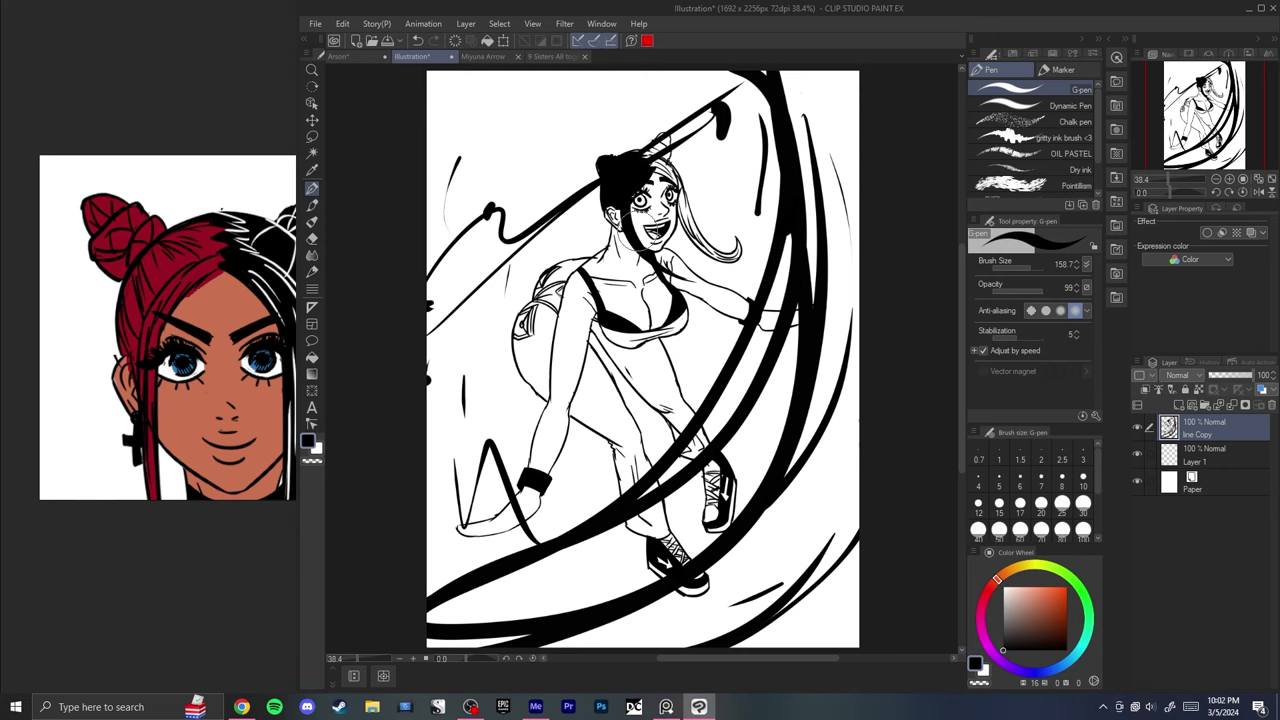
key(ctrl+z)
key(ctrl+z)
key(ctrl+z)
key(ctrl+z)
key(ctrl+z)
key(ctrl+z)
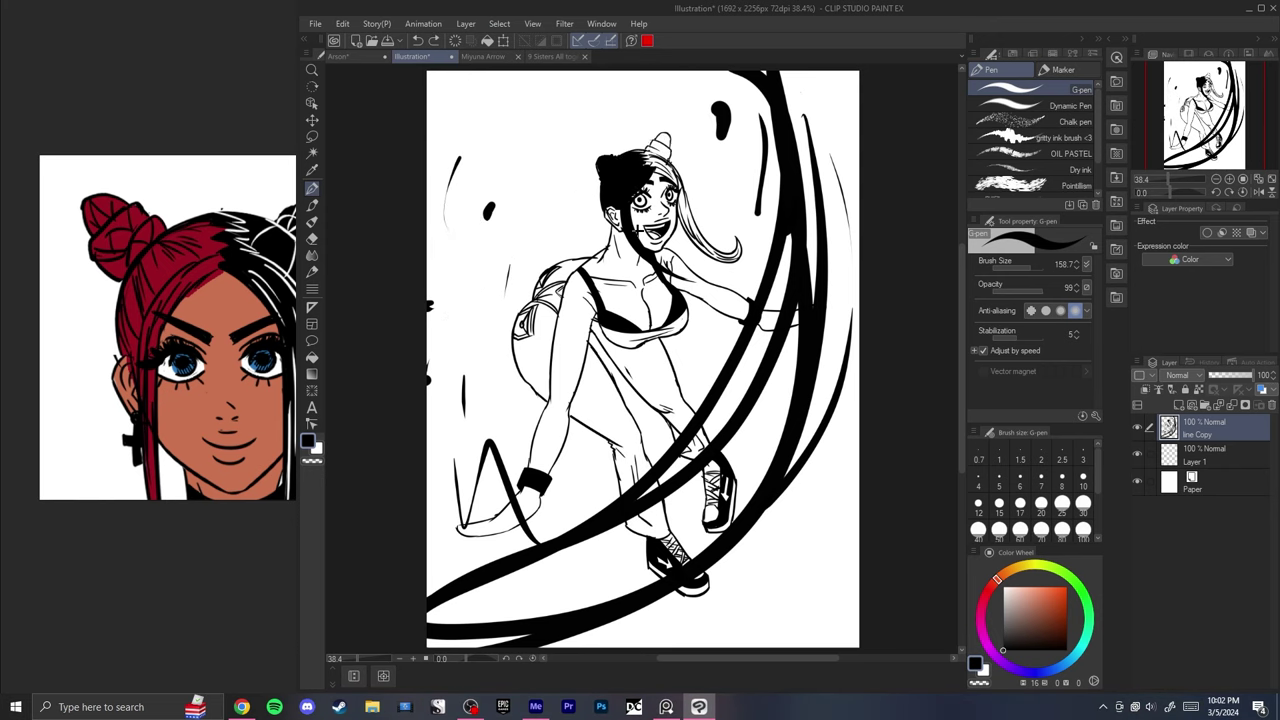
- Transform the lassoed light-side bun to tilt it slightly on the head, and clear the selection
key(ctrl+t)
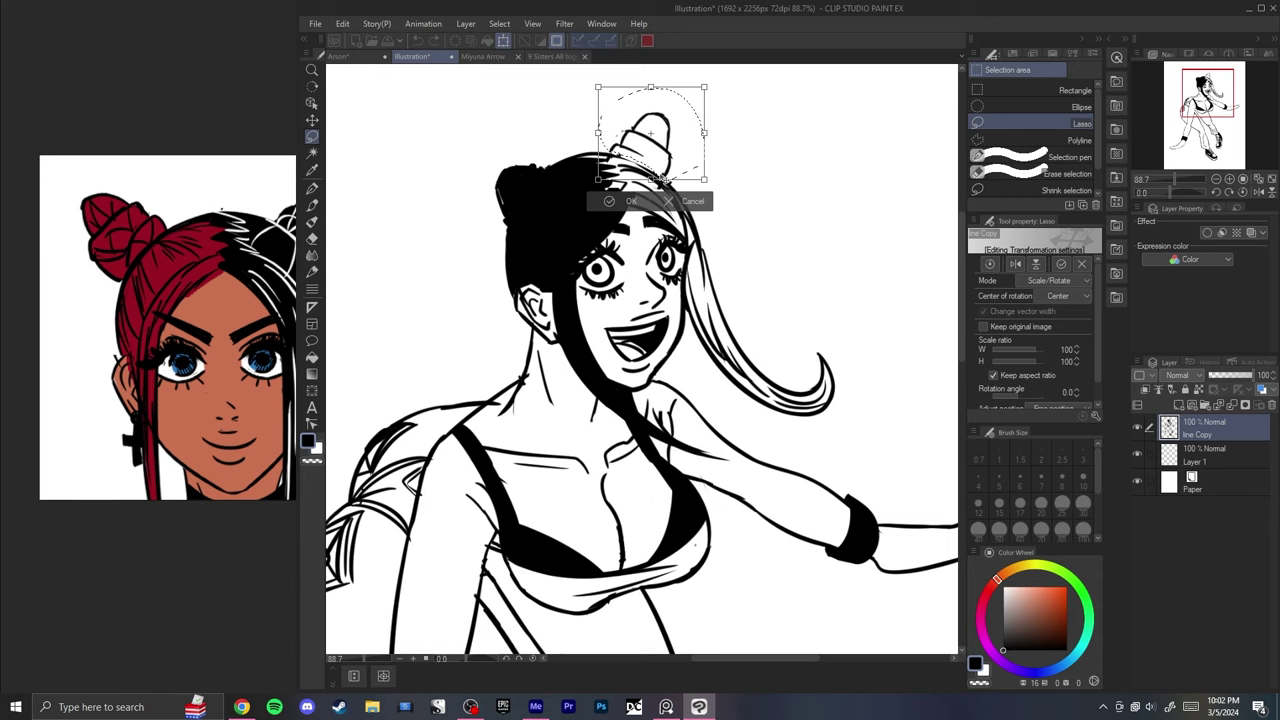
mouse_move(667, 176)
mouse_down()
mouse_move(664, 188)
mouse_move(666, 174)
mouse_up()
drag(720, 126, 727, 131)
key(Return)
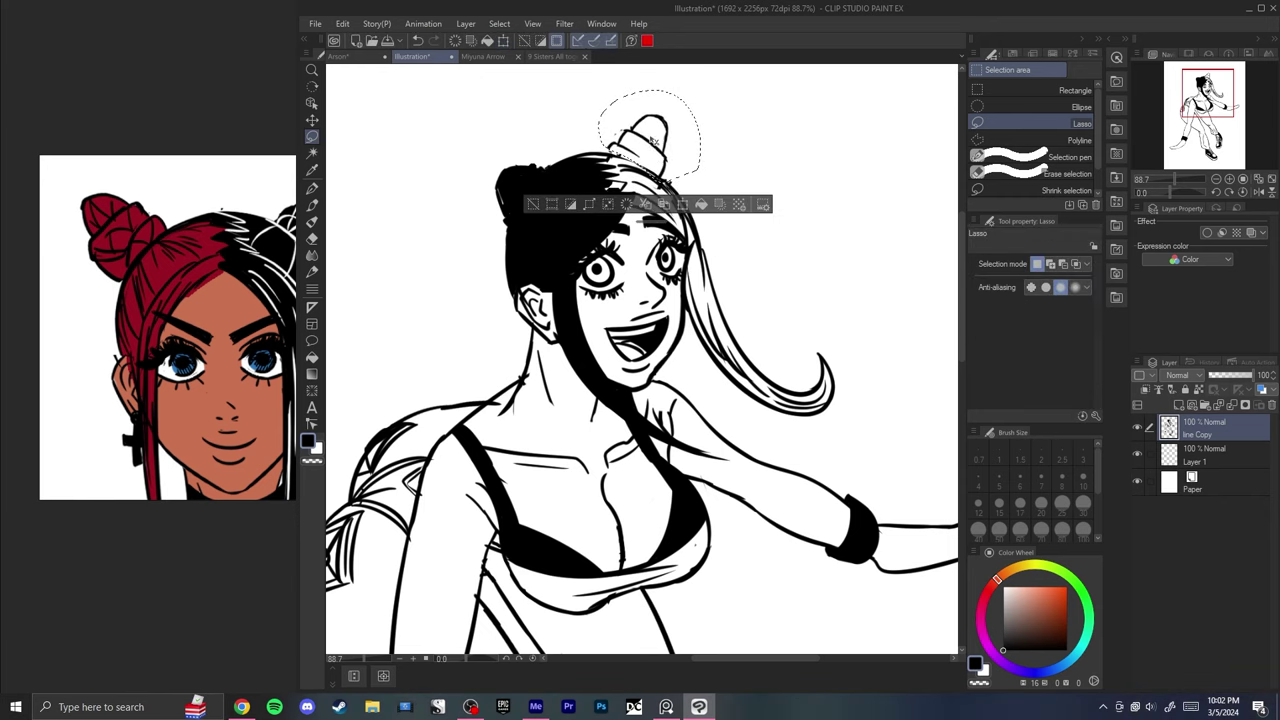
key(ctrl+d)
- Erase the light-side bun's inner lines and redraw them with the G-pen at size 17
key(e)
key(p)
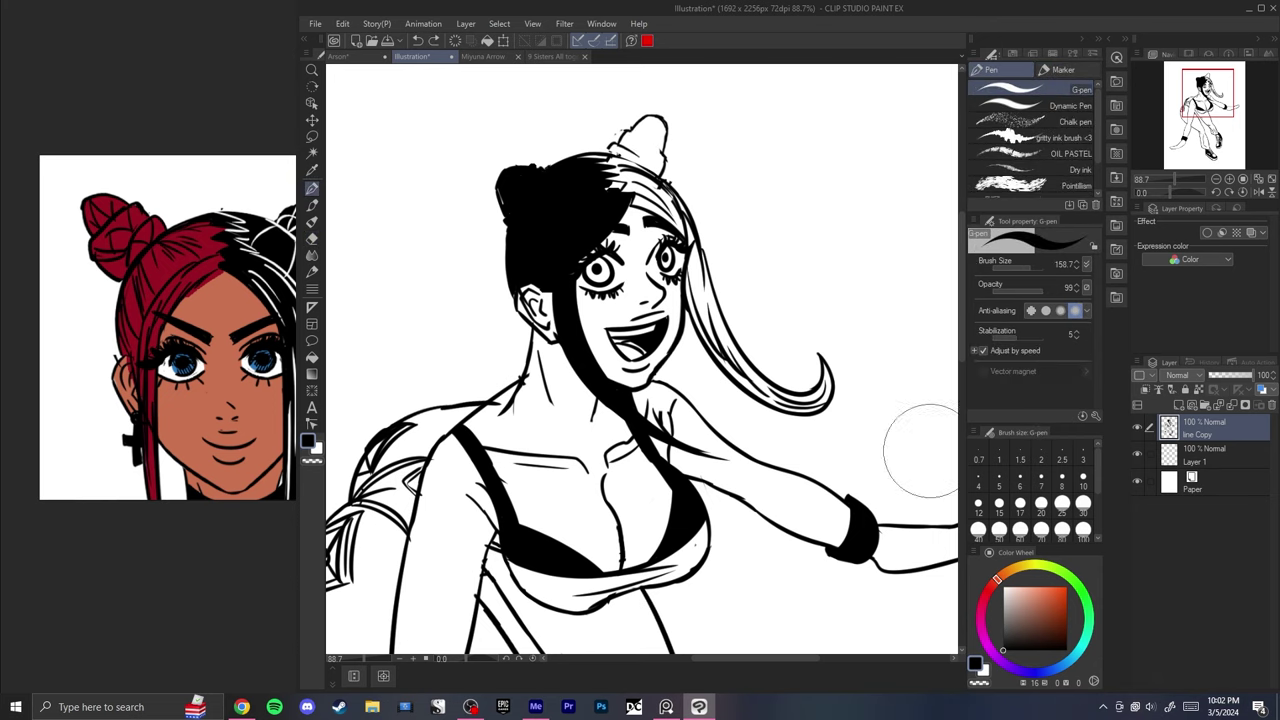
click(1019, 505)
key(e)
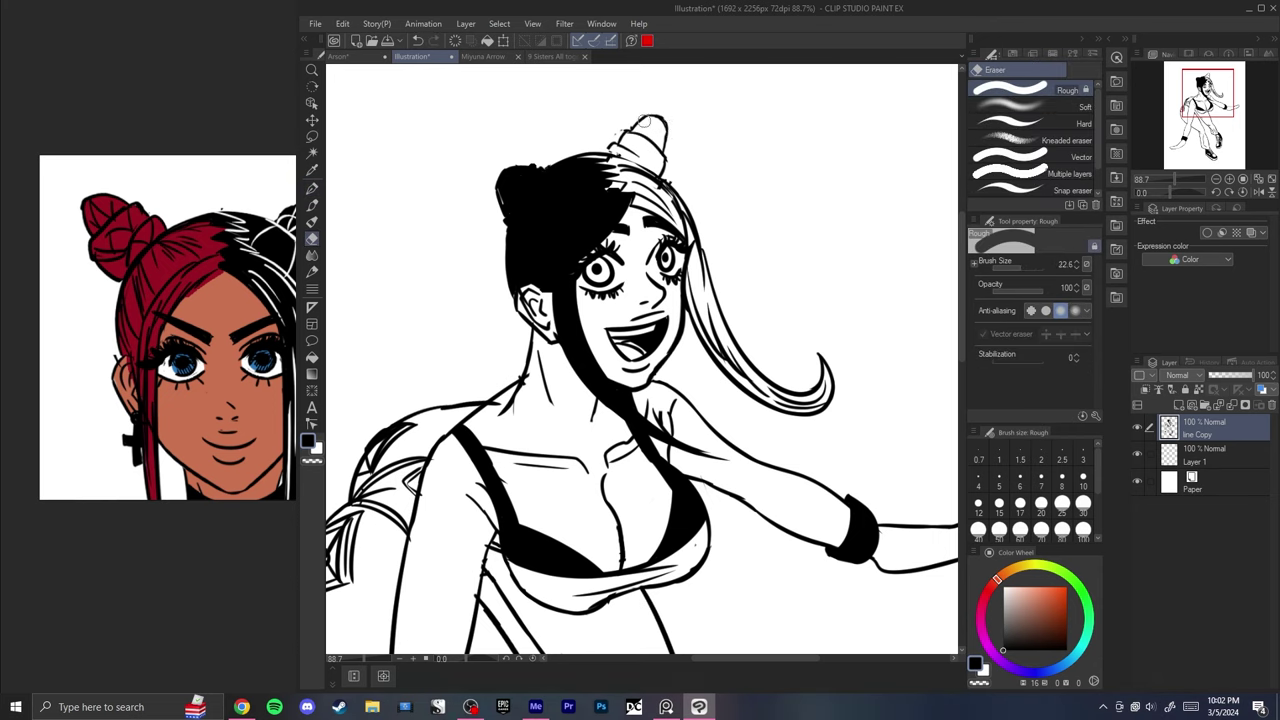
- Lasso and transform the tip of the light-side bun, and check the whole figure with the canvas view flipped
key(m)
key(ctrl+t)
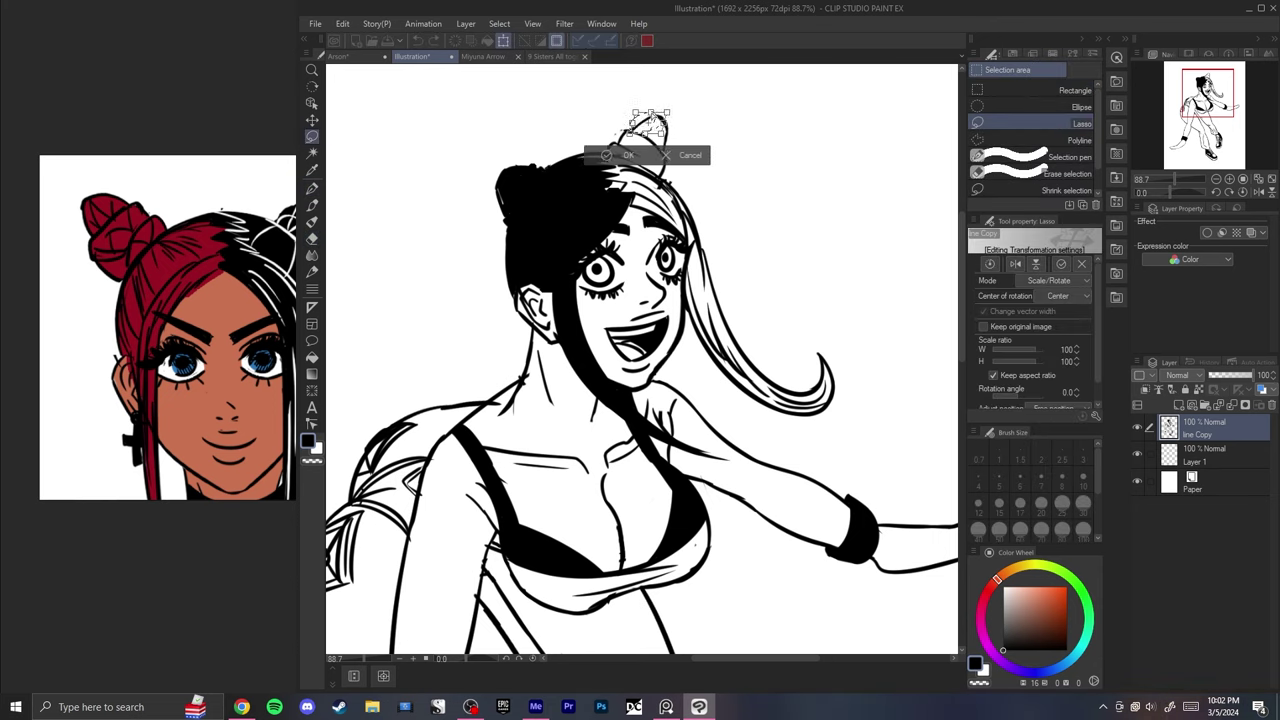
key(Return)
key(ctrl+d)
key(h)
drag(598, 140, 530, 122)
key(ctrl+d)
scroll(600, 163, down, 5)
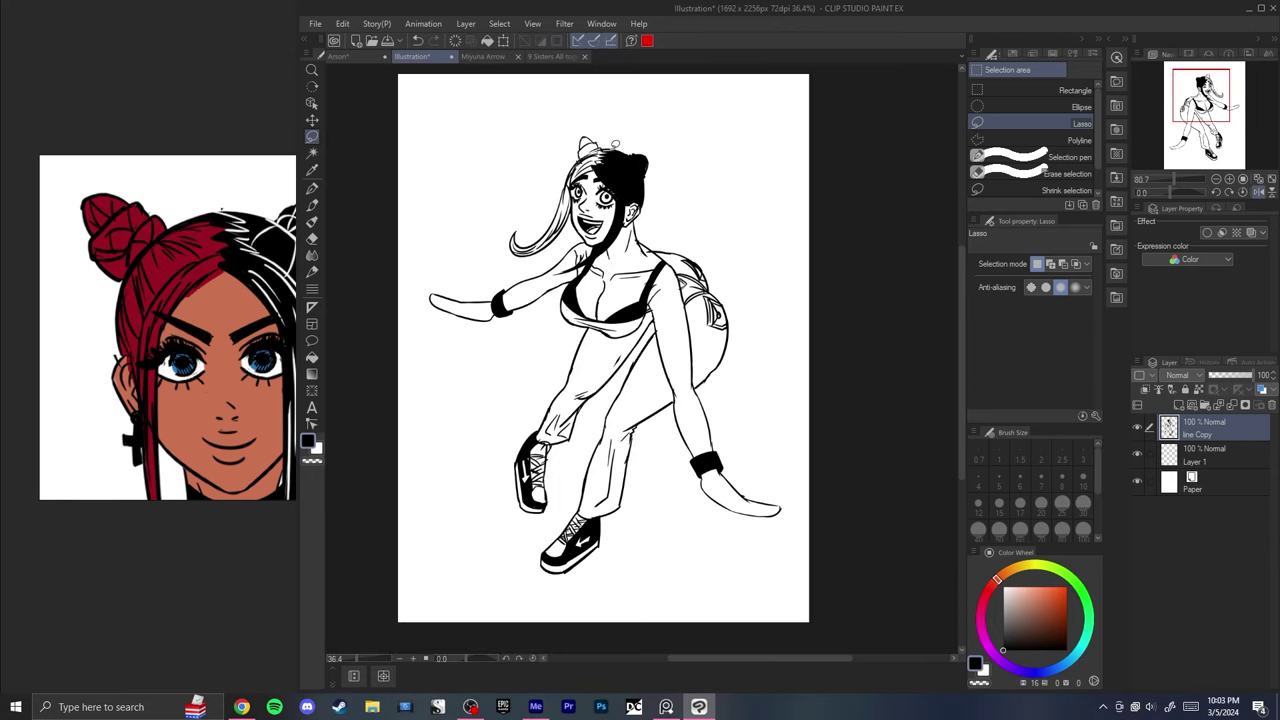
- Check the whole figure in mirrored and normal view, take the canvas back to its blank state, and restore the line art
key(h)
key(ctrl+0)
key(h)
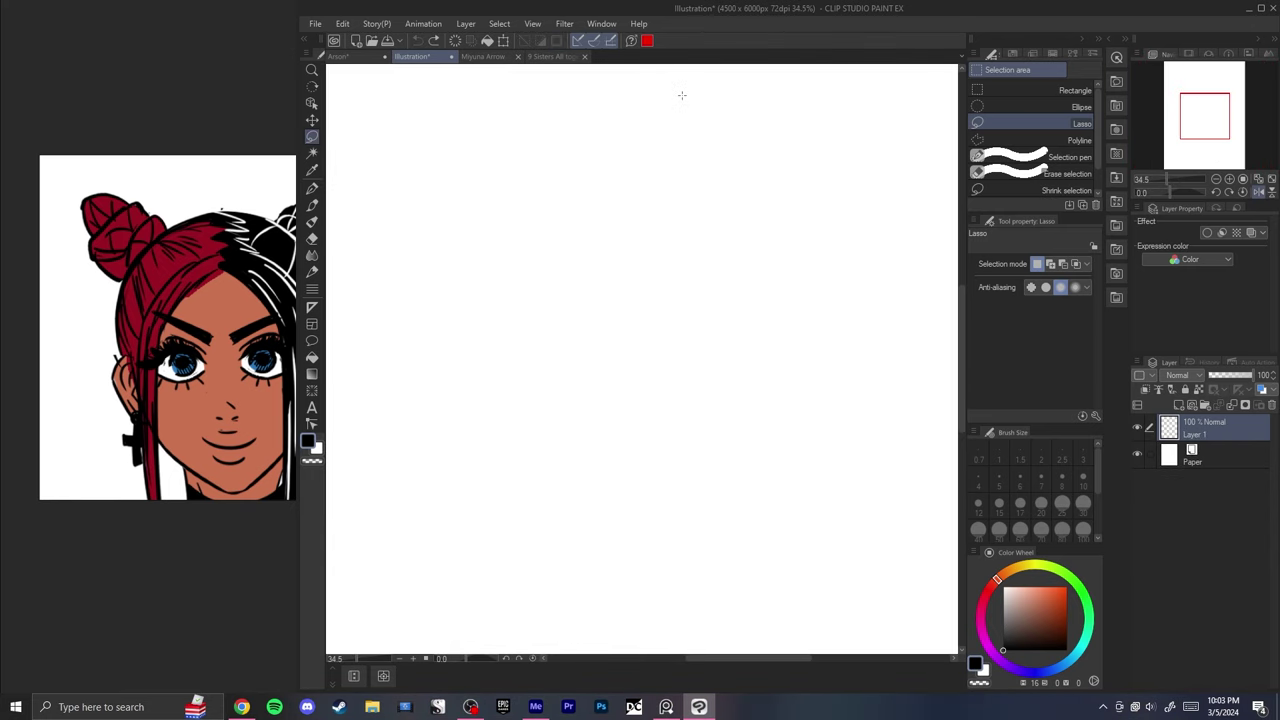
key(ctrl+v)
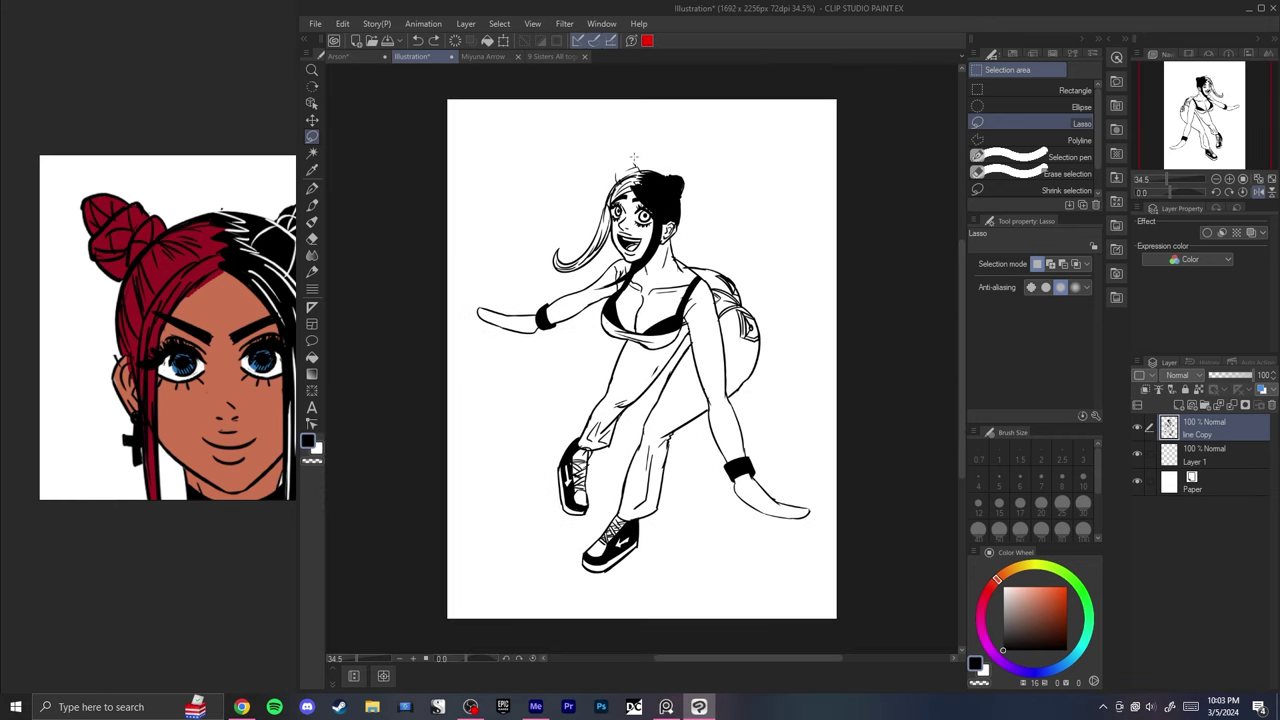
drag(633, 157, 634, 158)
key(ctrl+d)
- Lasso and transform the light-side bun's upper part, and draw crossing strand lines on it with the G-pen at size 20
scroll(638, 149, up, 5)
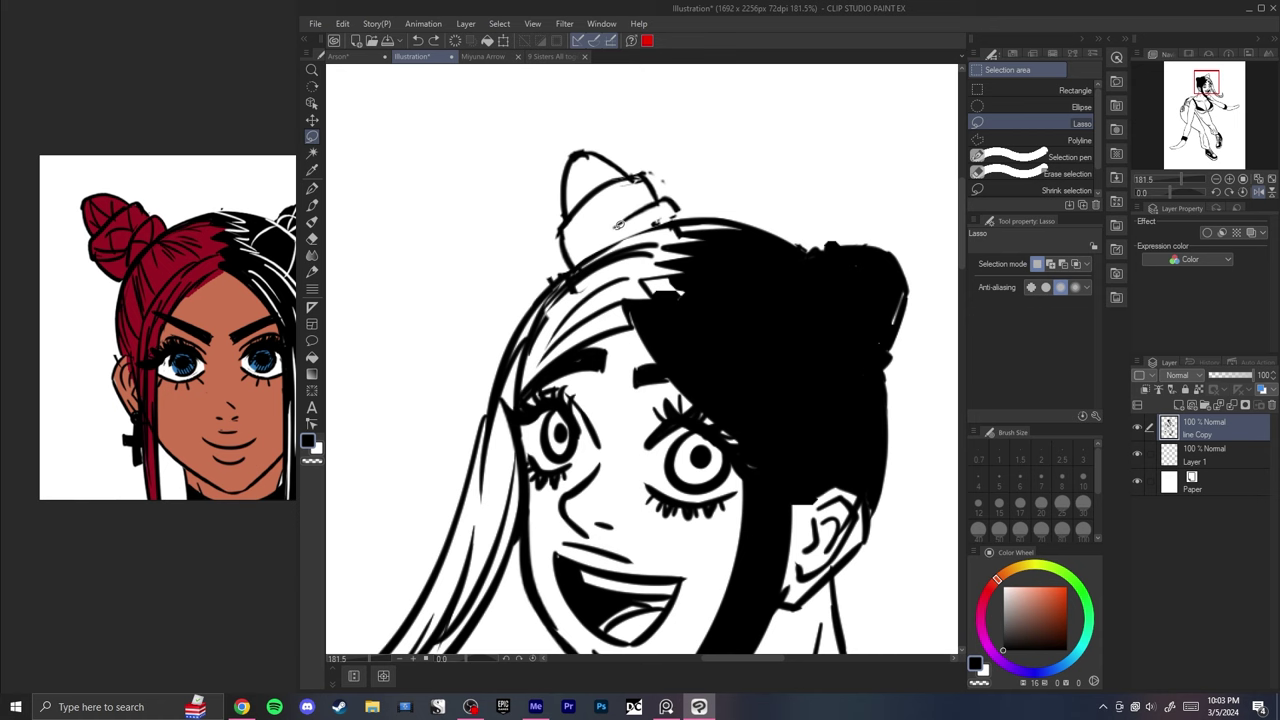
drag(538, 183, 746, 168)
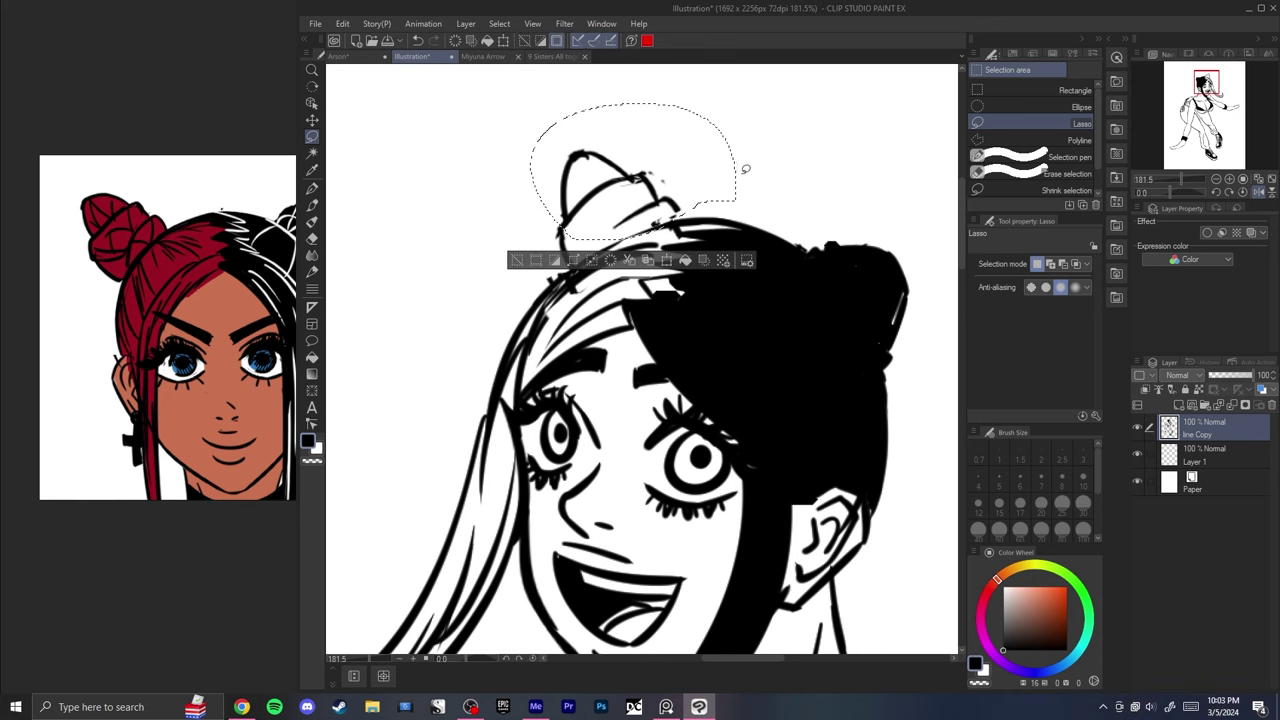
key(ctrl+t)
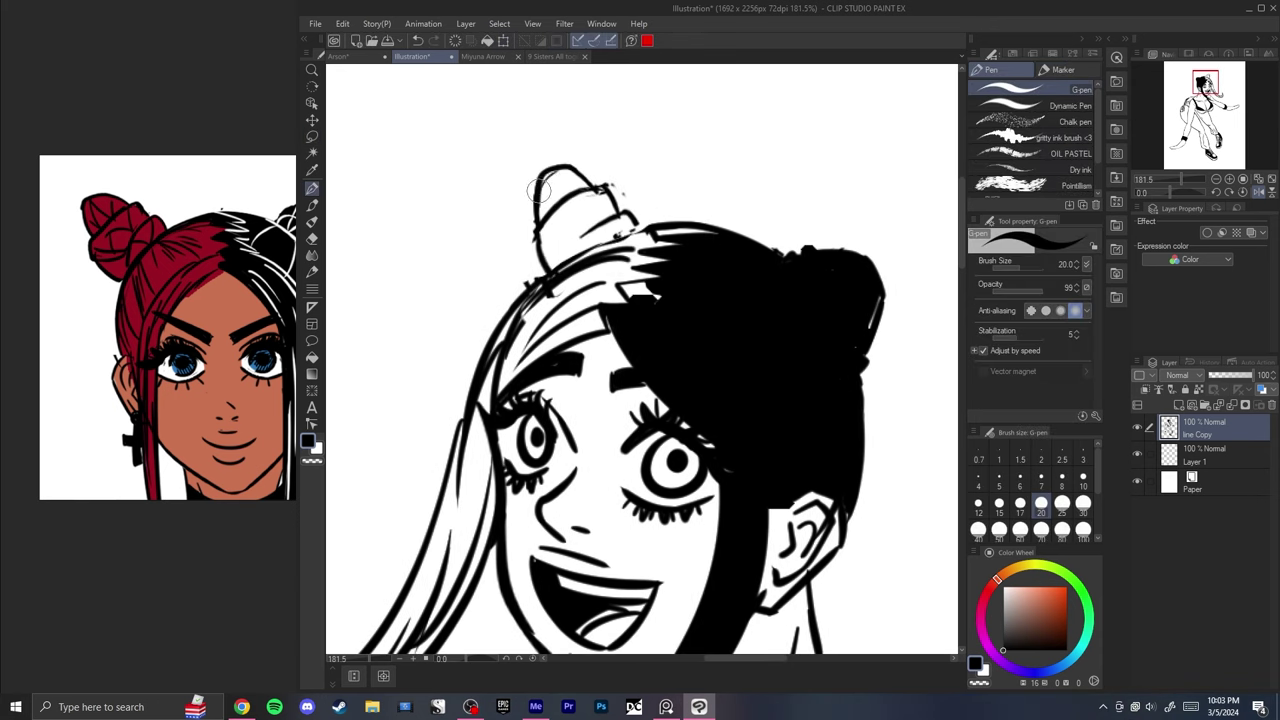
scroll(540, 190, down, 8)
scroll(560, 210, up, 5)
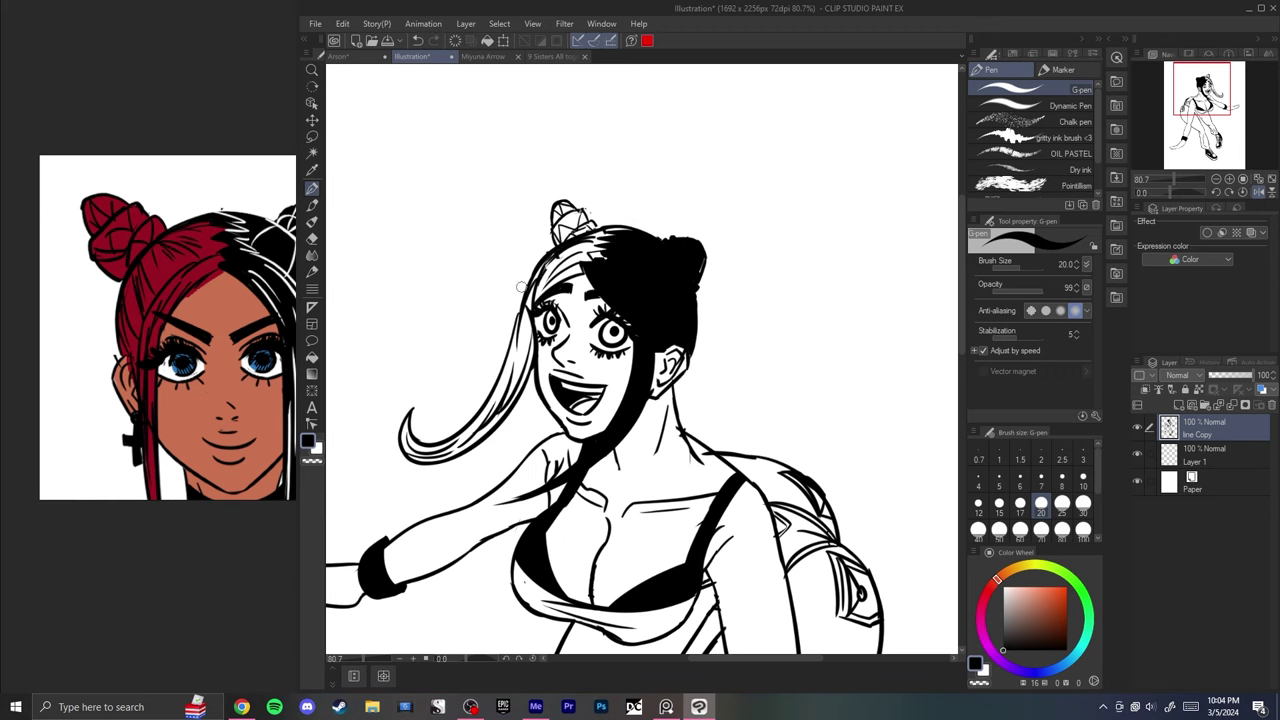
- Draw white crossing strand lines over the dark-side bun with the G-pen at size 17, and check the whole figure
key(h)
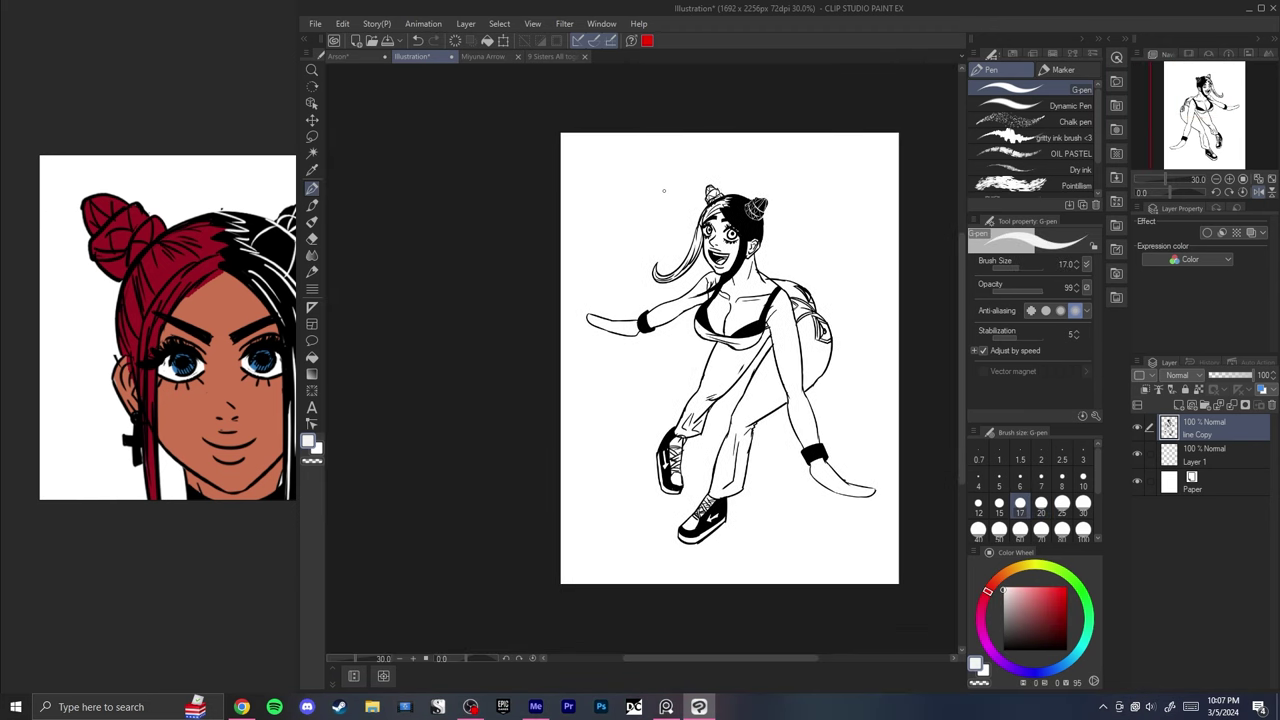
scroll(663, 190, up, 4)
scroll(549, 171, down, 5)
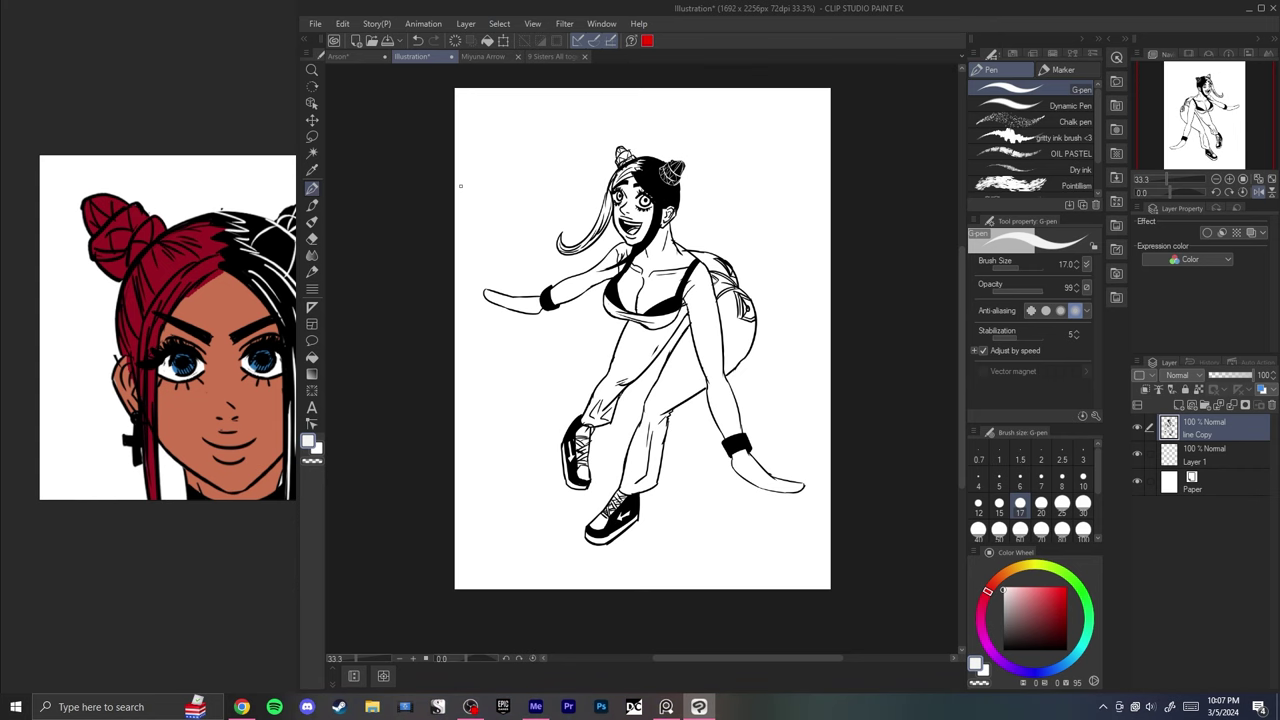
- Compare the redrawn buns with the original figure in the Arson document, and check the Illustration canvas in mirrored view
click(345, 57)
scroll(690, 245, down, 4)
drag(370, 210, 633, 187)
scroll(633, 185, up, 4)
scroll(633, 184, up, 3)
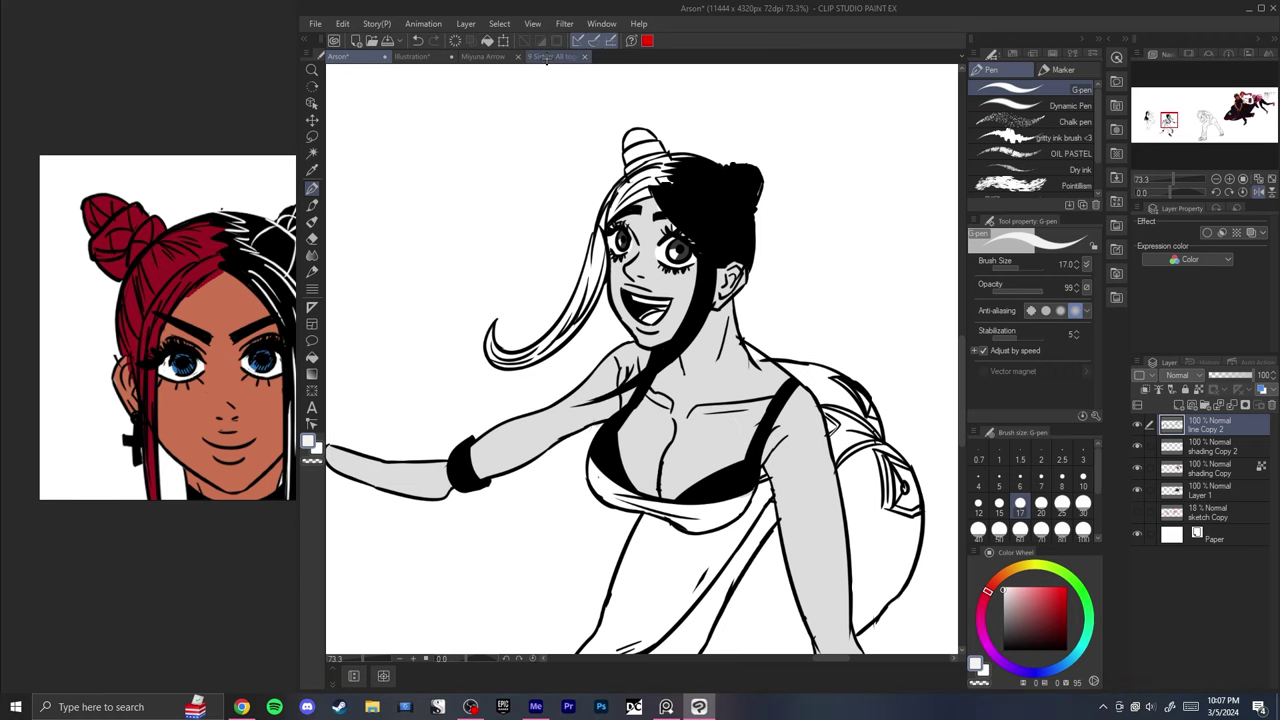
key(ctrl+Tab)
scroll(646, 148, up, 7)
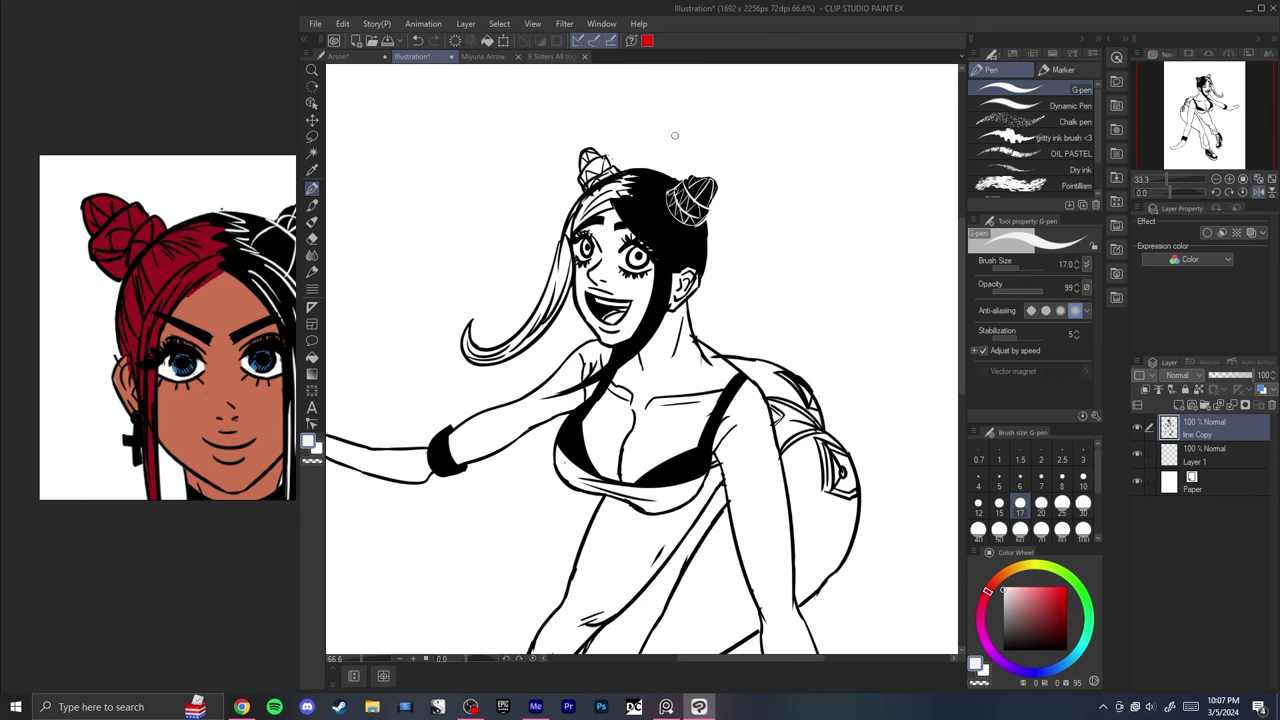
scroll(680, 140, down, 2)
key(h)
key(h)
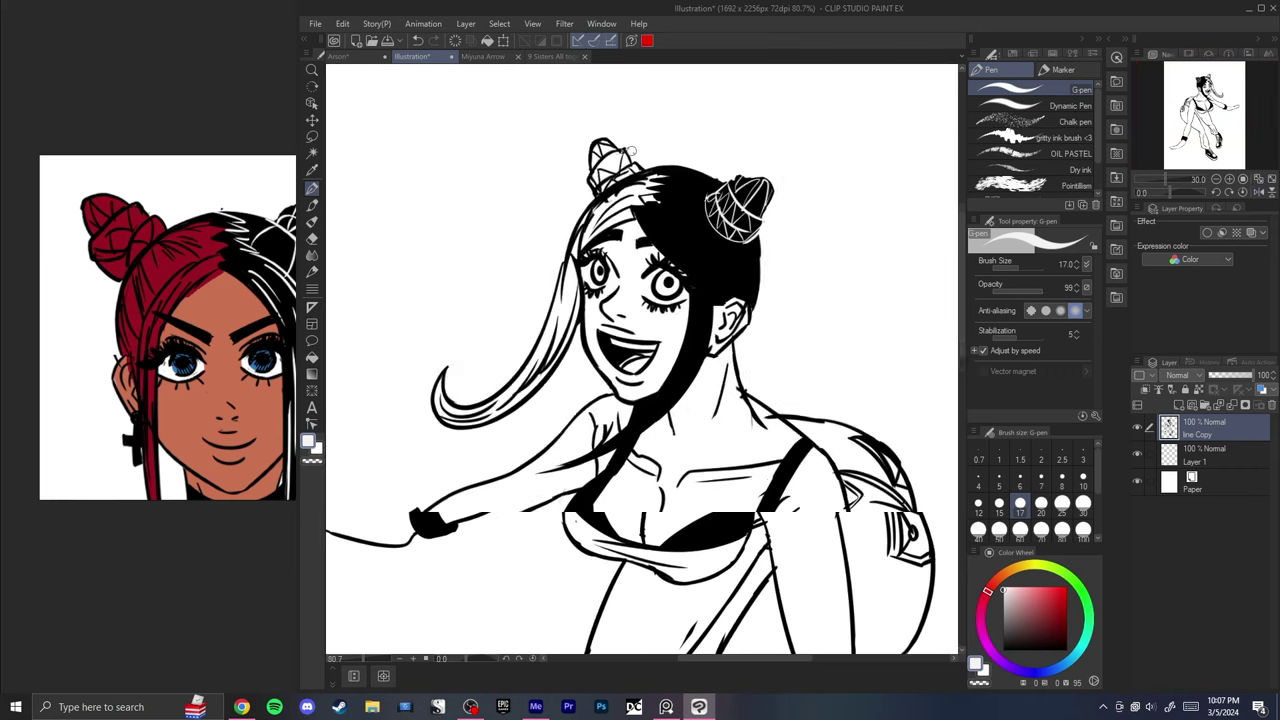
- Lasso the light-side bun, scale it to 113 percent in proportion, reposition it slightly, and clear the selection
scroll(586, 123, up, 3)
key(m)
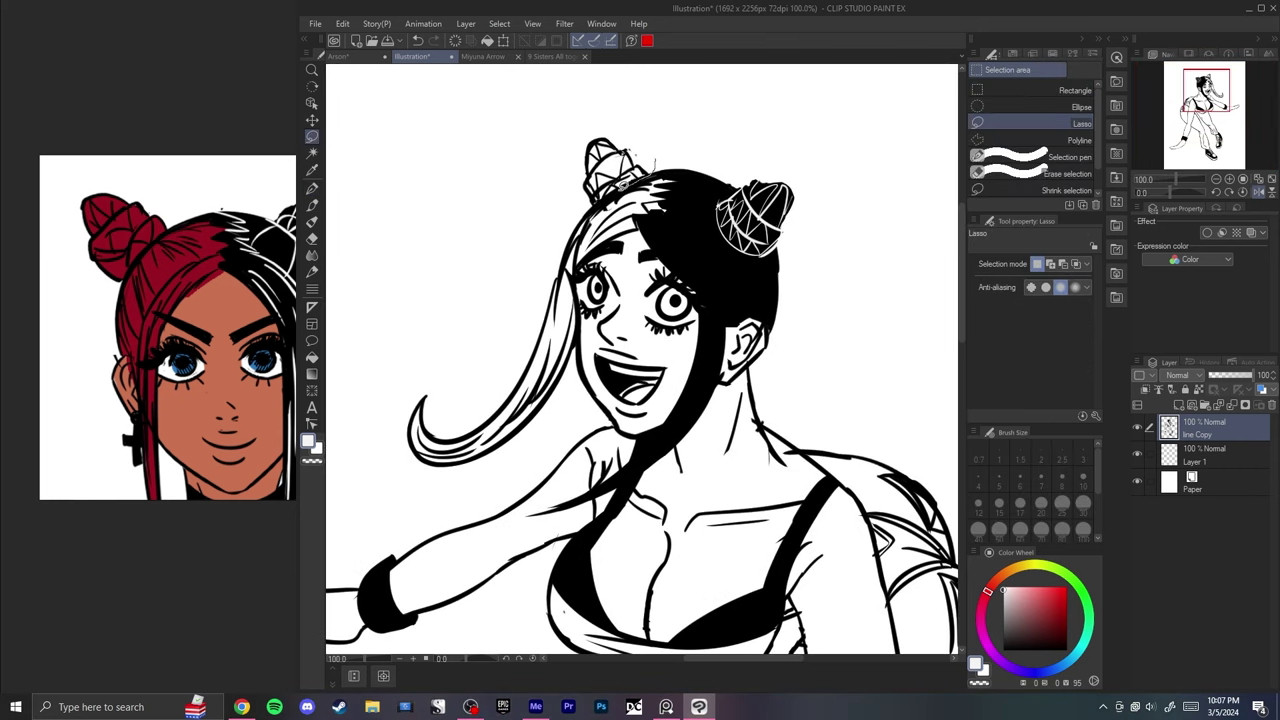
key(ctrl+t)
mouse_move(616, 109)
mouse_down()
mouse_move(656, 160)
mouse_move(604, 101)
mouse_up()
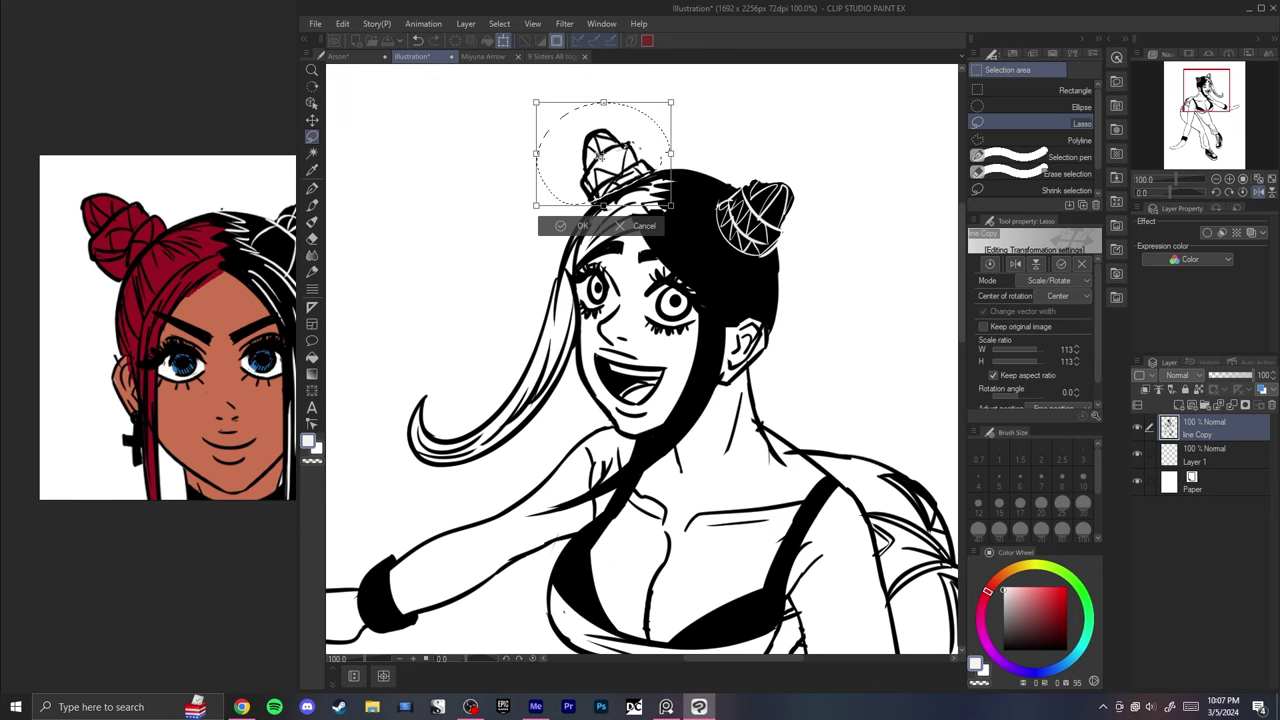
drag(600, 160, 597, 162)
key(Return)
key(ctrl+d)
- Lasso and enlarge the dark-side bun, clear the selection, and touch up its base in black with the G-pen at size 17
scroll(604, 180, down, 3)
scroll(637, 160, up, 3)
mouse_move(737, 260)
mouse_down()
mouse_move(763, 197)
mouse_move(764, 264)
mouse_up()
key(ctrl+t)
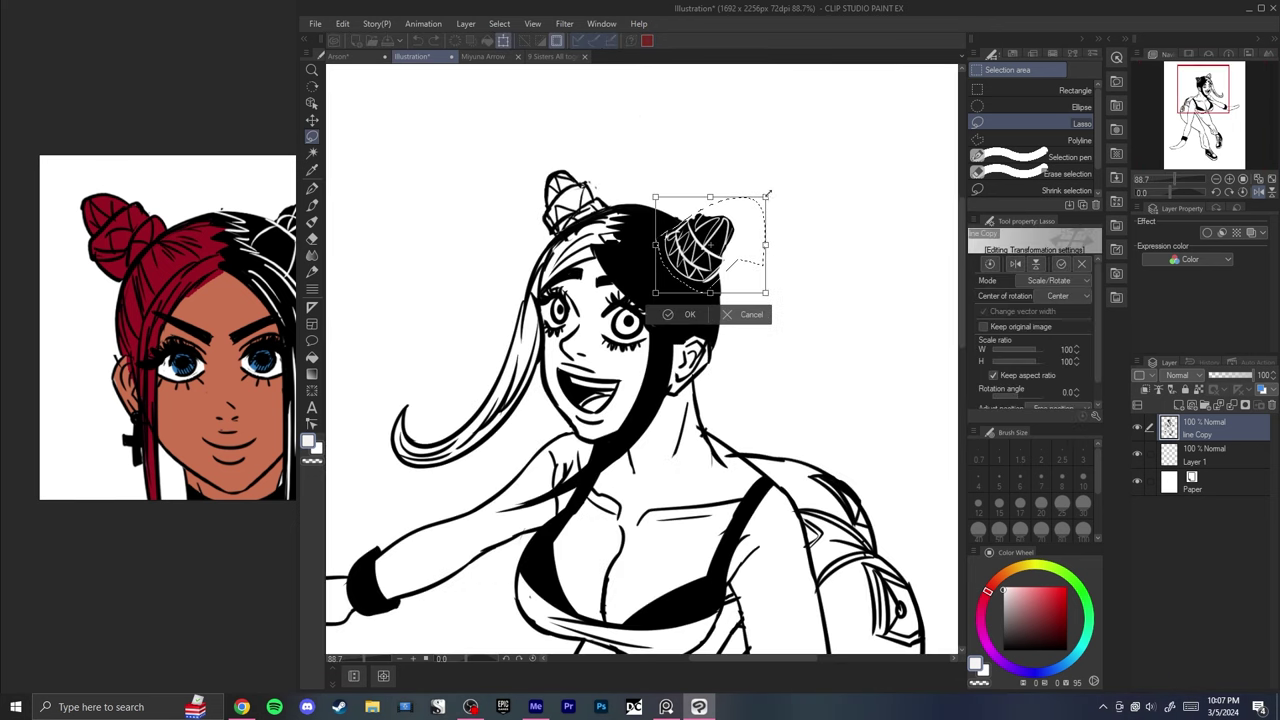
drag(766, 196, 782, 179)
key(Return)
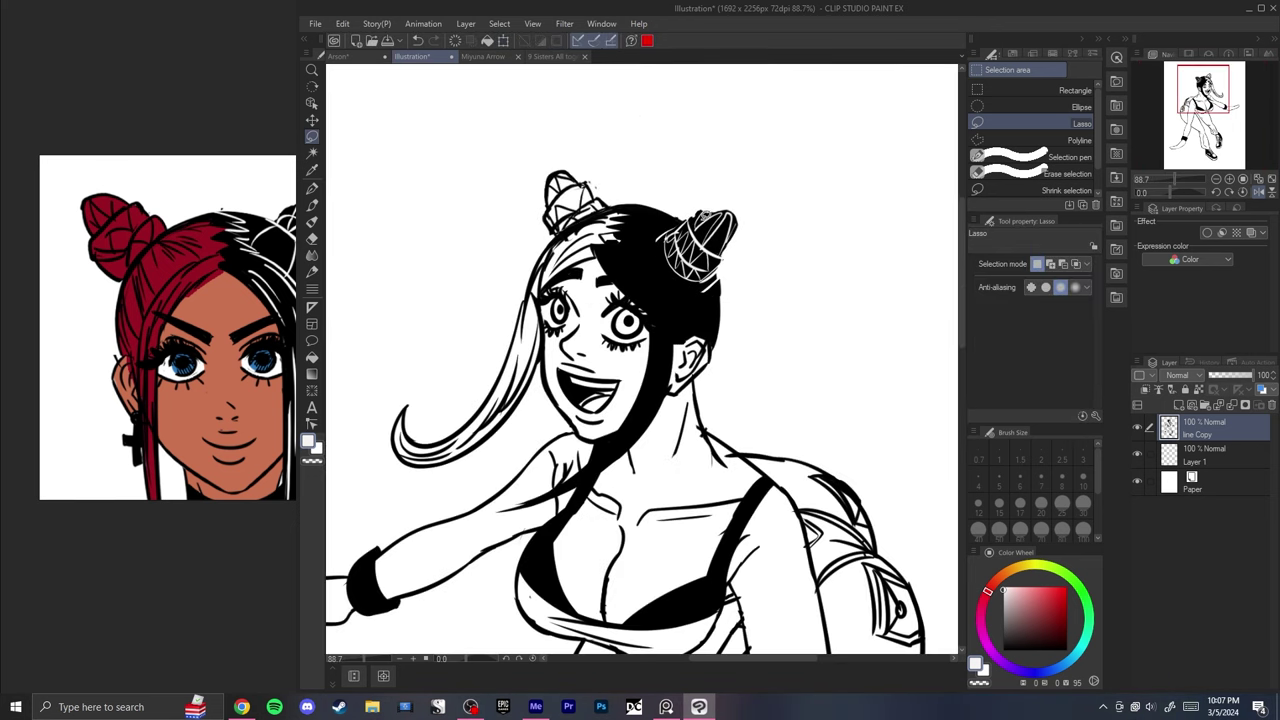
key(ctrl+d)
key(p)
key(x)
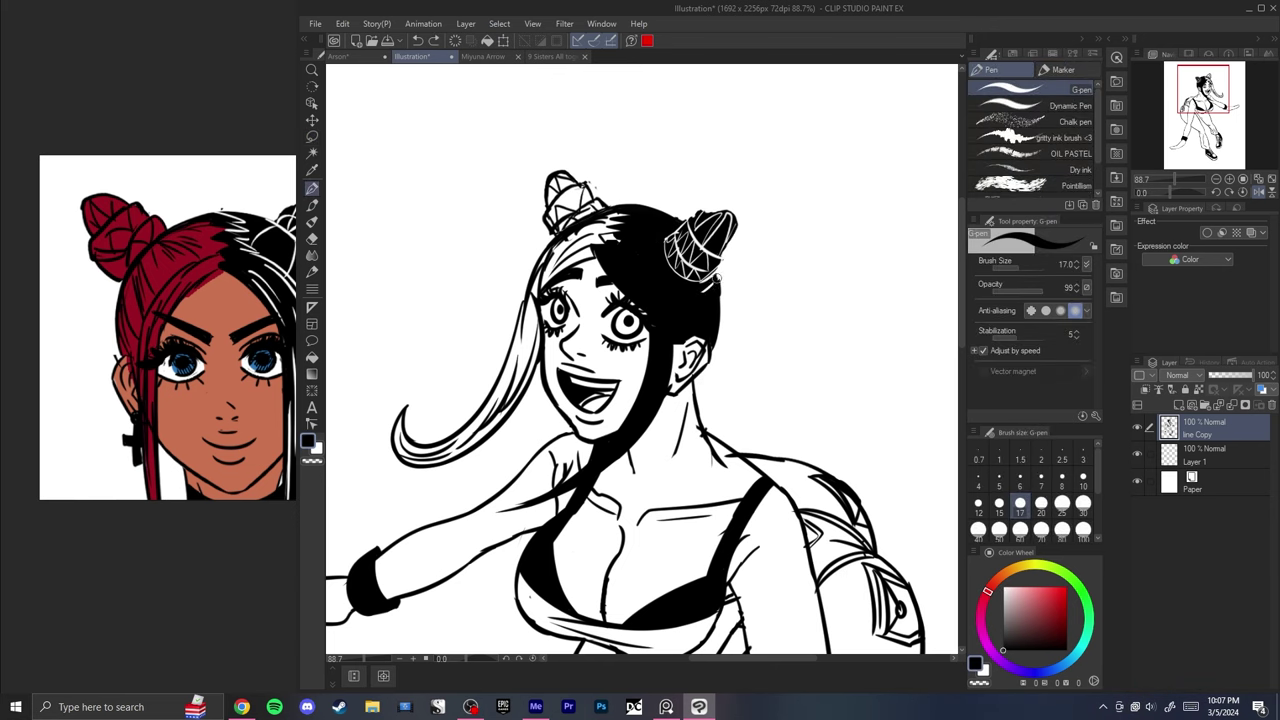
- Take the skin tone from the 9 Sisters document and fill the neck and chest on Layer 1, referring to other layers
key(ctrl+0)
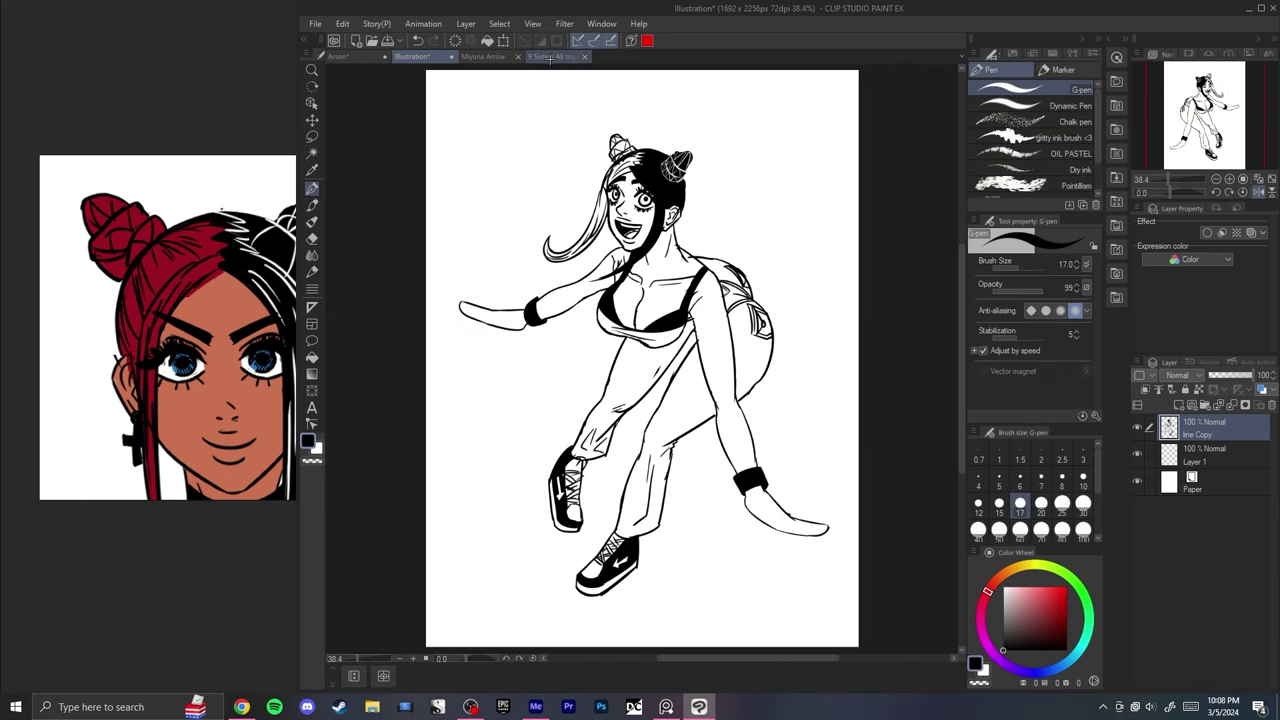
click(556, 56)
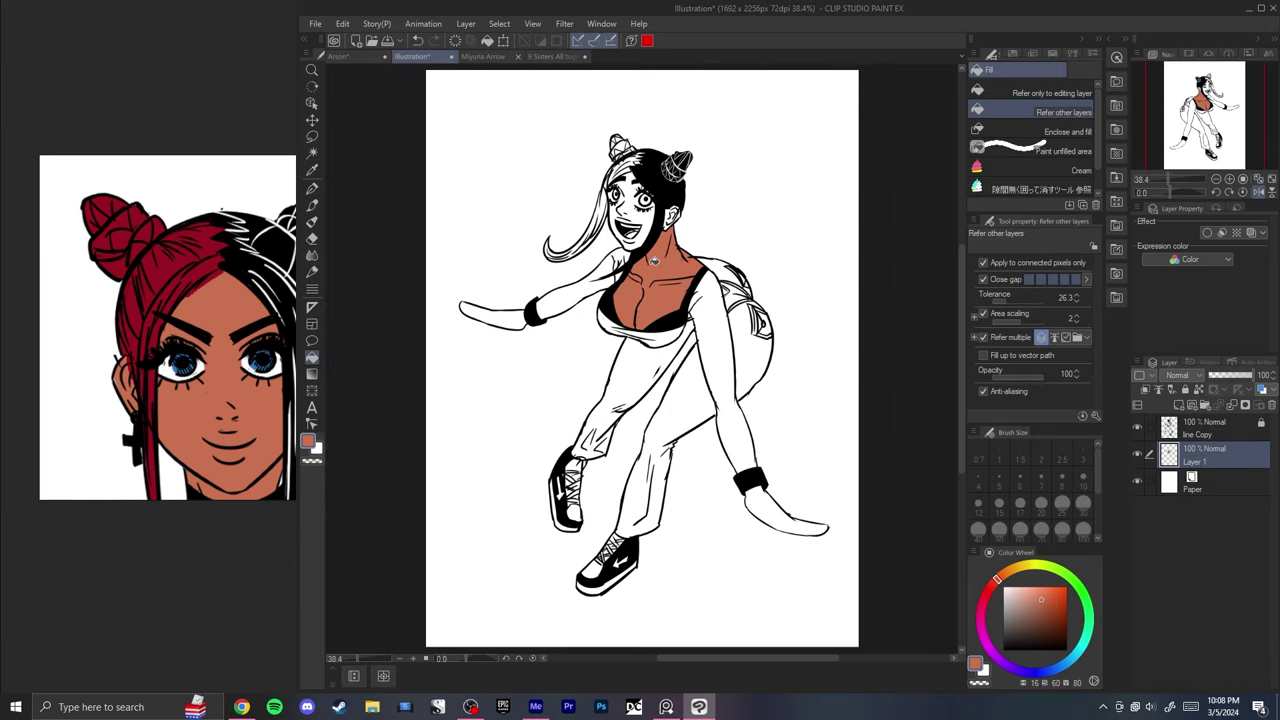
- Browse the reference board for colour inspiration, and frame the pink-and-red character illustrations beside the canvas
scroll(211, 246, down, 10)
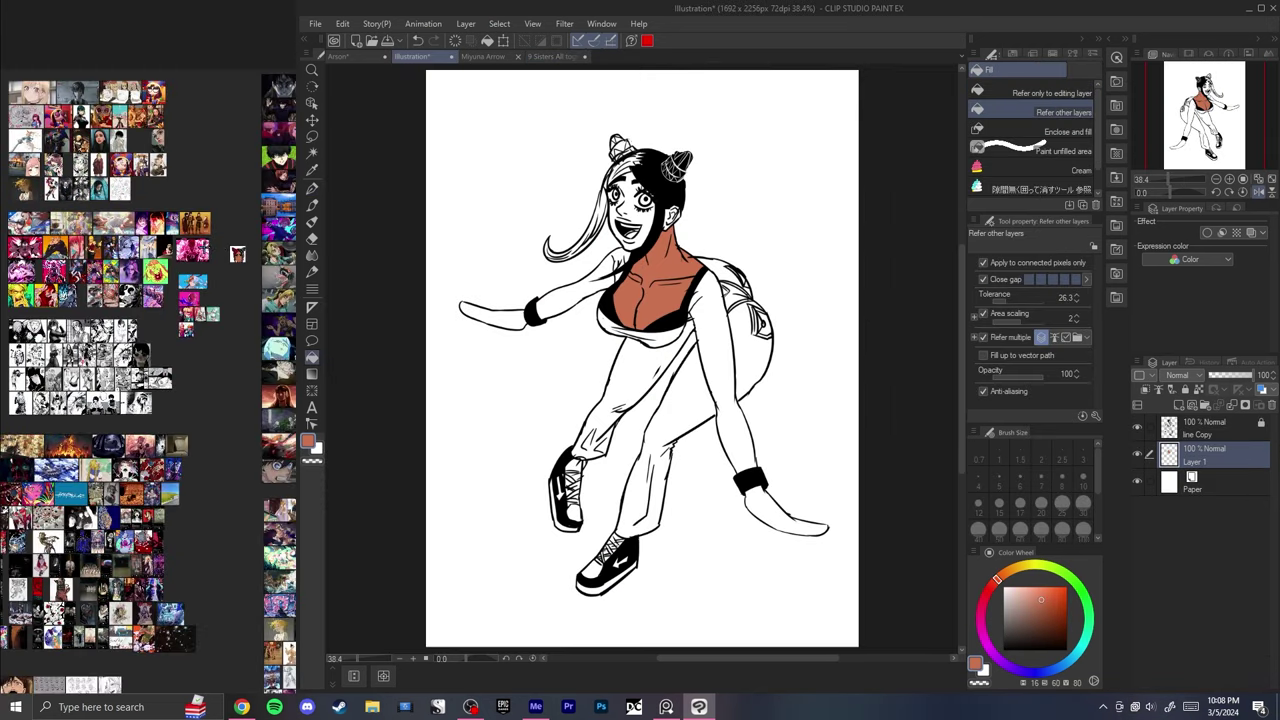
scroll(205, 228, up, 10)
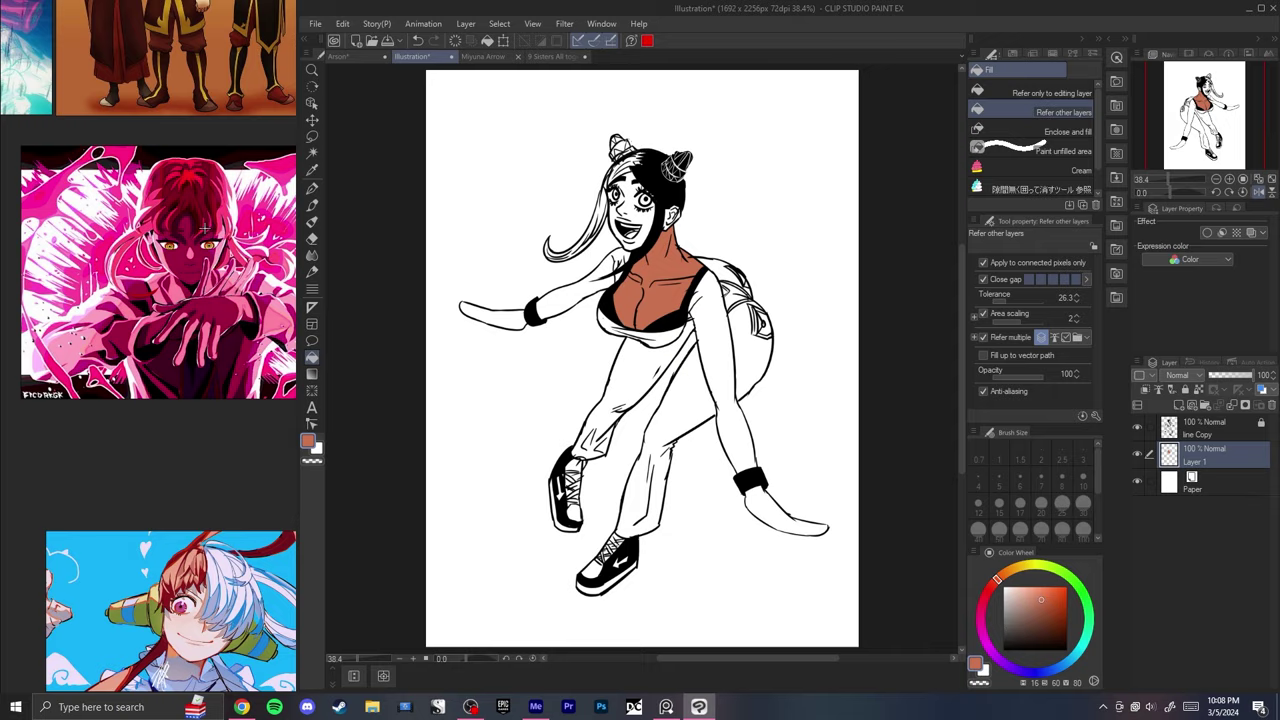
scroll(207, 228, down, 8)
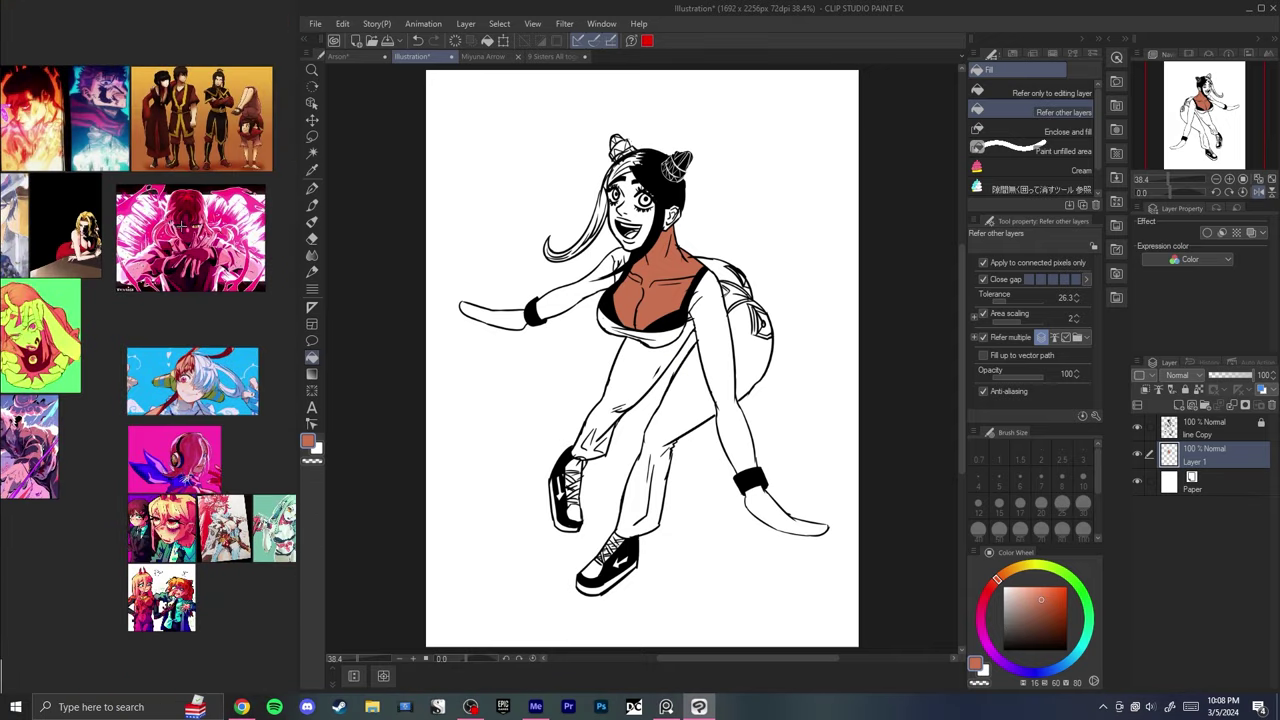
scroll(146, 257, down, 3)
scroll(153, 234, up, 5)
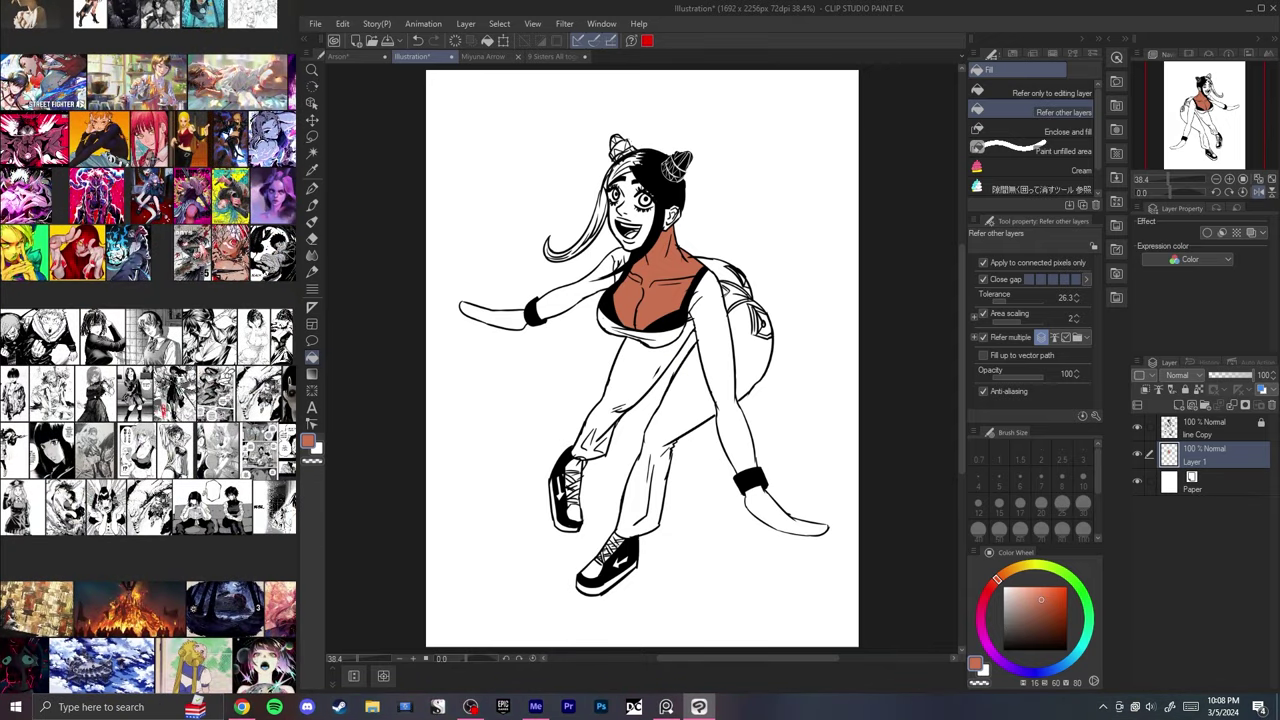
scroll(131, 165, down, 3)
scroll(189, 164, up, 8)
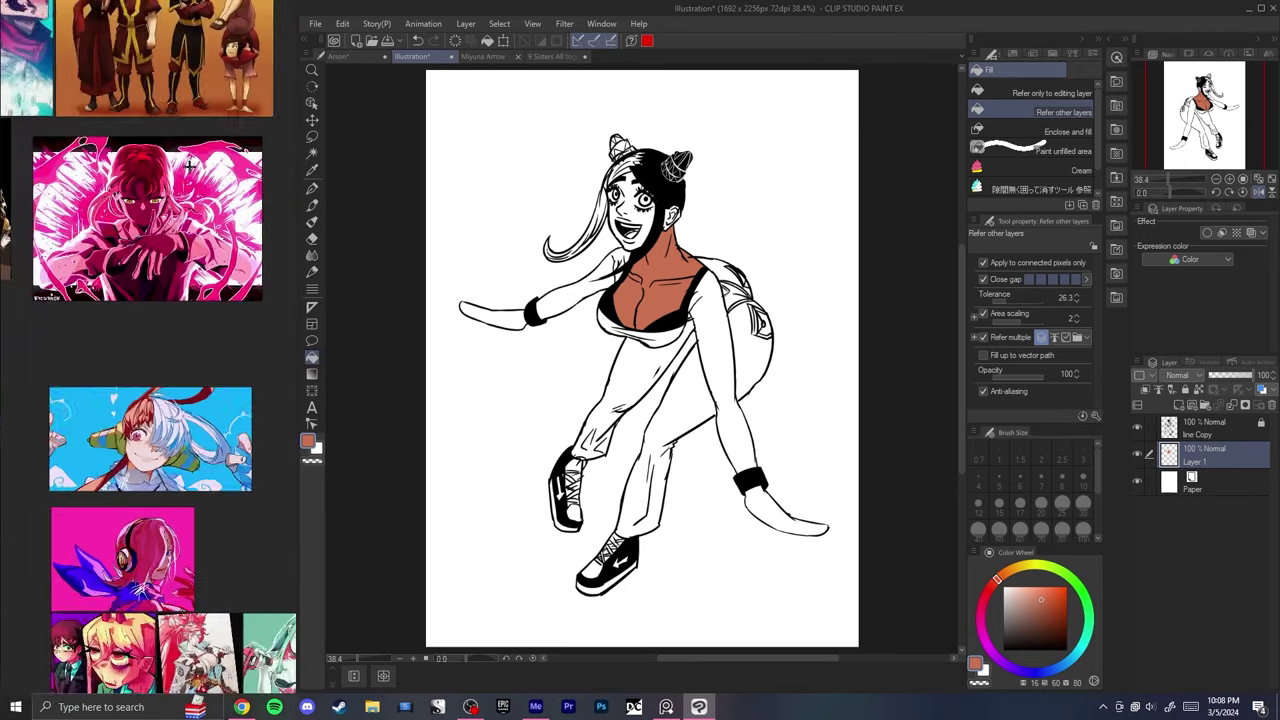
scroll(189, 164, up, 2)
scroll(123, 162, down, 3)
scroll(151, 217, up, 5)
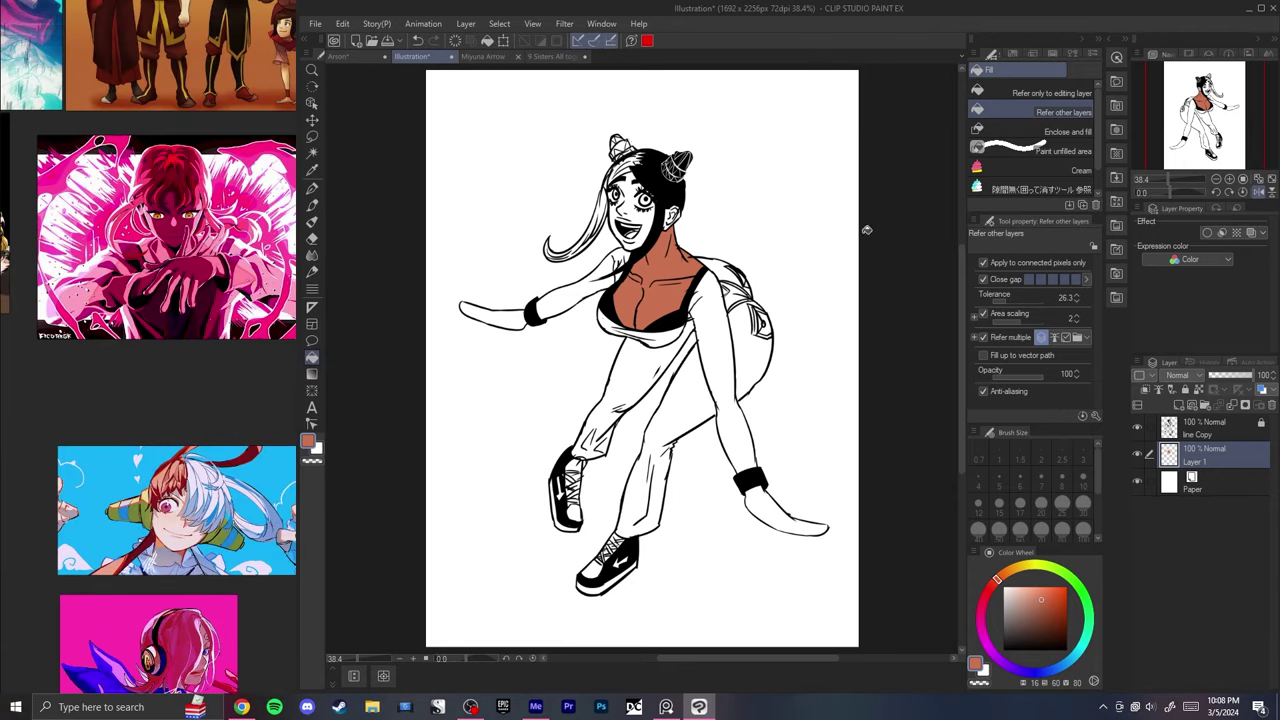
- Fill both arms and hands with the terracotta skin tone on Layer 1
scroll(575, 230, up, 4)
scroll(560, 329, down, 2)
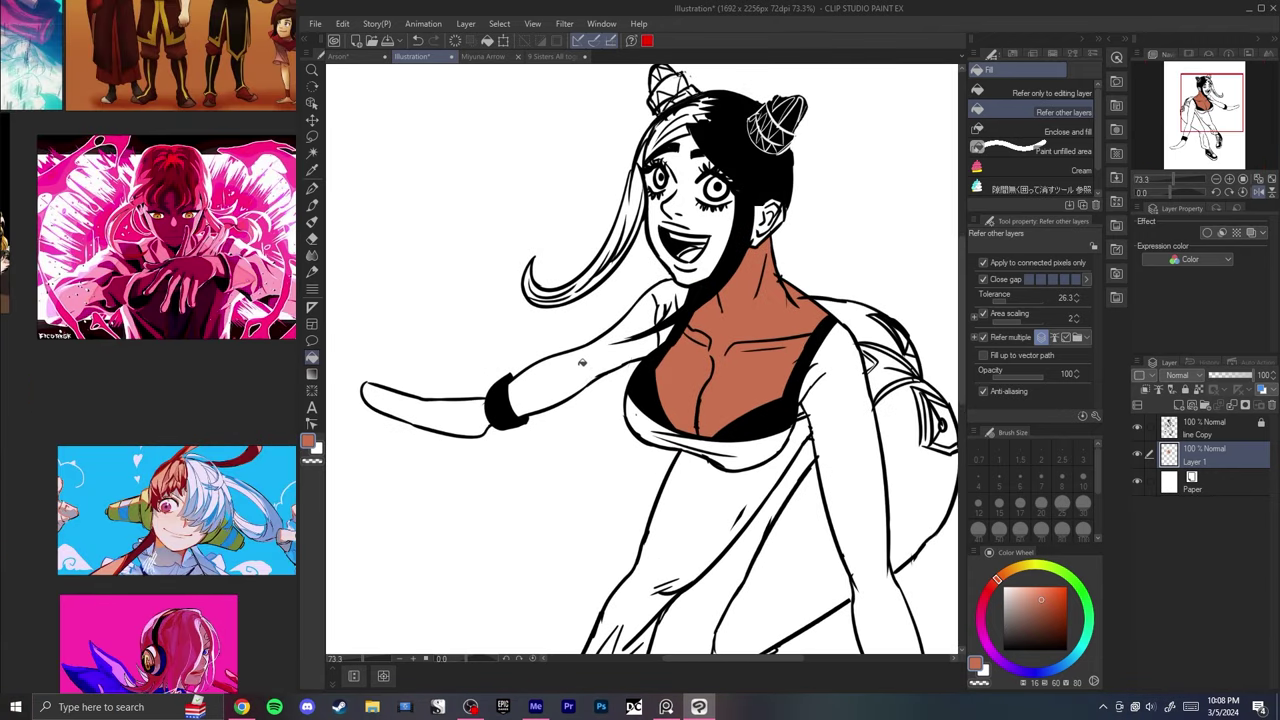
click(582, 362)
click(634, 332)
scroll(698, 486, down, 3)
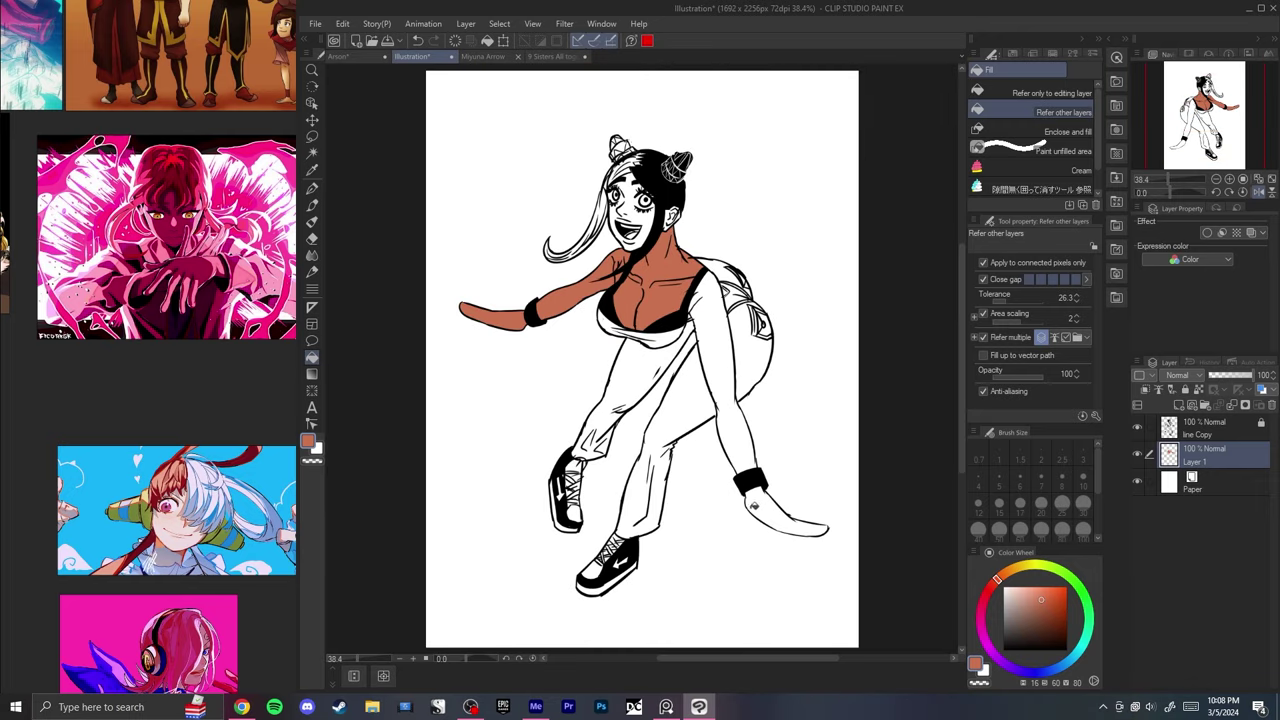
click(756, 508)
click(712, 405)
- Fill the face with the skin tone, and paint leftover gaps beneath the lines with the G-pen in the sampled skin colour
scroll(635, 170, up, 5)
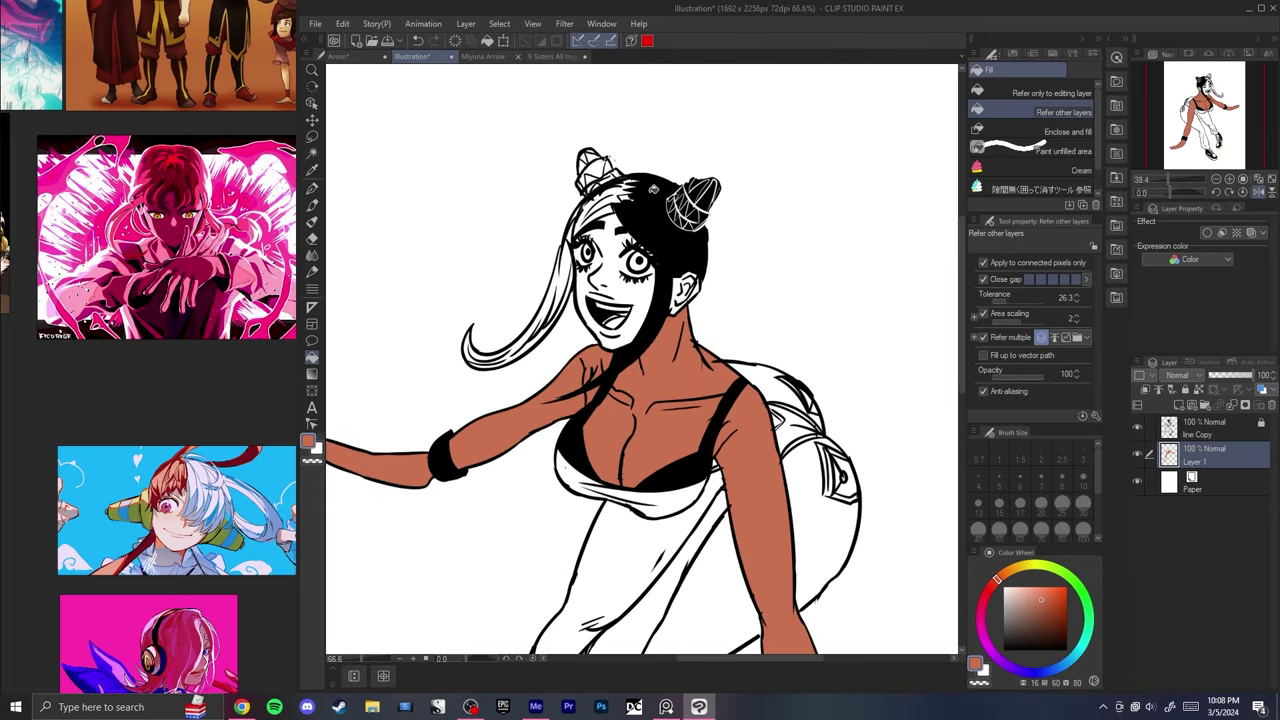
click(649, 389)
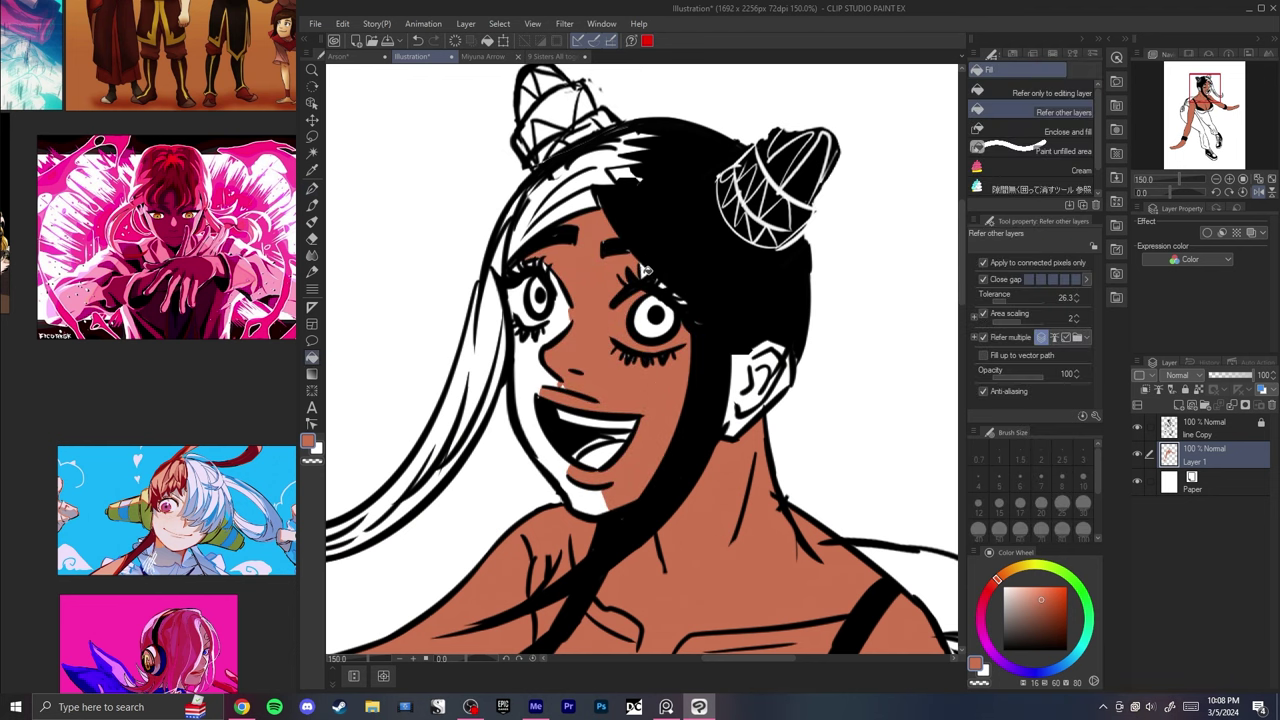
click(538, 372)
key(p)
alt+click(552, 374)
drag(552, 378, 562, 380)
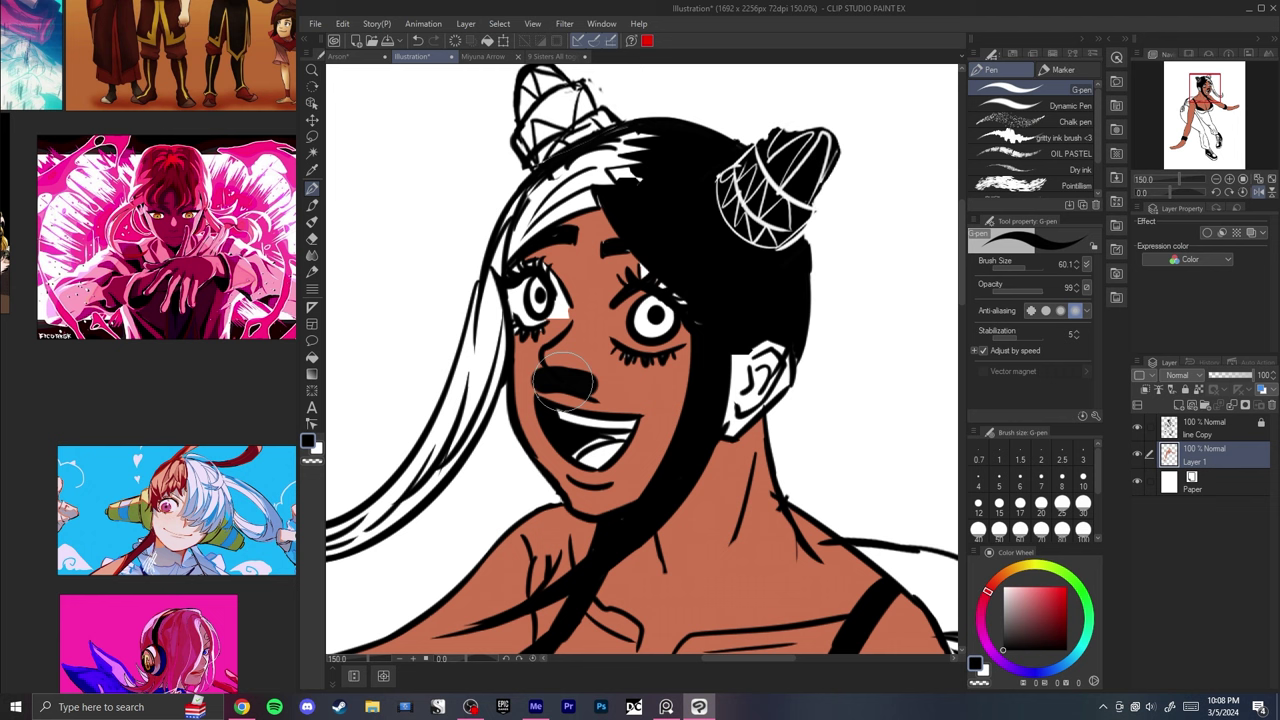
key(ctrl+z)
alt+click(565, 382)
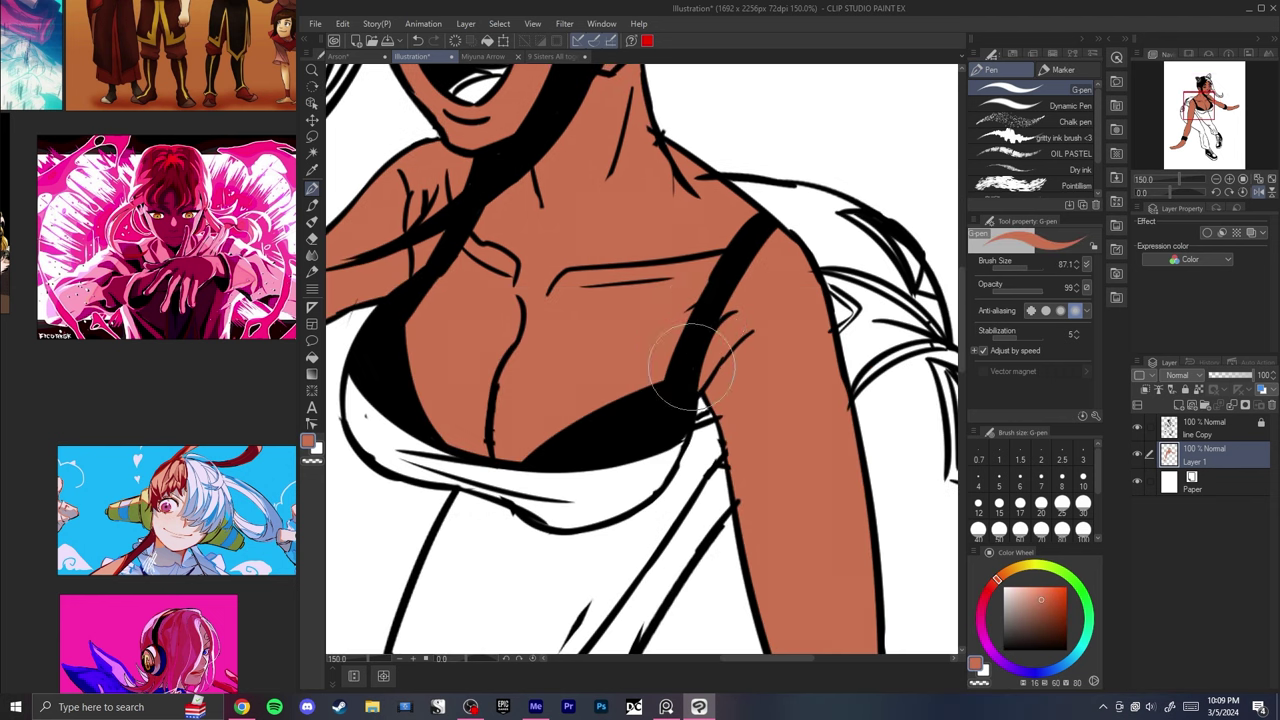
mouse_move(548, 372)
mouse_down()
mouse_move(746, 487)
mouse_move(928, 440)
mouse_up()
- Look through the Arson, Miyuna Arrow and 9 Sisters documents to examine their finished artwork and colours for reference
click(340, 57)
scroll(476, 250, down, 4)
scroll(600, 287, up, 3)
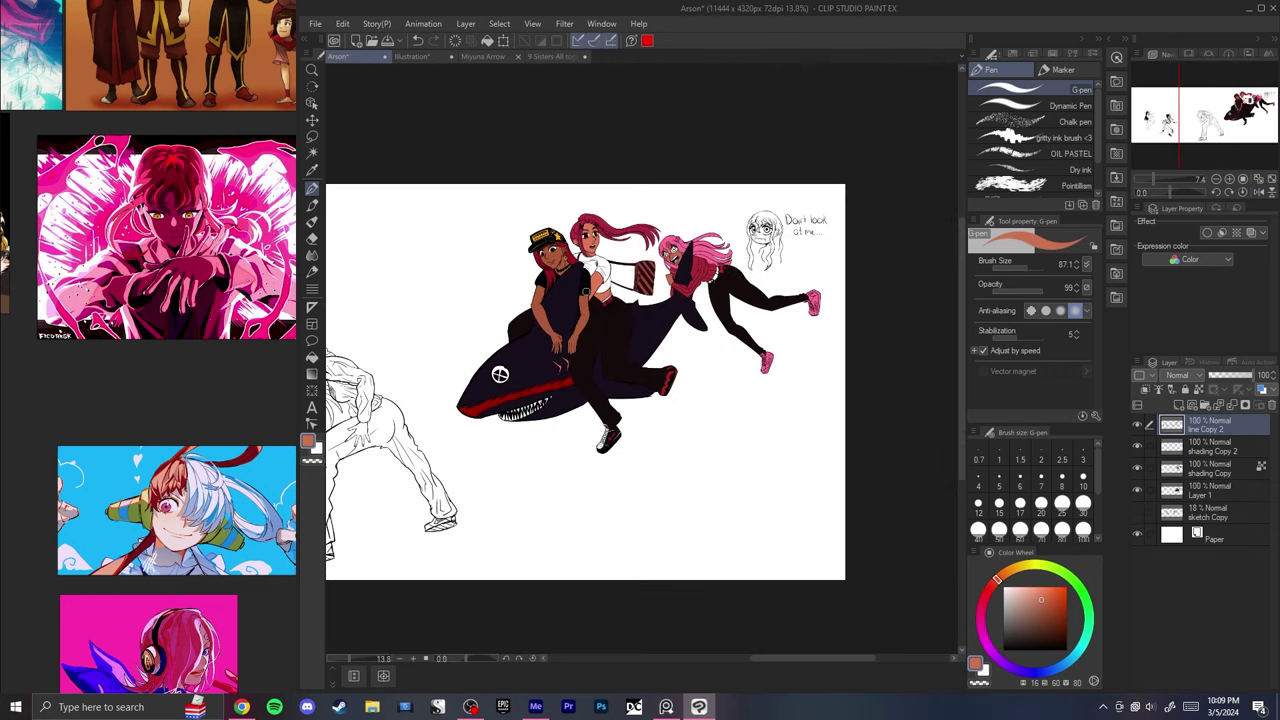
scroll(592, 291, up, 2)
click(496, 58)
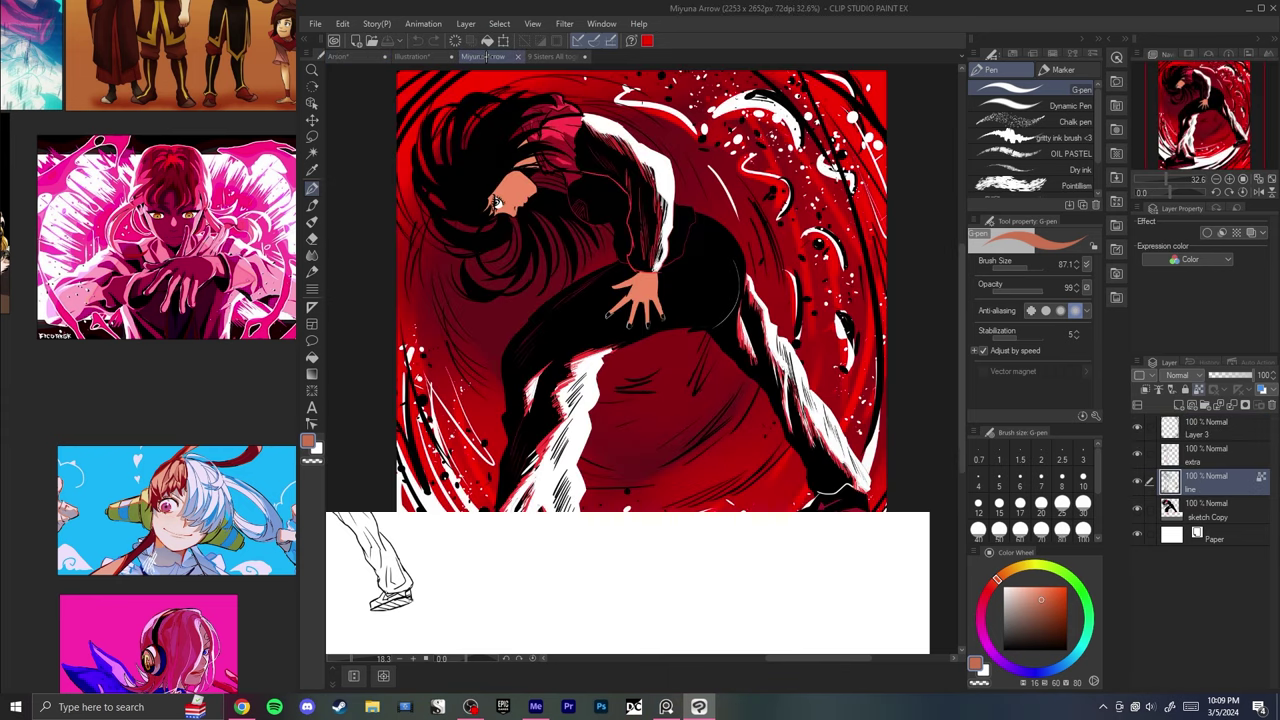
scroll(631, 246, up, 3)
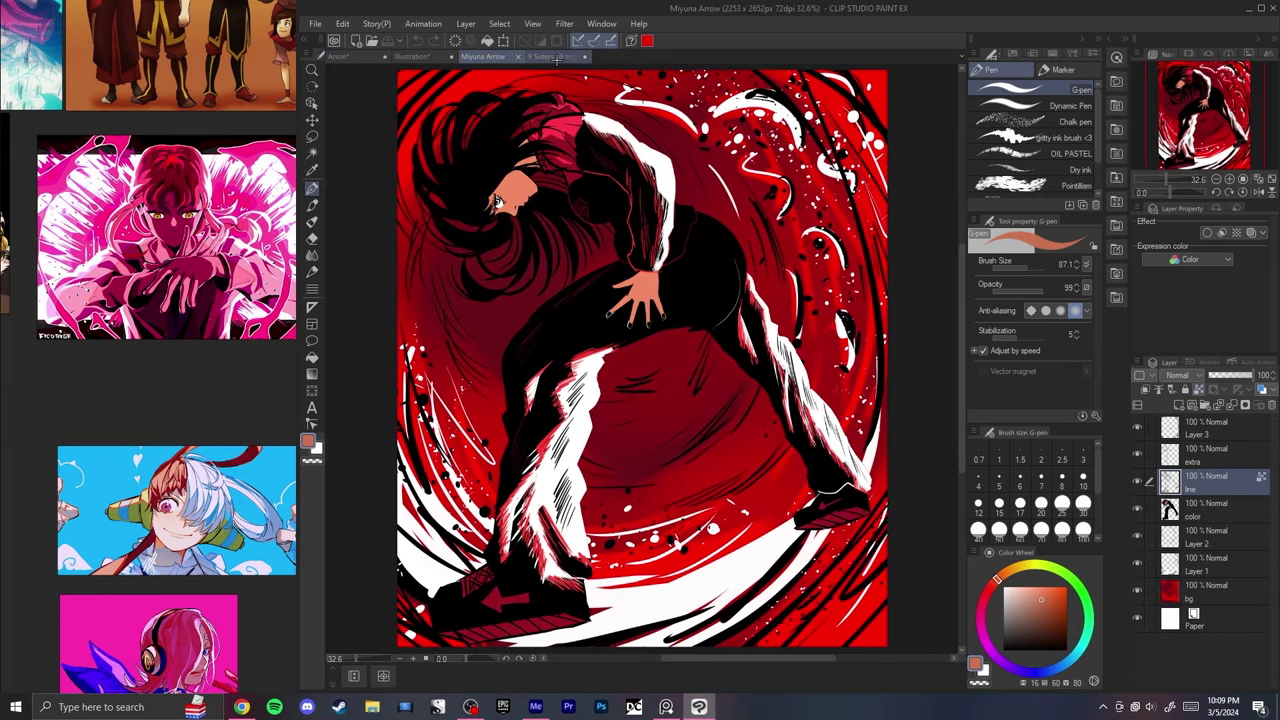
click(555, 57)
click(345, 57)
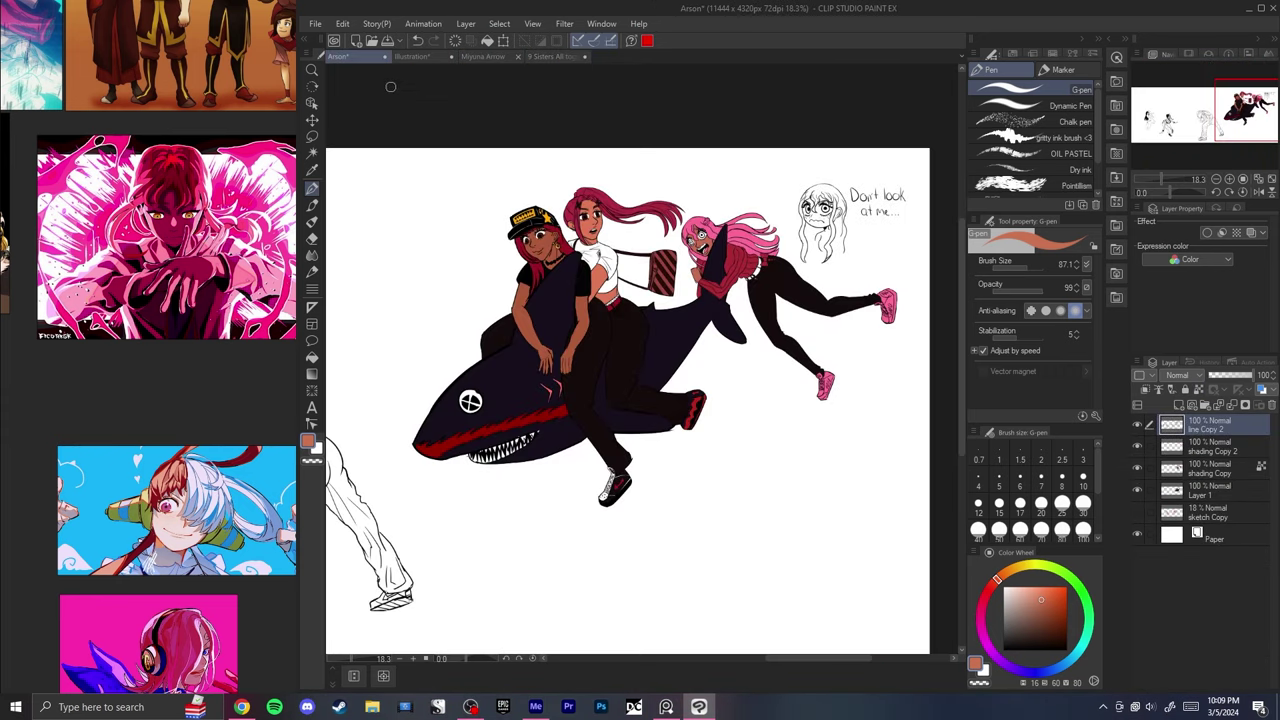
scroll(470, 401, down, 5)
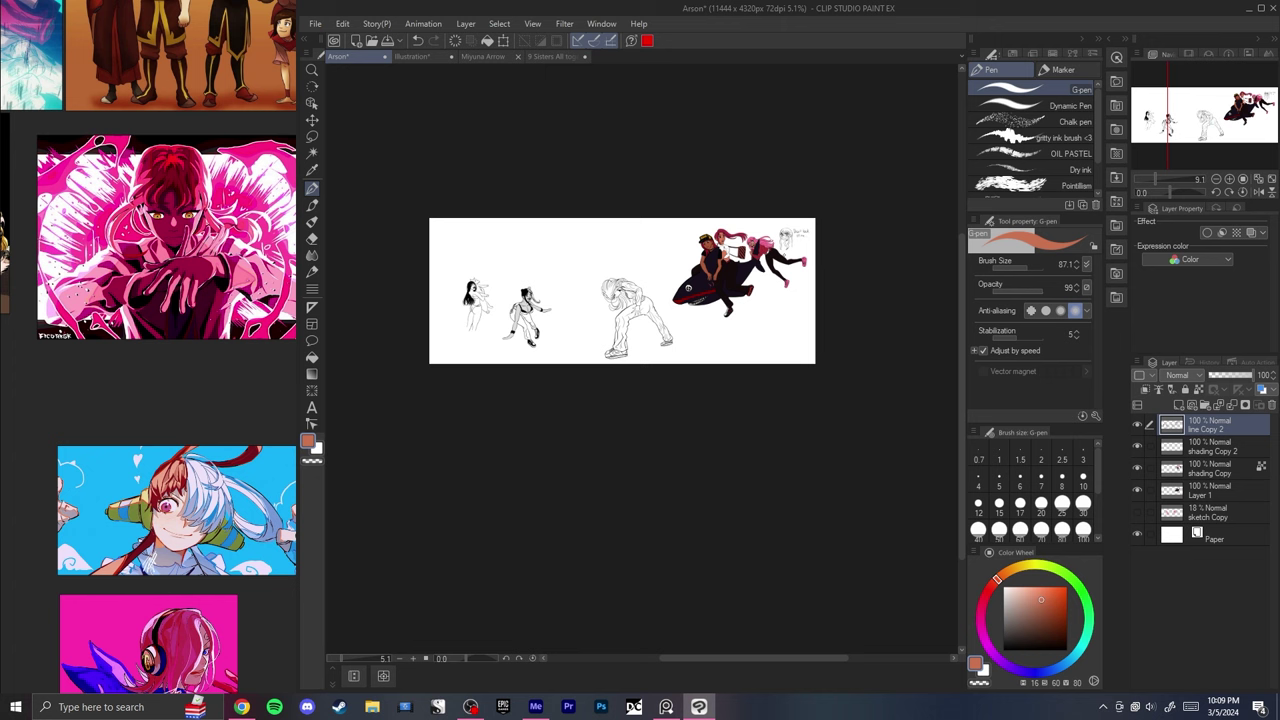
- Paint the whites of both eyes with the G-pen on the Illustration canvas, and touch up the skin tone below the eye
click(412, 57)
scroll(620, 192, up, 8)
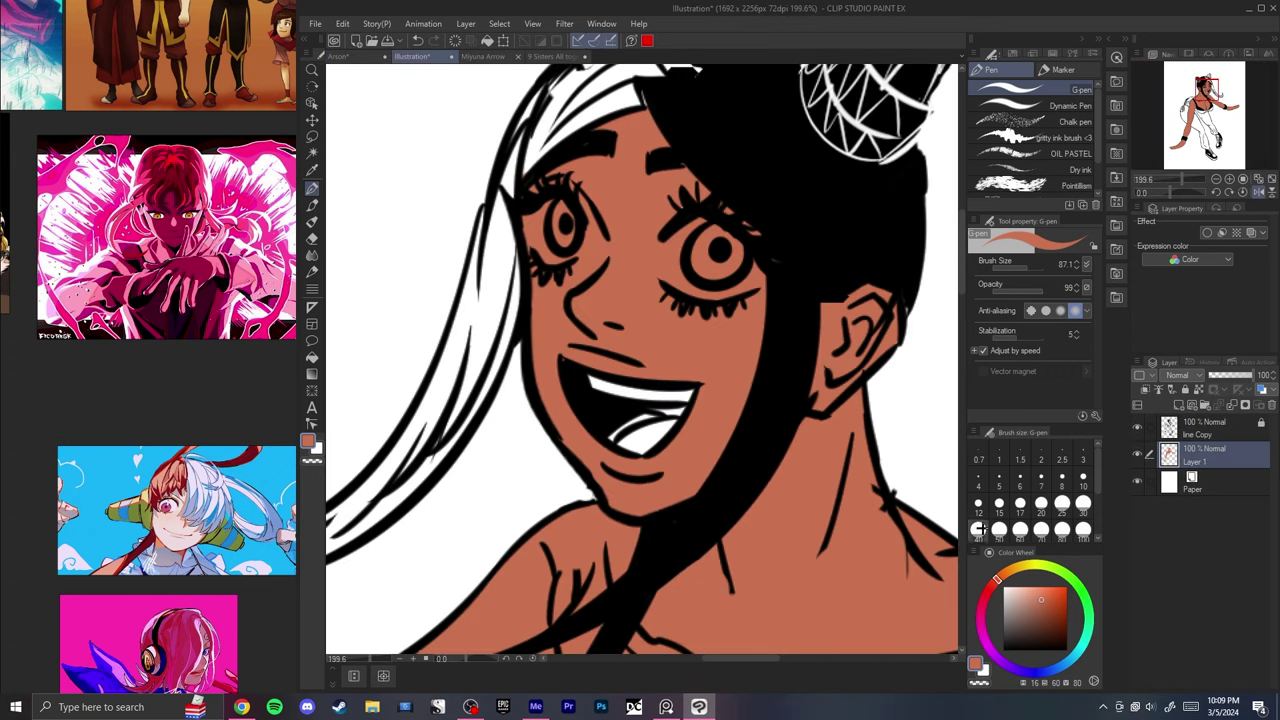
click(1003, 587)
mouse_move(688, 246)
mouse_down()
mouse_move(720, 284)
mouse_move(744, 262)
mouse_move(722, 244)
mouse_move(684, 260)
mouse_move(686, 279)
mouse_up()
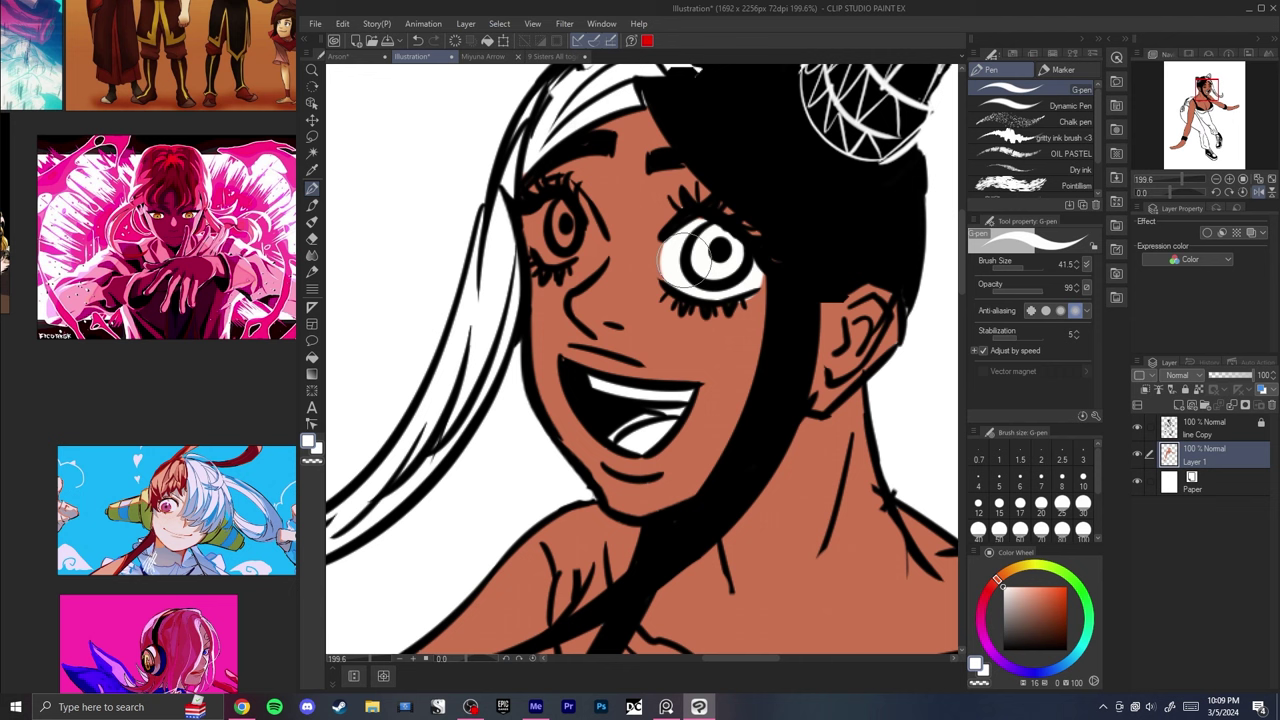
mouse_move(566, 240)
mouse_down()
mouse_move(564, 228)
mouse_move(570, 242)
mouse_up()
key(ctrl+z)
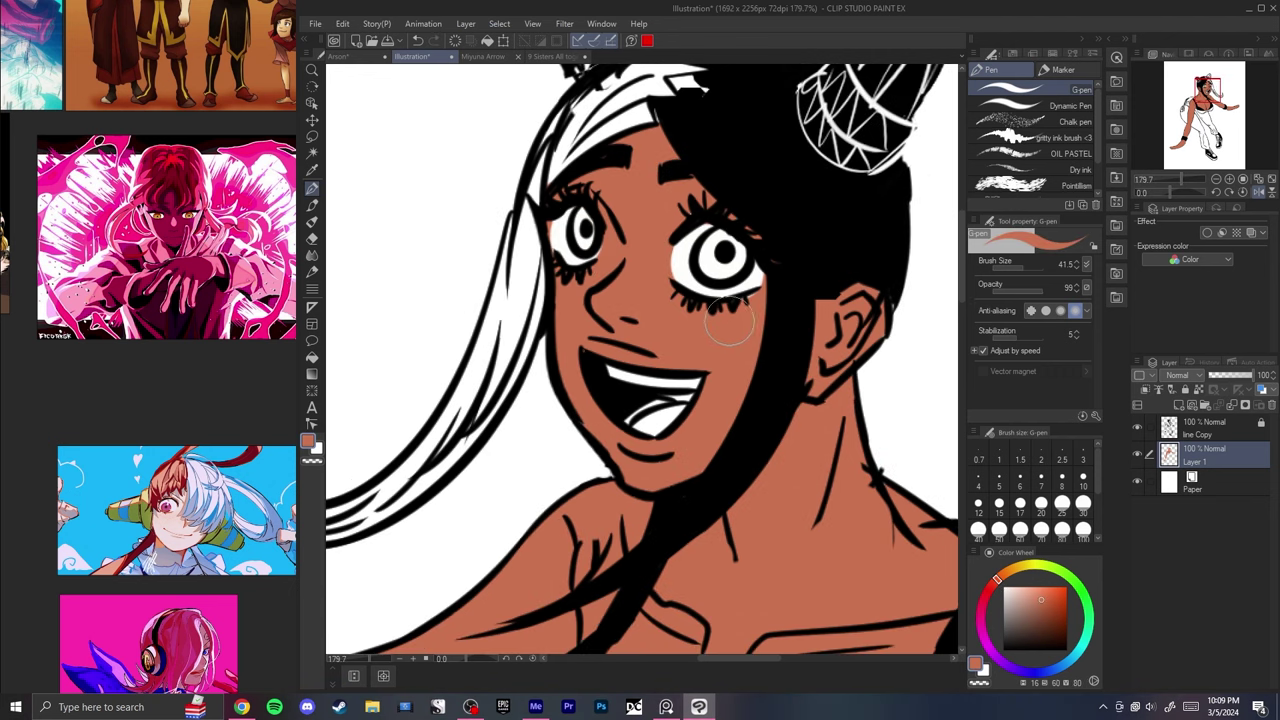
drag(729, 302, 734, 302)
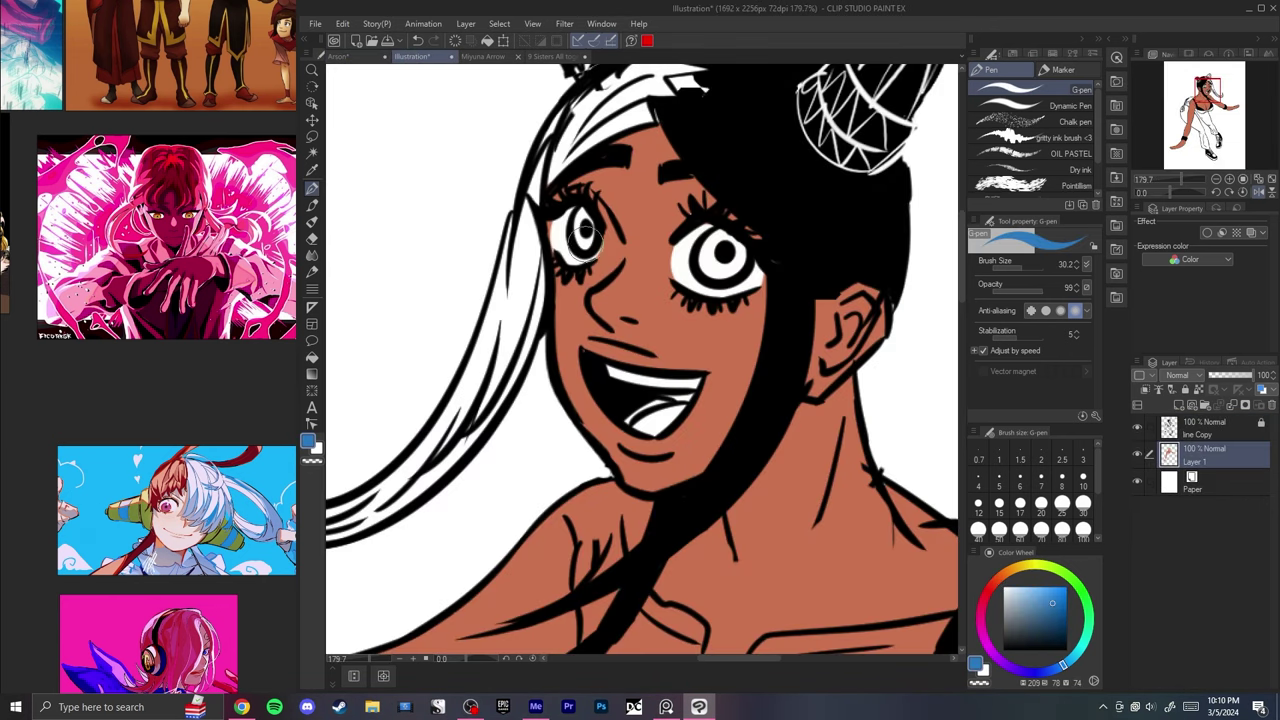
- Colour both irises blue (hue 209, saturation 78, brightness 74) with the G-pen
mouse_move(727, 254)
mouse_down()
mouse_move(726, 266)
mouse_move(736, 250)
mouse_up()
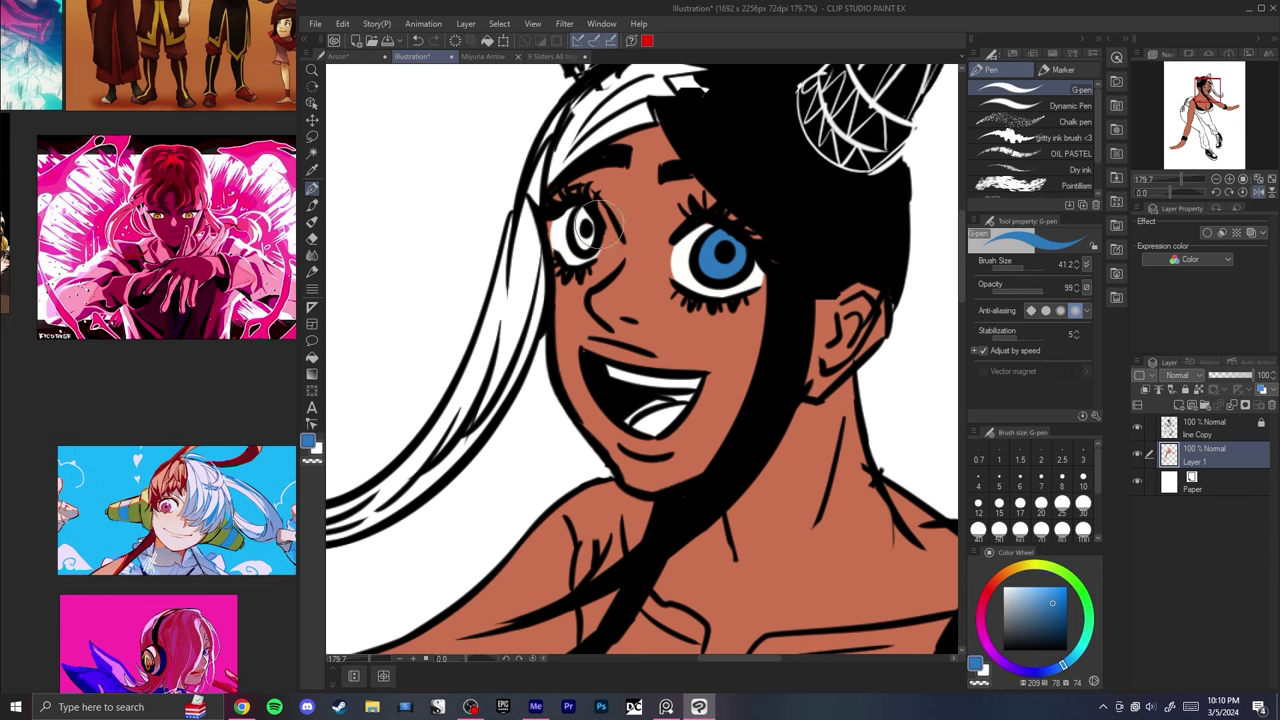
drag(590, 230, 600, 222)
scroll(597, 225, down, 10)
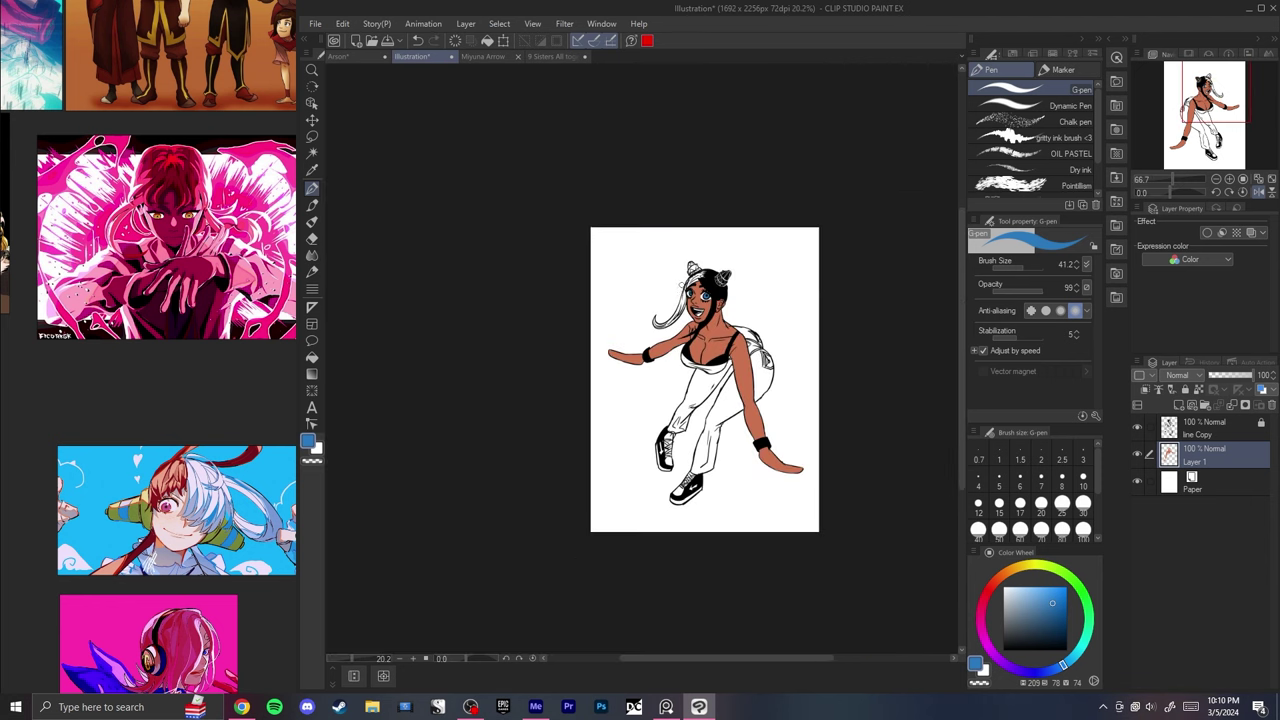
- Colour the long front hair streak and the bun above it dark red, filling the bun's sections and painting leftover gaps
scroll(688, 240, up, 2)
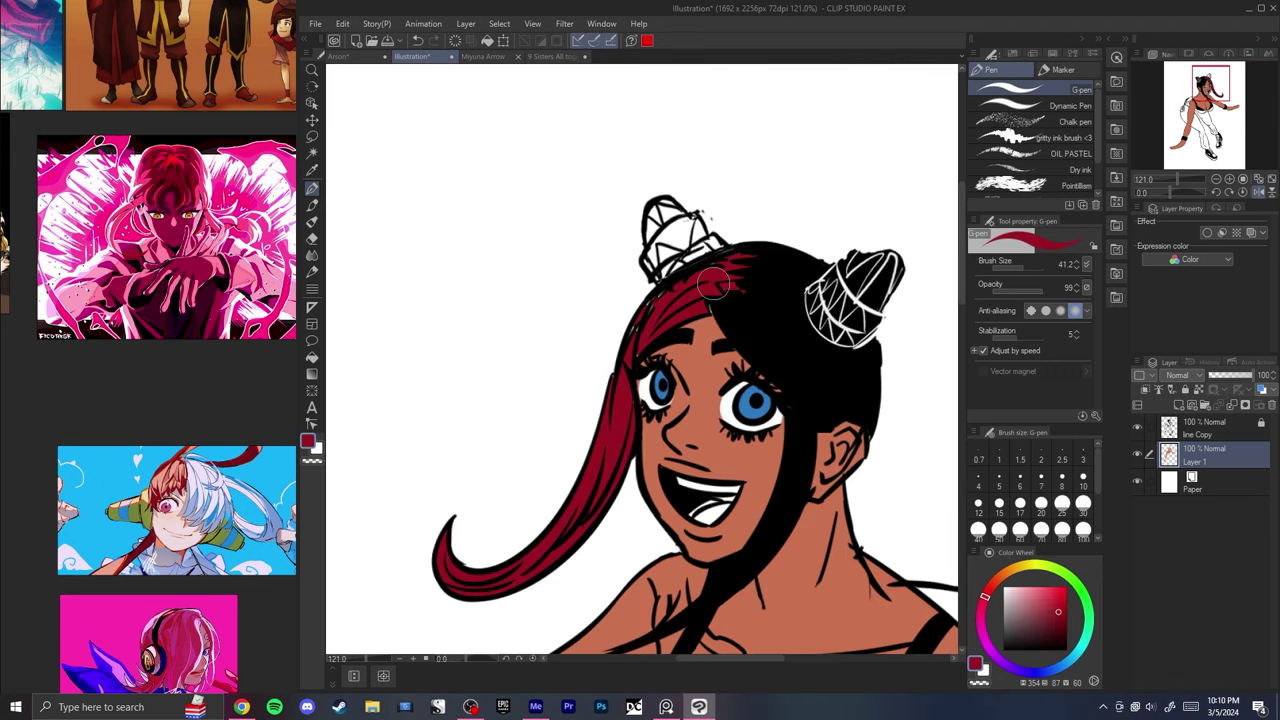
key(g)
click(700, 250)
click(681, 240)
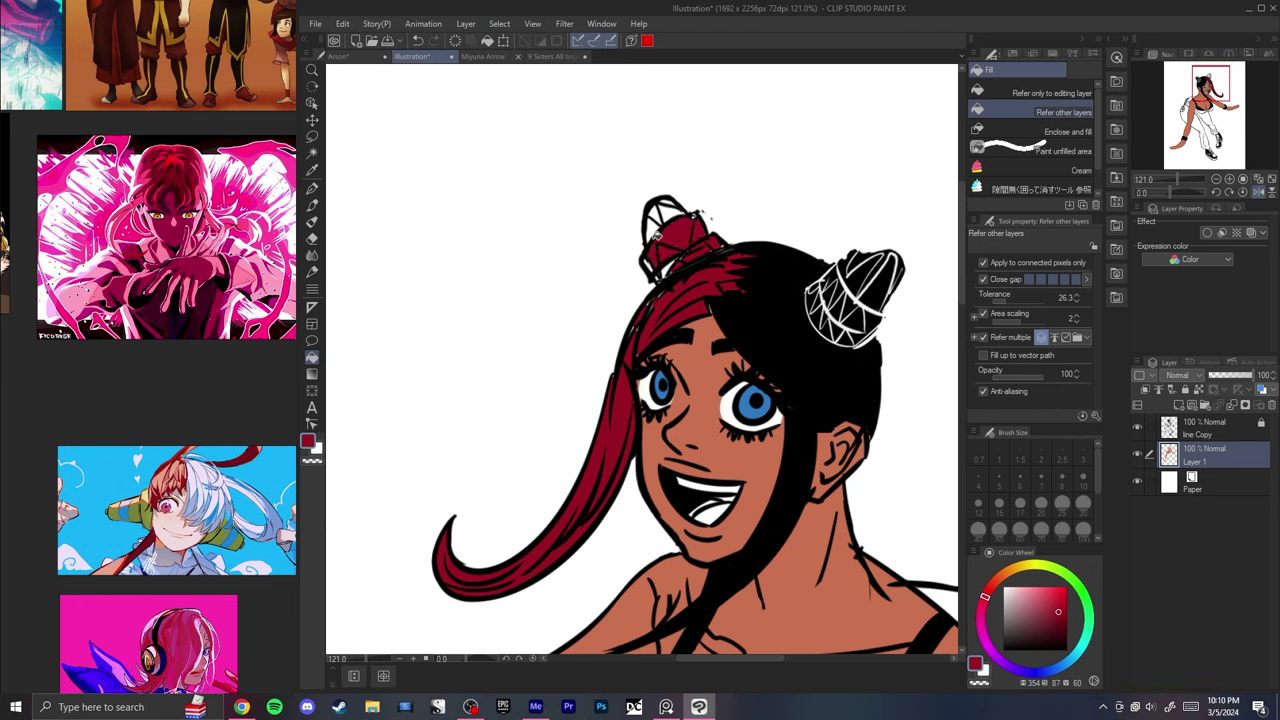
click(662, 216)
key(p)
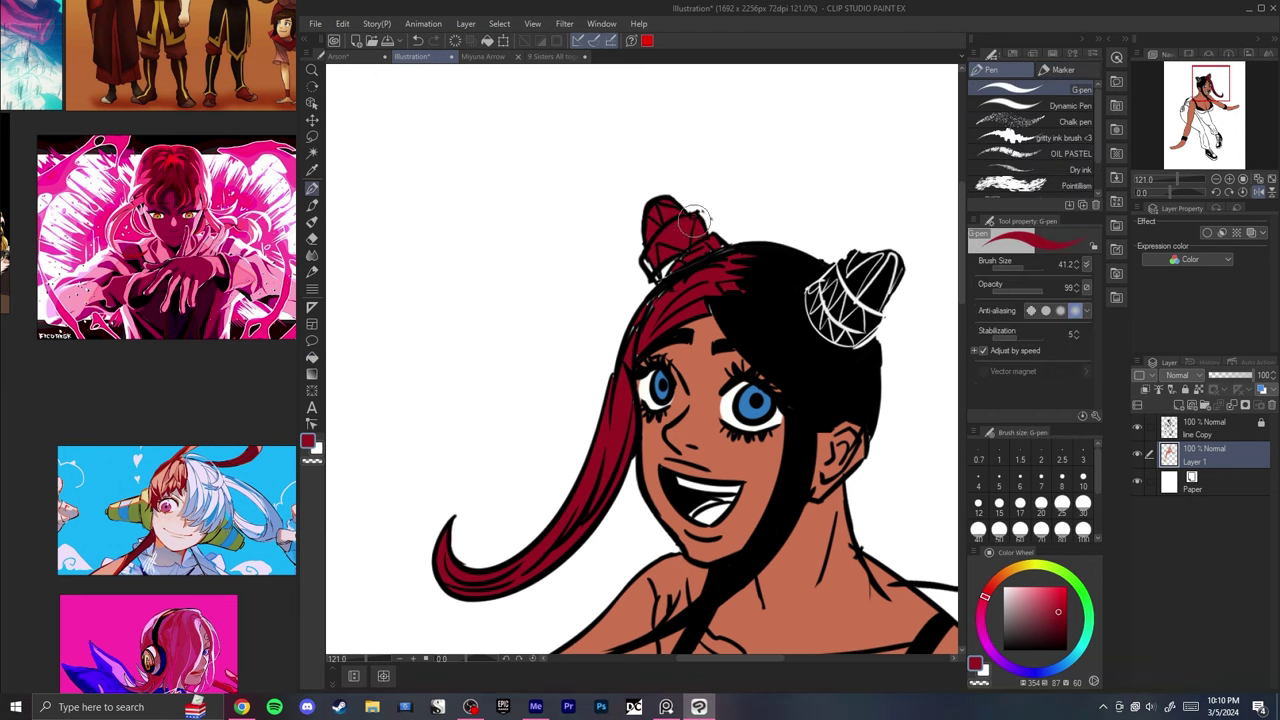
mouse_move(695, 221)
mouse_down()
mouse_move(666, 287)
mouse_move(691, 252)
mouse_up()
key(ctrl+z)
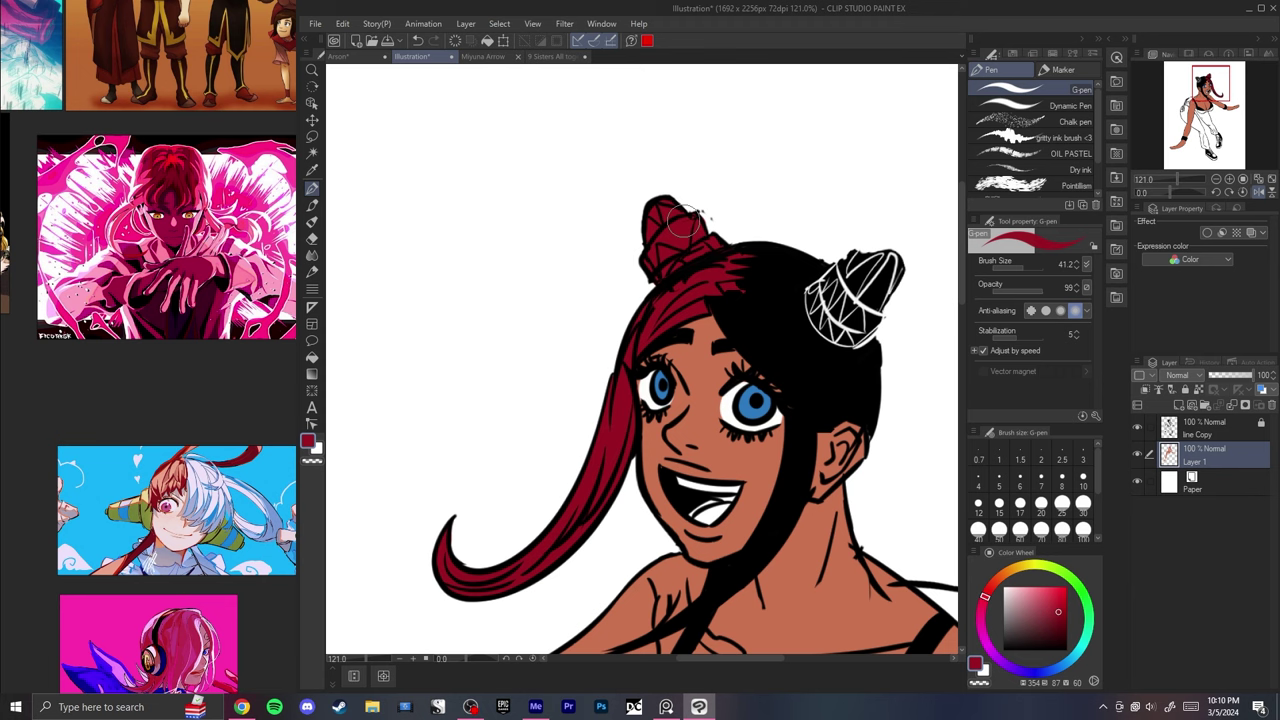
- Paint the tongue pink, and clean up the inside of the mouth in sampled black on Layer 1
scroll(677, 297, down, 5)
scroll(684, 434, up, 9)
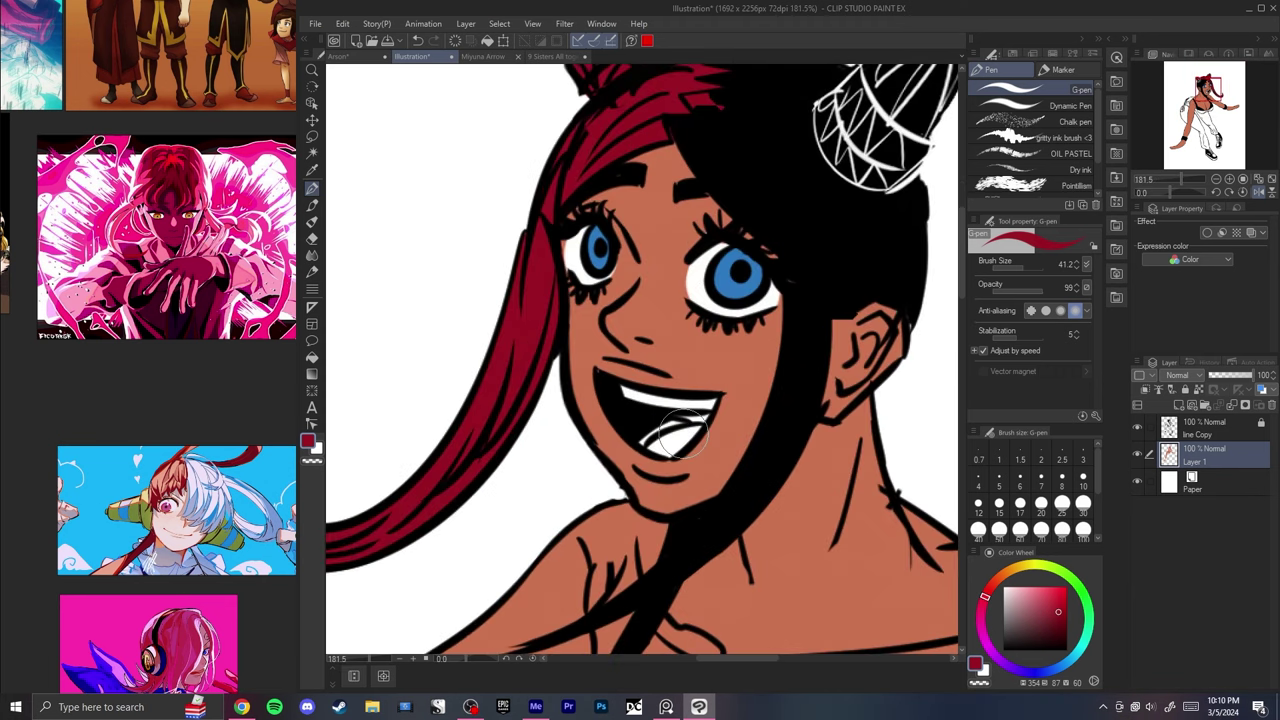
click(988, 591)
click(1029, 590)
drag(655, 443, 694, 436)
click(1204, 428)
alt+click(635, 415)
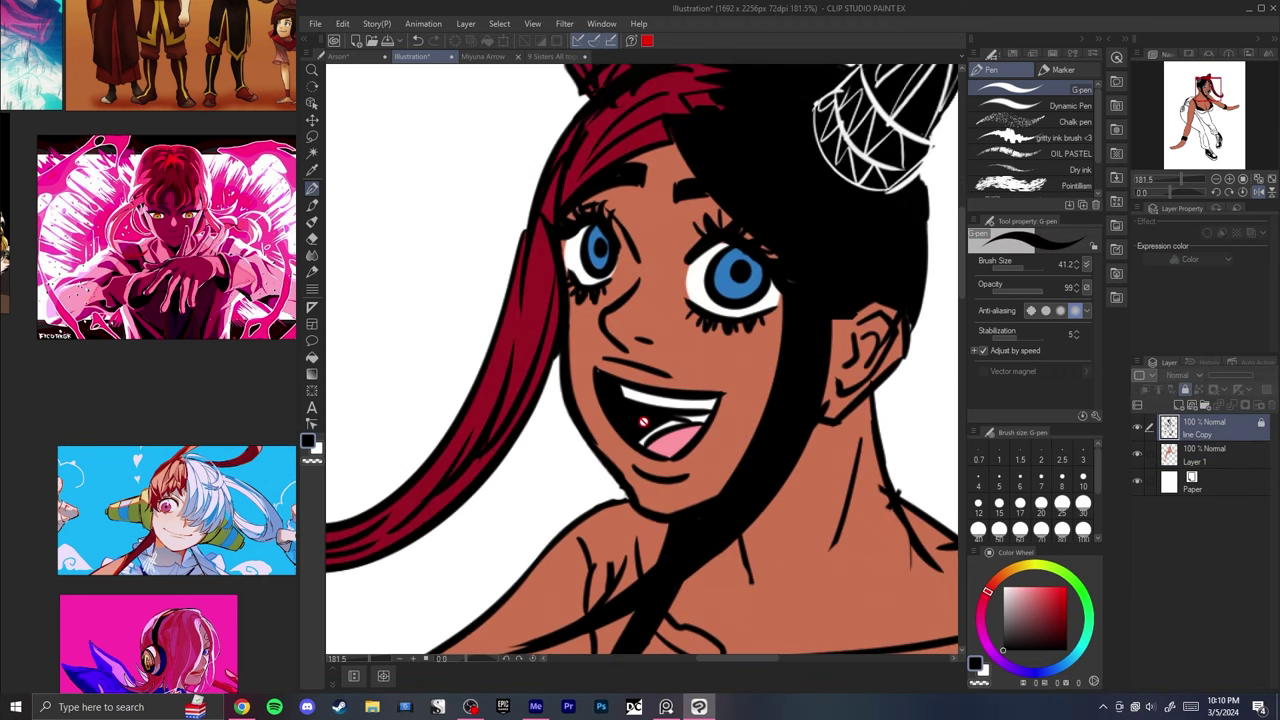
click(1184, 452)
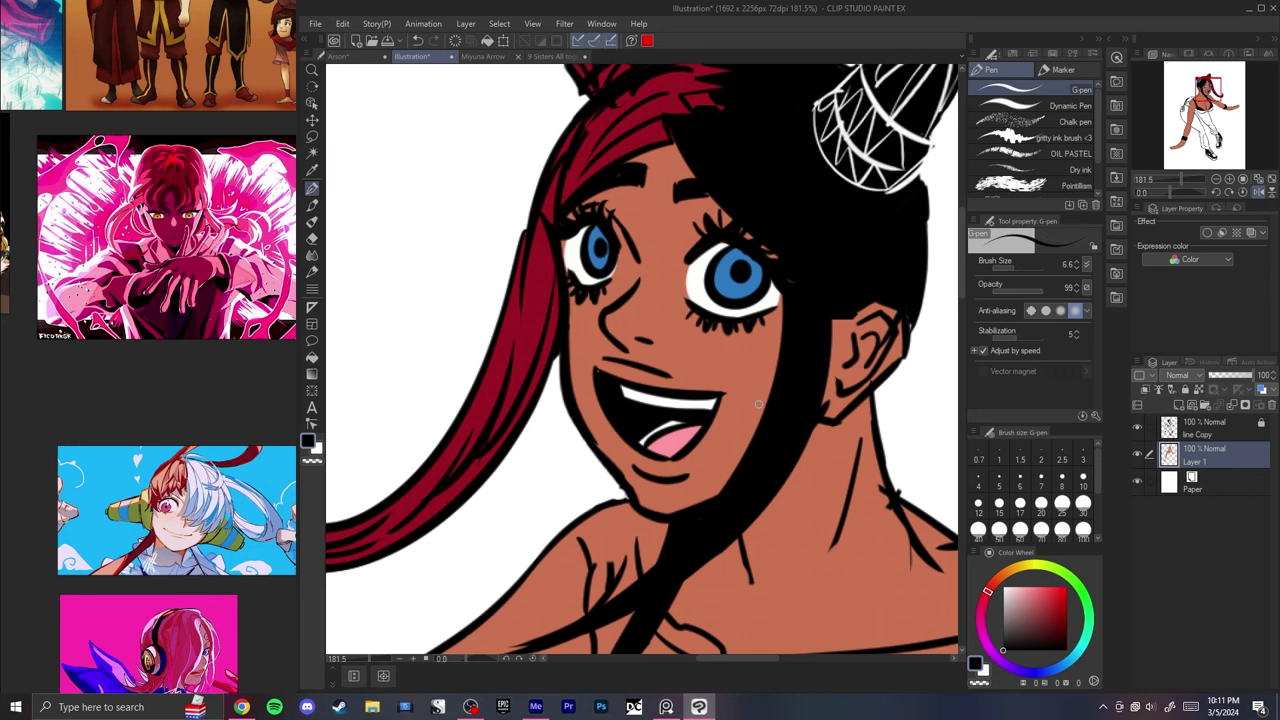
- Set a thin white G-pen of size 5.3, and add a new layer above the line art
key(ctrl+0)
scroll(632, 252, up, 4)
key(ctrl+0)
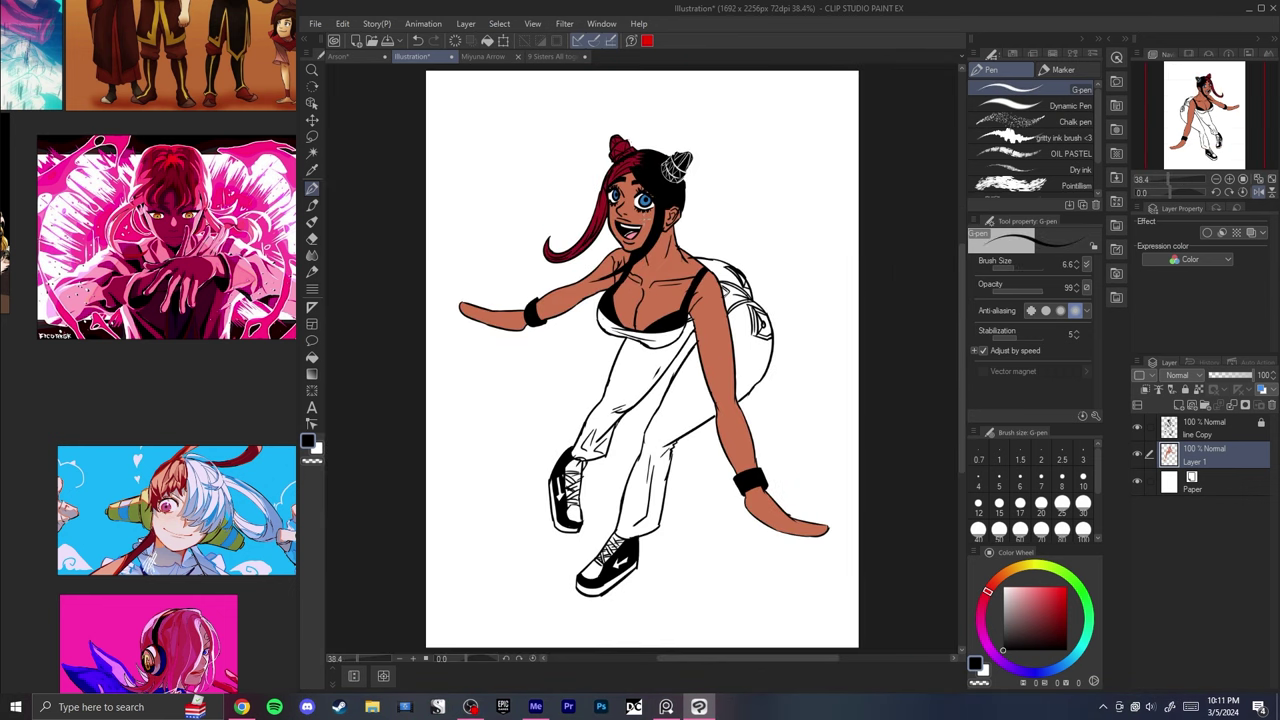
scroll(625, 245, up, 7)
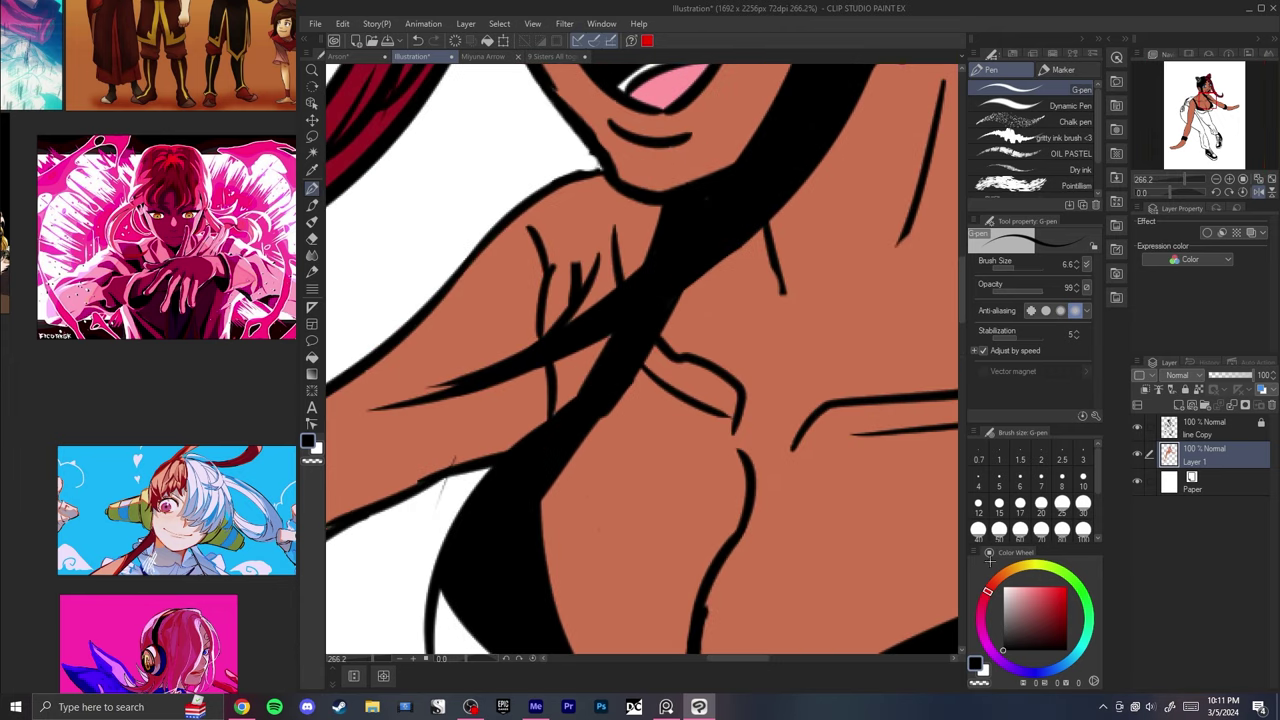
click(1004, 588)
drag(808, 443, 868, 470)
key(bracketleft)
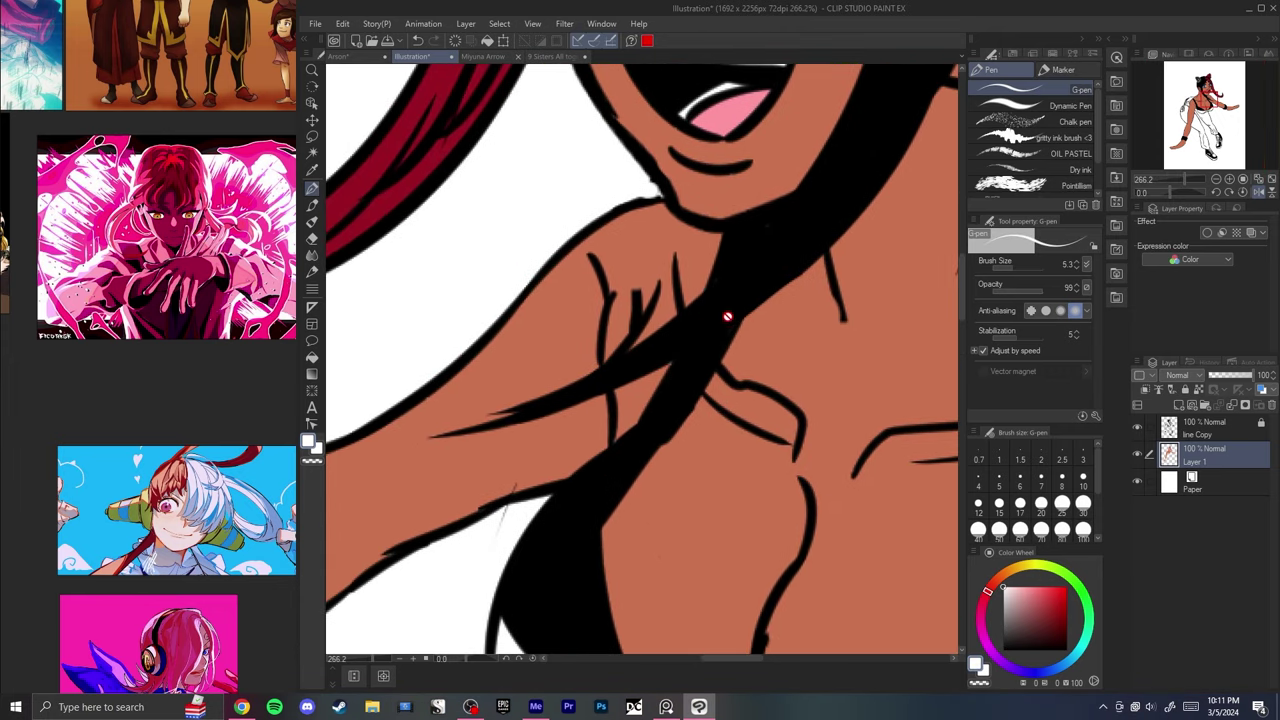
key(alt+bracketright)
click(1166, 406)
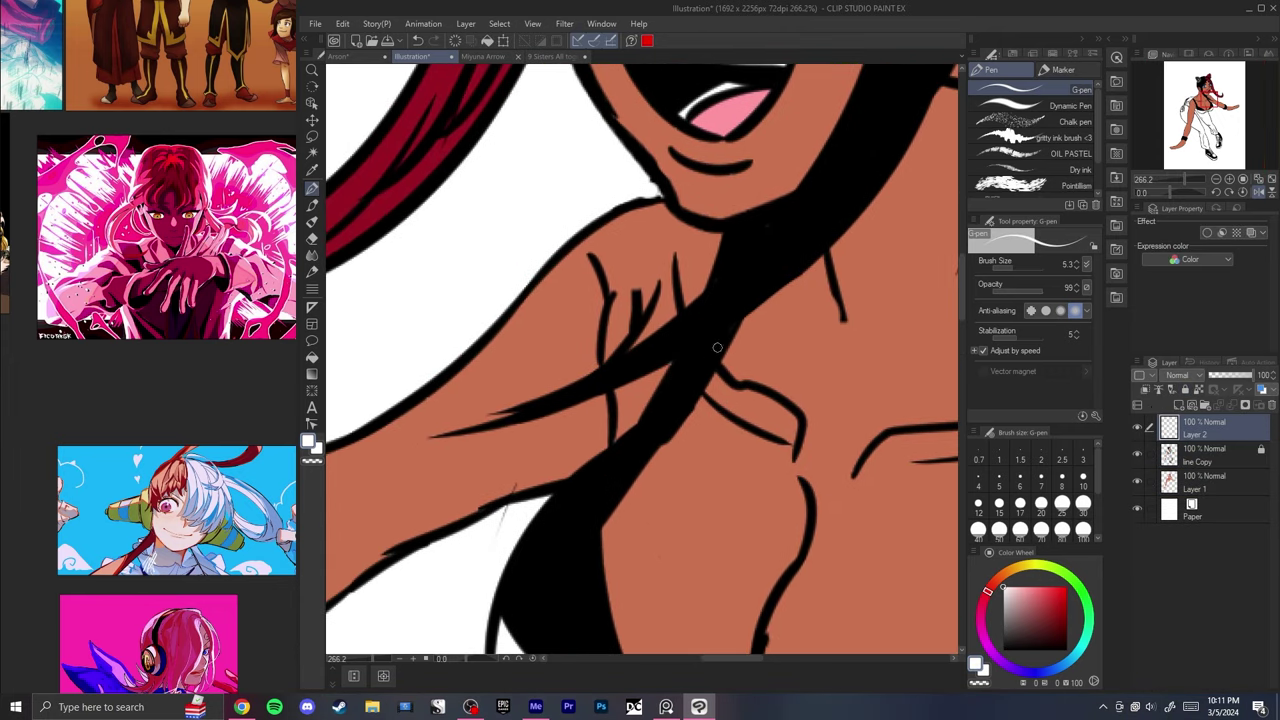
- Draw thin white highlight lines along the edges of the black hair strand crossing the shoulder, redoing strokes until they fit
key(ctrl+z)
drag(785, 294, 643, 380)
key(ctrl+z)
key(ctrl+z)
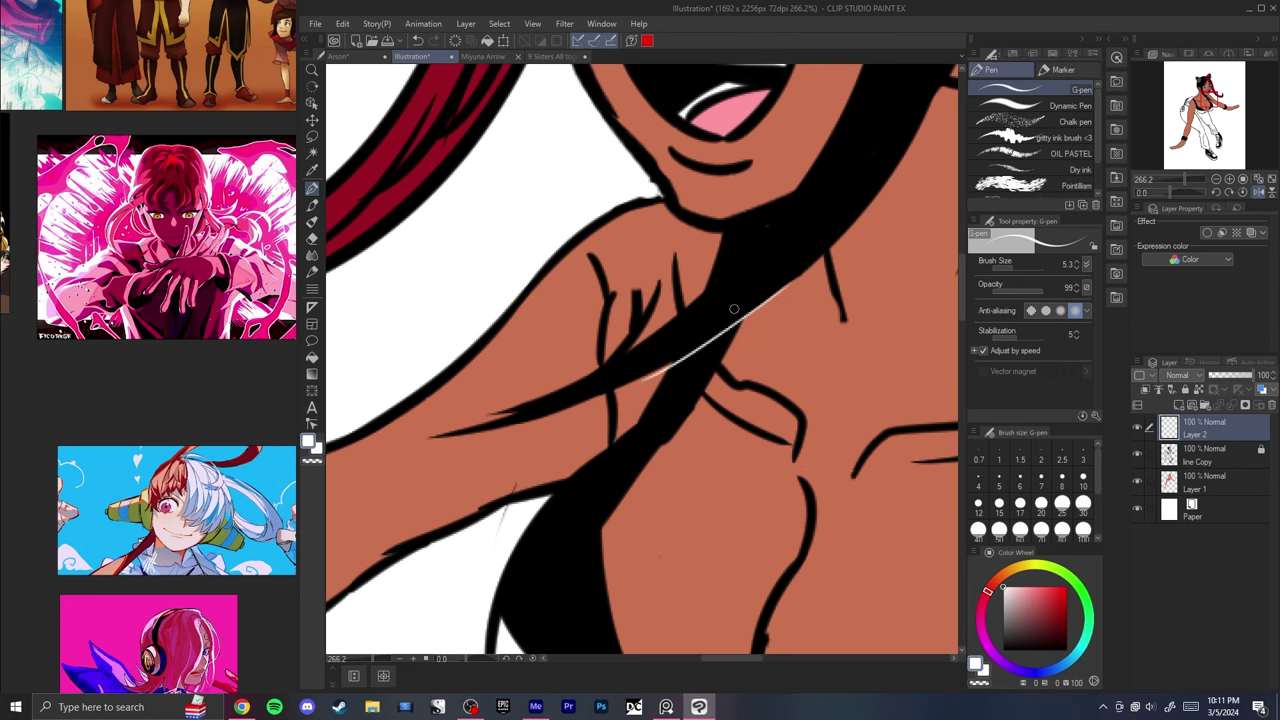
mouse_move(813, 173)
mouse_down()
mouse_move(672, 307)
mouse_move(611, 340)
mouse_move(640, 345)
mouse_up()
key(ctrl+z)
key(ctrl+z)
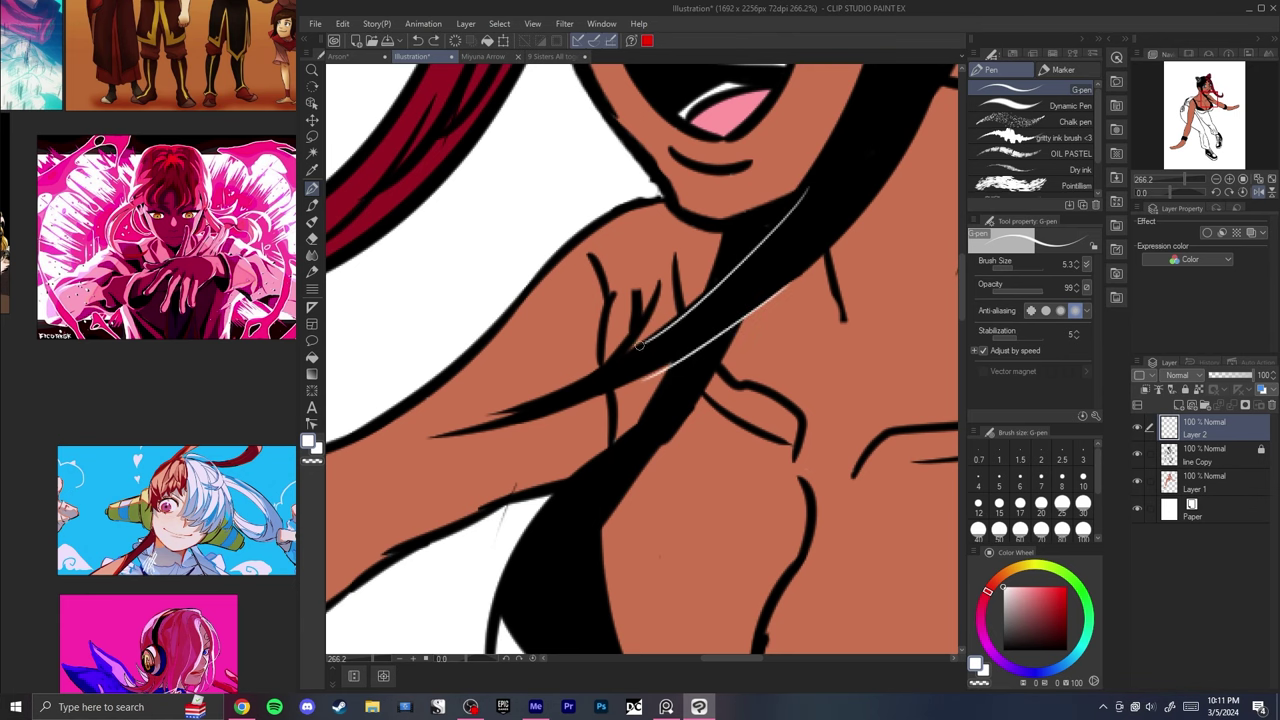
key(ctrl+z)
drag(808, 180, 664, 316)
key(ctrl+0)
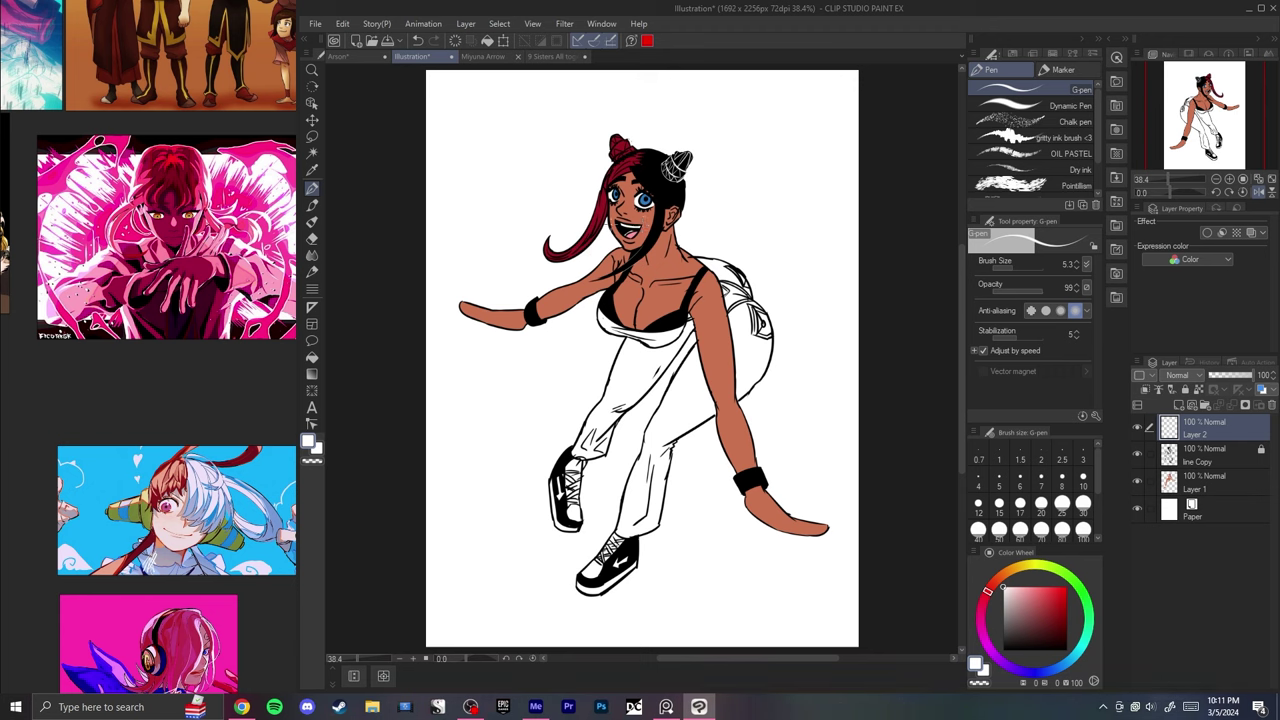
- Review the whole figure at different zoom levels to judge the new hair highlights and flat colours
scroll(640, 232, up, 3)
scroll(640, 232, down, 3)
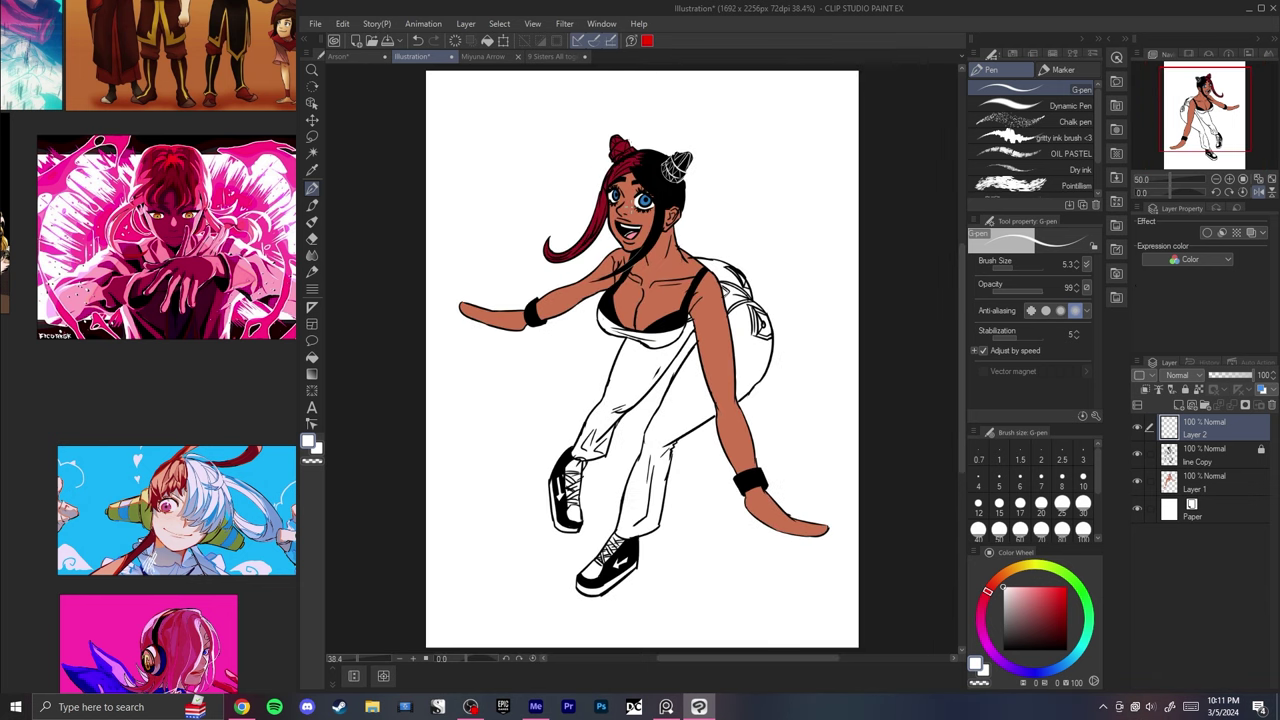
key(h)
key(h)
scroll(640, 270, up, 1)
scroll(642, 285, down, 3)
key(ctrl+0)
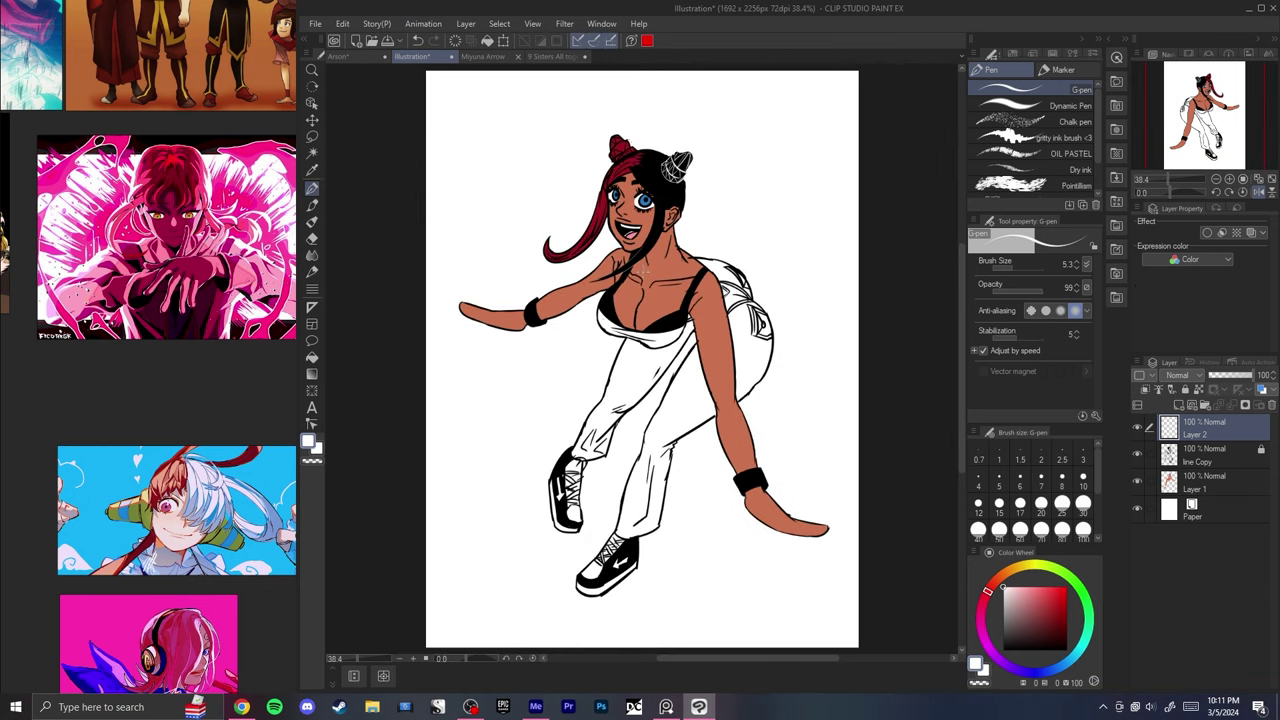
scroll(561, 235, down, 1)
scroll(561, 235, up, 2)
- Sample the dark red hair from the 9 Sisters All together document, and darken it to maroon (354, 85, 18) for Layer 1 of Illustration
click(554, 57)
scroll(580, 265, down, 4)
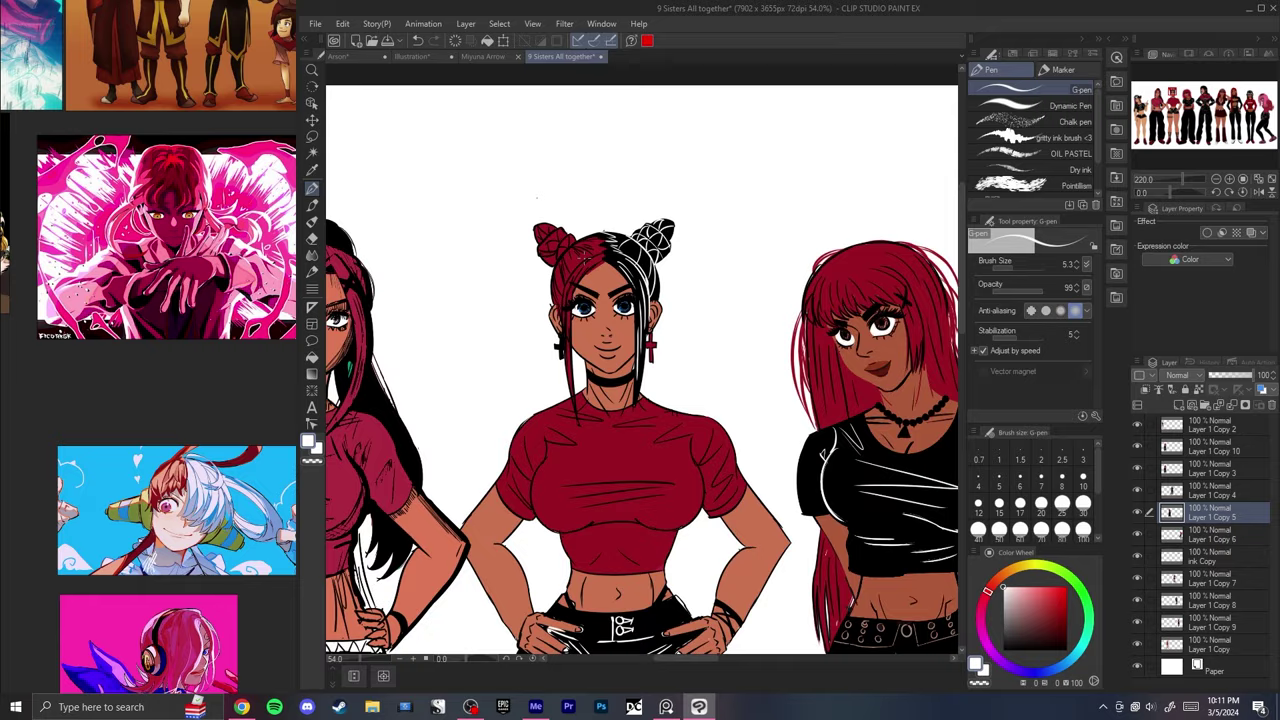
scroll(626, 484, up, 2)
alt+click(641, 446)
alt+click(580, 290)
click(412, 57)
scroll(579, 483, up, 2)
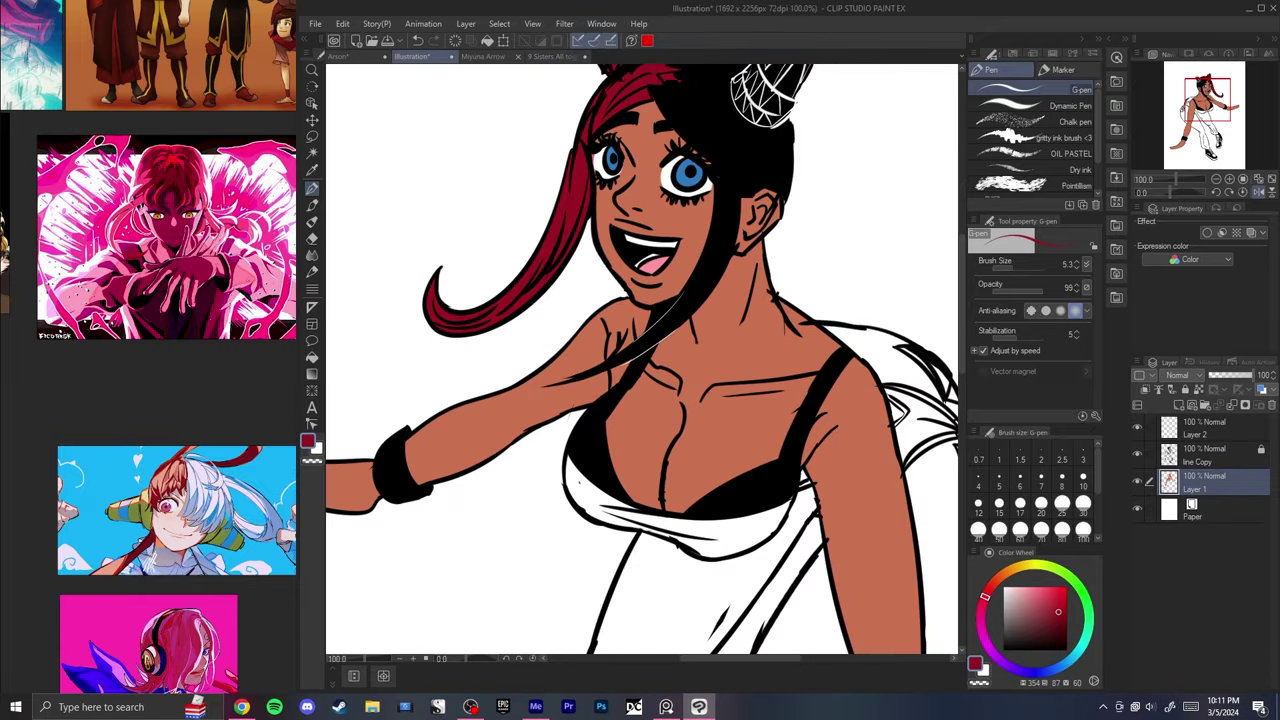
click(1058, 625)
- Fill both trouser legs with the dark maroon on Layer 1, and paint the gaps left near the cuffs and folds
scroll(590, 484, down, 4)
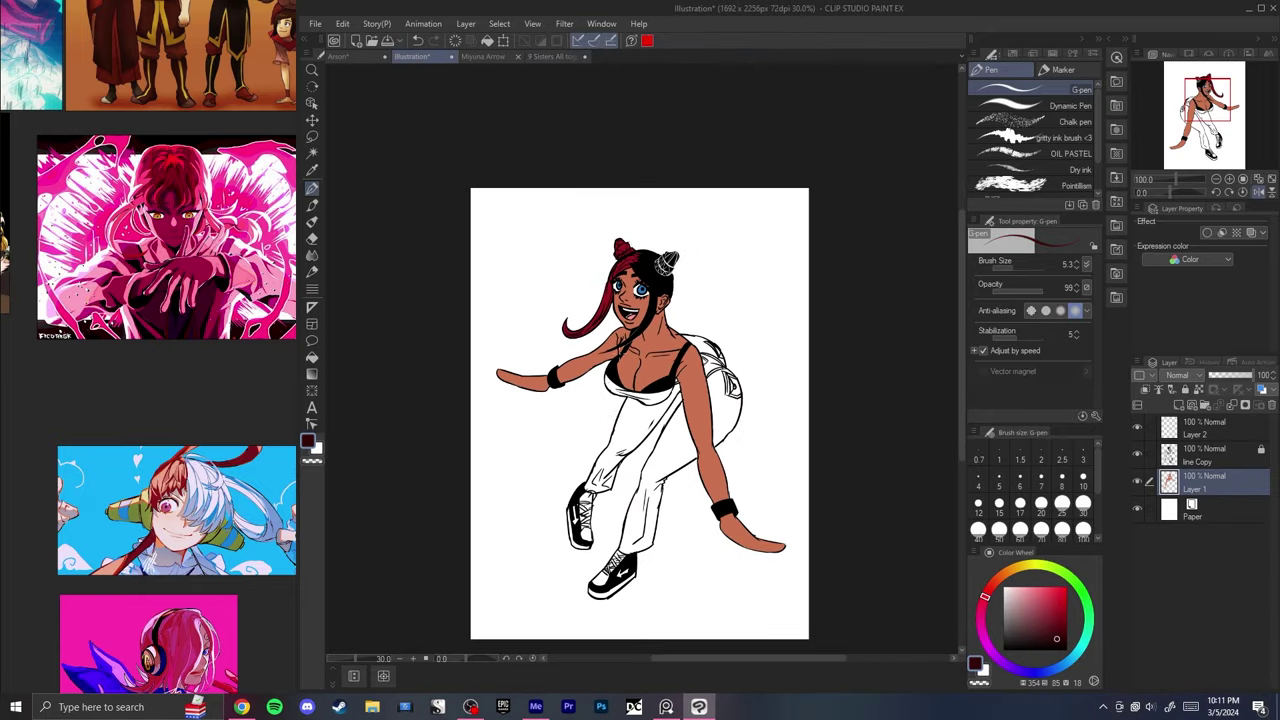
scroll(590, 484, up, 3)
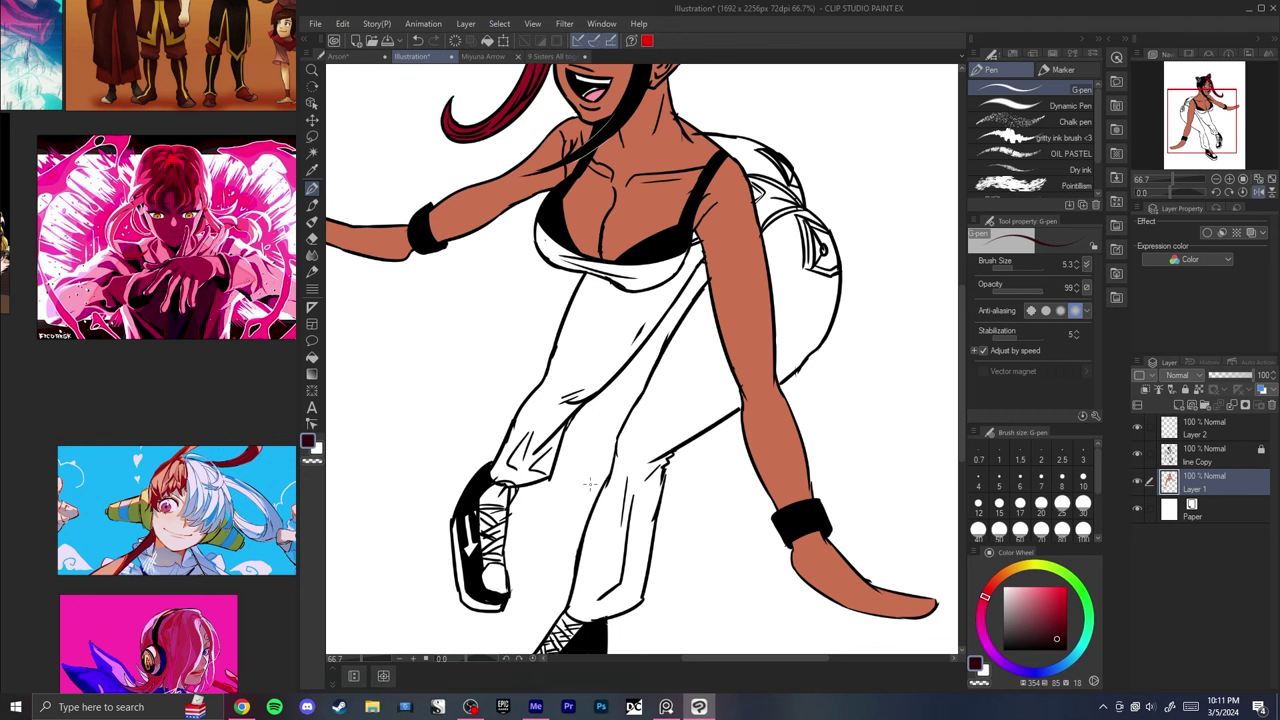
key(g)
click(560, 420)
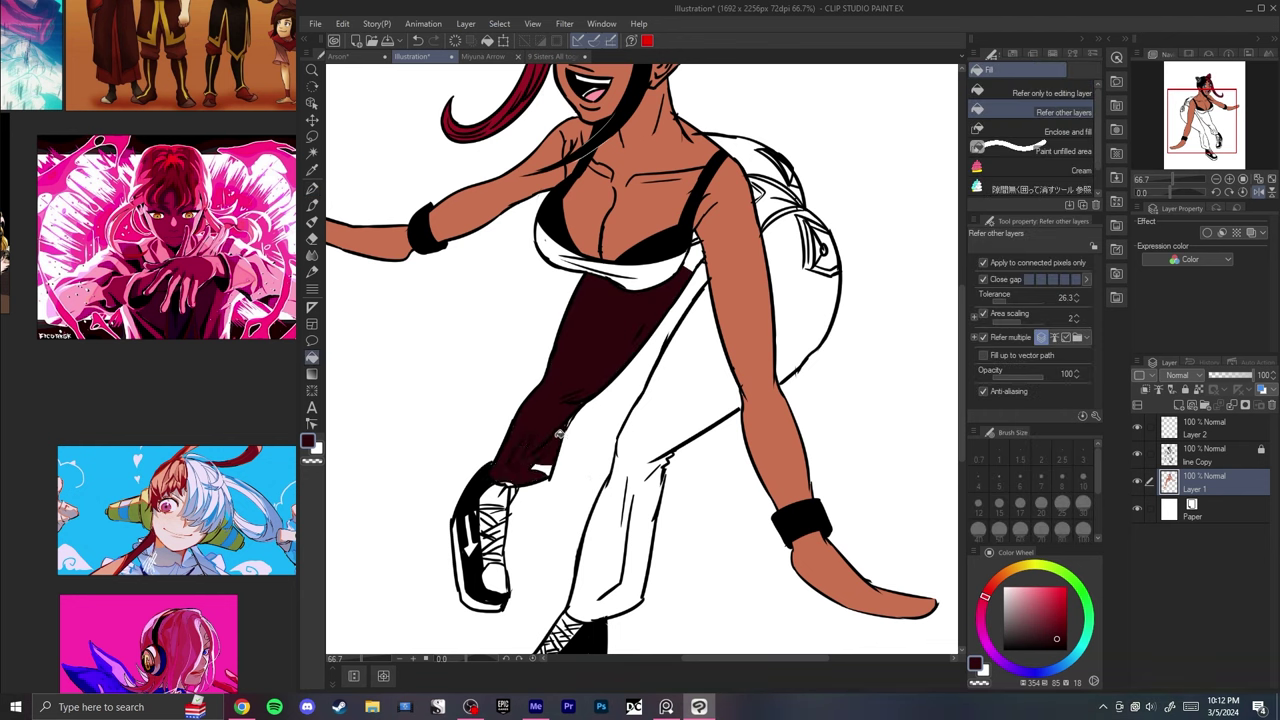
click(548, 464)
key(p)
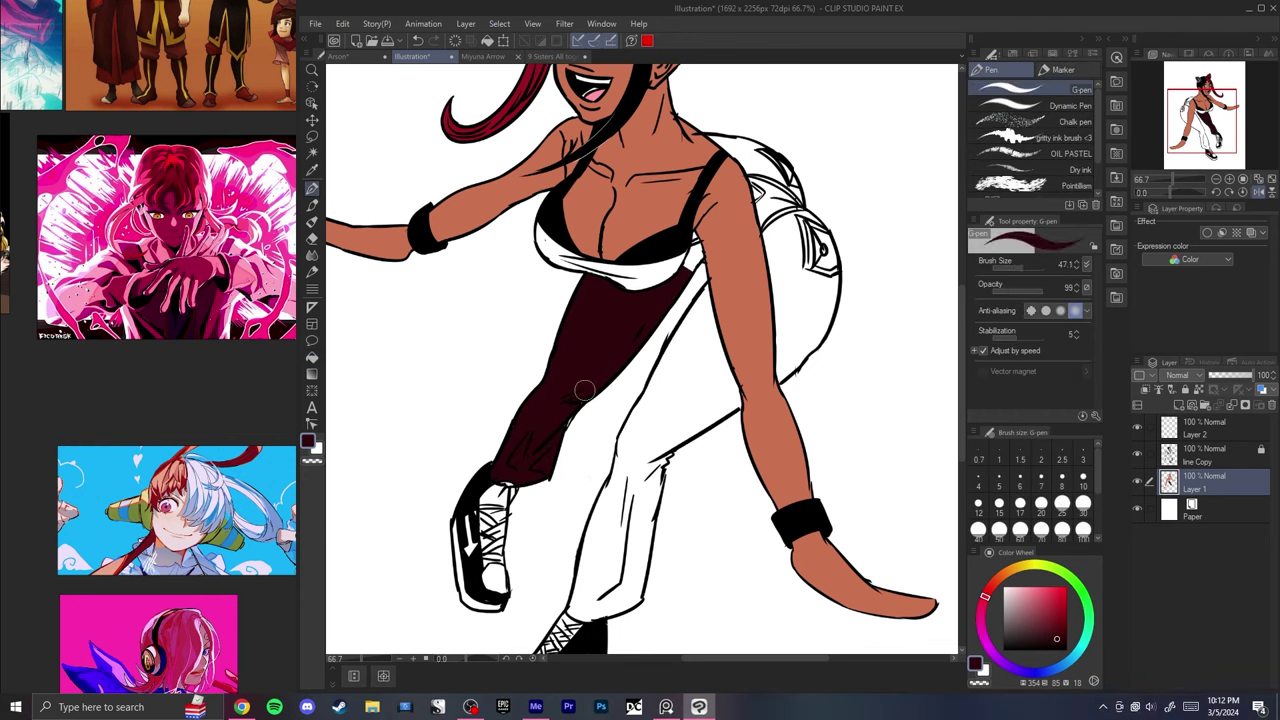
drag(584, 396, 632, 452)
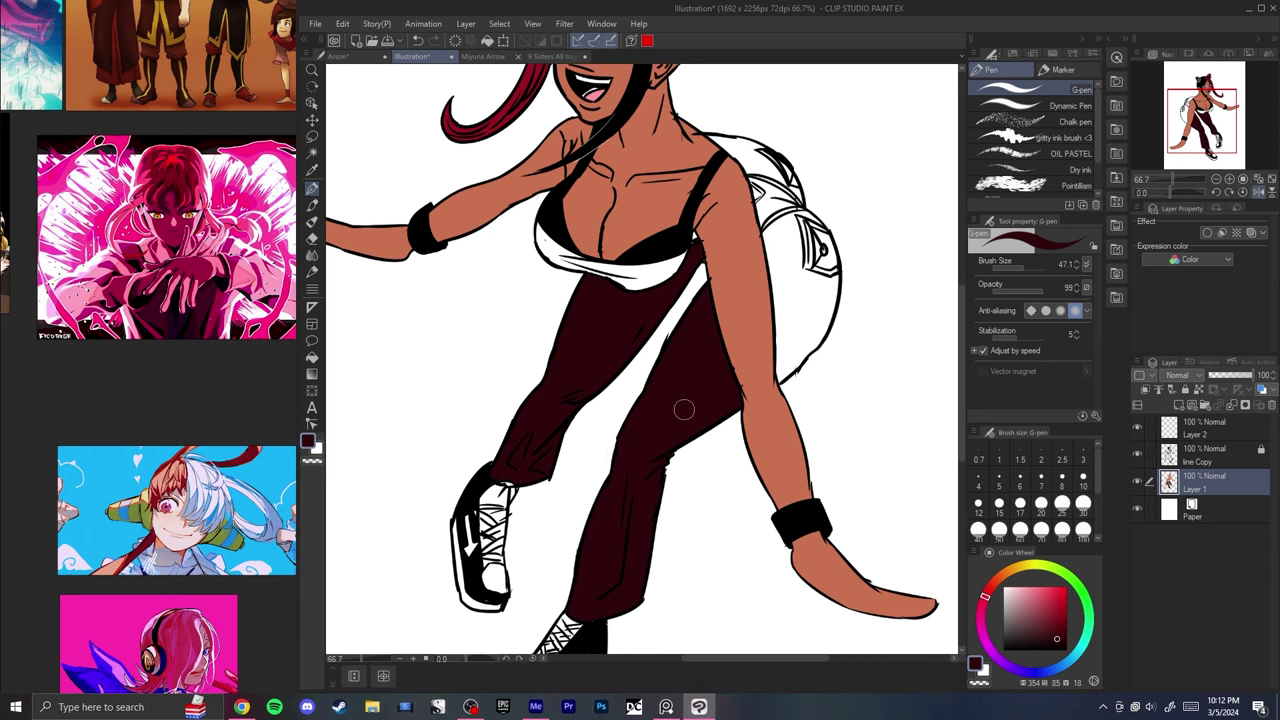
- Fill the seat, pocket and waist of the trousers with the same maroon, and brush over the remaining unfilled edges
key(g)
click(808, 242)
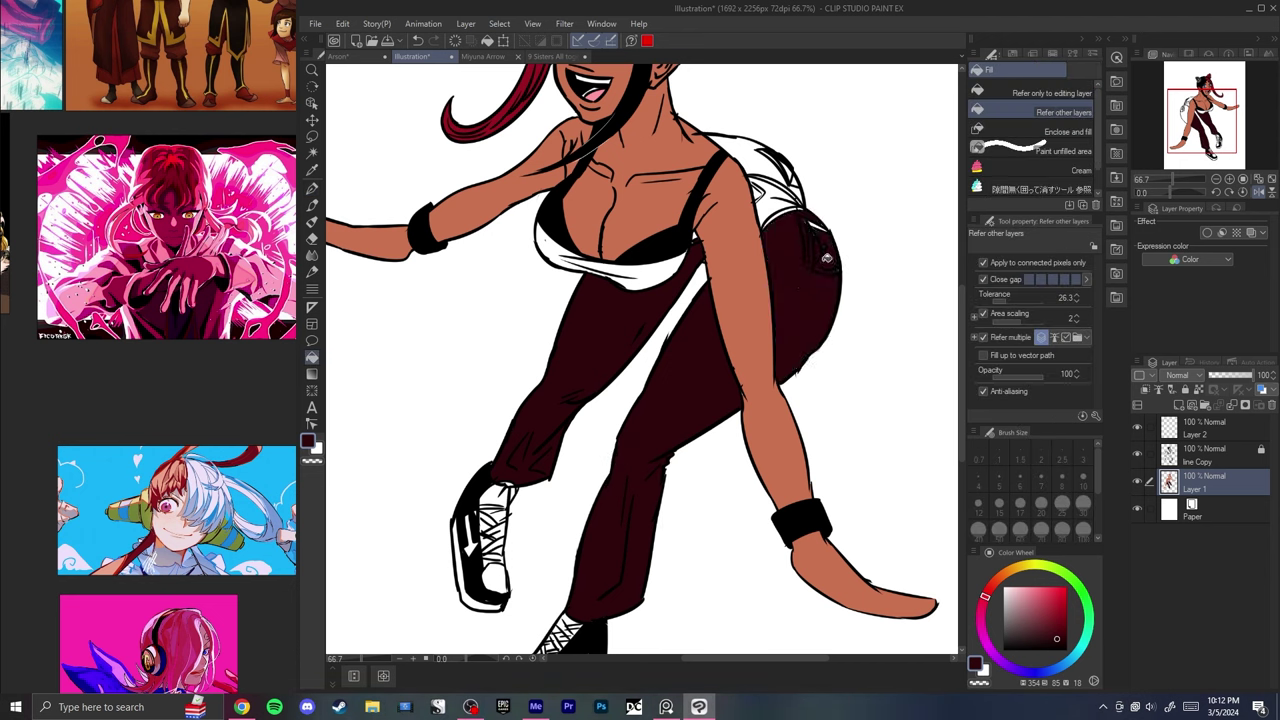
click(775, 167)
key(p)
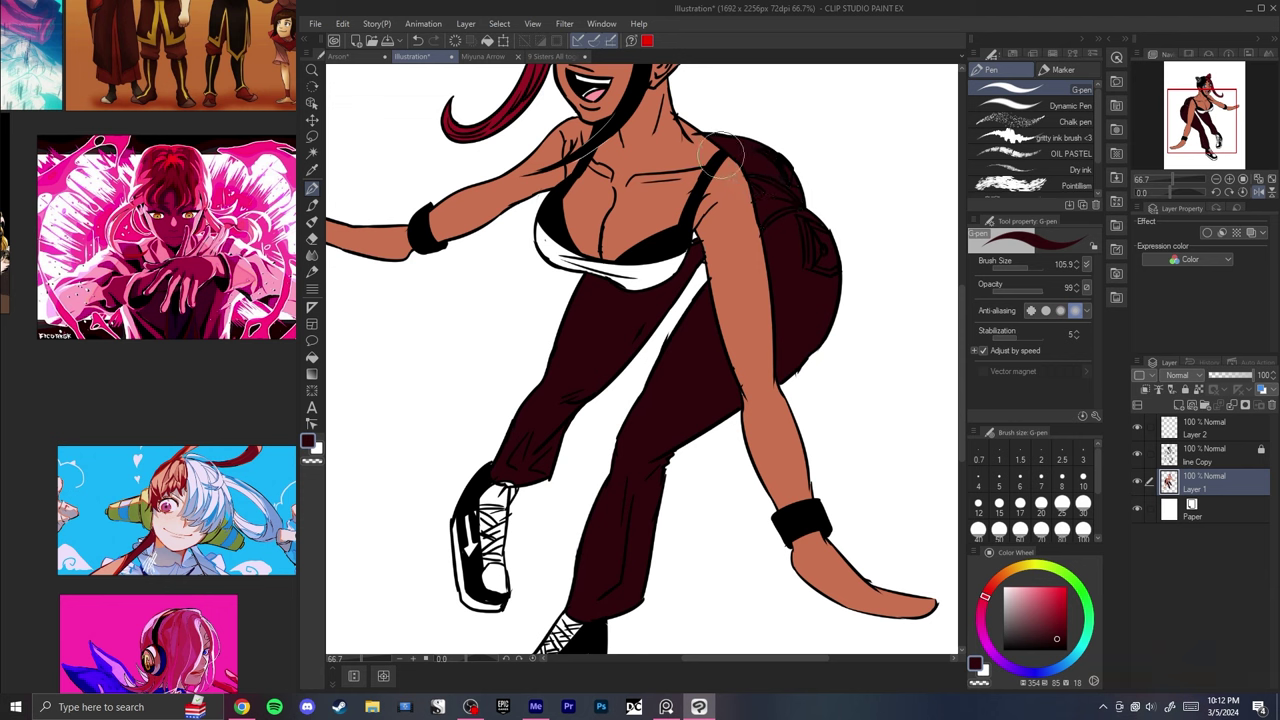
drag(721, 152, 705, 145)
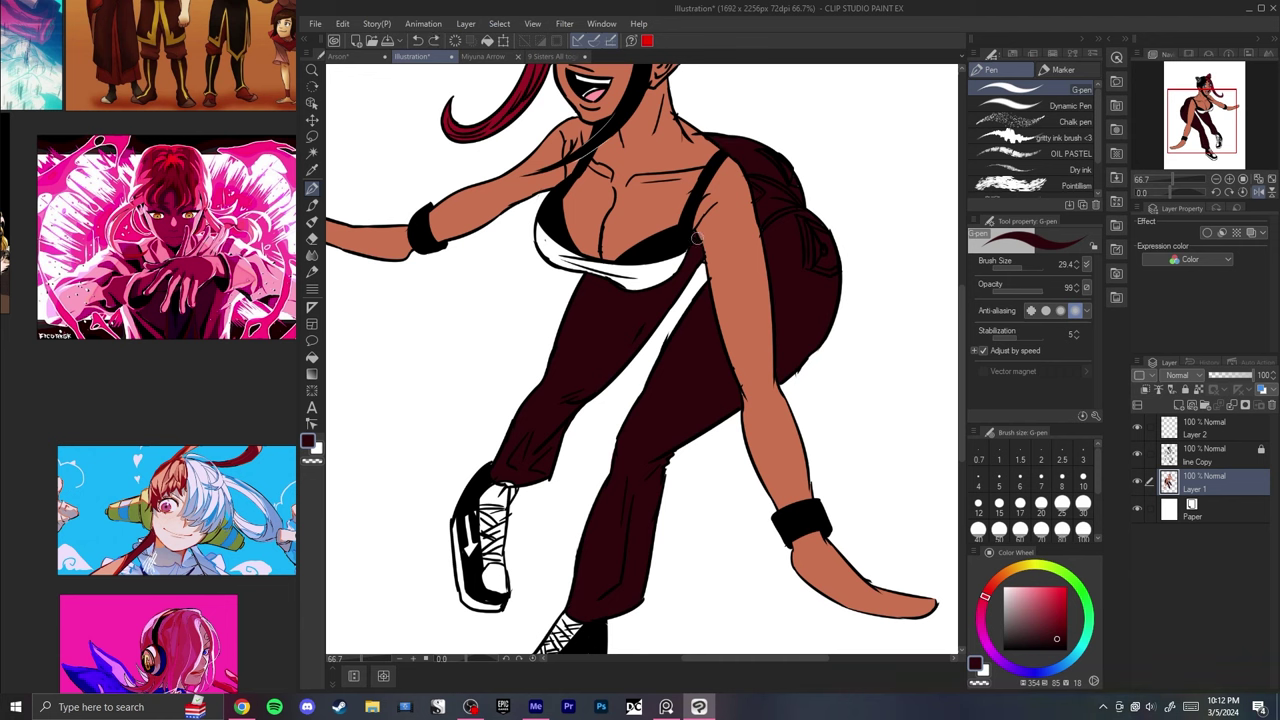
key(ctrl+z)
drag(517, 467, 519, 484)
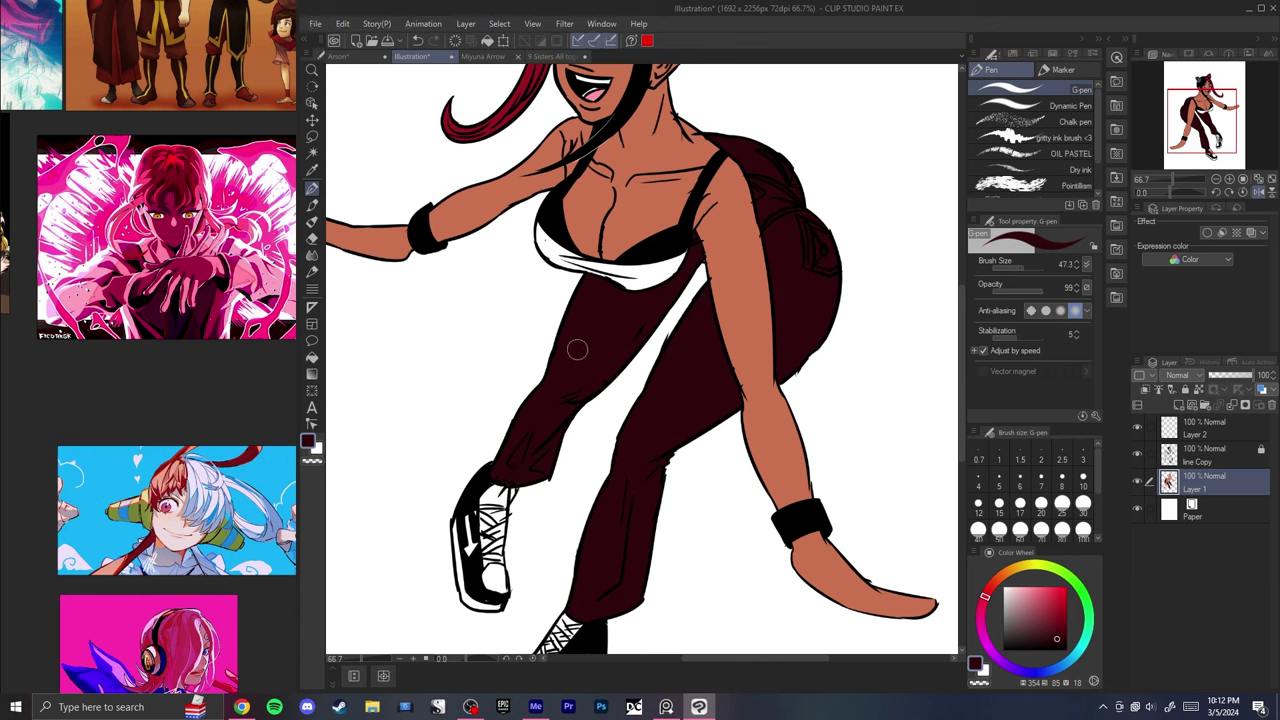
- Check the coloured figure as a whole, and examine the red-and-black sneakers in the 9 Sisters All together document for reference
scroll(750, 203, down, 4)
scroll(765, 137, up, 2)
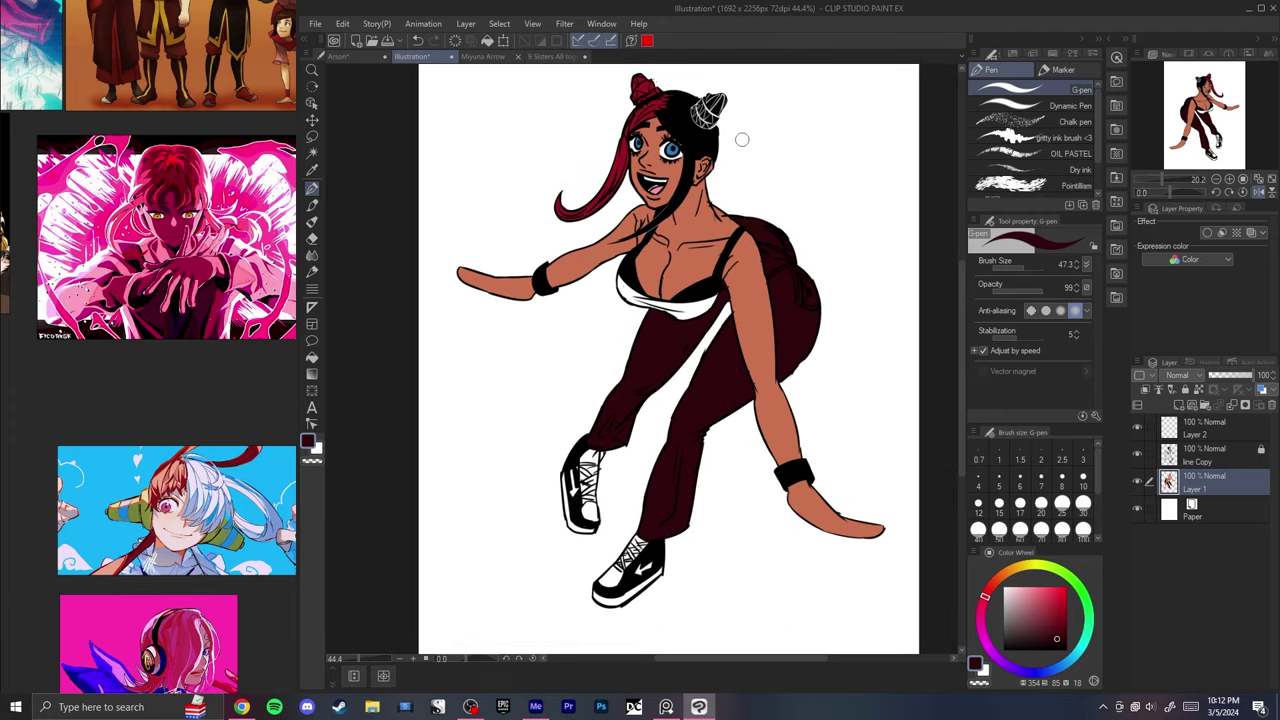
scroll(745, 137, down, 1)
scroll(720, 409, up, 2)
click(554, 57)
scroll(498, 460, up, 5)
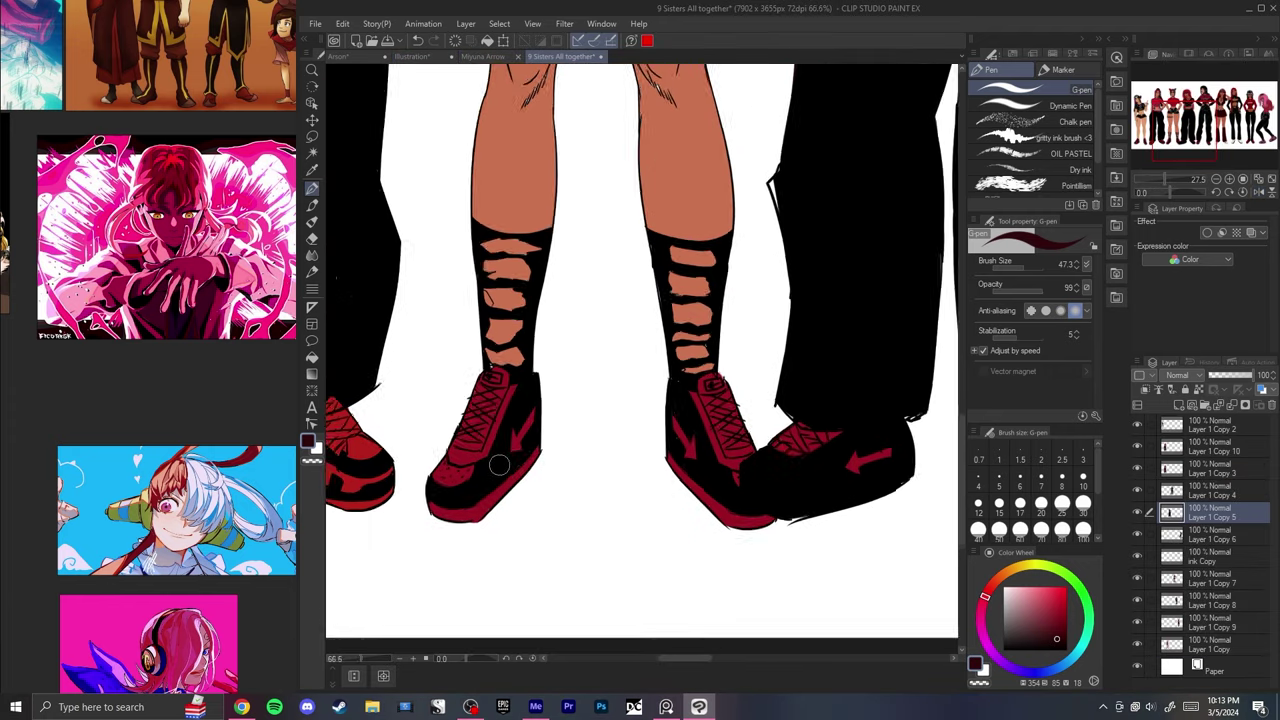
- Sample the crimson (354, 87, 60) from the reference sneaker, and paint the front shoe's side arrow with it on Layer 1 of Illustration
alt+click(516, 444)
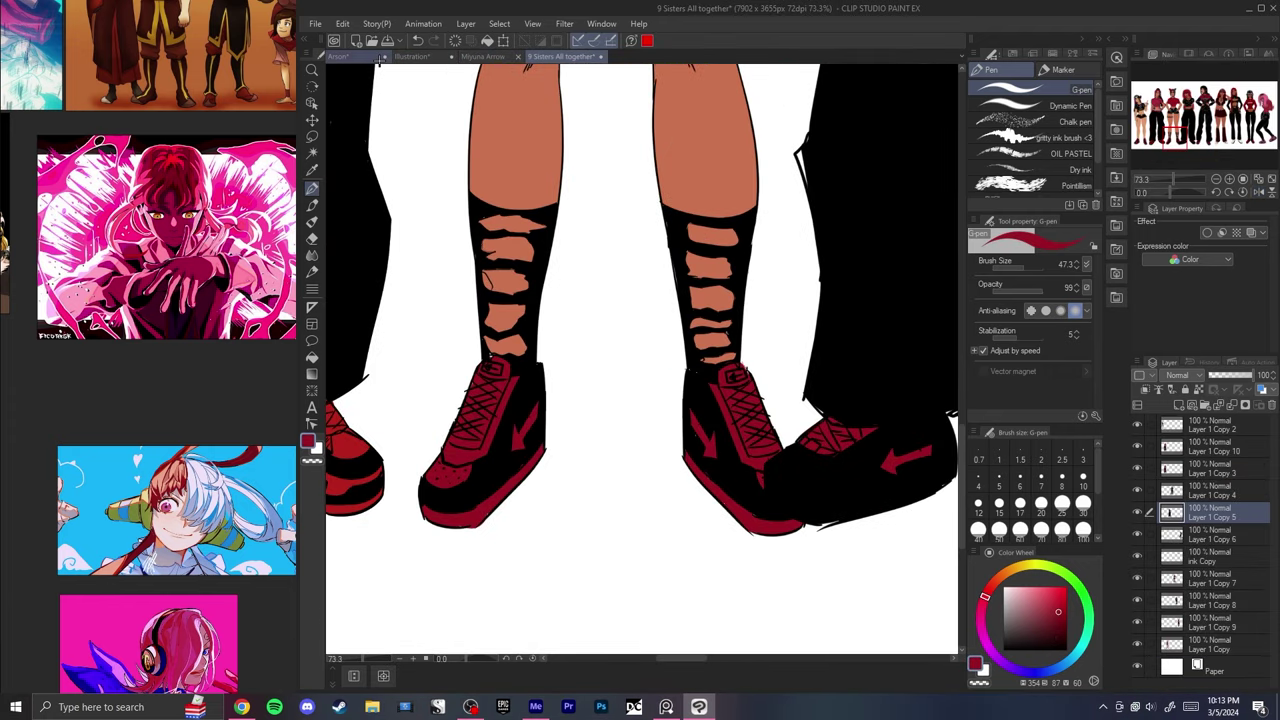
click(412, 57)
scroll(649, 455, up, 2)
scroll(647, 452, up, 2)
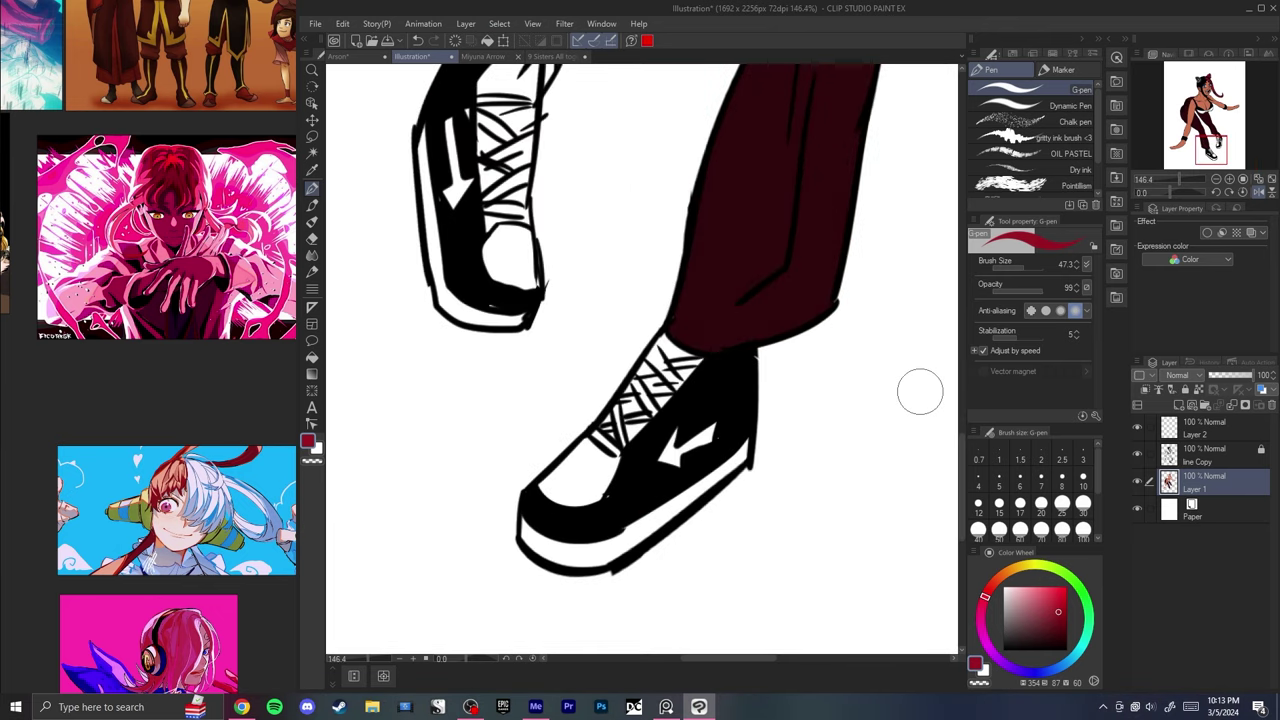
drag(716, 432, 664, 452)
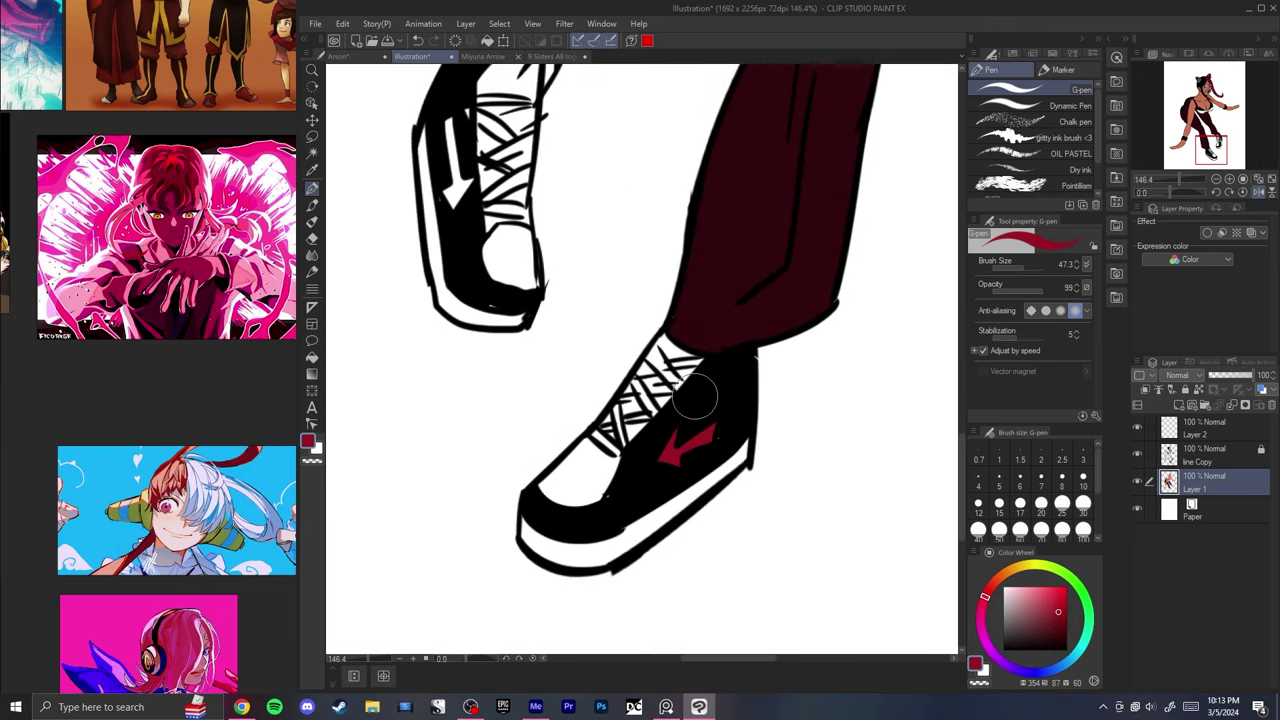
- Paint the front shoe's tongue and laces area crimson, enlarging the G-pen to cover the remaining white
drag(702, 367, 628, 457)
key(])
key(])
key(])
key(])
key(ctrl+z)
mouse_move(689, 371)
mouse_down()
mouse_move(628, 438)
mouse_move(652, 368)
mouse_move(693, 363)
mouse_up()
key(])
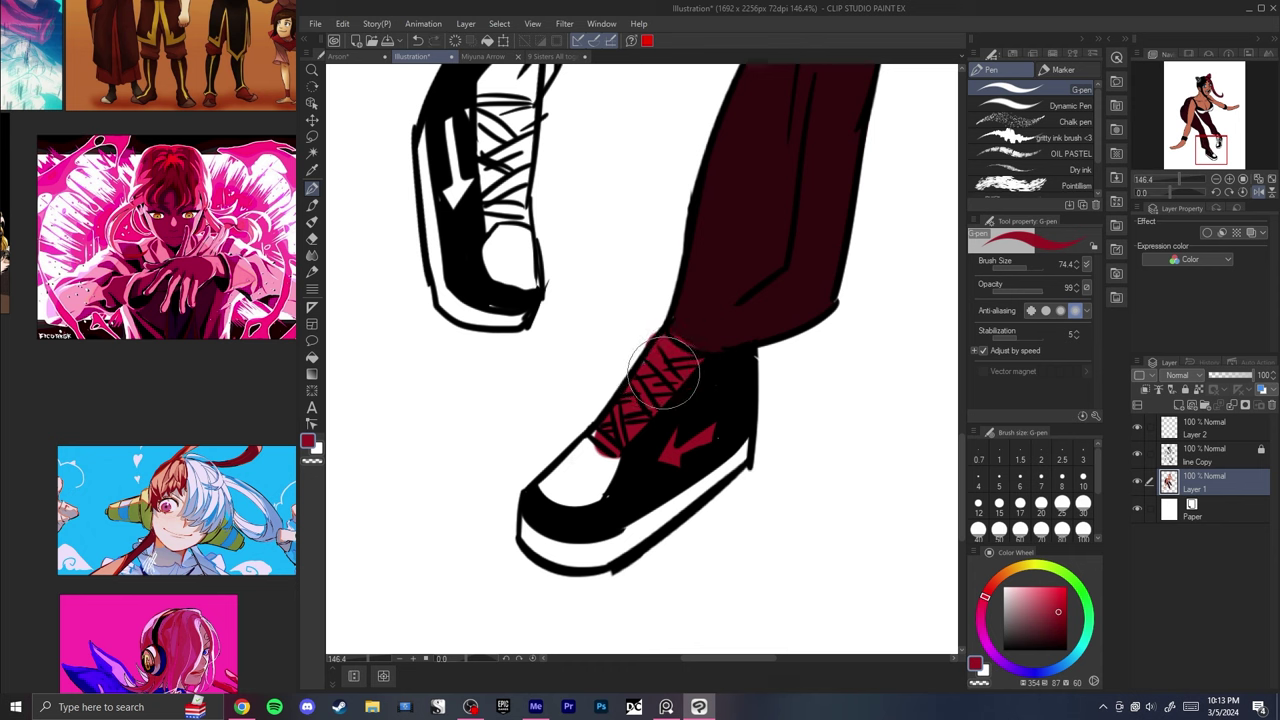
- Paint the front shoe's toe cap crimson with a 55.4 brush, and fill its sole with the same colour
mouse_move(624, 466)
mouse_down()
mouse_move(584, 489)
mouse_move(556, 478)
mouse_move(586, 450)
mouse_up()
key(ctrl+z)
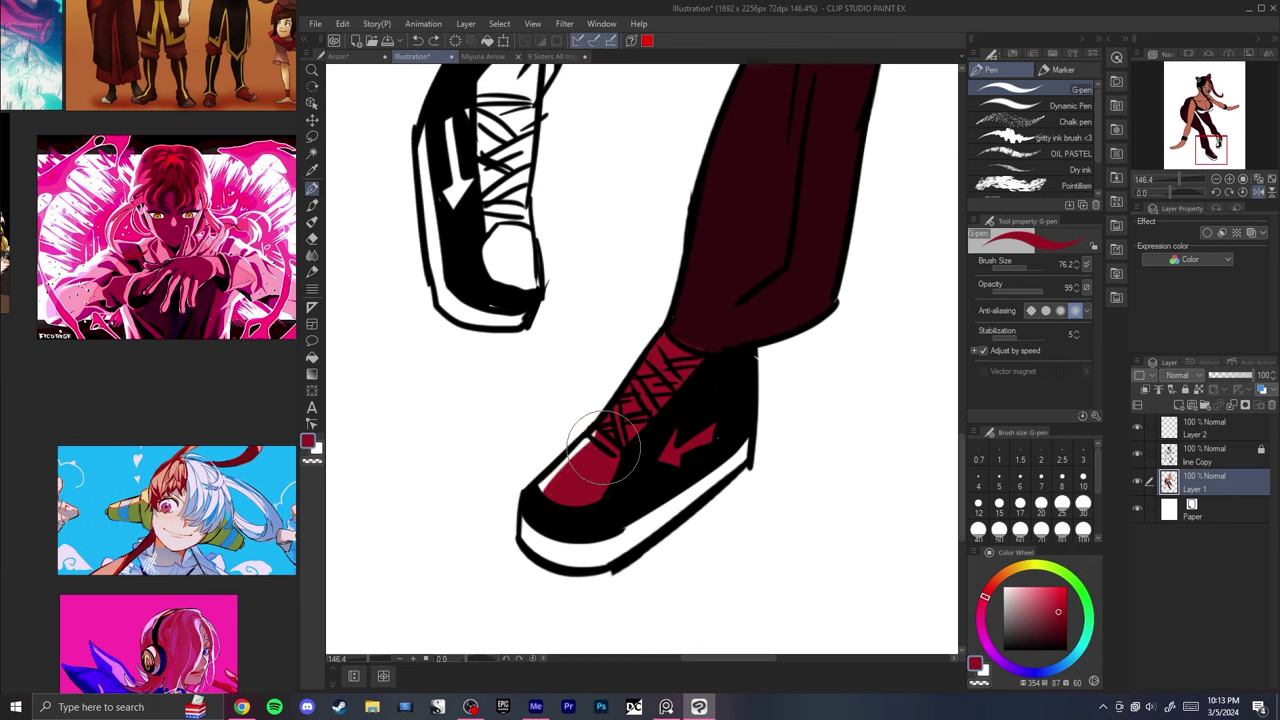
key([)
key([)
key([)
drag(548, 488, 590, 444)
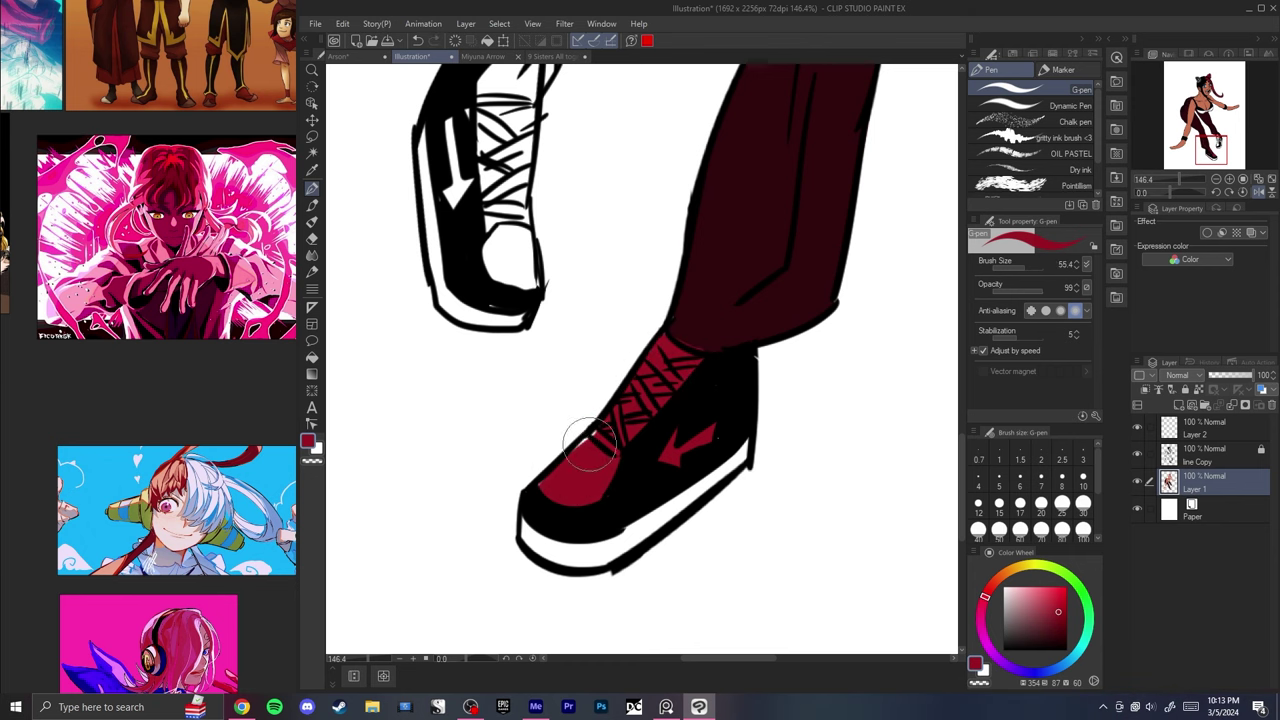
key(g)
click(562, 550)
key(p)
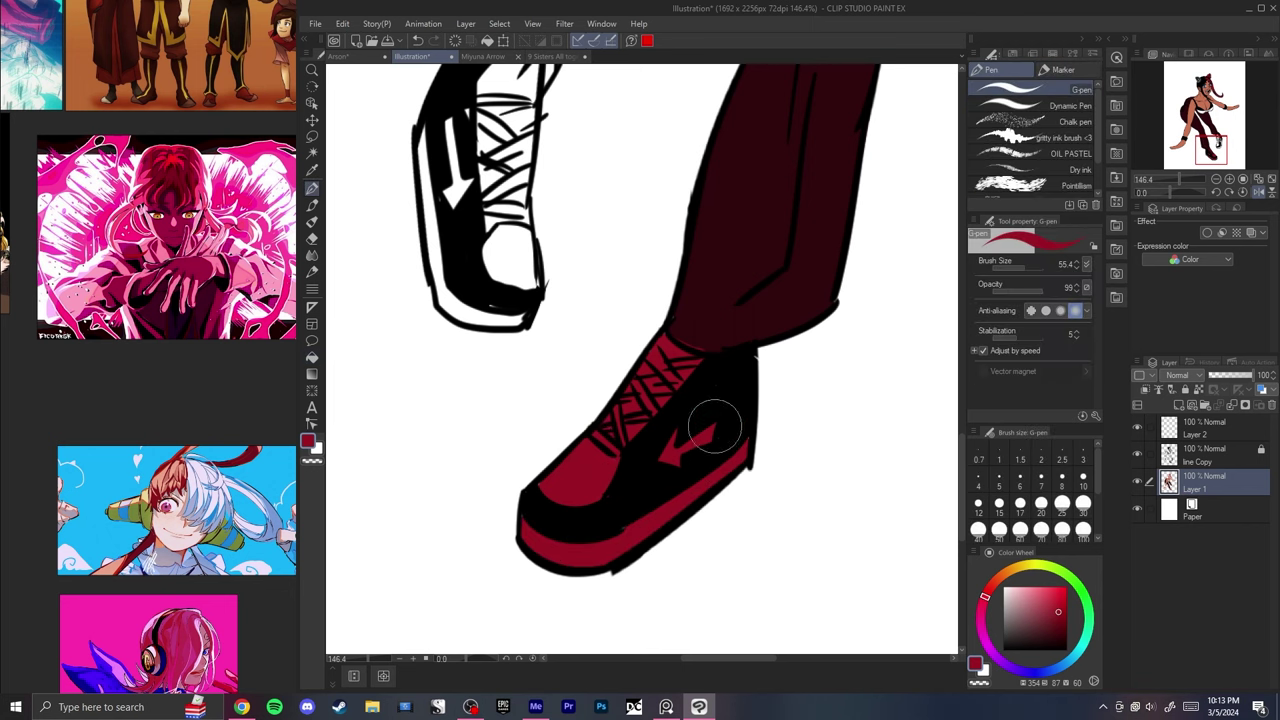
- Fill the raised shoe's arrow, lace area, toe cap and sole with crimson, and brush over the gaps along the edges
drag(498, 434, 648, 632)
key(g)
mouse_move(582, 458)
mouse_down()
mouse_move(666, 345)
mouse_move(675, 263)
mouse_move(657, 317)
mouse_move(662, 274)
mouse_up()
key(p)
drag(608, 385, 600, 334)
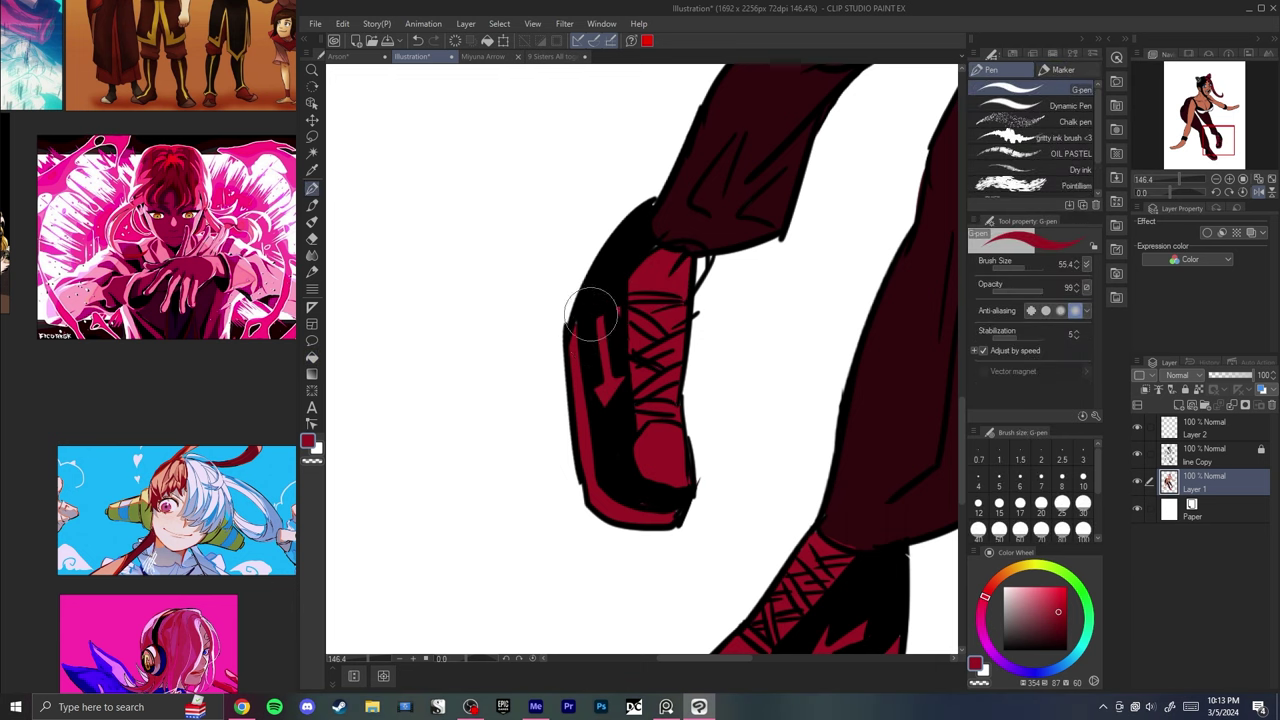
key(bracketleft)
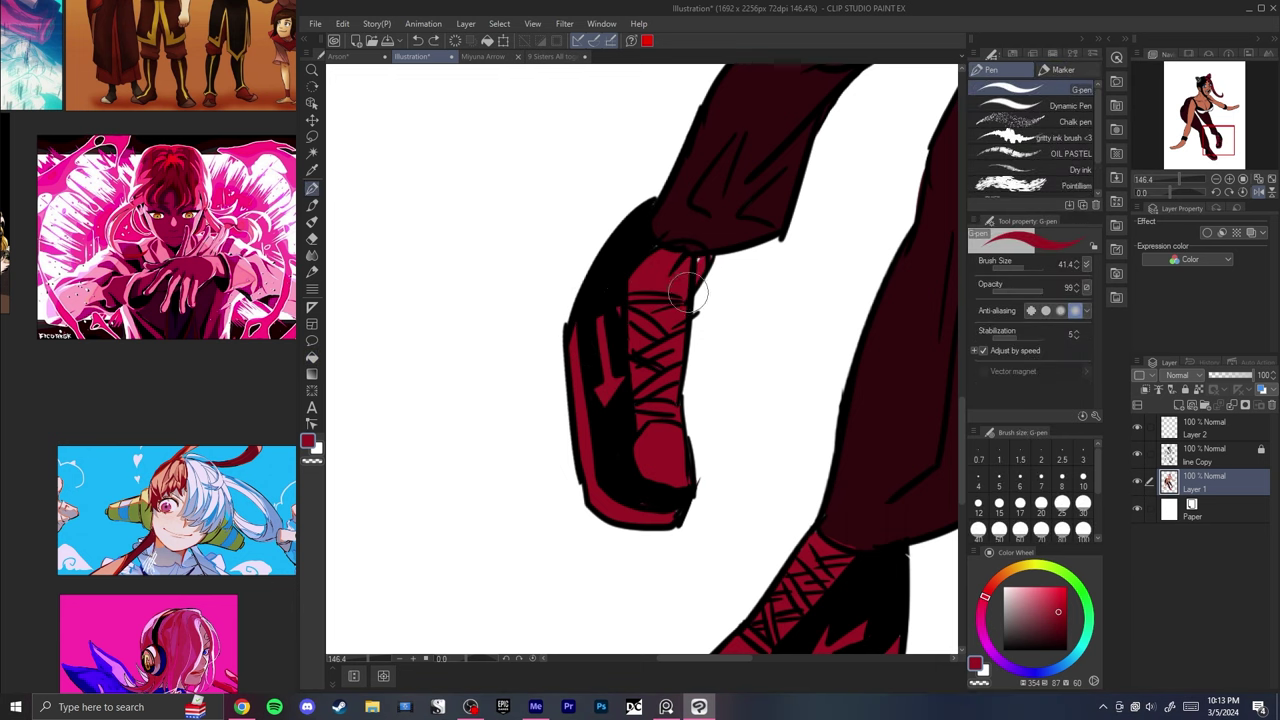
mouse_move(690, 292)
mouse_down()
mouse_move(654, 262)
mouse_move(640, 242)
mouse_move(654, 200)
mouse_move(683, 253)
mouse_move(652, 272)
mouse_move(668, 259)
mouse_move(700, 266)
mouse_up()
key(bracketright)
key(ctrl+z)
drag(675, 507, 649, 542)
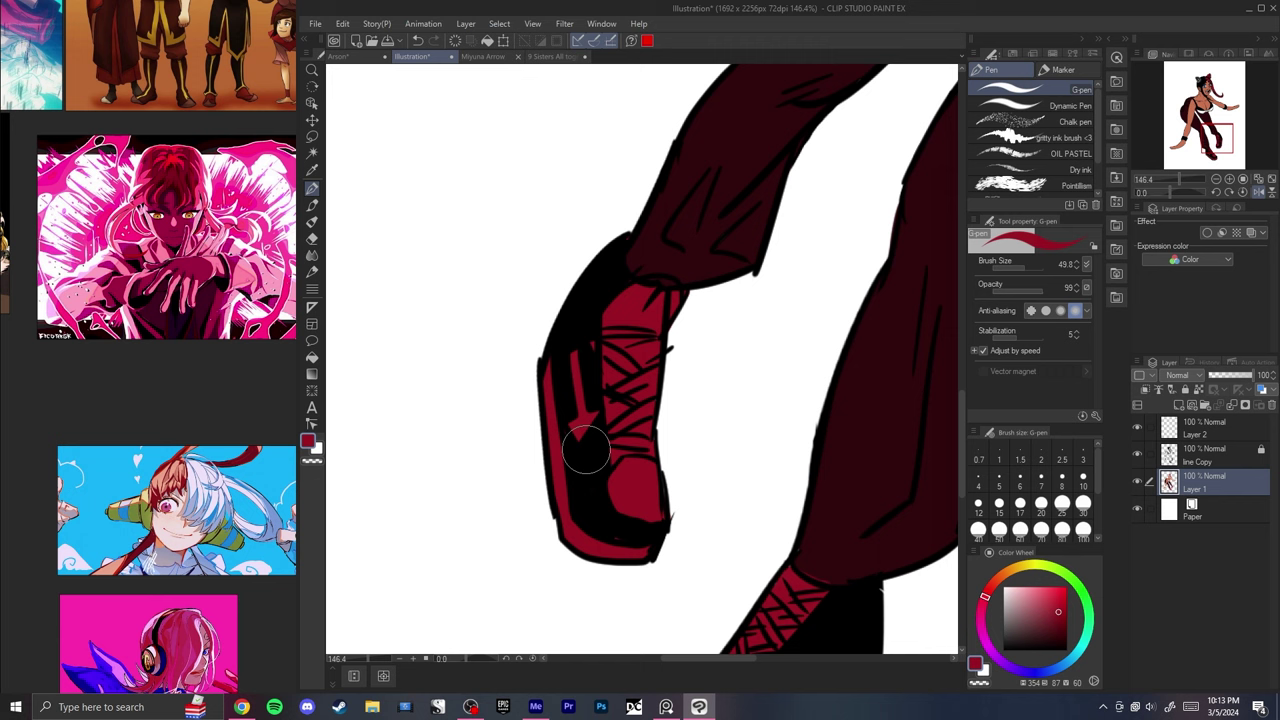
- Fill the white lower band of the woman's top with crimson, and paint the small gap beside her arm
scroll(608, 266, down, 6)
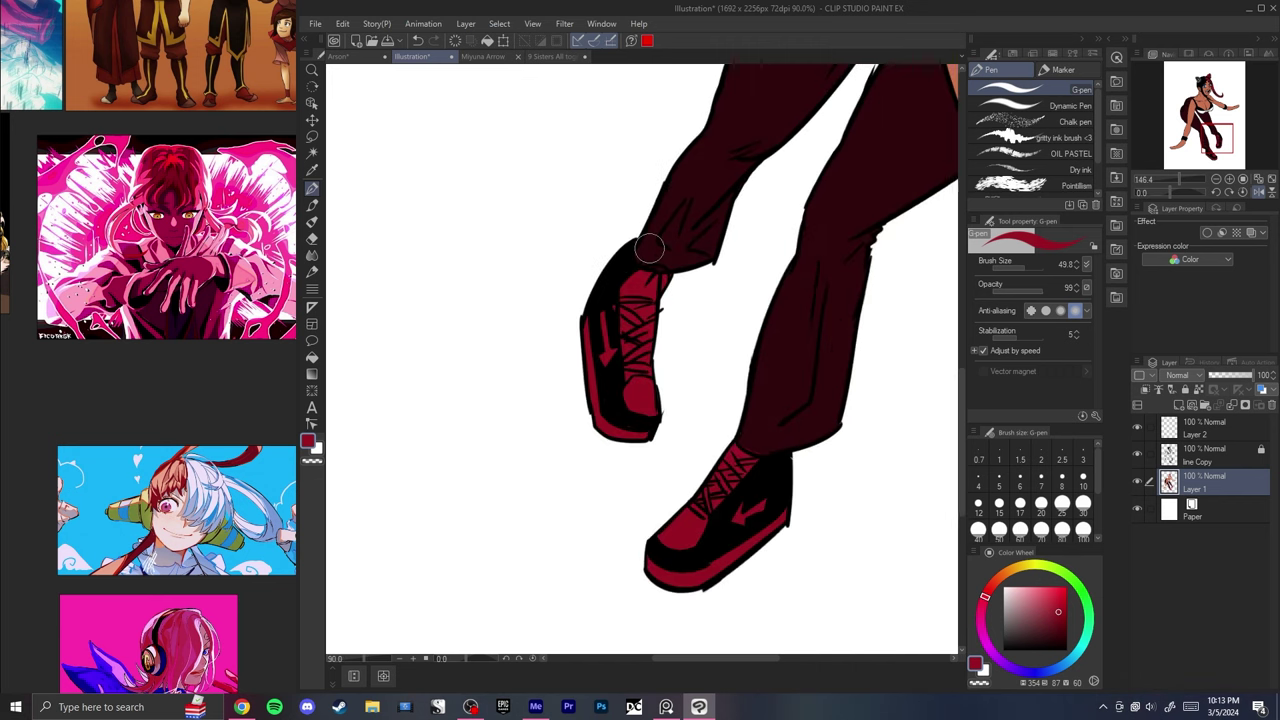
scroll(740, 145, up, 2)
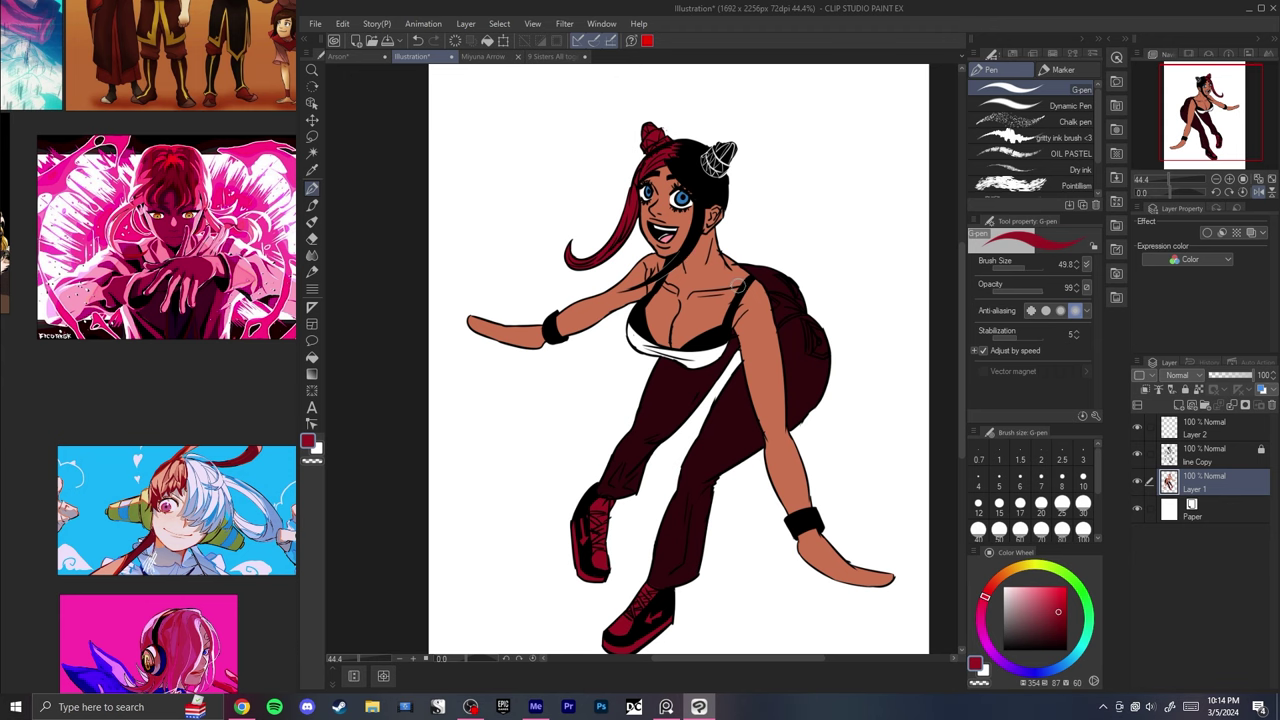
scroll(660, 300, up, 3)
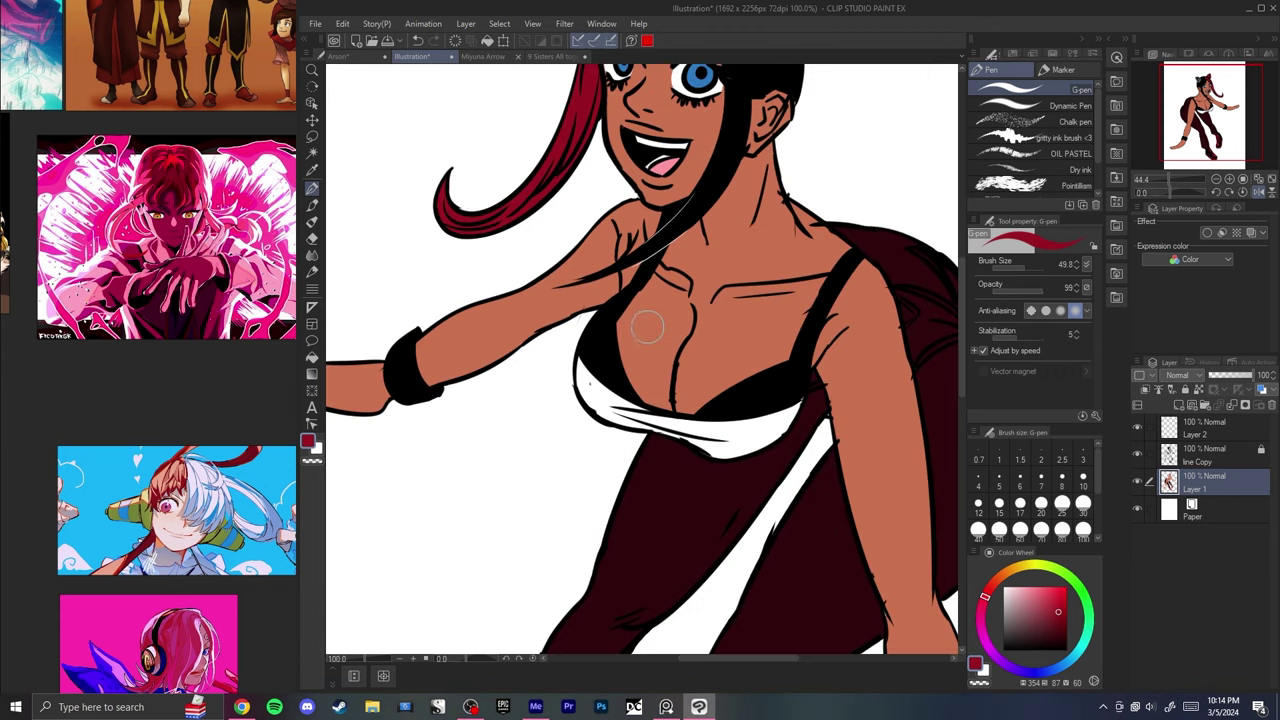
key(g)
click(590, 380)
key(p)
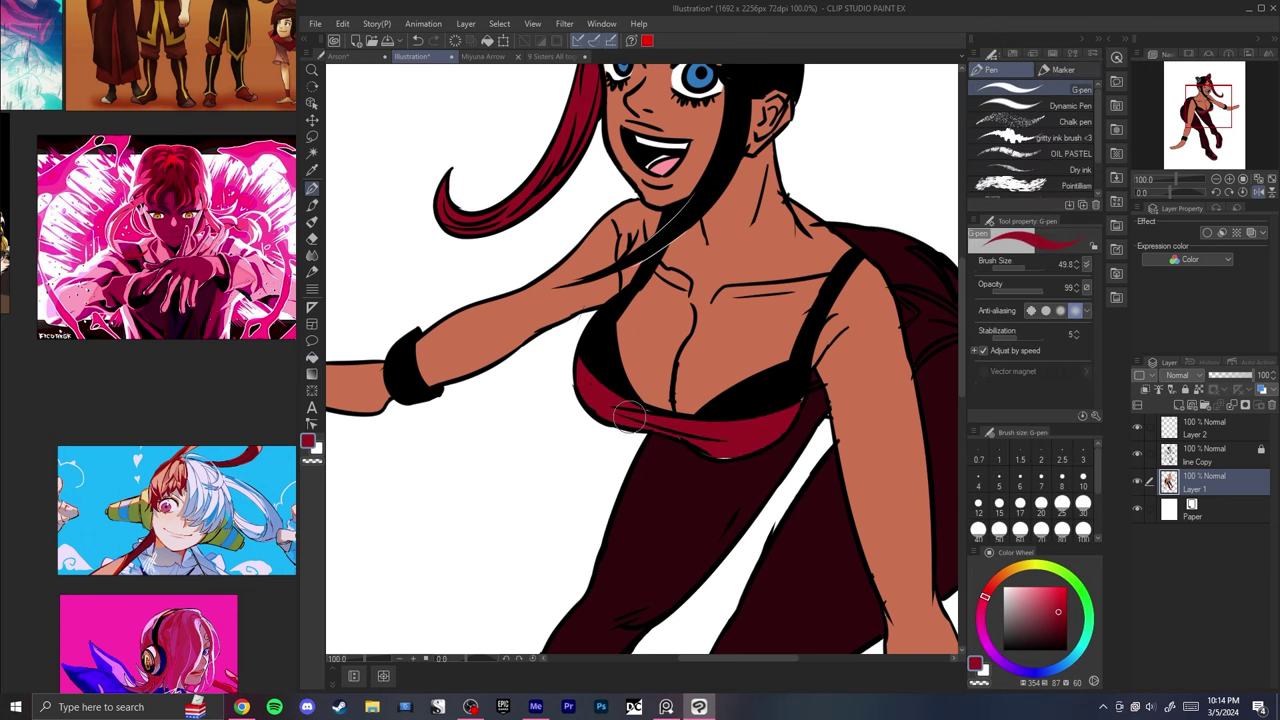
key(ctrl+0)
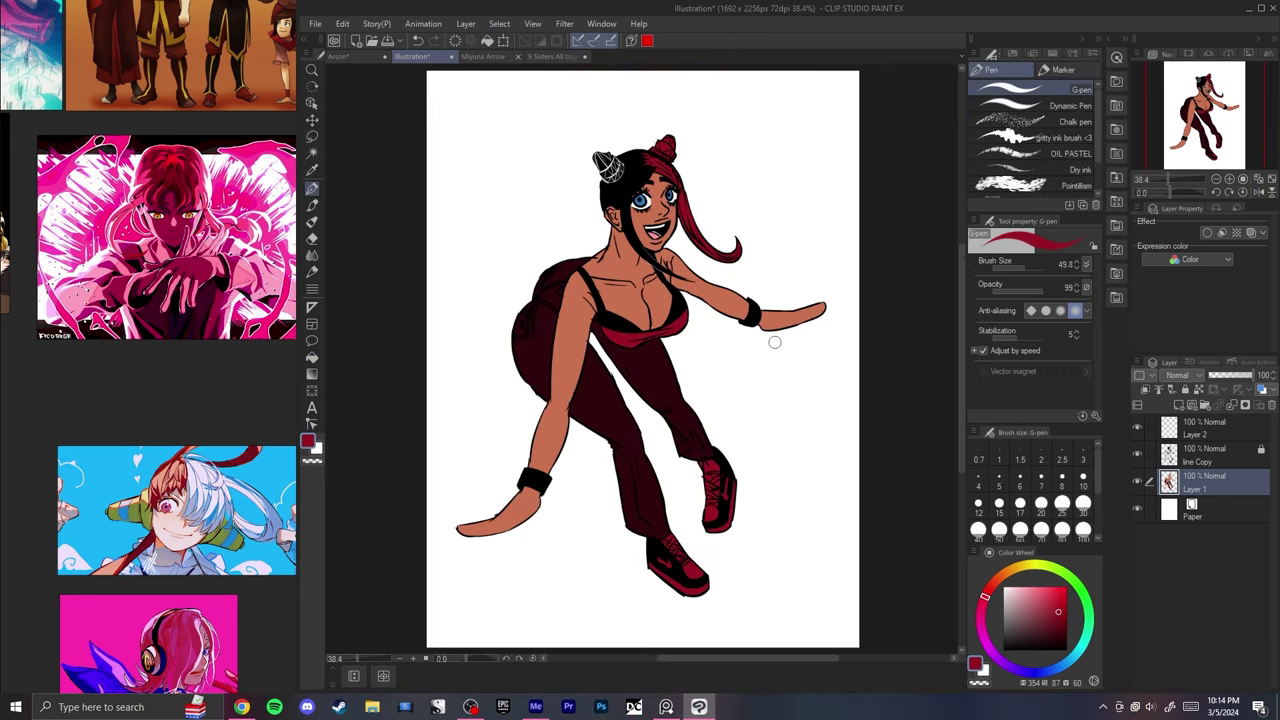
scroll(680, 305, up, 5)
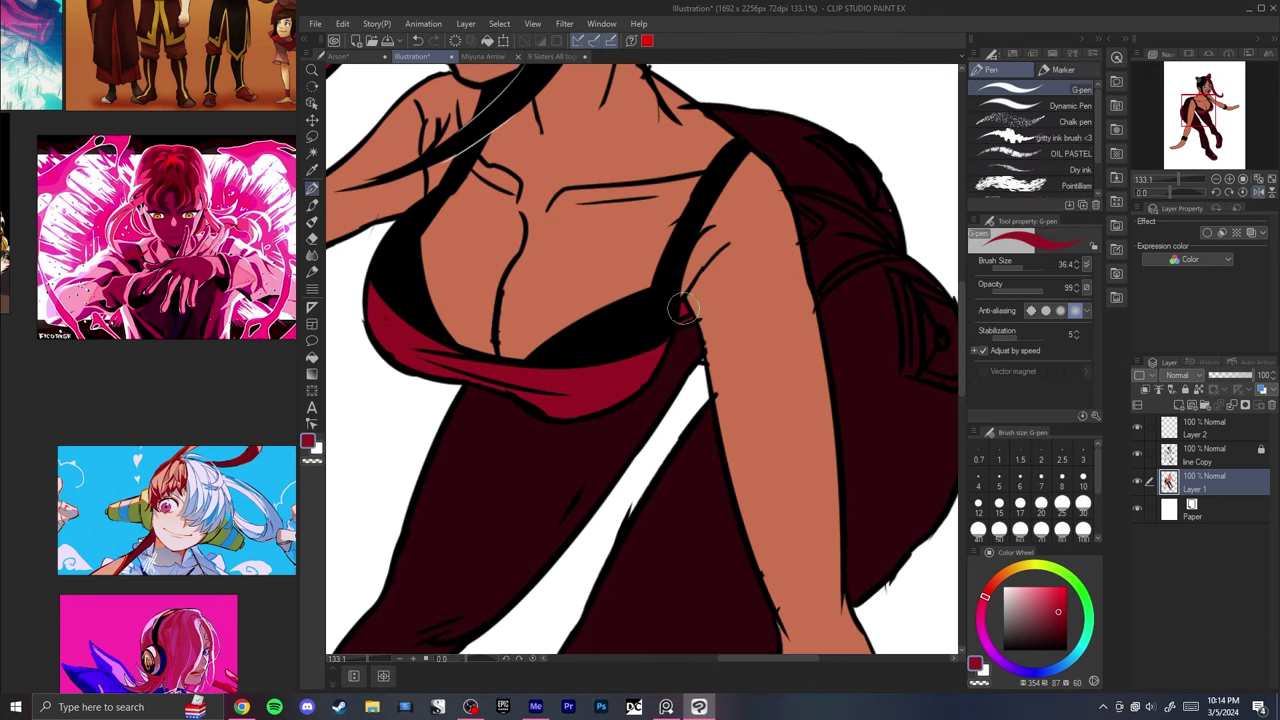
- Check the coloured figure as a whole and up close, comparing the normal and mirrored views
key(ctrl+0)
key(h)
scroll(594, 417, down, 3)
scroll(583, 251, up, 7)
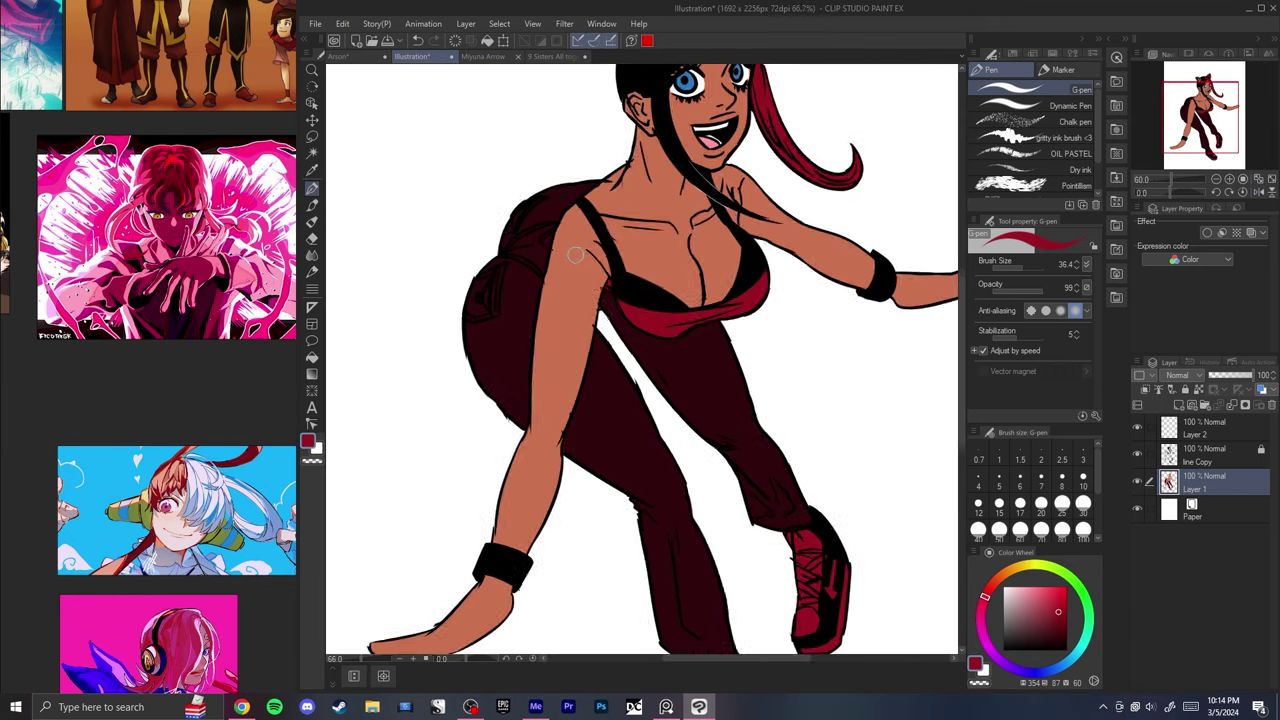
key(h)
key(h)
key(h)
key(h)
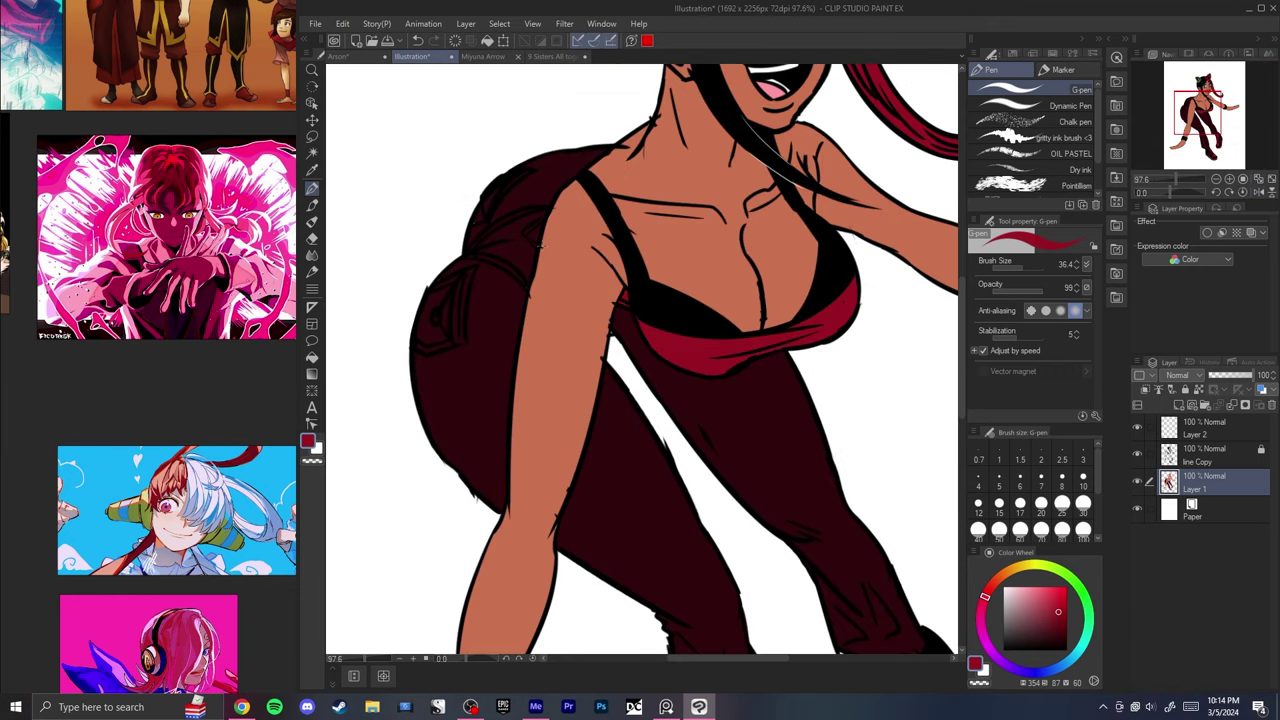
- Unlock the line Copy layer, lock its transparent pixels, and enlarge the Rough eraser to 21.3
key(alt+bracketright)
key(e)
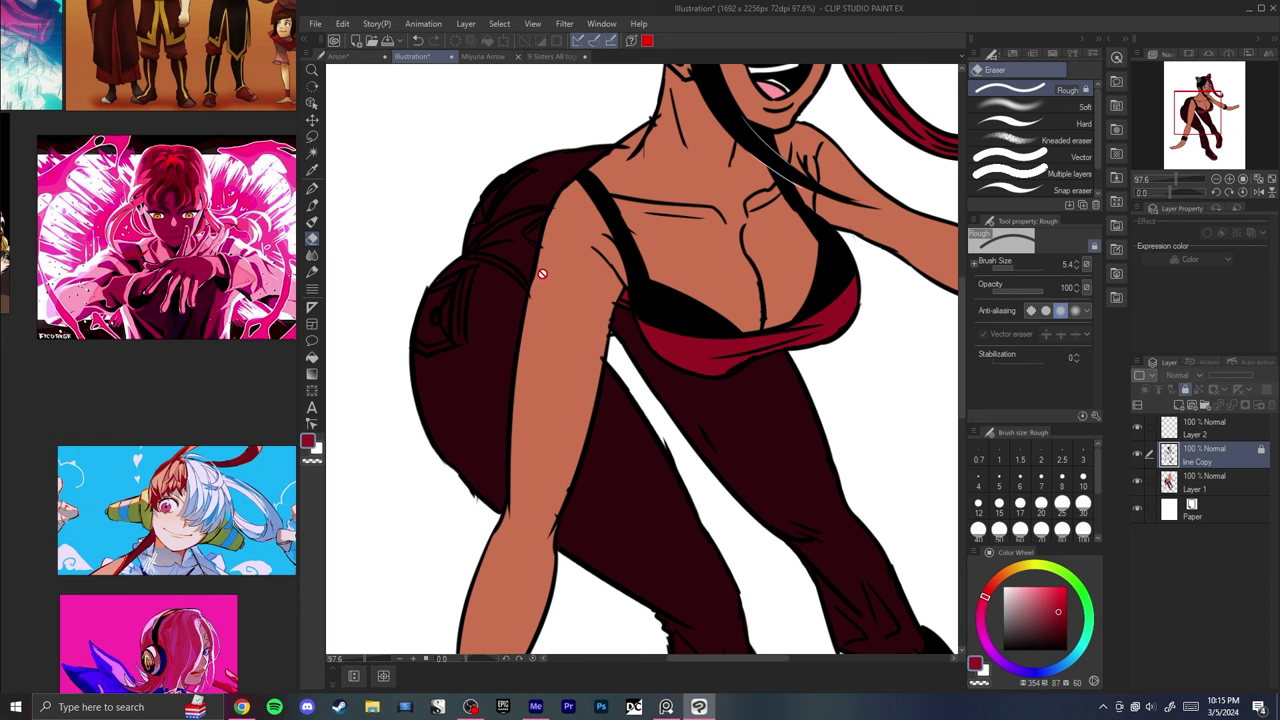
key(h)
key(h)
click(1185, 389)
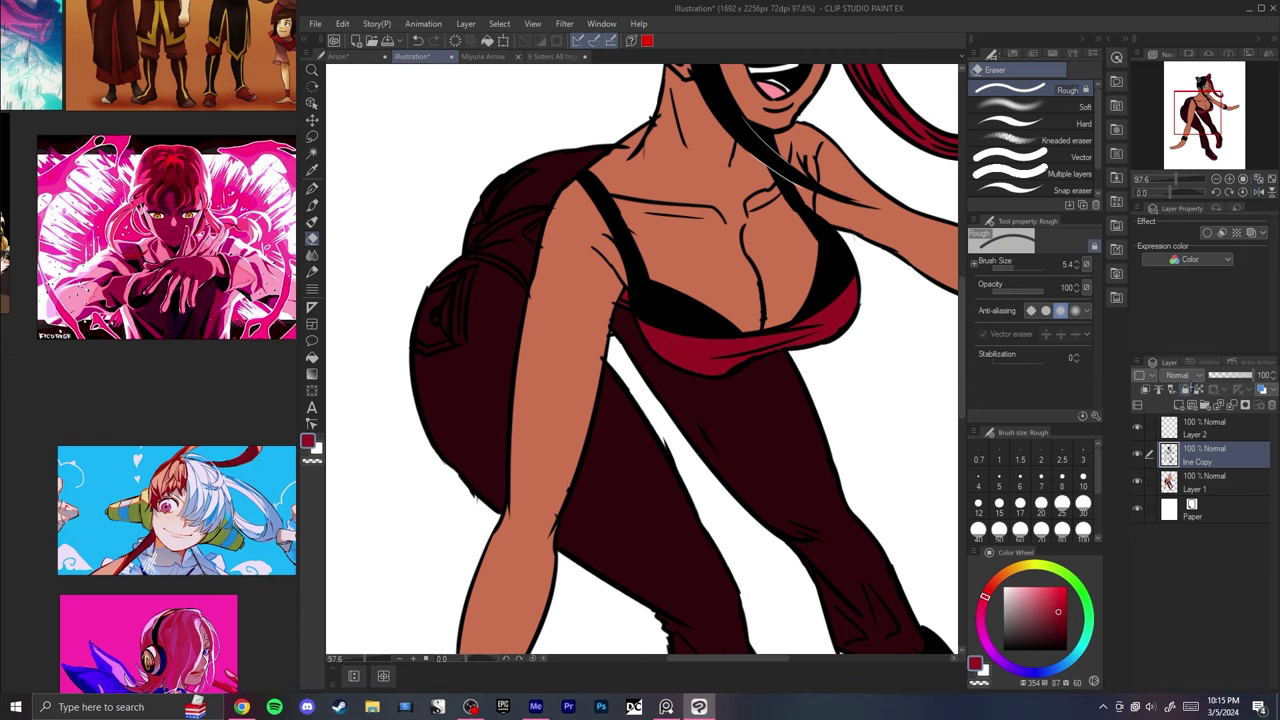
key(bracketright)
key(bracketright)
key(bracketright)
key(bracketright)
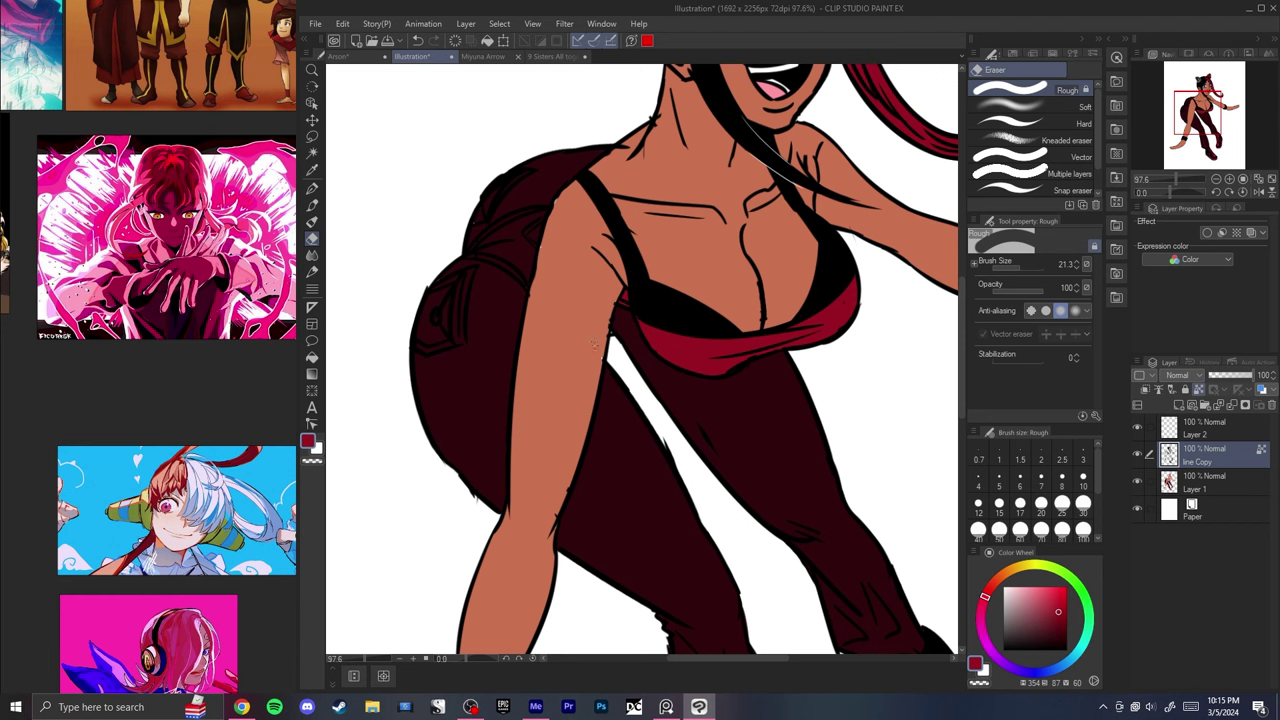
- Return to Layer 1 with the G-pen, and sample the arm's skin tone (16, 60, 80)
ctrl+shift+click(595, 346)
key(p)
alt+click(582, 225)
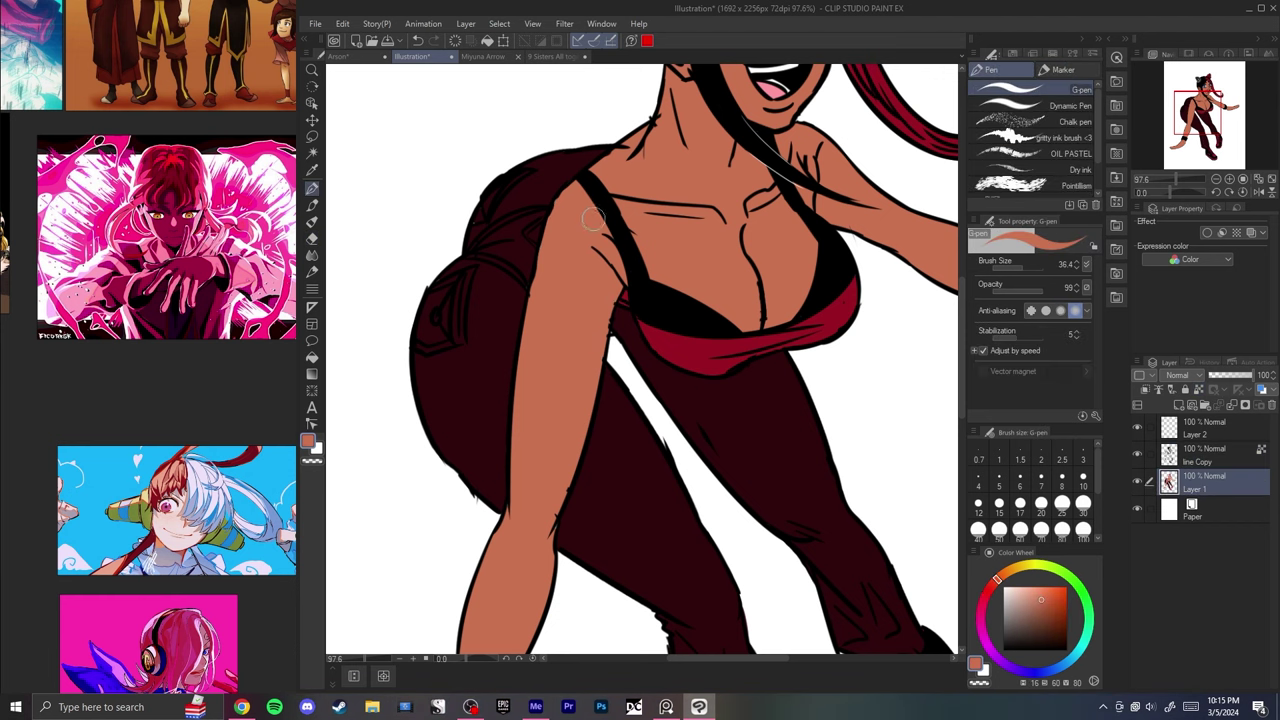
drag(522, 624, 536, 486)
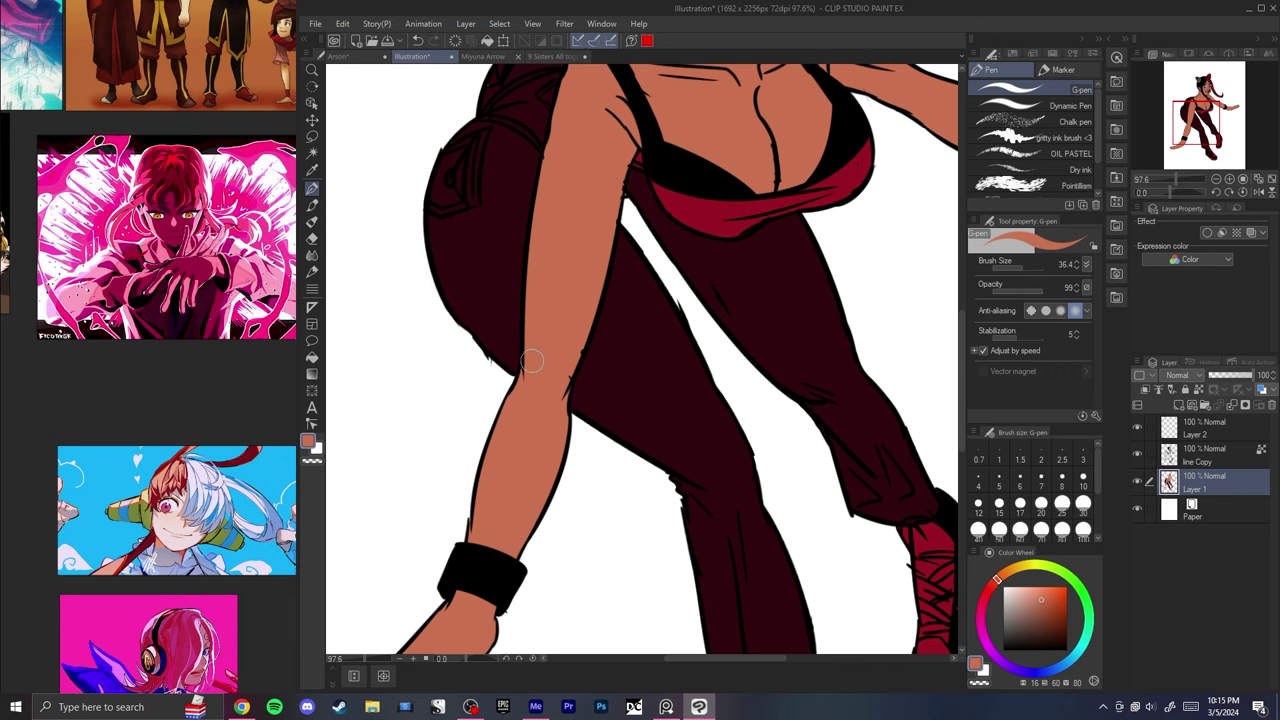
- Examine the whole figure in normal and mirrored views, and compare it with the matching face in the 9 Sisters All together document
scroll(531, 361, down, 5)
scroll(618, 150, up, 5)
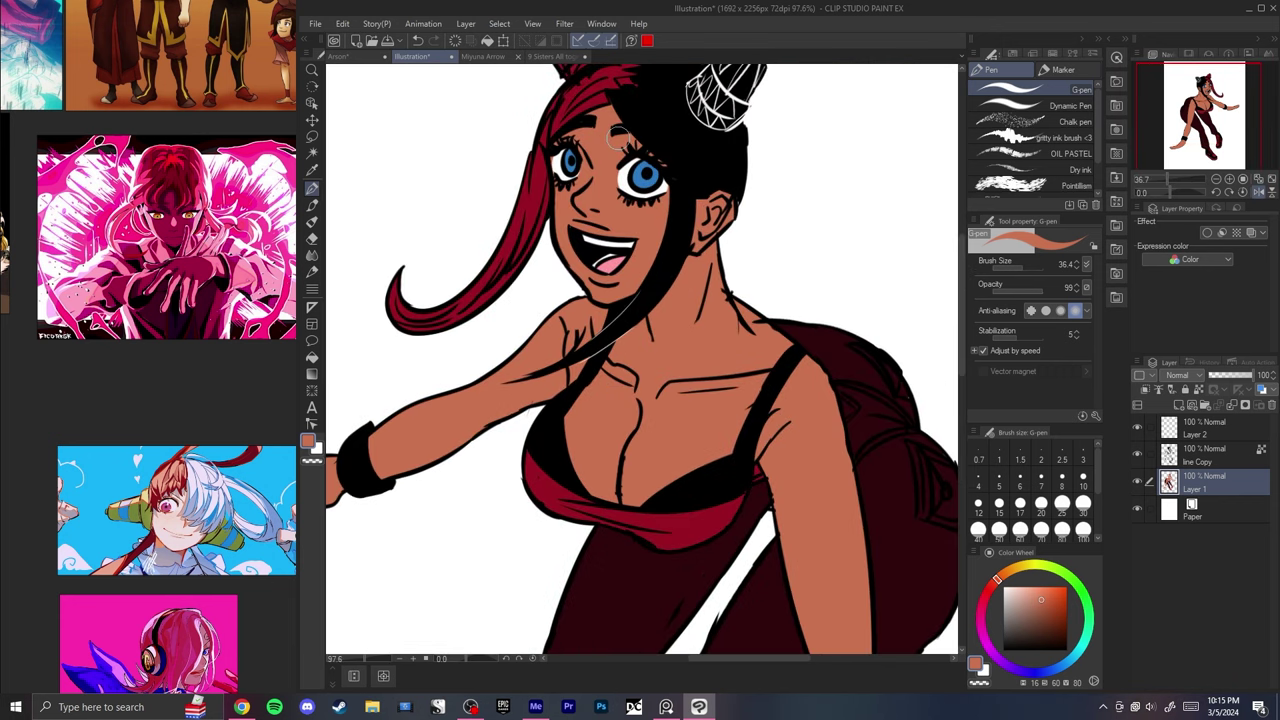
scroll(618, 150, down, 2)
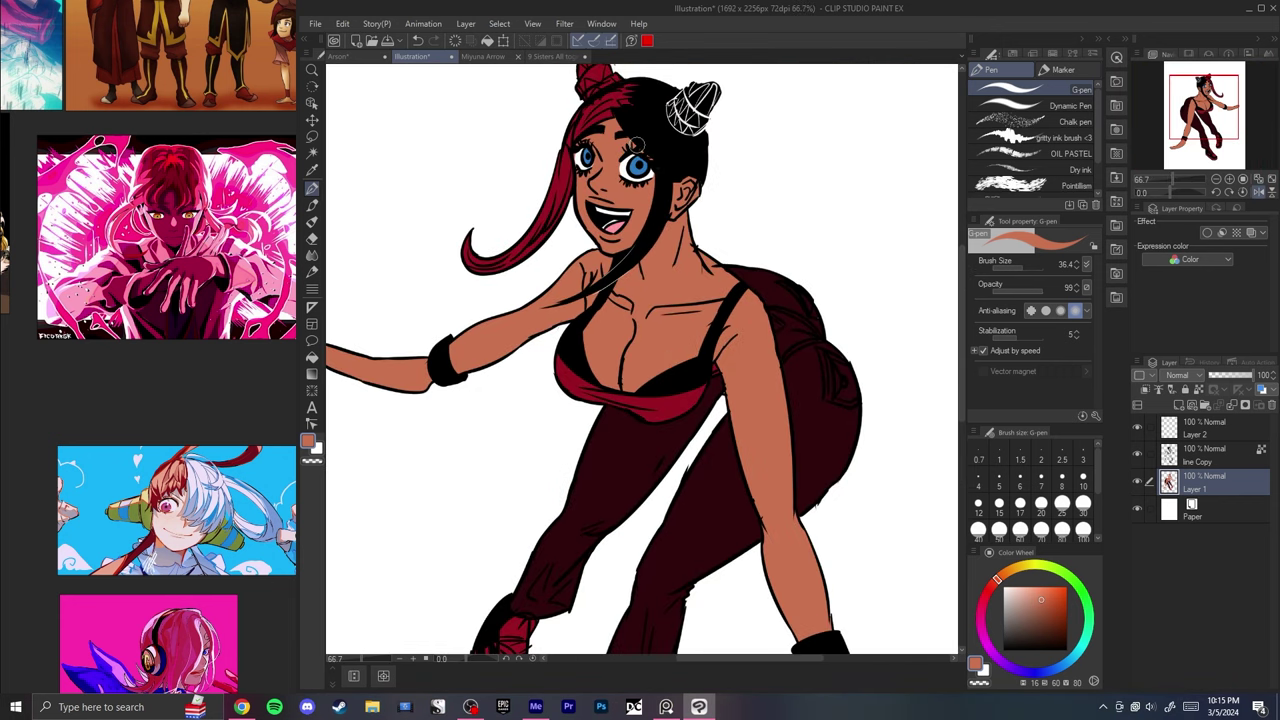
scroll(630, 148, down, 2)
scroll(637, 170, up, 4)
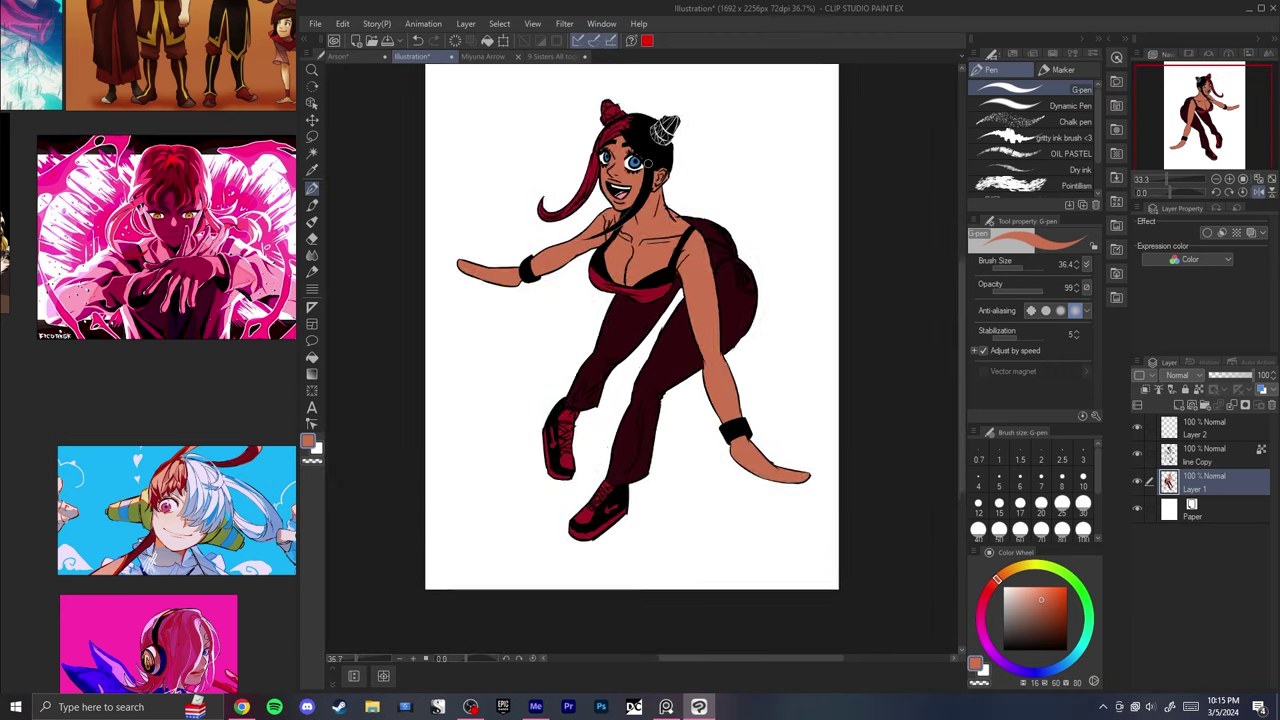
click(548, 57)
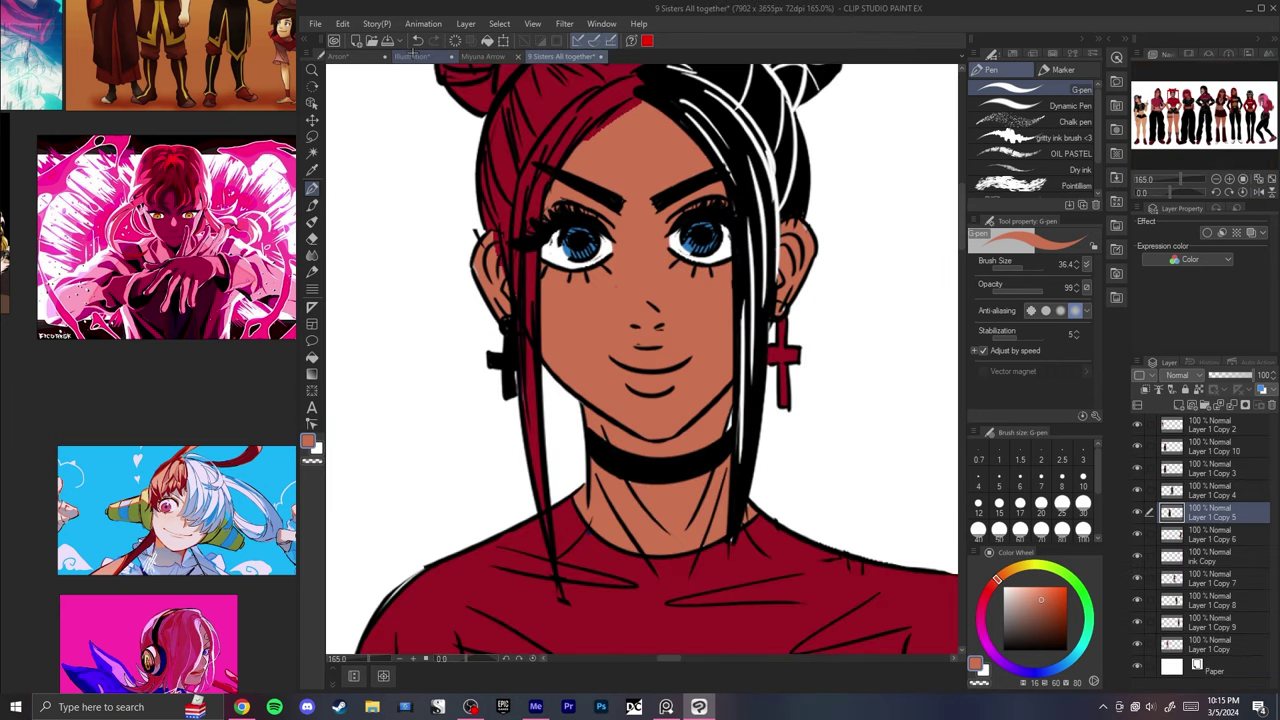
click(430, 58)
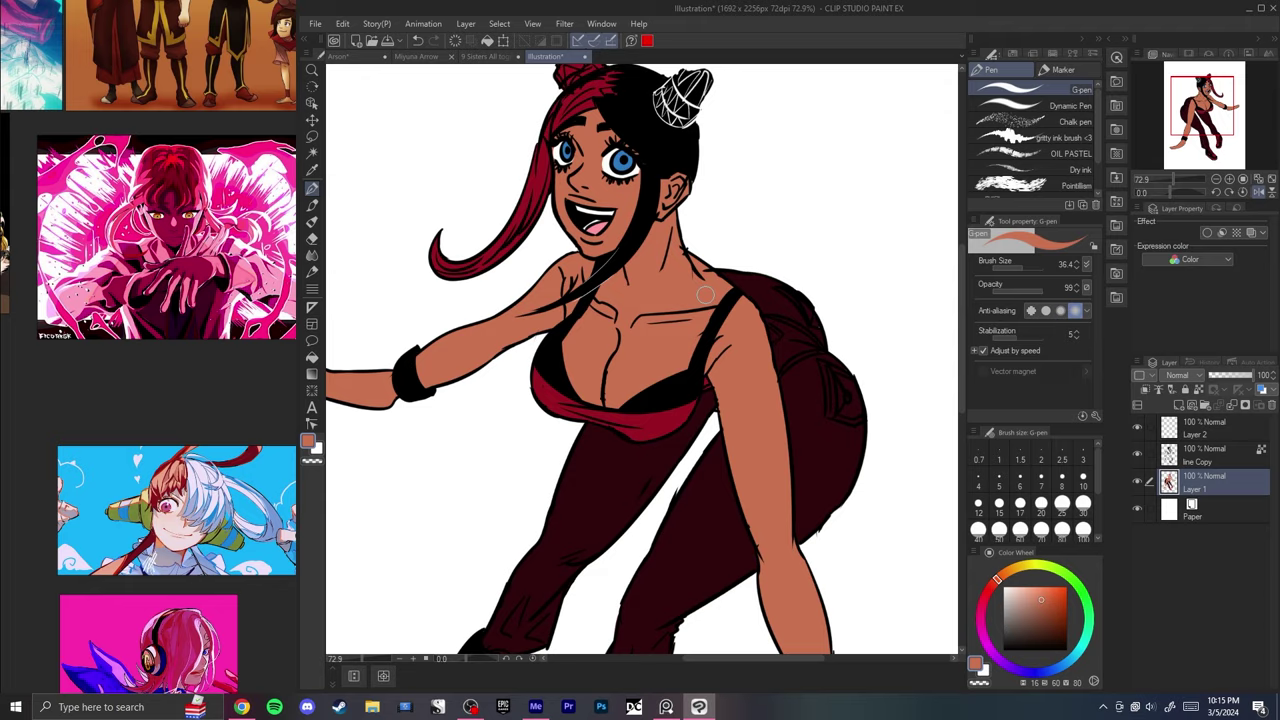
scroll(658, 234, down, 3)
key(h)
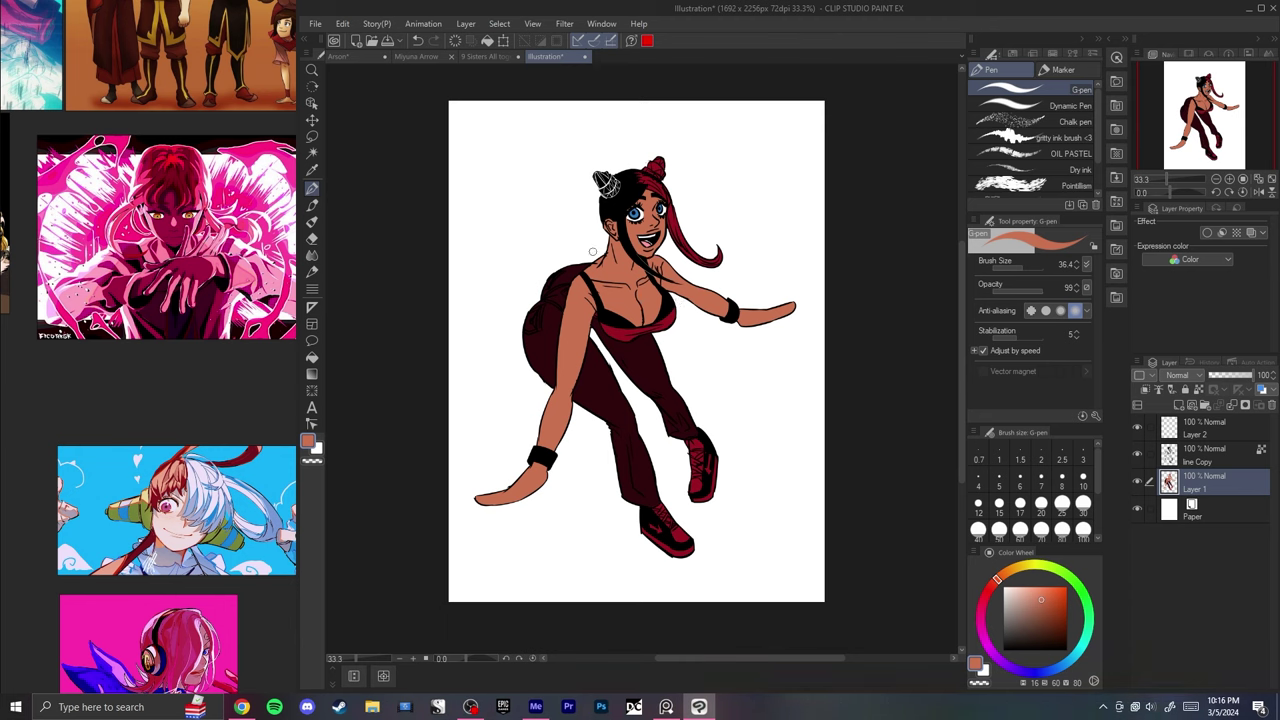
key(h)
- Erase the line crossing the red hair lock at the temple on the line Copy layer, undoing the stray stroke
scroll(665, 172, up, 2)
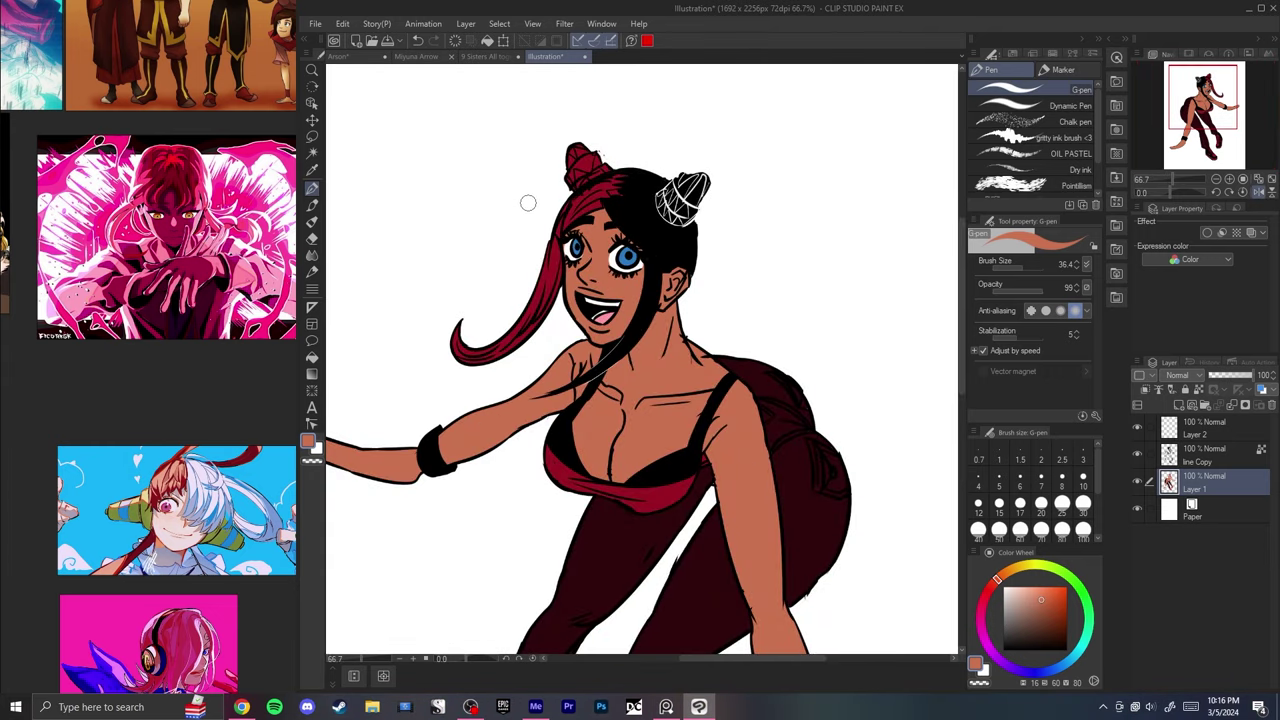
scroll(574, 207, up, 3)
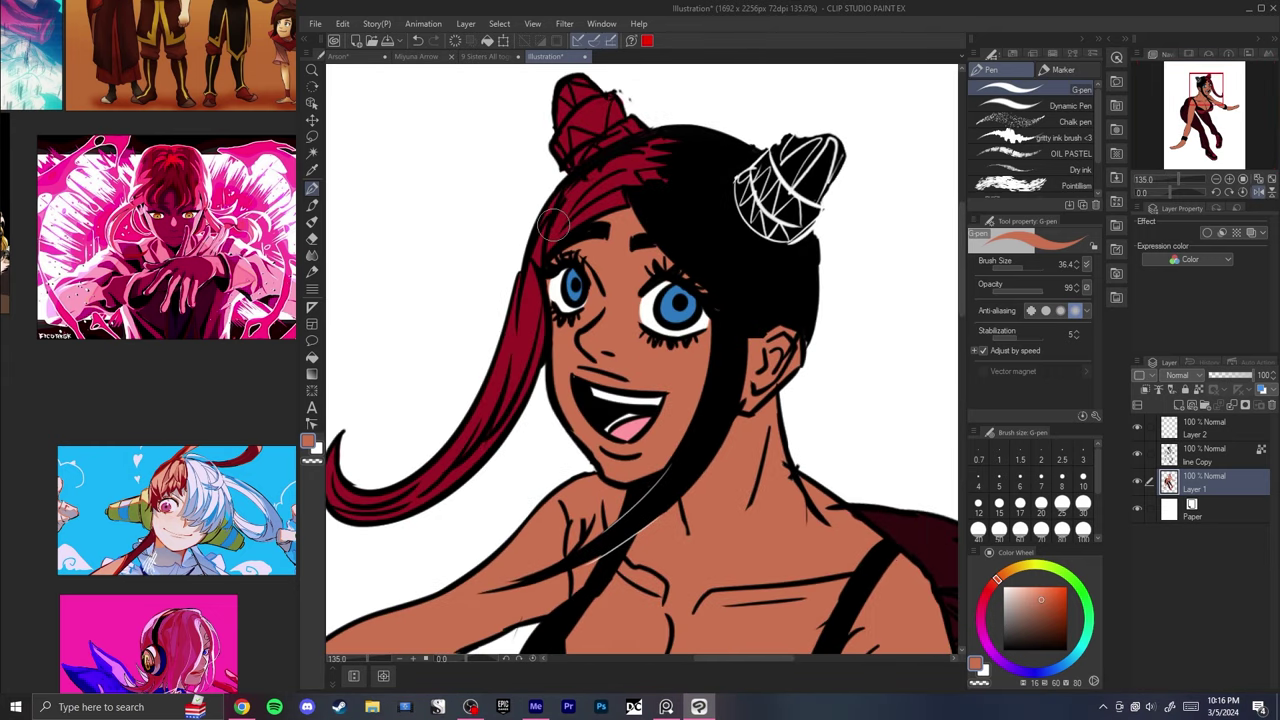
key(alt+bracketright)
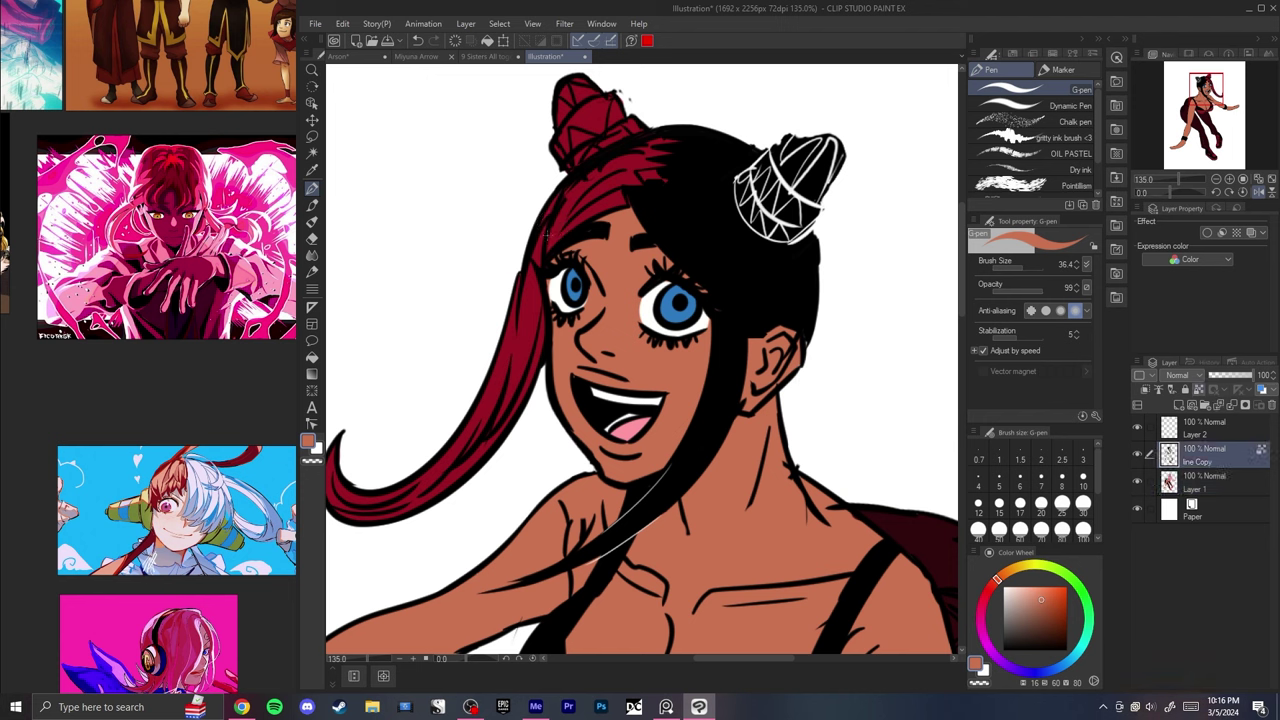
key(e)
drag(548, 232, 539, 272)
key(ctrl+z)
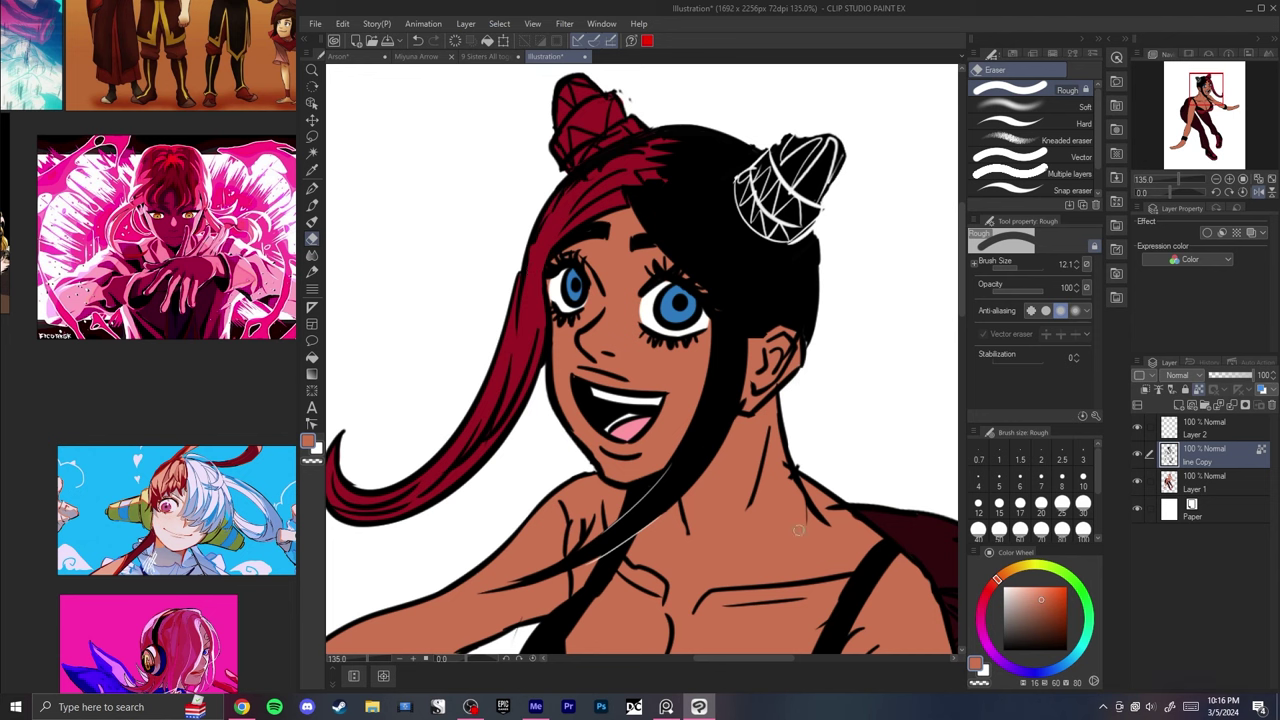
- Switch to the G-pen in black, reduce its size to 27.4, and make Layer 2 the active layer
drag(1052, 618, 1003, 650)
key(p)
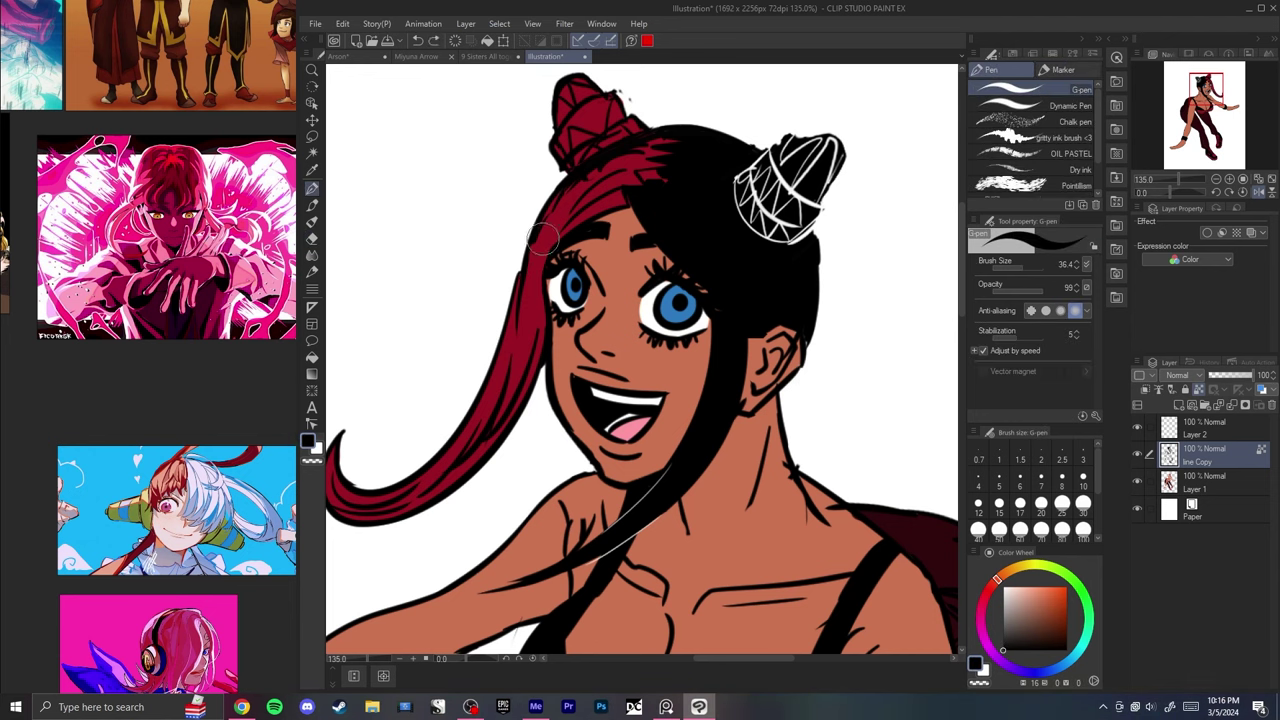
alt+click(534, 238)
key(bracketleft)
key(bracketleft)
key(bracketleft)
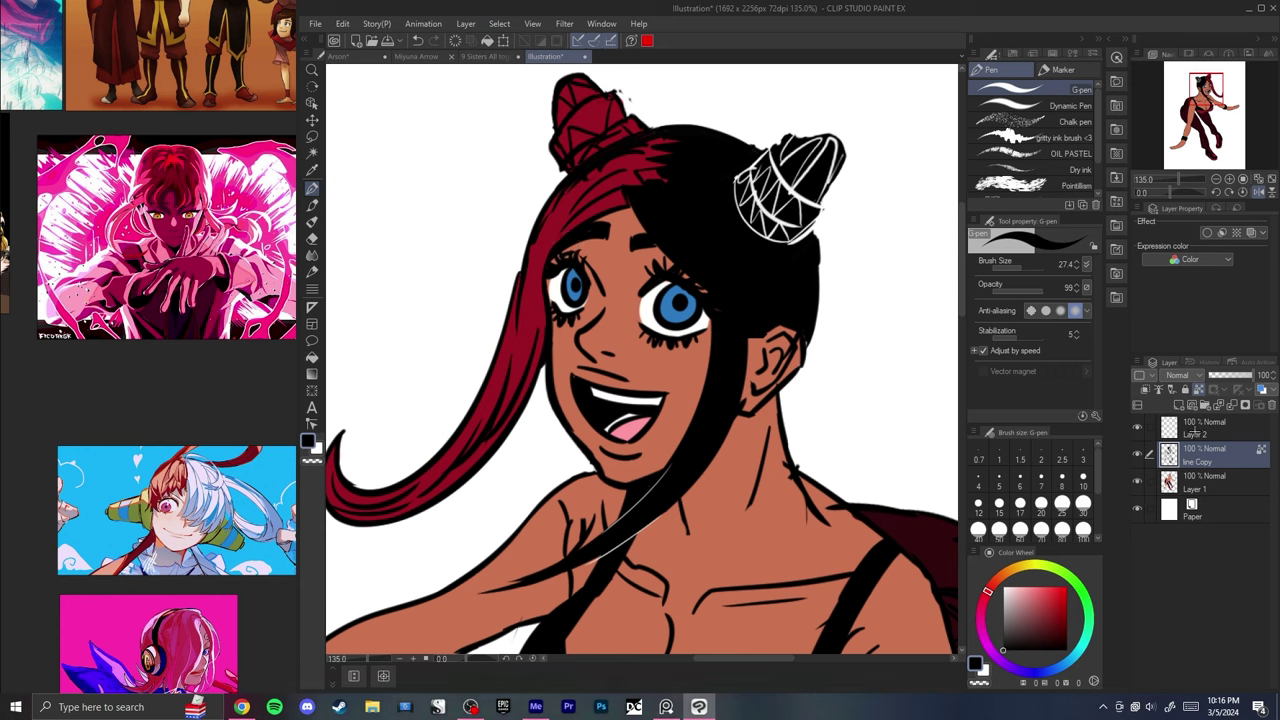
click(1195, 432)
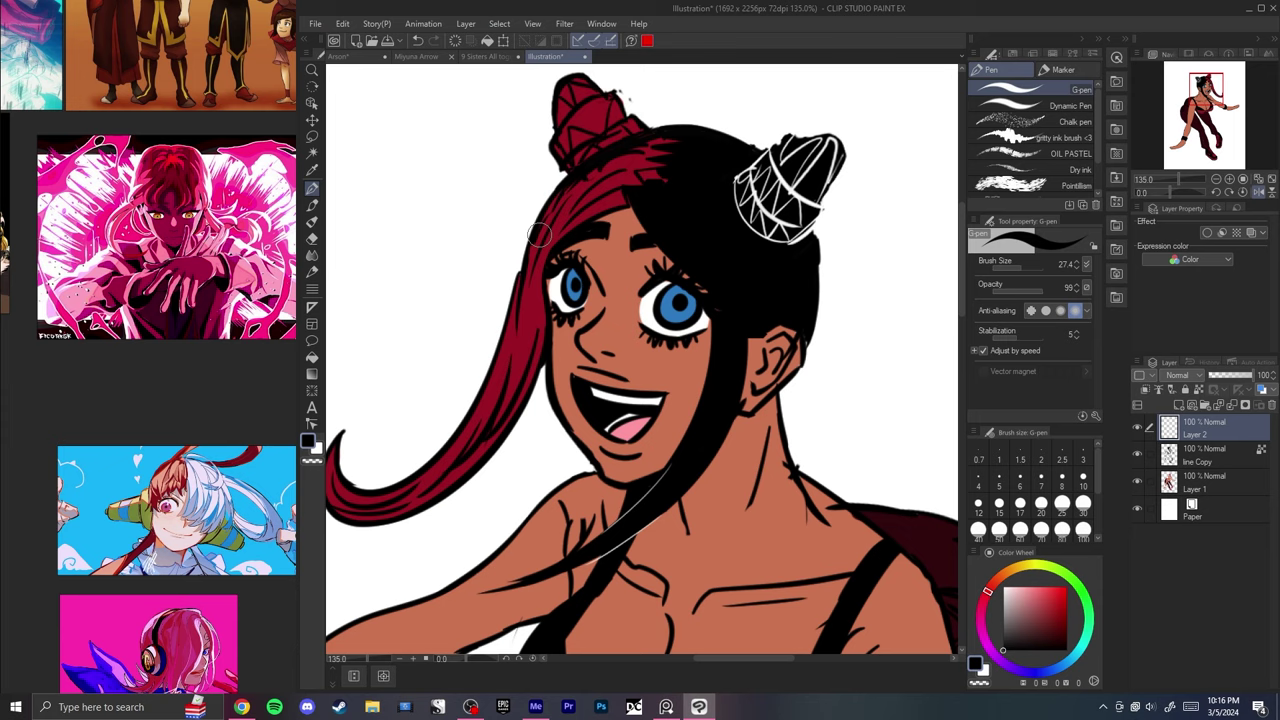
- Mirror the canvas, reduce the G-pen to 13.2, and try a white strand line down the black hair
scroll(641, 301, down, 5)
key(h)
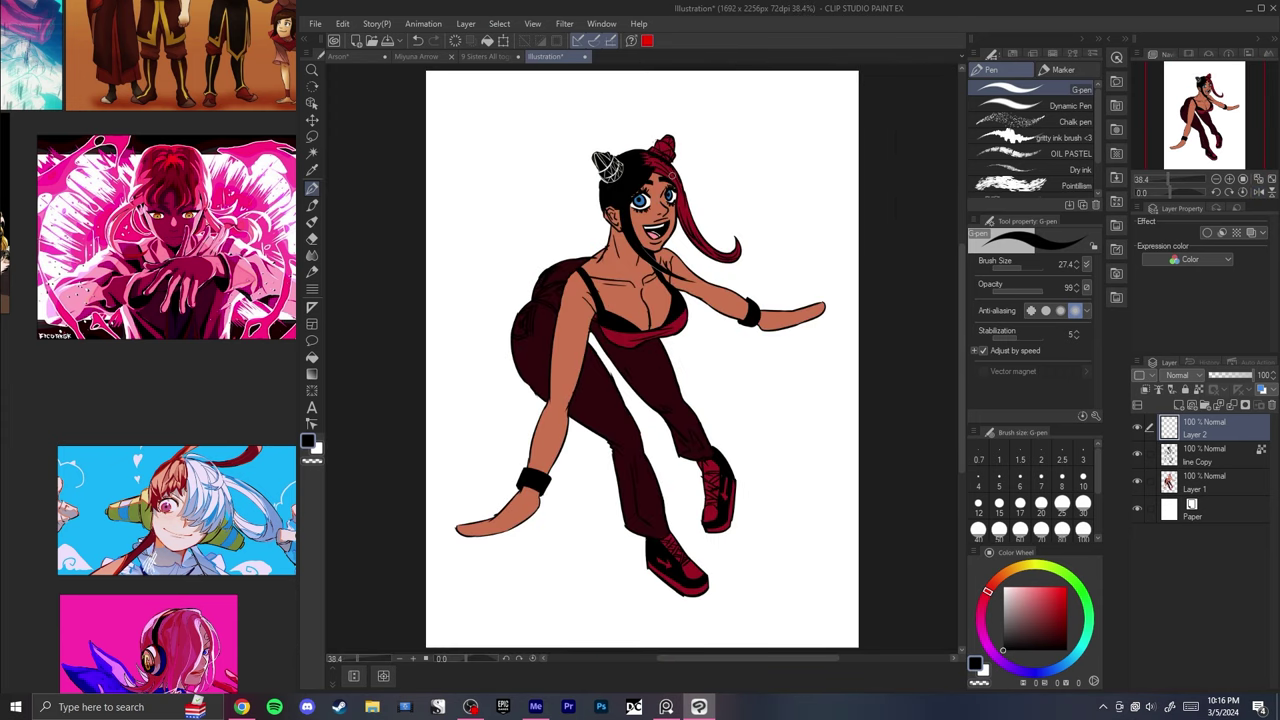
scroll(600, 170, up, 3)
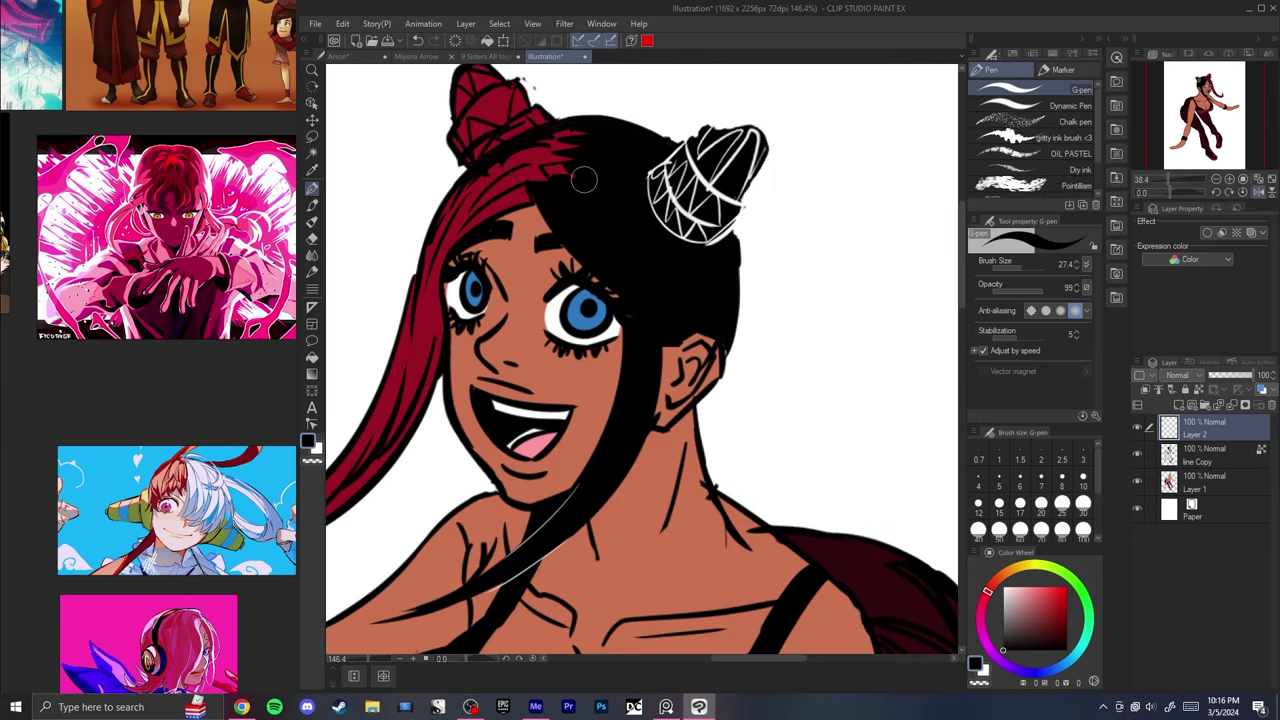
drag(1018, 602, 1003, 587)
drag(655, 288, 600, 246)
key(bracketleft)
key(bracketleft)
key(bracketleft)
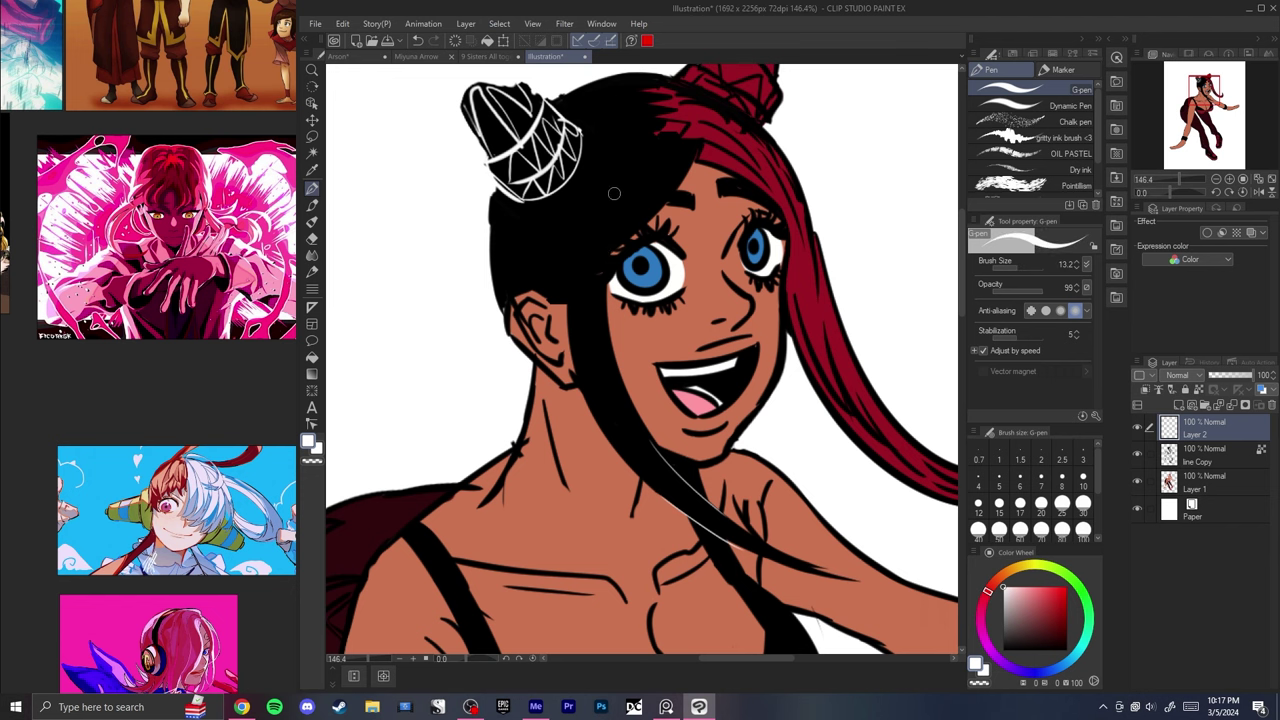
mouse_move(612, 166)
mouse_down()
mouse_move(571, 343)
mouse_move(576, 244)
mouse_move(572, 347)
mouse_up()
key(ctrl+z)
key(ctrl+z)
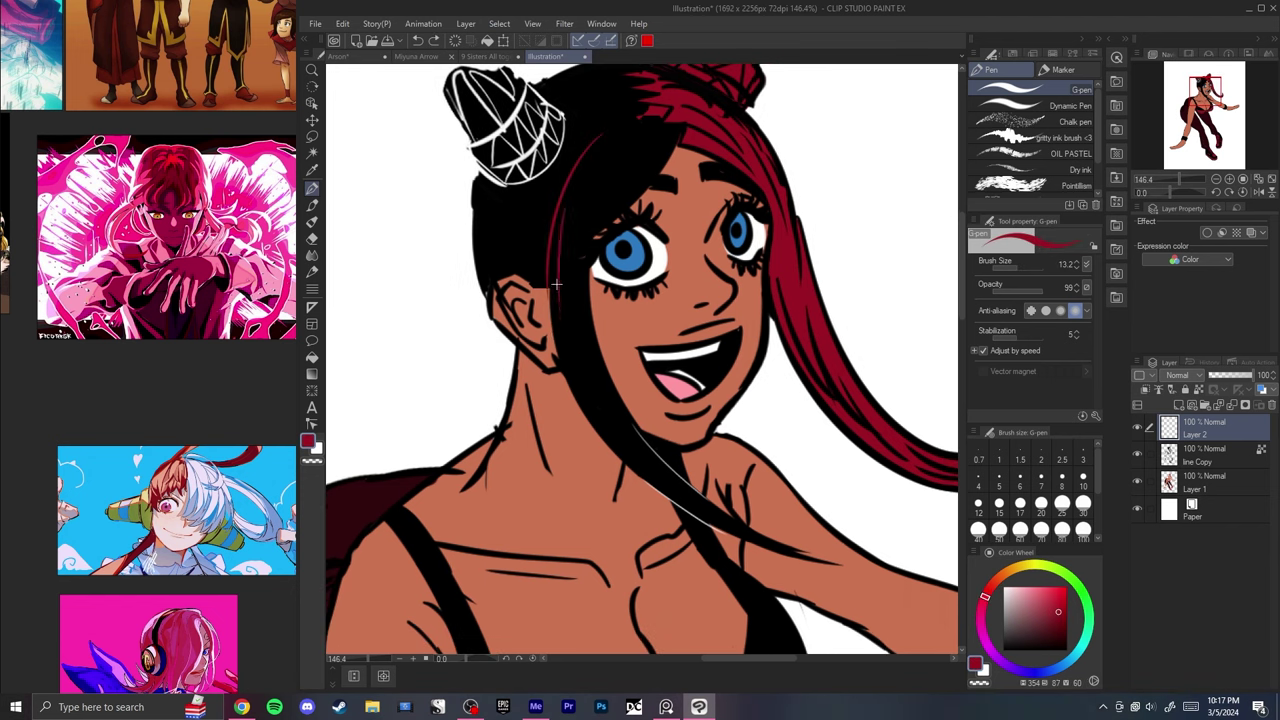
- Draw dark red (354, 87, 60) strand lines along the black face-framing lock and crown on Layer 2, undoing misplaced strokes
key(ctrl+z)
drag(559, 229, 590, 373)
drag(577, 322, 612, 413)
drag(608, 157, 568, 253)
key(ctrl+z)
drag(639, 120, 585, 190)
key(ctrl+z)
mouse_move(642, 110)
mouse_down()
mouse_move(570, 192)
mouse_move(538, 260)
mouse_up()
key(ctrl+z)
- Add dark red strand lines above the ear and around the black bun's base, undoing the stray strokes
drag(512, 205, 540, 258)
mouse_move(495, 198)
mouse_down()
mouse_move(503, 263)
mouse_move(486, 262)
mouse_up()
key(ctrl+z)
key(ctrl+z)
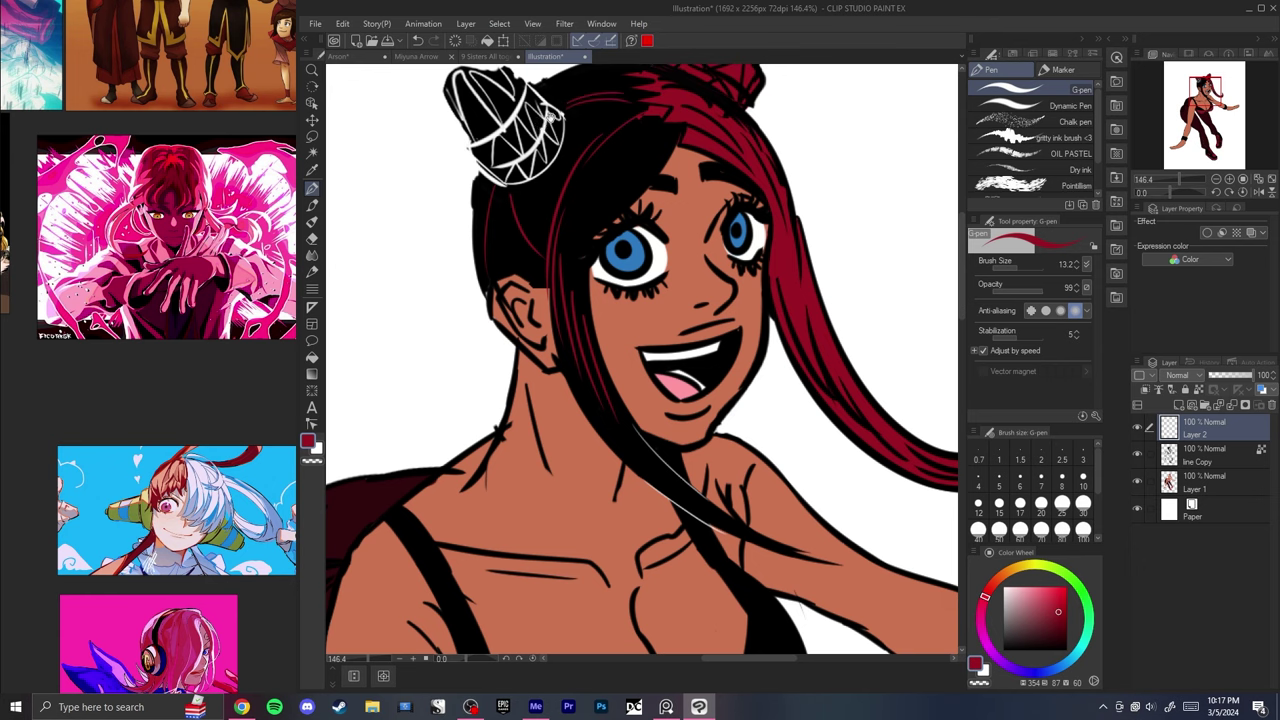
drag(550, 117, 514, 181)
drag(529, 156, 584, 138)
key(ctrl+z)
key(ctrl+z)
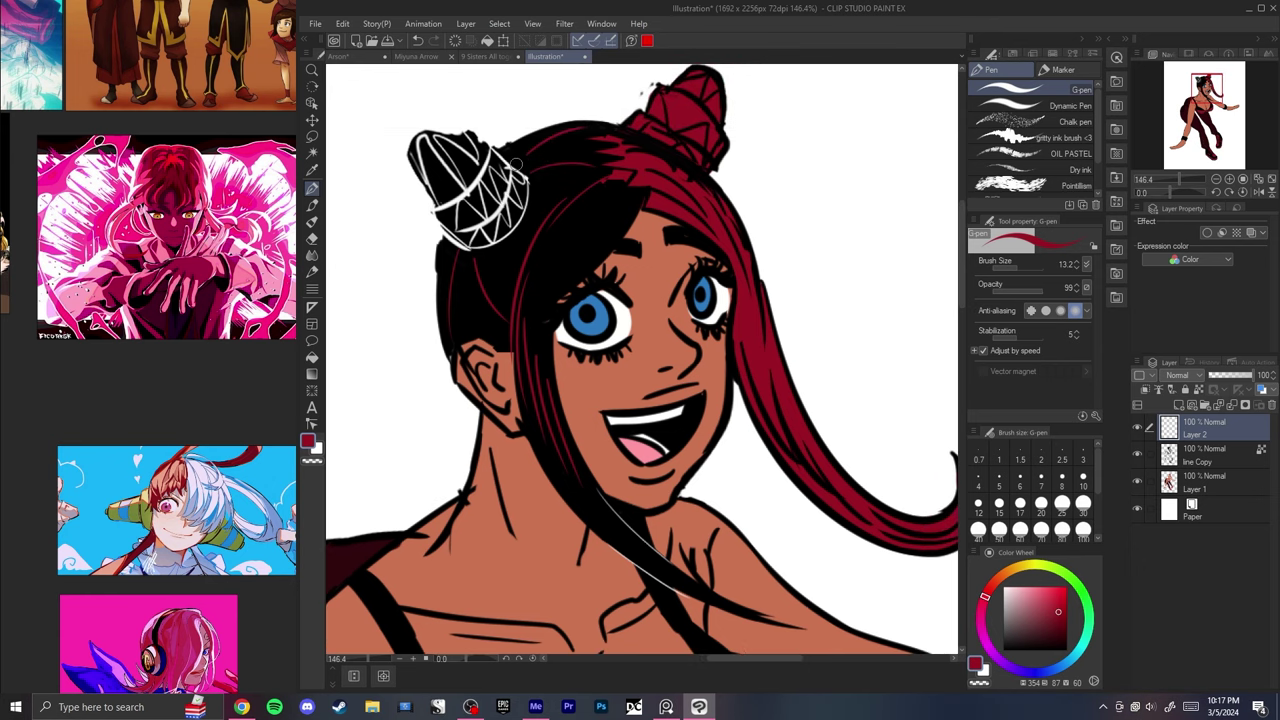
- Switch to Chrome and search Google Images for "jujutsu kaisen nah id win"
click(242, 707)
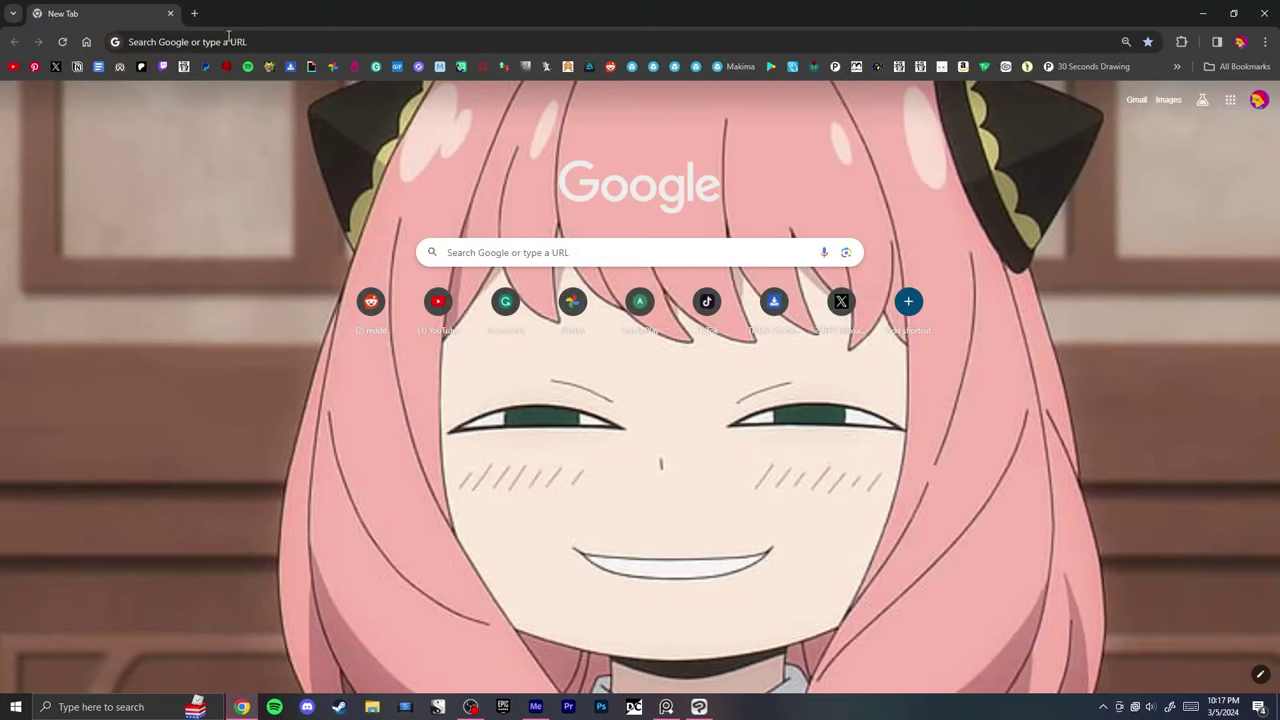
click(207, 38)
text(jujutsu kaisen)
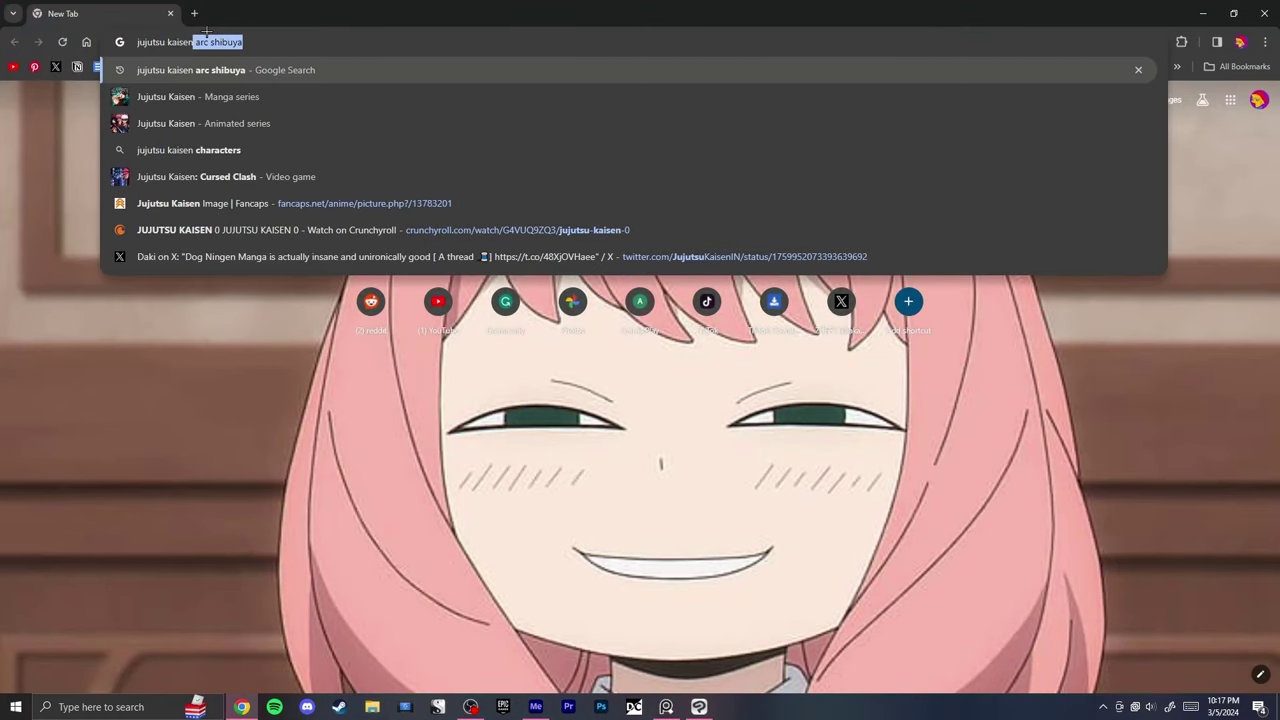
key(BackSpace)
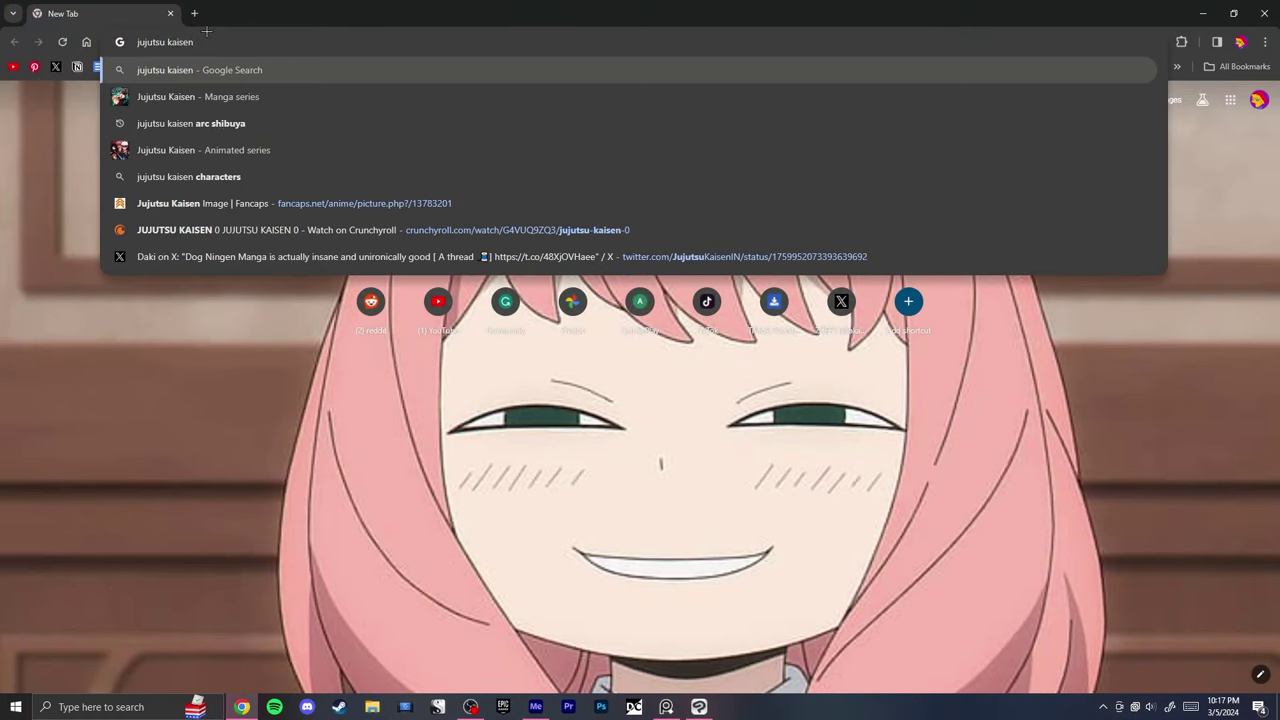
text(nah)
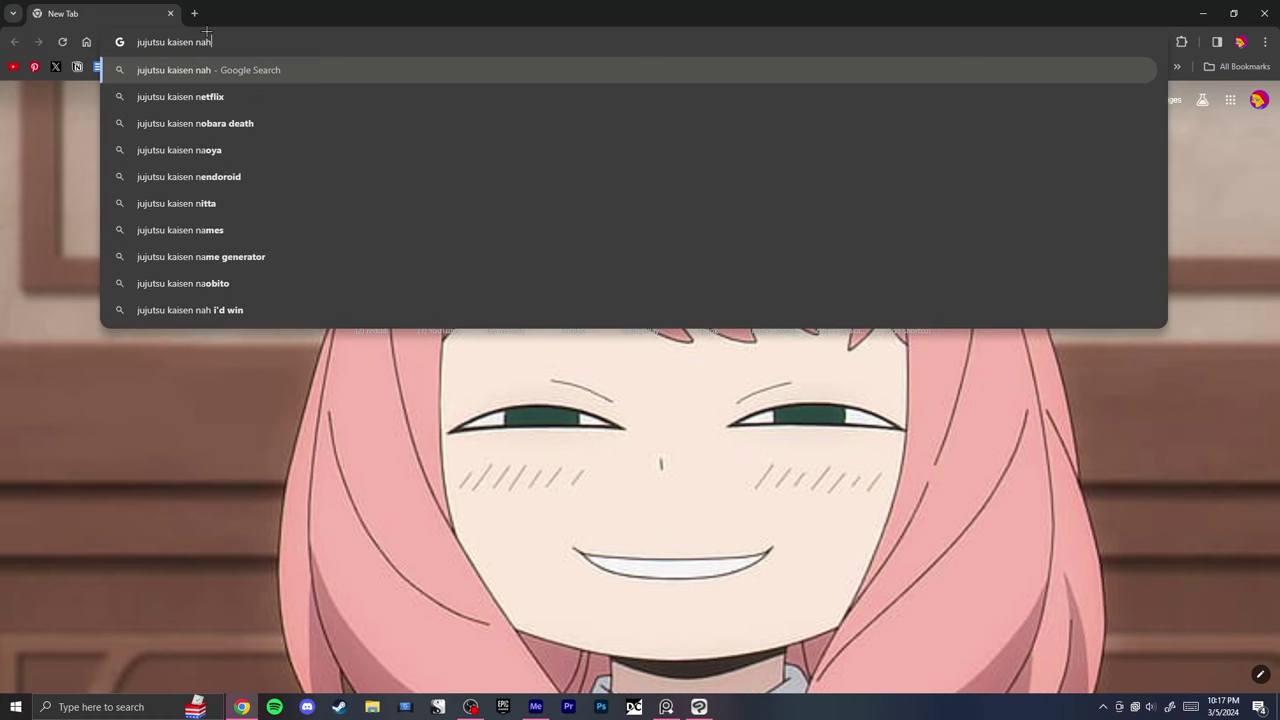
text( id winb)
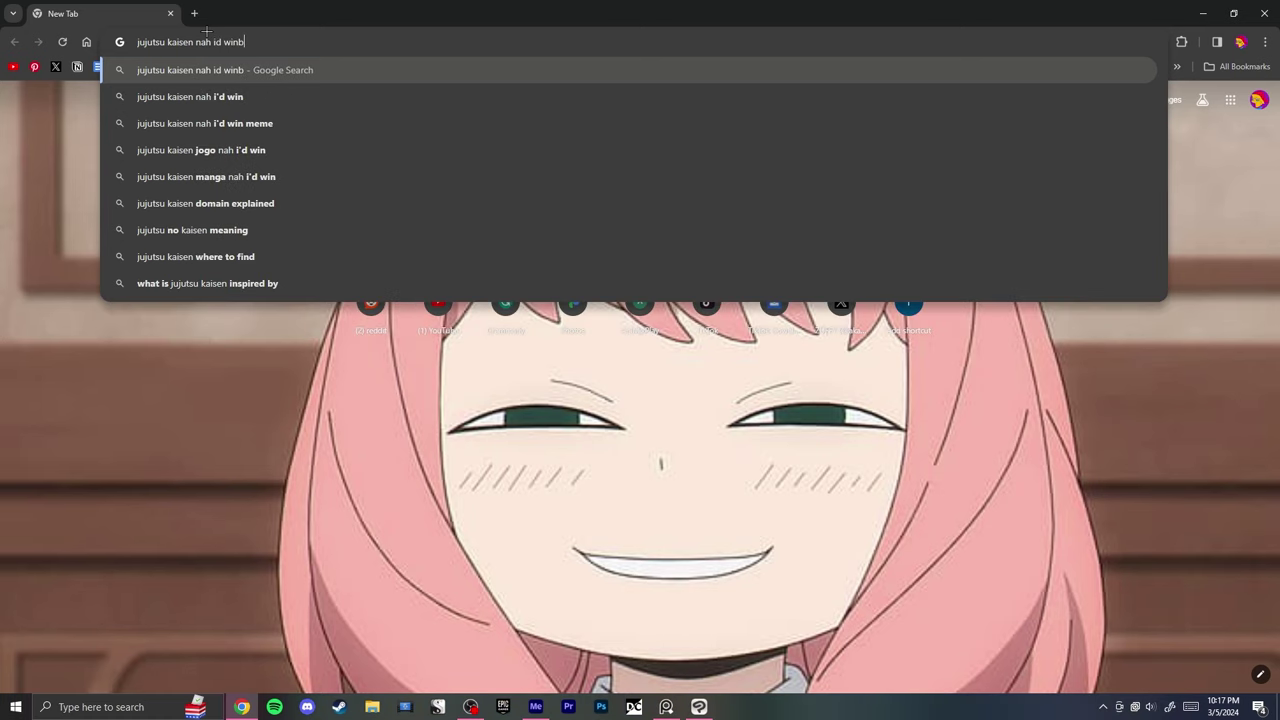
key(Return)
click(181, 163)
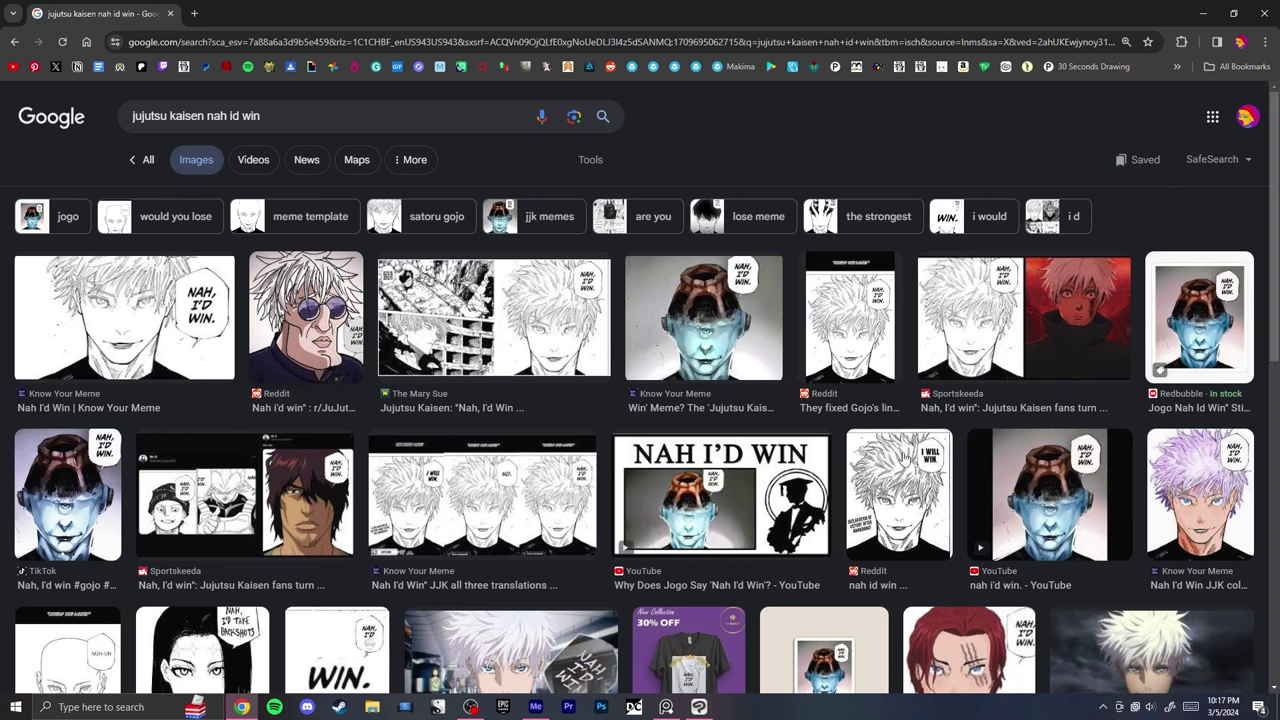
- Search Google Images for "mei mei" and open the letsotaku.com image preview
click(301, 120)
key(ctrl+a)
text(hinemo)
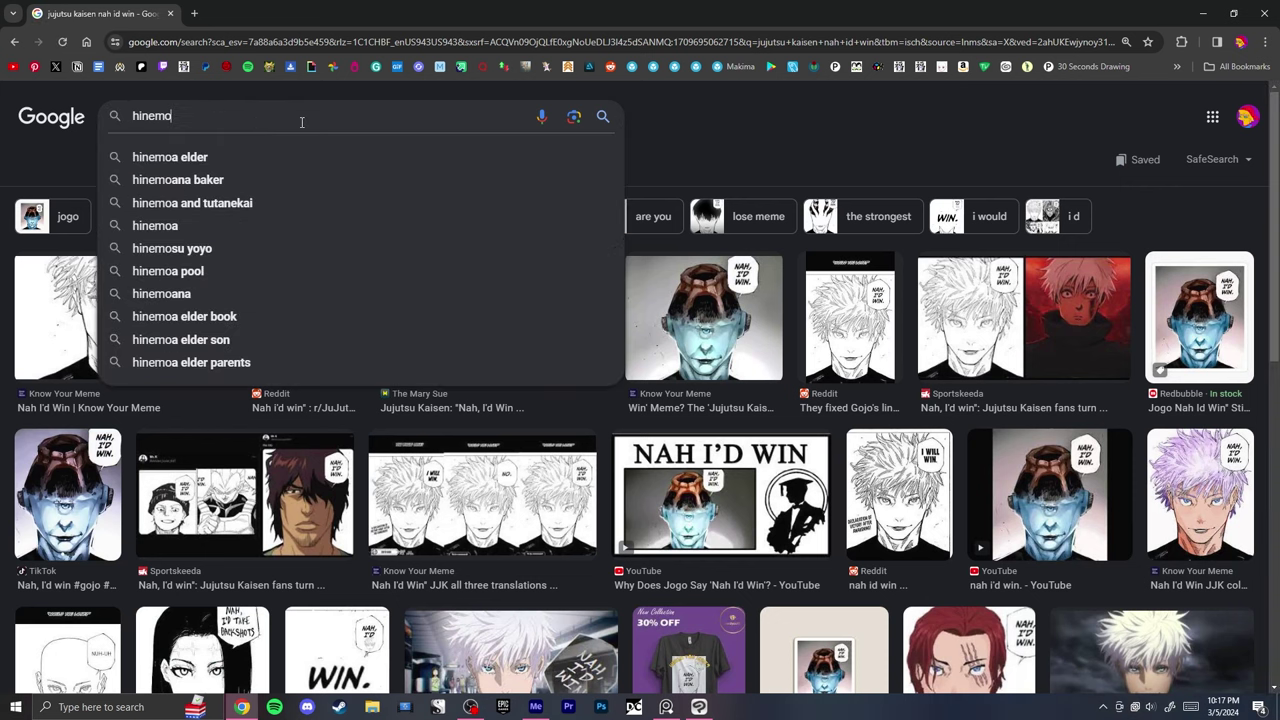
key(BackSpace)
key(BackSpace)
key(BackSpace)
key(BackSpace)
key(BackSpace)
key(BackSpace)
text(mei mei)
key(Return)
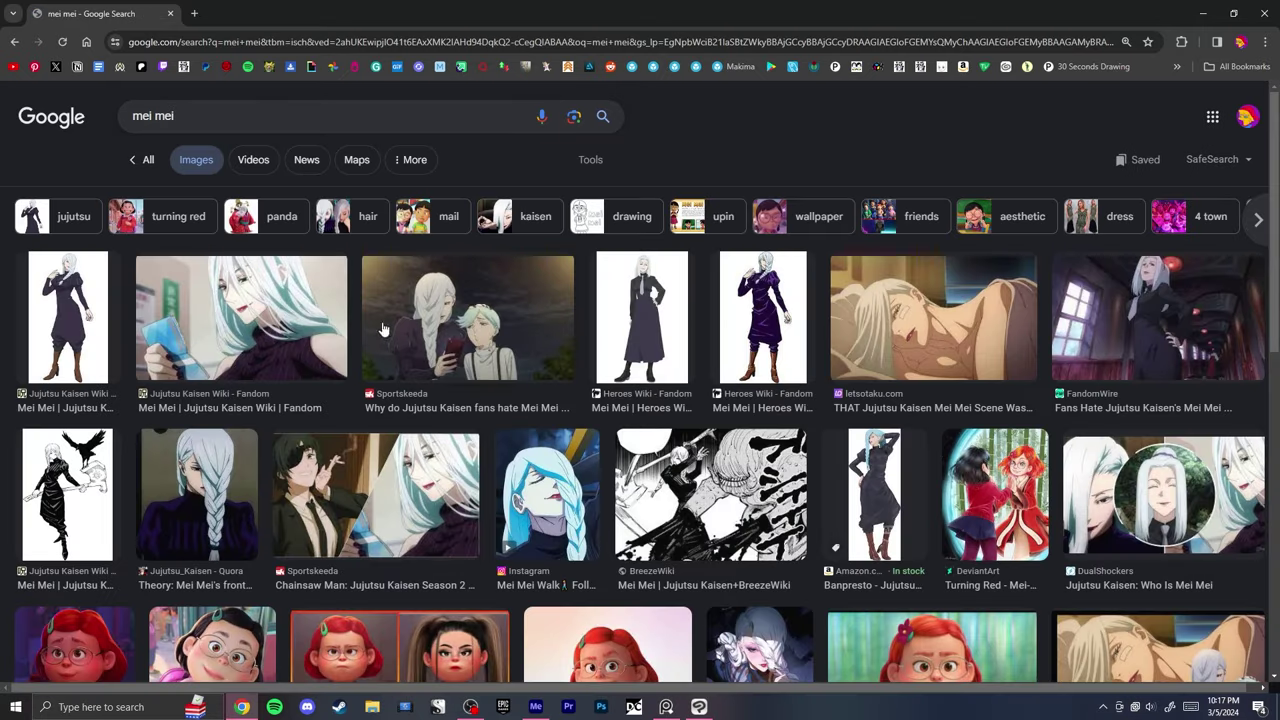
click(867, 371)
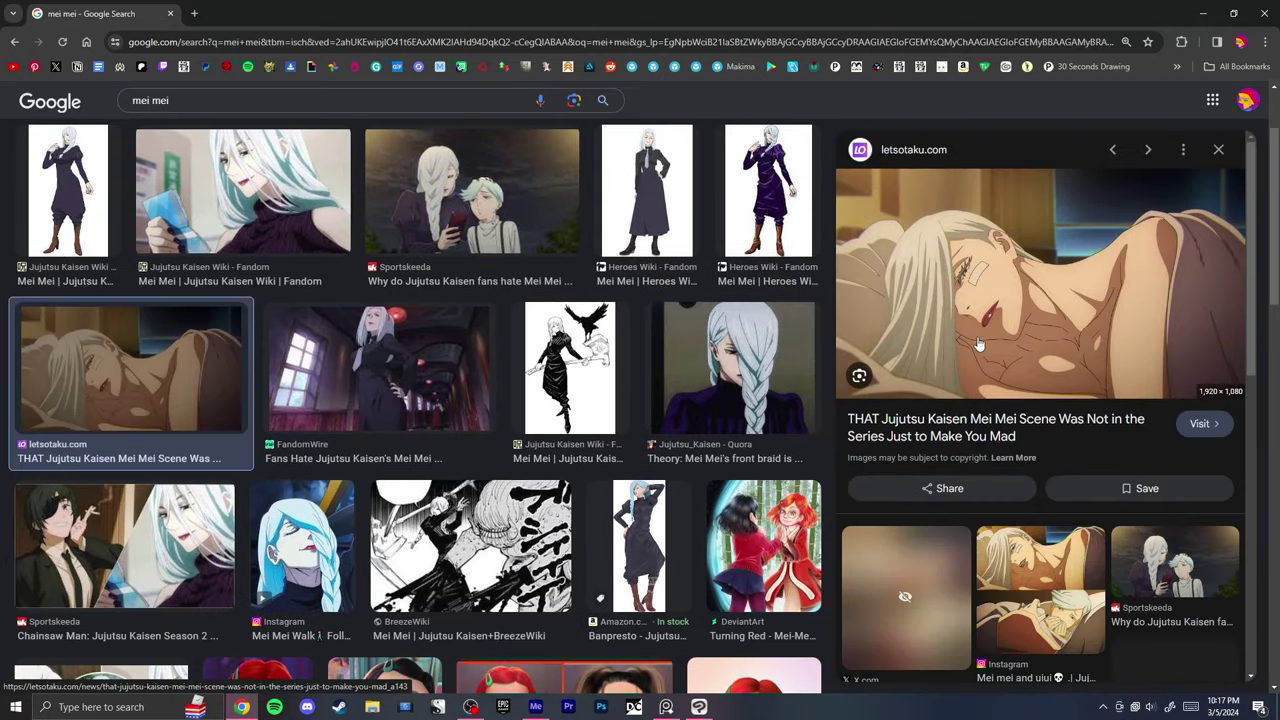
- Search Google Images for "himeno" and open the We Got This Covered image preview
click(212, 101)
key(ctrl+a)
text(hinemo)
key(Return)
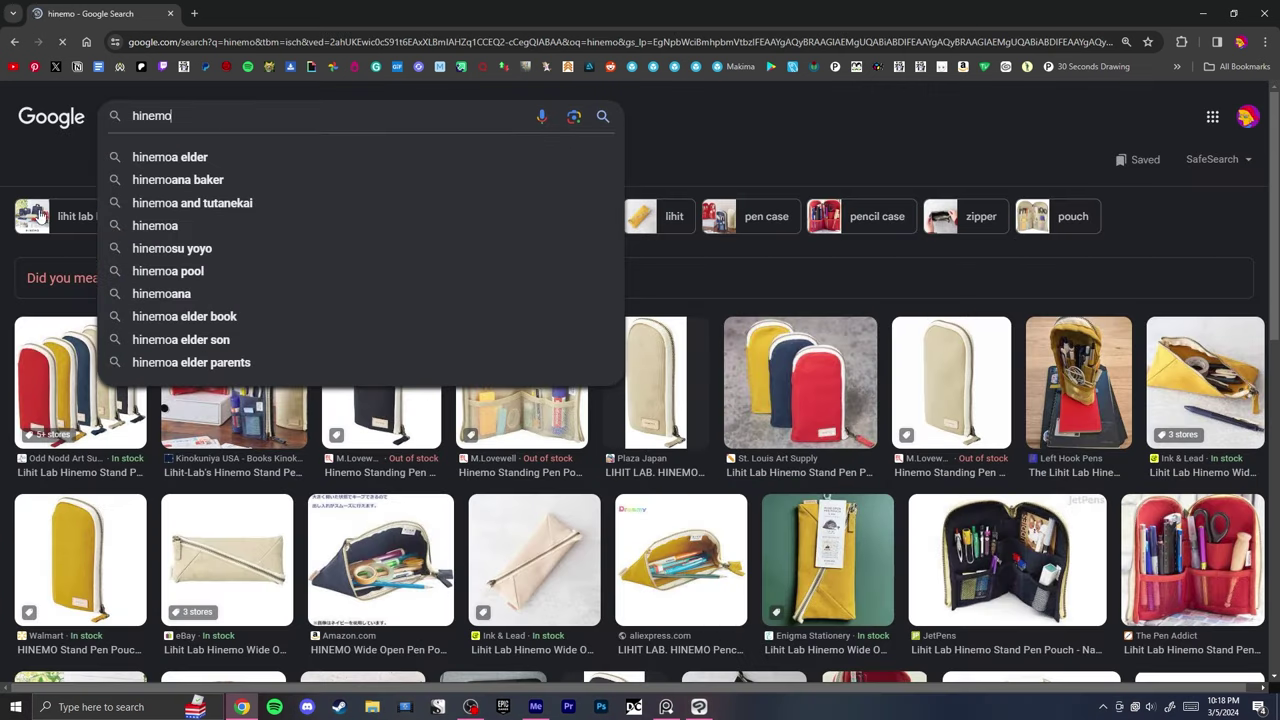
click(72, 117)
click(14, 42)
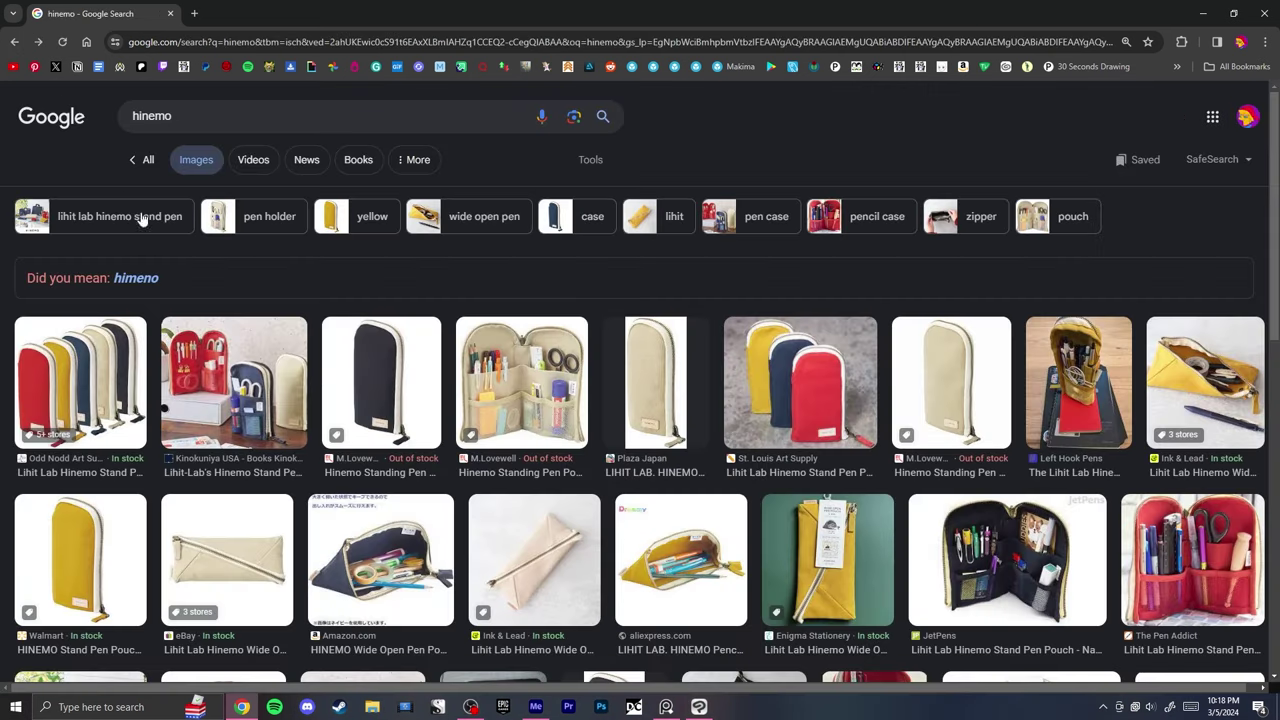
click(145, 278)
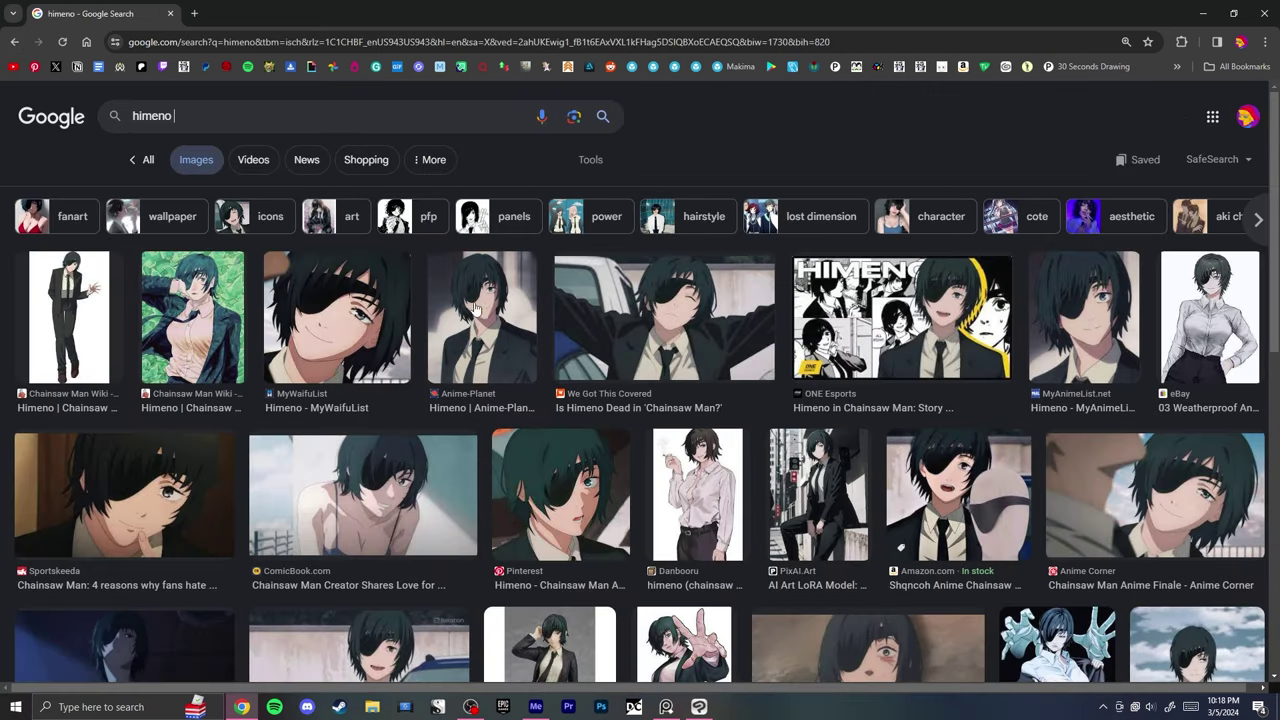
click(658, 290)
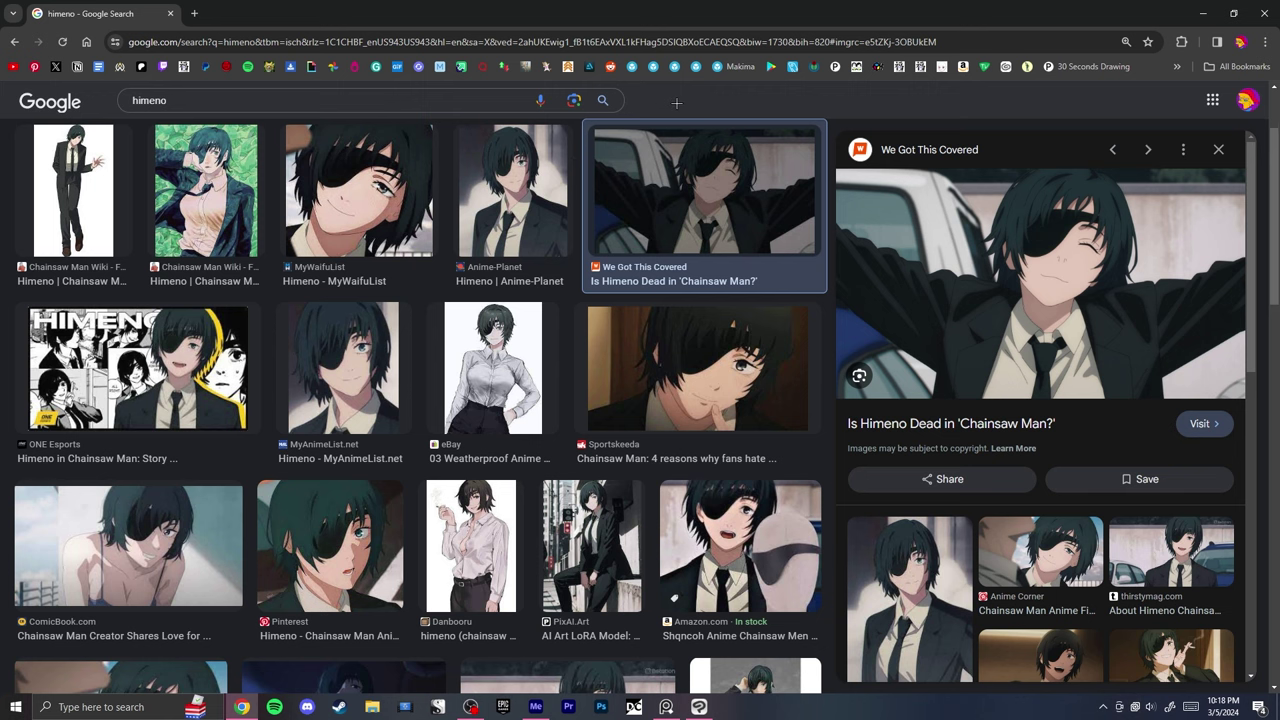
- Return to Clip Studio Paint and erase the stray specks beside the red bun on the line Copy layer
click(1203, 13)
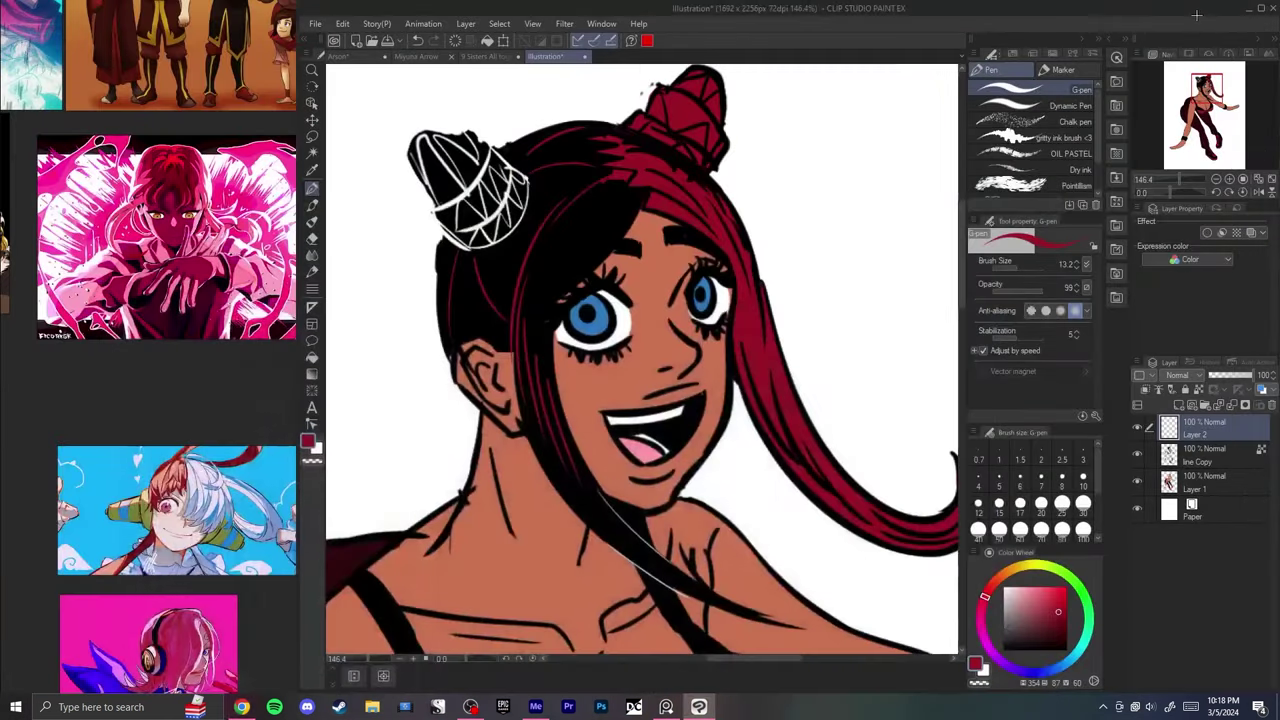
scroll(757, 206, down, 5)
scroll(775, 191, up, 2)
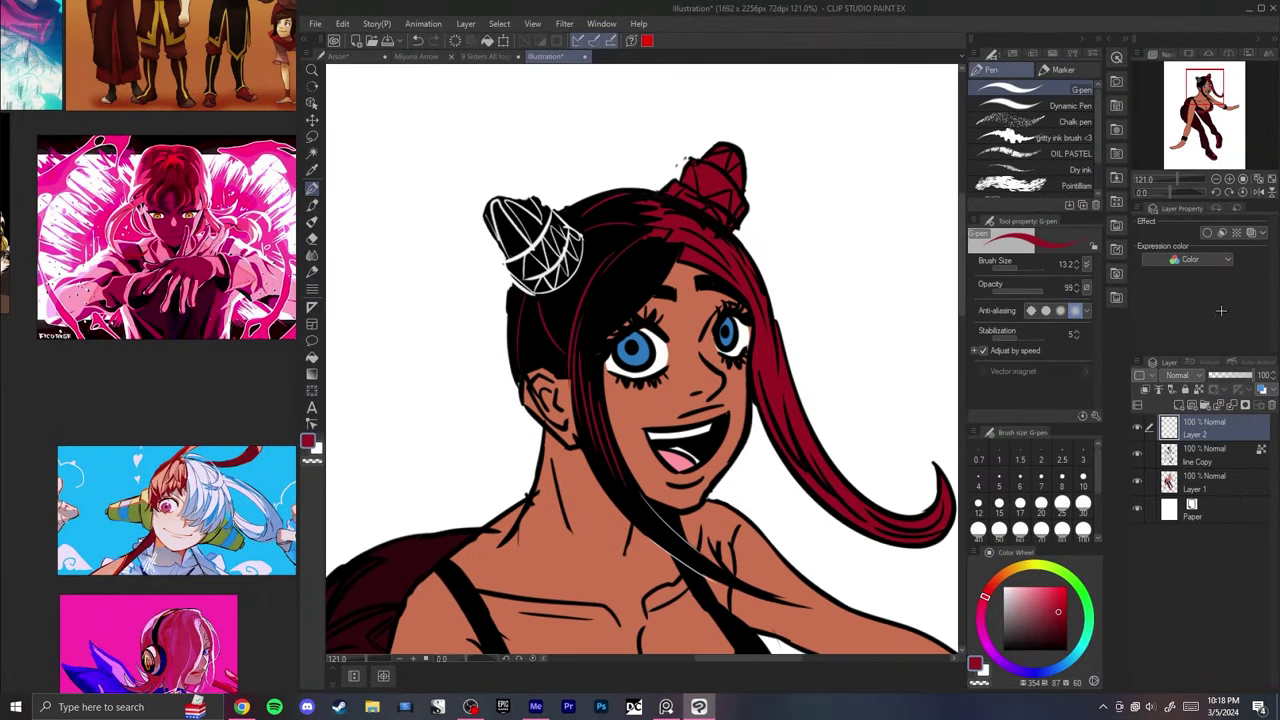
scroll(614, 143, up, 3)
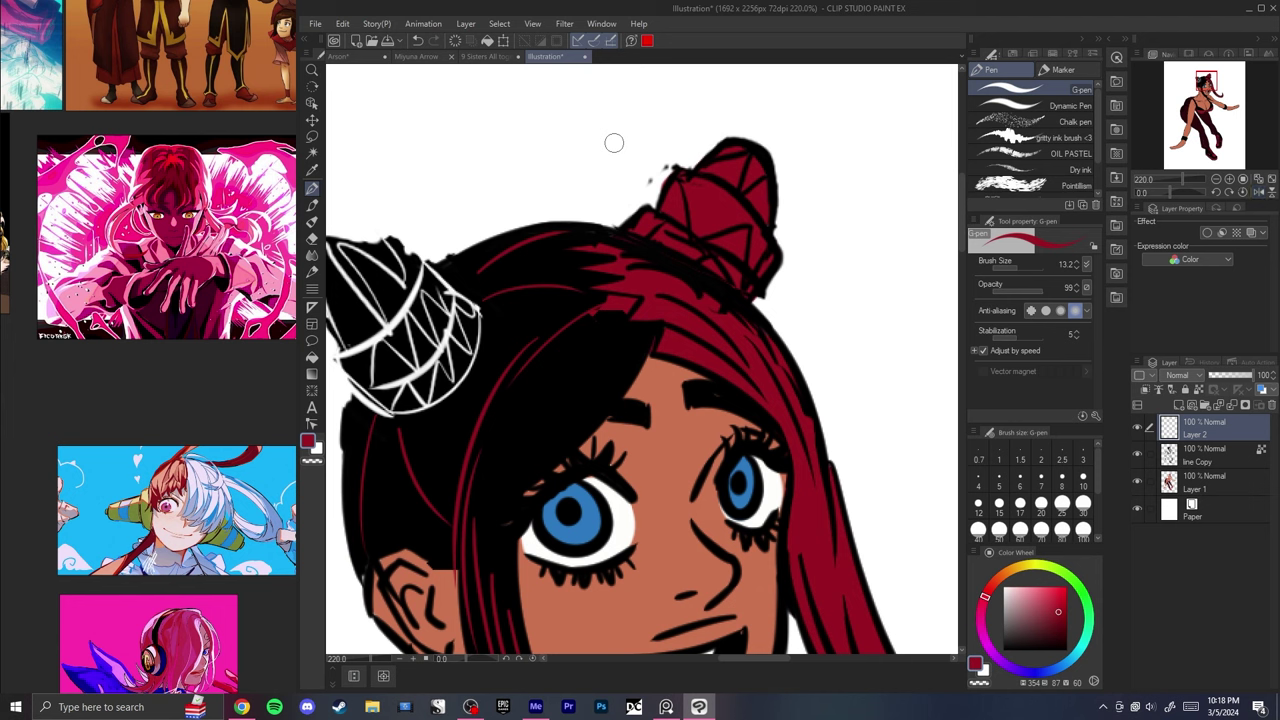
ctrl+shift+click(657, 213)
key(e)
key(])
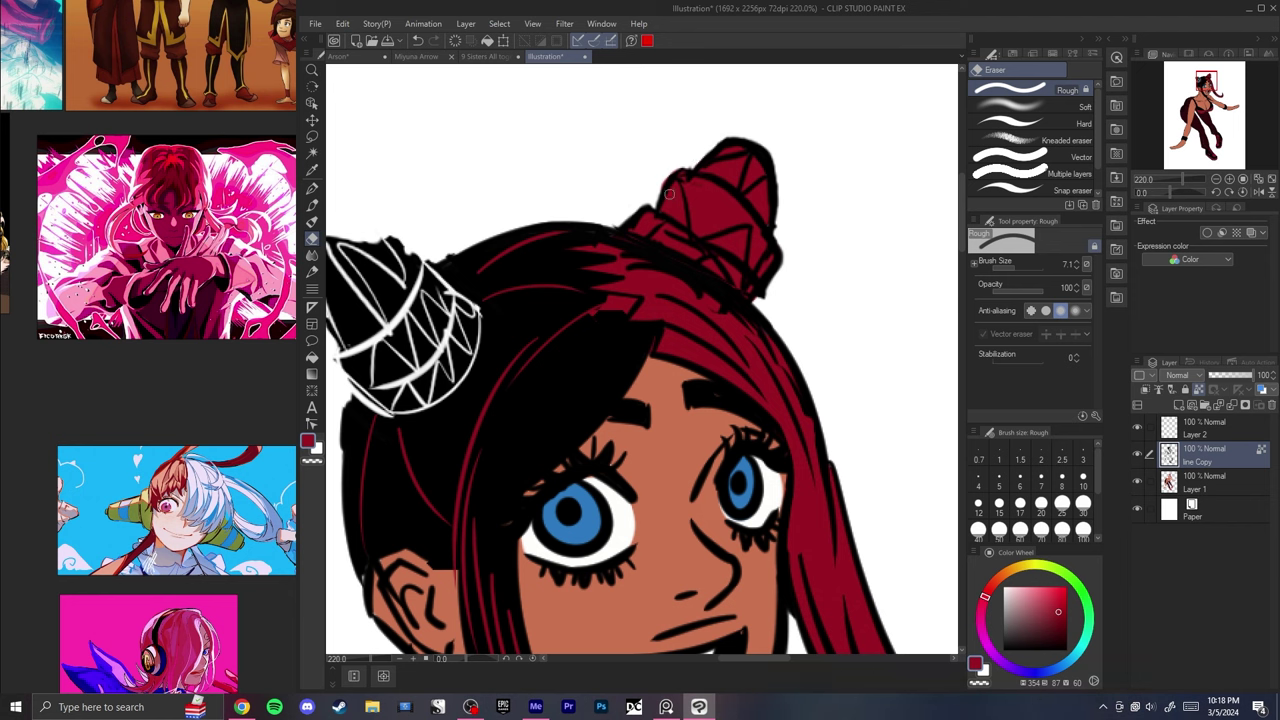
- Clean the red bun's outer edge on Layer 1 with the Rough eraser at size 16.9
click(1205, 482)
click(1006, 268)
key(ctrl+z)
mouse_move(669, 166)
mouse_down()
mouse_move(656, 187)
mouse_move(665, 175)
mouse_up()
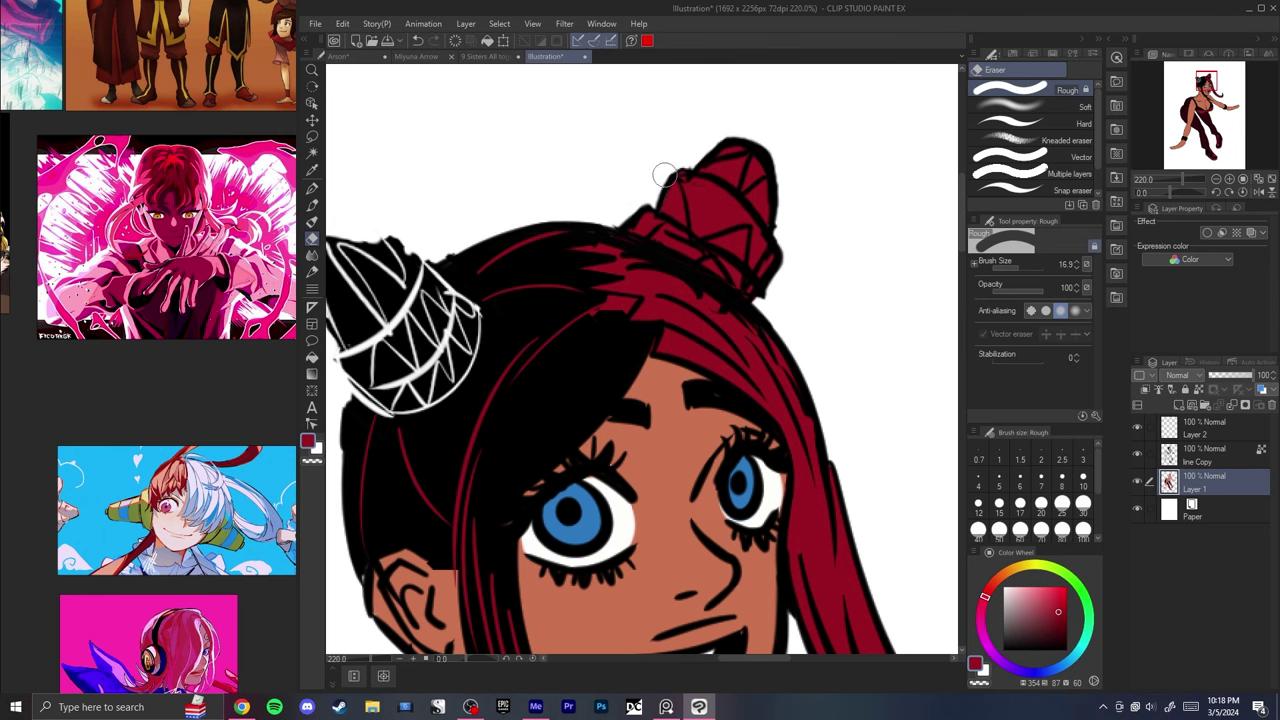
- Draw dark red strand lines with the G-pen toward the tip of the black face-framing lock on Layer 2, undoing misplaced strokes
key(p)
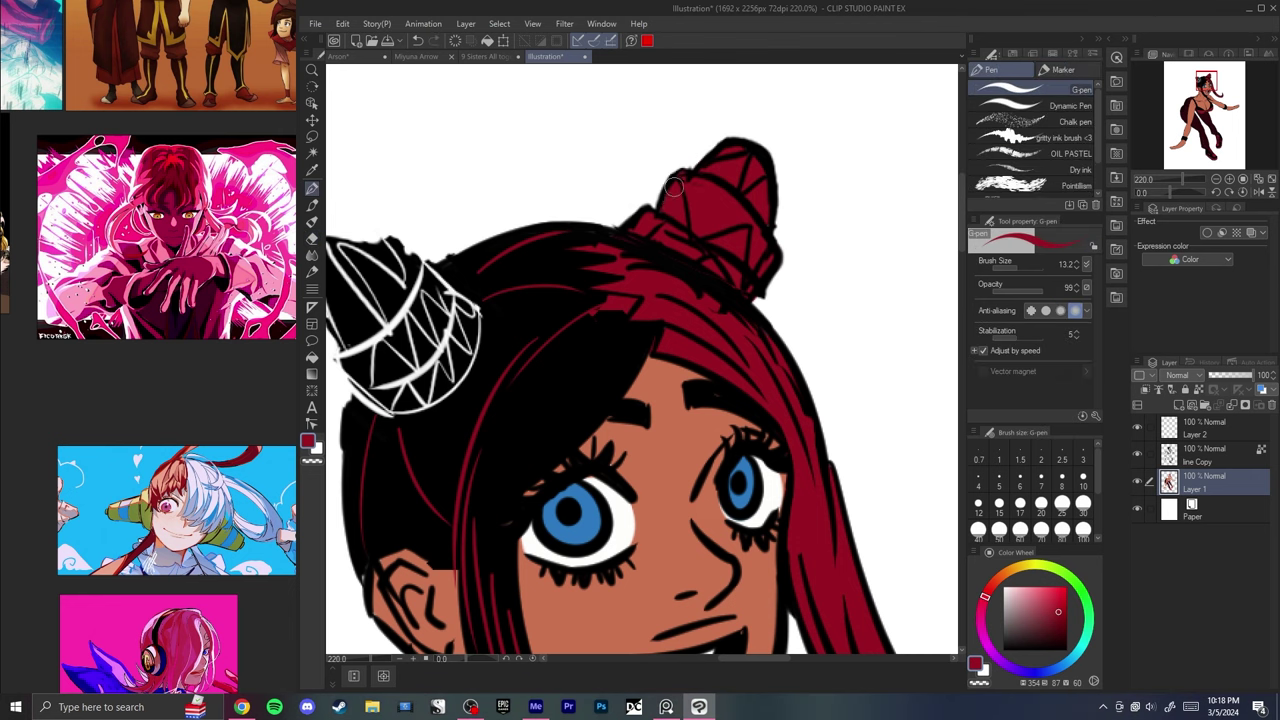
scroll(674, 186, down, 7)
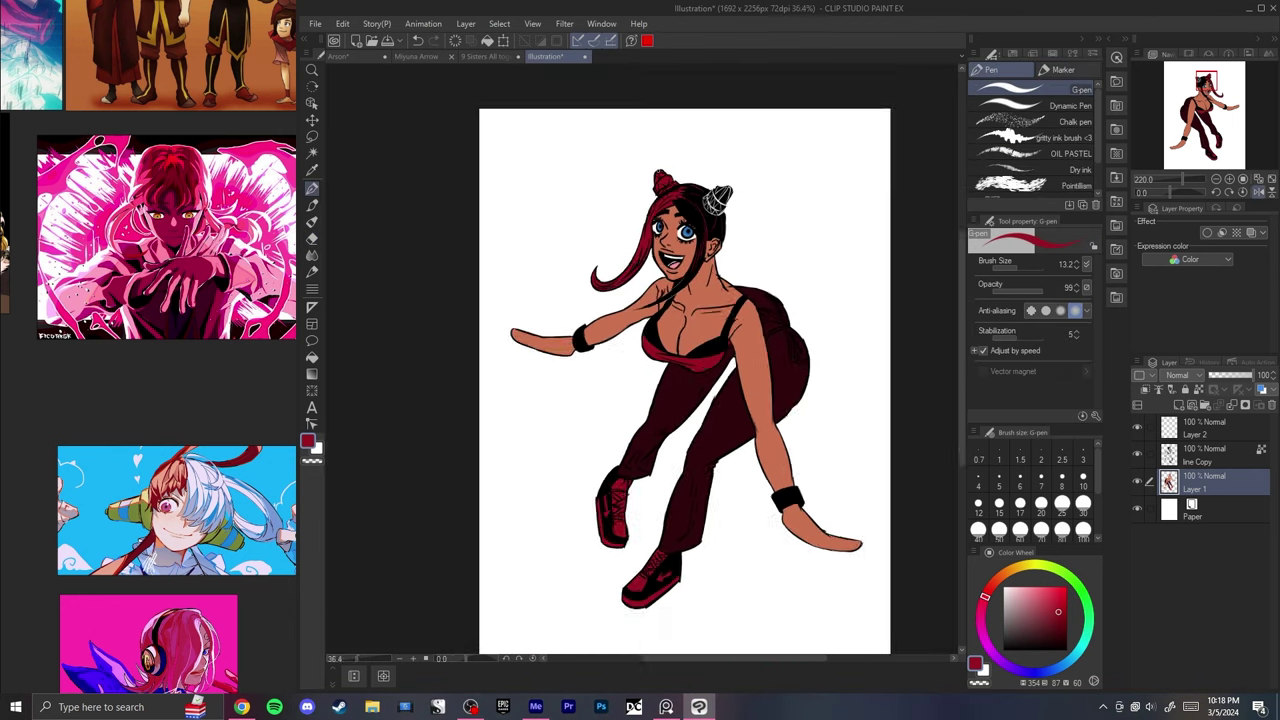
scroll(661, 172, down, 1)
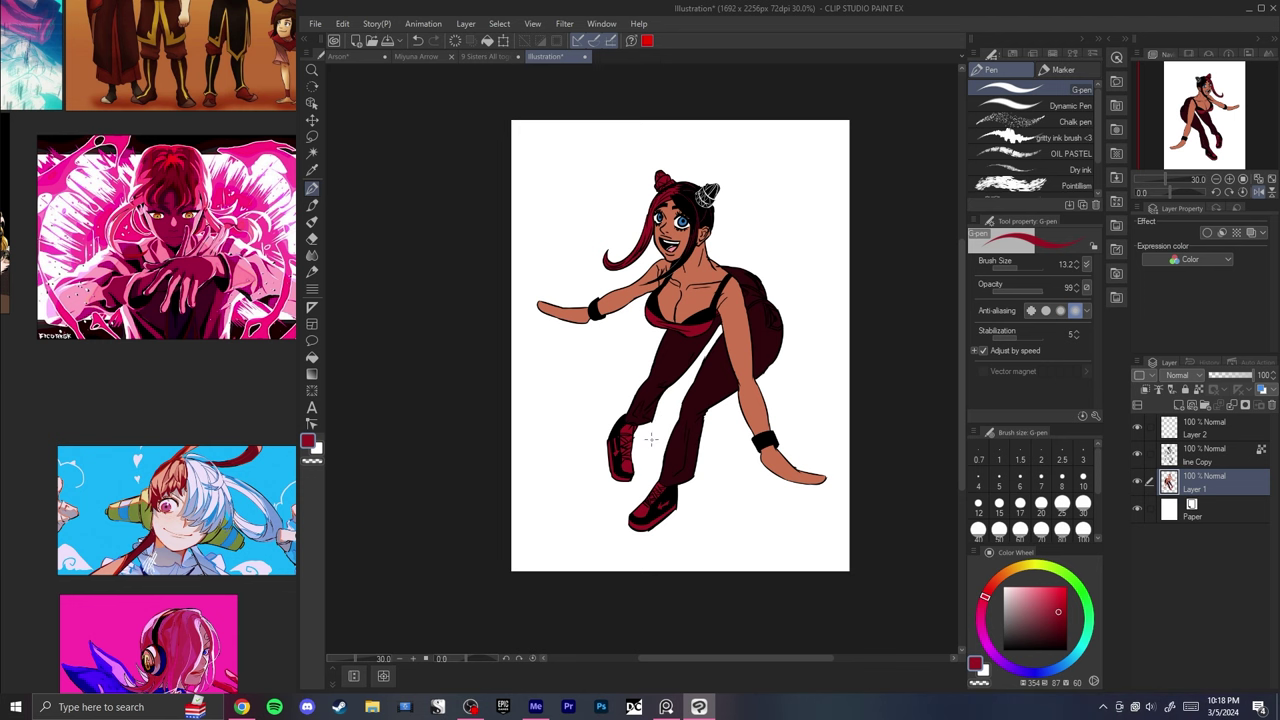
scroll(650, 215, up, 5)
scroll(532, 253, up, 1)
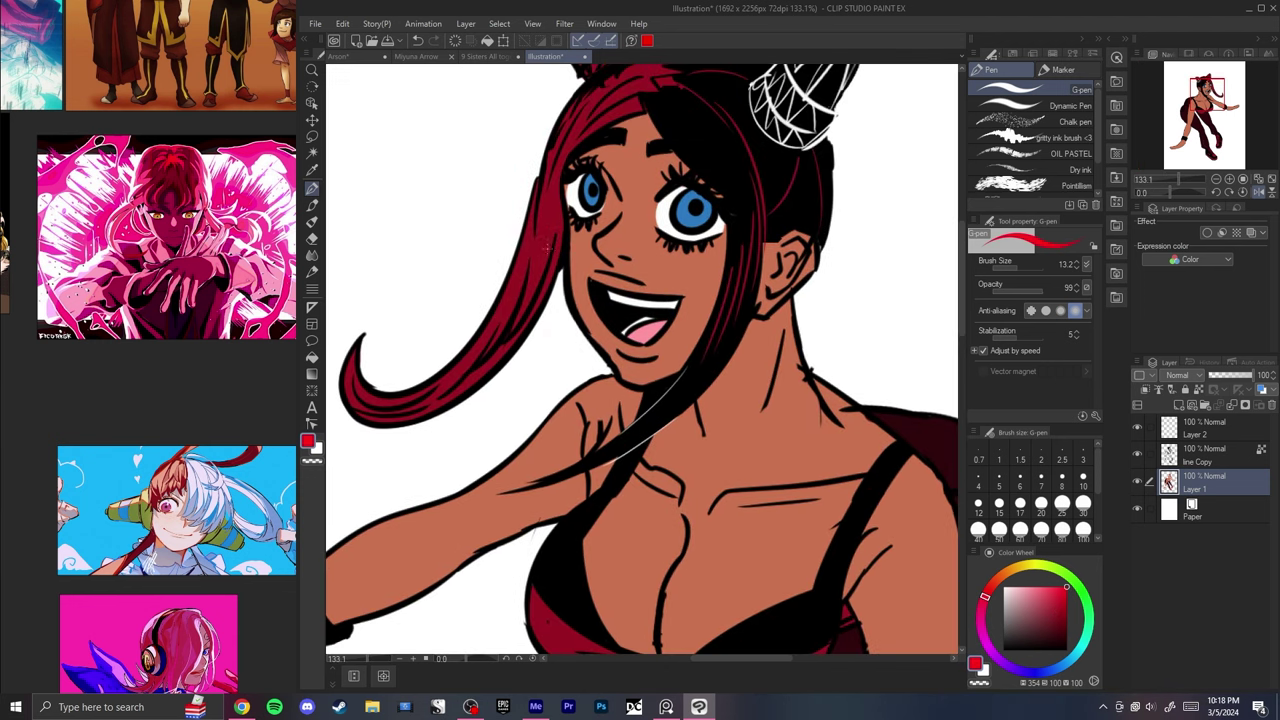
key(h)
key(h)
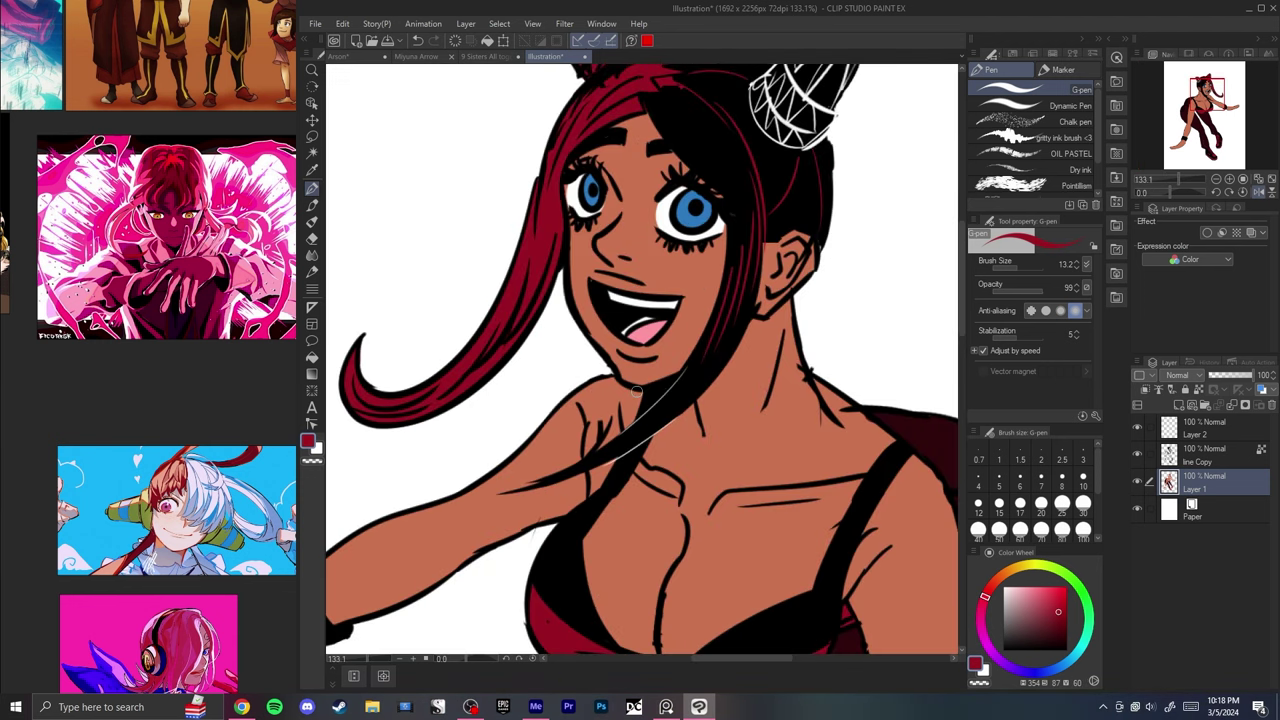
key(ctrl+z)
drag(707, 336, 620, 443)
key(ctrl+z)
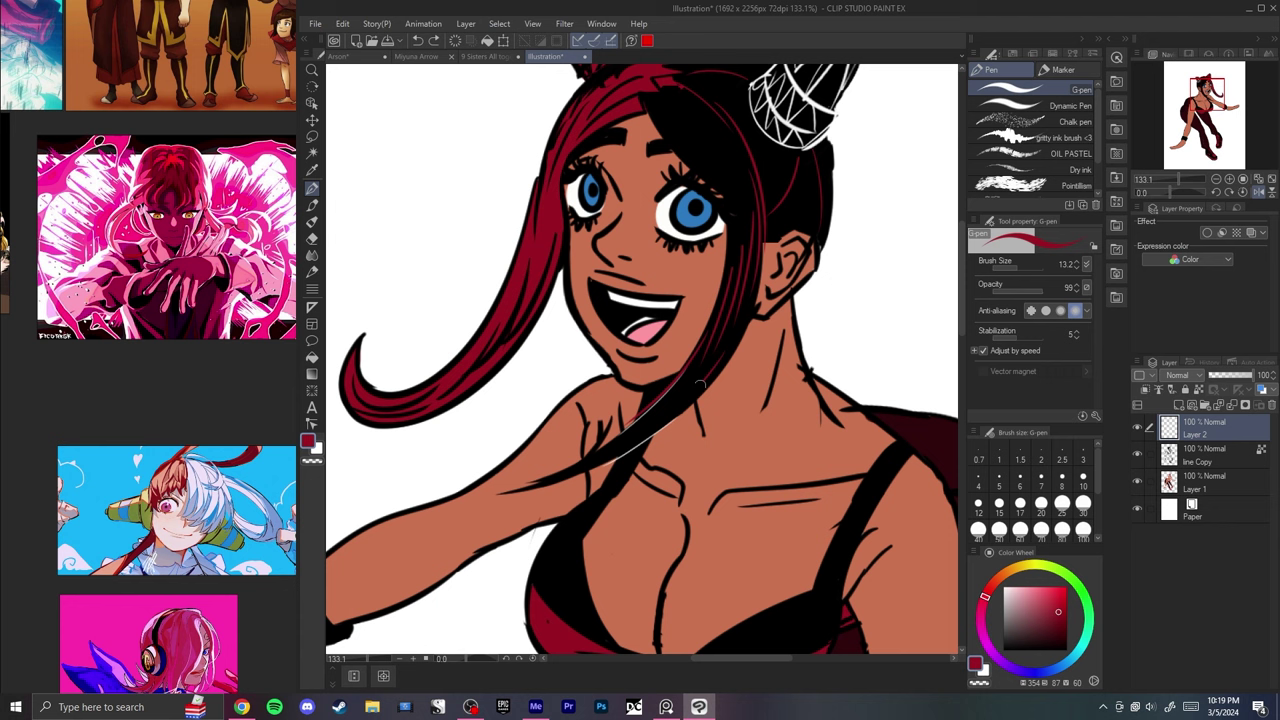
- Draw dark red strand lines with the G-pen on the black hair below the white-lined bun on Layer 2, undoing a misplaced stroke
key(h)
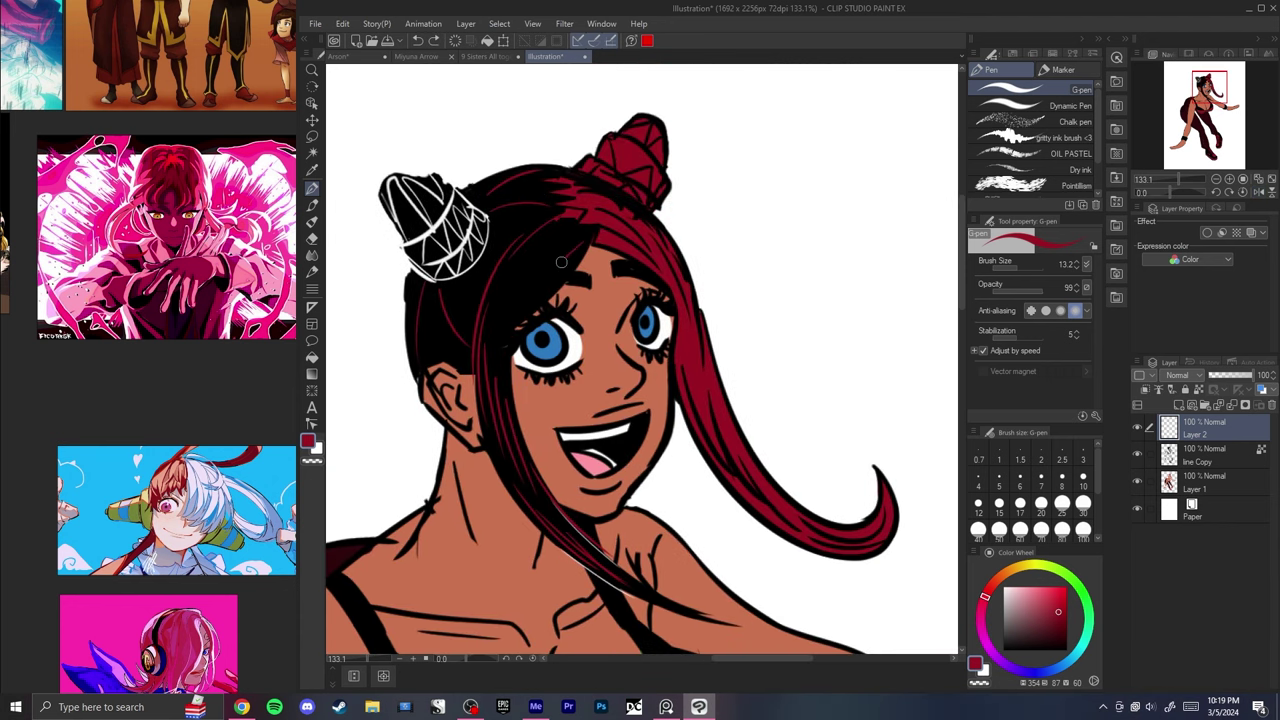
key(ctrl+z)
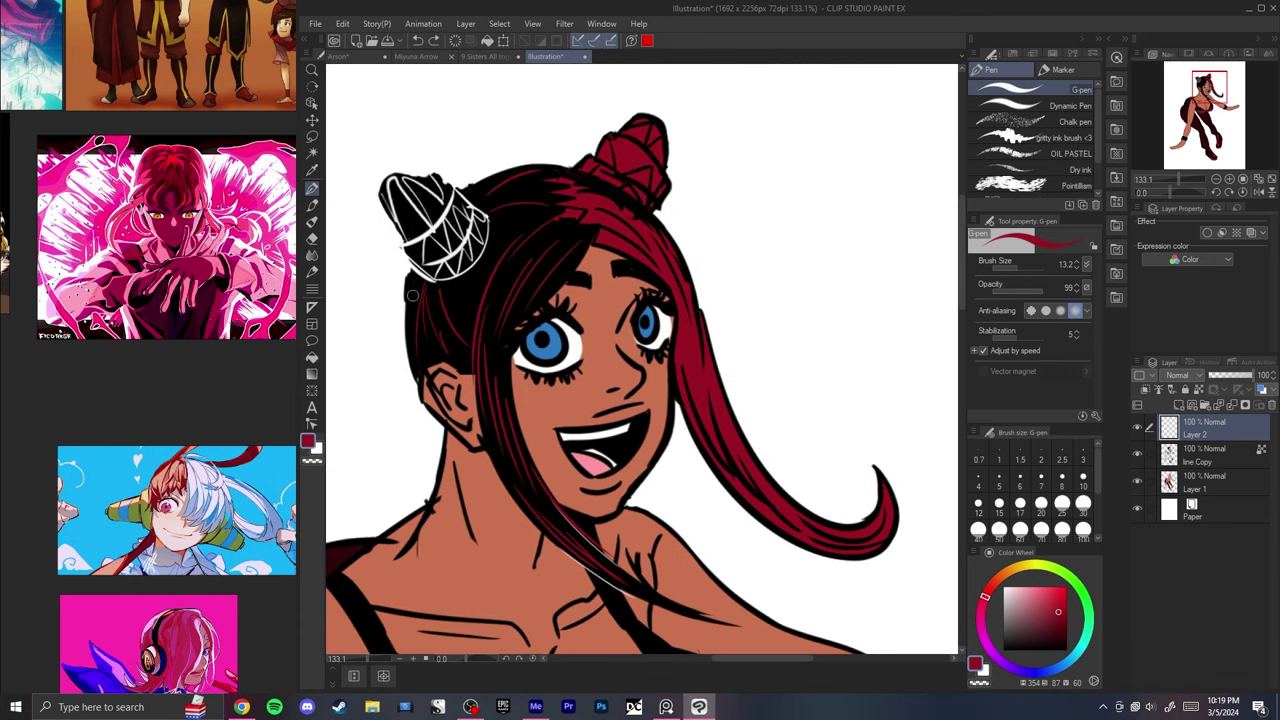
drag(413, 278, 416, 333)
key(h)
scroll(415, 334, up, 1)
key(ctrl+0)
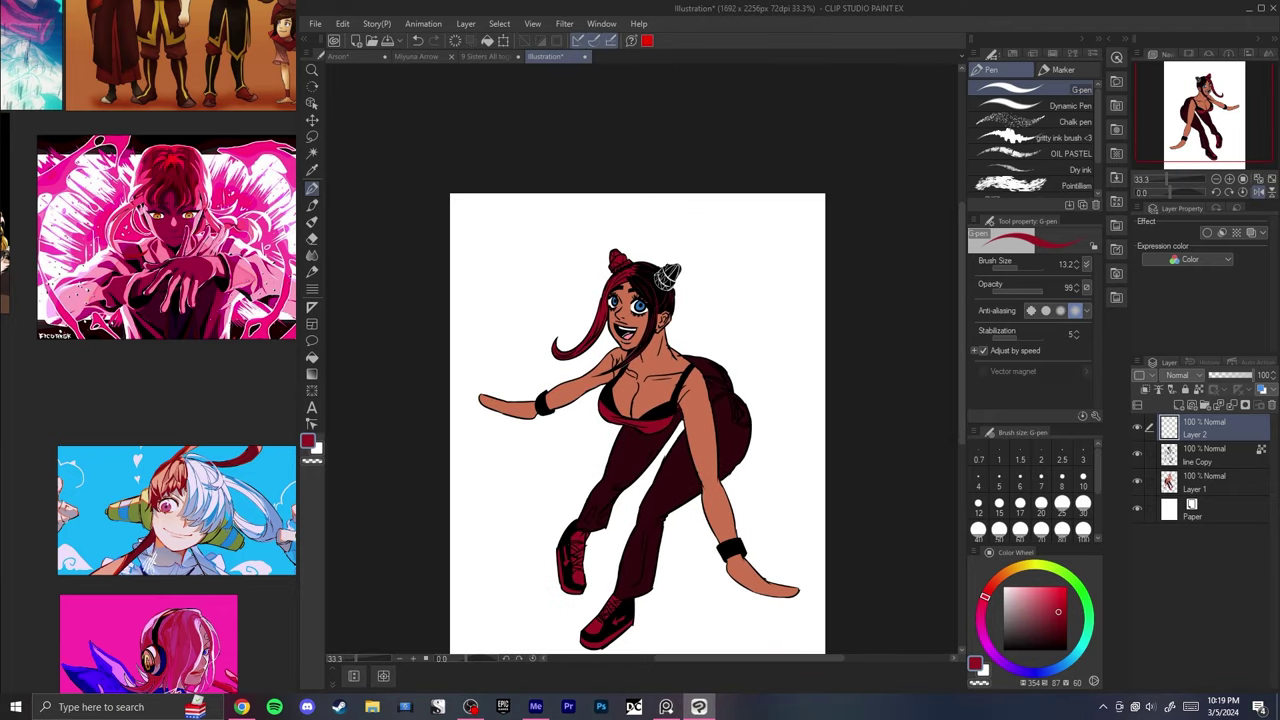
scroll(588, 390, up, 2)
scroll(604, 401, down, 4)
scroll(601, 401, down, 1)
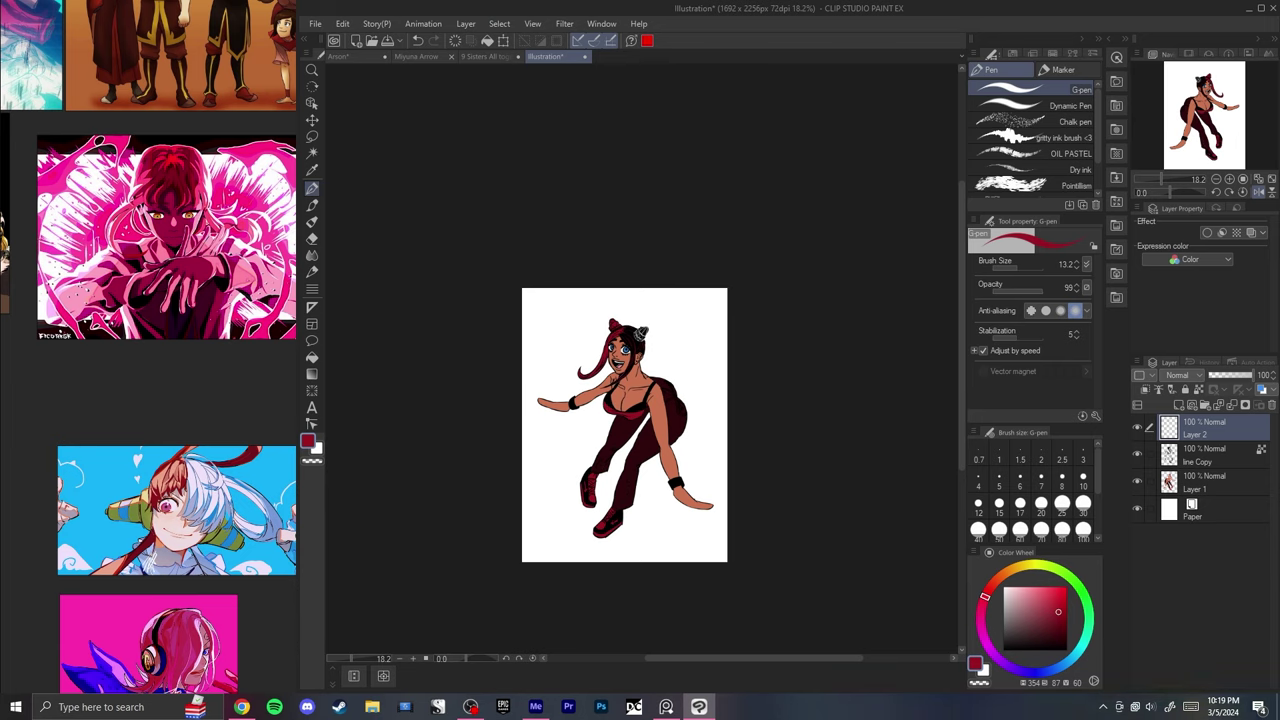
scroll(637, 465, down, 1)
scroll(650, 474, up, 5)
scroll(652, 472, down, 1)
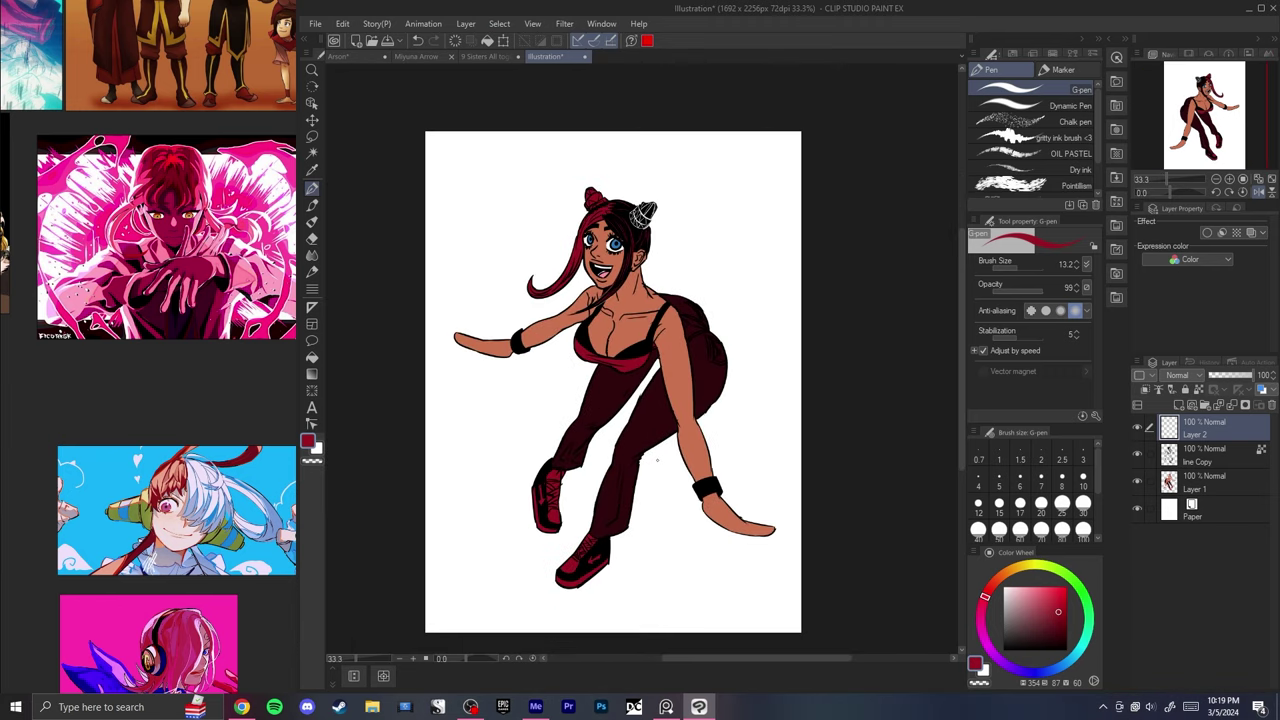
- Lasso the tip of the white-lined bun on the line Copy layer and scale it to 89% width and 93% height, rotated -1.5°
scroll(622, 200, up, 5)
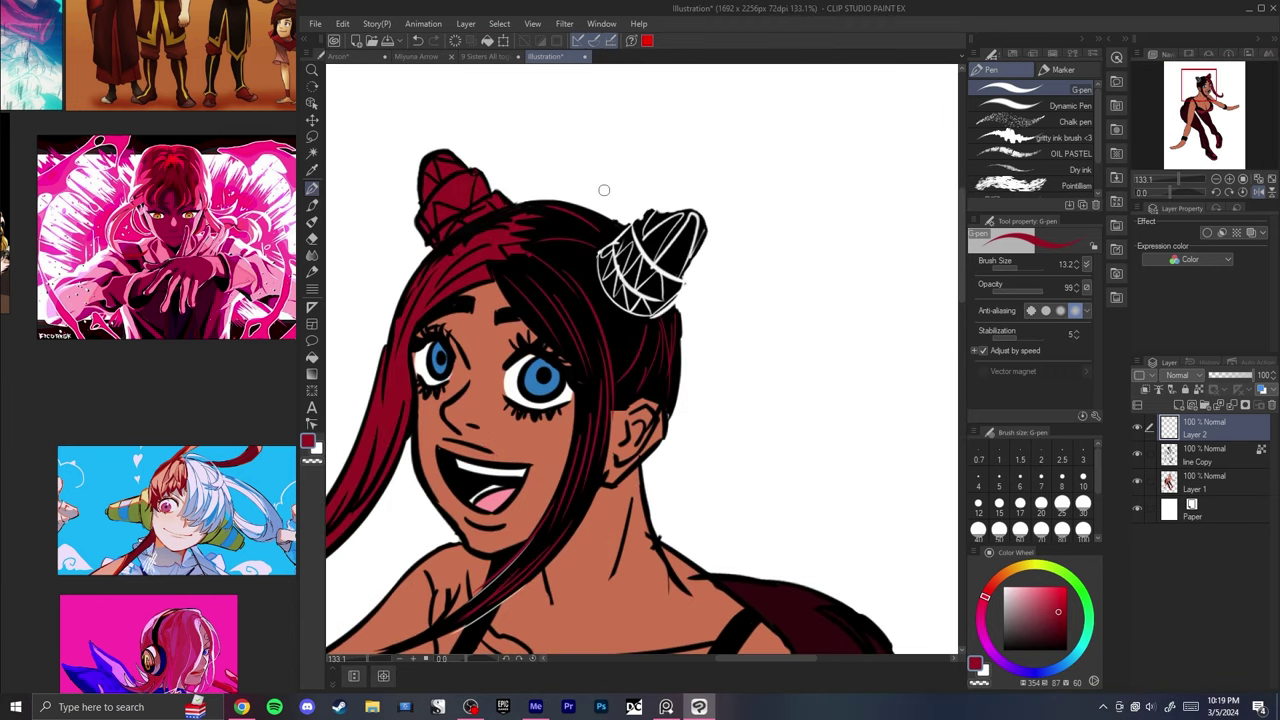
ctrl+shift+click(692, 261)
key(e)
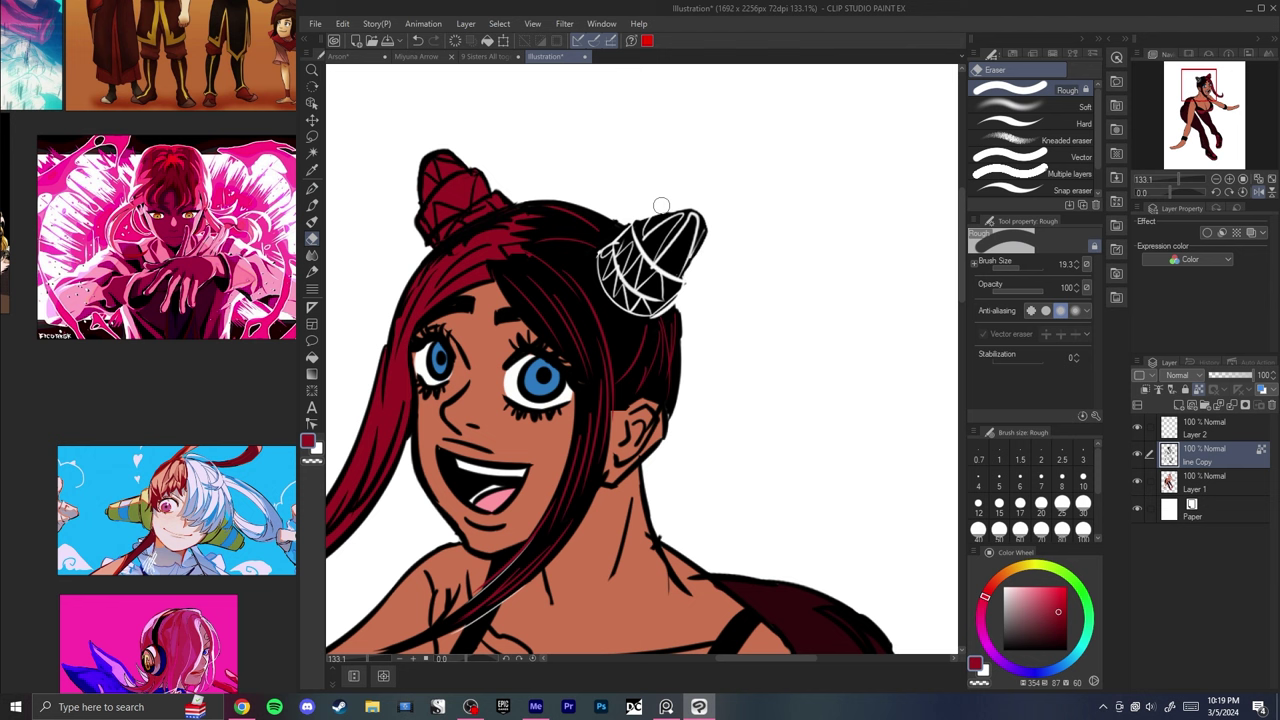
key(m)
drag(680, 178, 645, 255)
key(ctrl+t)
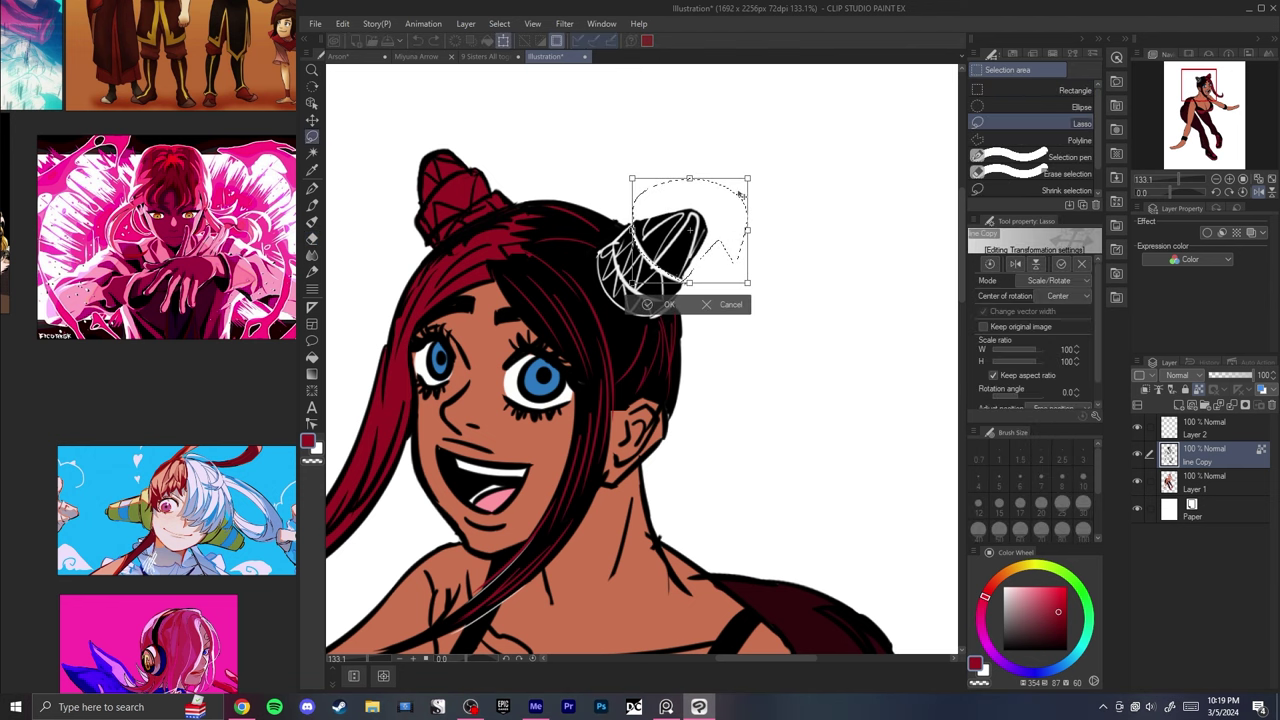
drag(732, 190, 734, 189)
key(ctrl+z)
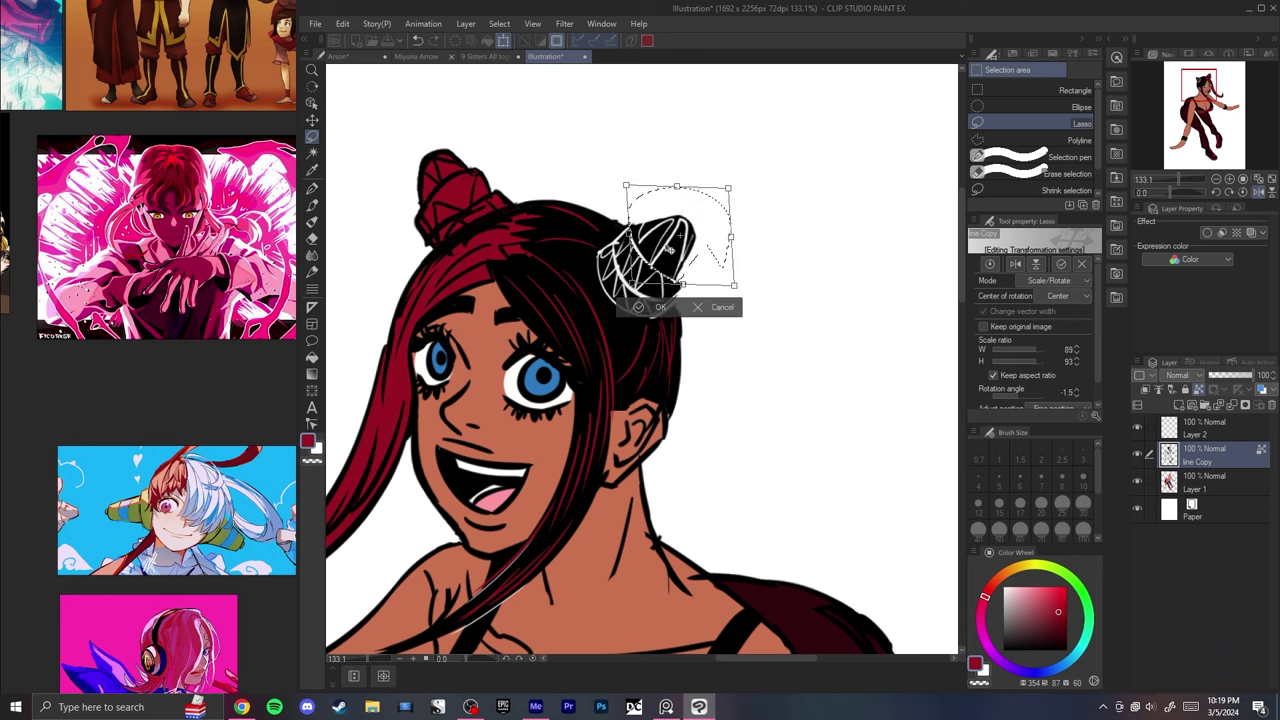
key(Return)
- Check the whole figure mirrored and unmirrored against the pink, red-haired illustration on the reference board
scroll(614, 260, down, 5)
key(ctrl+0)
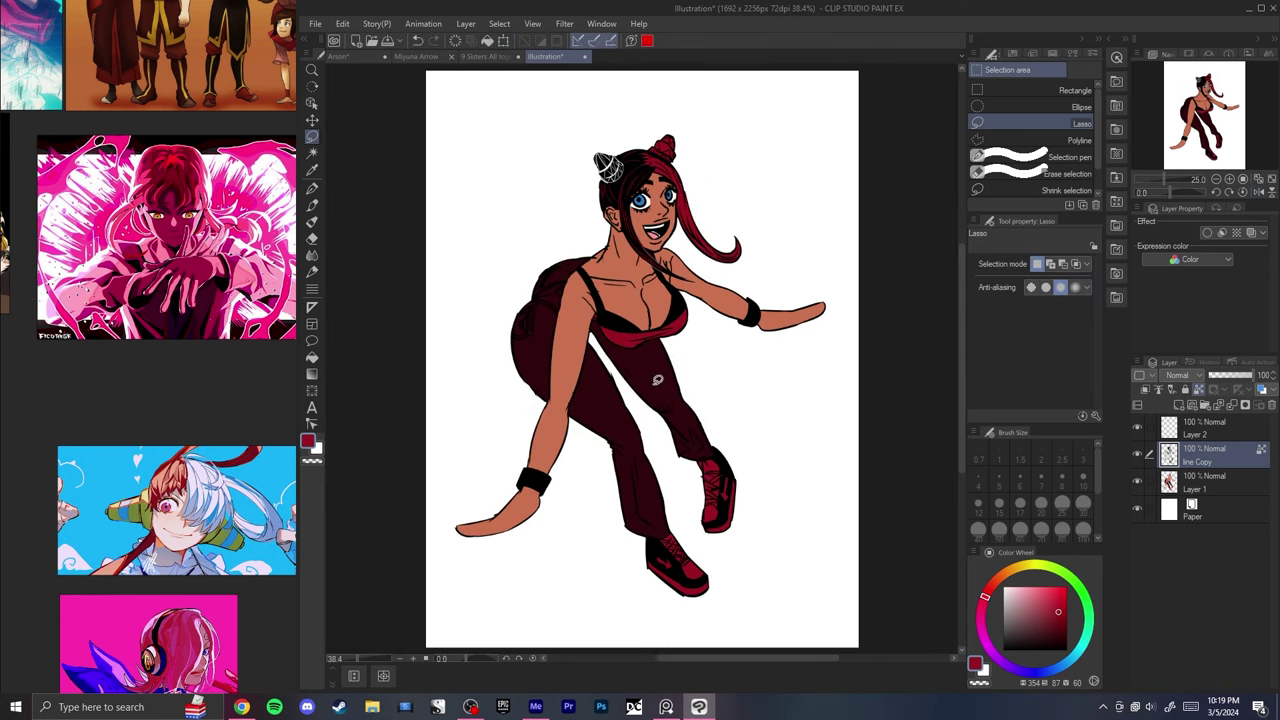
key(h)
scroll(177, 345, down, 3)
scroll(164, 264, up, 4)
scroll(165, 263, down, 2)
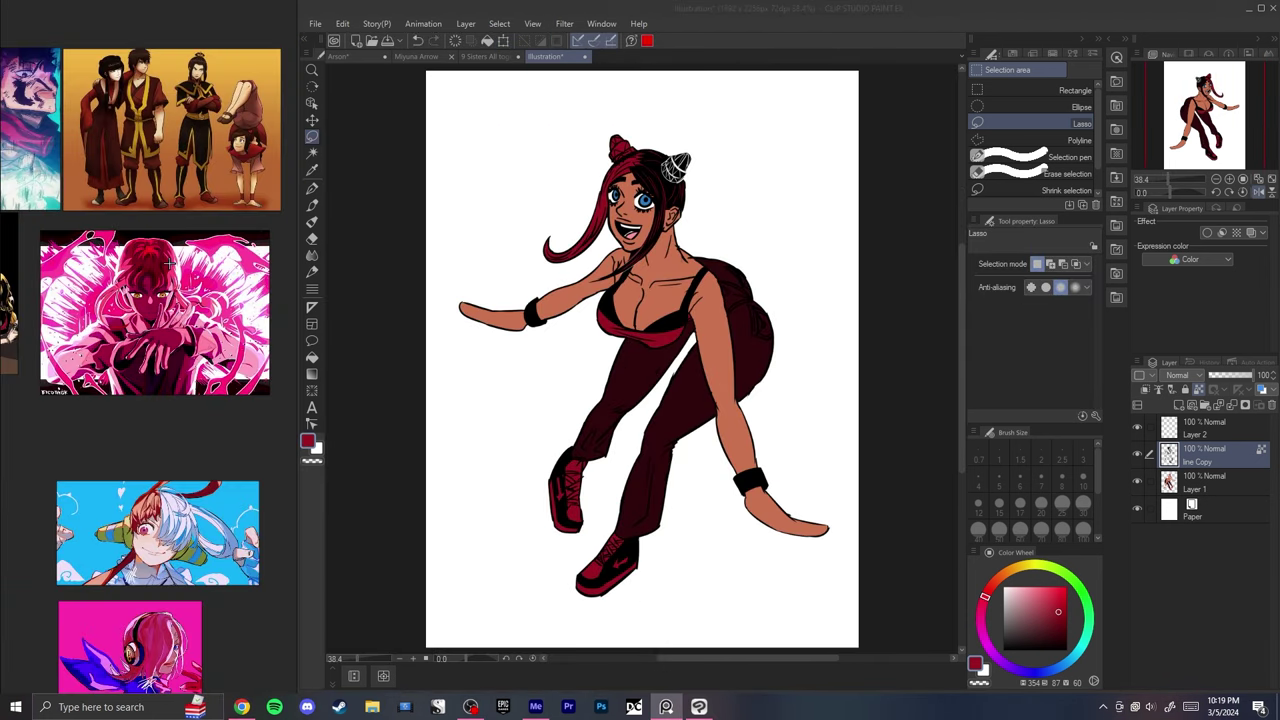
scroll(166, 261, up, 1)
scroll(165, 260, up, 1)
scroll(165, 260, down, 3)
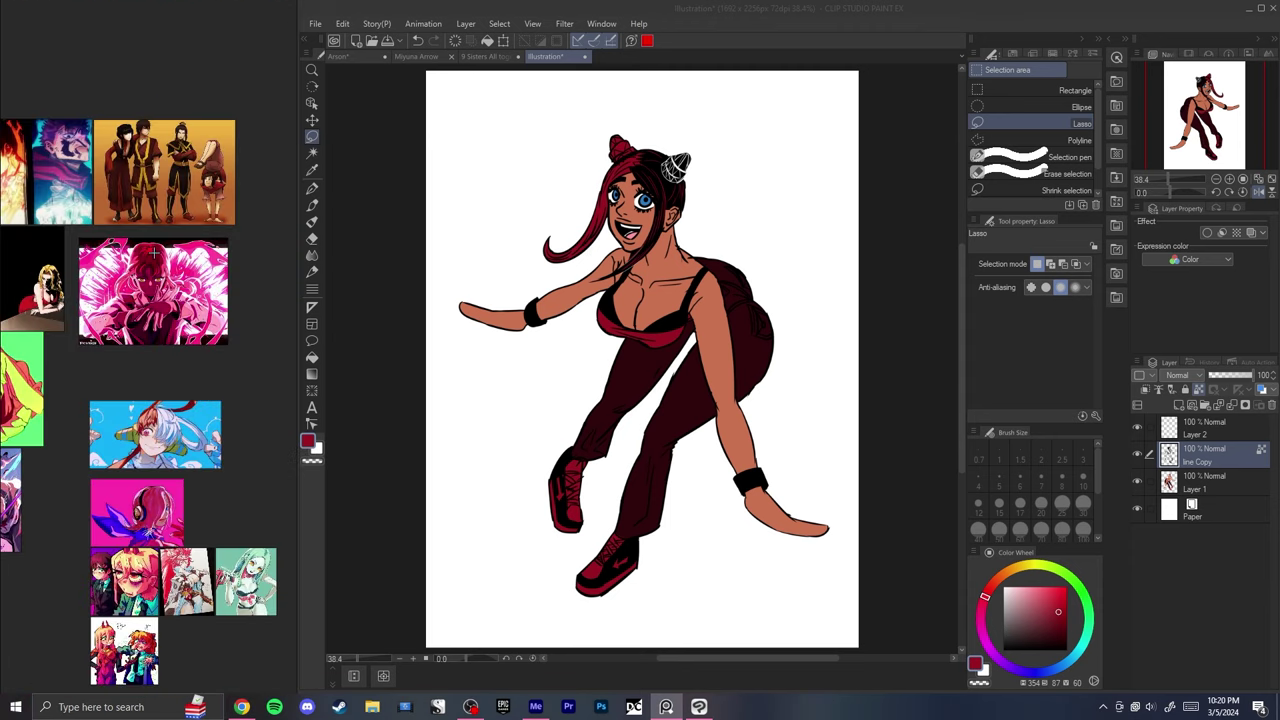
scroll(150, 255, up, 4)
scroll(136, 249, down, 3)
scroll(193, 256, up, 3)
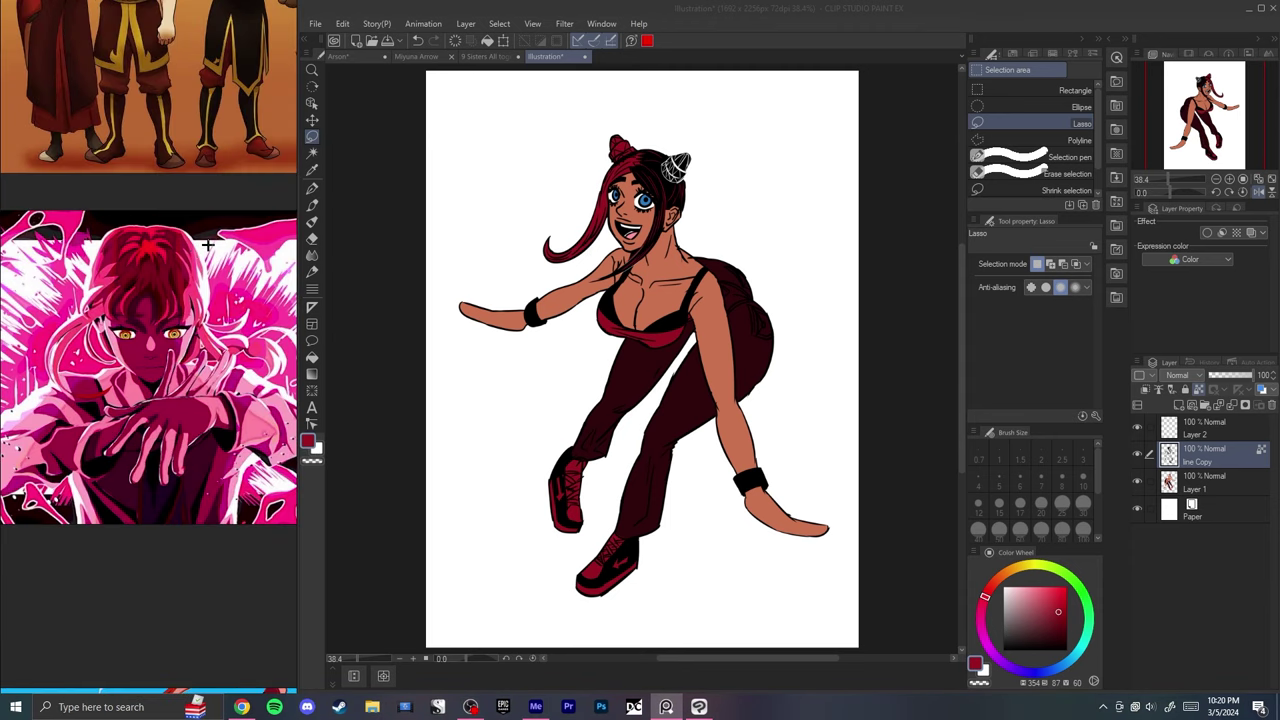
scroll(208, 243, down, 2)
scroll(174, 270, up, 3)
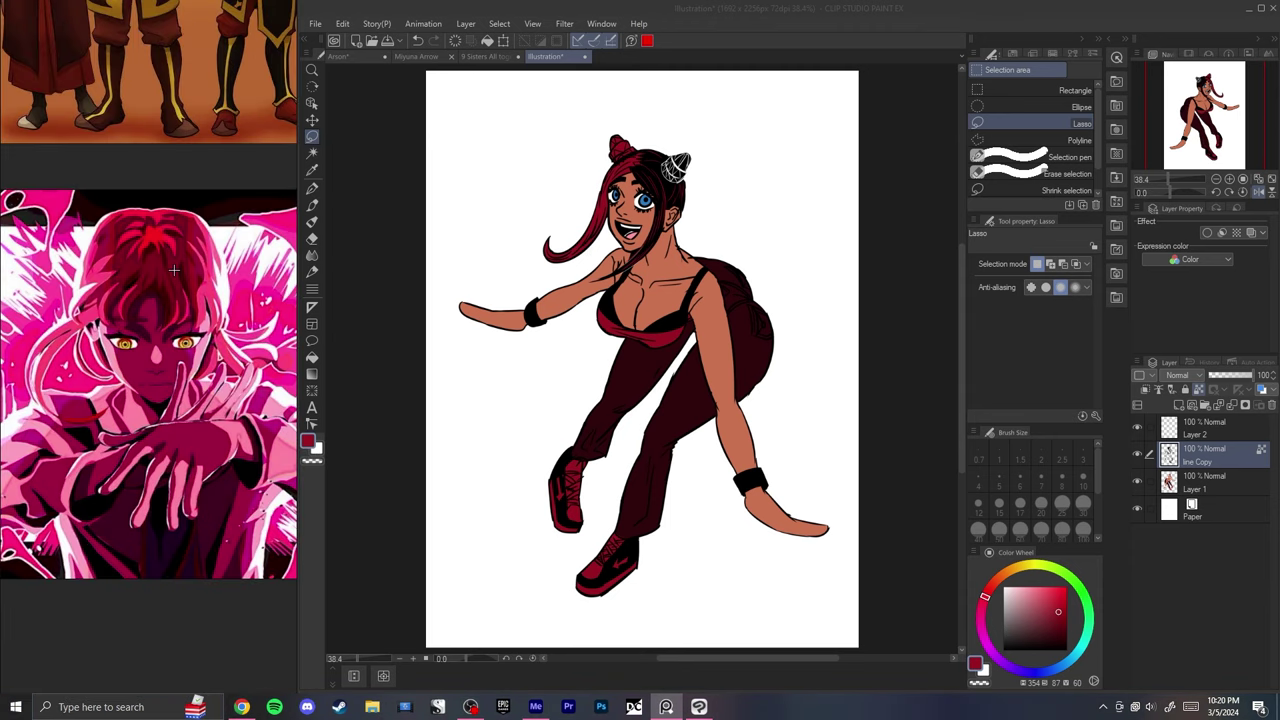
- Activate Layer 1 and trim the canvas above the figure to 1692 × 2160 px, undoing unwanted changes along the way
click(1177, 300)
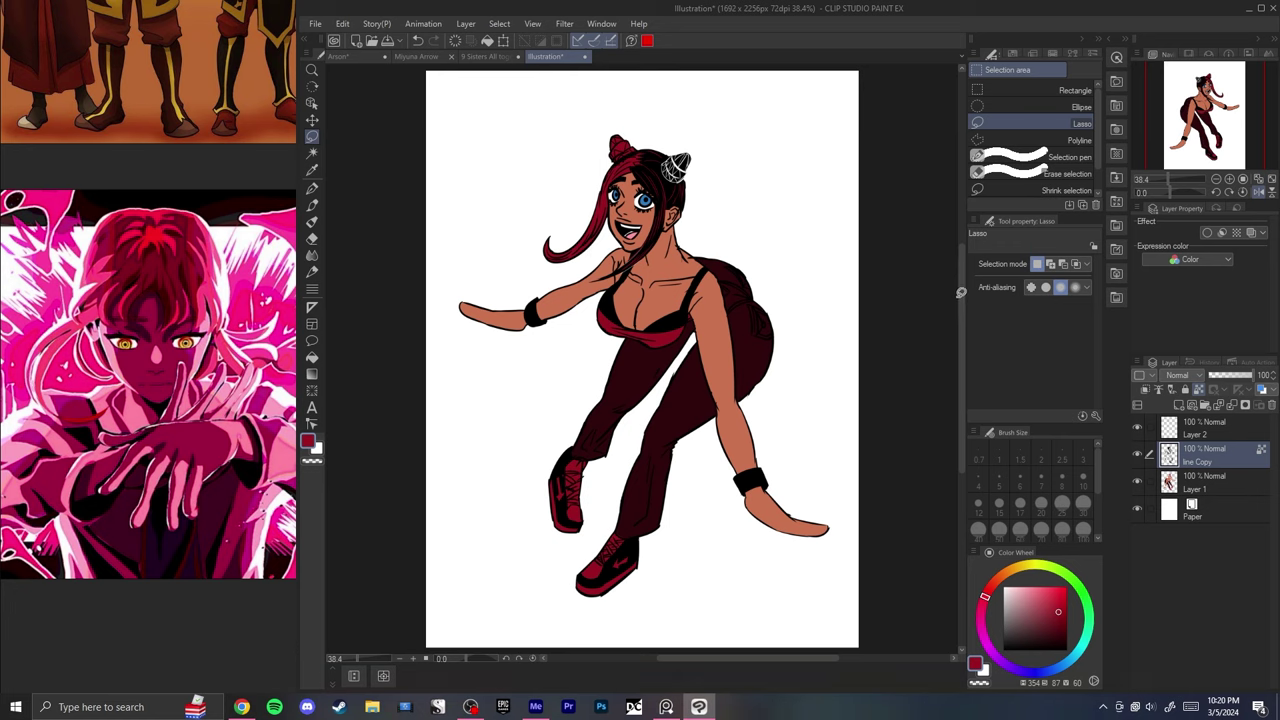
click(1208, 483)
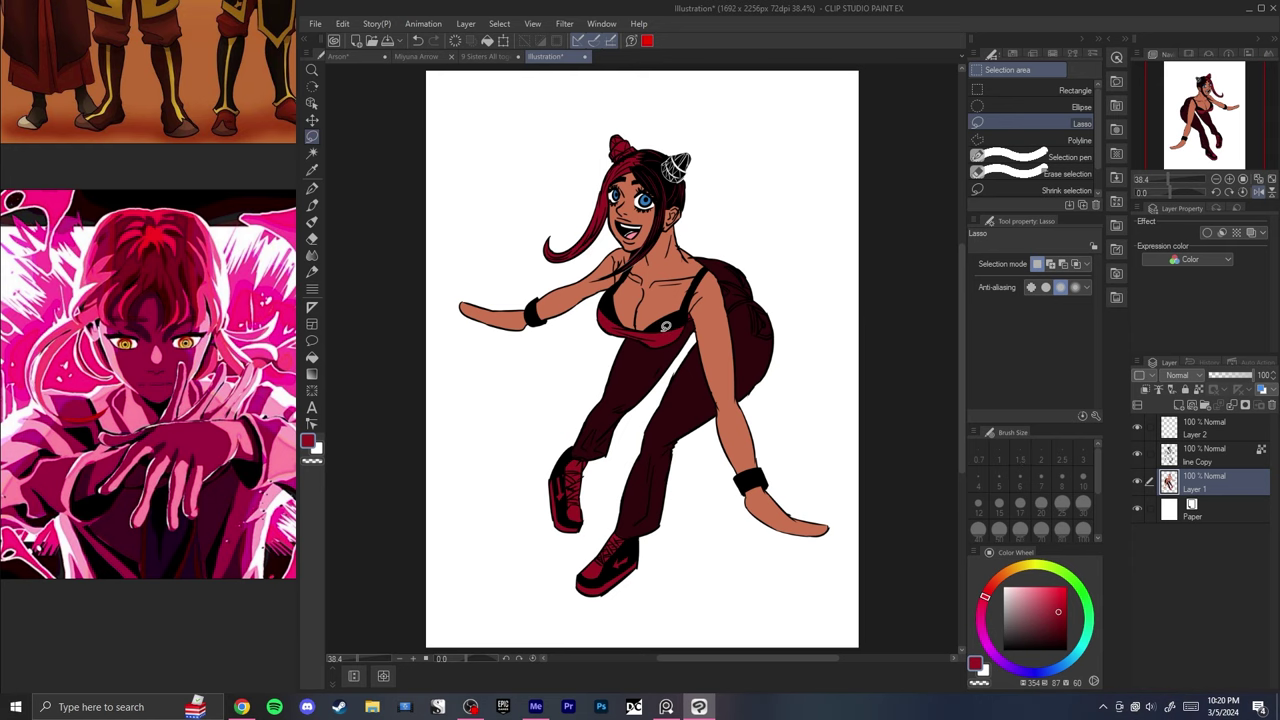
key(ctrl+z)
key(ctrl+z)
- Browse the reference board's large colour illustration collection and examine the orange dinosaur in a black hat
scroll(178, 388, down, 7)
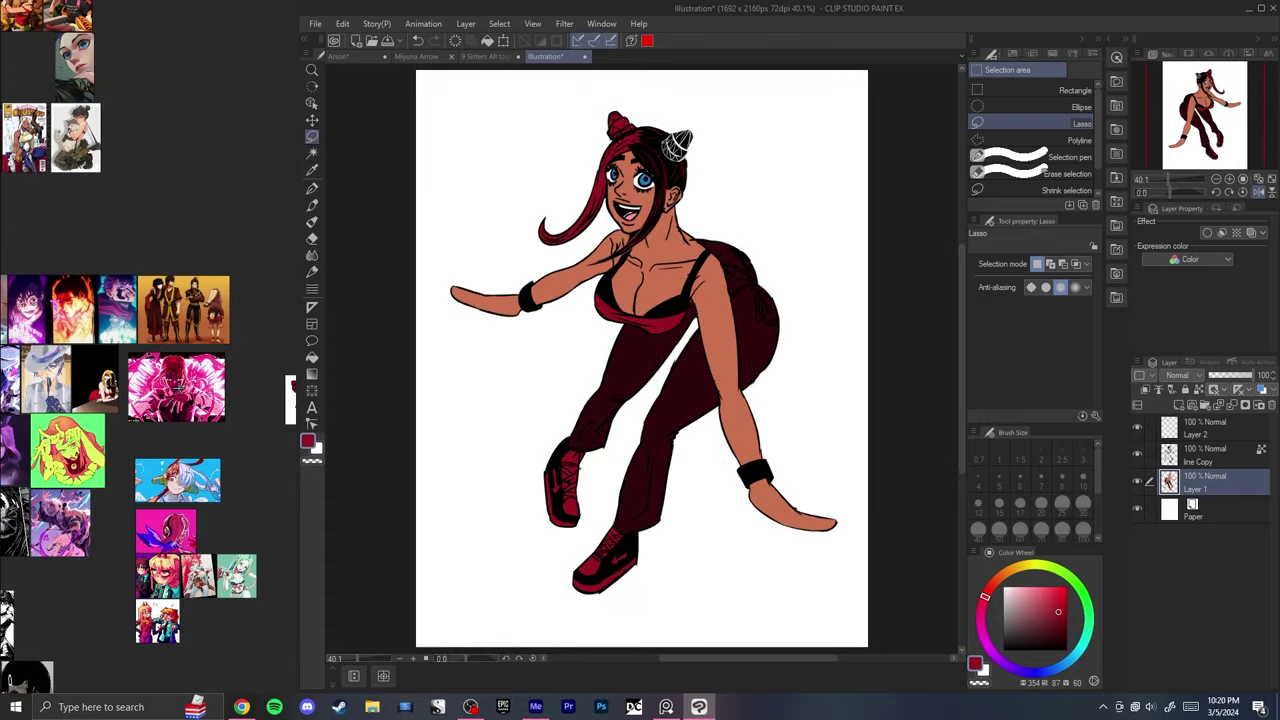
scroll(178, 388, down, 8)
click(178, 386)
drag(186, 350, 20, 315)
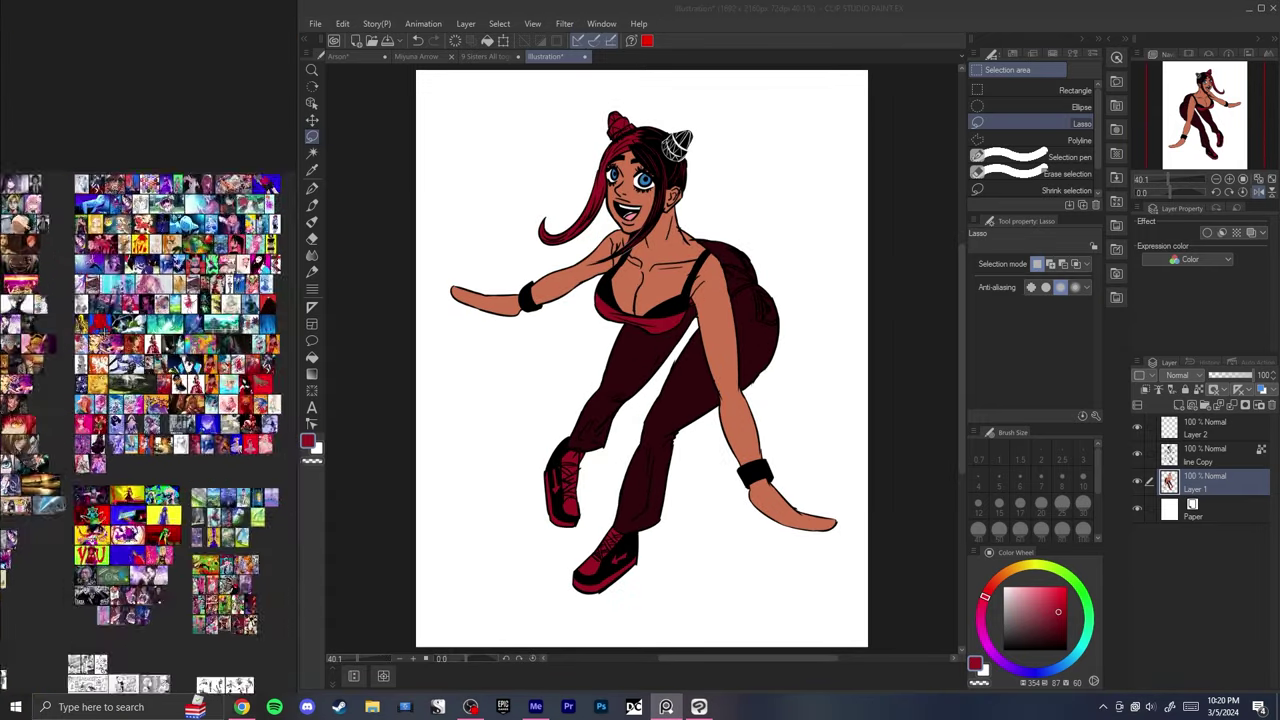
scroll(103, 332, up, 10)
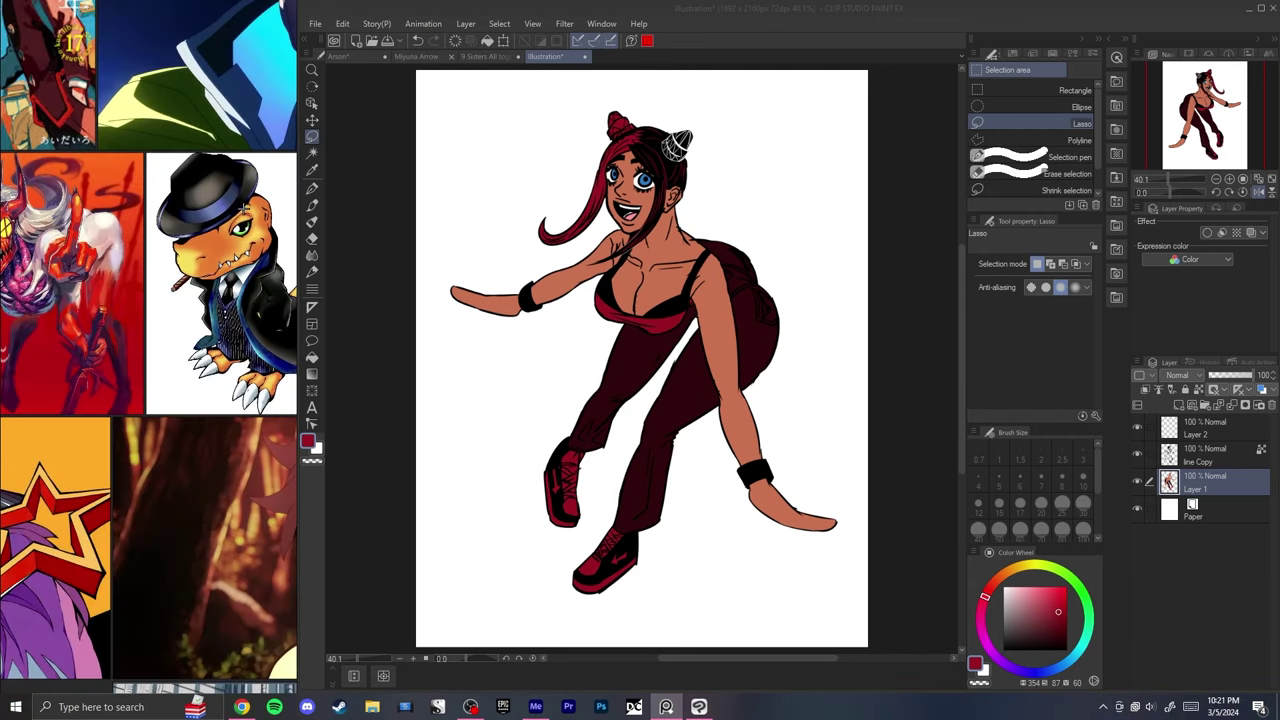
click(241, 212)
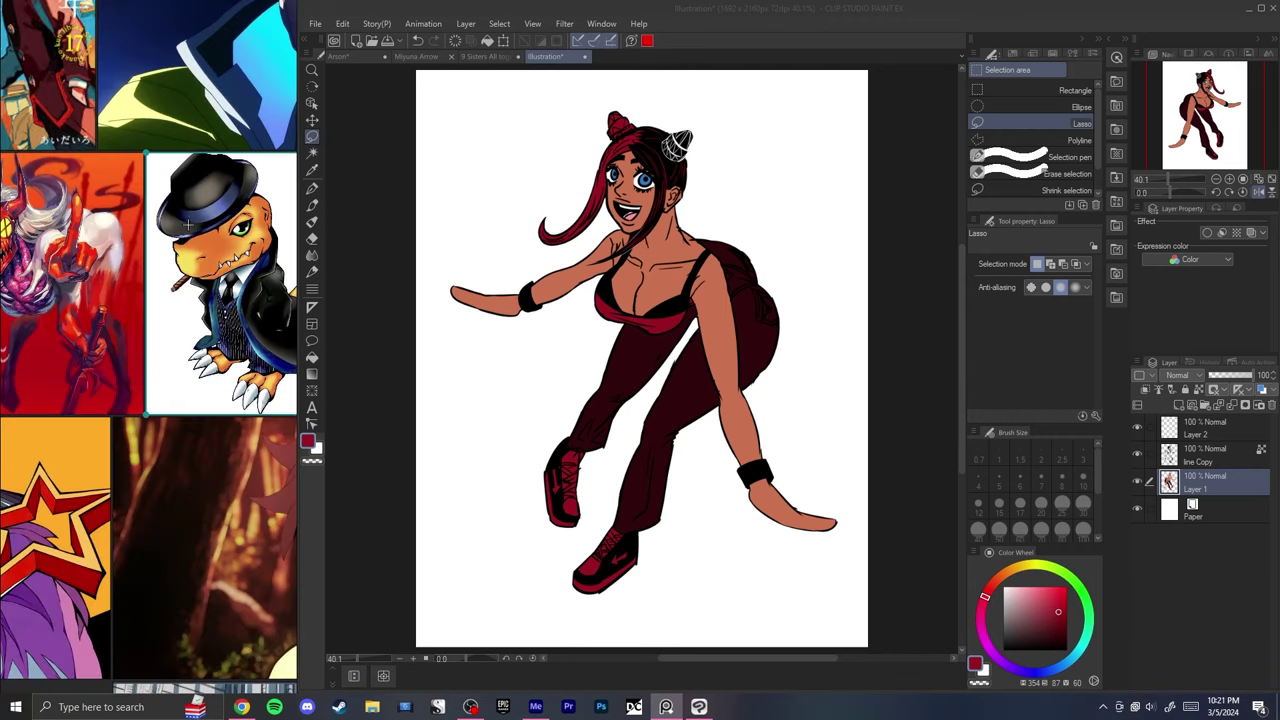
scroll(188, 256, down, 7)
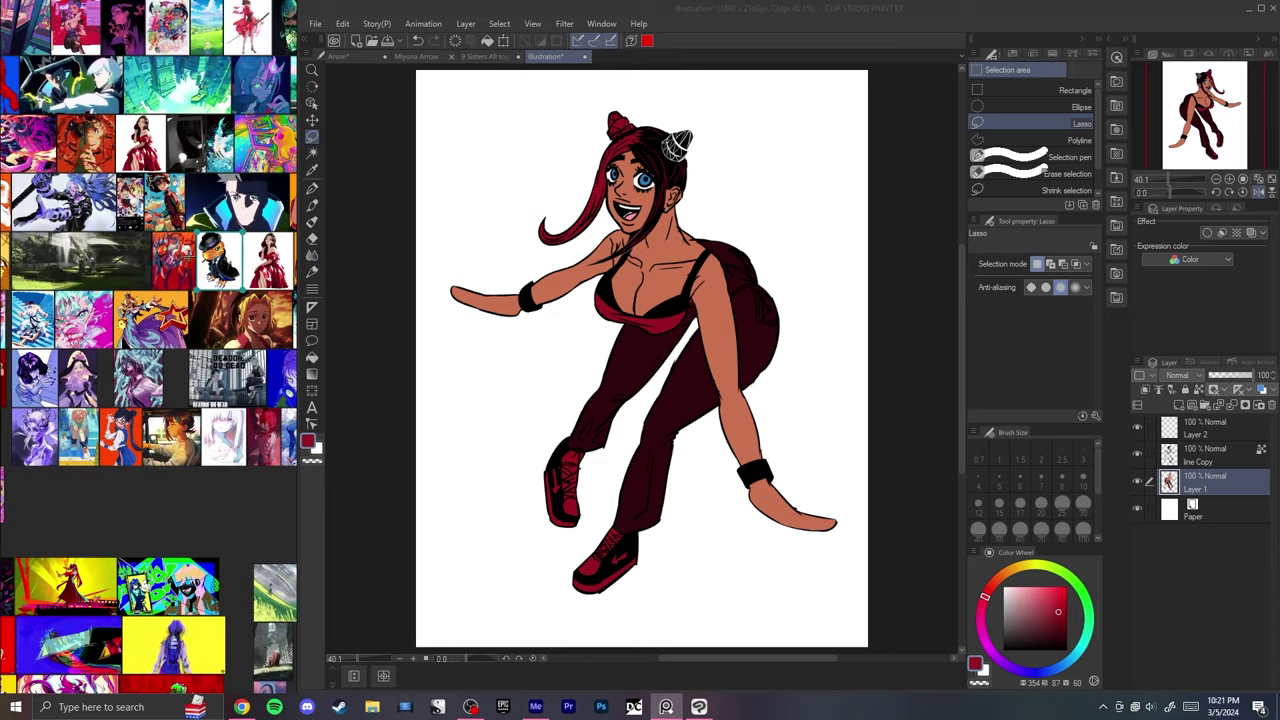
- Look through the remaining colour illustrations and manga covers on the reference board for background and colour ideas
scroll(174, 244, up, 4)
scroll(172, 244, down, 4)
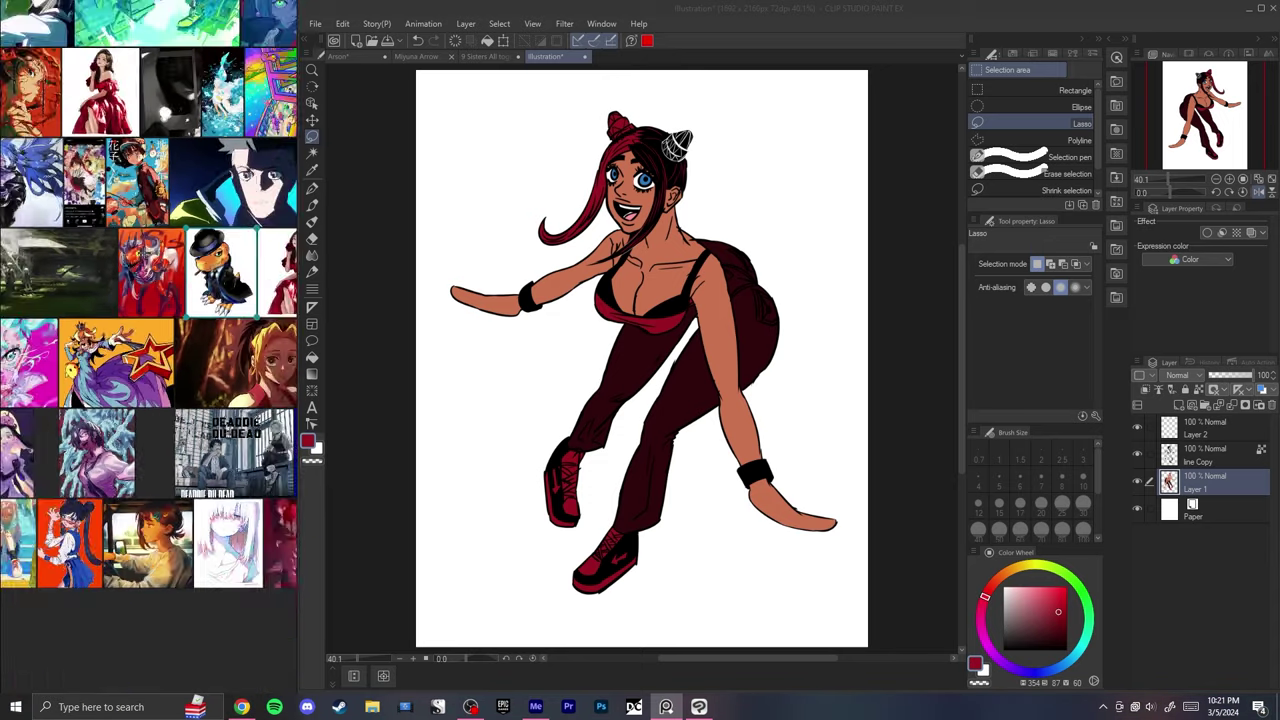
scroll(187, 163, up, 3)
scroll(149, 360, down, 5)
scroll(149, 360, up, 5)
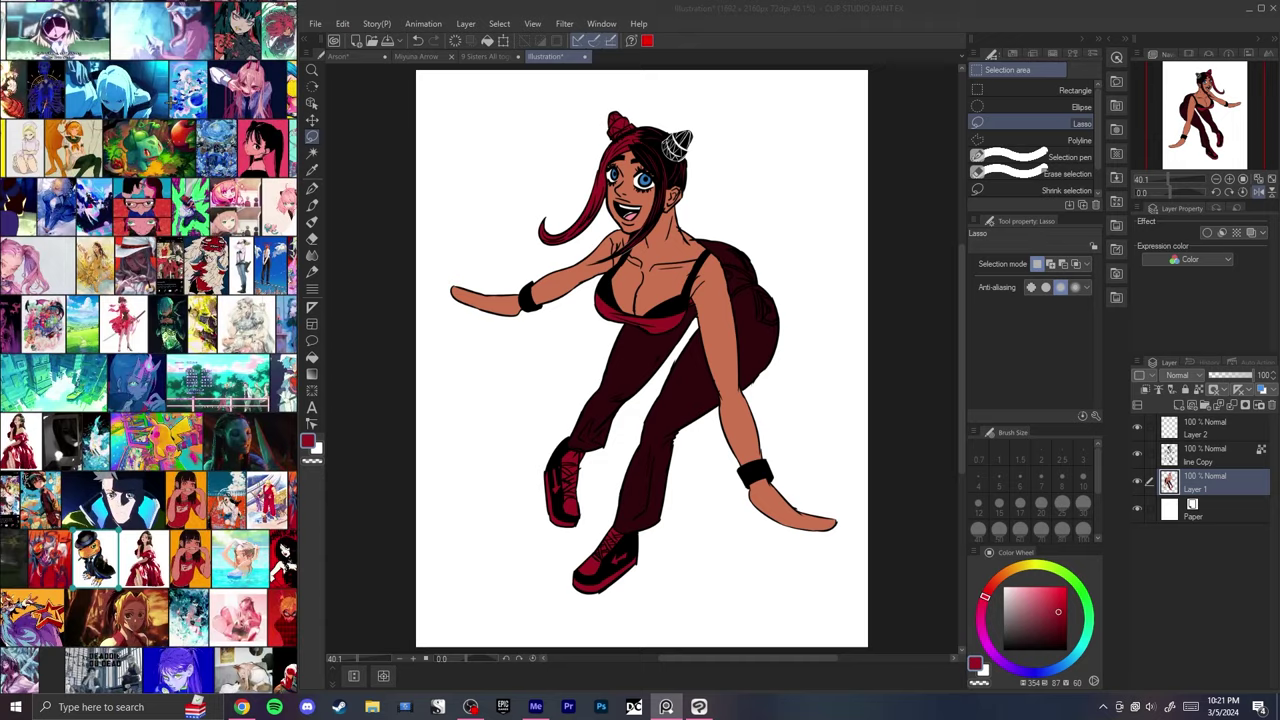
scroll(149, 360, down, 5)
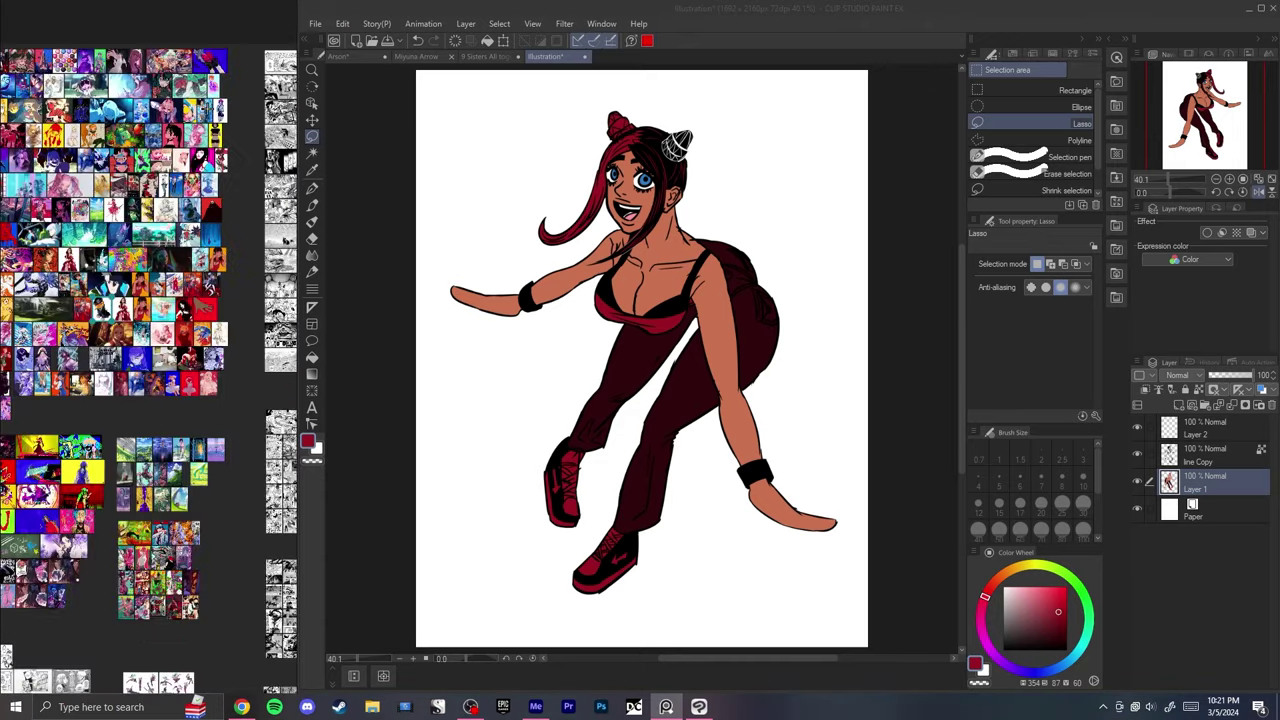
scroll(149, 360, up, 3)
scroll(189, 98, down, 4)
scroll(150, 200, up, 5)
scroll(131, 268, down, 3)
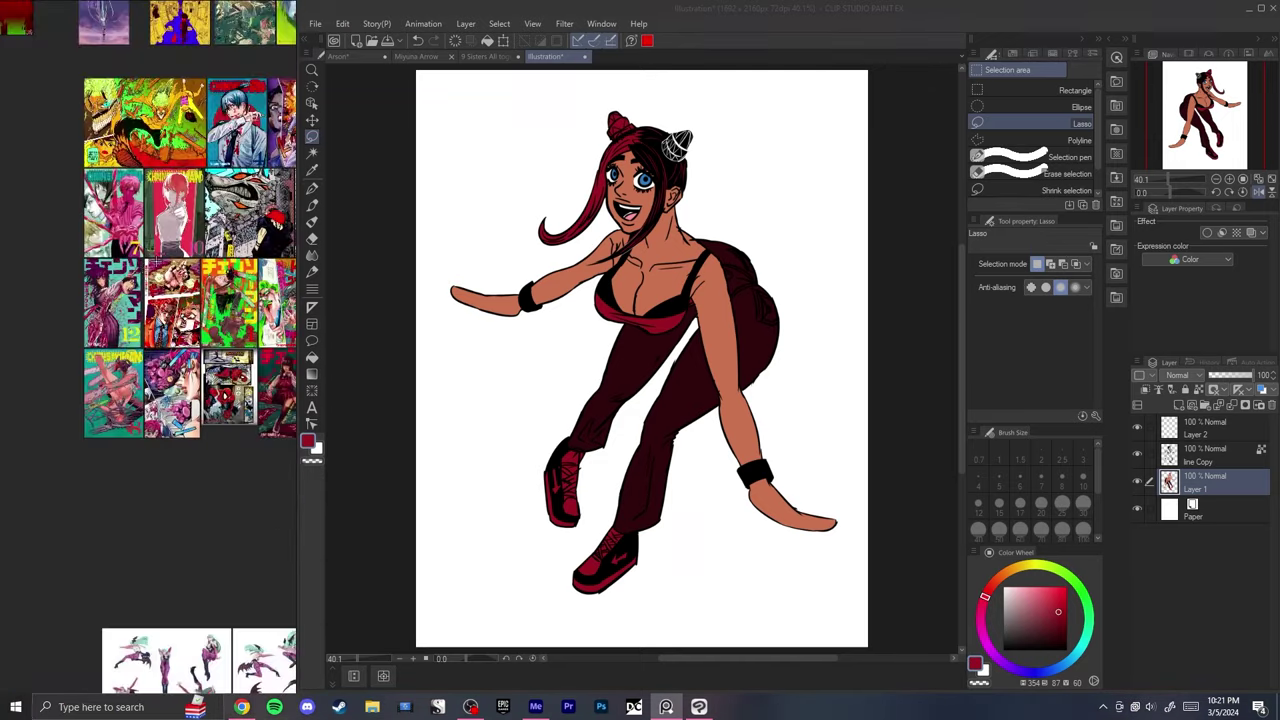
- Go back to the smaller illustration group and examine the white-haired figure reaching out against a purple sky
scroll(131, 268, up, 5)
scroll(149, 360, down, 5)
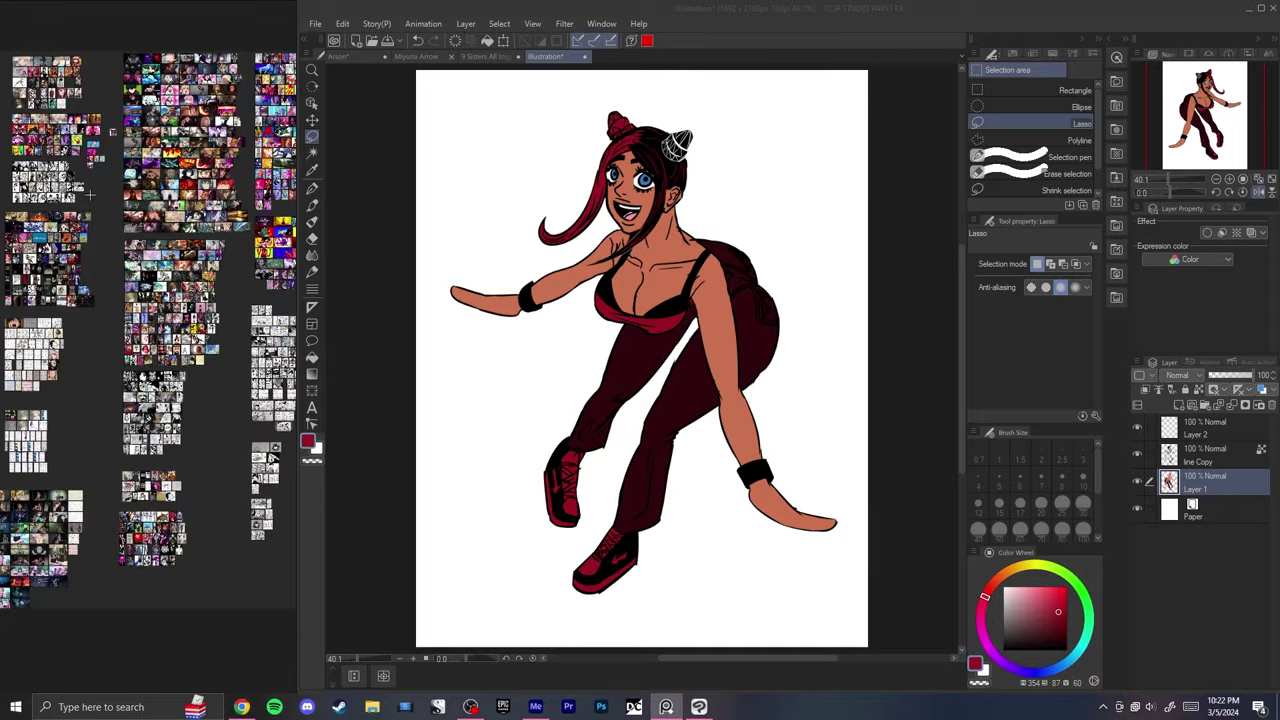
scroll(149, 360, up, 2)
scroll(149, 360, down, 1)
scroll(149, 360, up, 4)
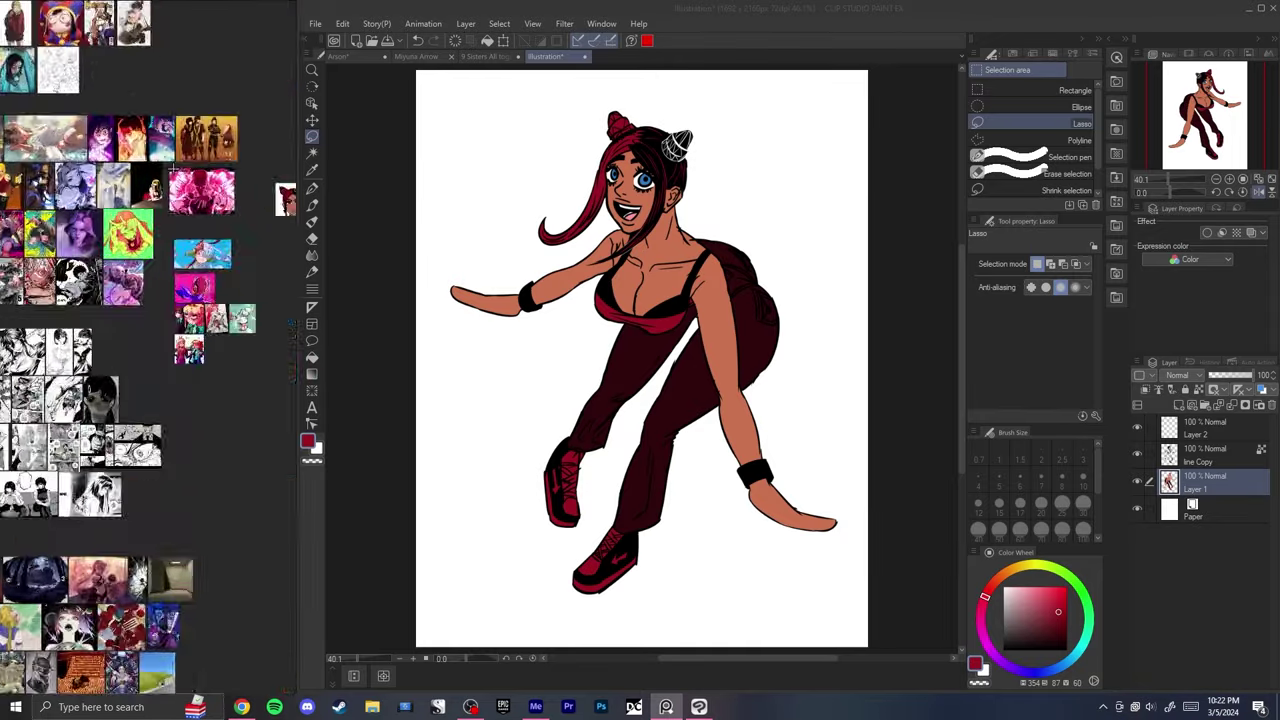
scroll(149, 360, up, 5)
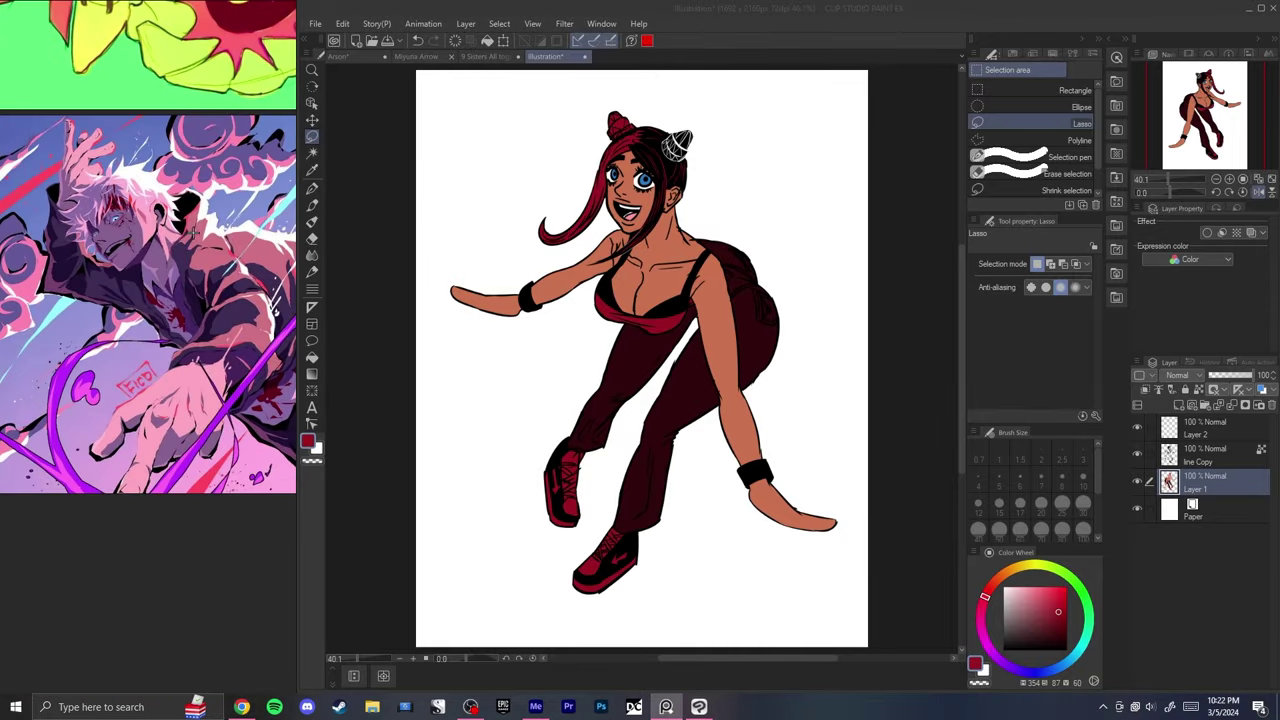
scroll(571, 297, down, 3)
scroll(571, 297, up, 3)
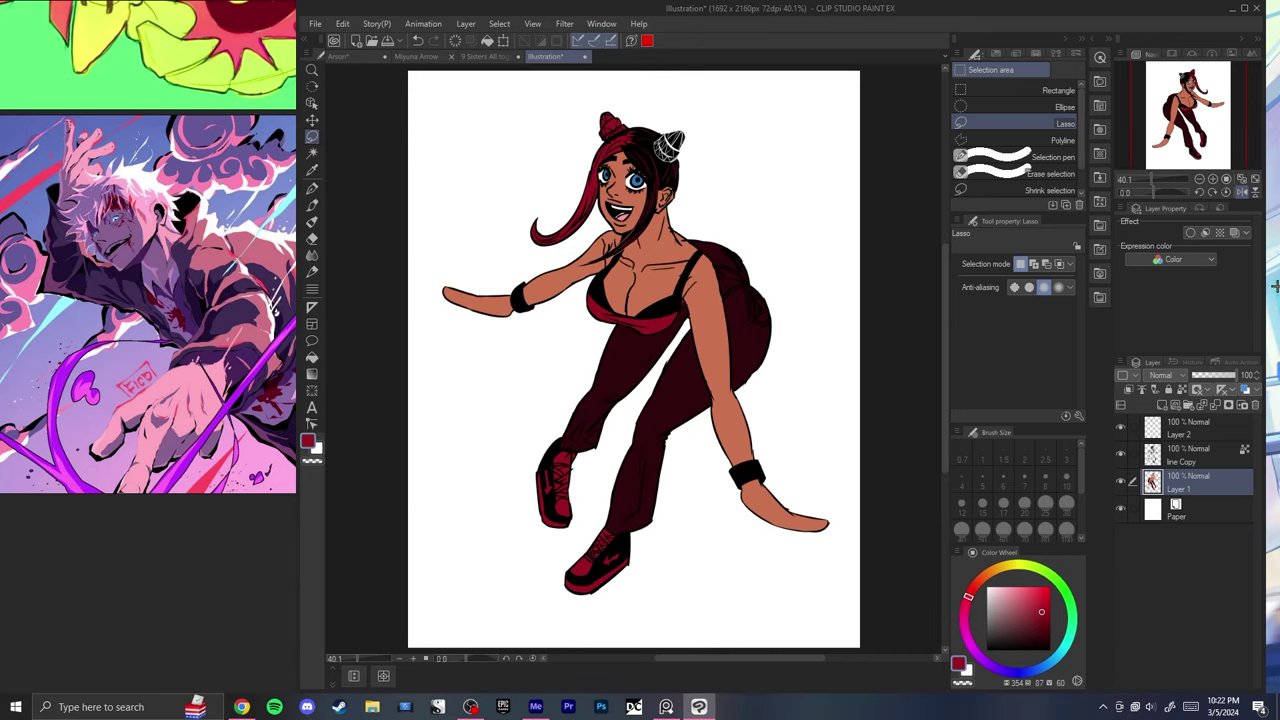
- On a new layer beneath Layer 1, paint a curved teal ground (188/100/67) with the G-pen at size 1471.1, undoing the cyan attempt
scroll(730, 300, down, 2)
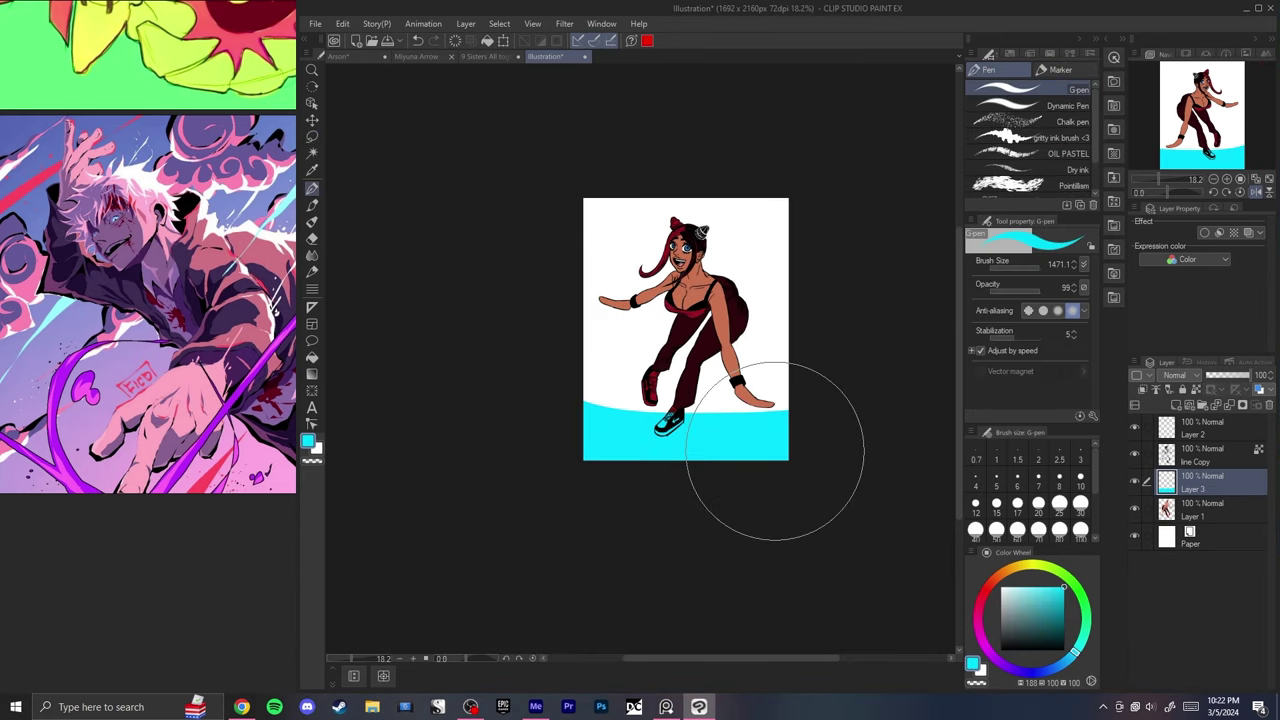
drag(1184, 492, 1191, 528)
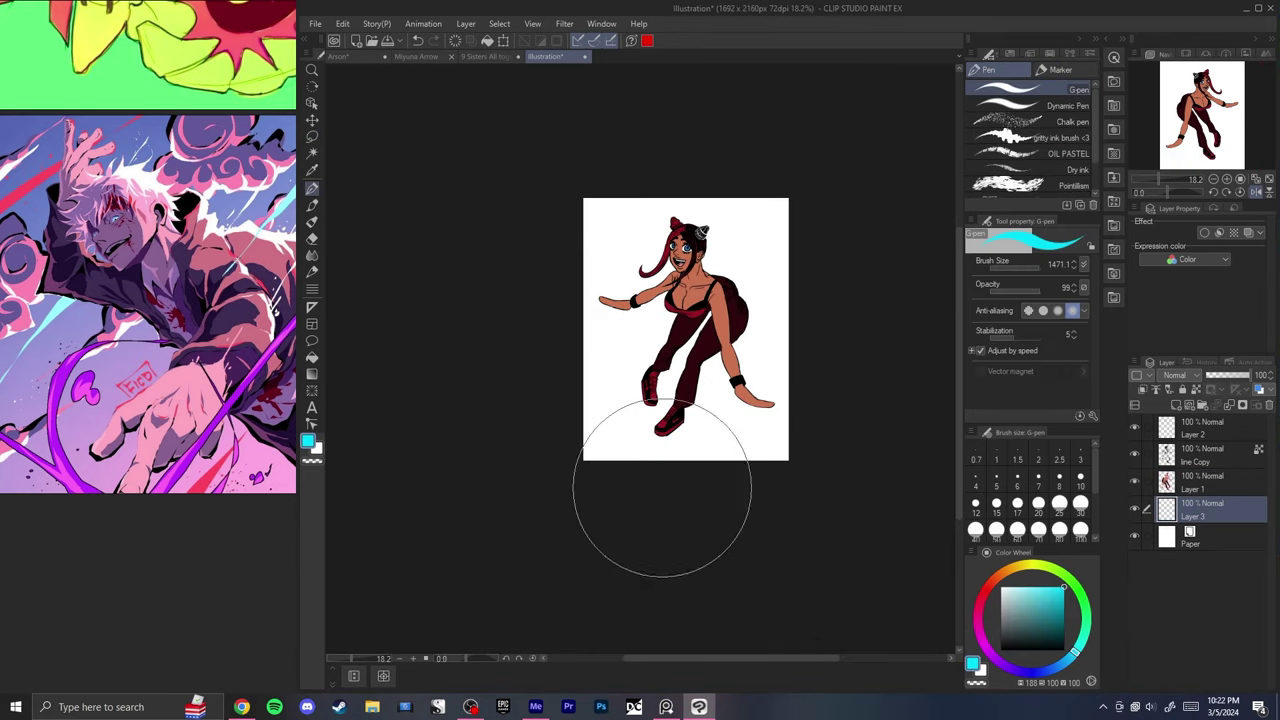
drag(576, 360, 863, 443)
click(1065, 607)
key(ctrl+z)
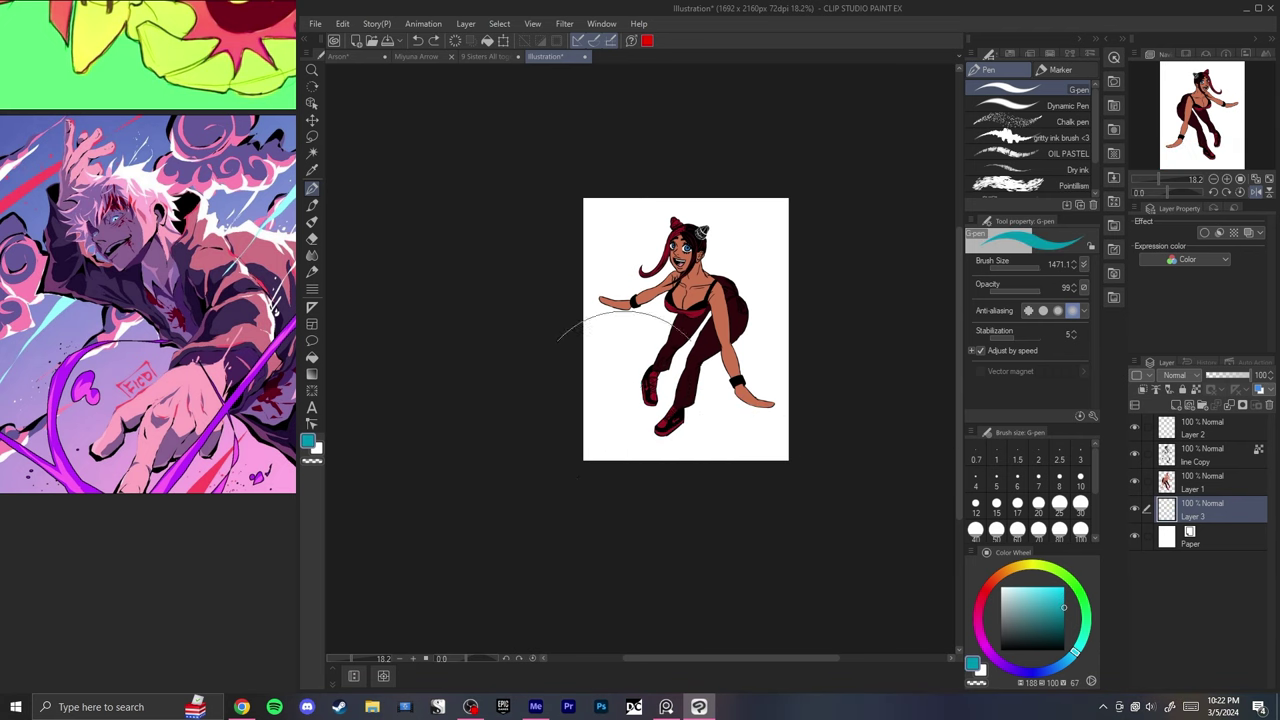
drag(574, 368, 839, 429)
drag(628, 396, 714, 428)
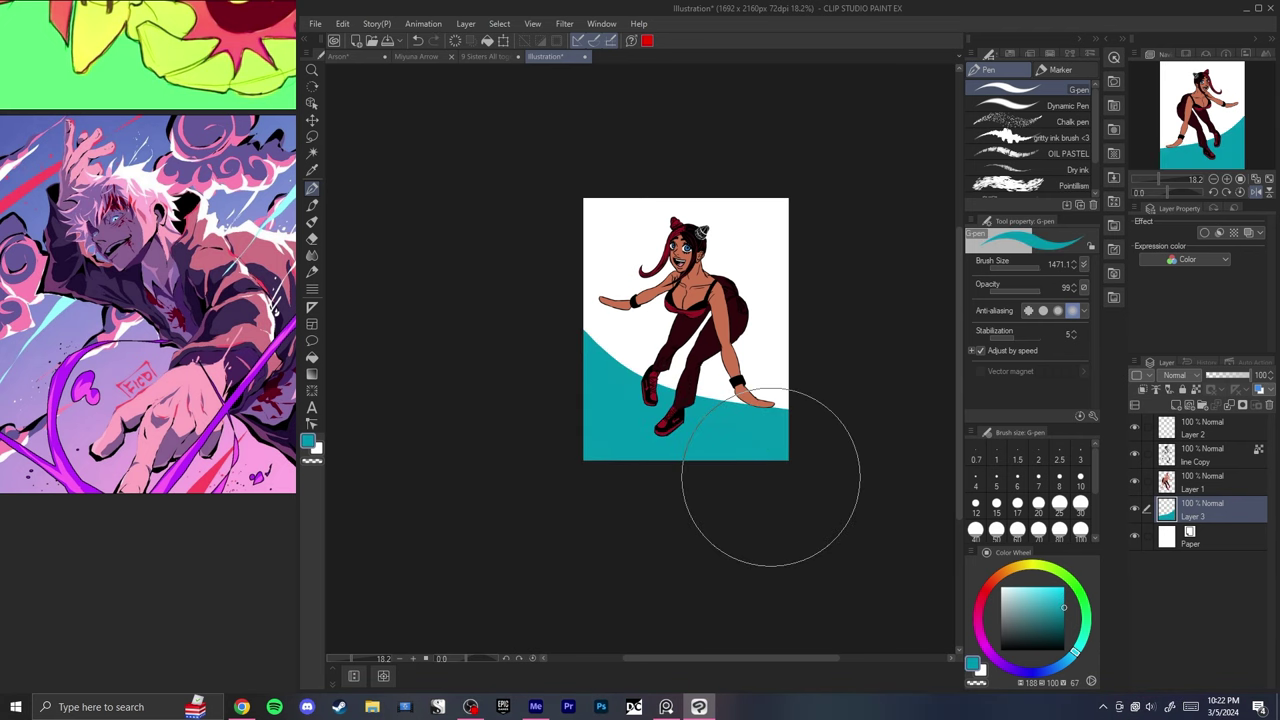
- Examine the white-haired figure against the purple sky and the magenta red-haired figure on the reference board for background ideas
click(141, 231)
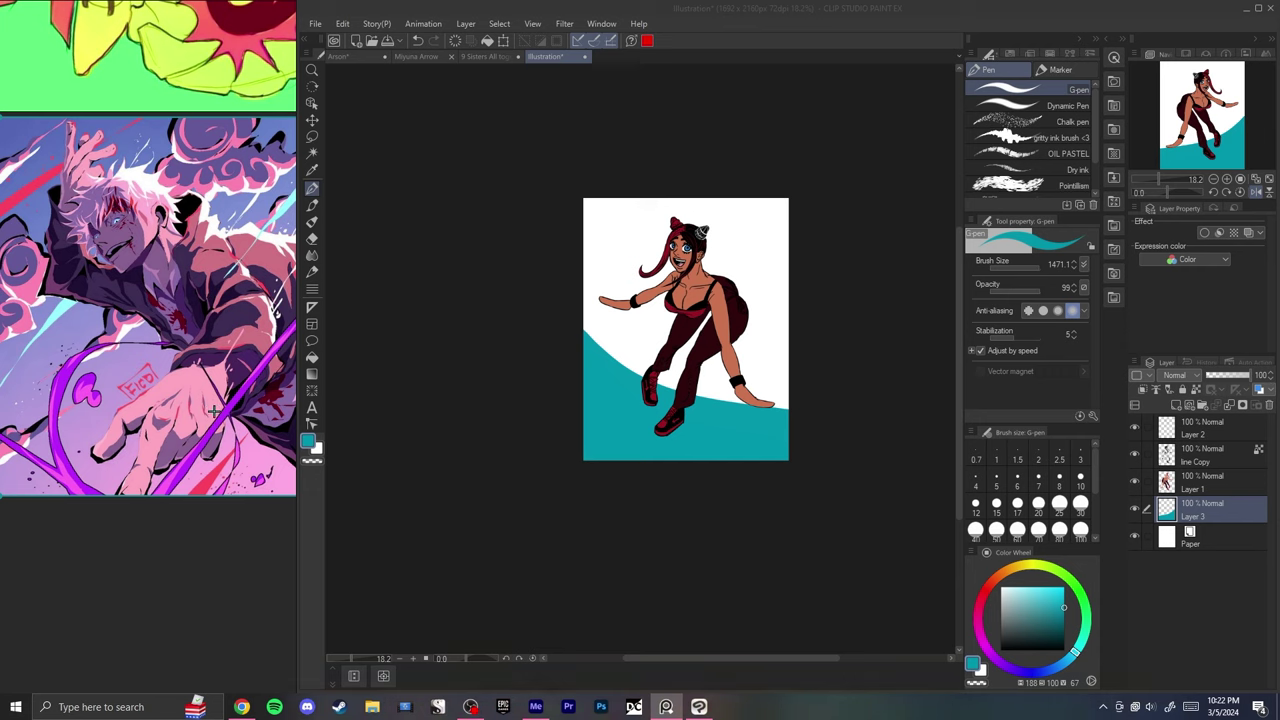
scroll(186, 297, down, 3)
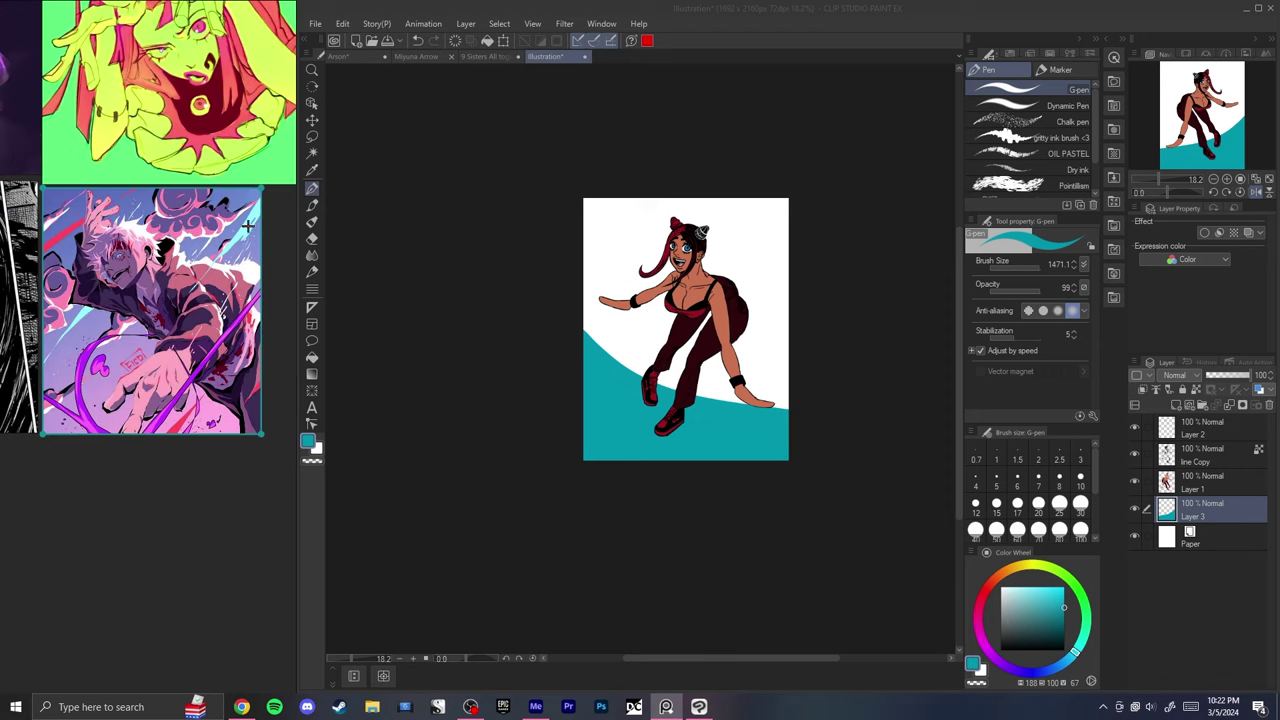
scroll(247, 226, down, 1)
scroll(247, 226, up, 2)
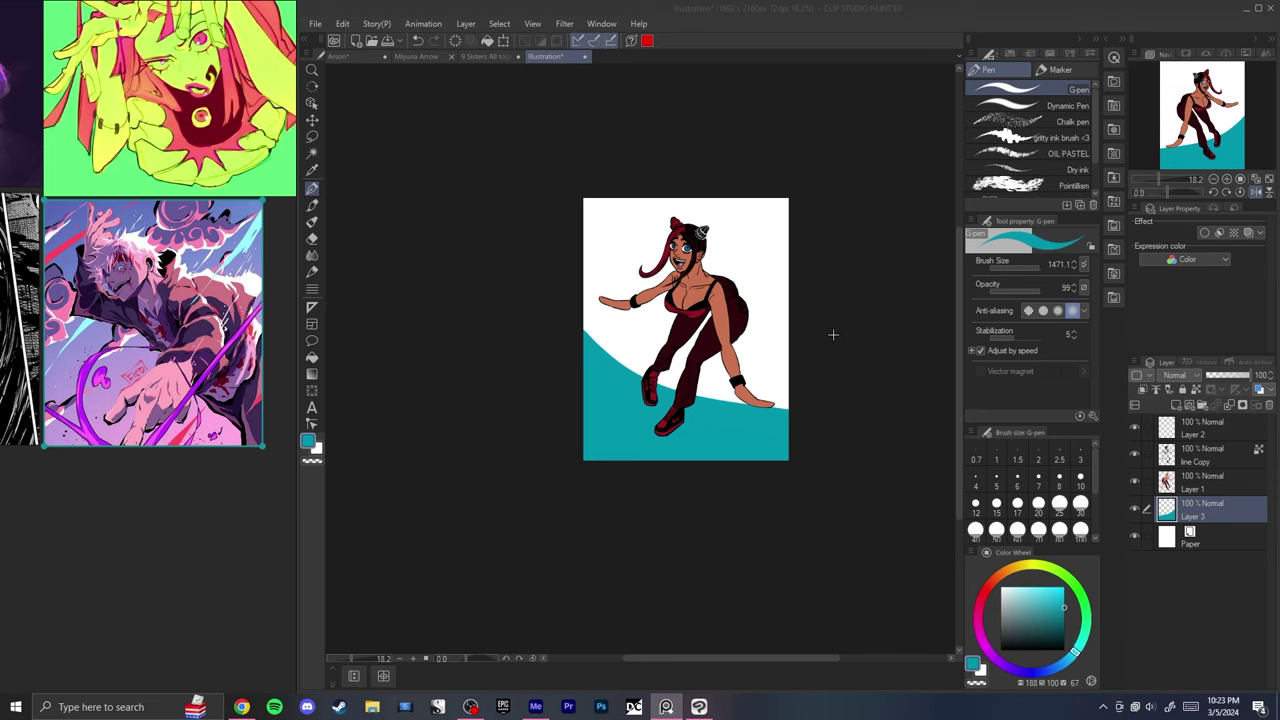
scroll(102, 295, down, 5)
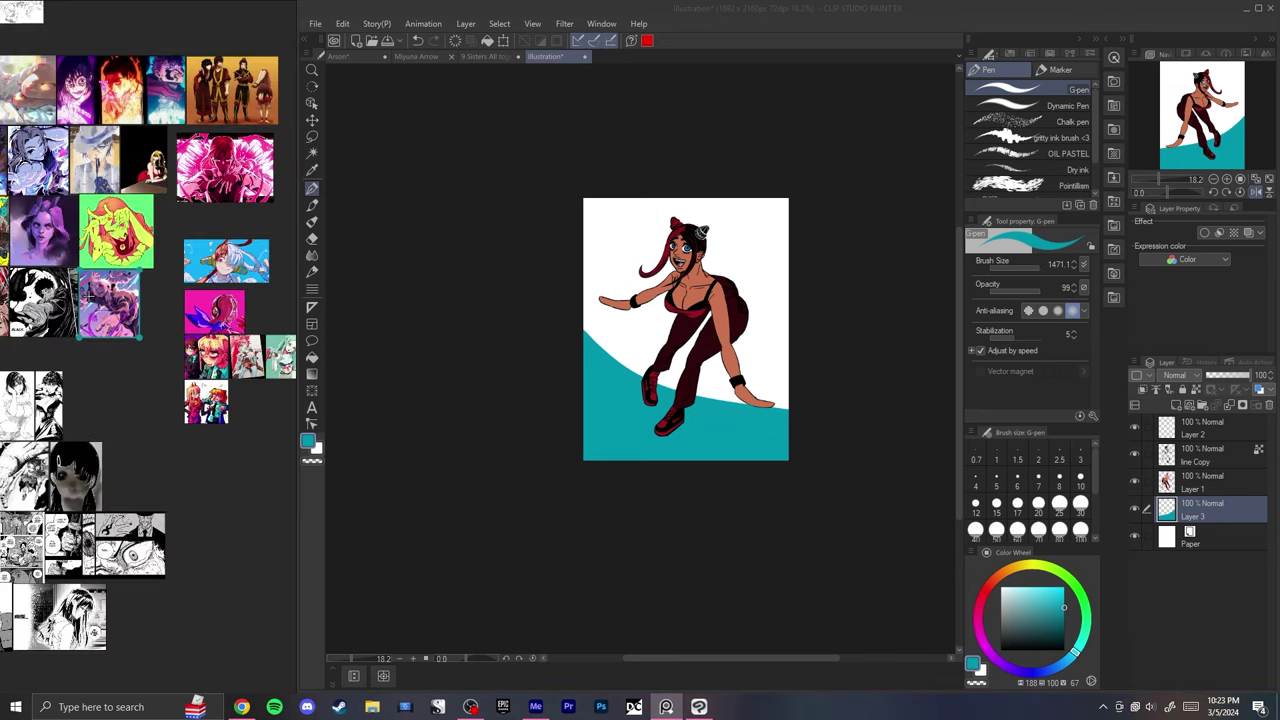
scroll(89, 296, up, 5)
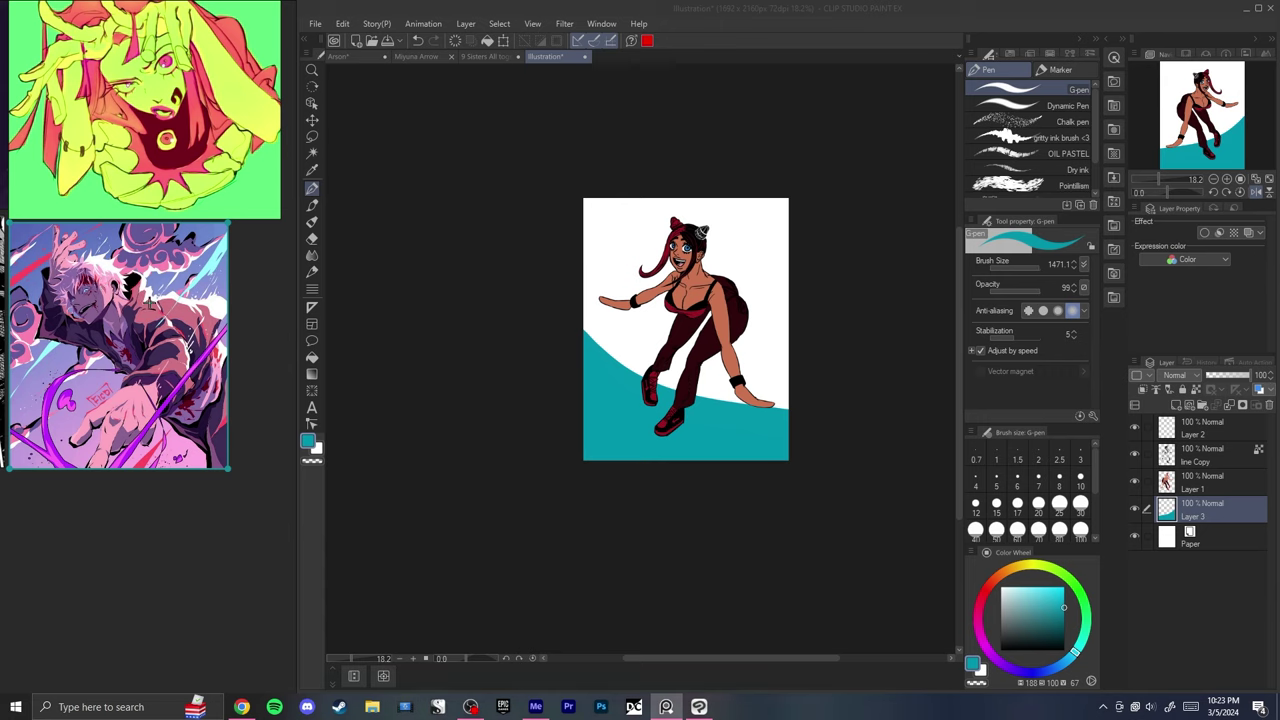
scroll(154, 300, down, 5)
scroll(155, 186, up, 5)
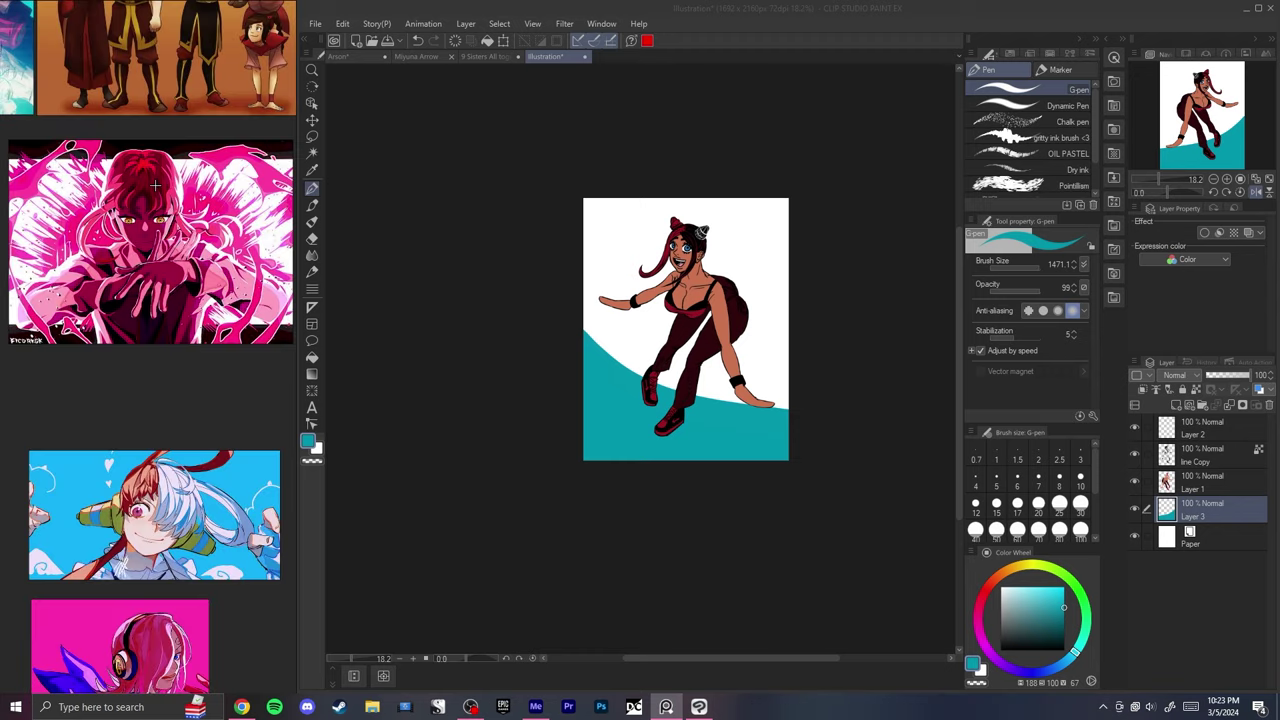
drag(155, 185, 153, 236)
scroll(617, 257, up, 2)
scroll(235, 245, down, 6)
scroll(145, 338, up, 5)
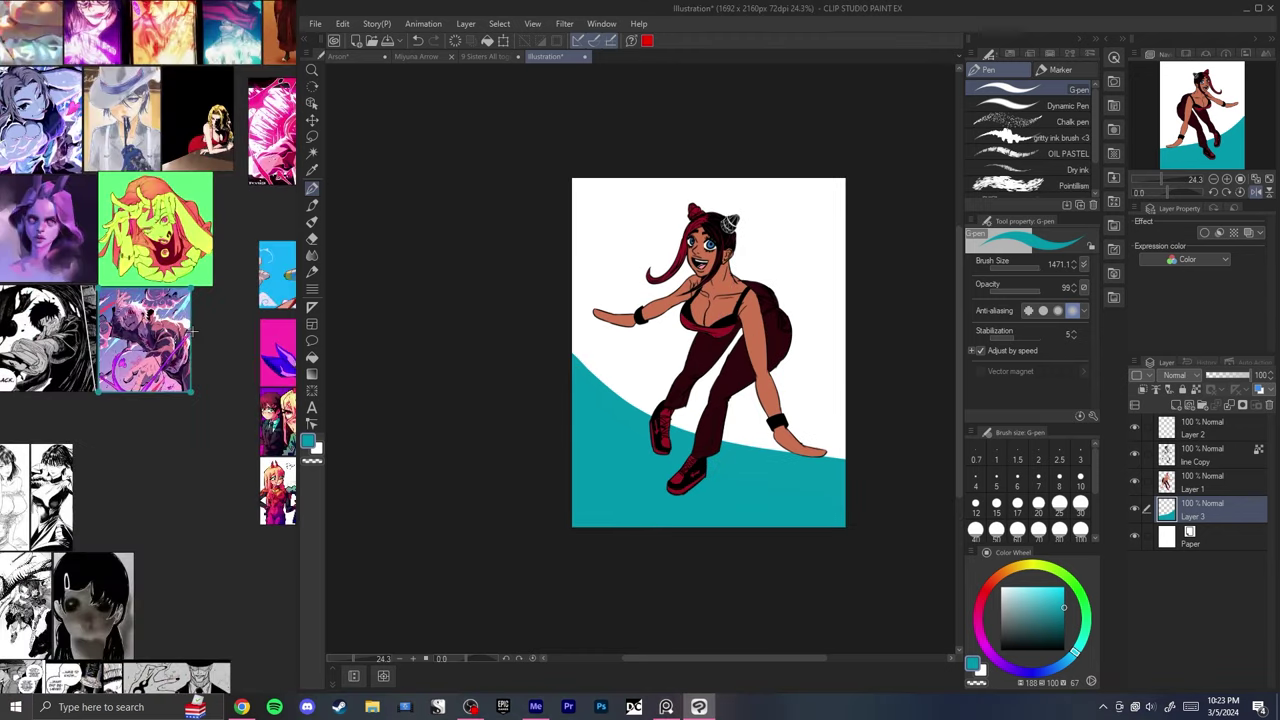
- Browse the reference board's Street Fighter and colour illustration groups, then return to the magenta artwork to study its background
scroll(197, 343, down, 4)
scroll(203, 346, down, 6)
scroll(97, 334, up, 5)
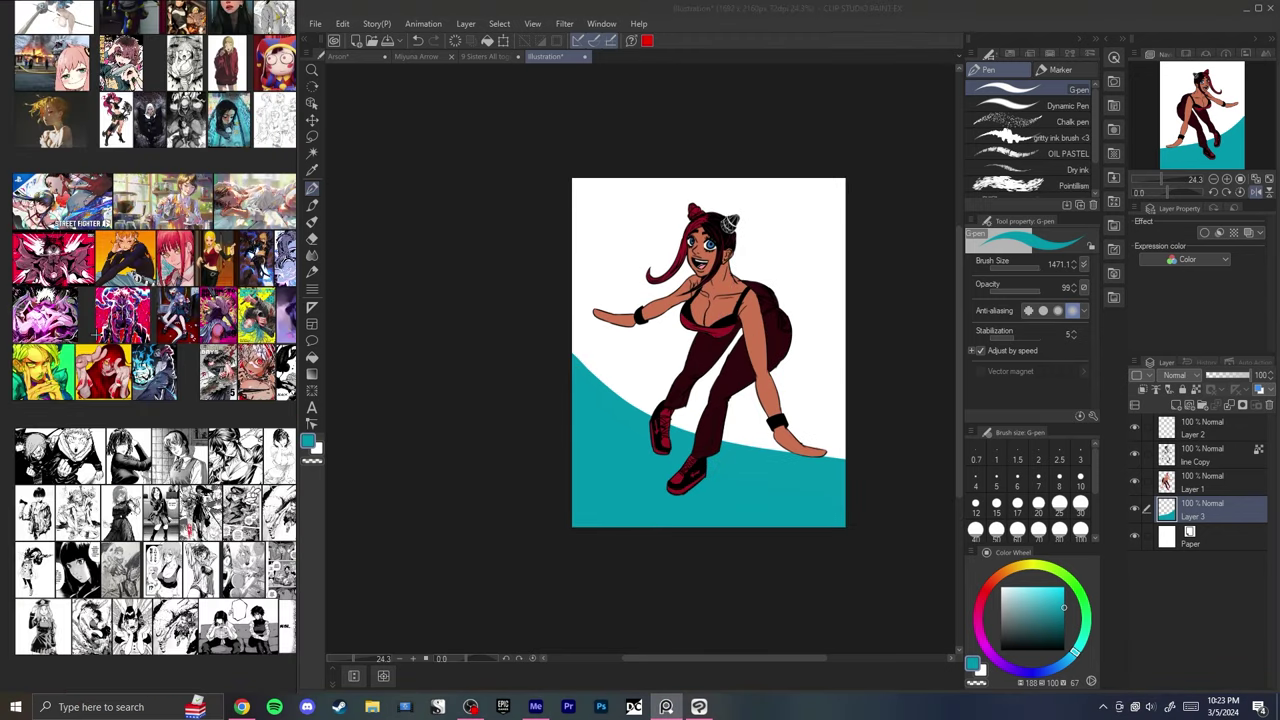
scroll(39, 295, up, 5)
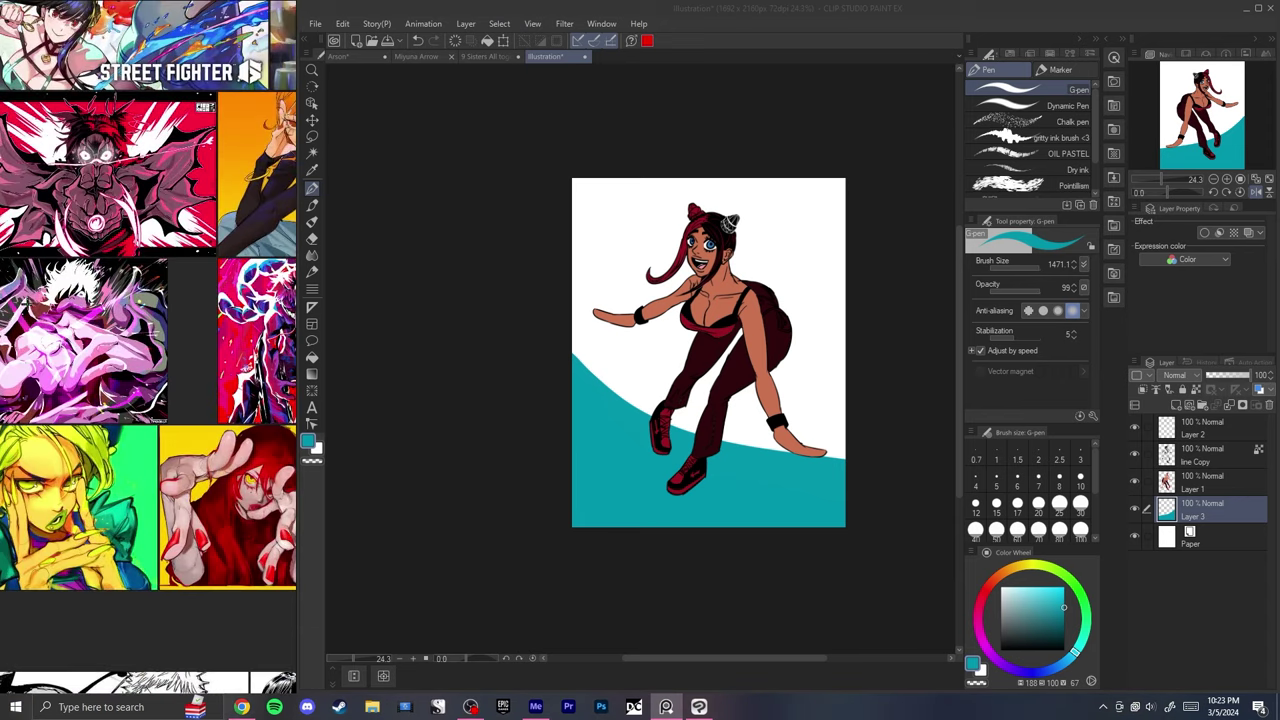
scroll(39, 294, down, 7)
scroll(217, 293, up, 5)
scroll(217, 293, down, 3)
scroll(217, 293, up, 5)
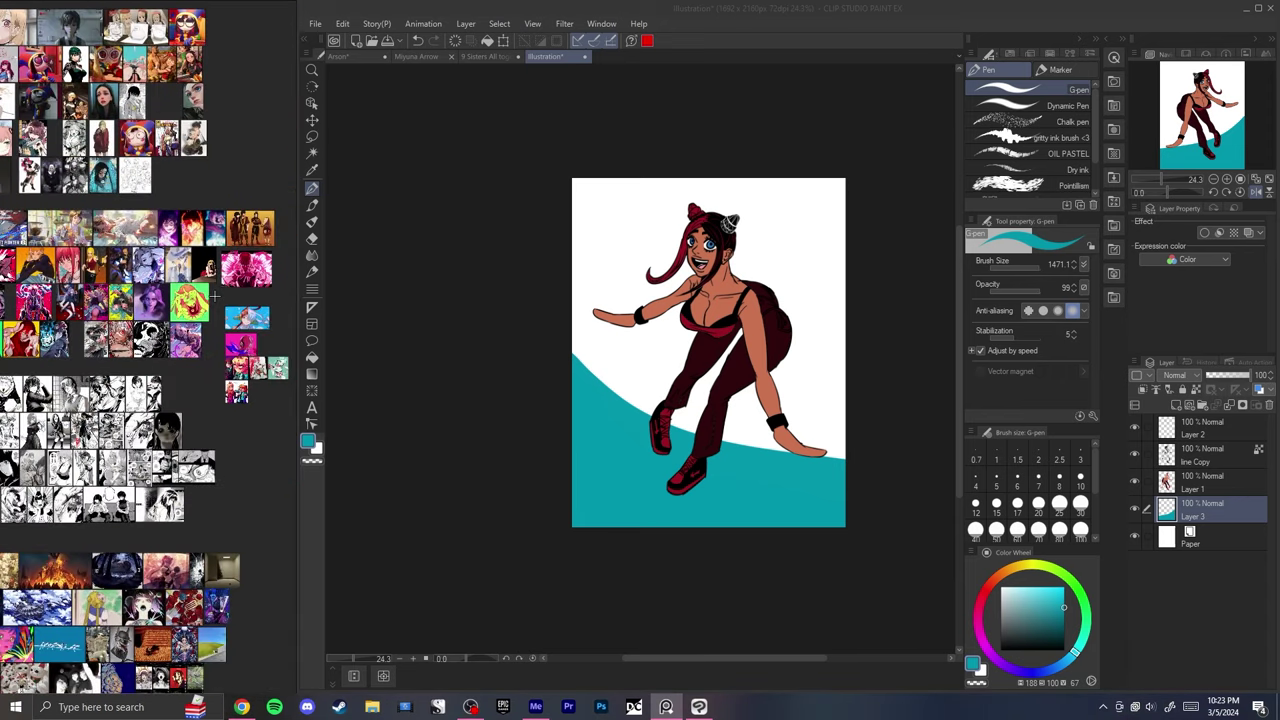
scroll(183, 265, down, 1)
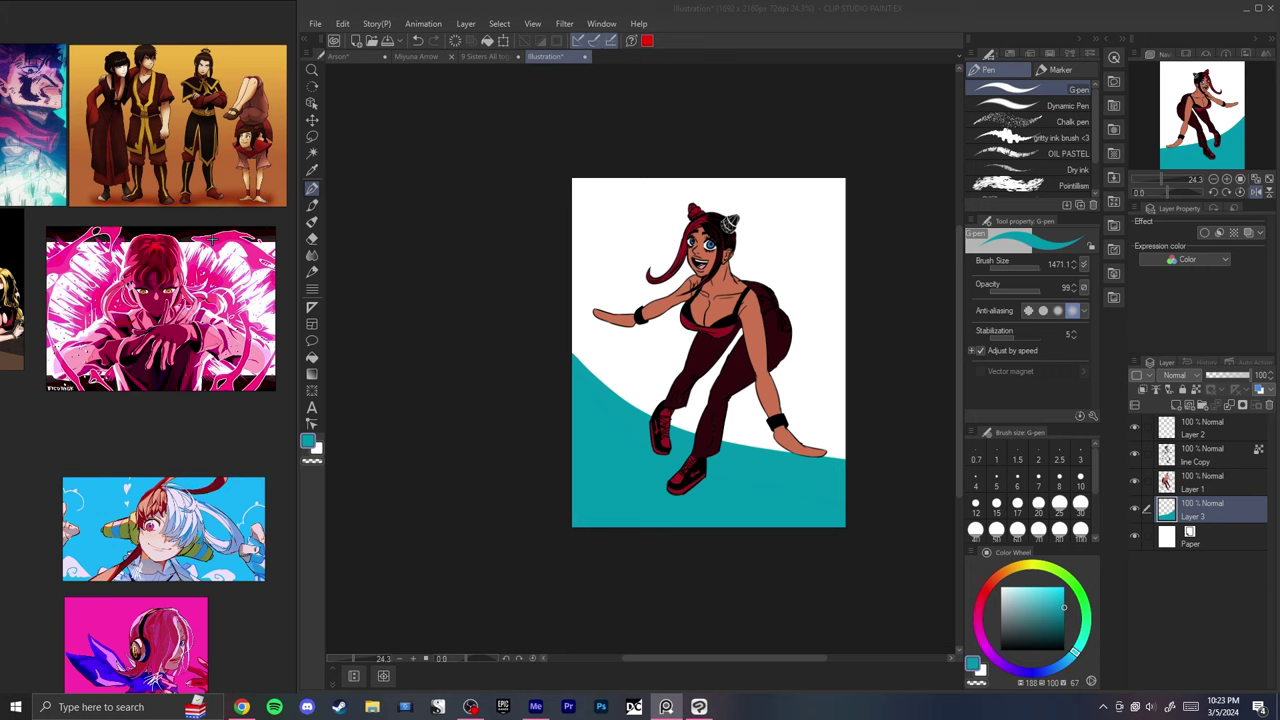
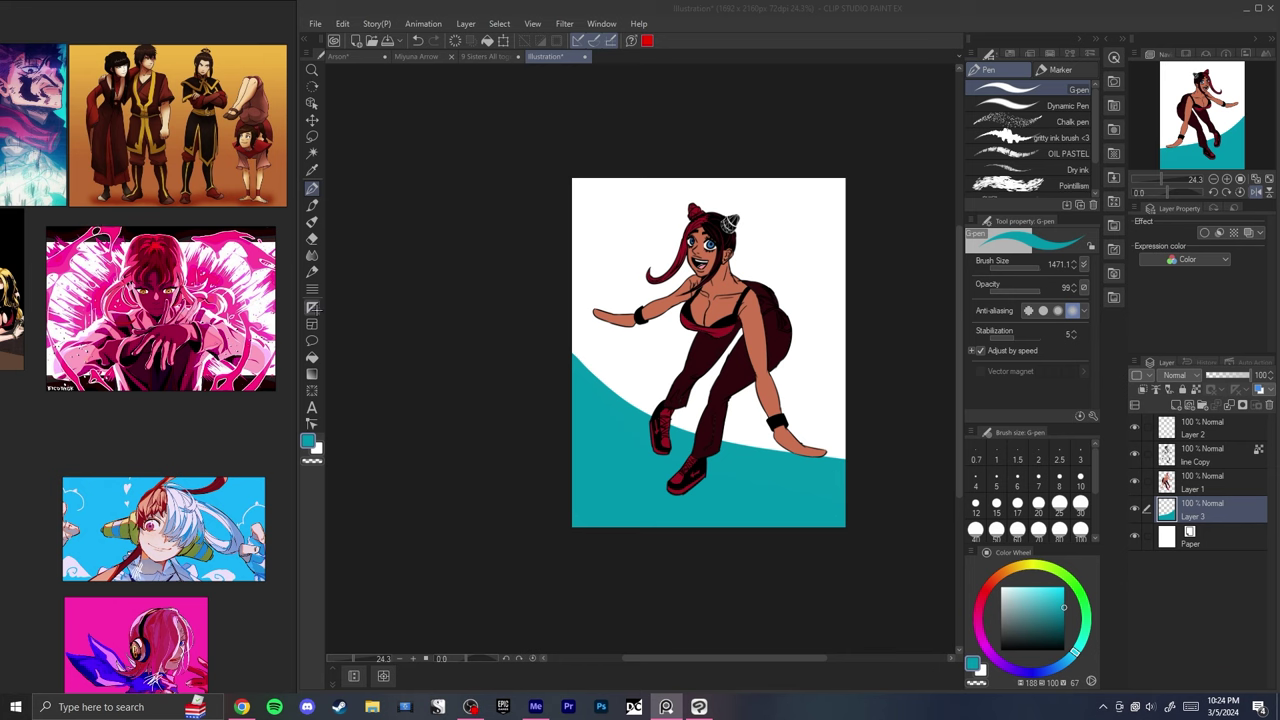
- Clear the curved teal ground from Layer 3 and return to the G-pen
click(312, 239)
mouse_move(552, 432)
mouse_down()
mouse_move(894, 480)
mouse_move(568, 457)
mouse_up()
key(p)
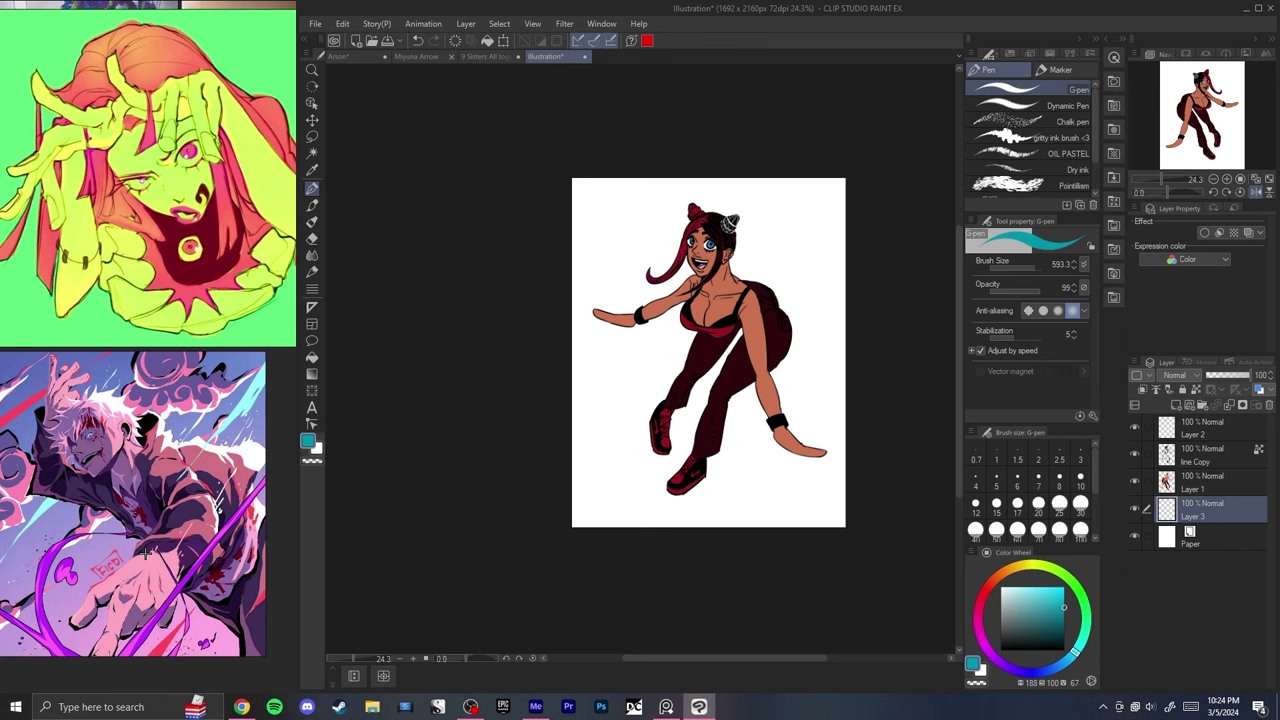
- Try a peach ground band (22/33/100) behind the feet with the G-pen at size 593.3, then undo it
scroll(145, 553, down, 10)
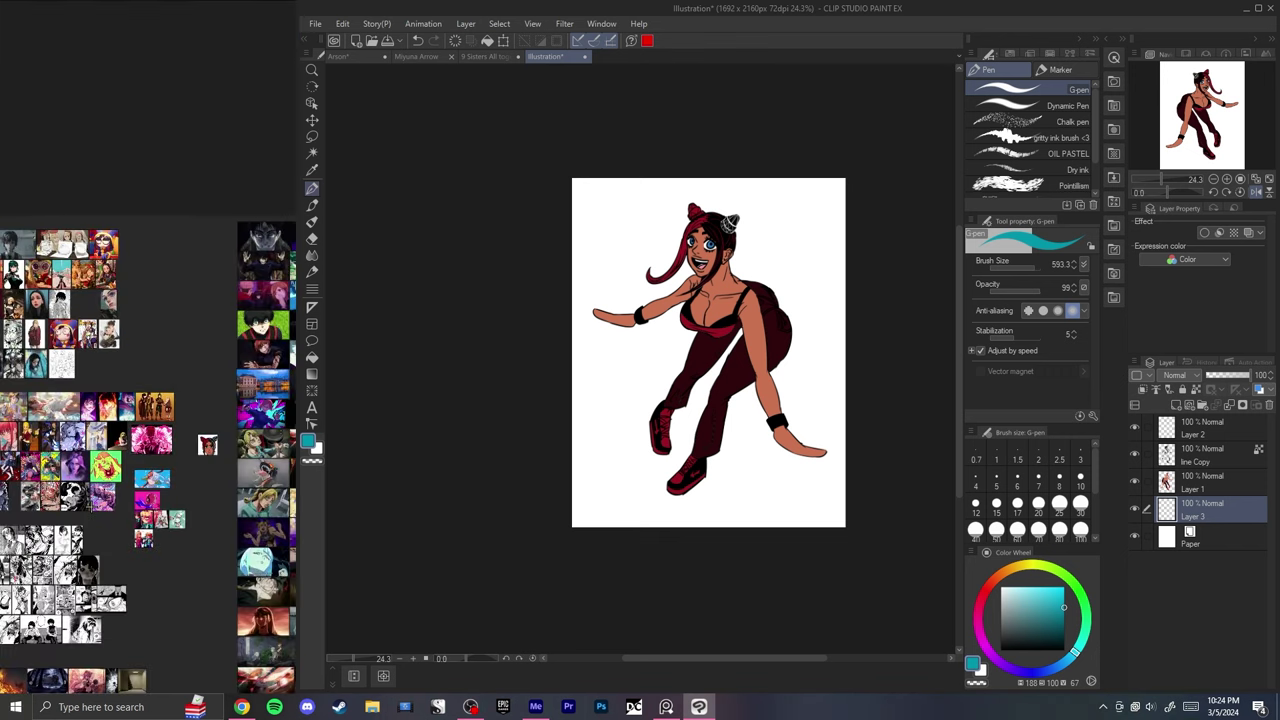
scroll(69, 297, up, 10)
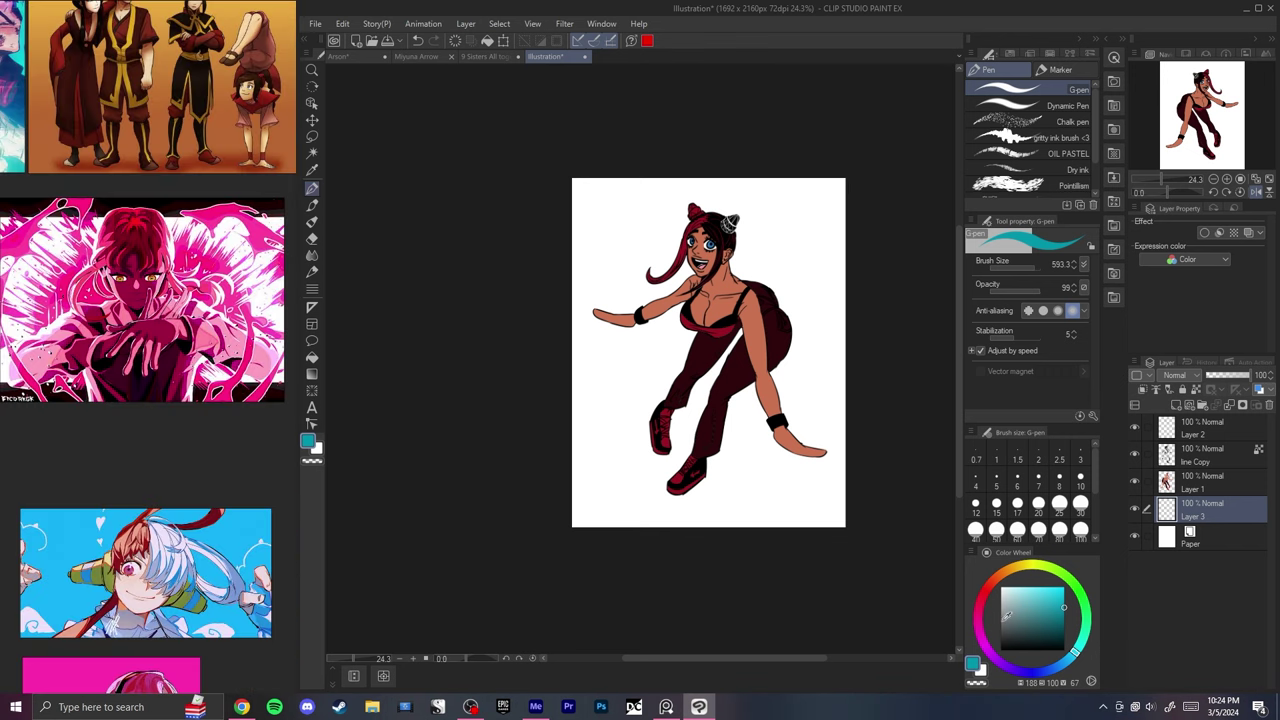
drag(1008, 615, 1024, 582)
click(1001, 574)
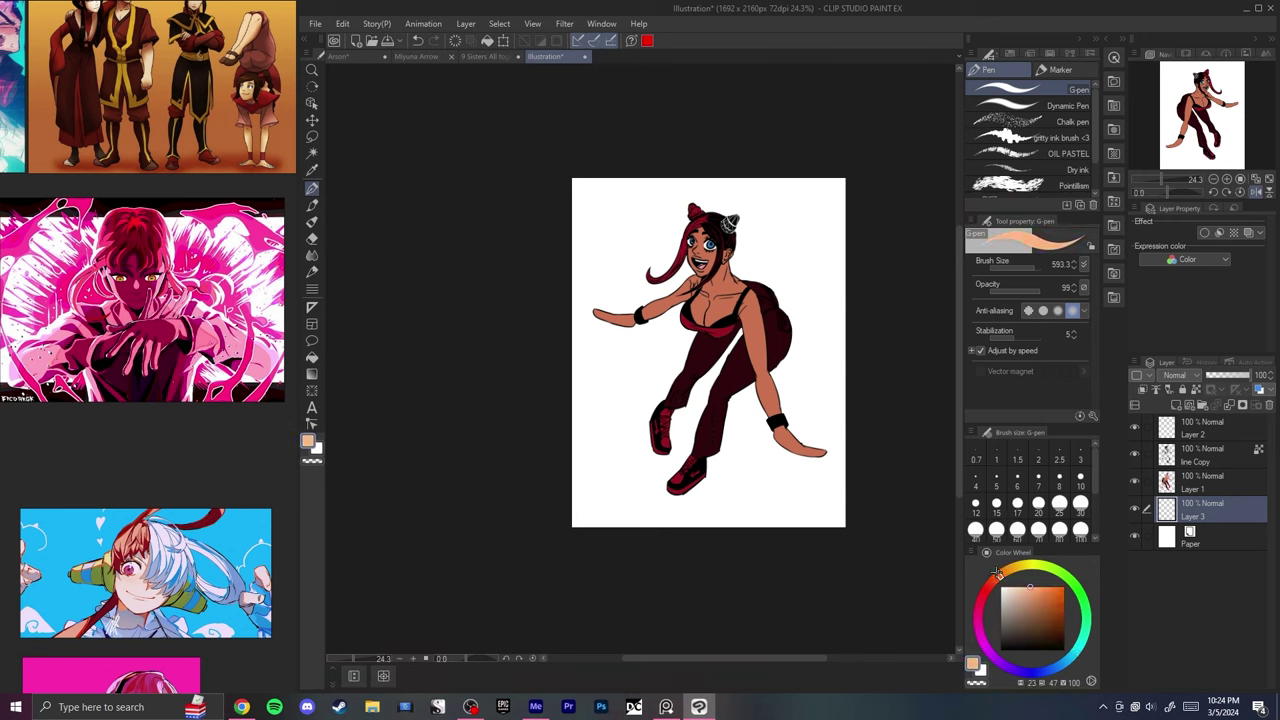
click(1024, 584)
drag(880, 470, 531, 394)
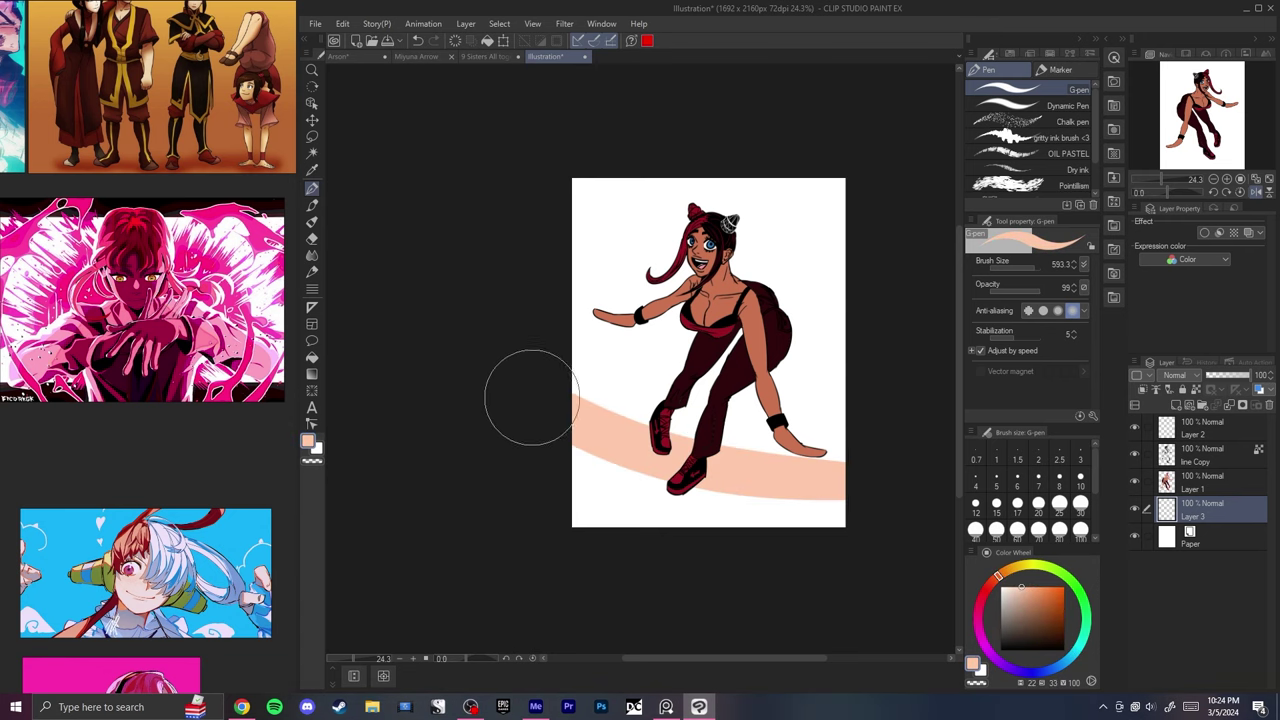
key(ctrl+z)
- Paint a wavy sloping brown ground edge (22/46/54) with the G-pen at size 181.3 and fill the area below it
click(1035, 619)
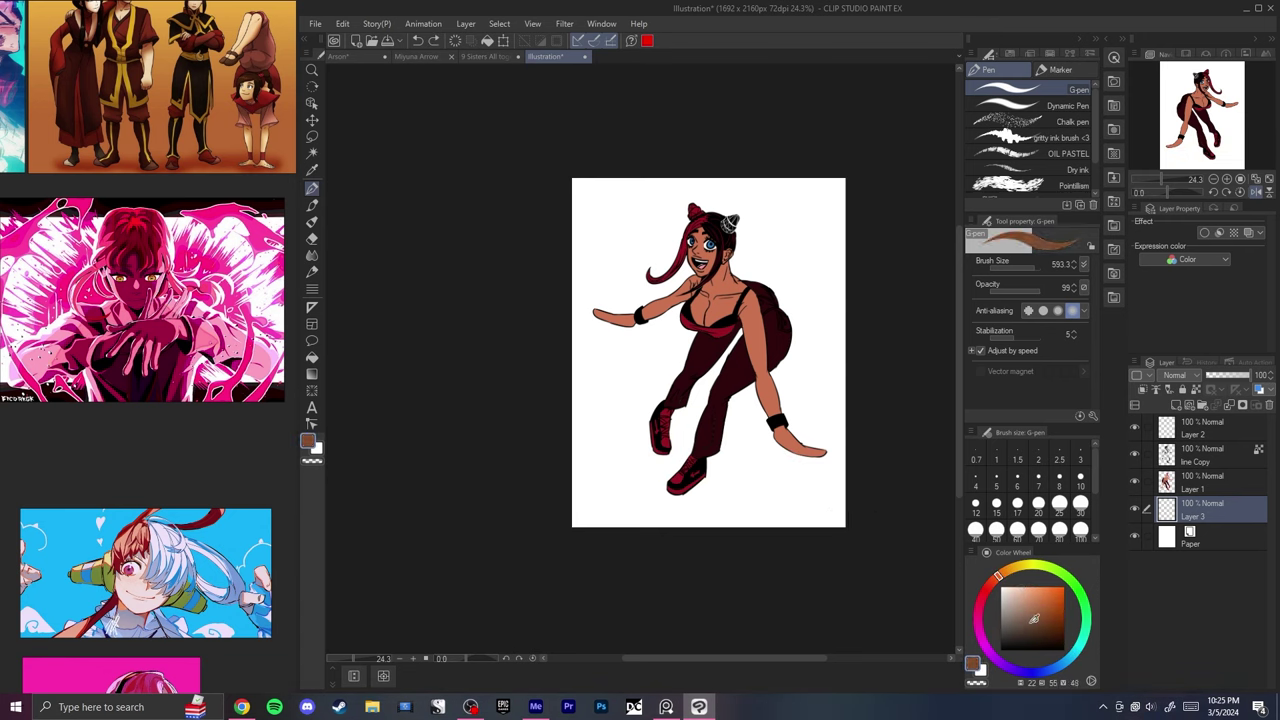
drag(1035, 619, 1029, 616)
drag(868, 452, 677, 430)
key(ctrl+z)
drag(835, 516, 801, 520)
drag(879, 508, 663, 387)
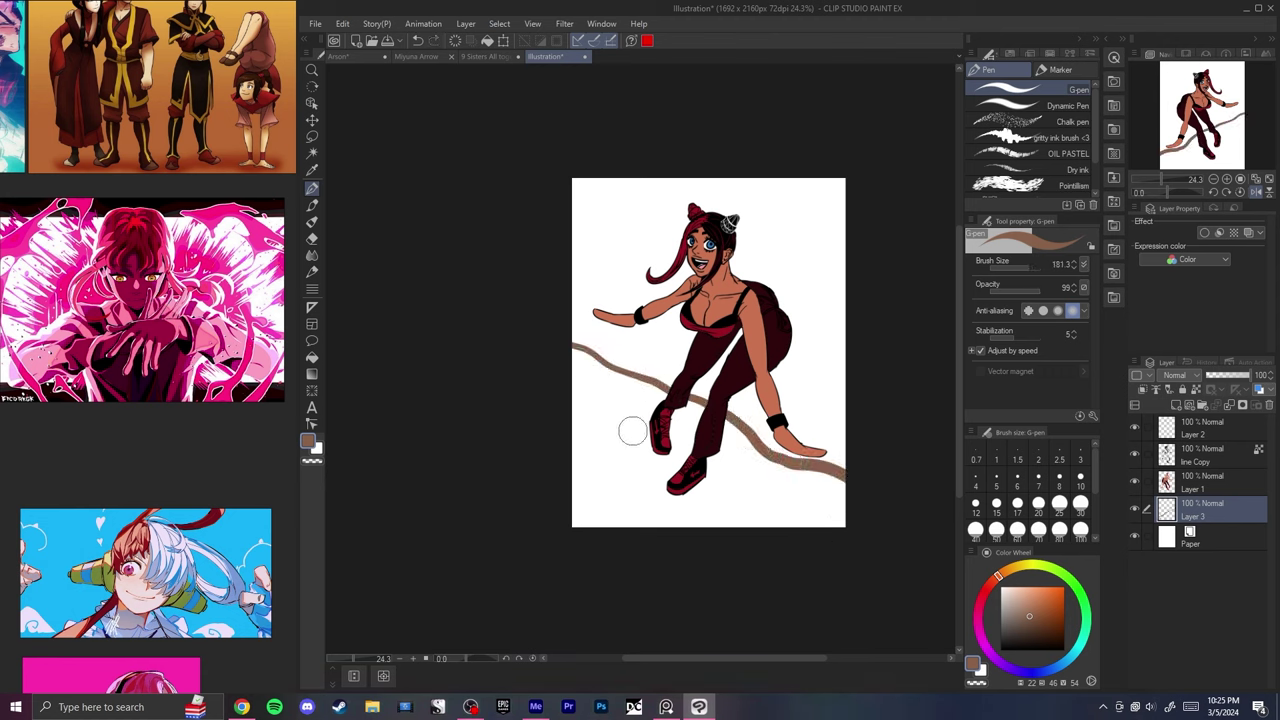
key(g)
click(758, 497)
key(p)
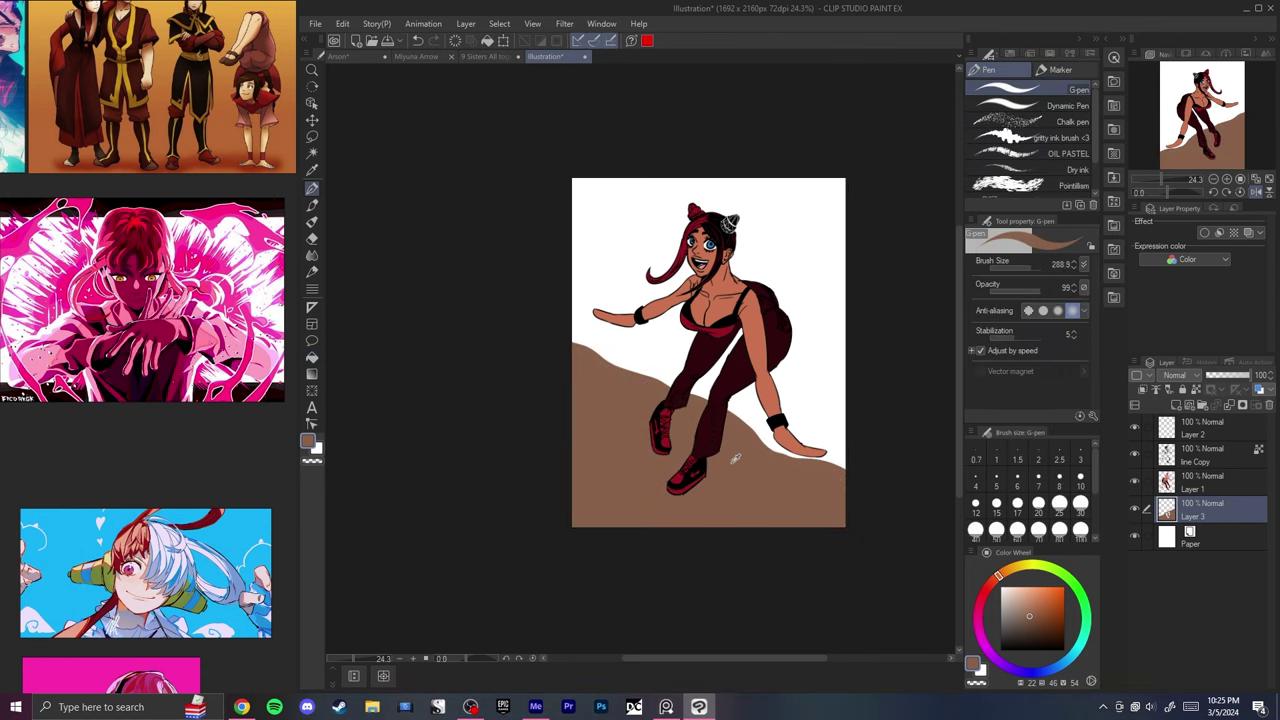
- Fill the sky and the enclosed gap between the legs and arm with muted teal (192/56/49)
click(1064, 658)
key(g)
click(829, 329)
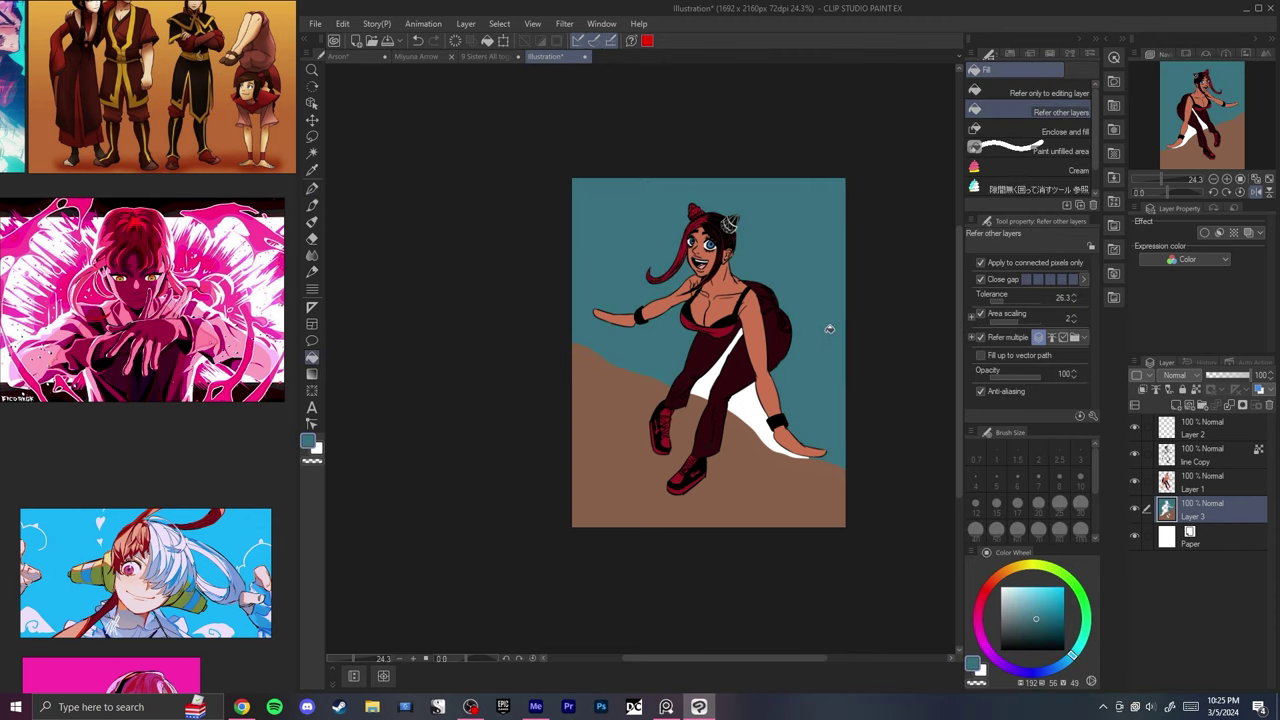
click(738, 345)
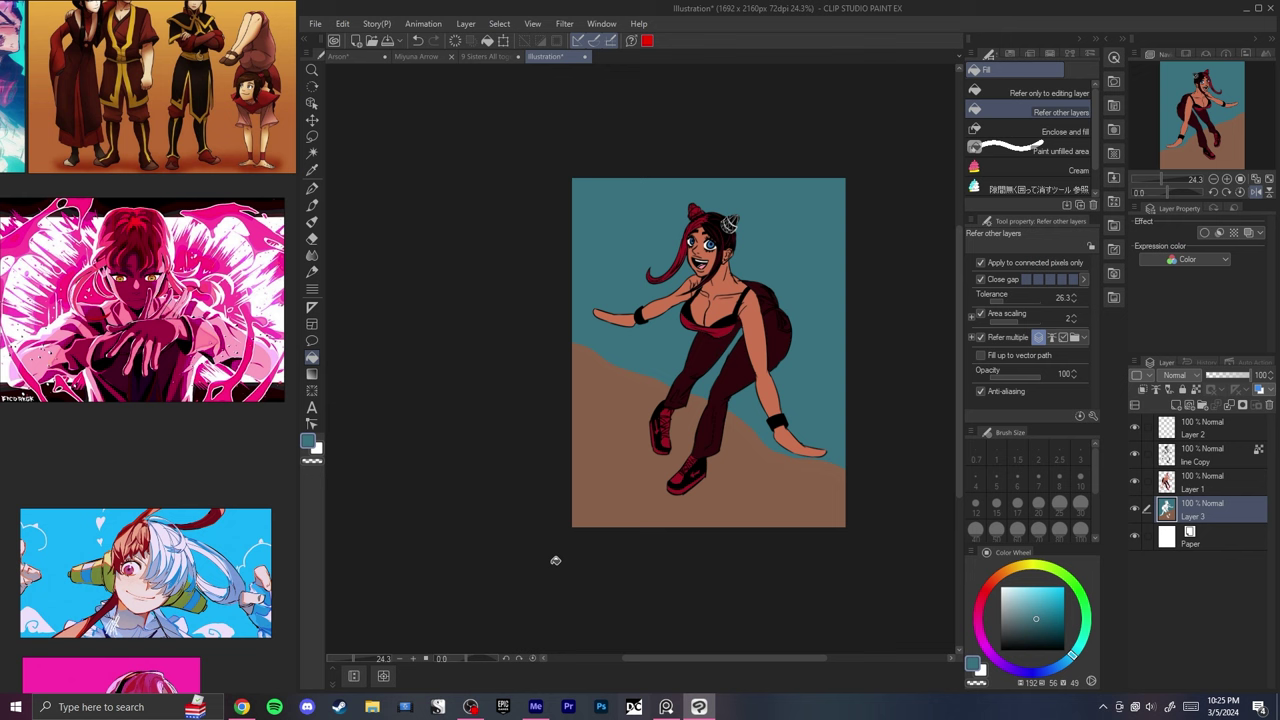
- Switch to Chrome and search Google Images for "a beach at night"
click(242, 706)
click(213, 92)
text(a beach at )
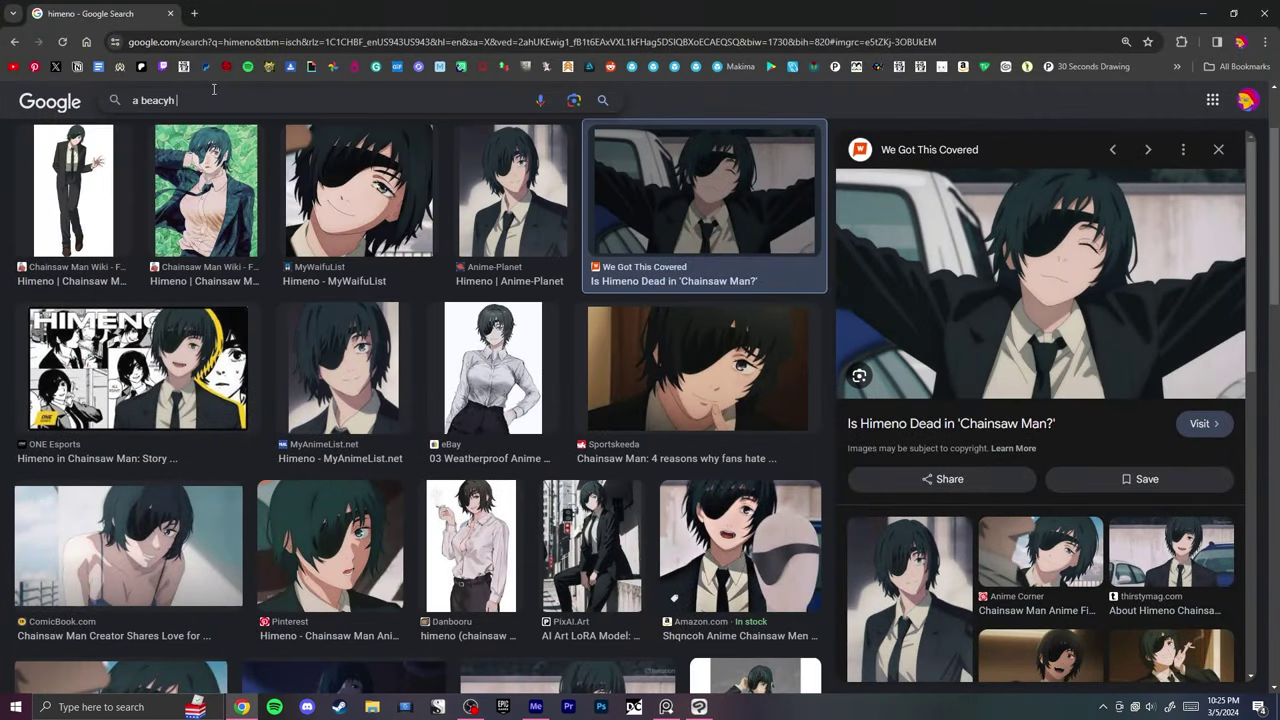
text(night)
key(Return)
- Open the iStock full moon beach photo with the palm tree and copy the image
click(283, 190)
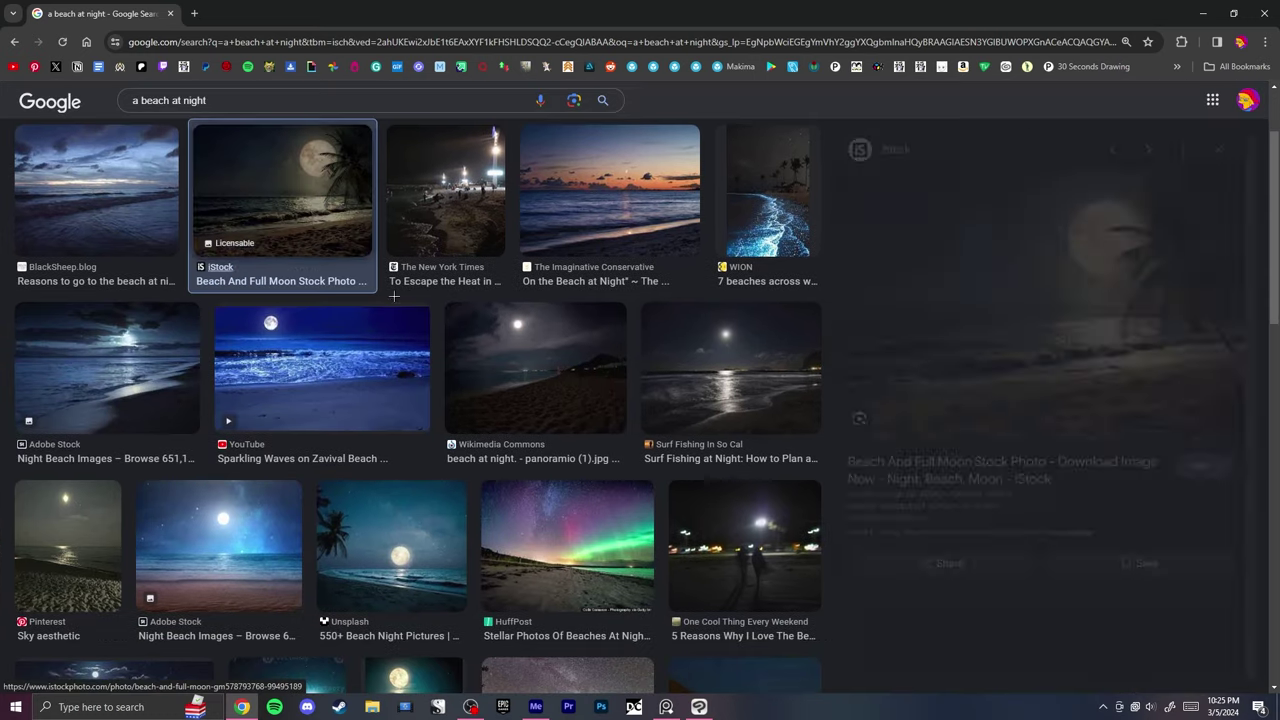
right_click(1026, 287)
click(1099, 470)
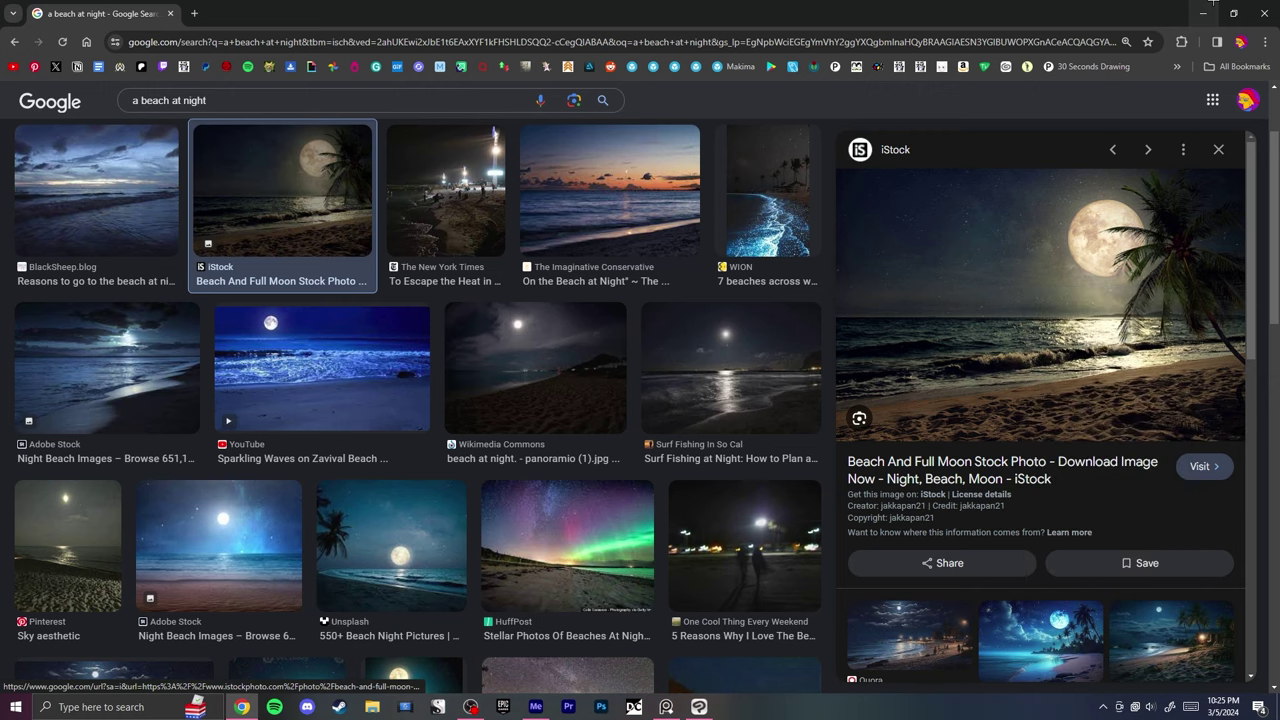
- Paste the night beach photo onto the reference board above the character's head reference and enlarge it in view
click(1233, 13)
drag(638, 244, 300, 254)
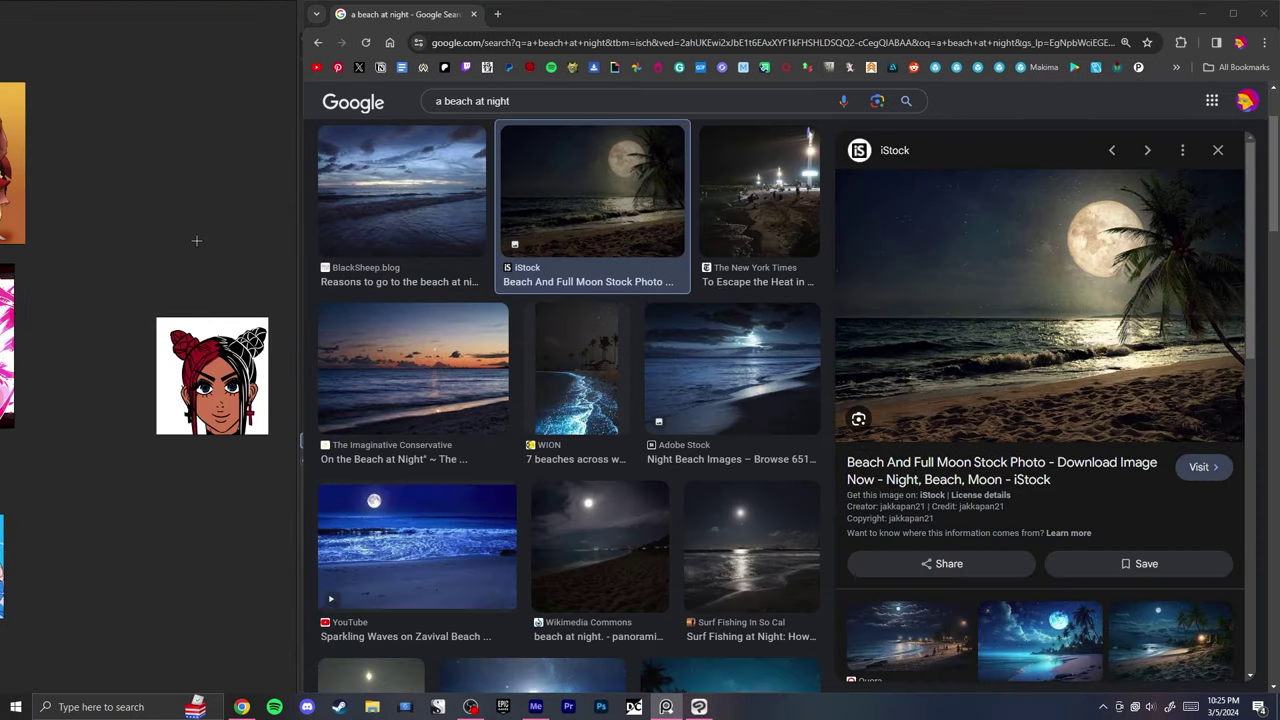
key(ctrl+v)
drag(175, 226, 178, 272)
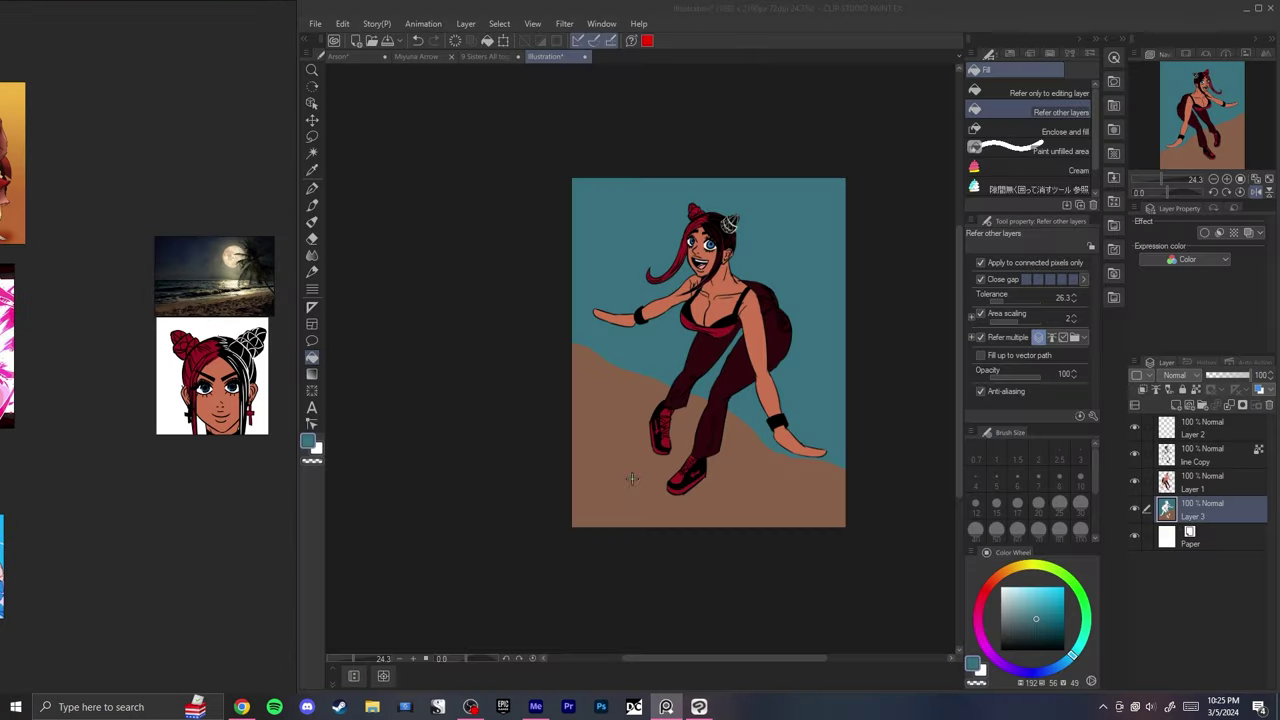
double_click(229, 259)
- Create a 4500 x 6000 px, 72 dpi canvas from the 3:4 Twitter preset and paste the night beach photo into it
click(356, 41)
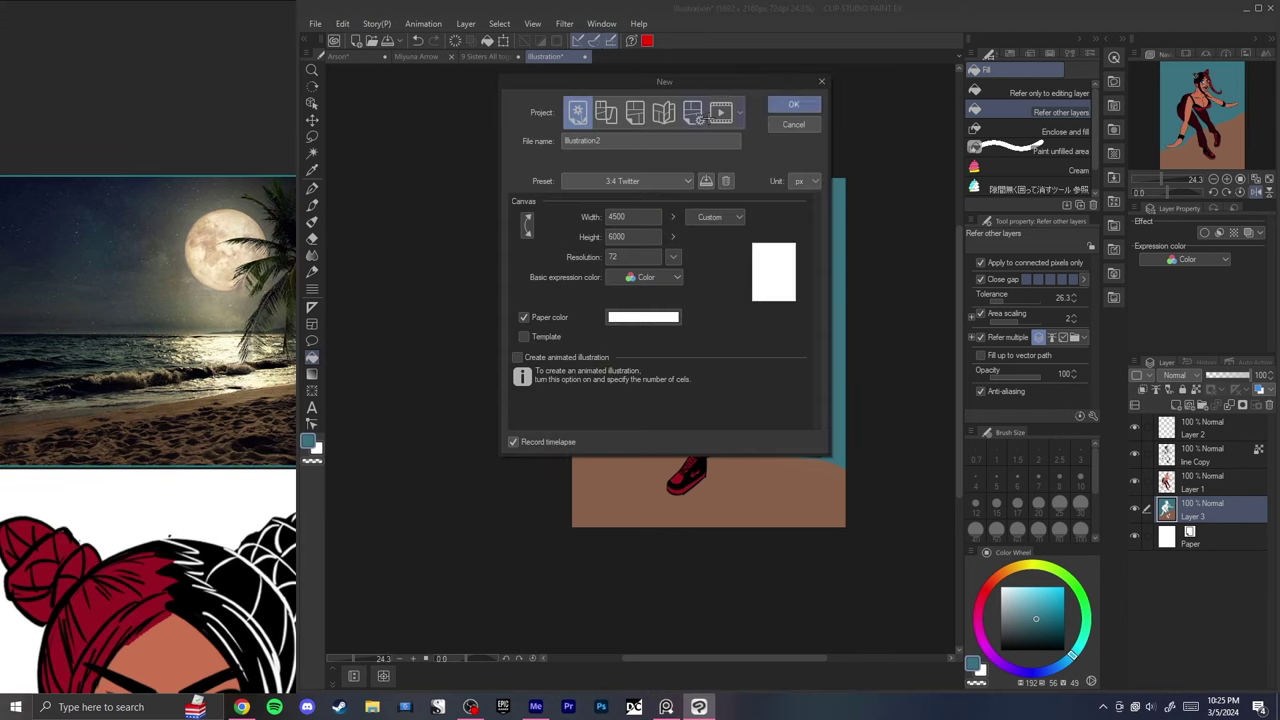
click(793, 104)
key(ctrl+v)
scroll(611, 472, up, 8)
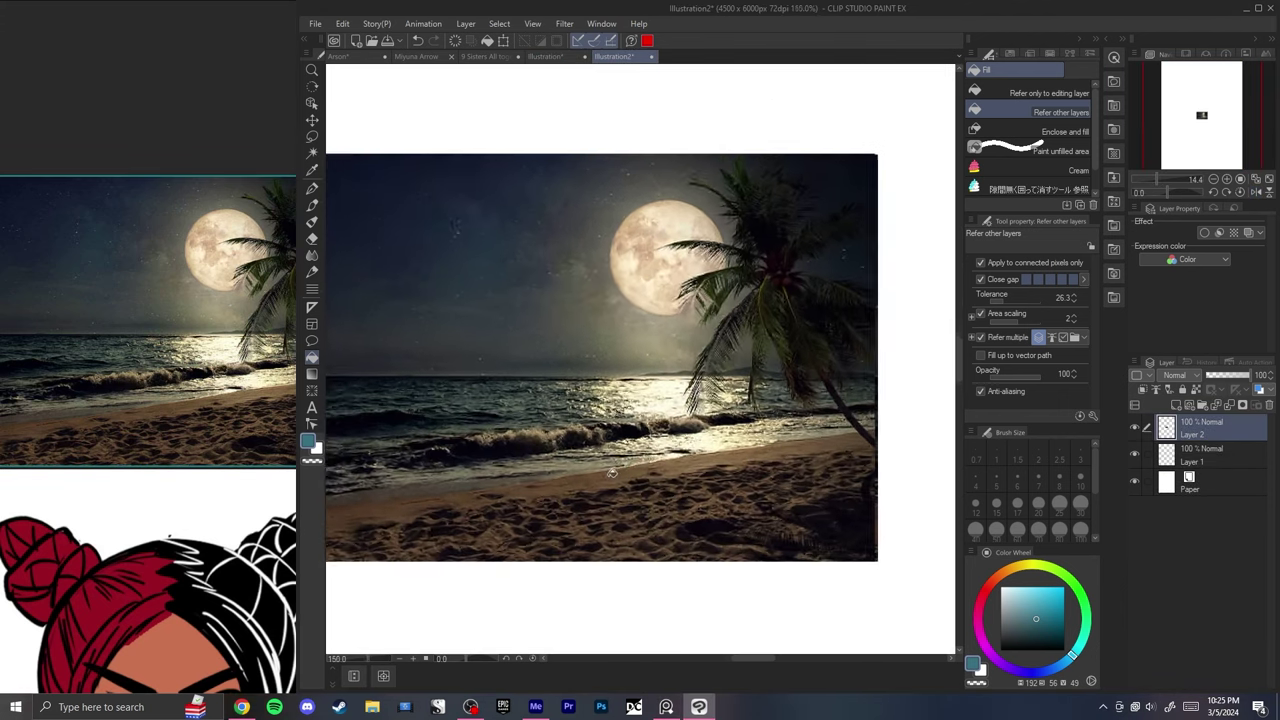
scroll(611, 472, up, 3)
drag(577, 463, 600, 412)
scroll(582, 437, down, 2)
- Sample the photo's sand colour and the illustration's brown ground colour to compare them
key(p)
alt+click(587, 430)
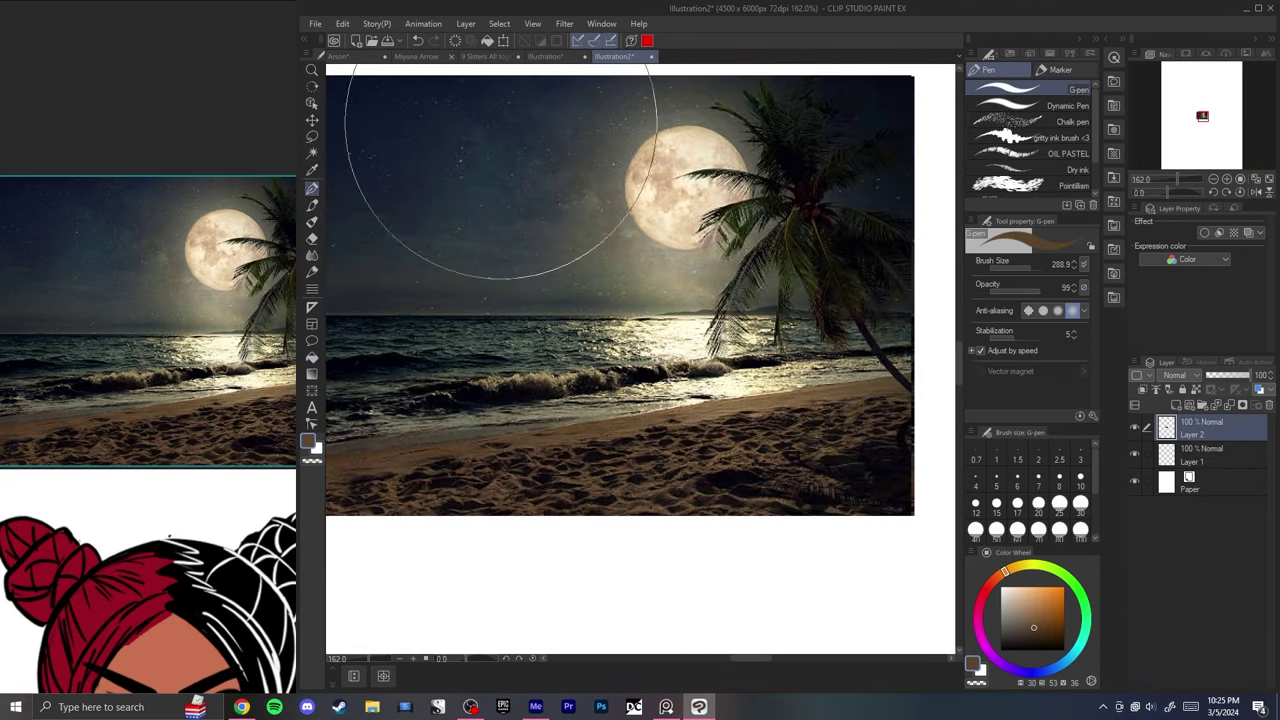
click(545, 56)
alt+click(622, 447)
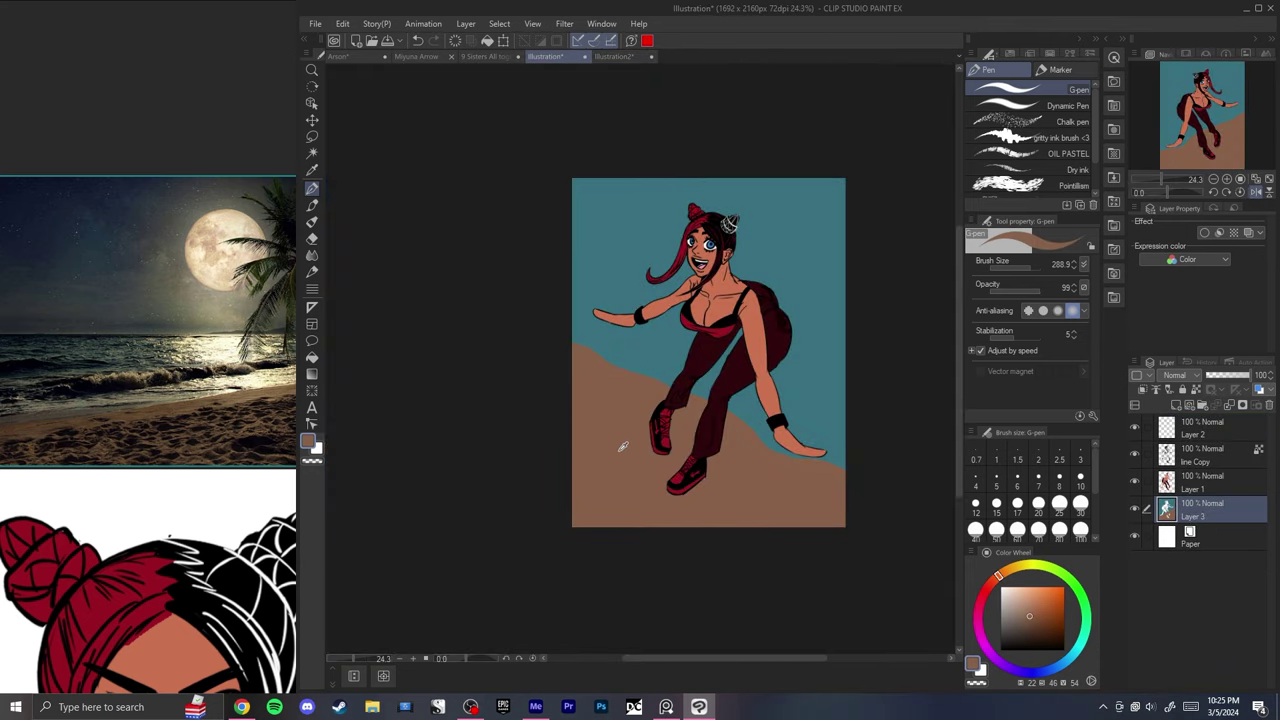
- Darken the ground and sky on Layer 3 by lowering the luminosity with the Hue/Saturation/Luminosity correction
key(ctrl+u)
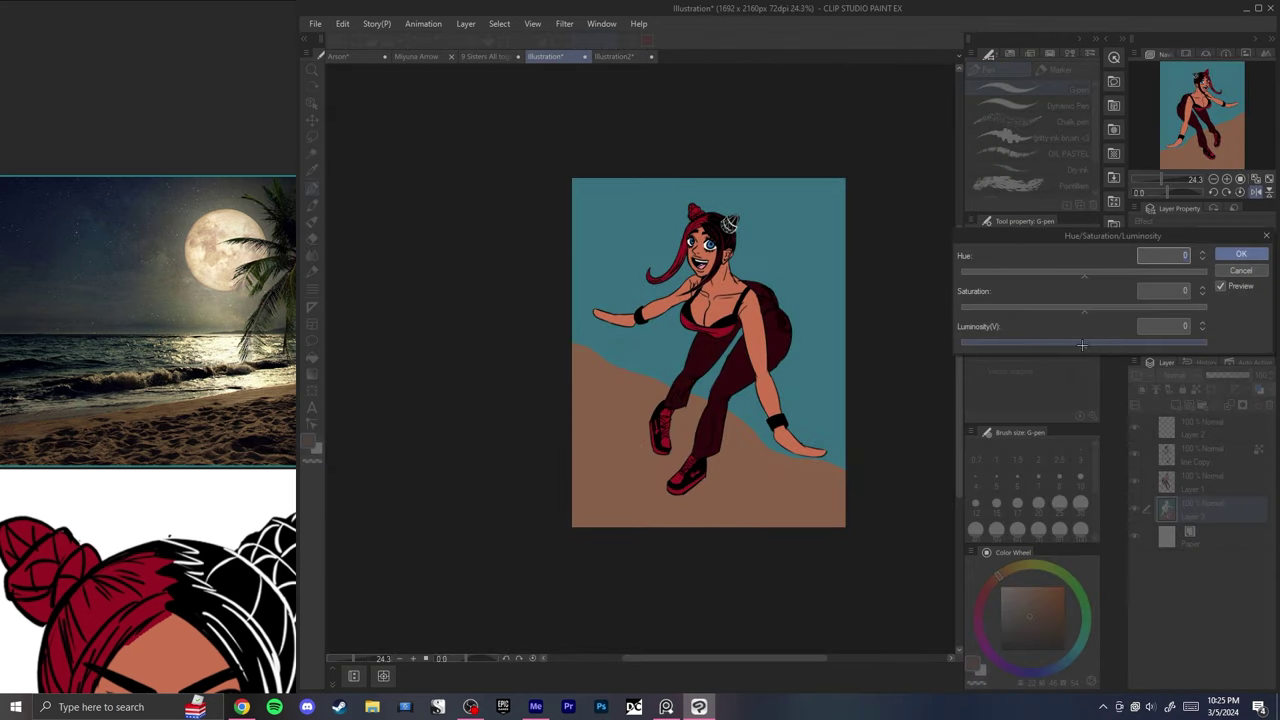
drag(1084, 343, 1061, 343)
key(Return)
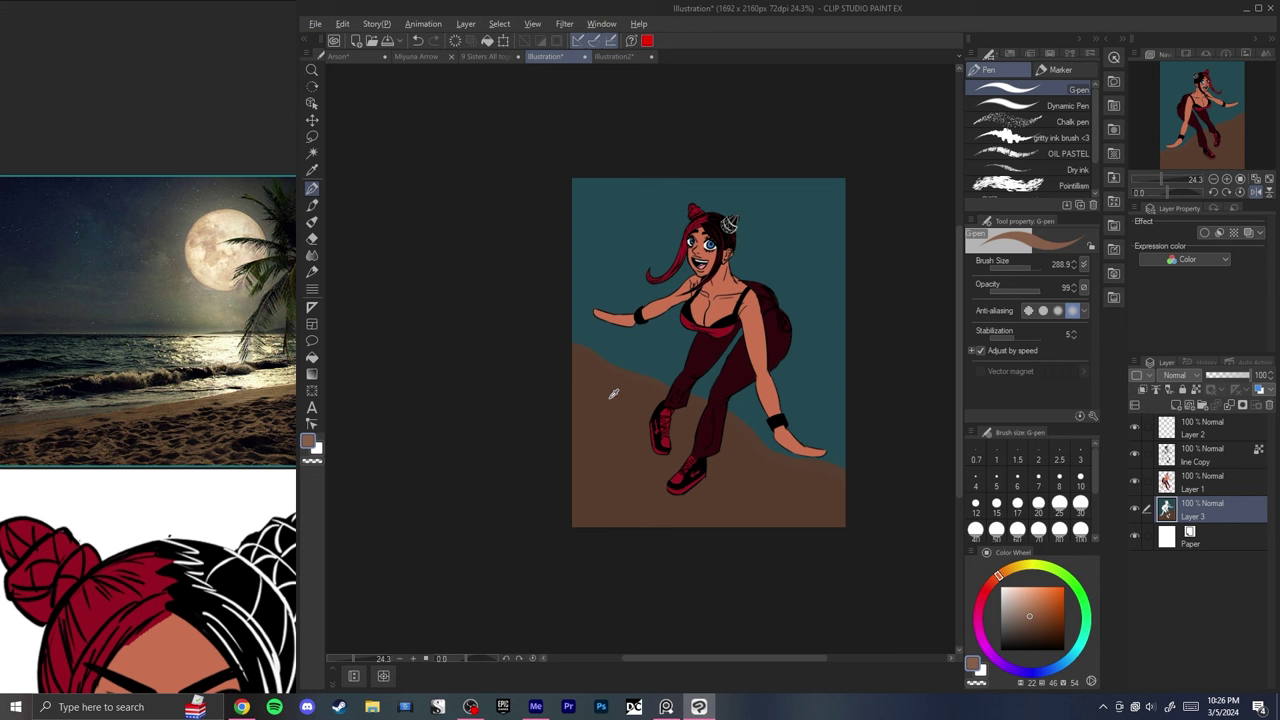
- Sample the darkened ground in the illustration and compare it with a sand colour sampled near the photo's shoreline
alt+click(613, 391)
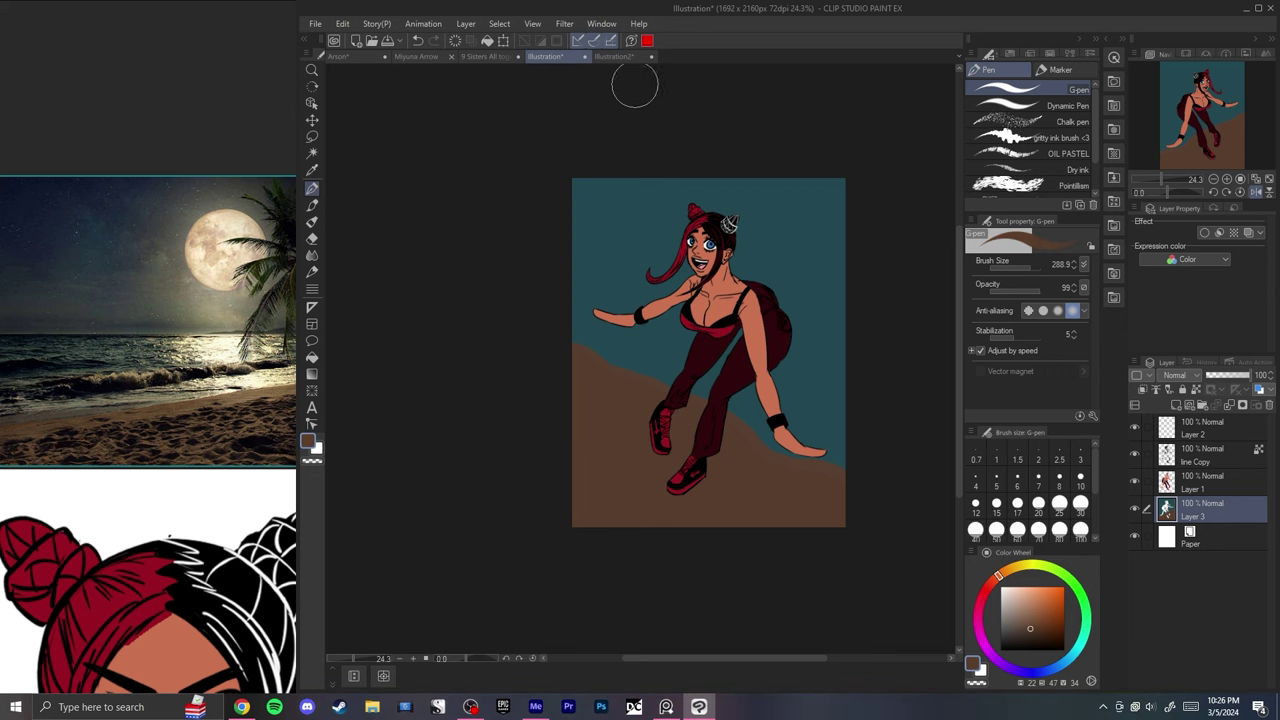
click(613, 56)
alt+click(533, 435)
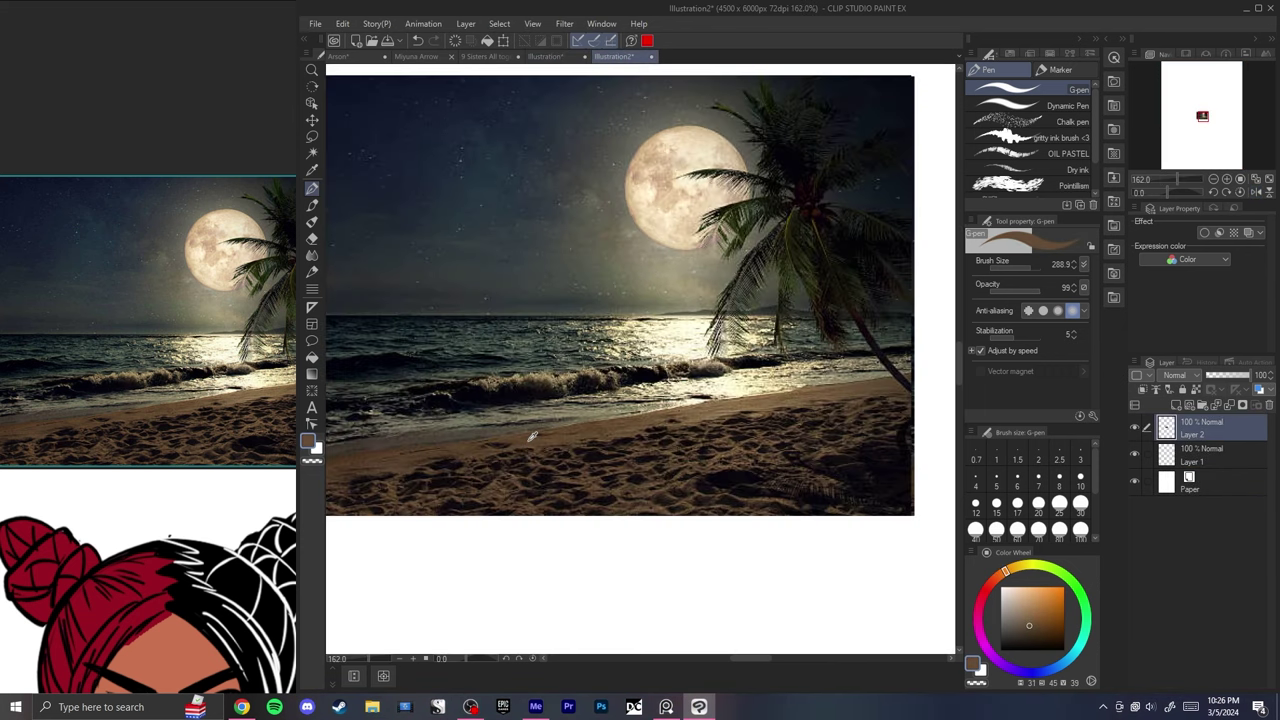
- Sample the illustration's teal background and the wet shoreline colour in the beach photo to compare them
key(ctrl+Tab)
alt+click(797, 229)
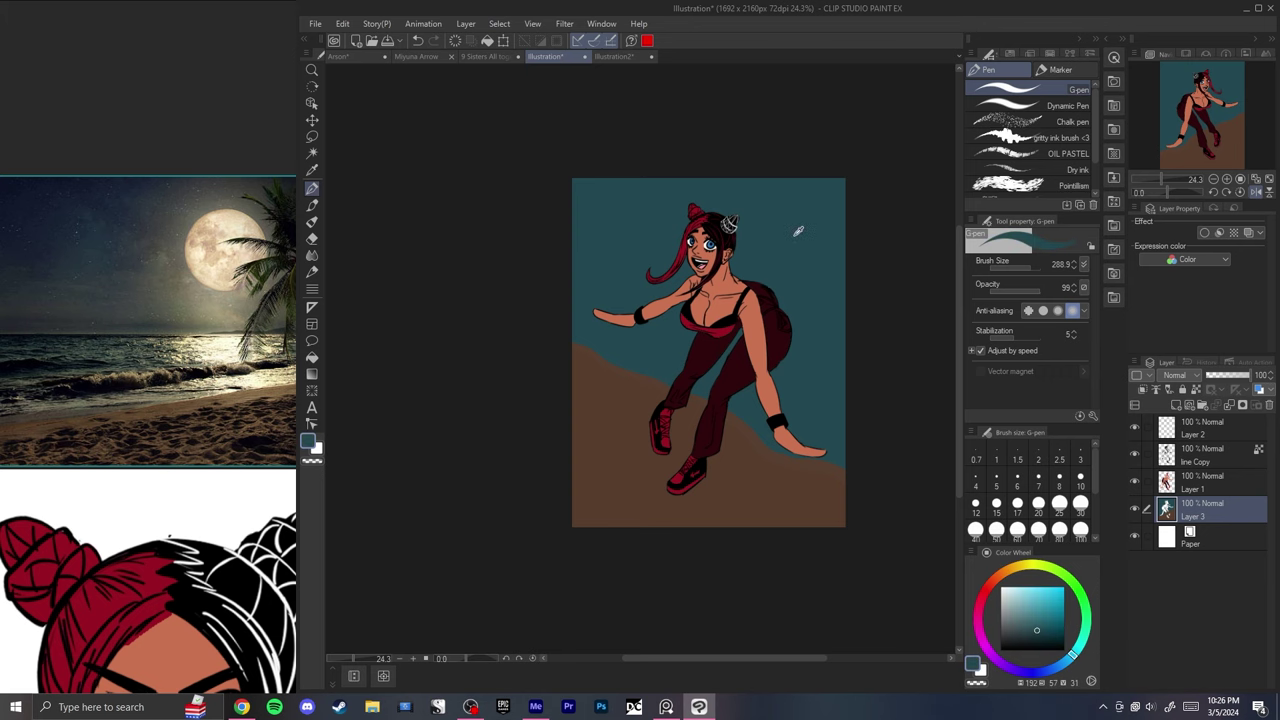
click(601, 55)
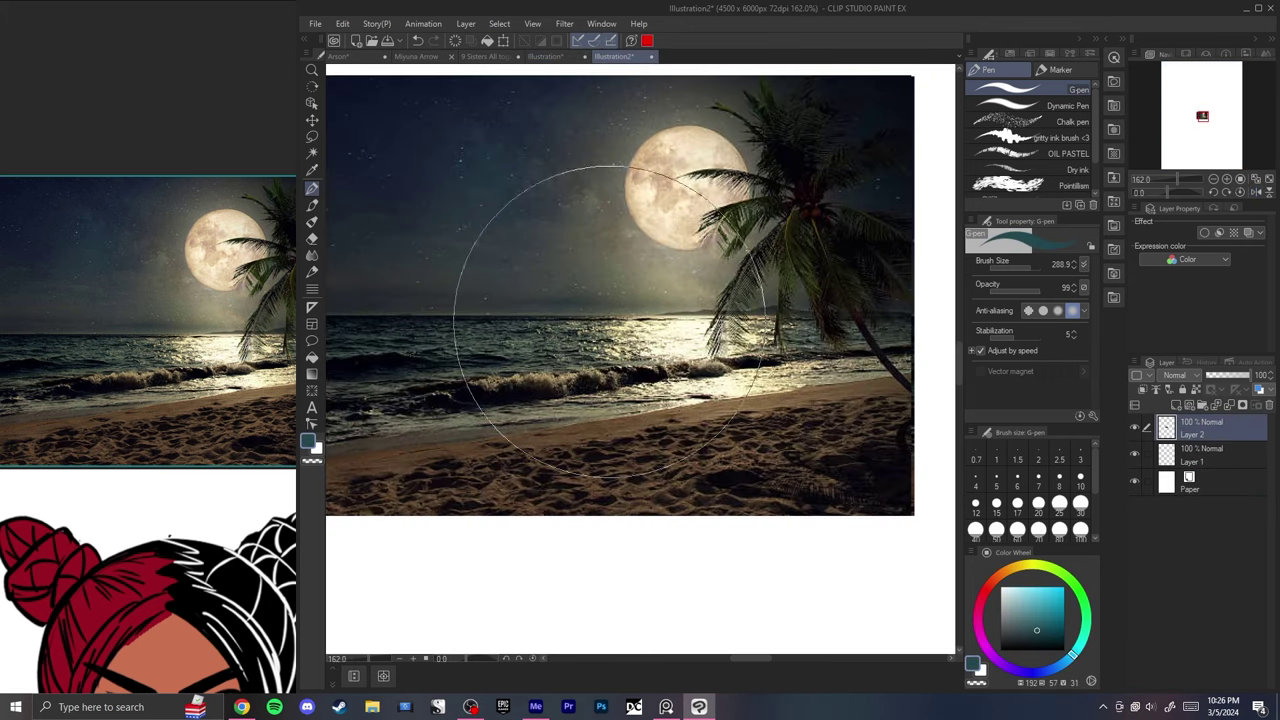
alt+click(601, 406)
alt+click(596, 409)
alt+click(595, 408)
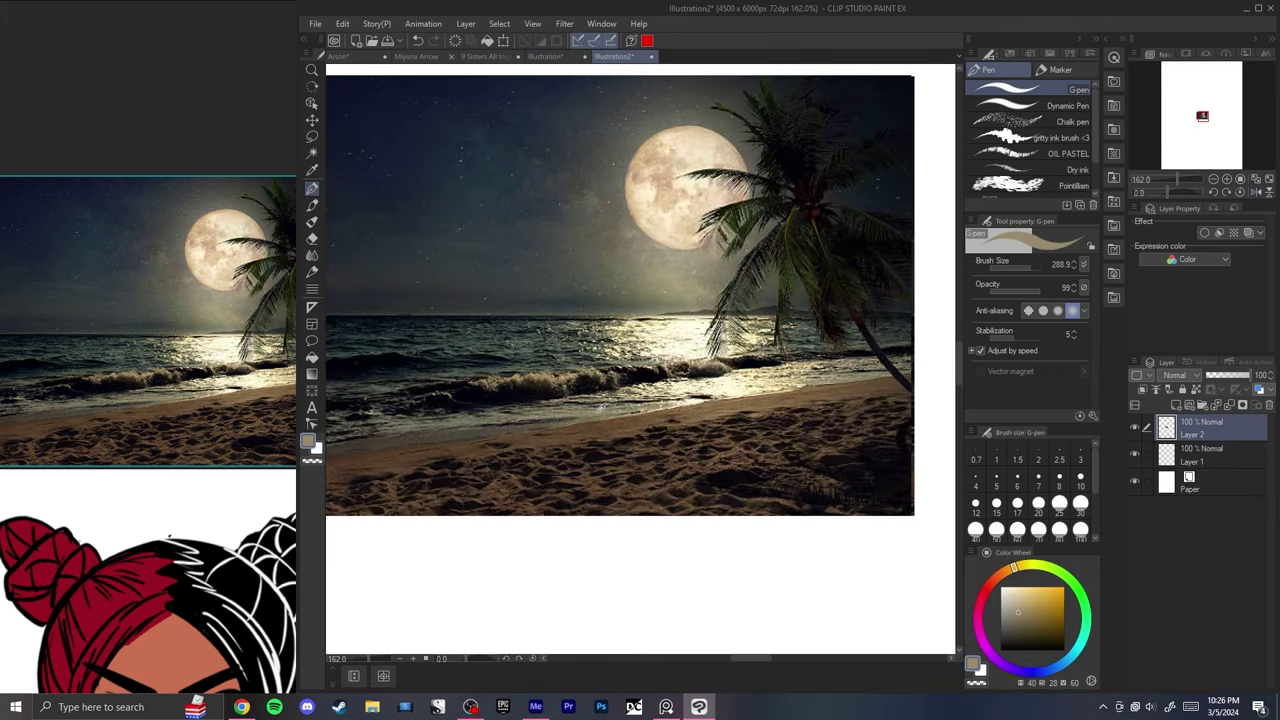
alt+click(594, 408)
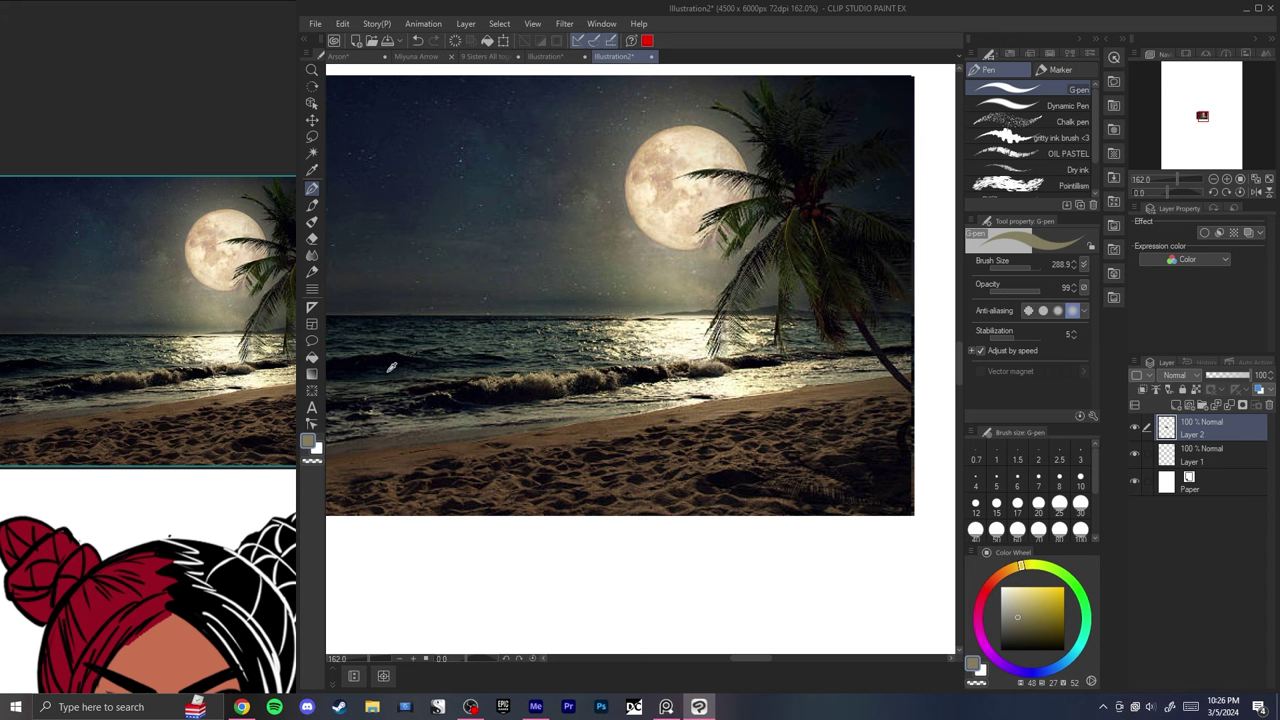
- Sample the photo's dark wave colour for comparison and return to the illustration of the woman
alt+click(454, 374)
alt+click(460, 374)
alt+click(459, 374)
alt+click(459, 374)
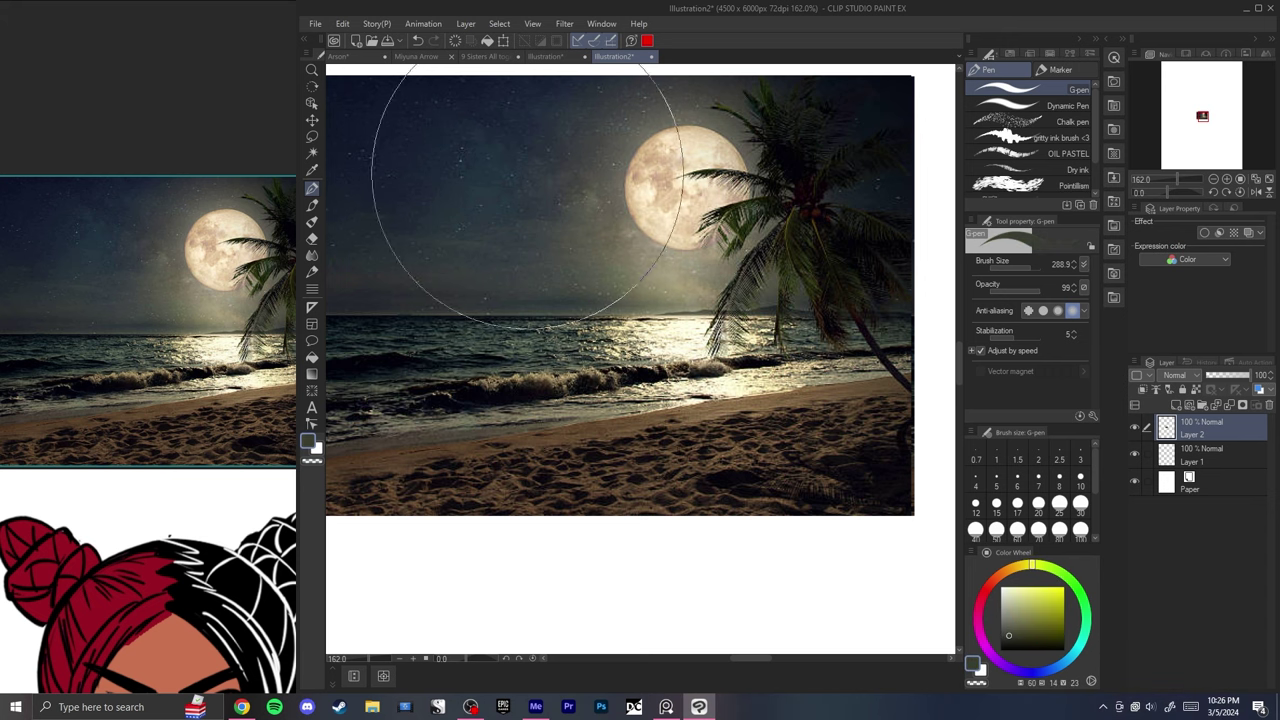
click(545, 56)
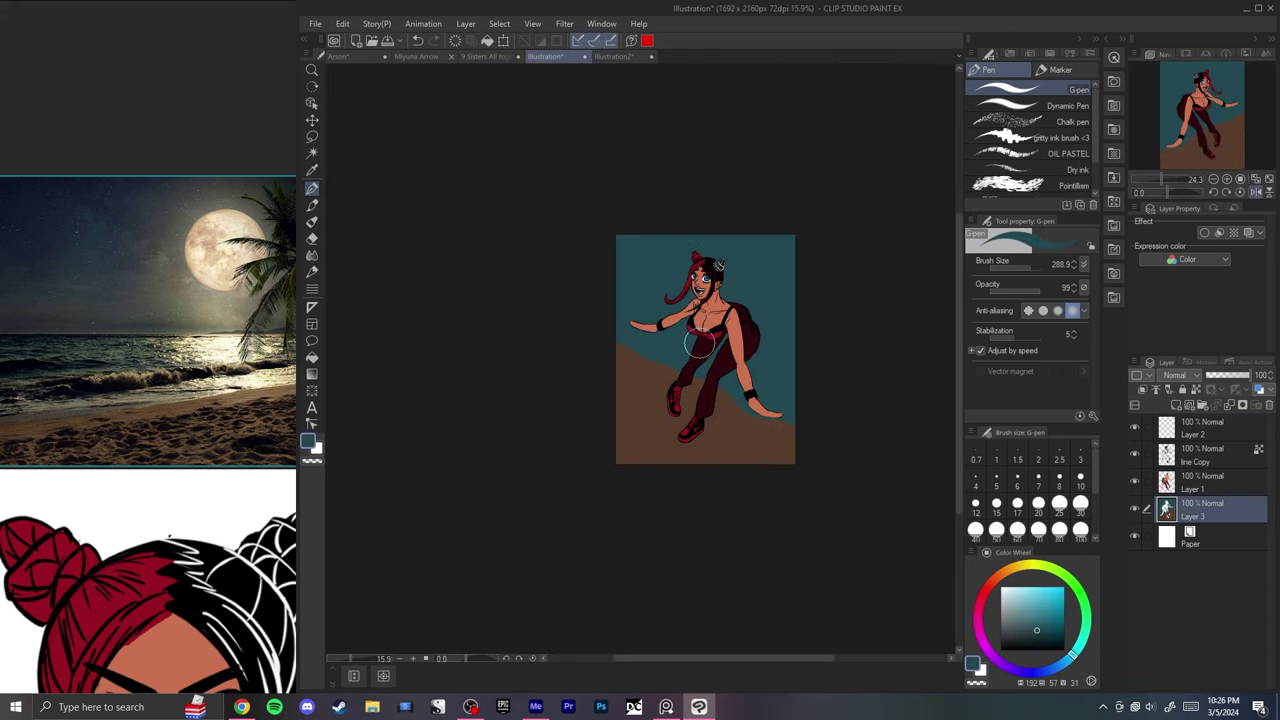
key(h)
key(h)
key(h)
key(h)
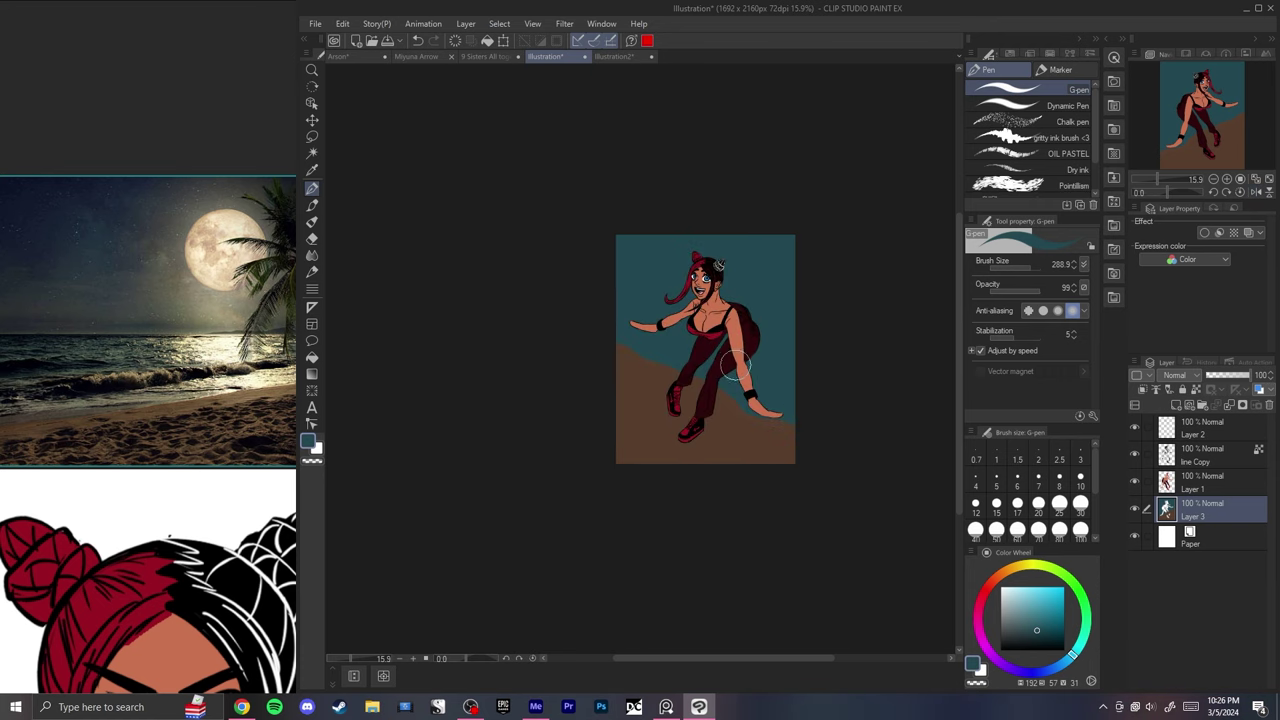
scroll(792, 361, up, 3)
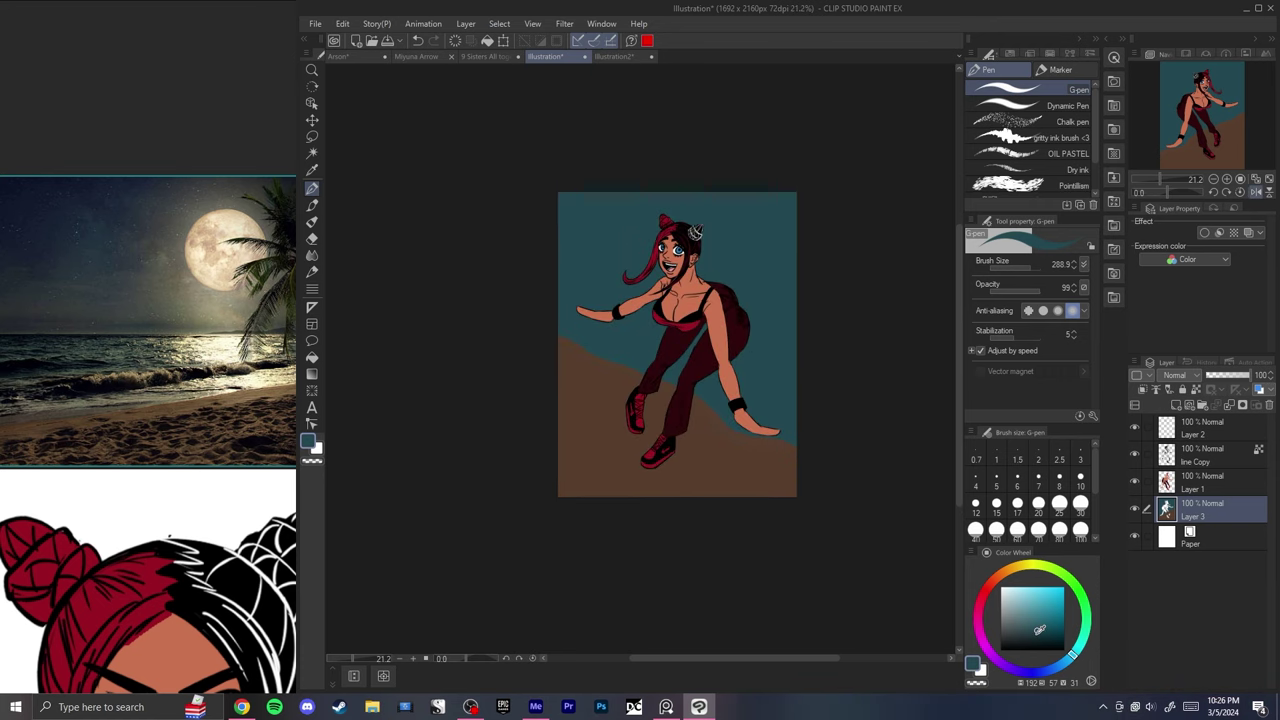
scroll(685, 467, up, 3)
scroll(660, 320, down, 3)
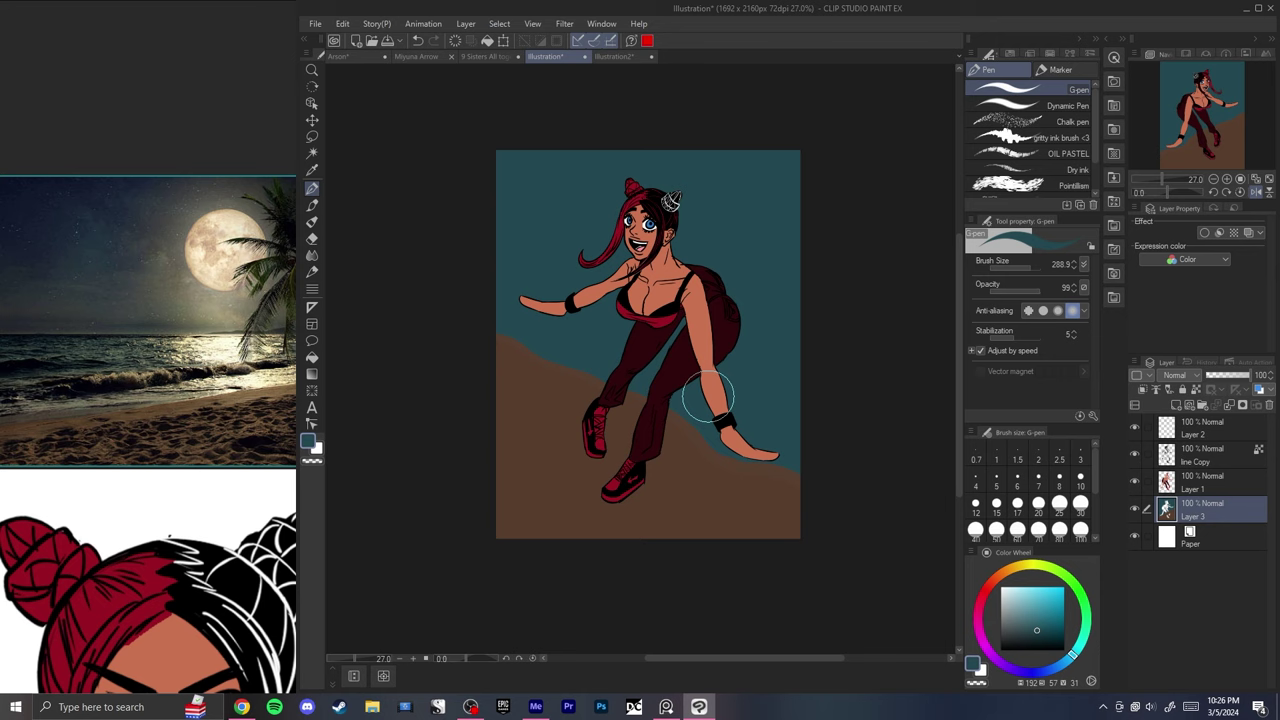
- Paint broad white G-pen arcs on Layer 3, curving behind the woman from the top edge down to the canvas bottom like a breaking wave
click(1001, 587)
drag(510, 232, 734, 428)
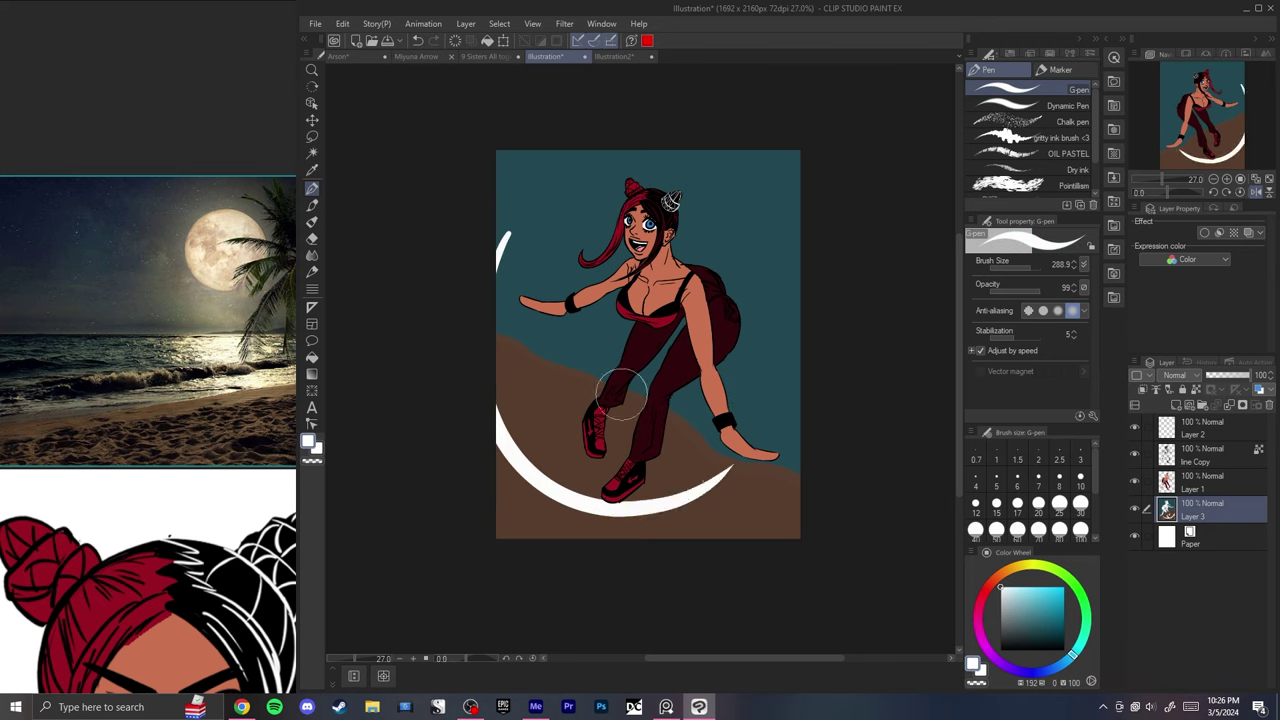
key(ctrl+z)
drag(530, 200, 702, 454)
key(ctrl+z)
mouse_move(769, 342)
mouse_down()
mouse_move(559, 210)
mouse_move(484, 262)
mouse_up()
key(ctrl+z)
mouse_move(614, 156)
mouse_down()
mouse_move(636, 506)
mouse_move(587, 562)
mouse_move(757, 323)
mouse_move(609, 594)
mouse_move(757, 271)
mouse_move(613, 595)
mouse_up()
key(ctrl+z)
key(ctrl+z)
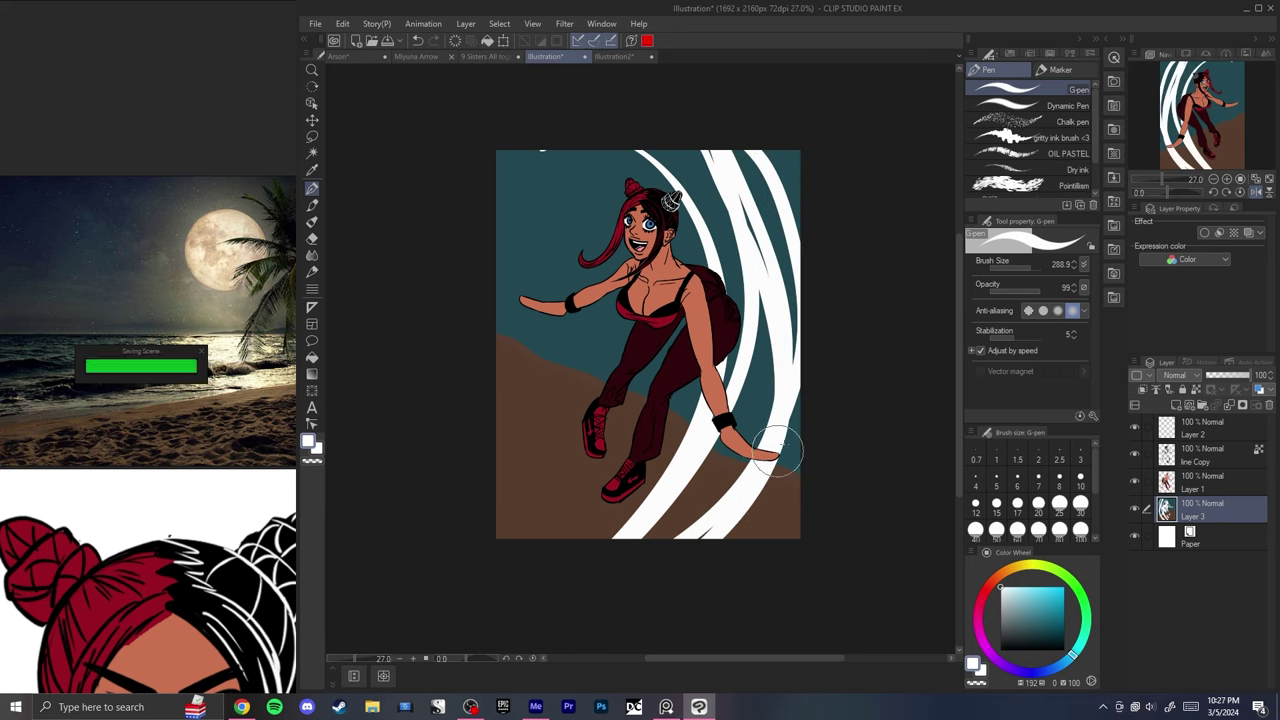
- Cover the ground between and beyond the lower arcs with sampled teal and paint a small muted magenta starfish on the remaining sand
alt+click(786, 450)
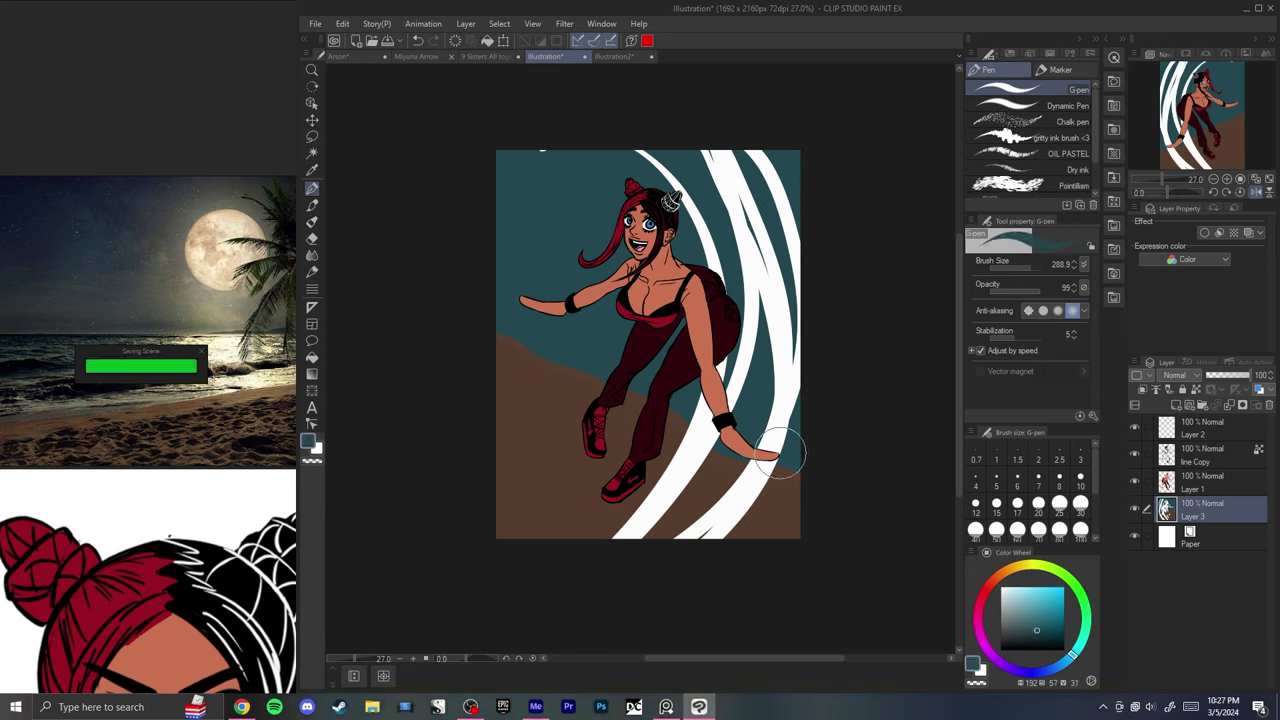
drag(780, 453, 635, 510)
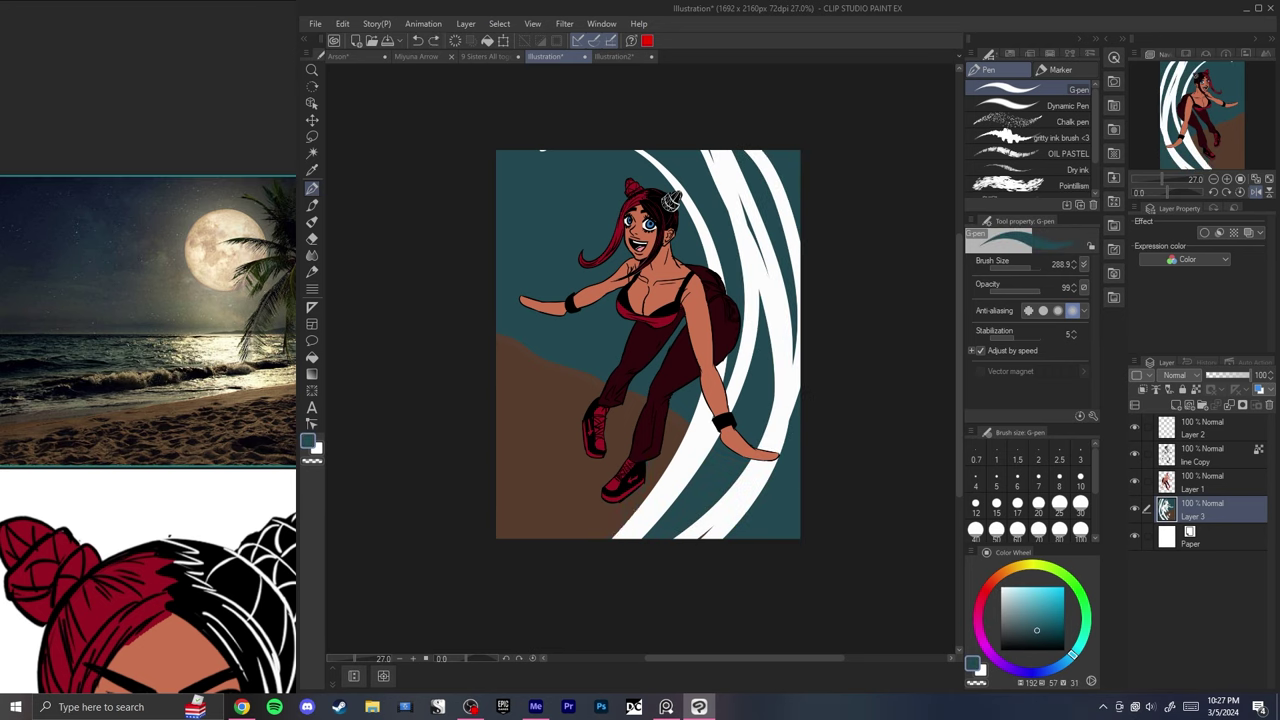
click(982, 605)
click(1028, 620)
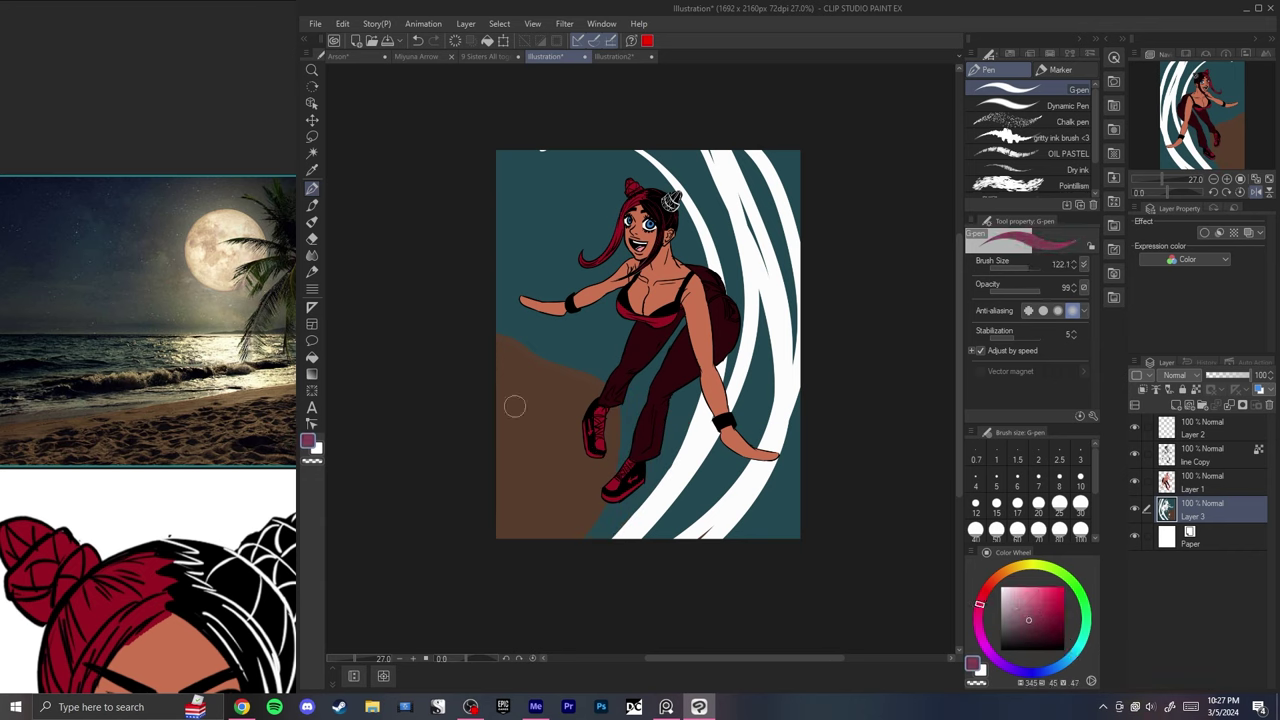
key(b)
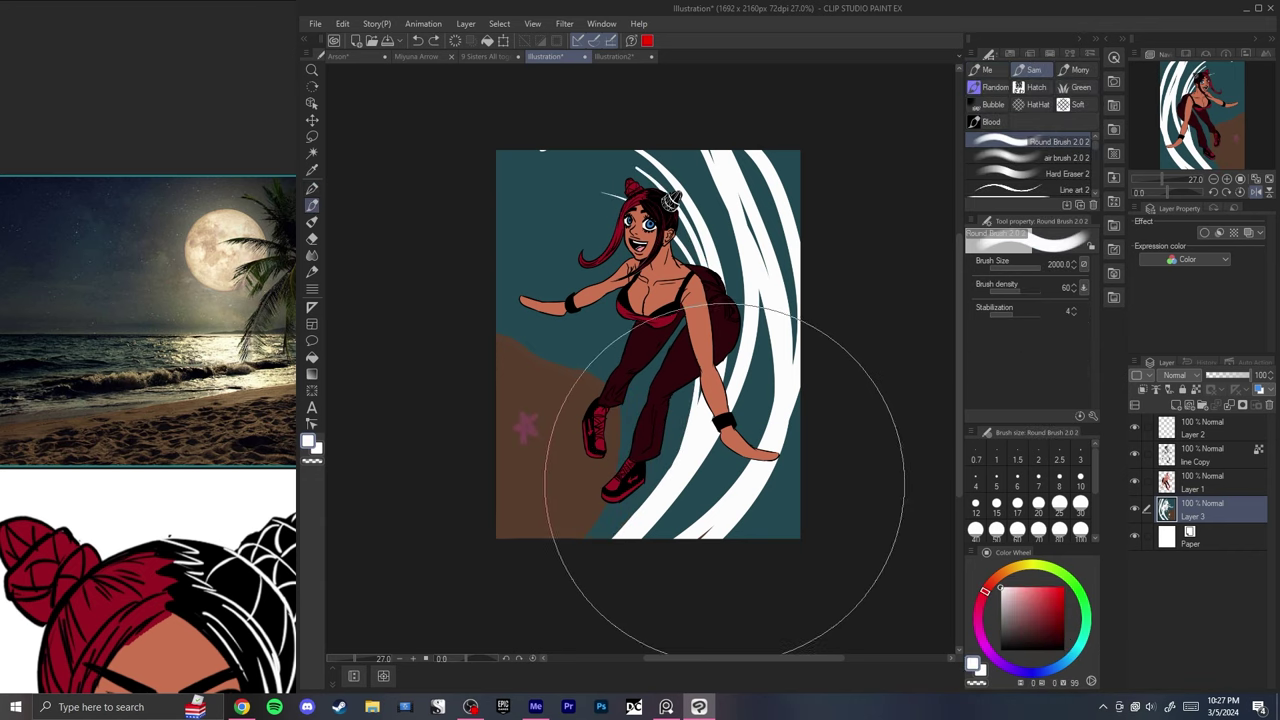
- Texture the teal area behind the woman's red-haired side with Pointillism strokes in the sampled teal
key(p)
click(1038, 187)
alt+click(575, 273)
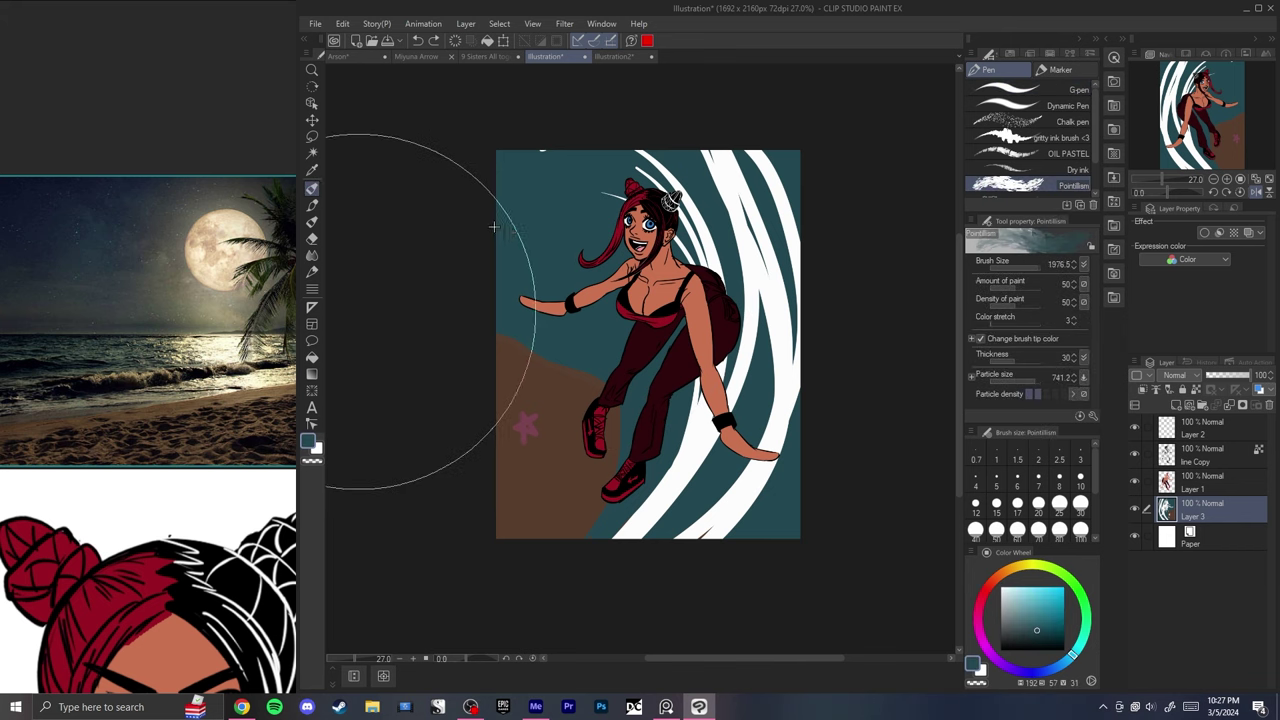
drag(358, 311, 379, 209)
drag(651, 447, 537, 147)
mouse_move(557, 193)
mouse_down()
mouse_move(613, 341)
mouse_move(628, 306)
mouse_move(605, 226)
mouse_move(590, 246)
mouse_move(588, 340)
mouse_move(511, 153)
mouse_move(562, 314)
mouse_move(579, 322)
mouse_move(579, 233)
mouse_move(542, 229)
mouse_move(585, 334)
mouse_move(496, 140)
mouse_move(522, 294)
mouse_move(547, 321)
mouse_move(464, 160)
mouse_move(453, 368)
mouse_move(474, 446)
mouse_move(523, 316)
mouse_move(576, 343)
mouse_up()
key(ctrl+z)
drag(614, 197, 654, 337)
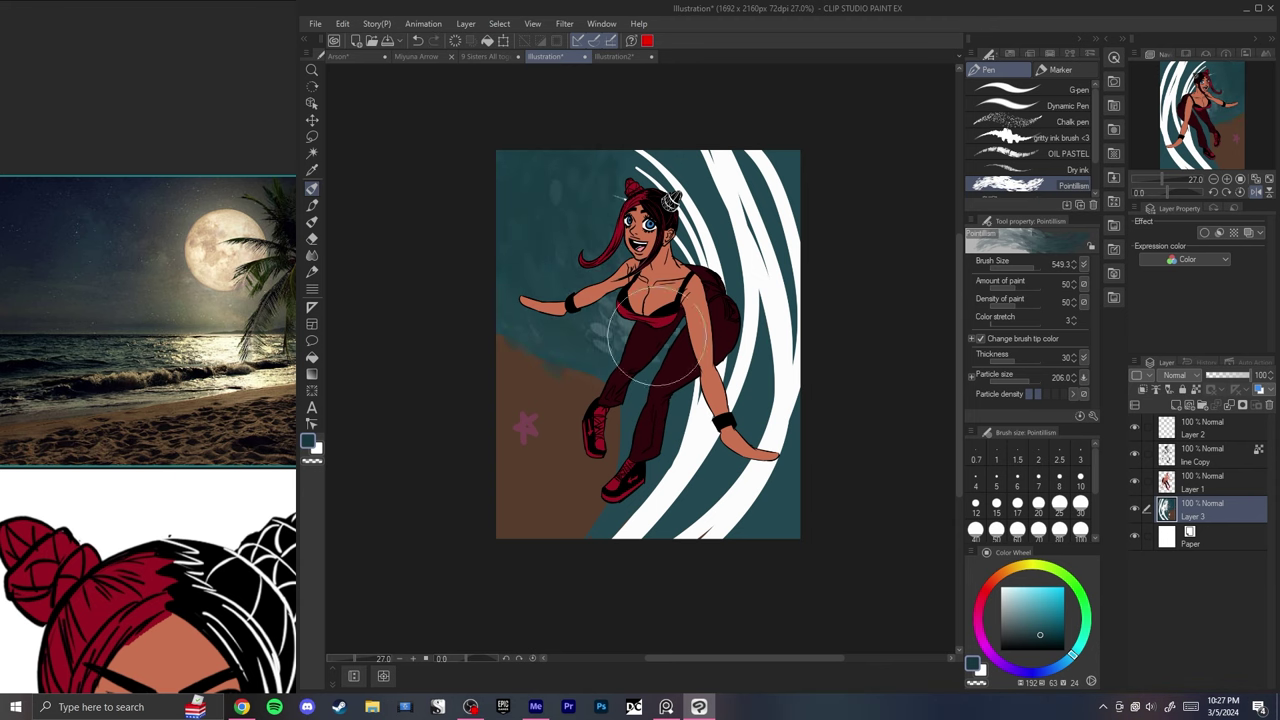
key(ctrl+z)
key(ctrl+z)
- Texture the brown sand around the starfish with the Pointillism brush in the sampled brown
alt+click(568, 450)
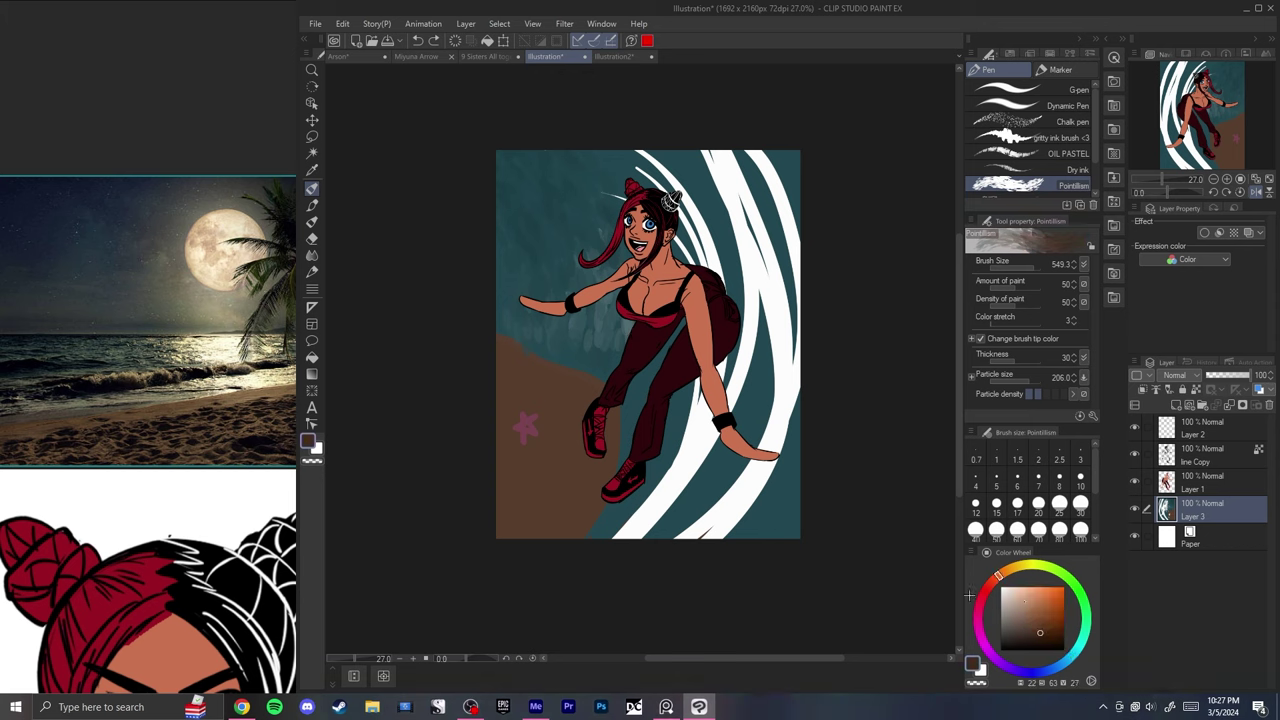
mouse_move(538, 484)
mouse_down()
mouse_move(557, 532)
mouse_move(388, 431)
mouse_move(561, 488)
mouse_move(442, 379)
mouse_move(566, 459)
mouse_move(508, 377)
mouse_move(596, 430)
mouse_move(592, 413)
mouse_move(401, 361)
mouse_move(602, 452)
mouse_move(376, 361)
mouse_up()
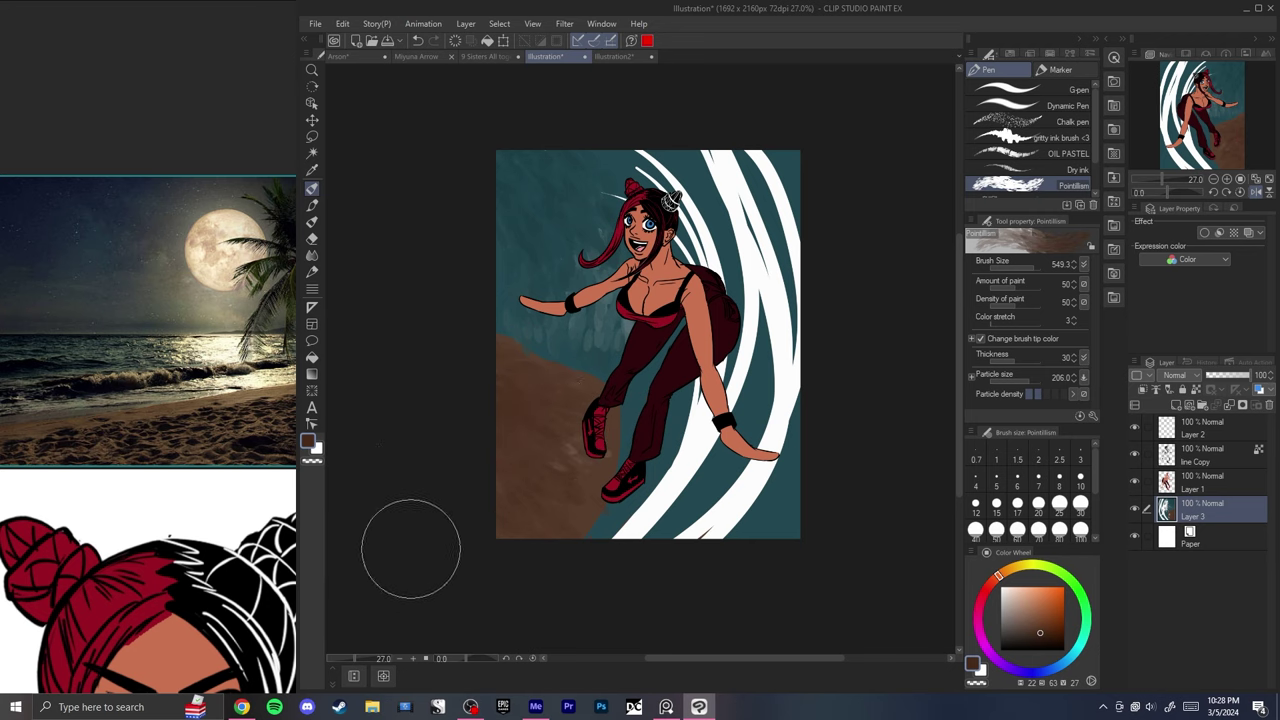
key(ctrl+z)
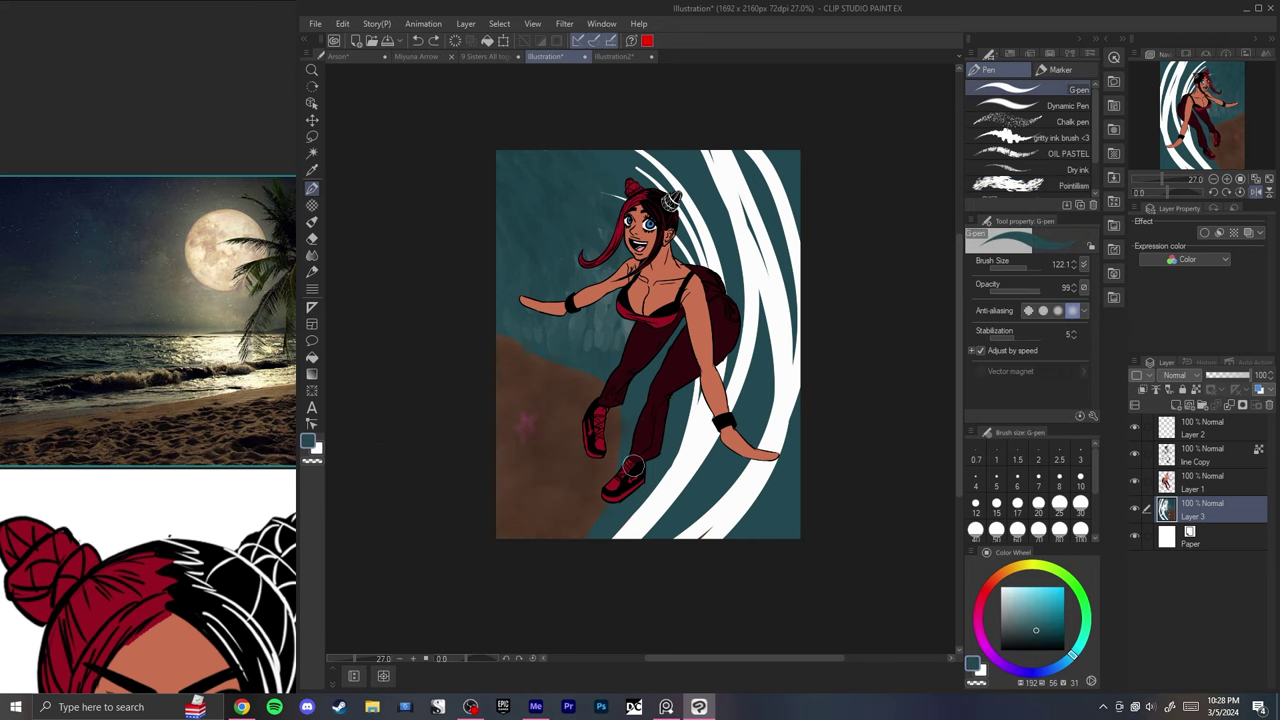
- Try to scatter white foam bubbles around the wave arcs with the BUBBLY brush
key(x)
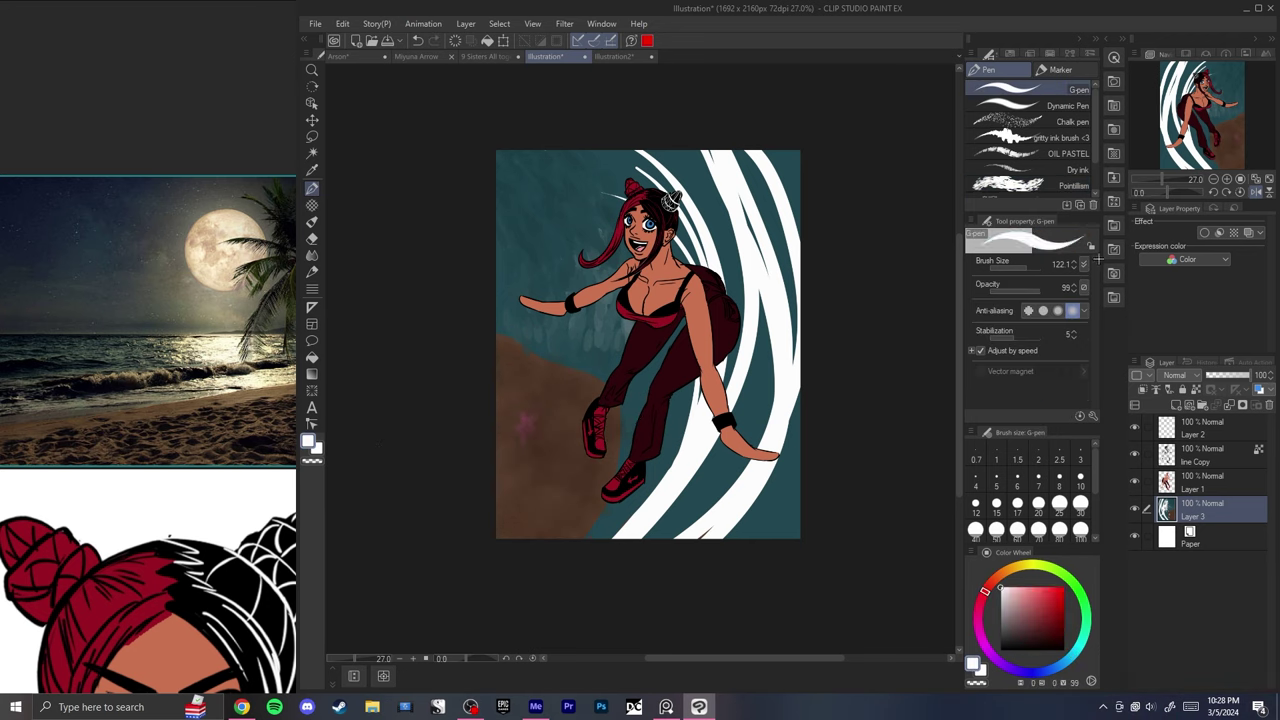
key(b)
key(b)
key(b)
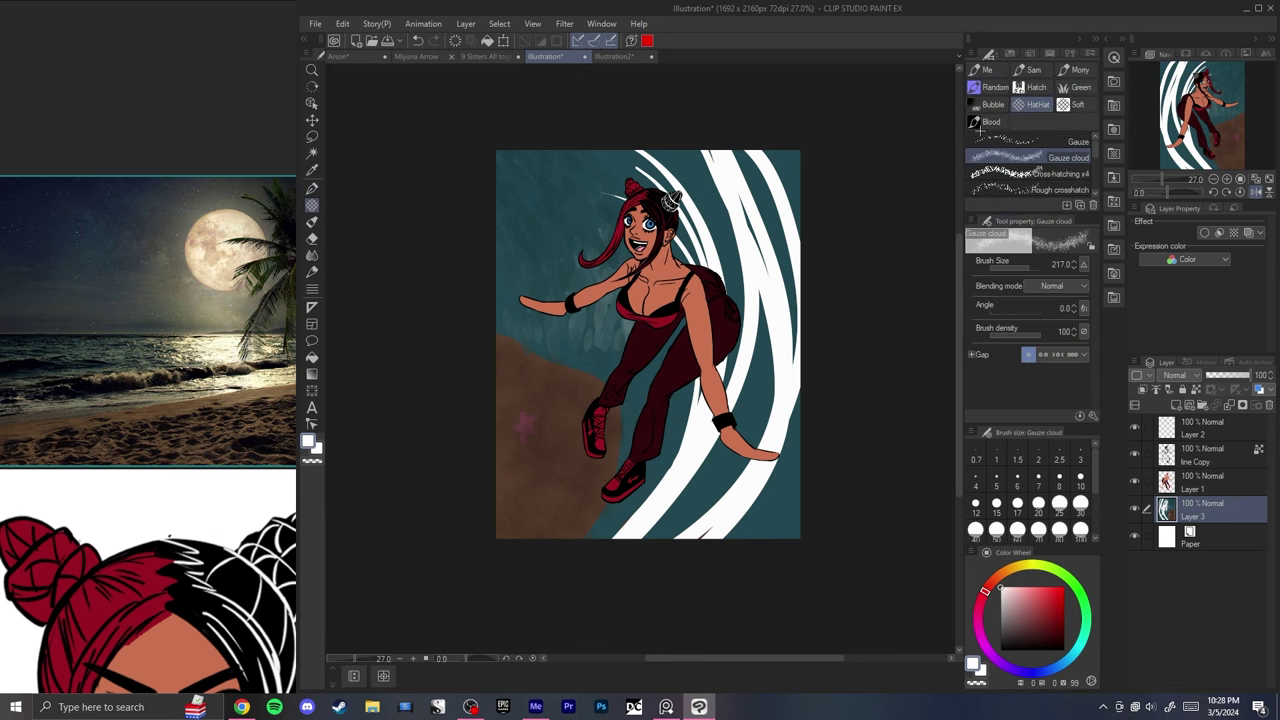
click(990, 104)
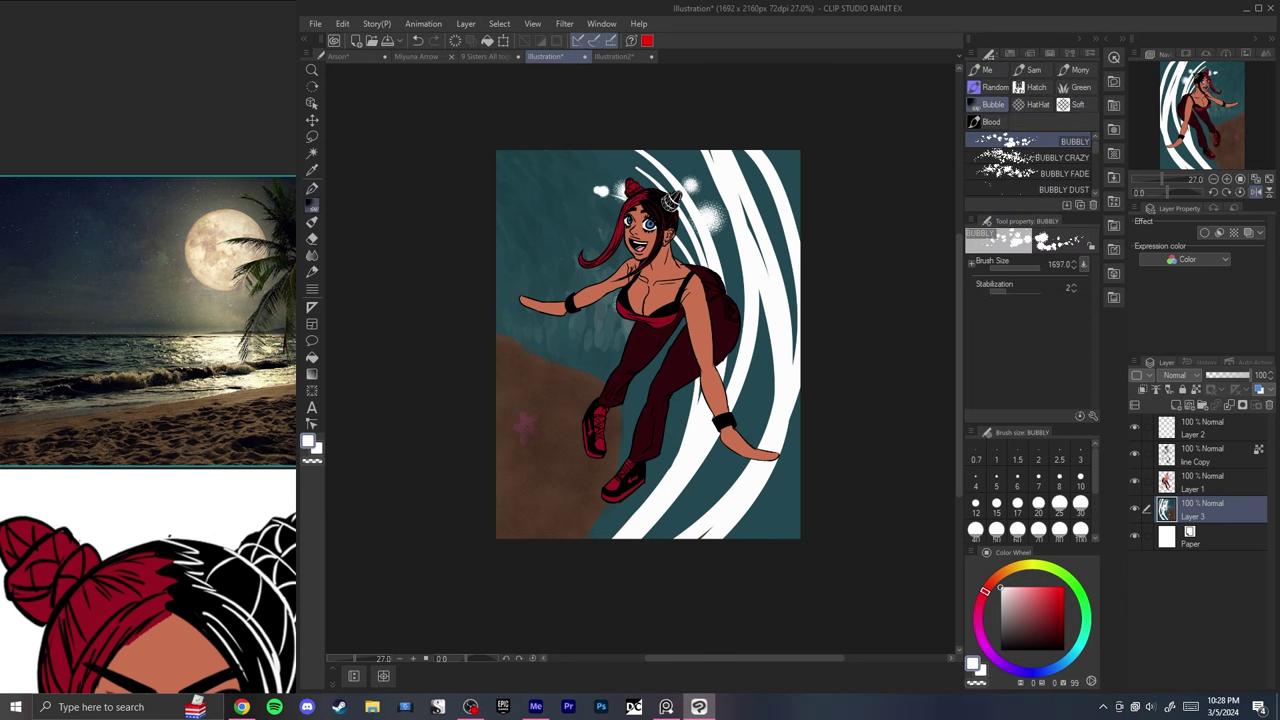
key(ctrl+z)
mouse_move(675, 180)
mouse_down()
mouse_move(692, 209)
mouse_move(650, 347)
mouse_move(663, 178)
mouse_move(733, 444)
mouse_up()
key(ctrl+z)
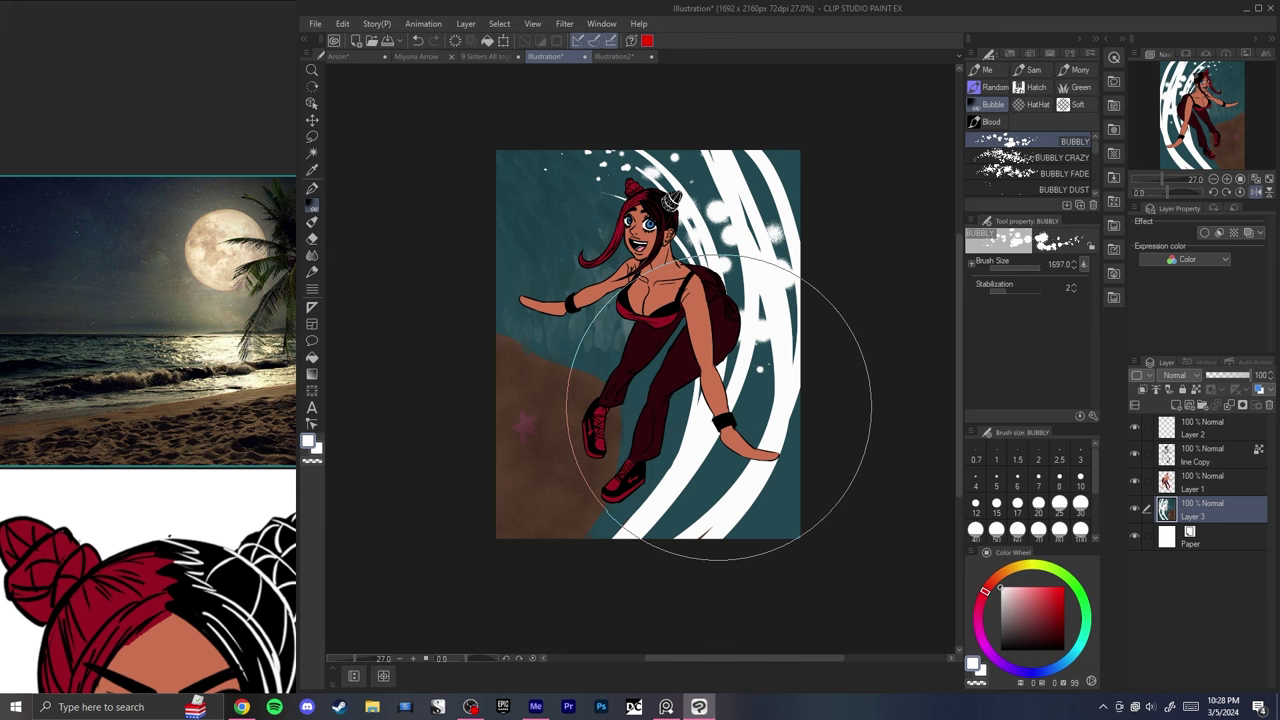
key(ctrl+z)
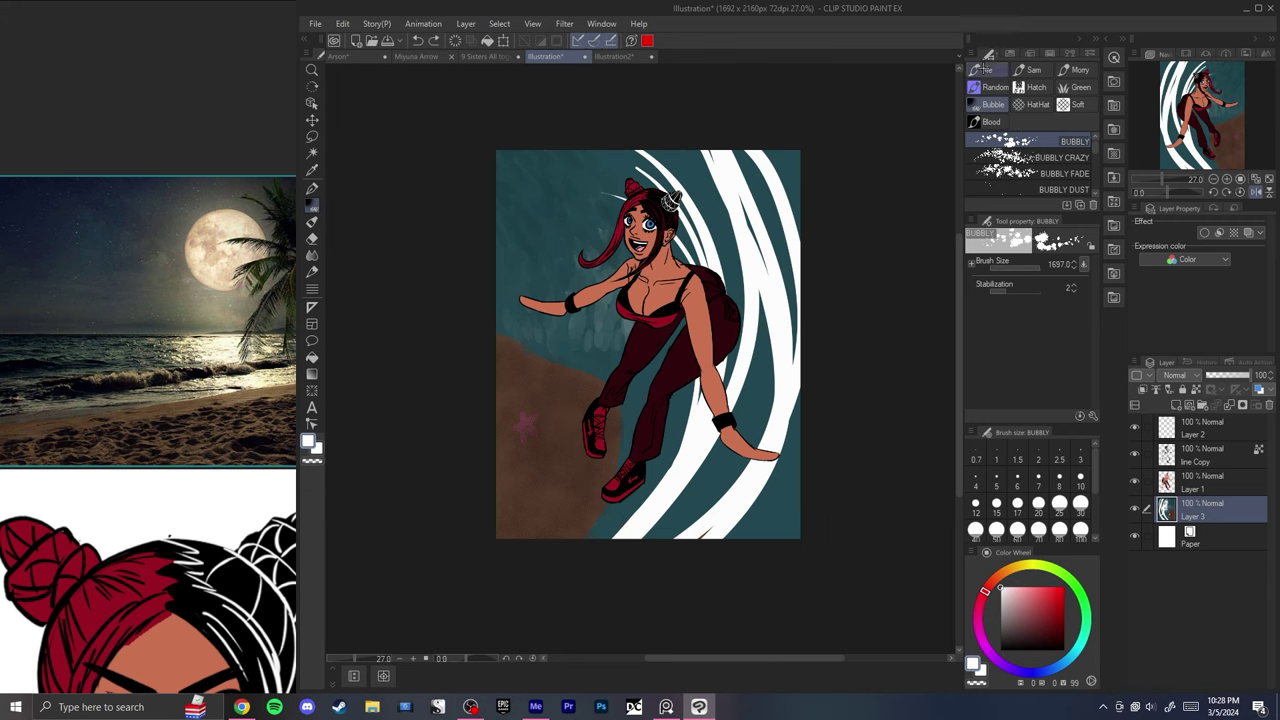
- Spray white droplets along the wave arcs with the Splatter brush
click(986, 68)
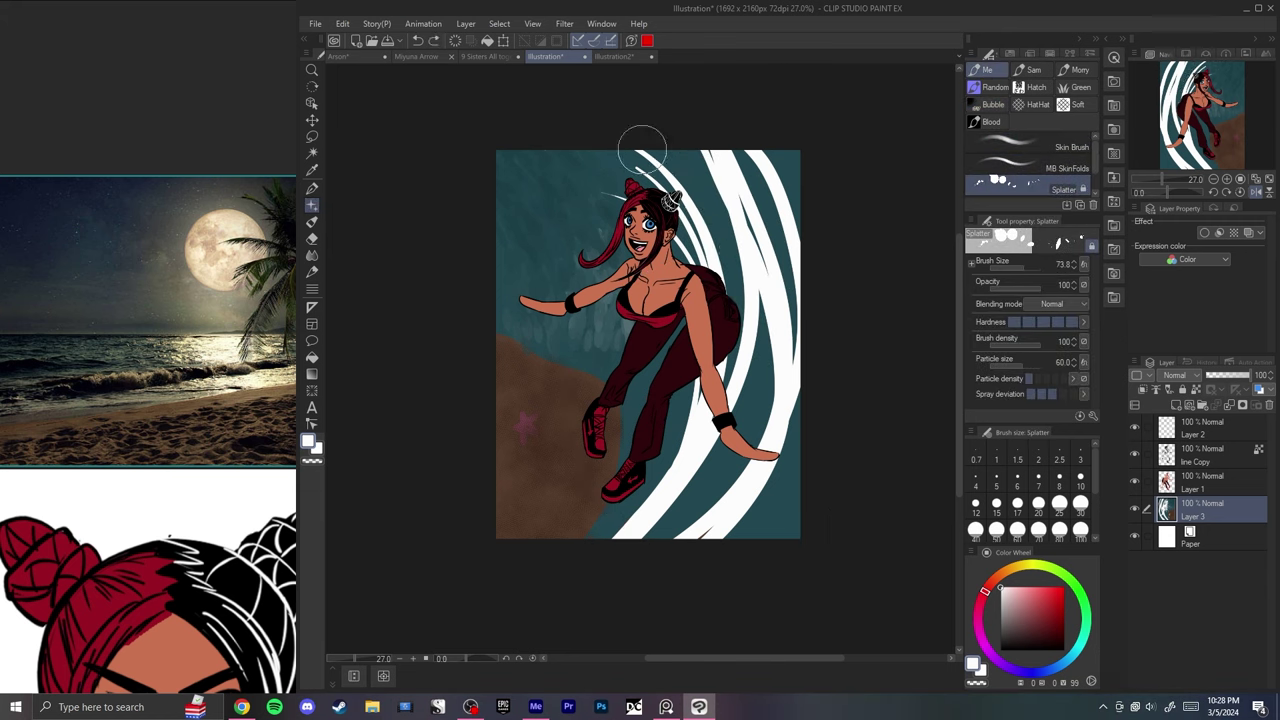
mouse_move(642, 150)
mouse_down()
mouse_move(711, 420)
mouse_move(654, 456)
mouse_up()
key(p)
key(ctrl+z)
- Add thin curved white G-pen strokes to the lower part of the wave, beside and below the woman's outstretched hand
mouse_move(764, 336)
mouse_down()
mouse_move(712, 495)
mouse_move(644, 541)
mouse_up()
key(ctrl+z)
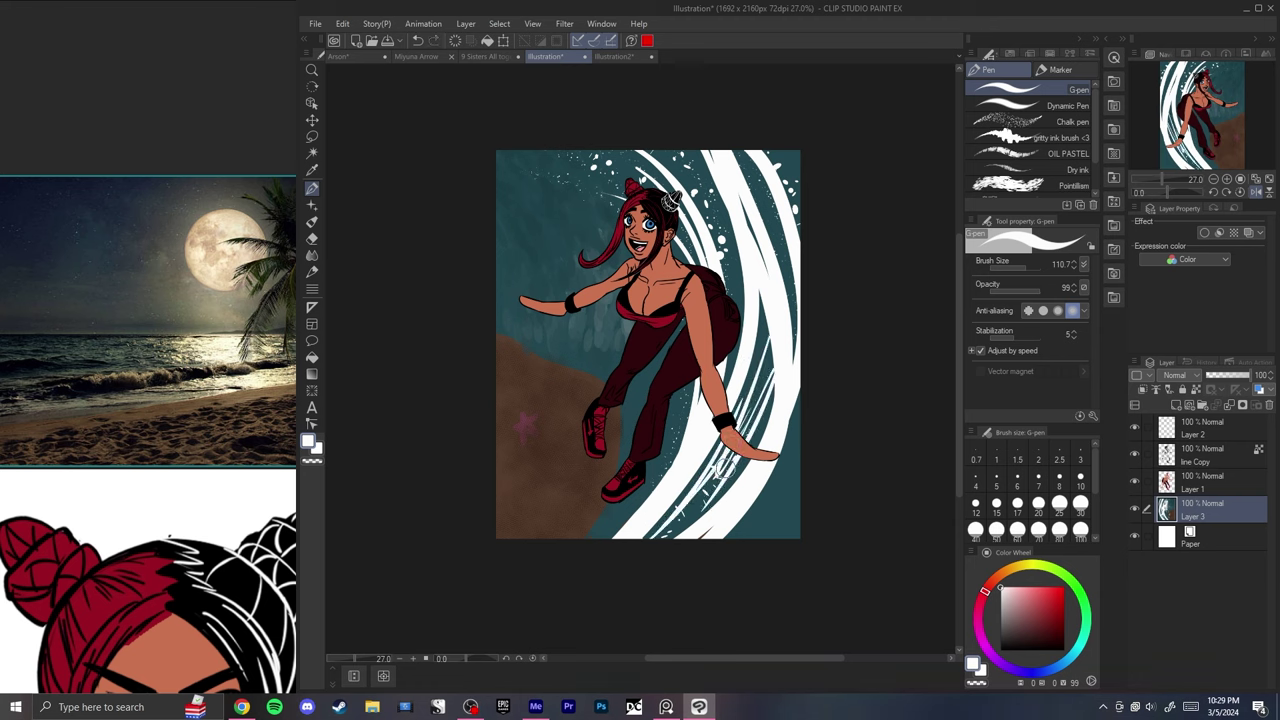
drag(811, 405, 752, 538)
key(ctrl+z)
drag(822, 401, 717, 559)
drag(821, 440, 729, 564)
drag(765, 129, 803, 212)
key(ctrl+z)
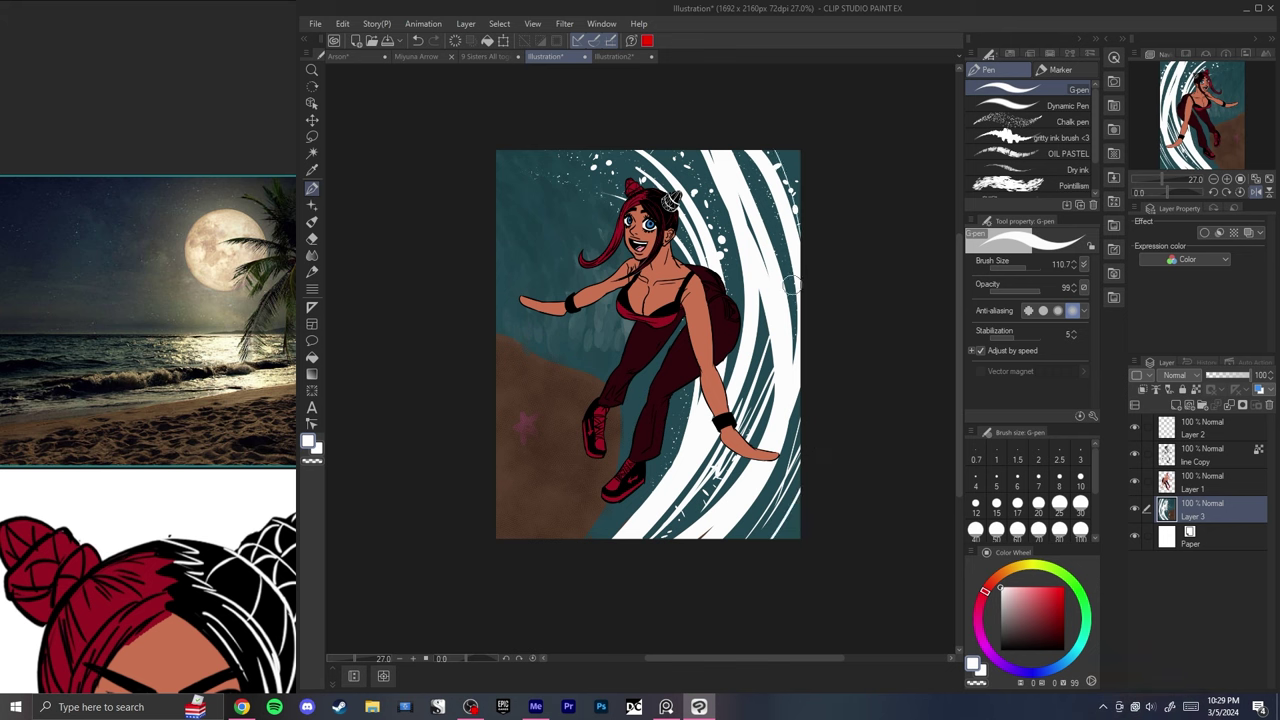
- Try broad white G-pen strokes along the curve of the wave behind the figure on Layer 3
drag(772, 138, 813, 257)
key(ctrl+z)
drag(677, 133, 729, 338)
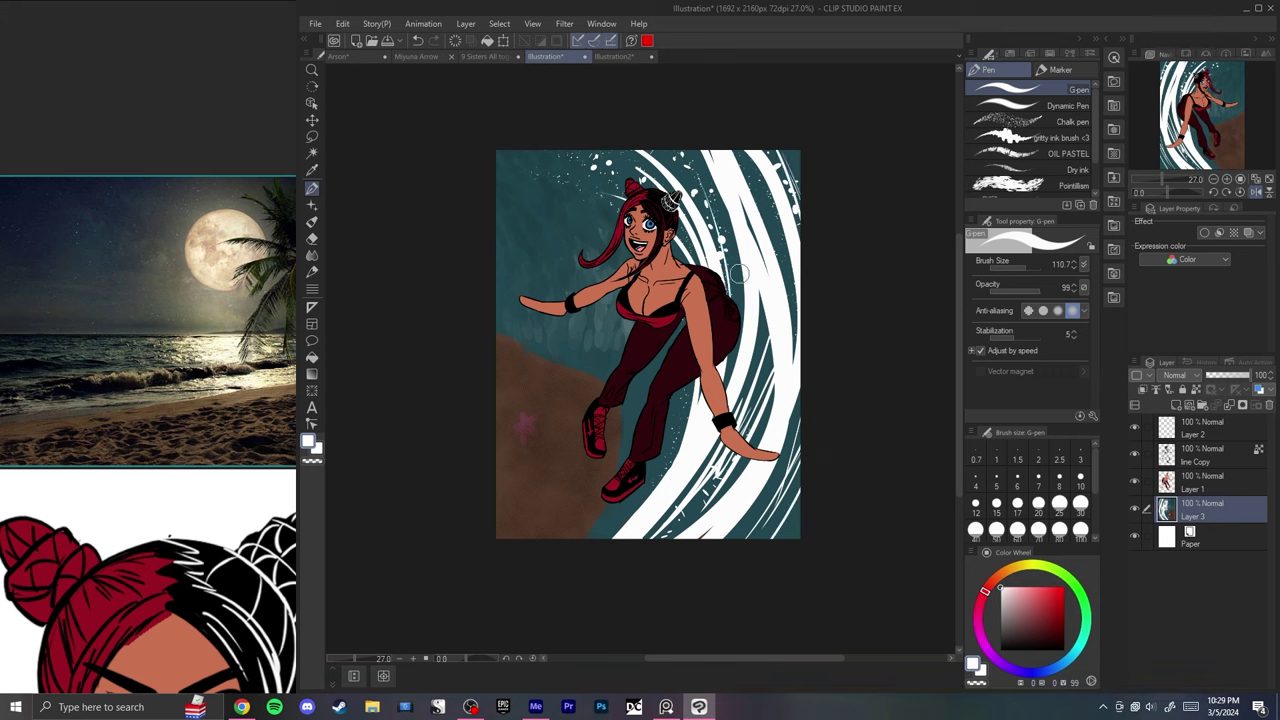
drag(732, 138, 769, 361)
key(ctrl+z)
drag(743, 171, 781, 360)
- Try teal G-pen strokes through the white wave, sampling the color from its gaps, and undo them
alt+click(775, 413)
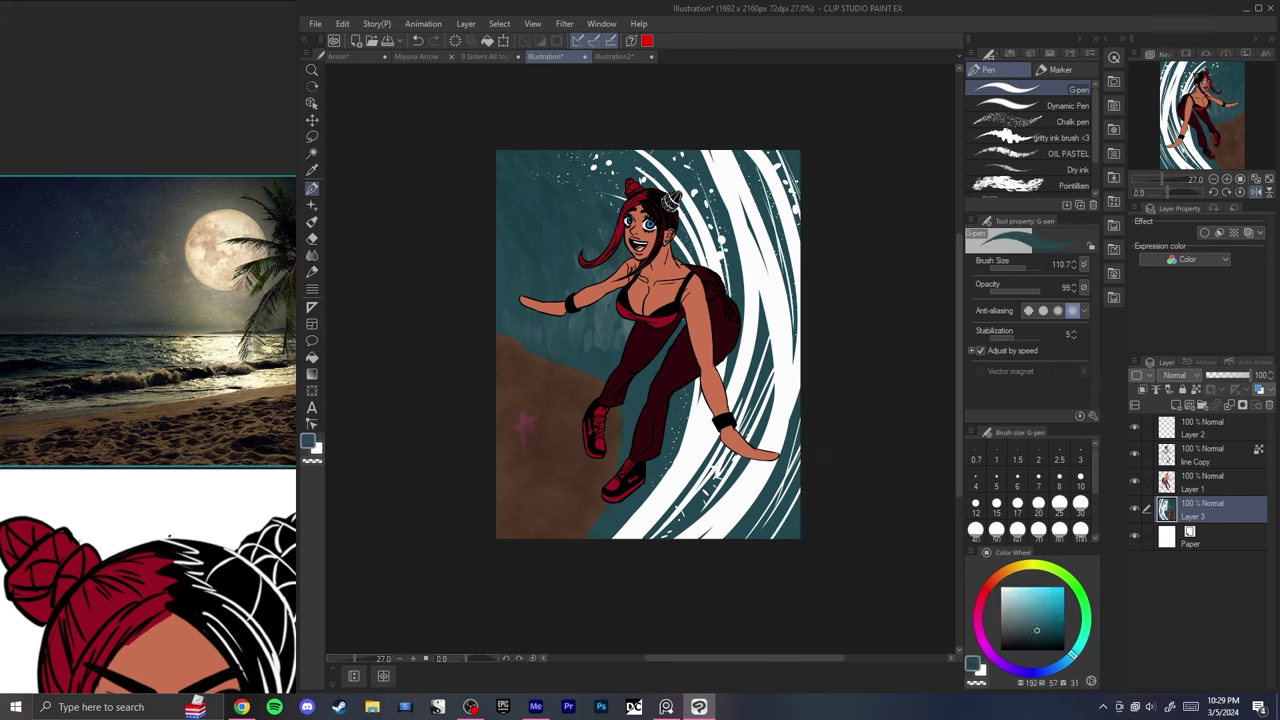
key(ctrl+z)
mouse_move(769, 257)
mouse_down()
mouse_move(786, 367)
mouse_move(784, 354)
mouse_up()
key(ctrl+z)
key(ctrl+z)
drag(781, 430, 798, 348)
key(ctrl+z)
key(x)
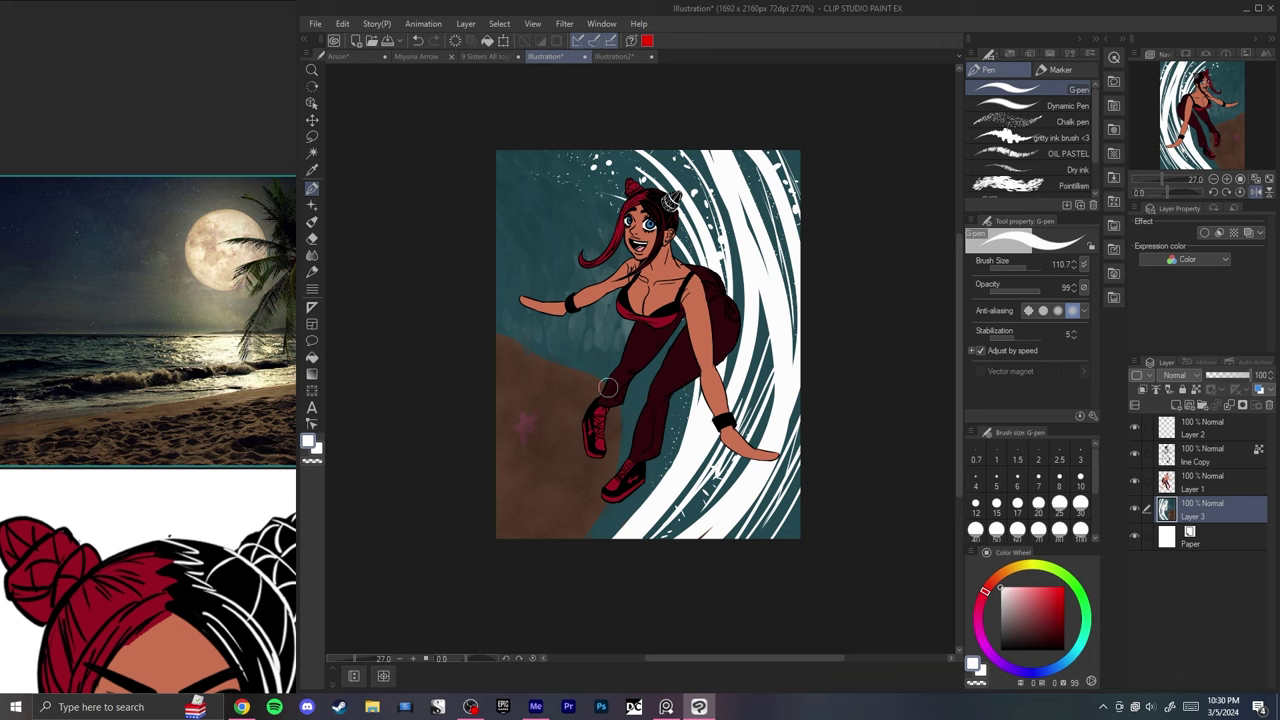
- Try dark navy Pointillism strokes over the teal water beside the figure and undo them
click(1040, 672)
click(1044, 638)
click(1050, 186)
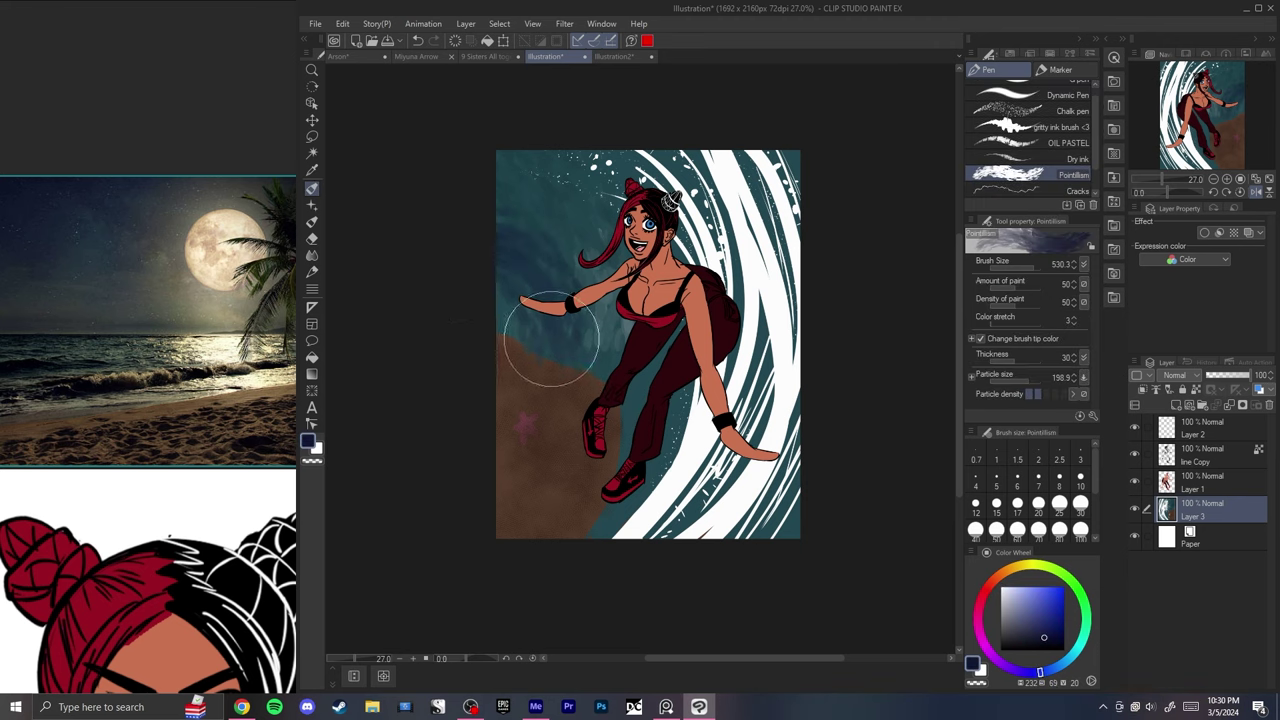
mouse_move(522, 274)
mouse_down()
mouse_move(554, 335)
mouse_move(451, 220)
mouse_move(565, 337)
mouse_move(483, 267)
mouse_up()
click(1049, 635)
mouse_move(564, 346)
mouse_down()
mouse_move(497, 276)
mouse_move(583, 319)
mouse_up()
key(ctrl+z)
key(ctrl+z)
- Create a new layer above Layer 3 and draw black G-pen strokes along the white wave
click(1001, 649)
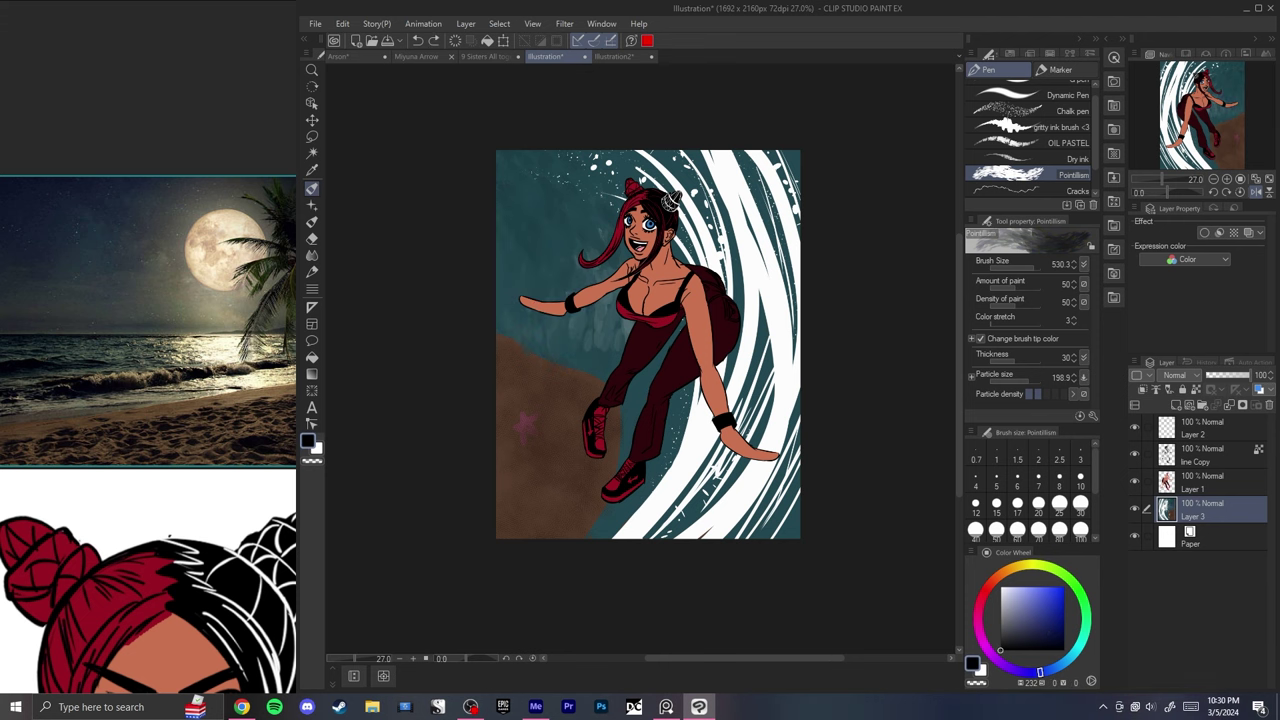
key(h)
key(h)
click(1177, 405)
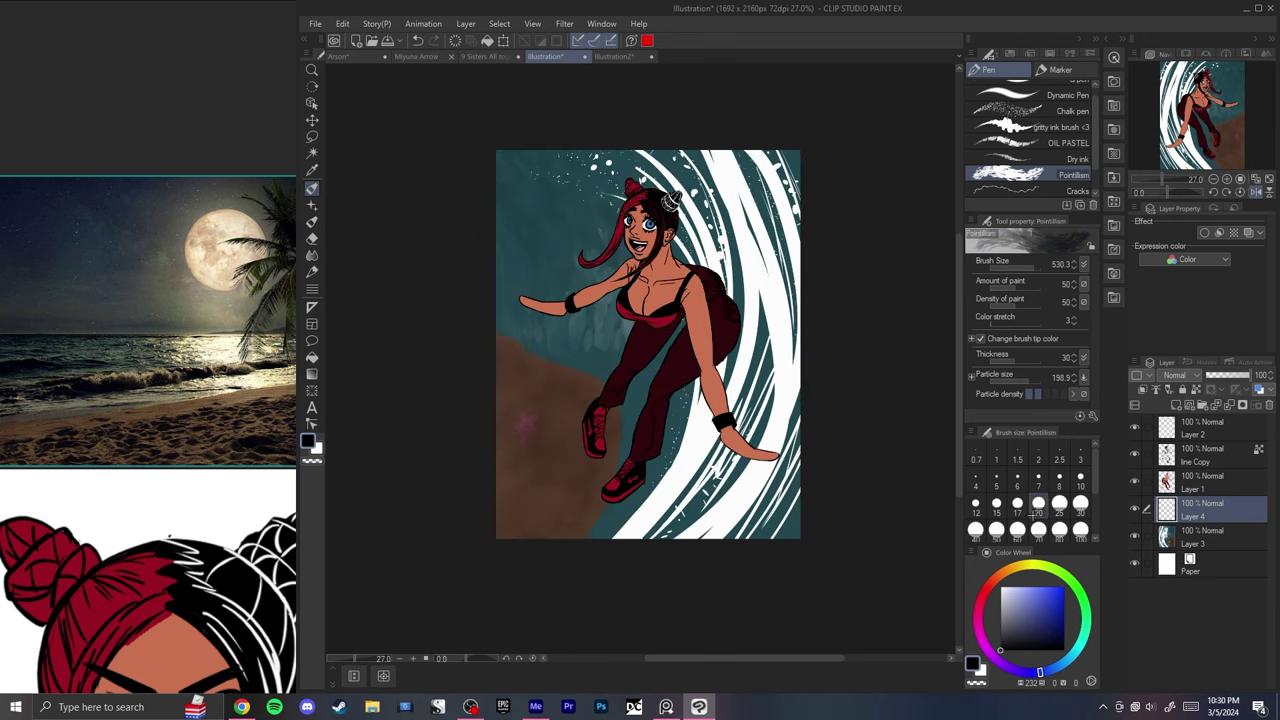
click(1017, 507)
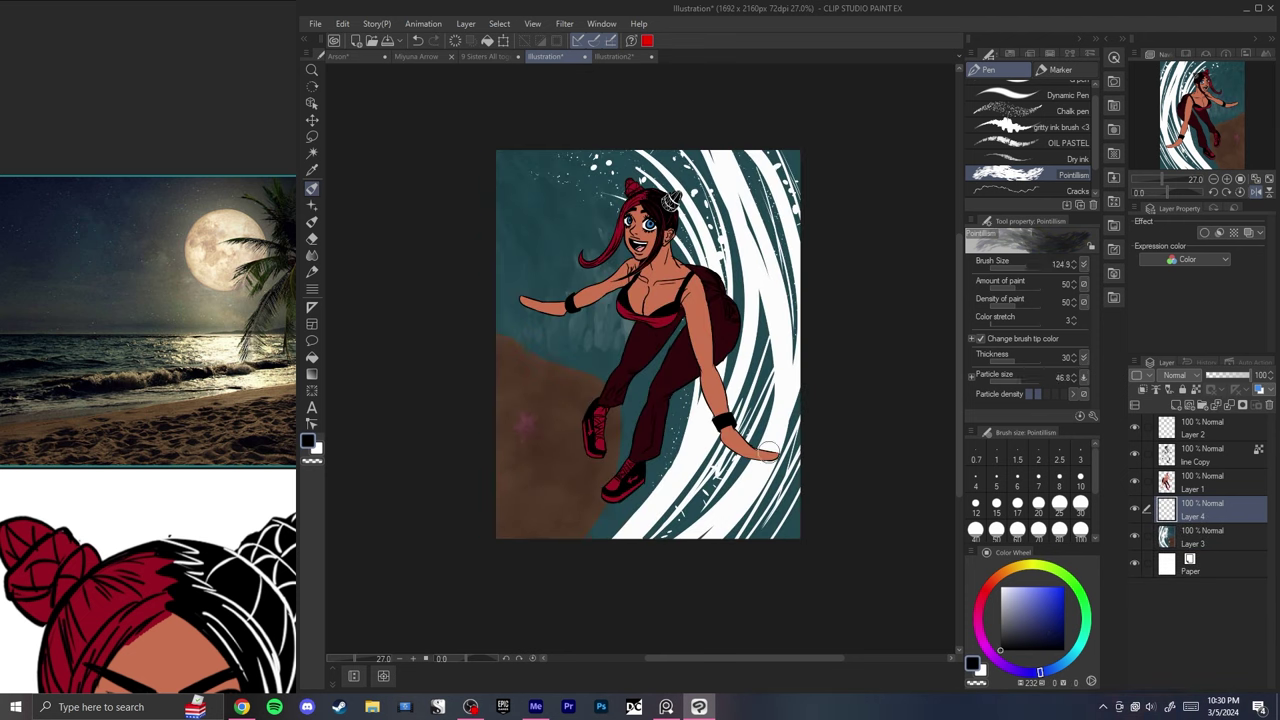
click(1035, 83)
drag(793, 418, 724, 534)
key(ctrl+z)
drag(790, 382, 732, 534)
key(ctrl+z)
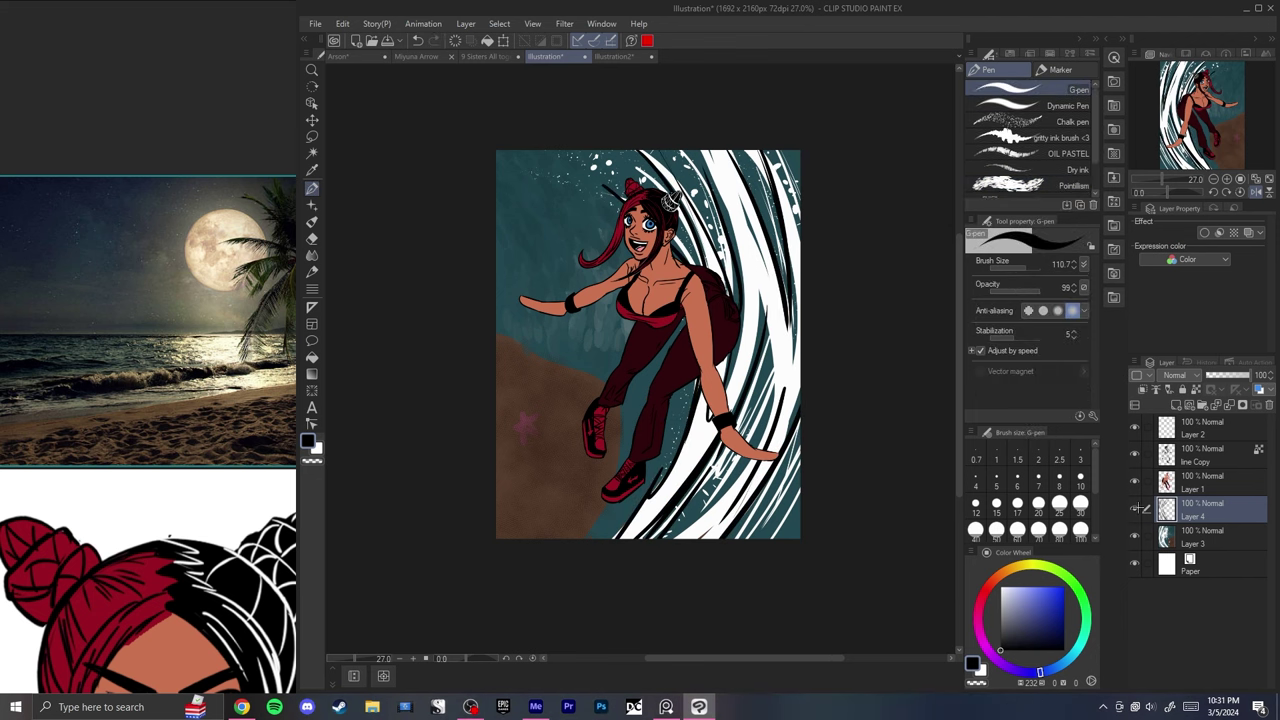
- Compare the artwork with and without the black wave strokes, including mirrored, and leave Layer 4 hidden
click(1134, 508)
click(1134, 508)
key(h)
key(h)
click(1134, 509)
- Add a Brightness/Contrast correction layer above Layer 3 with contrast set to 23
click(1200, 537)
click(457, 26)
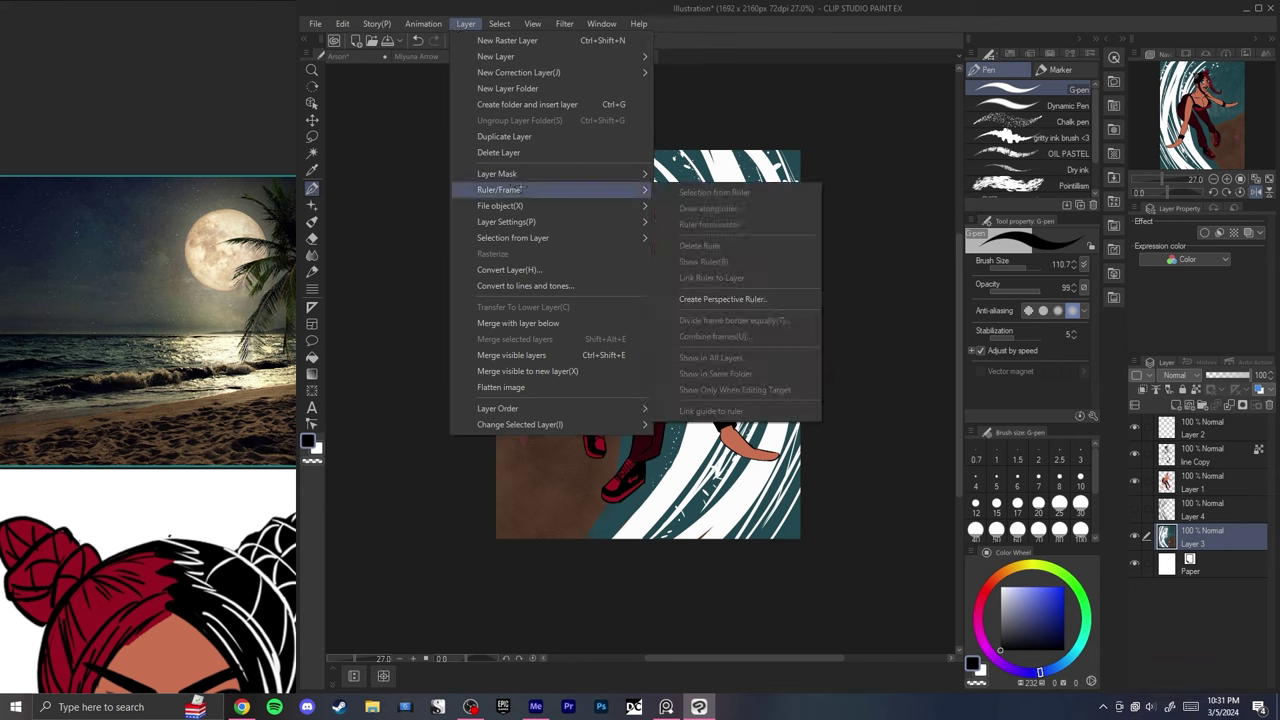
mouse_move(531, 207)
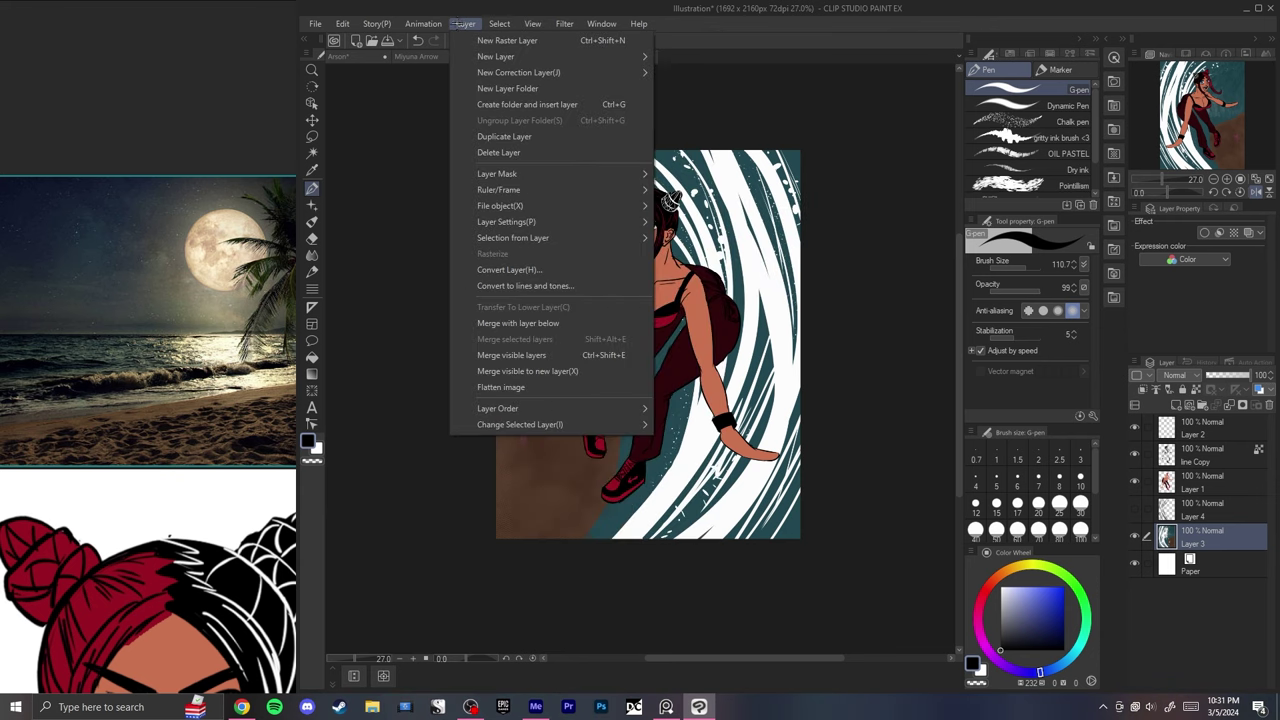
mouse_move(560, 72)
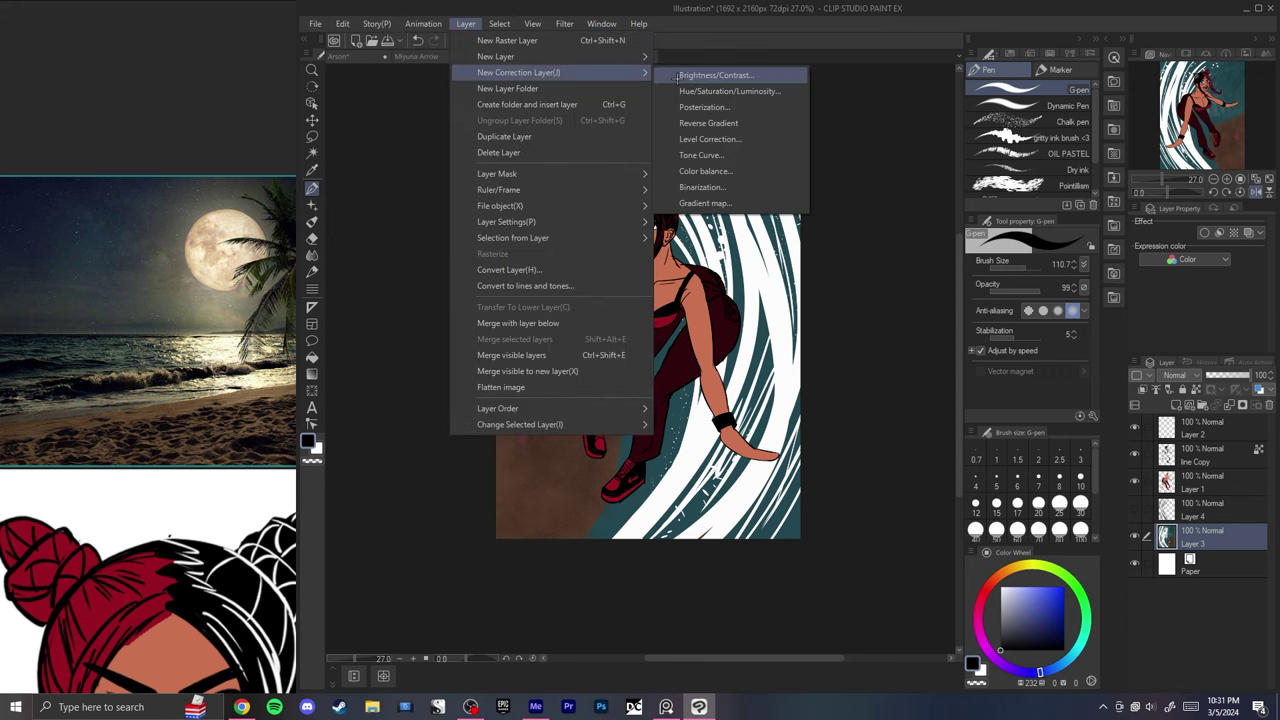
click(677, 76)
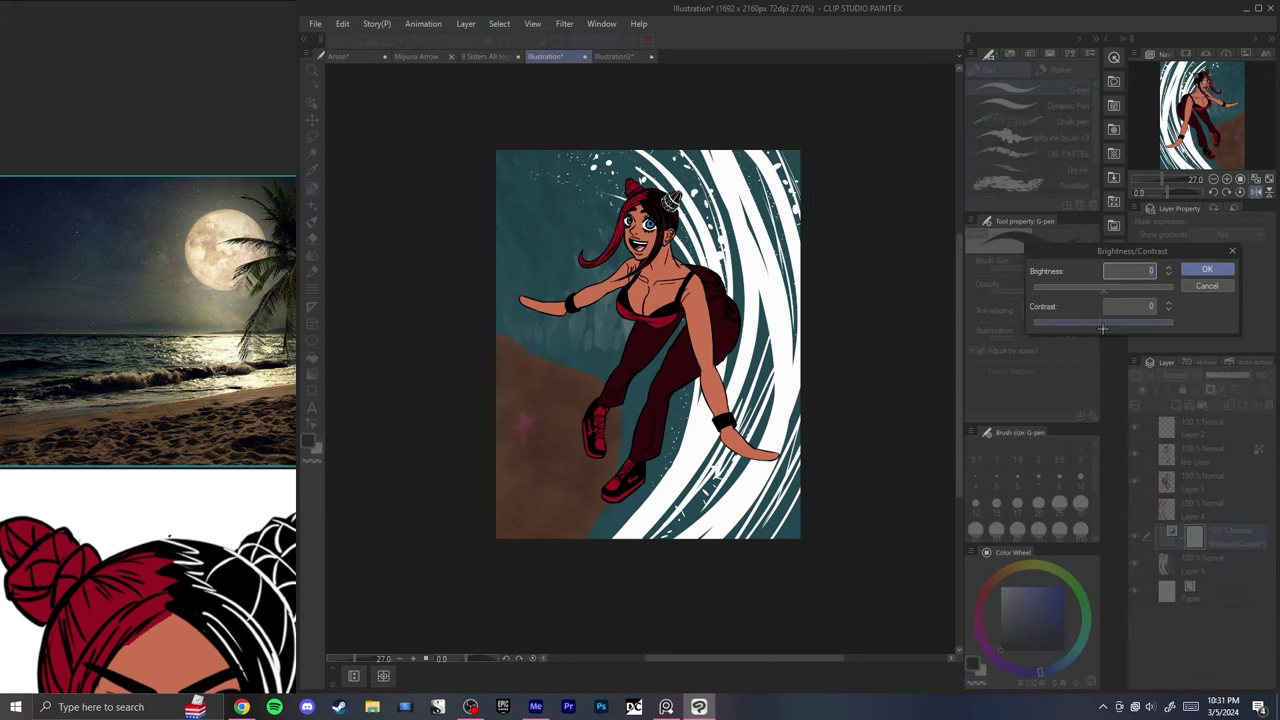
mouse_move(1102, 328)
mouse_down()
mouse_move(1089, 325)
mouse_move(1119, 325)
mouse_up()
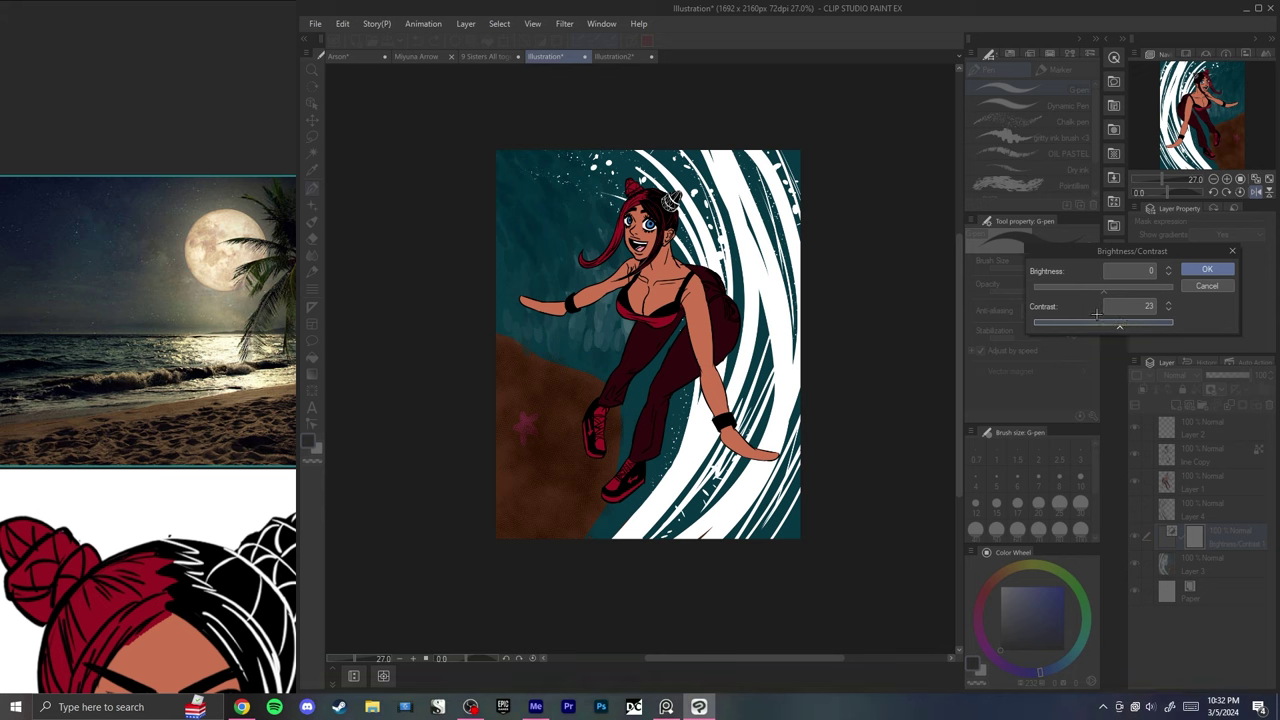
click(1188, 271)
- Compare the background with and without the contrast correction, also checking the canvas mirrored
key(ctrl+z)
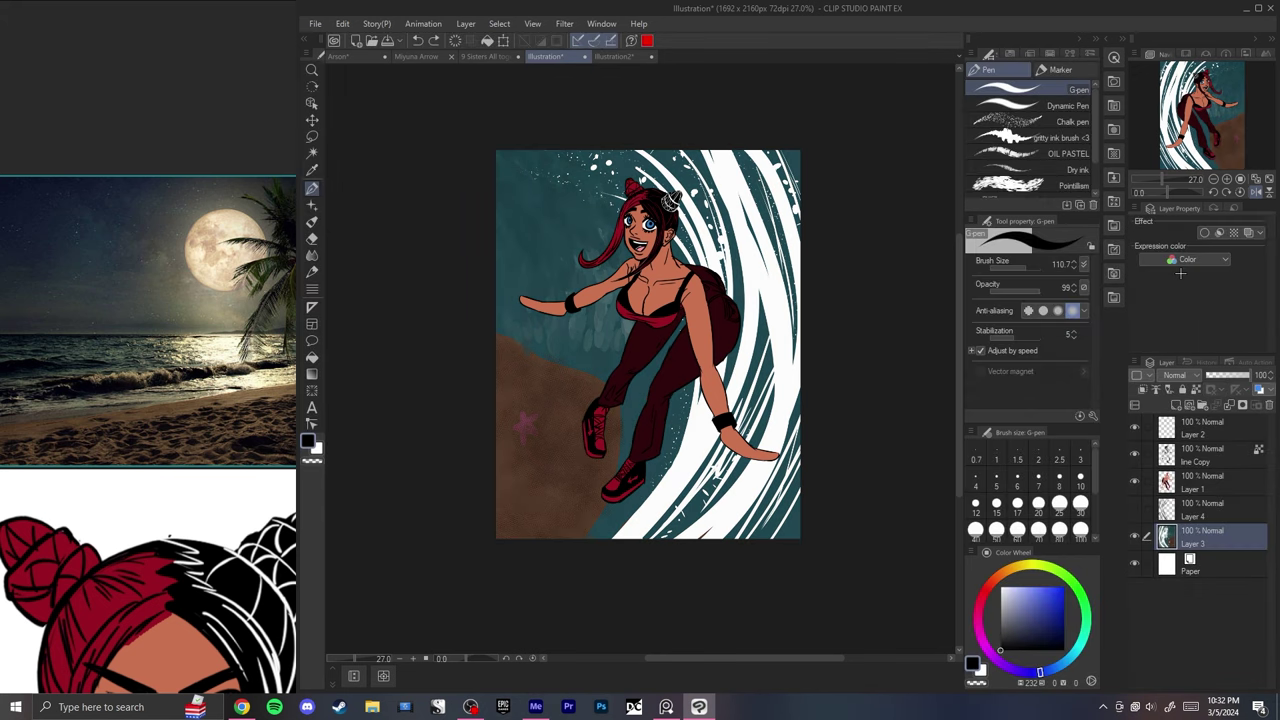
key(ctrl+y)
key(h)
key(h)
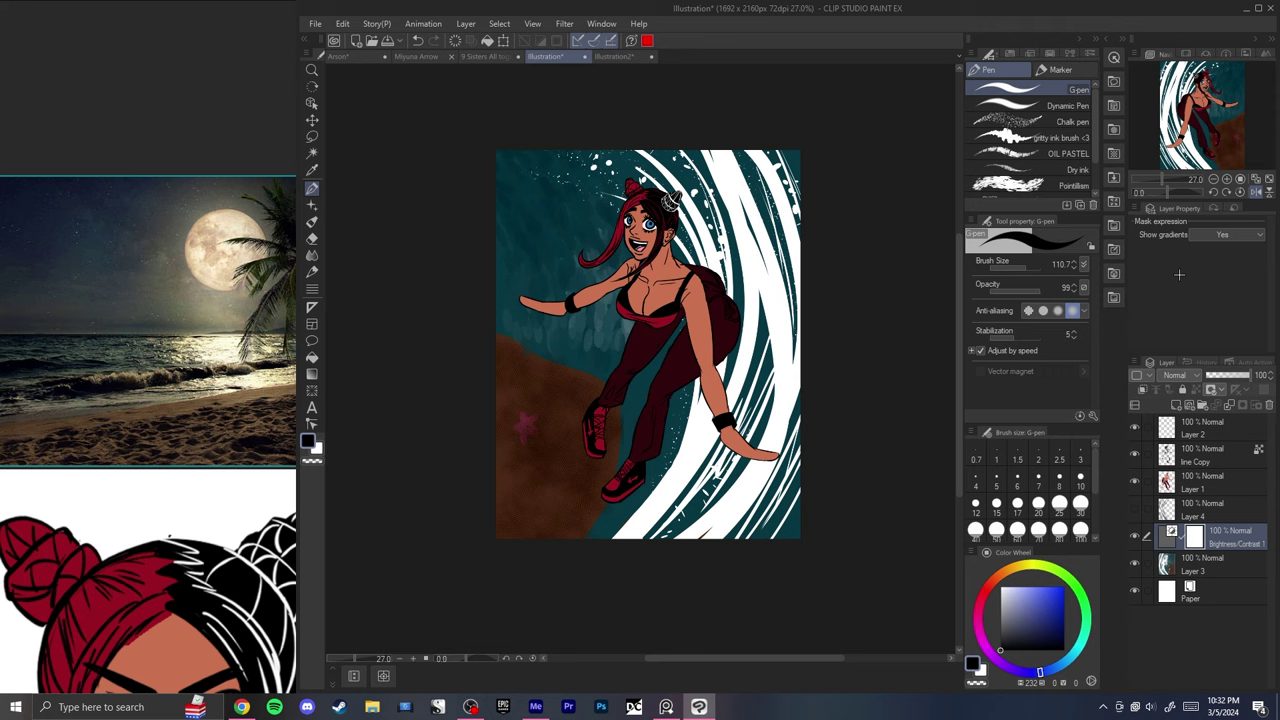
key(ctrl+z)
key(ctrl+y)
scroll(950, 368, down, 1)
key(ctrl+z)
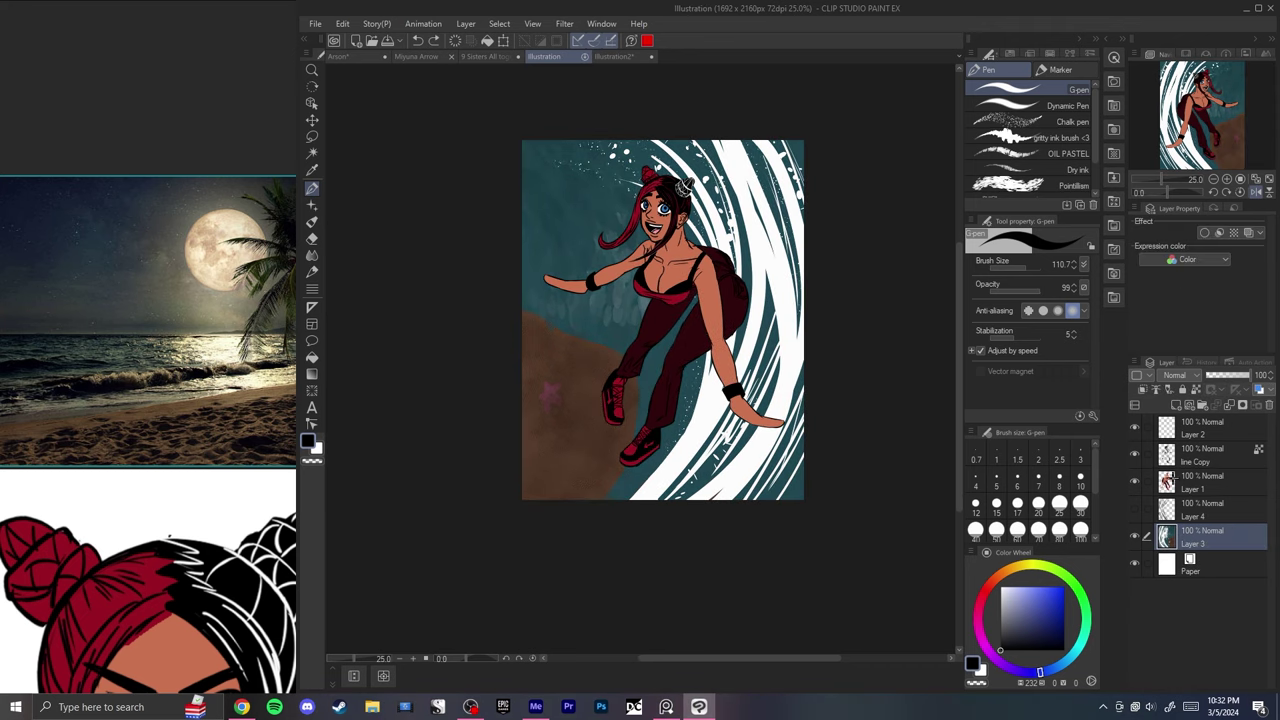
key(ctrl+y)
- Try brightness -18 and contrast -3 on the background's correction layer
double_click(1237, 537)
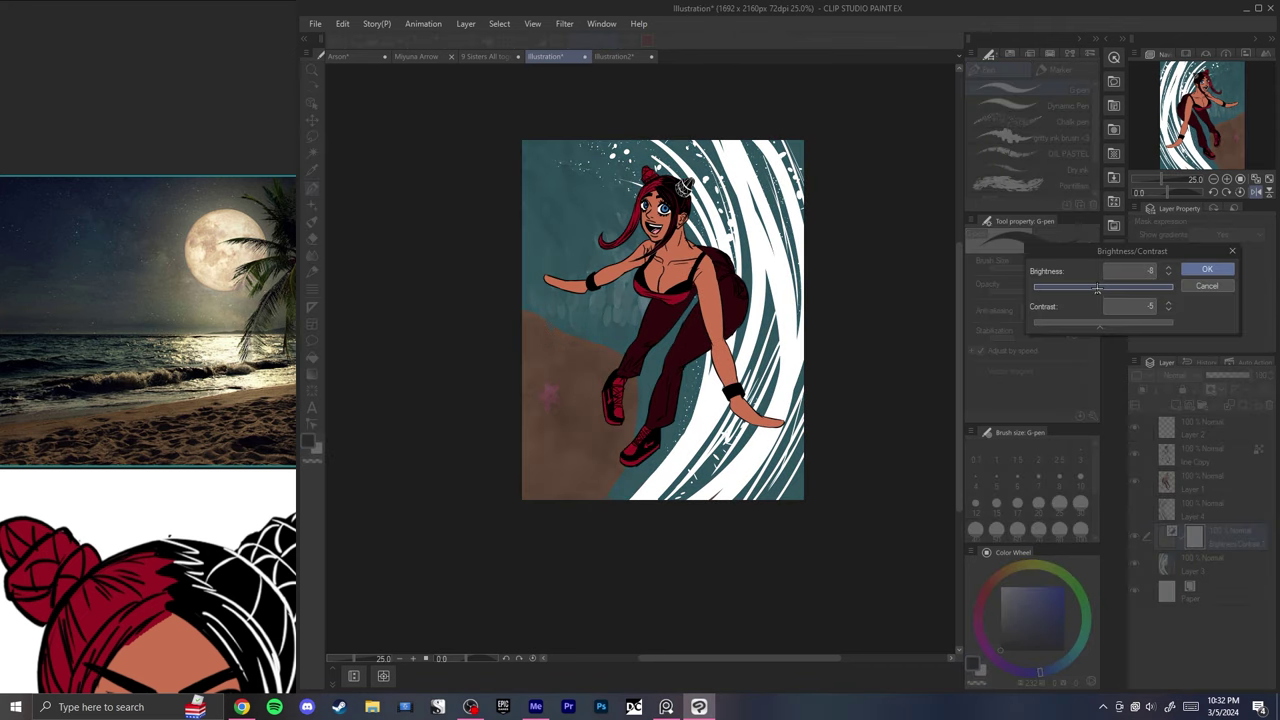
drag(1086, 289, 1072, 289)
drag(1090, 323, 1090, 289)
drag(1104, 324, 1101, 324)
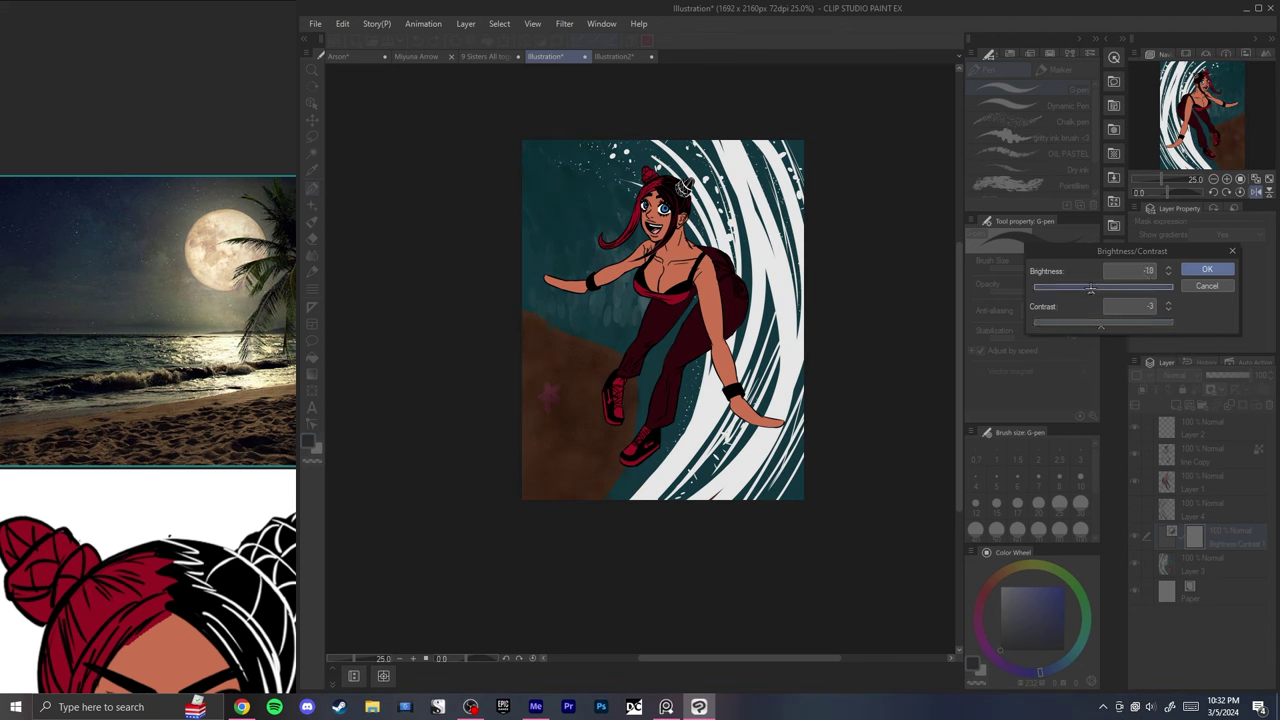
key(Escape)
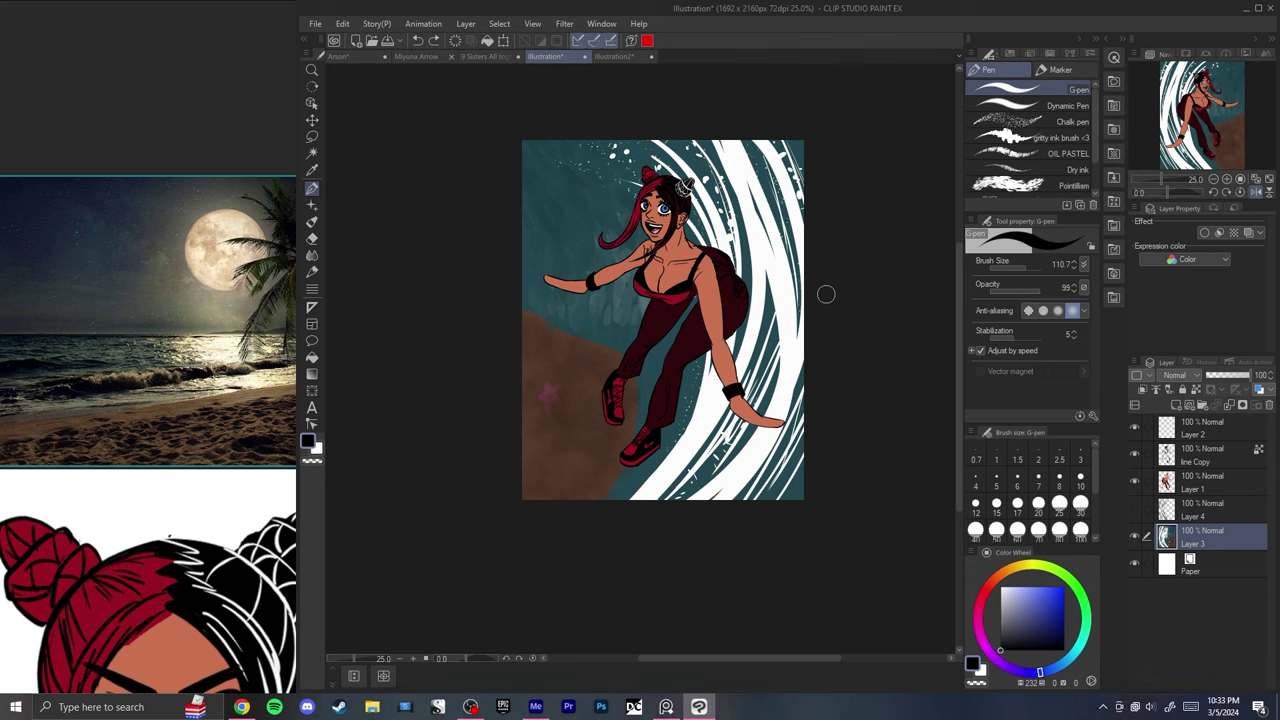
- Compare the darker brightness setting with the contrast-only version and return to the contrast-only correction
key(ctrl+y)
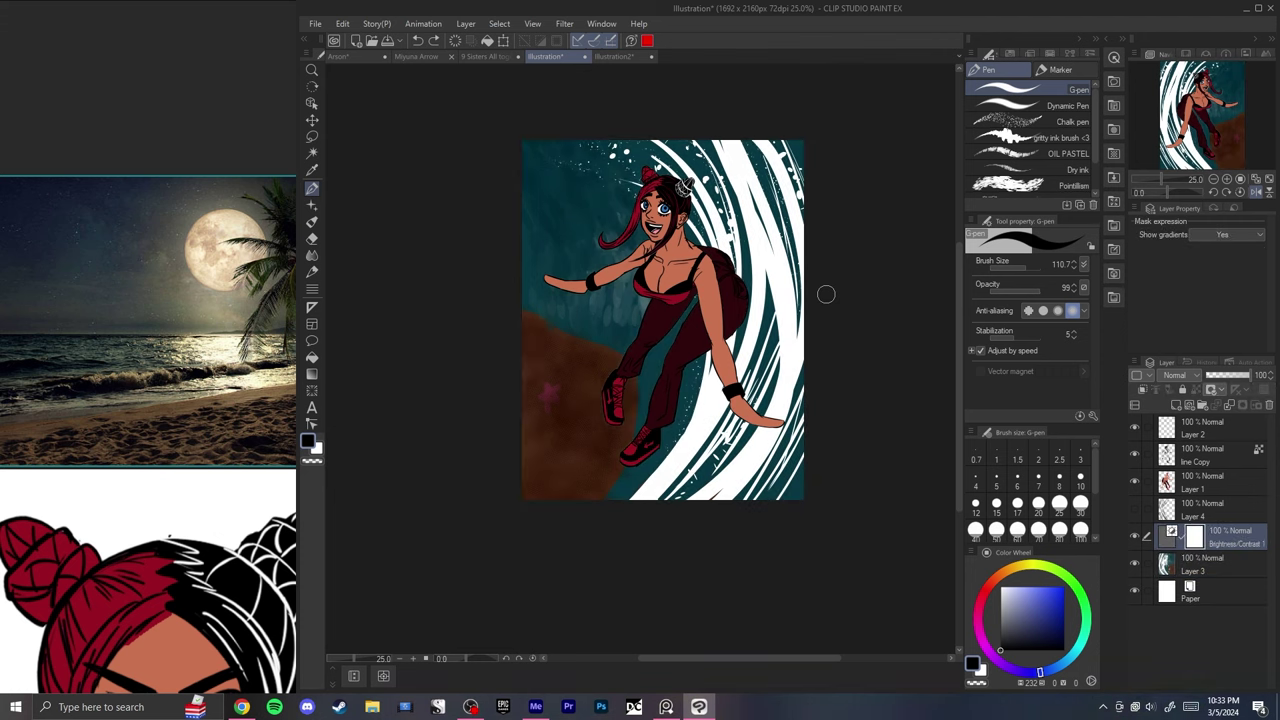
key(ctrl+y)
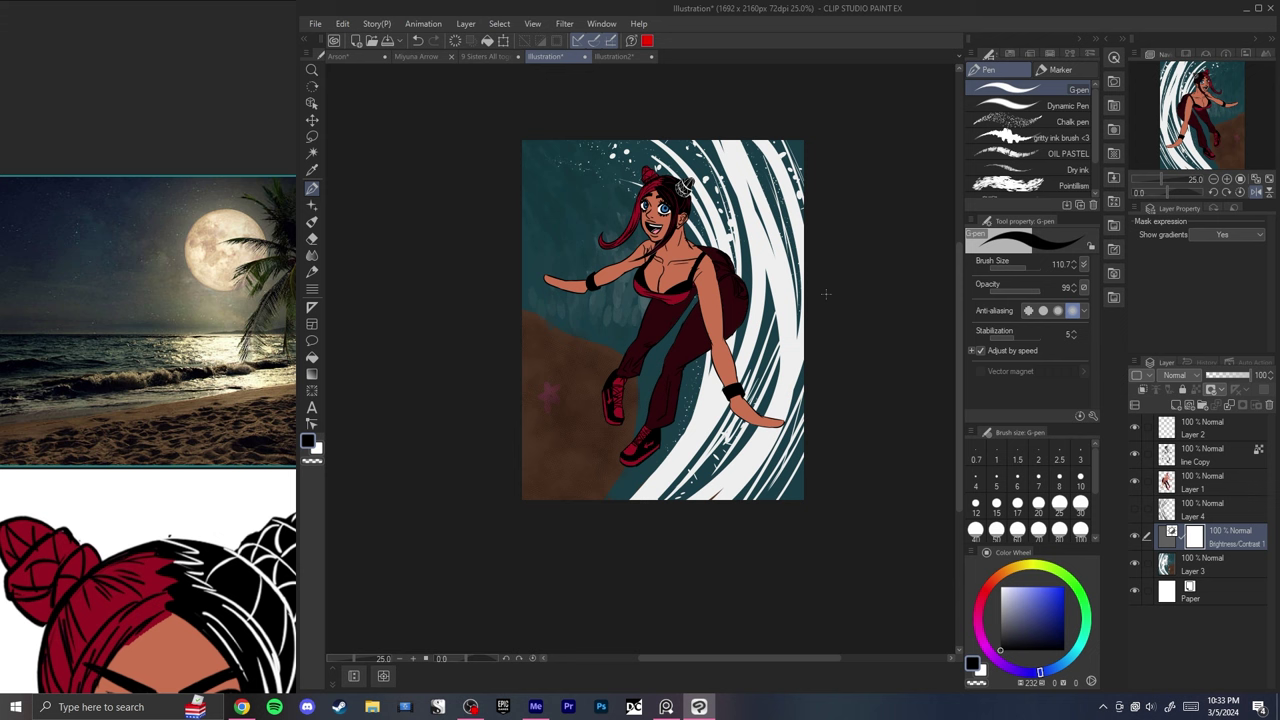
key(ctrl+z)
key(ctrl+y)
key(ctrl+z)
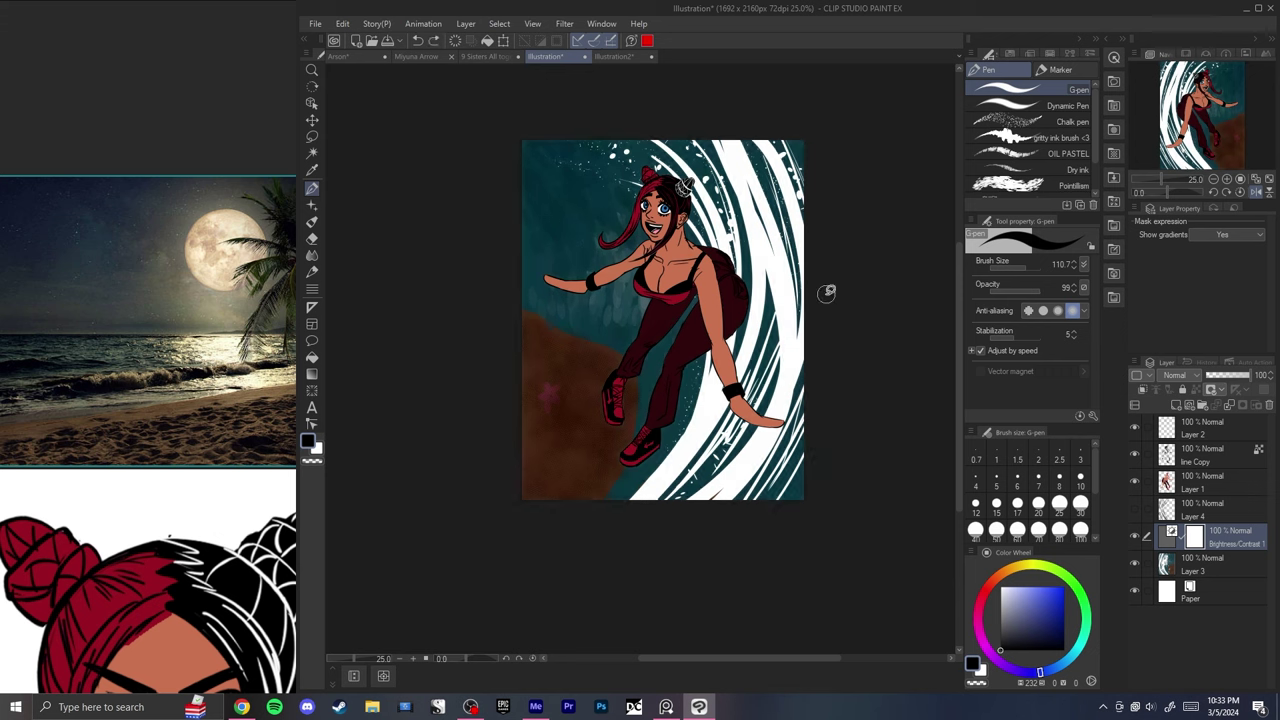
key(m)
drag(508, 309, 525, 314)
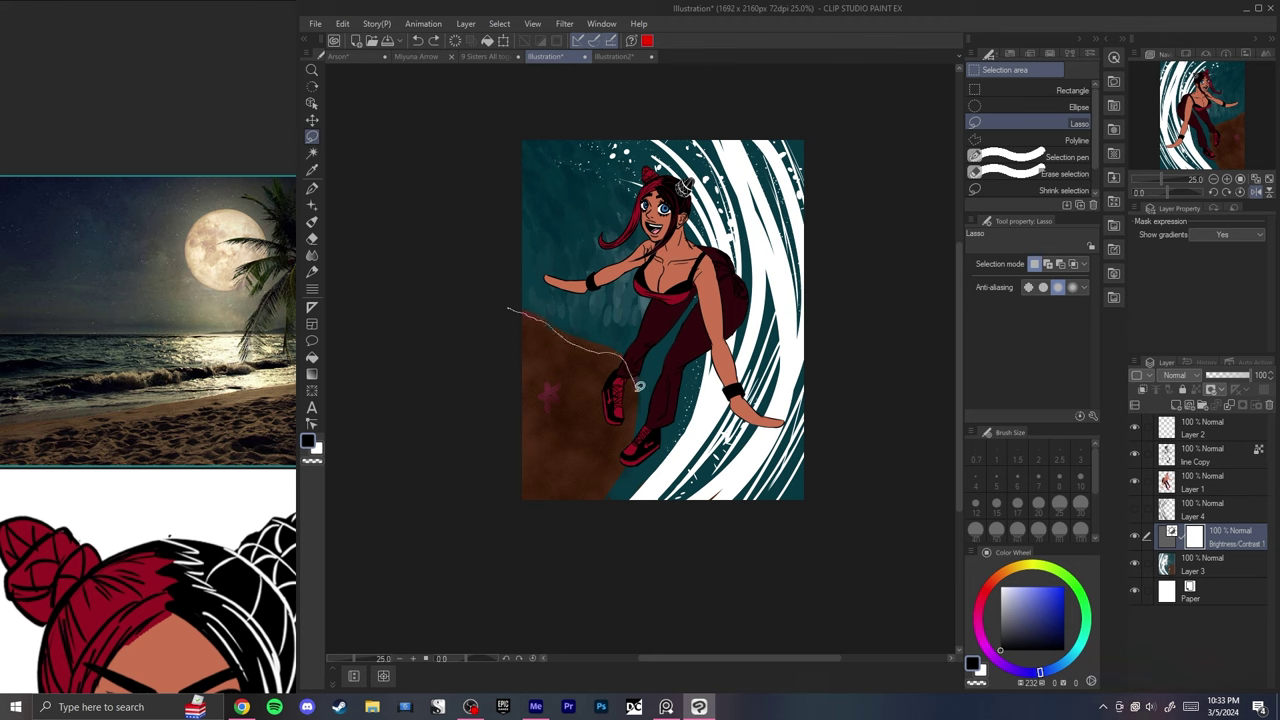
drag(617, 477, 593, 513)
key(ctrl+d)
- Merge the Brightness/Contrast correction layer with Layer 3
shift+click(1212, 563)
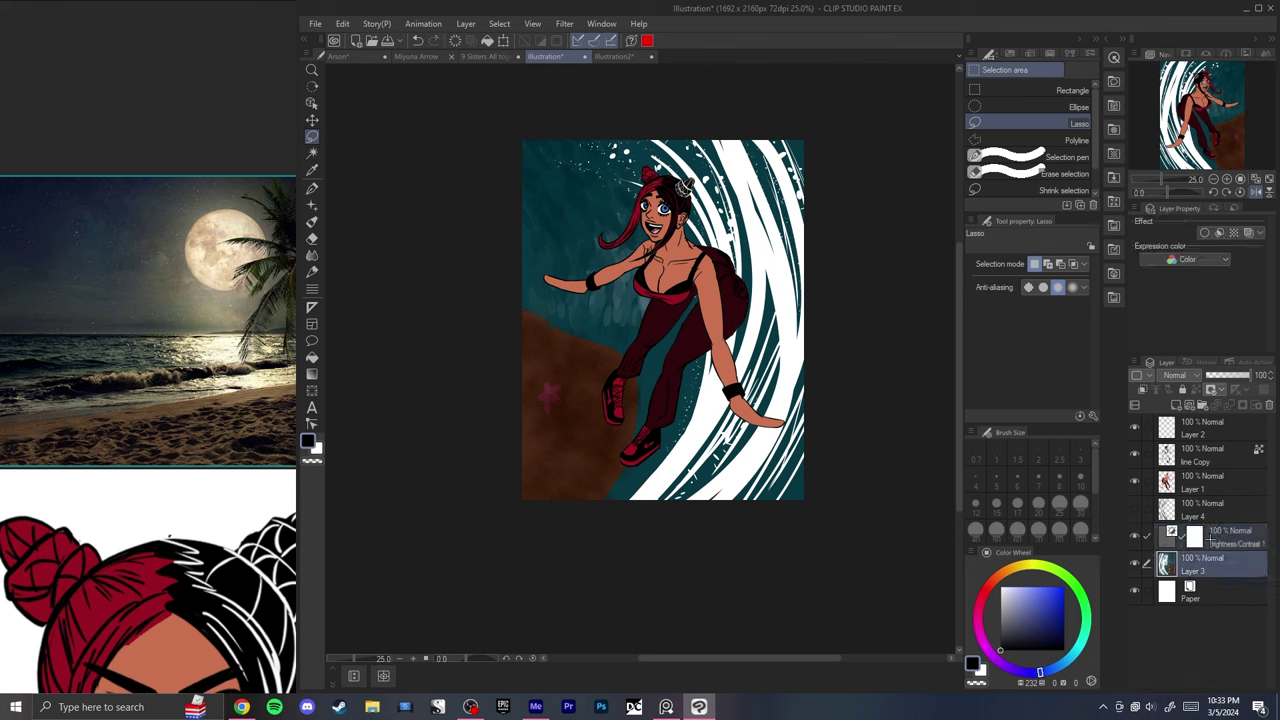
right_click(1209, 538)
click(1201, 480)
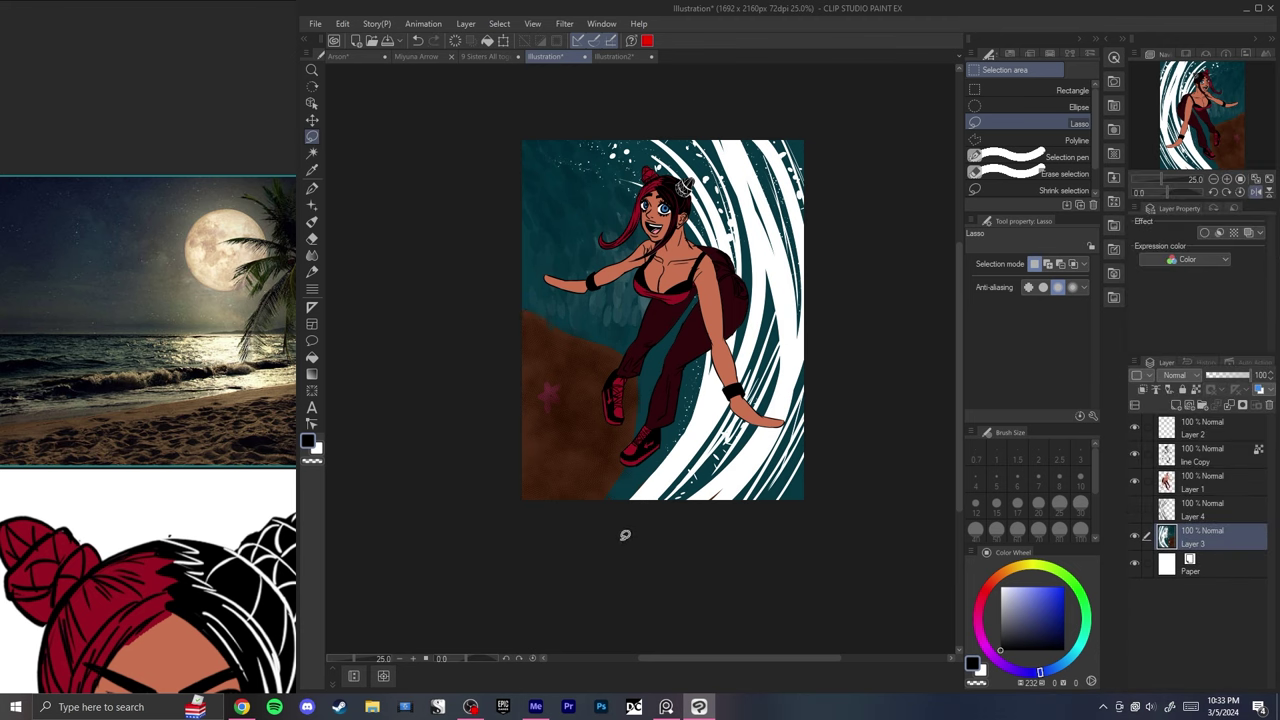
- Repaint the ground and its edges in flat dark brown with the G-pen, using a brown sampled from it
key(p)
alt+click(533, 426)
drag(536, 420, 594, 374)
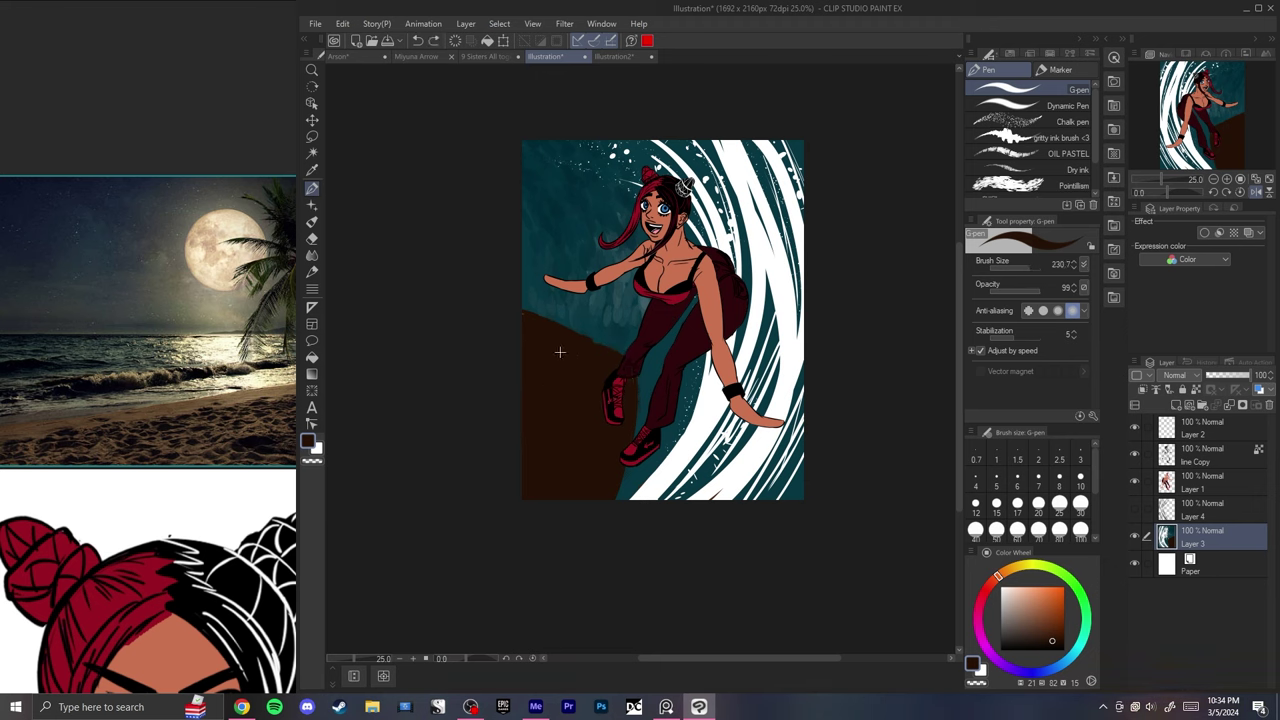
key(ctrl+z)
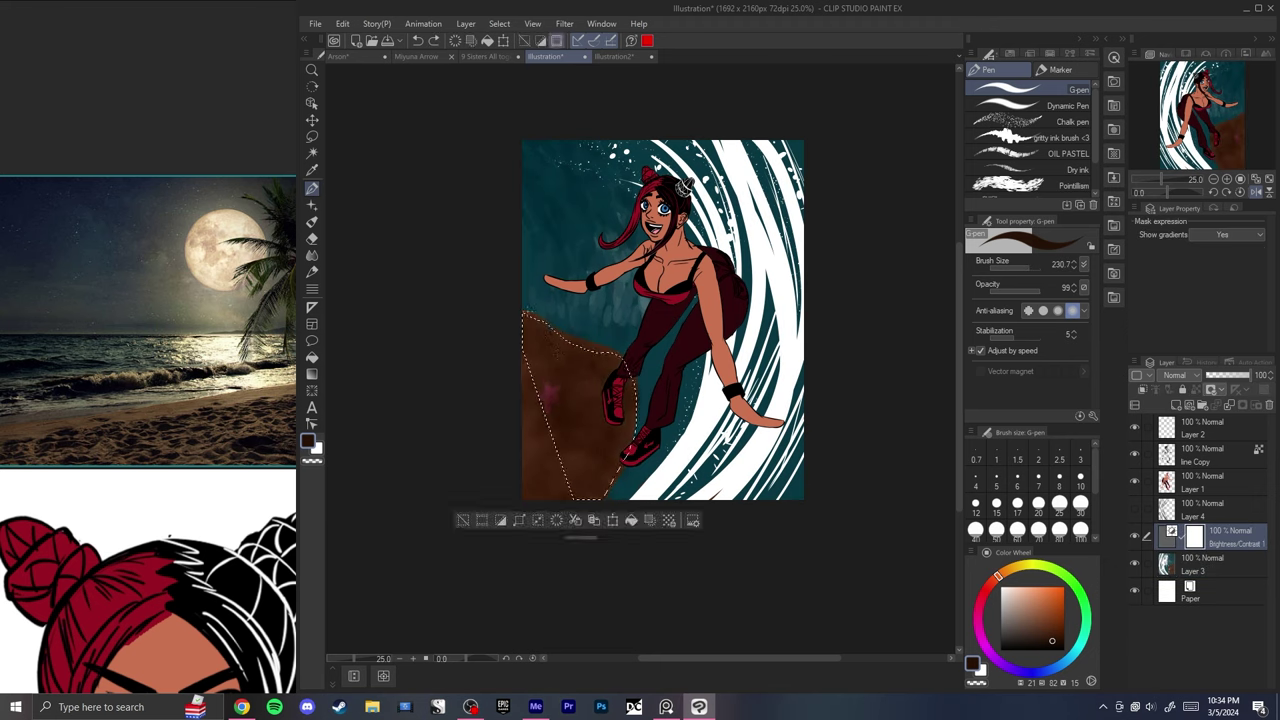
key(ctrl+e)
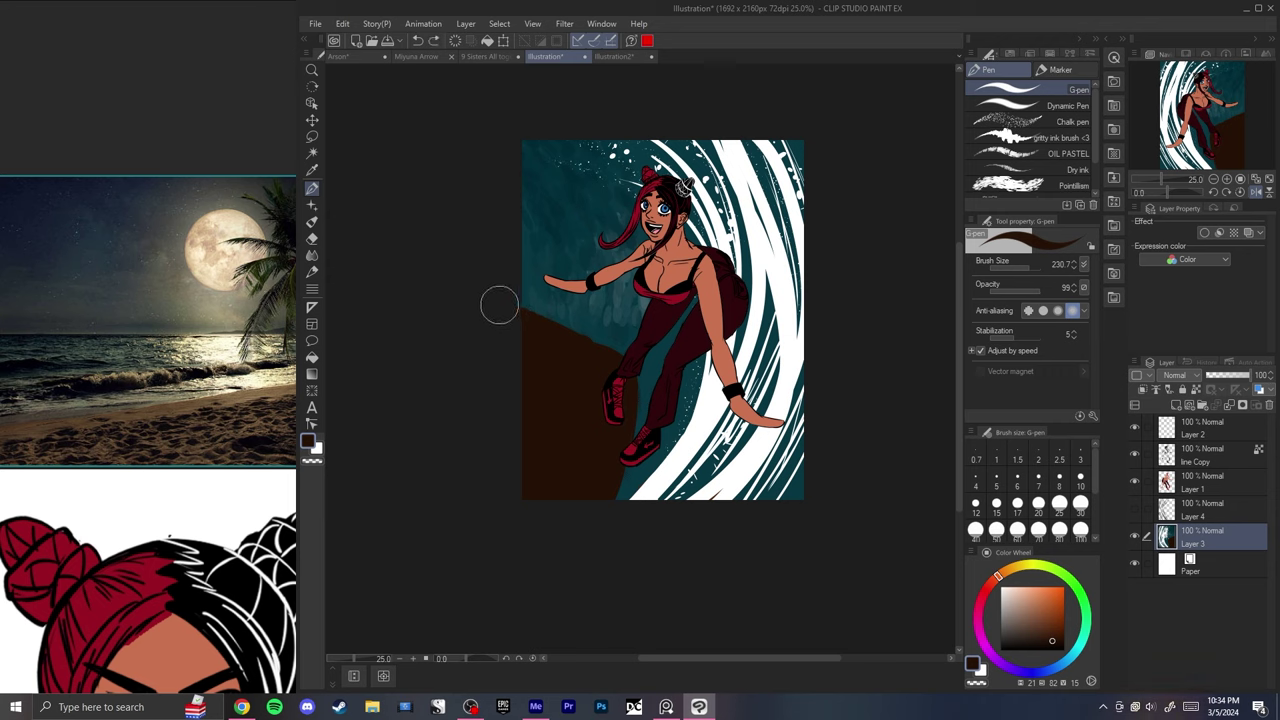
drag(501, 314, 620, 354)
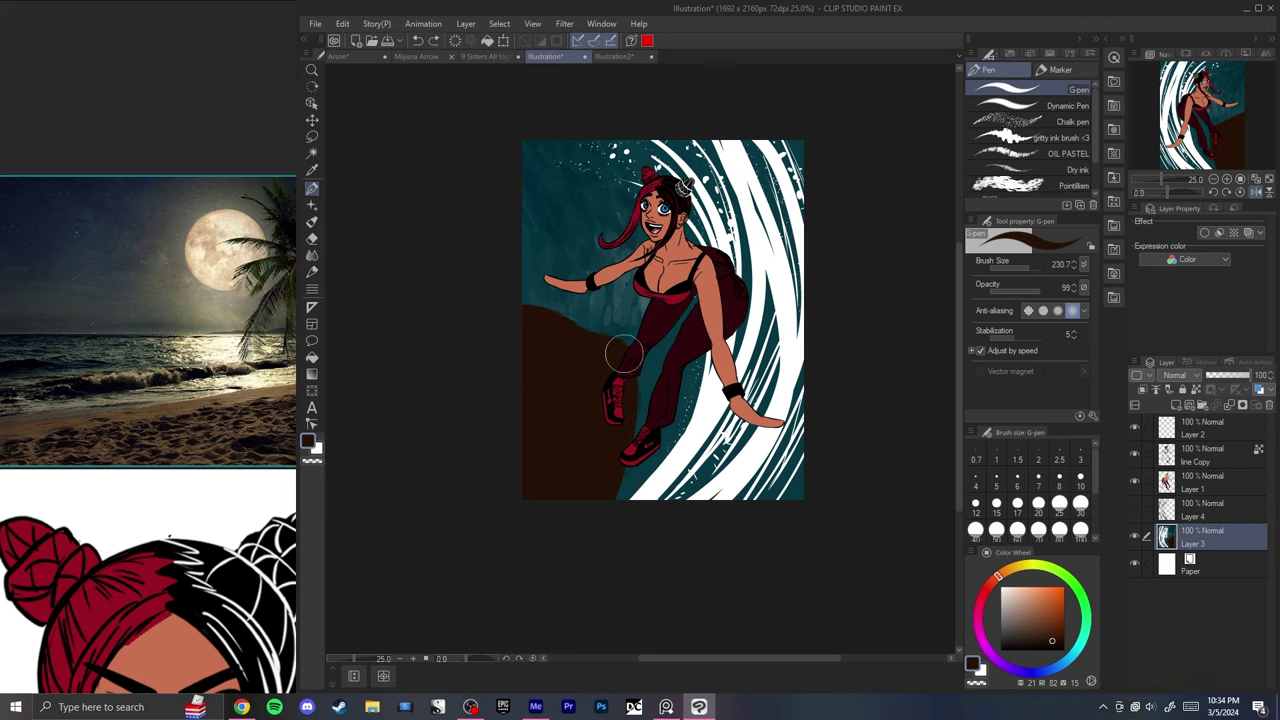
drag(616, 480, 614, 496)
- Soften the ground's upper edge with Pointillism strokes in teal sampled from the water
click(1073, 185)
alt+click(575, 310)
drag(530, 305, 592, 370)
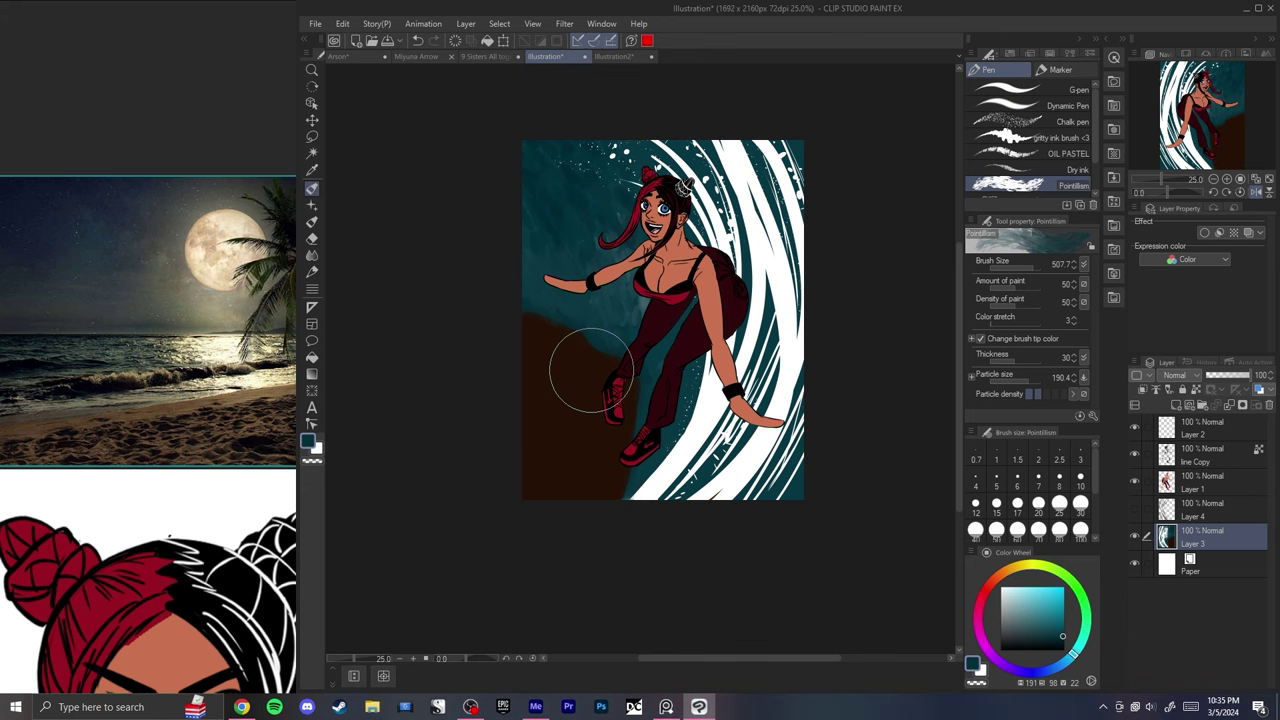
- Fill the upper and lower teeth with the muted grey sampled from the eye whites
scroll(137, 297, down, 10)
scroll(120, 230, up, 6)
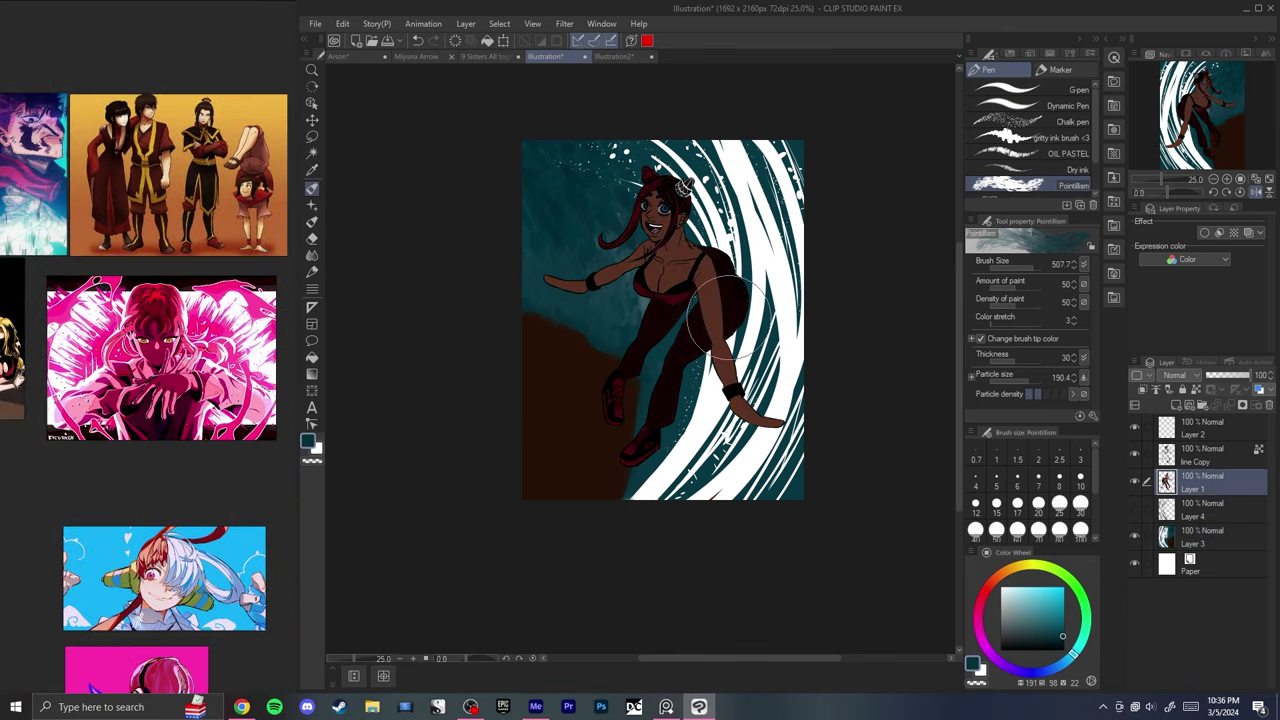
scroll(727, 318, up, 2)
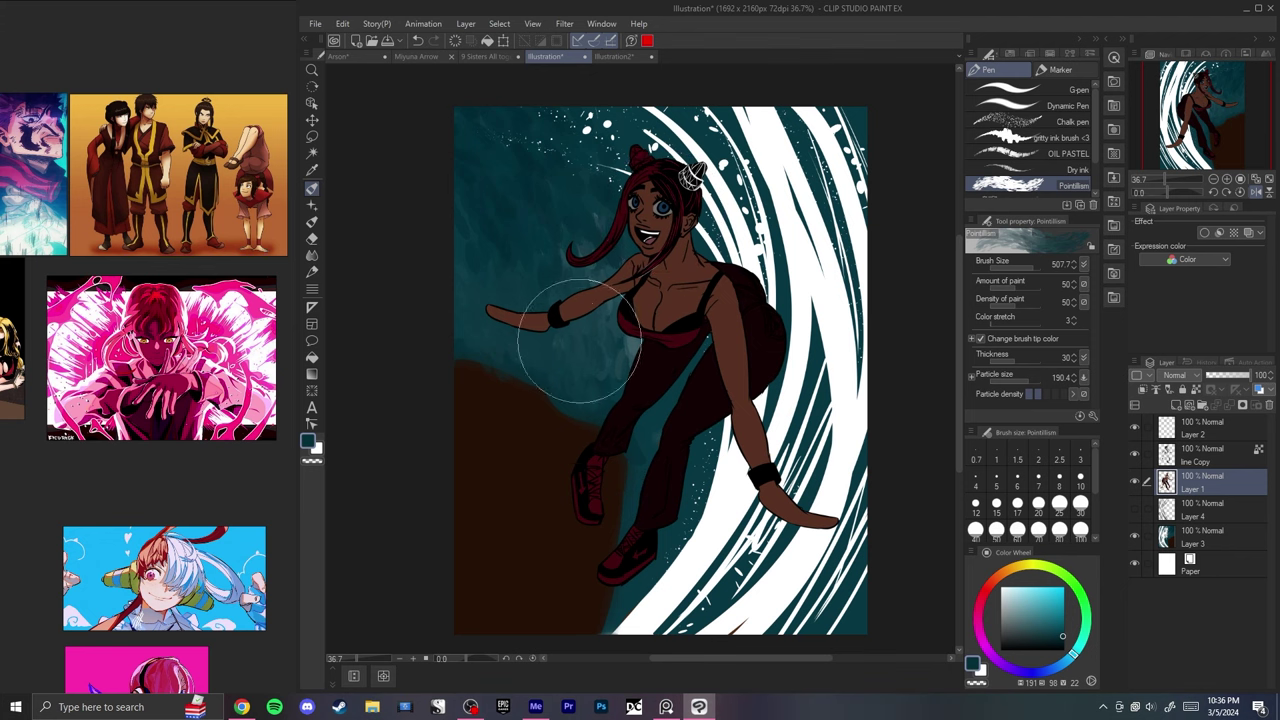
scroll(628, 274, up, 1)
scroll(628, 274, up, 1)
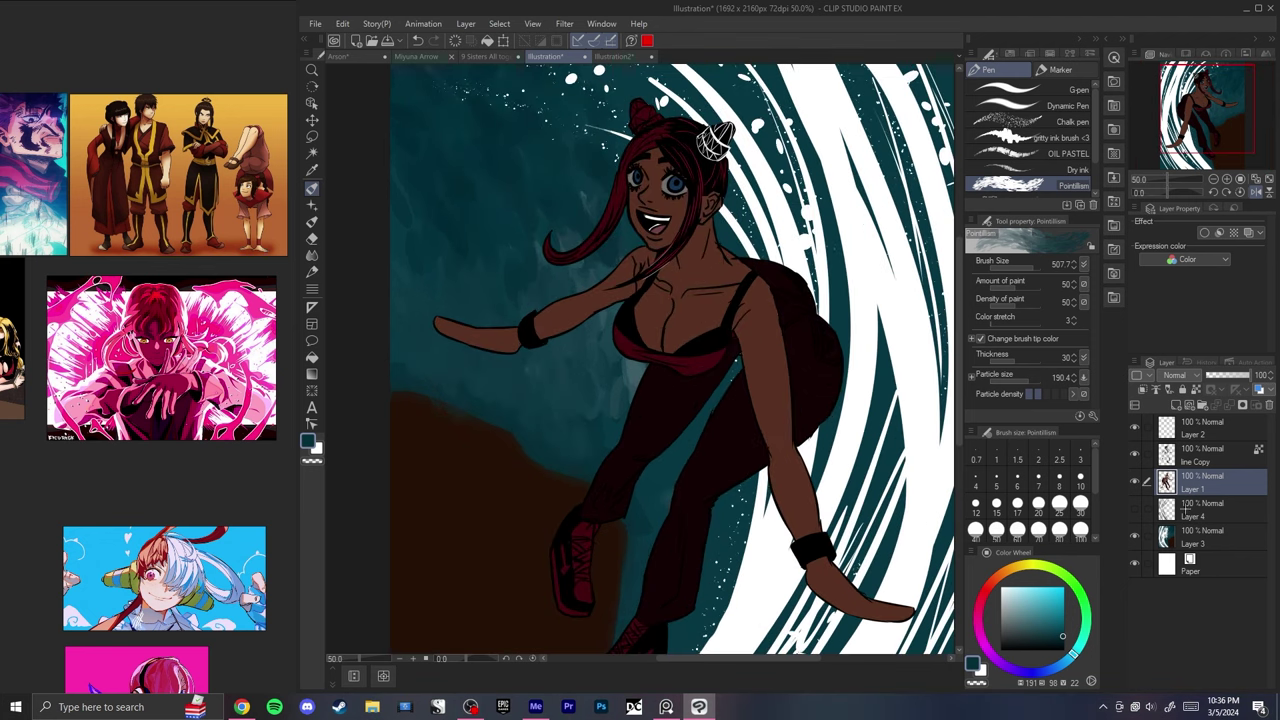
scroll(690, 220, up, 6)
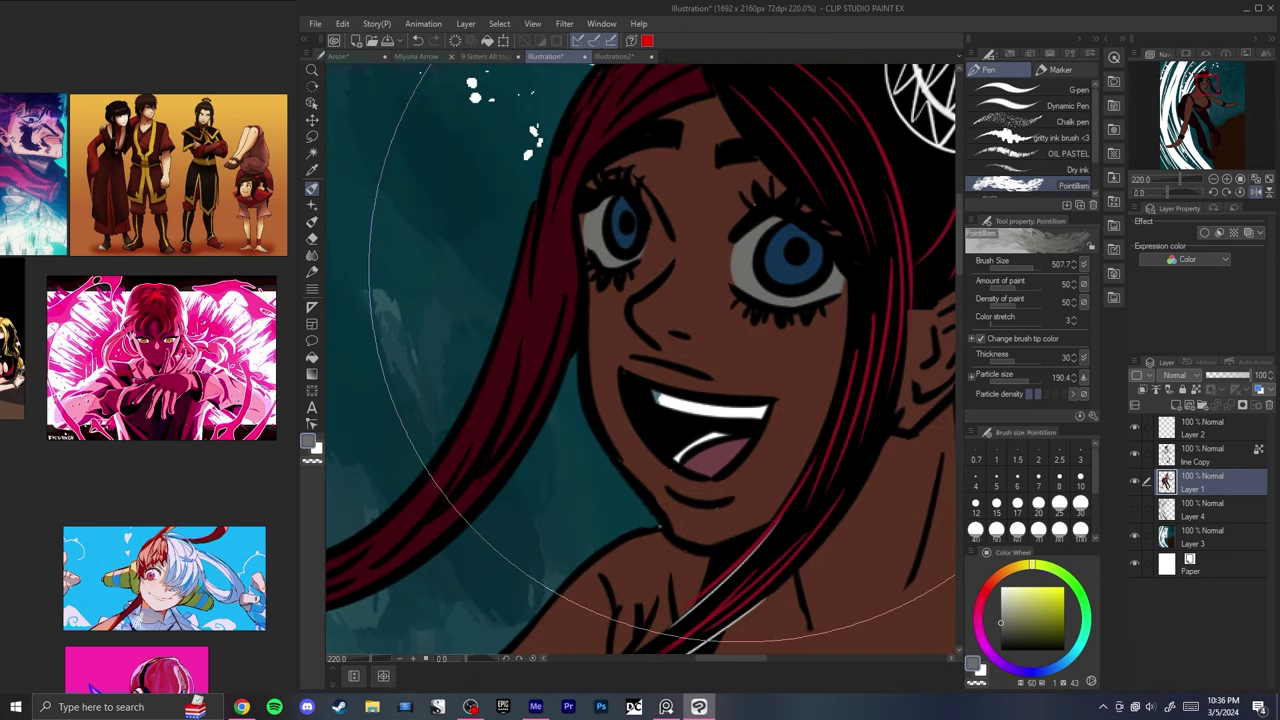
key(g)
click(690, 404)
click(706, 440)
key(p)
drag(909, 560, 841, 566)
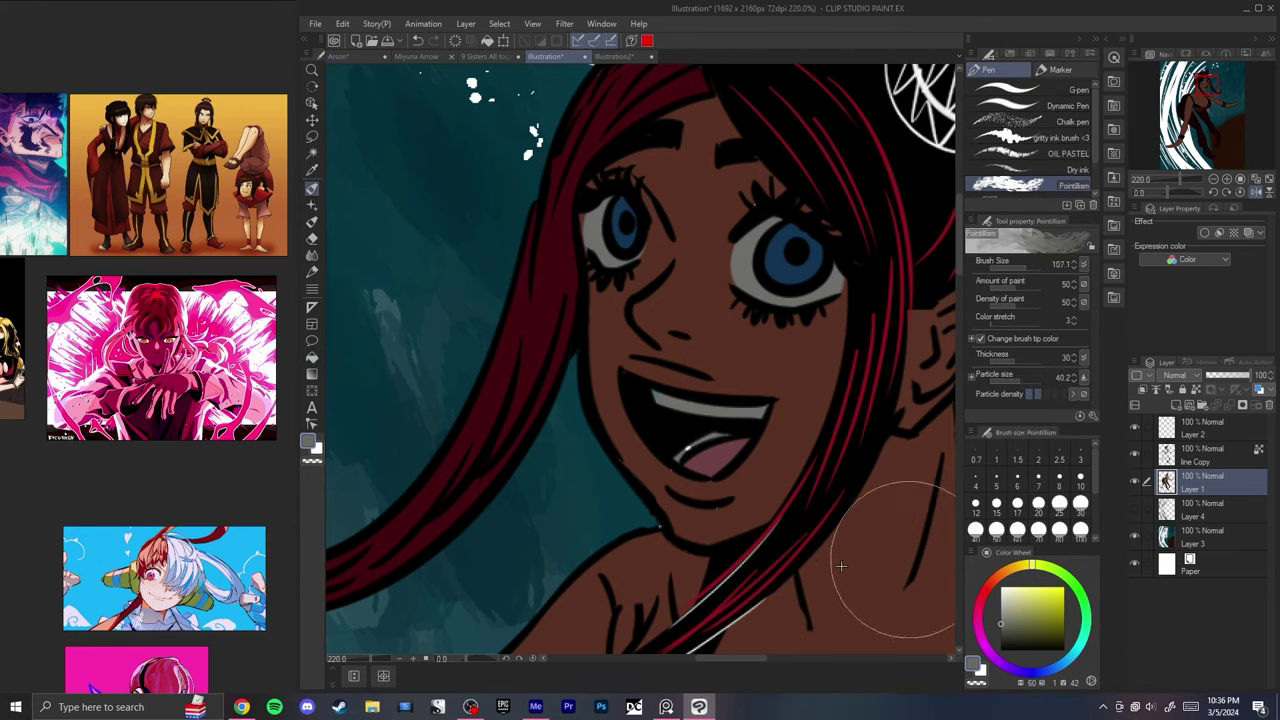
- Shift Layer 1's half-tone color balance toward blue with a color level of 40
scroll(822, 515, down, 6)
key(ctrl+b)
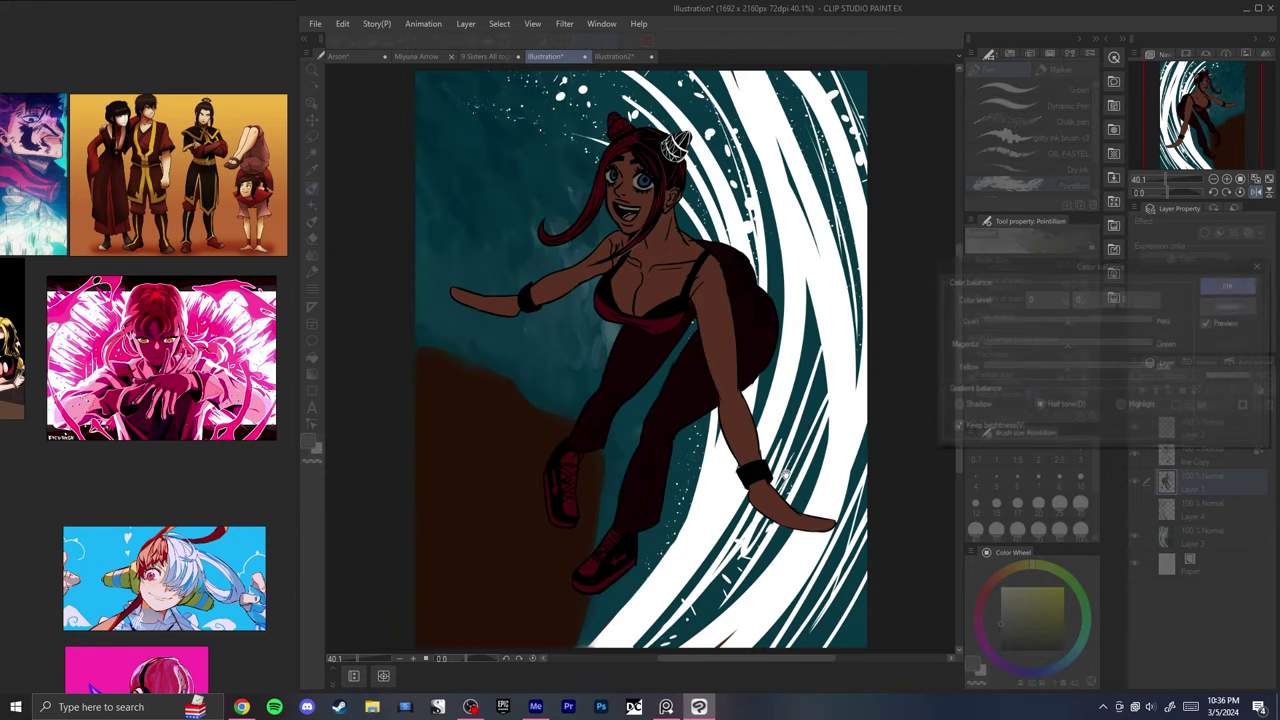
drag(1064, 365, 1077, 367)
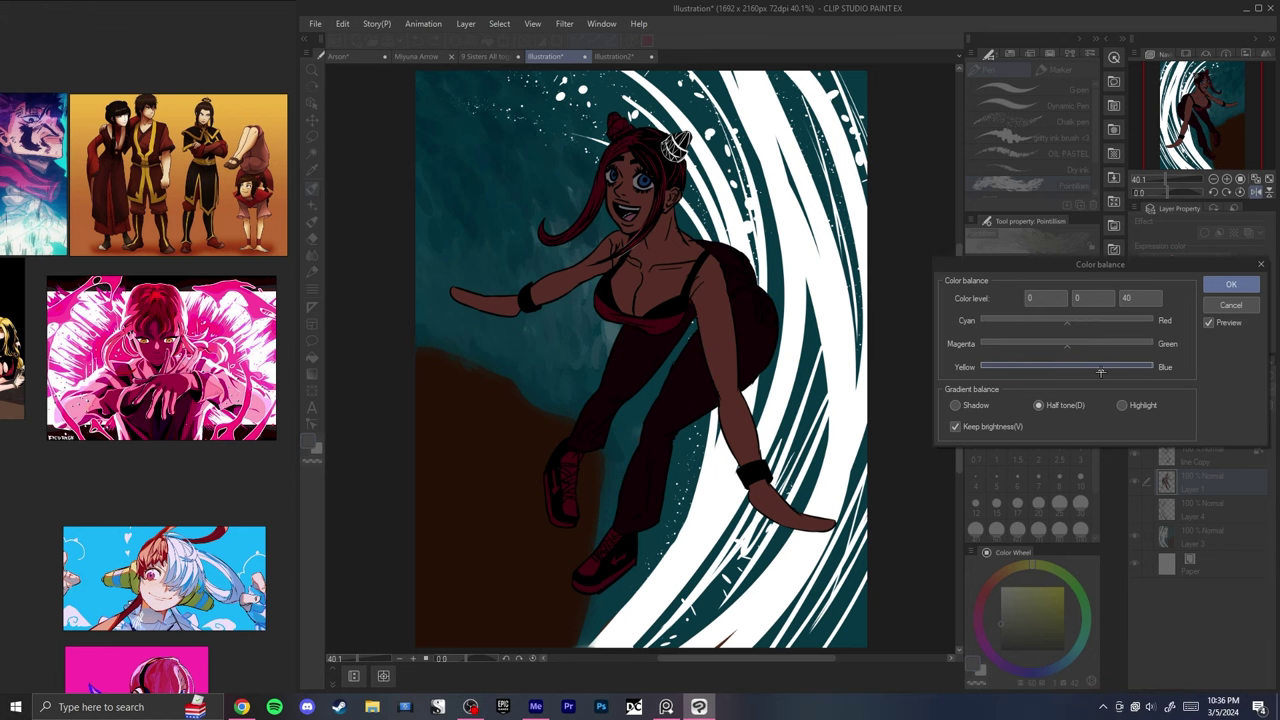
click(1228, 283)
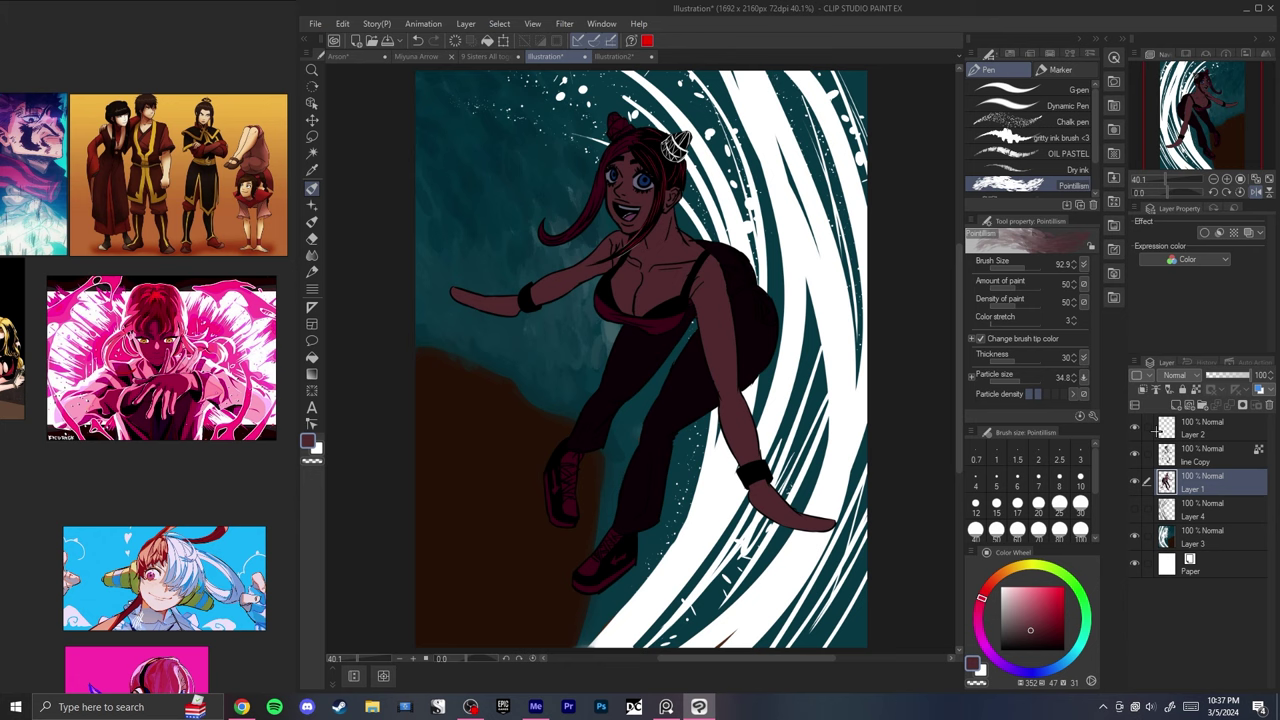
- Outline a white G-pen highlight along the outer edge of the upper arm nearest the wave, working in mirrored view
key(x)
scroll(761, 391, up, 2)
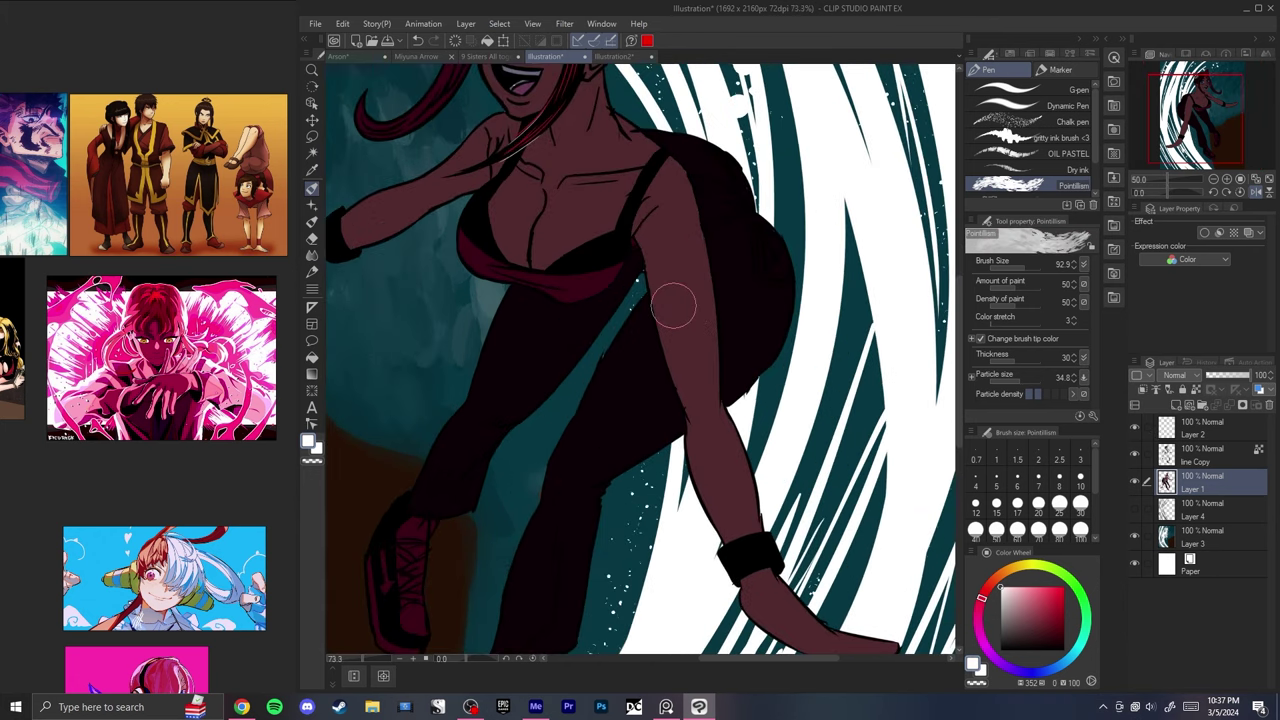
key(h)
drag(674, 303, 638, 276)
click(1040, 89)
drag(570, 148, 572, 191)
mouse_move(581, 140)
mouse_down()
mouse_move(549, 288)
mouse_move(541, 281)
mouse_move(537, 360)
mouse_up()
key(ctrl+z)
key(ctrl+z)
key(ctrl+z)
drag(537, 346, 521, 402)
key(ctrl+z)
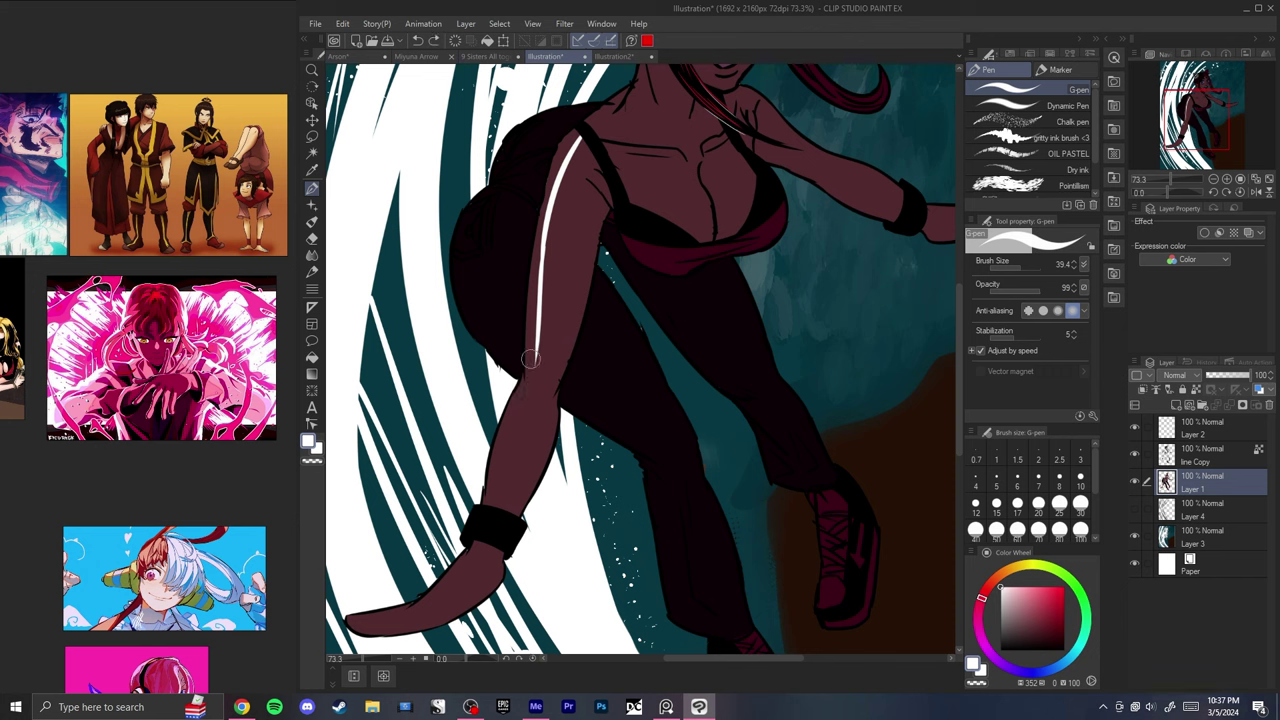
- Extend the highlight outline down the forearm to the wristband and fill the enclosed strips with white
drag(534, 352, 487, 504)
key(g)
click(529, 350)
click(567, 155)
key(p)
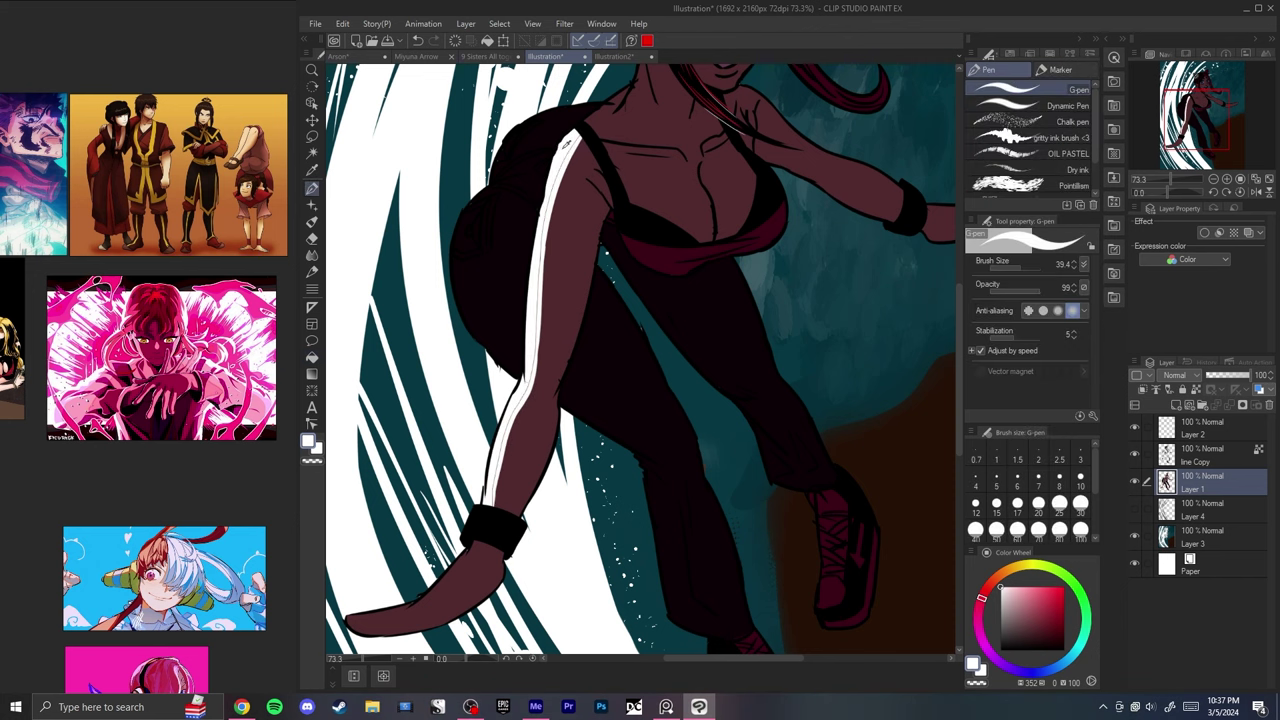
- Cover the leftover seams and smooth the inner edge of the arm's white highlight around the elbow
mouse_move(554, 188)
mouse_down()
mouse_move(534, 243)
mouse_move(535, 303)
mouse_up()
key(ctrl+z)
drag(545, 220, 534, 333)
key(ctrl+z)
drag(543, 245, 520, 403)
key(ctrl+z)
key(ctrl+z)
drag(535, 349, 519, 403)
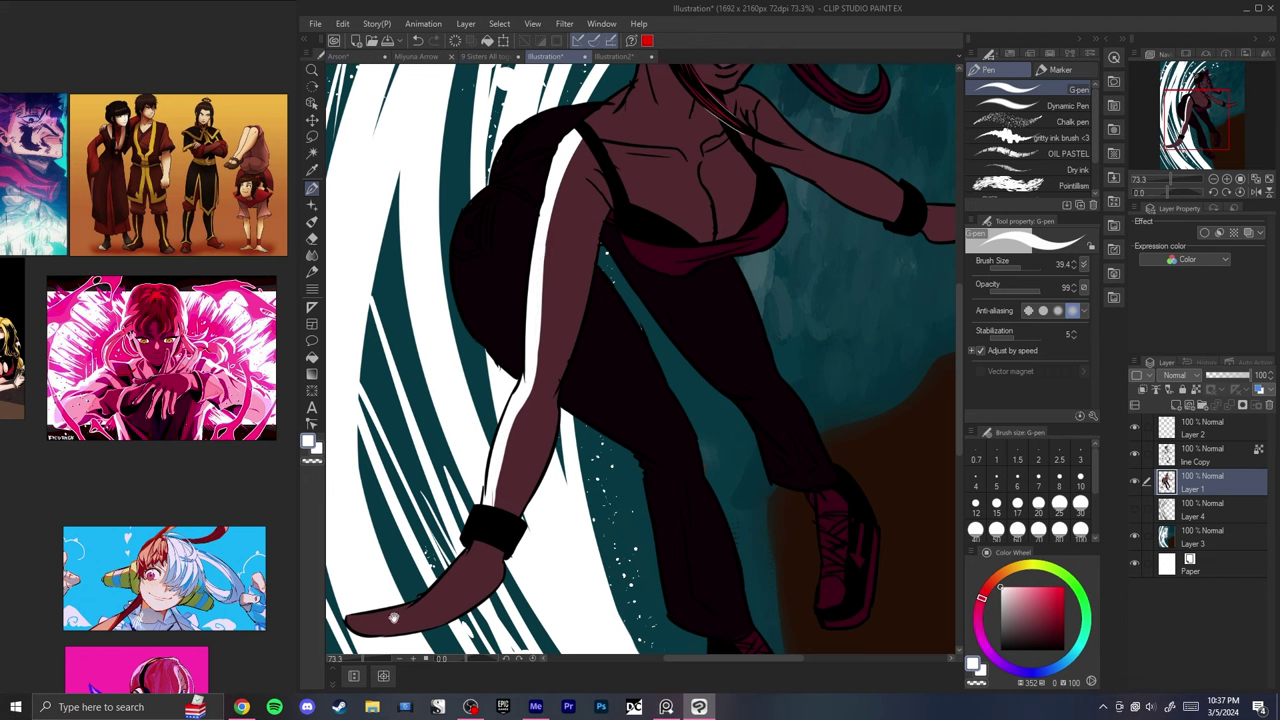
- Try a white filled highlight along the upper edge of the hand below the wristband
drag(394, 618, 539, 471)
key(g)
click(600, 430)
click(545, 461)
mouse_move(629, 385)
mouse_down()
mouse_move(545, 462)
mouse_move(580, 442)
mouse_move(537, 465)
mouse_move(593, 429)
mouse_move(544, 458)
mouse_move(581, 450)
mouse_move(619, 391)
mouse_up()
key(p)
key(ctrl+z)
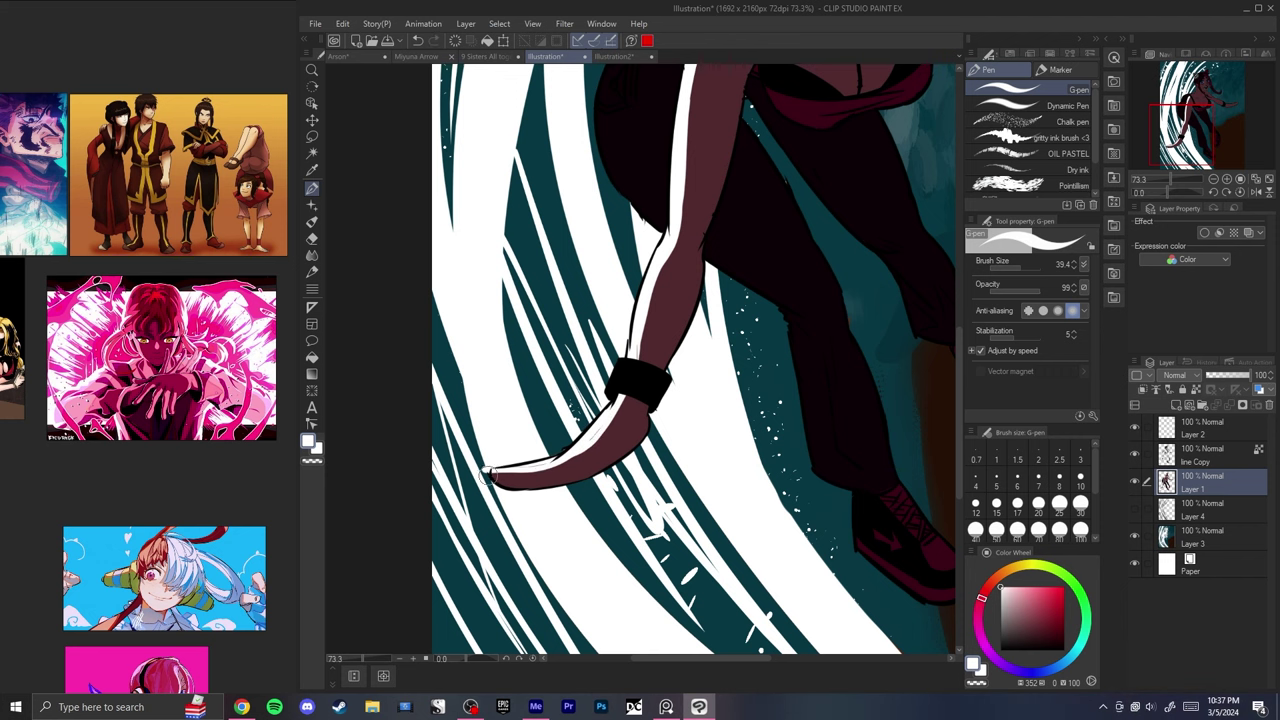
key(e)
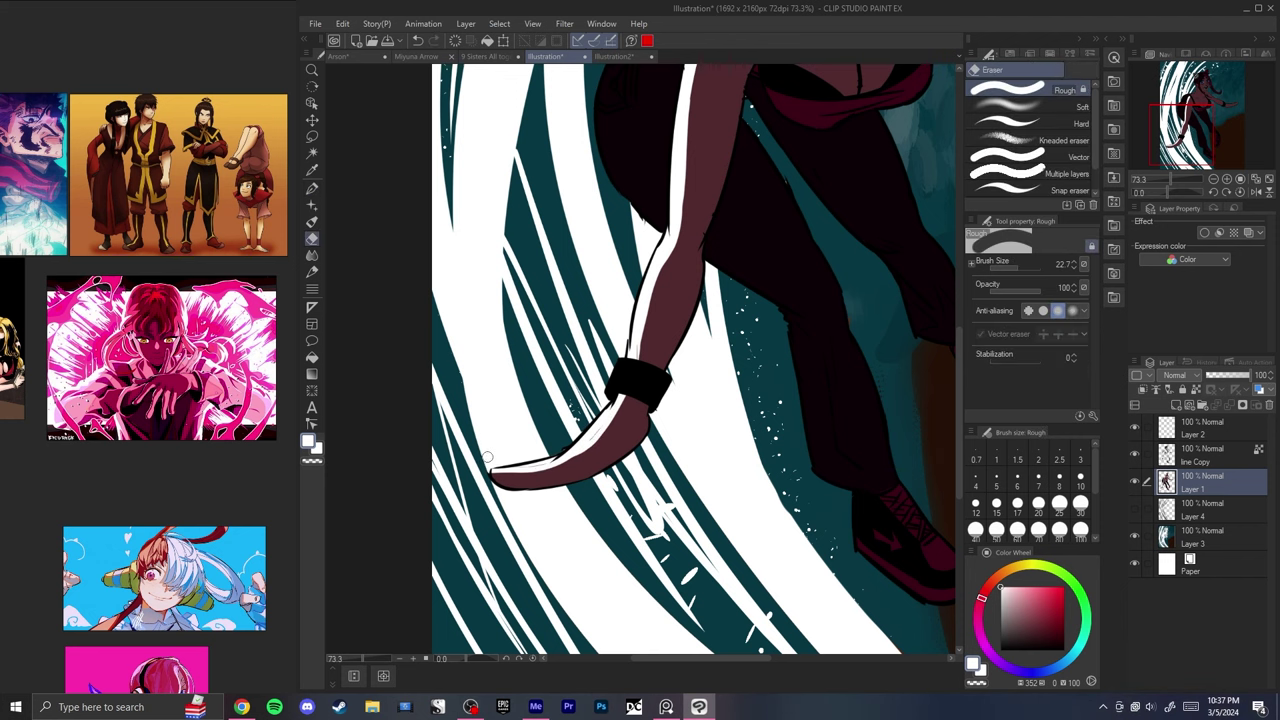
- Examine the arm highlight on the whole illustration in both mirrored and normal view
scroll(488, 457, down, 3)
scroll(489, 489, down, 3)
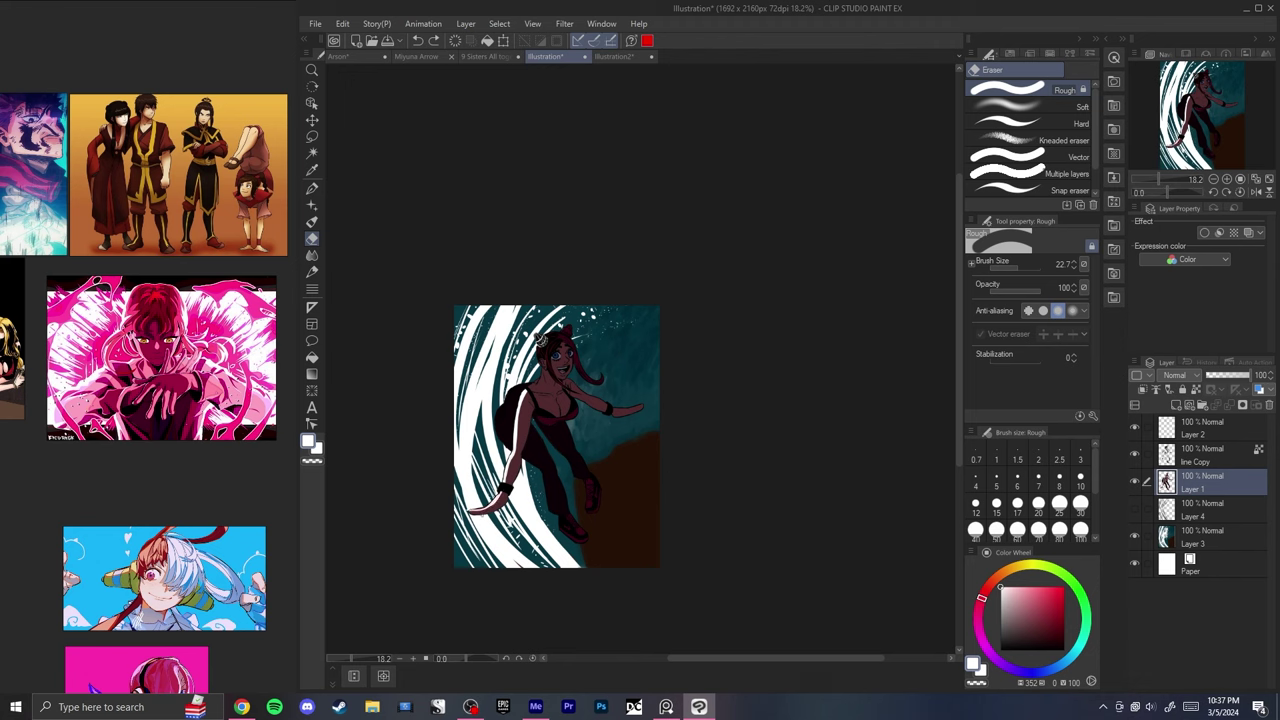
scroll(540, 340, up, 2)
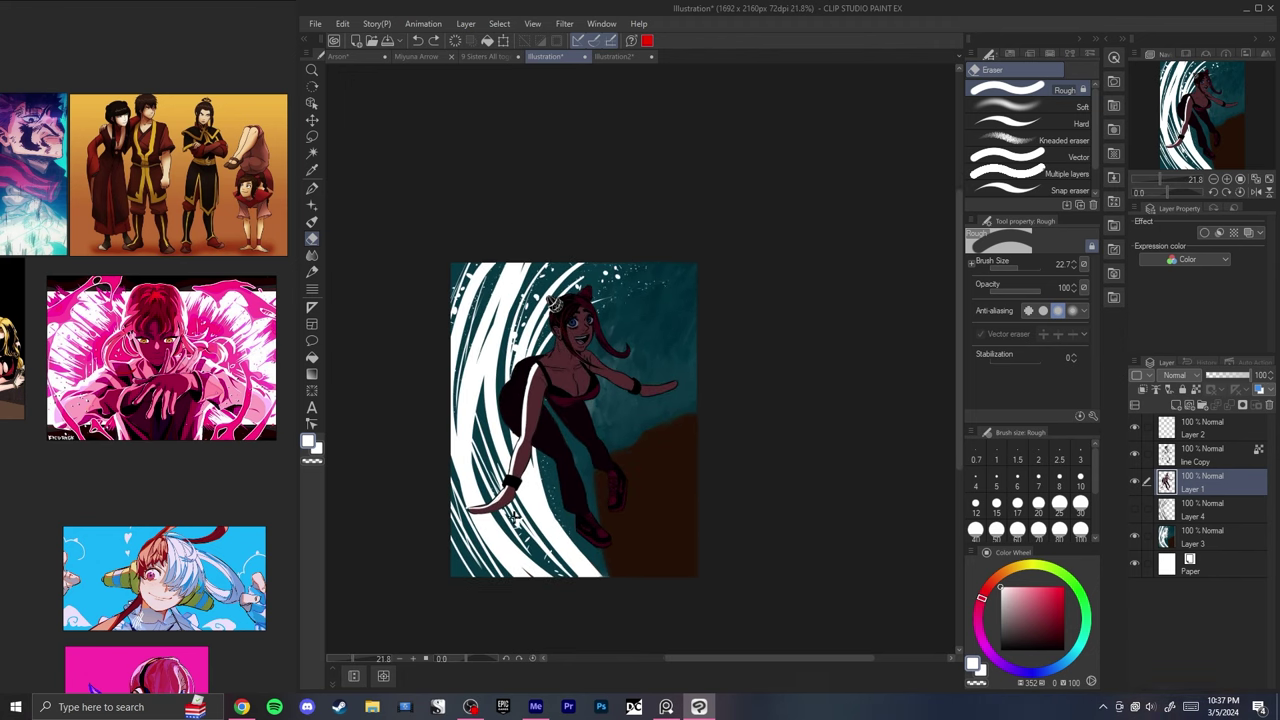
key(h)
key(h)
key(h)
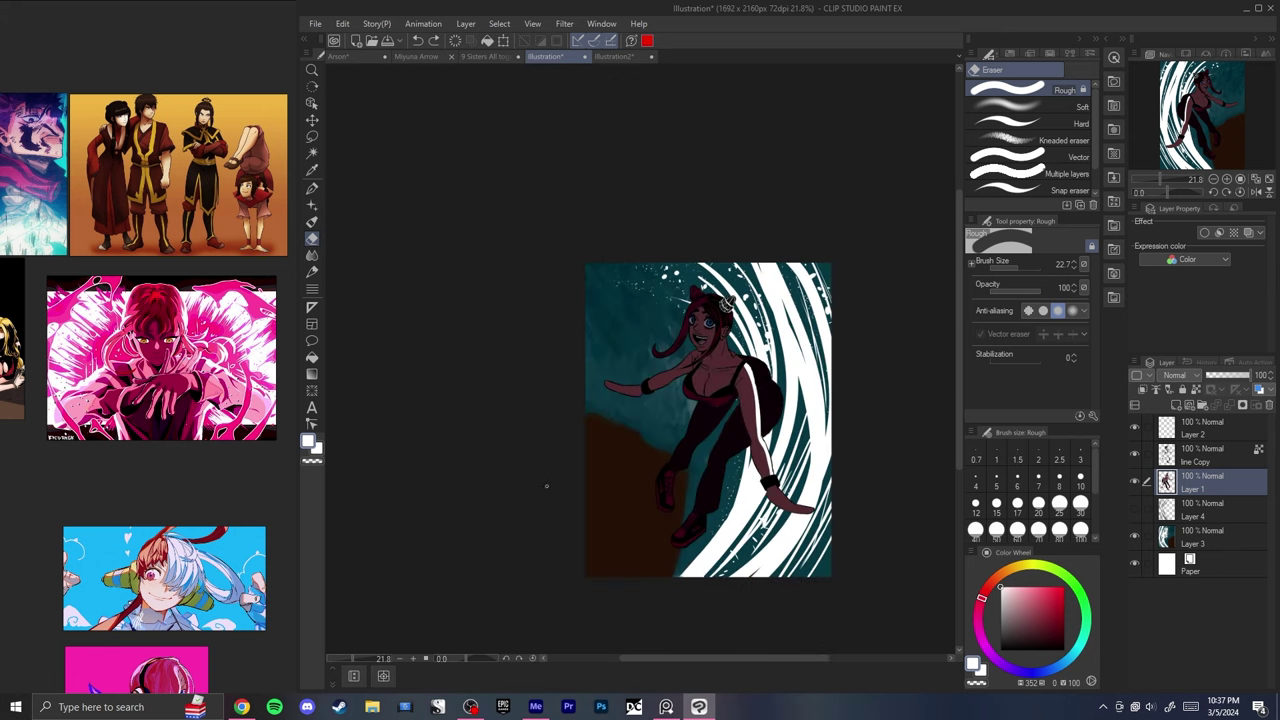
scroll(755, 362, up, 1)
key(h)
- Paint a white rim highlight along the back edge of the ear
scroll(590, 360, up, 2)
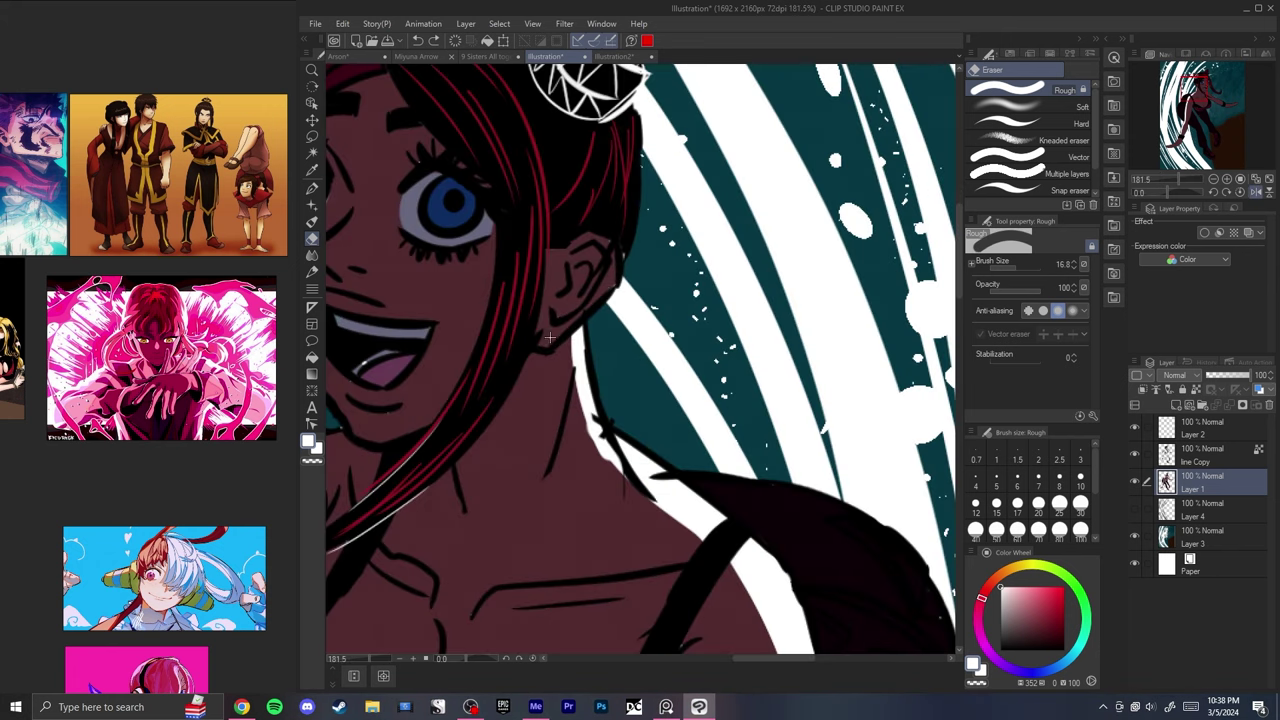
mouse_move(545, 343)
mouse_down()
mouse_move(616, 262)
mouse_move(603, 247)
mouse_up()
drag(604, 249, 583, 361)
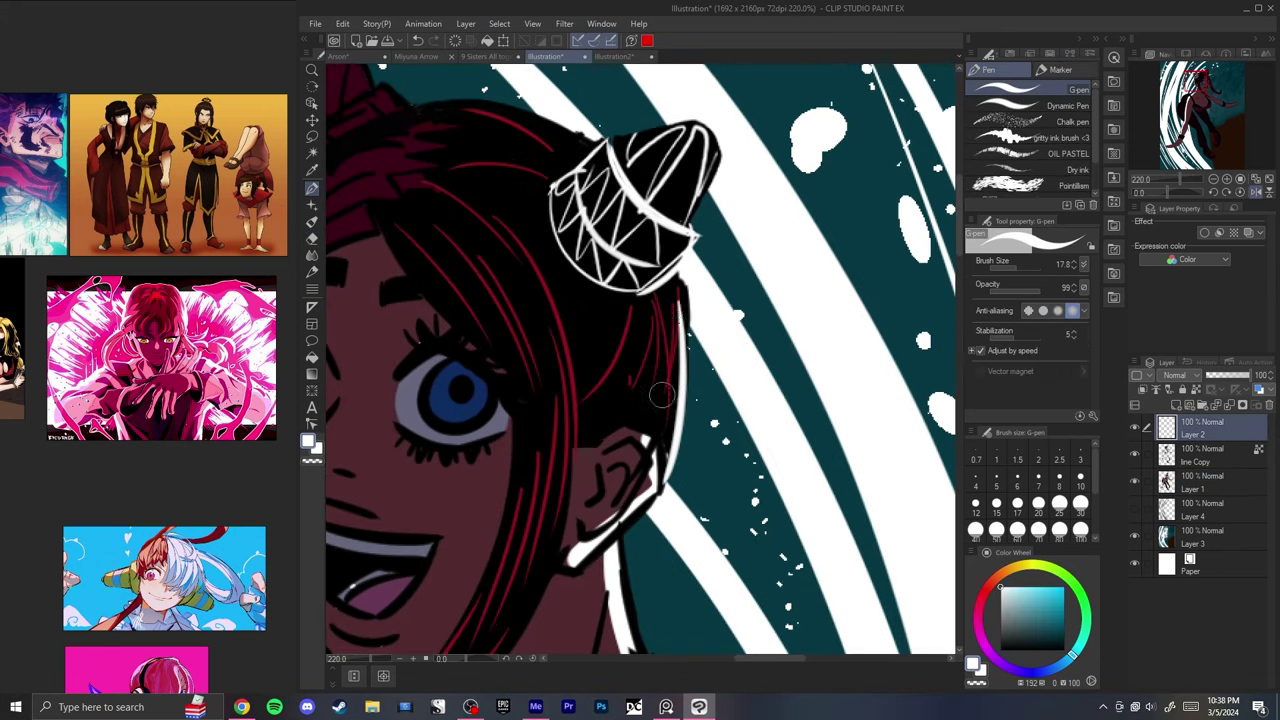
- Draw white rim highlights on Layer 2 along the back of the black hair and the outer edge of its bun
key(ctrl+z)
mouse_move(683, 281)
mouse_down()
mouse_move(664, 476)
mouse_move(652, 477)
mouse_move(673, 441)
mouse_up()
key(ctrl+z)
key(ctrl+z)
drag(673, 441, 666, 474)
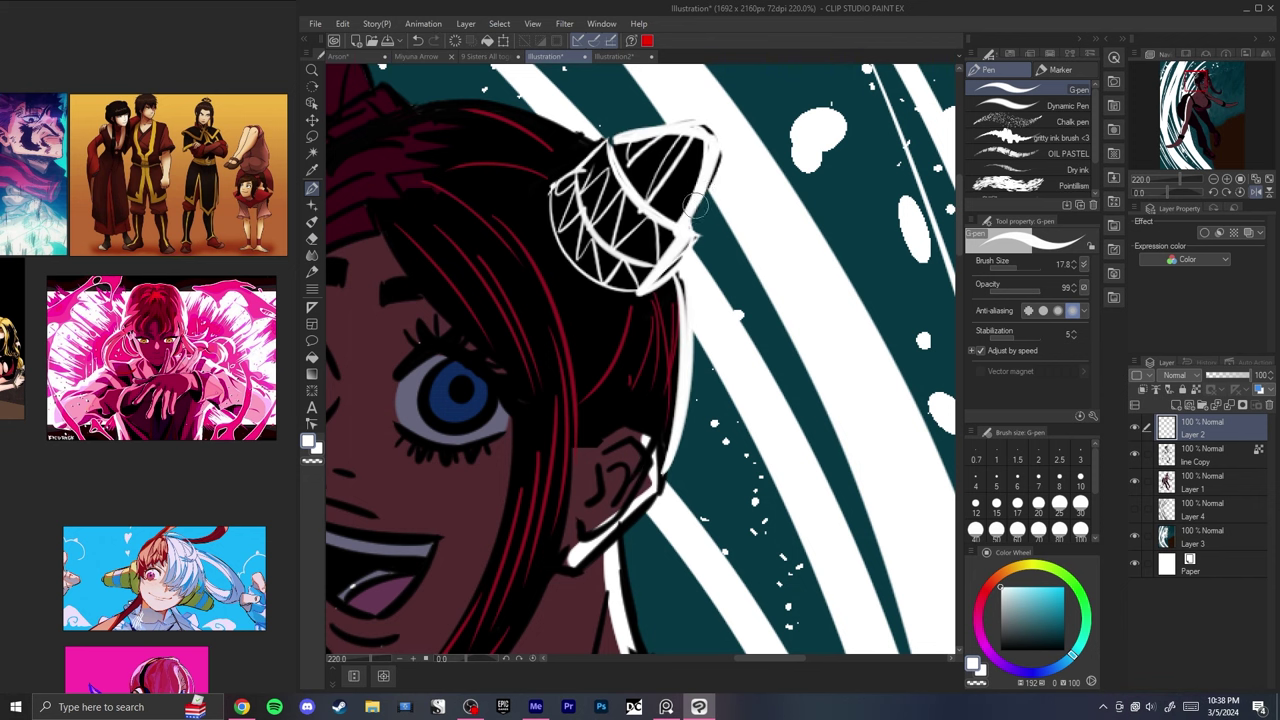
drag(713, 157, 695, 234)
mouse_move(598, 168)
mouse_down()
mouse_move(707, 242)
mouse_move(549, 178)
mouse_up()
key(ctrl+z)
- Examine the rim lighting on the whole illustration at several zoom levels and in mirrored view
scroll(640, 141, down, 10)
key(h)
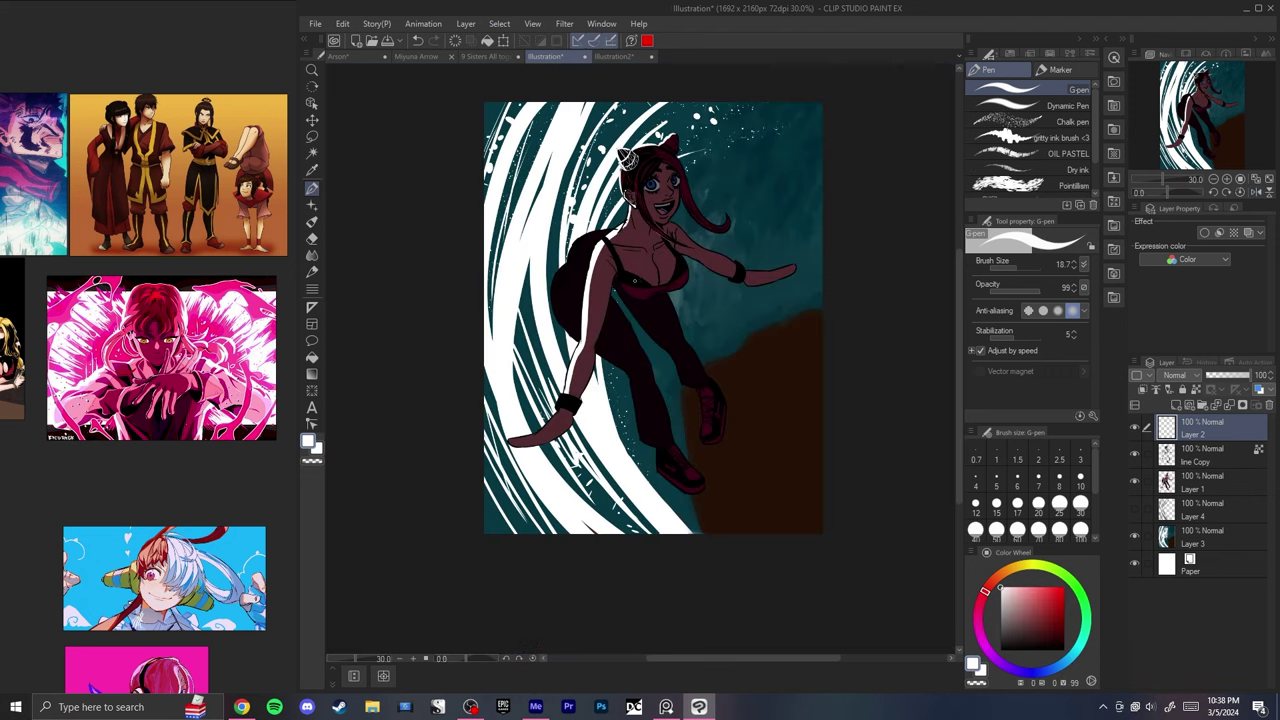
key(h)
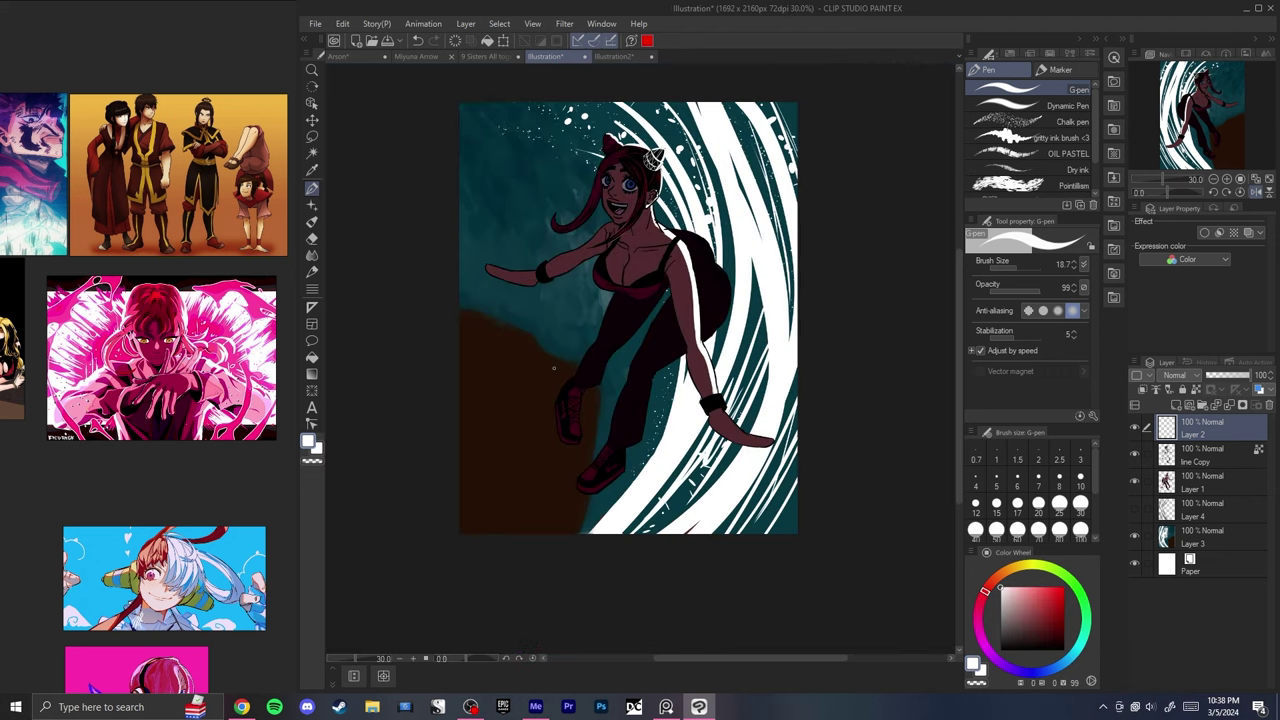
key(ctrl+0)
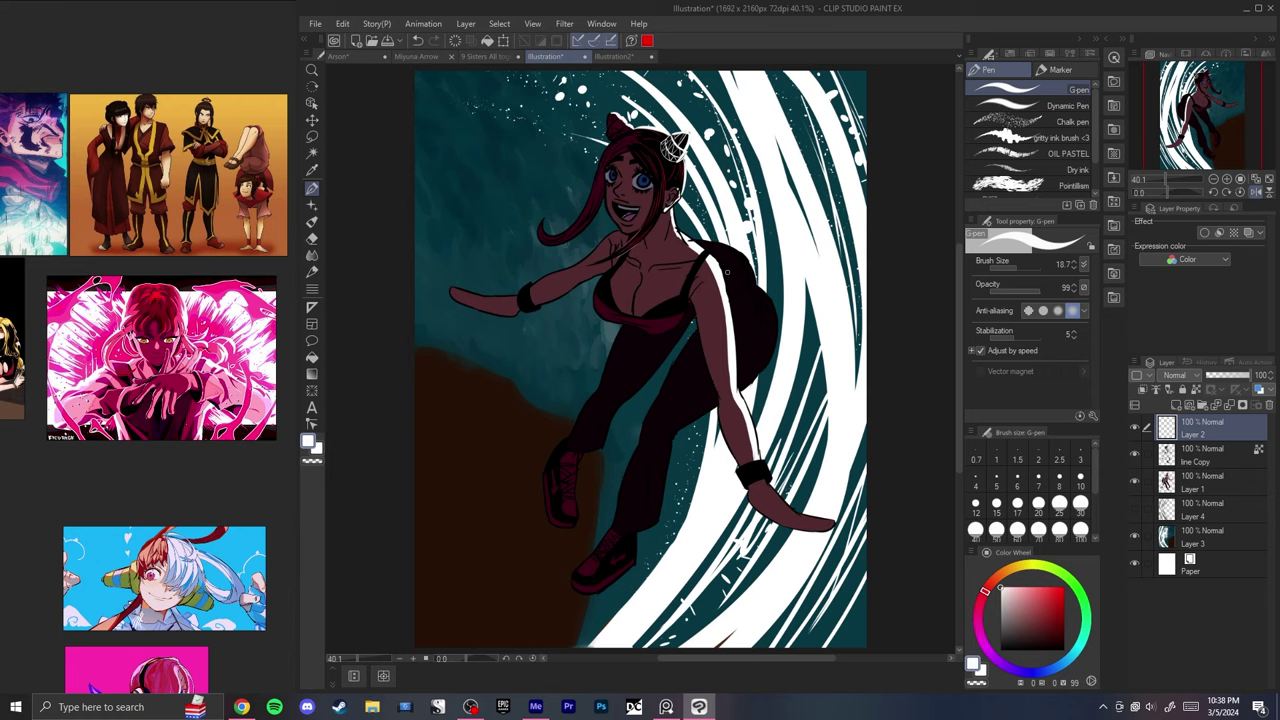
key(h)
key(h)
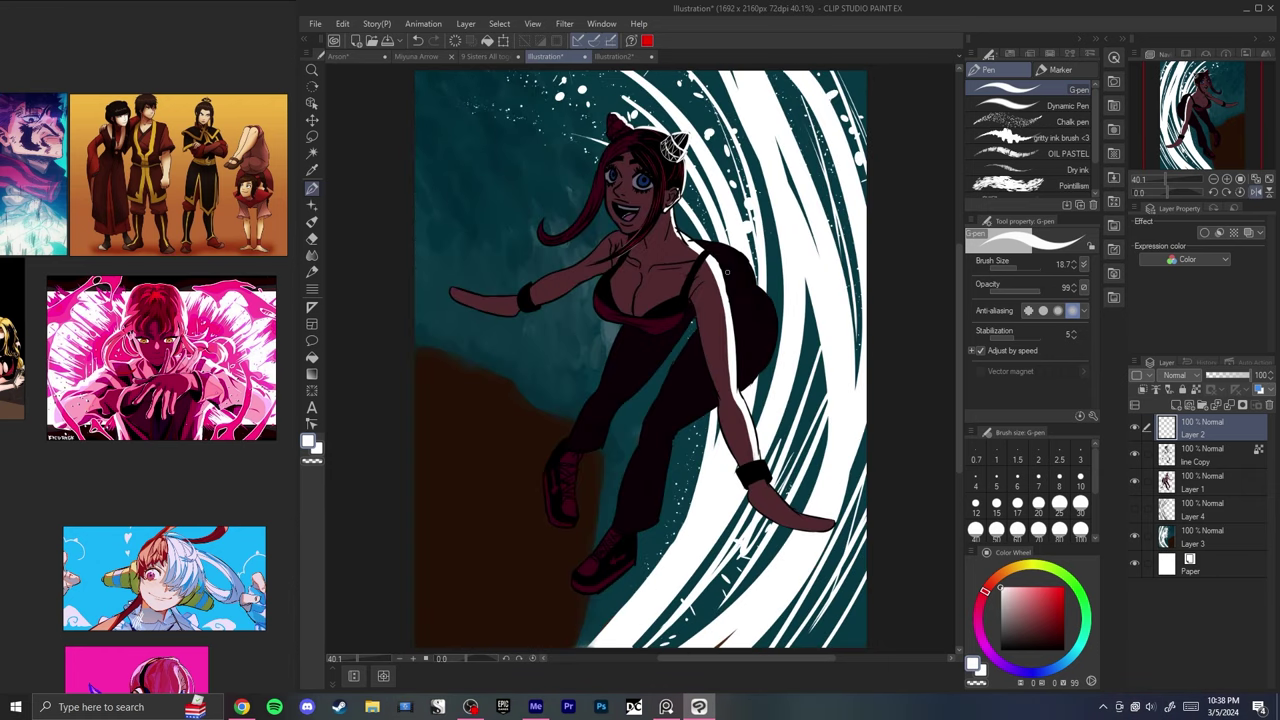
key(h)
key(h)
scroll(650, 177, down, 2)
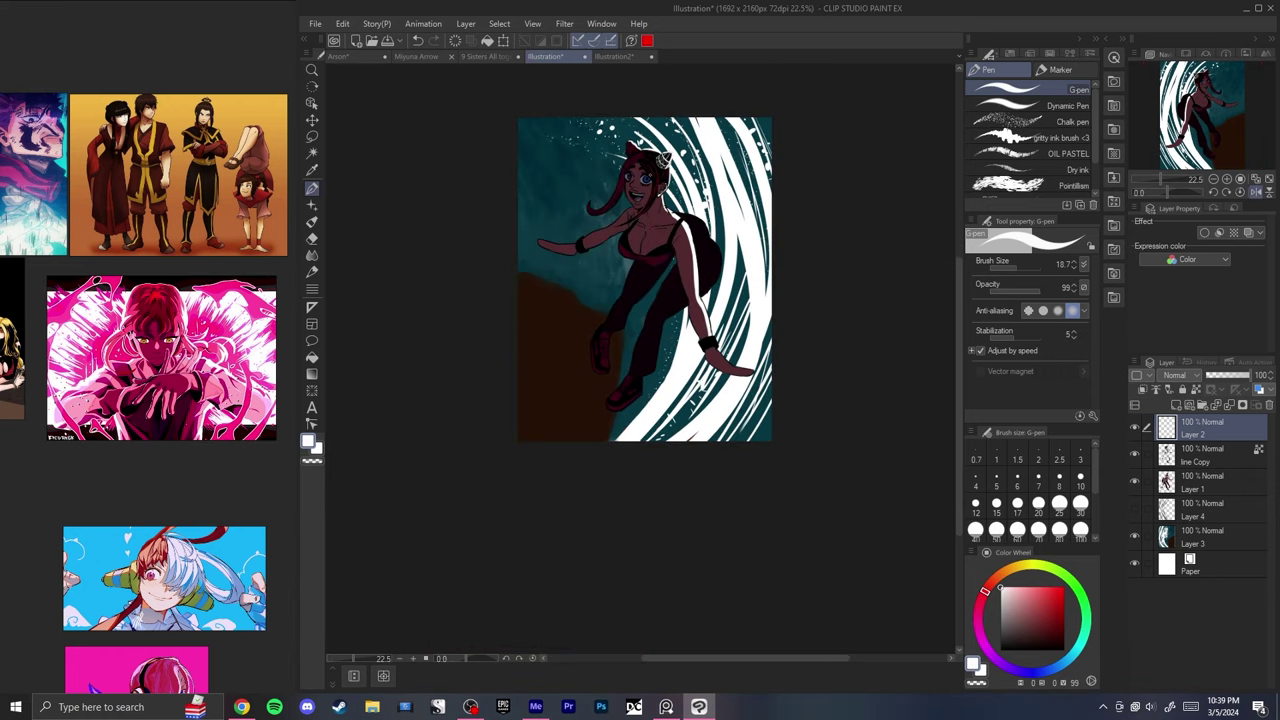
scroll(663, 158, down, 1)
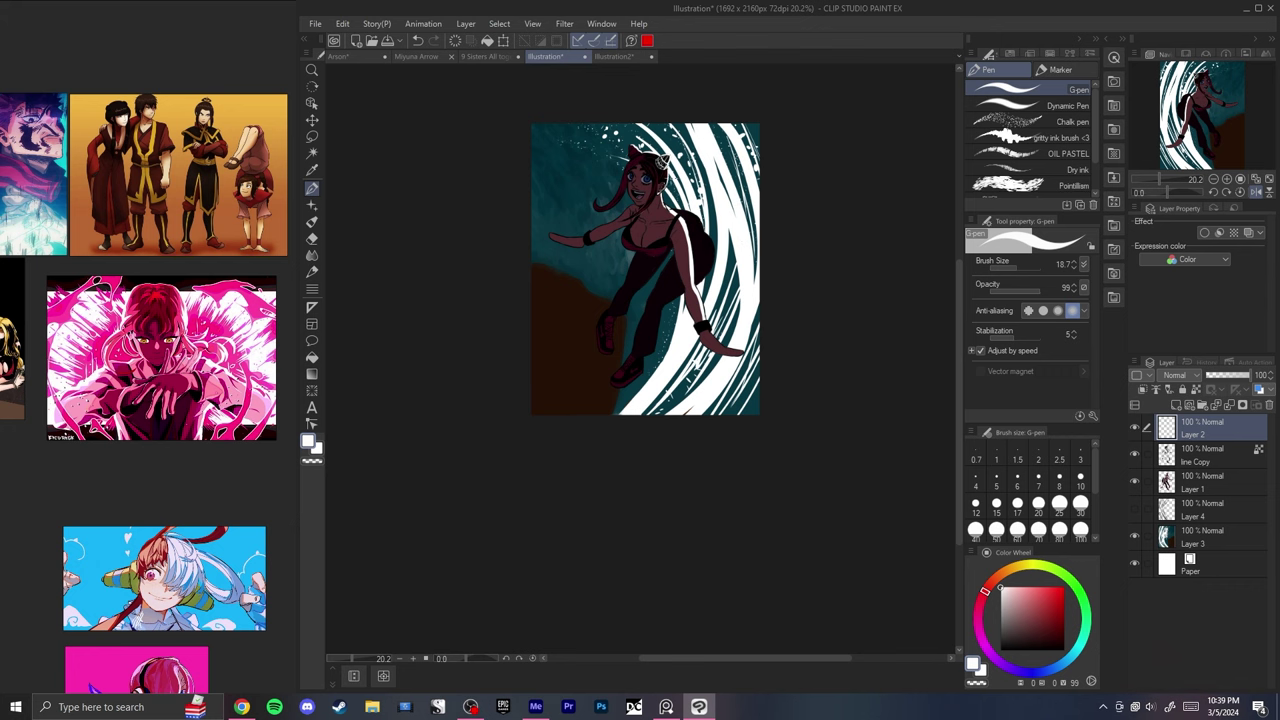
- Outline a curved white highlight on the chest between the center line and the wave-side strap, and fill it solid
scroll(662, 160, up, 3)
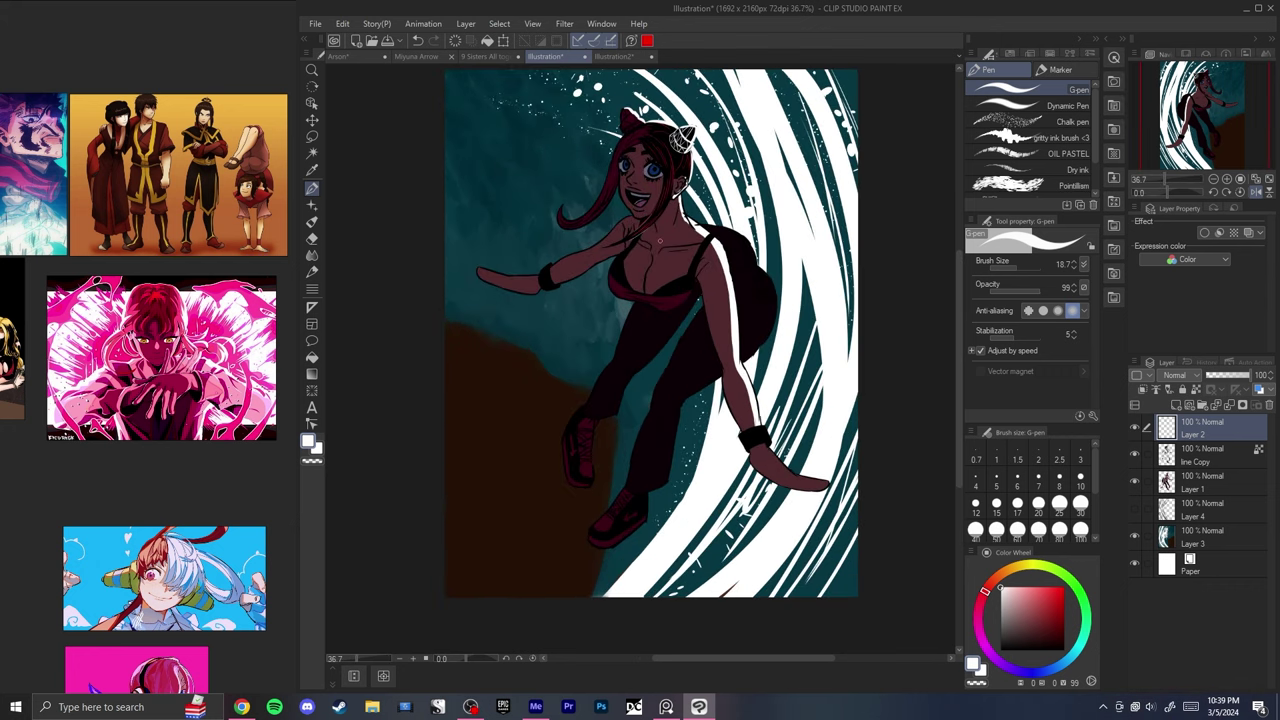
scroll(659, 237, up, 7)
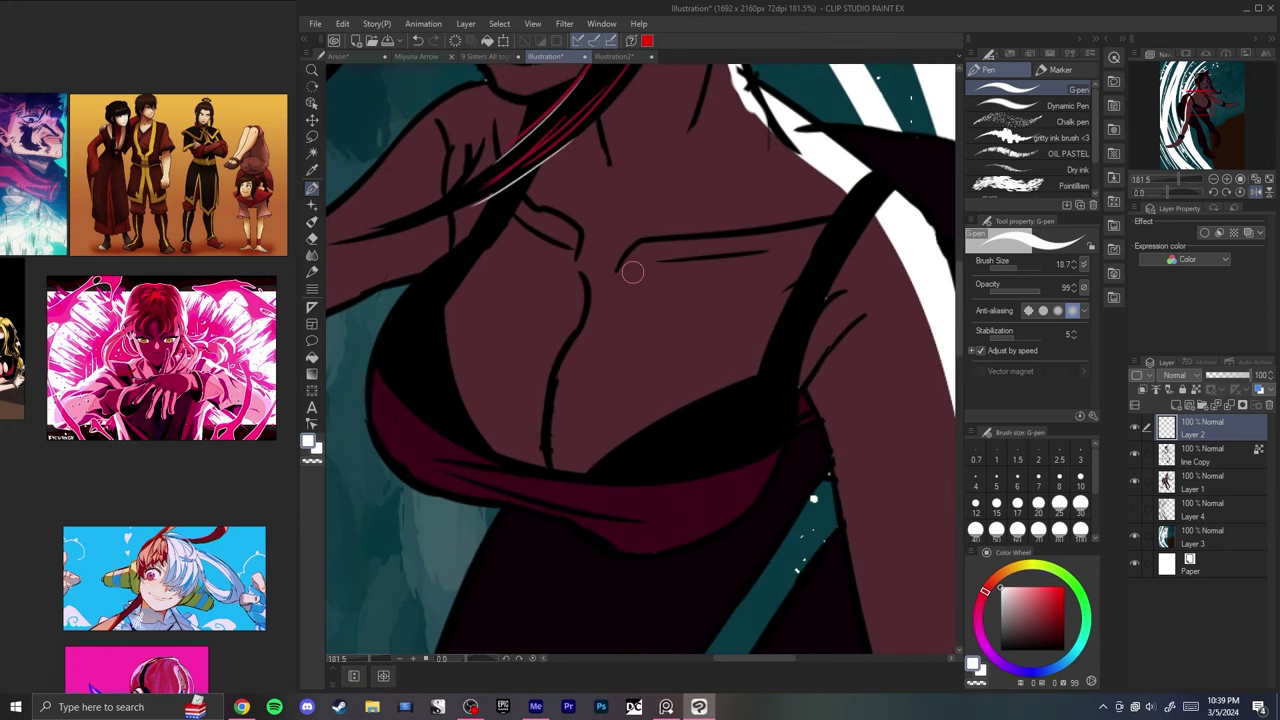
mouse_move(706, 287)
mouse_down()
mouse_move(602, 431)
mouse_move(589, 430)
mouse_up()
key(ctrl+z)
key(ctrl+z)
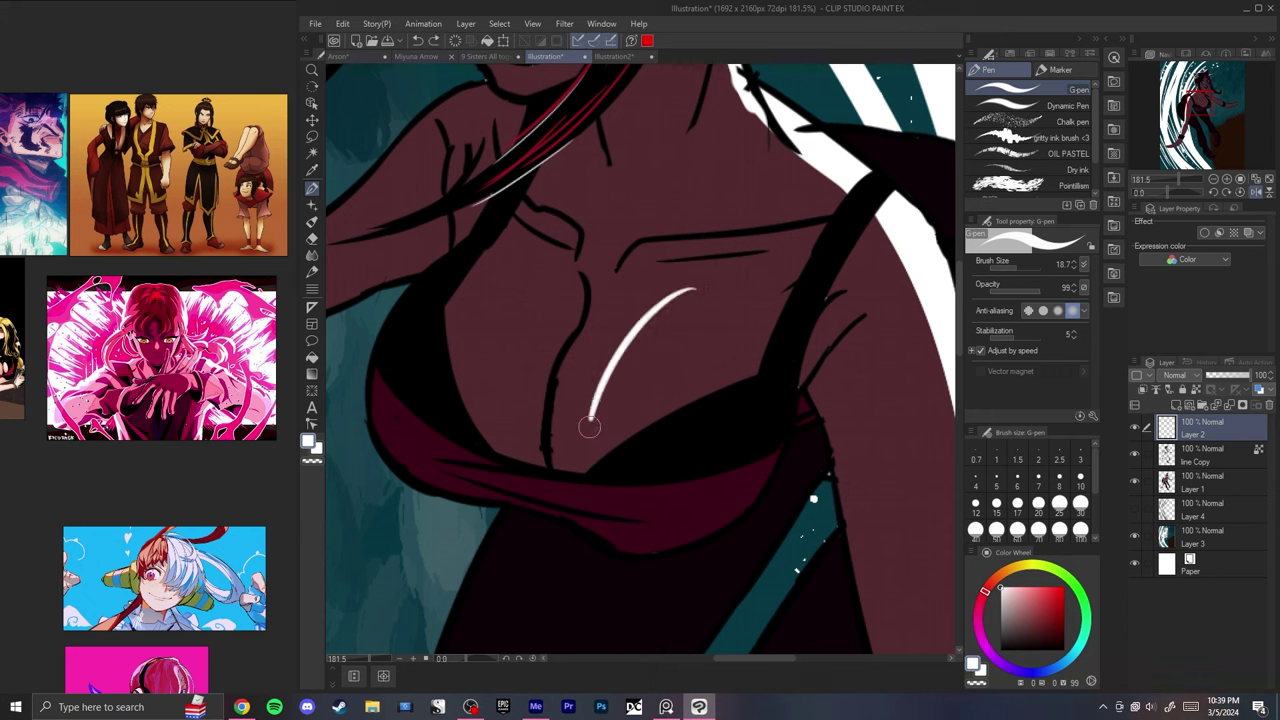
key(ctrl+z)
mouse_move(686, 297)
mouse_down()
mouse_move(711, 376)
mouse_move(724, 367)
mouse_move(599, 423)
mouse_up()
key(ctrl+z)
drag(720, 371, 588, 434)
key(ctrl+z)
key(g)
click(672, 314)
key(p)
drag(687, 293, 590, 430)
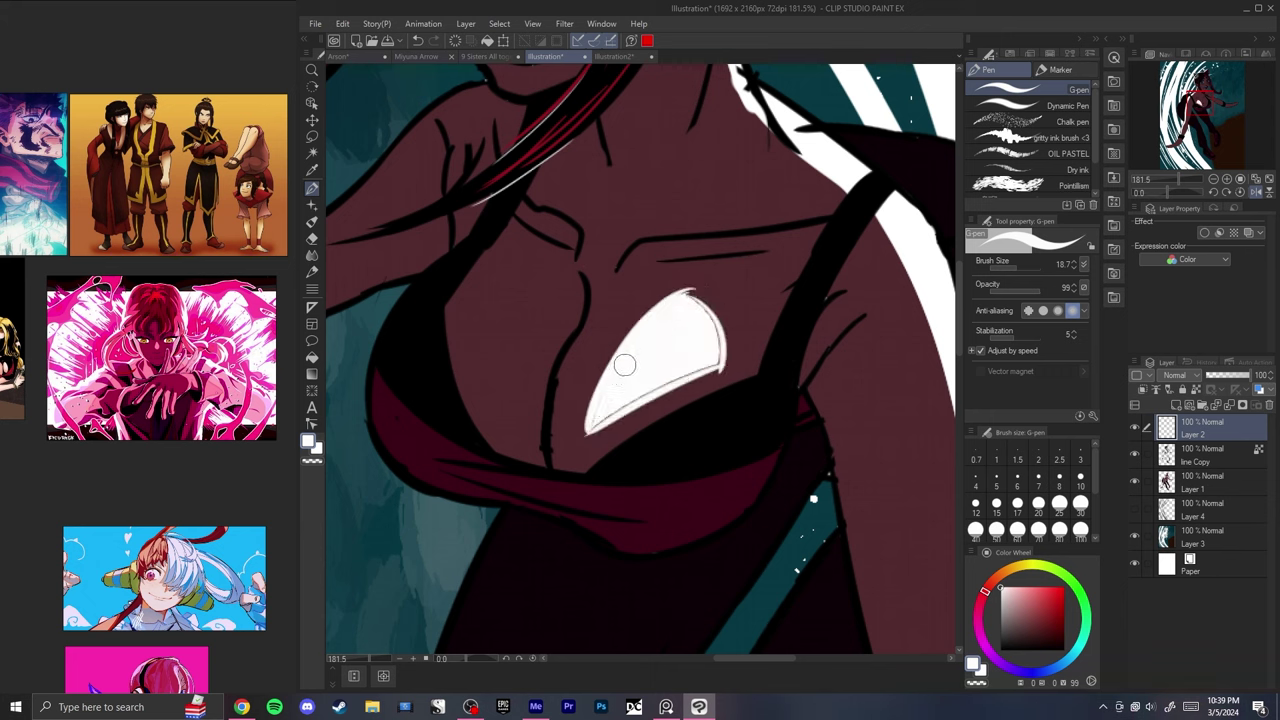
mouse_move(625, 364)
mouse_down()
mouse_move(616, 416)
mouse_move(701, 370)
mouse_up()
drag(632, 407, 709, 364)
- Paint a narrow, tapering white highlight along the other side of the chest's center line, filled down to the top's neckline
mouse_move(583, 270)
mouse_down()
mouse_move(525, 298)
mouse_move(546, 371)
mouse_up()
key(ctrl+z)
key(ctrl+z)
key(ctrl+z)
mouse_move(584, 272)
mouse_down()
mouse_move(535, 299)
mouse_move(544, 378)
mouse_up()
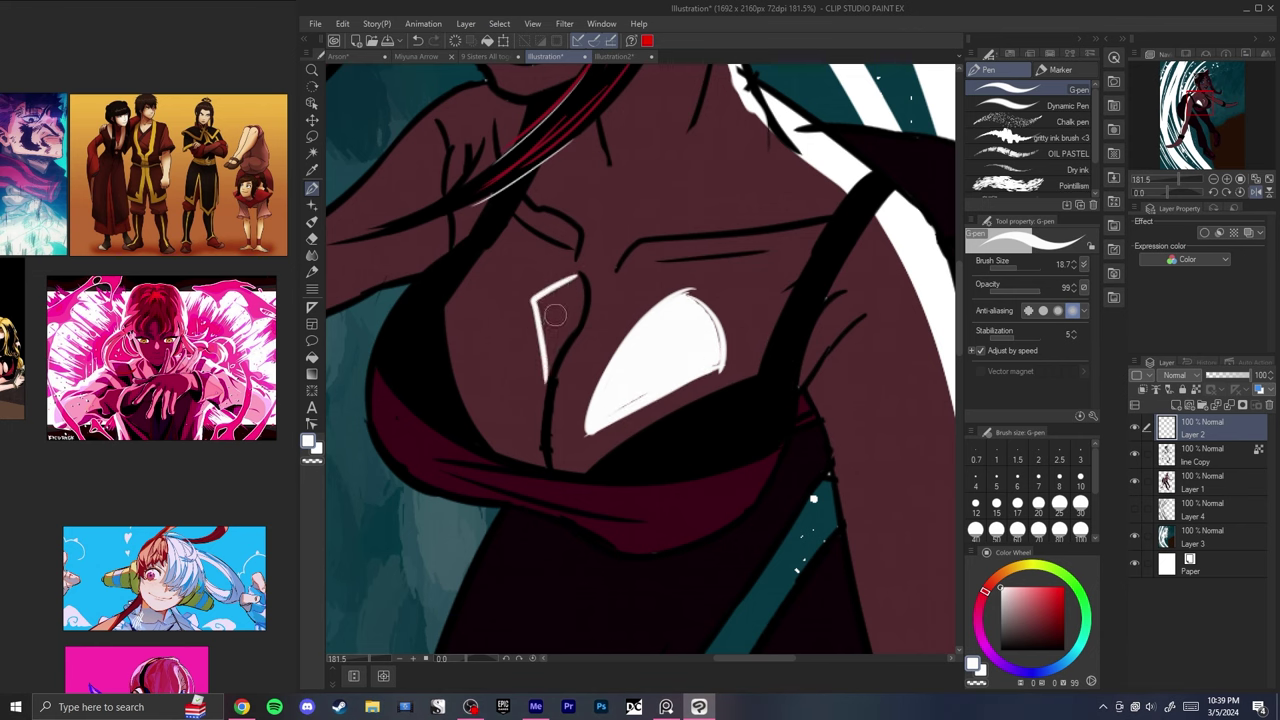
mouse_move(572, 283)
mouse_down()
mouse_move(548, 376)
mouse_move(541, 299)
mouse_move(543, 385)
mouse_up()
key(ctrl+z)
drag(546, 362, 537, 410)
key(ctrl+z)
key(ctrl+z)
drag(547, 361, 541, 430)
drag(566, 343, 548, 466)
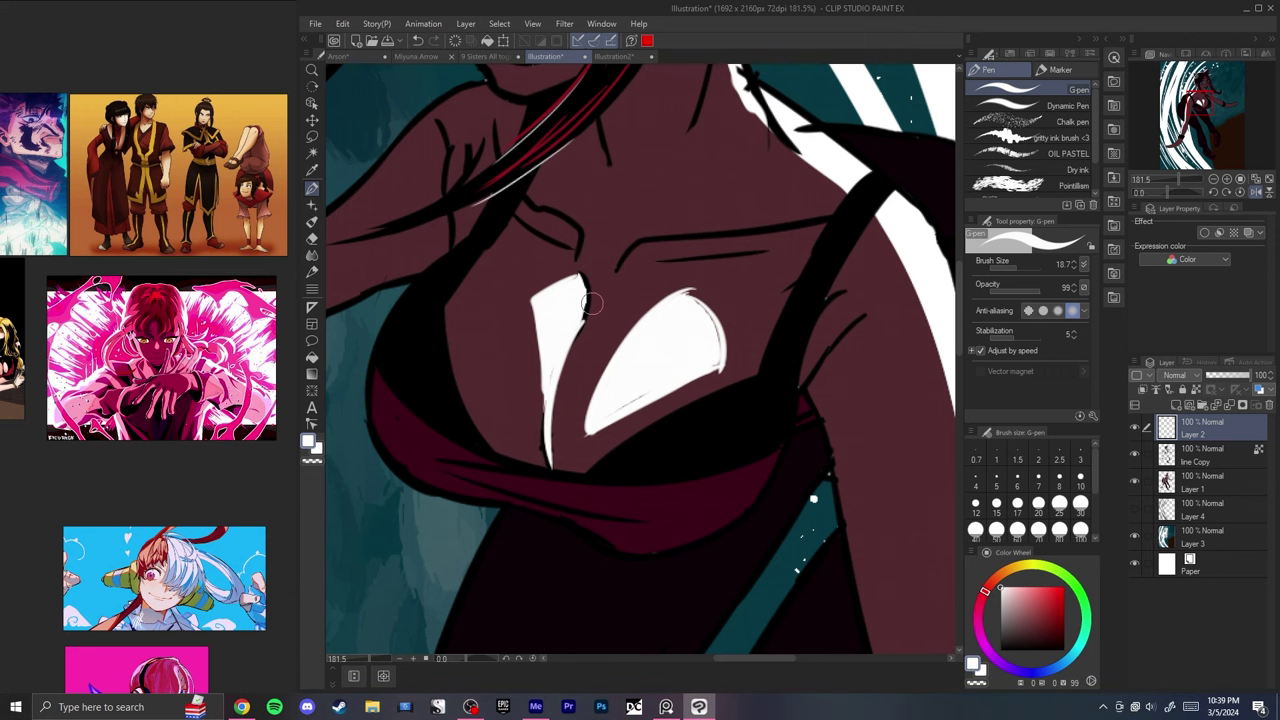
key(ctrl+0)
key(h)
key(h)
- Look through the image groups on the reference board and examine the colorful illustrations up close
scroll(115, 325, down, 6)
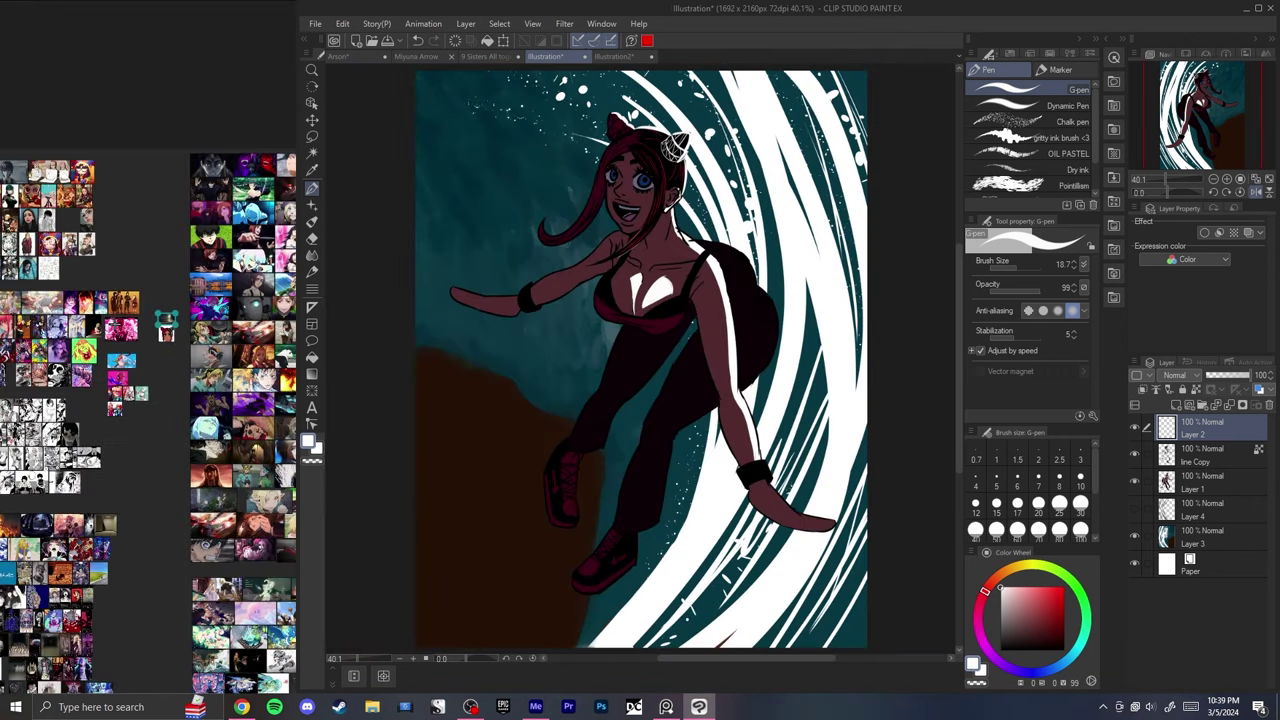
scroll(152, 340, down, 8)
scroll(161, 369, up, 6)
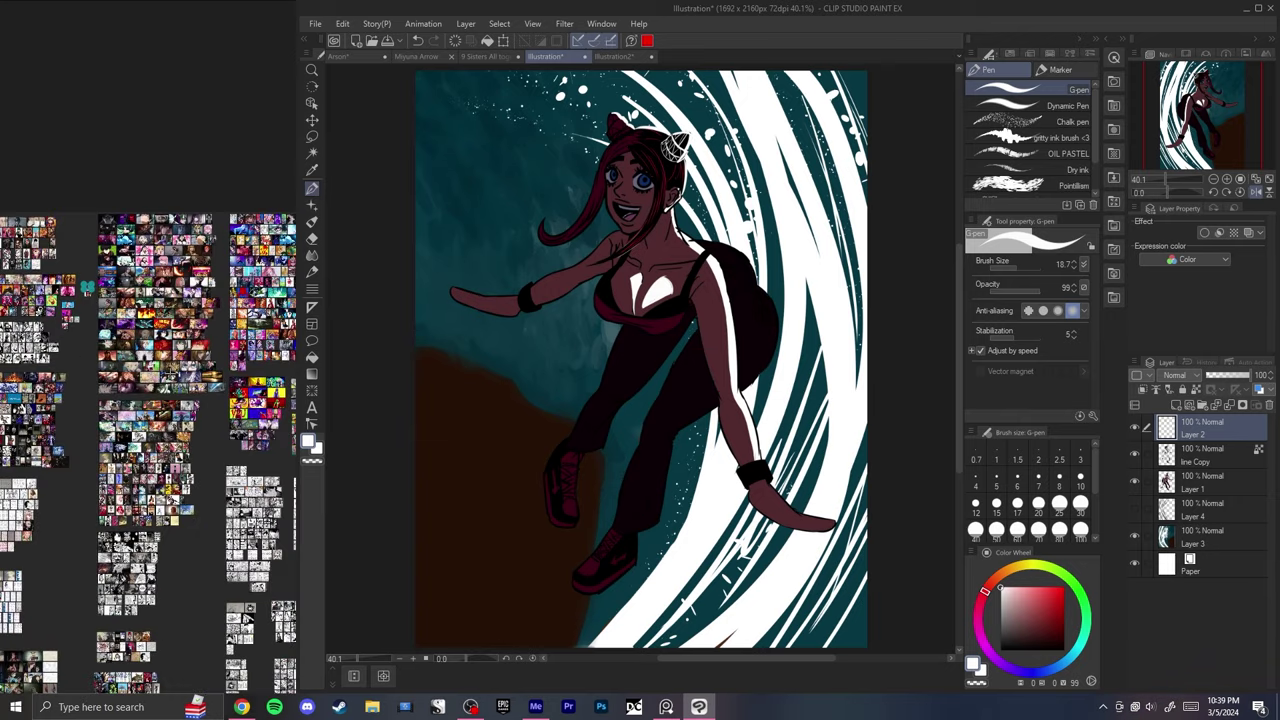
scroll(166, 371, down, 4)
scroll(184, 362, up, 5)
scroll(198, 293, up, 9)
drag(180, 270, 150, 410)
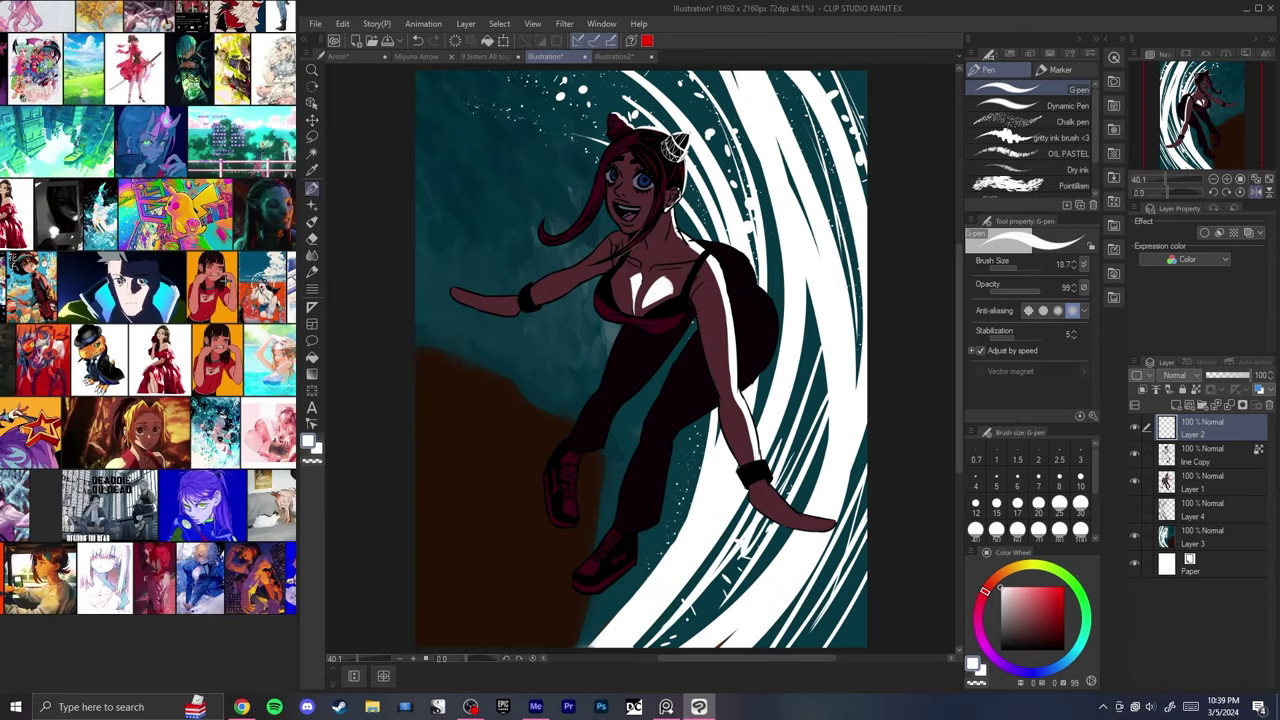
- Browse further illustrations on the reference board, then return to the moonlit beach photo and the character's head reference
scroll(165, 370, down, 7)
scroll(180, 300, up, 12)
scroll(211, 288, down, 1)
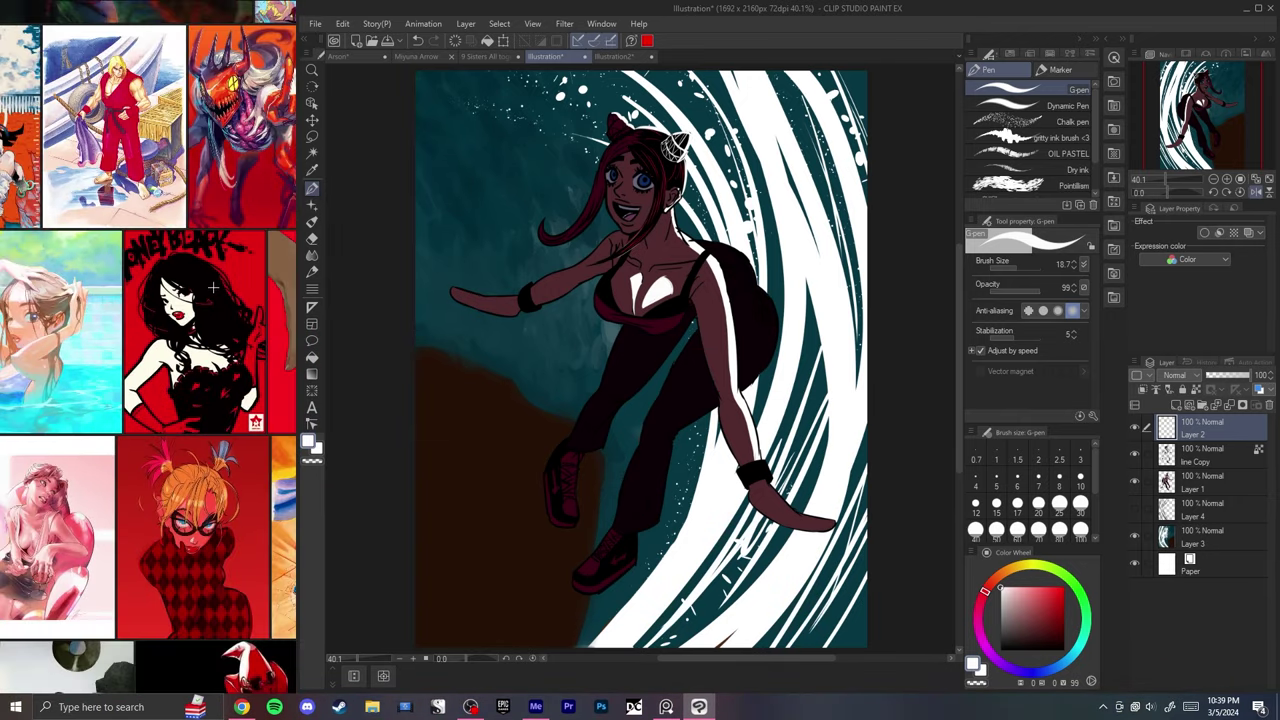
scroll(213, 288, up, 2)
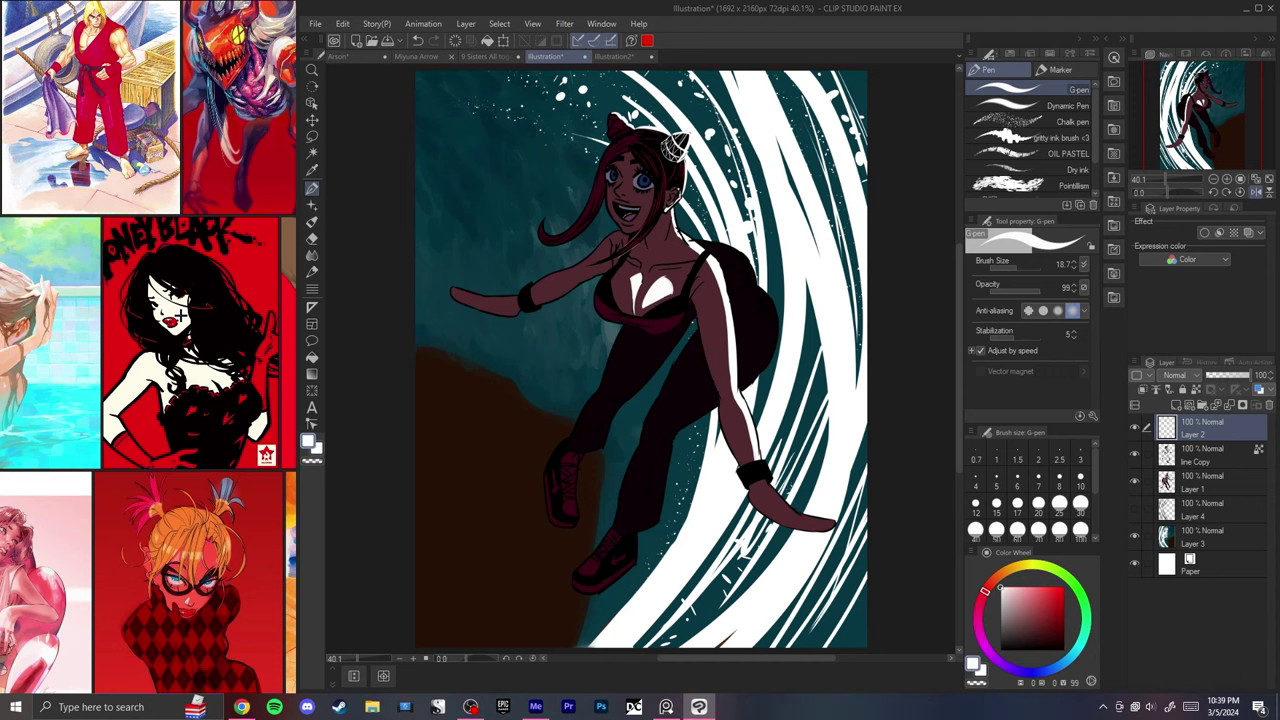
scroll(178, 316, down, 4)
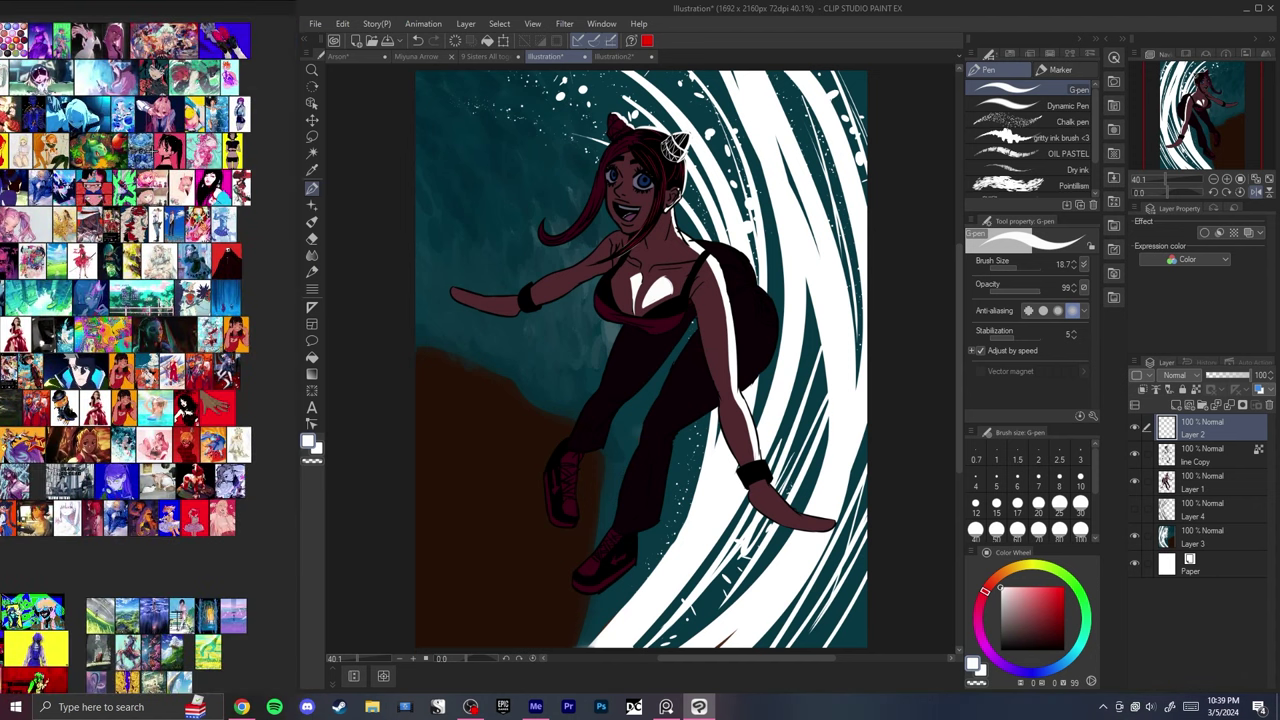
scroll(165, 144, up, 8)
scroll(130, 154, down, 4)
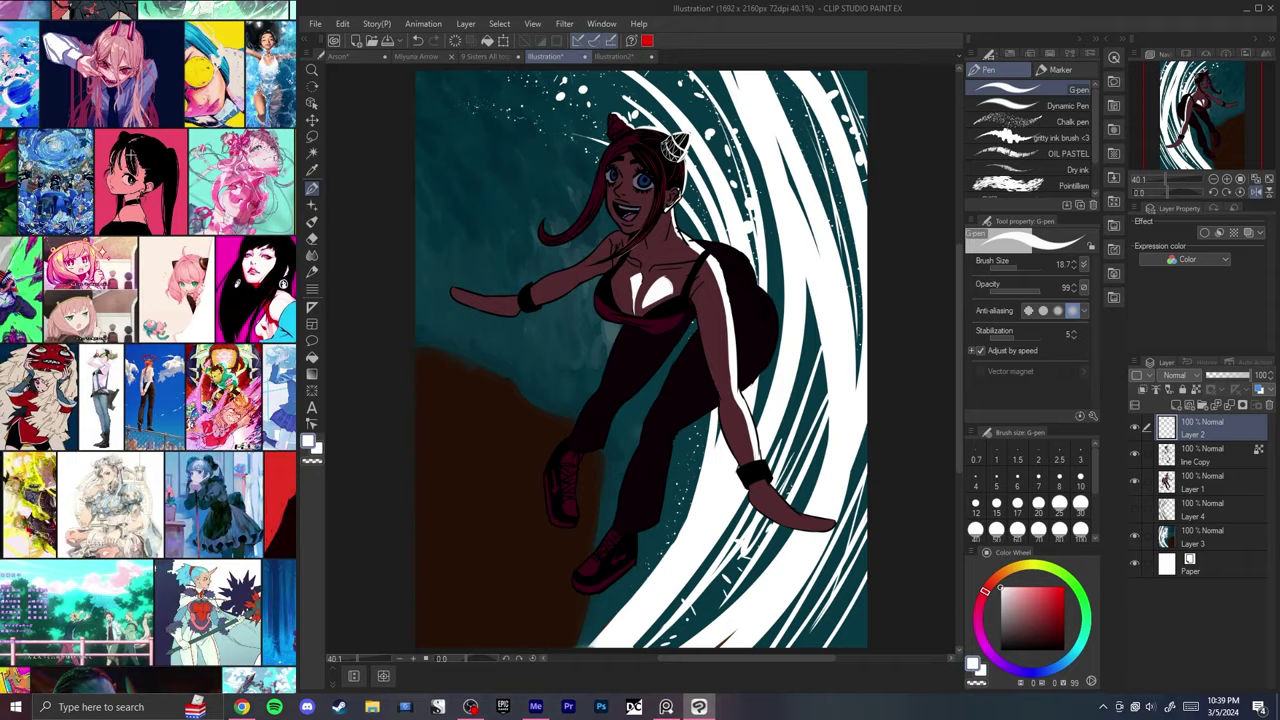
scroll(120, 160, down, 4)
scroll(170, 130, up, 3)
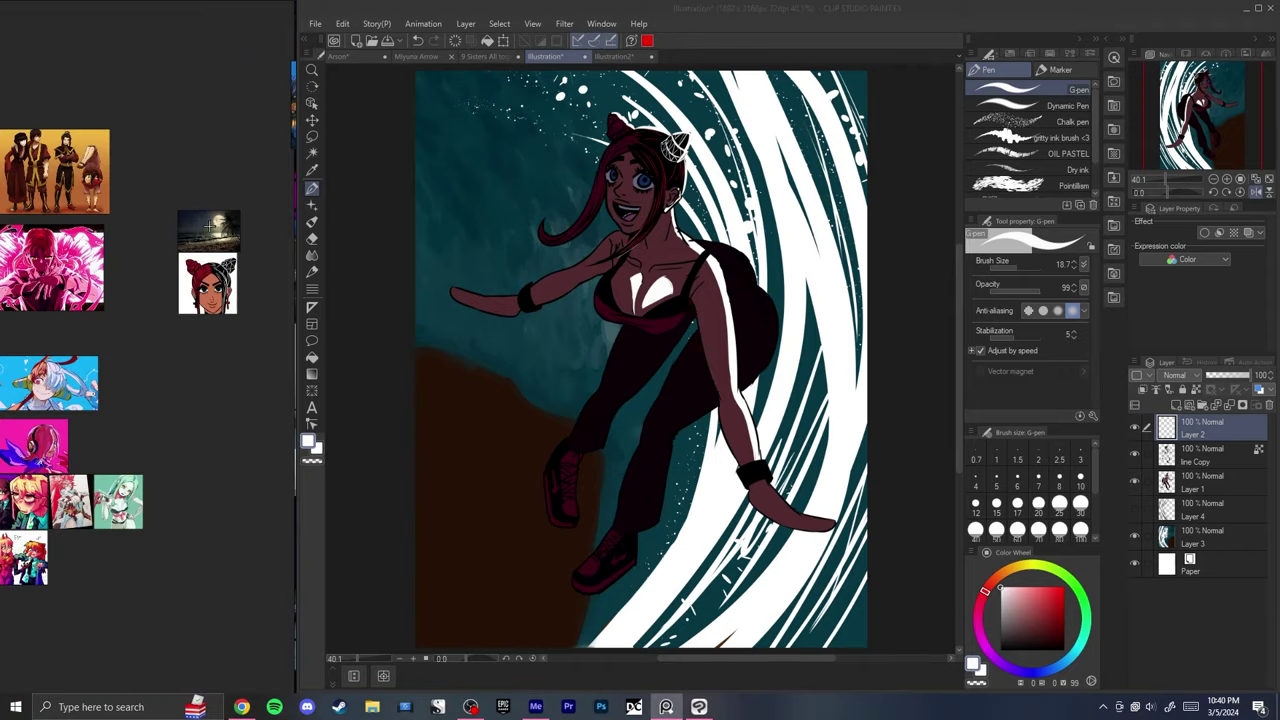
scroll(209, 226, up, 3)
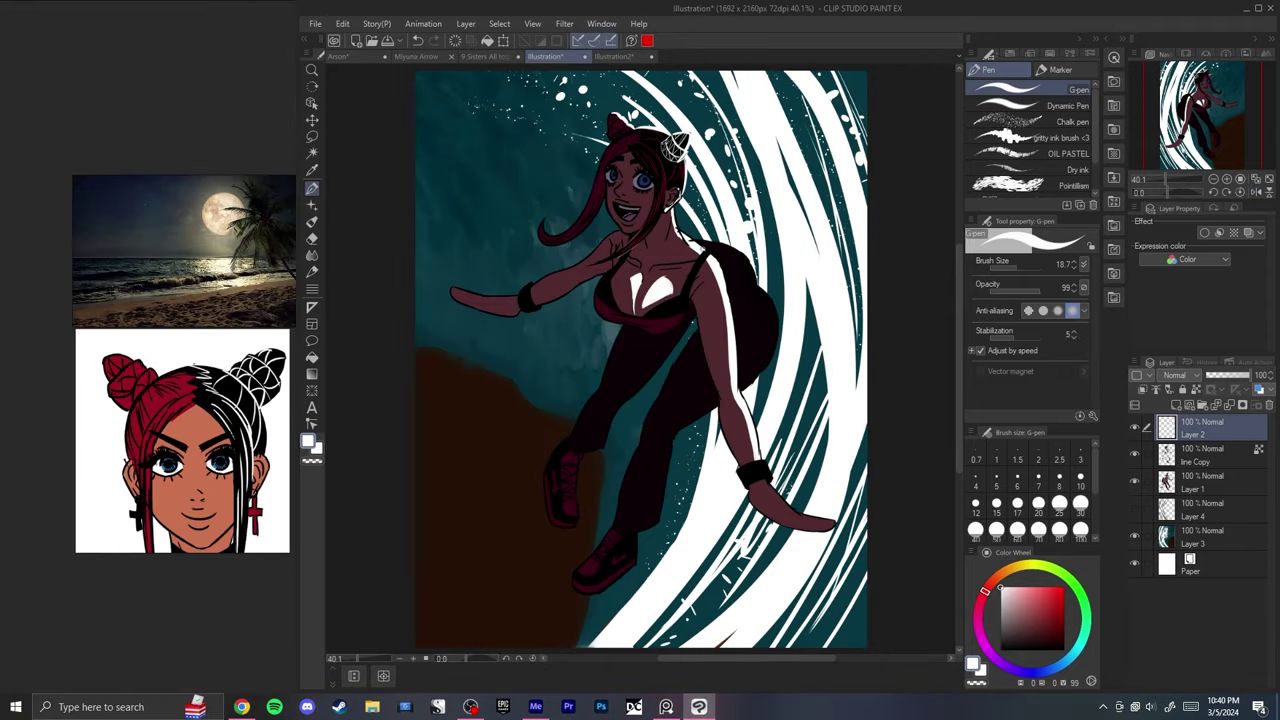
scroll(608, 187, up, 8)
scroll(608, 187, up, 2)
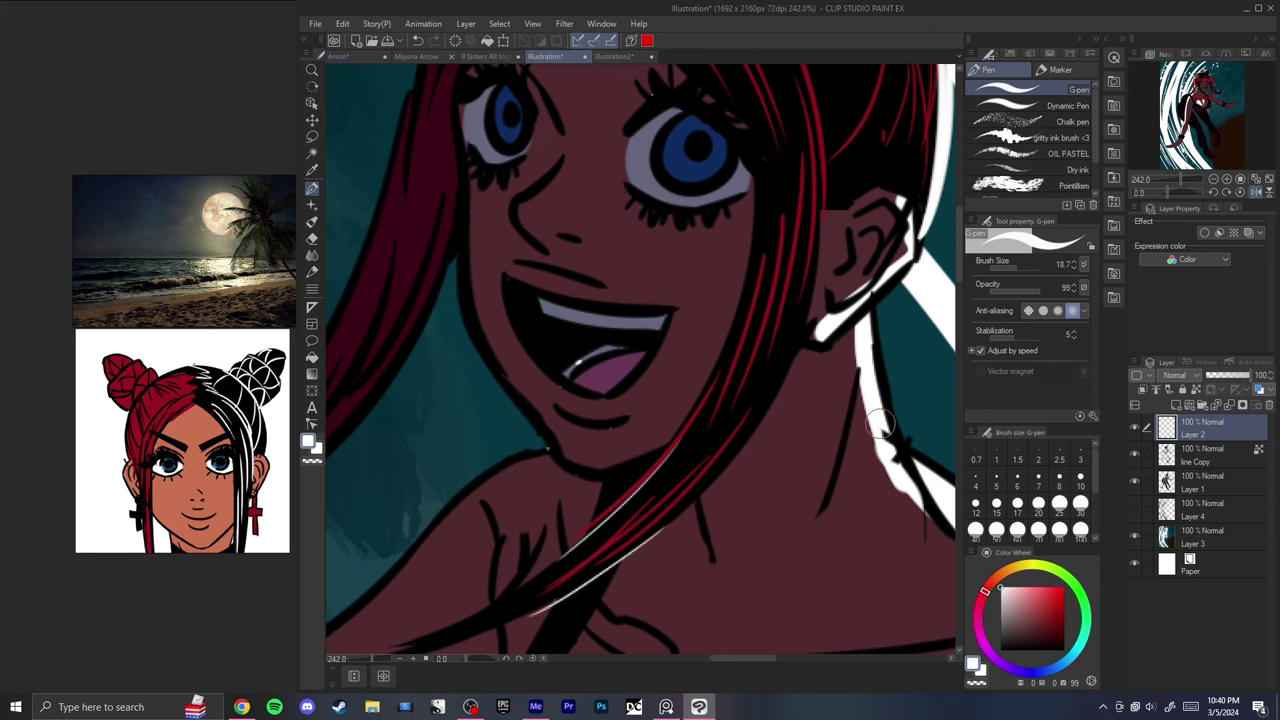
key(ctrl+0)
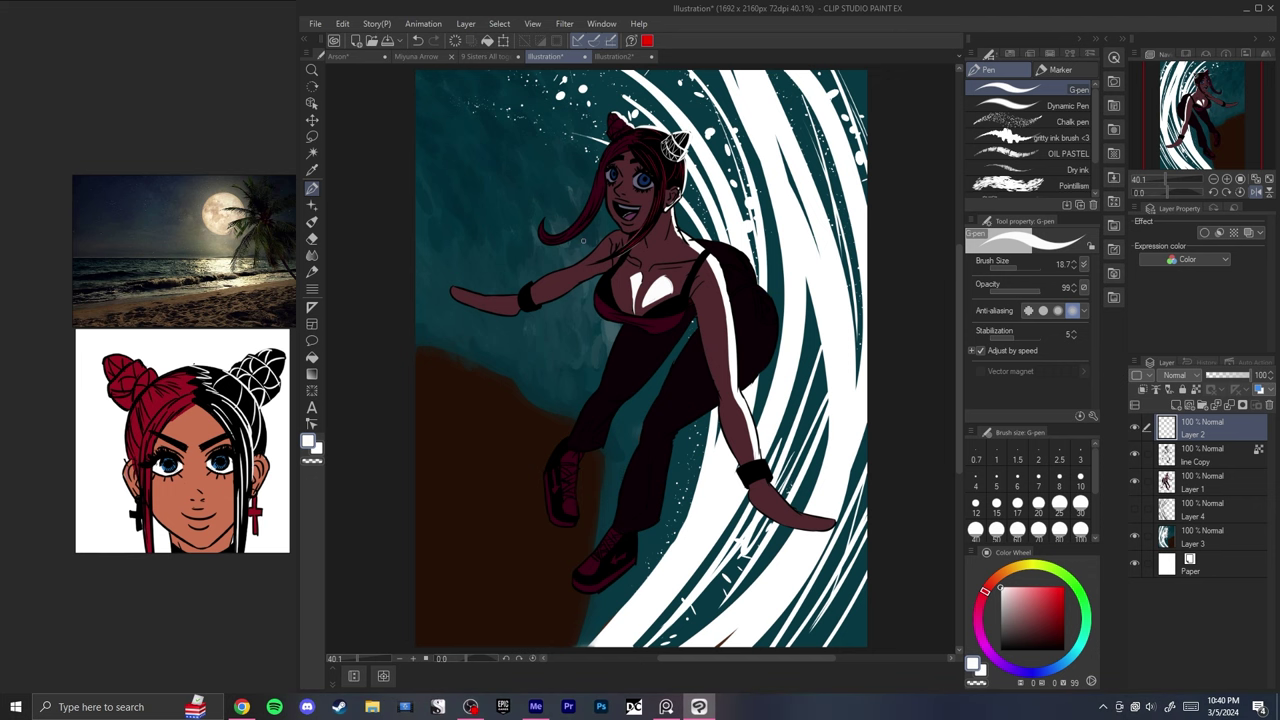
scroll(641, 263, up, 1)
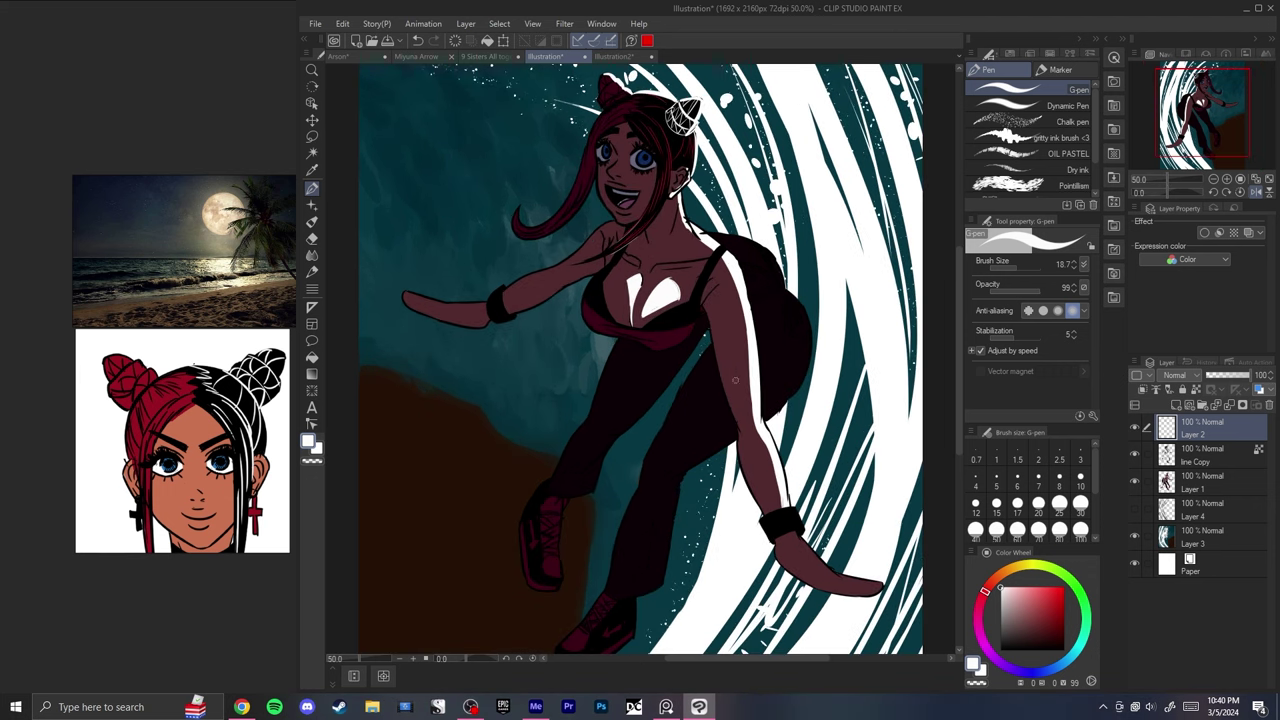
- Circle the white chest highlights in bright pink as temporary marks, undoing each circle
alt+click(686, 320)
click(1063, 588)
mouse_move(745, 291)
mouse_down()
mouse_move(749, 369)
mouse_move(769, 332)
mouse_move(773, 406)
mouse_move(736, 315)
mouse_up()
key(ctrl+z)
drag(660, 278, 678, 276)
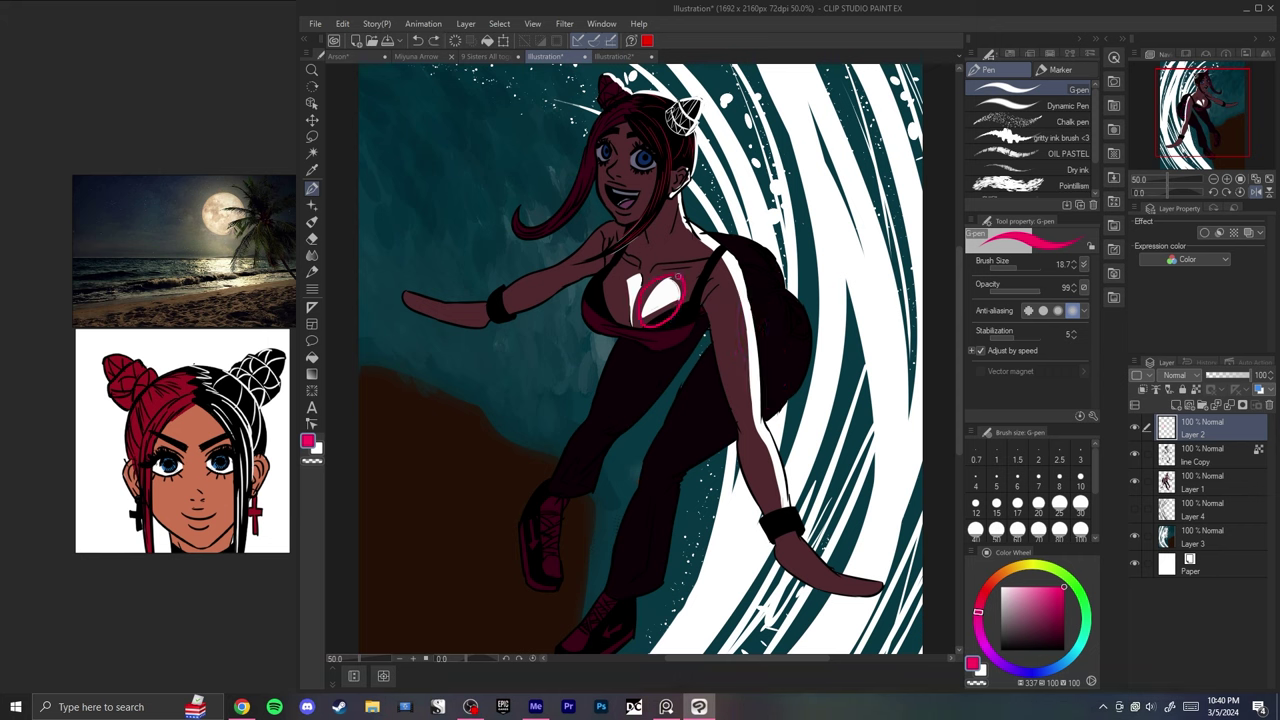
key(ctrl+z)
drag(640, 336, 630, 334)
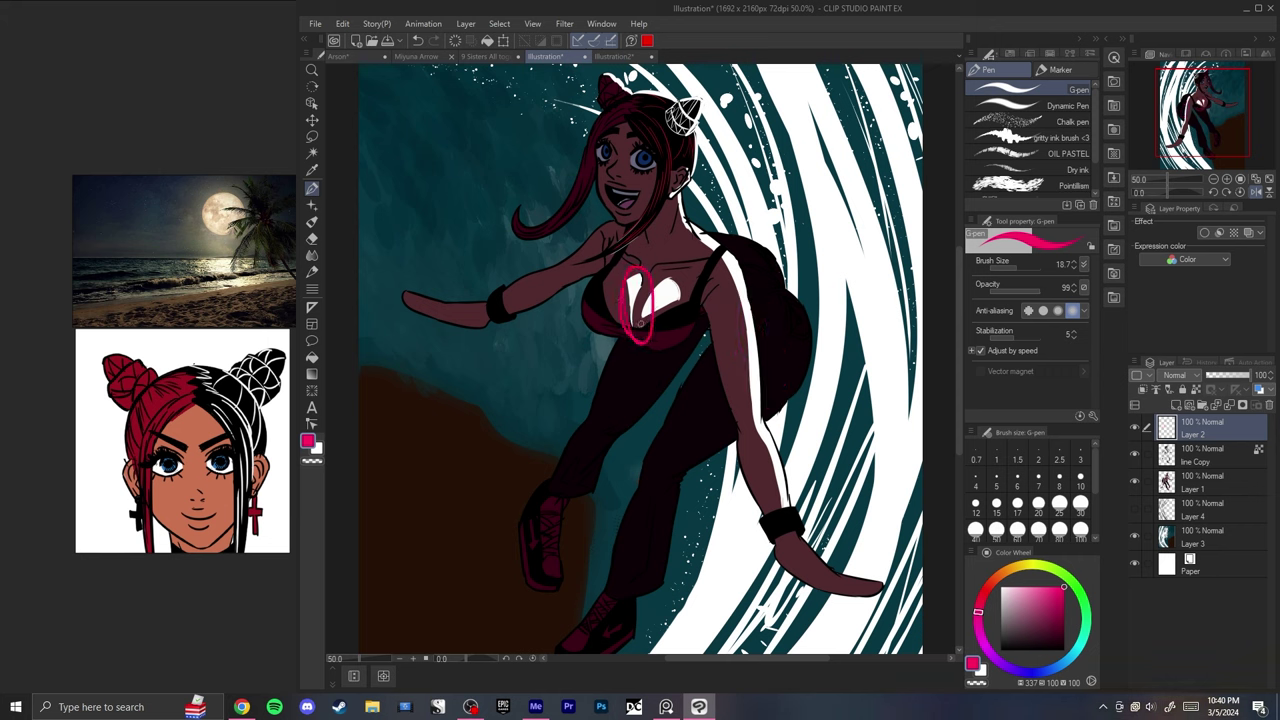
key(ctrl+z)
drag(640, 264, 647, 272)
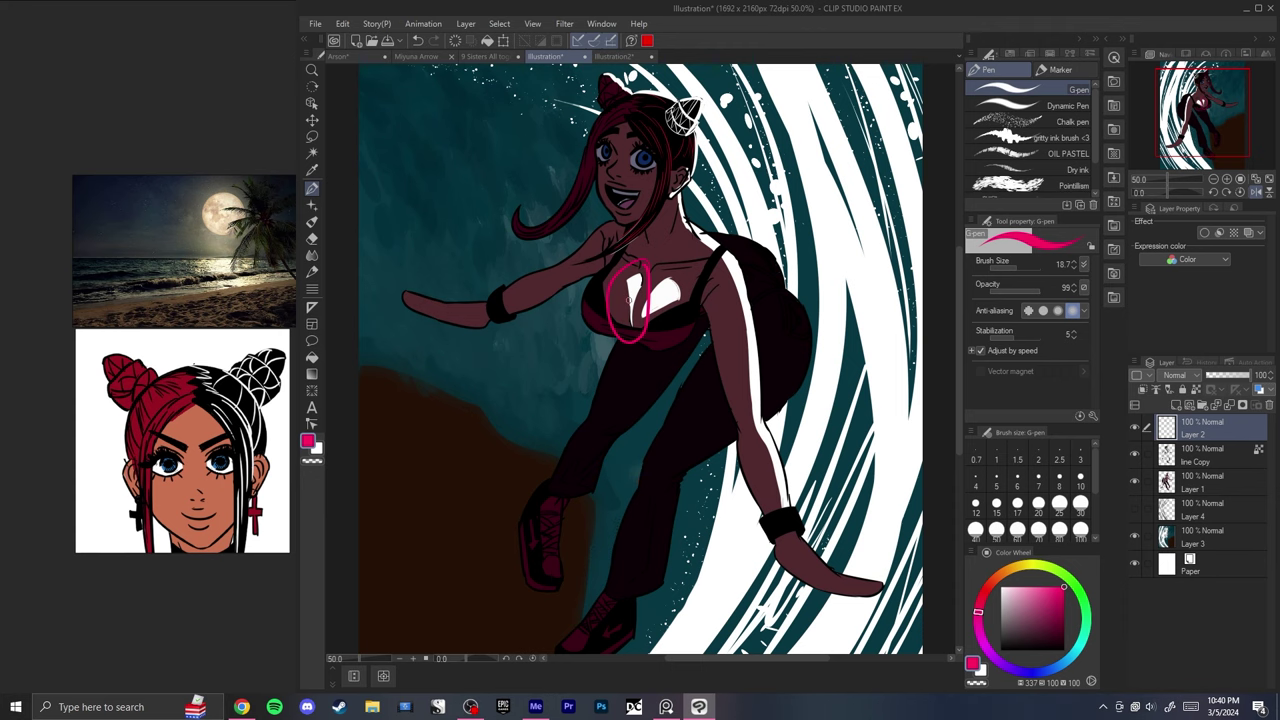
key(ctrl+z)
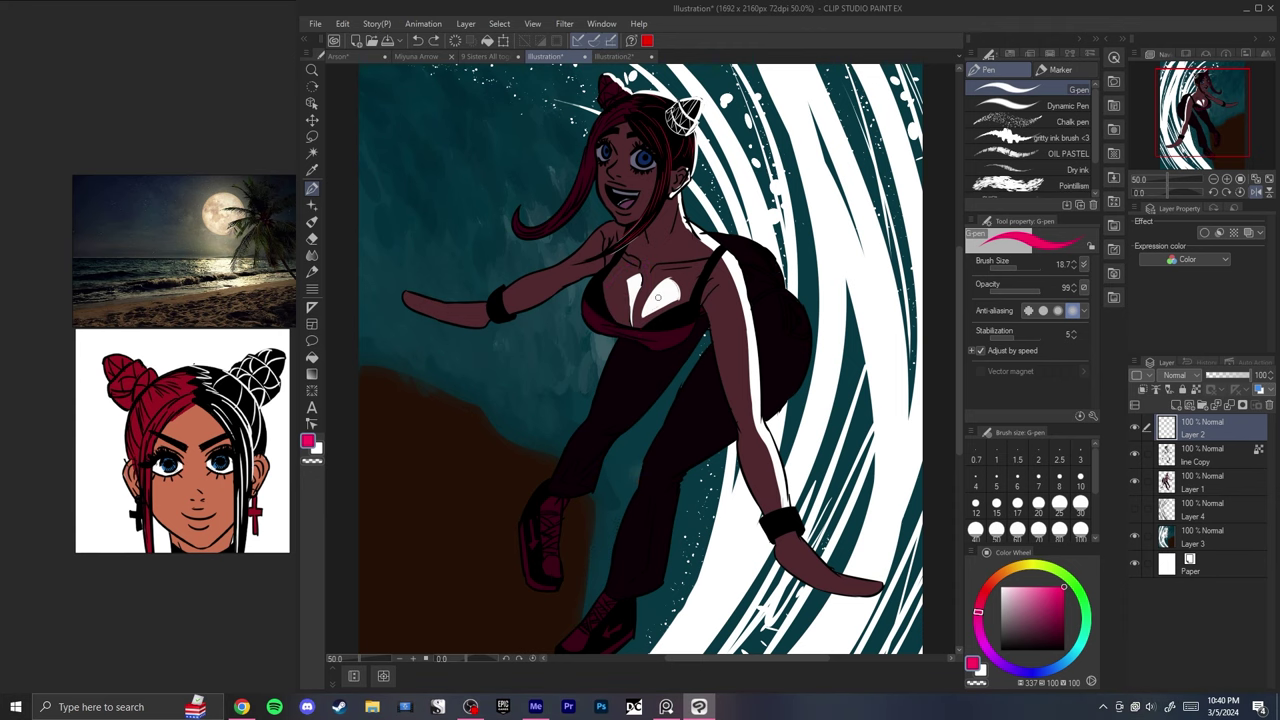
- Paint a solid white highlight on the wave-facing side of the neck, from below the ear to the neck's base
alt+click(662, 293)
scroll(660, 293, up, 3)
scroll(625, 284, down, 2)
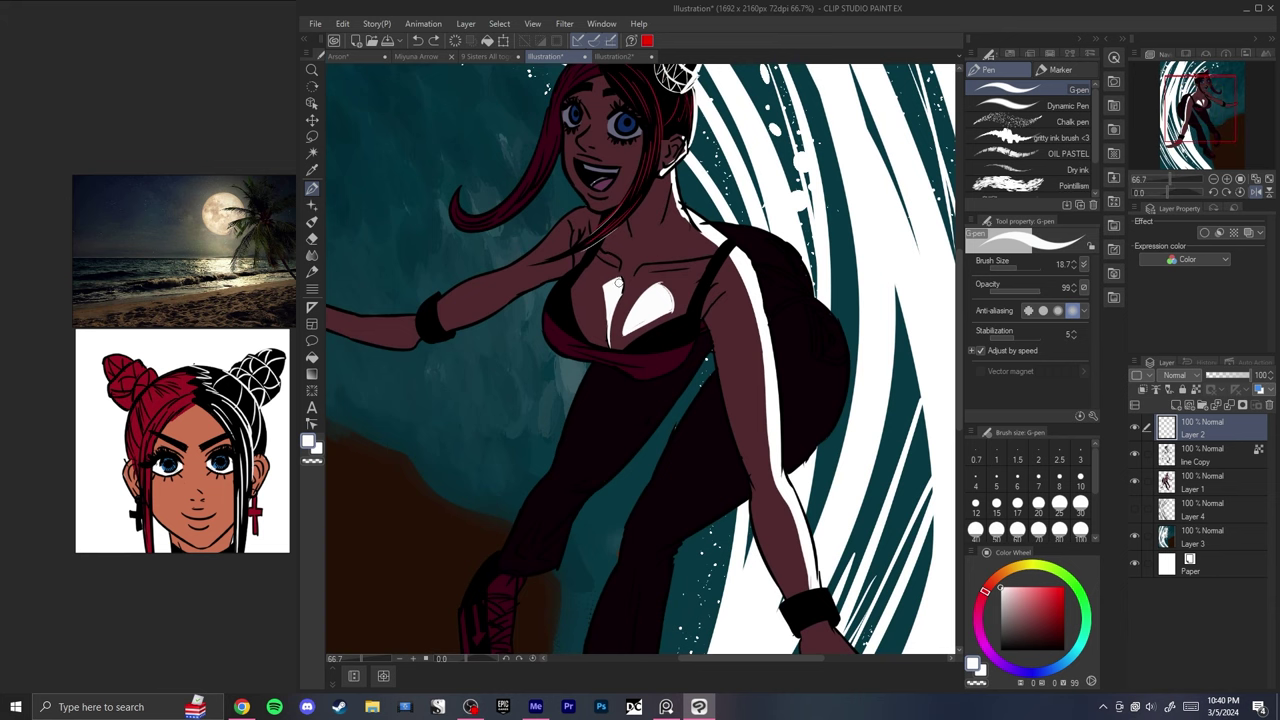
key(h)
scroll(674, 287, down, 3)
key(h)
scroll(543, 237, up, 6)
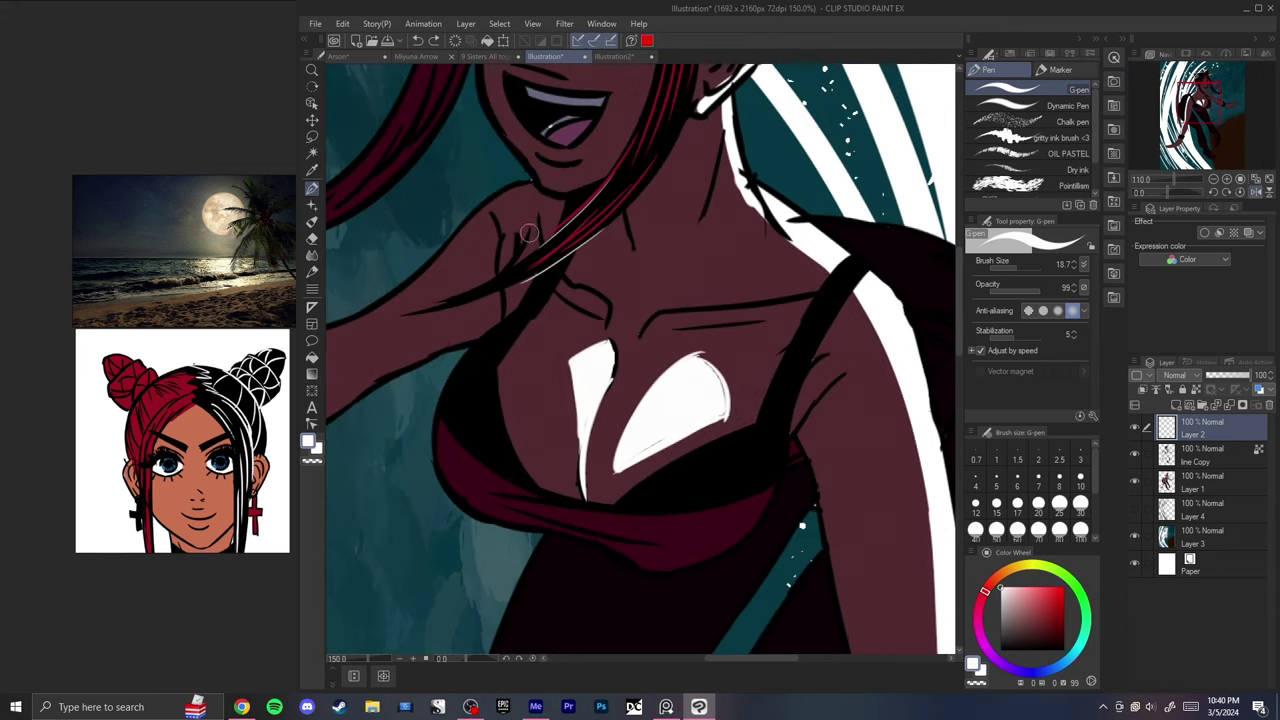
drag(795, 339, 583, 382)
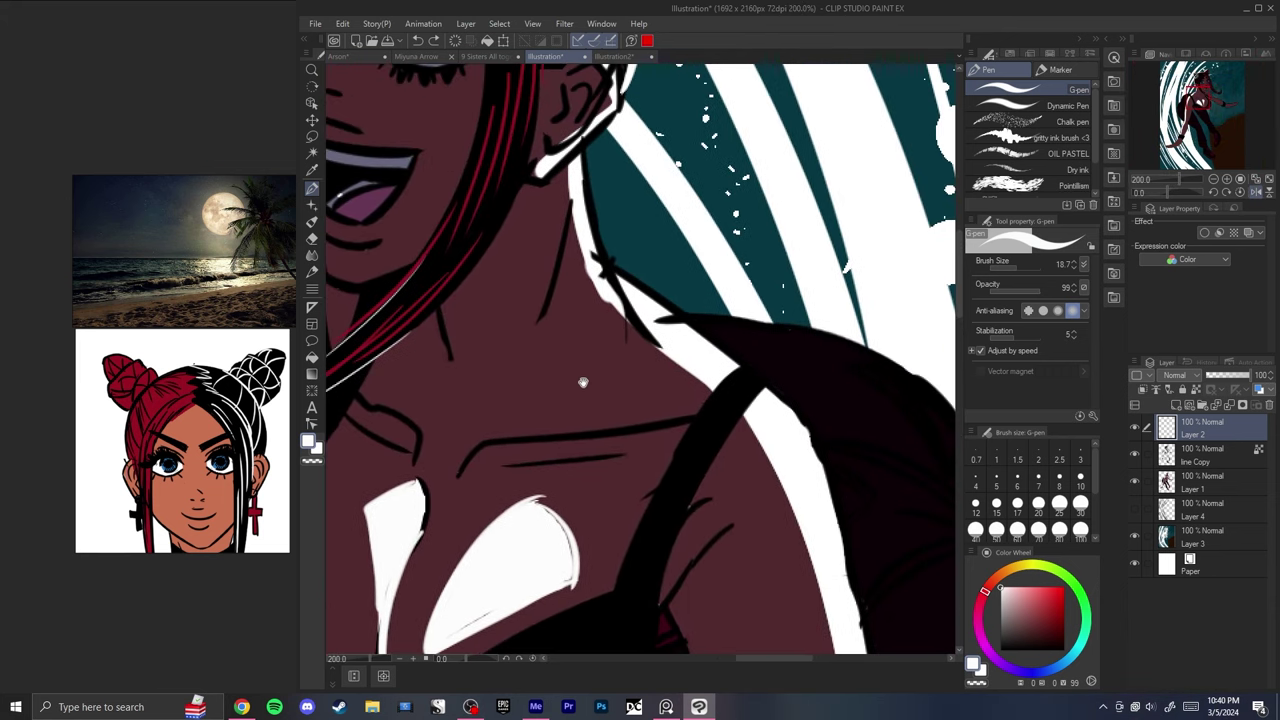
drag(531, 426, 605, 430)
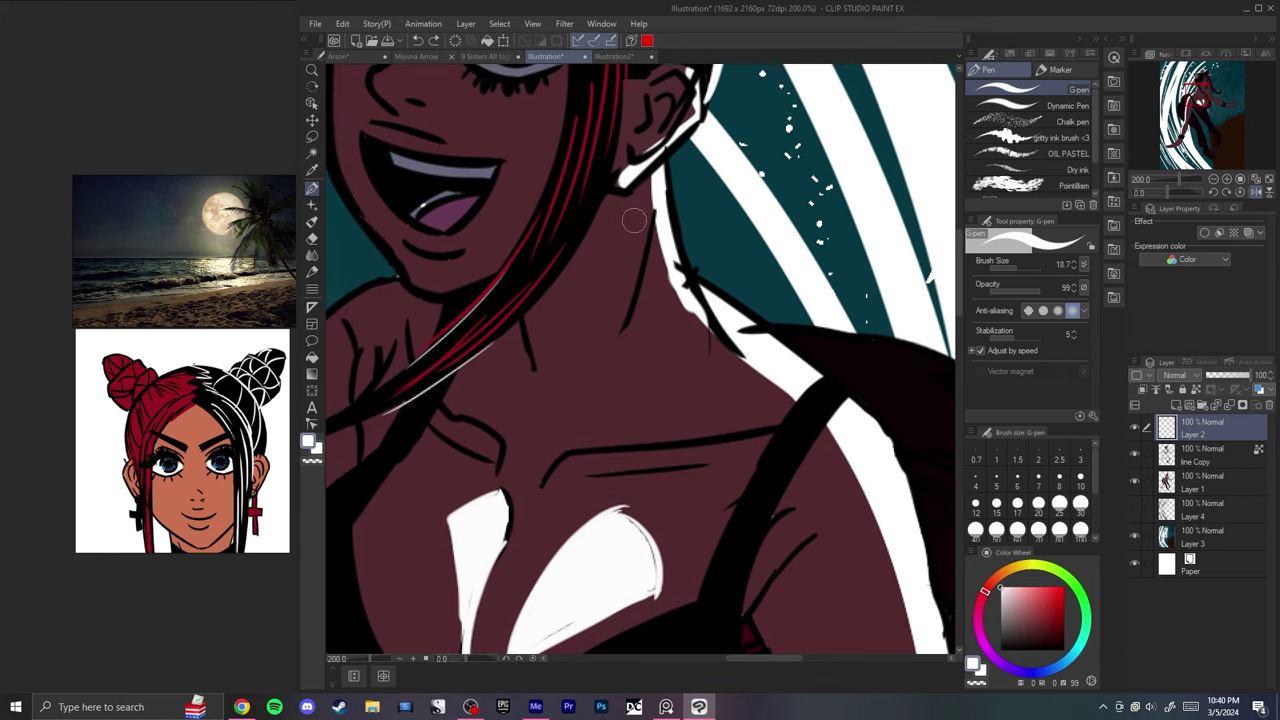
mouse_move(632, 205)
mouse_down()
mouse_move(583, 242)
mouse_move(569, 354)
mouse_up()
mouse_move(569, 354)
mouse_down()
mouse_move(643, 355)
mouse_move(596, 240)
mouse_move(571, 346)
mouse_up()
key(ctrl+z)
key(ctrl+0)
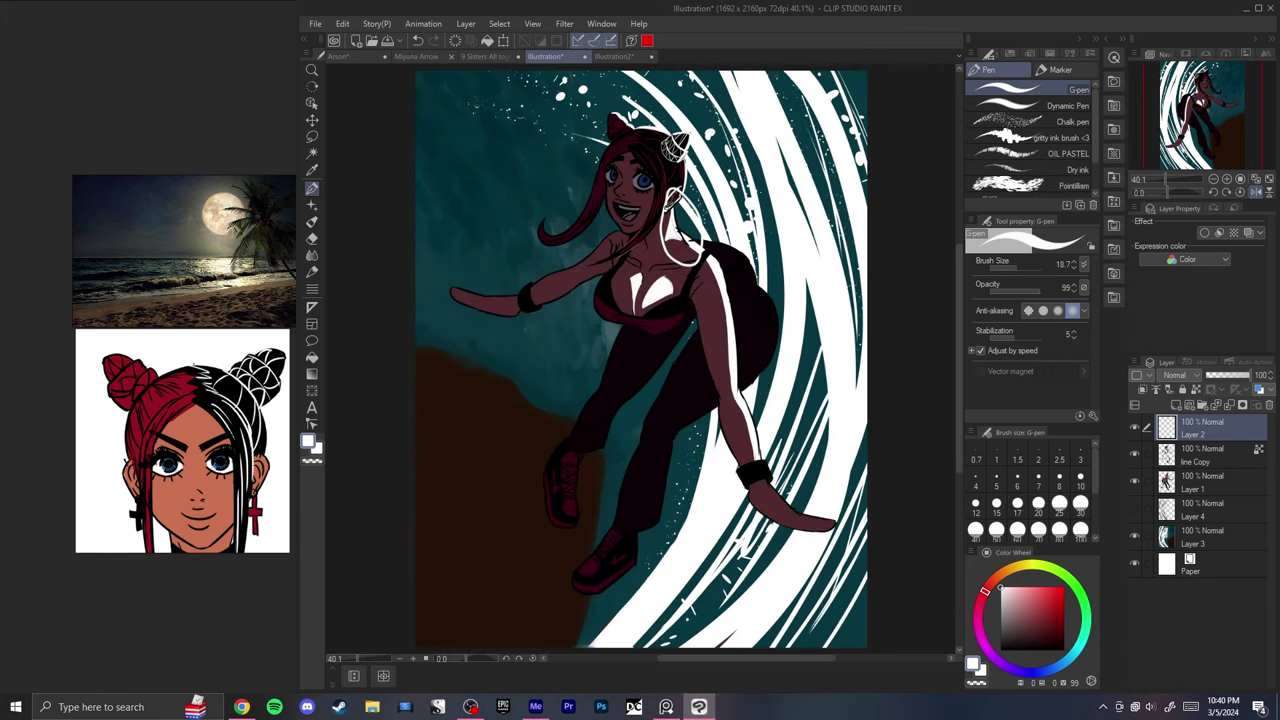
key(ctrl+z)
key(ctrl+z)
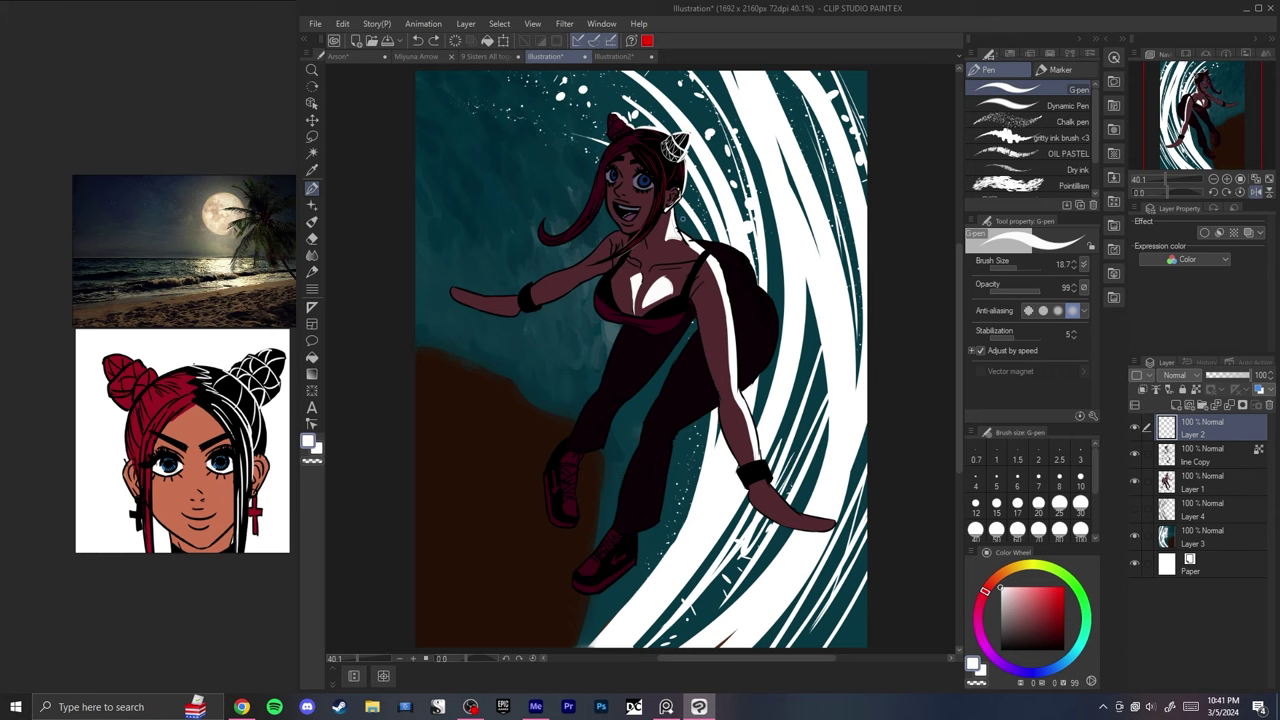
scroll(670, 236, up, 5)
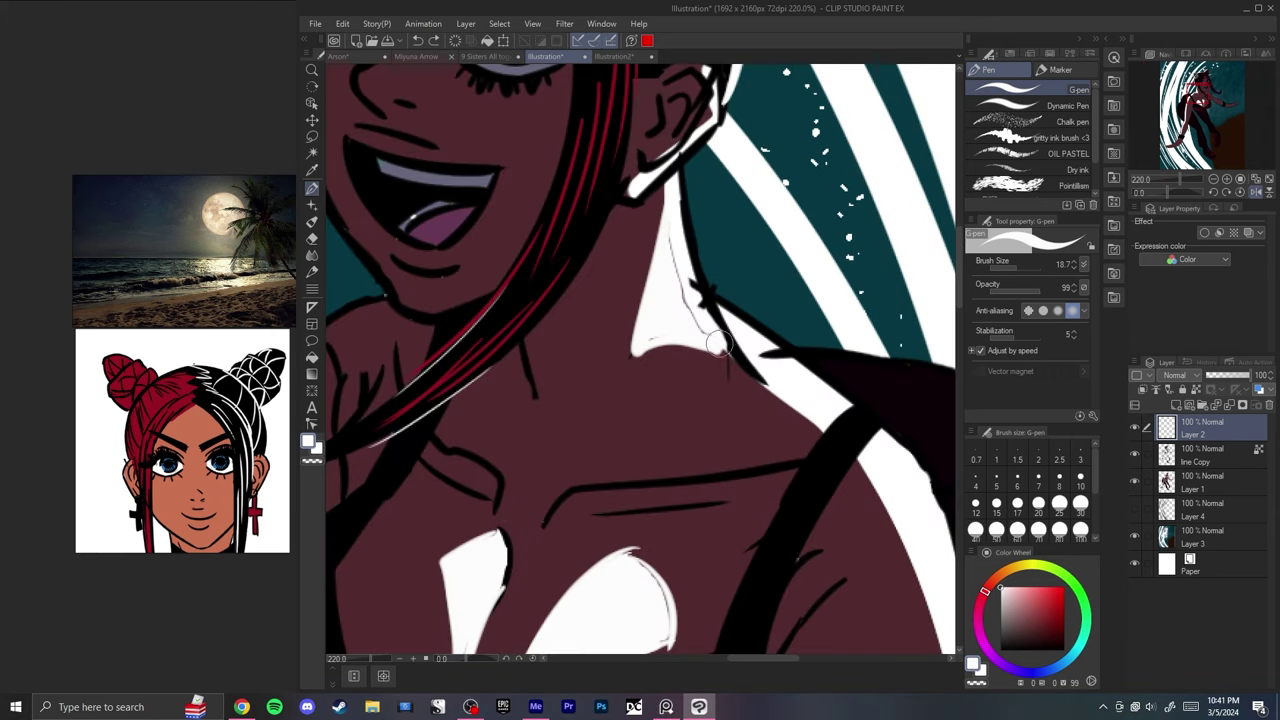
drag(673, 253, 654, 332)
- Paint a small white wedge highlight along the inner end of the collarbone farther from the wave
mouse_move(482, 471)
mouse_down()
mouse_move(502, 310)
mouse_move(520, 345)
mouse_up()
key(ctrl+z)
drag(473, 289, 515, 313)
key(ctrl+z)
key(ctrl+z)
mouse_move(473, 289)
mouse_down()
mouse_move(521, 352)
mouse_move(475, 296)
mouse_move(516, 340)
mouse_up()
drag(483, 300, 492, 305)
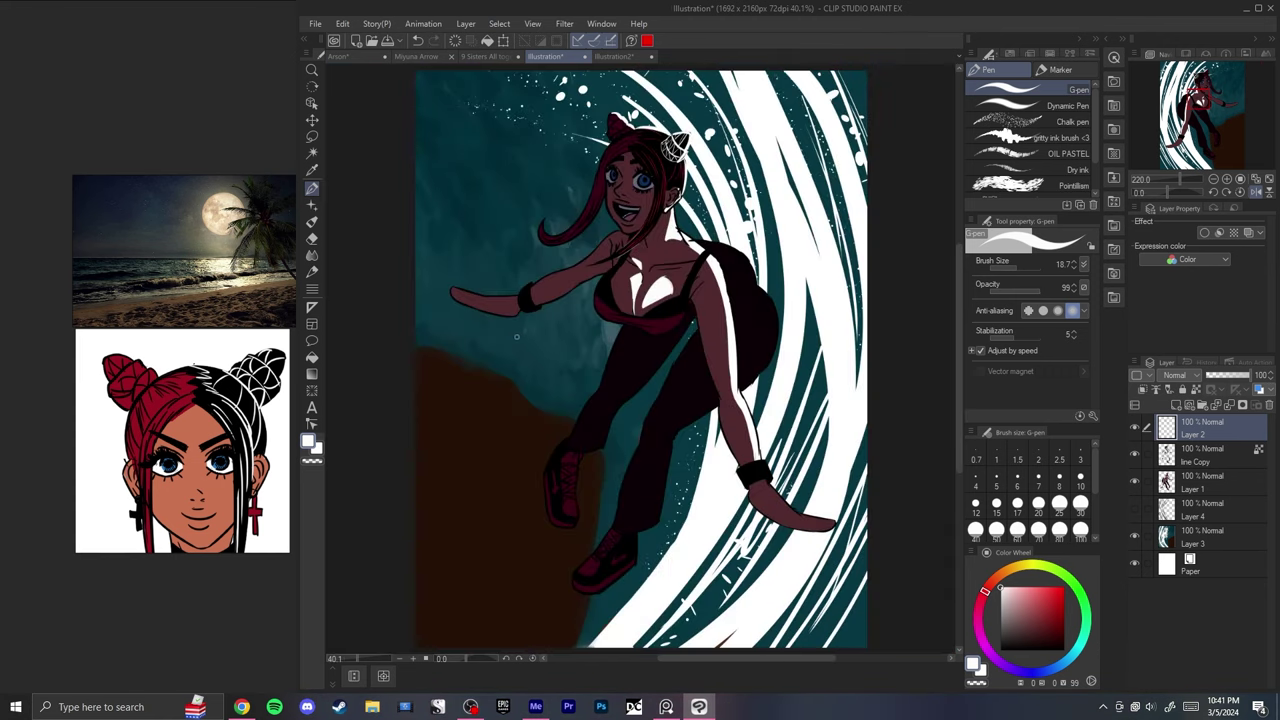
key(ctrl+0)
key(h)
key(h)
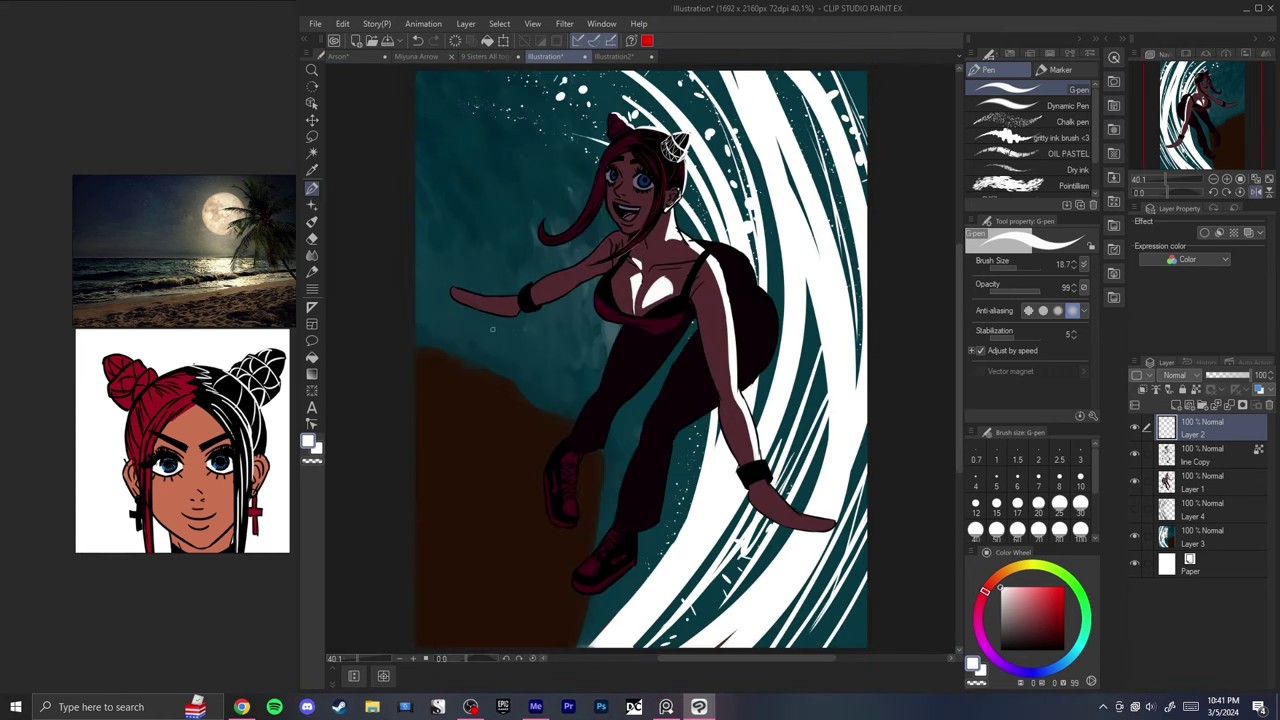
- Restore the black collarbone line along the wedge highlight's edge, and extend the white in a taper toward the strap
scroll(630, 285, up, 10)
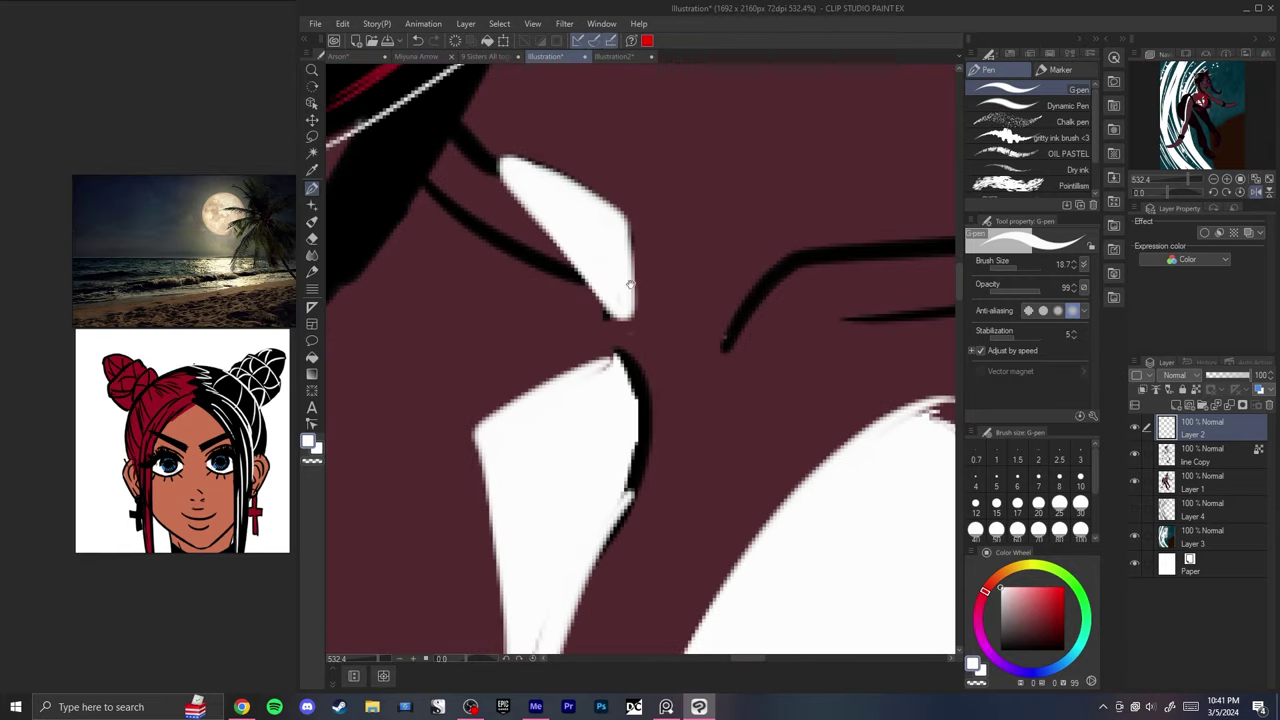
key(x)
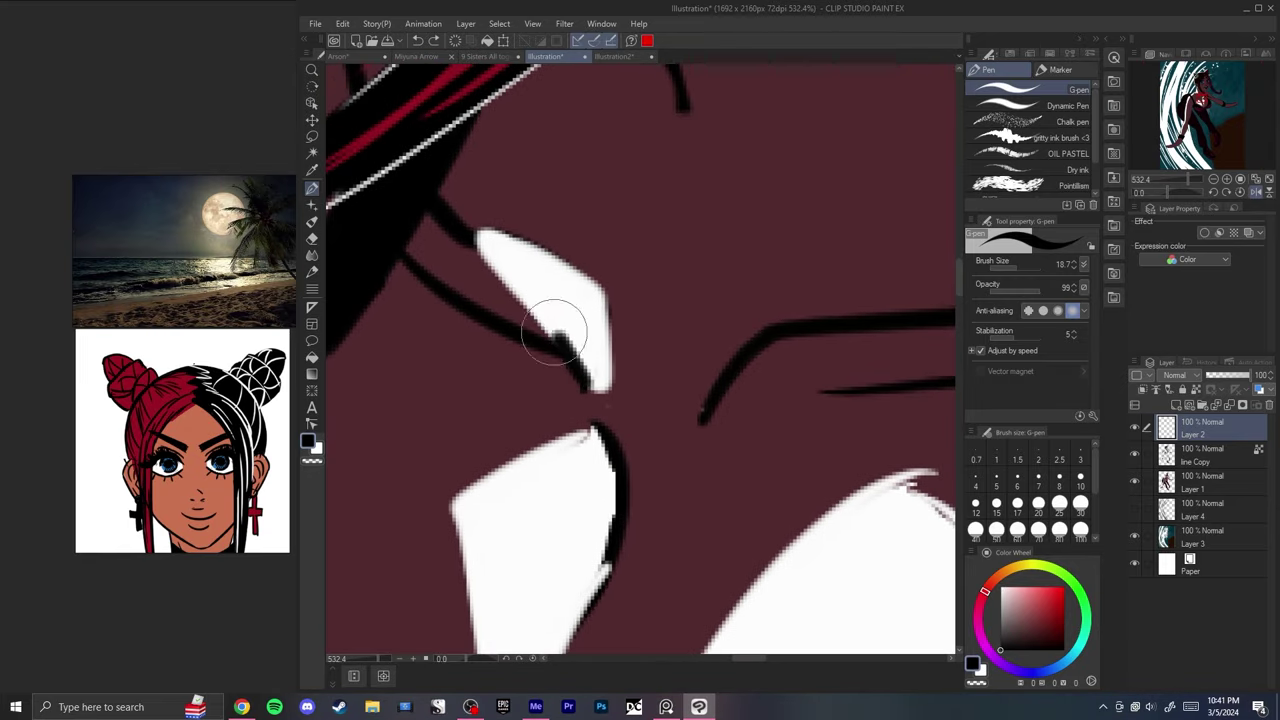
drag(554, 332, 462, 222)
key(x)
drag(450, 196, 556, 264)
key(ctrl+z)
drag(443, 188, 576, 297)
key(ctrl+z)
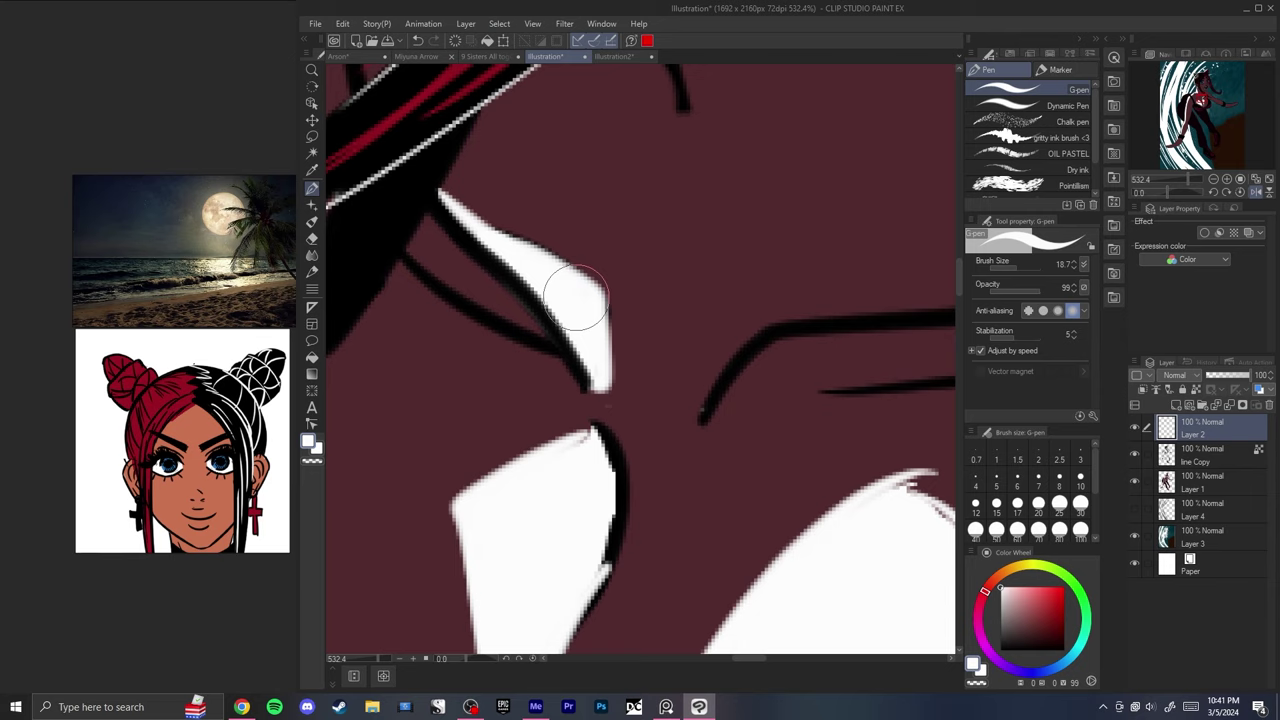
- Join the collarbone highlight to the narrow chest highlight below it with solid white strokes
scroll(575, 300, down, 4)
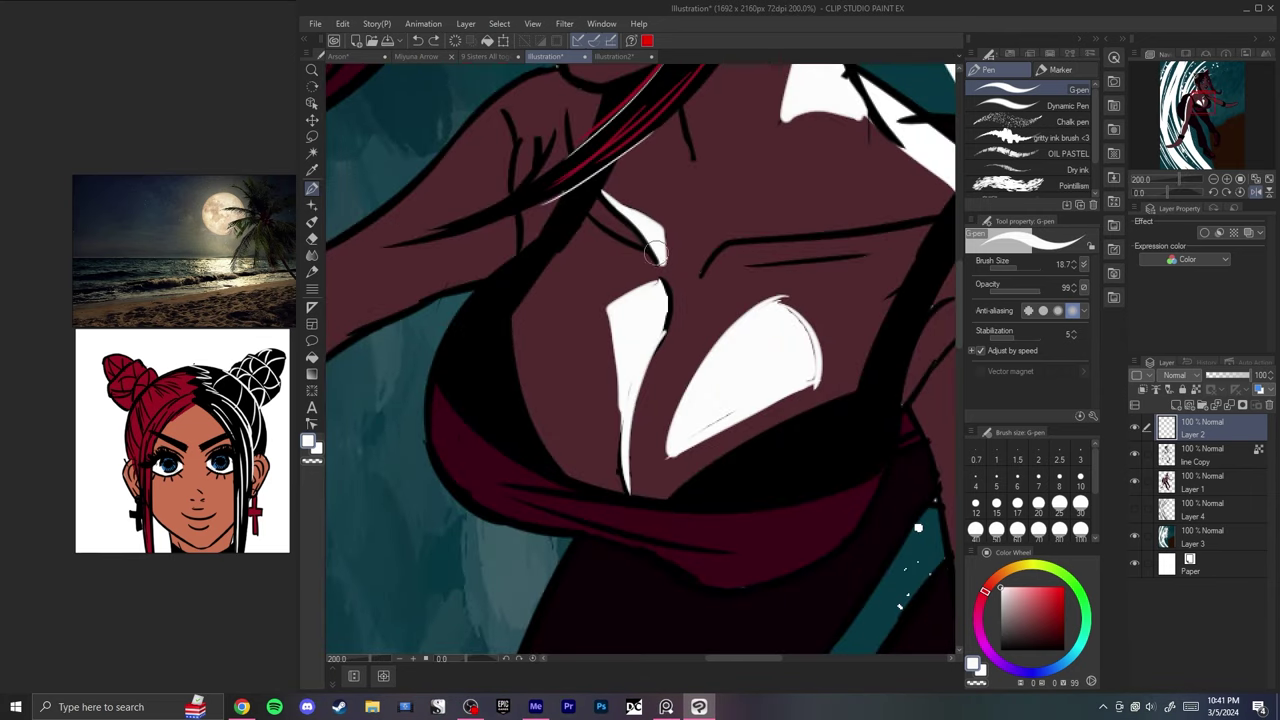
key(ctrl+z)
drag(655, 253, 663, 314)
drag(645, 229, 659, 294)
mouse_move(628, 220)
mouse_down()
mouse_move(647, 301)
mouse_move(655, 285)
mouse_move(607, 200)
mouse_move(651, 266)
mouse_up()
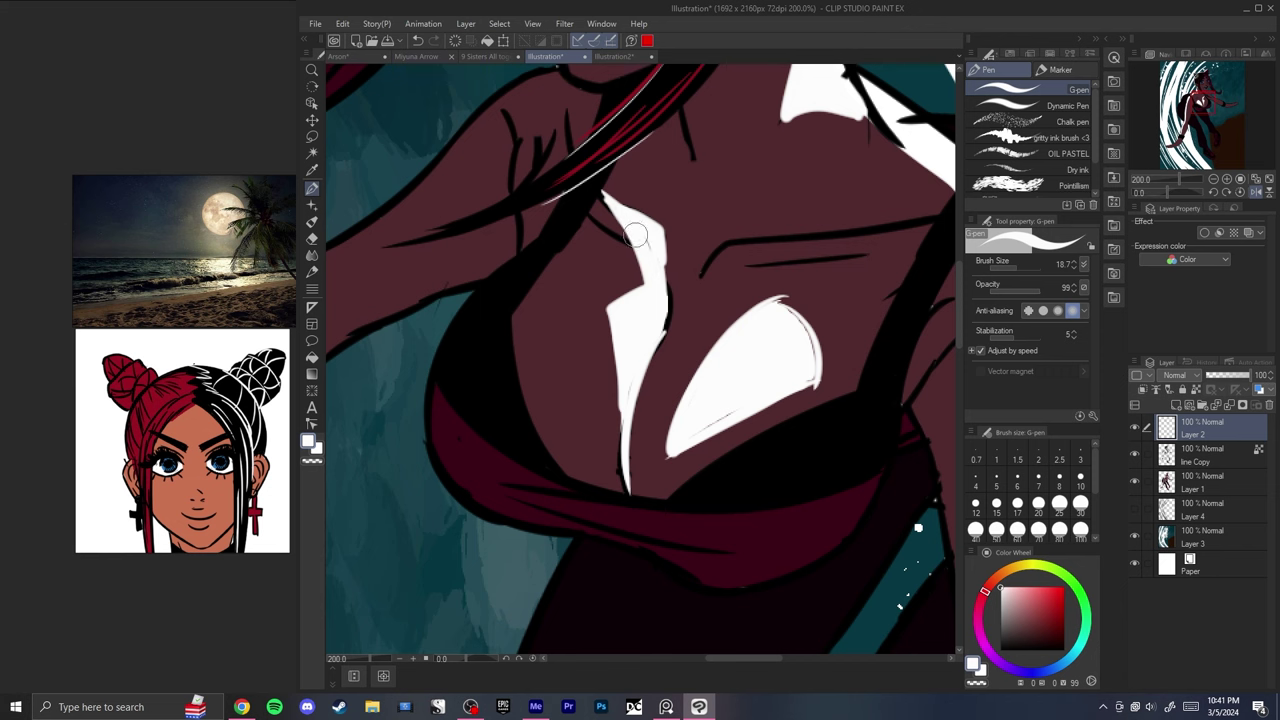
key(ctrl+0)
key(h)
key(h)
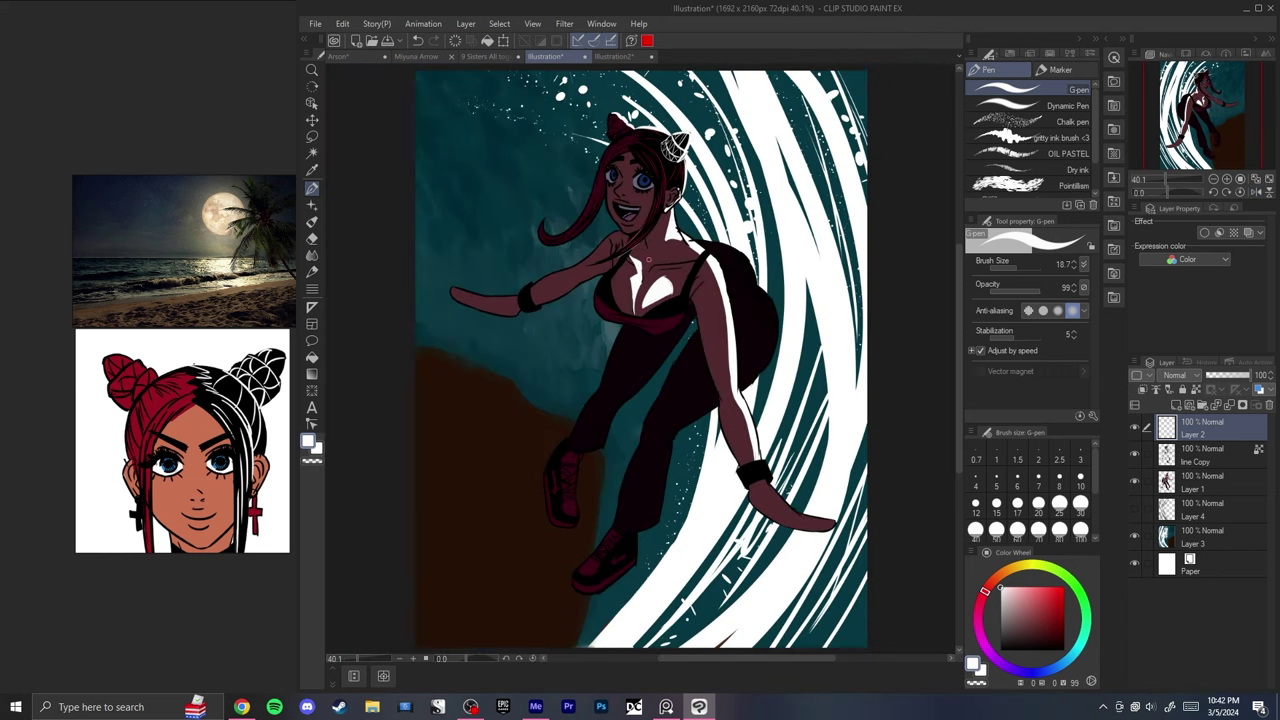
- Widen the narrow chest highlight with a curved outer edge down to the neckline, and fill the added area white
scroll(648, 258, up, 5)
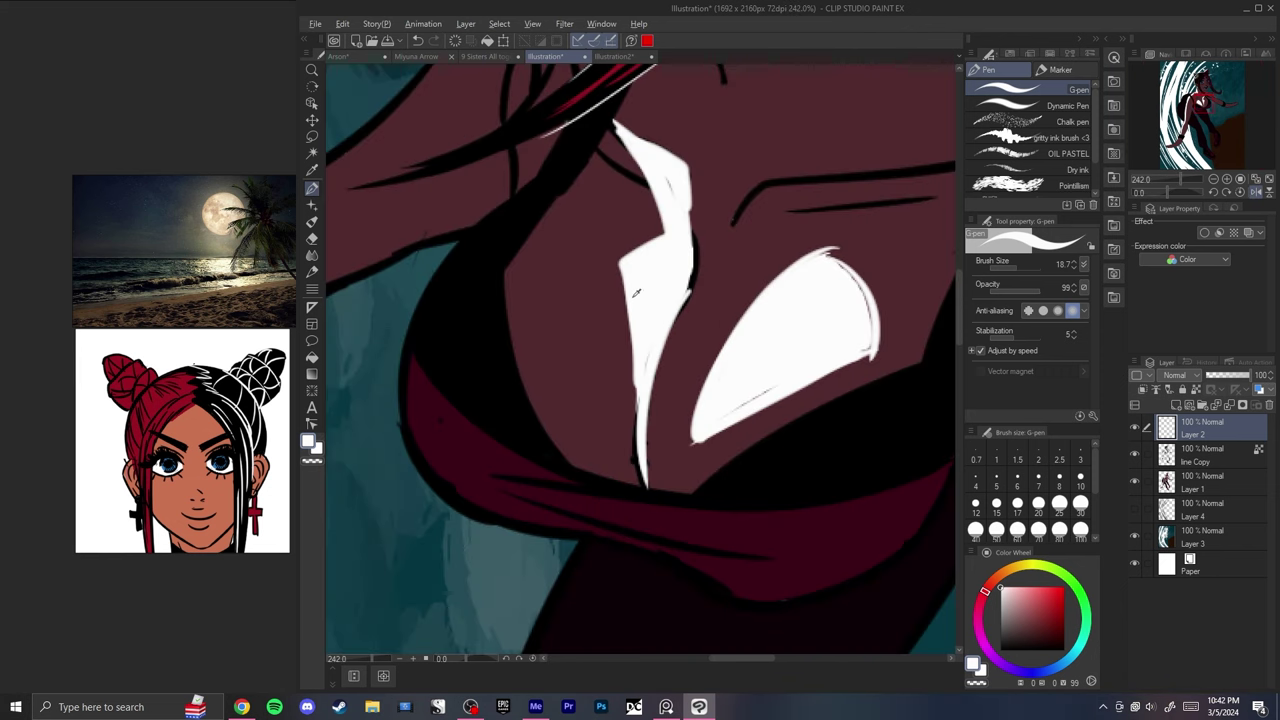
drag(616, 296, 637, 490)
key(ctrl+z)
drag(621, 272, 637, 490)
key(g)
click(621, 357)
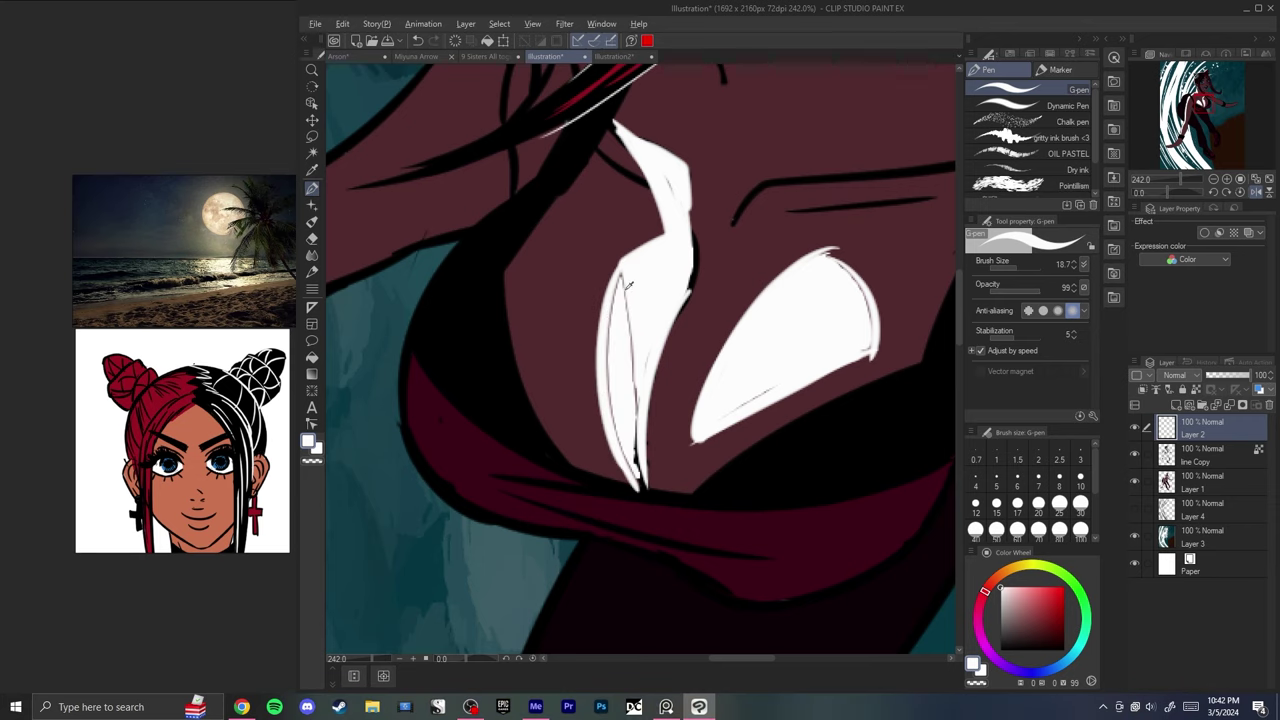
mouse_move(623, 273)
mouse_down()
mouse_move(609, 418)
mouse_move(633, 445)
mouse_up()
key(ctrl+z)
drag(628, 394, 630, 350)
scroll(632, 279, up, 2)
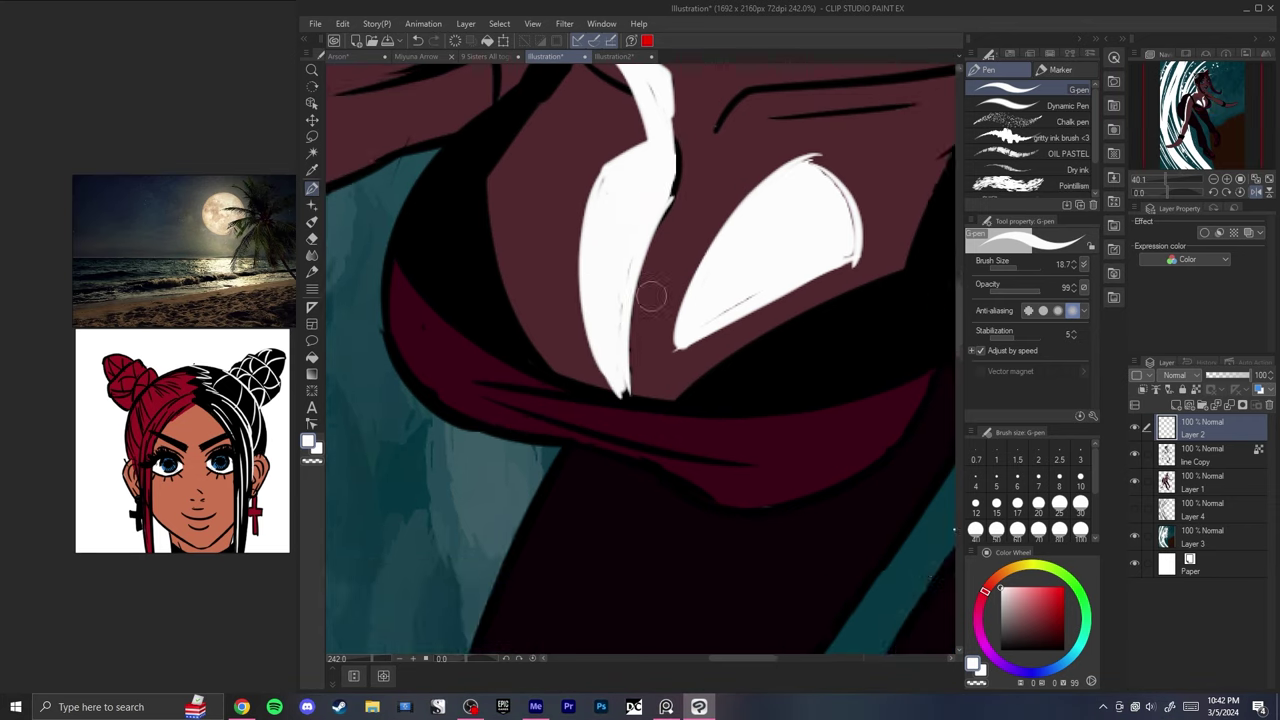
- Paint a tapering black shadow up from the neckline along the chest's center line, over the widened highlight's lower tip
alt+click(651, 318)
click(1000, 650)
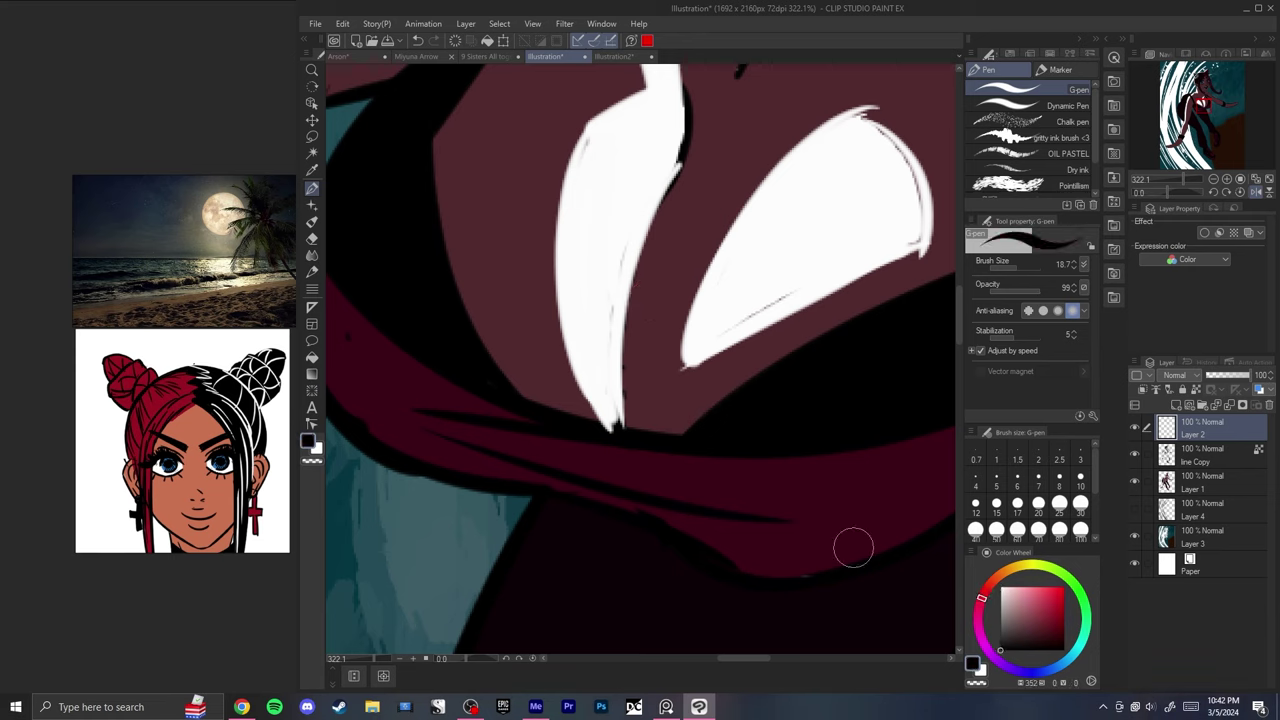
mouse_move(634, 264)
mouse_down()
mouse_move(592, 407)
mouse_move(592, 370)
mouse_move(587, 391)
mouse_move(619, 428)
mouse_move(589, 414)
mouse_move(618, 428)
mouse_up()
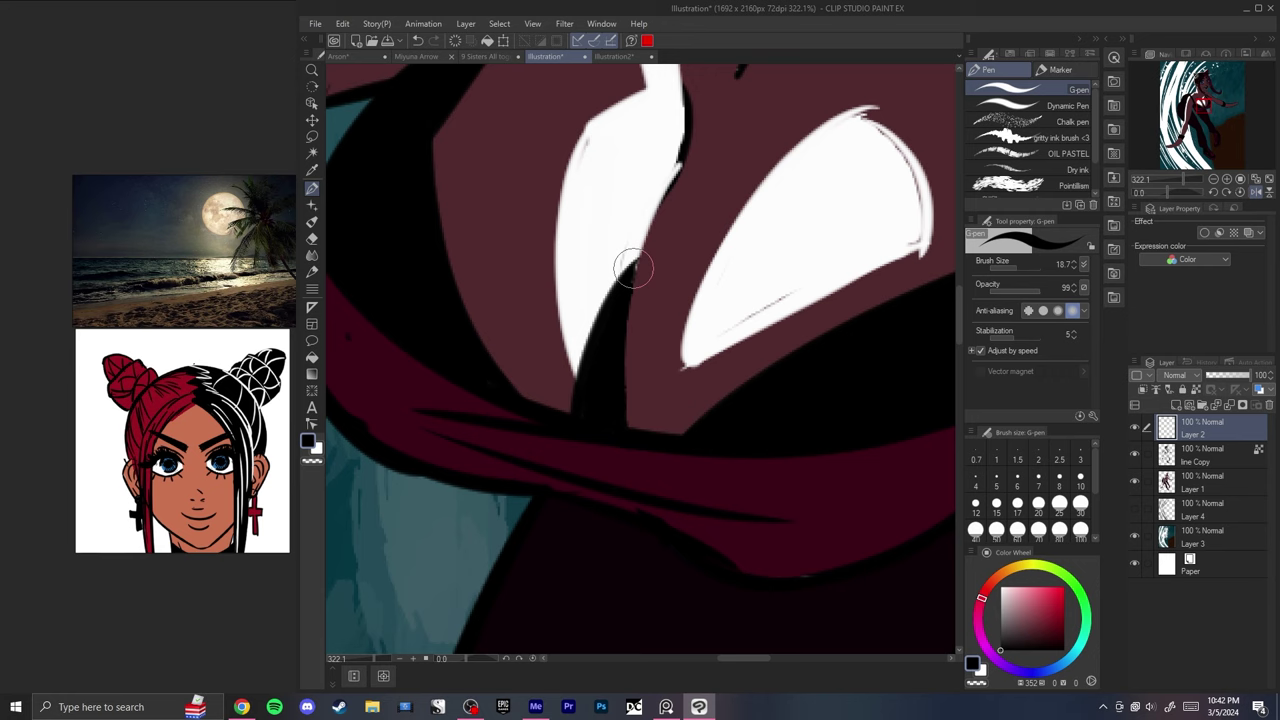
scroll(611, 338, down, 8)
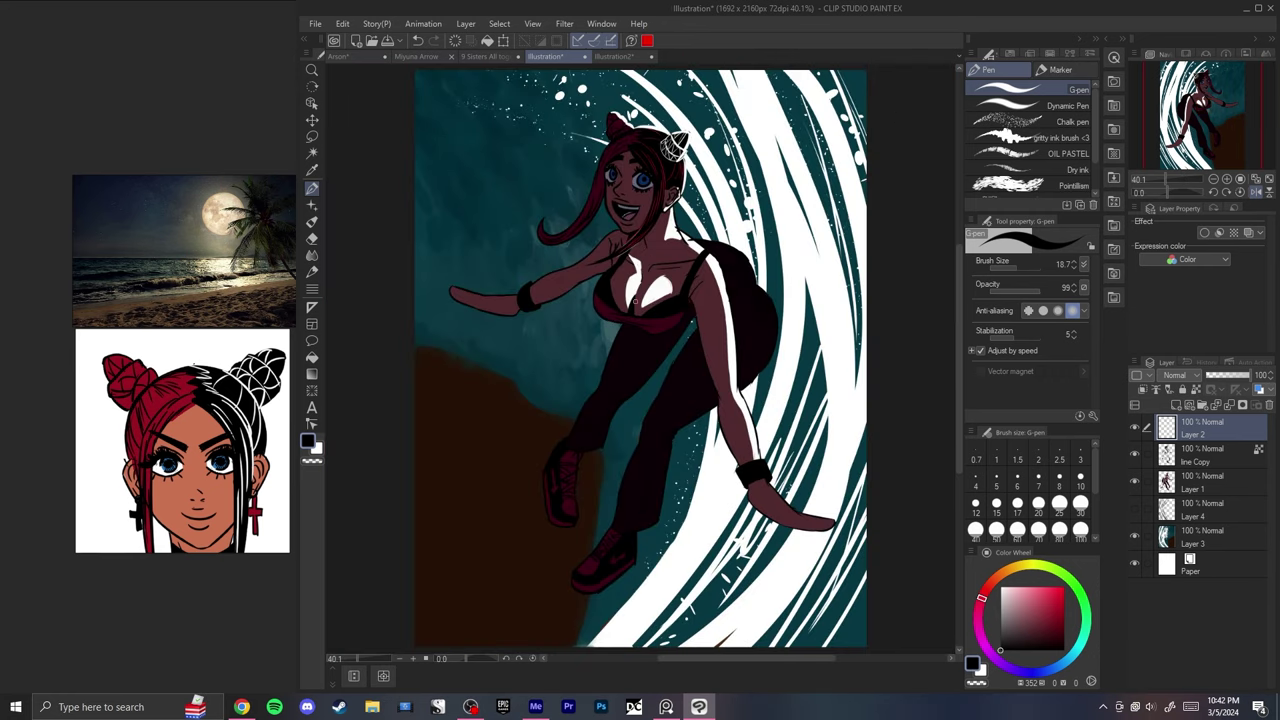
scroll(606, 331, up, 4)
scroll(629, 289, down, 5)
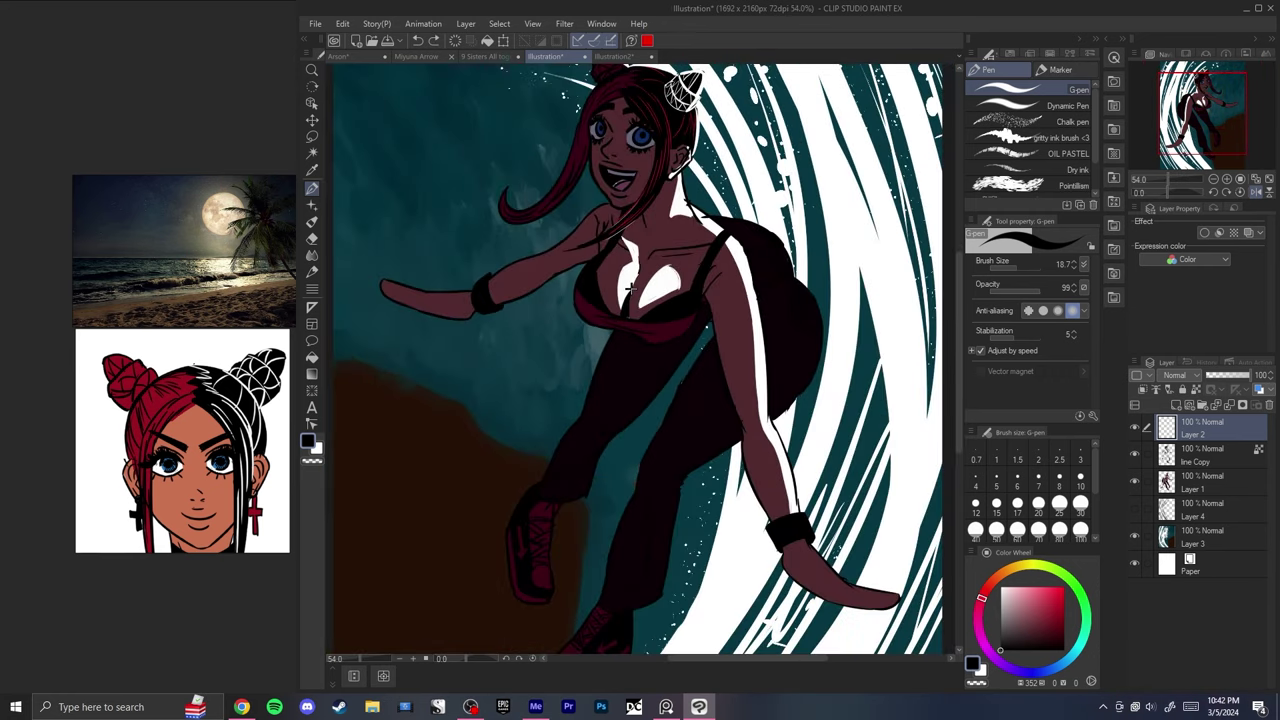
- Compare mirrored and normal views of the illustration to judge the figure's new chest highlights
key(h)
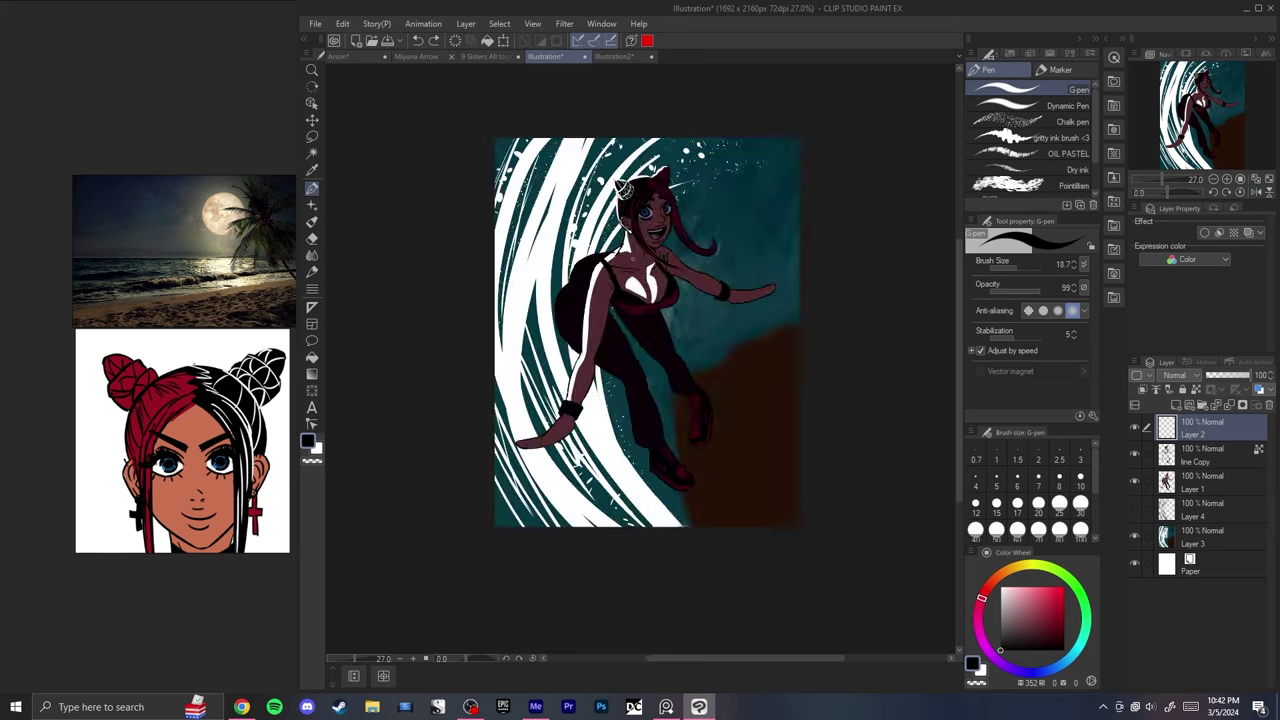
key(h)
scroll(630, 283, up, 4)
scroll(630, 283, down, 2)
key(h)
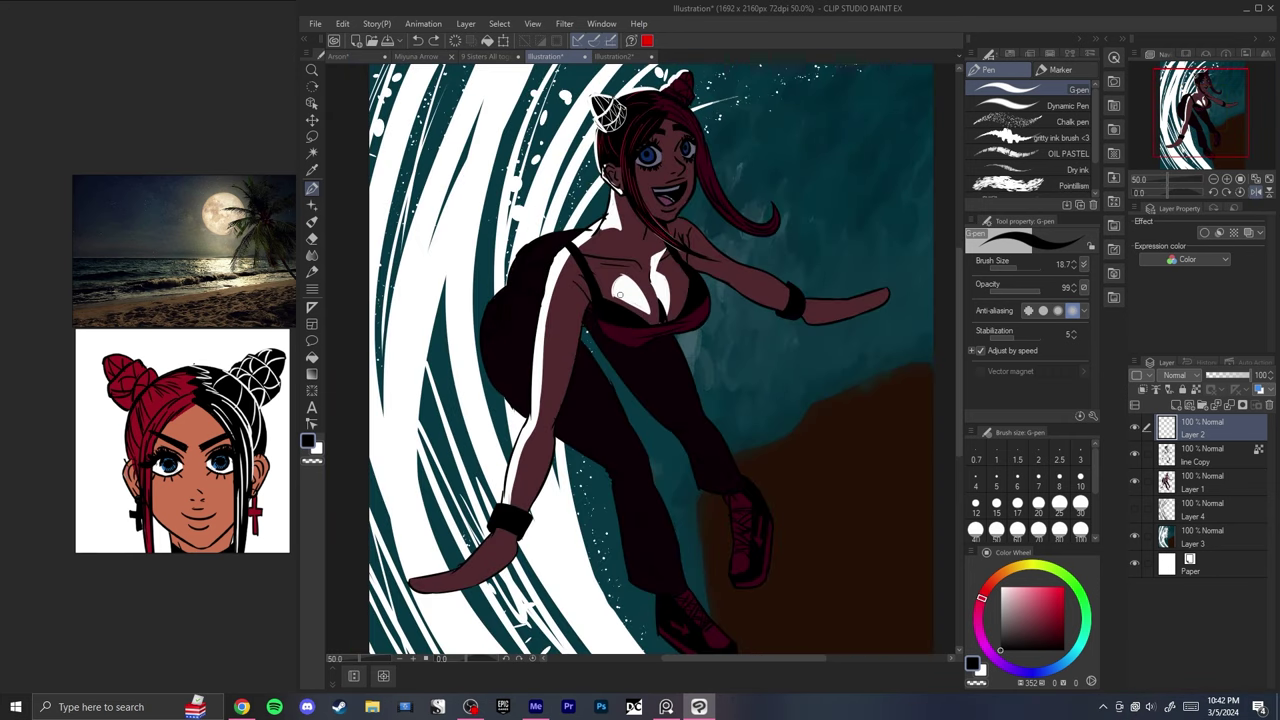
key(h)
- Add bright white highlights along the lower edges of both eyes
key(ctrl+z)
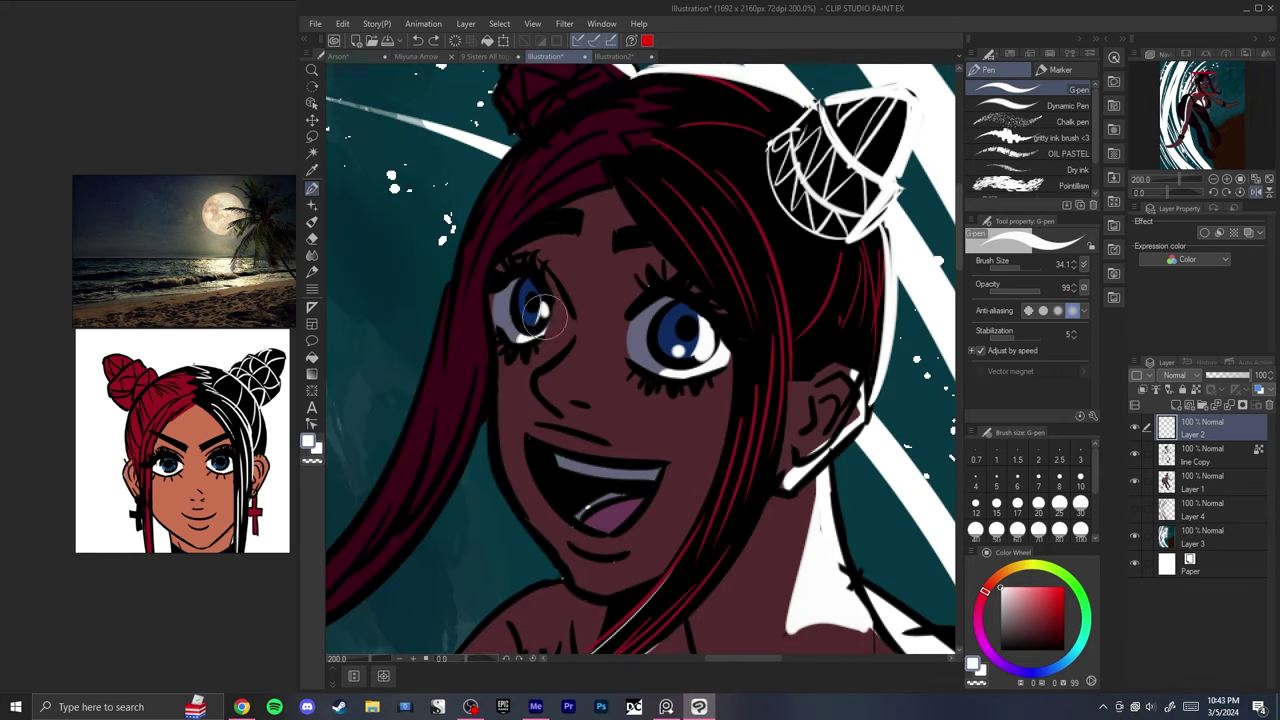
drag(546, 314, 531, 327)
key(ctrl+z)
- Shift the sampled iris blue to a lighter teal with hue 194 and dab teal glints into the irises
alt+click(670, 340)
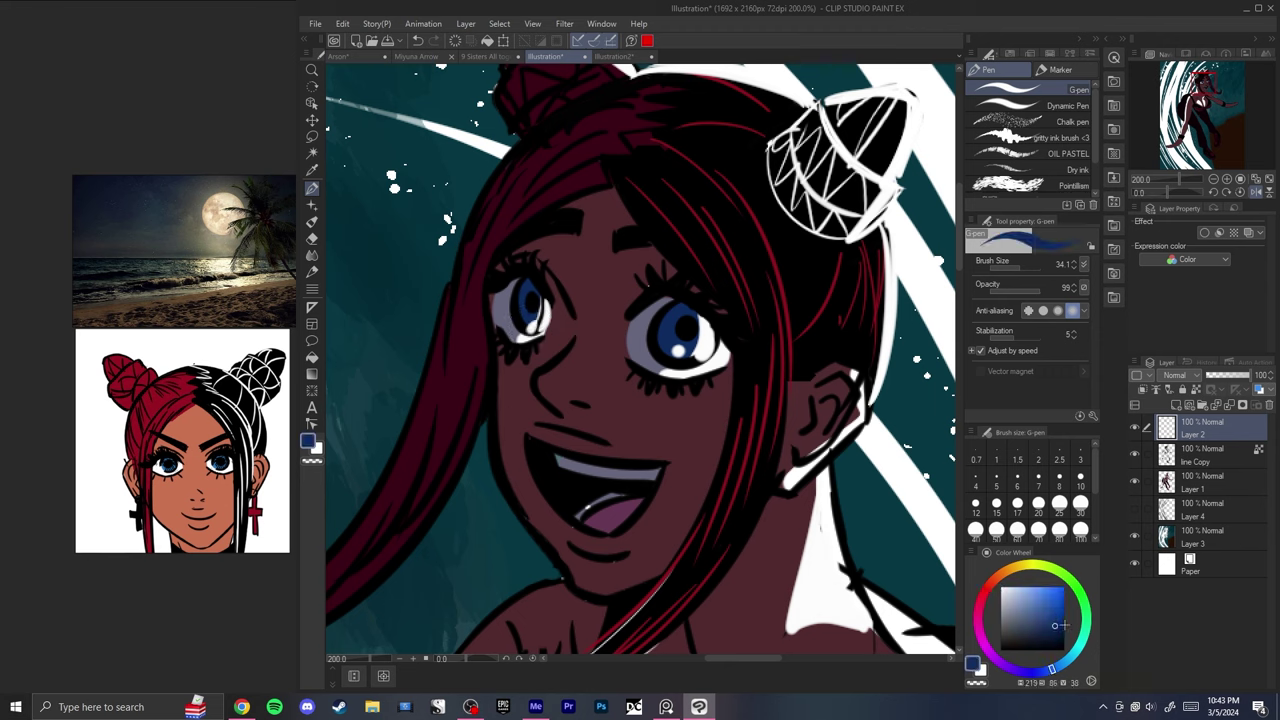
click(1046, 610)
click(1071, 657)
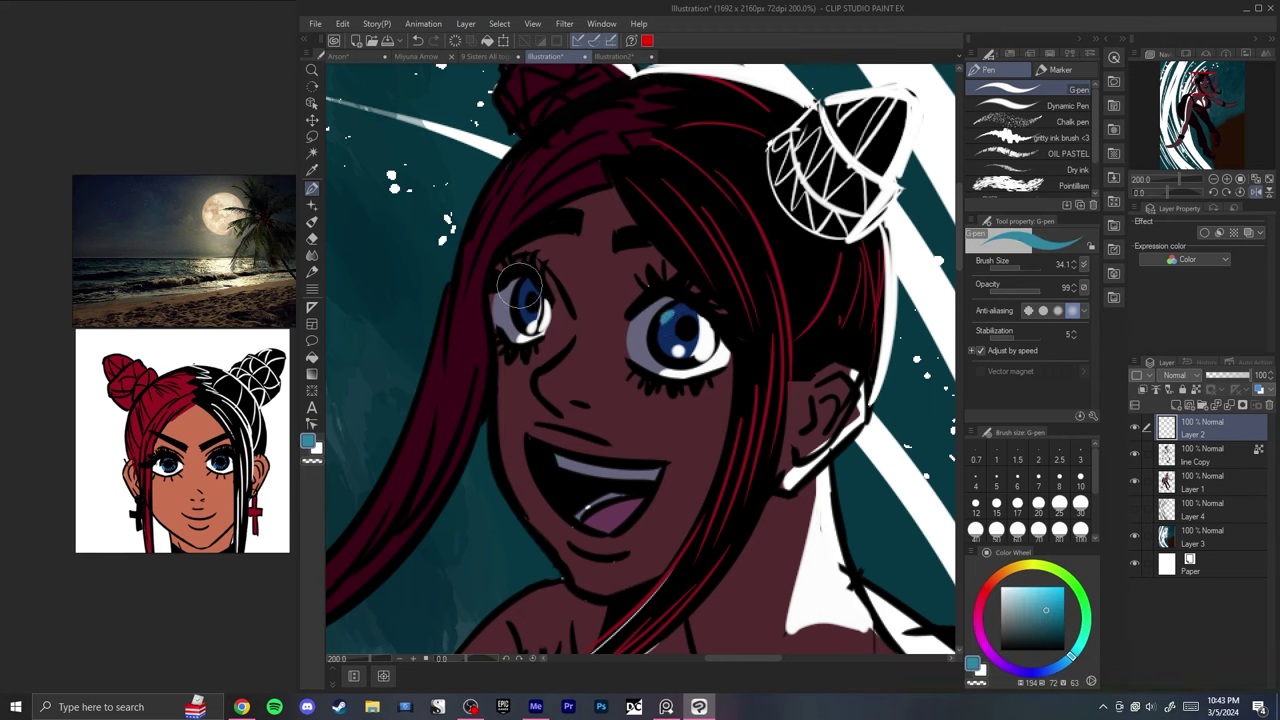
- Dab magenta reflections onto the upper edge of both irises
click(979, 629)
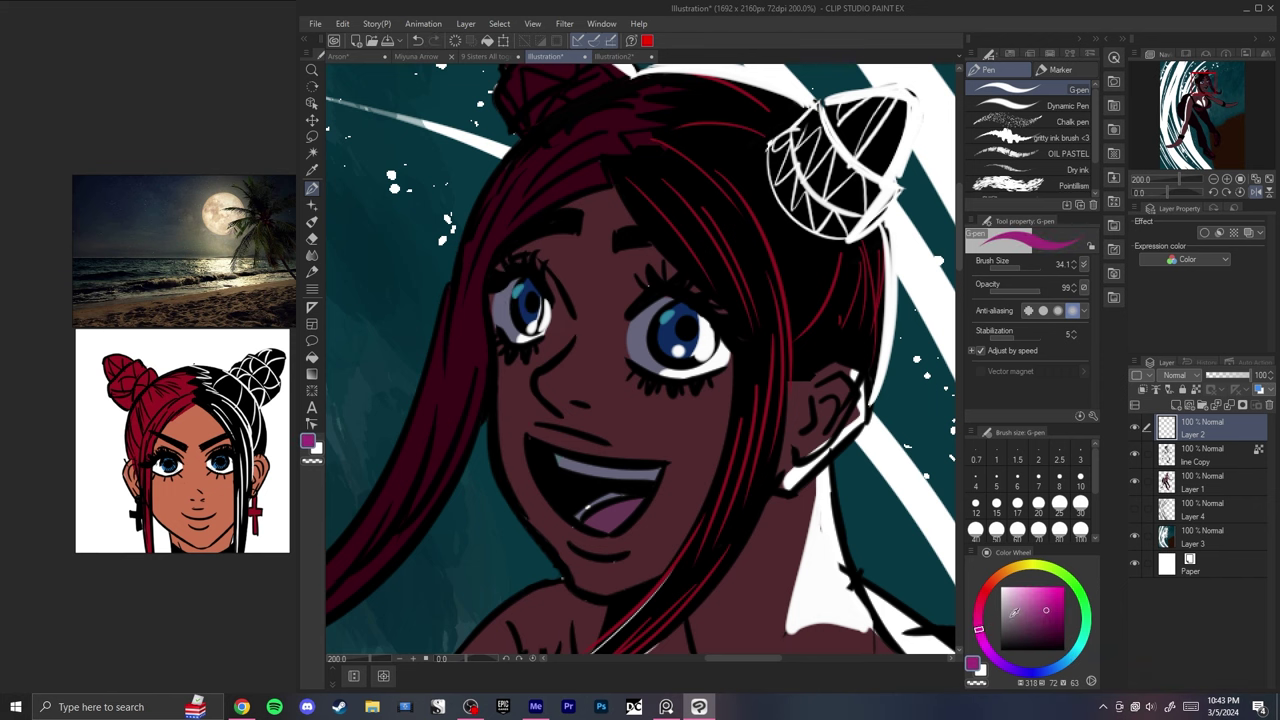
click(660, 313)
key(ctrl+0)
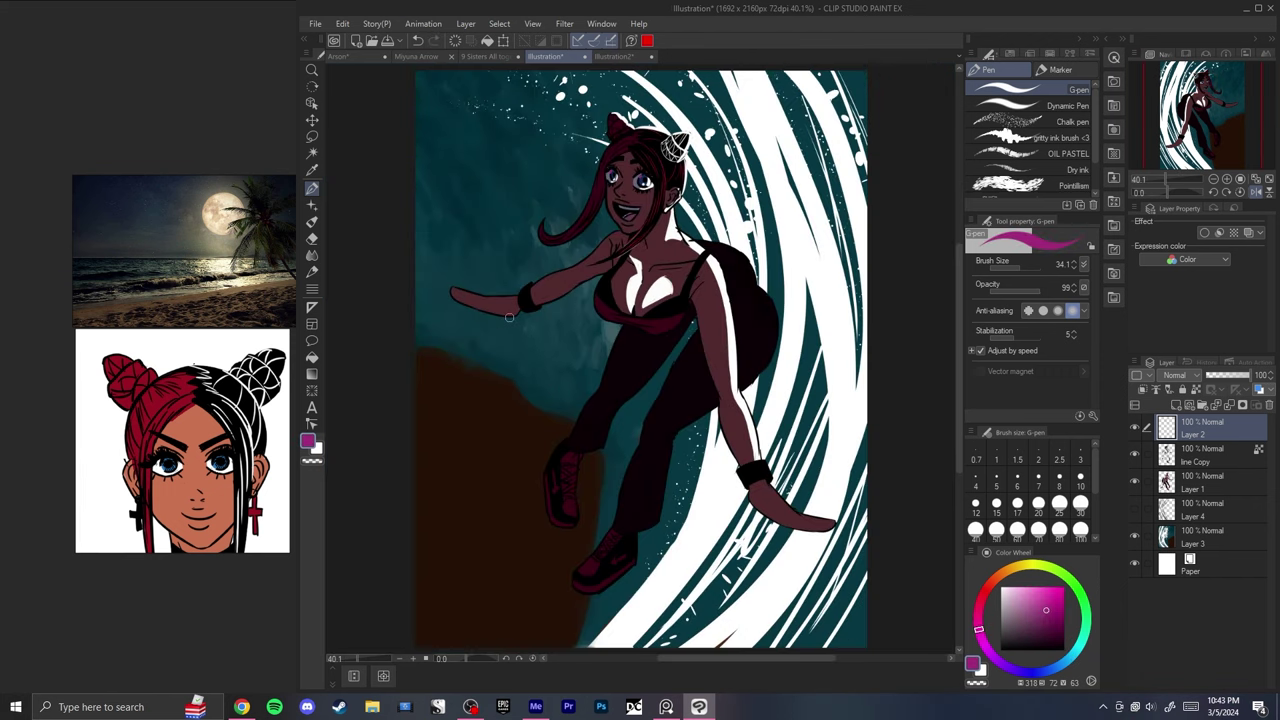
scroll(629, 166, up, 12)
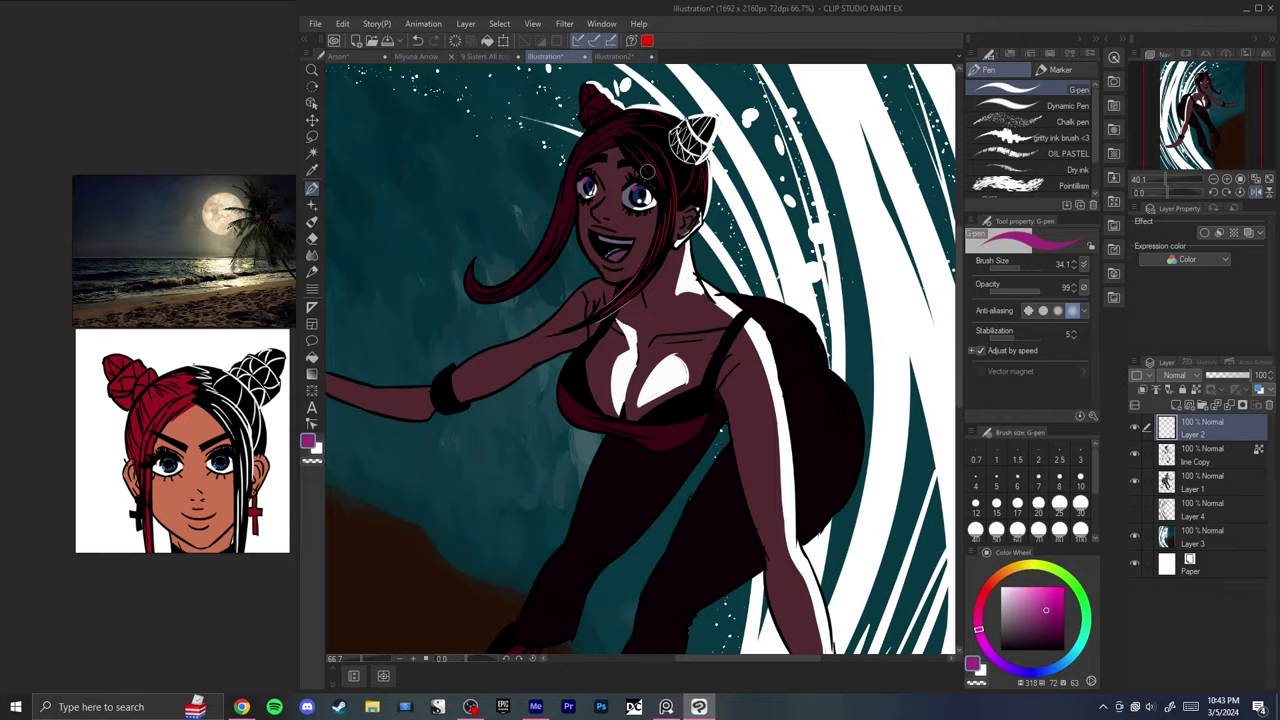
alt+click(846, 370)
drag(464, 350, 438, 355)
key(ctrl+z)
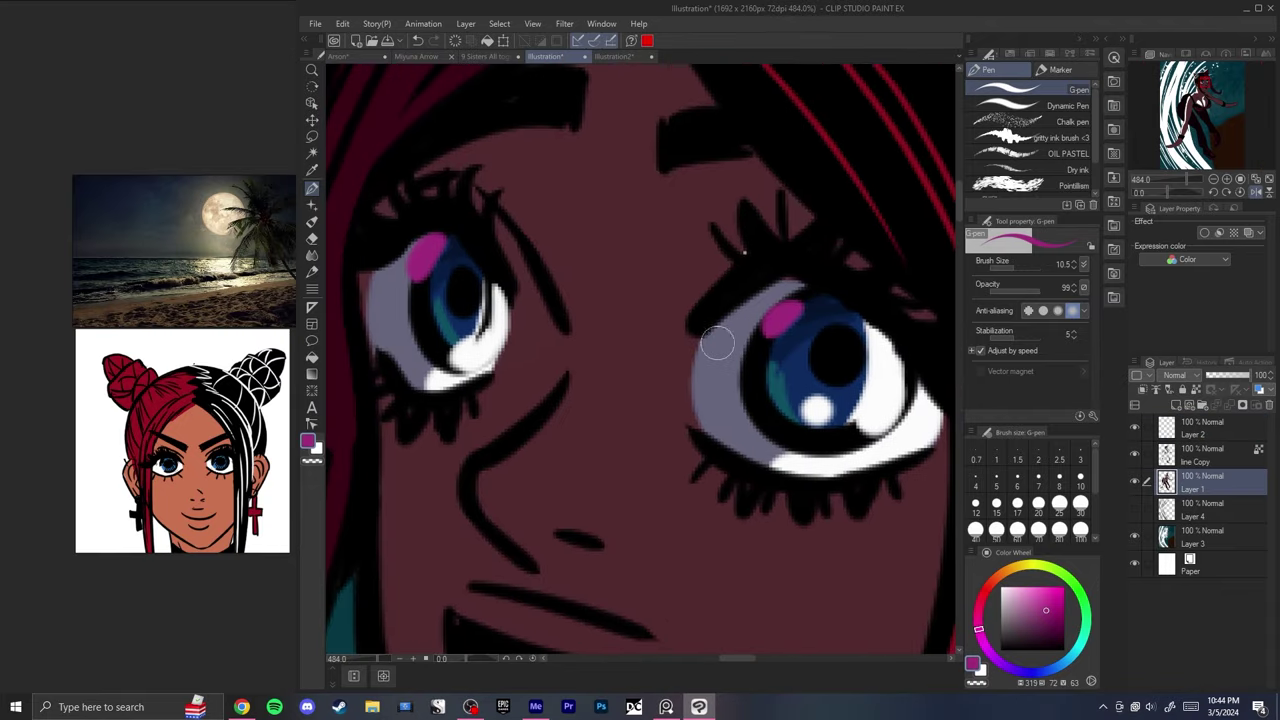
- Try a saturated magenta band along the outer edge of the larger eye's white on Layer 1
mouse_move(715, 335)
mouse_down()
mouse_move(730, 438)
mouse_move(701, 385)
mouse_up()
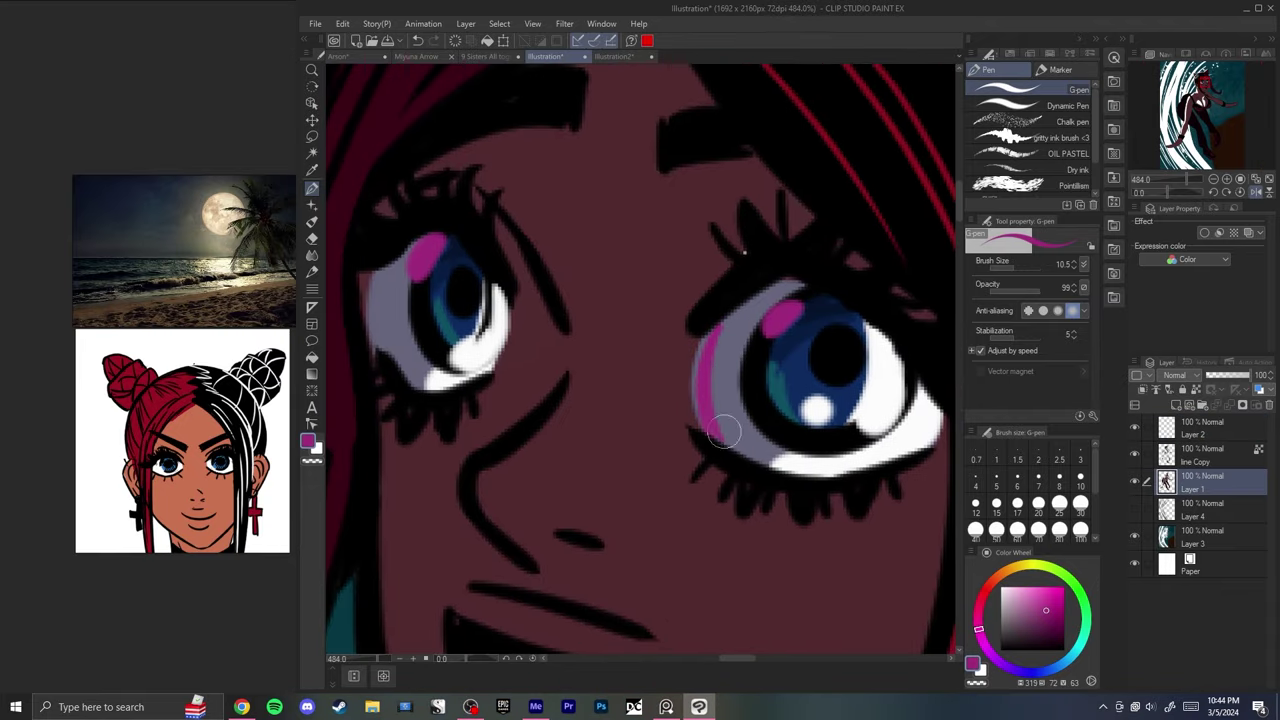
key(ctrl+0)
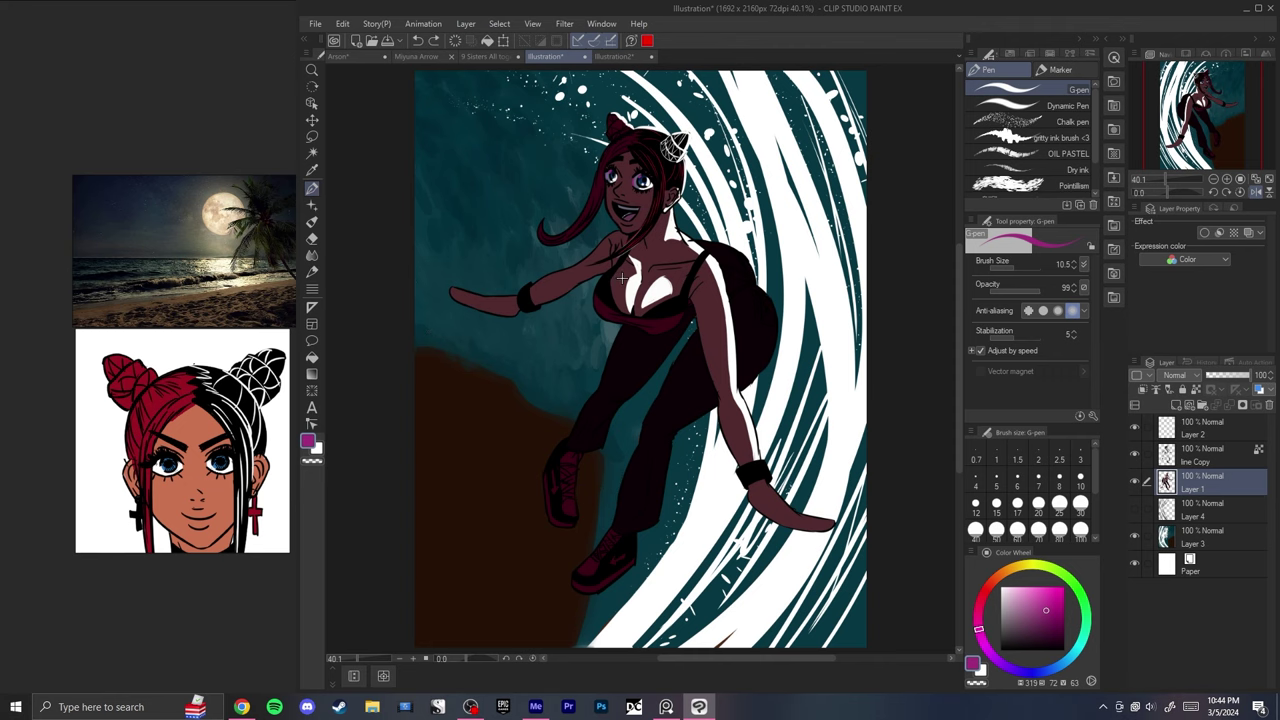
scroll(620, 173, up, 10)
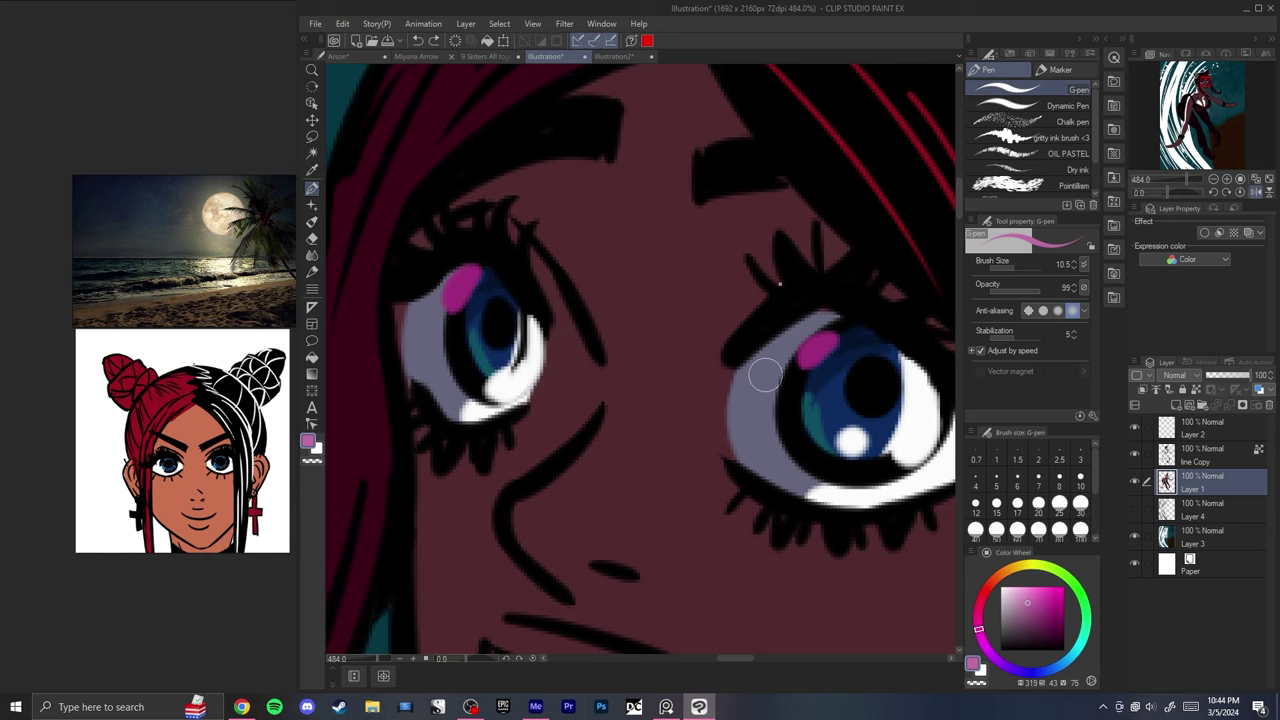
- Paint muted purple bands along the edges of both eye whites, on the side facing away from the wave
alt+click(765, 375)
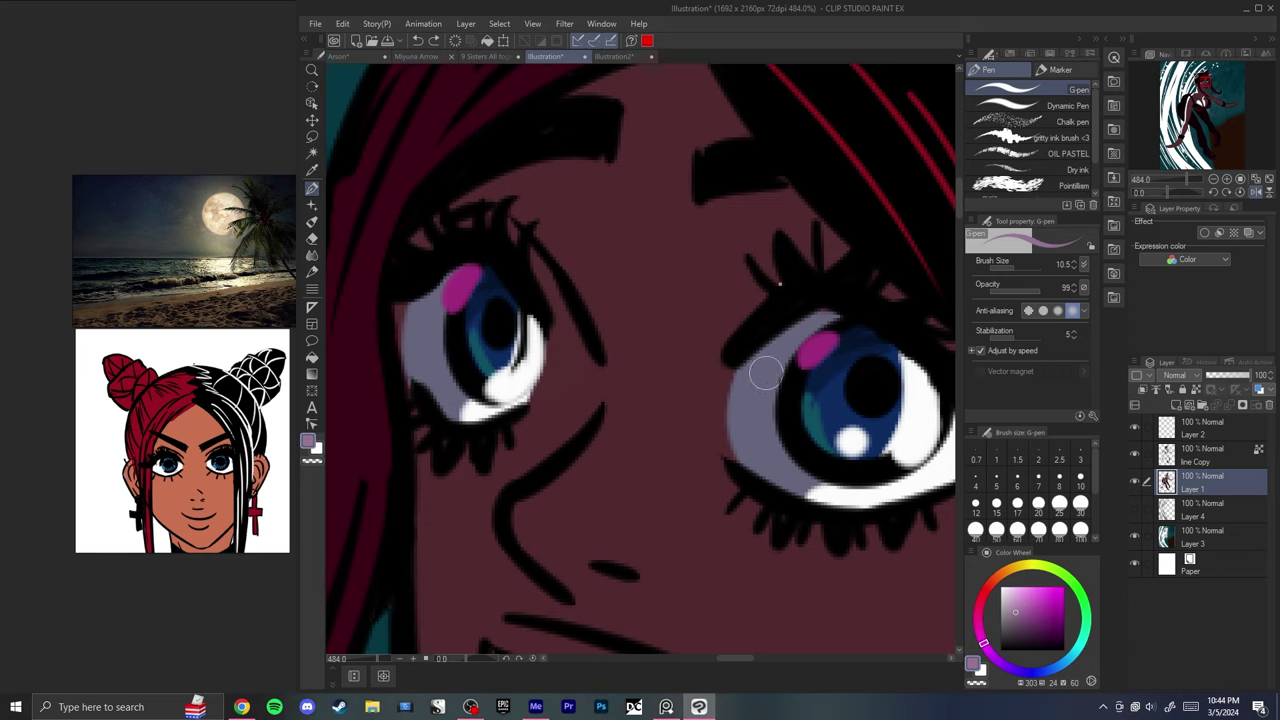
drag(743, 355, 745, 459)
key(ctrl+z)
drag(426, 291, 437, 402)
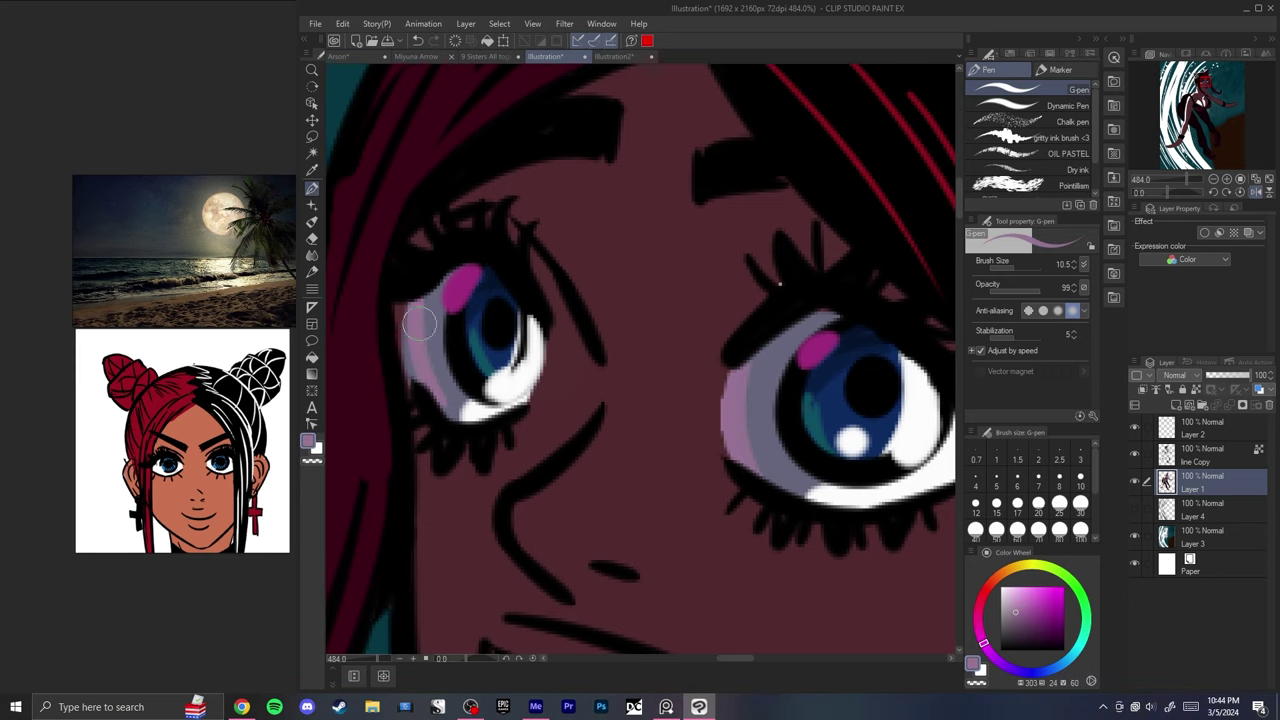
key(ctrl+0)
key(h)
key(h)
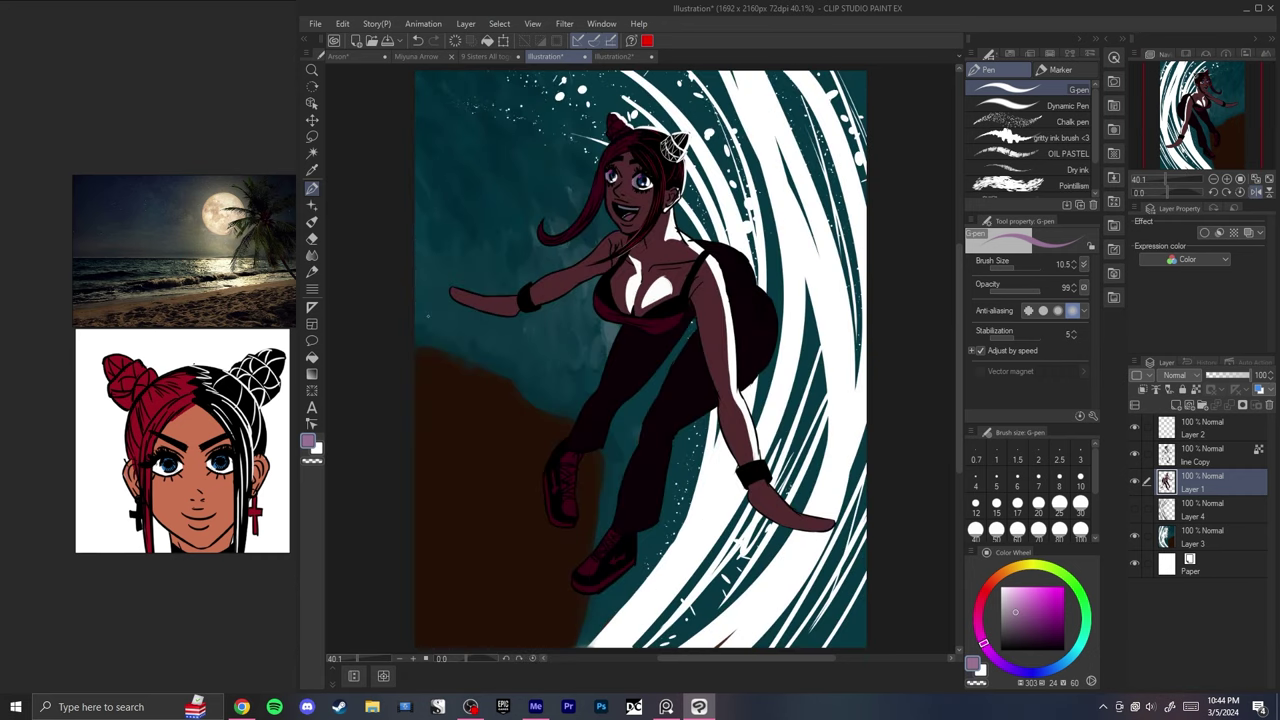
key(h)
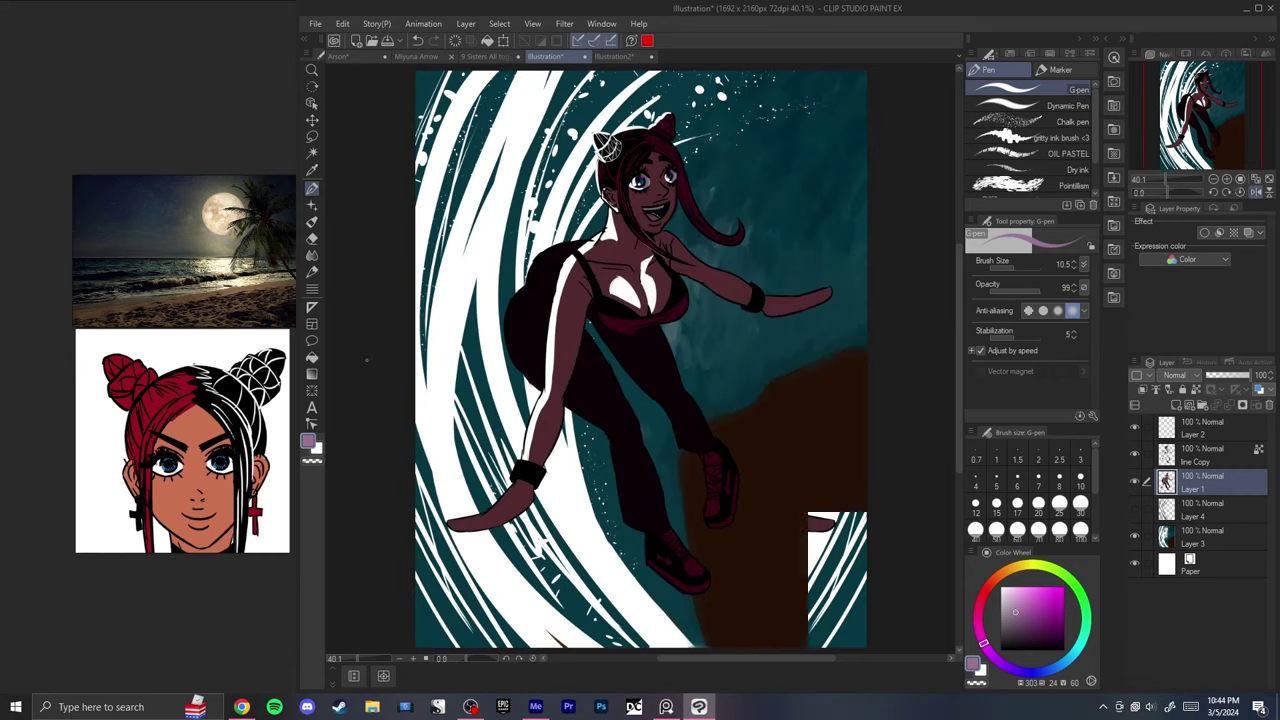
key(h)
- Soften the purple bands into the eye whites using the BLENDING 3 brush at size 8.1
scroll(627, 168, up, 10)
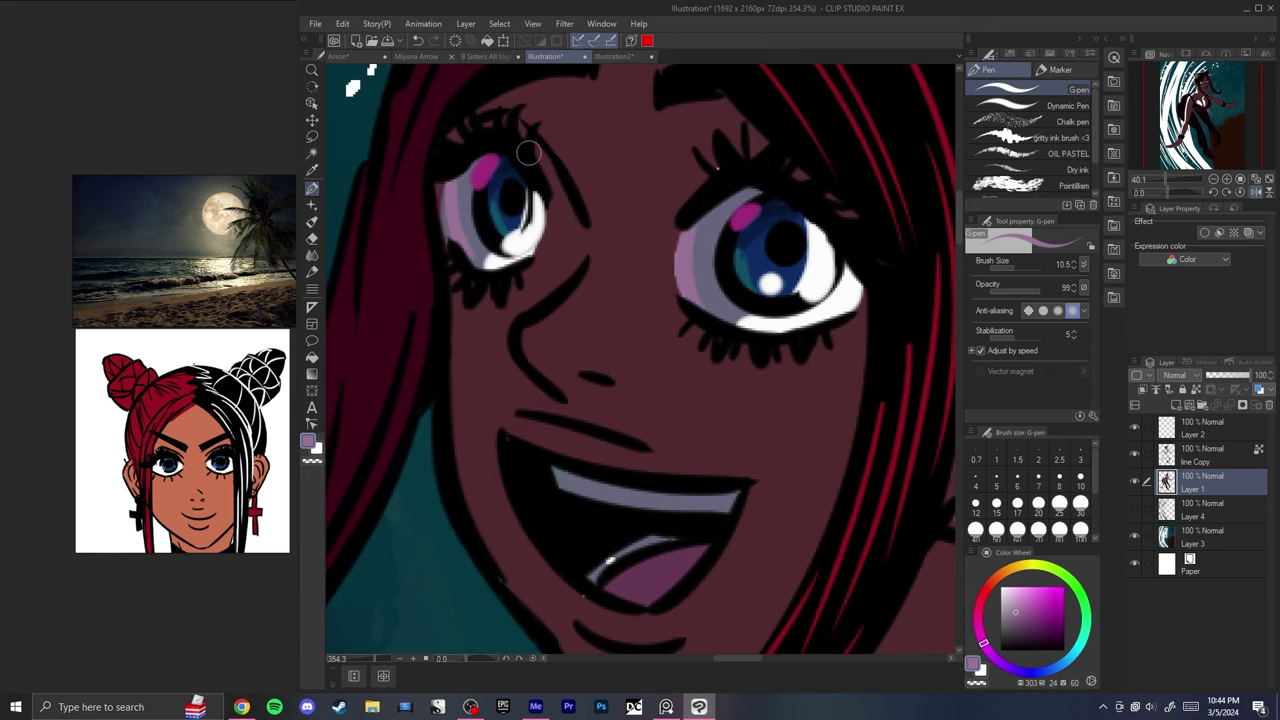
key(j)
key(bracketleft)
key(bracketleft)
key(bracketleft)
key(bracketleft)
key(bracketright)
mouse_move(698, 226)
mouse_down()
mouse_move(698, 290)
mouse_move(694, 253)
mouse_up()
key(bracketleft)
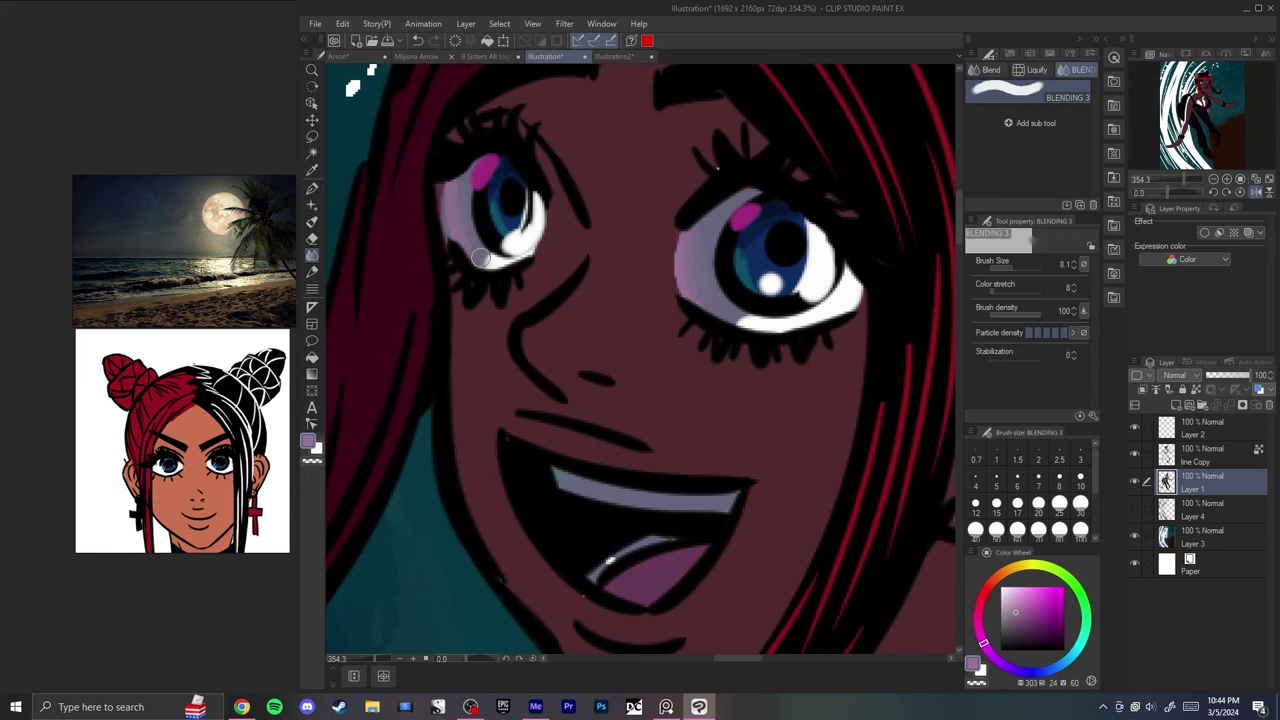
- Compare mirrored and normal views of the whole illustration to judge the recolored eyes
key(ctrl+0)
key(h)
key(h)
key(h)
key(h)
key(h)
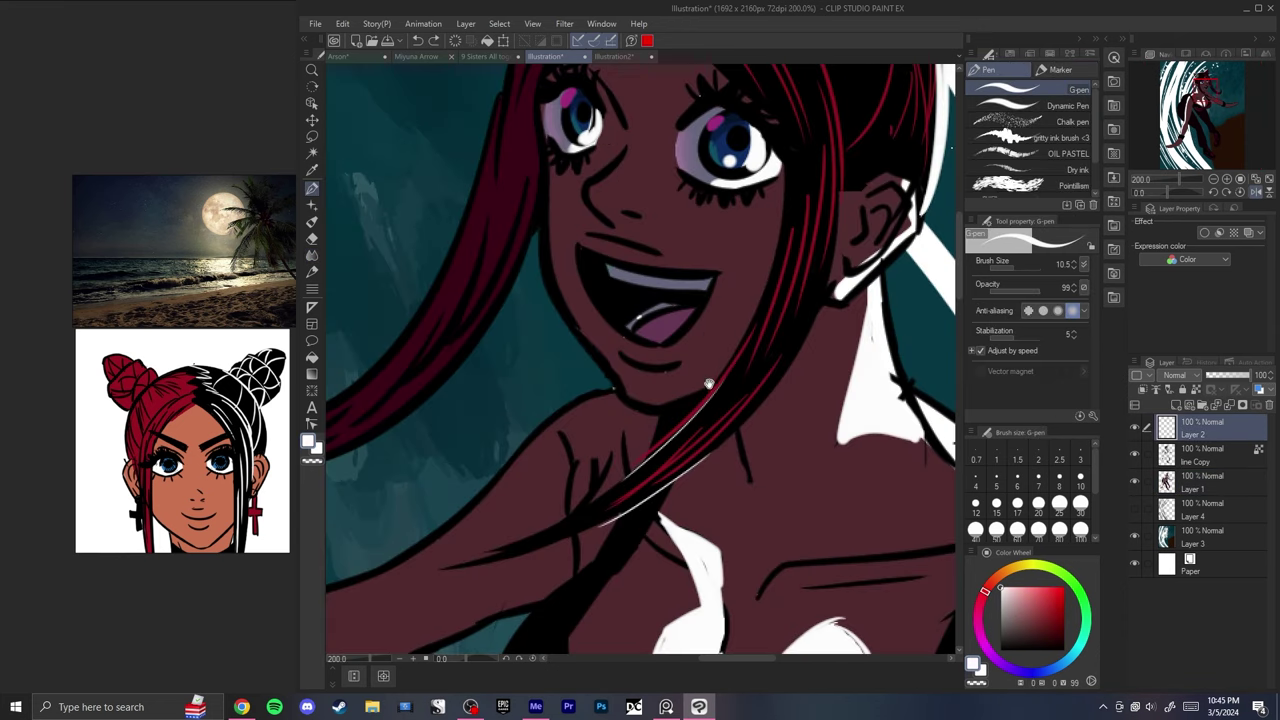
- Outline a wedge on the jaw beside the hair strand on Layer 1, fill it white and clean its edge
drag(709, 384, 641, 406)
click(1203, 482)
drag(708, 272, 584, 423)
key(g)
click(662, 372)
key(p)
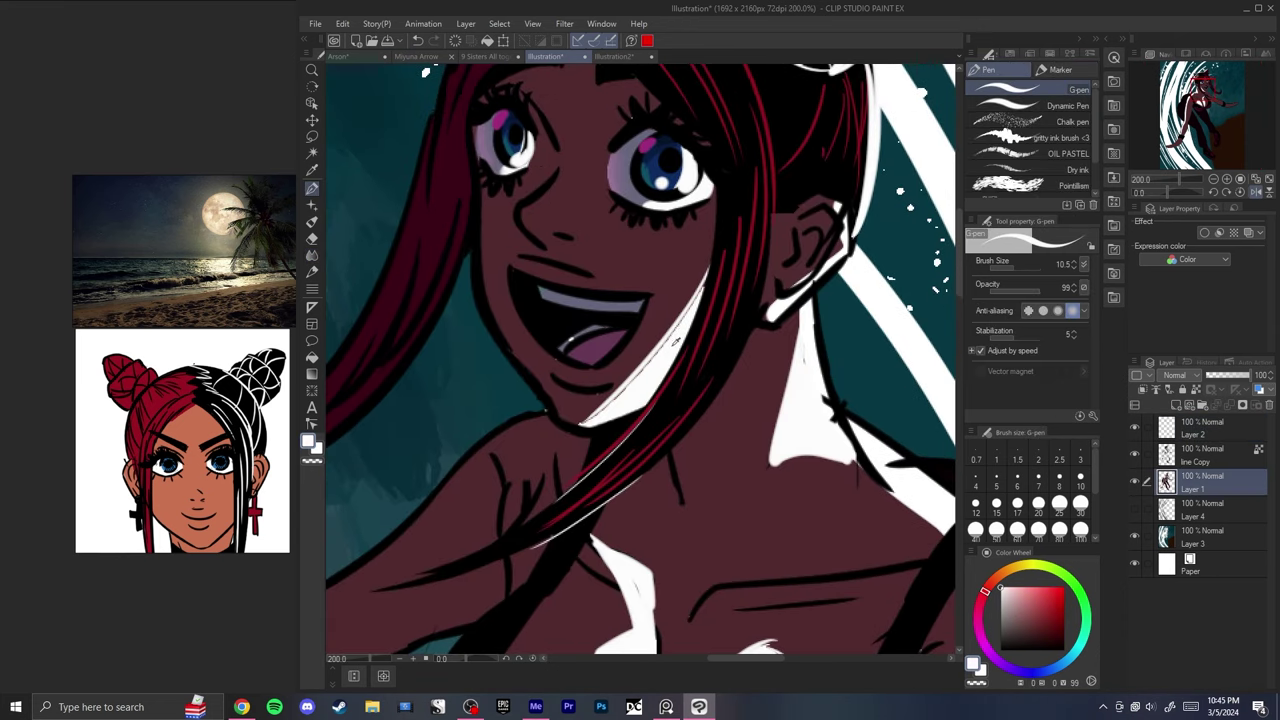
drag(704, 282, 586, 422)
- Add short white highlights to the lower lip and beneath the larger eye's lower lashes
drag(588, 380, 614, 371)
key(ctrl+z)
drag(660, 260, 617, 398)
drag(671, 338, 635, 352)
key(ctrl+z)
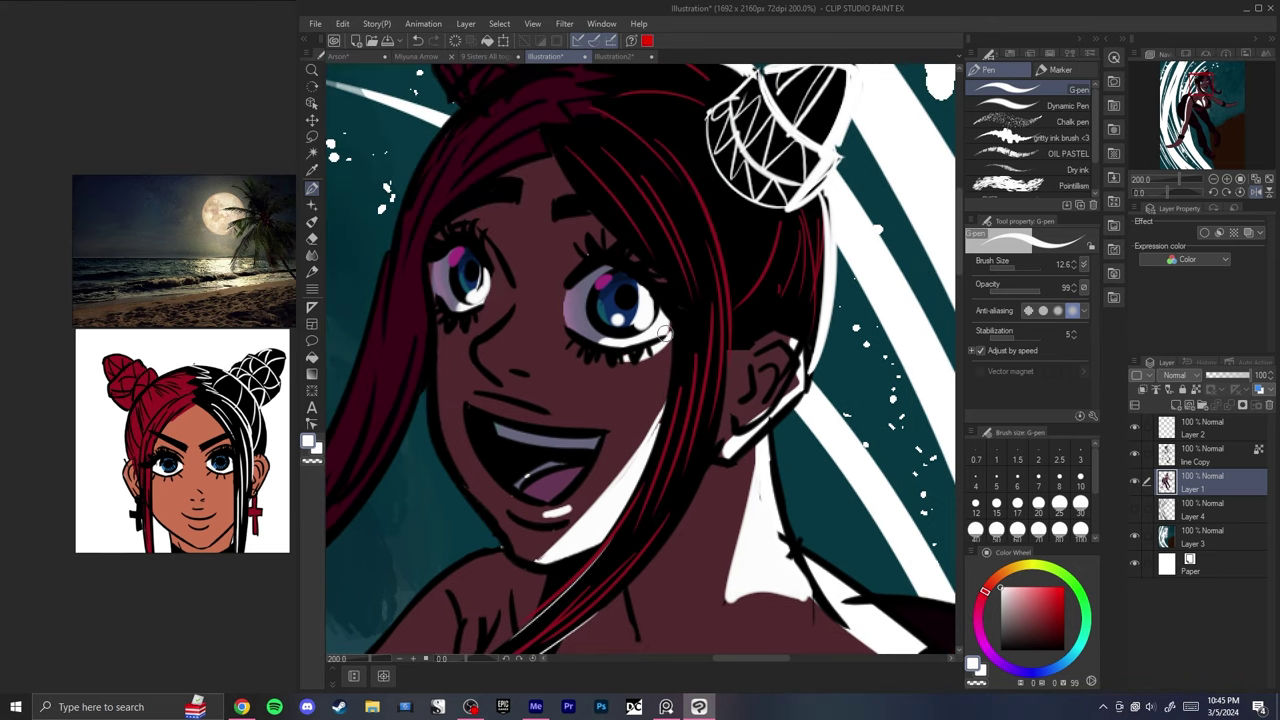
- Paint a solid white triangular highlight on the side of the nose
scroll(684, 264, down, 17)
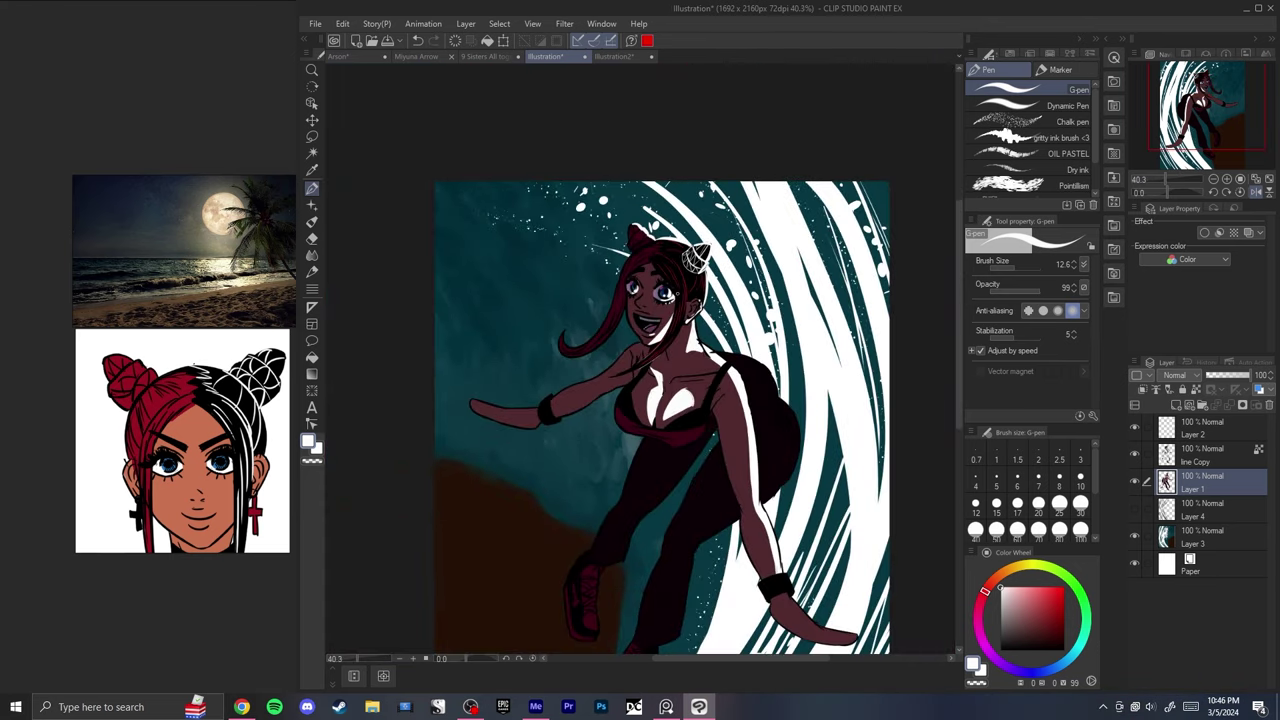
scroll(675, 246, up, 20)
mouse_move(591, 318)
mouse_down()
mouse_move(584, 357)
mouse_move(585, 330)
mouse_move(565, 370)
mouse_move(596, 378)
mouse_up()
key(ctrl+0)
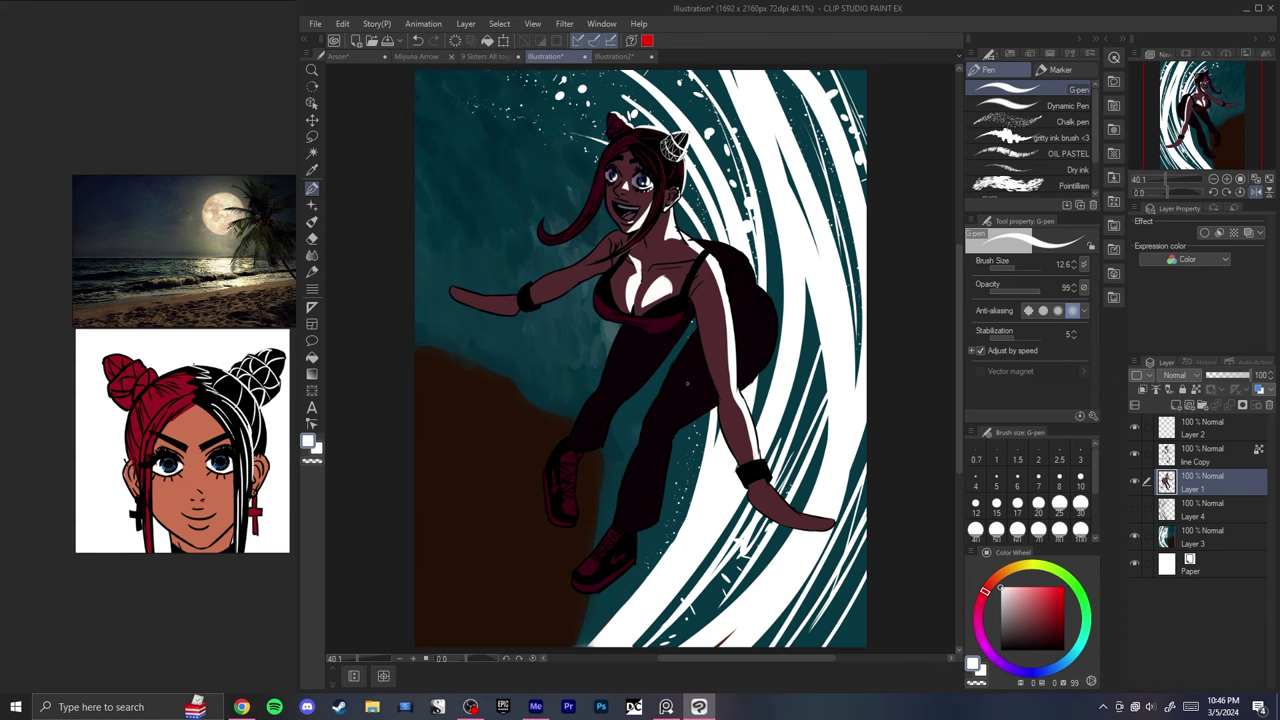
scroll(659, 300, up, 10)
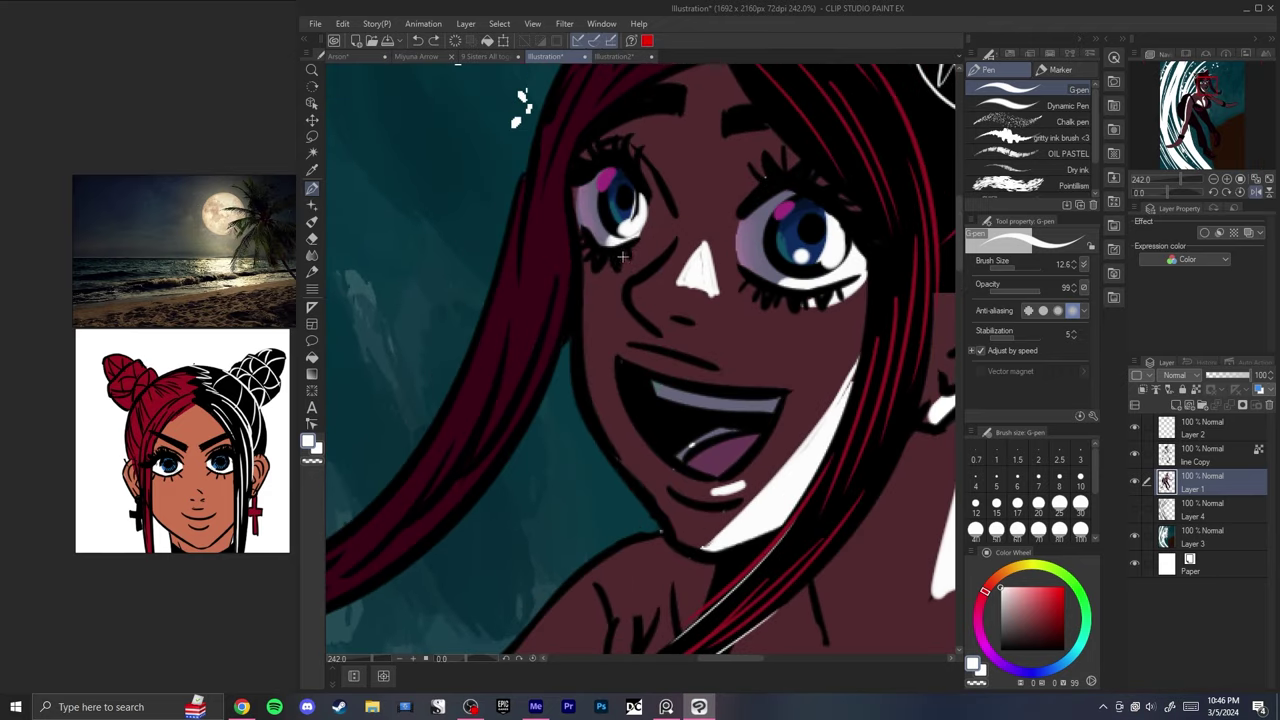
key(ctrl+0)
key(h)
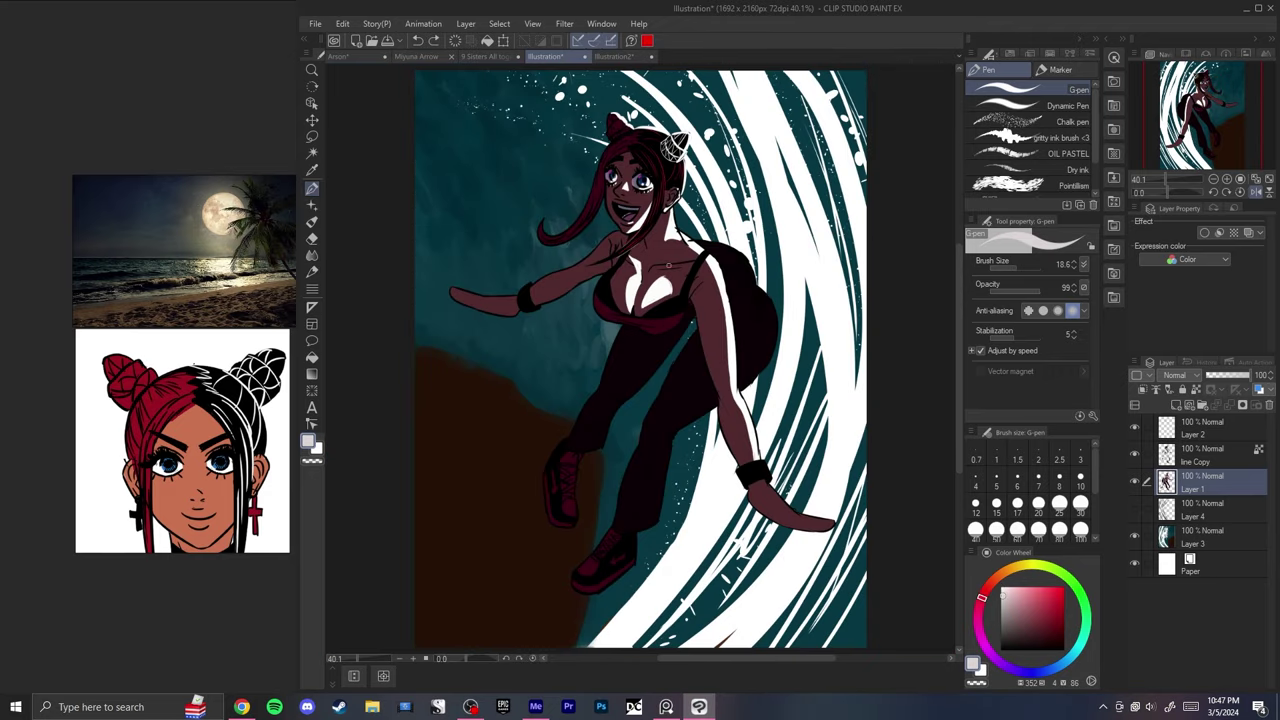
- Paint shadow bands along the undersides of both arms and color them purple with hue 315
scroll(552, 280, up, 6)
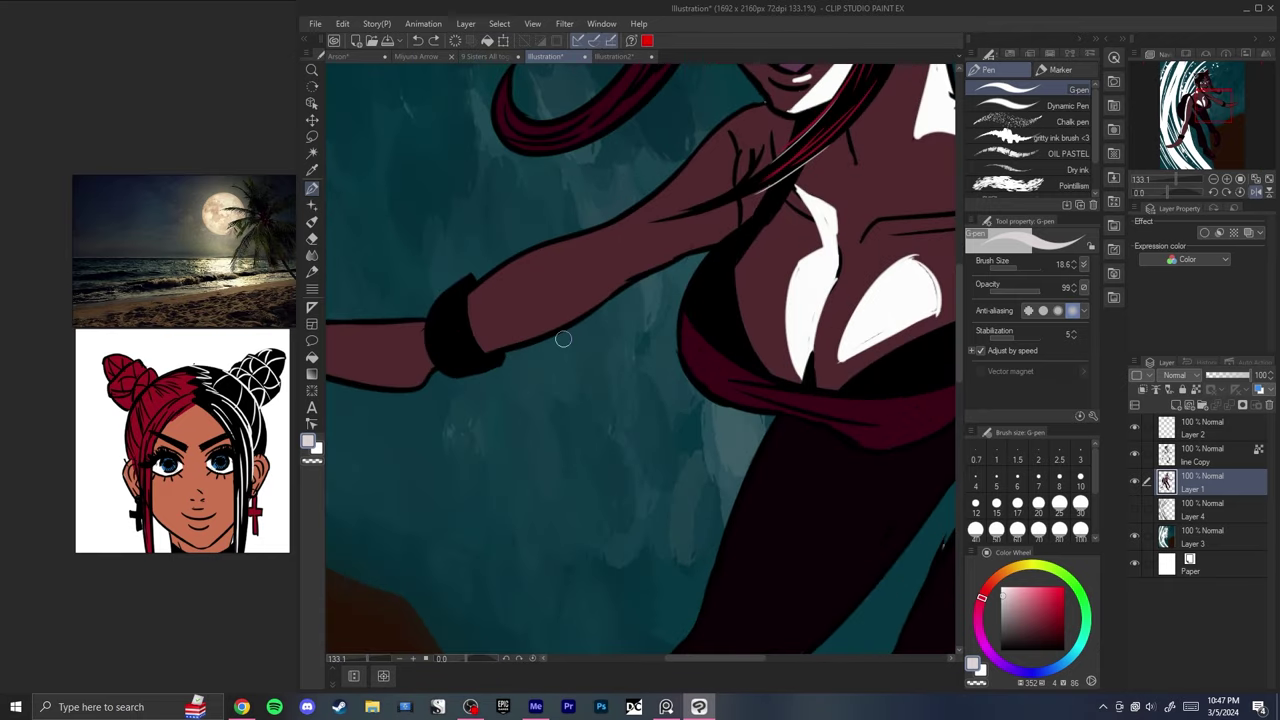
drag(564, 340, 569, 396)
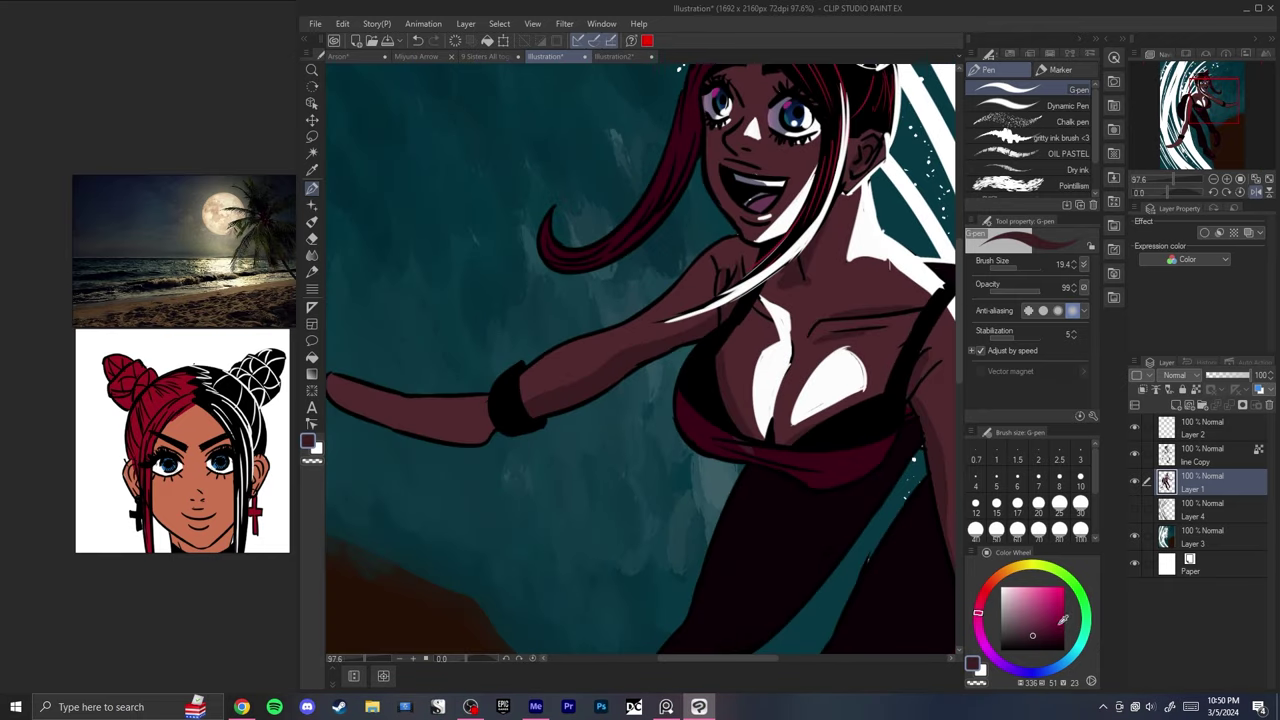
click(981, 598)
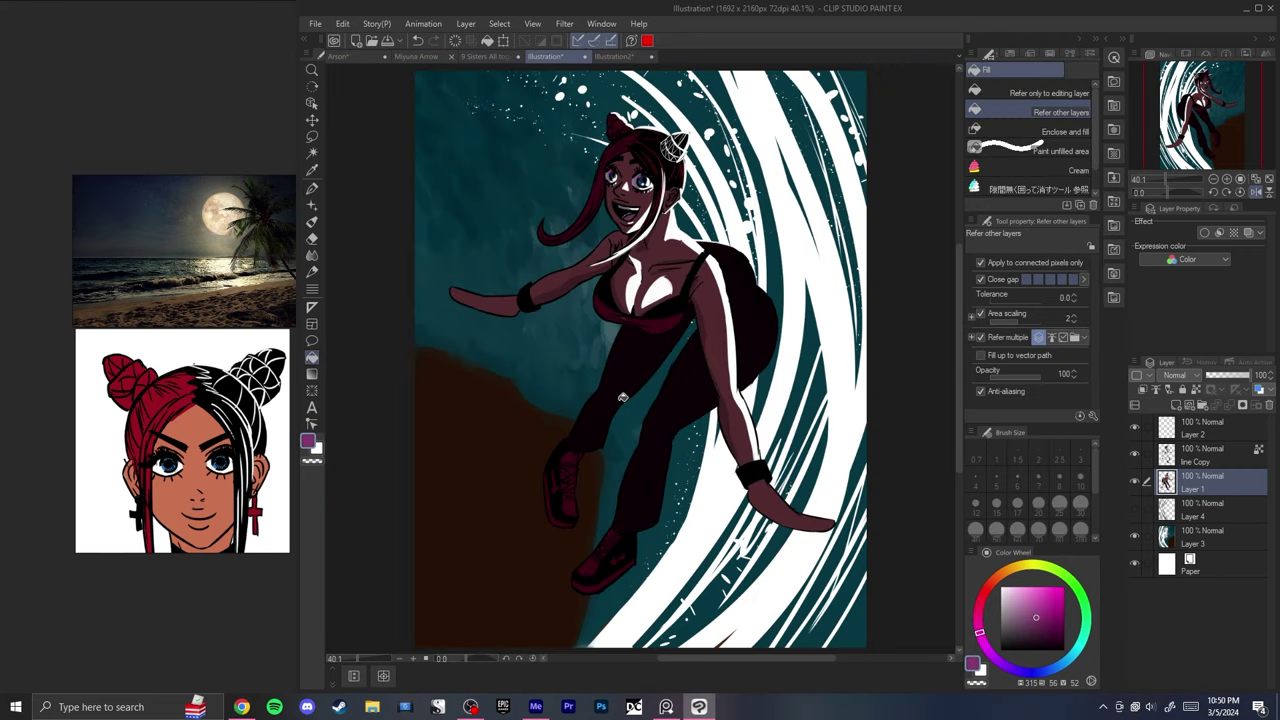
scroll(520, 275, up, 5)
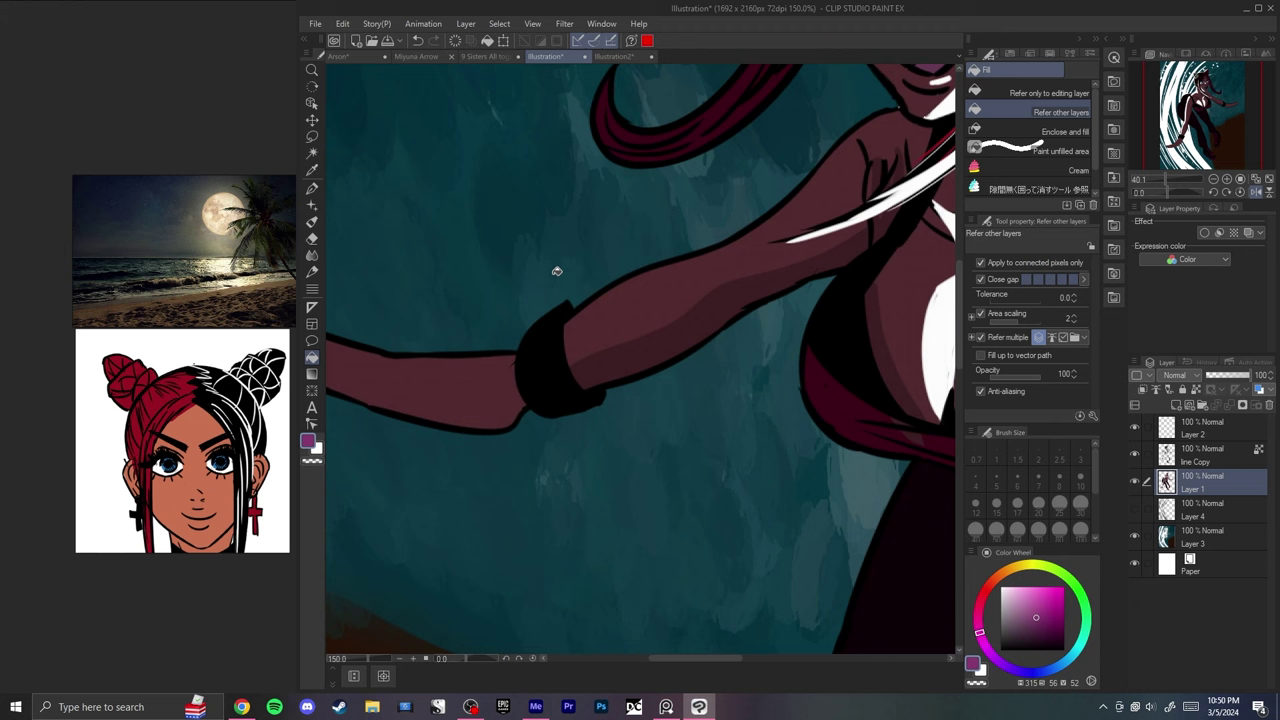
key(p)
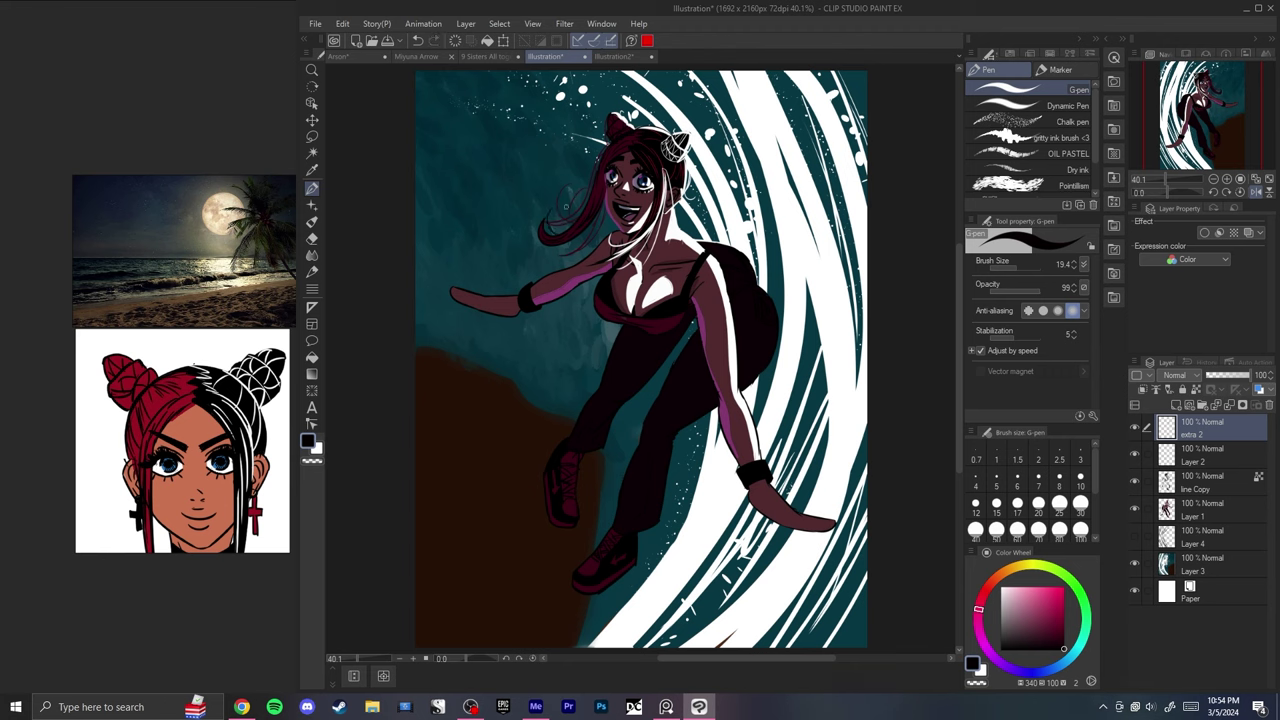
- Try a lighter pinkish purple fill in the shadow bands of both arms on Layer 1
ctrl+shift+click(553, 298)
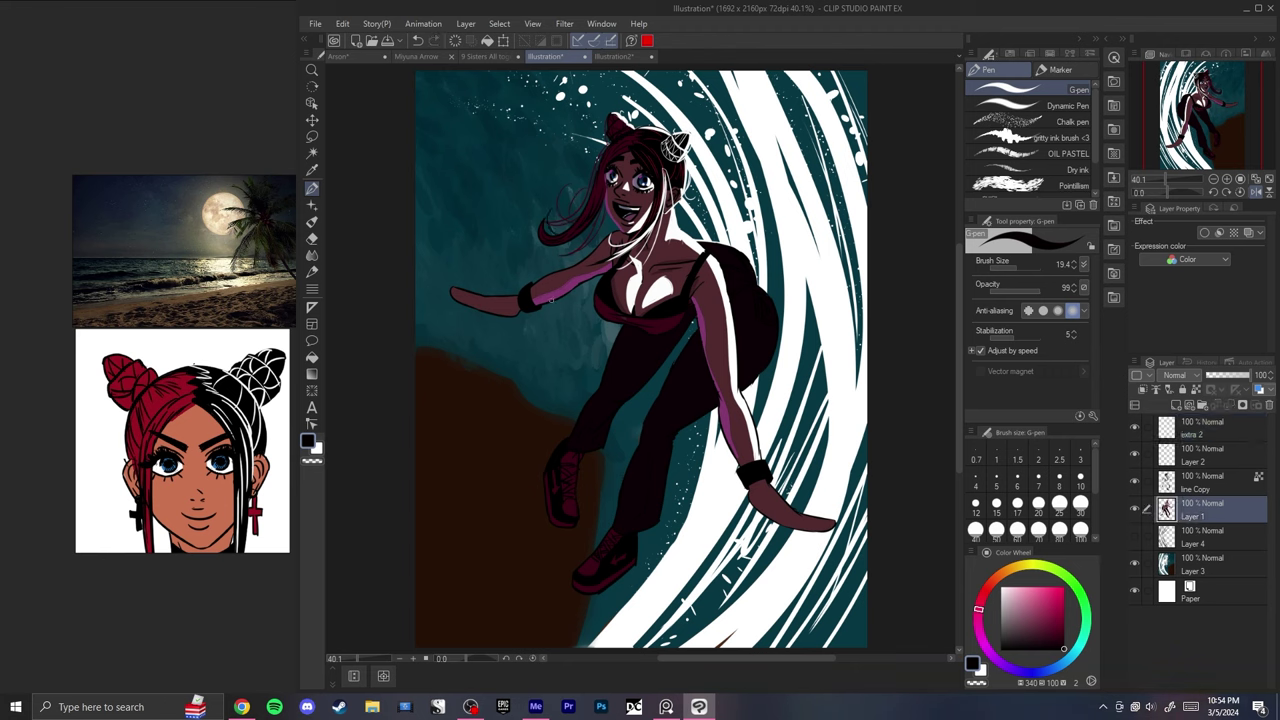
alt+click(554, 290)
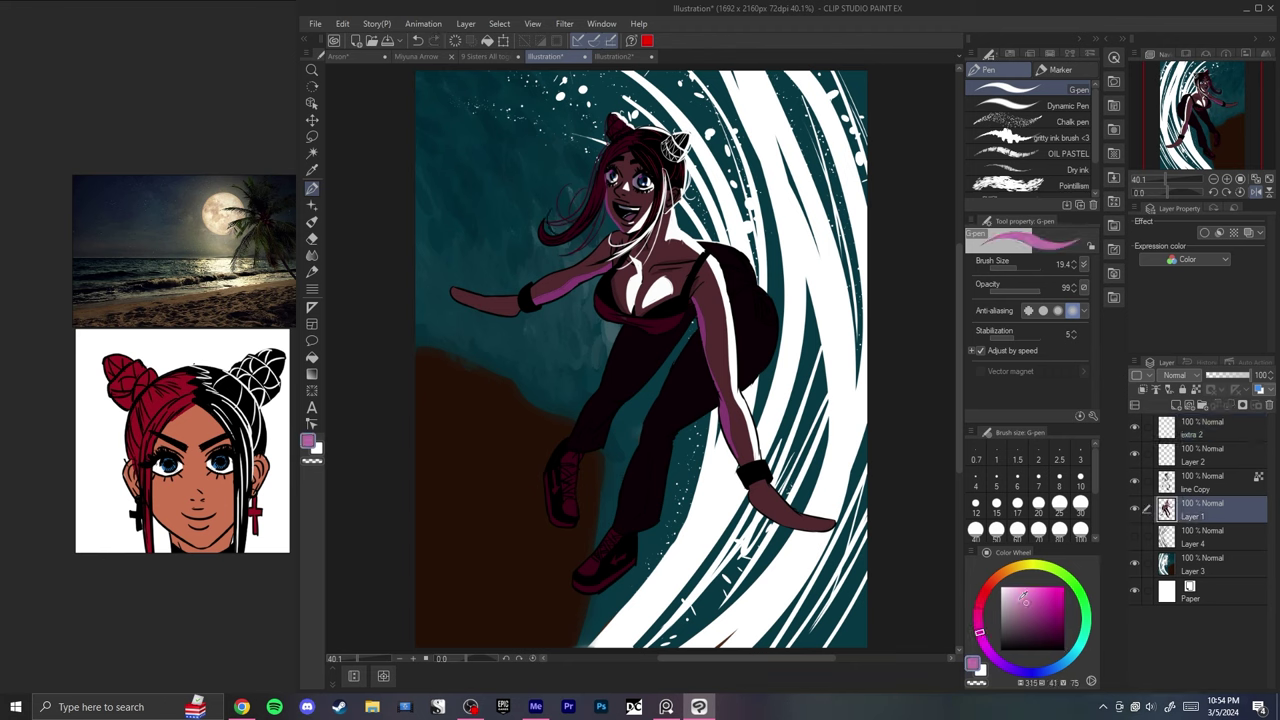
key(g)
click(550, 295)
click(586, 279)
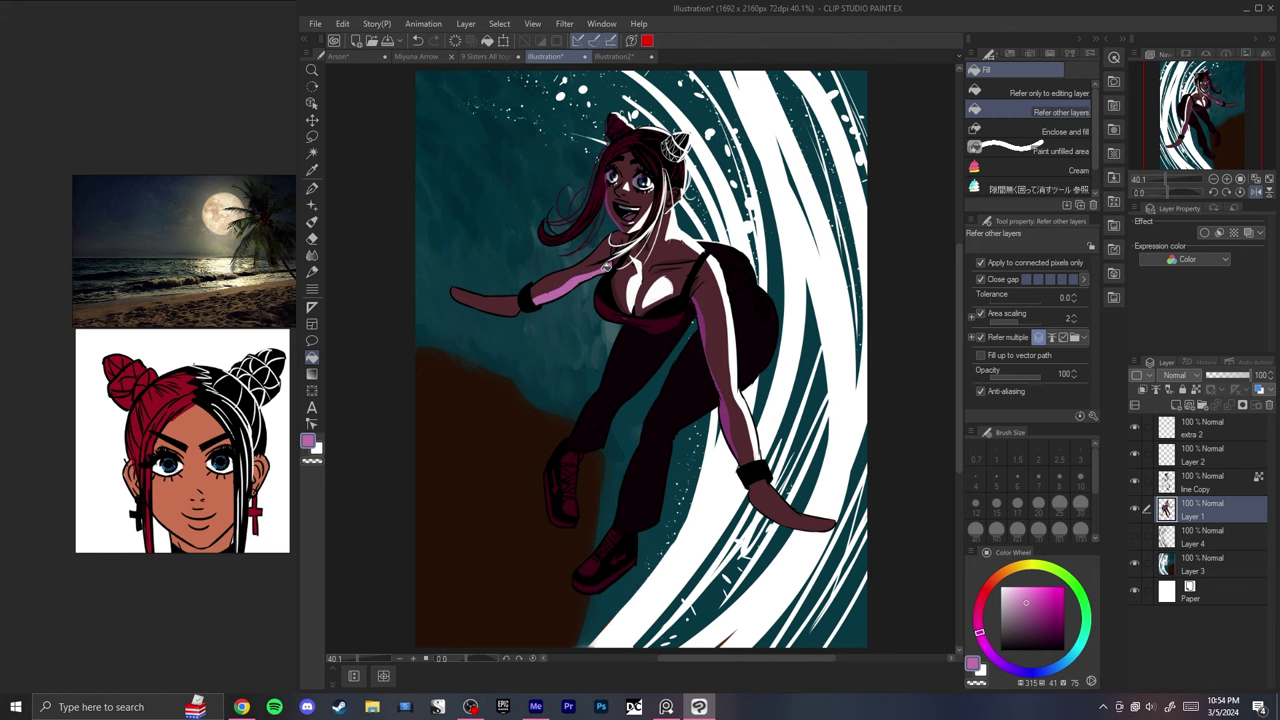
click(709, 340)
- Try a brighter, more saturated magenta fill in the shadow bands of both arms
click(1042, 599)
click(583, 280)
click(545, 296)
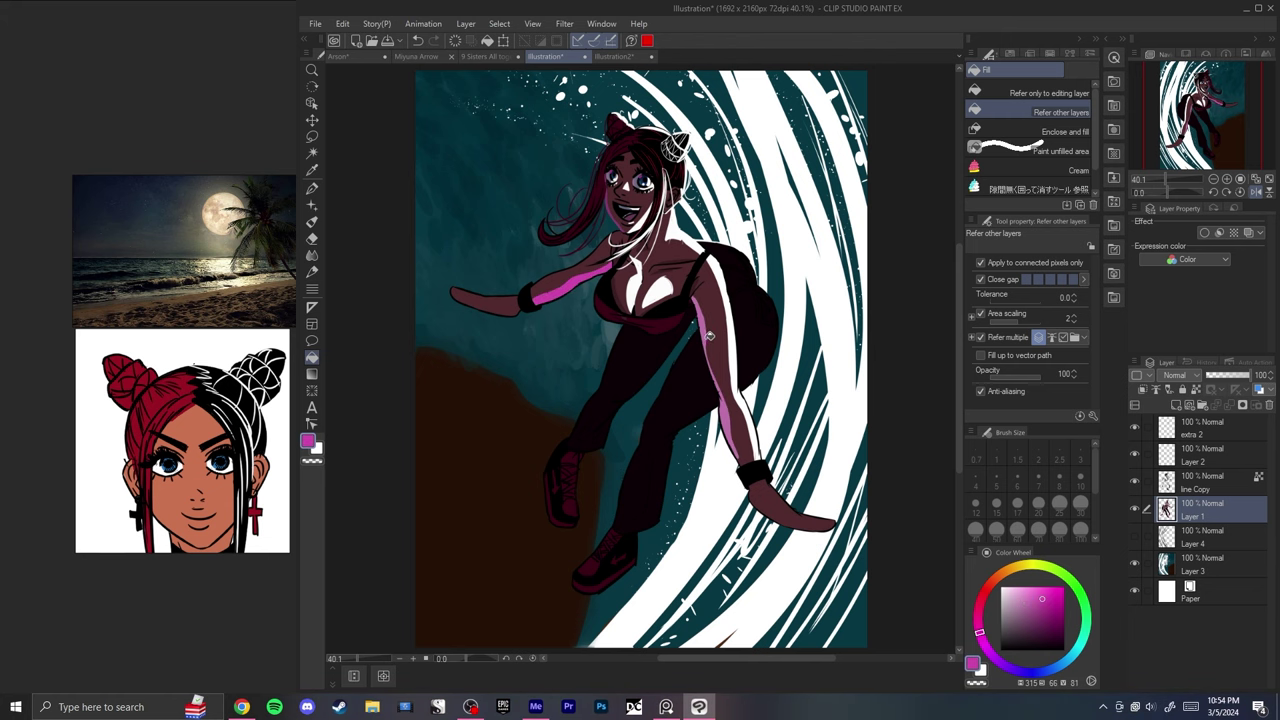
click(708, 335)
click(725, 410)
- Compare mirrored and normal views of the illustration to judge the arms' bounce-light color
key(h)
key(h)
key(h)
key(h)
key(h)
key(h)
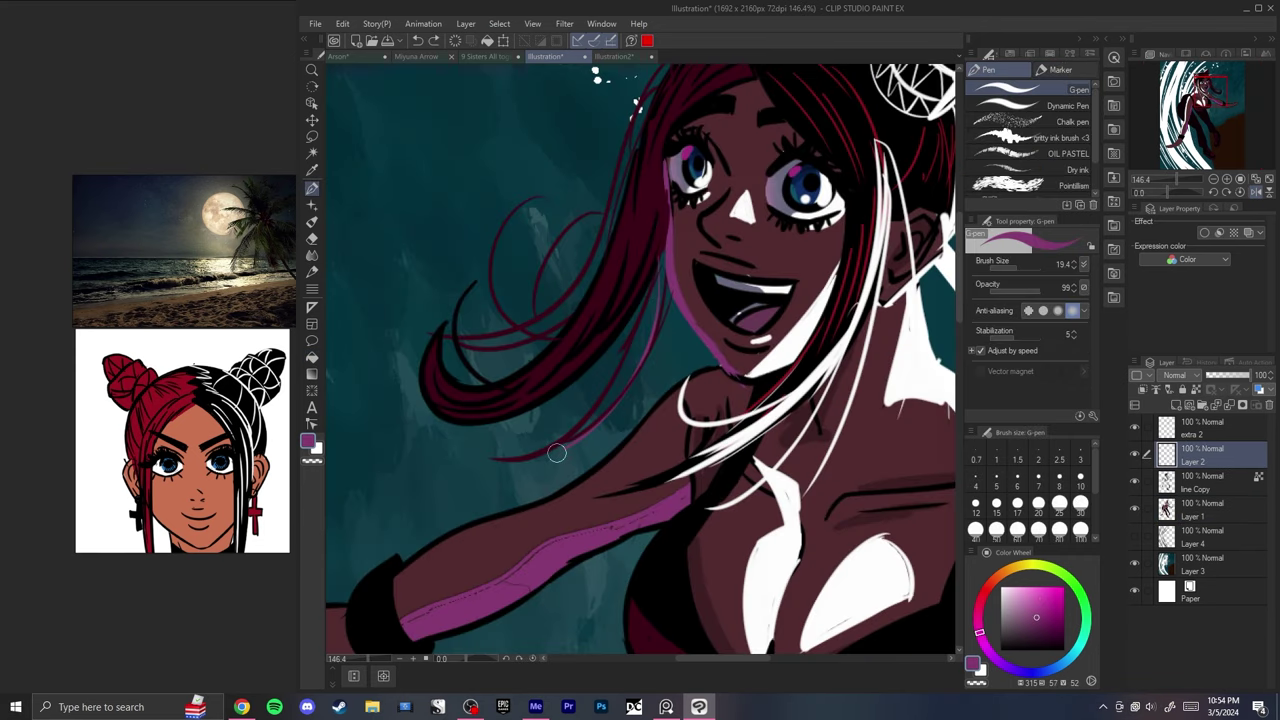
- Try painting white strands over the dark hair tail on the extra 2 layer
click(1203, 428)
click(1001, 588)
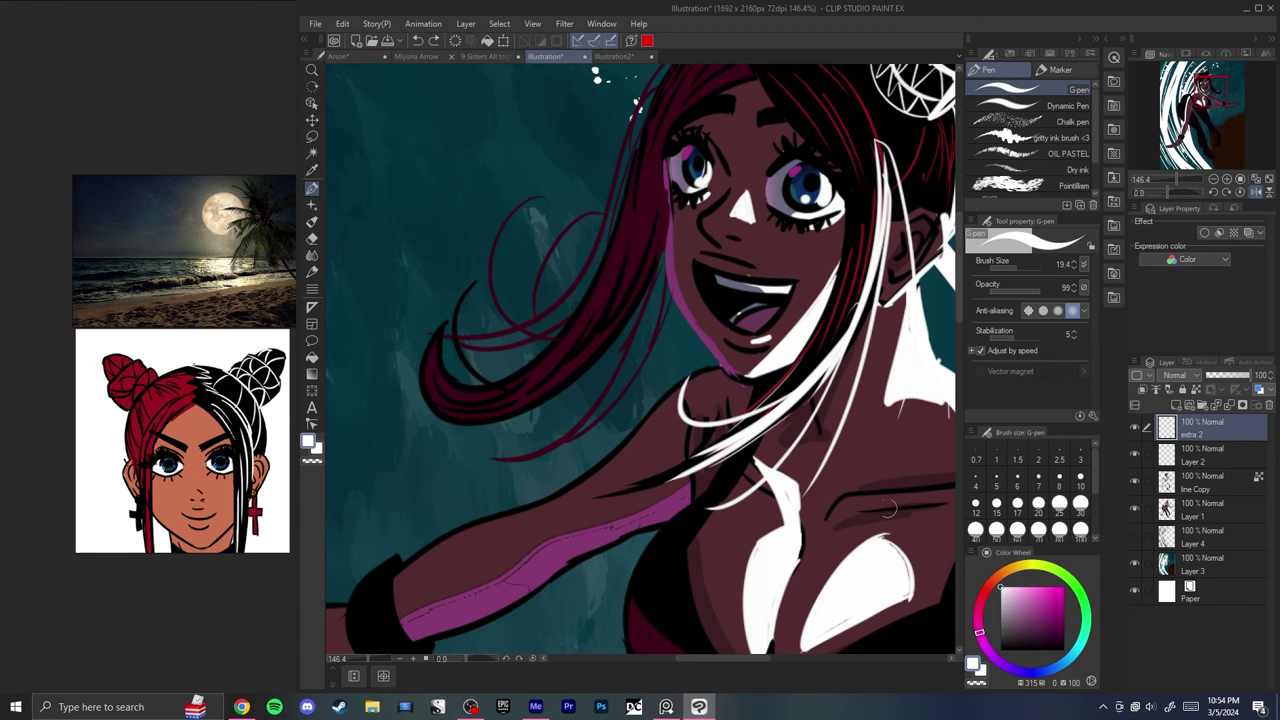
key(ctrl+z)
drag(672, 292, 527, 469)
mouse_move(670, 266)
mouse_down()
mouse_move(526, 450)
mouse_move(622, 342)
mouse_move(497, 437)
mouse_move(493, 425)
mouse_move(570, 405)
mouse_up()
key(ctrl+z)
key(ctrl+z)
key(ctrl+z)
mouse_move(645, 307)
mouse_down()
mouse_move(572, 408)
mouse_move(484, 427)
mouse_up()
key(ctrl+z)
key(ctrl+0)
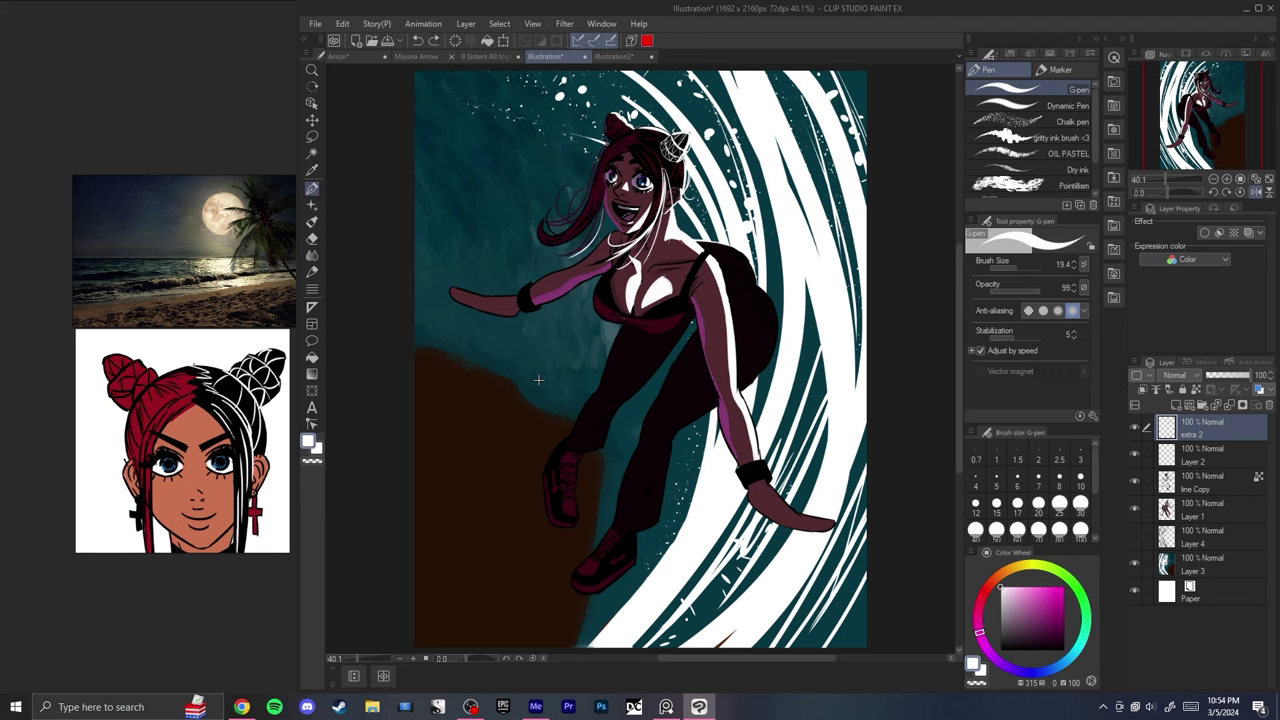
- Paint and fill a white highlight wedge on the collarbone near the shoulder on Layer 2
ctrl+shift+click(599, 239)
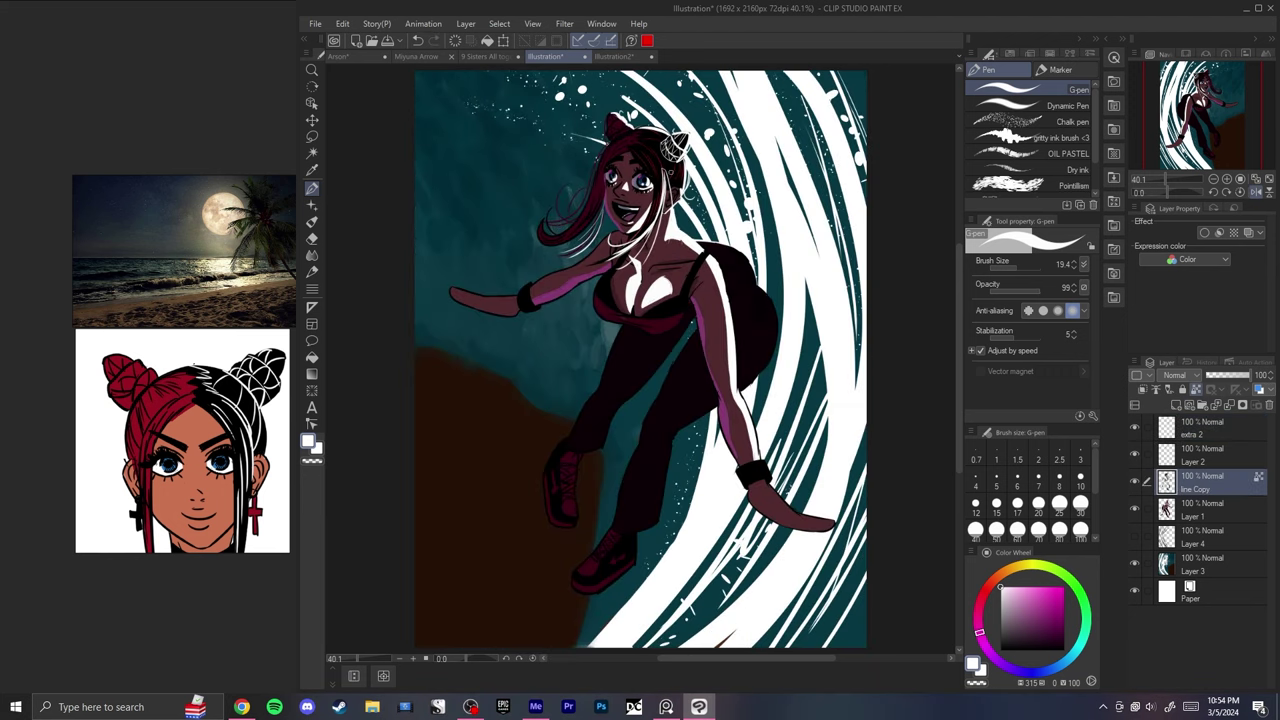
scroll(716, 266, up, 5)
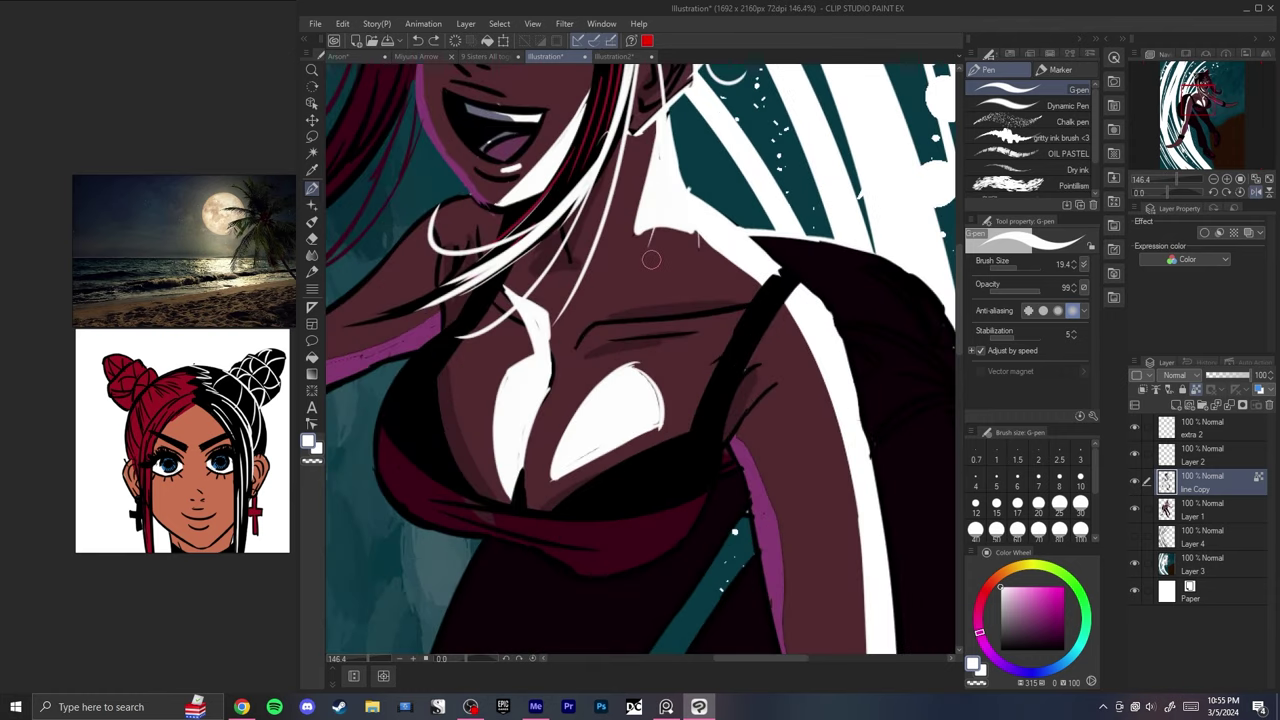
key(alt+bracketright)
mouse_move(686, 252)
mouse_down()
mouse_move(625, 269)
mouse_move(706, 270)
mouse_move(658, 256)
mouse_move(681, 281)
mouse_up()
key(ctrl+z)
key(ctrl+z)
key(ctrl+z)
key(g)
key(p)
- Add a small filled white highlight at the armpit crease of the near arm on Layer 2
drag(775, 496, 660, 417)
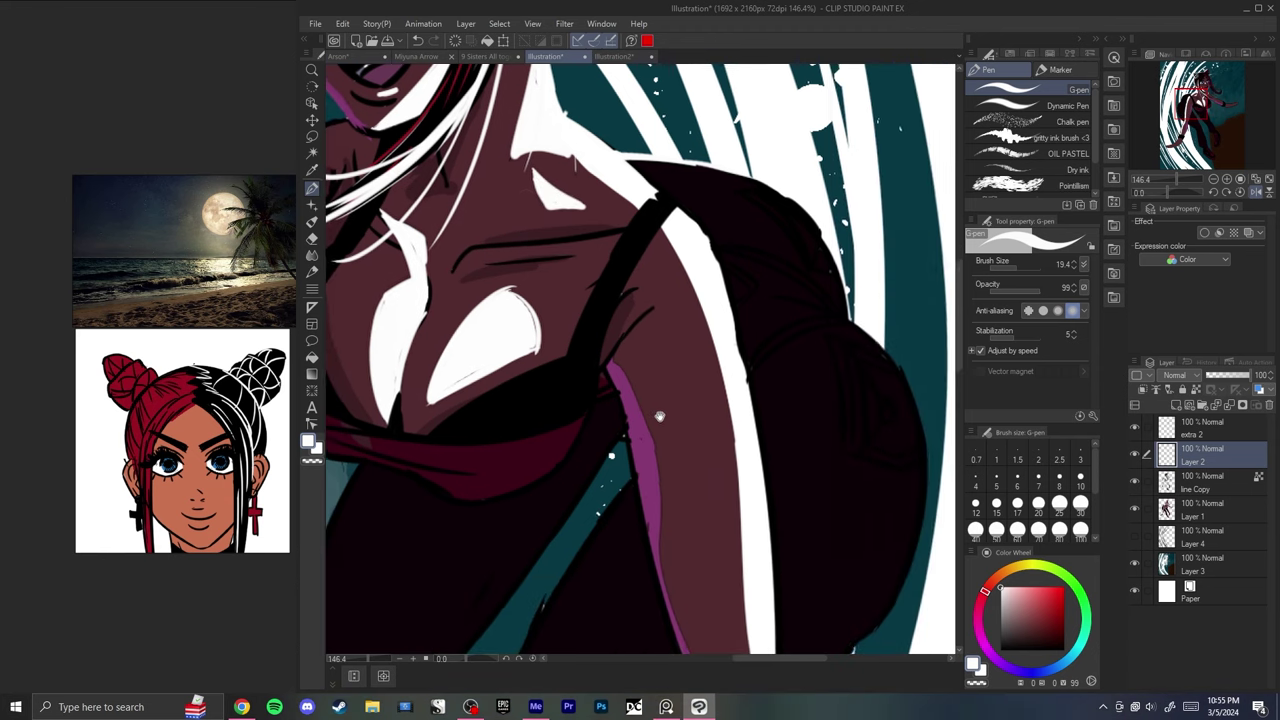
drag(634, 330, 662, 304)
key(ctrl+z)
drag(634, 332, 662, 305)
key(ctrl+z)
key(ctrl+z)
drag(662, 305, 635, 333)
key(g)
key(p)
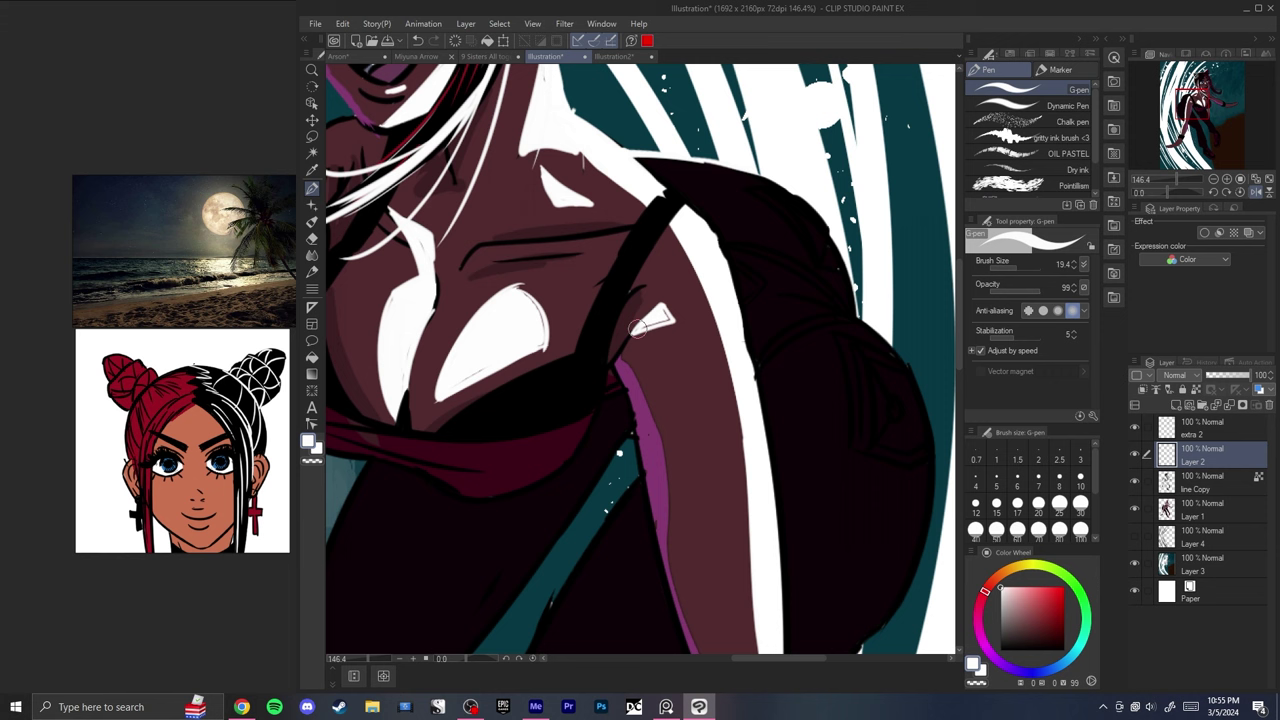
key(ctrl+0)
scroll(661, 325, up, 3)
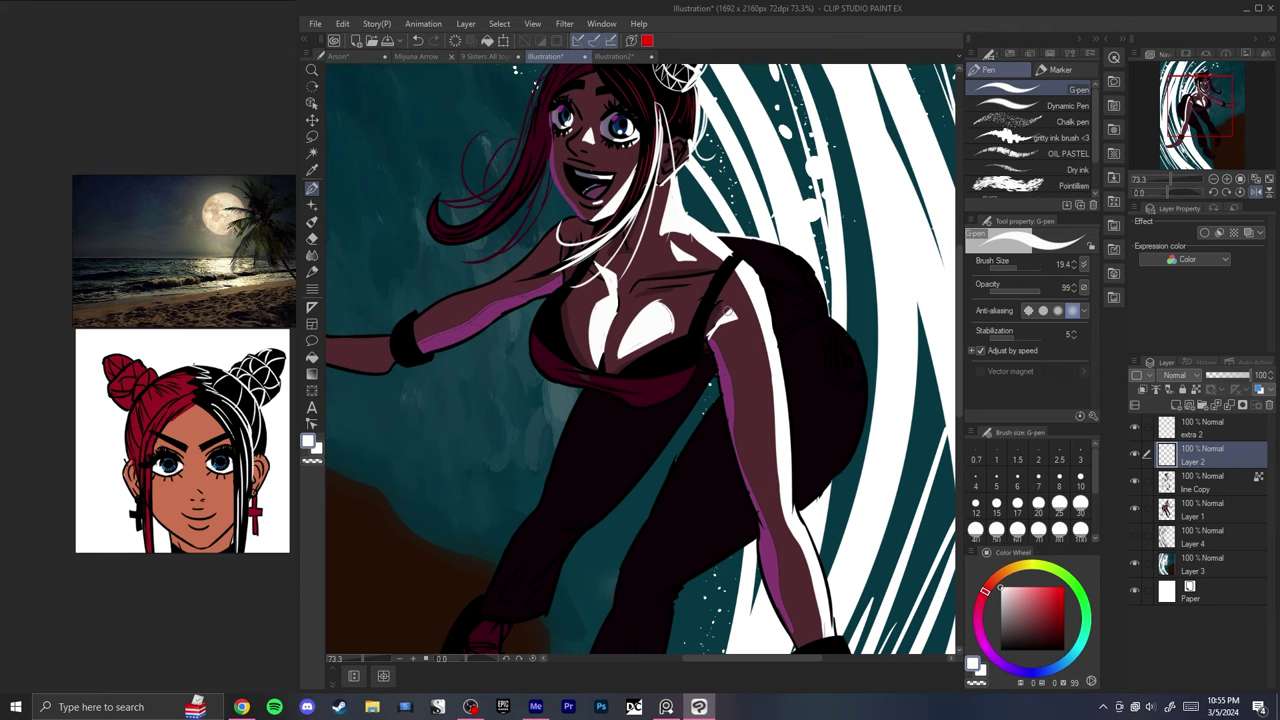
key(ctrl+0)
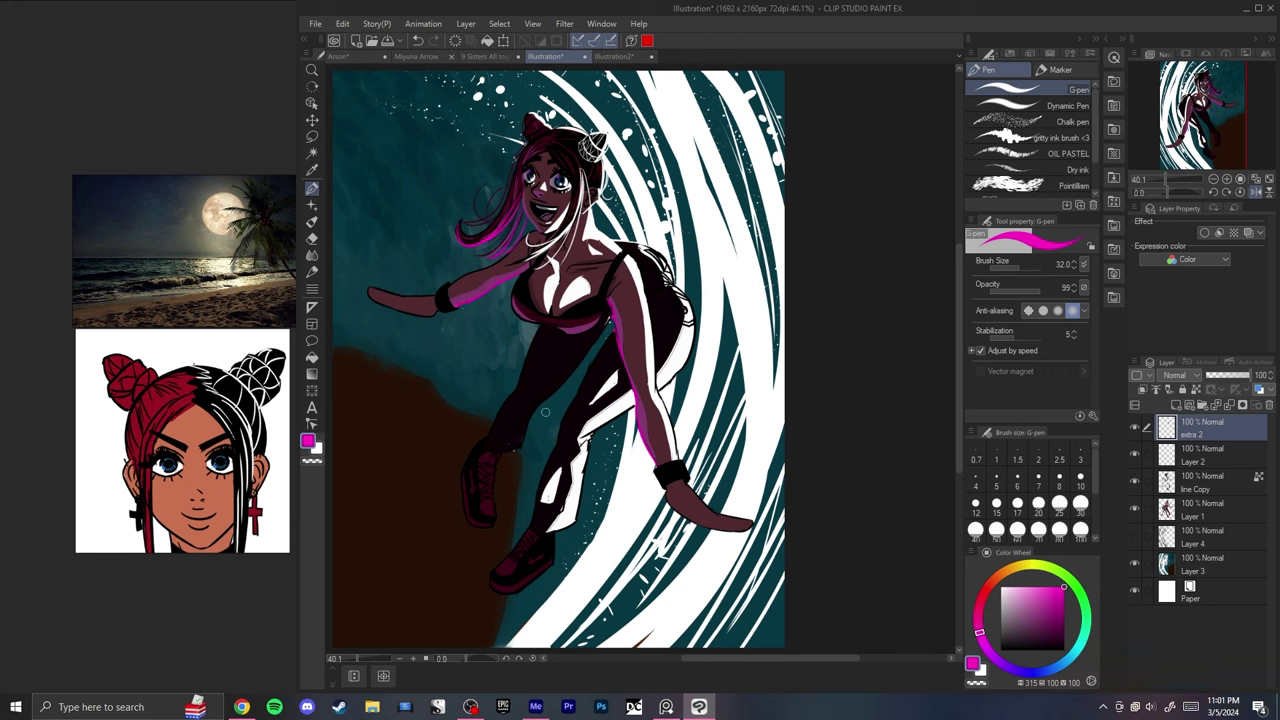
- Try recoloring the outline along the hips and lower back magenta on the line Copy layer
click(1183, 489)
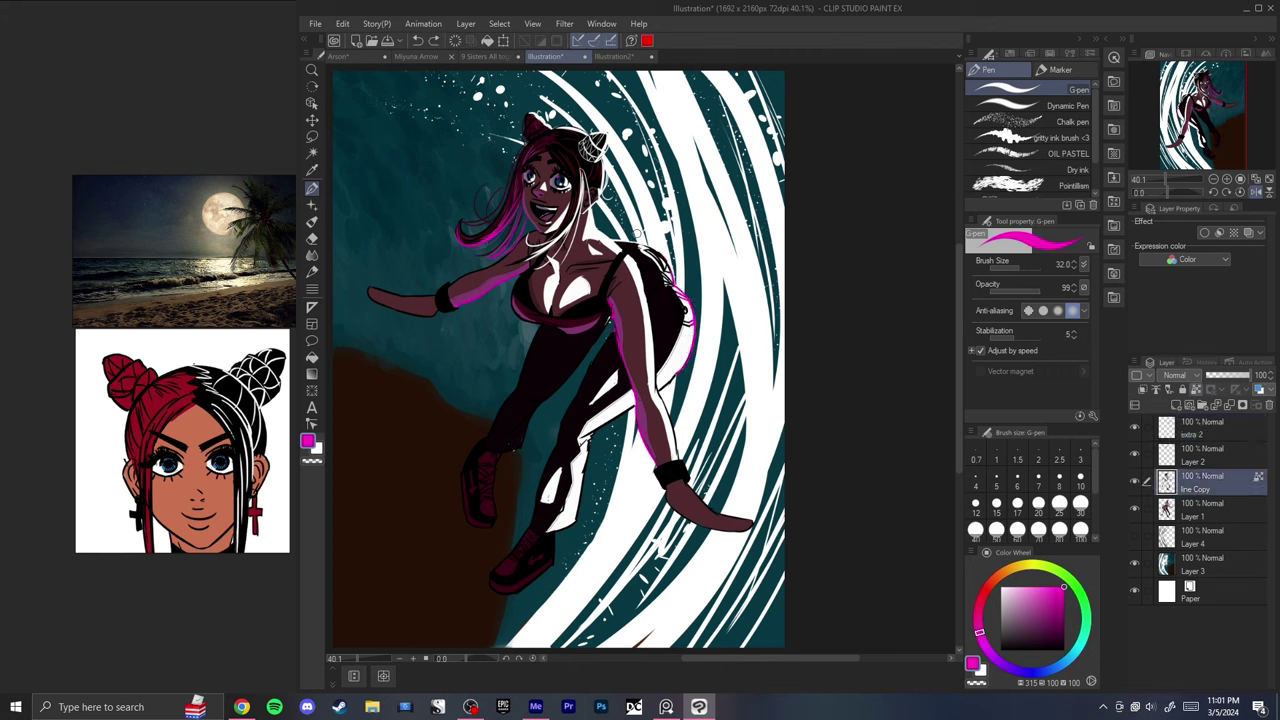
mouse_move(649, 249)
mouse_down()
mouse_move(684, 362)
mouse_move(684, 306)
mouse_move(637, 239)
mouse_up()
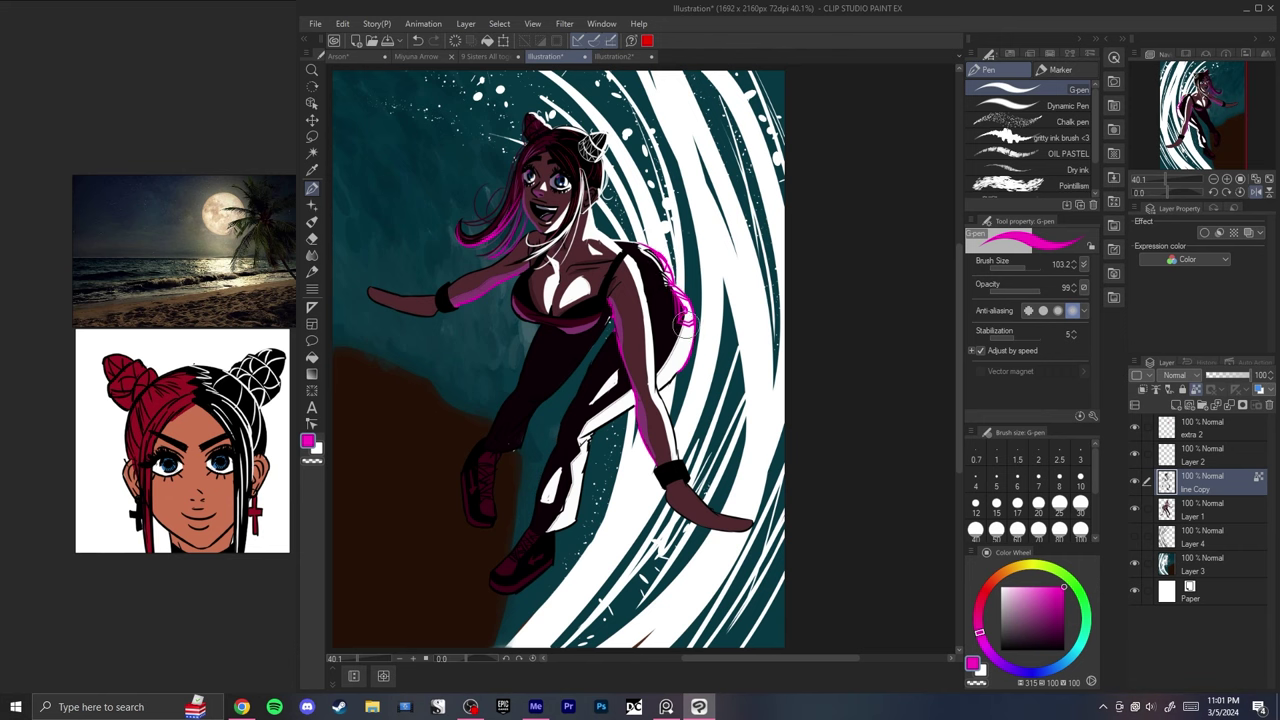
key(ctrl+z)
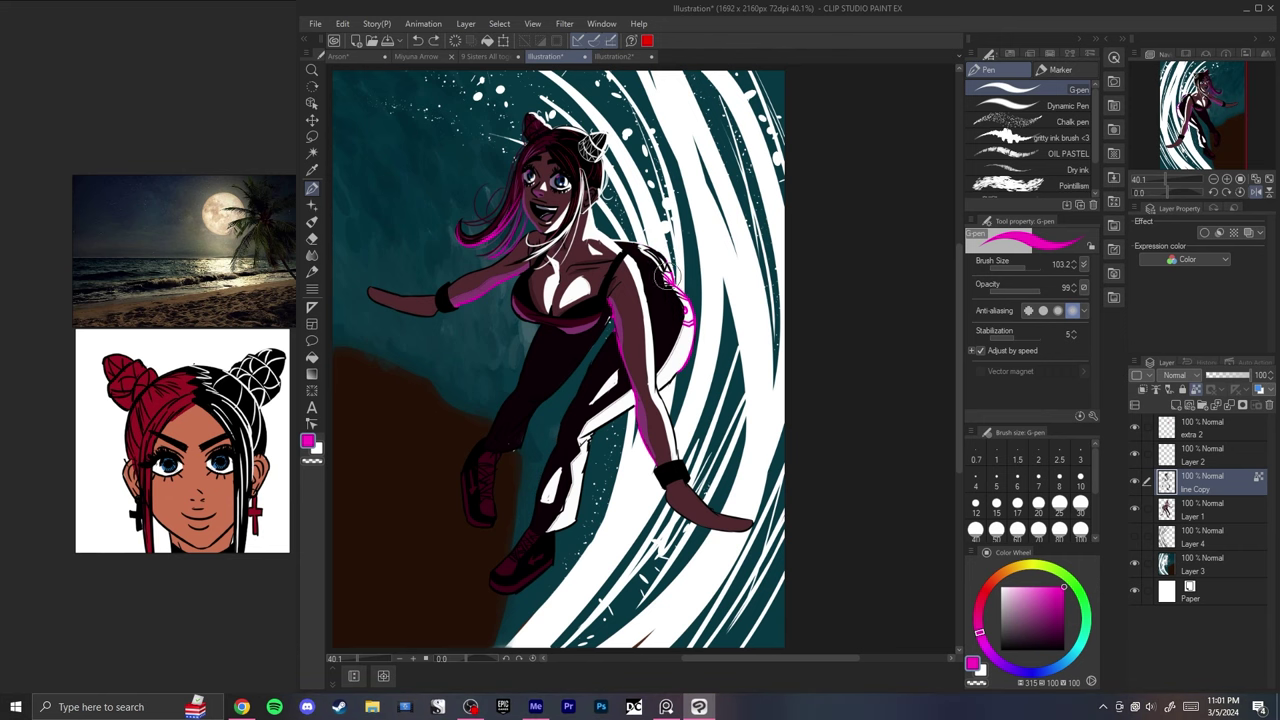
- Compare mirrored and normal views and examine the whole illustration at a reduced size
key(h)
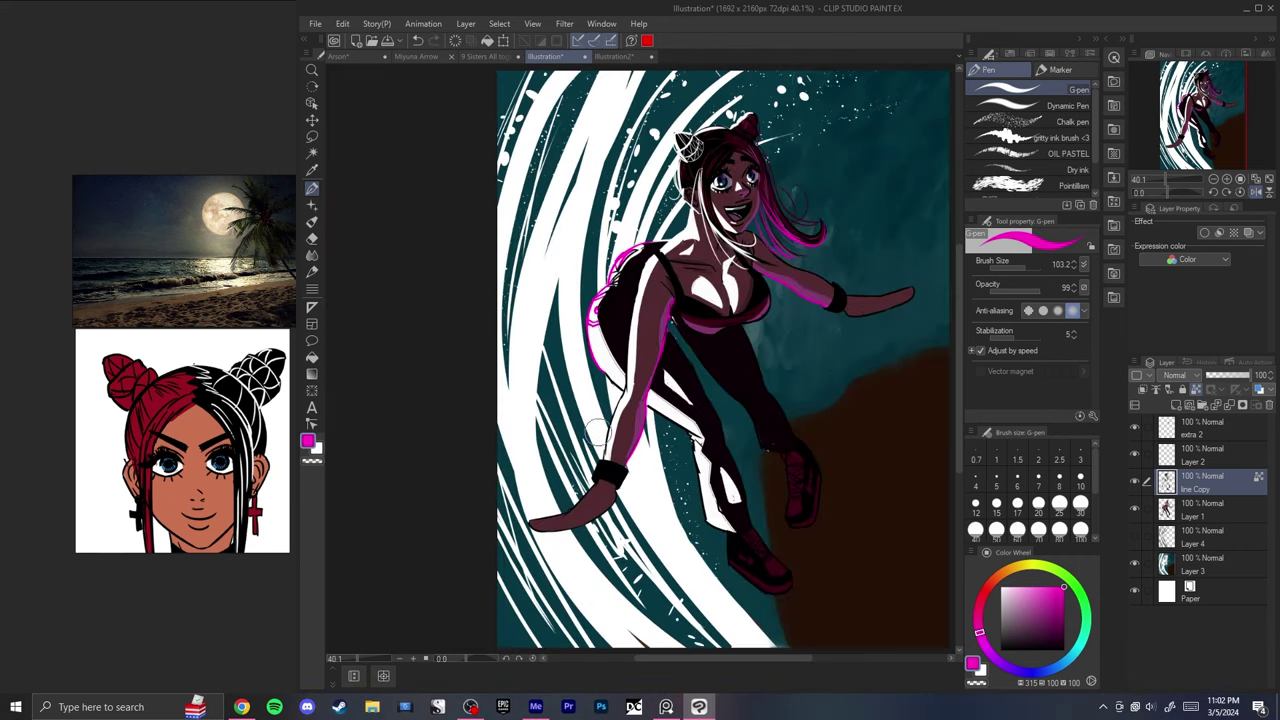
key(h)
key(h)
key(h)
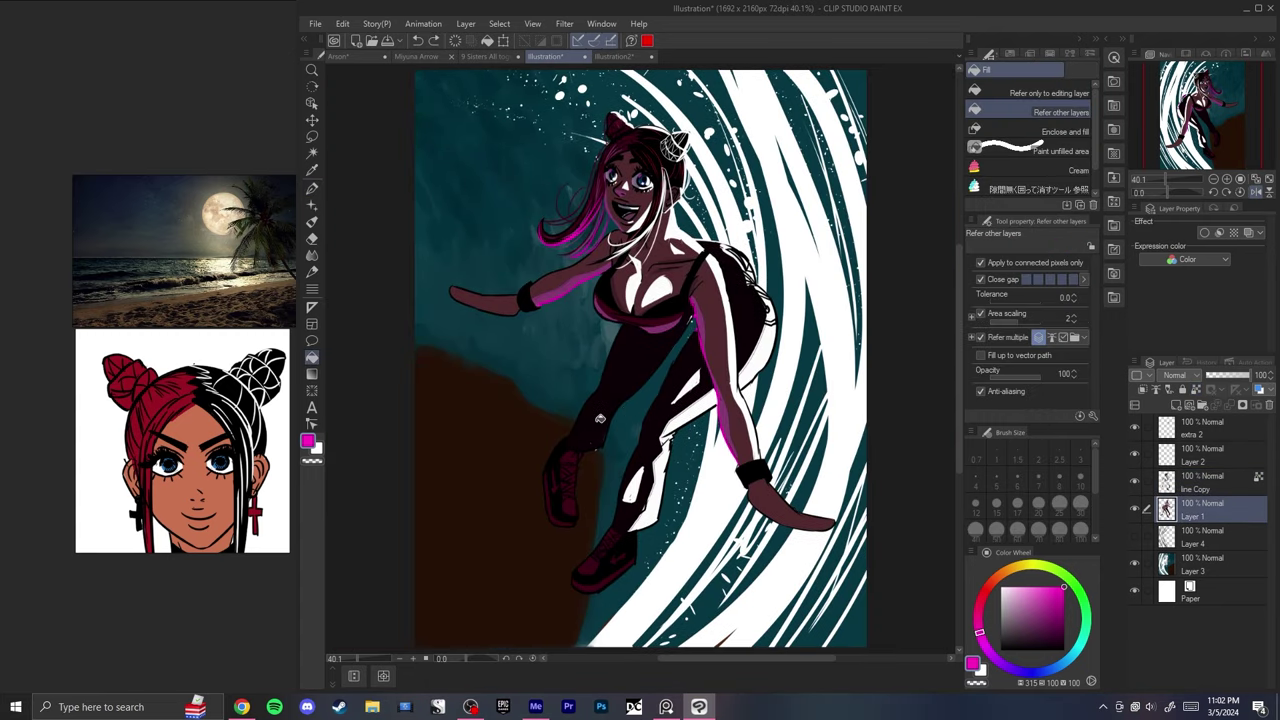
scroll(637, 260, down, 10)
scroll(637, 260, up, 4)
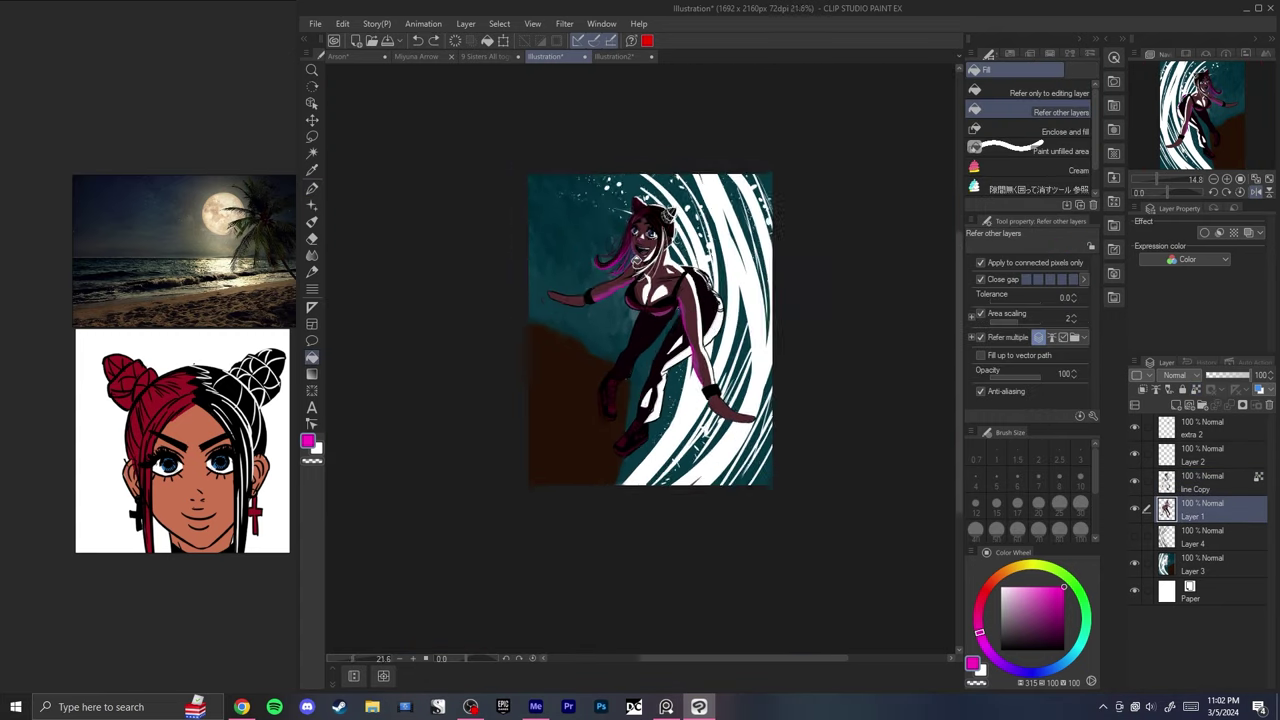
scroll(637, 261, up, 1)
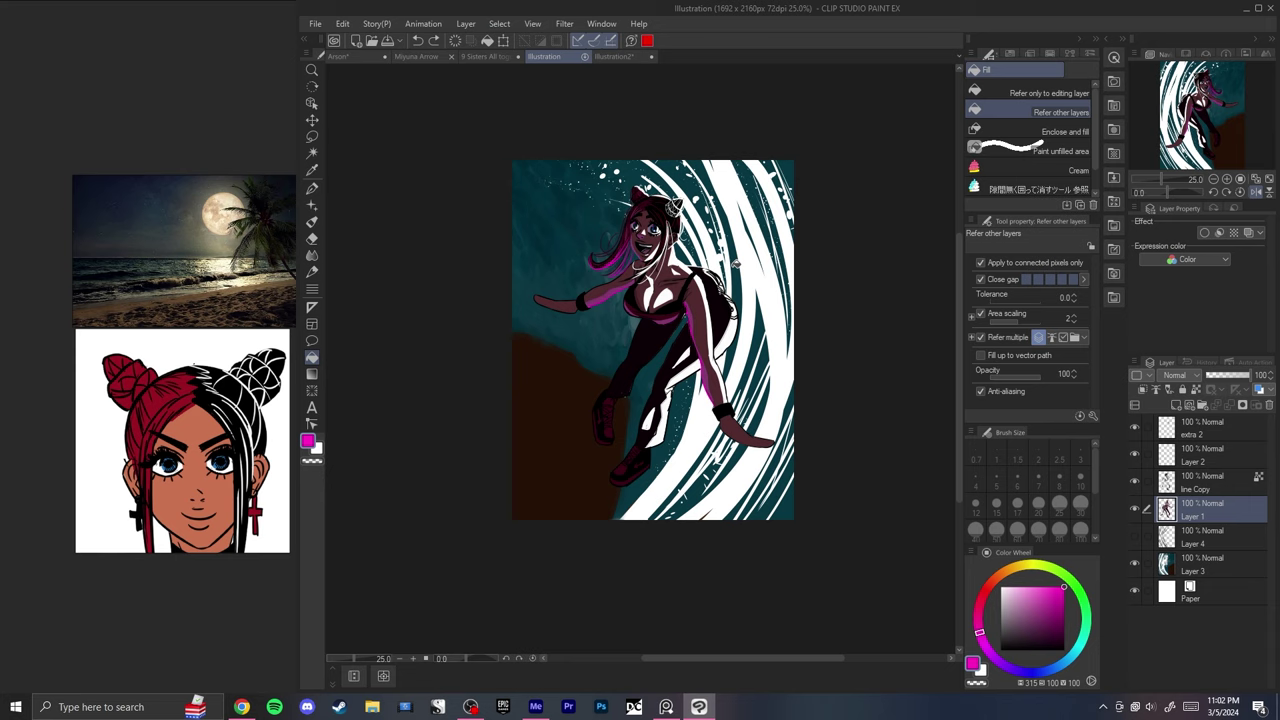
click(563, 556)
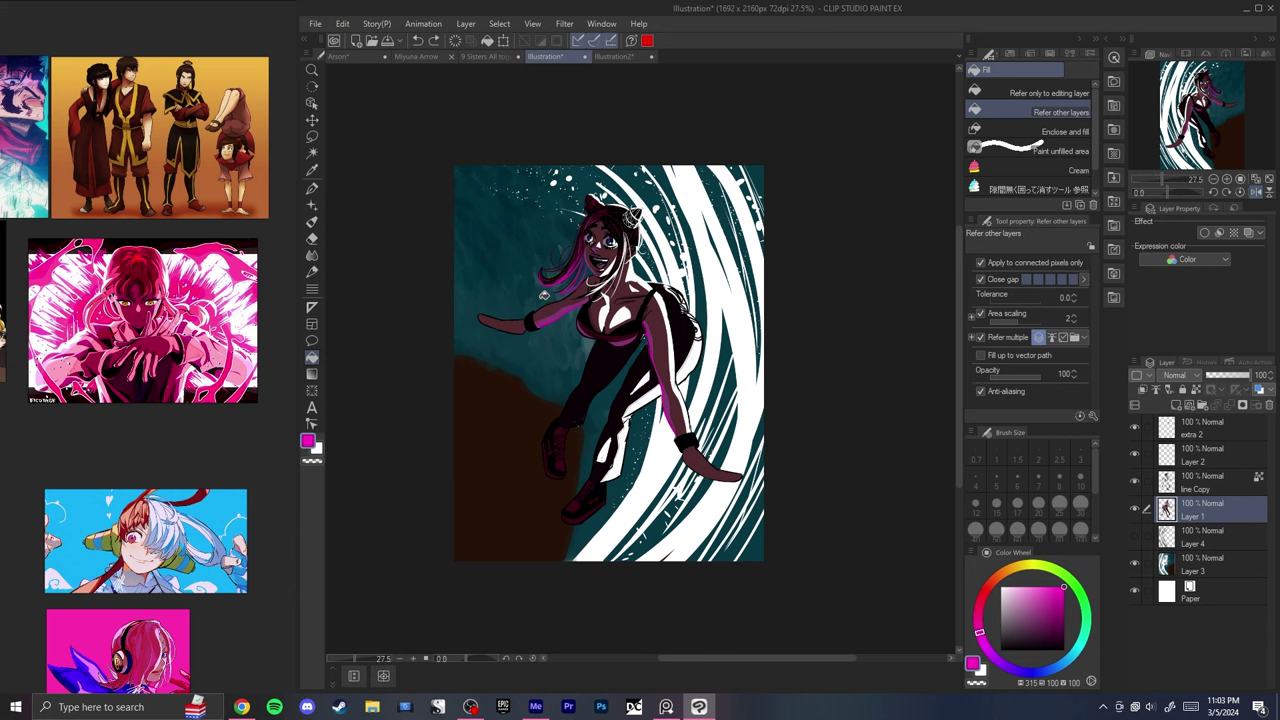
- Try a magenta Gauze cloud texture over the teal sky on Layer 3
key(b)
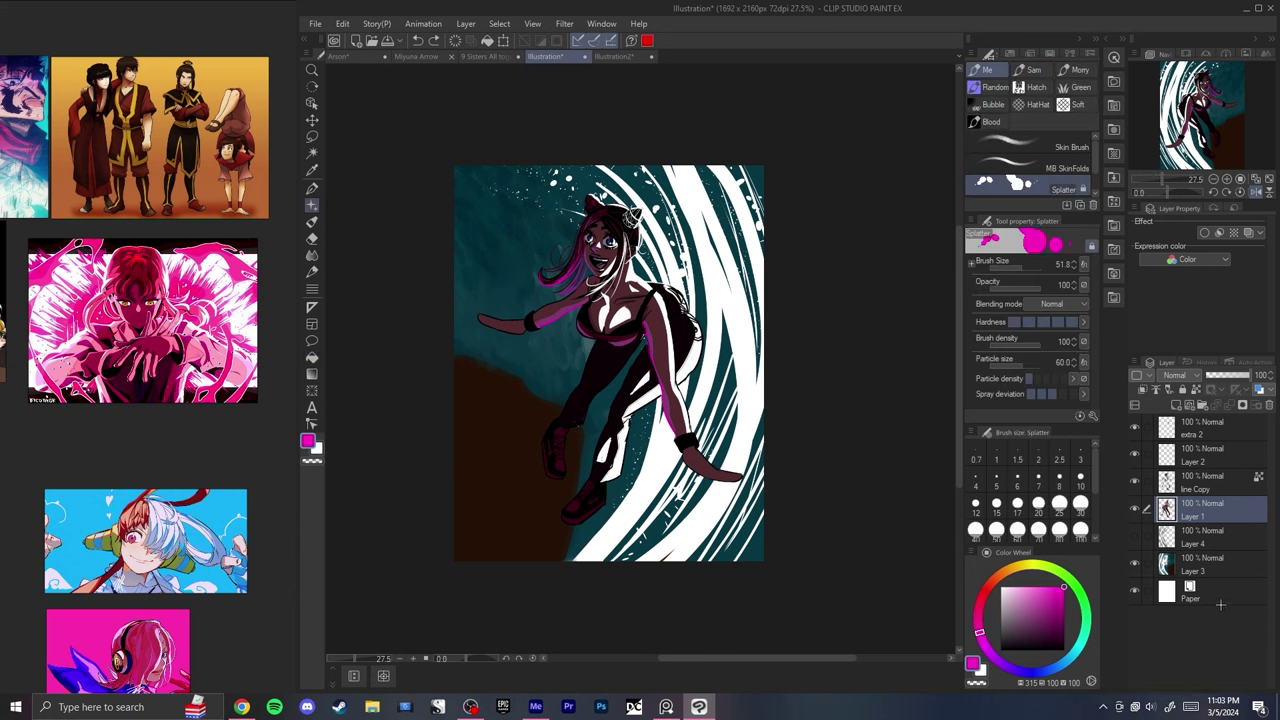
click(1226, 573)
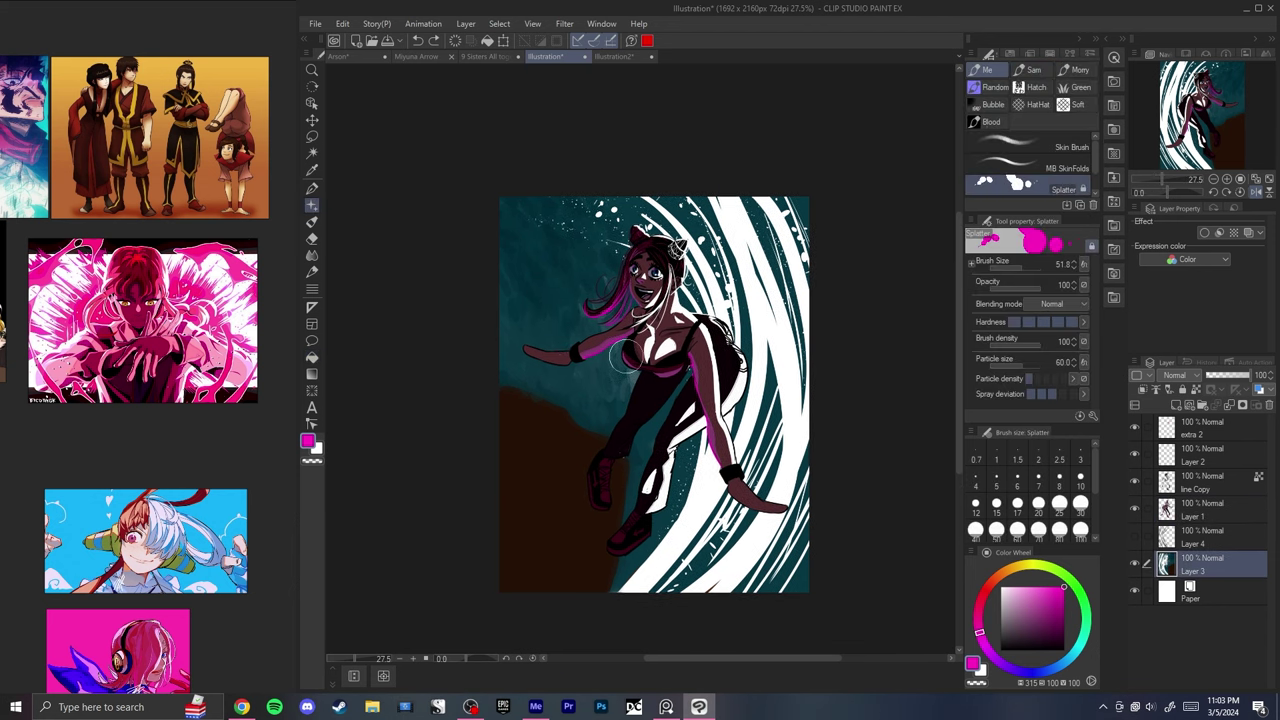
click(1017, 104)
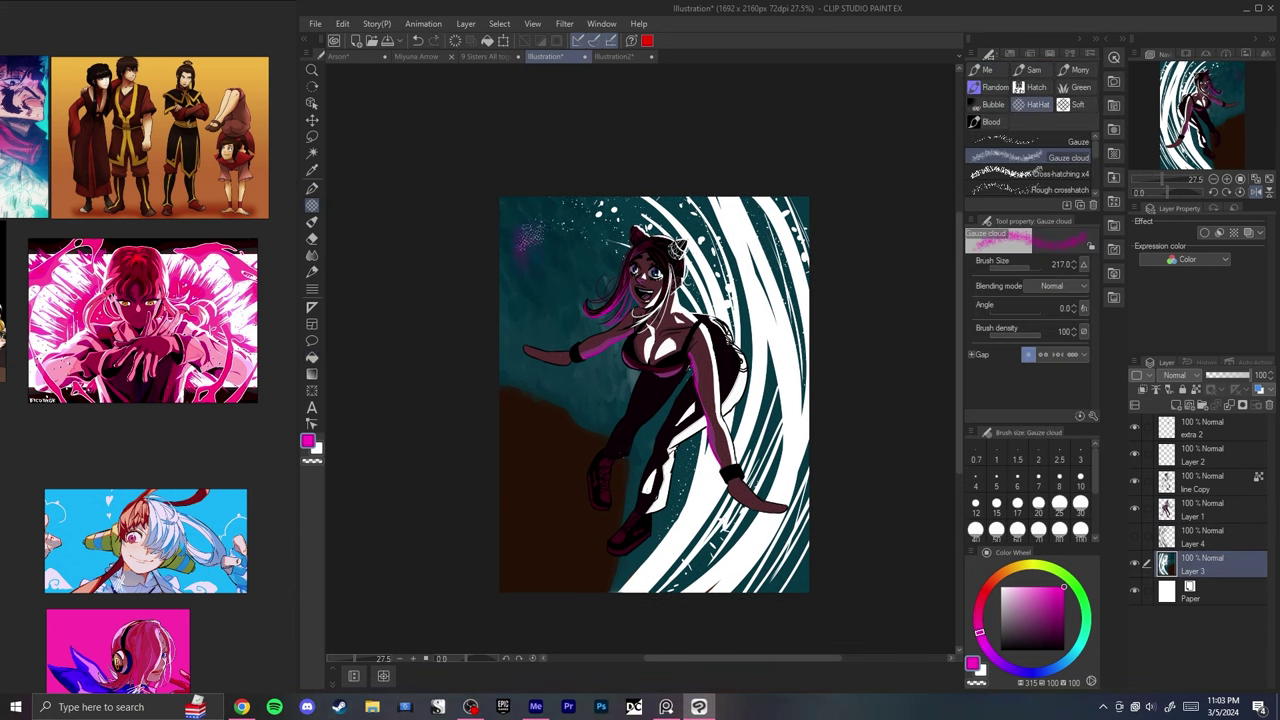
key(ctrl+z)
click(1008, 649)
click(1064, 587)
drag(511, 202, 528, 385)
key(ctrl+z)
drag(512, 192, 505, 376)
drag(502, 222, 536, 367)
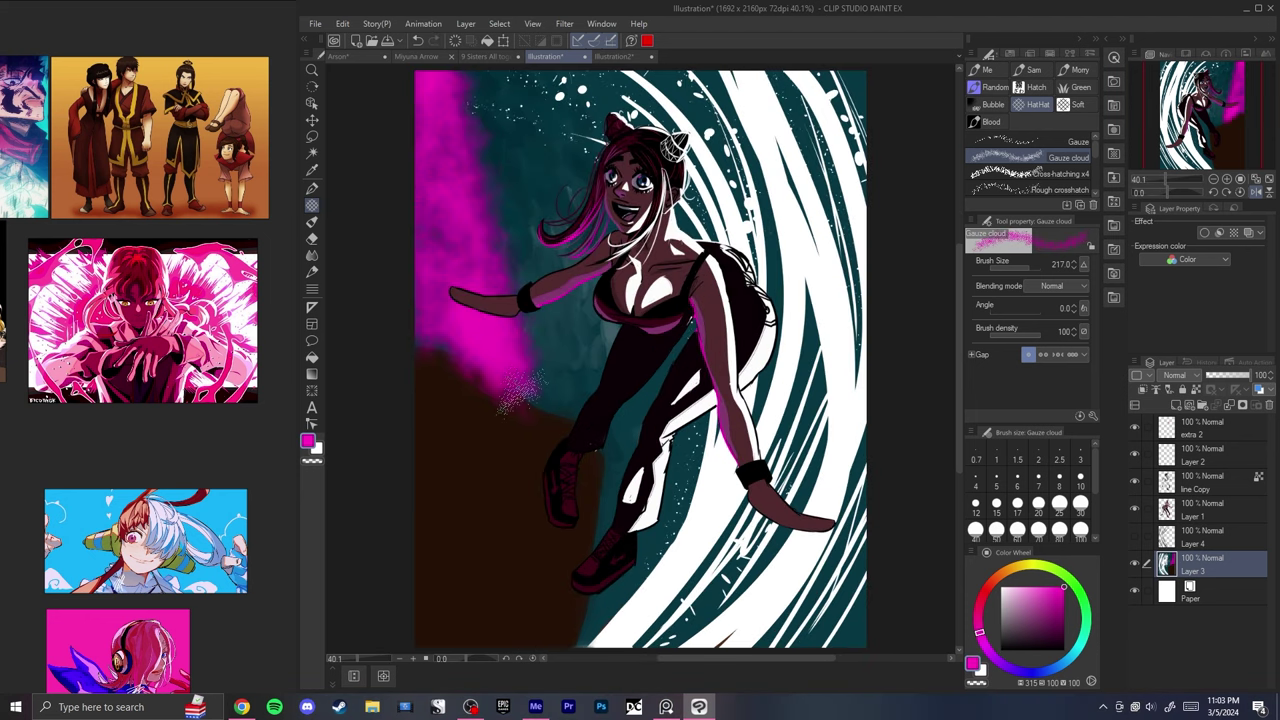
- Try filling the brown rock with magenta on Layer 3
scroll(571, 440, down, 2)
key(g)
click(571, 440)
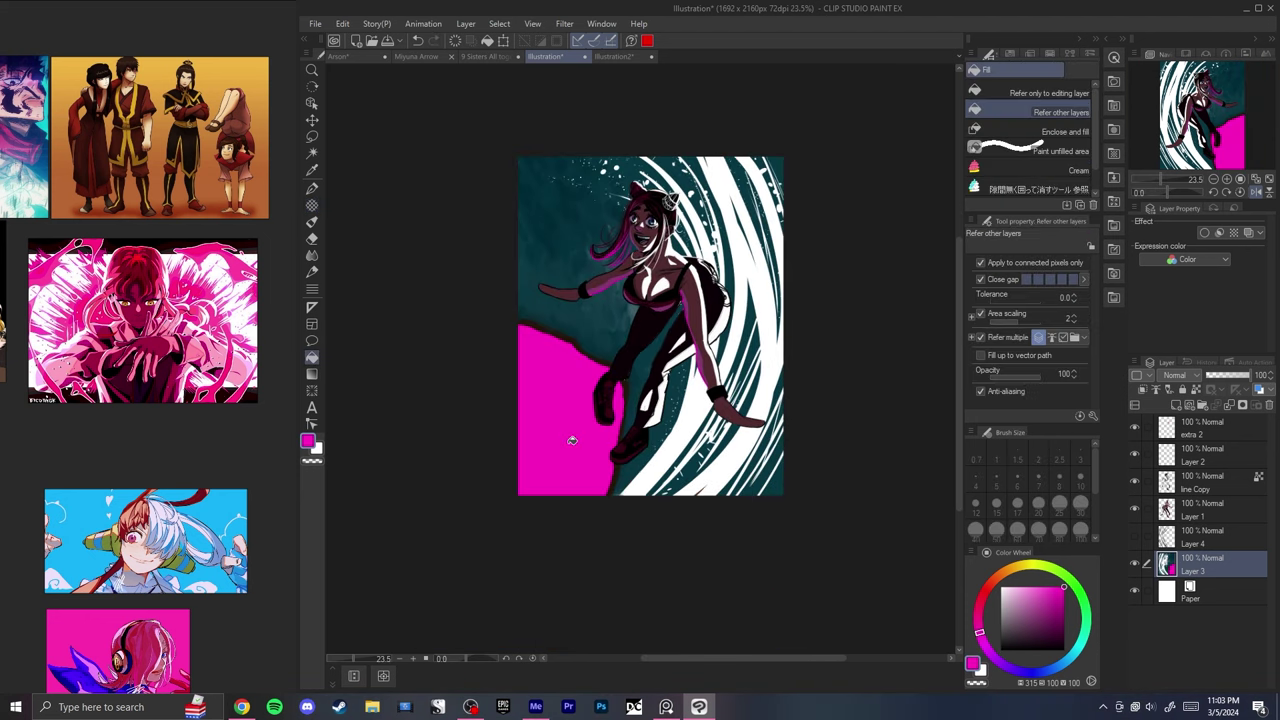
- Try a filled white oval with a smaller black ring inside it on the magenta rock
key(p)
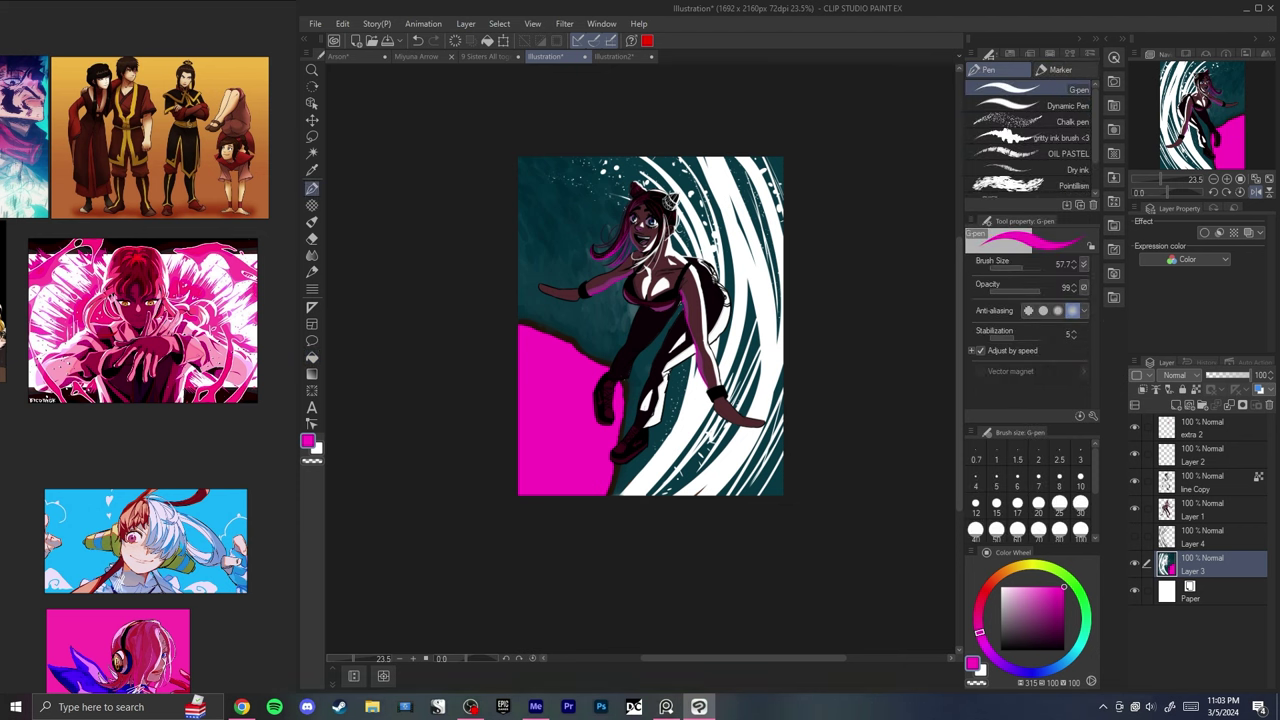
key(x)
drag(528, 360, 539, 376)
mouse_move(540, 381)
mouse_down()
mouse_move(562, 422)
mouse_move(549, 406)
mouse_up()
key(g)
click(552, 421)
click(1000, 650)
key(p)
key(ctrl+z)
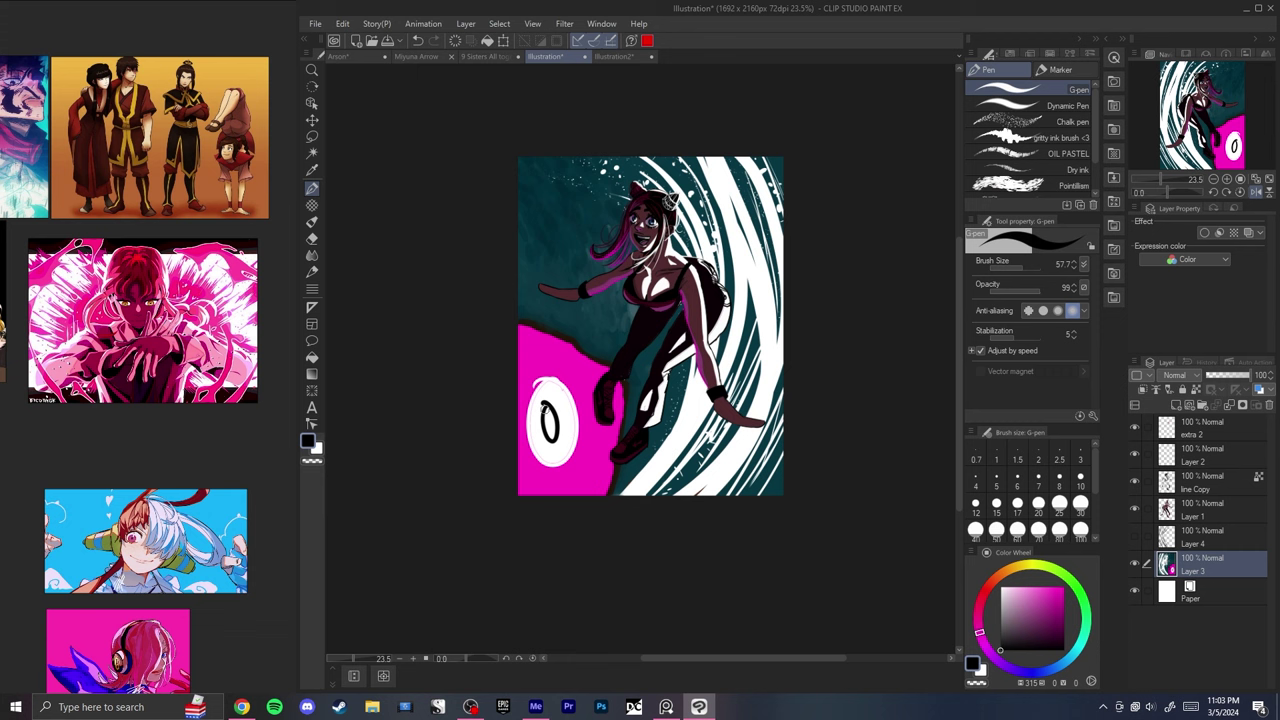
- Try solid black fills inside the oval and across the rock on Layer 3
key(g)
click(553, 421)
key(p)
key(g)
click(553, 433)
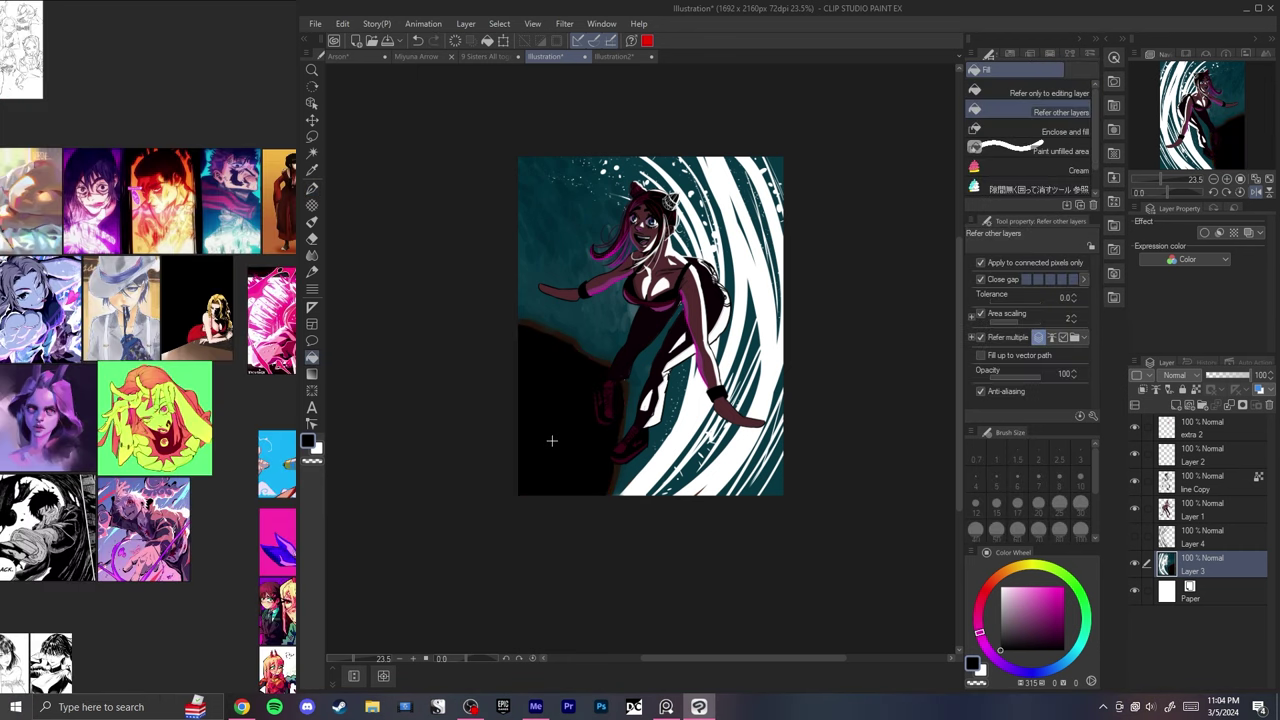
click(553, 444)
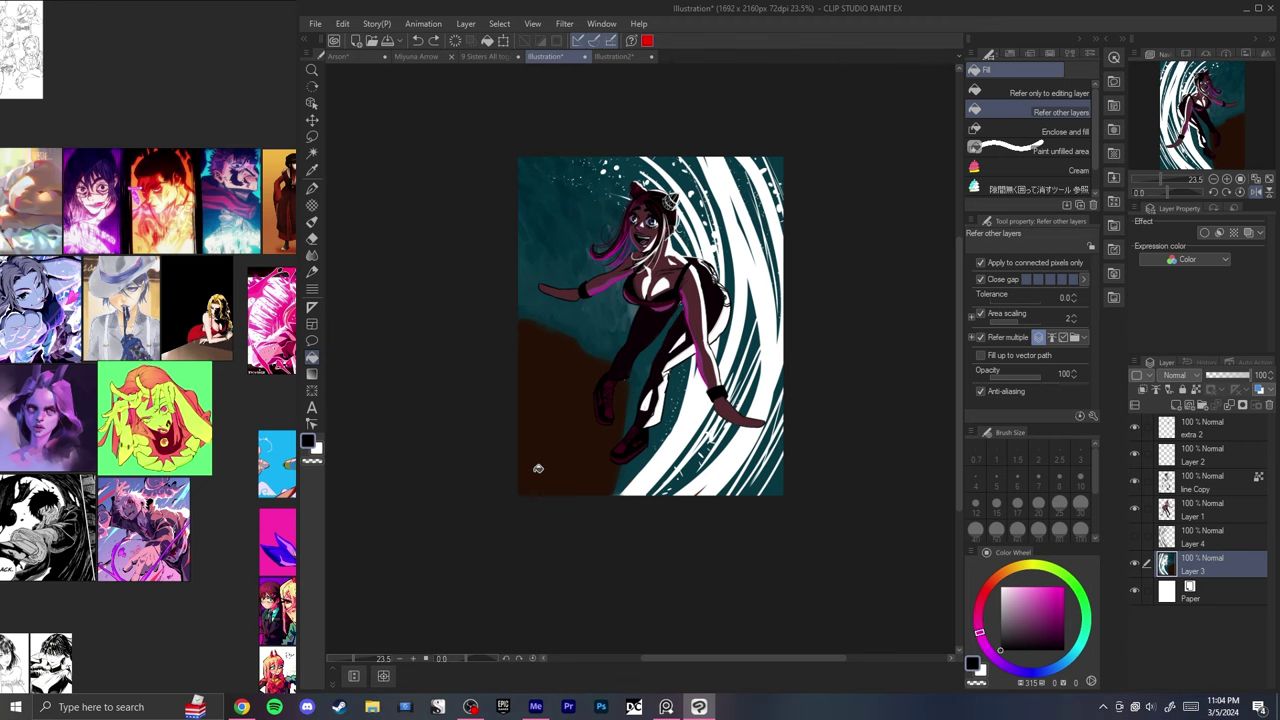
- Crop the canvas to 1586 × 2001 px from the bottom edge and the rock side, and check the mirrored view
key(ctrl+alt+c)
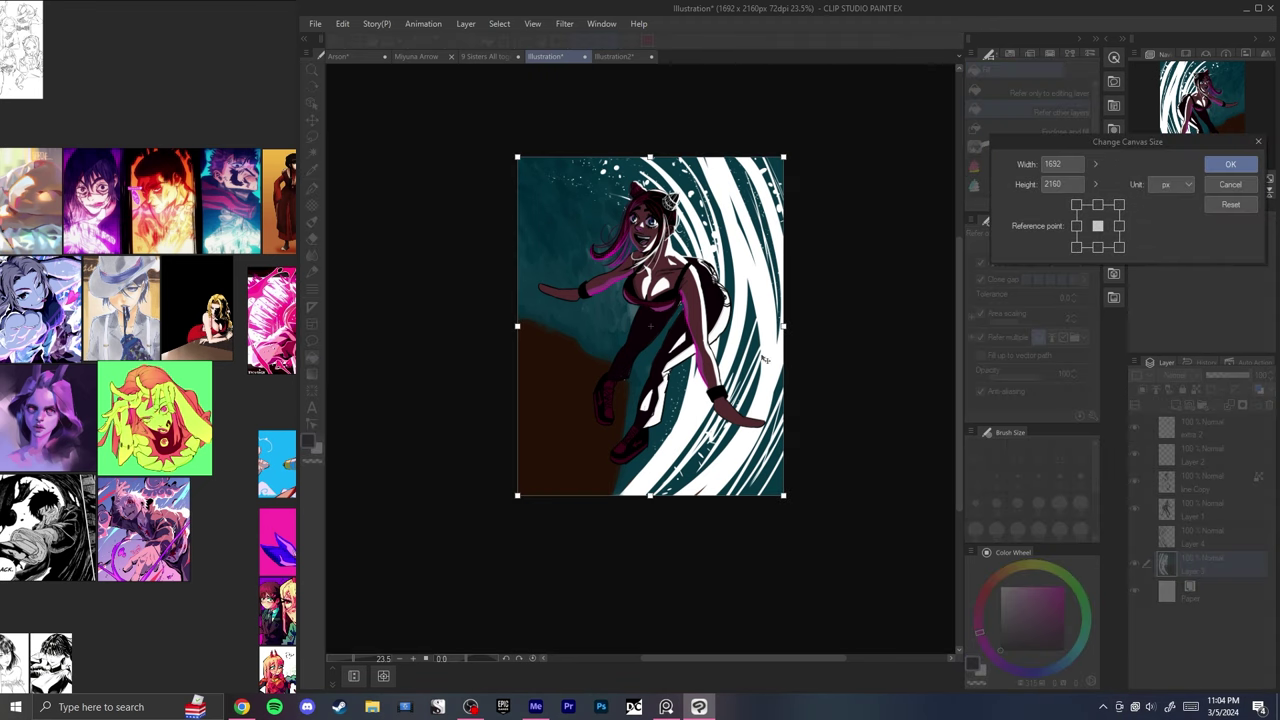
drag(651, 494, 648, 470)
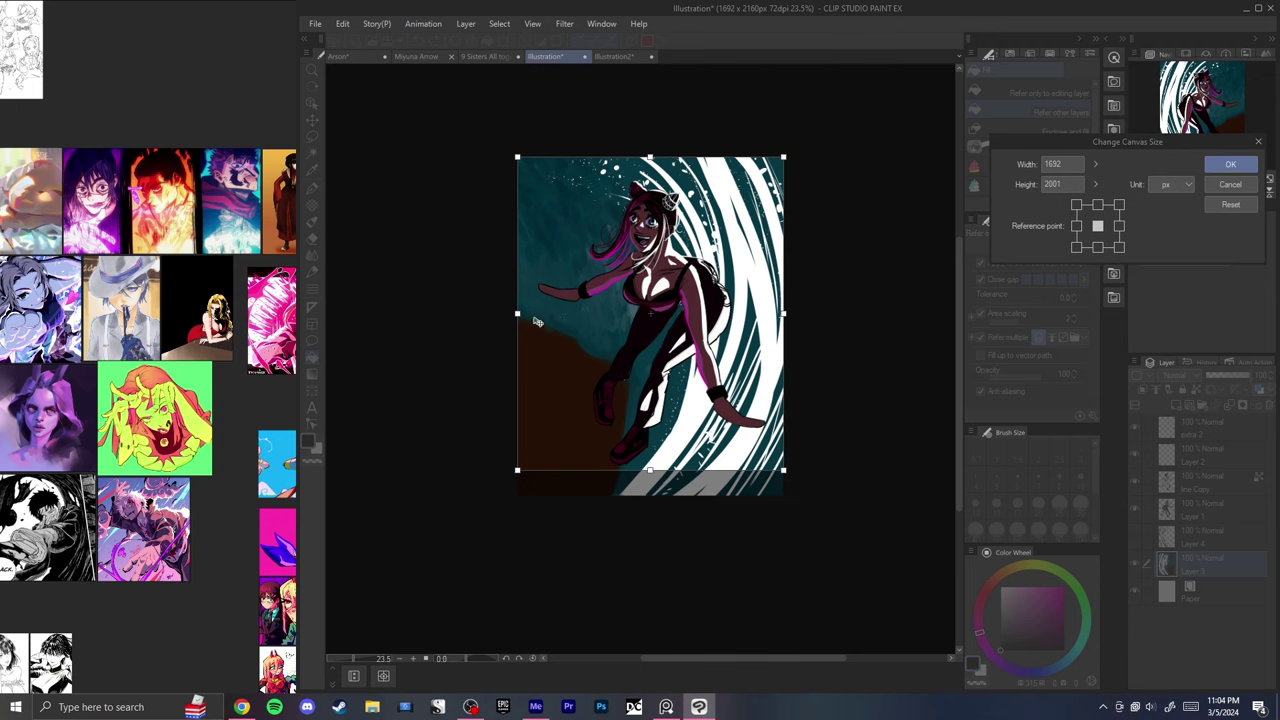
drag(516, 313, 541, 313)
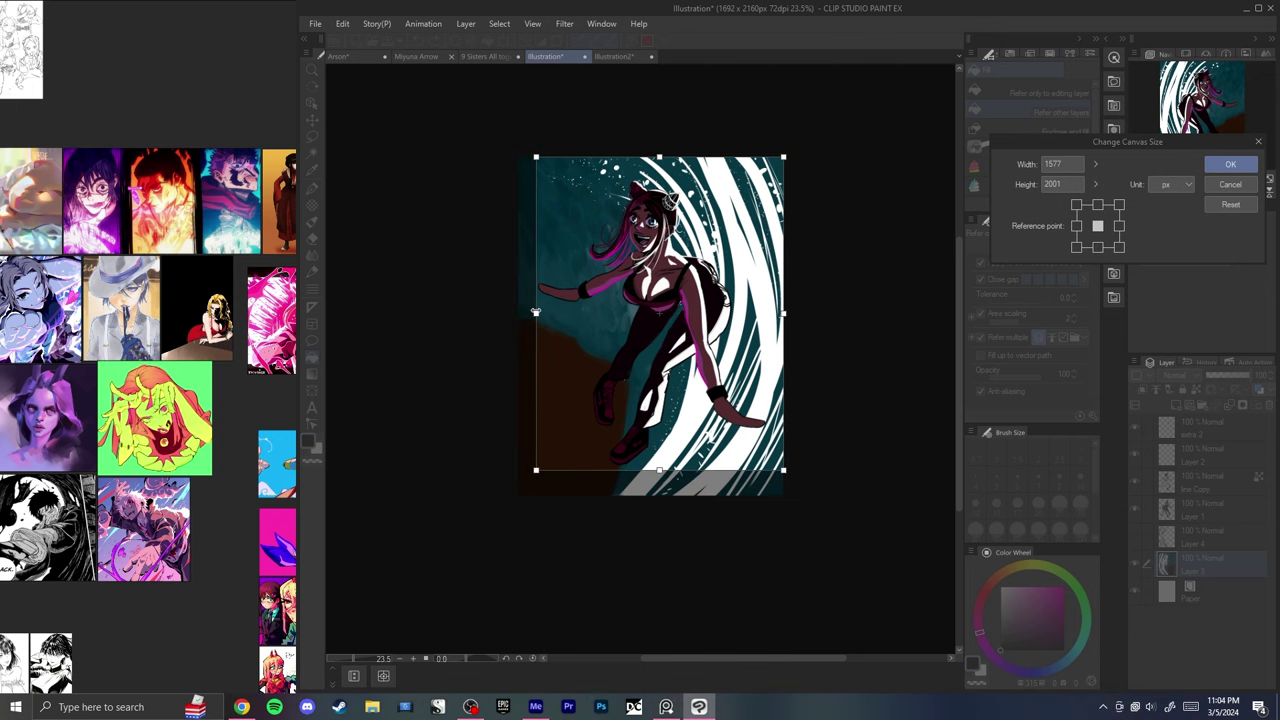
key(Return)
key(h)
key(h)
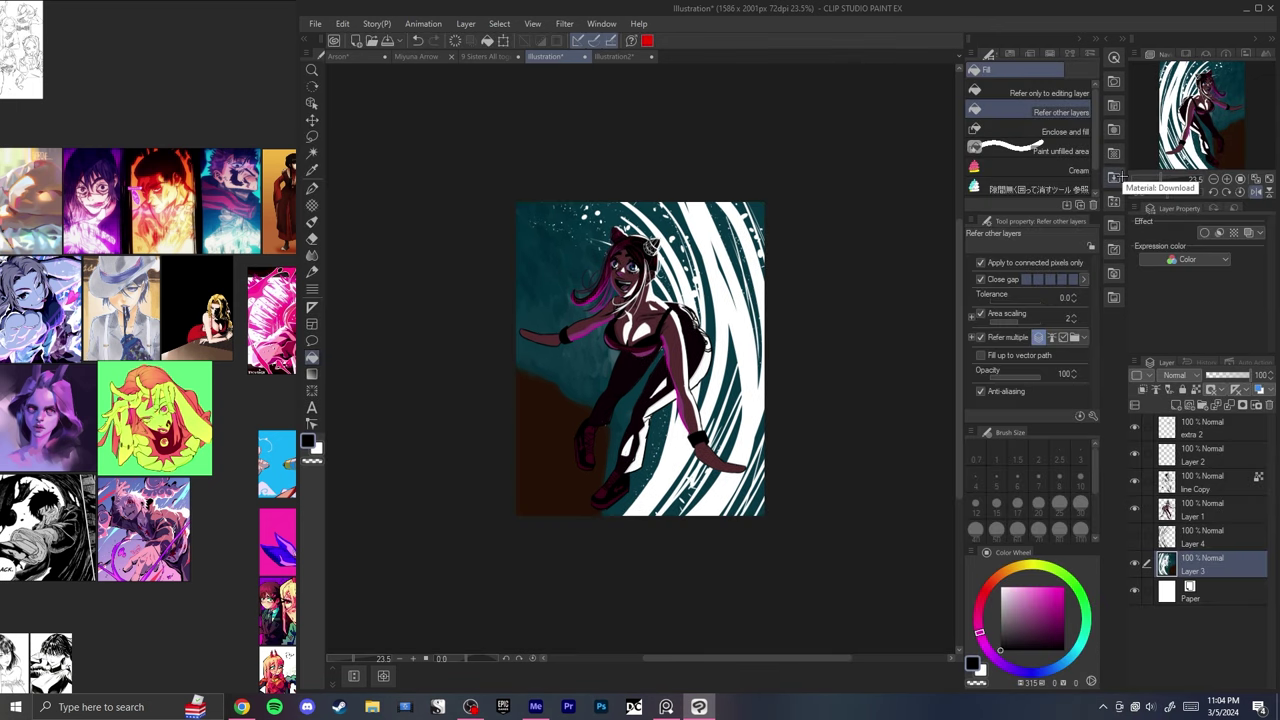
- Compare the uncropped framing with the crop in mirrored and normal views, keeping the 1586 × 2001 px canvas
key(ctrl+z)
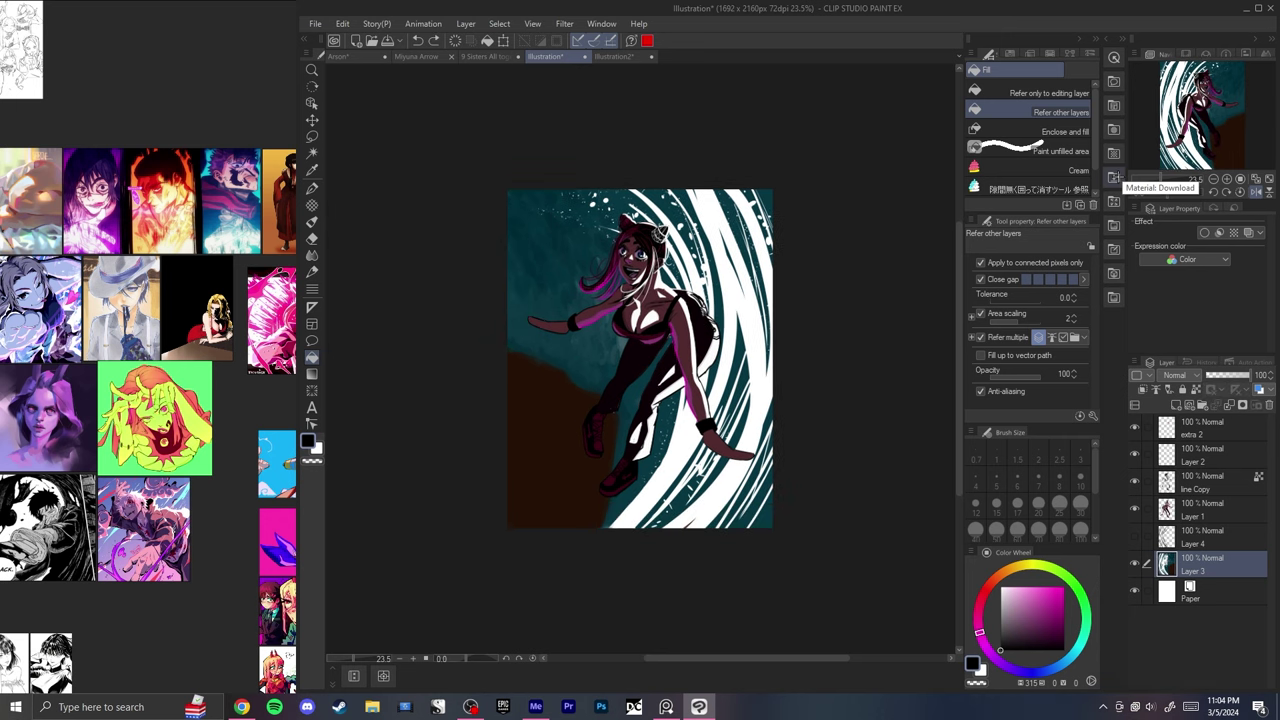
key(h)
key(h)
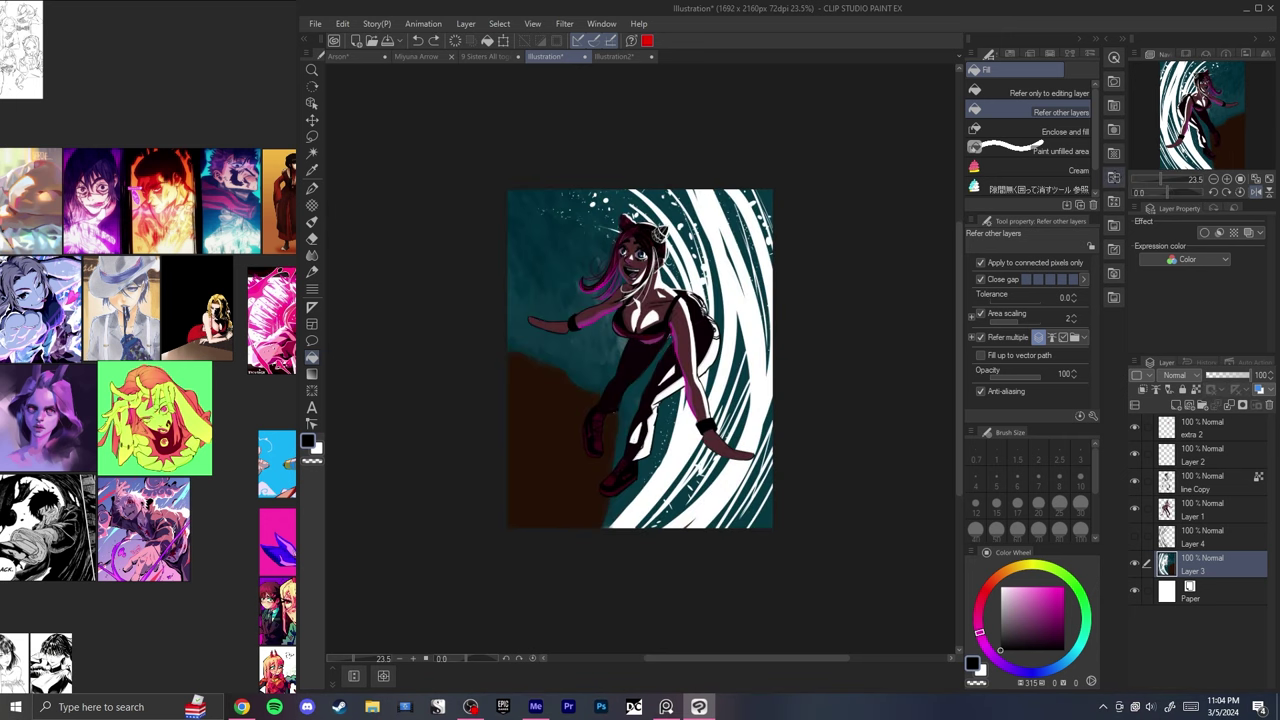
key(ctrl+y)
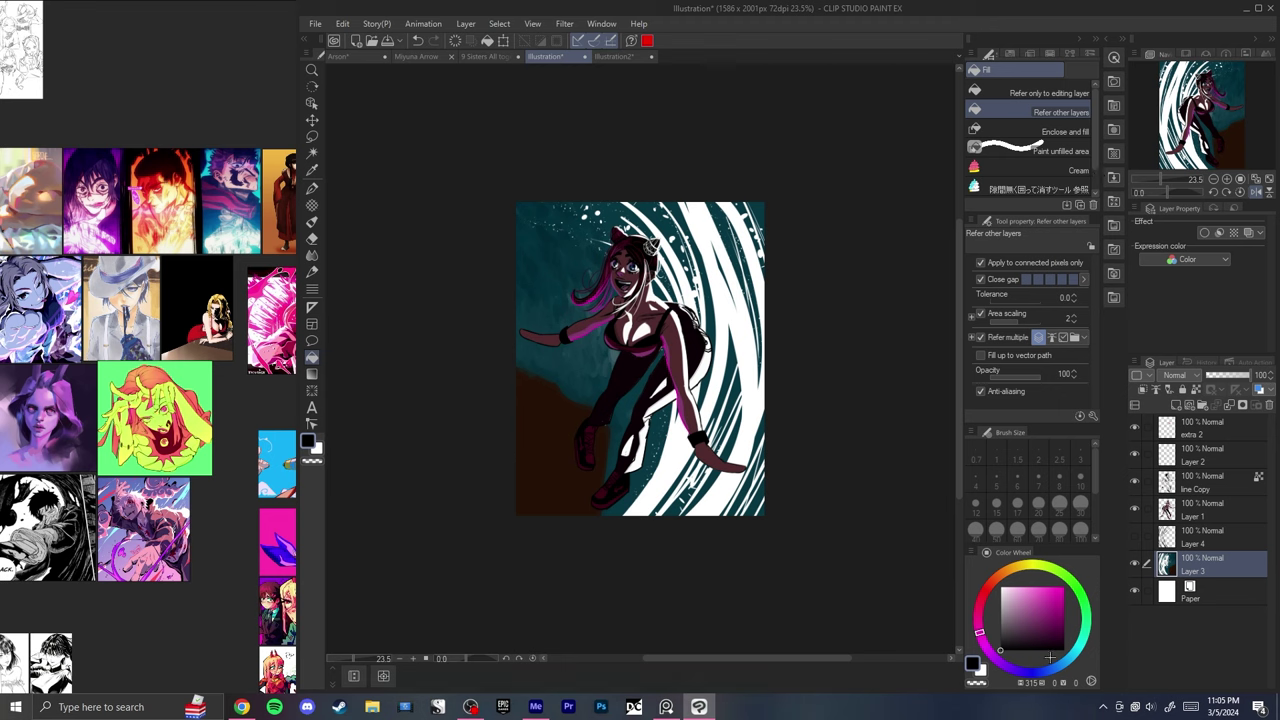
- Try a long vertical magenta G-pen line through the white wave on Layer 3
click(1064, 587)
key(p)
drag(706, 170, 694, 540)
key(ctrl+z)
drag(709, 188, 699, 532)
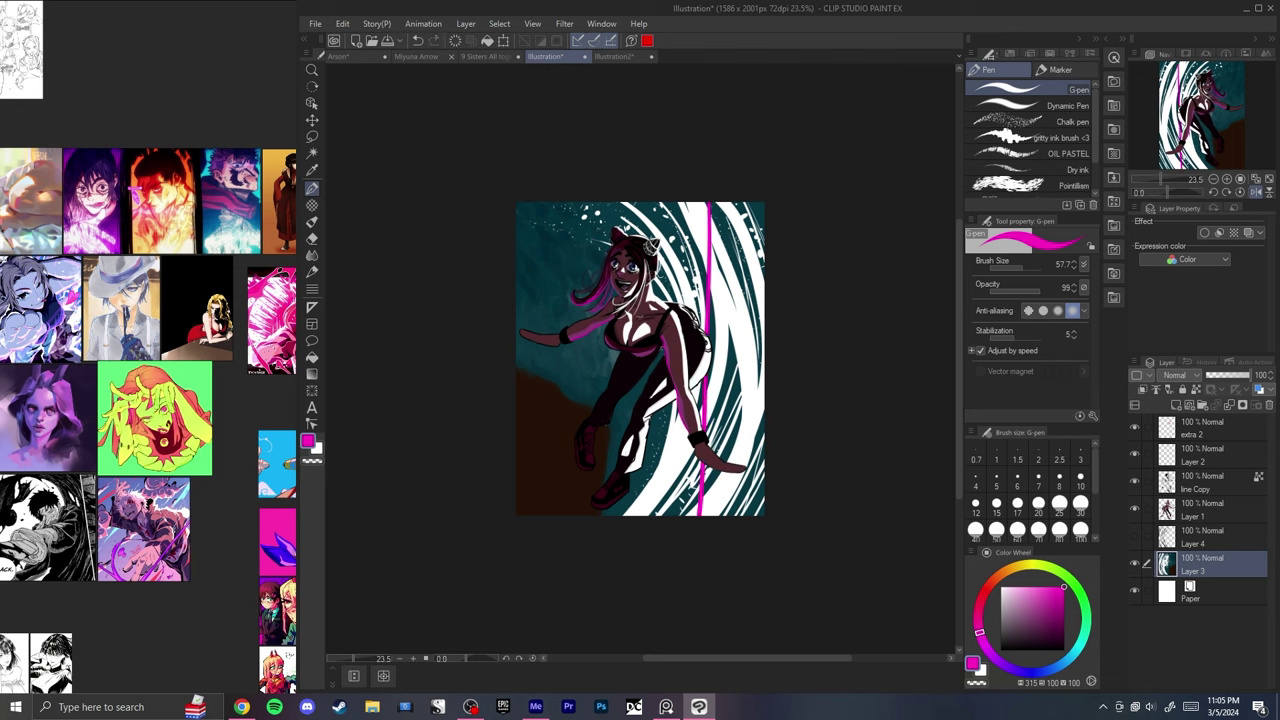
key(ctrl+z)
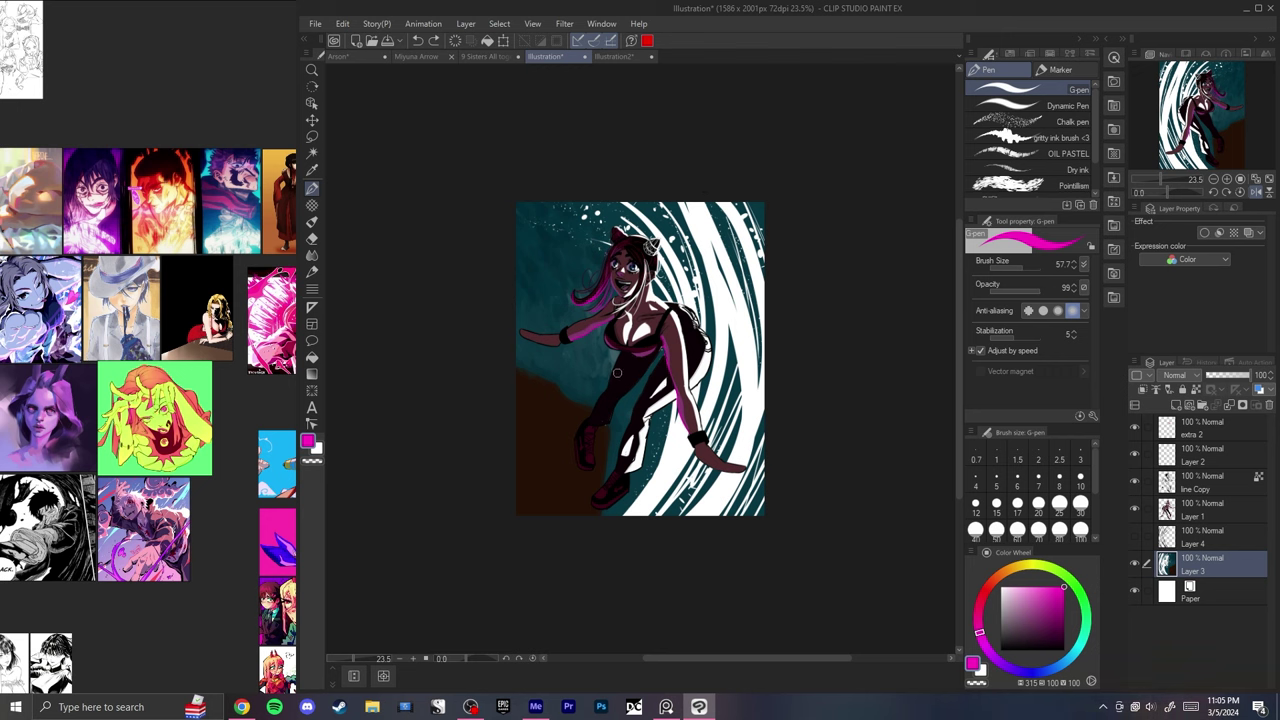
key(ctrl+z)
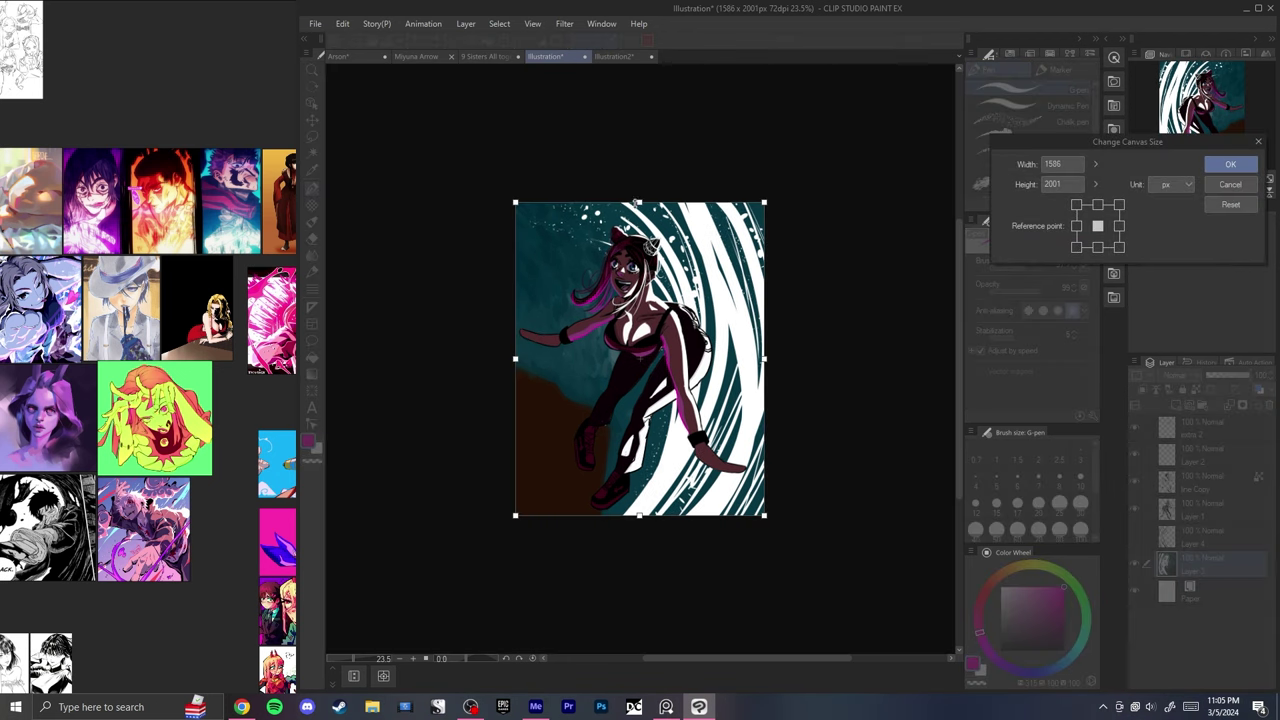
- Try cropping the canvas to 1586 × 1874 px and compare it with the uncropped 1692 × 2160 px framing
drag(640, 202, 640, 222)
key(Return)
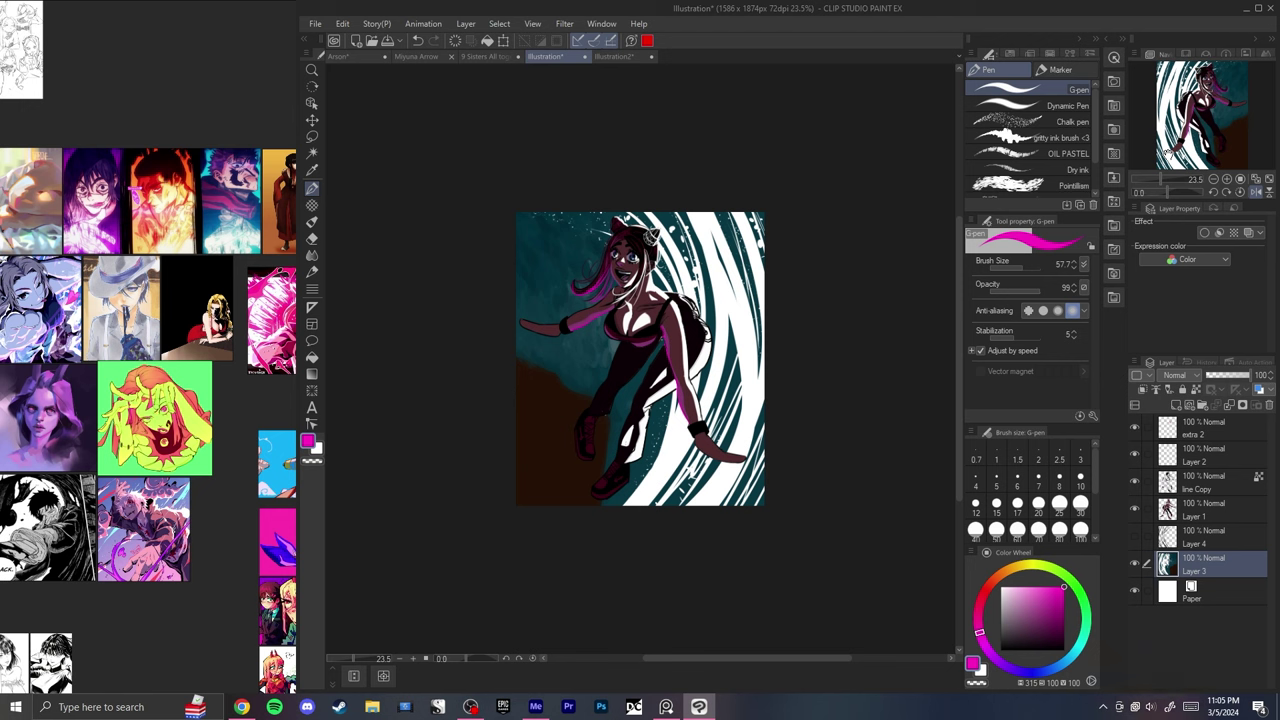
key(ctrl+z)
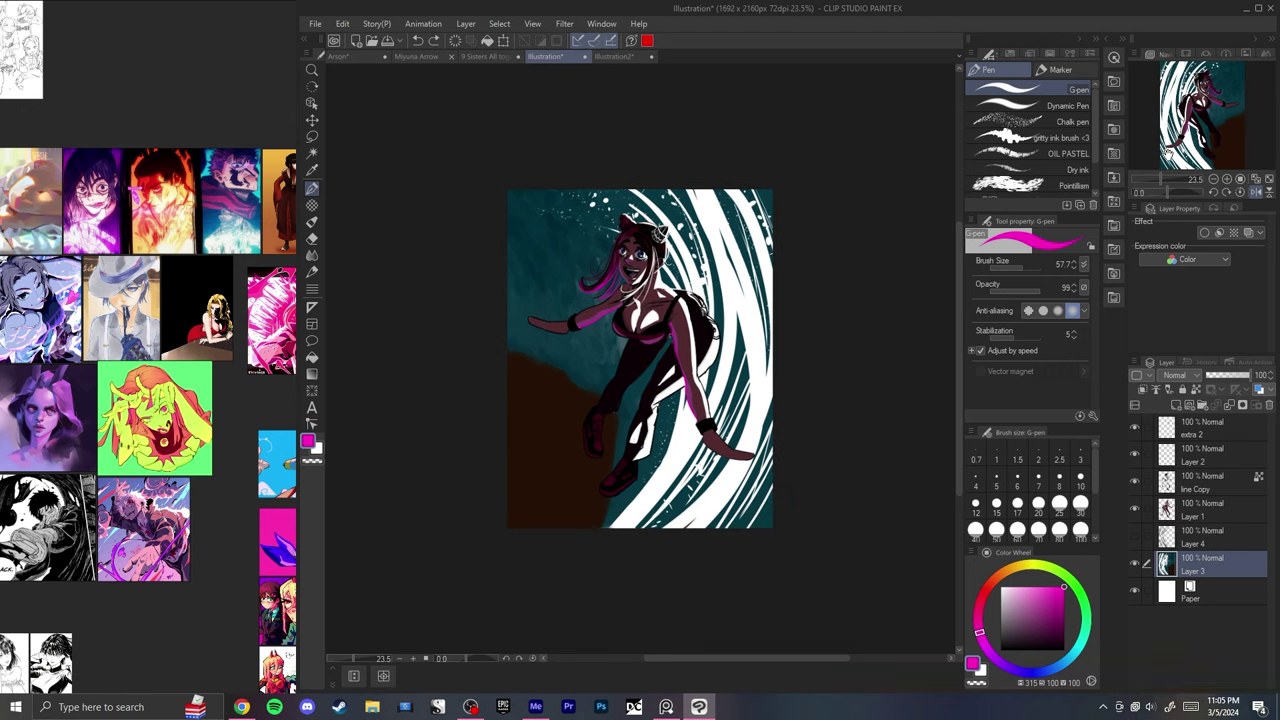
key(ctrl+y)
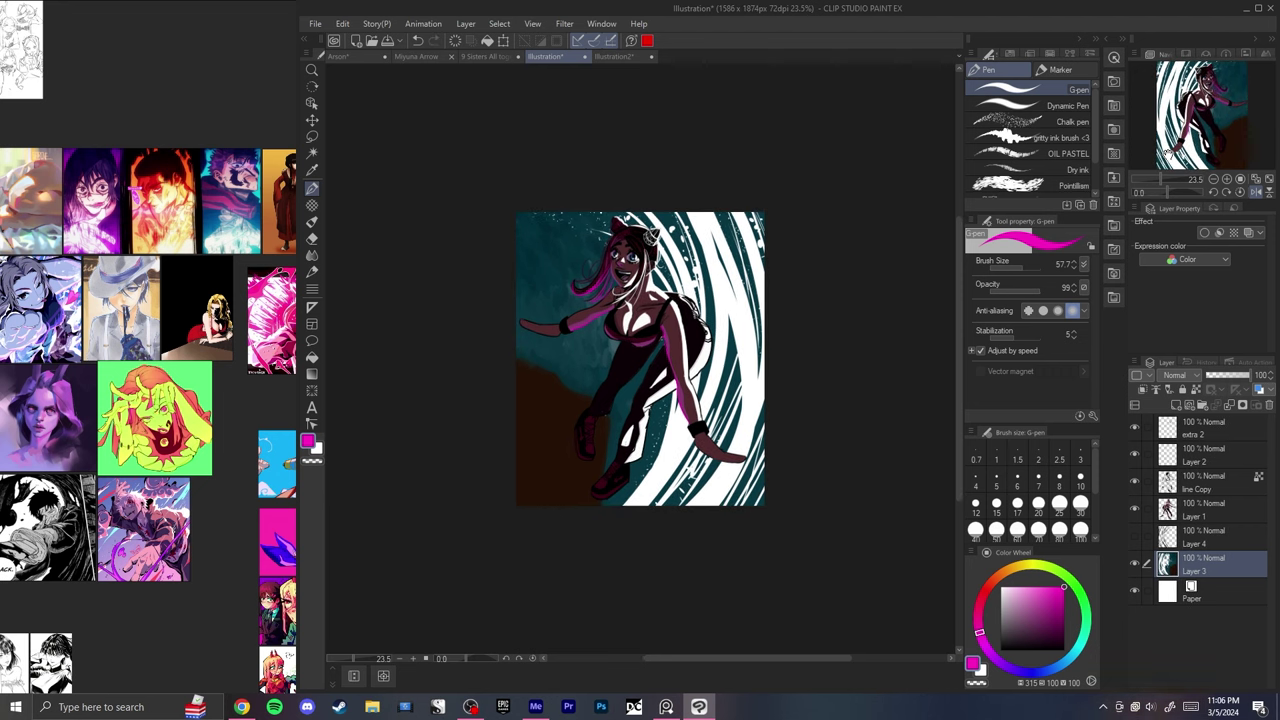
key(ctrl+z)
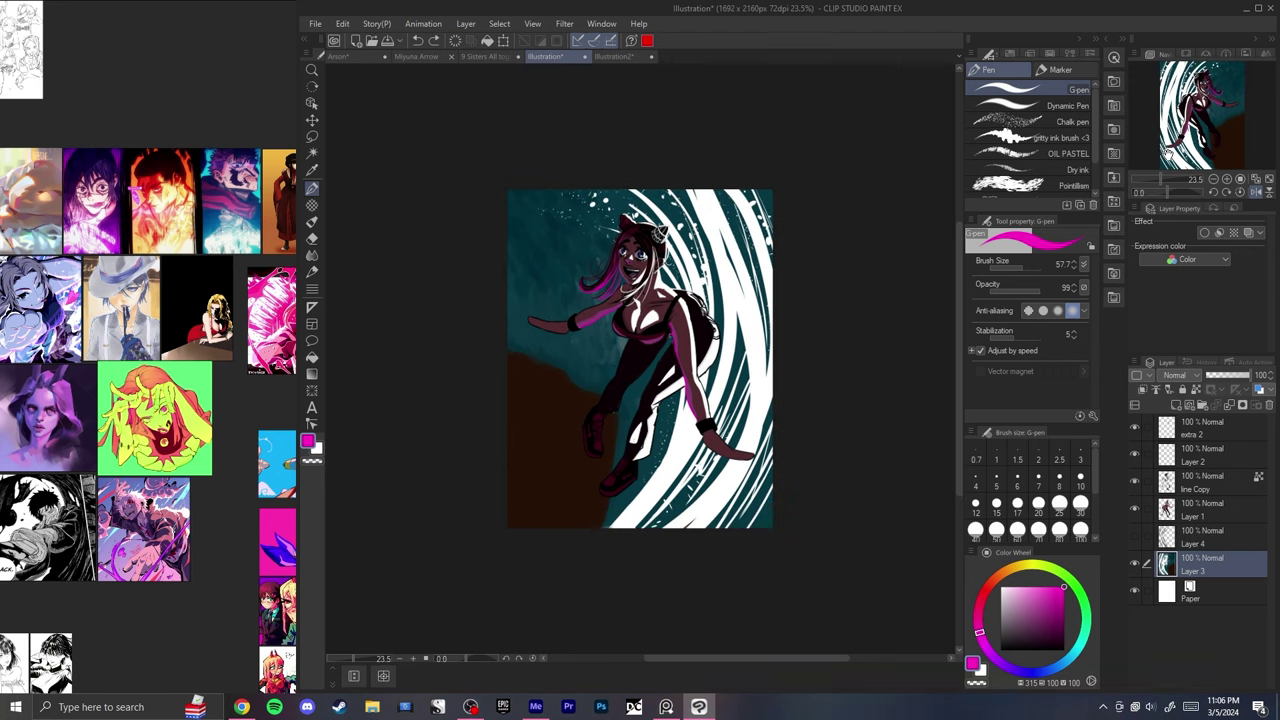
key(ctrl+y)
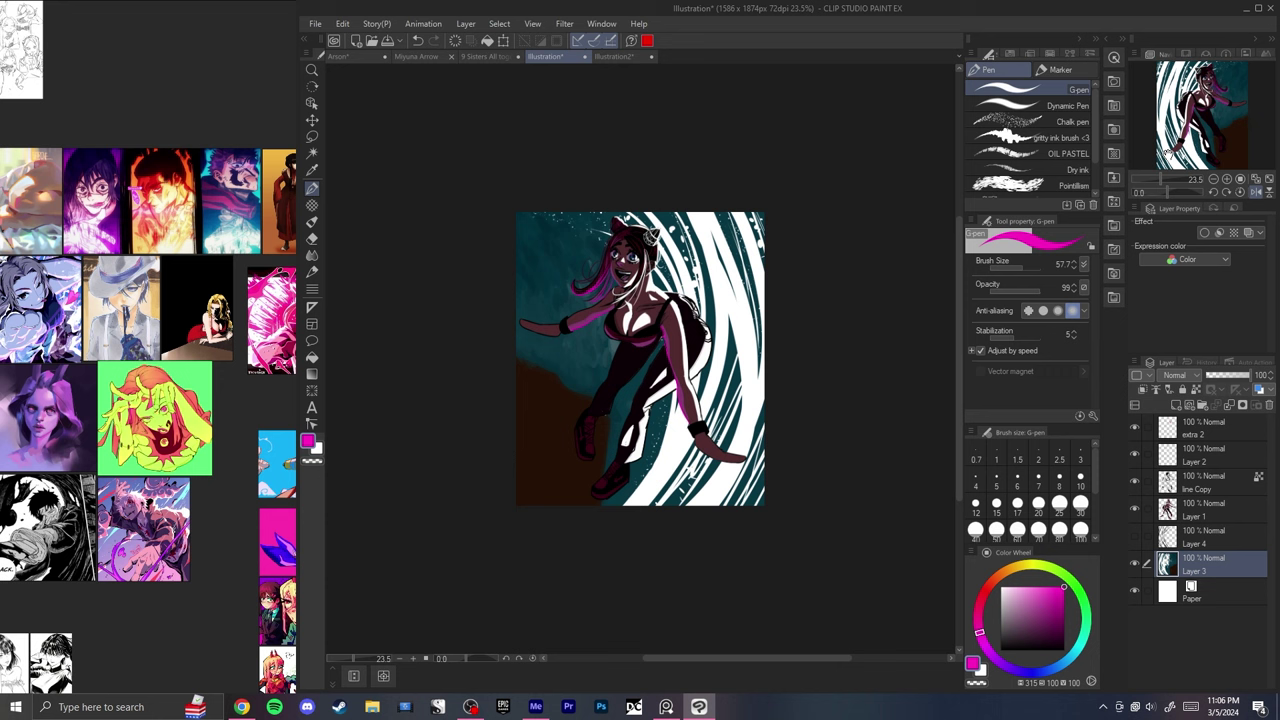
key(ctrl+z)
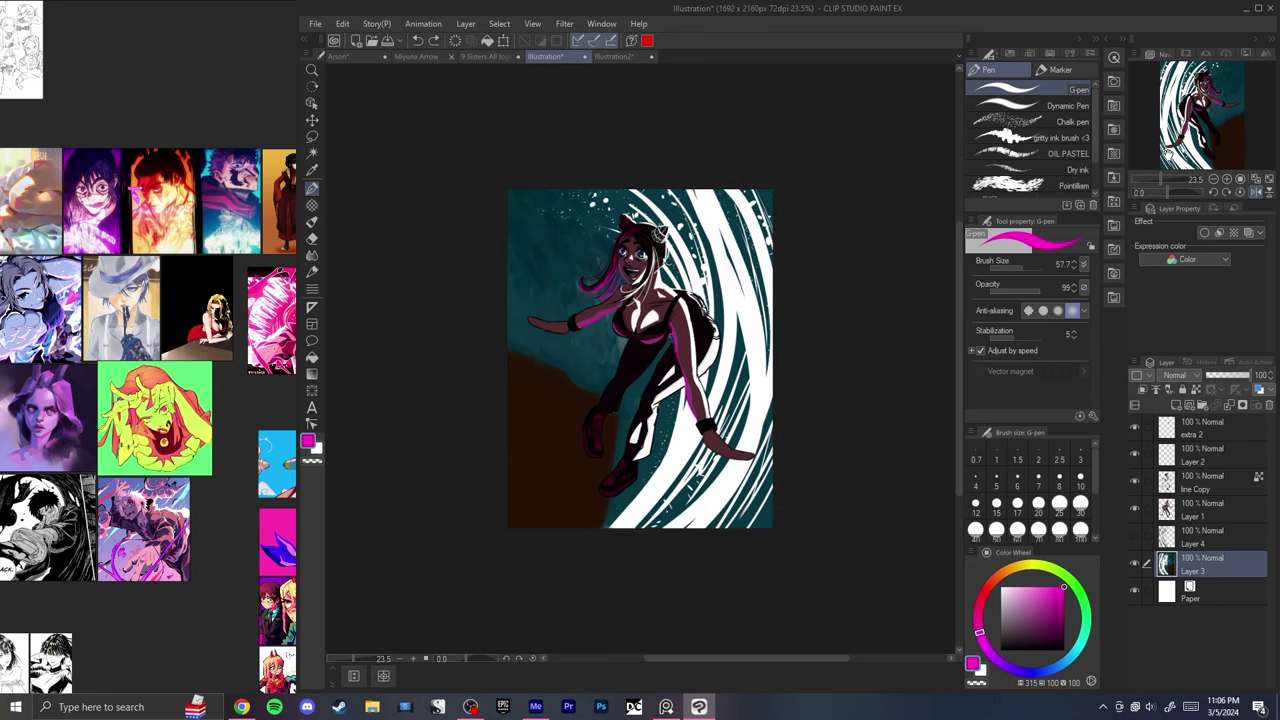
key(ctrl+alt+s)
drag(506, 362, 523, 358)
click(1230, 184)
- Add a new raster layer directly above Layer 3 and choose a light magenta drawing colour
scroll(557, 460, up, 2)
scroll(557, 457, up, 3)
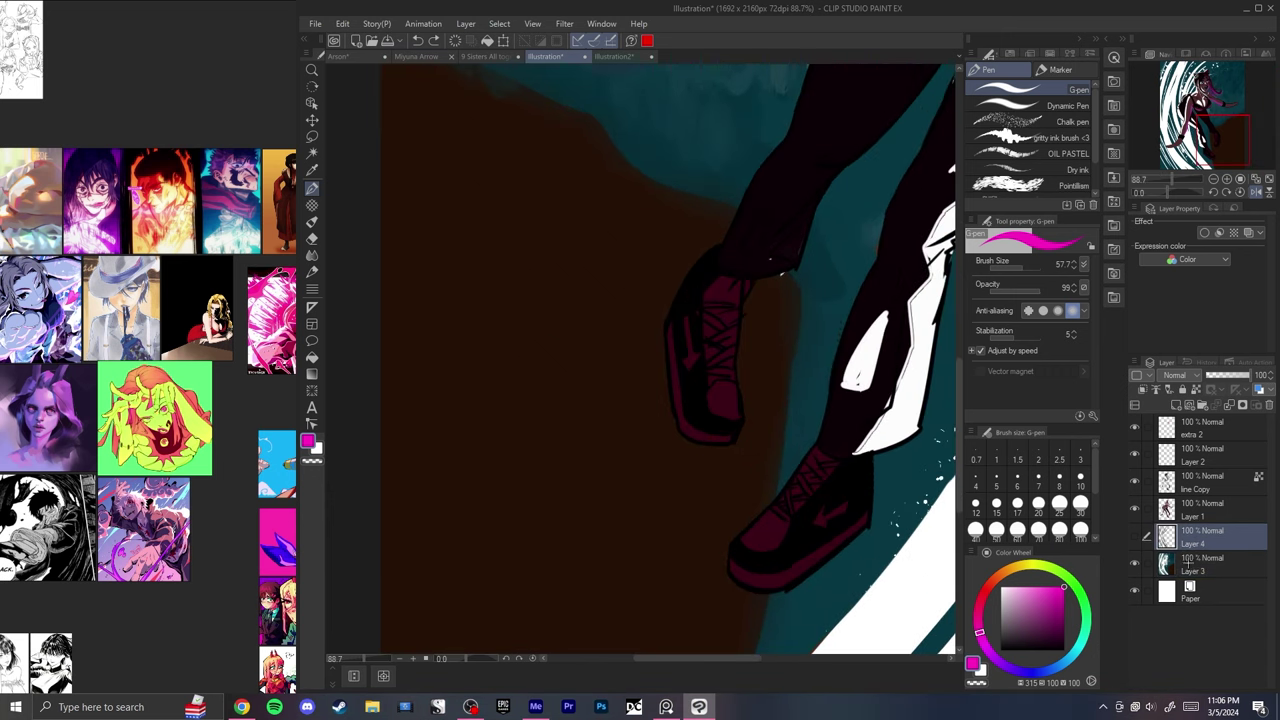
click(1176, 405)
drag(855, 528, 897, 606)
click(1032, 588)
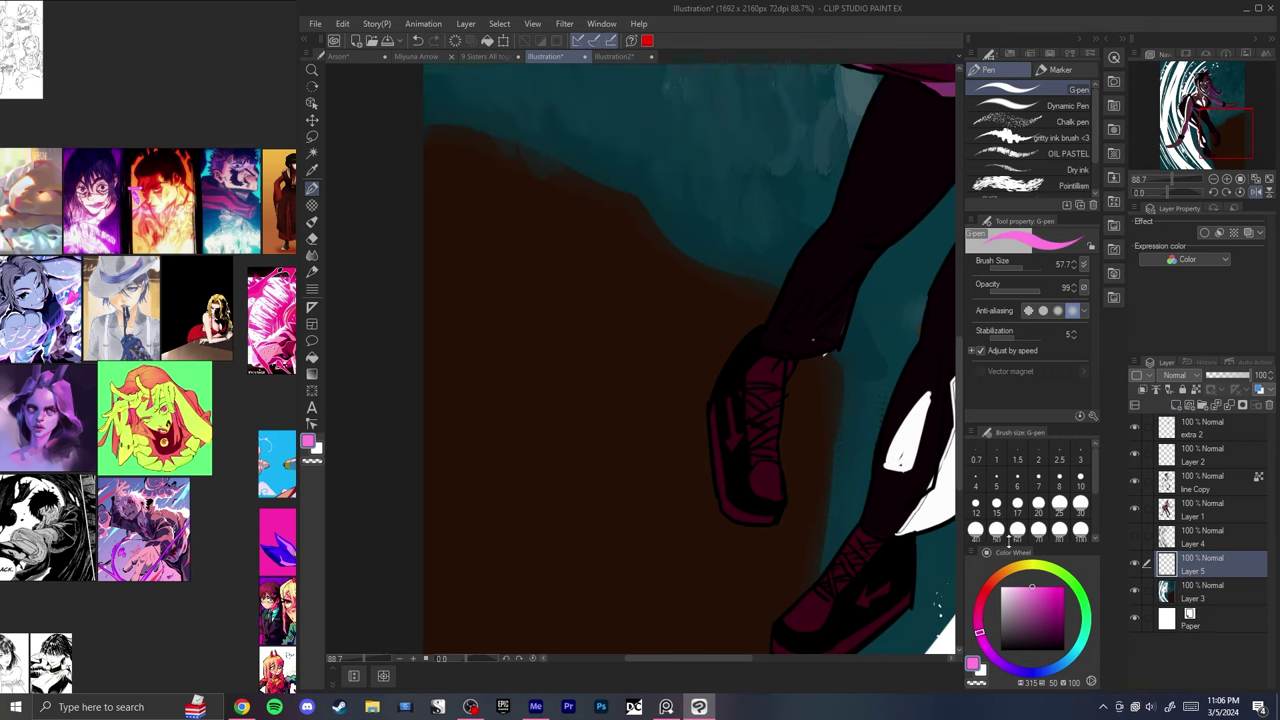
- Hatch dark shadows beside both shoes on Layer 3, using near-black brown over the rock and dark teal over the water
drag(746, 564, 746, 489)
ctrl+shift+click(746, 489)
alt+click(789, 462)
click(1052, 649)
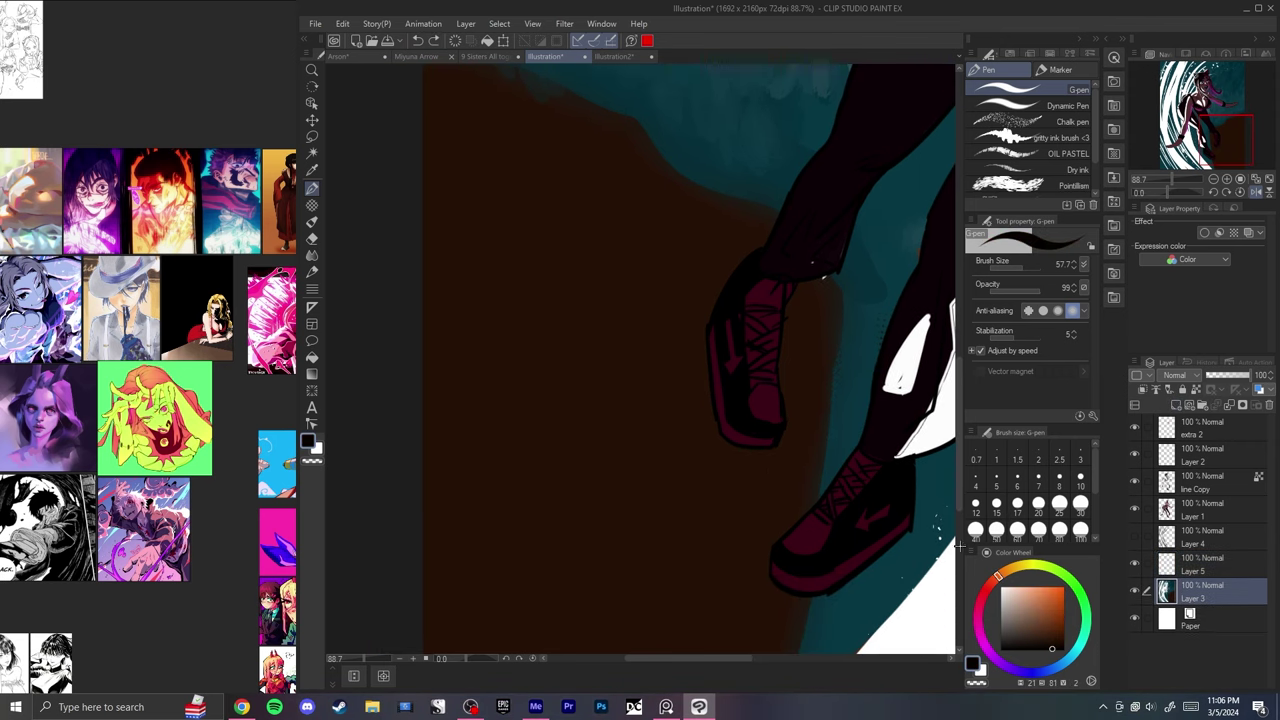
drag(803, 398, 772, 426)
key(ctrl+z)
alt+click(814, 460)
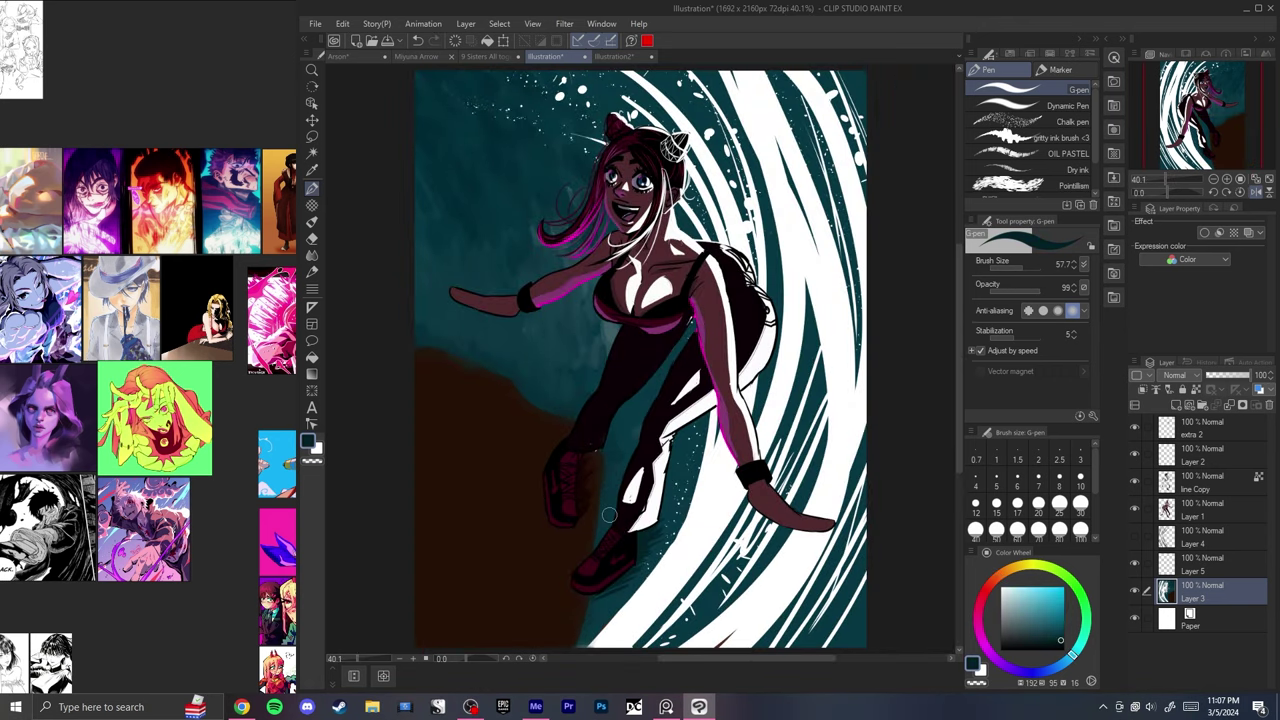
- Try diagonal dark teal strokes across the rock beside the raised shoe with a 68 px G-pen
scroll(588, 528, up, 4)
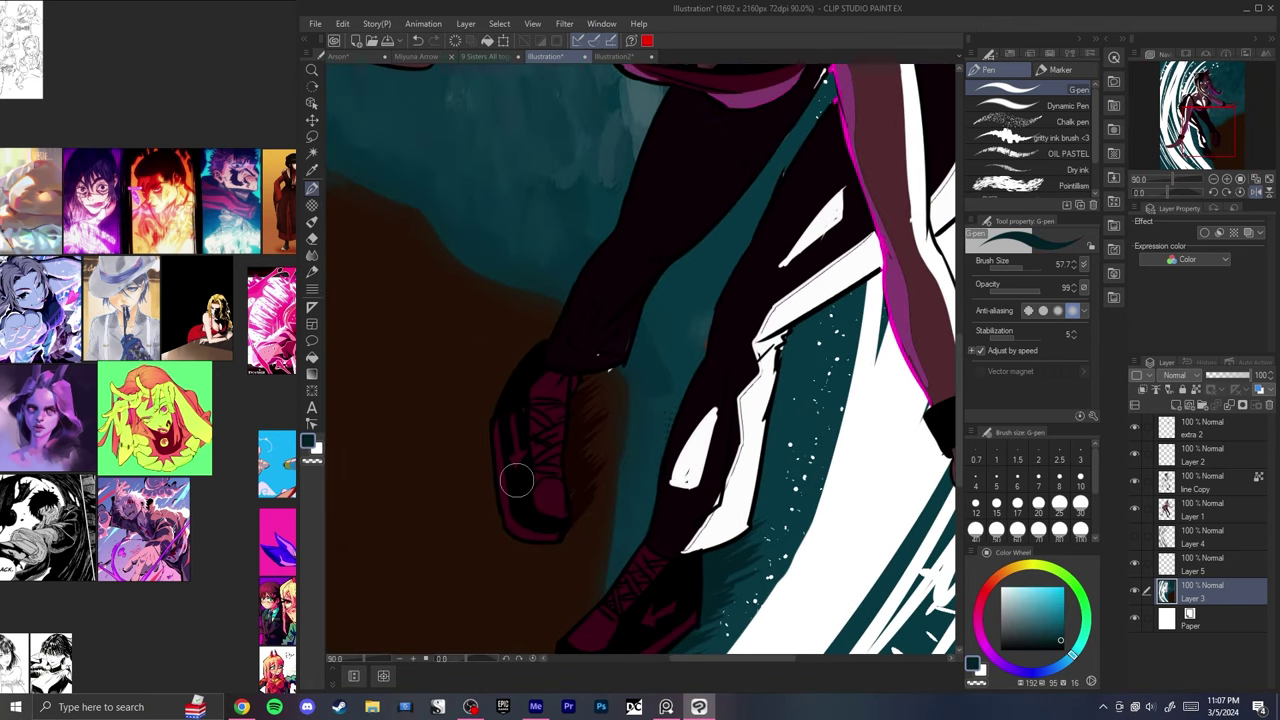
key(ctrl+z)
key(bracketright)
mouse_move(437, 399)
mouse_down()
mouse_move(346, 486)
mouse_move(451, 394)
mouse_move(411, 486)
mouse_up()
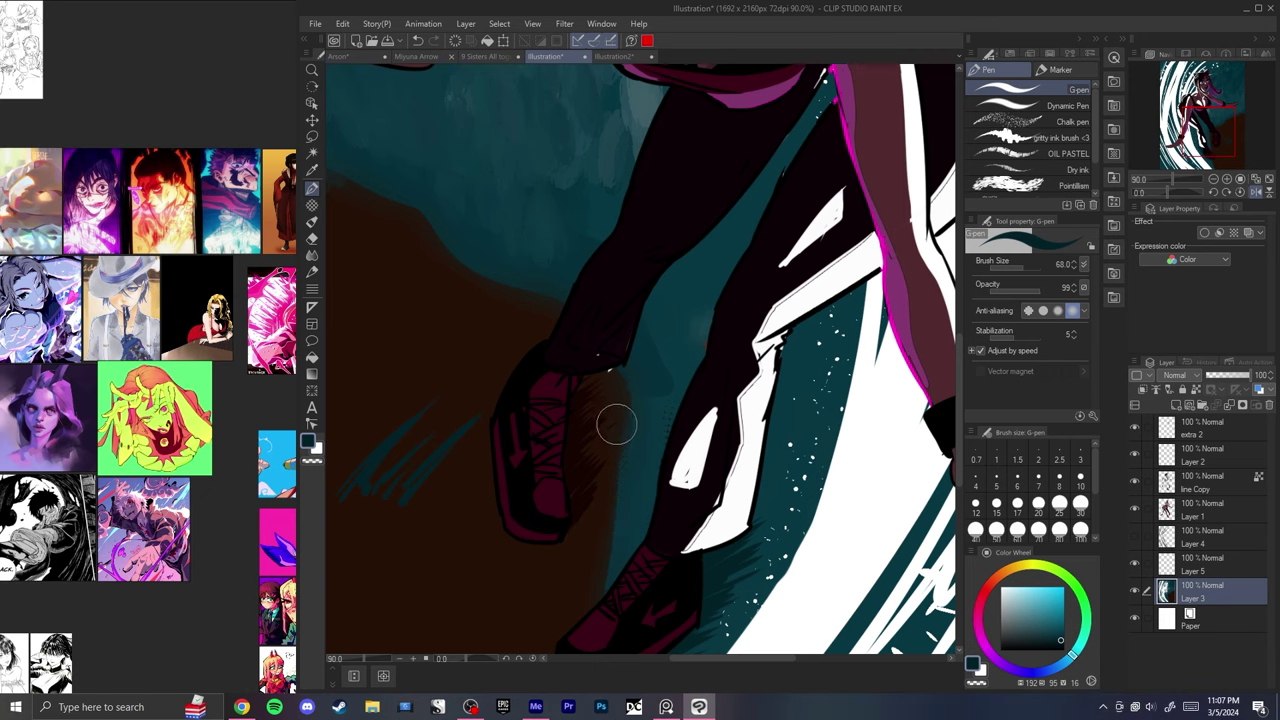
key(ctrl+0)
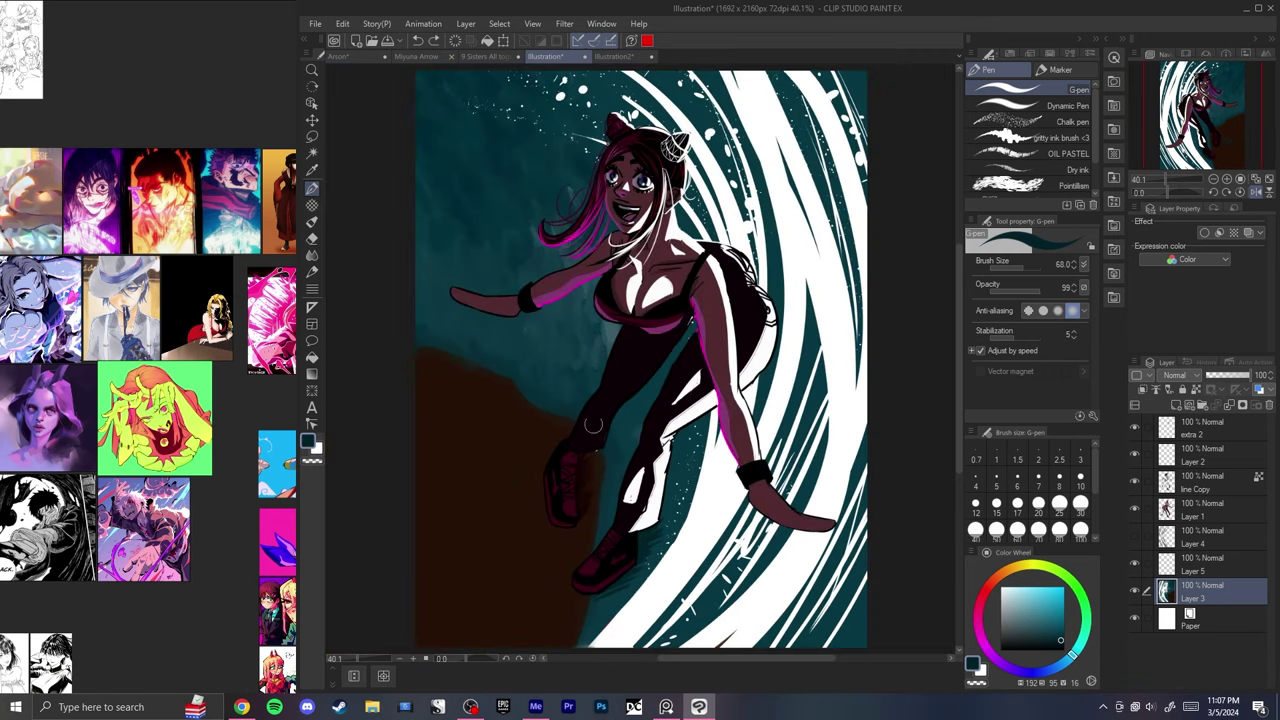
- Rework the shadows around the shoes and legs on Layer 3 with sampled dark reds, browns and teal at 68 px
alt+click(585, 478)
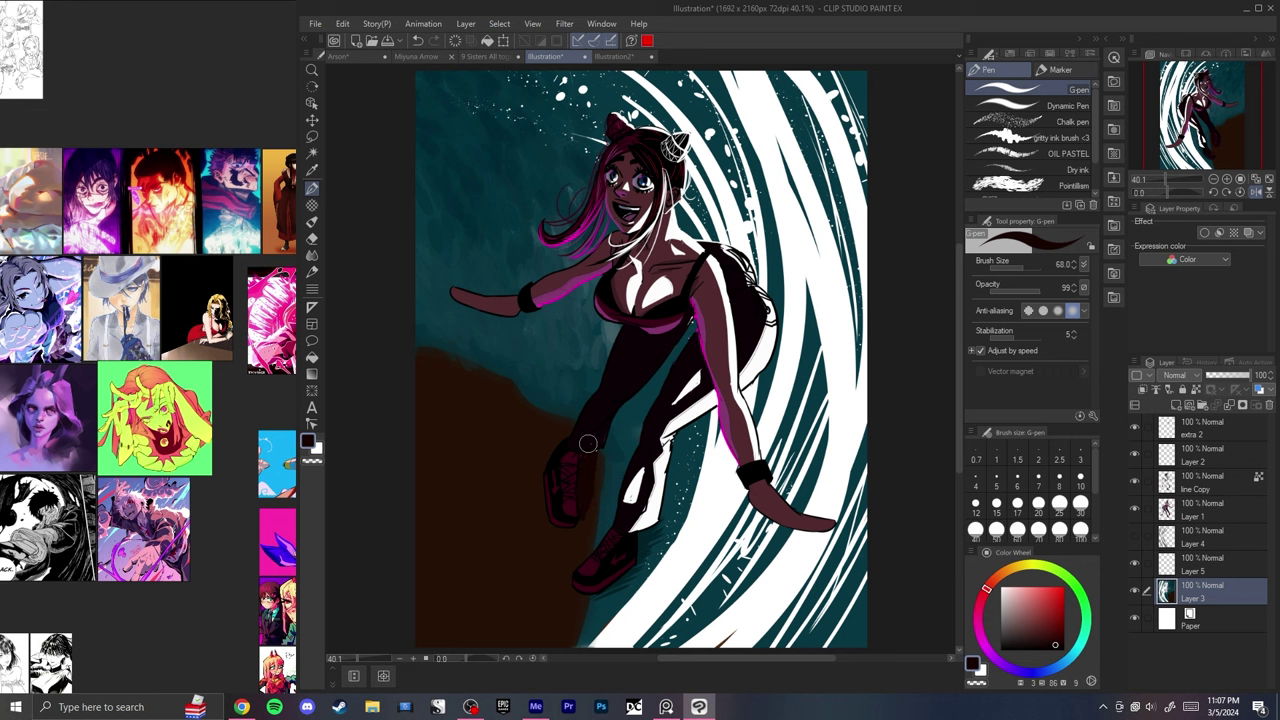
alt+click(594, 459)
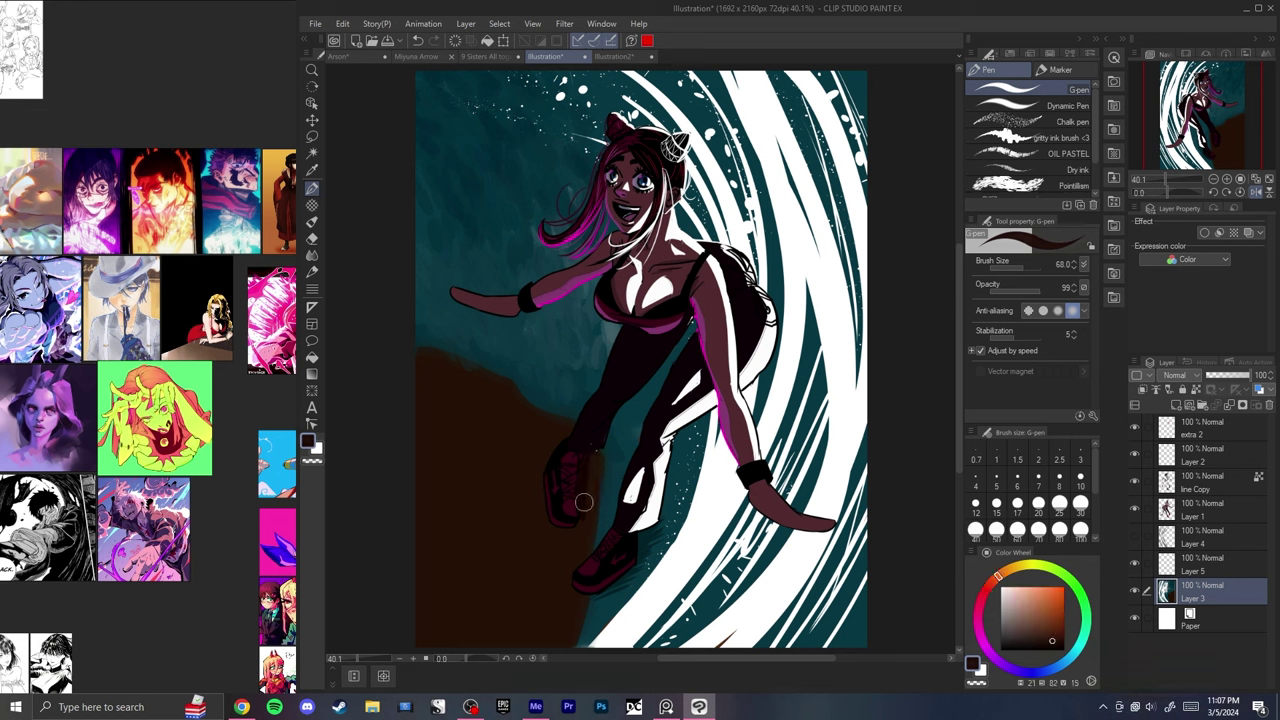
key(ctrl+z)
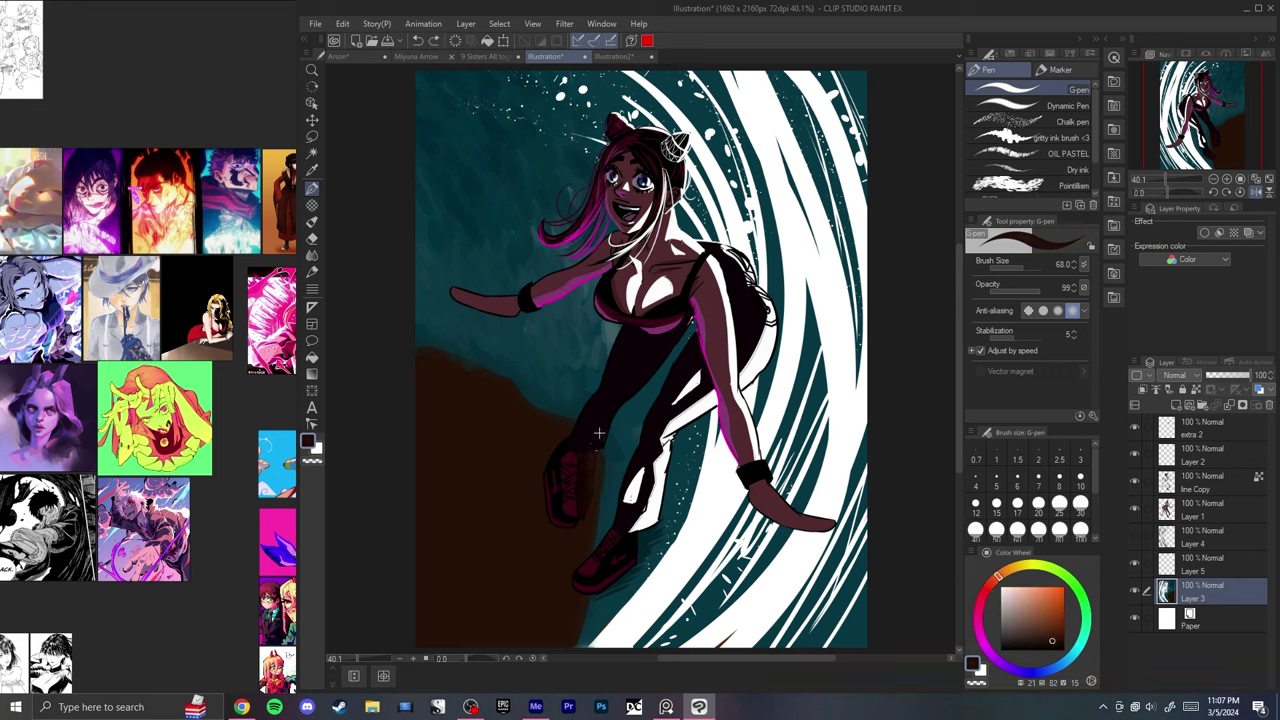
alt+click(617, 408)
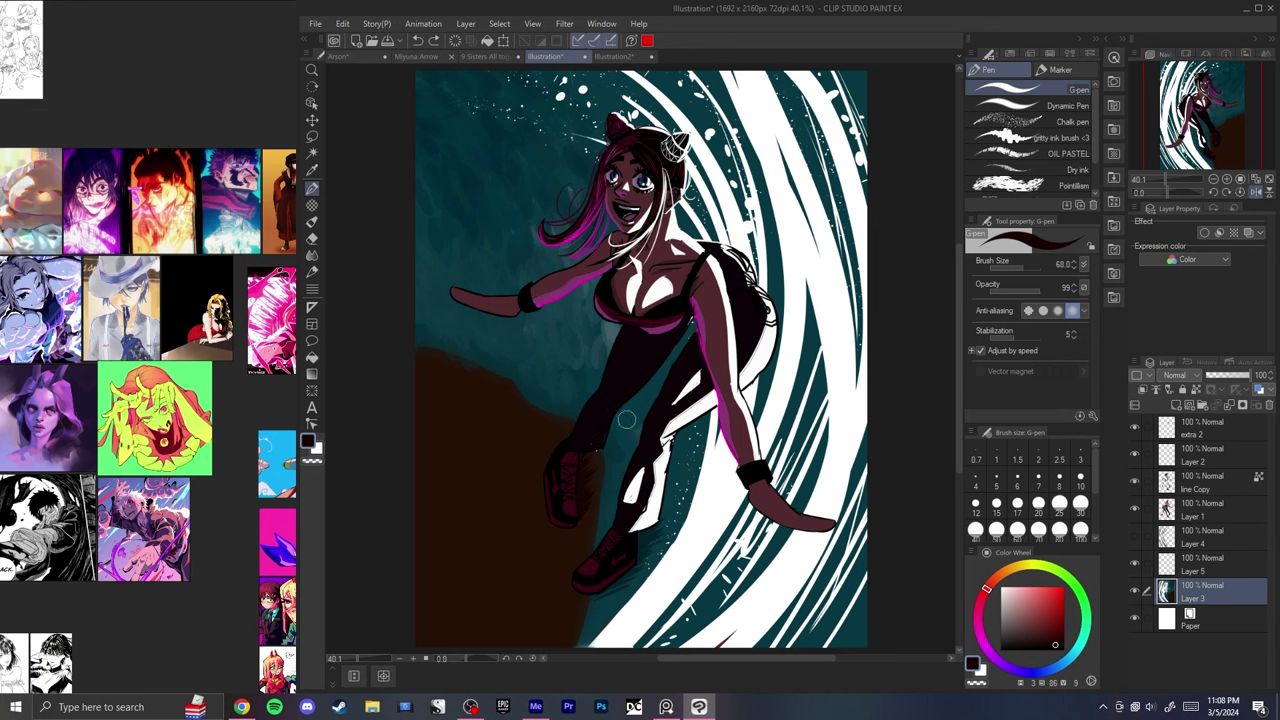
alt+click(616, 446)
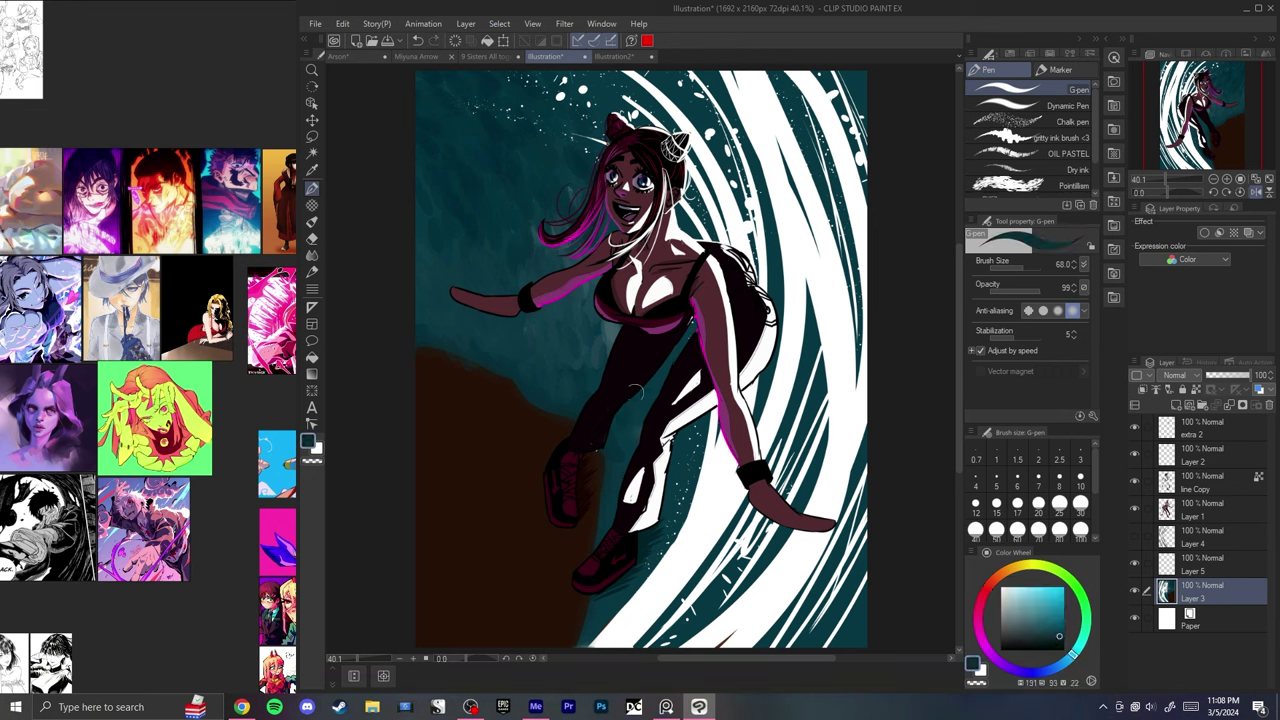
- Enlarge the G-pen to 155 px and paint teal shading into the water around the legs on Layer 3
key(bracketright)
key(bracketright)
key(bracketright)
key(bracketright)
key(bracketright)
scroll(600, 530, down, 3)
scroll(602, 526, up, 2)
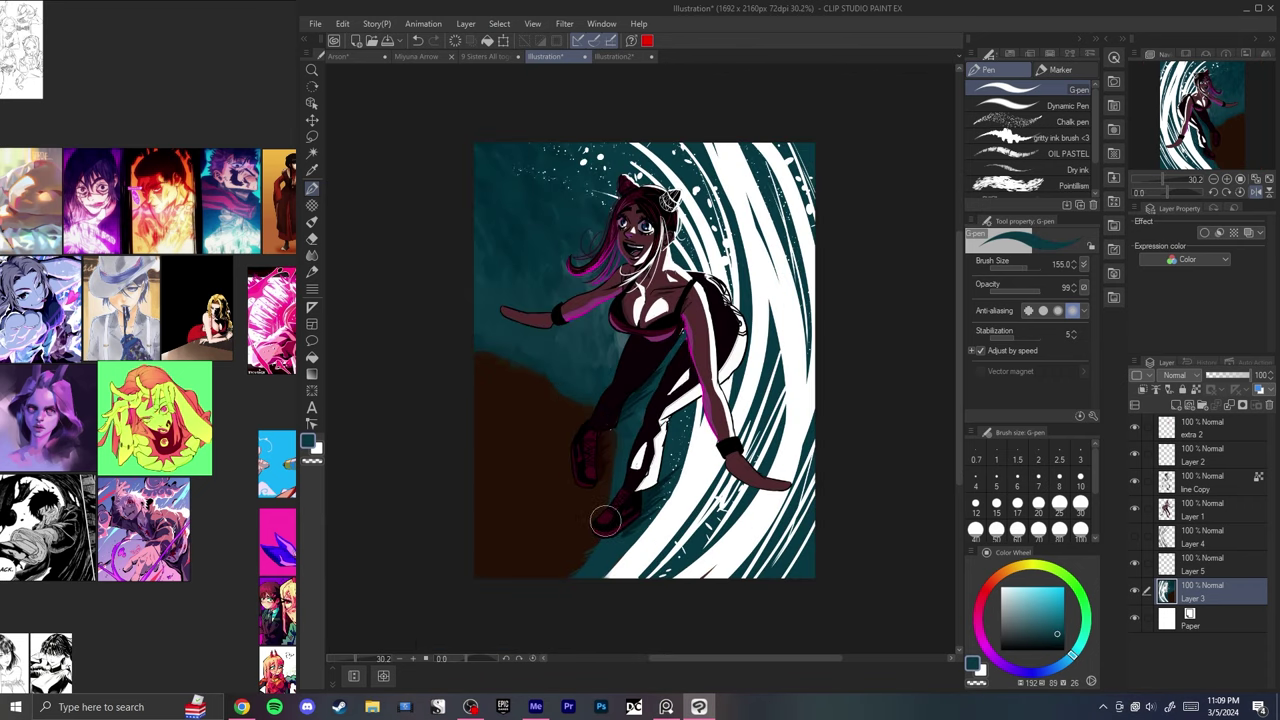
- Sample the background teal and roughen the rock's edge on Layer 3 with textured decoration brushes
alt+click(561, 387)
key(b)
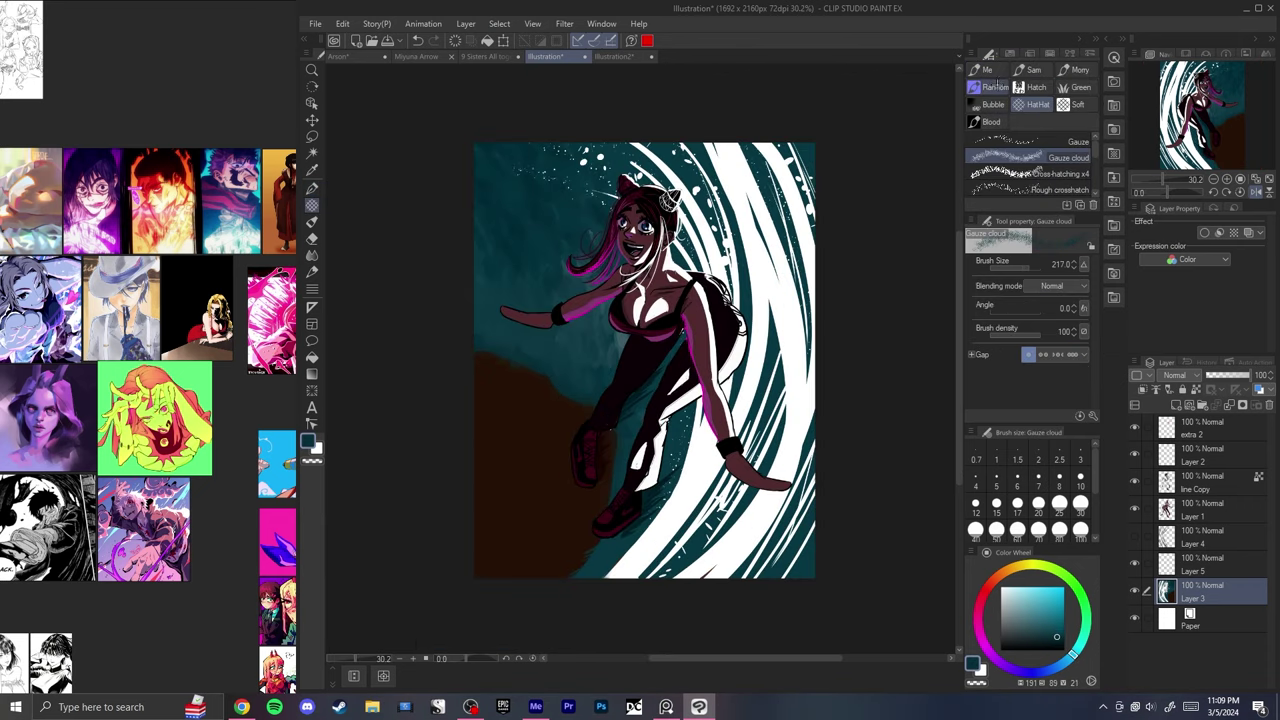
click(988, 87)
click(989, 70)
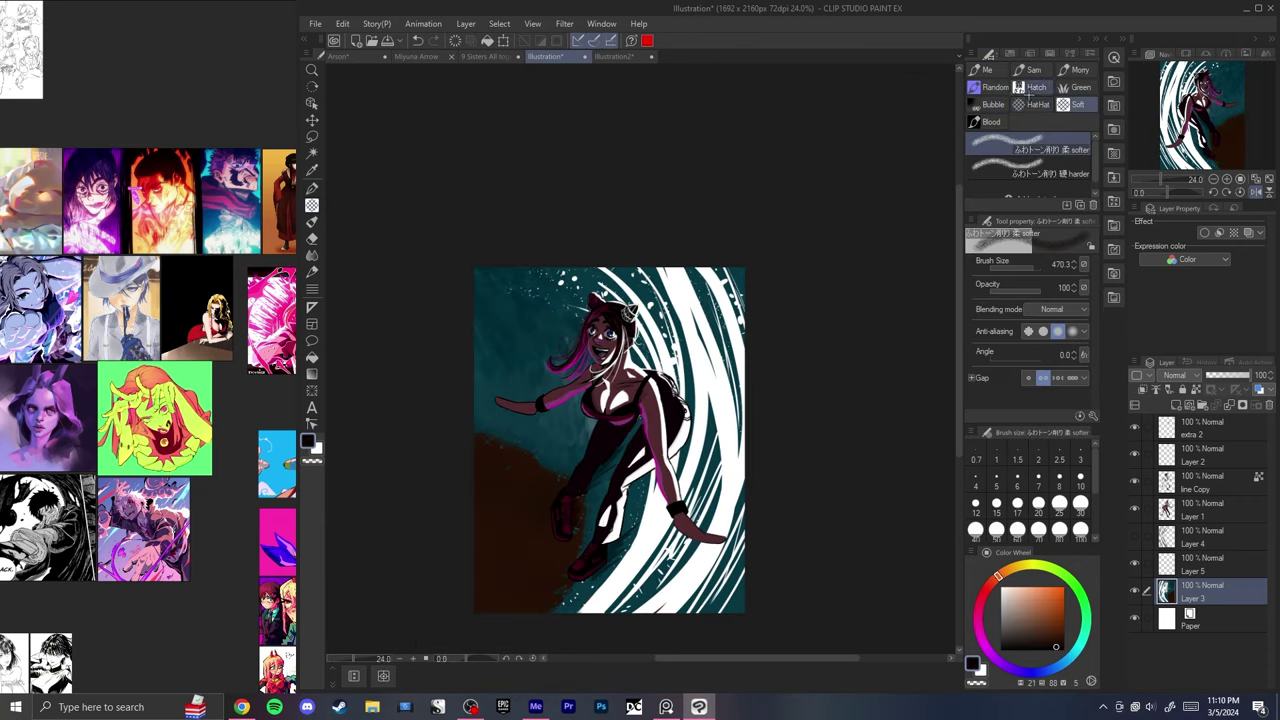
- Speckle the rock on Layer 3 with the CONCRETE brush in sampled browns, and check the mirrored view
click(986, 105)
click(1077, 88)
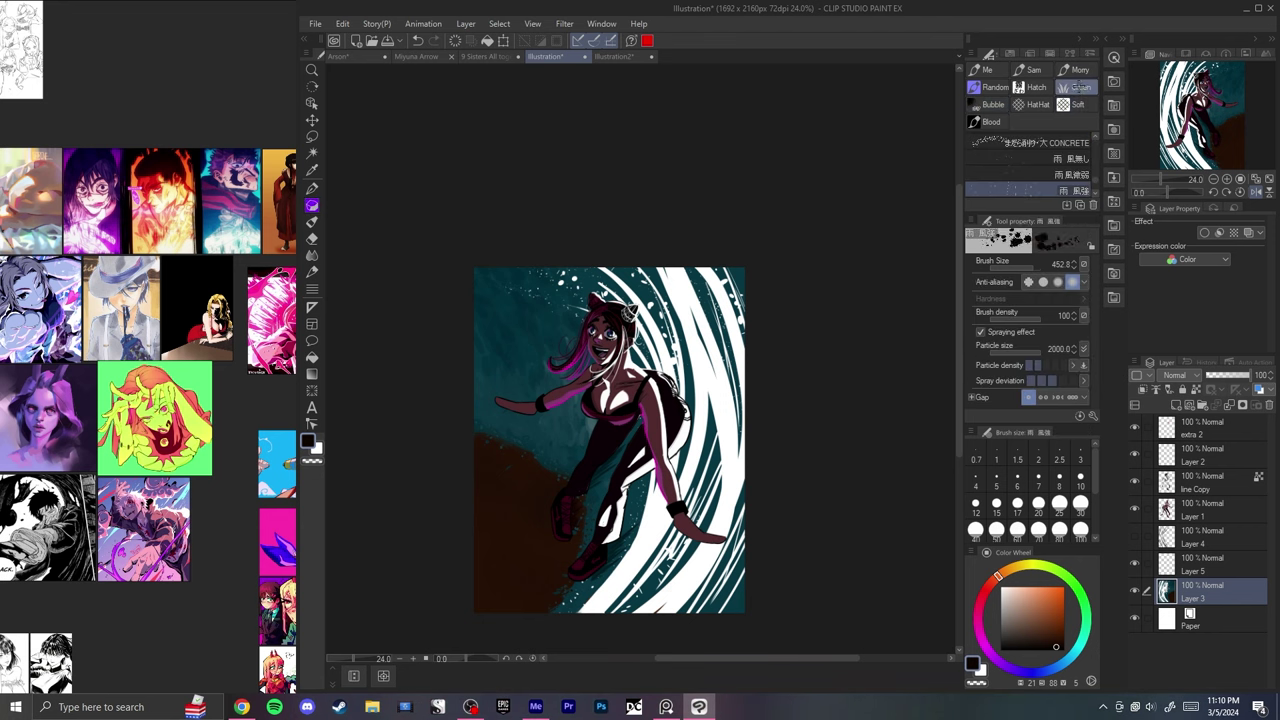
click(1042, 142)
alt+click(547, 560)
drag(736, 468, 672, 480)
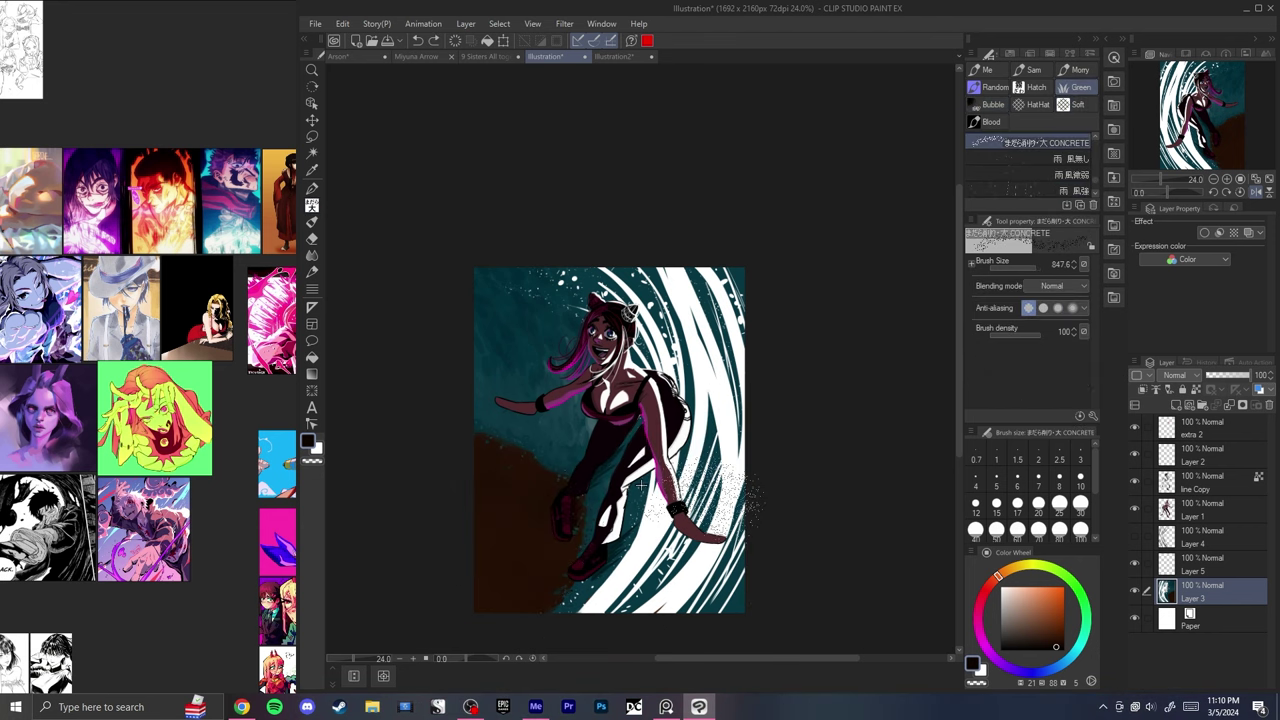
key(h)
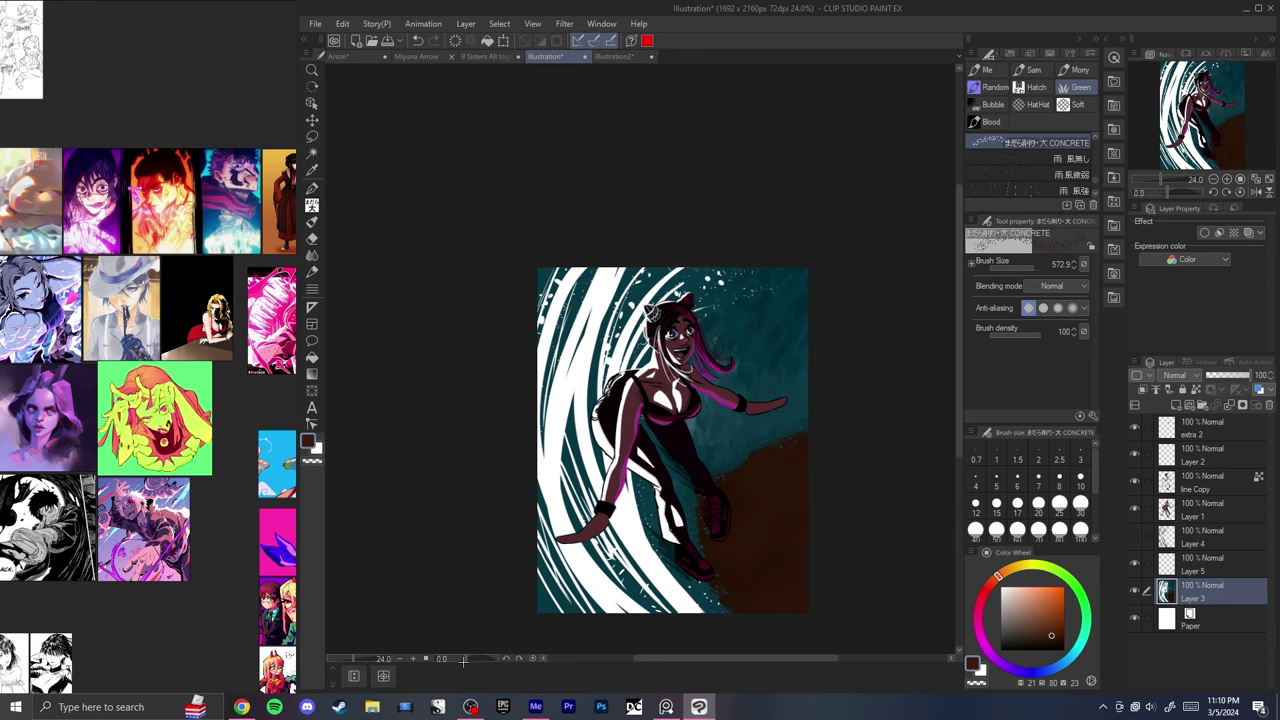
key(h)
- Try light orange speckles on Layer 5 around the outstretched hand with the CONCRETE brush at 394 px
click(1043, 587)
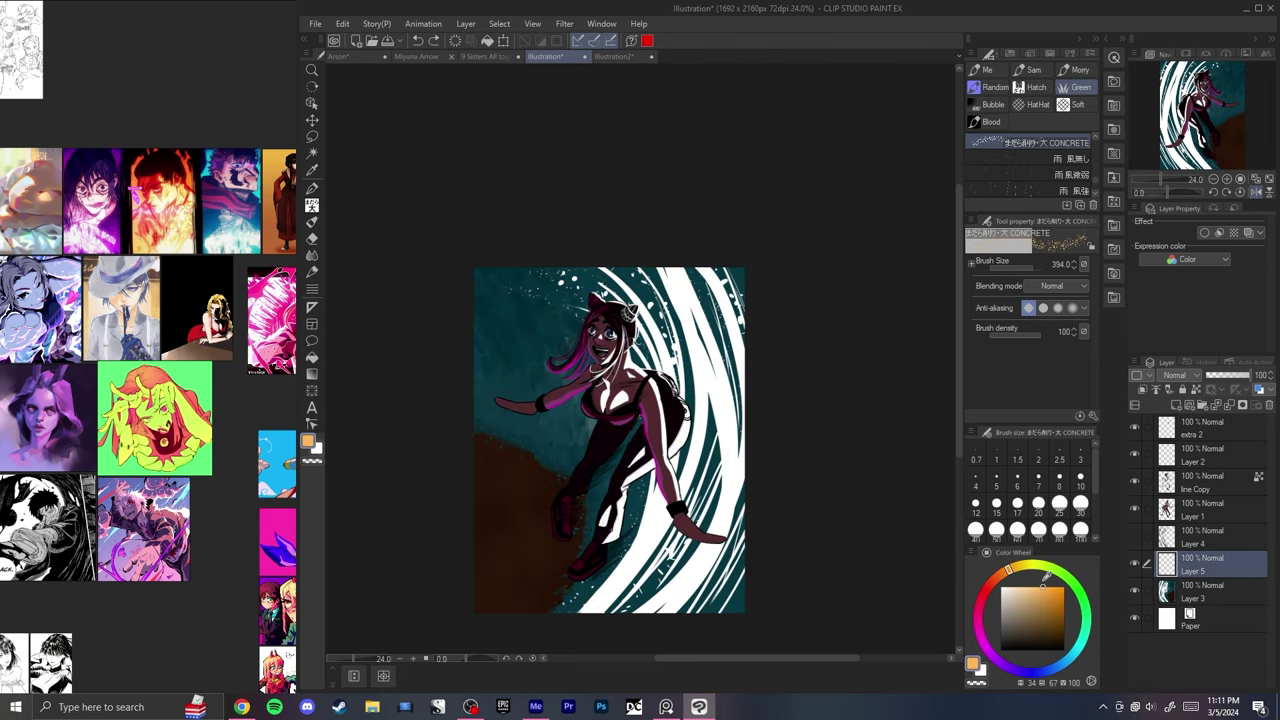
scroll(498, 400, up, 4)
drag(500, 182, 482, 314)
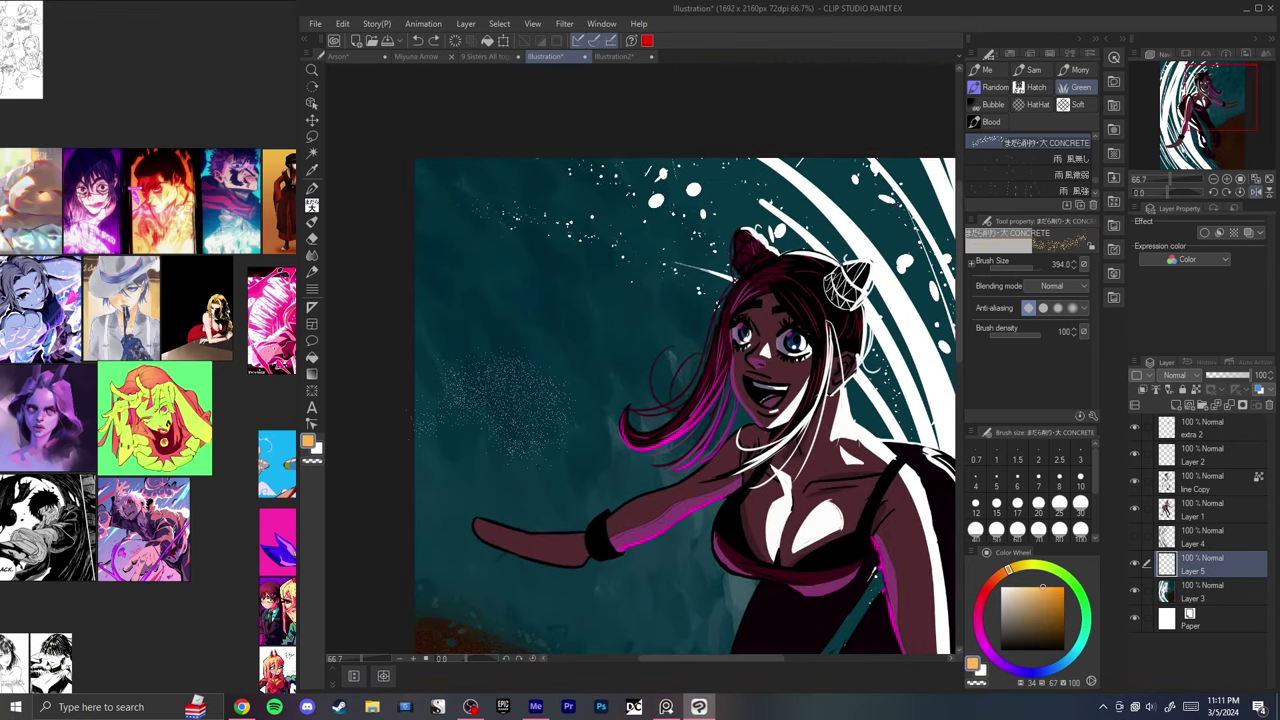
scroll(434, 470, up, 1)
click(432, 400)
key(ctrl+0)
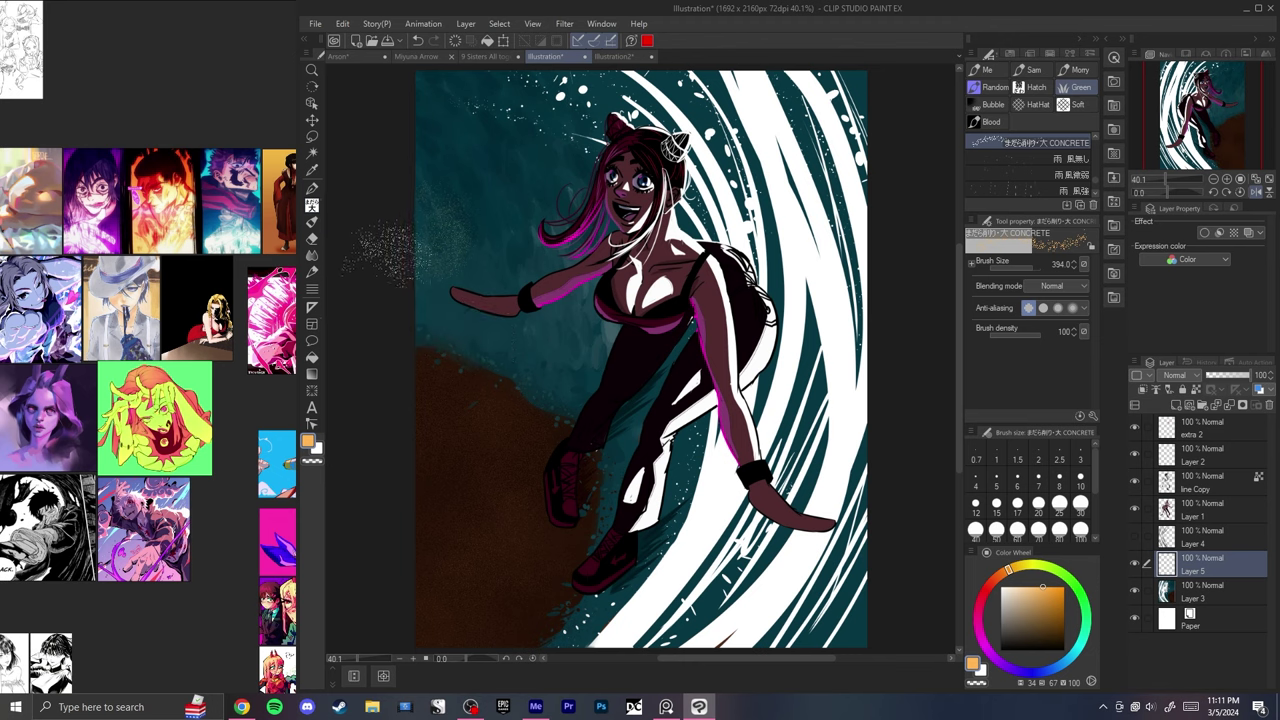
drag(446, 228, 464, 194)
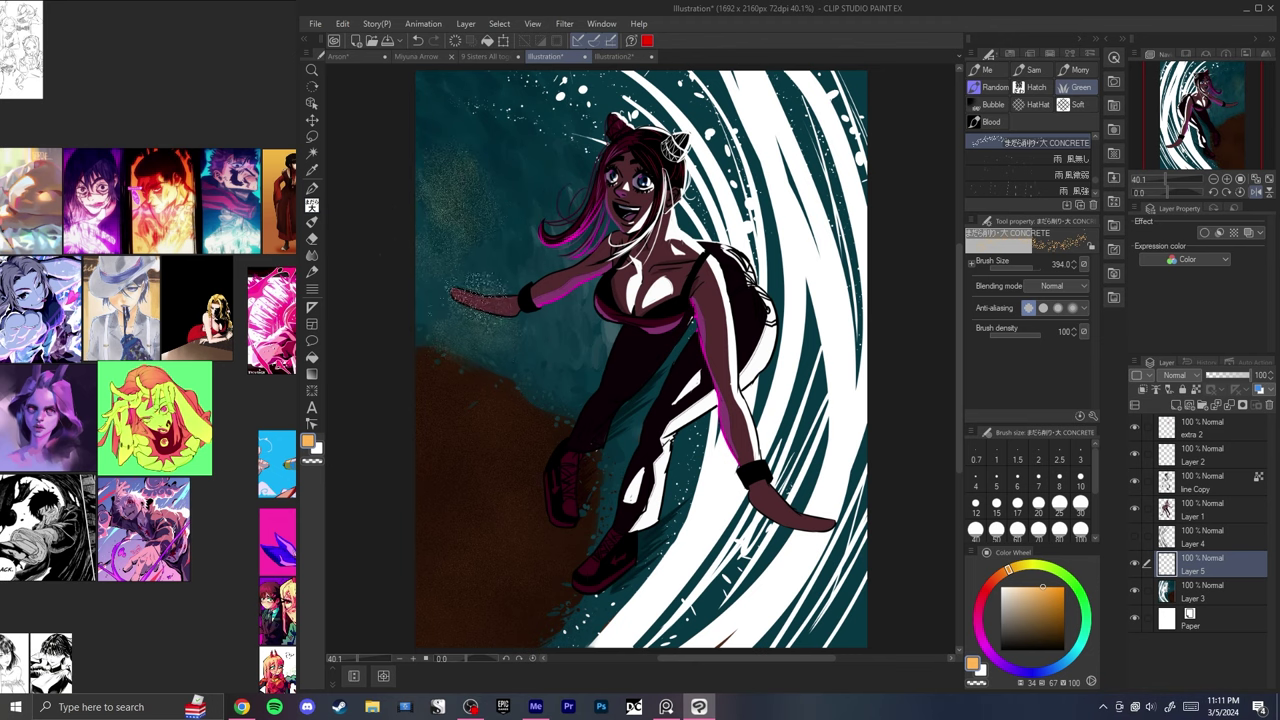
mouse_move(464, 280)
mouse_down()
mouse_move(447, 230)
mouse_move(446, 353)
mouse_move(427, 286)
mouse_up()
key(ctrl+z)
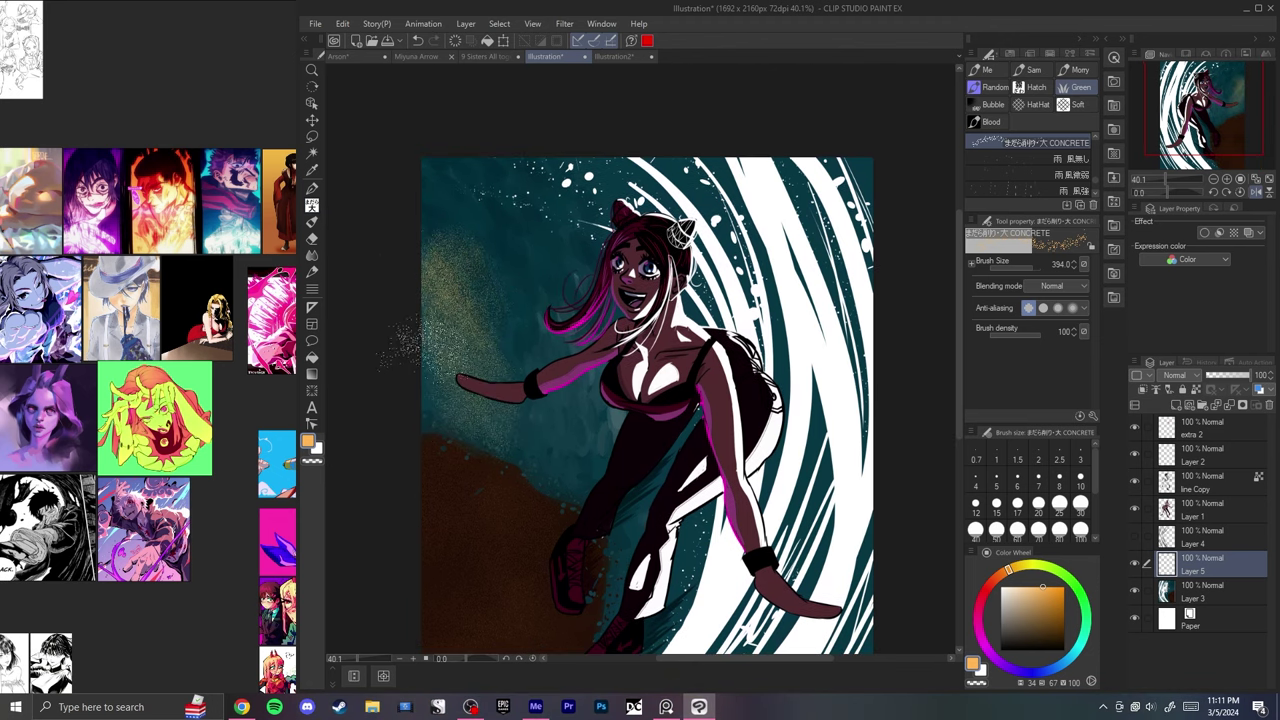
- Try building a denser orange glow on Layer 5 along the canvas edge above the rock
scroll(542, 344, down, 3)
drag(492, 370, 480, 332)
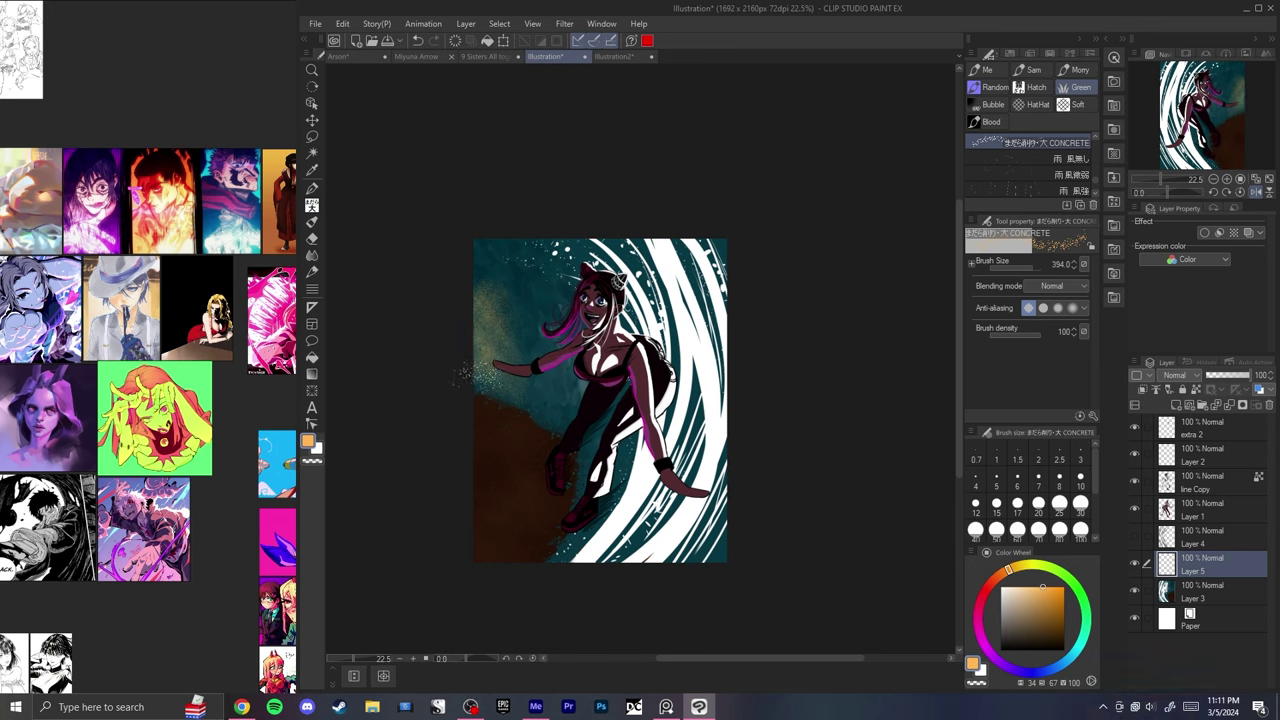
drag(478, 288, 494, 390)
key(ctrl+z)
key(ctrl+z)
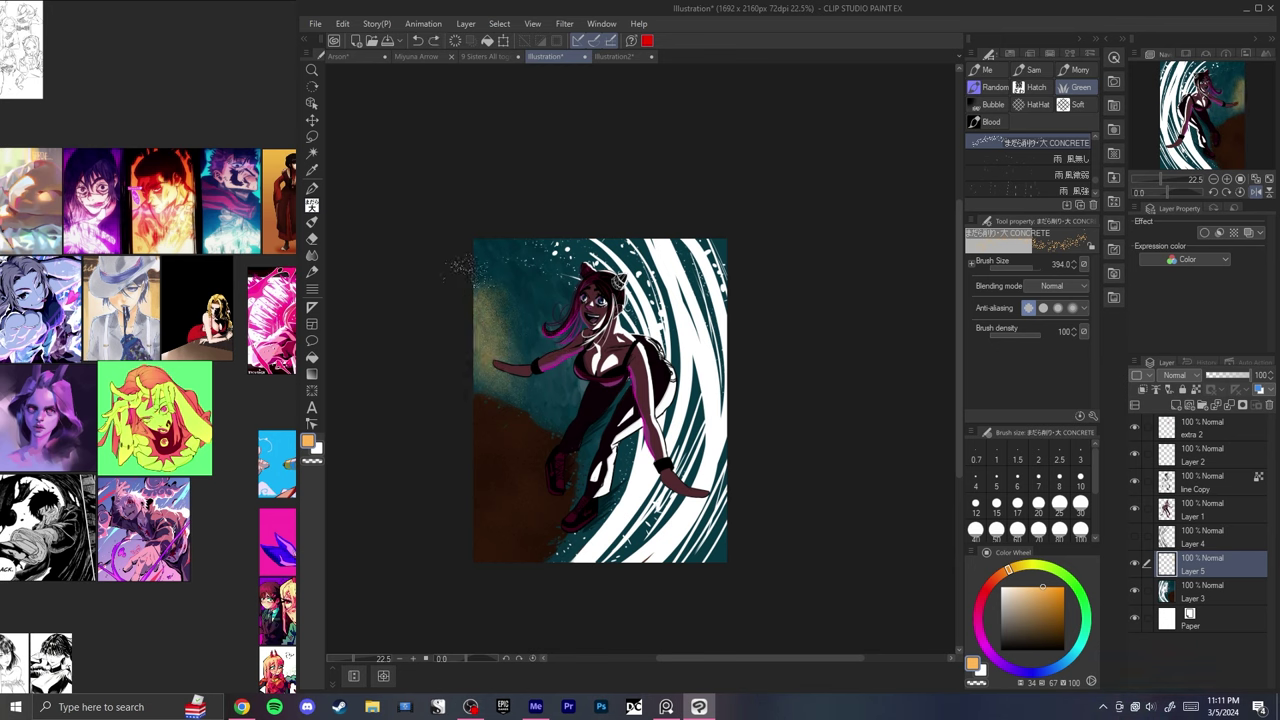
mouse_move(474, 290)
mouse_down()
mouse_move(532, 372)
mouse_move(469, 339)
mouse_move(452, 279)
mouse_move(465, 372)
mouse_move(445, 289)
mouse_move(445, 355)
mouse_up()
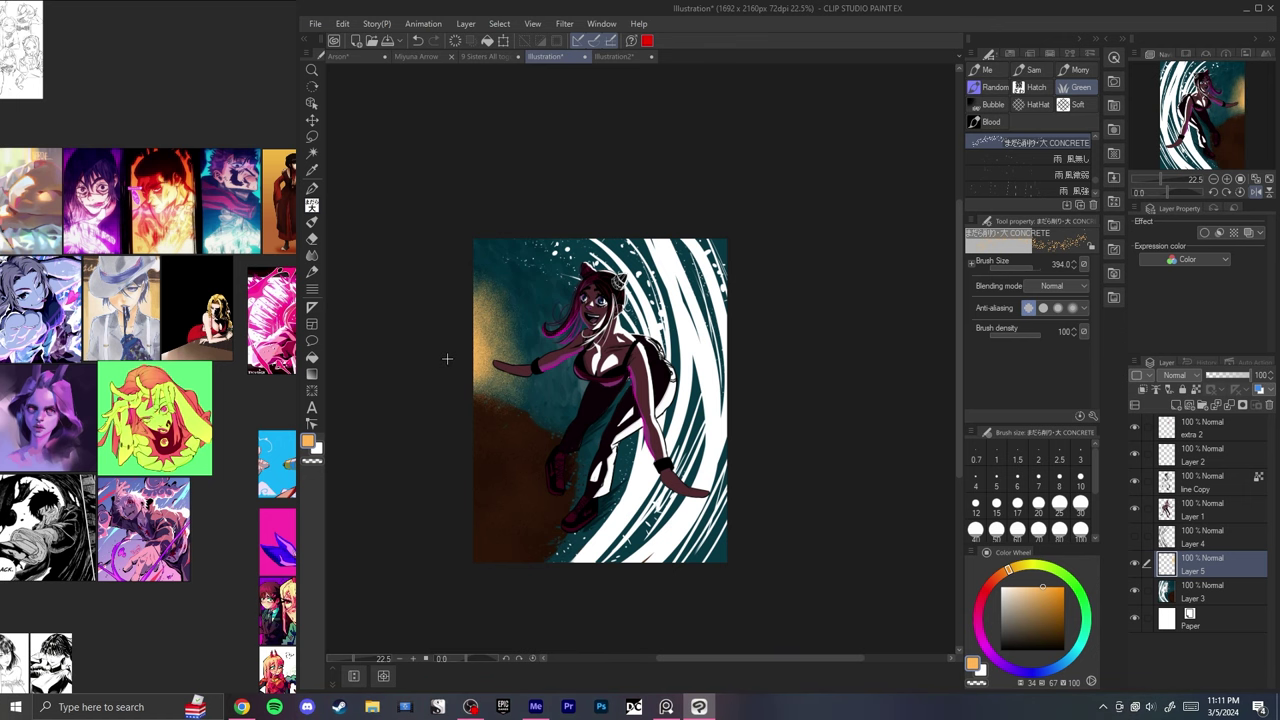
- Undo the orange speckle strokes on Layer 5
key(ctrl+z)
key(ctrl+z)
key(ctrl+z)
key(ctrl+z)
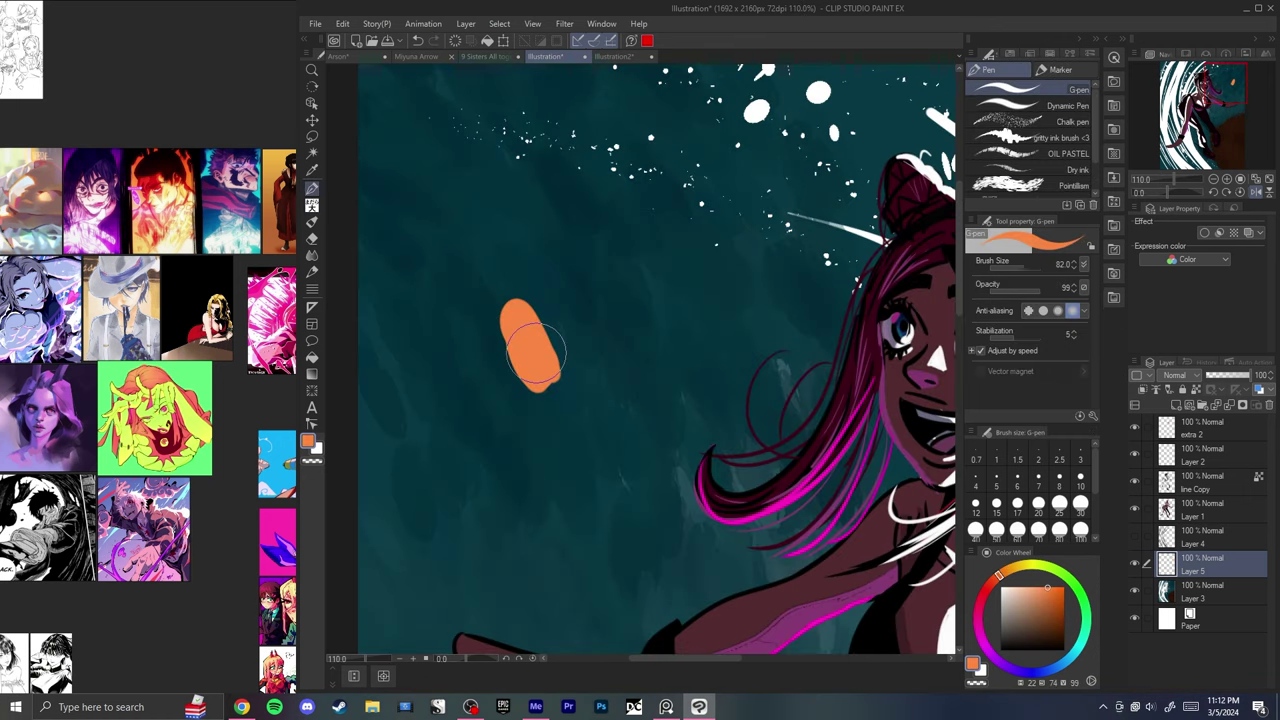
- Switch to the browser and search Google Images for "nemo", then look through the results
click(242, 707)
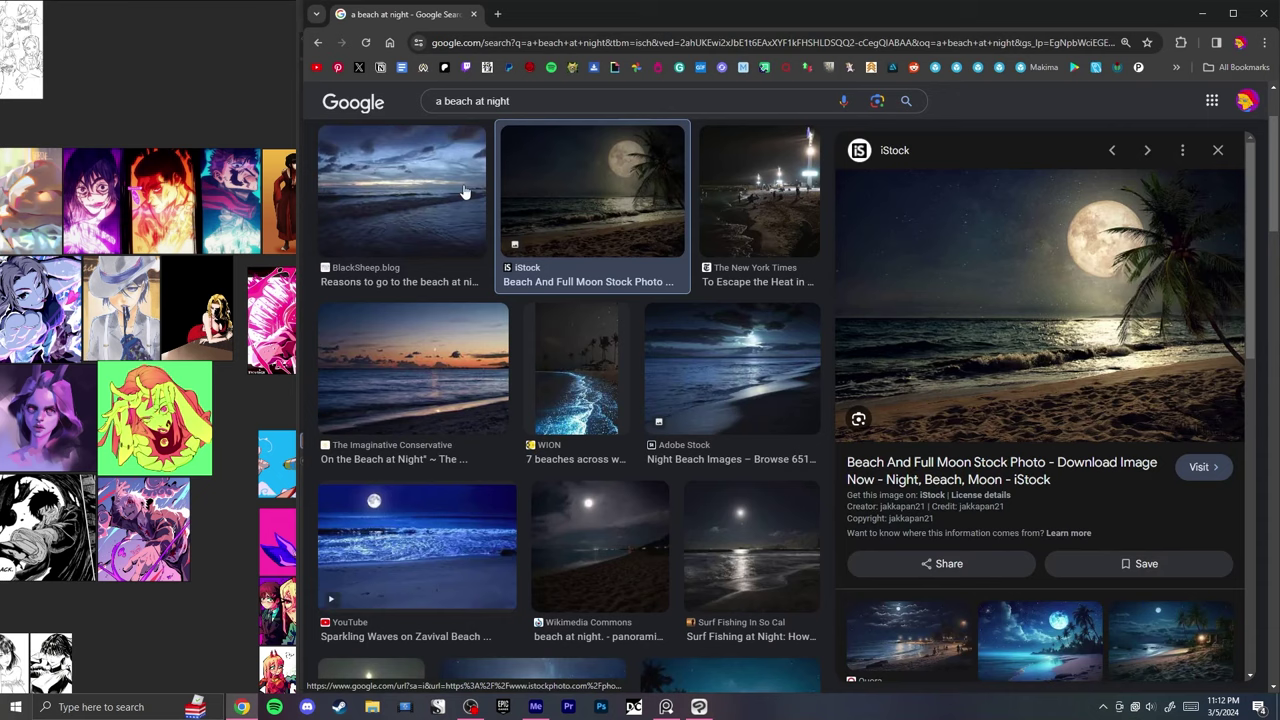
click(534, 104)
key(ctrl+a)
text(nemo)
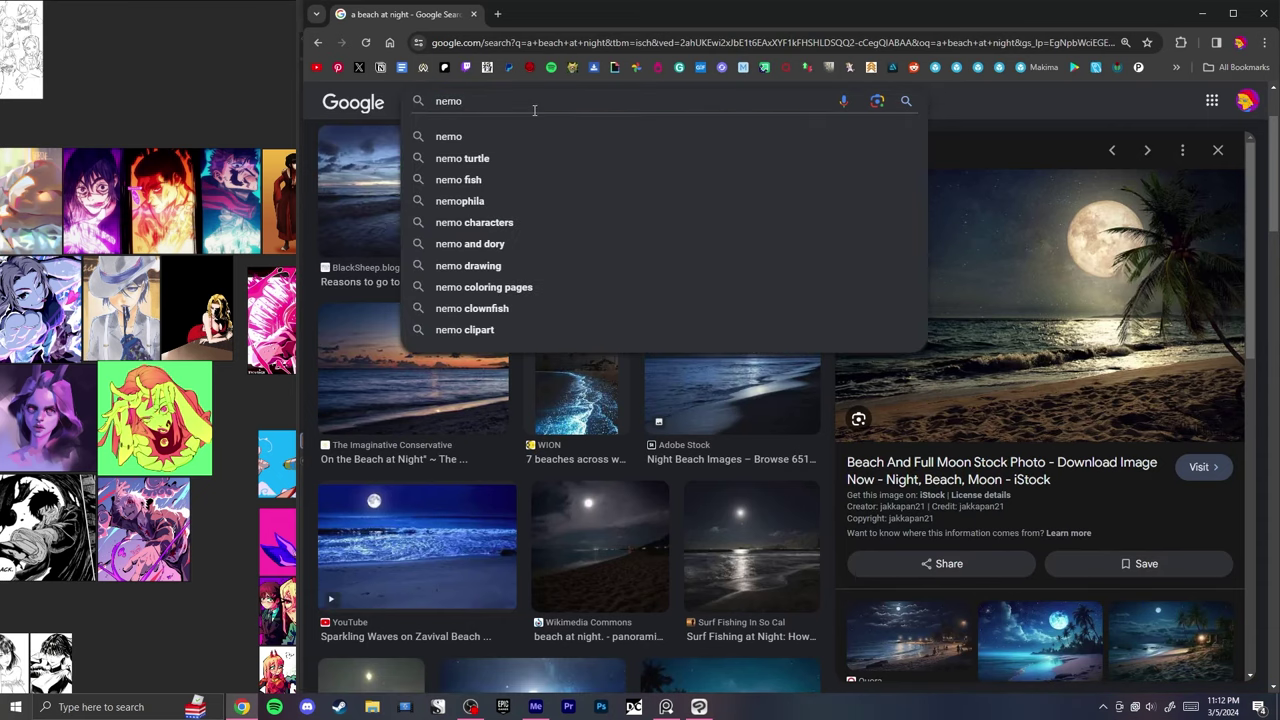
key(Return)
scroll(525, 197, down, 4)
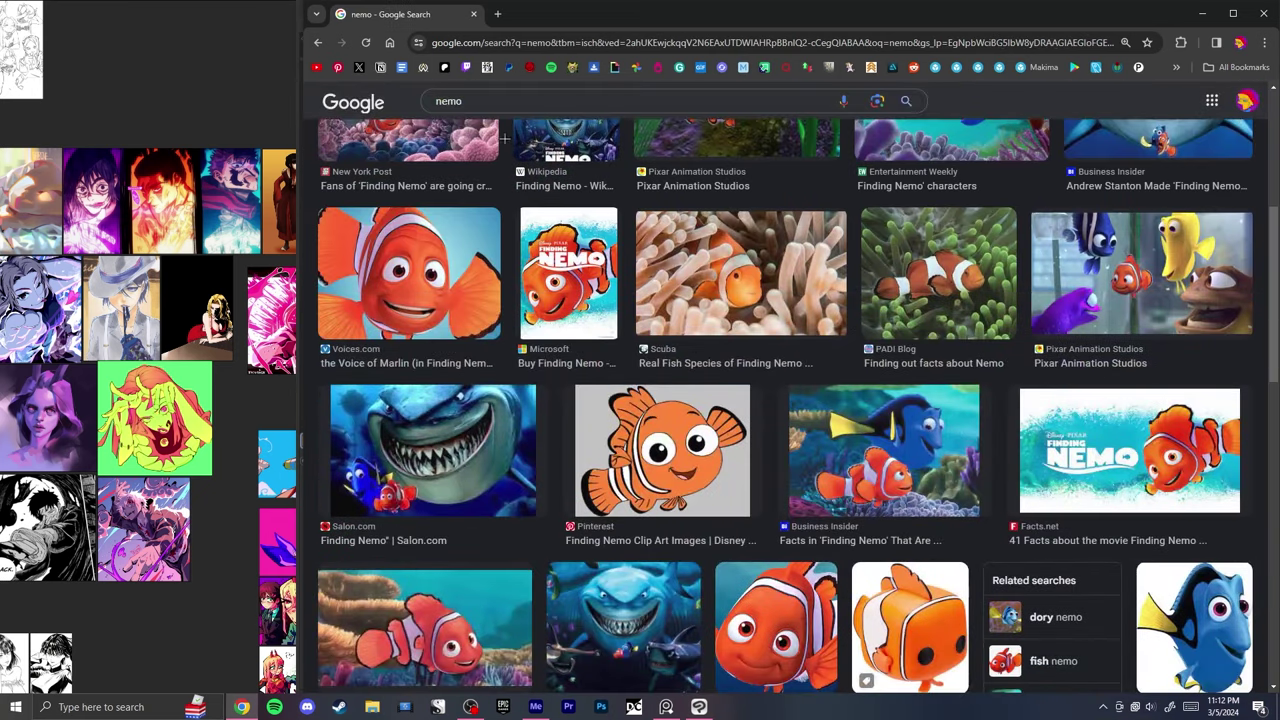
- Search Google Images for "clown fish" and place an orange clownfish photo on the reference board
click(483, 100)
key(ctrl+a)
text(clown fish)
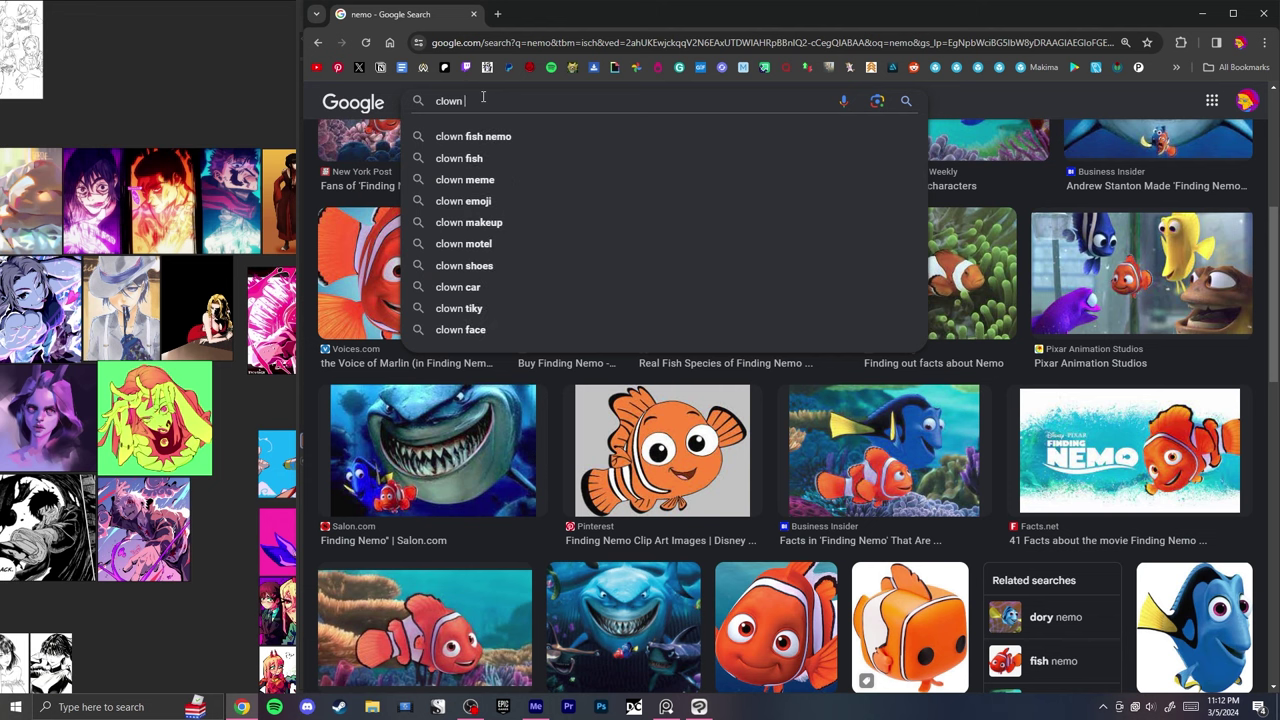
key(Return)
drag(387, 190, 179, 327)
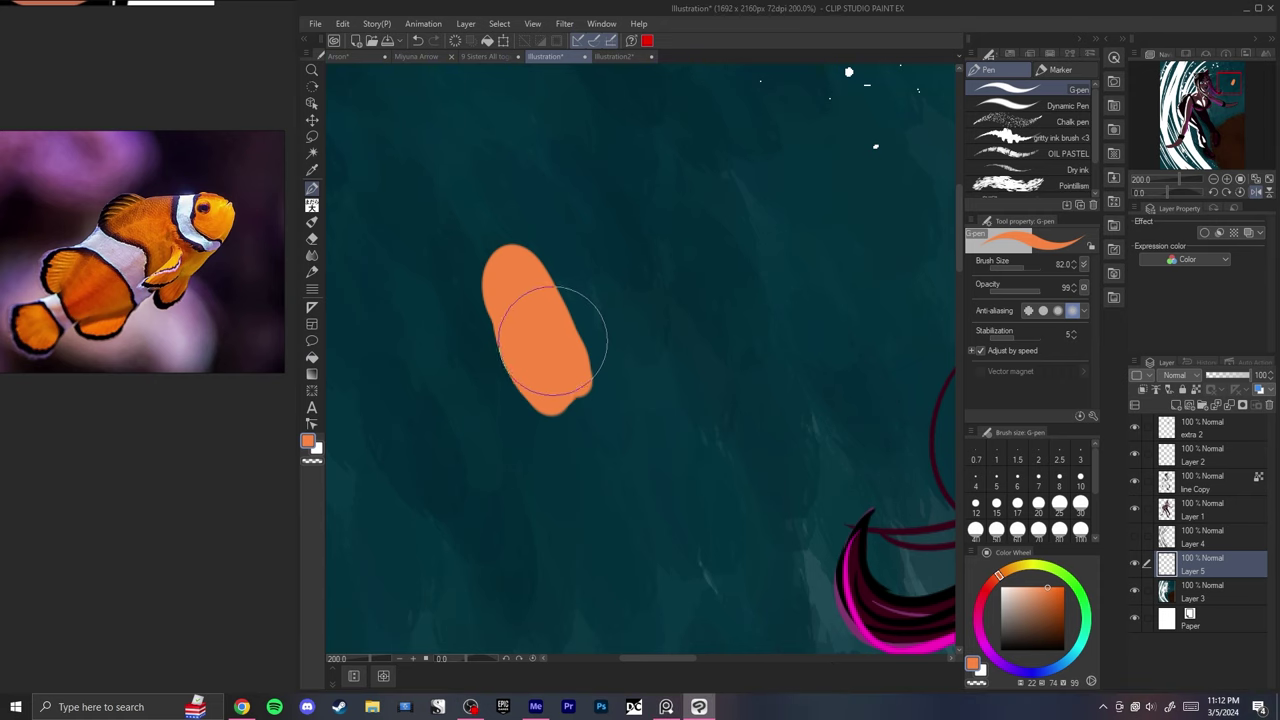
- Draw a clownfish on Layer 5 with the G-pen, with an orange body and black eye, back outline and stripe edges
drag(596, 276, 548, 340)
drag(572, 412, 592, 314)
key(ctrl+z)
mouse_move(490, 288)
mouse_down()
mouse_move(588, 272)
mouse_move(600, 292)
mouse_up()
scroll(548, 341, up, 3)
mouse_move(600, 292)
mouse_down()
mouse_move(550, 340)
mouse_move(532, 322)
mouse_up()
mouse_move(518, 334)
mouse_down()
mouse_move(559, 321)
mouse_move(530, 312)
mouse_move(508, 354)
mouse_move(568, 321)
mouse_move(613, 340)
mouse_move(482, 362)
mouse_up()
key(ctrl+z)
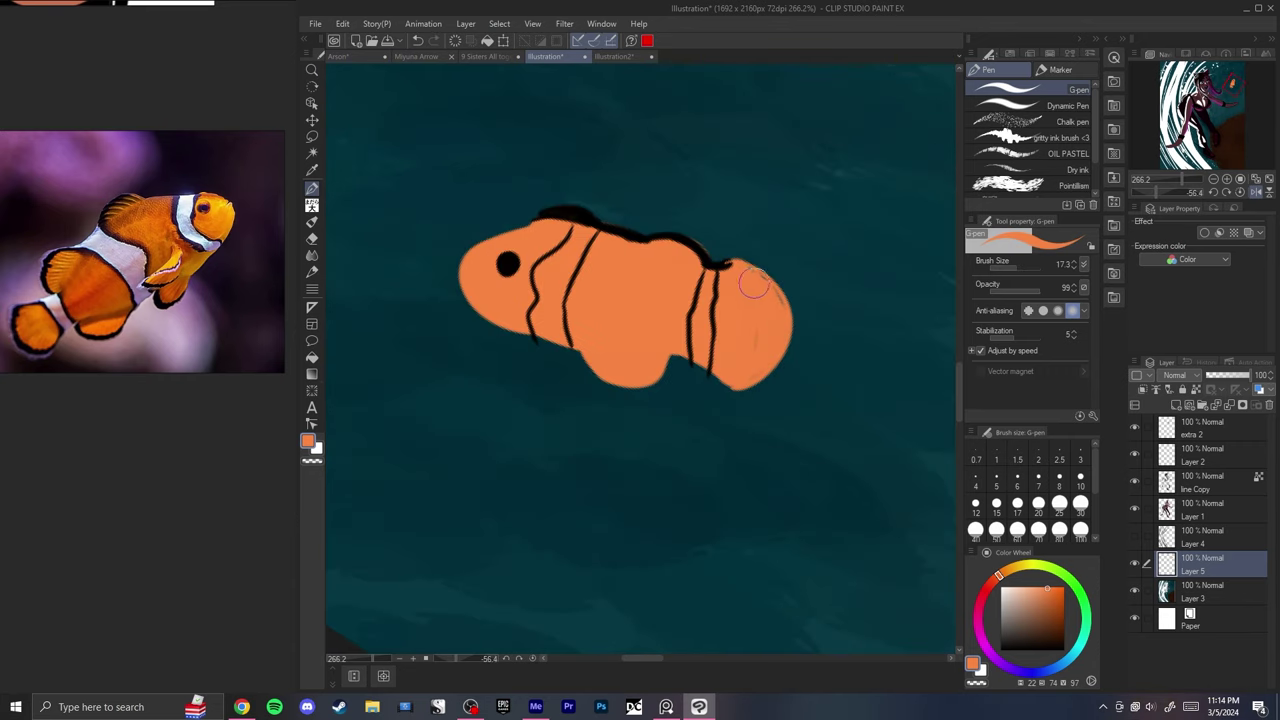
- Outline the clownfish's tail and body in black with the G-pen at 17.3, and fill its two stripes white
alt+click(713, 265)
drag(717, 268, 712, 349)
key(ctrl+z)
key(ctrl+z)
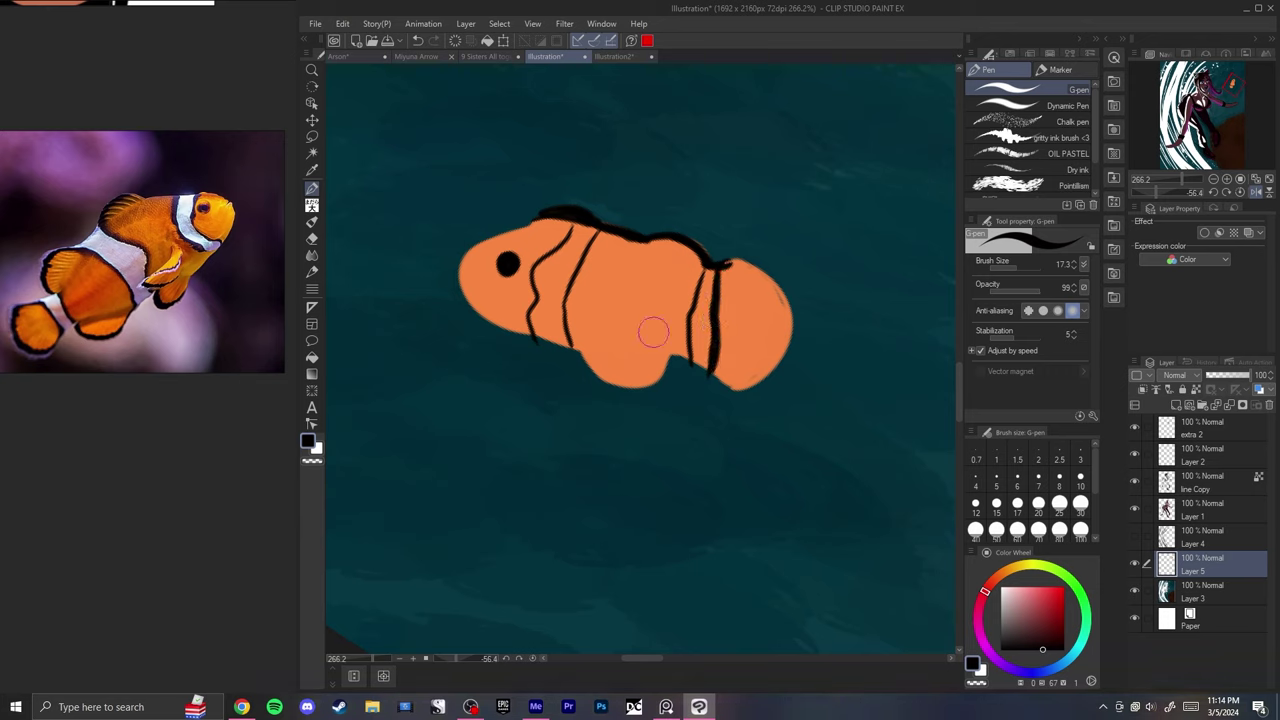
mouse_move(728, 262)
mouse_down()
mouse_move(758, 277)
mouse_move(781, 345)
mouse_move(737, 380)
mouse_up()
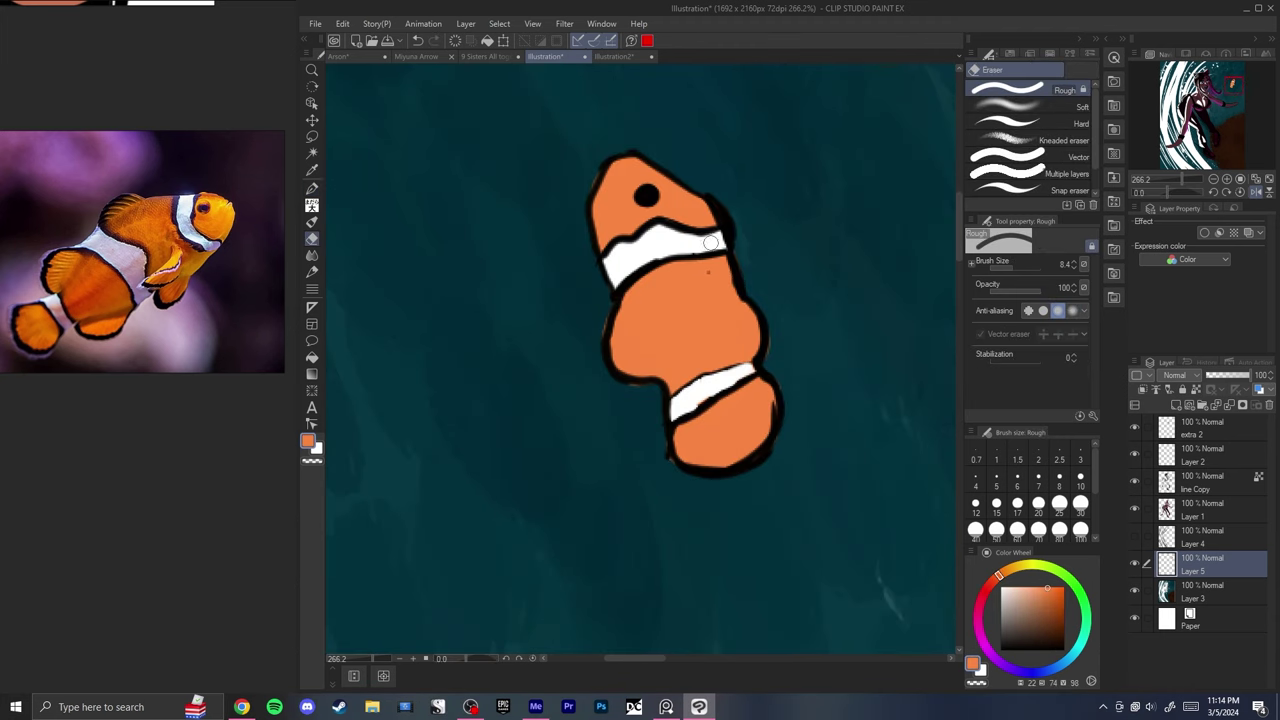
key(r)
drag(711, 243, 695, 234)
key(p)
key(ctrl+0)
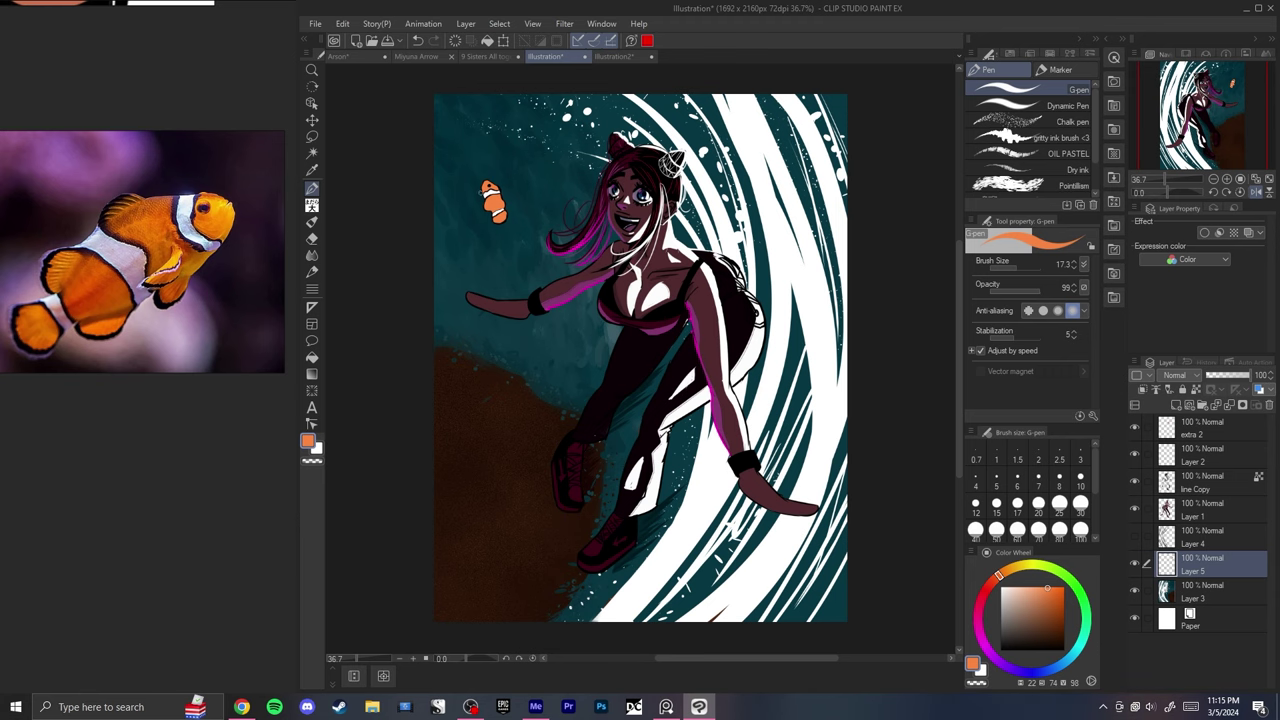
- Lasso the back edge of the clownfish and move it inward with Transform to slim the body
scroll(471, 163, up, 10)
scroll(465, 203, down, 9)
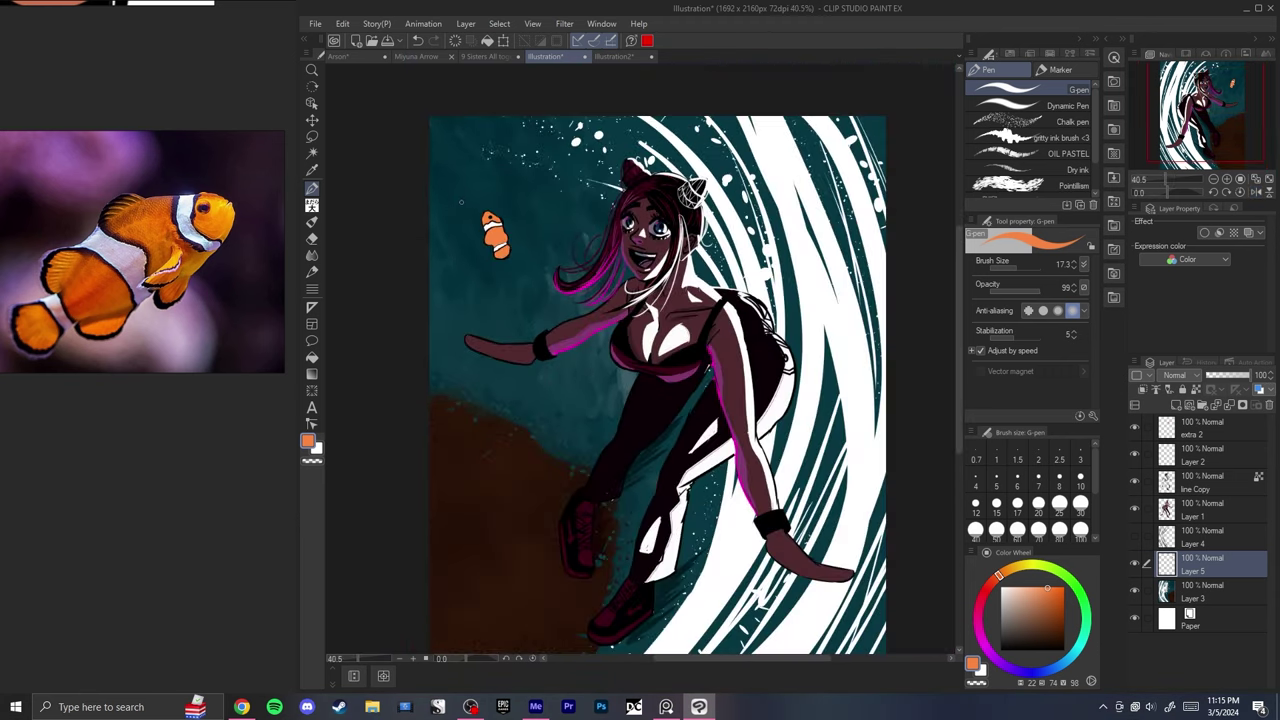
scroll(461, 201, up, 6)
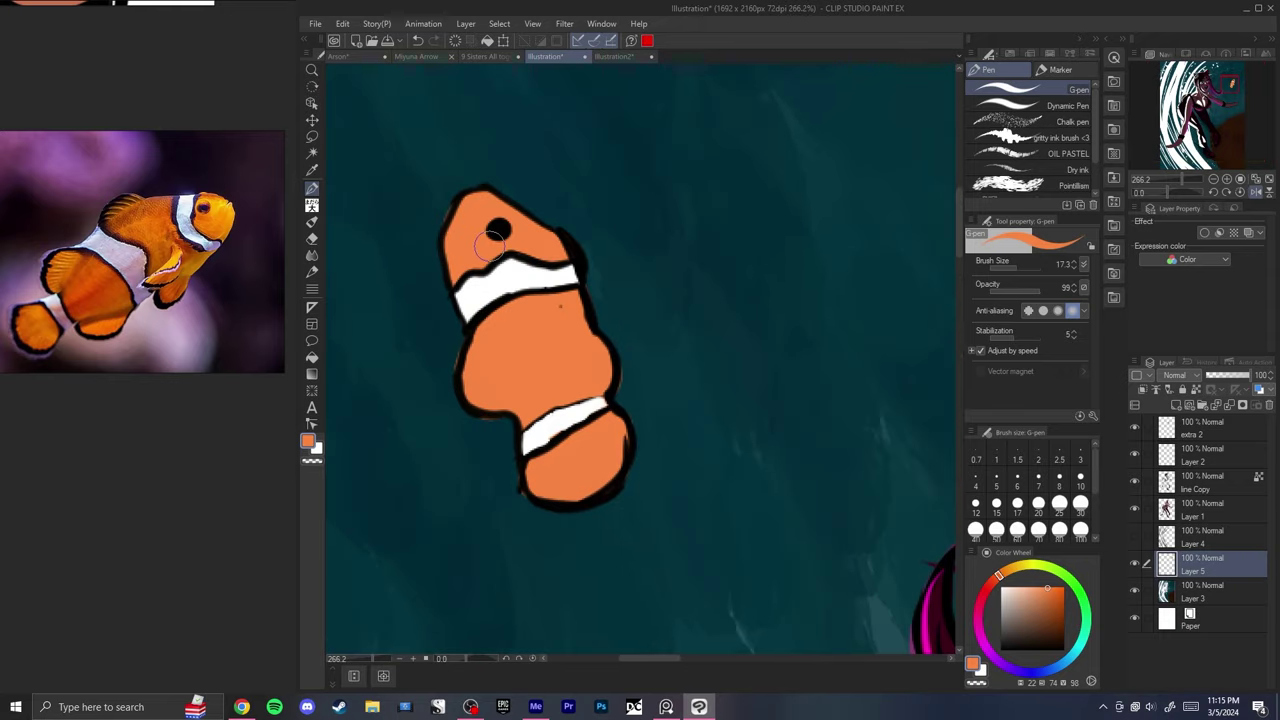
key(m)
mouse_move(631, 387)
mouse_down()
mouse_move(548, 290)
mouse_move(628, 385)
mouse_up()
key(ctrl+t)
drag(576, 374, 574, 374)
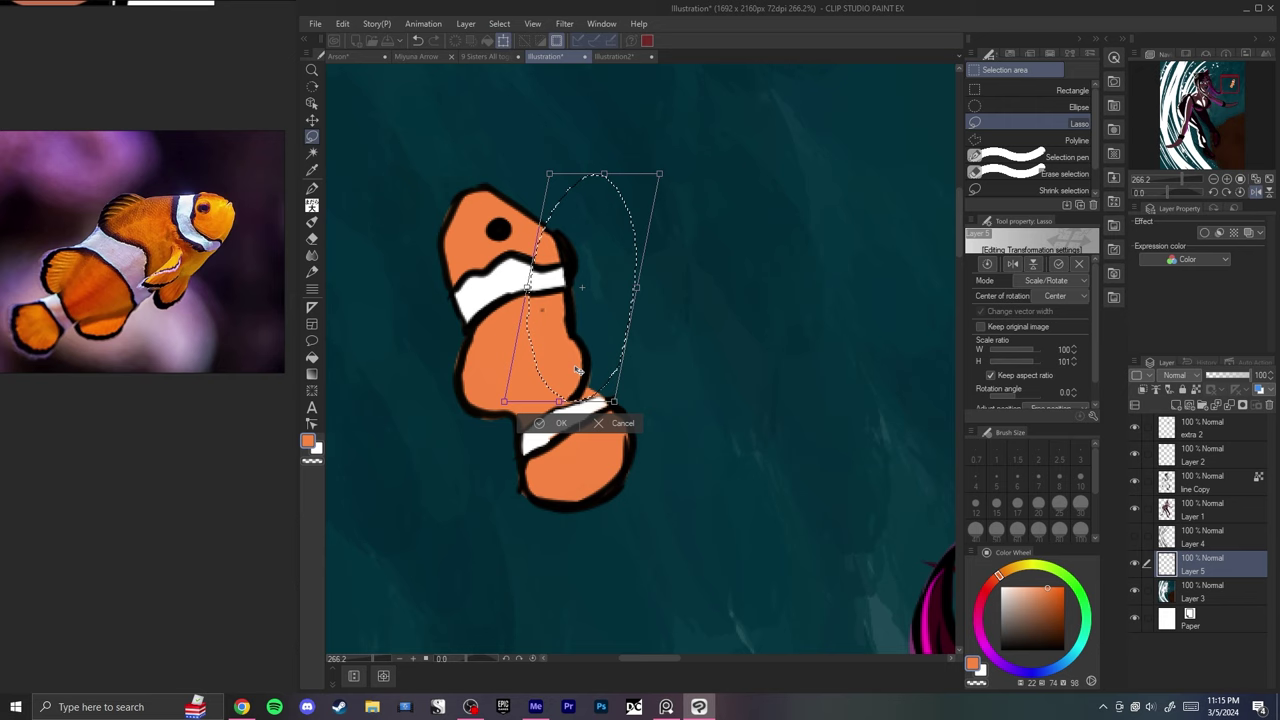
key(Return)
key(ctrl+d)
- Lasso the clownfish's belly edge and shift it inward, and erase the stray paint above the tail
mouse_move(502, 432)
mouse_down()
mouse_move(506, 311)
mouse_move(443, 417)
mouse_up()
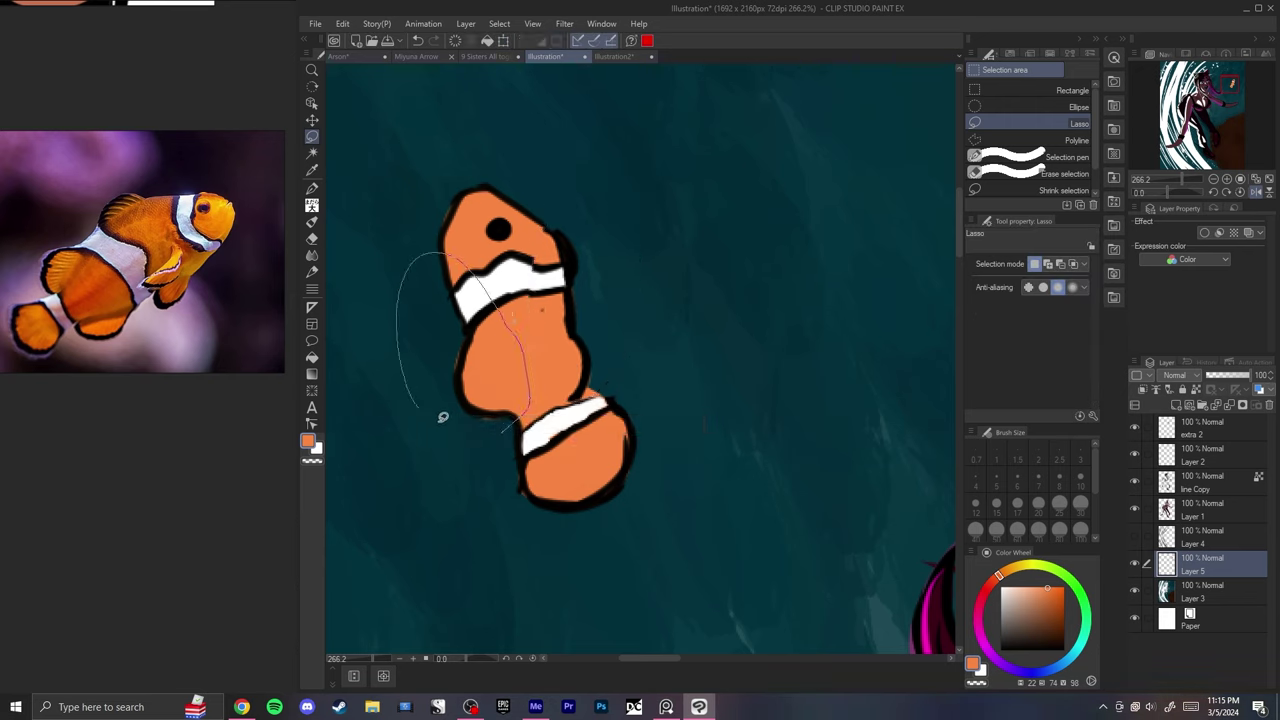
key(e)
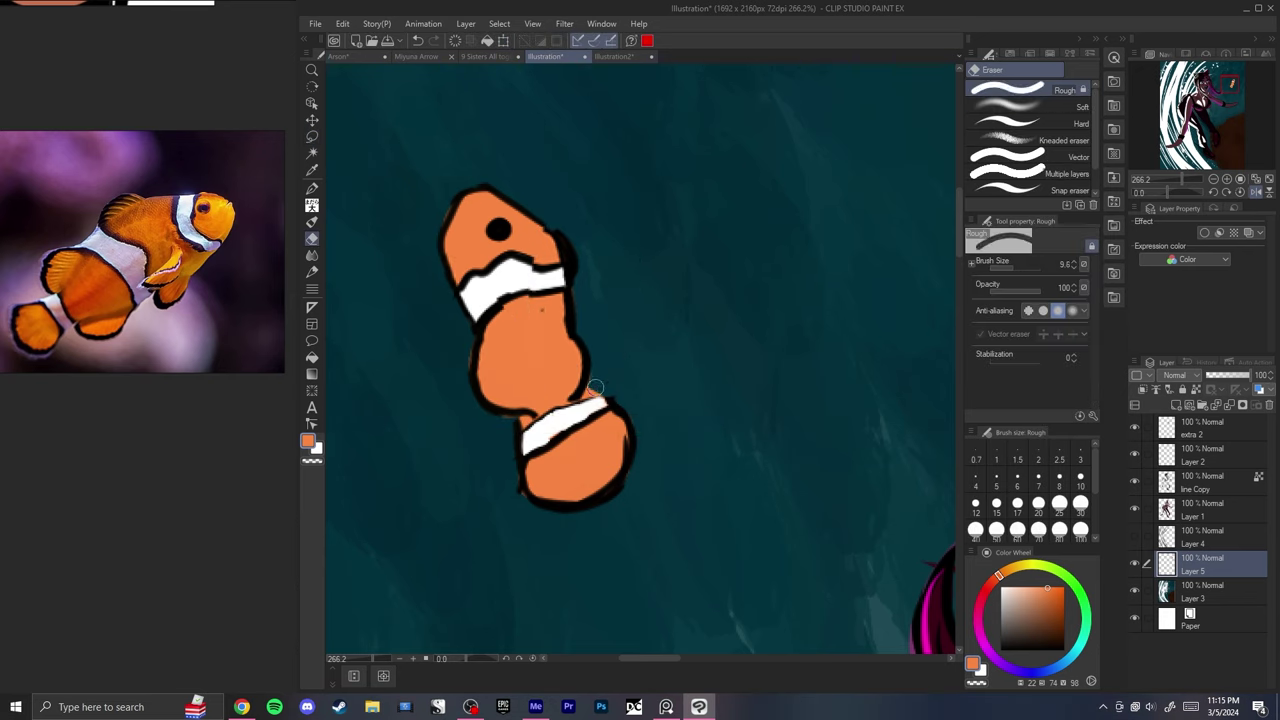
drag(598, 390, 588, 388)
- Lasso the clownfish's tail and reposition it with Transform, and check the fish in the mirrored view of the whole illustration
key(m)
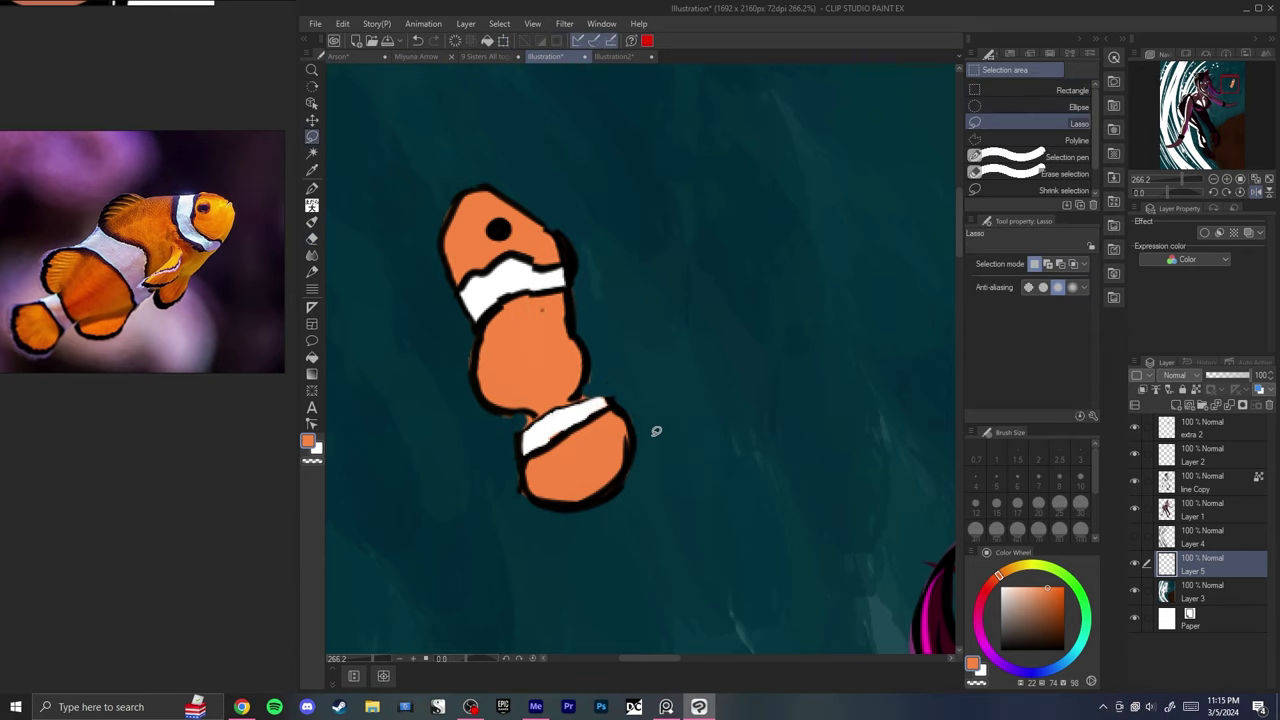
drag(668, 452, 670, 448)
key(ctrl+t)
drag(620, 374, 517, 434)
key(Return)
key(ctrl+d)
key(ctrl+0)
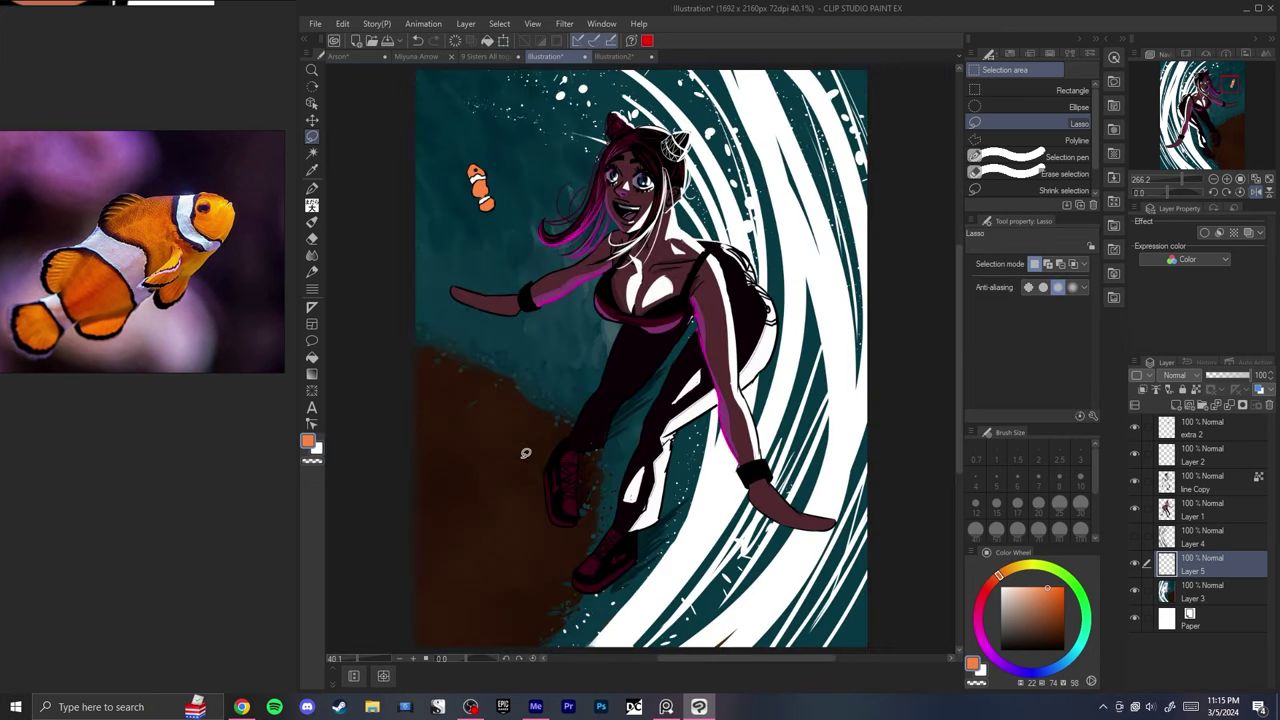
scroll(472, 143, up, 10)
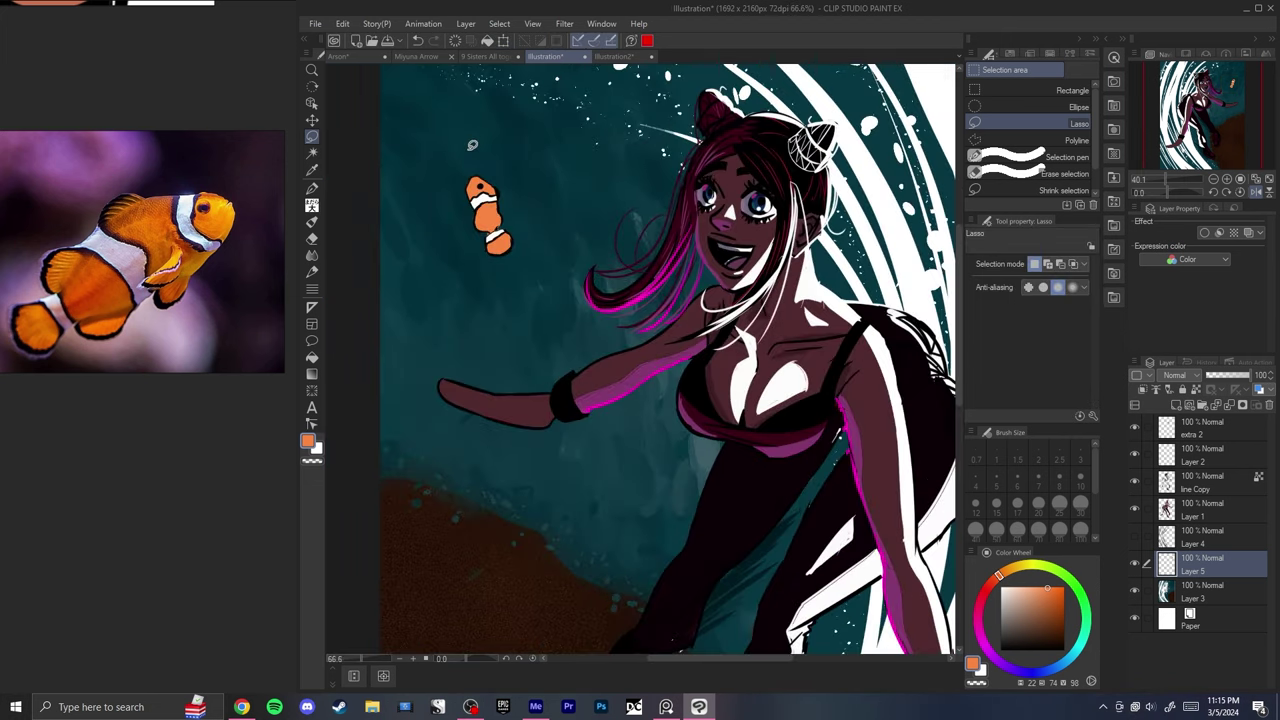
key(r)
drag(700, 266, 592, 301)
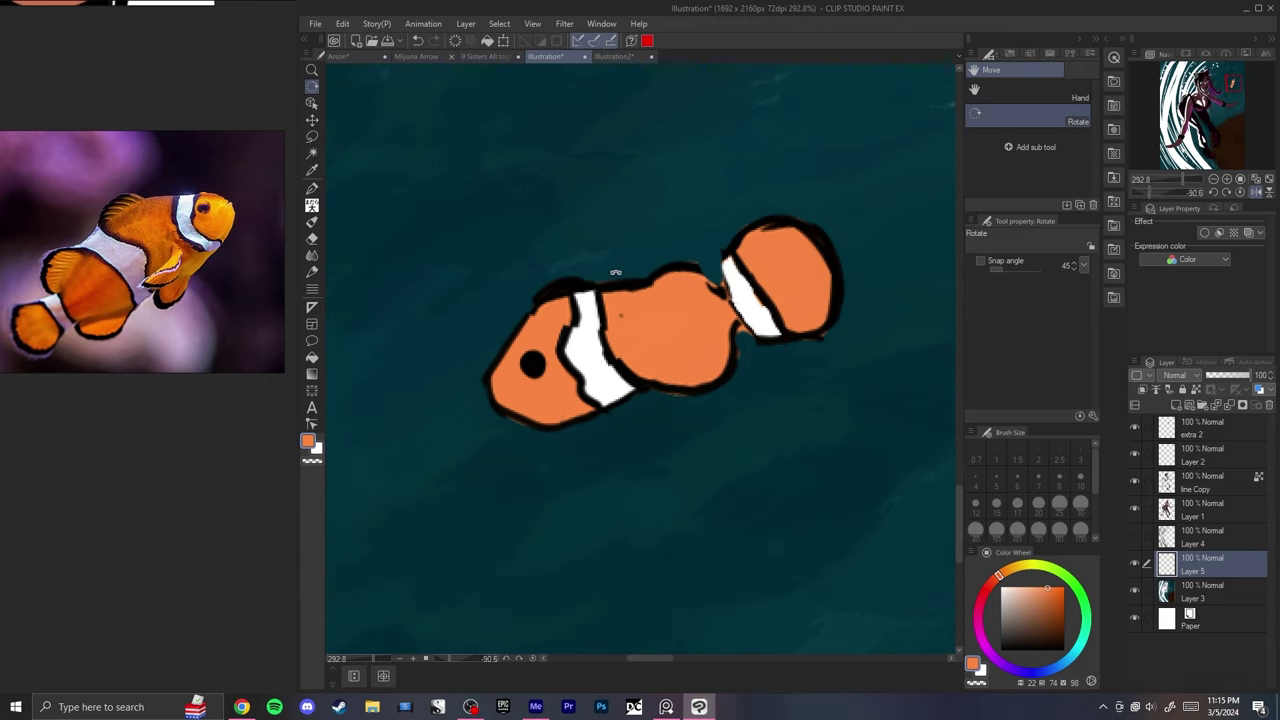
key(m)
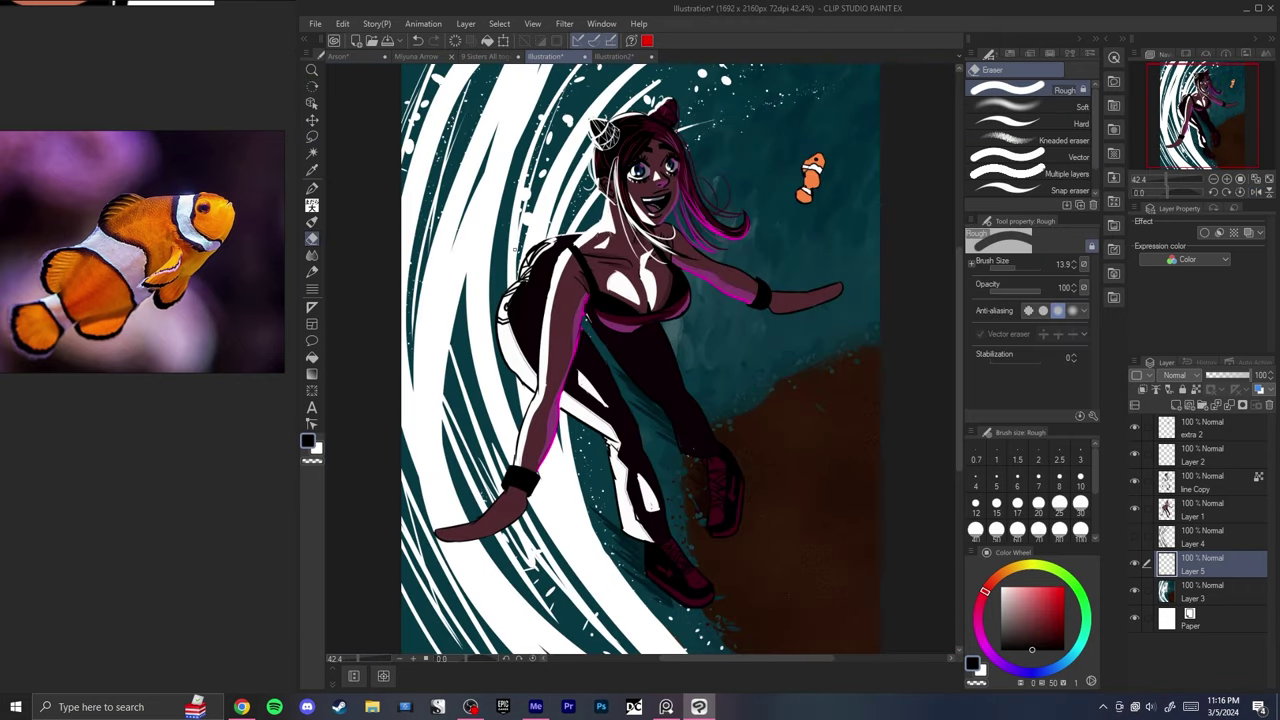
key(h)
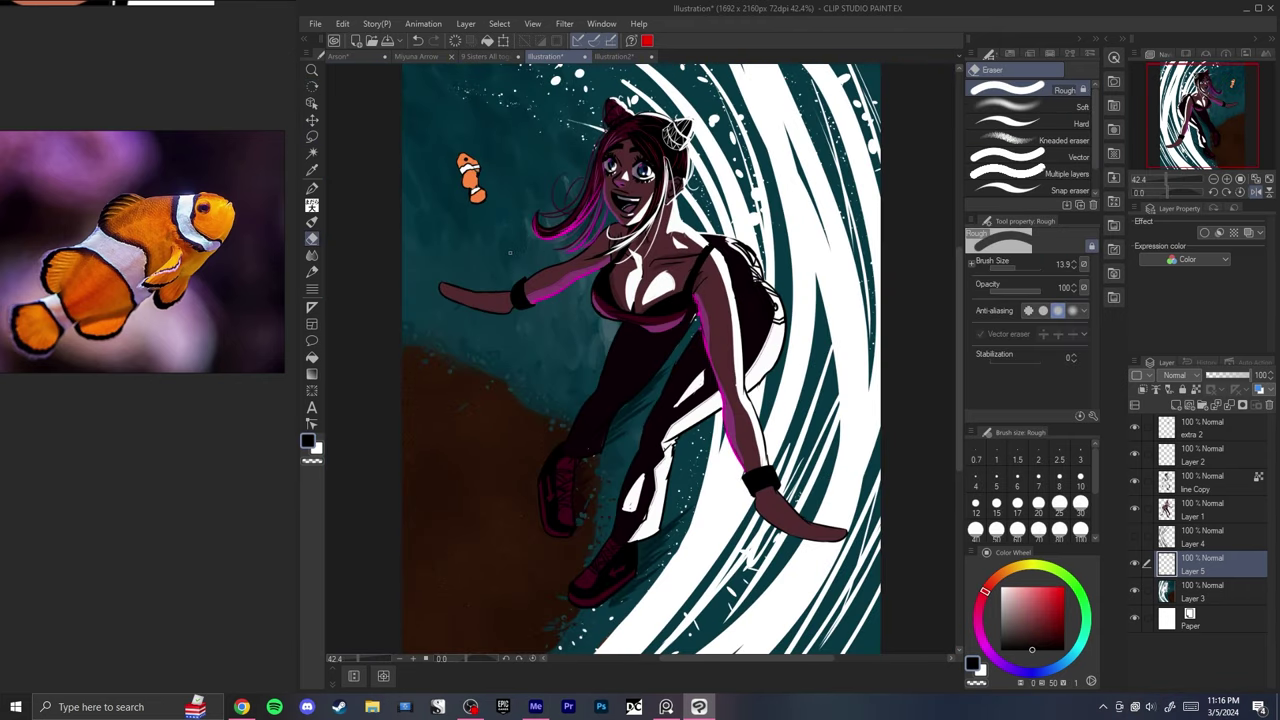
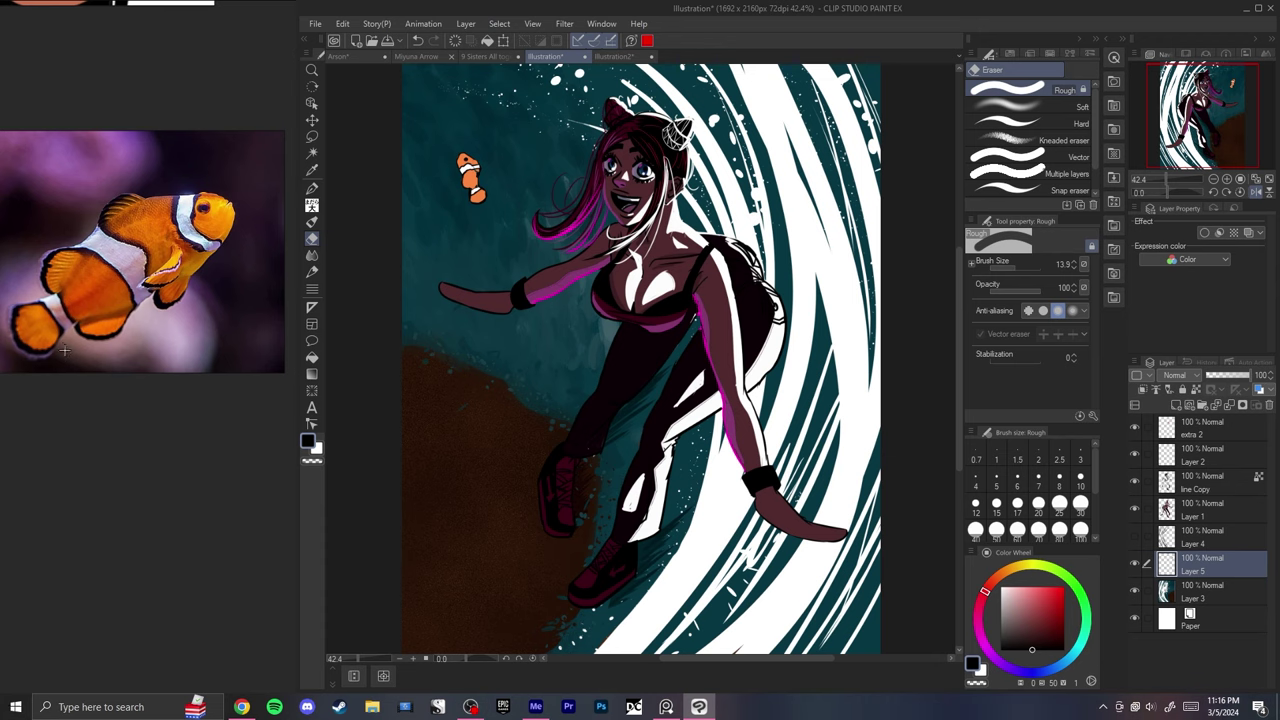
- Lasso the clownfish's tail and raise it with Transform toward the line of the back
scroll(467, 153, up, 8)
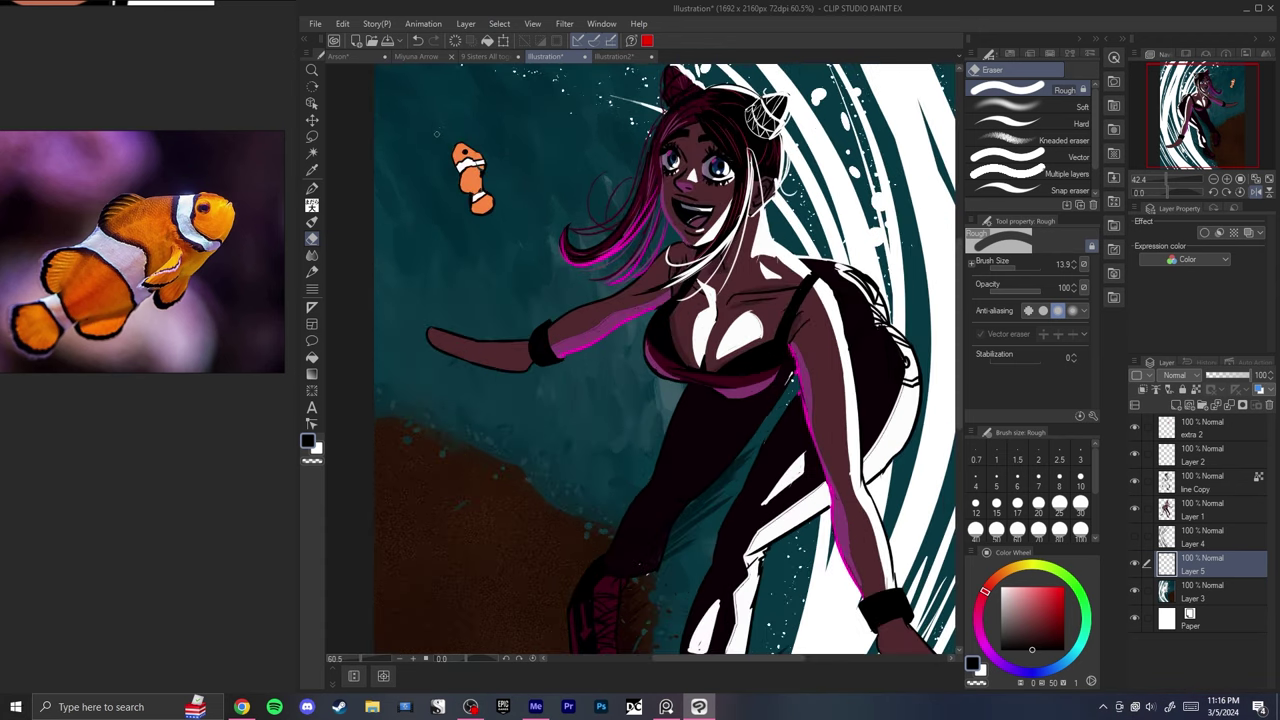
drag(469, 152, 463, 369)
drag(467, 466, 623, 341)
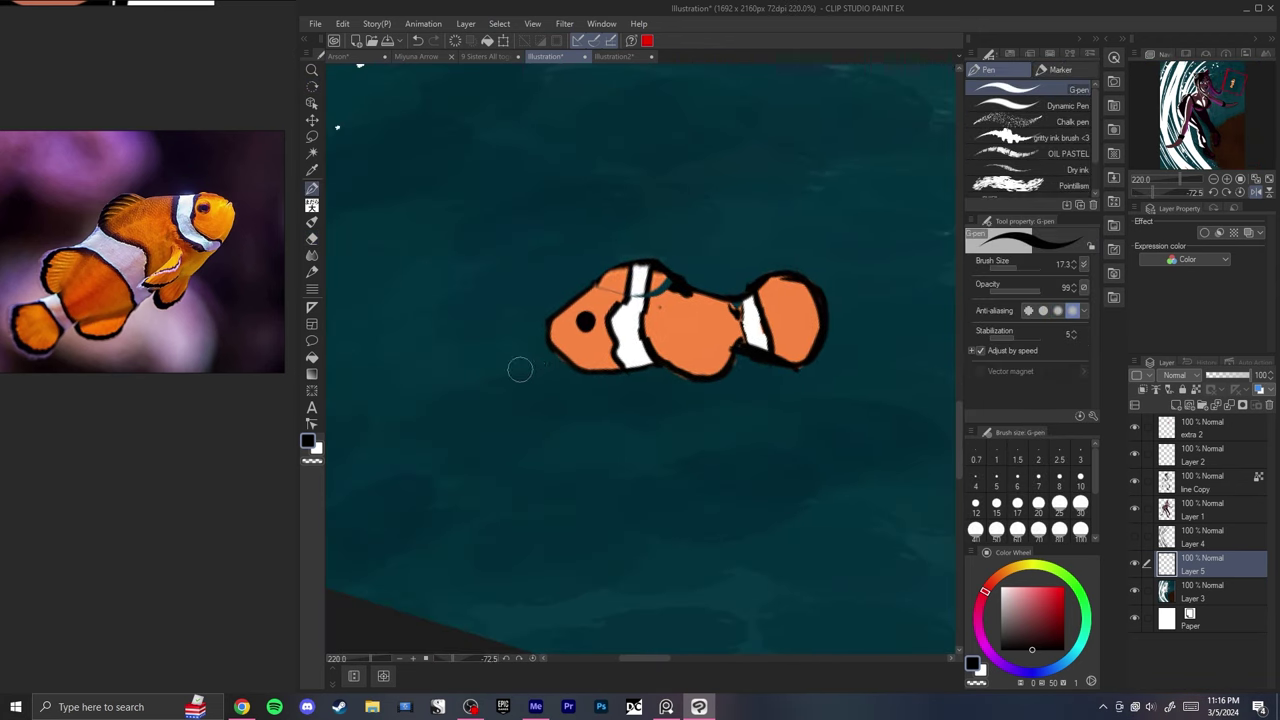
key(k)
key(m)
mouse_move(856, 346)
mouse_down()
mouse_move(817, 254)
mouse_move(826, 266)
mouse_up()
key(ctrl+t)
drag(790, 325, 794, 309)
key(Return)
- Lasso the clownfish's upper back and shift it outward with Transform to make the dorsal hump taller
mouse_move(714, 320)
mouse_down()
mouse_move(661, 204)
mouse_move(738, 300)
mouse_move(701, 292)
mouse_move(750, 254)
mouse_up()
key(ctrl+t)
key(Return)
key(ctrl+d)
- Redraw the clownfish's forehead and back outline with the G-pen at 17.3 in colors sampled from the fish
key(p)
alt+click(617, 264)
drag(614, 291, 573, 305)
alt+click(597, 273)
key(ctrl+z)
drag(608, 262, 578, 302)
drag(676, 252, 745, 272)
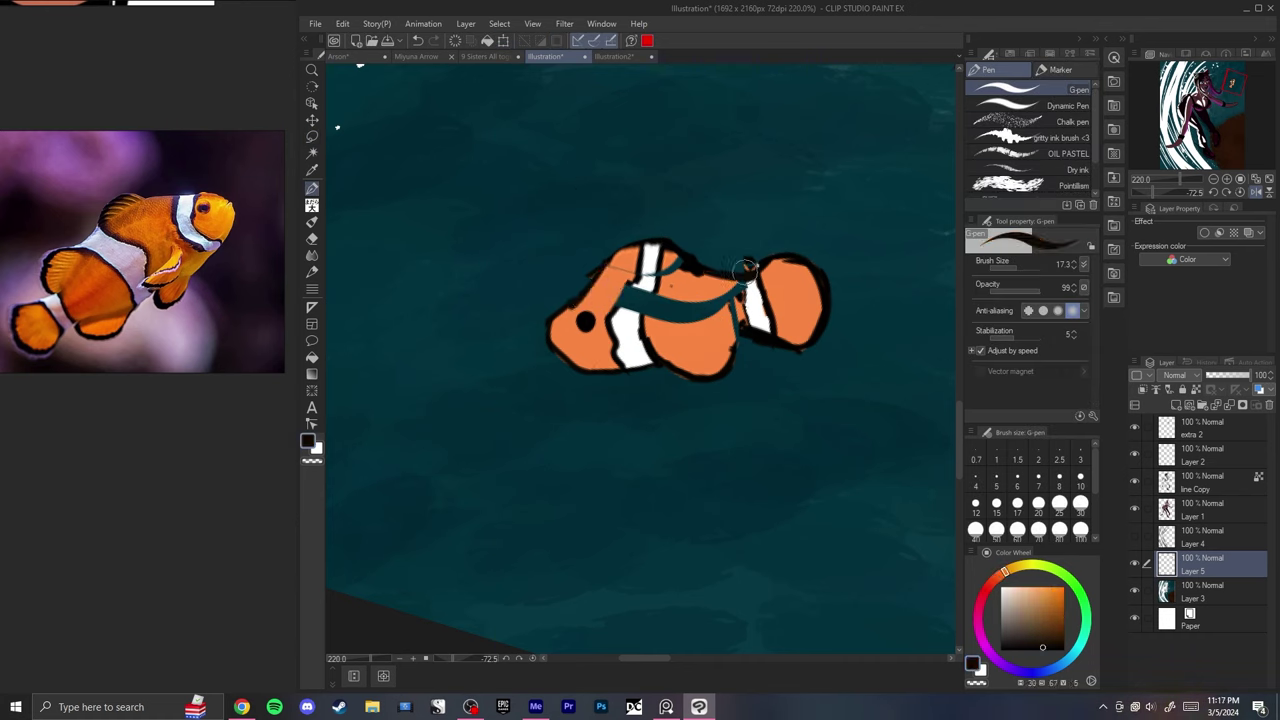
- Fill the gap between the clownfish's body and tail with a sampled color, reset the canvas rotation and check the mirrored view
alt+click(738, 299)
drag(729, 331, 738, 316)
key(ctrl+0)
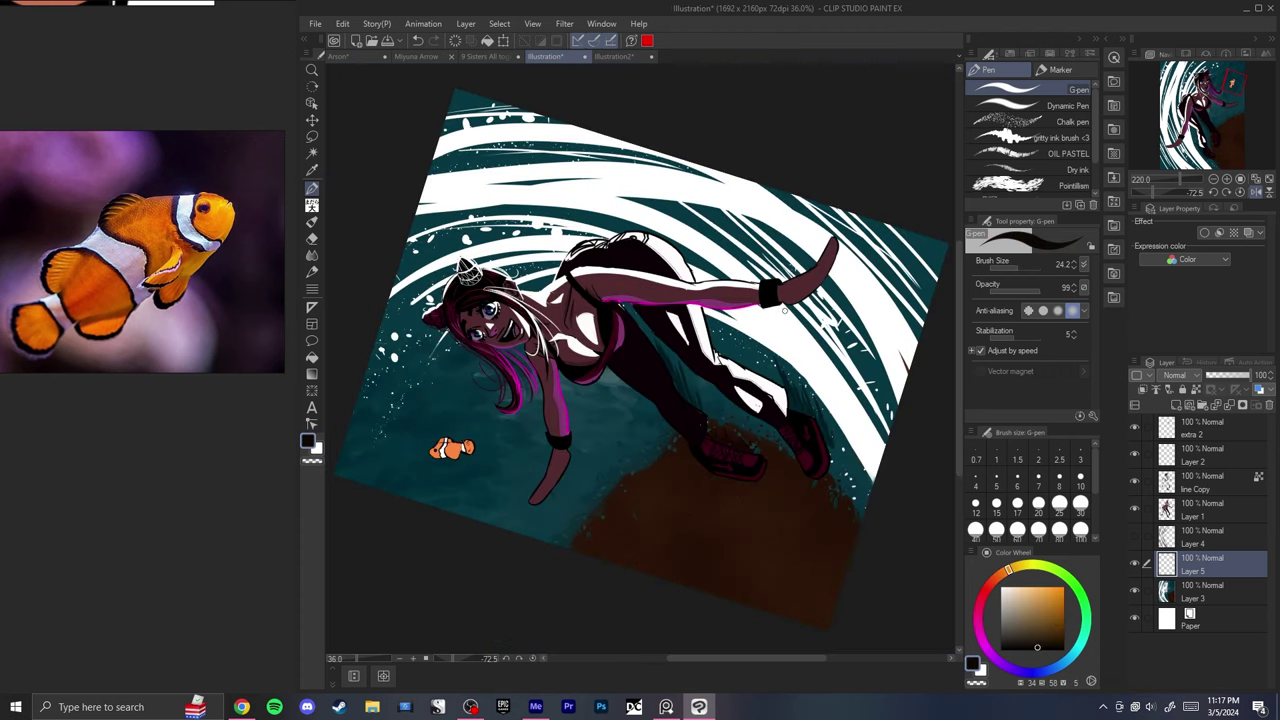
key(ctrl+@)
key(h)
key(h)
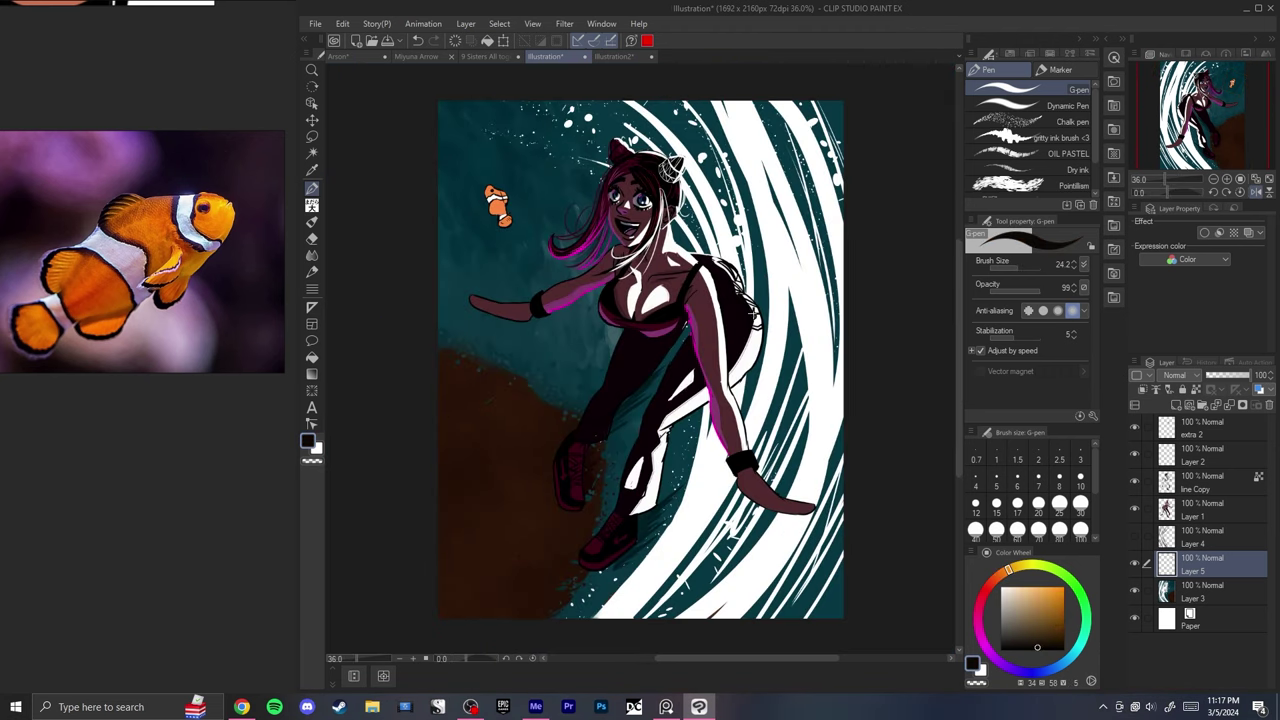
- Touch up the clownfish's head outline in black with the G-pen at 8.2, and compare the mirrored and normal views
drag(957, 290, 957, 264)
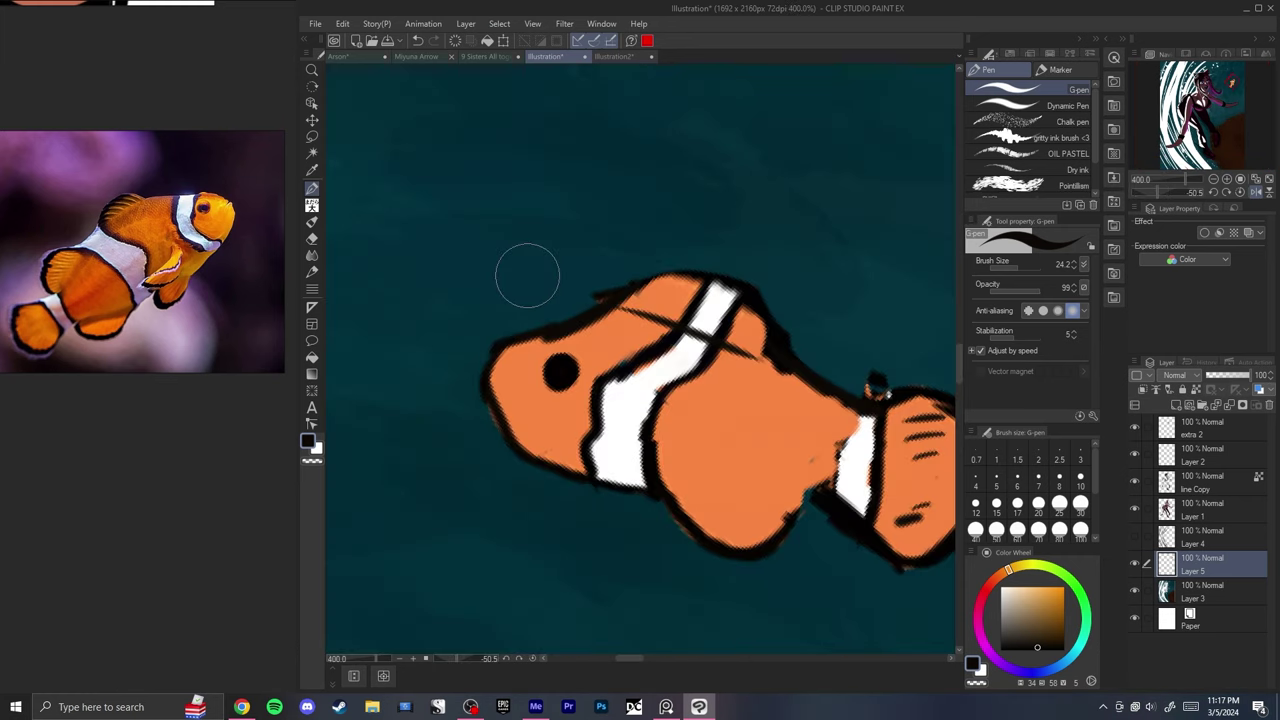
key([)
mouse_move(499, 402)
mouse_down()
mouse_move(514, 414)
mouse_move(500, 406)
mouse_up()
key(ctrl+0)
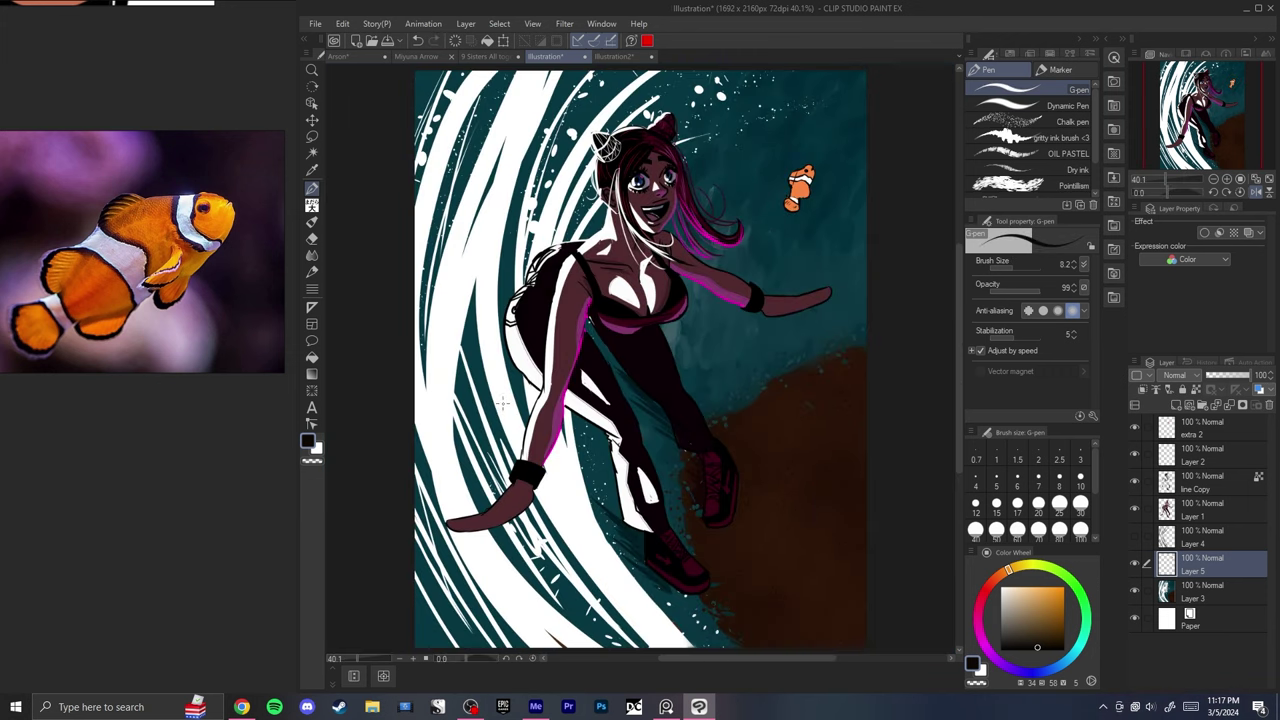
key(h)
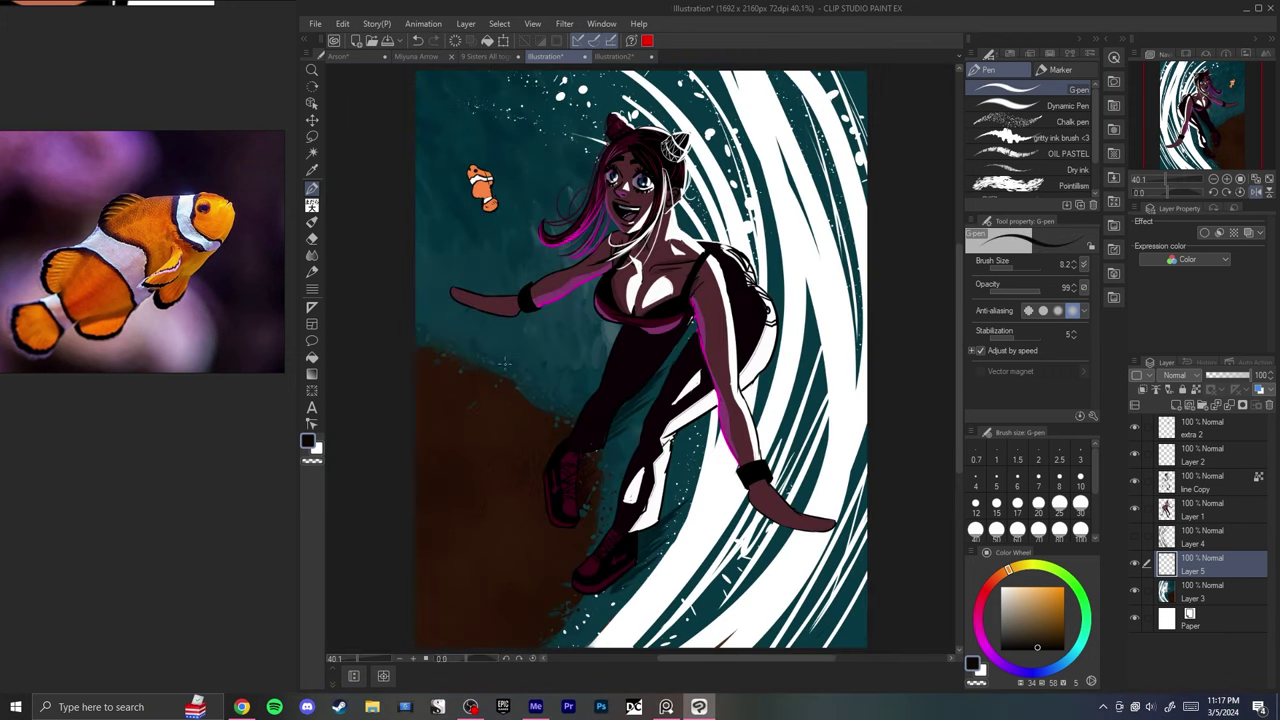
key(h)
key(h)
- Tidy the clownfish's tail with the Rough eraser at 22.5
key(r)
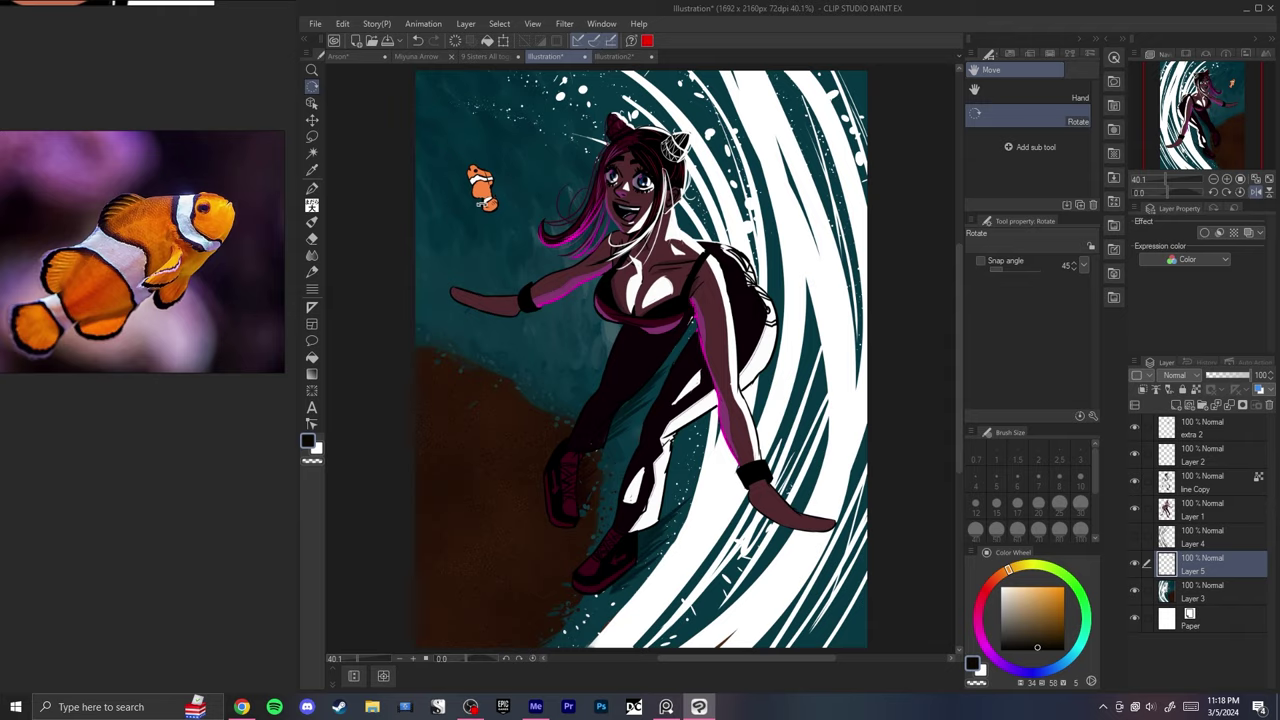
scroll(480, 190, up, 5)
key(e)
key(ctrl+0)
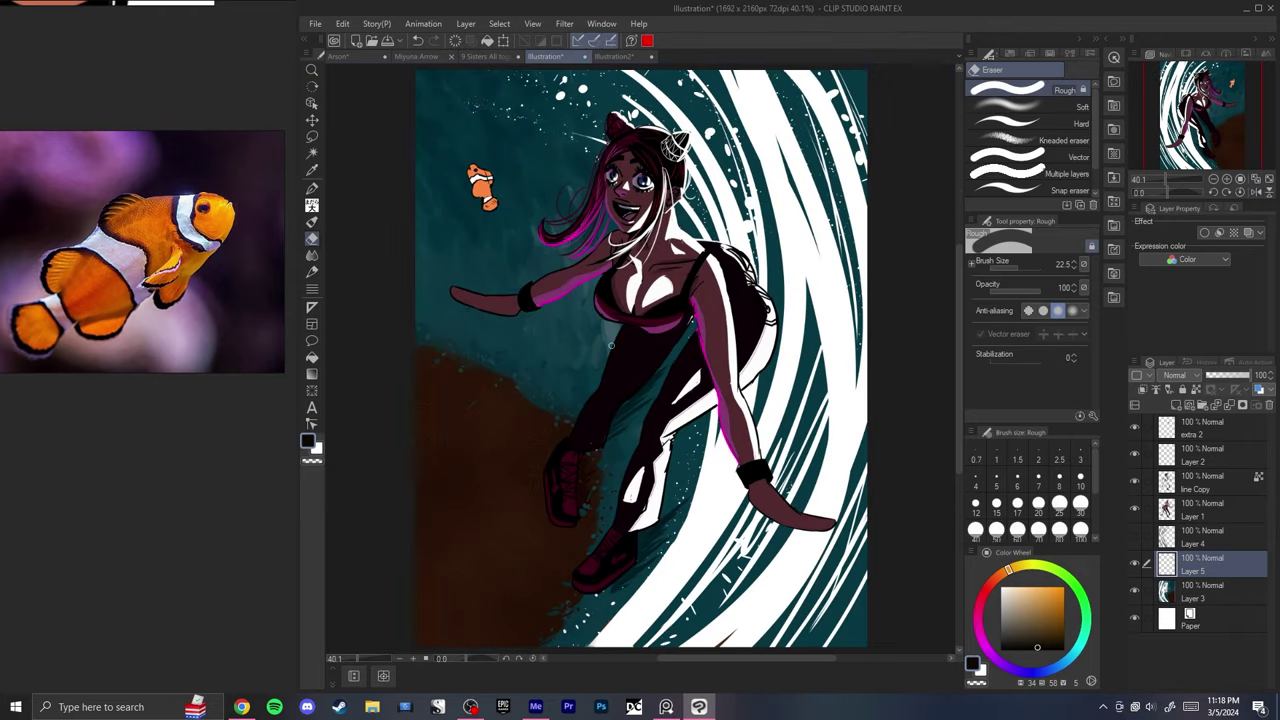
- Lasso the whole clownfish and tilt it with Transform, undoing the last corner adjustment before applying
key(m)
mouse_move(478, 146)
mouse_down()
mouse_move(522, 195)
mouse_move(476, 147)
mouse_up()
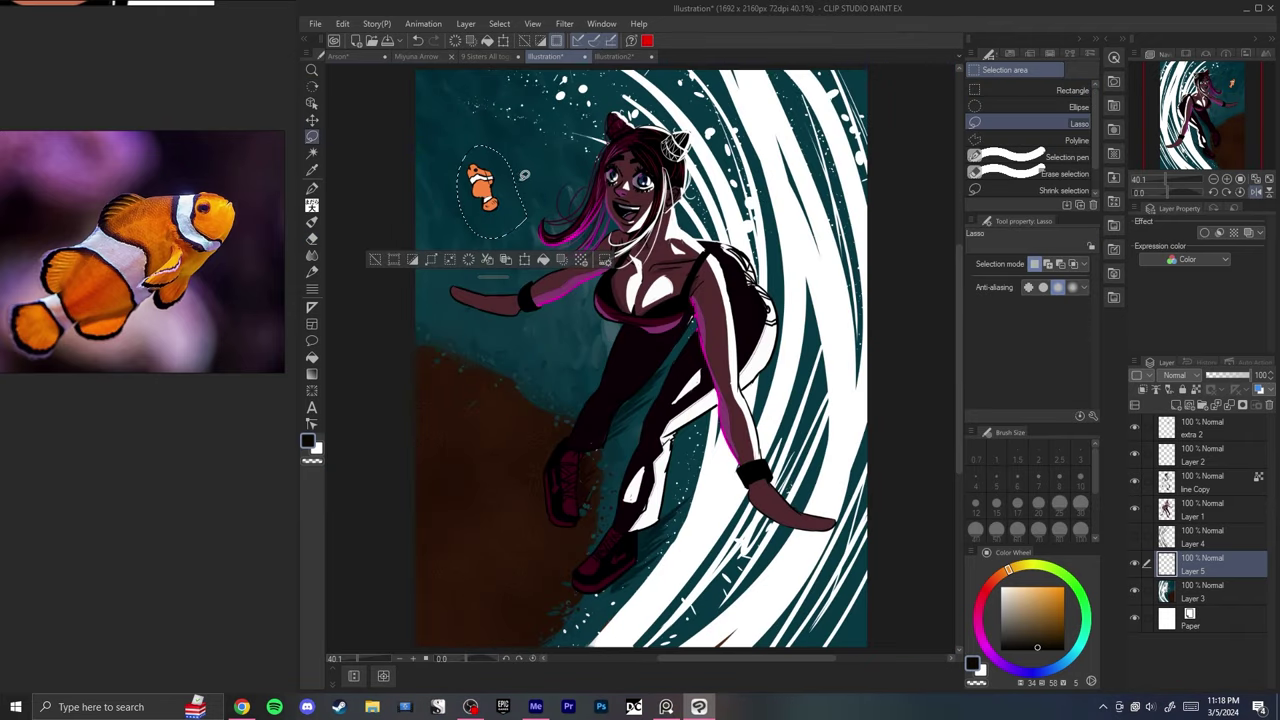
key(ctrl+t)
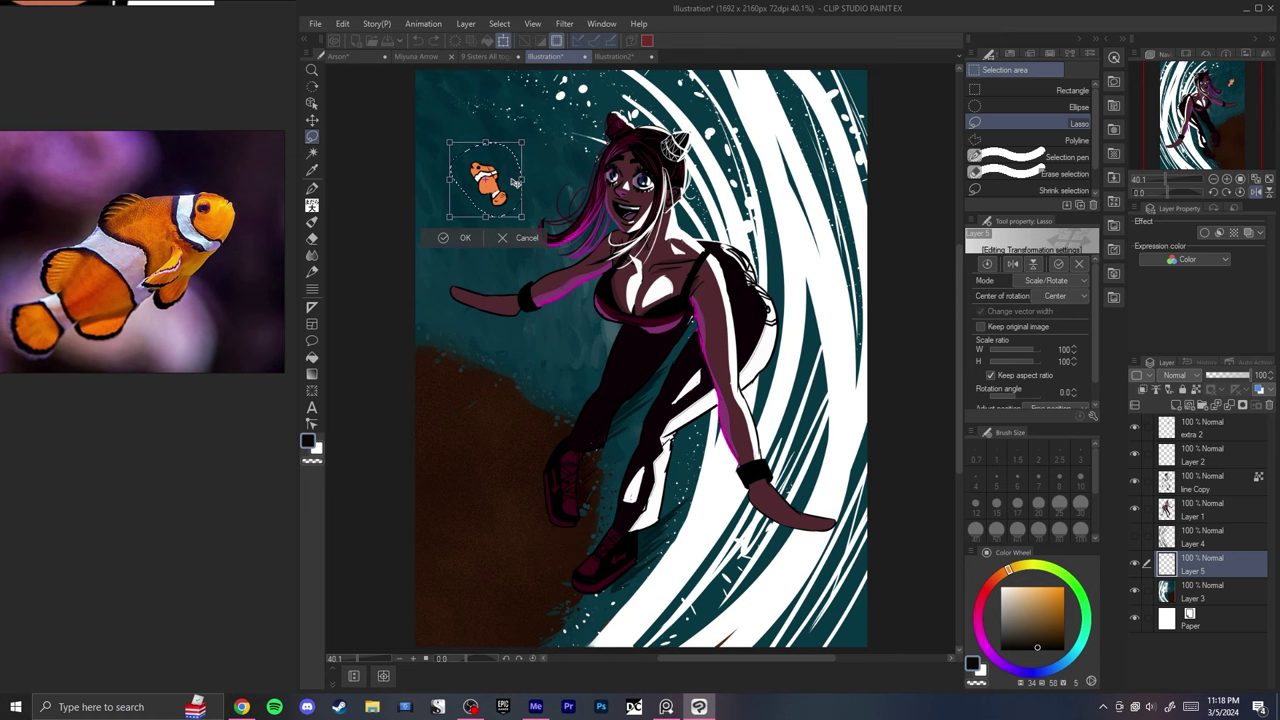
scroll(485, 181, up, 6)
drag(385, 285, 395, 271)
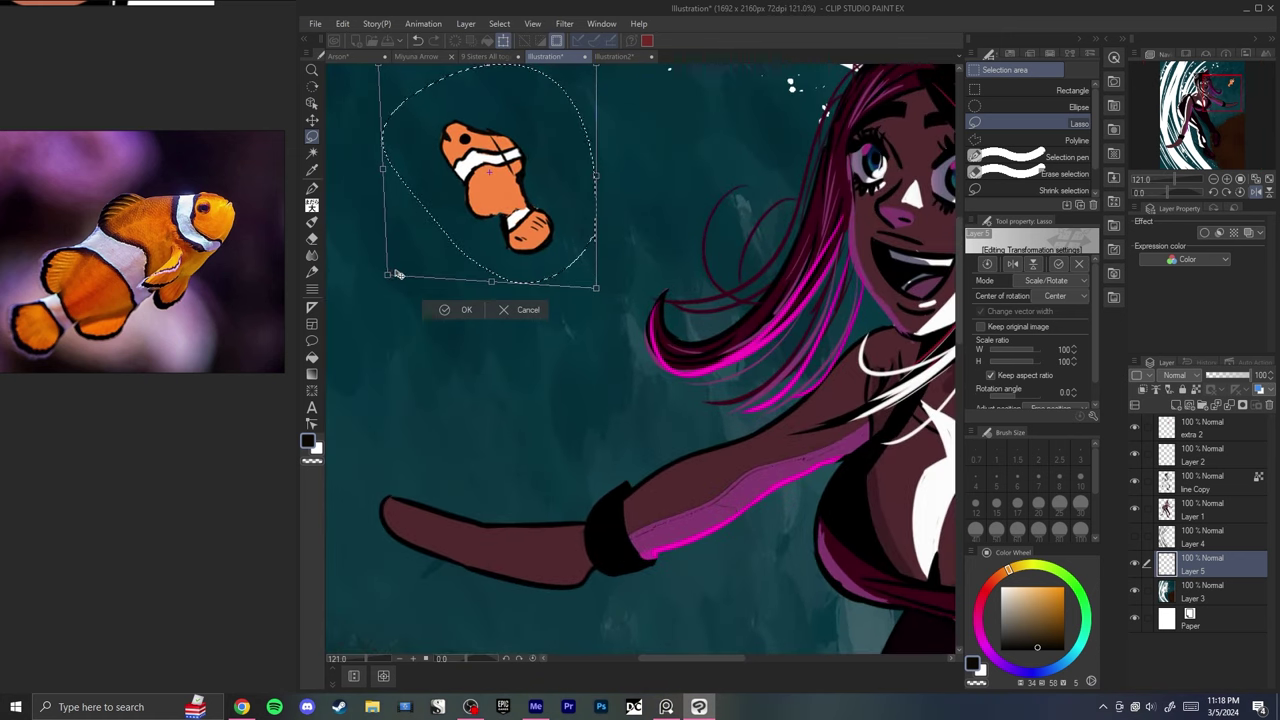
key(ctrl+z)
key(Return)
key(ctrl+d)
- Lasso a section of the tilted clownfish and reshape it with another Transform
scroll(500, 250, up, 1)
mouse_move(595, 284)
mouse_down()
mouse_move(563, 317)
mouse_move(515, 300)
mouse_up()
key(ctrl+t)
drag(419, 259, 406, 275)
key(Return)
key(ctrl+d)
- Patch the reshaped clownfish with the G-pen in sampled colors, undo the last stroke and view the whole canvas upright
key(p)
alt+click(580, 252)
drag(582, 254, 594, 278)
alt+click(583, 254)
alt+click(586, 264)
key(ctrl+z)
key(ctrl+0)
key(ctrl+@)
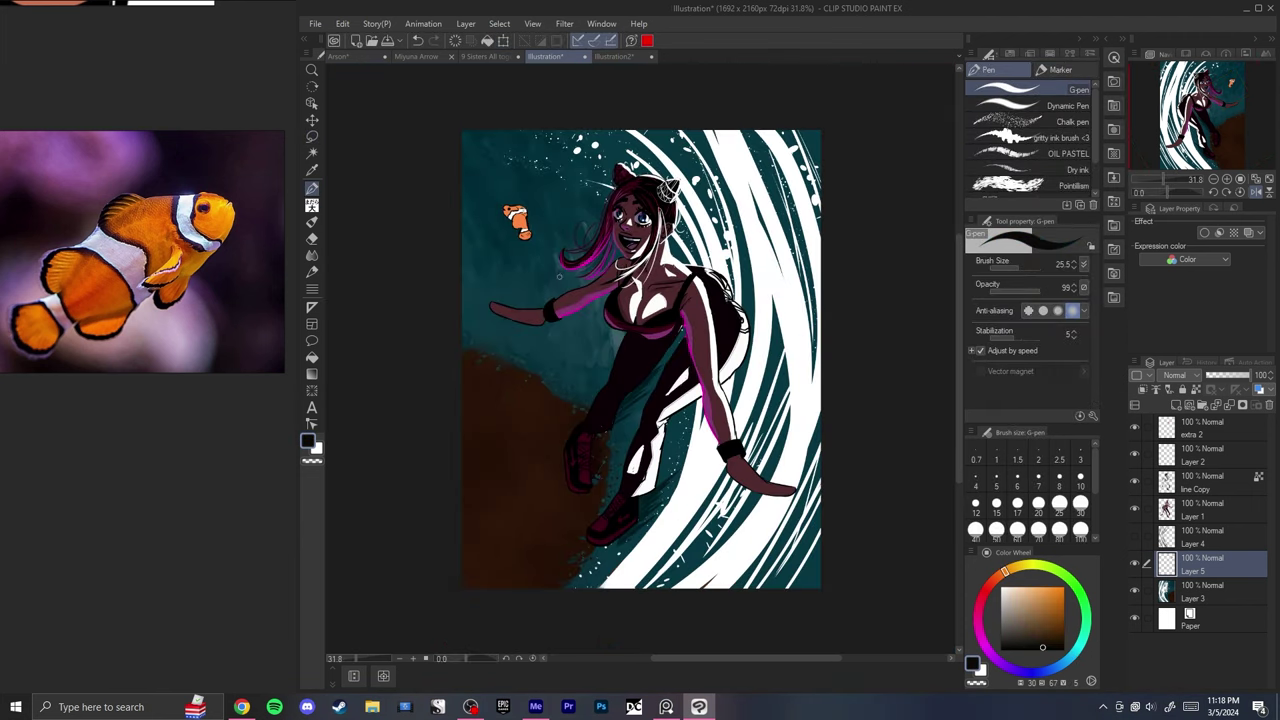
- Lasso the clownfish, rotate it 6.8° with Transform, deselect, and check the canvas mirrored and unmirrored
key(m)
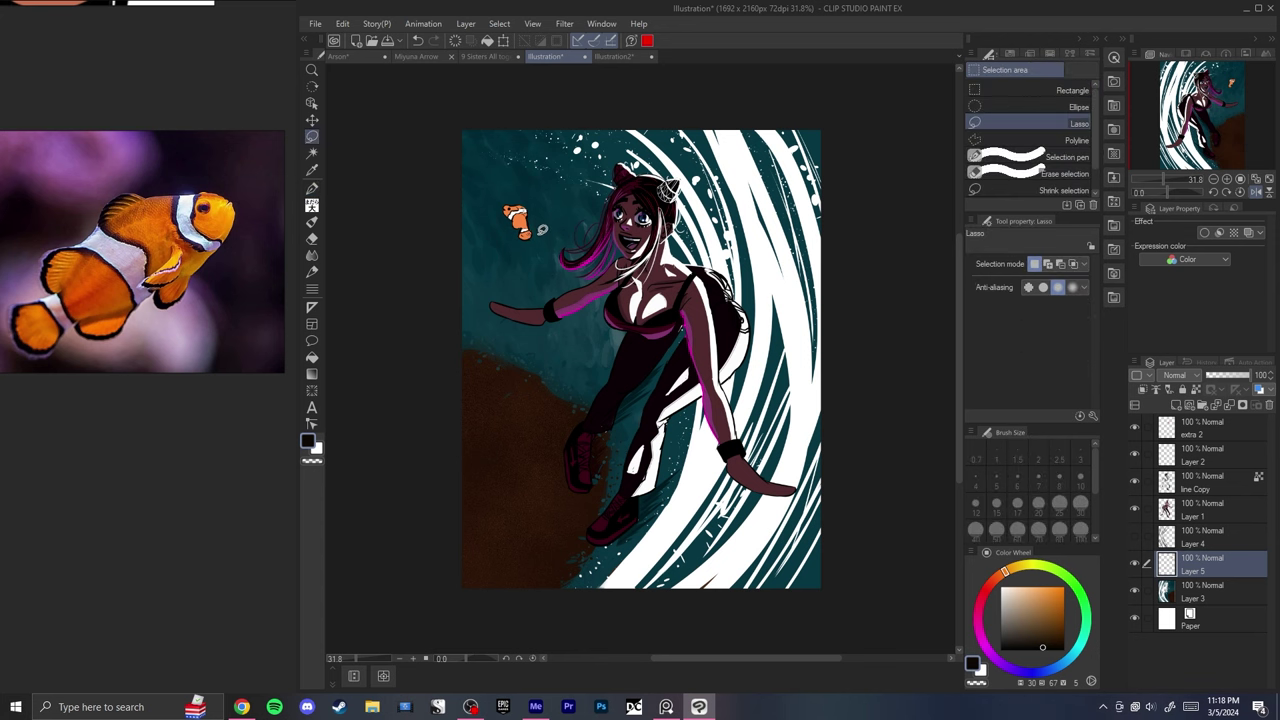
mouse_move(541, 231)
mouse_down()
mouse_move(545, 218)
mouse_move(564, 252)
mouse_move(532, 245)
mouse_up()
key(ctrl+t)
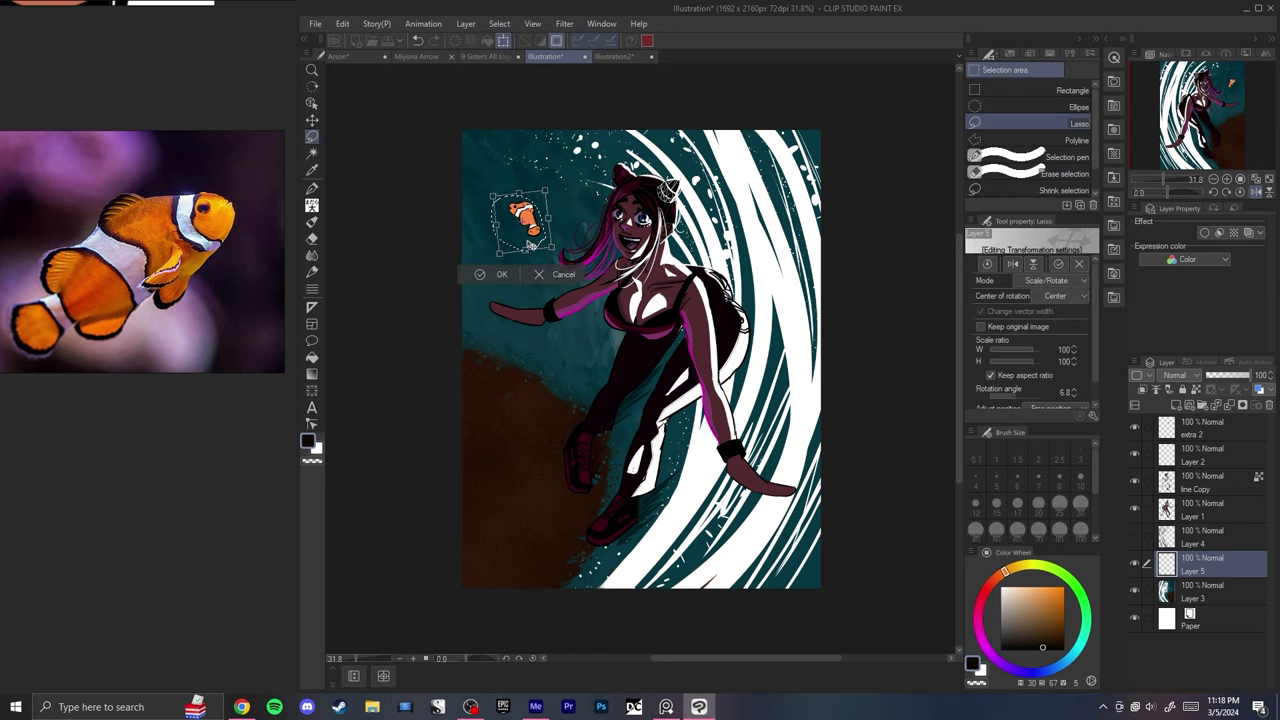
key(Return)
key(ctrl+d)
key(h)
key(h)
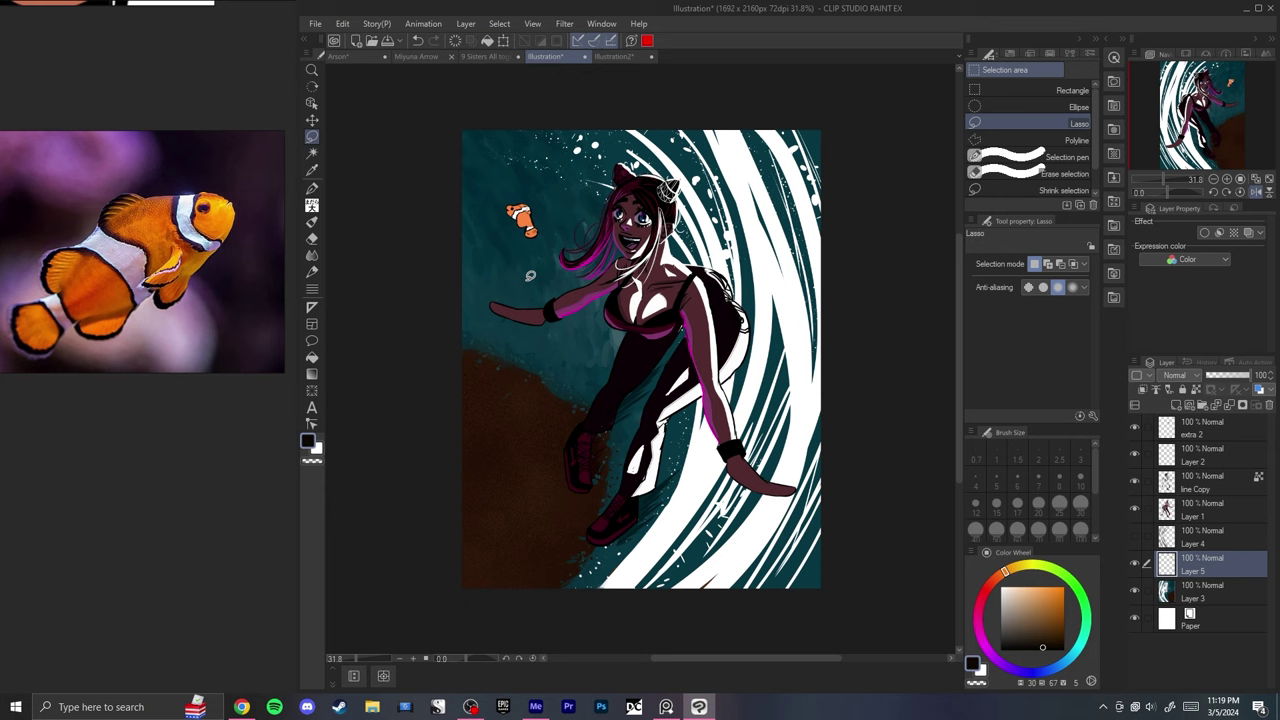
key(h)
key(h)
key(h)
key(h)
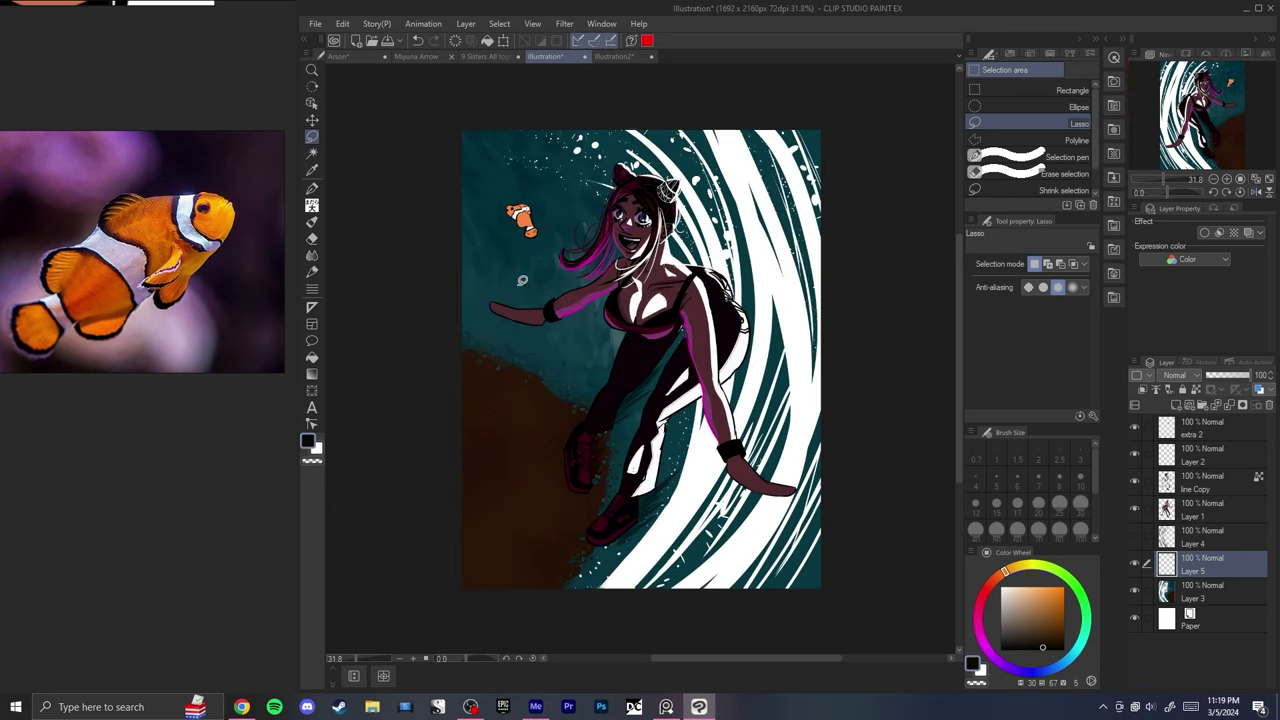
- Lasso the clownfish again, adjust its tilt to a more upright pose with Transform, and compare it in the mirrored view
drag(487, 166, 553, 256)
key(ctrl+t)
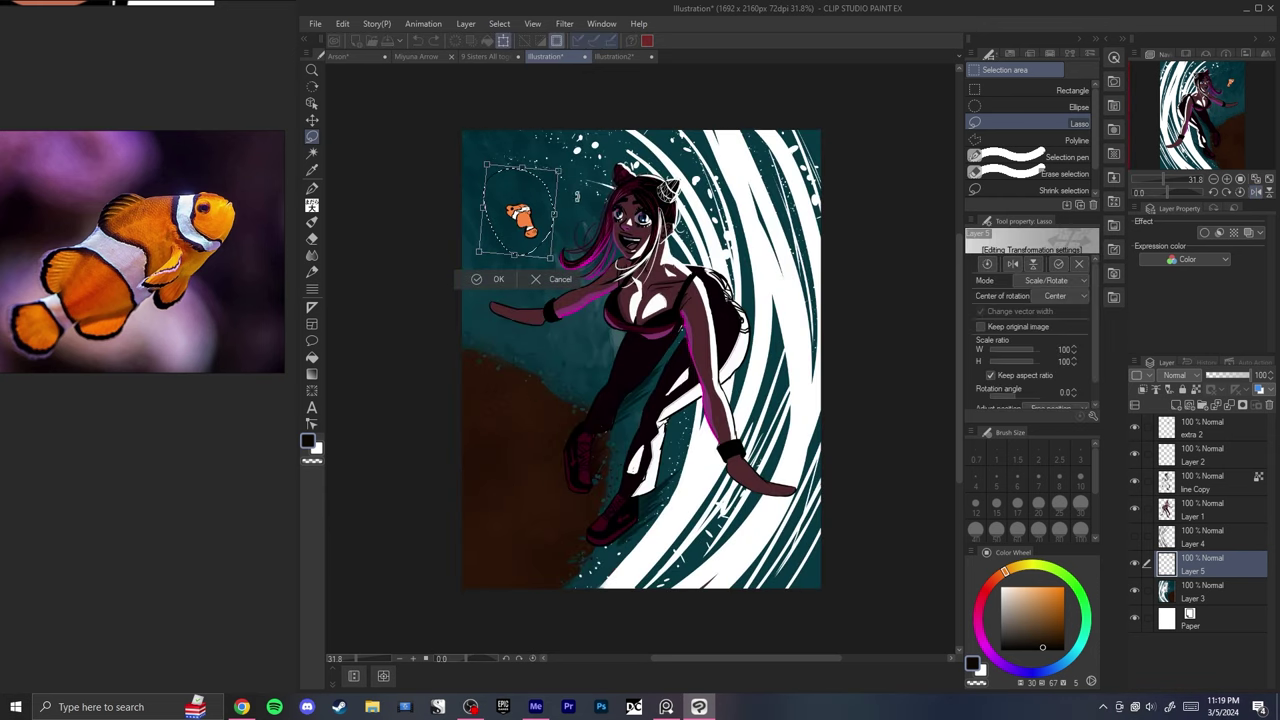
key(Return)
key(h)
key(h)
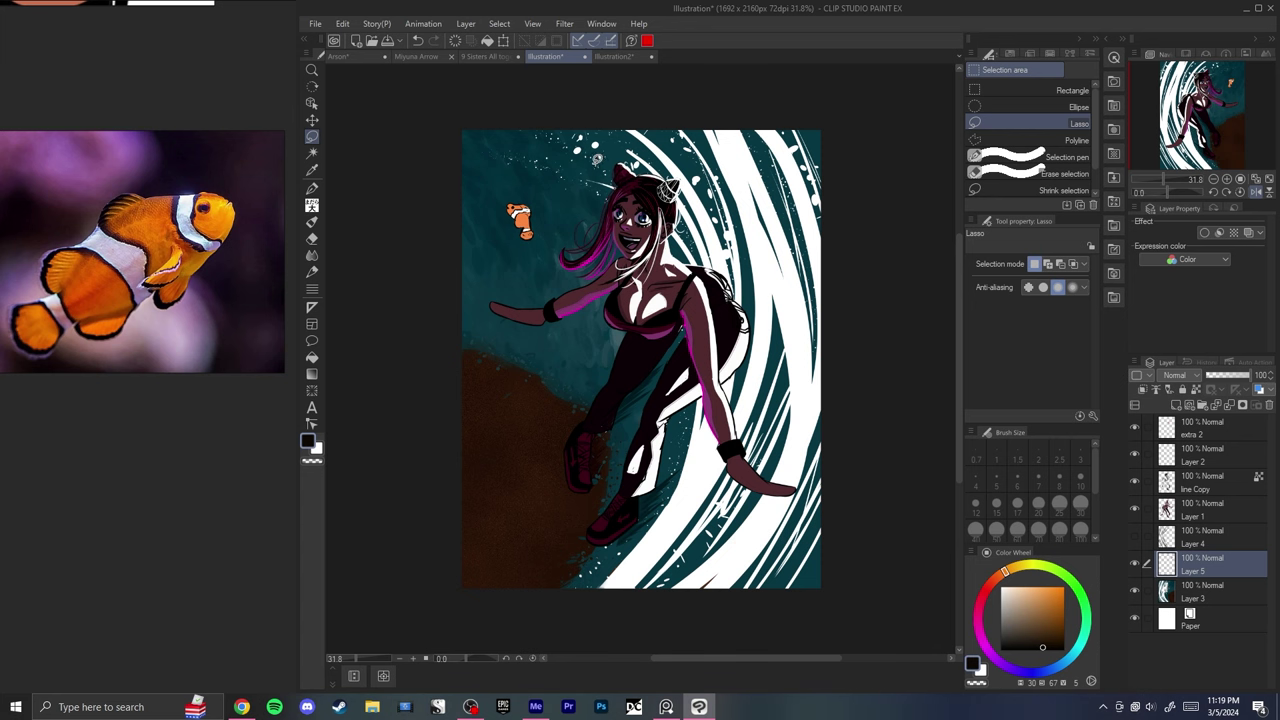
scroll(536, 163, up, 4)
scroll(499, 243, down, 3)
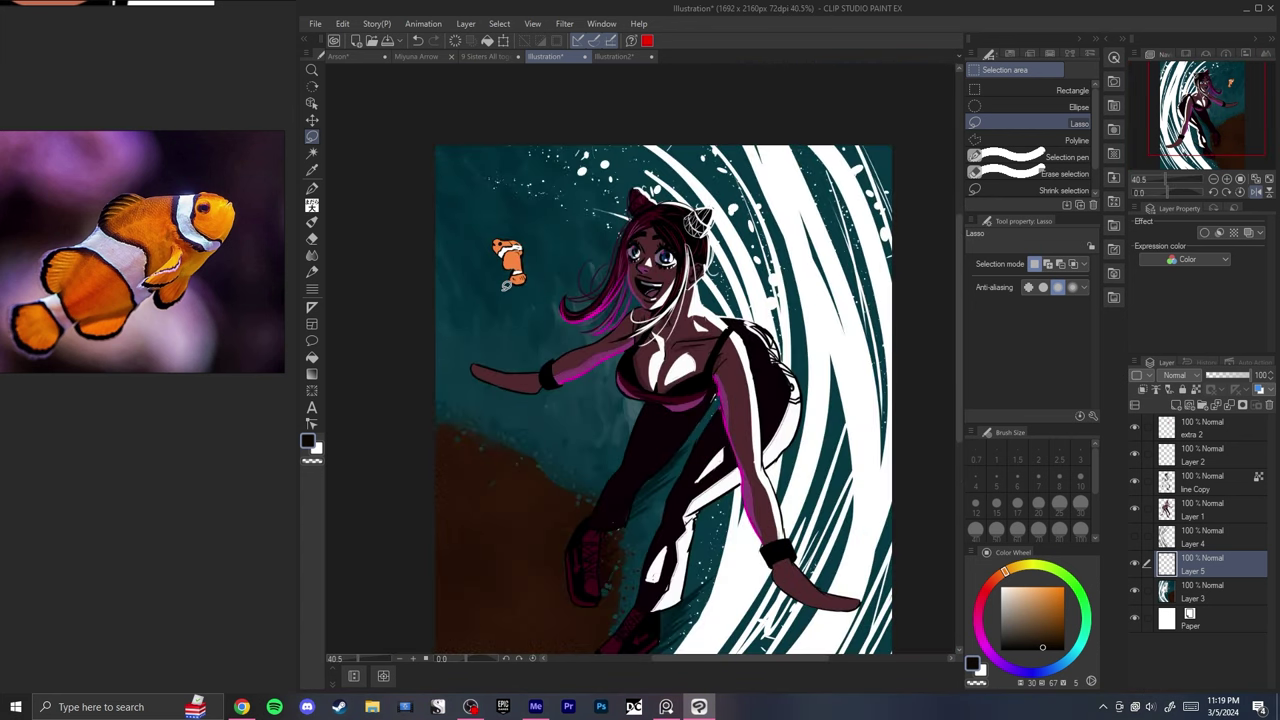
key(h)
key(h)
key(h)
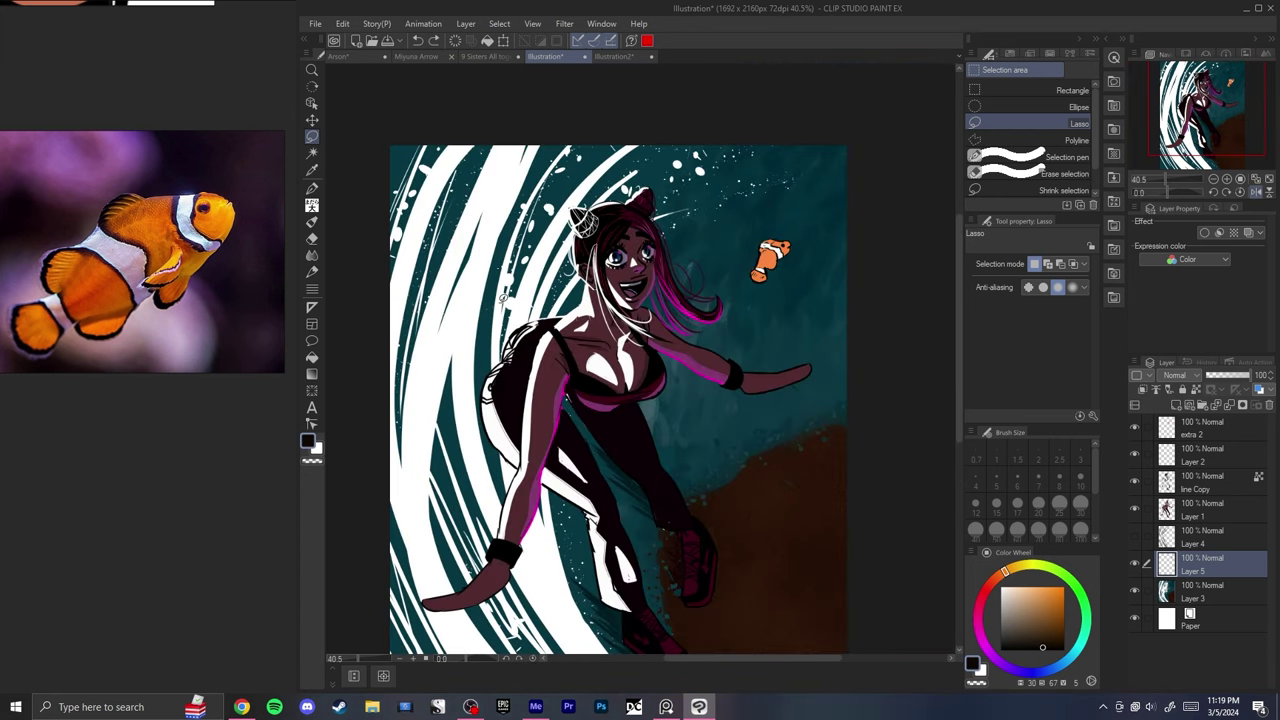
key(h)
- Try erasing and repainting the front of the clownfish's head with the G-pen in sampled colors, undoing each stroke
scroll(463, 243, up, 8)
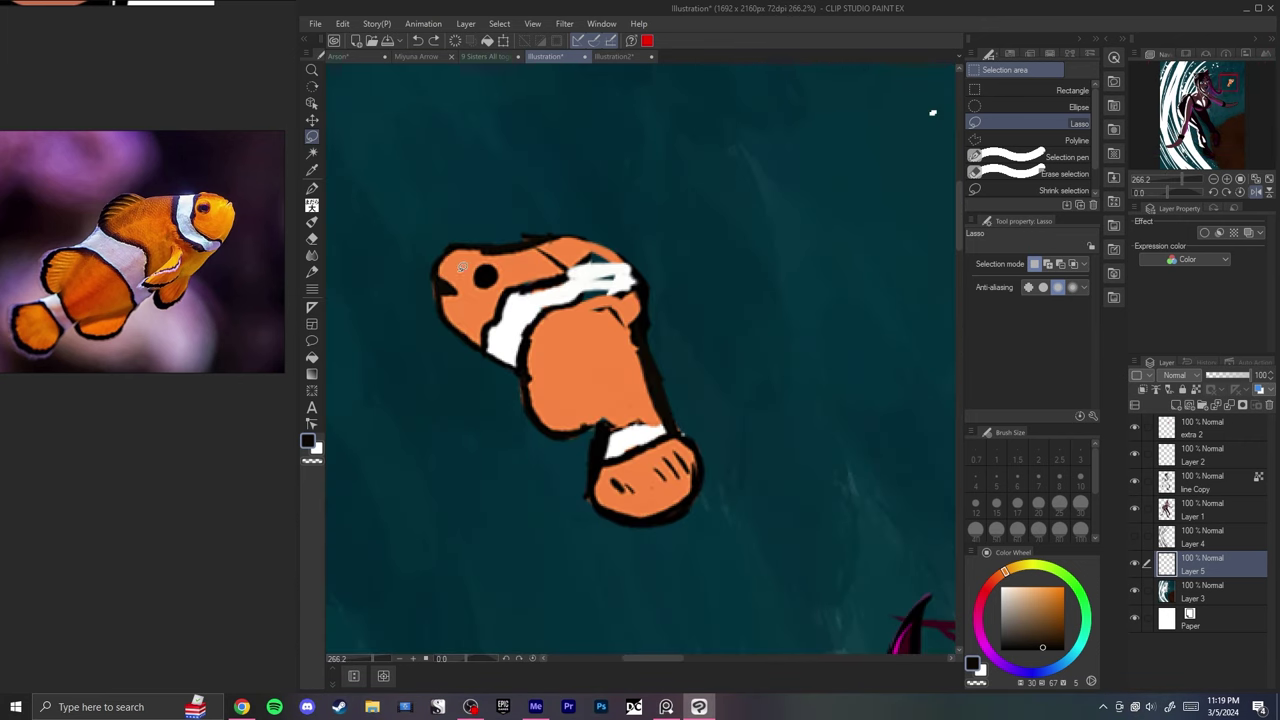
key(e)
mouse_move(484, 348)
mouse_down()
mouse_move(512, 292)
mouse_move(550, 278)
mouse_move(478, 250)
mouse_up()
key(ctrl+z)
key(p)
alt+click(513, 247)
alt+click(513, 246)
mouse_move(492, 250)
mouse_down()
mouse_move(535, 261)
mouse_move(530, 270)
mouse_move(547, 243)
mouse_move(478, 338)
mouse_up()
key(ctrl+z)
key(ctrl+z)
mouse_move(534, 249)
mouse_down()
mouse_move(478, 338)
mouse_move(513, 281)
mouse_move(491, 330)
mouse_move(570, 280)
mouse_move(540, 278)
mouse_move(492, 344)
mouse_up()
key(ctrl+z)
key(ctrl+z)
- Touch up the area around the clownfish's white head stripe with the G-pen at 10.8 in sampled colors, undoing the first stroke
alt+click(510, 325)
alt+click(529, 343)
drag(577, 308, 528, 364)
key(ctrl+z)
mouse_move(628, 292)
mouse_down()
mouse_move(559, 316)
mouse_move(511, 363)
mouse_move(535, 271)
mouse_move(516, 289)
mouse_move(541, 270)
mouse_move(504, 327)
mouse_up()
alt+click(535, 270)
scroll(524, 238, down, 20)
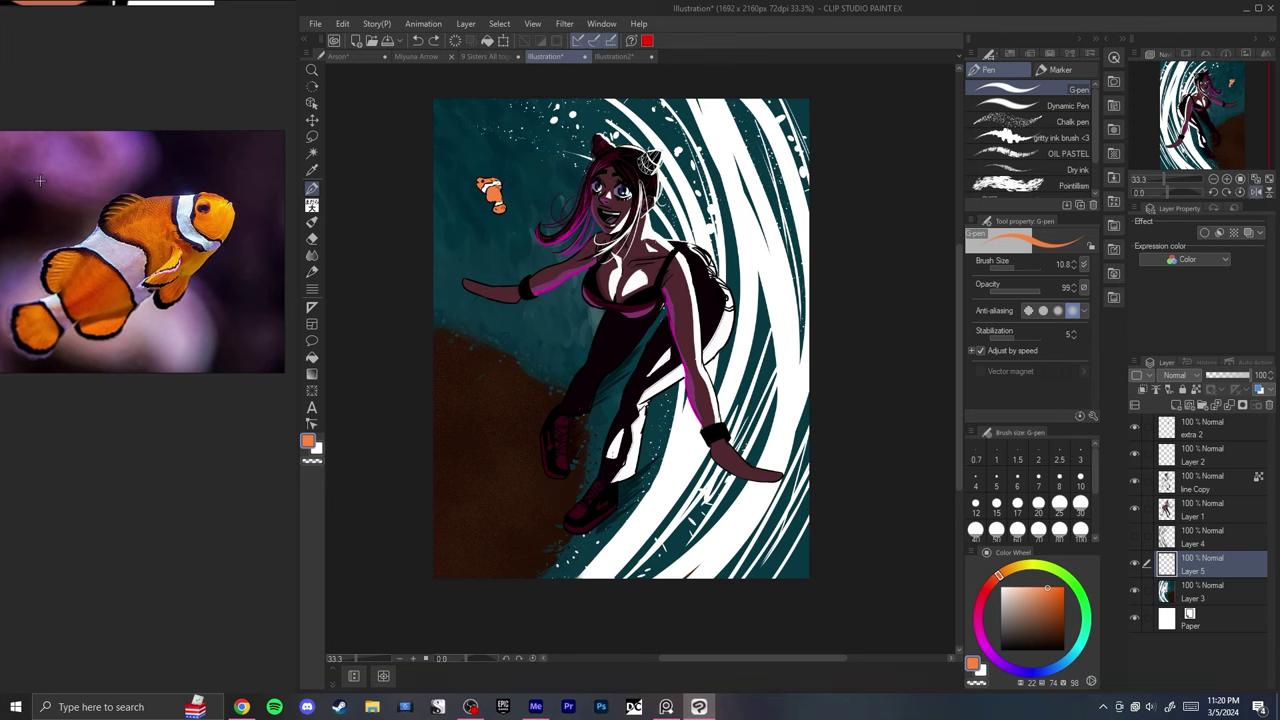
- Lasso the clownfish, move it down onto the brown rock with Transform, and deselect
key(m)
drag(514, 205, 484, 428)
key(ctrl+t)
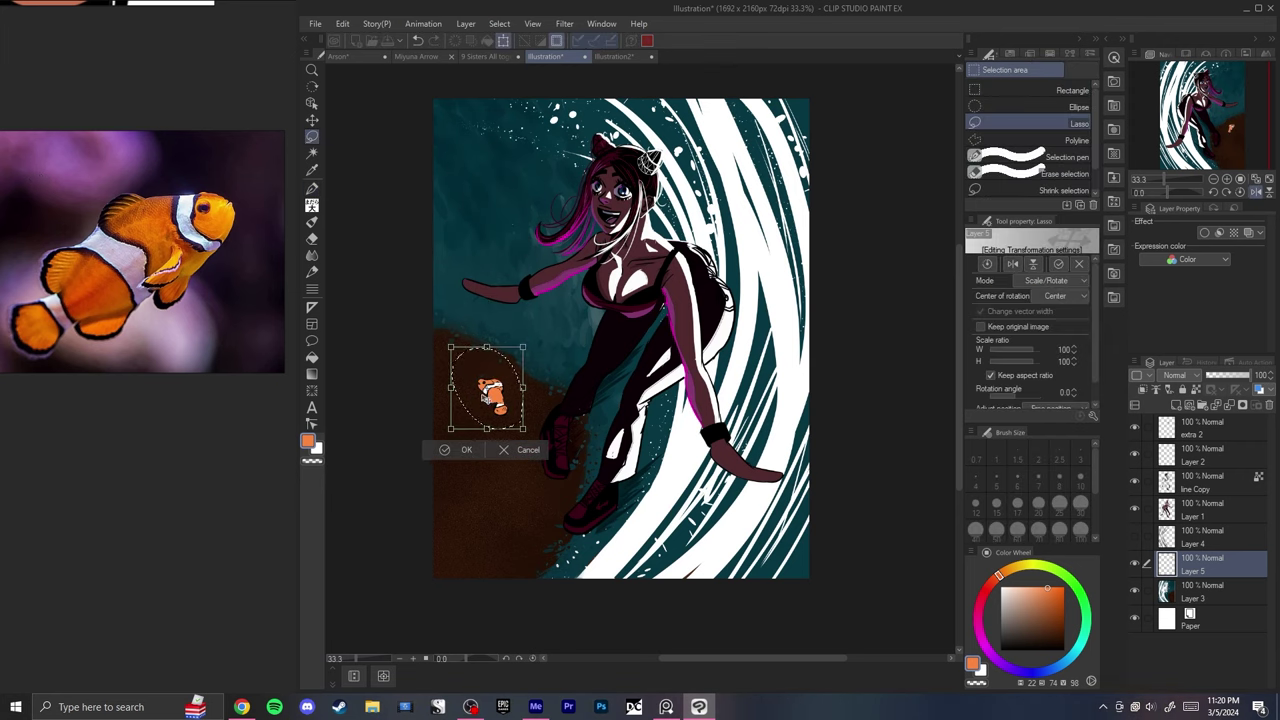
key(Return)
key(ctrl+d)
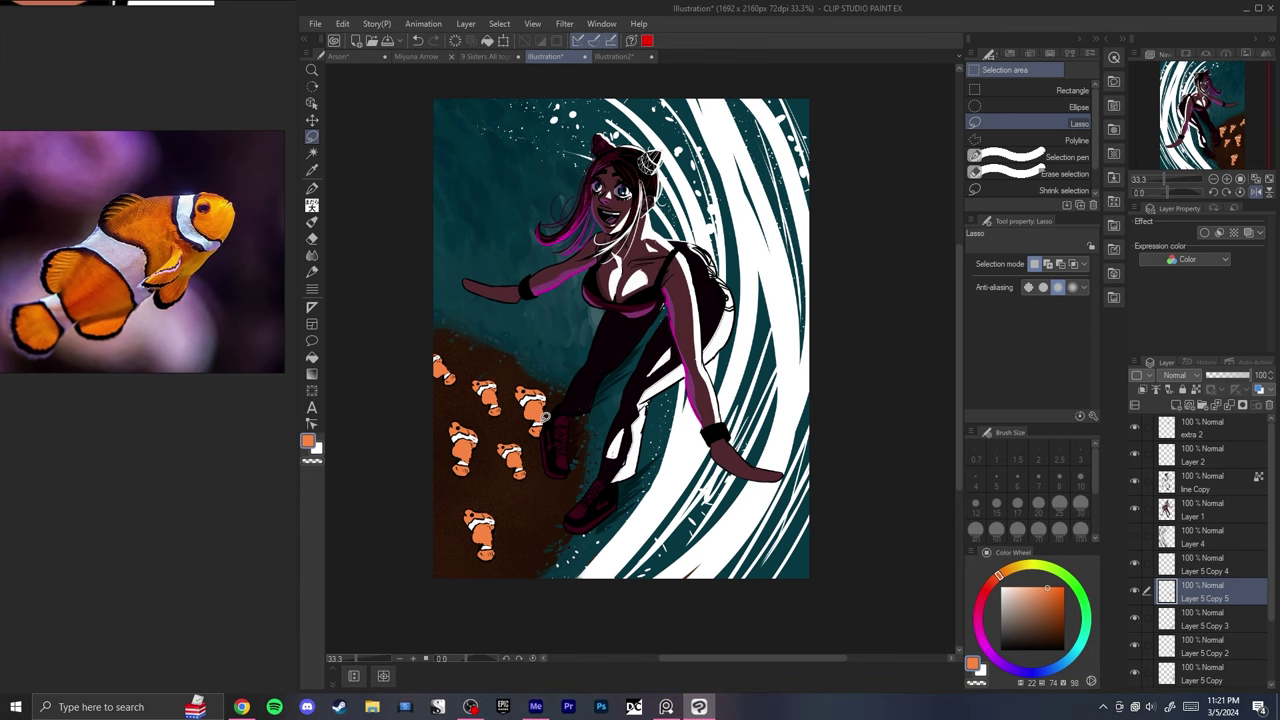
- Examine the composition with several clownfish on the rock in mirrored and normal views at different zoom levels
key(h)
key(h)
scroll(545, 410, down, 3)
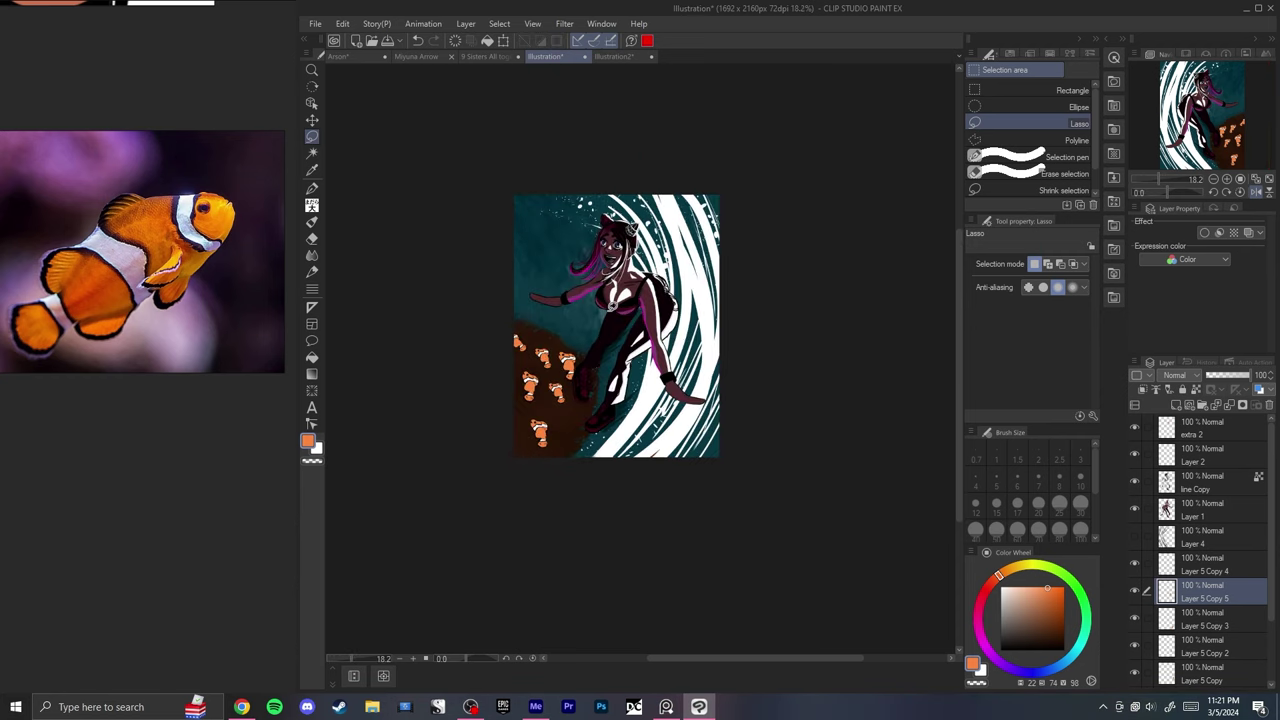
scroll(566, 287, down, 1)
key(h)
key(h)
key(h)
key(h)
scroll(571, 243, up, 3)
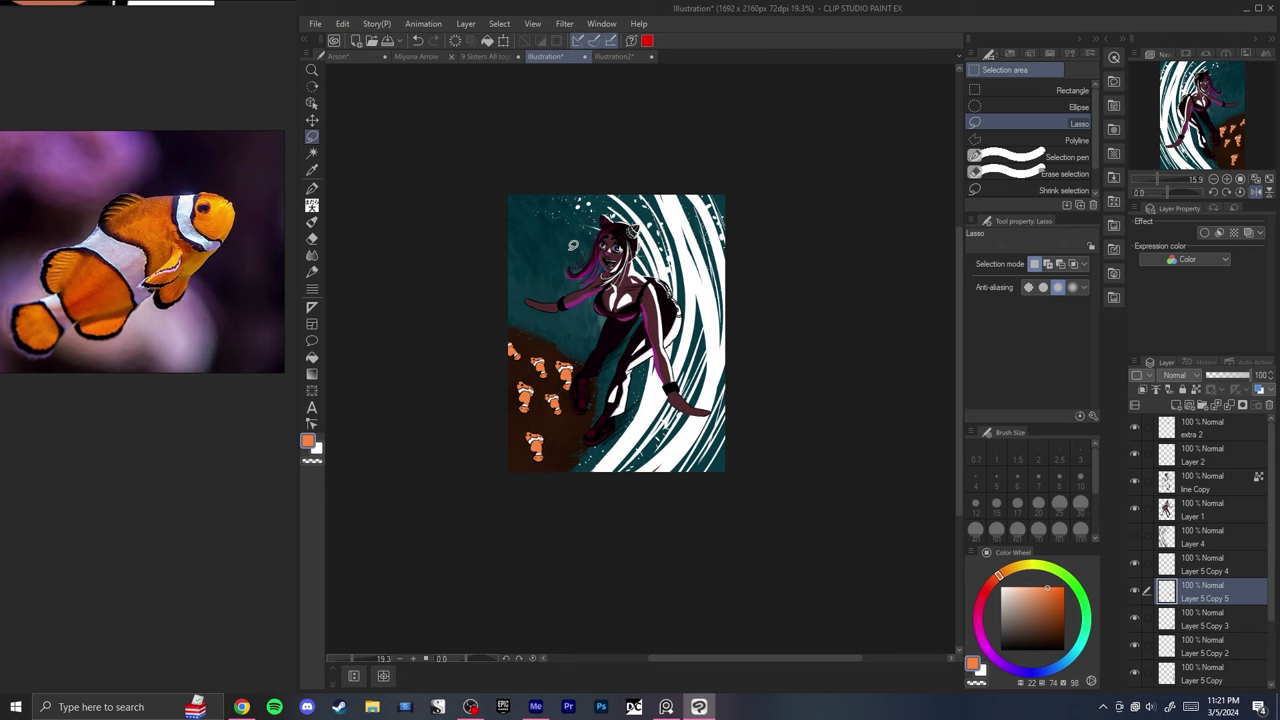
scroll(575, 244, down, 1)
scroll(575, 243, up, 2)
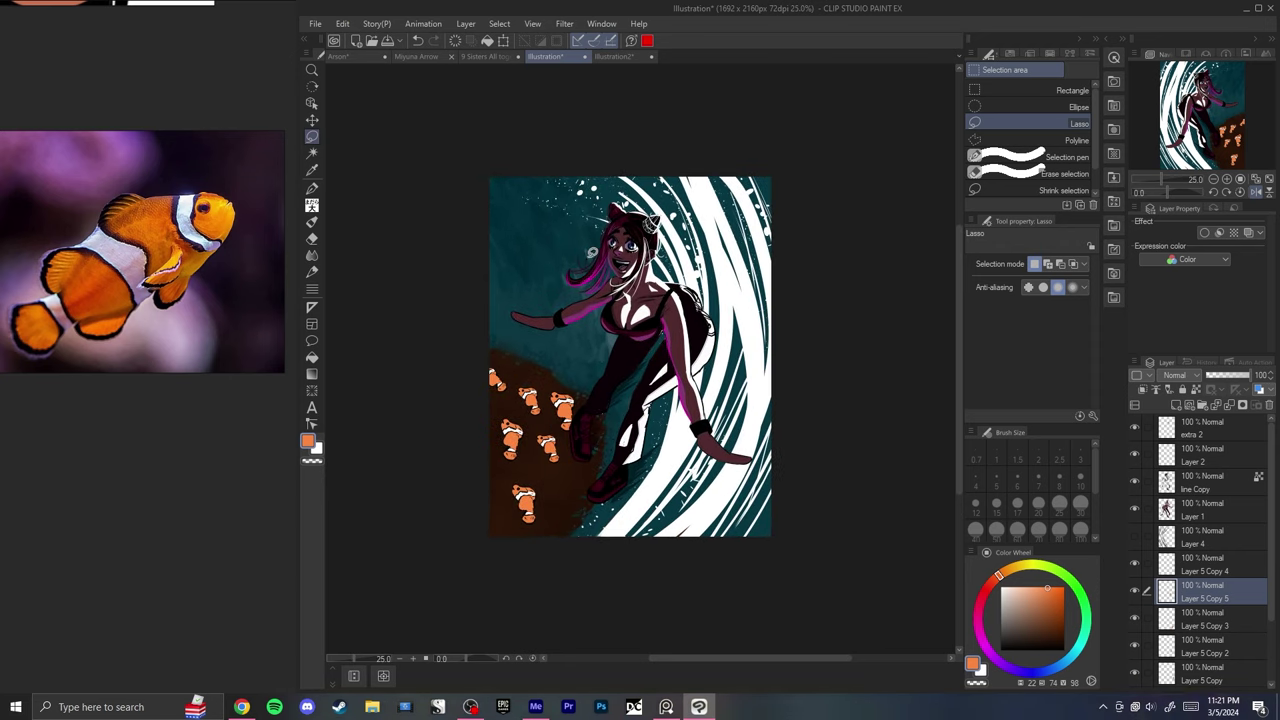
scroll(590, 254, down, 2)
- Undo the clownfish copies placed on the rock
key(ctrl+z)
key(ctrl+z)
key(ctrl+z)
key(ctrl+z)
key(ctrl+z)
key(ctrl+z)
key(ctrl+z)
key(ctrl+z)
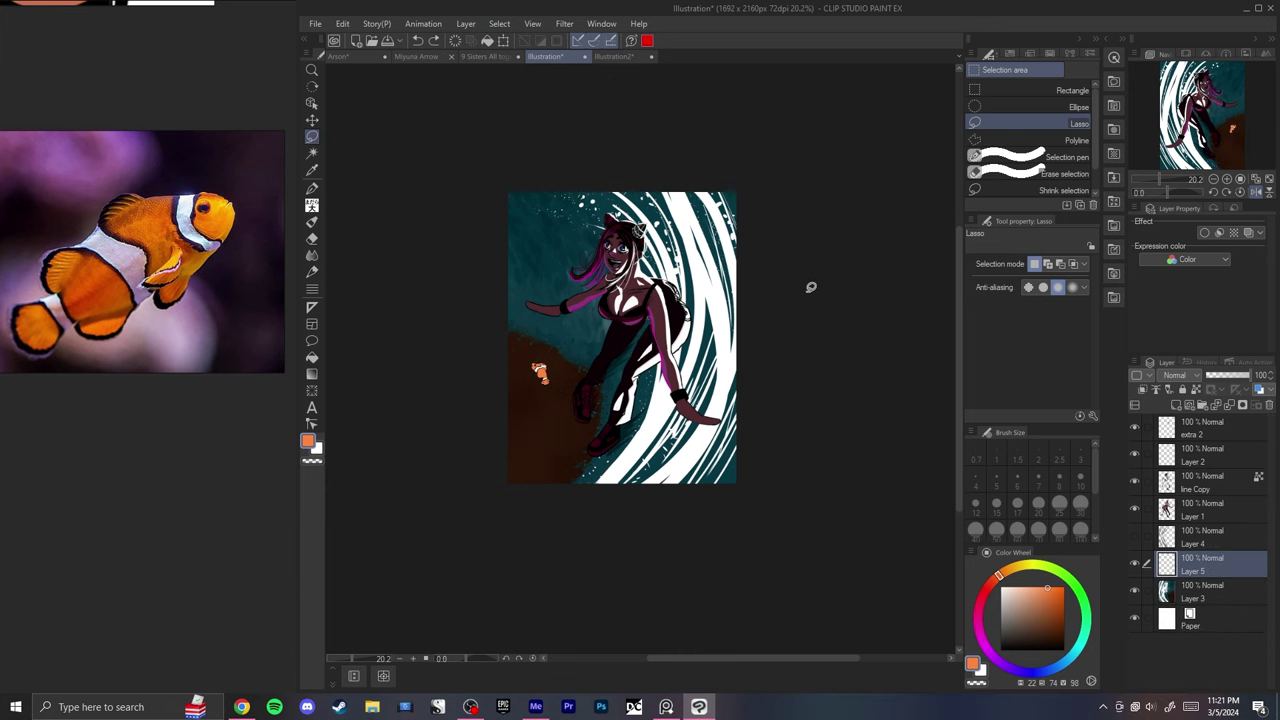
- Compare the single clownfish in the water with the group on the rock, using mirrored and normal views
scroll(520, 259, up, 3)
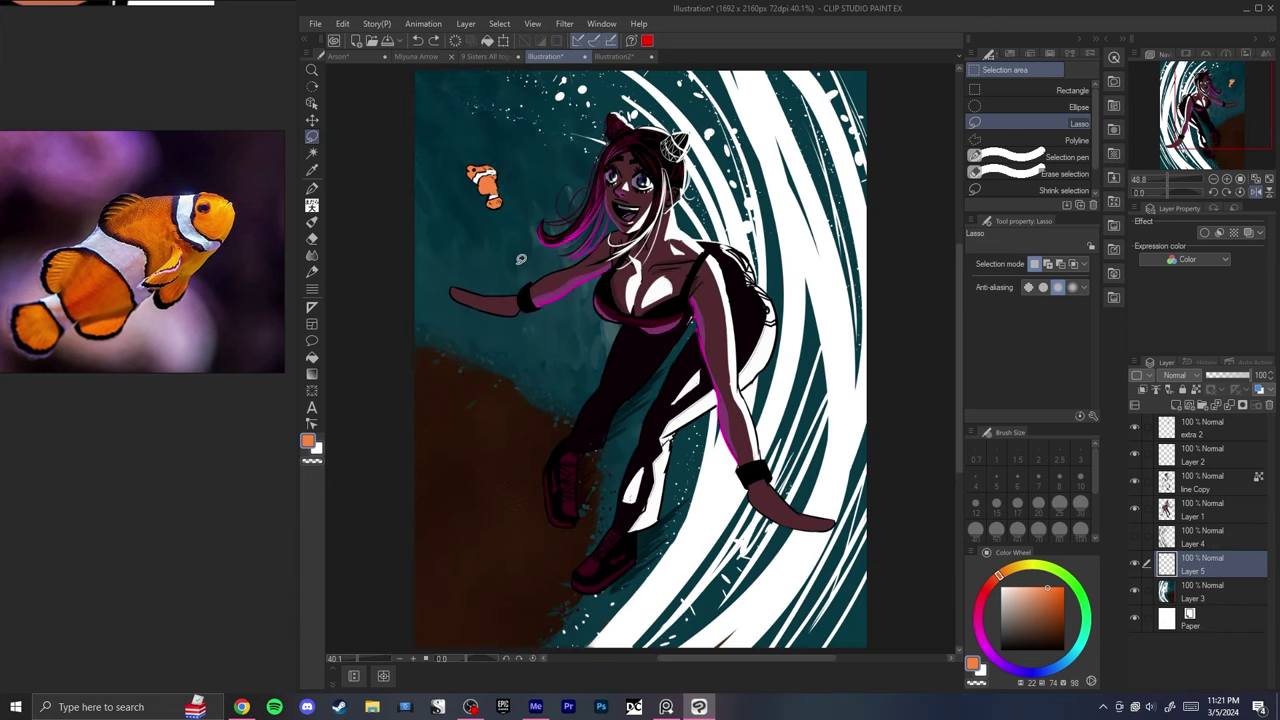
key(h)
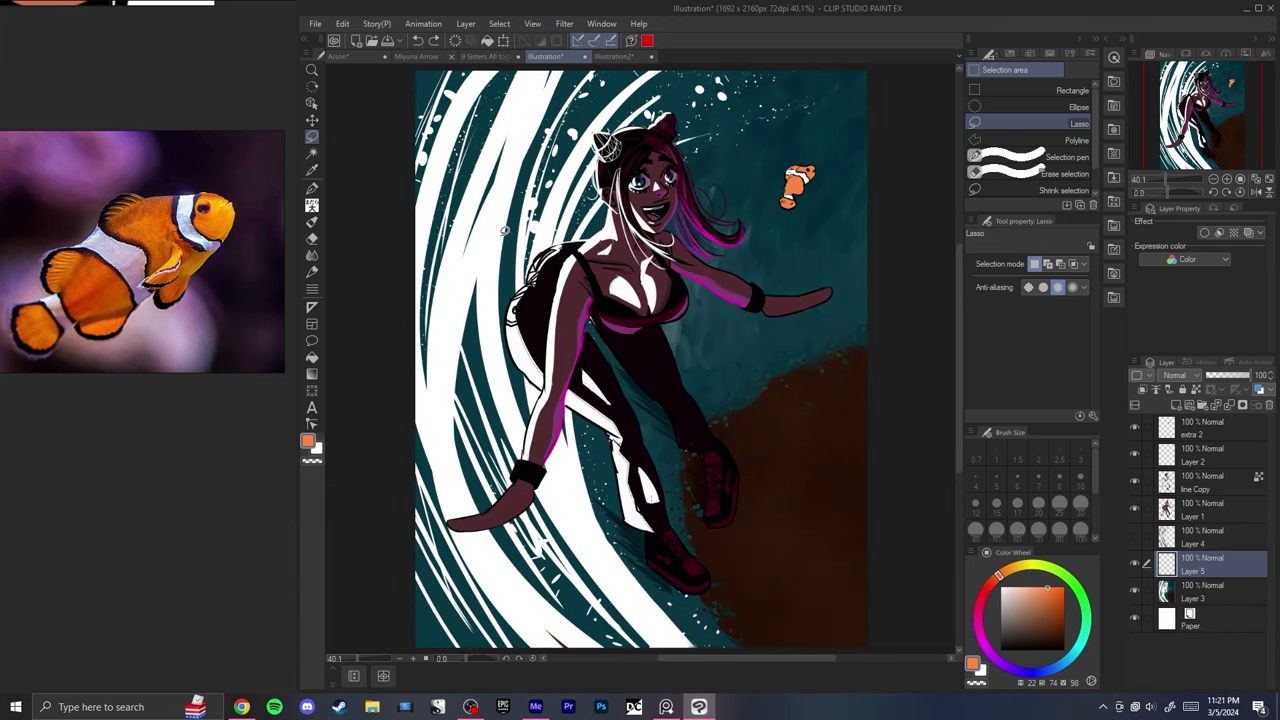
scroll(792, 158, down, 2)
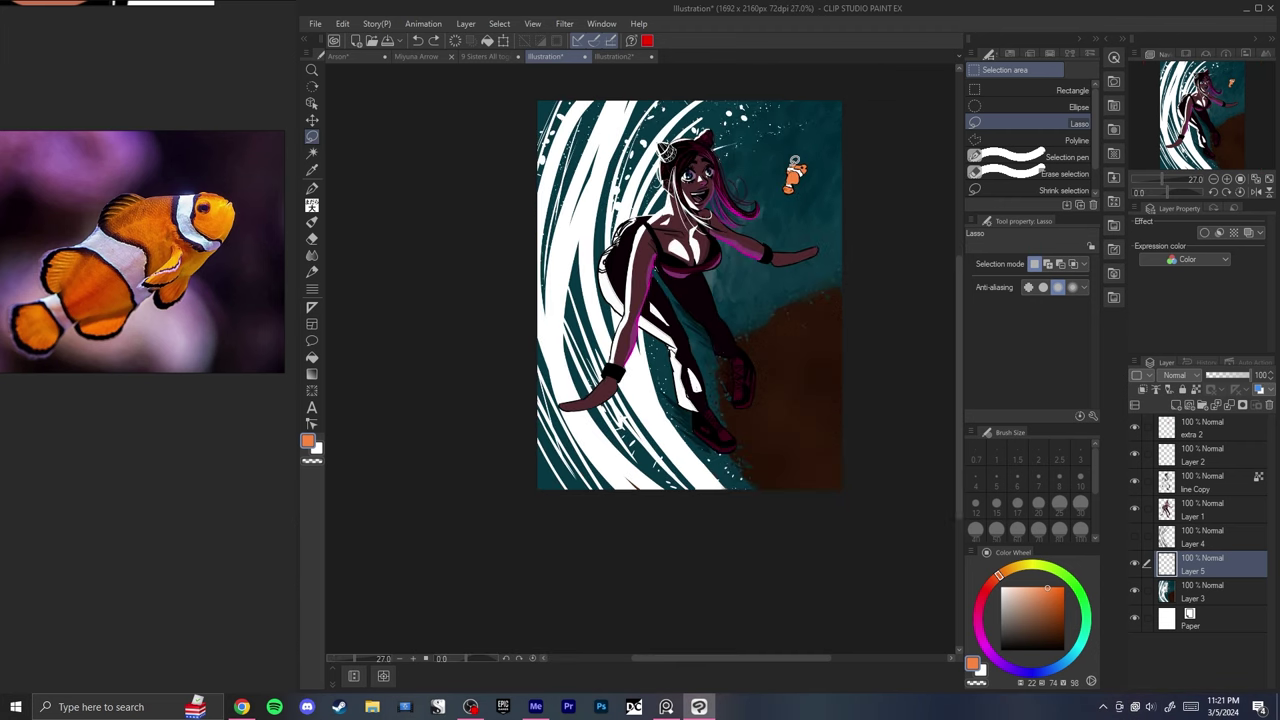
key(h)
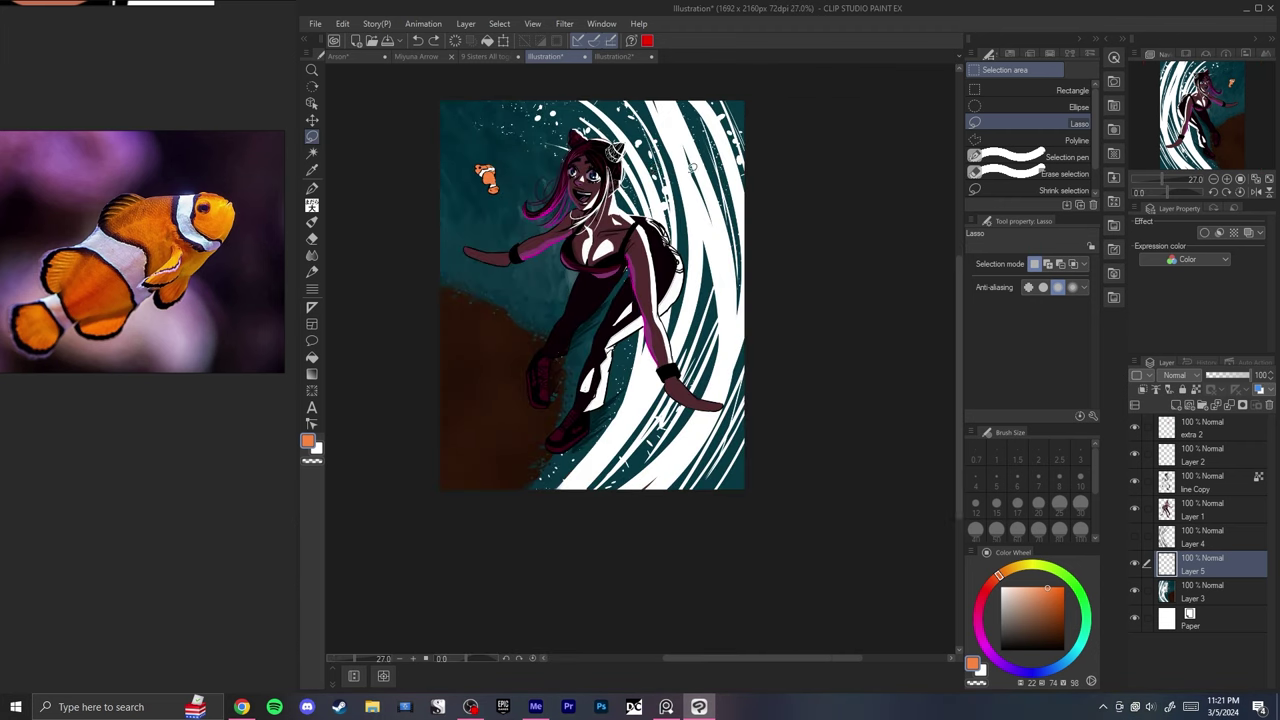
scroll(568, 258, up, 4)
drag(470, 200, 478, 196)
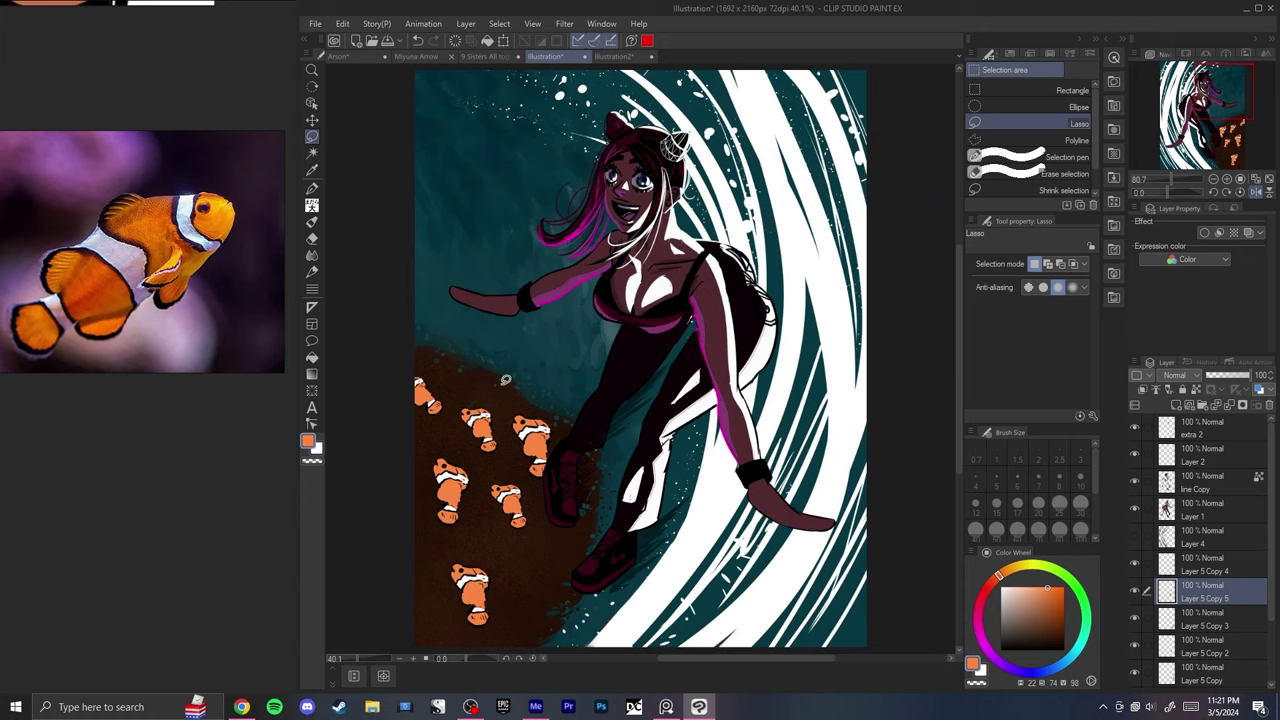
scroll(493, 509, down, 3)
key(h)
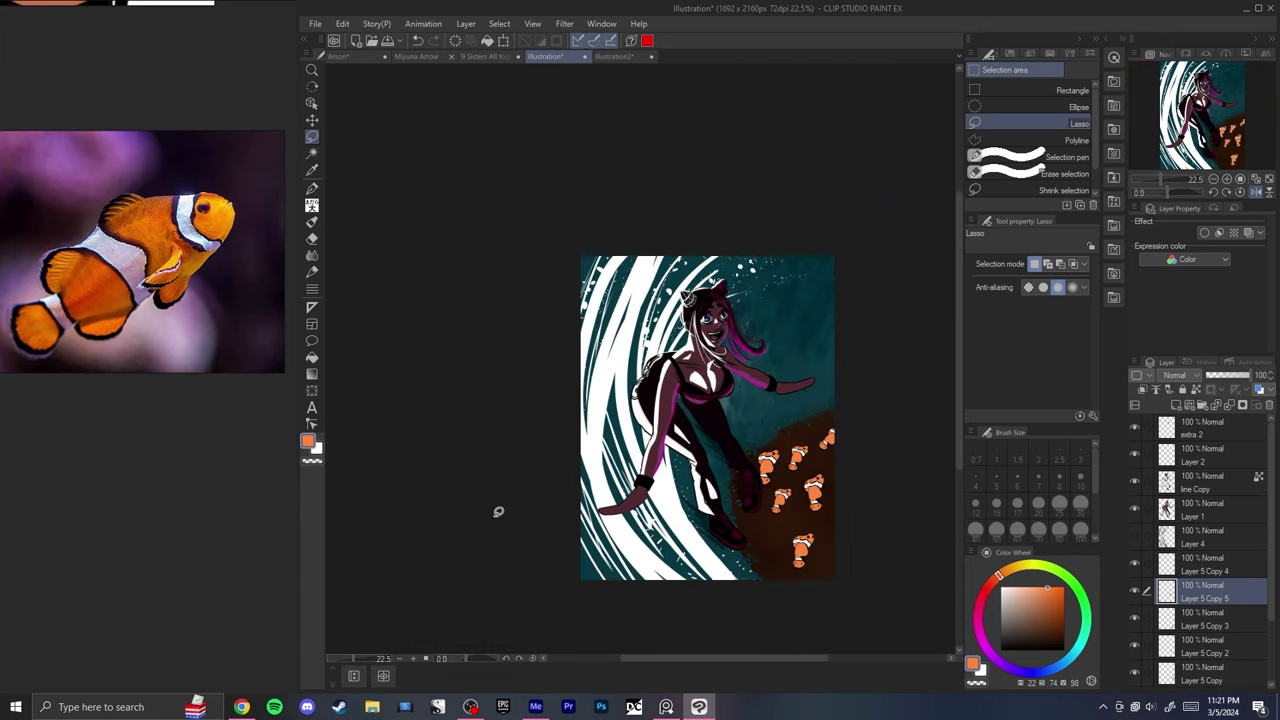
key(h)
scroll(493, 511, up, 2)
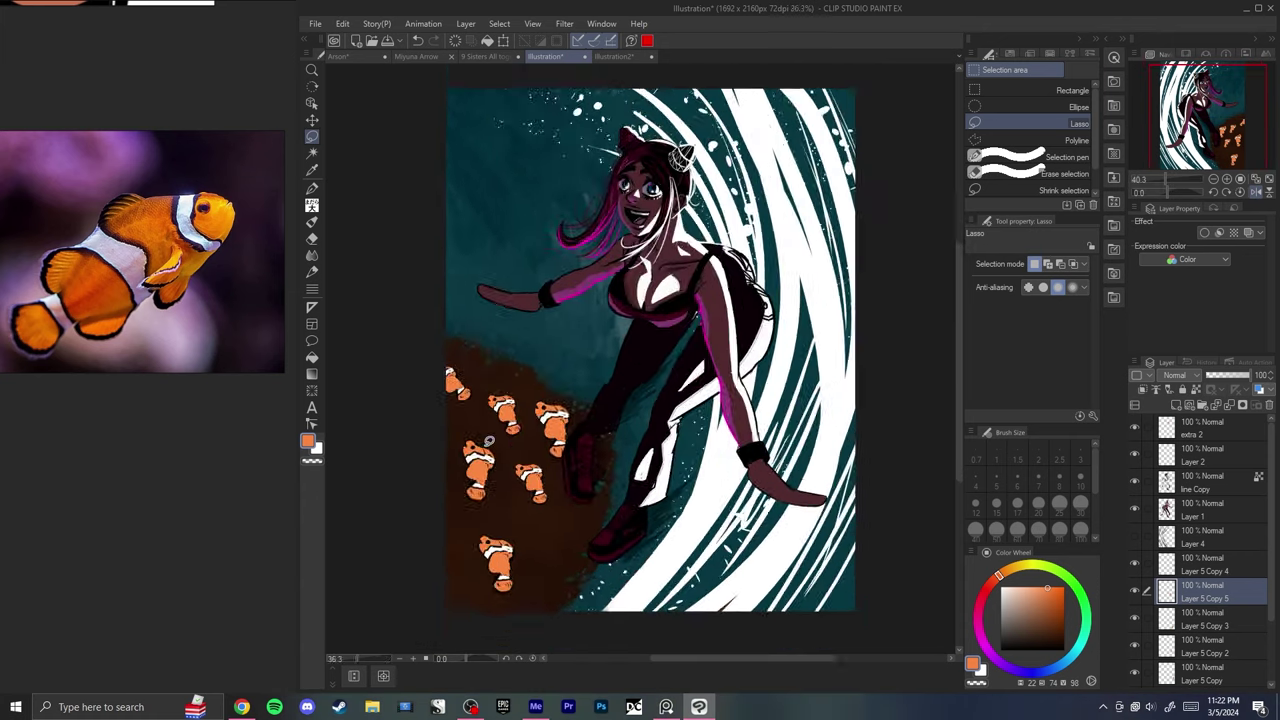
scroll(486, 440, down, 2)
- Undo the rock arrangement back to the single clownfish in the water
key(ctrl+z)
key(ctrl+z)
key(ctrl+z)
key(ctrl+z)
key(ctrl+z)
key(ctrl+z)
key(ctrl+z)
key(ctrl+z)
key(ctrl+z)
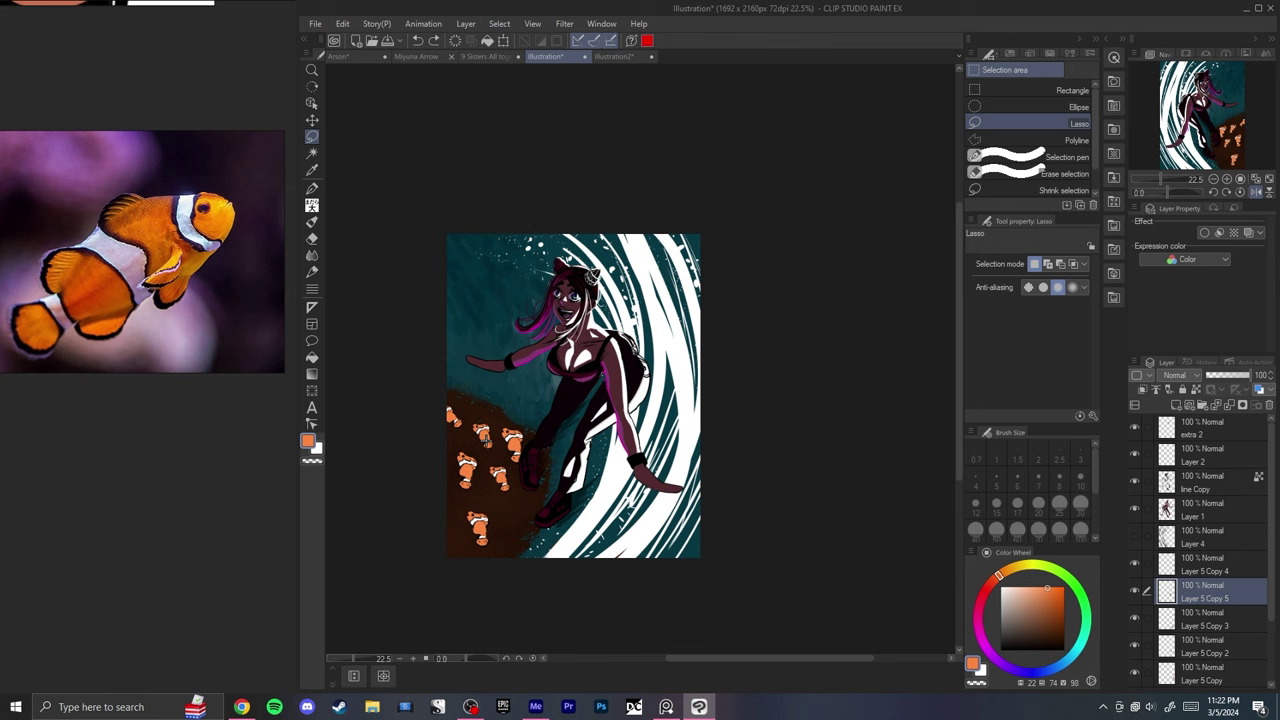
- Copy the clownfish and paste a duplicate, positioning it in the water below the original with Transform
scroll(474, 262, up, 2)
scroll(491, 308, up, 5)
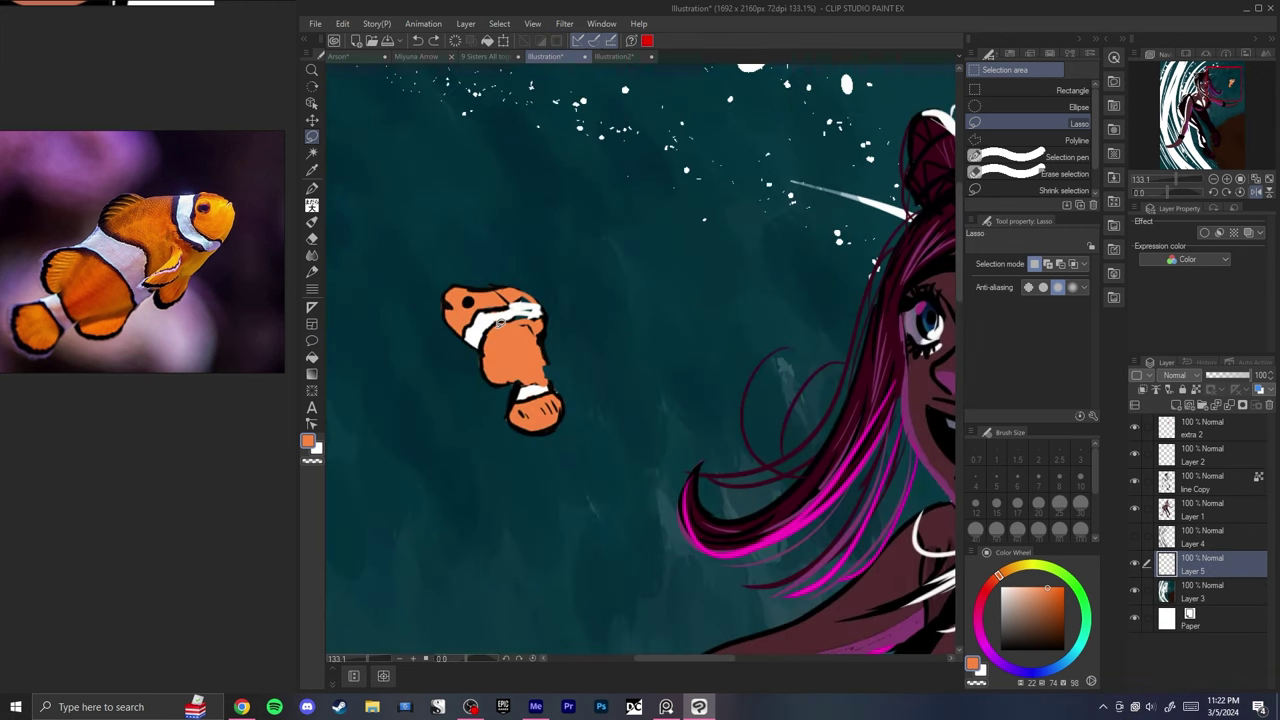
key(ctrl+c)
key(ctrl+0)
key(ctrl+v)
key(ctrl+t)
drag(660, 378, 493, 249)
drag(496, 233, 507, 258)
key(Return)
- Paste another clownfish copy, flip it horizontally, move it beside the other fish near the canvas edge, and rotate it 54.3°
key(ctrl+v)
key(g)
key(ctrl+t)
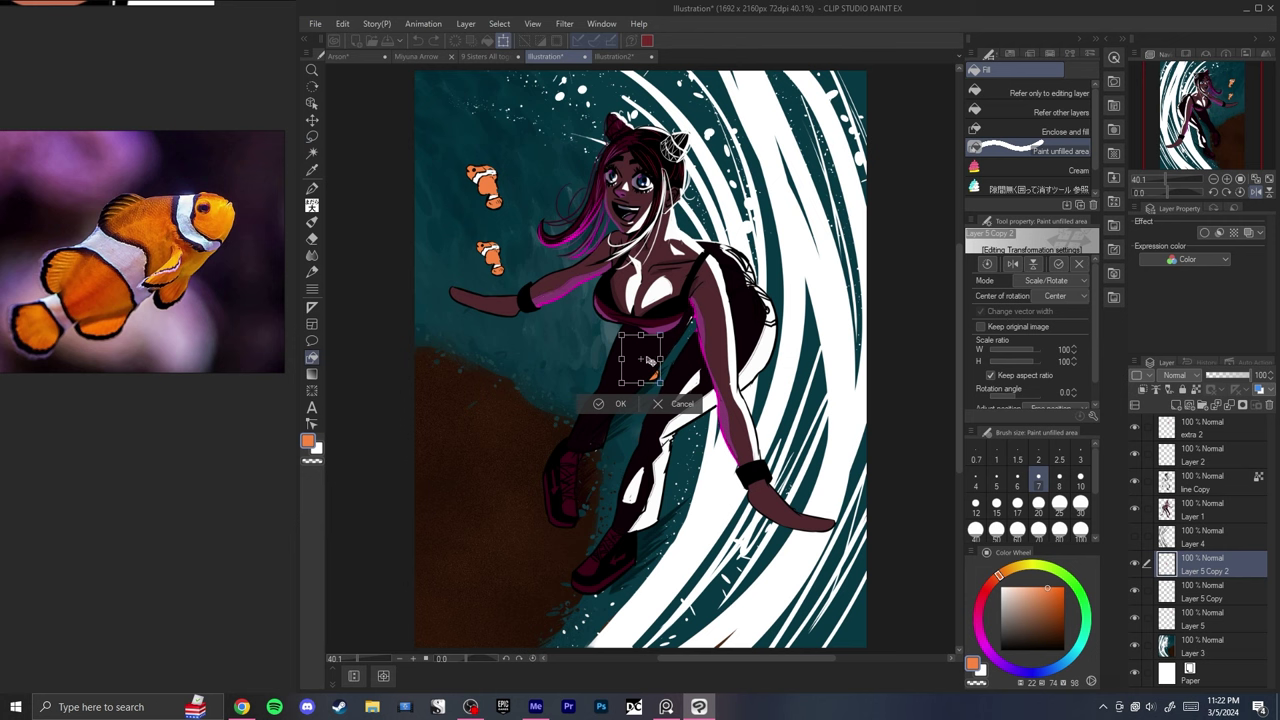
right_click(535, 162)
drag(650, 361, 462, 215)
click(608, 331)
drag(543, 170, 456, 230)
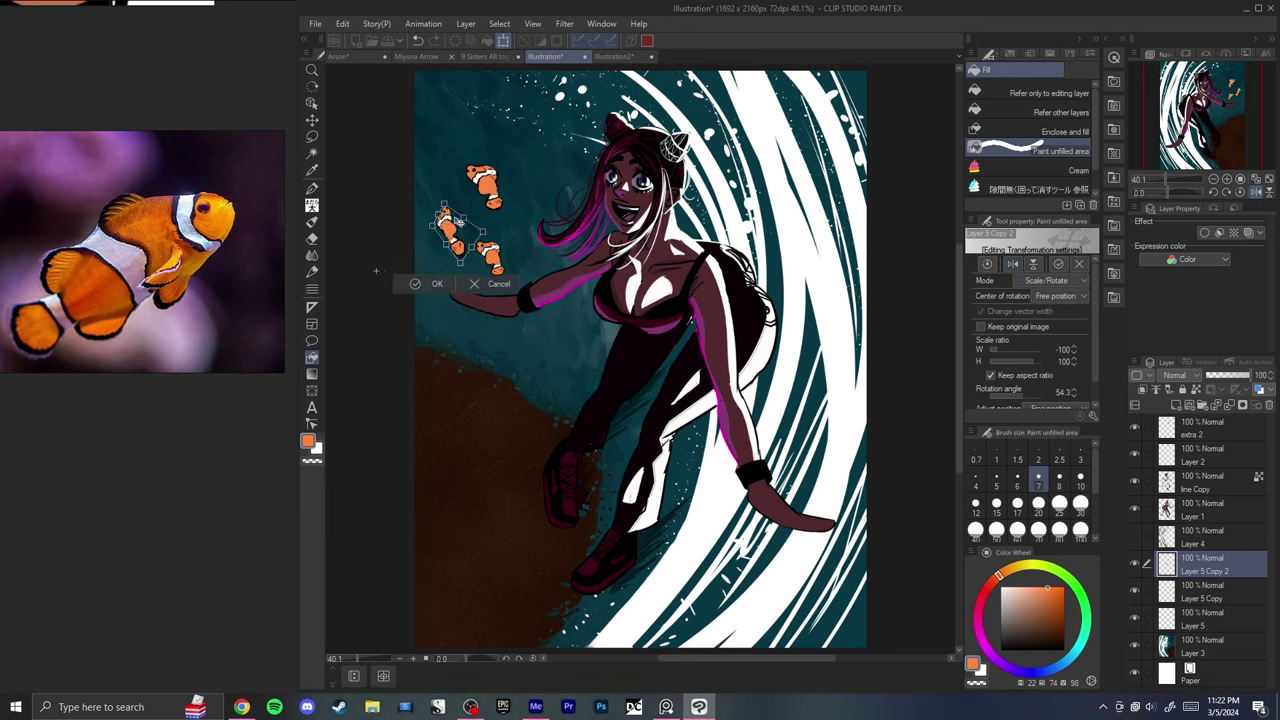
- Flip the new clownfish copy horizontally again, re-angle it, and place it between the original fish and the character's hair
right_click(451, 238)
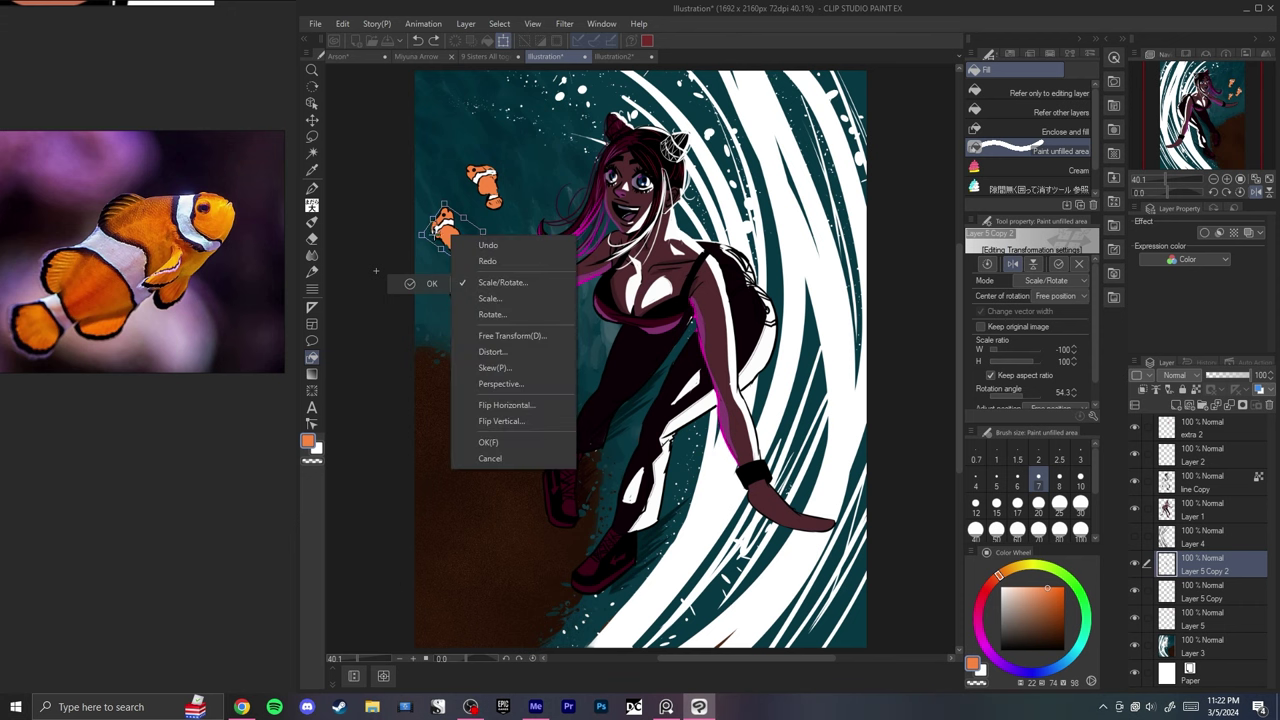
click(516, 406)
drag(383, 217, 529, 220)
drag(454, 241, 680, 159)
key(Return)
- Select the clownfish copy above the outstretched arm and reshape it wider with Transform
ctrl+shift+click(637, 259)
key(ctrl+t)
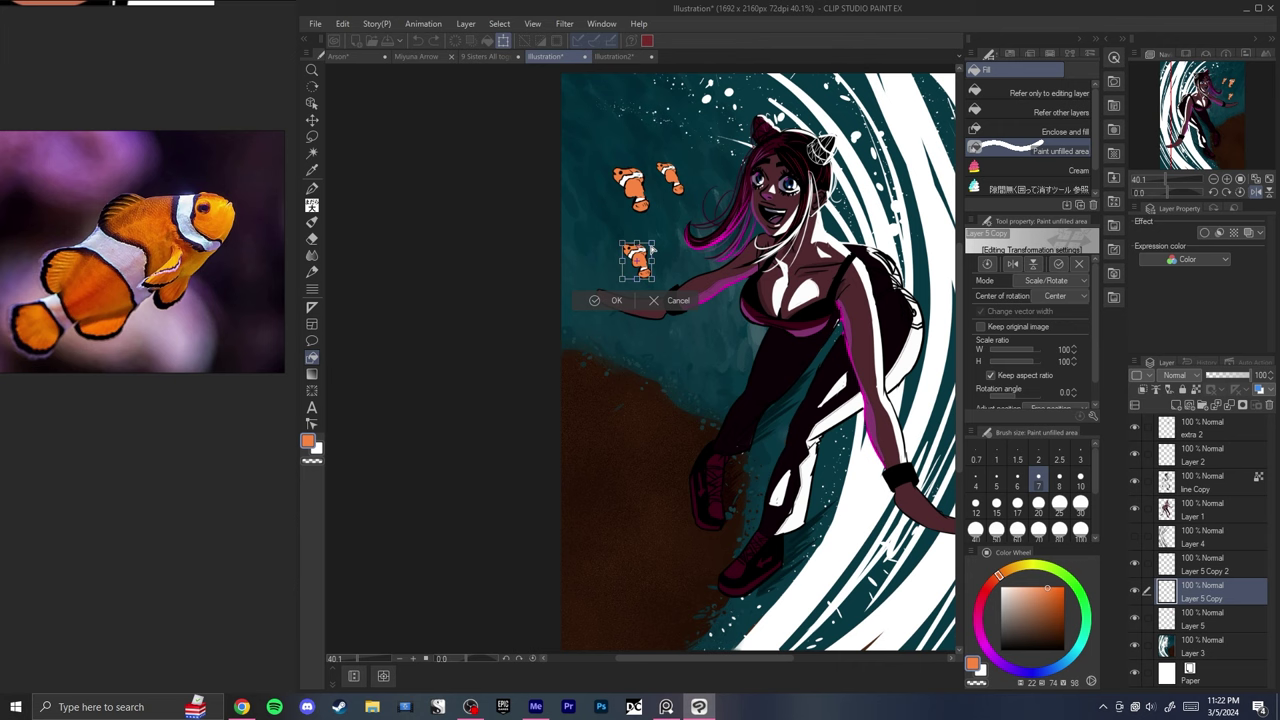
drag(653, 250, 658, 264)
key(Return)
- Try placing a pasted copy of the lower clownfish near the canvas edge, check it mirrored, and undo the placement and paste
key(ctrl+v)
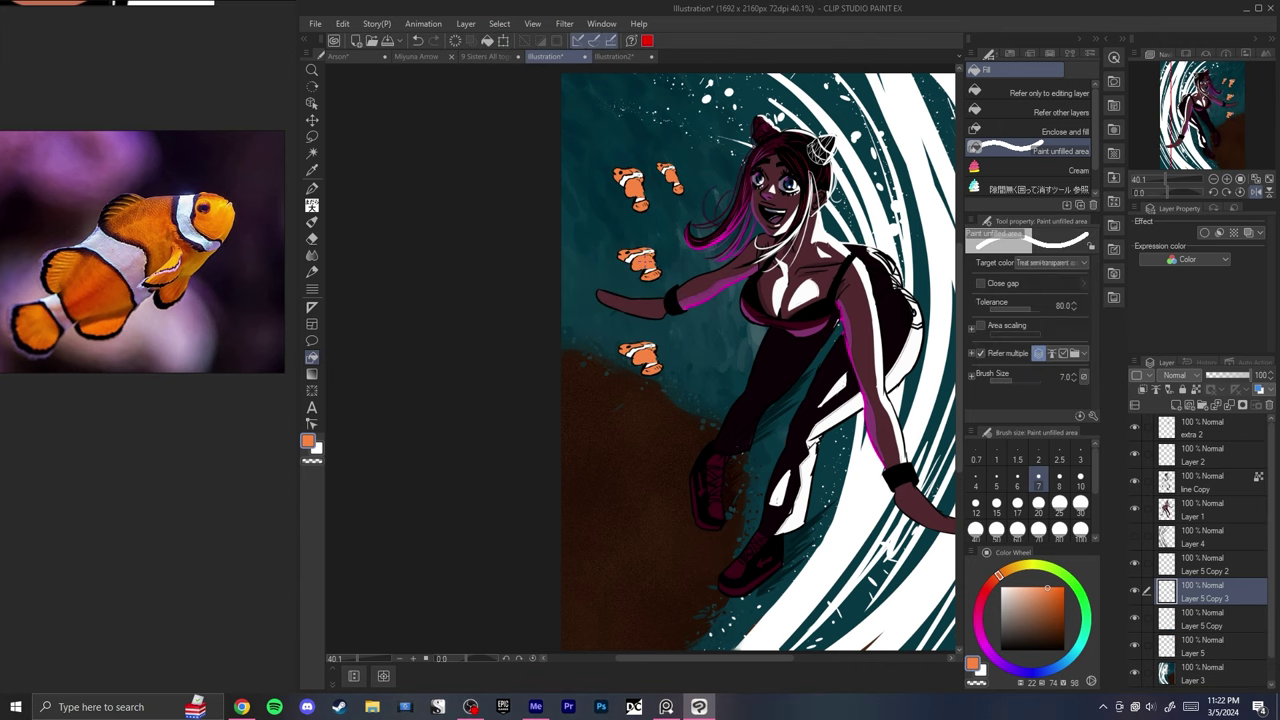
key(ctrl+t)
drag(655, 354, 605, 217)
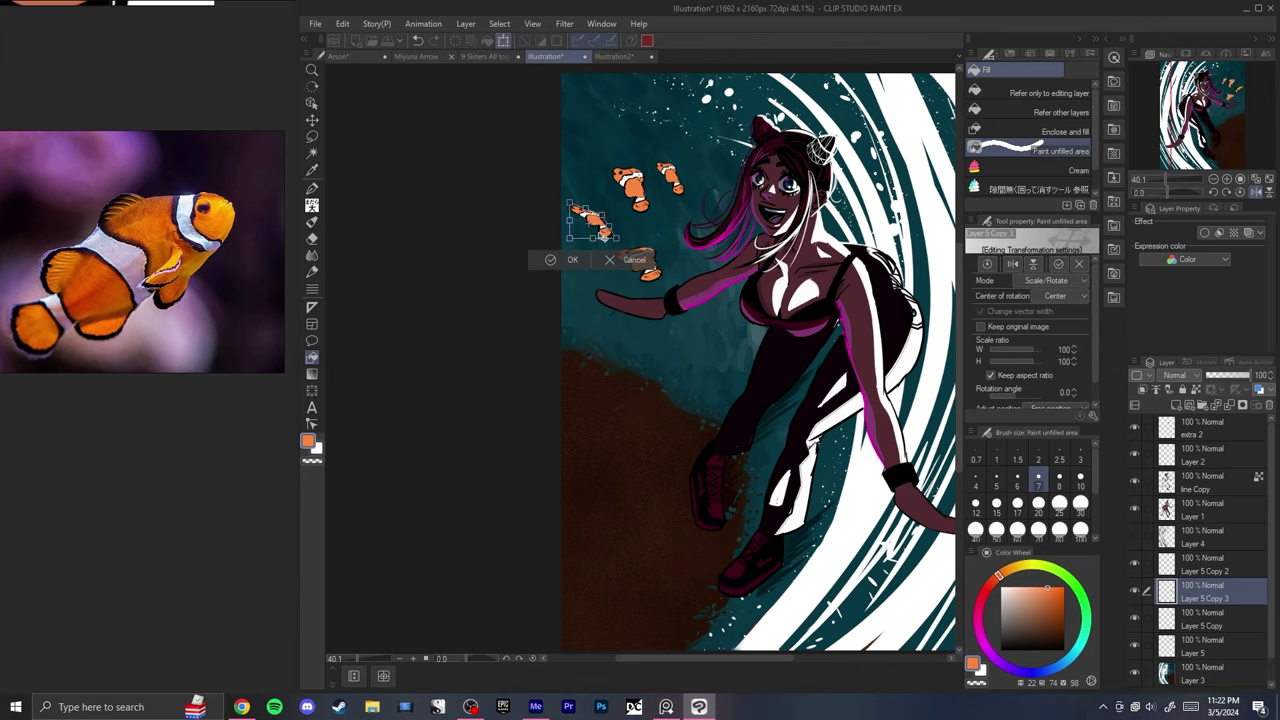
click(569, 259)
key(h)
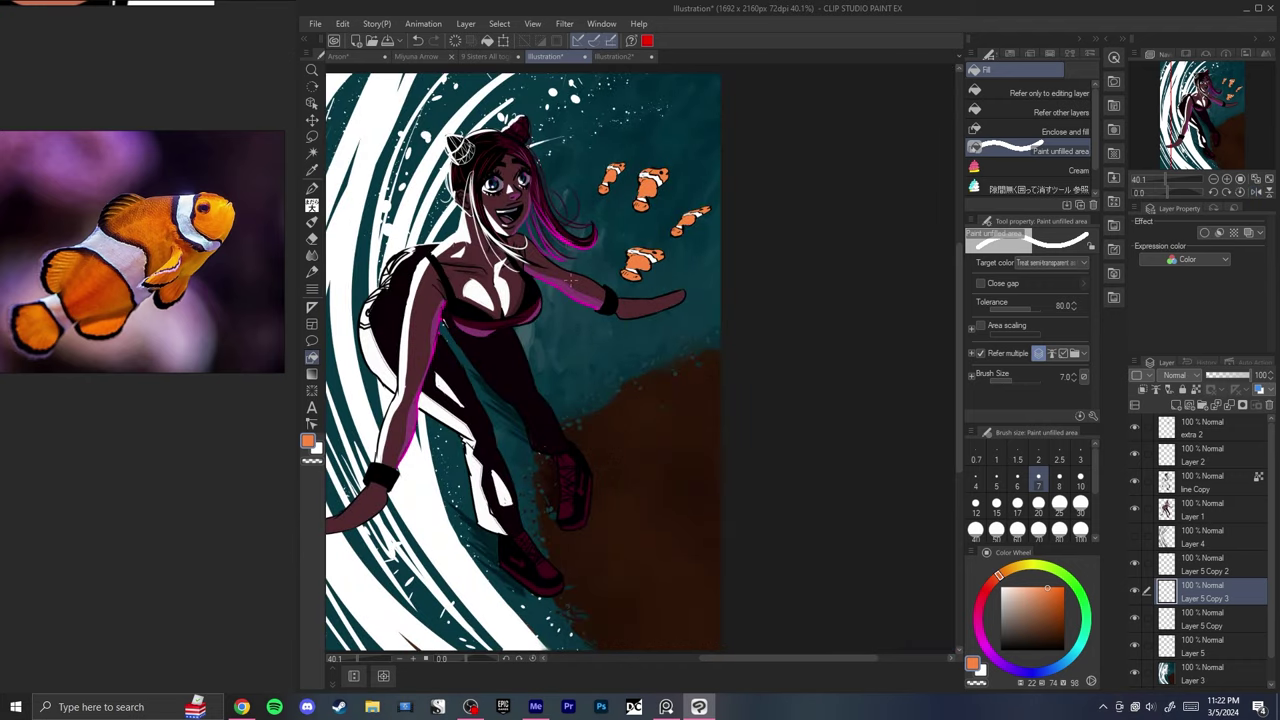
key(h)
key(ctrl+z)
key(ctrl+t)
drag(654, 357, 695, 325)
key(Escape)
key(ctrl+z)
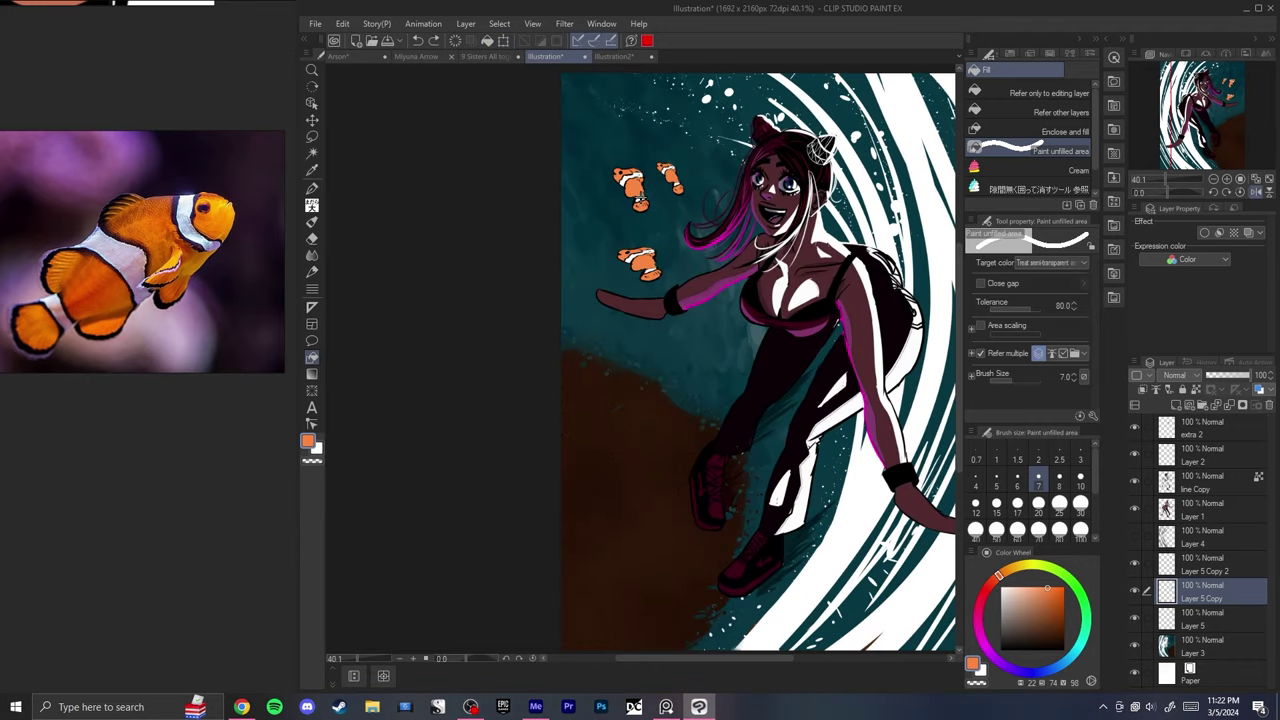
- Duplicate the original clownfish, move the copy beside it toward the canvas edge, and check the whole canvas mirrored
ctrl+shift+click(641, 195)
key(ctrl+c)
key(ctrl+v)
key(ctrl+t)
drag(646, 202, 596, 207)
key(Return)
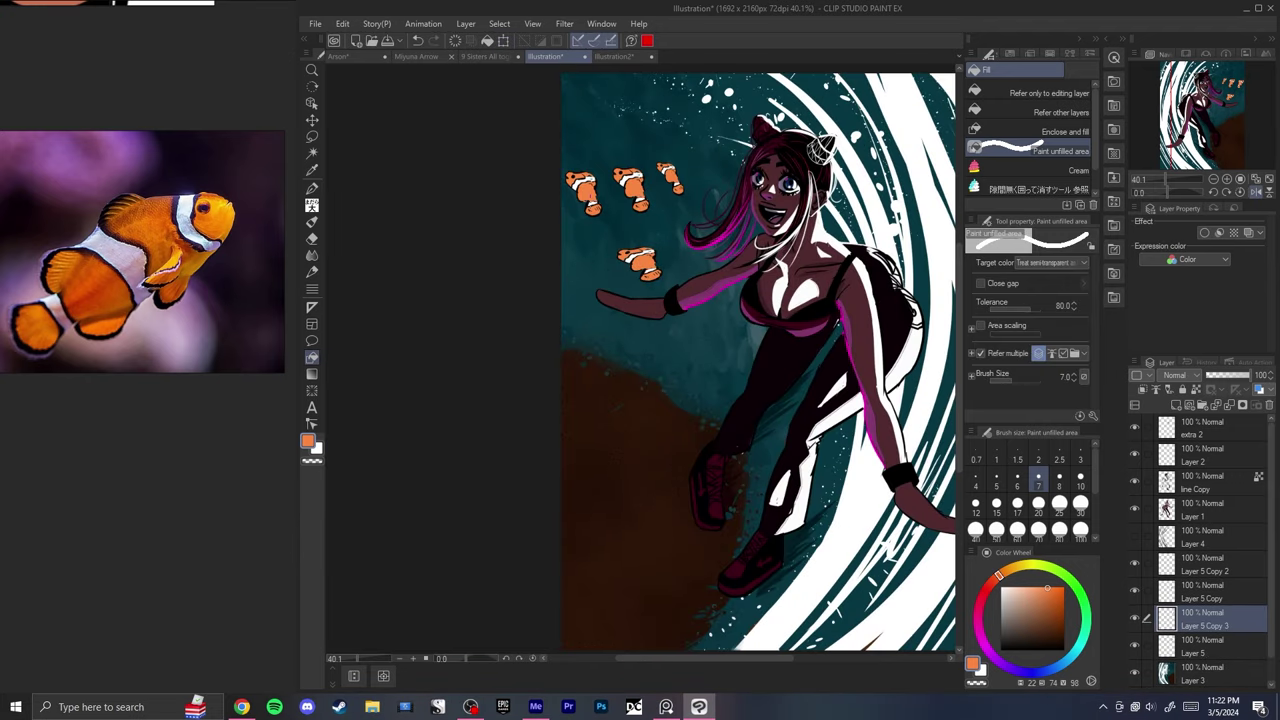
key(ctrl+0)
key(h)
key(h)
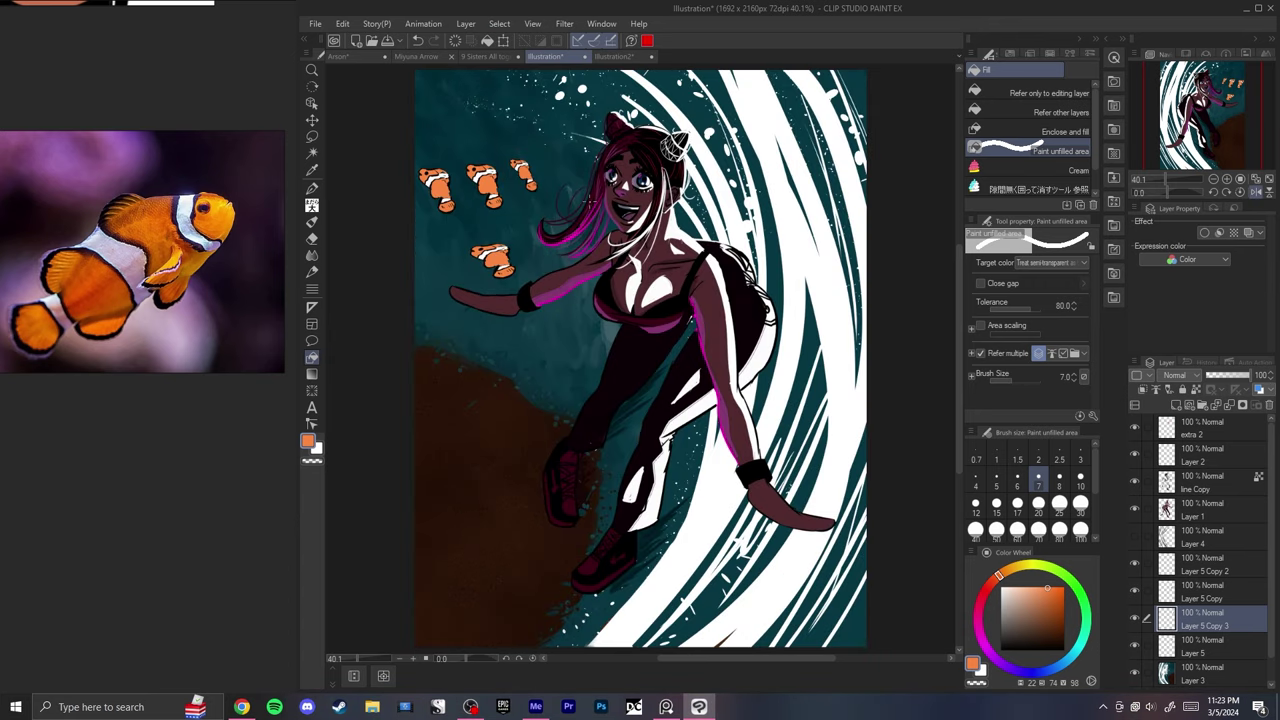
- Move the clownfish copy nearest the canvas edge up toward the upper corner and tilt it with Transform
key(h)
key(h)
key(ctrl+t)
drag(486, 205, 463, 123)
key(Return)
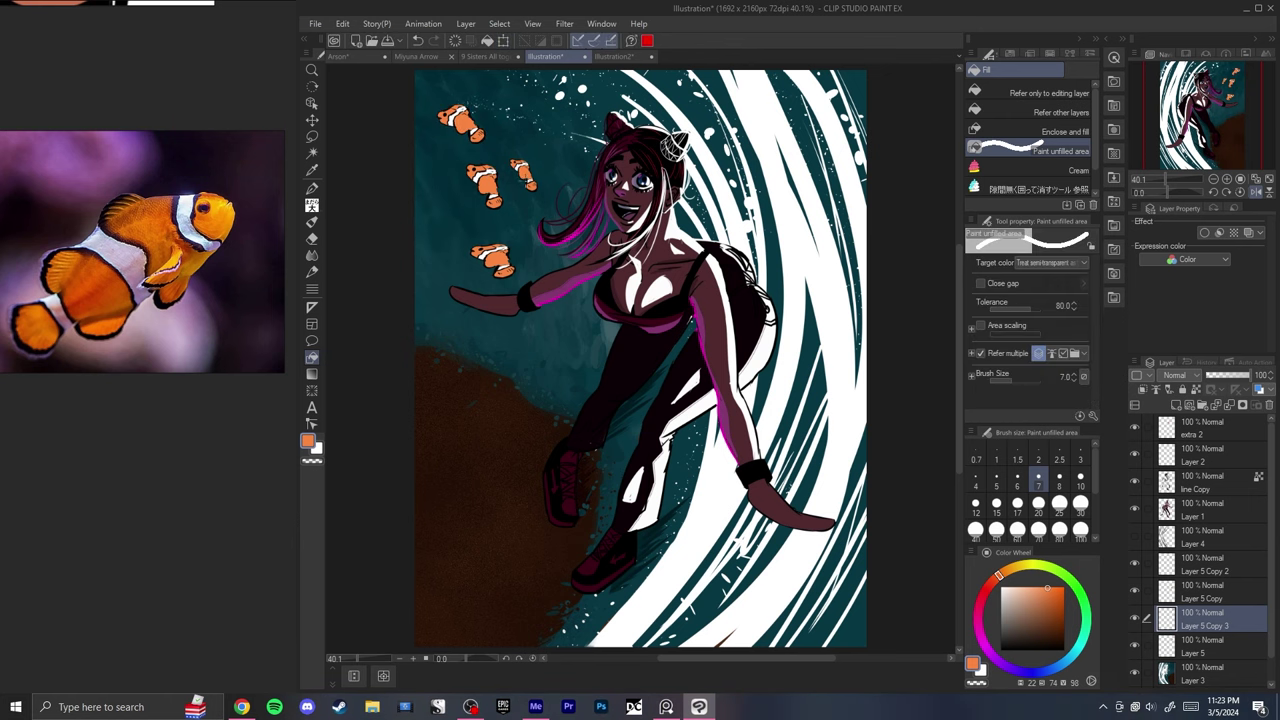
- Try repositioning the small clownfish near the hair and the one above the arm with Transform, and undo the changes
ctrl+shift+click(525, 178)
key(ctrl+t)
mouse_move(563, 172)
mouse_down()
mouse_move(560, 161)
mouse_move(549, 188)
mouse_up()
key(Return)
ctrl+shift+click(495, 262)
key(ctrl+t)
drag(518, 240, 521, 250)
key(Return)
key(ctrl+z)
key(ctrl+z)
scroll(505, 242, down, 1)
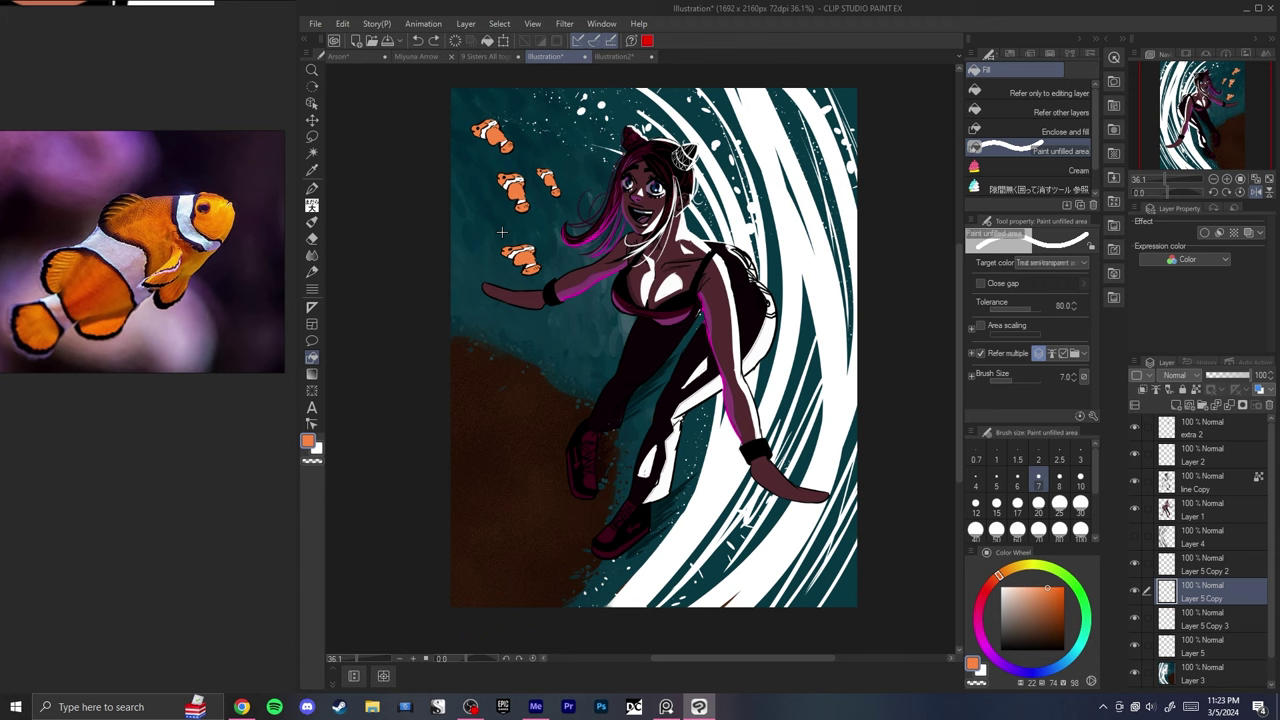
- Undo the clownfish duplications until only the original fish remains on Layer 5
key(ctrl+z)
key(ctrl+z)
key(ctrl+z)
key(ctrl+z)
key(ctrl+z)
key(ctrl+z)
key(ctrl+z)
key(ctrl+y)
key(ctrl+z)
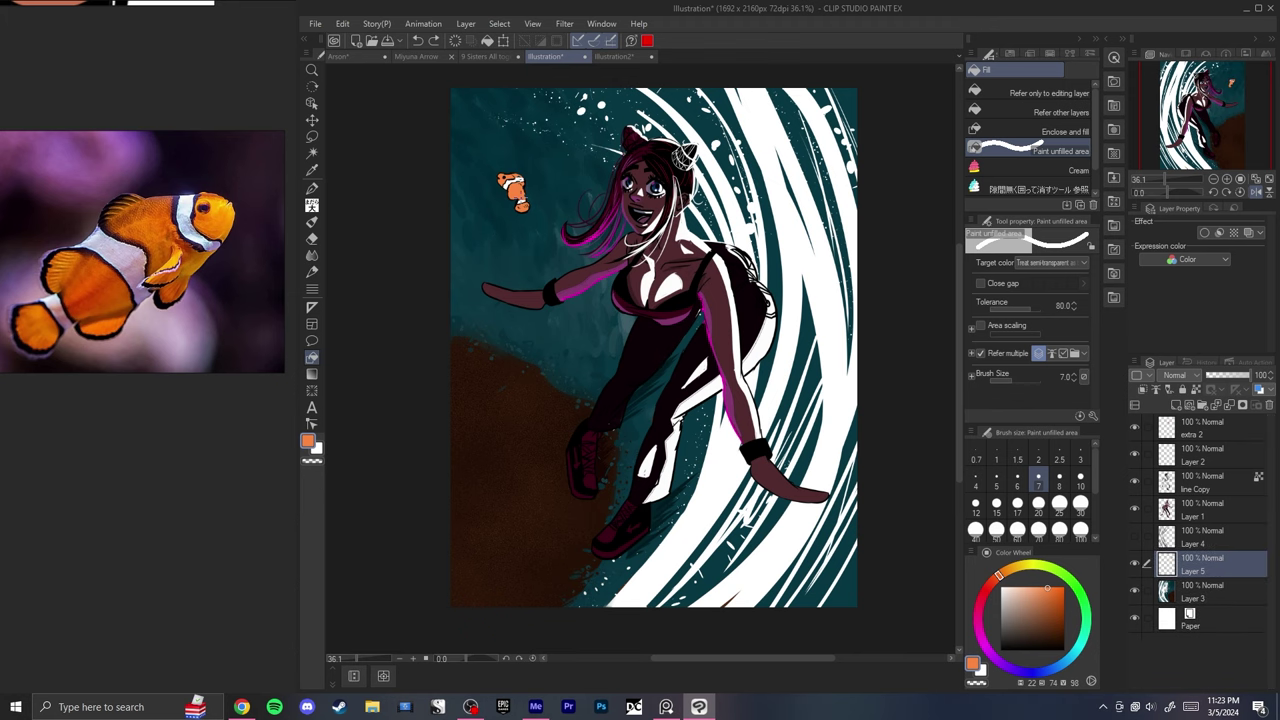
- Hide the clownfish on Layer 5 and make the background on Layer 3 the active painting layer
key(e)
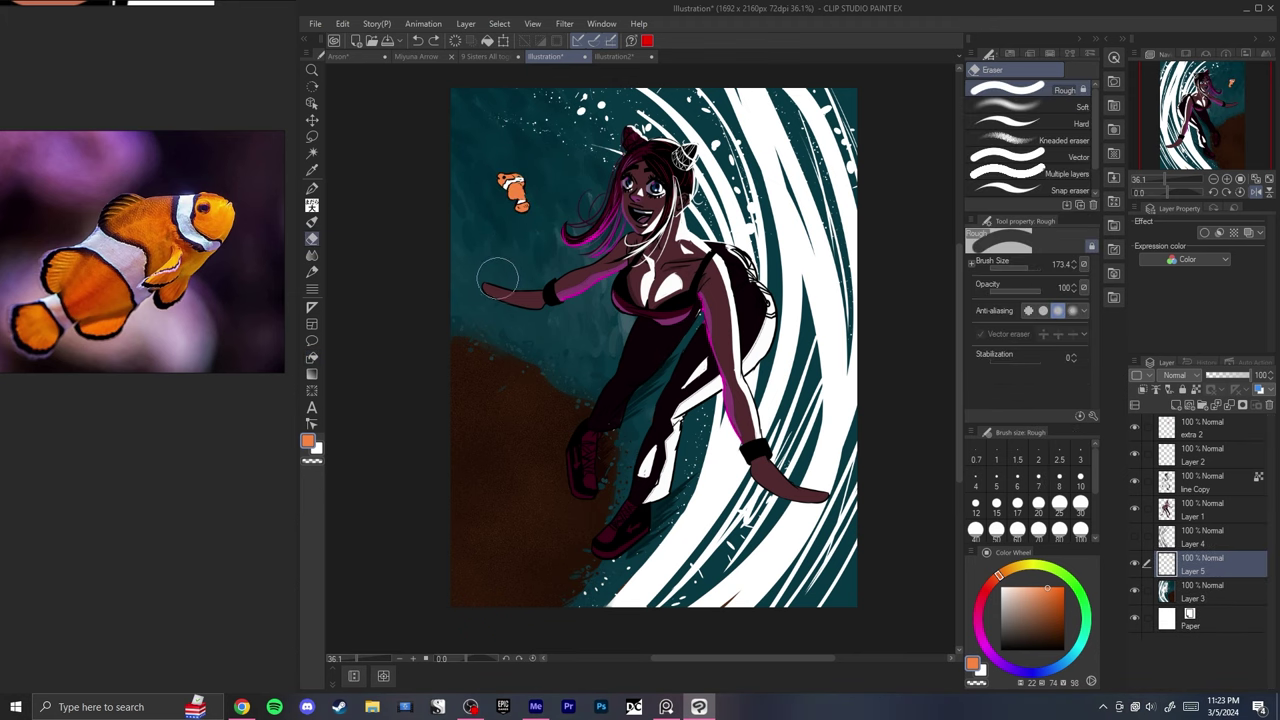
scroll(496, 185, up, 6)
scroll(515, 175, down, 3)
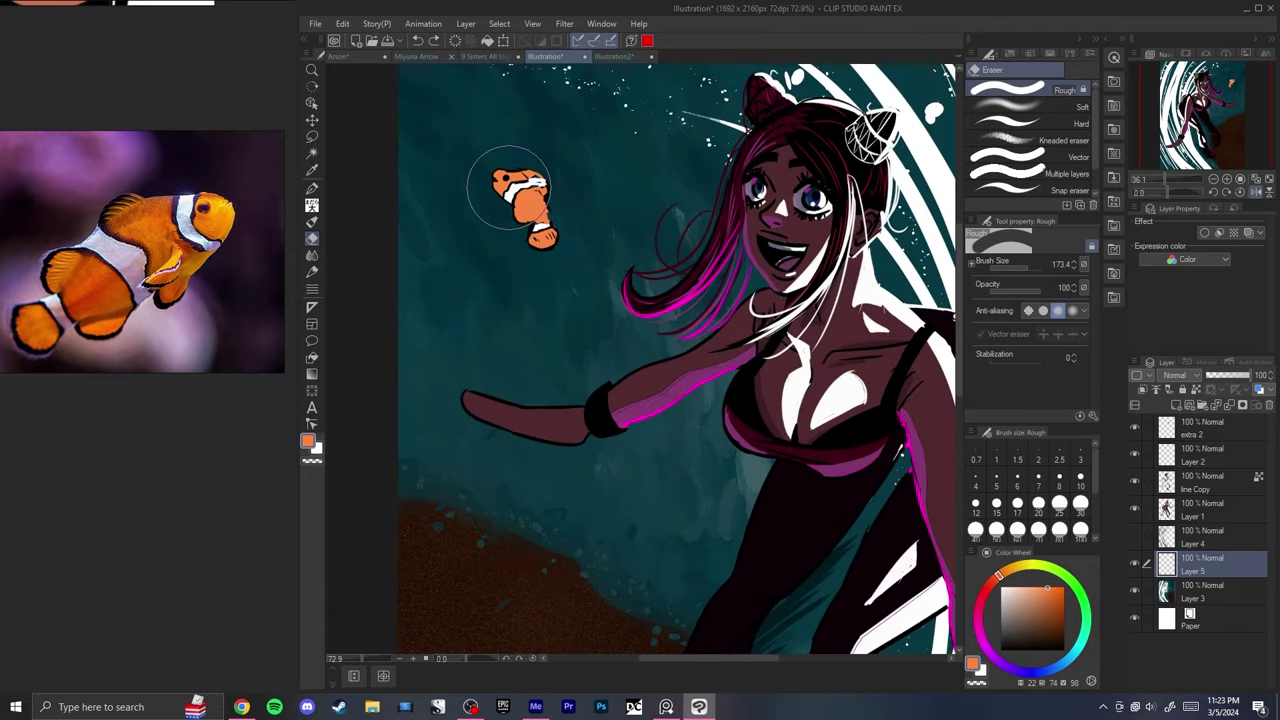
scroll(510, 190, down, 5)
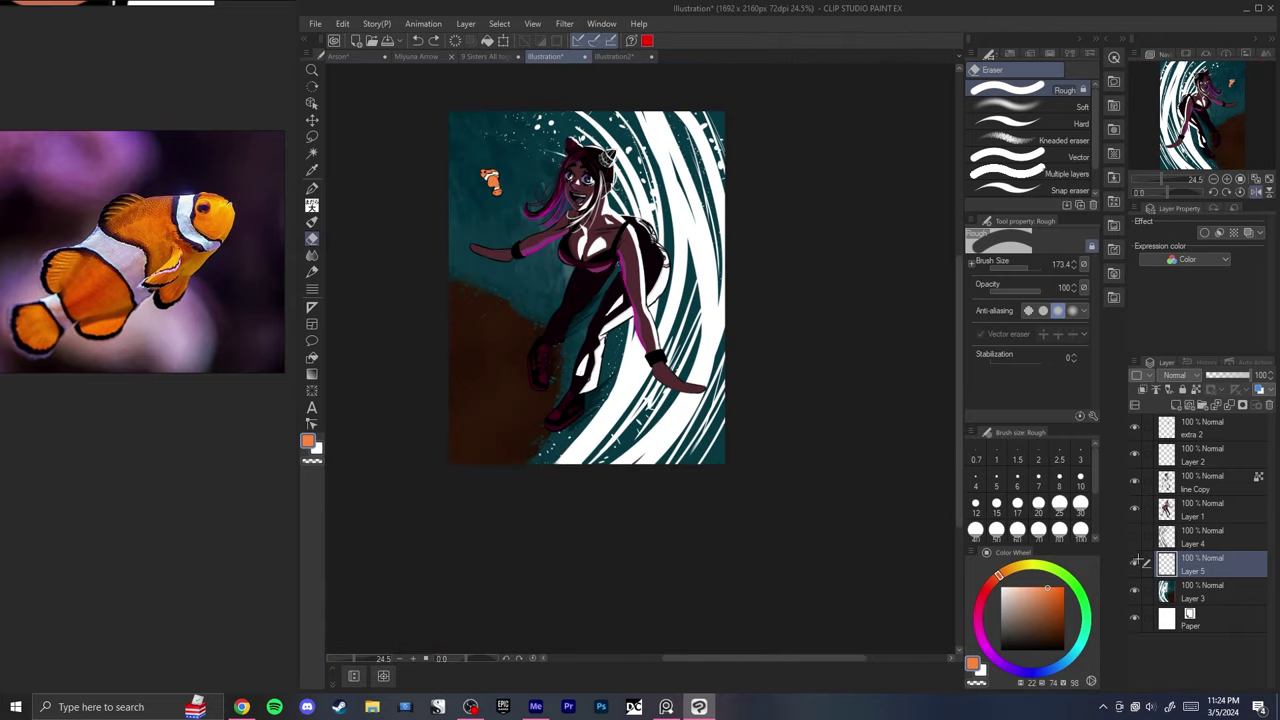
click(1135, 562)
click(1197, 584)
key(b)
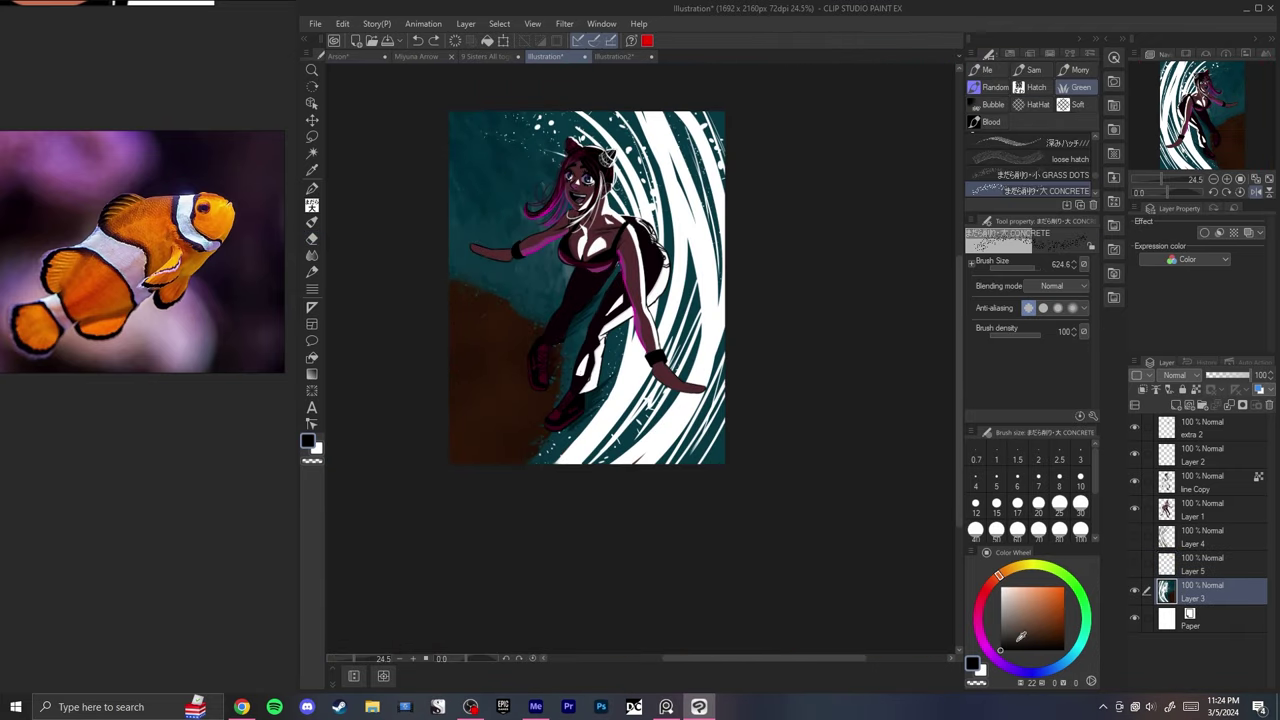
- Darken the water and rock along the canvas's left edge on Layer 3 in black with an enlarged softer Soft brush
key(p)
key(p)
click(1076, 105)
click(1066, 146)
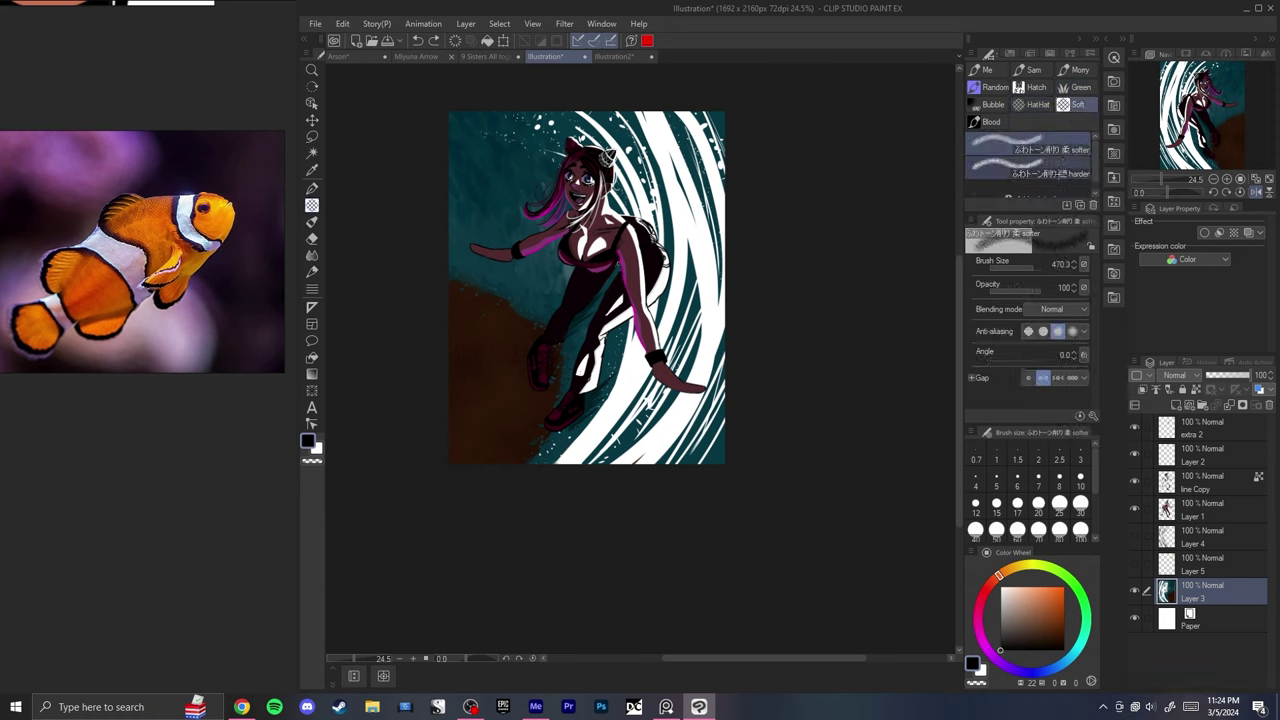
mouse_move(458, 150)
mouse_down()
mouse_move(449, 214)
mouse_move(470, 188)
mouse_move(458, 238)
mouse_up()
key(ctrl+z)
key(bracketright)
key(bracketright)
drag(432, 104, 458, 273)
key(bracketright)
key(bracketright)
drag(455, 331, 455, 538)
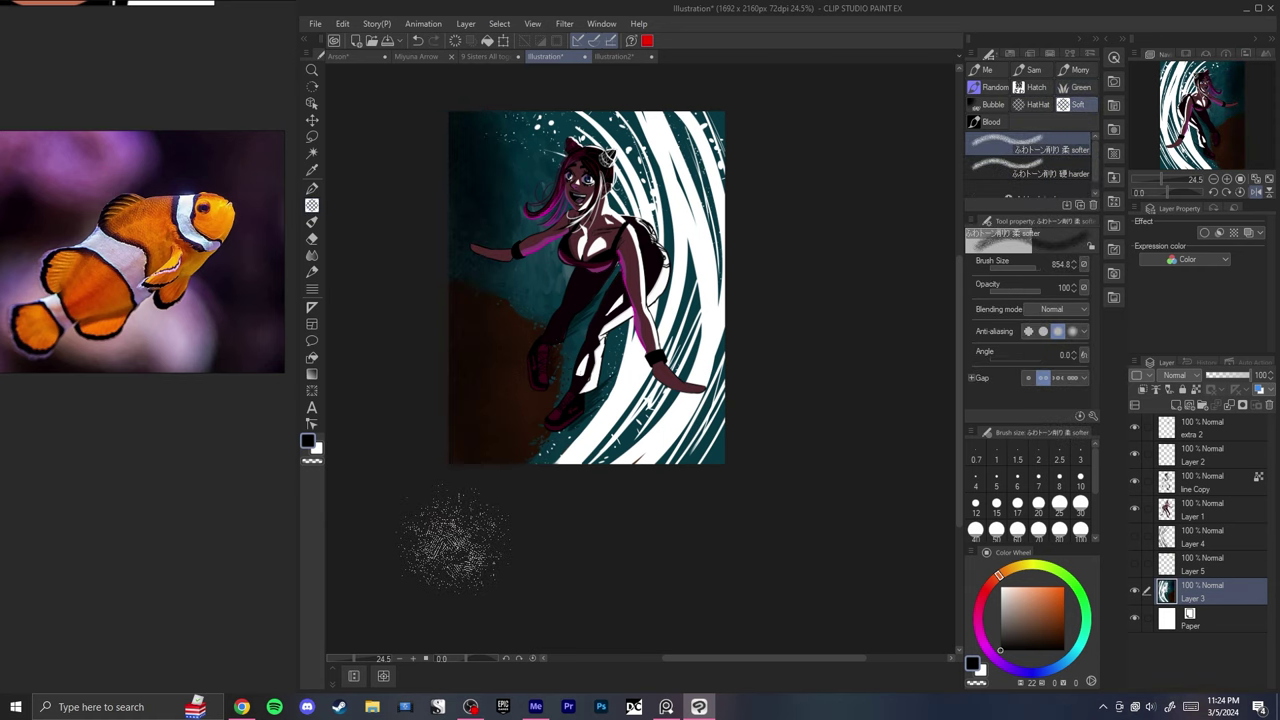
- Try another black soft-brush stroke along the canvas's left edge and undo it
scroll(470, 428, down, 3)
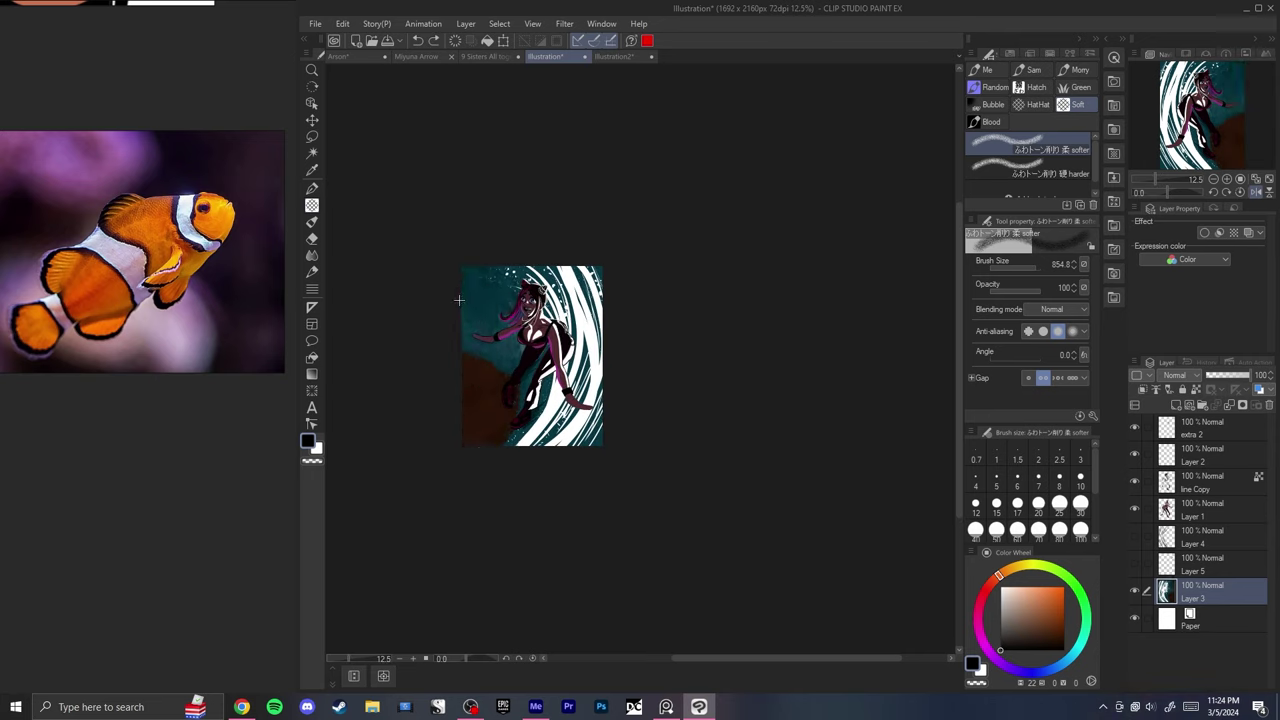
drag(463, 286, 465, 326)
key(ctrl+z)
key(bracketright)
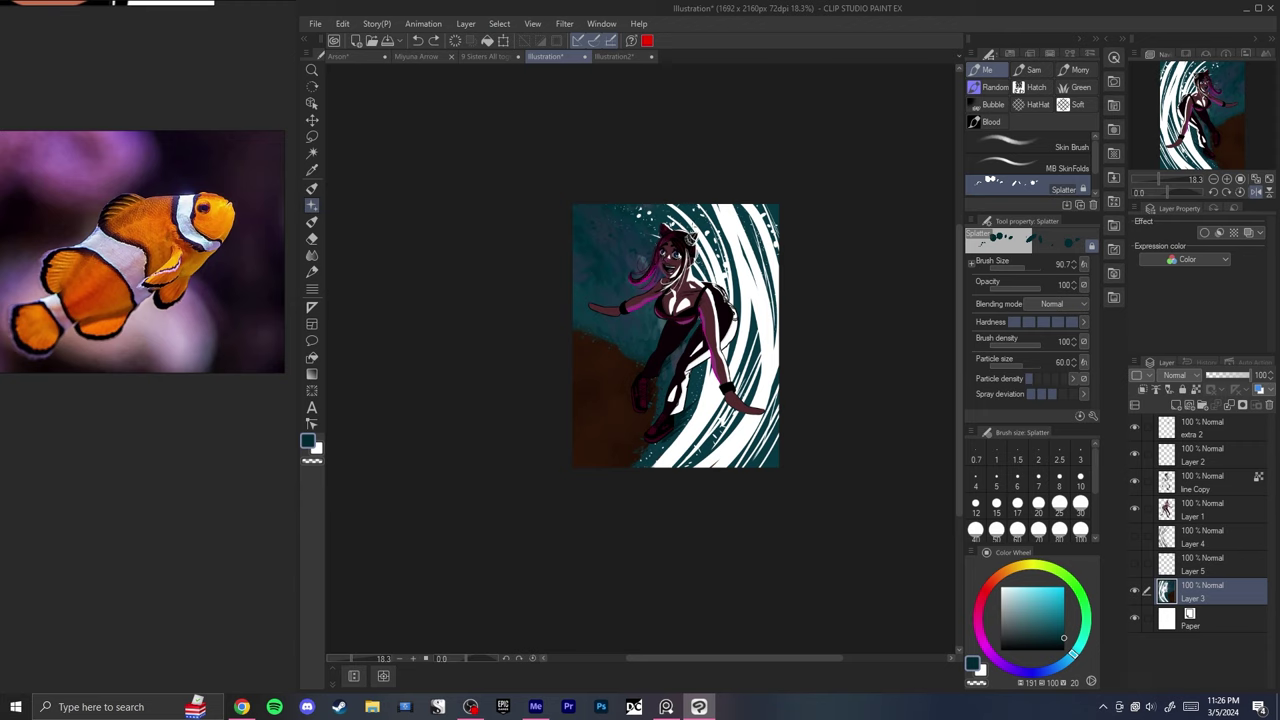
- Add lighter teal specks to the water on Layer 3 with the Splatter brush at particle size 52.1, checking the canvas mirrored
key(h)
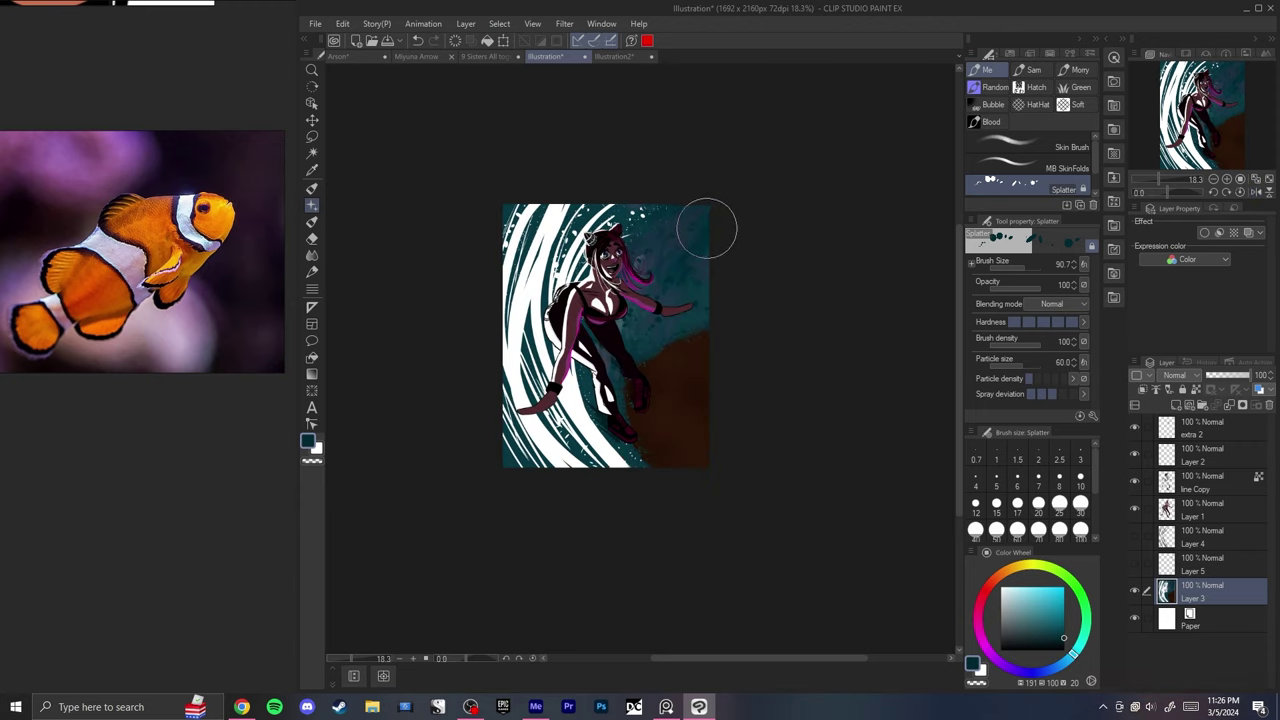
key(h)
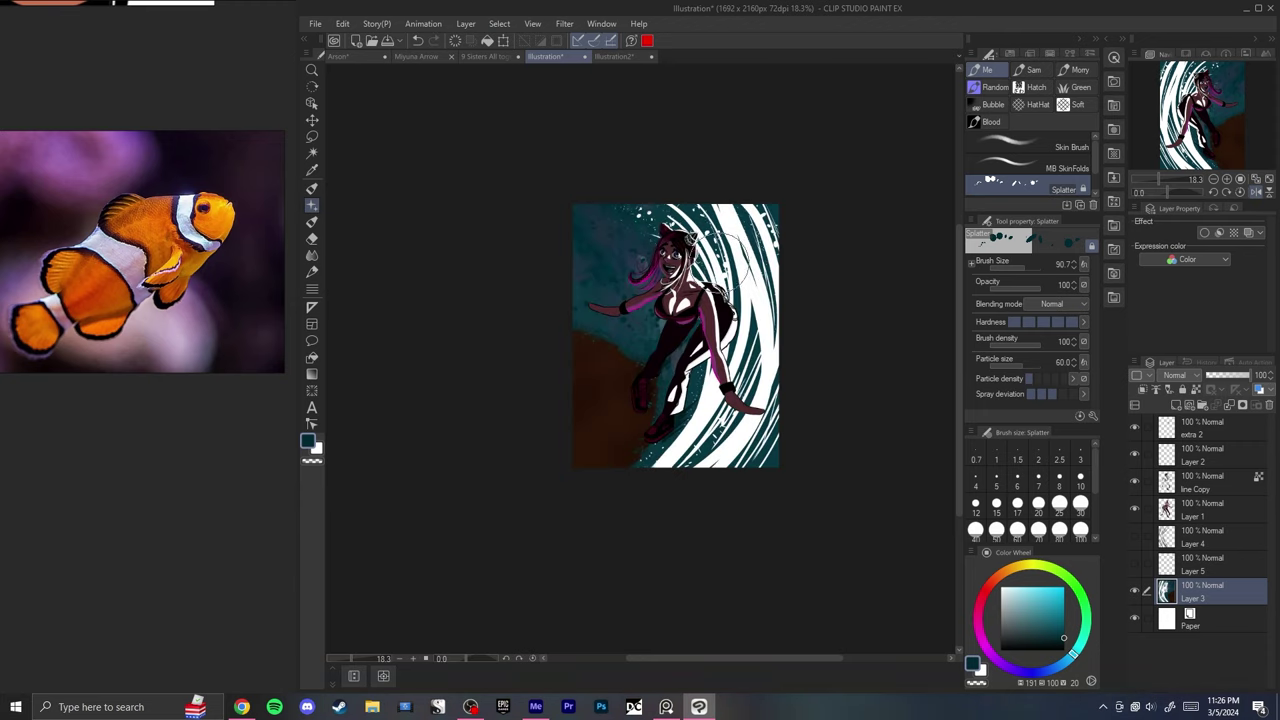
click(1058, 621)
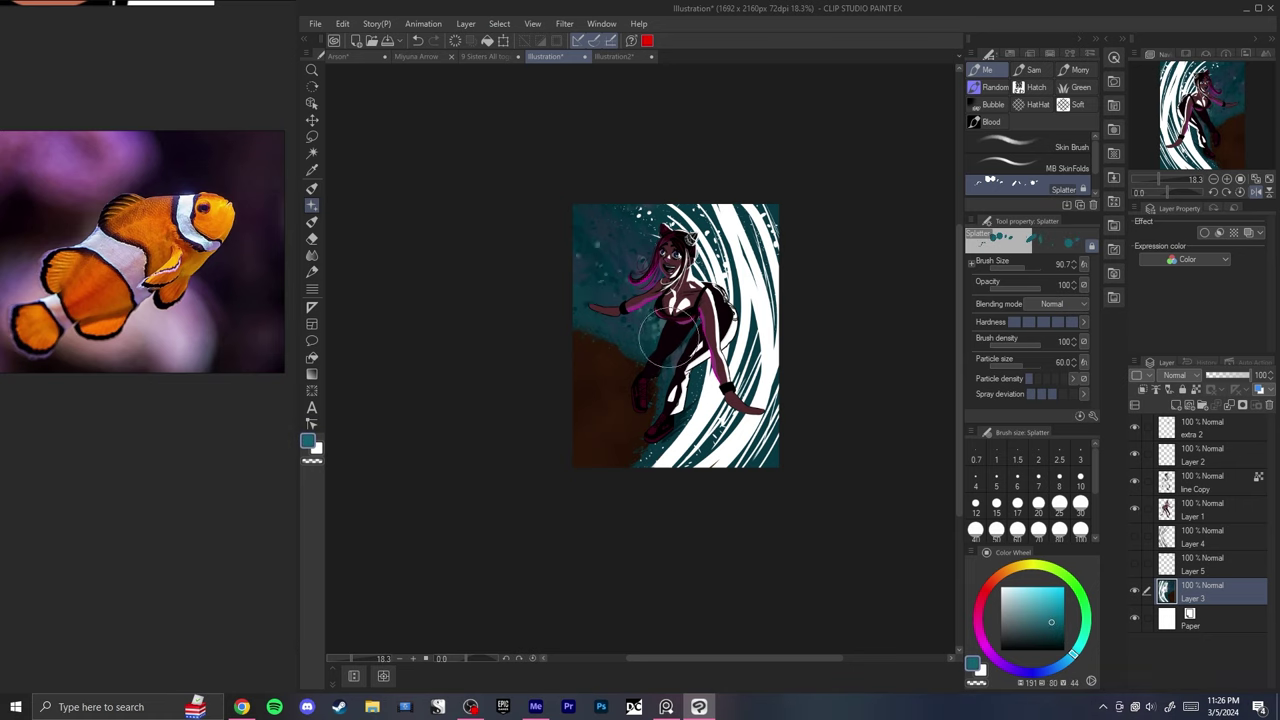
drag(1010, 366, 1022, 365)
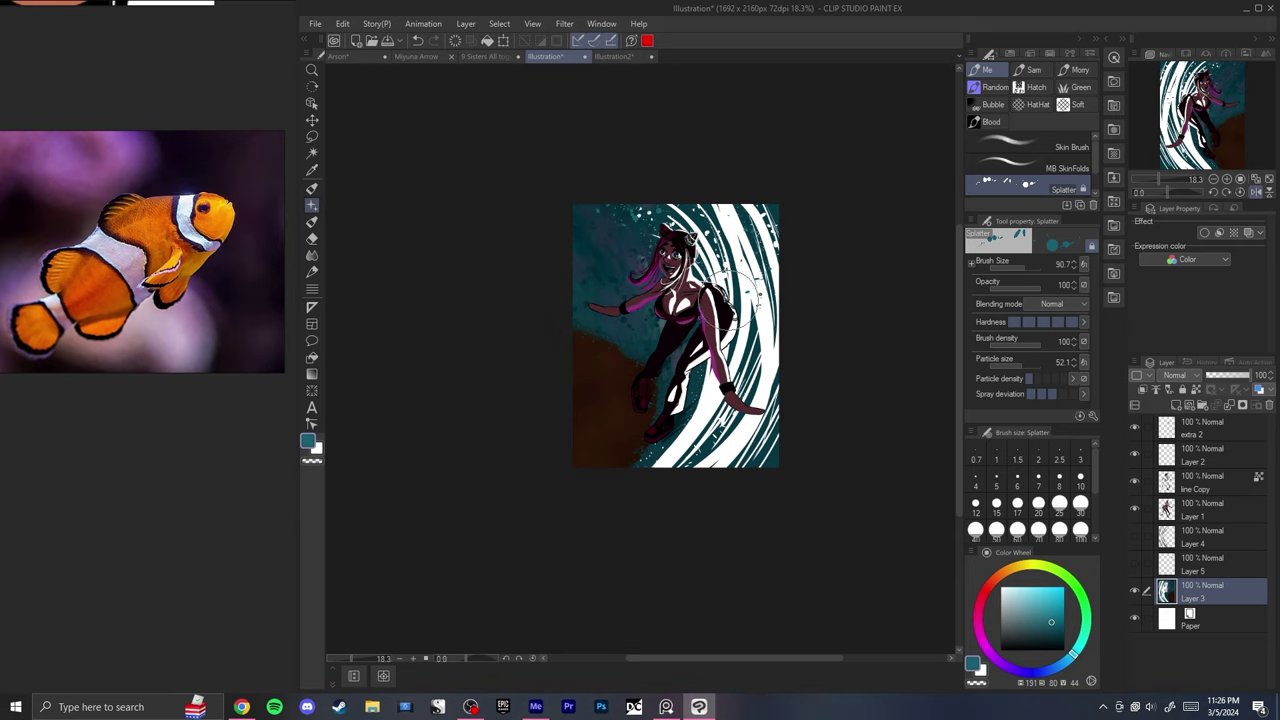
drag(733, 233, 708, 225)
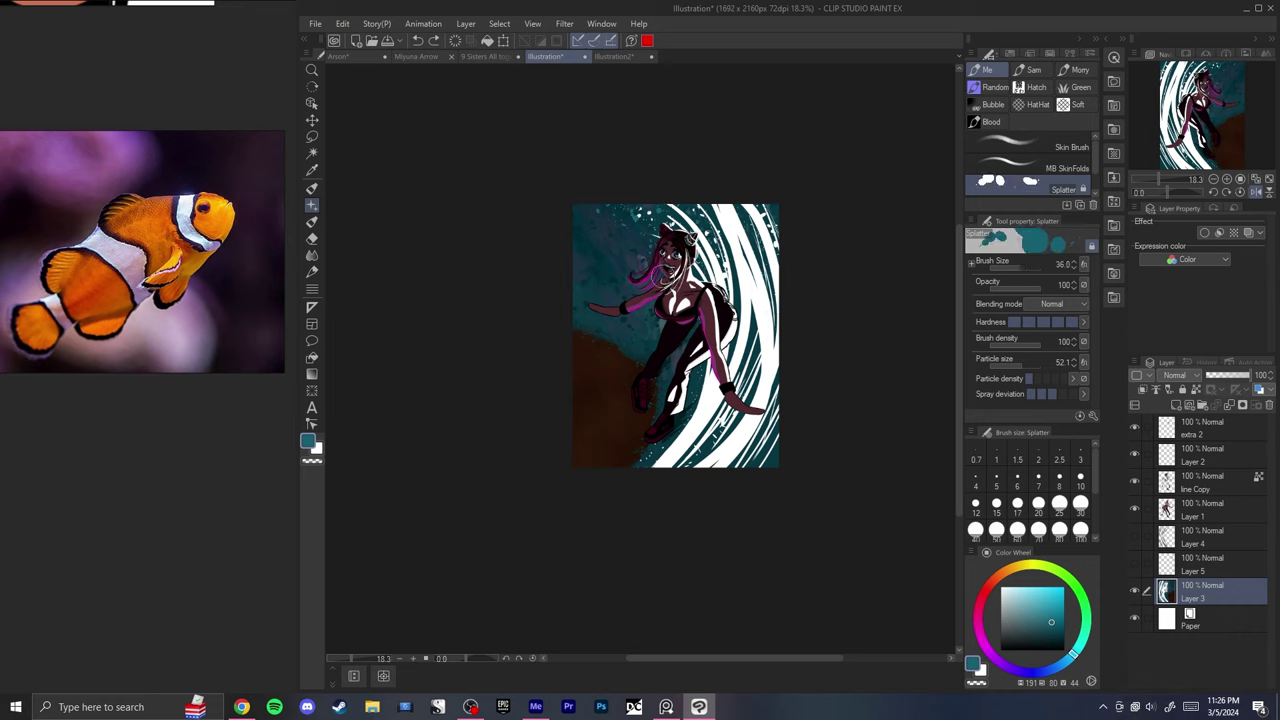
- Create a new layer above the clownfish layer and try bright magenta splatter on the water beside the hair
click(988, 648)
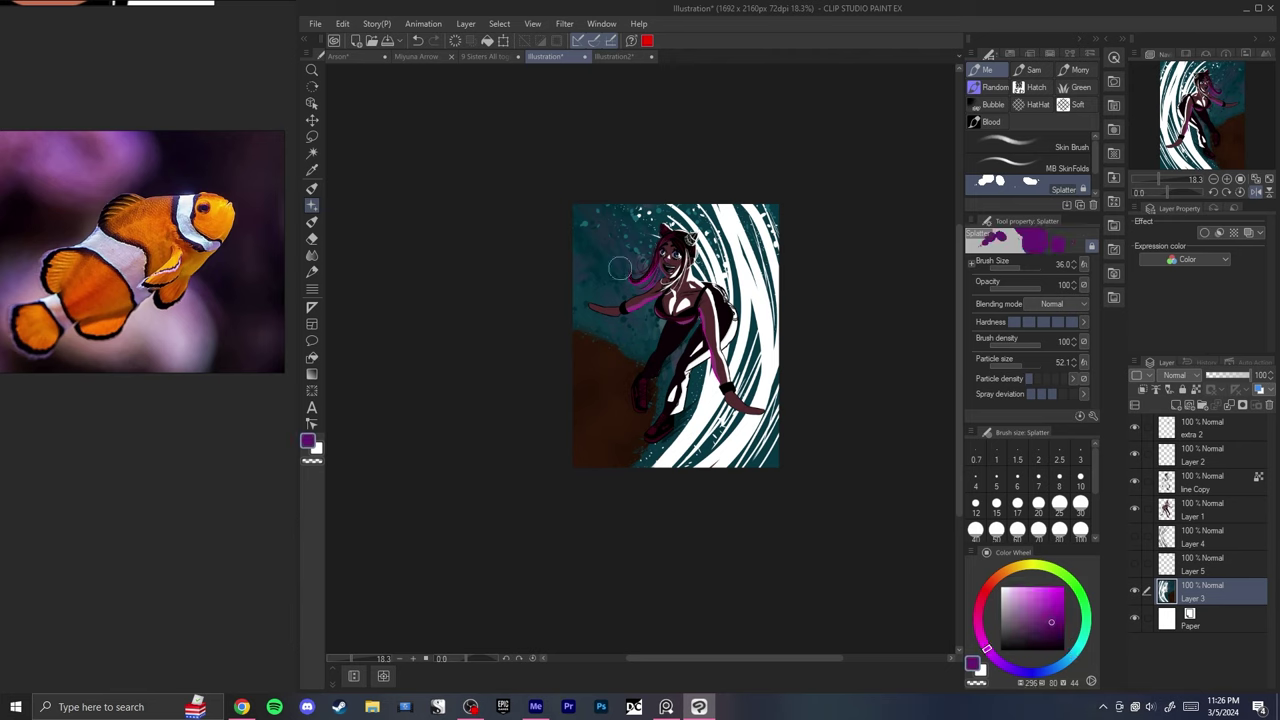
click(1194, 566)
click(1176, 405)
click(1064, 587)
drag(610, 240, 588, 213)
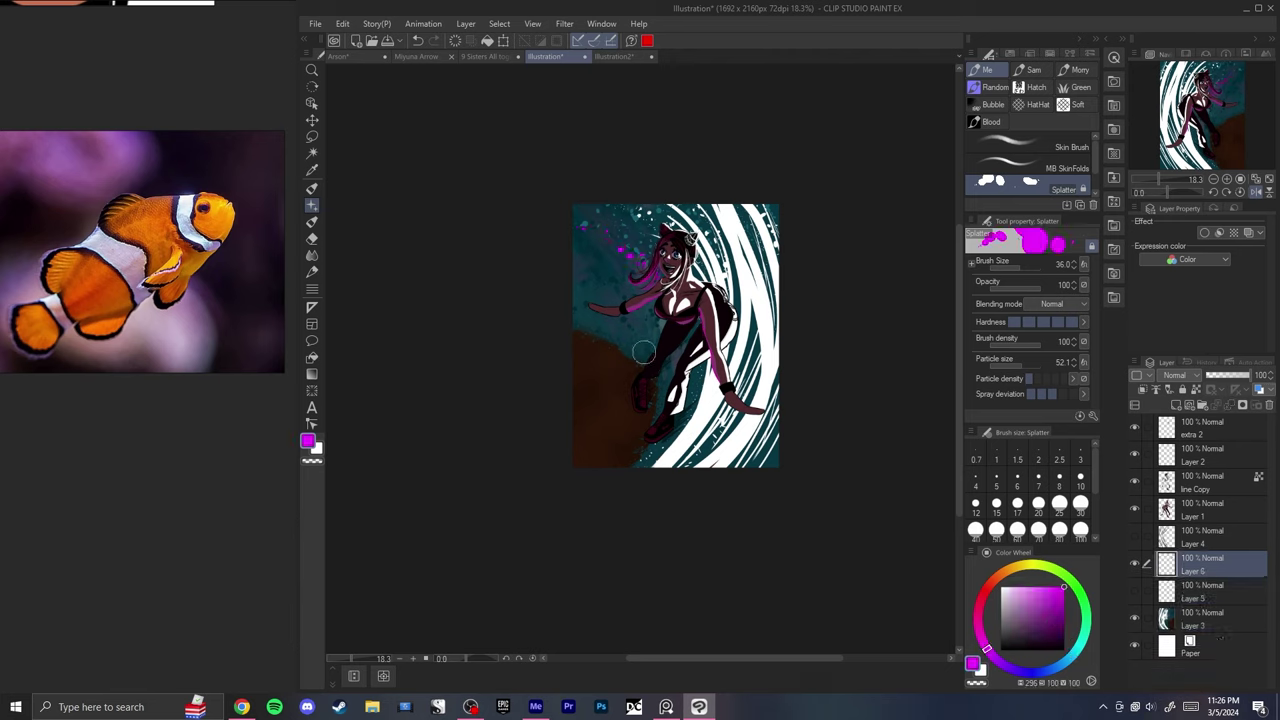
- Undo the magenta splatter and set the Splatter brush to muted purple, brush size 54.6 and particle size 30.9
key(ctrl+z)
key(bracketright)
key(bracketright)
key(bracketright)
key(ctrl+z)
click(1040, 616)
click(1018, 366)
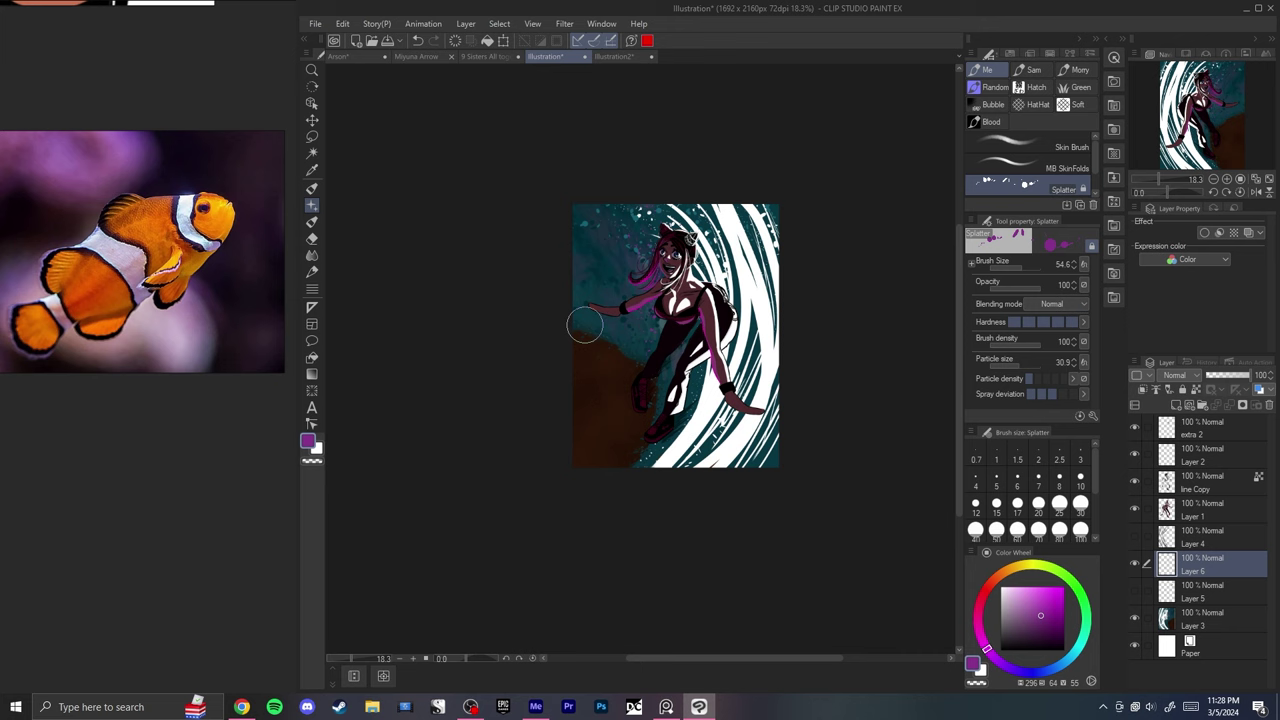
- Examine the splattered composition in mirrored and normal orientation at several sizes
key(h)
key(h)
key(h)
key(h)
scroll(576, 317, up, 4)
scroll(860, 265, down, 5)
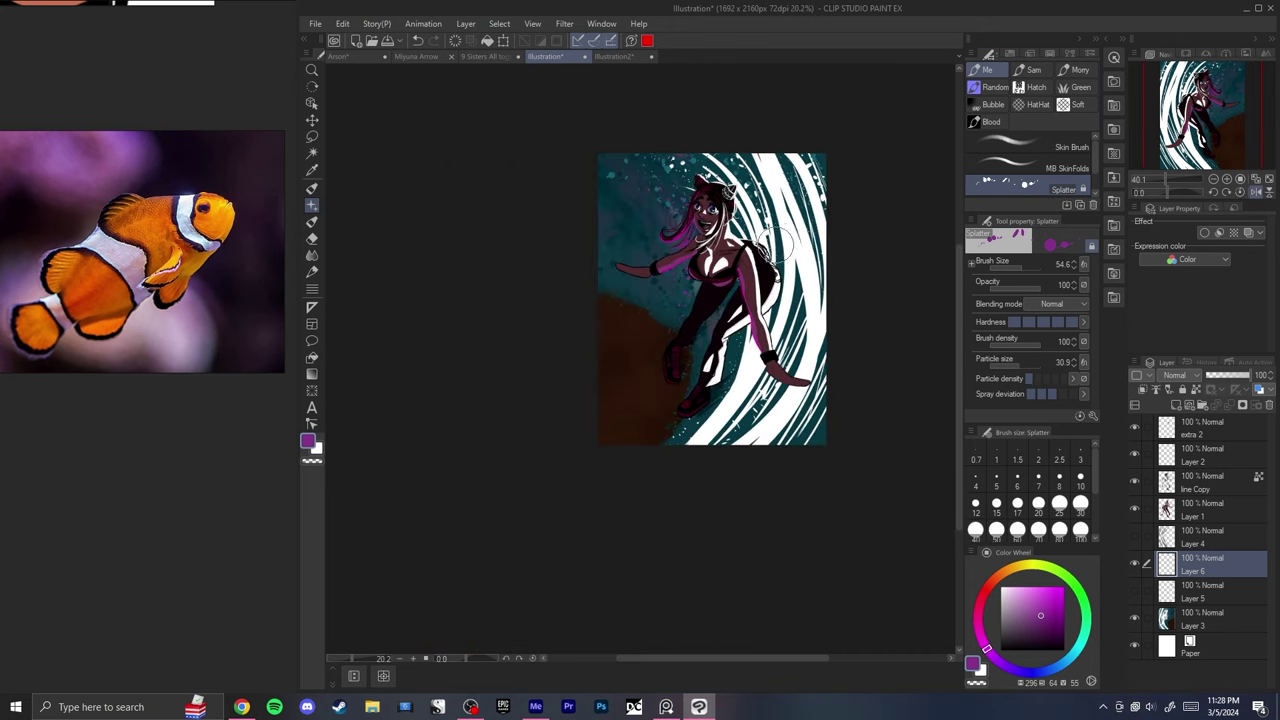
key(h)
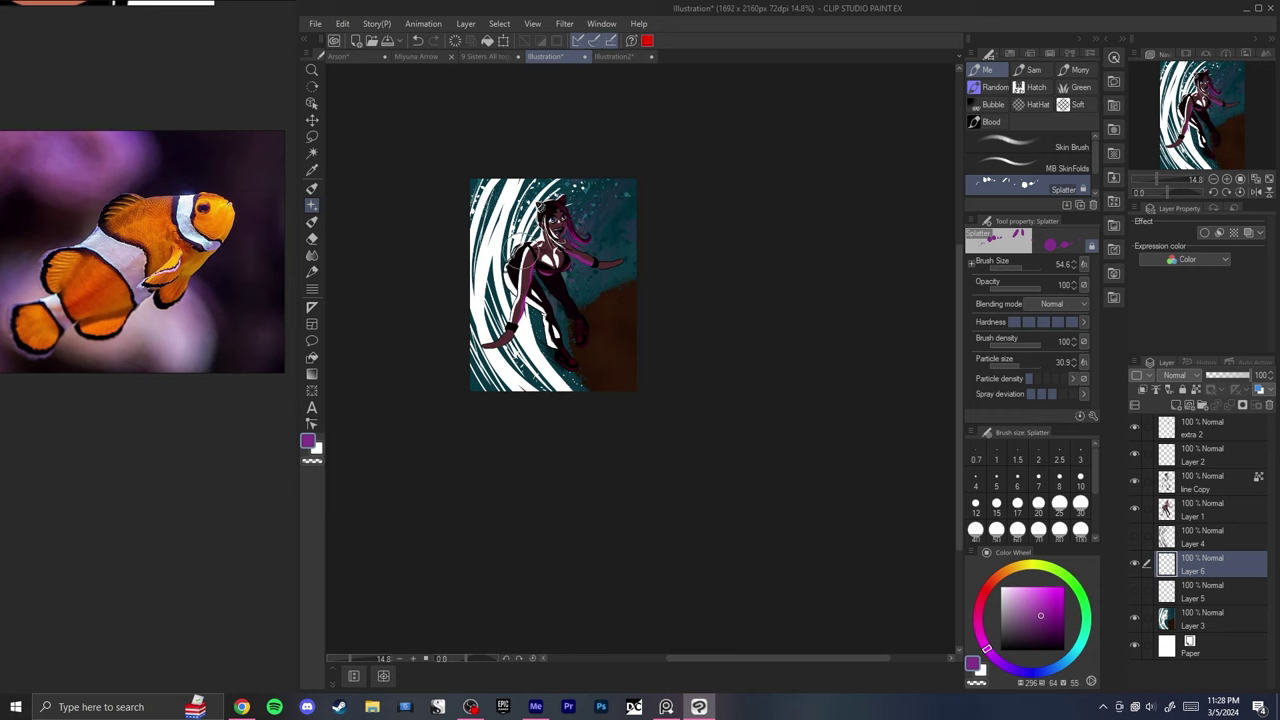
scroll(498, 250, up, 1)
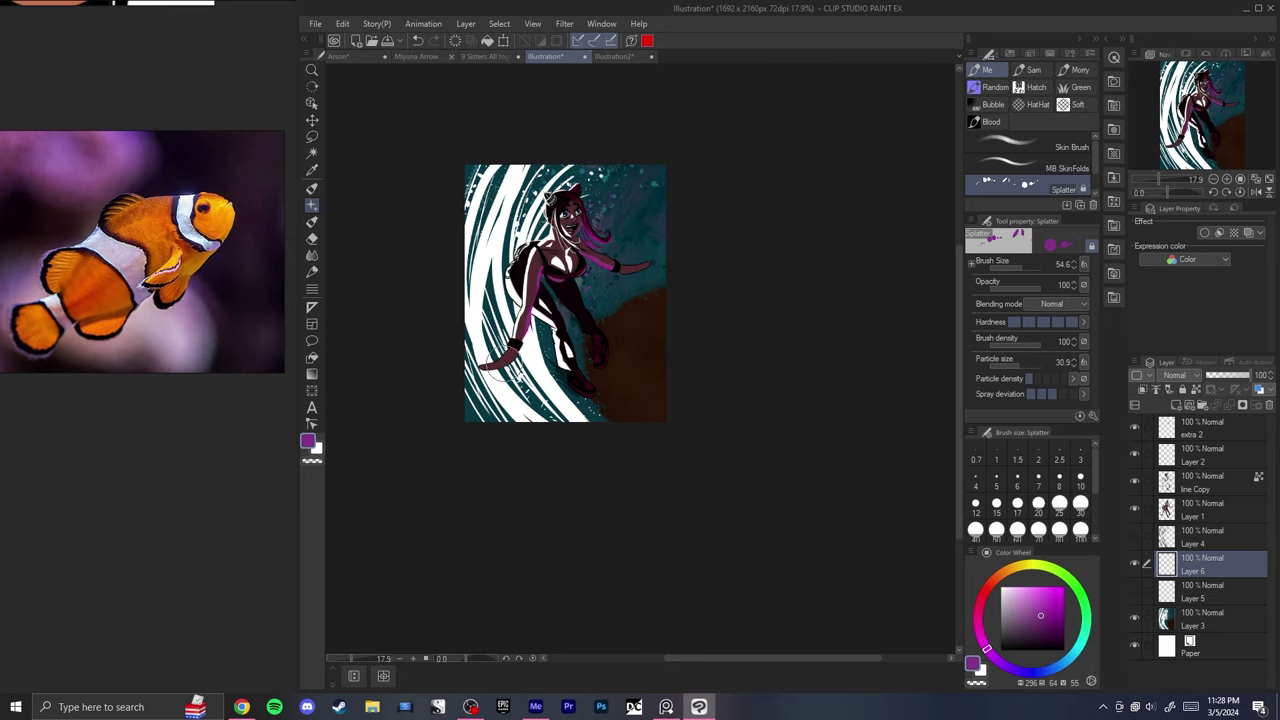
key(h)
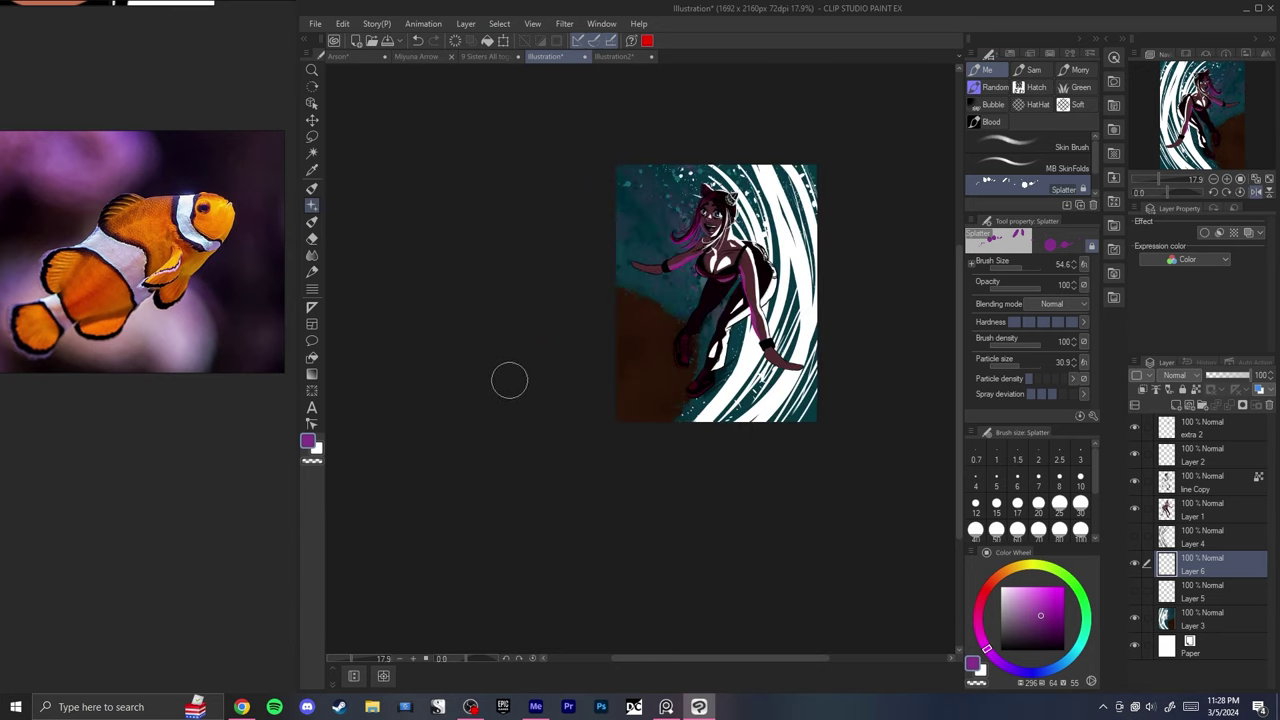
key(h)
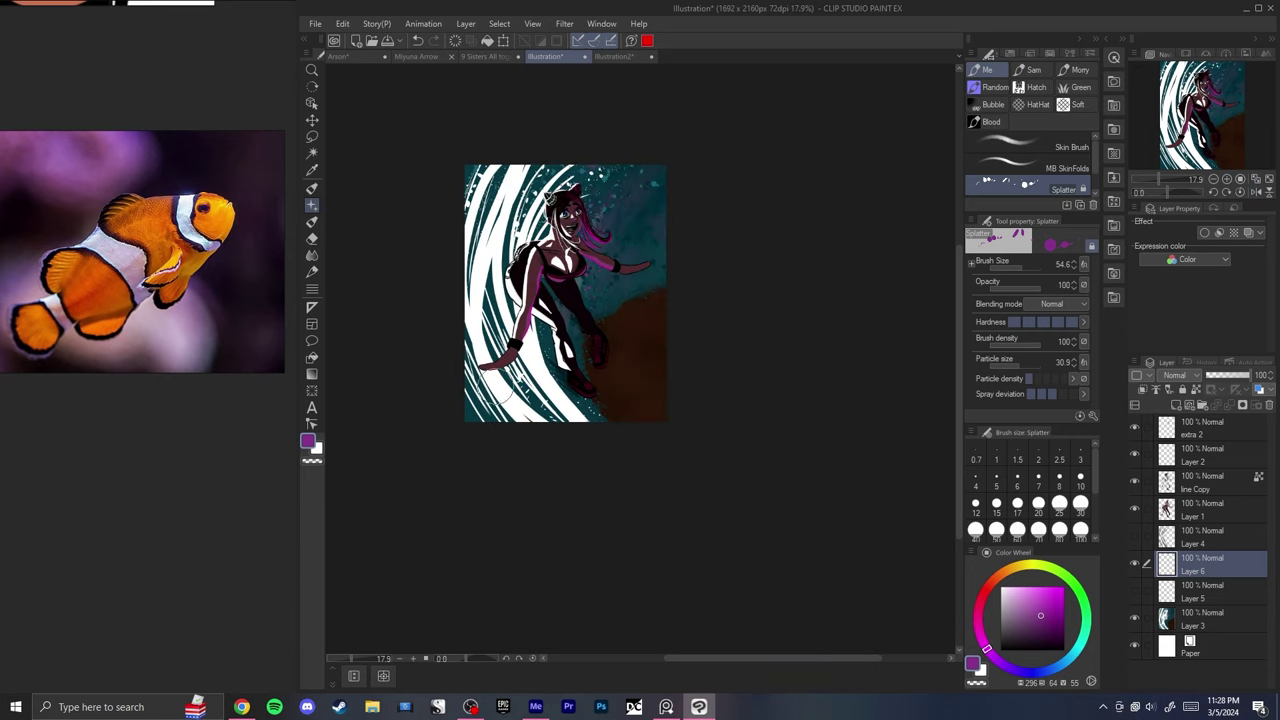
key(h)
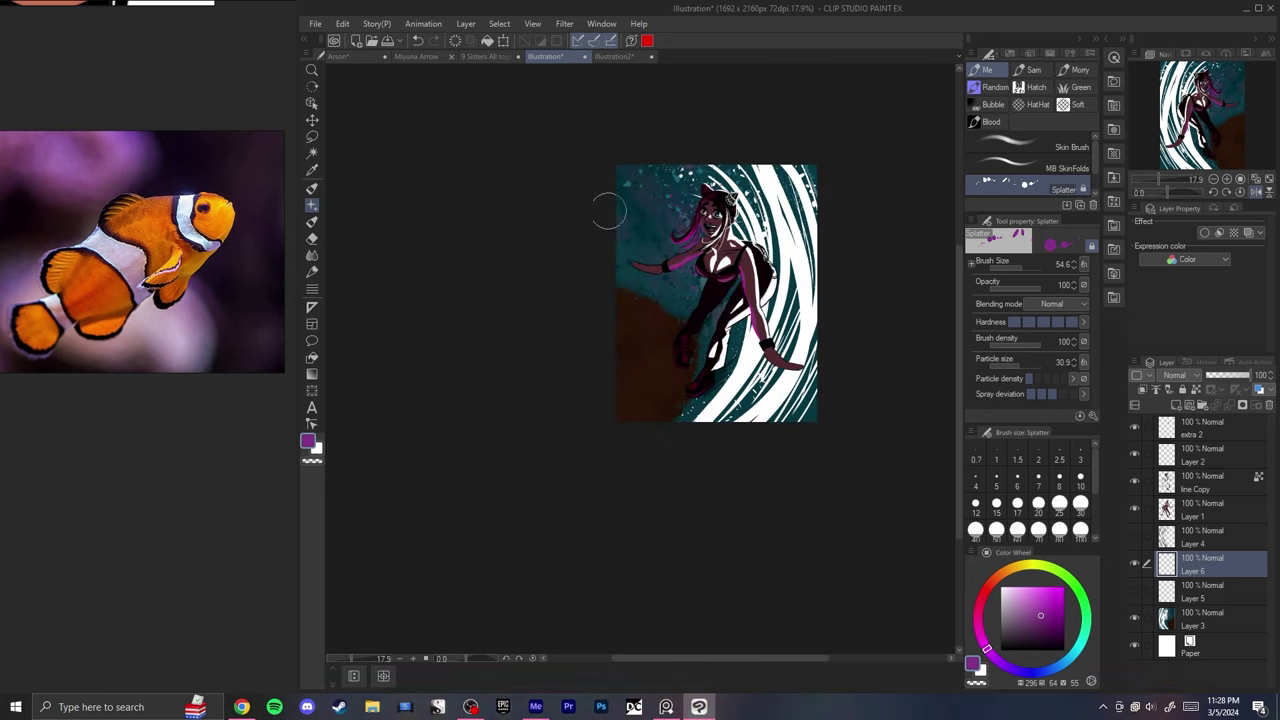
- Check the canvas mirrored again and sample dark brown from the rock as the Splatter brush color
key(h)
key(h)
alt+click(668, 341)
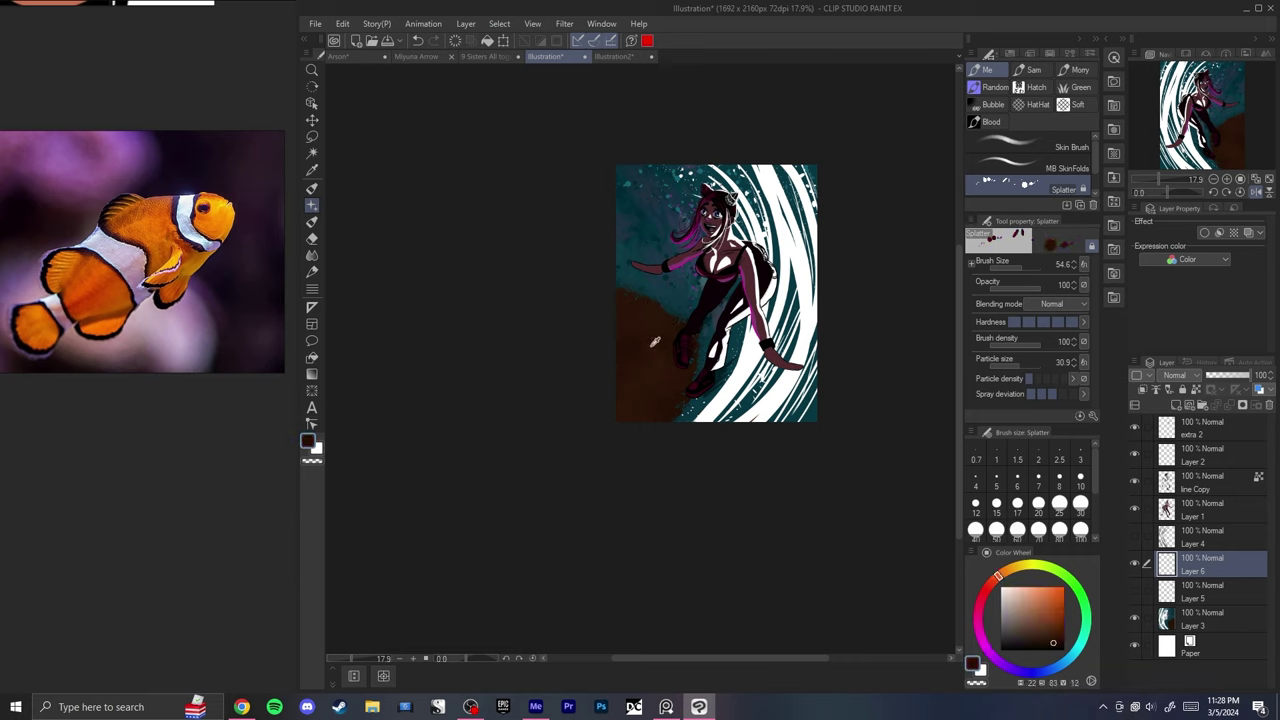
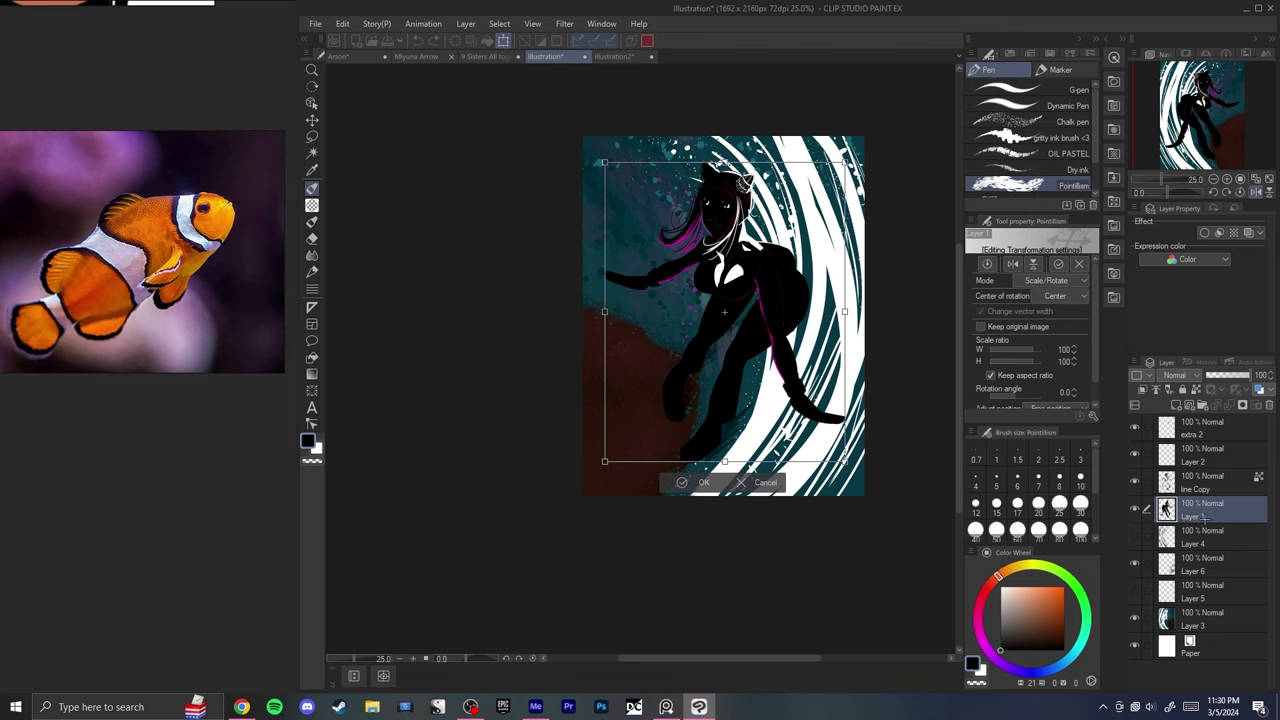
- Undo the blackening of the character on Layer 1, duplicate that layer, and set the copy's luminosity to -100
key(ctrl+z)
key(ctrl+c)
key(ctrl+v)
key(ctrl+u)
drag(1055, 343, 951, 341)
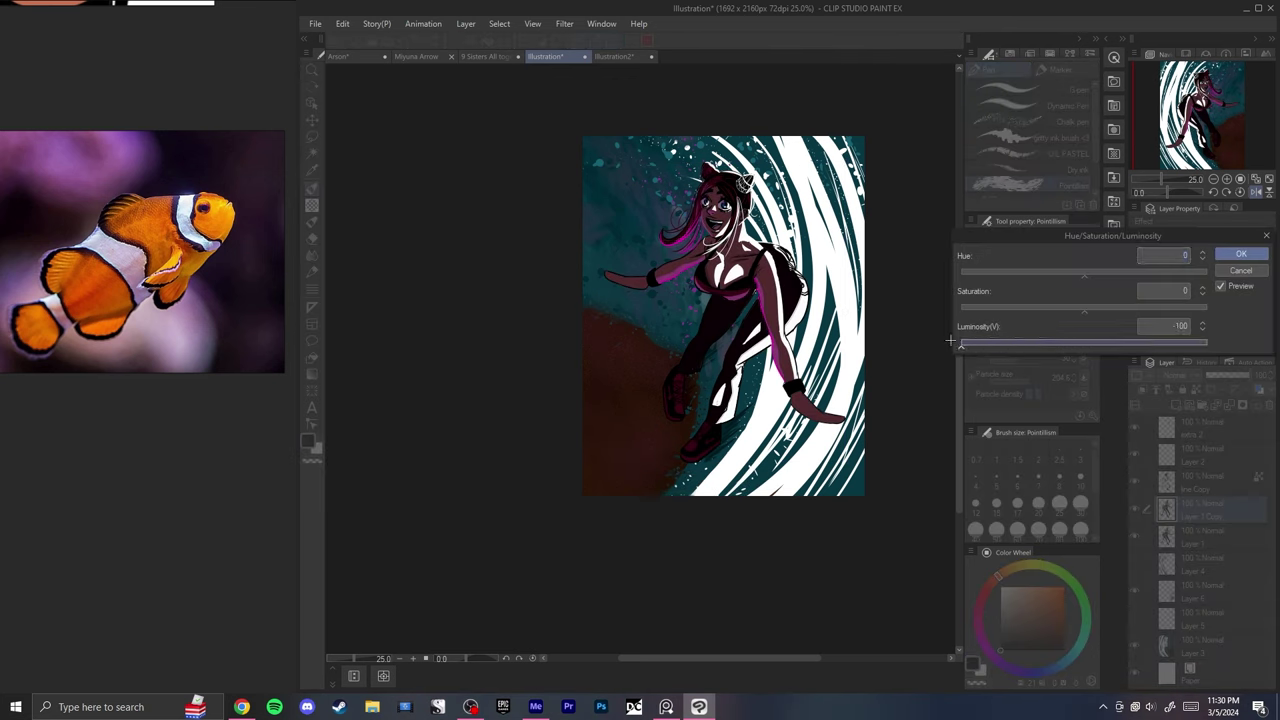
- Darken the figure copy with luminosity -100 and move that layer below Layer 1
key(Return)
drag(1212, 516, 1212, 550)
- Transform the black figure copy into a cast shadow lying across the brown rock beside the feet
key(ctrl+t)
drag(725, 163, 509, 345)
key(Return)
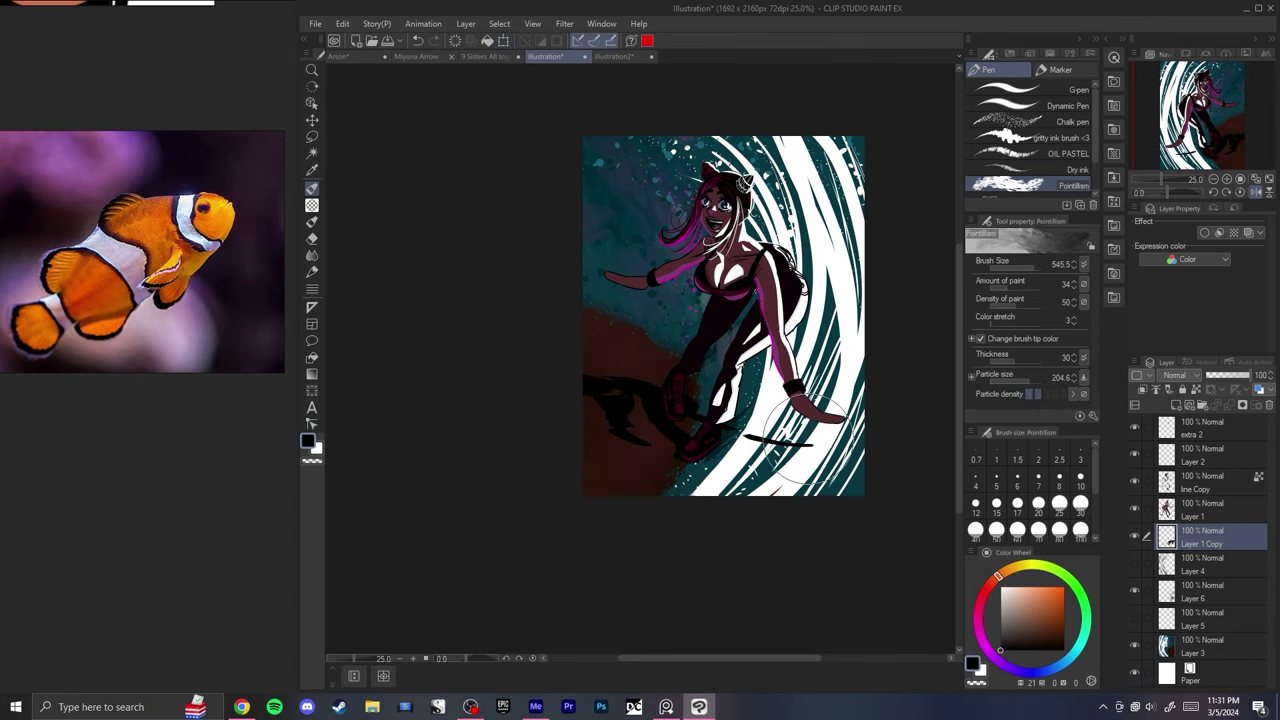
key(e)
scroll(721, 431, up, 2)
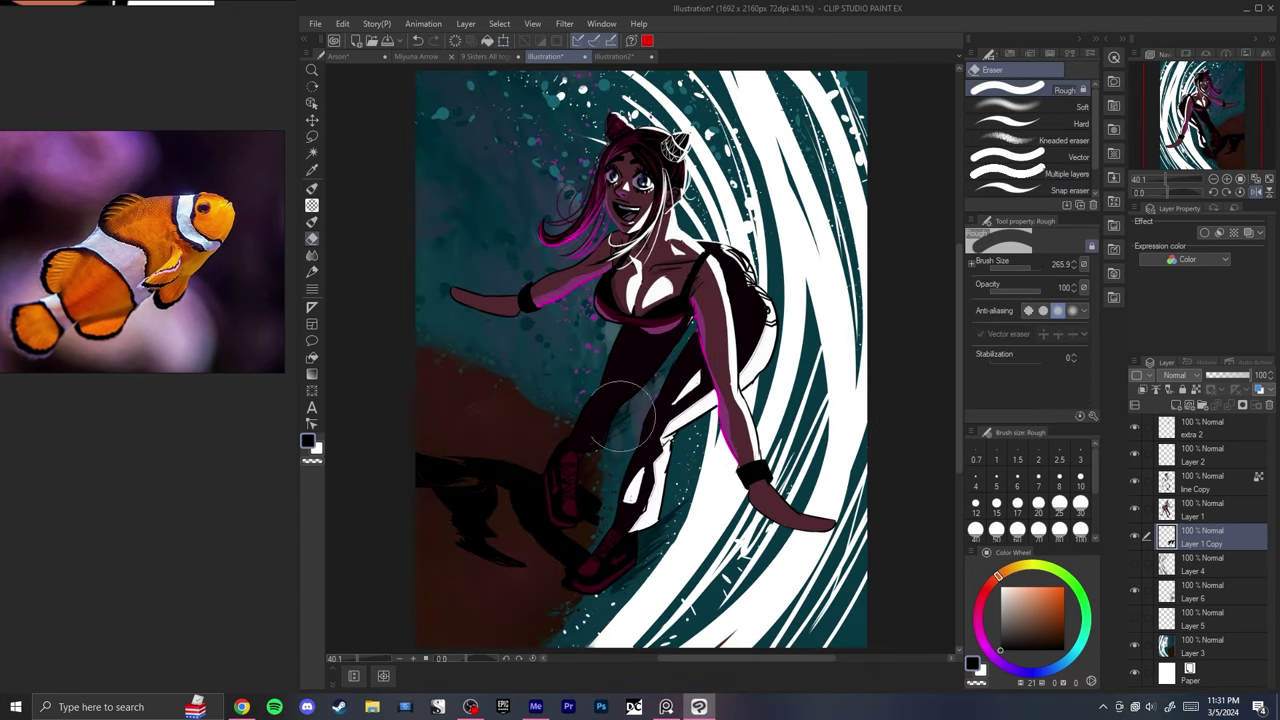
scroll(636, 358, down, 3)
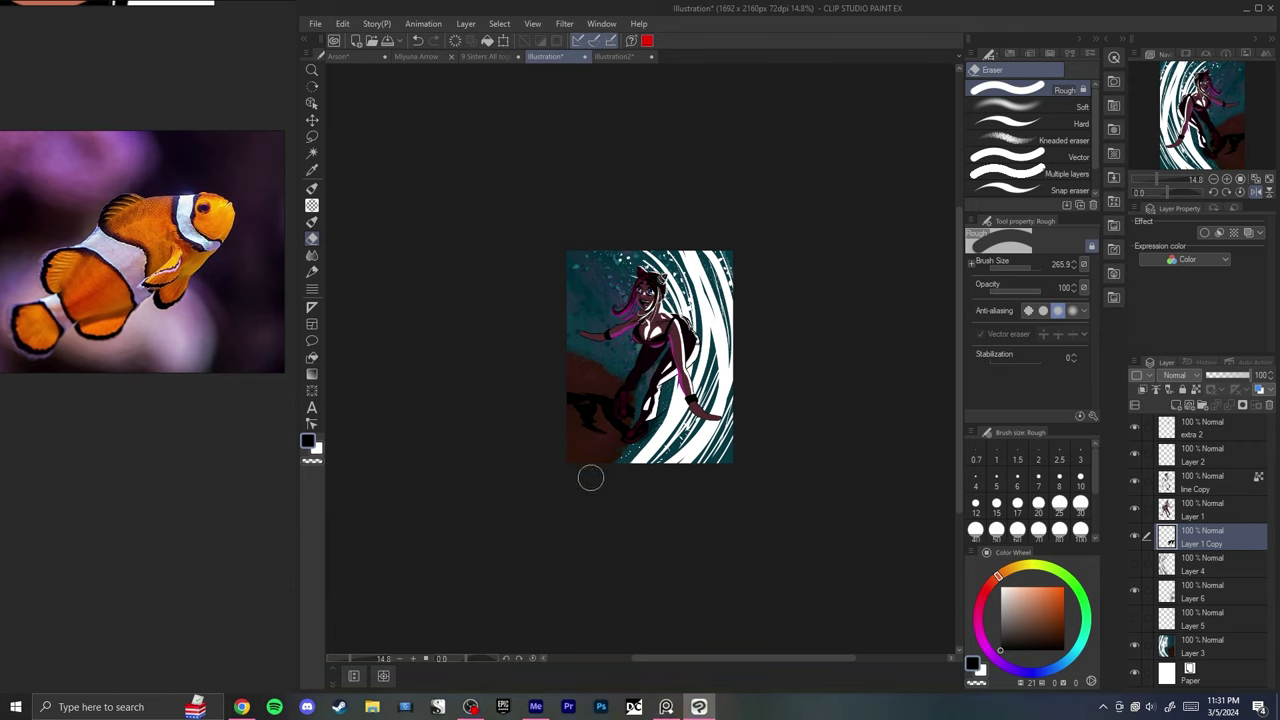
key(ctrl+t)
drag(572, 359, 566, 346)
key(Return)
key(h)
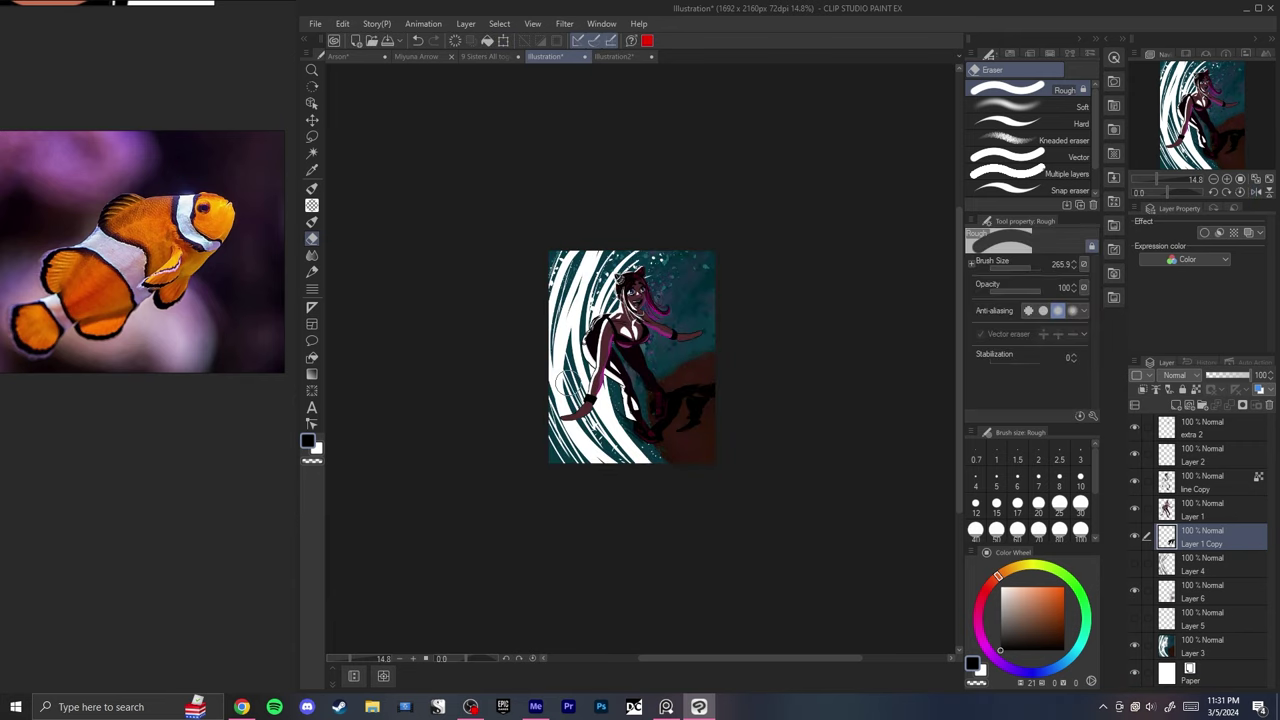
key(h)
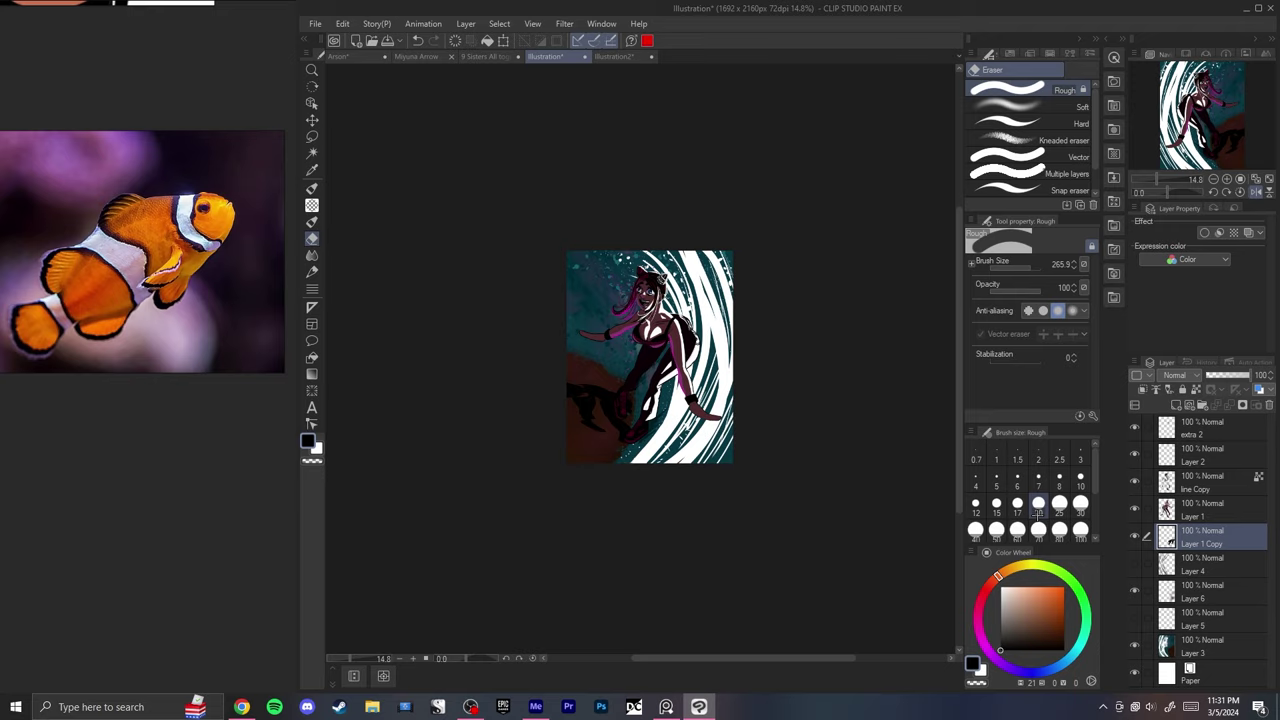
- Check how the cast shadow reads on the rock in both the normal and mirrored view
scroll(675, 453, up, 5)
drag(675, 453, 929, 326)
key(r)
mouse_move(929, 326)
mouse_down()
mouse_move(706, 314)
mouse_move(705, 262)
mouse_up()
key(p)
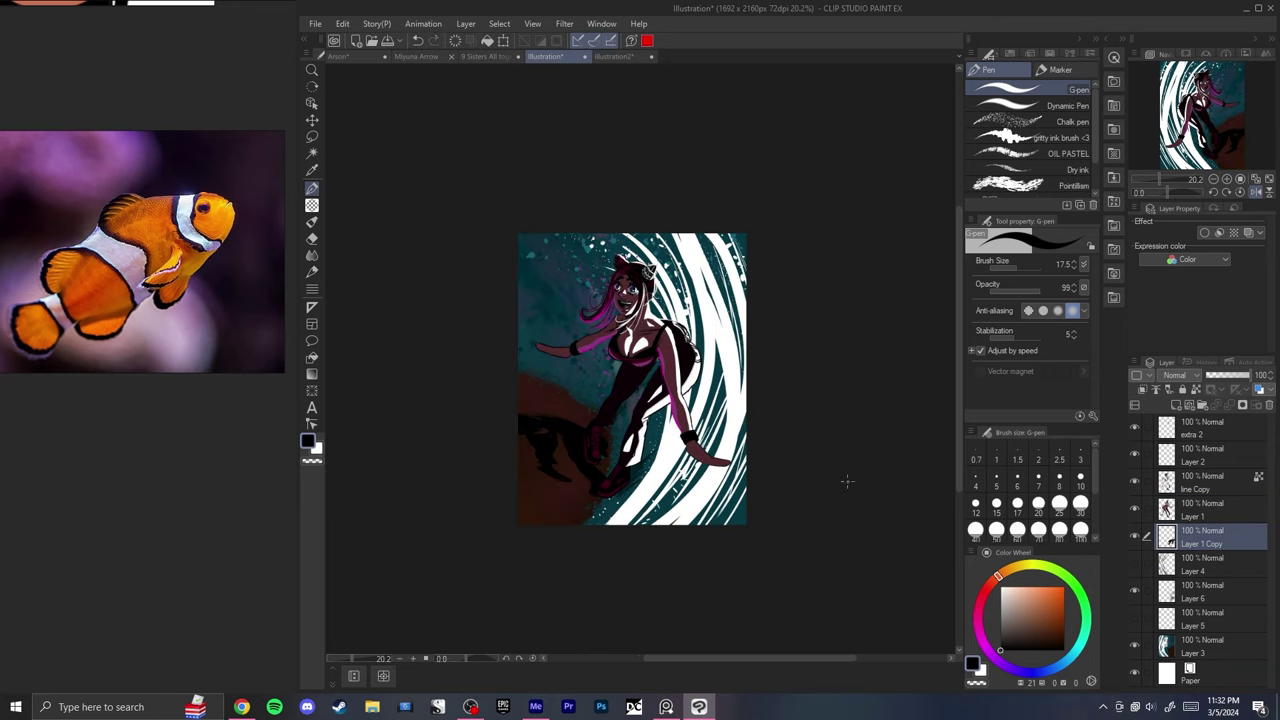
key(h)
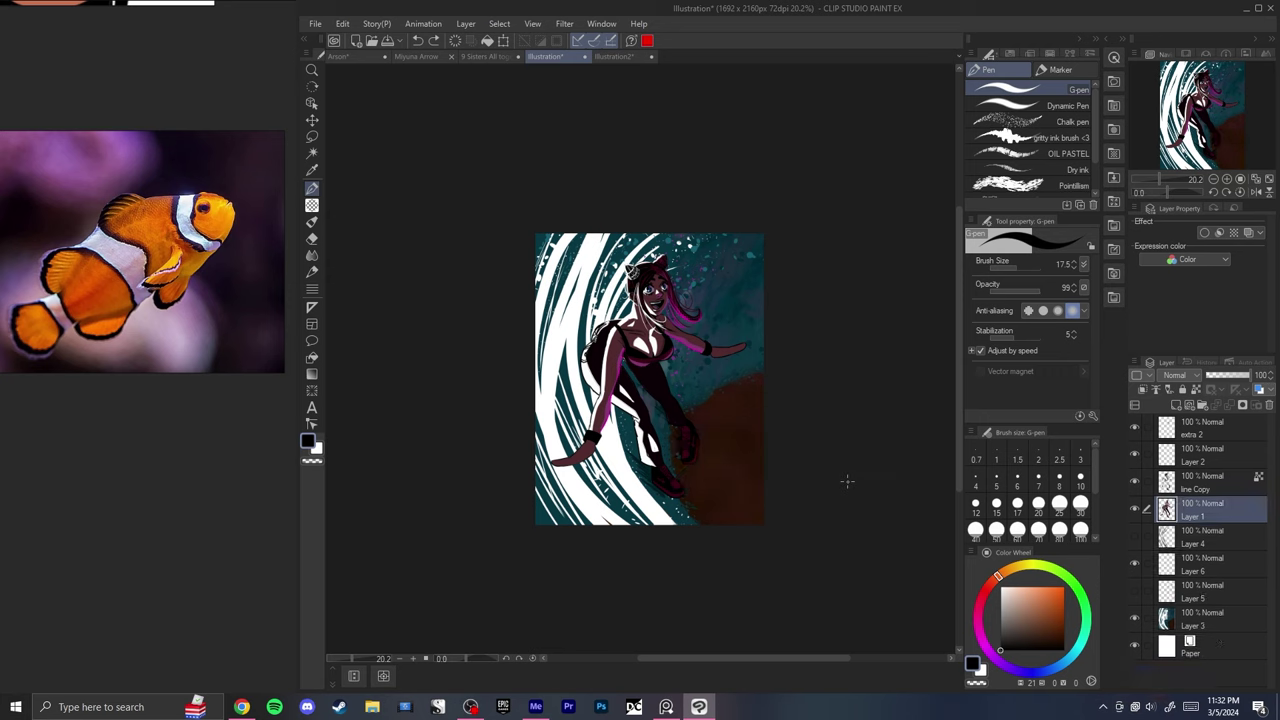
key(h)
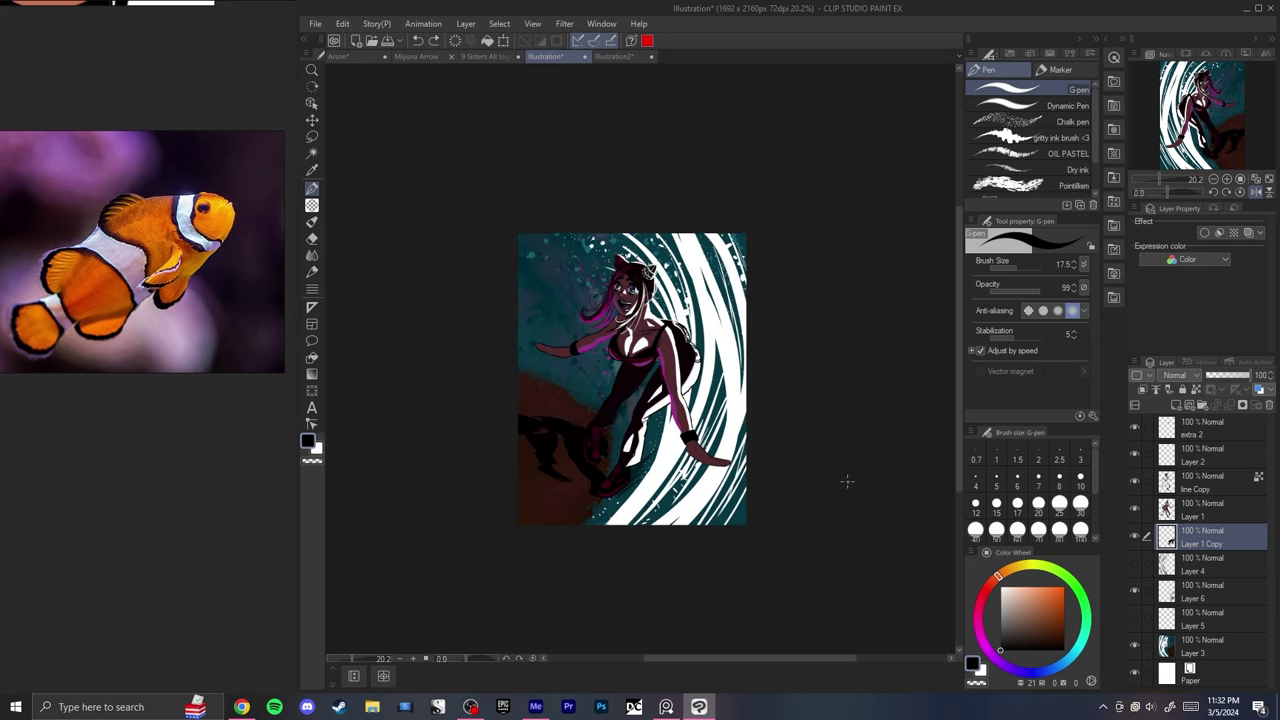
key(h)
key(h)
key(h)
key(h)
drag(557, 448, 588, 422)
drag(518, 384, 551, 554)
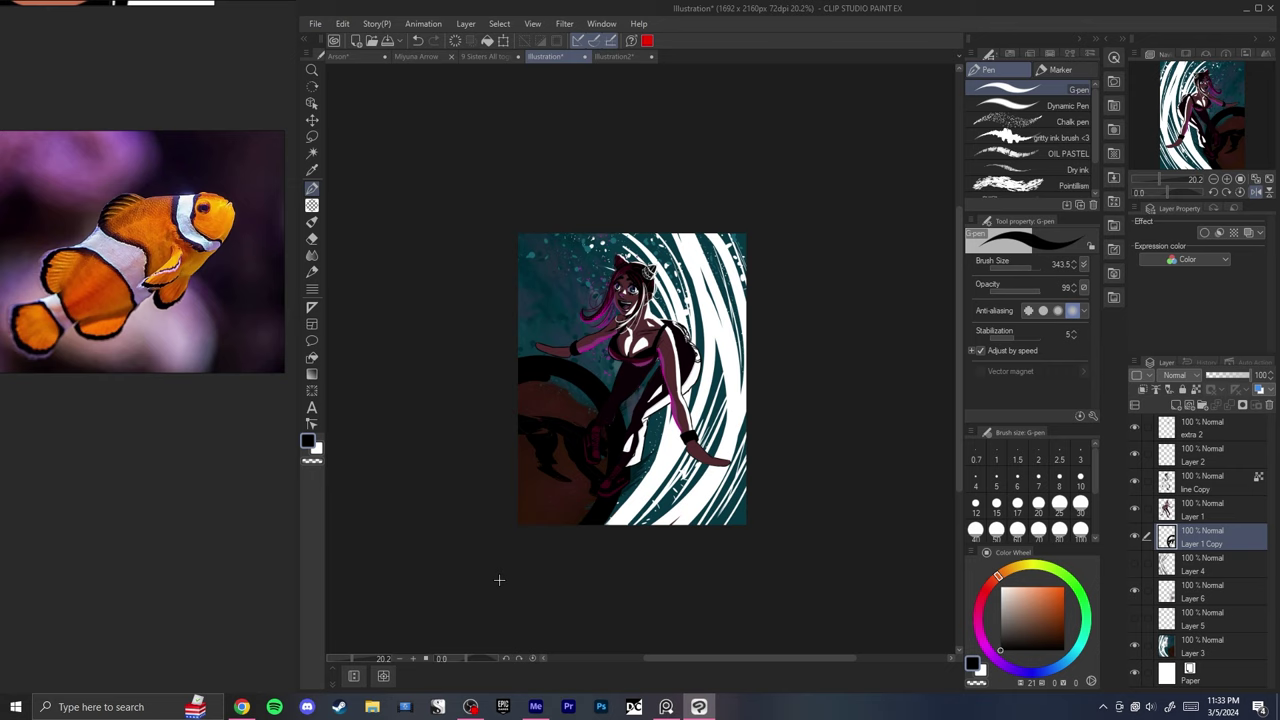
key(ctrl+z)
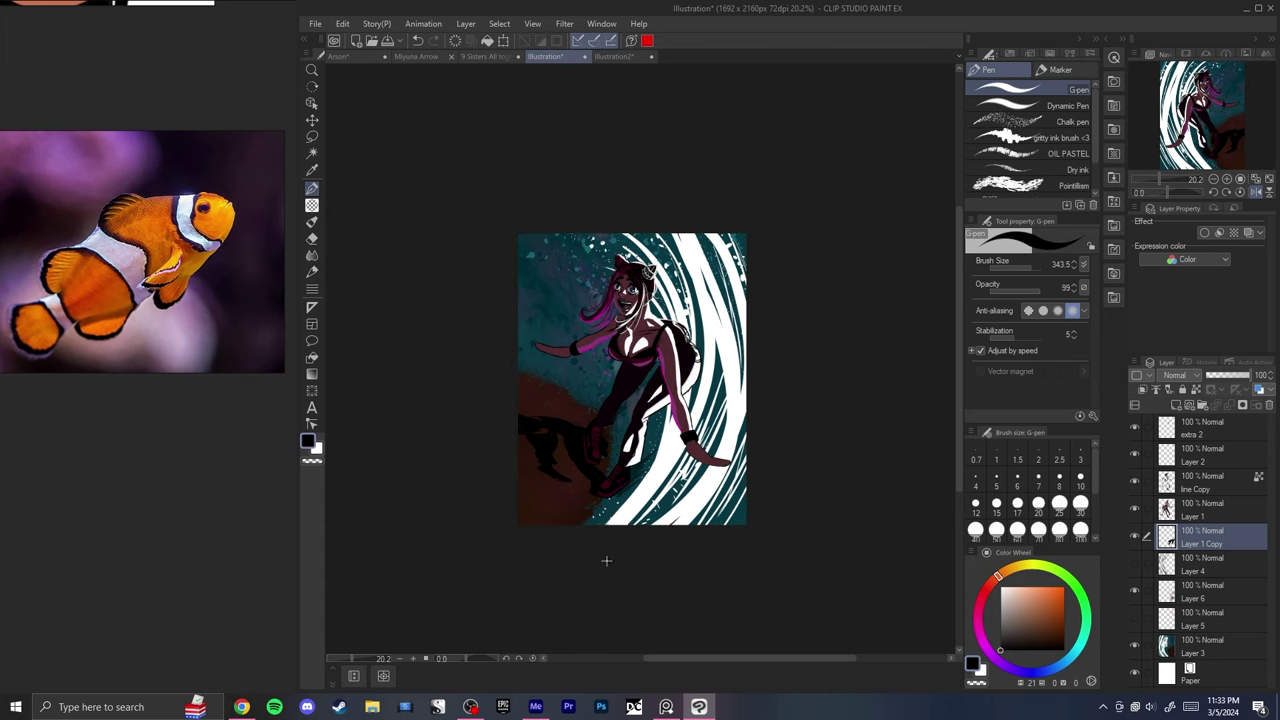
- Lasso the brown rock on Layer 3 along its edge
click(1195, 645)
key(m)
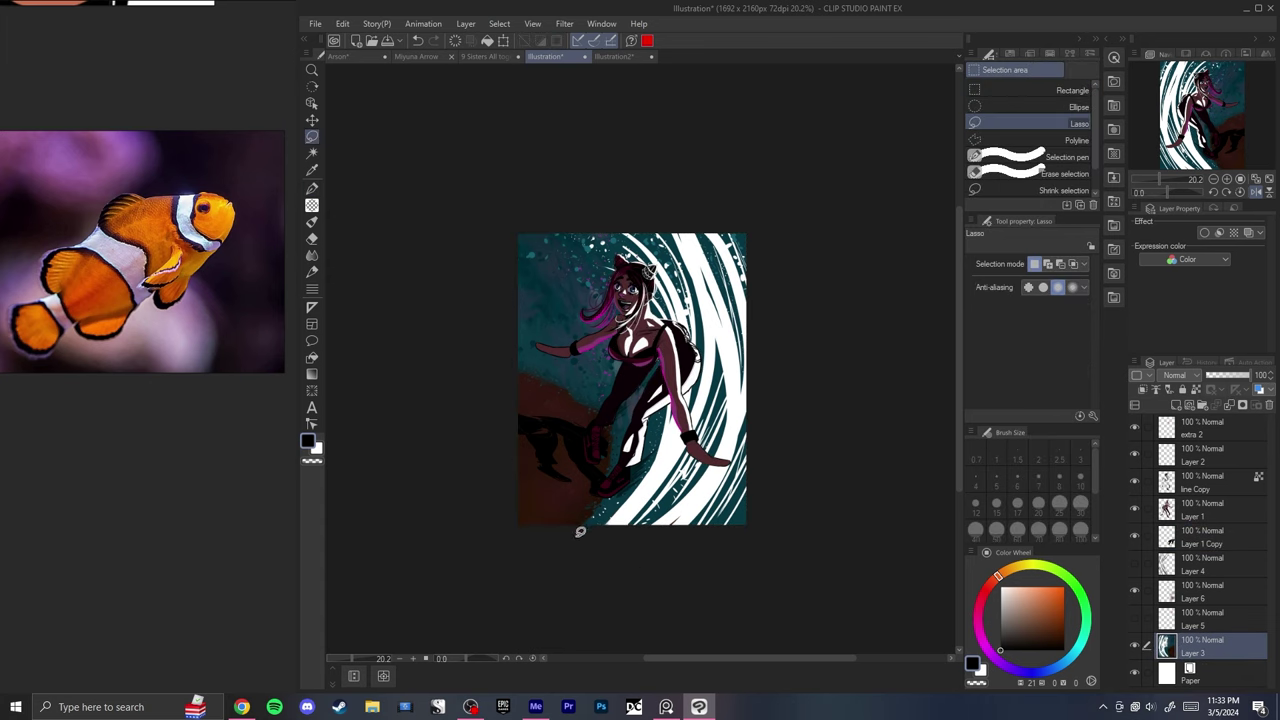
mouse_move(572, 540)
mouse_down()
mouse_move(595, 418)
mouse_move(525, 377)
mouse_up()
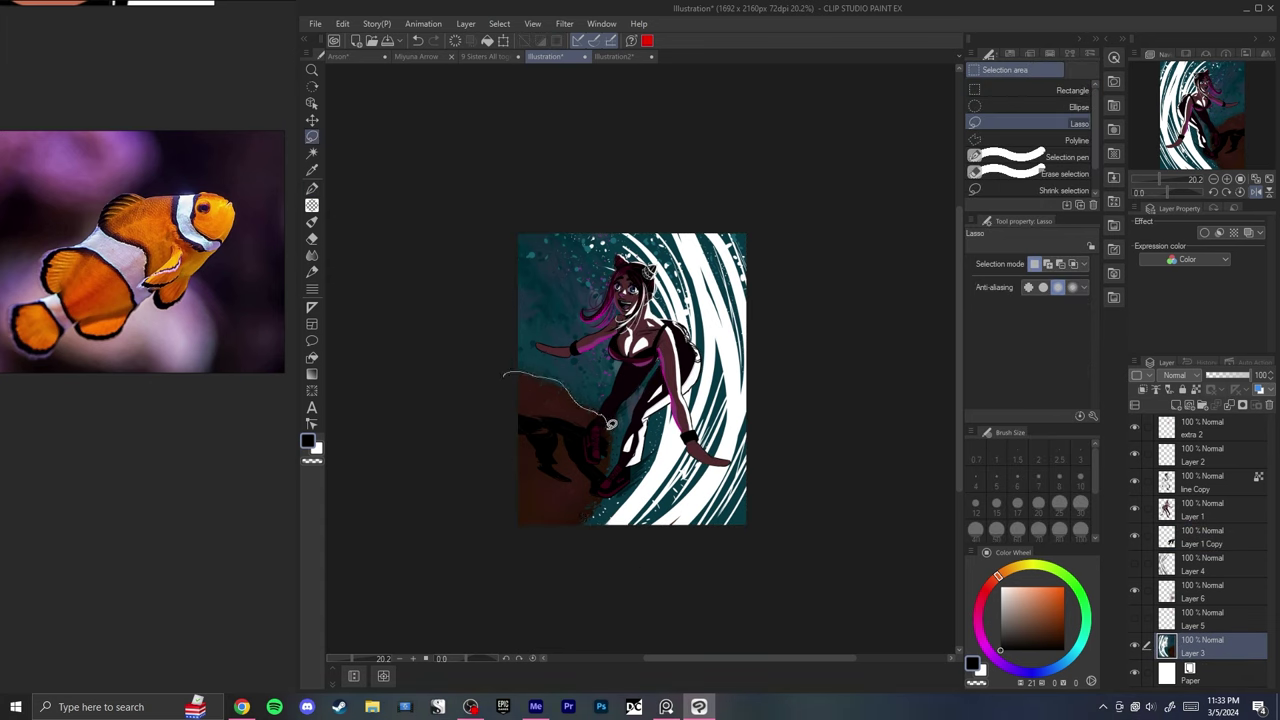
drag(610, 424, 560, 530)
- Darken the selected rock by setting its luminosity to -23, and check it in the mirrored view
key(ctrl+u)
click(1089, 344)
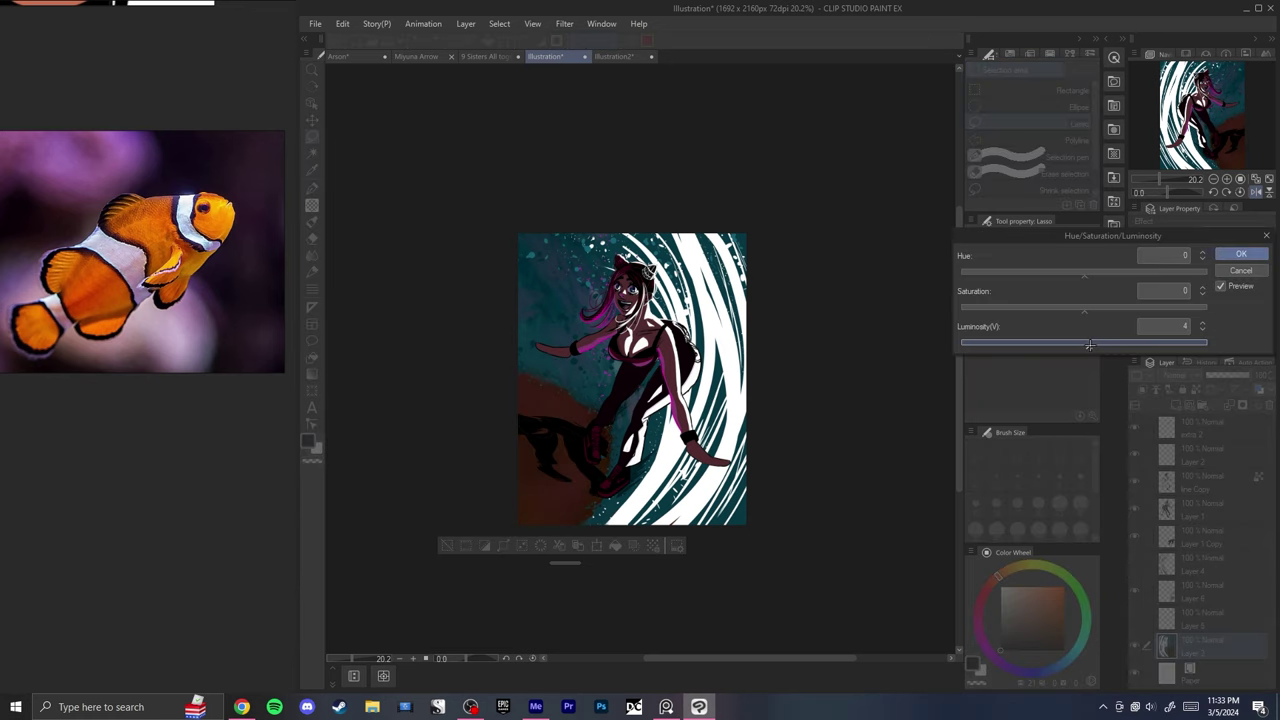
drag(1089, 344, 1101, 344)
drag(1070, 344, 1060, 345)
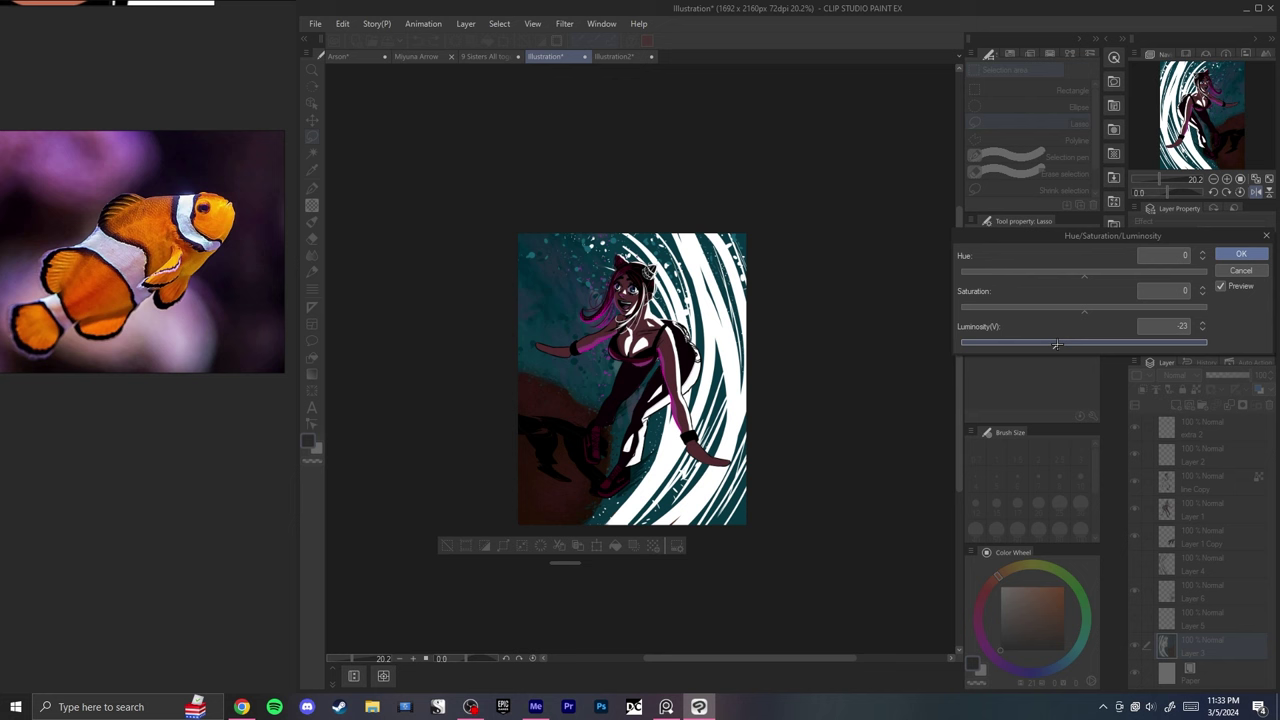
click(1240, 254)
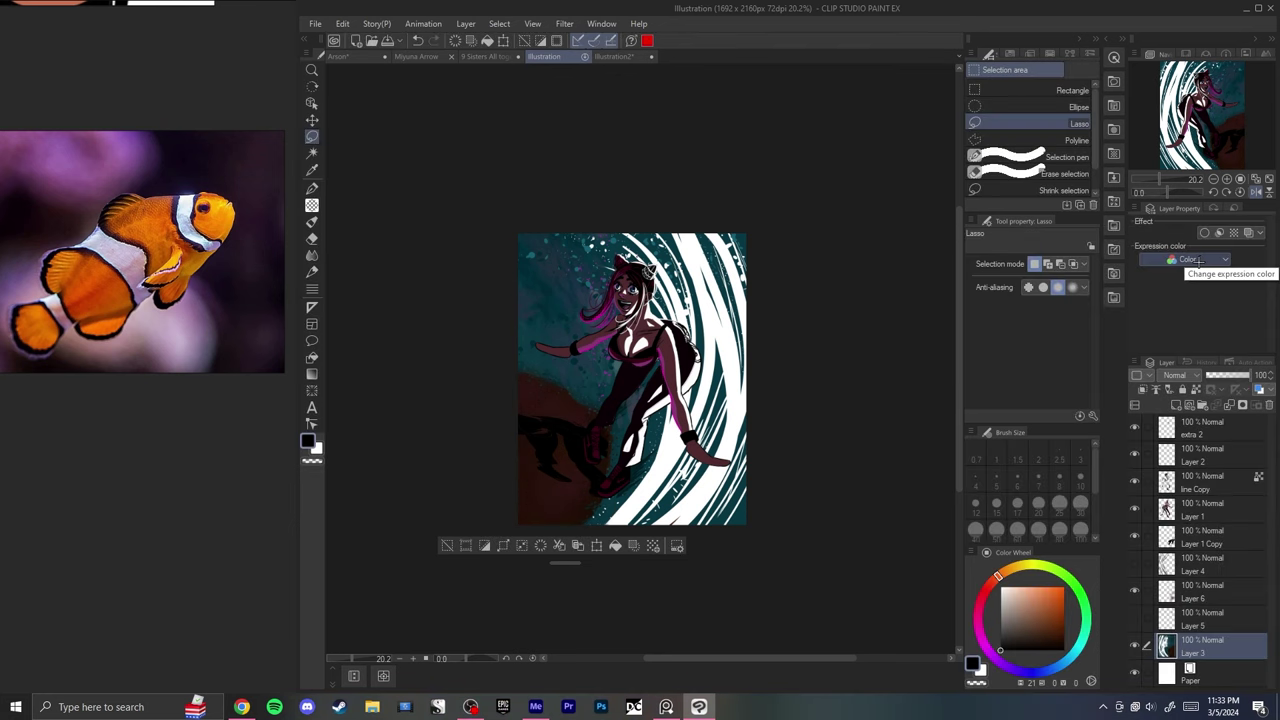
key(h)
key(h)
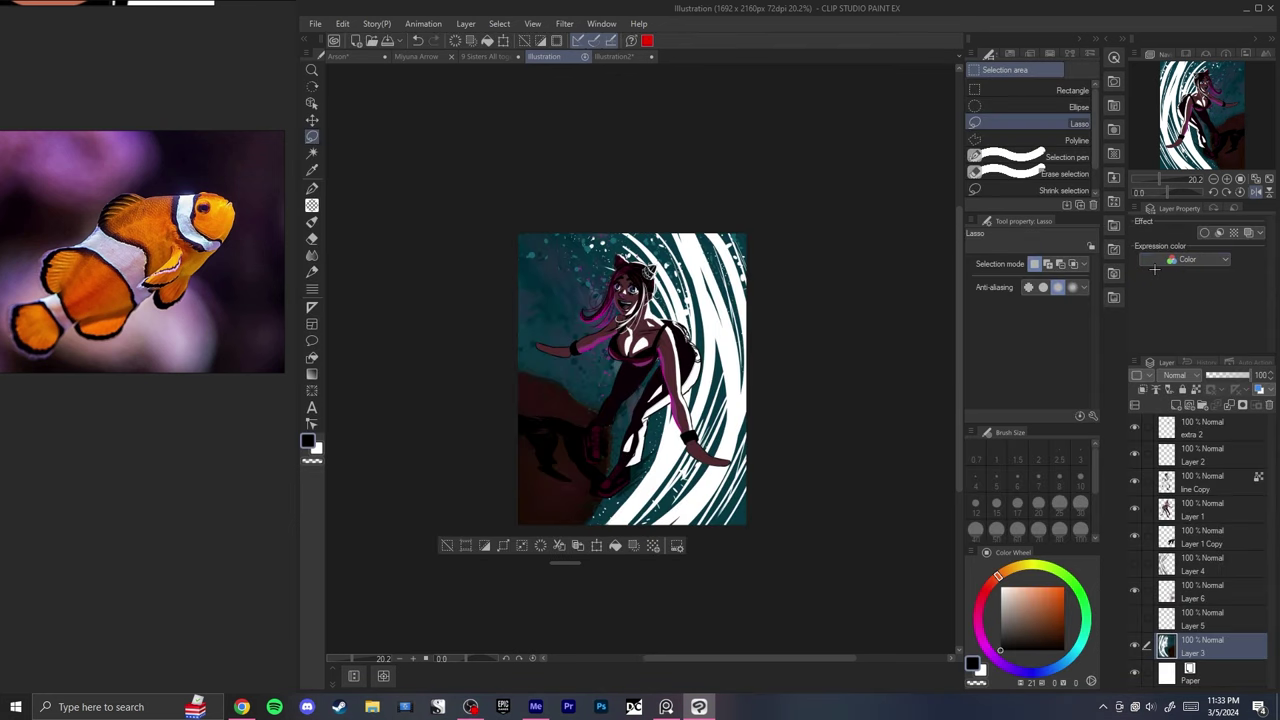
key(h)
key(h)
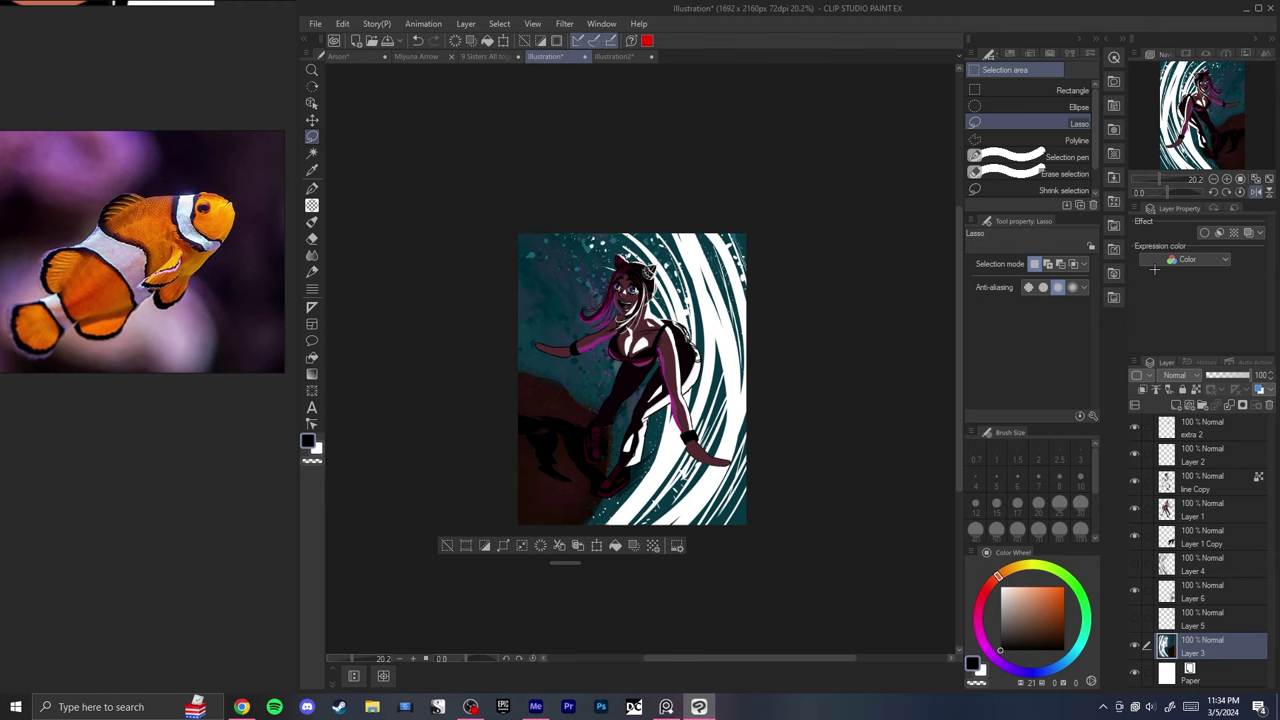
- Lower the selected rock's luminosity once more and compare the result in the mirrored view
key(ctrl+u)
drag(1064, 345, 1046, 345)
click(1222, 255)
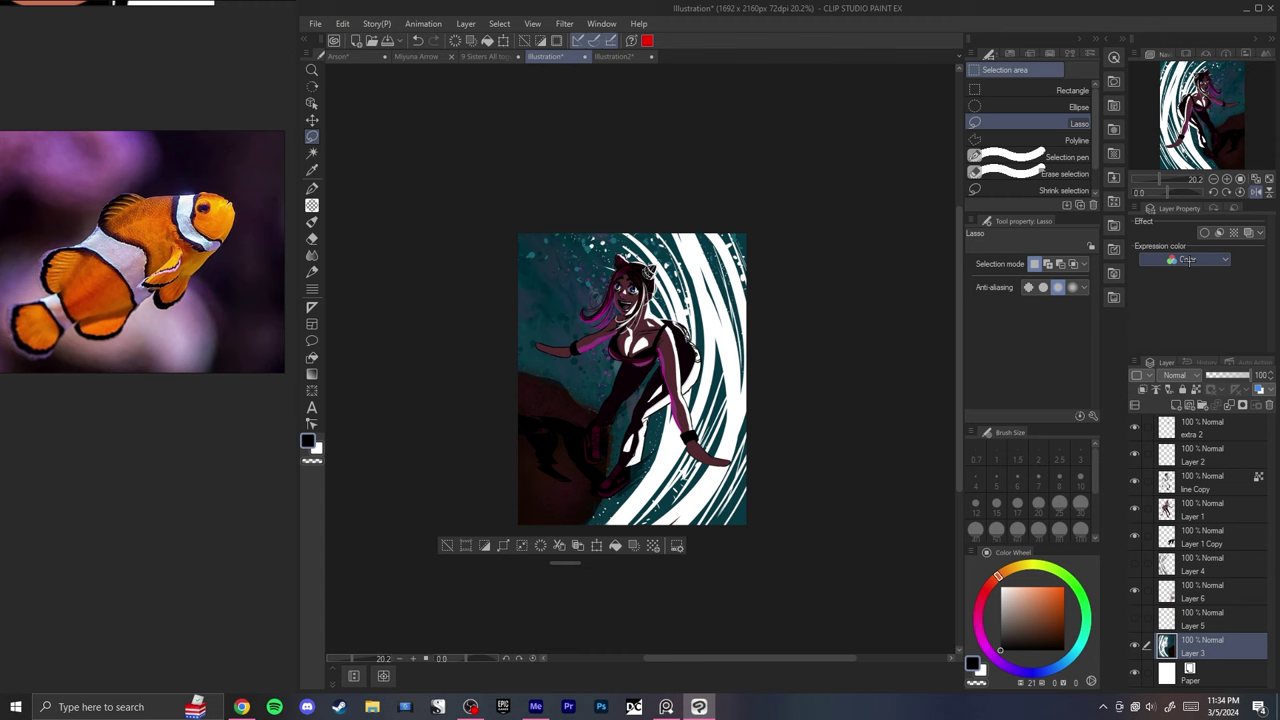
key(h)
key(h)
key(h)
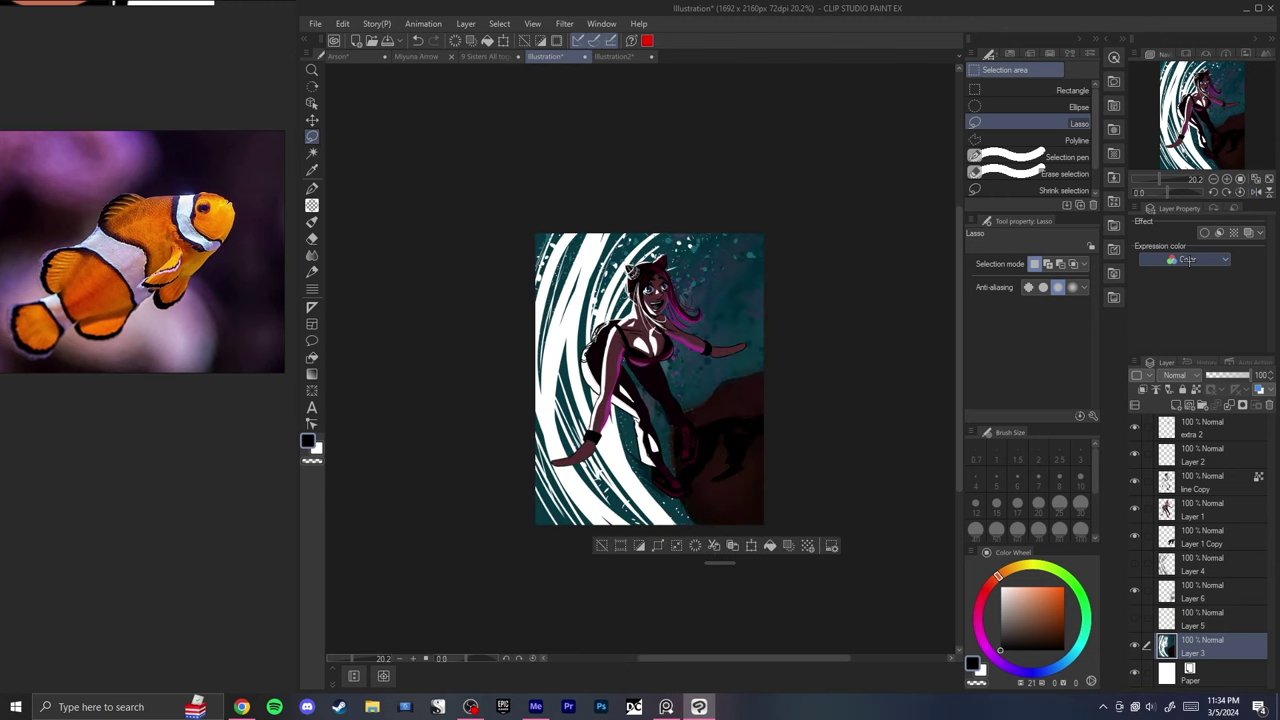
key(h)
key(p)
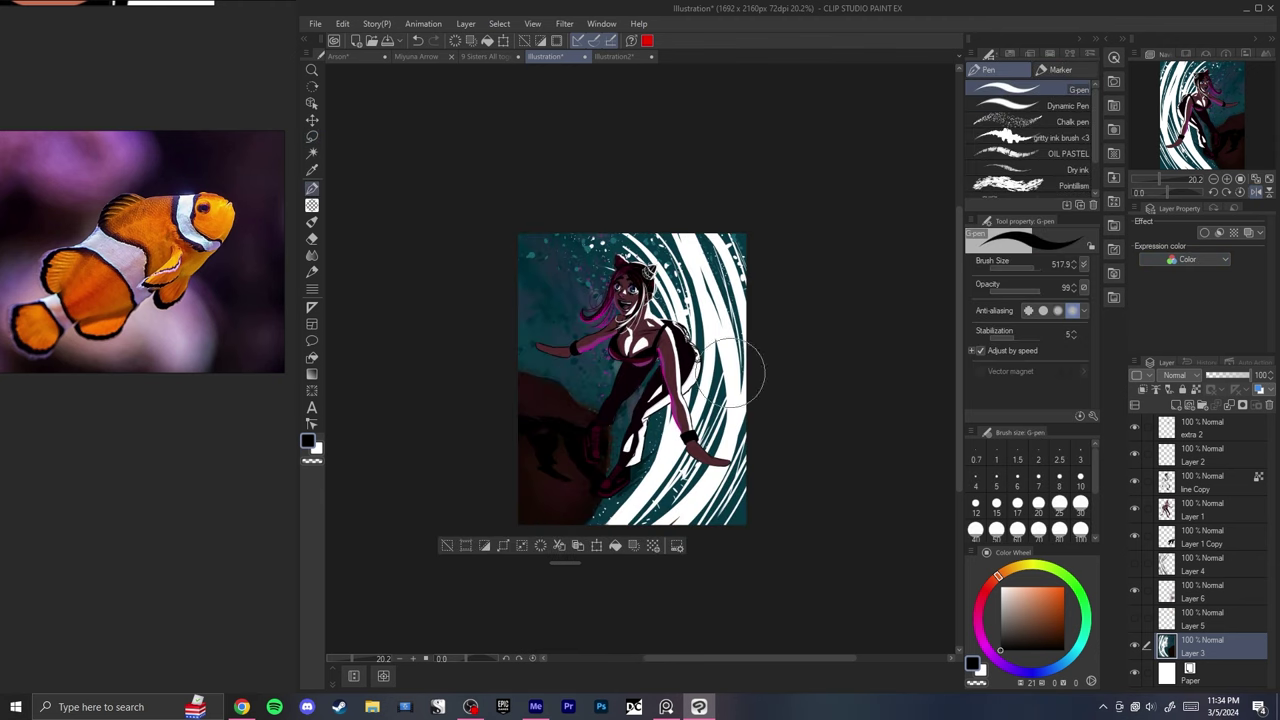
mouse_move(765, 224)
mouse_down()
mouse_move(637, 265)
mouse_move(742, 257)
mouse_move(716, 402)
mouse_up()
key(ctrl+z)
drag(573, 411, 531, 543)
key(ctrl+z)
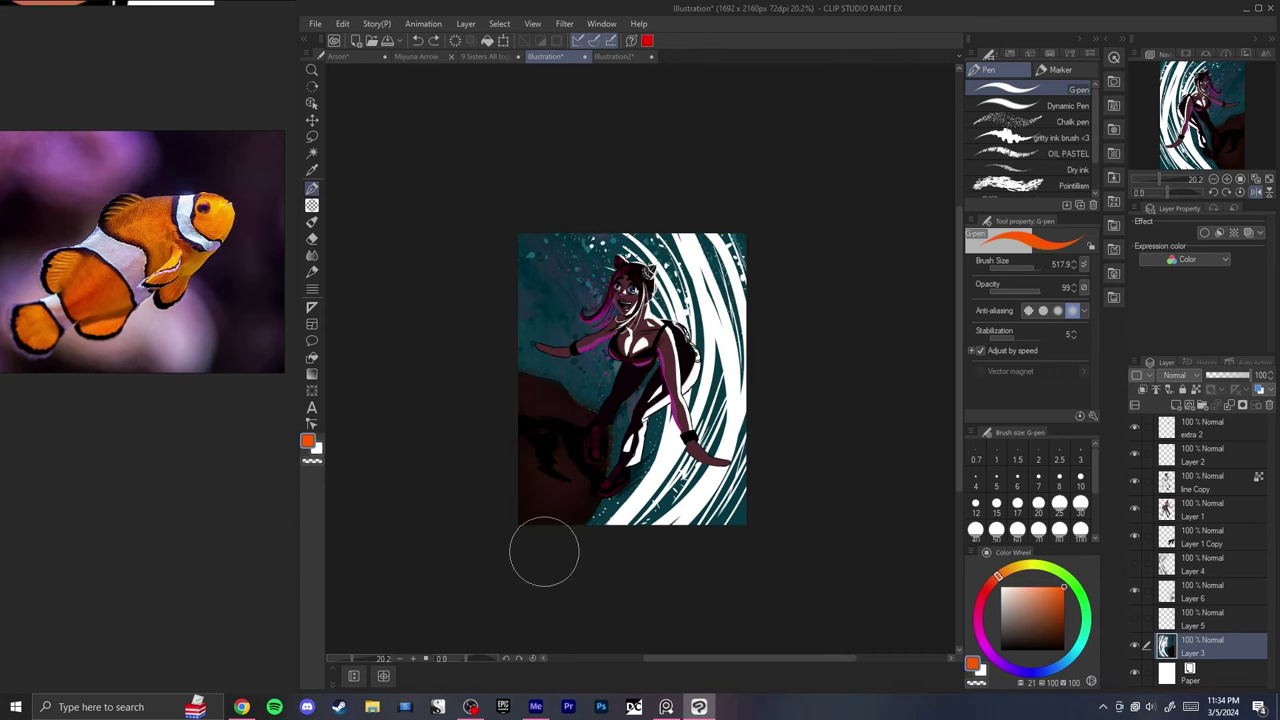
mouse_move(534, 414)
mouse_down()
mouse_move(552, 436)
mouse_move(530, 403)
mouse_up()
key(ctrl+z)
key(ctrl+z)
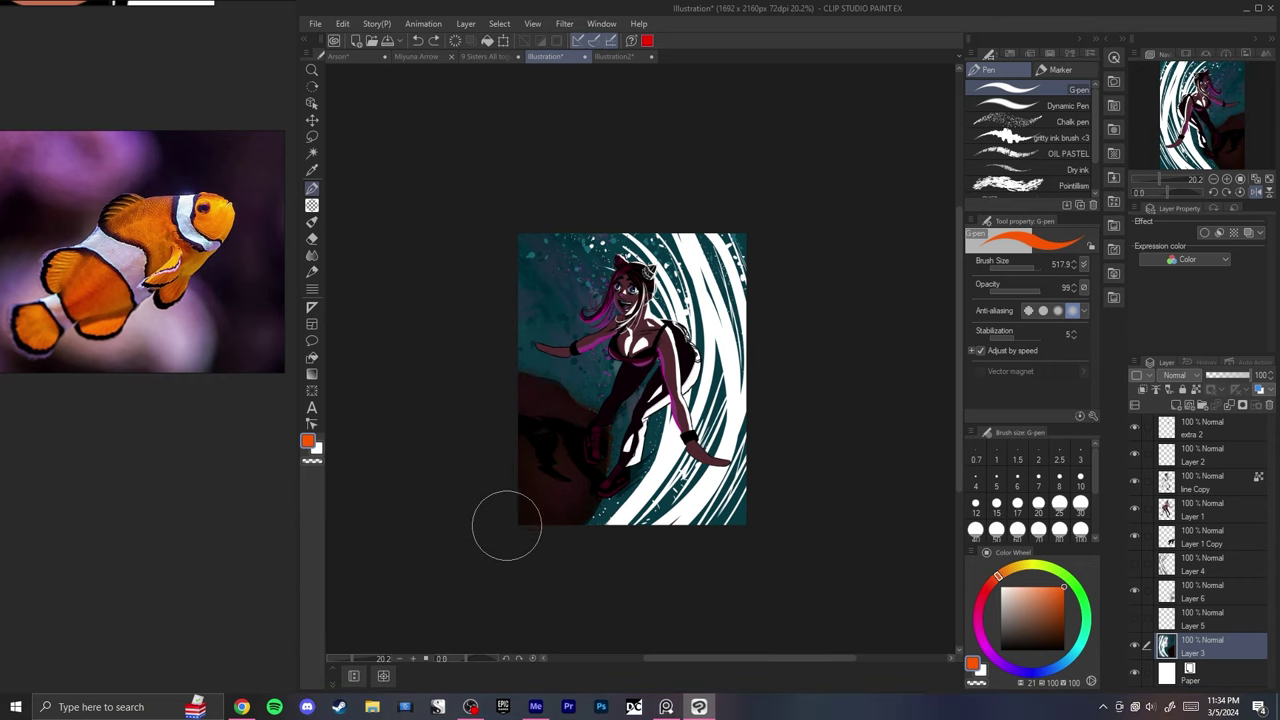
- Set the G-pen to a dark magenta colour and a brush size of 44.1 for detailing the rock
scroll(497, 449, up, 8)
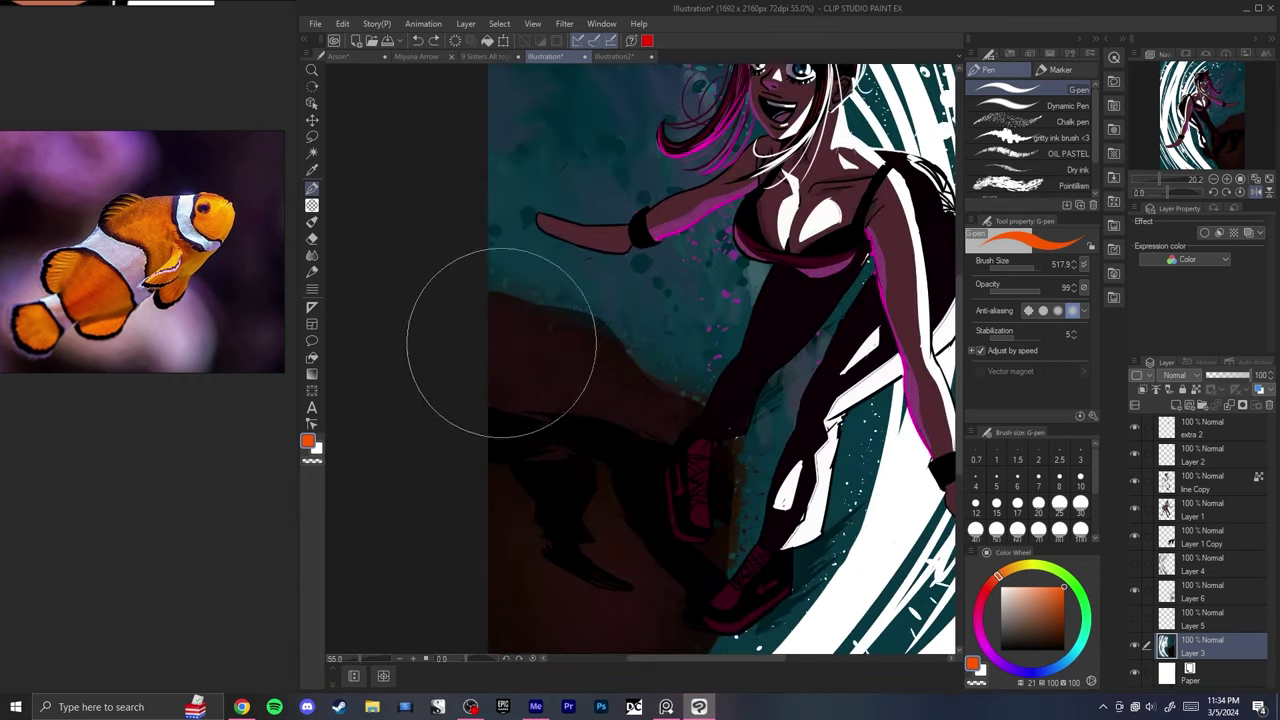
drag(980, 612, 978, 623)
drag(1050, 596, 1021, 586)
drag(494, 446, 598, 463)
key(bracketleft)
key(bracketleft)
key(bracketleft)
key(bracketleft)
key(bracketleft)
key(bracketleft)
drag(601, 324, 608, 474)
key(ctrl+z)
alt+click(601, 366)
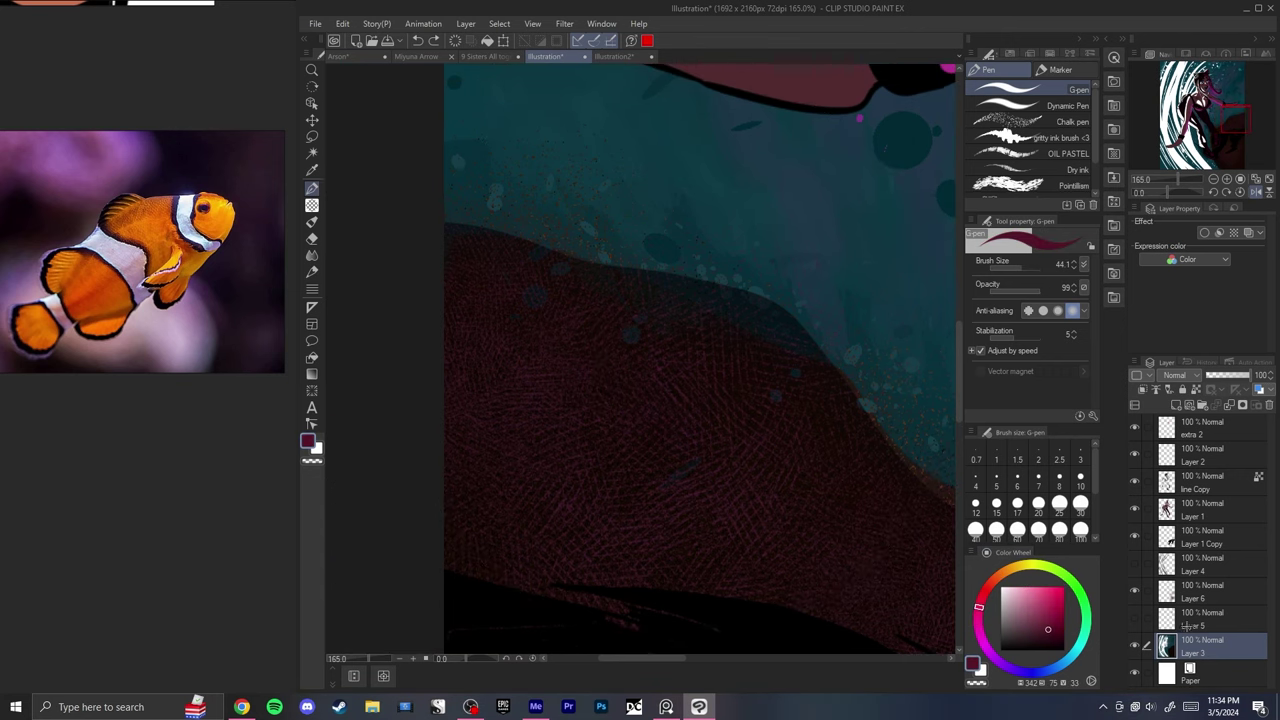
- Add a new layer above Layer 5 and draw a small dark magenta mark on the upper rock
click(1180, 619)
click(1176, 405)
key(ctrl+z)
mouse_move(575, 354)
mouse_down()
mouse_move(571, 404)
mouse_move(594, 470)
mouse_up()
key(ctrl+0)
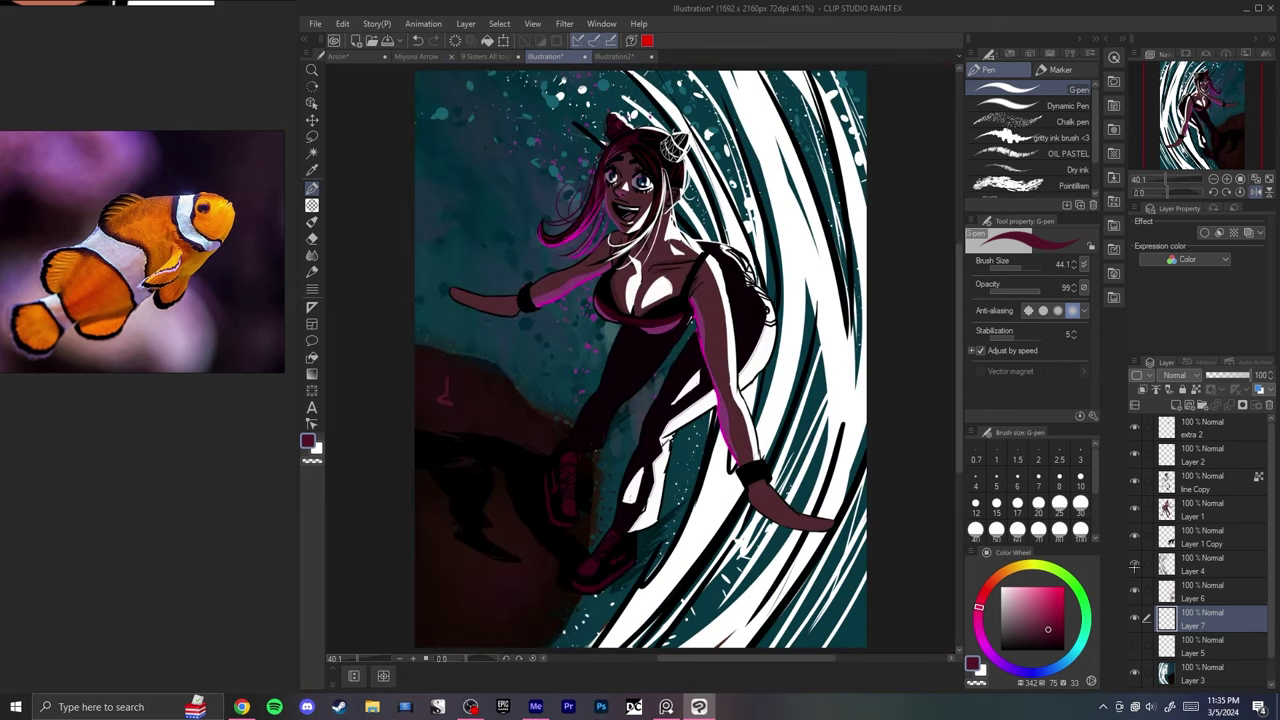
- Show the clownfish on Layer 5 and make it the active layer with the Object tool
click(1134, 645)
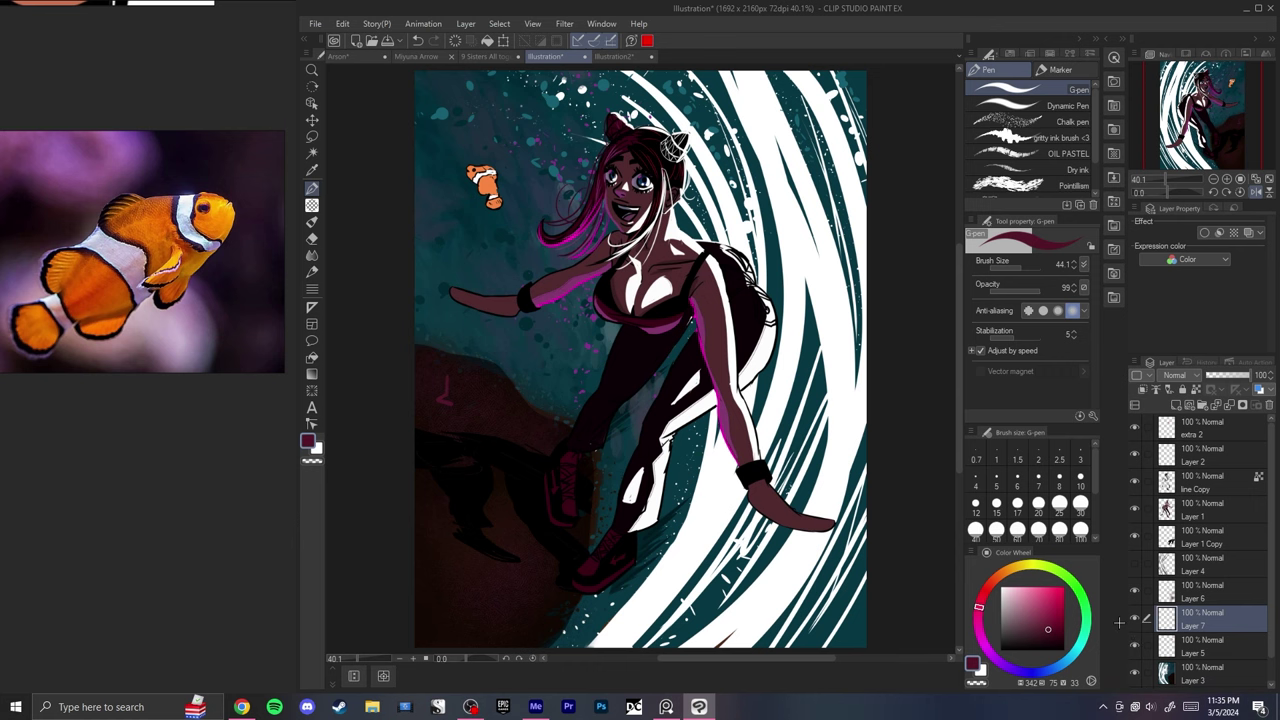
scroll(640, 380, down, 3)
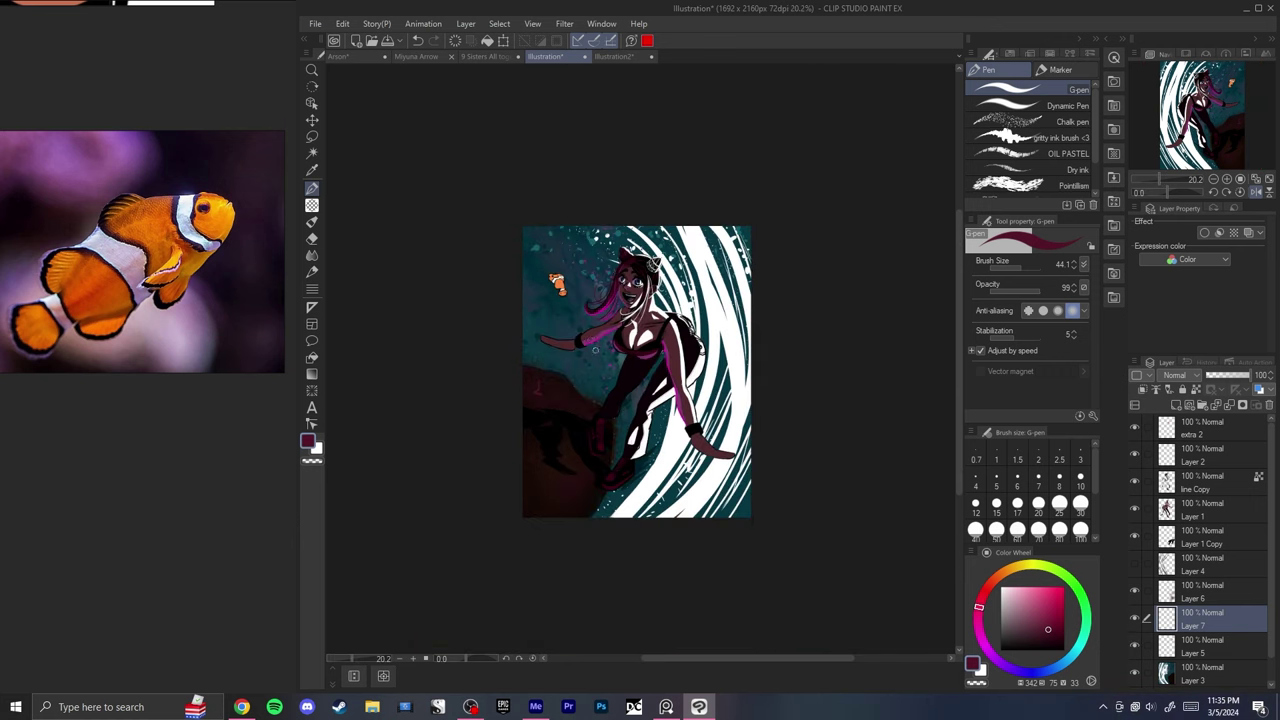
scroll(582, 310, up, 2)
scroll(558, 265, down, 1)
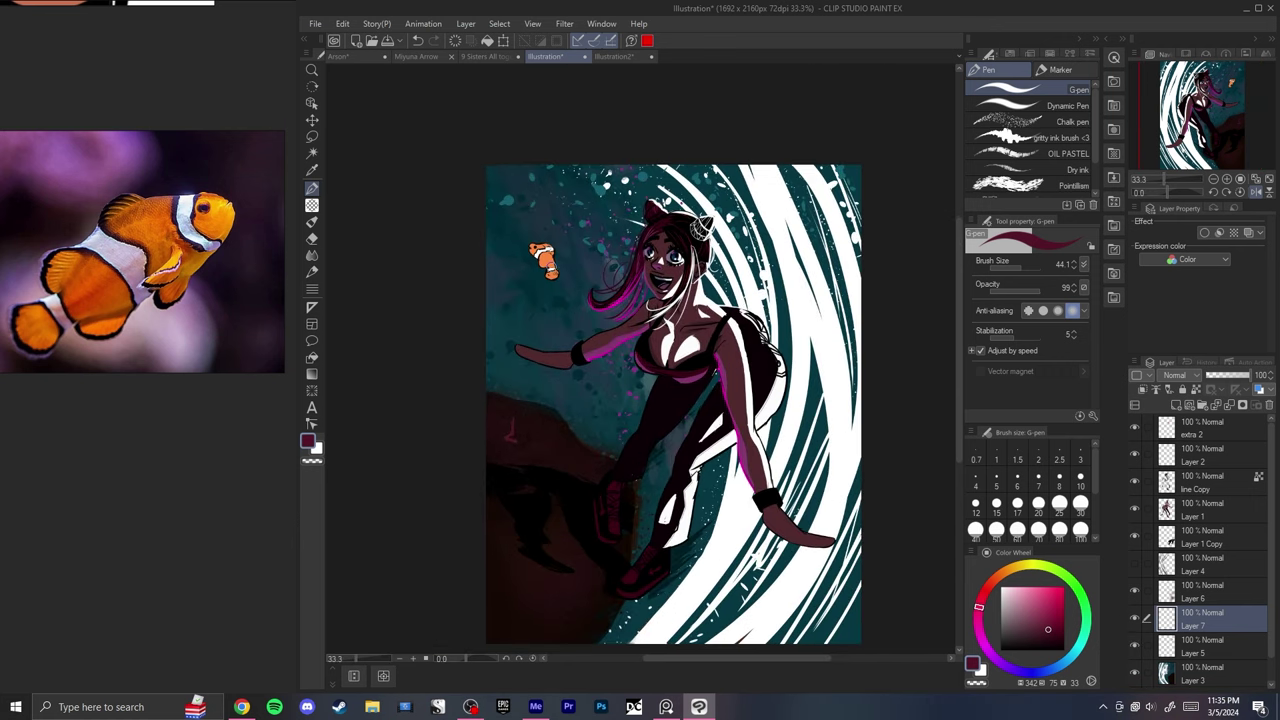
click(1211, 646)
key(o)
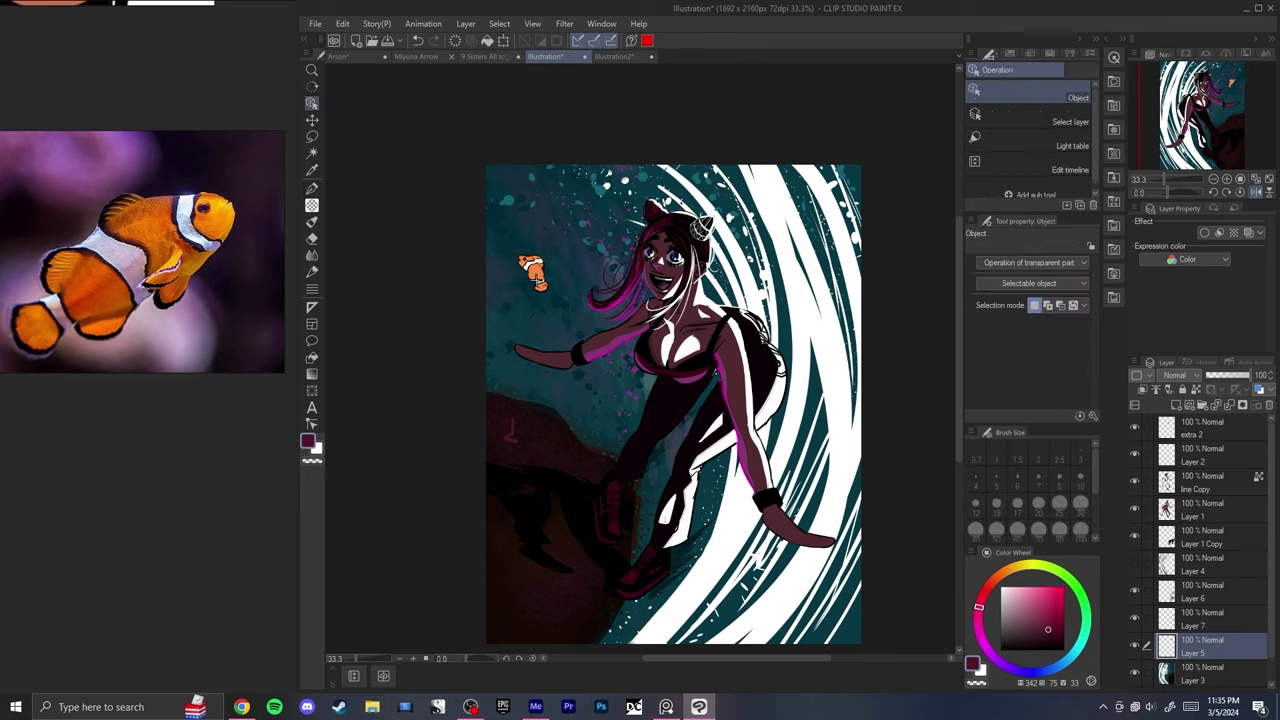
key(ctrl+t)
drag(551, 253, 577, 237)
key(Return)
drag(499, 317, 483, 350)
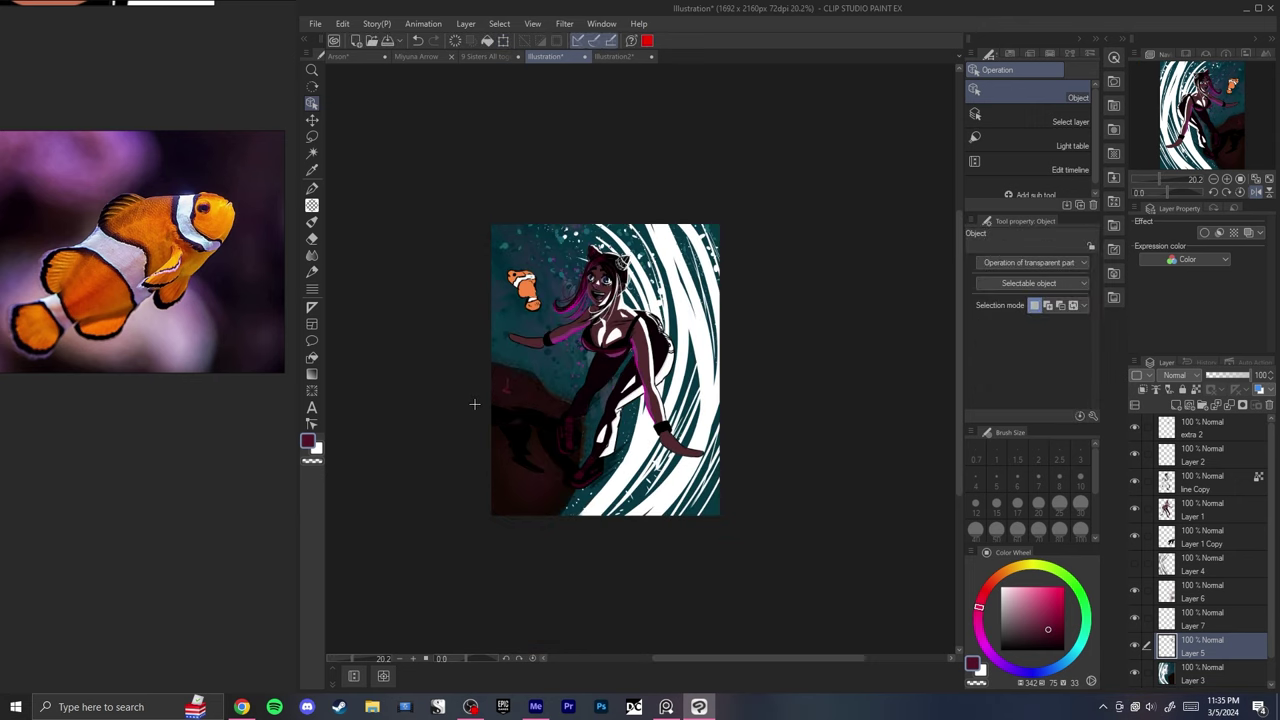
key(ctrl+z)
- Move the clownfish down onto the lower part of the rock, below the cast shadow
drag(538, 284, 521, 600)
key(ctrl+t)
key(Return)
scroll(507, 560, down, 2)
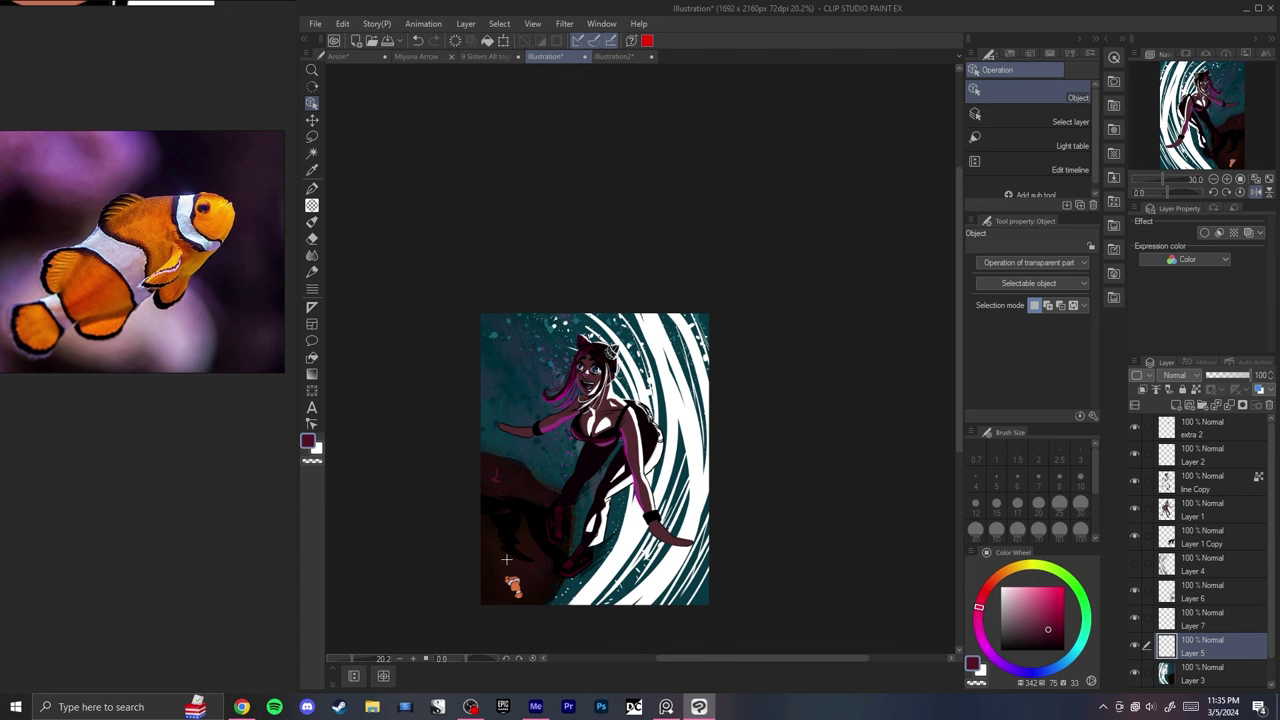
scroll(500, 606, up, 5)
- Move the clownfish layer above Layer 6 and darken the fish with luminosity -43
drag(1205, 646, 1205, 582)
key(ctrl+u)
drag(1084, 345, 1031, 346)
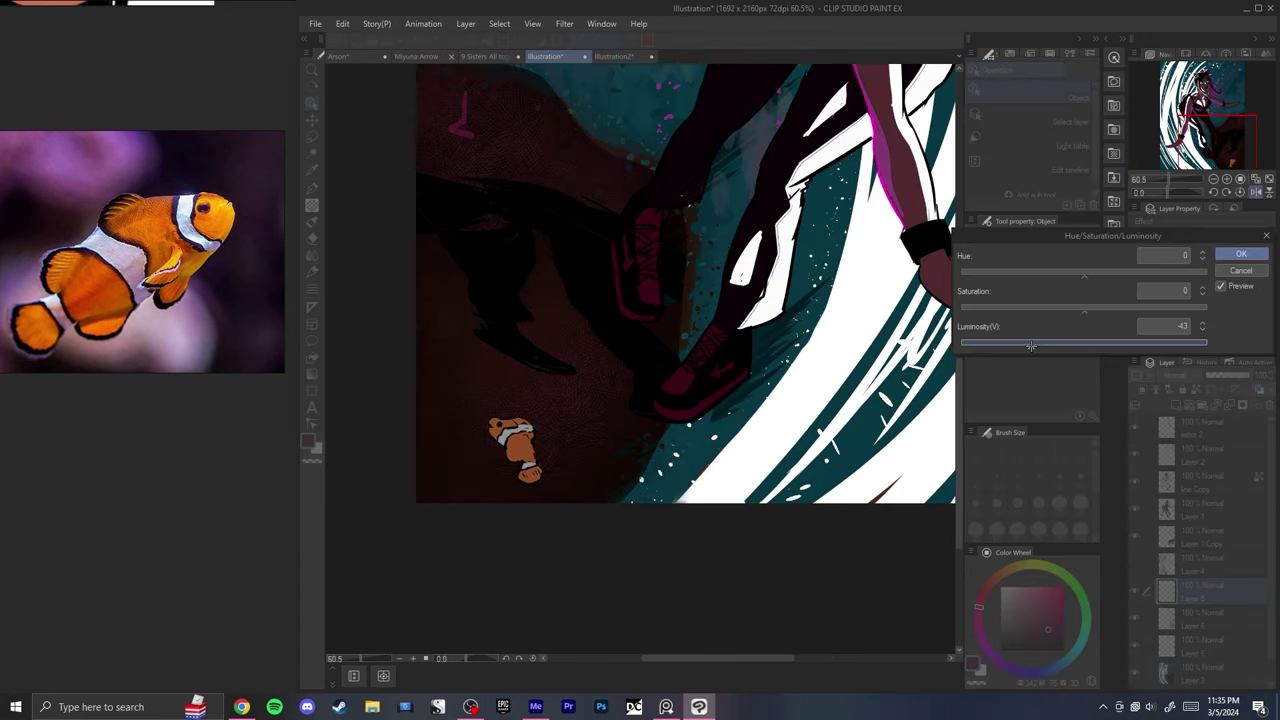
click(1241, 254)
scroll(600, 500, down, 4)
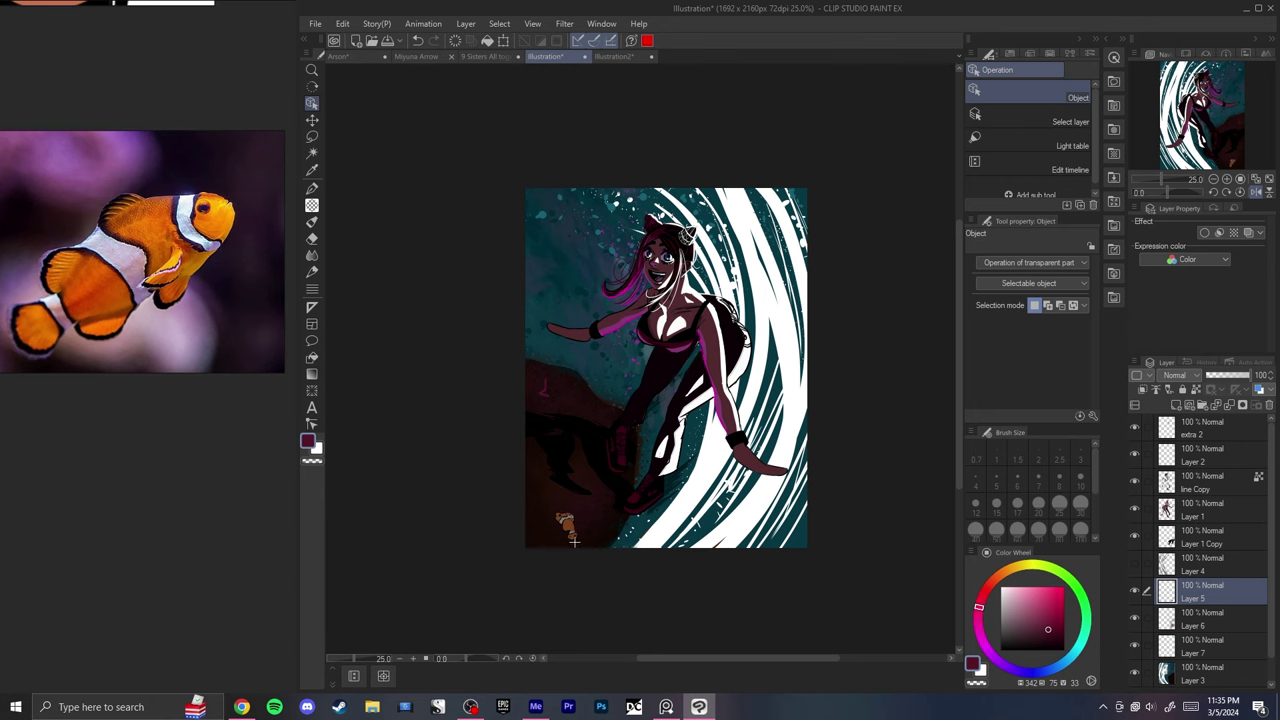
scroll(565, 521, up, 4)
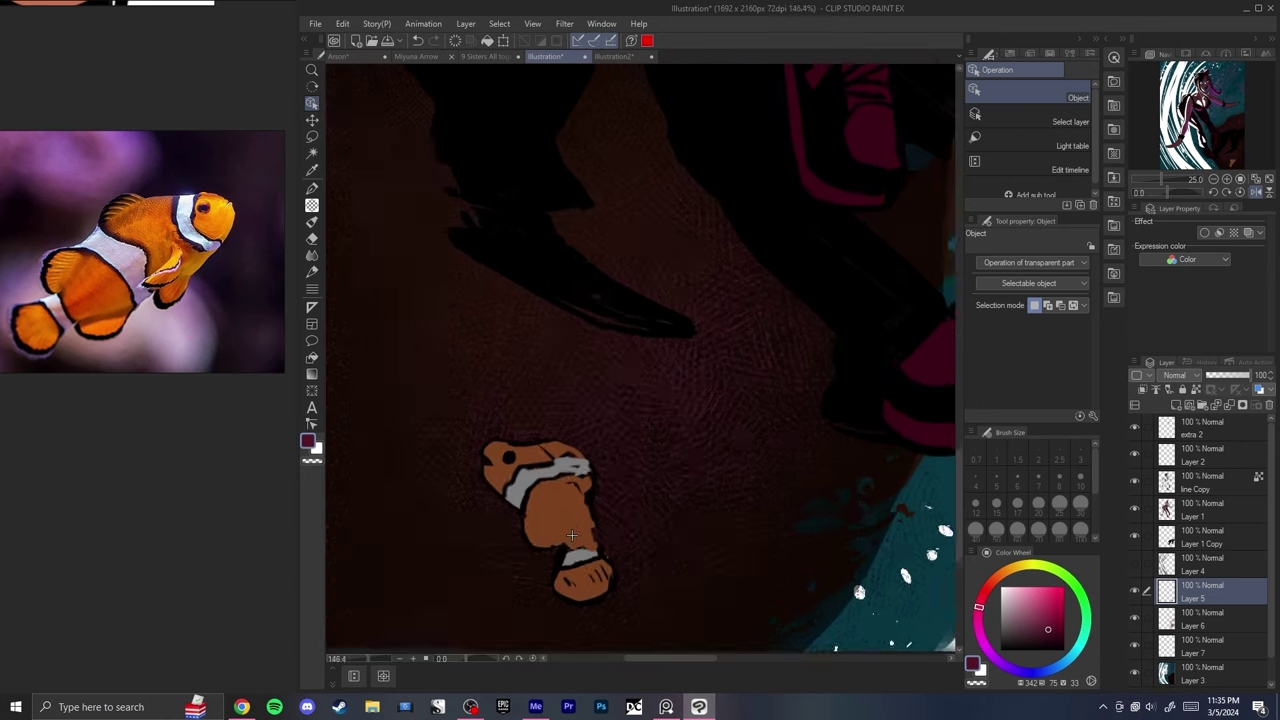
scroll(578, 514, up, 5)
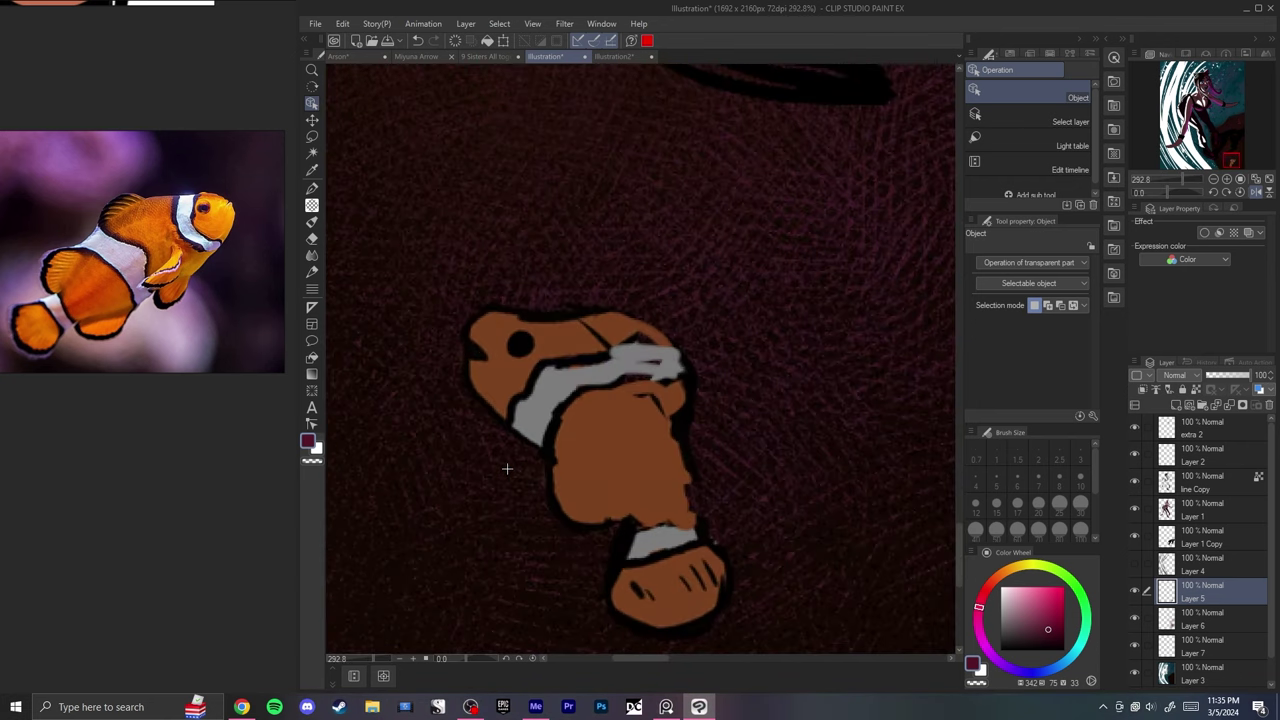
- Sample the clownfish's orange and paint over its white stripes with the G-pen
alt+click(583, 426)
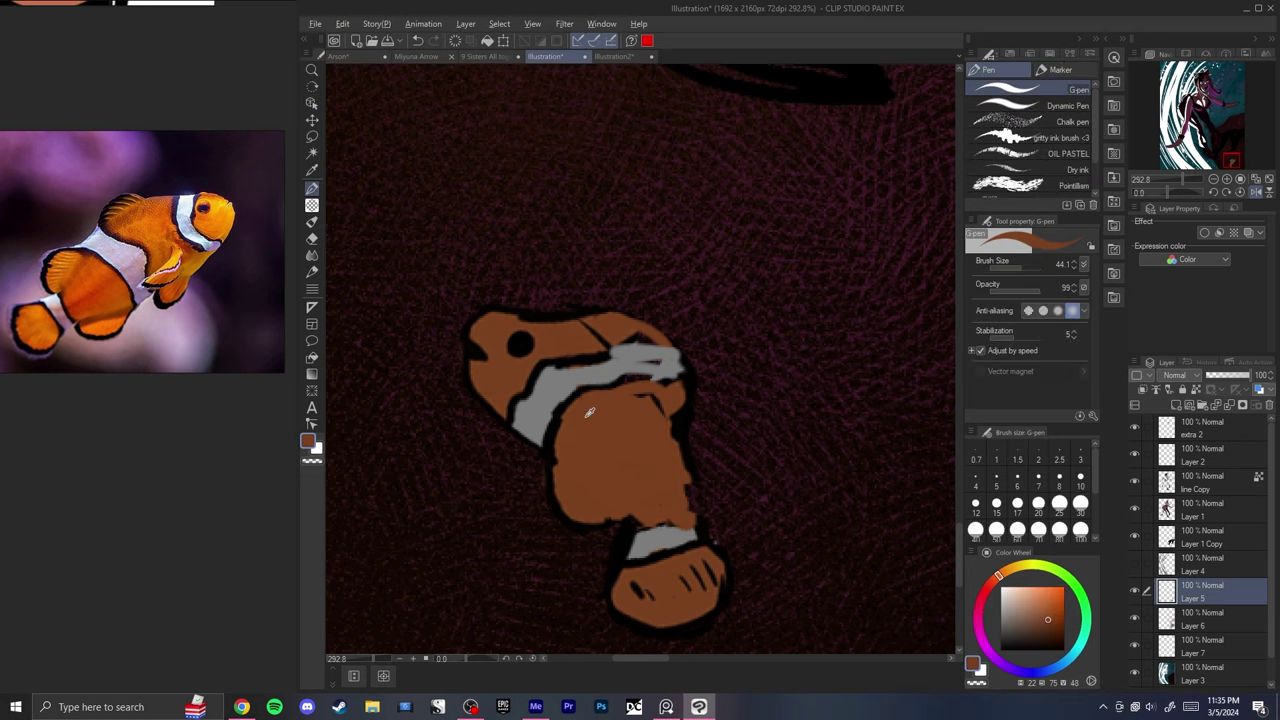
key([)
key([)
key([)
key([)
mouse_move(541, 406)
mouse_down()
mouse_move(504, 403)
mouse_move(553, 404)
mouse_move(563, 363)
mouse_move(589, 349)
mouse_move(666, 386)
mouse_move(672, 405)
mouse_up()
key(])
key(])
key(])
key(])
mouse_move(683, 552)
mouse_down()
mouse_move(658, 509)
mouse_move(637, 563)
mouse_move(640, 520)
mouse_up()
- Recolour the fish on Layer 5 blue by setting its hue to -146
key(ctrl+u)
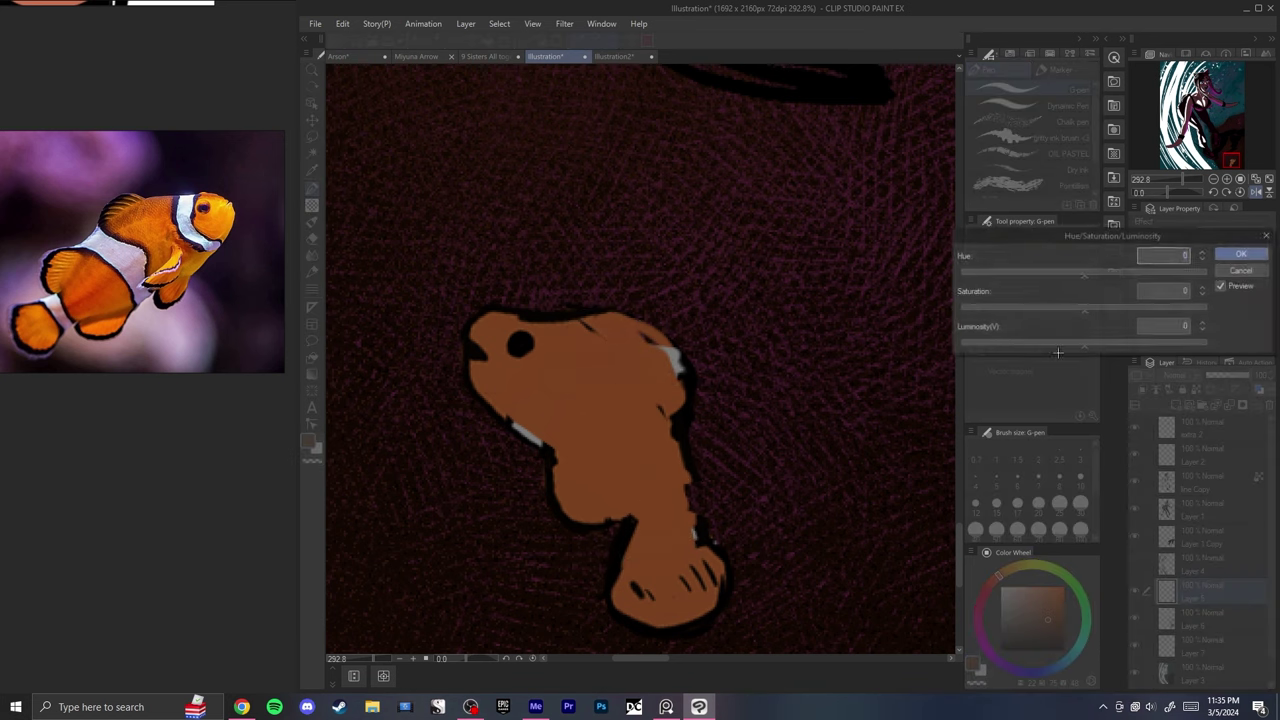
drag(1062, 272, 984, 272)
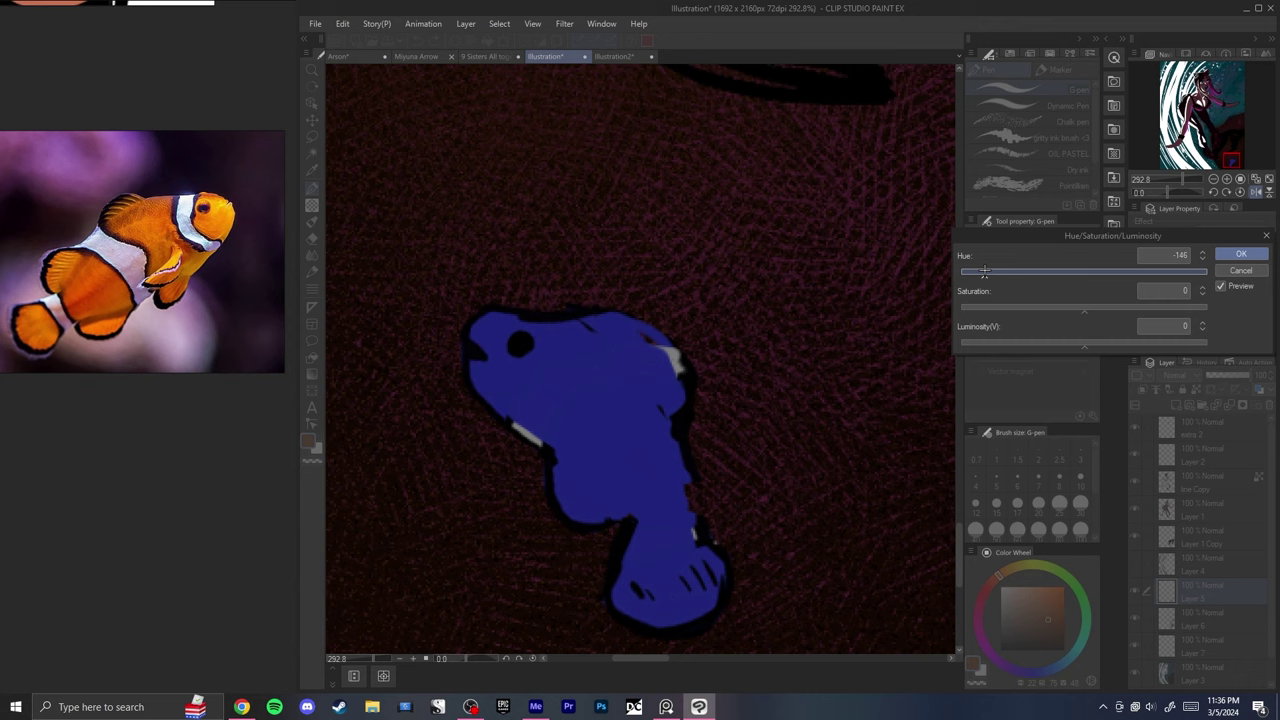
click(1239, 255)
key(ctrl+0)
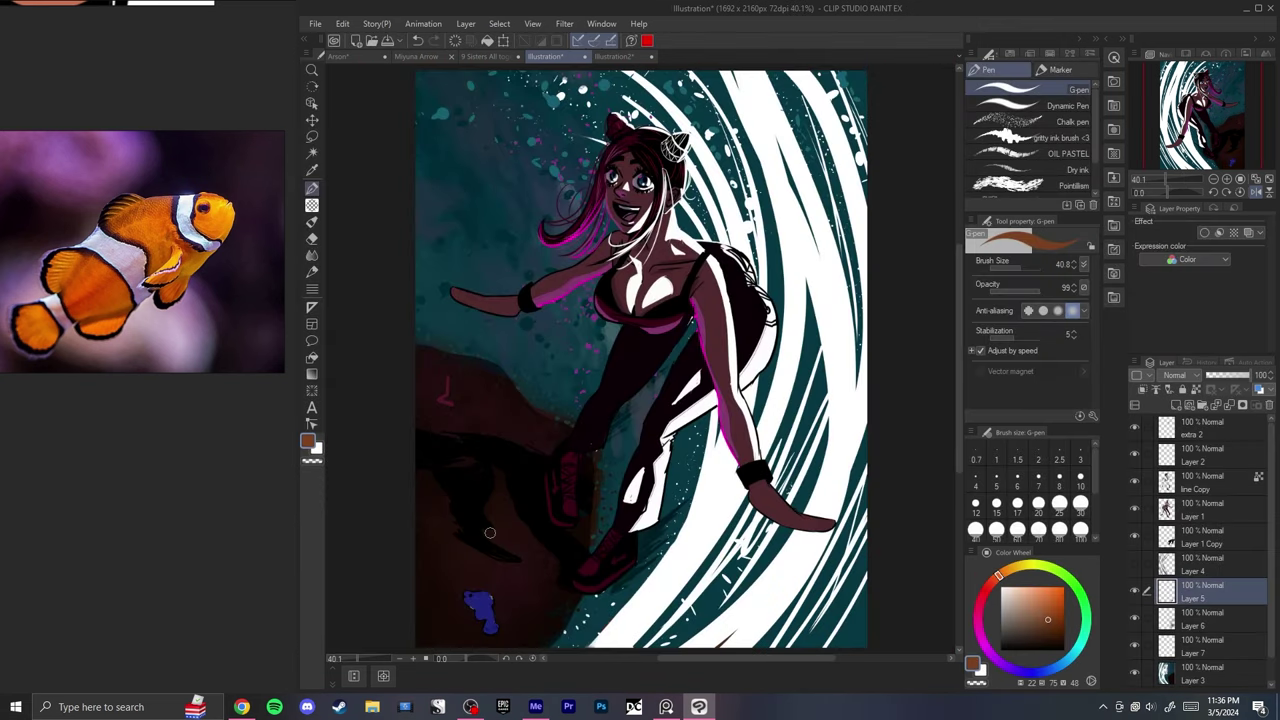
- Compare the blue fish with its original striped orange version by undoing and redoing the recolouring
scroll(490, 533, down, 2)
key(ctrl+z)
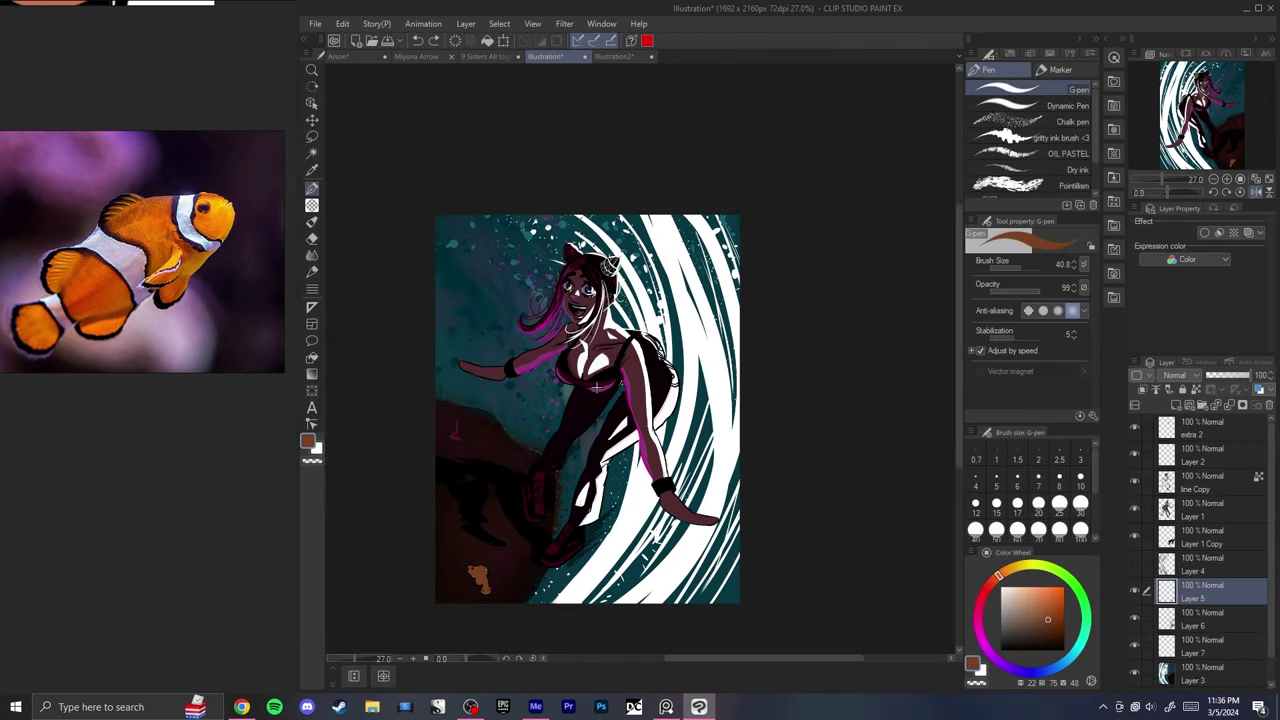
key(h)
key(h)
key(h)
key(h)
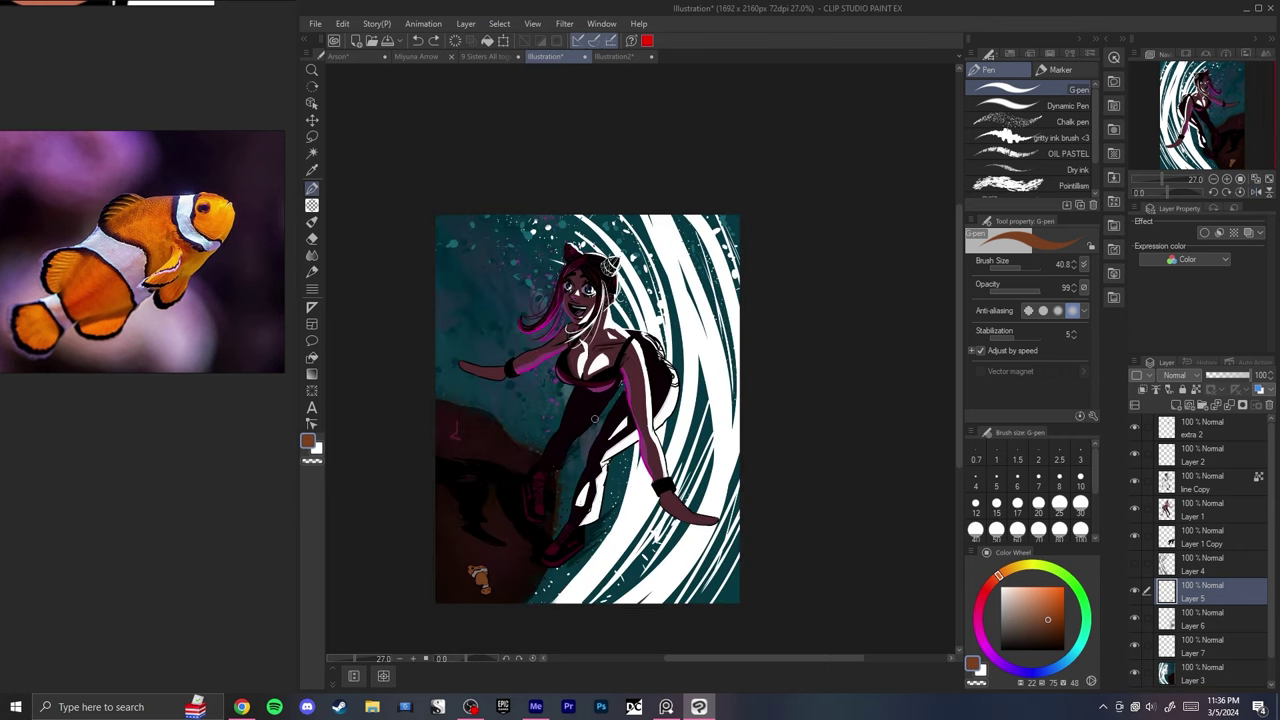
key(ctrl+y)
key(h)
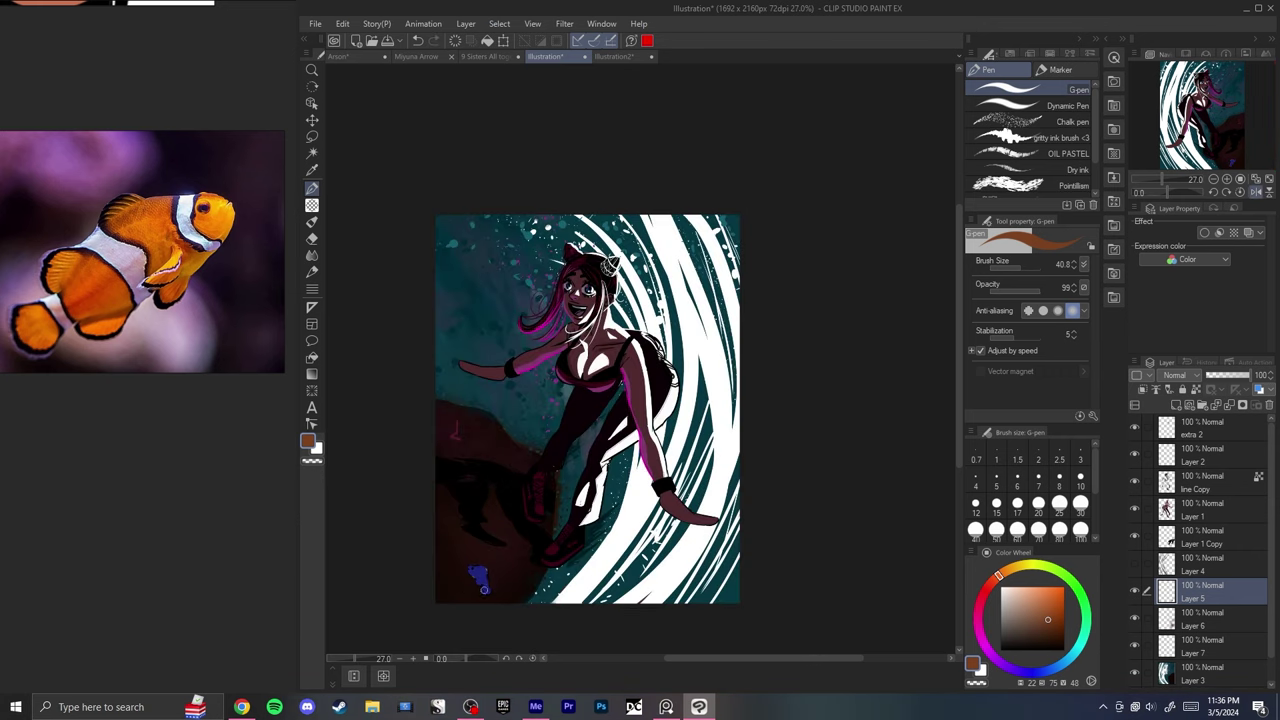
key(h)
scroll(484, 596, up, 2)
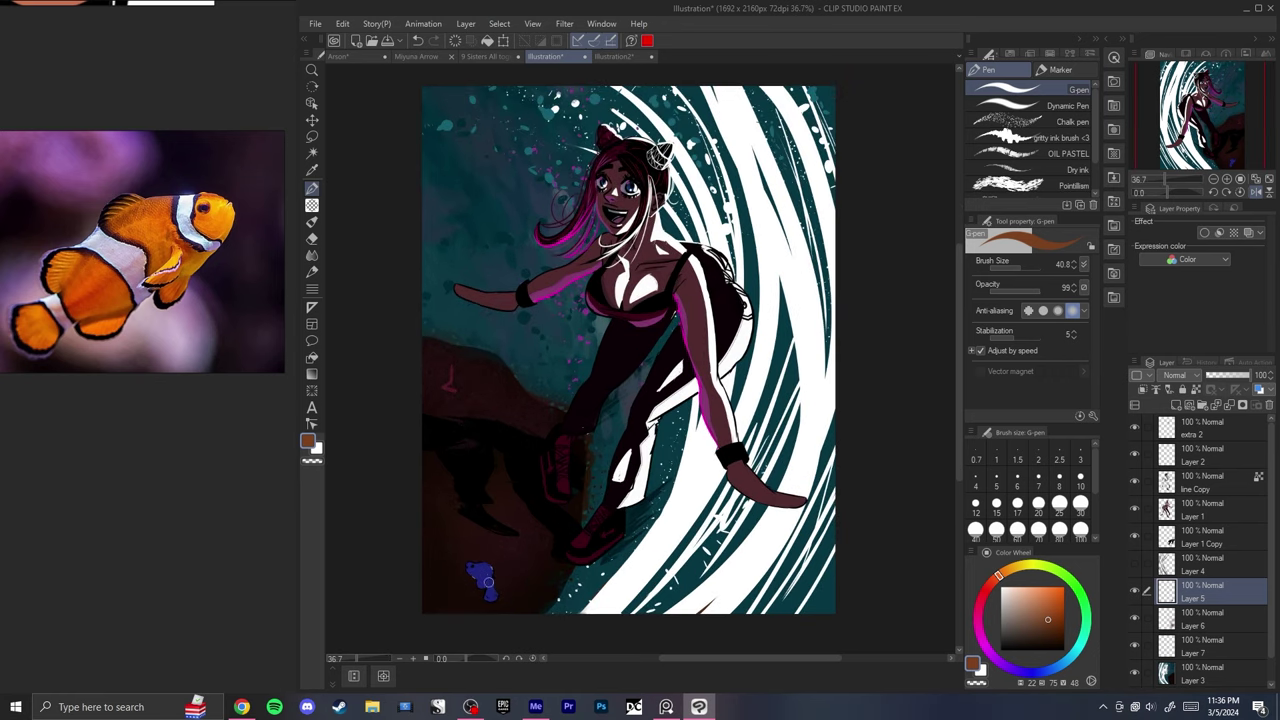
scroll(473, 572, down, 1)
drag(476, 571, 403, 366)
scroll(502, 478, up, 6)
key(ctrl+c)
key(ctrl+v)
key(ctrl+t)
key(Escape)
key(ctrl+z)
scroll(625, 340, down, 5)
scroll(602, 290, up, 4)
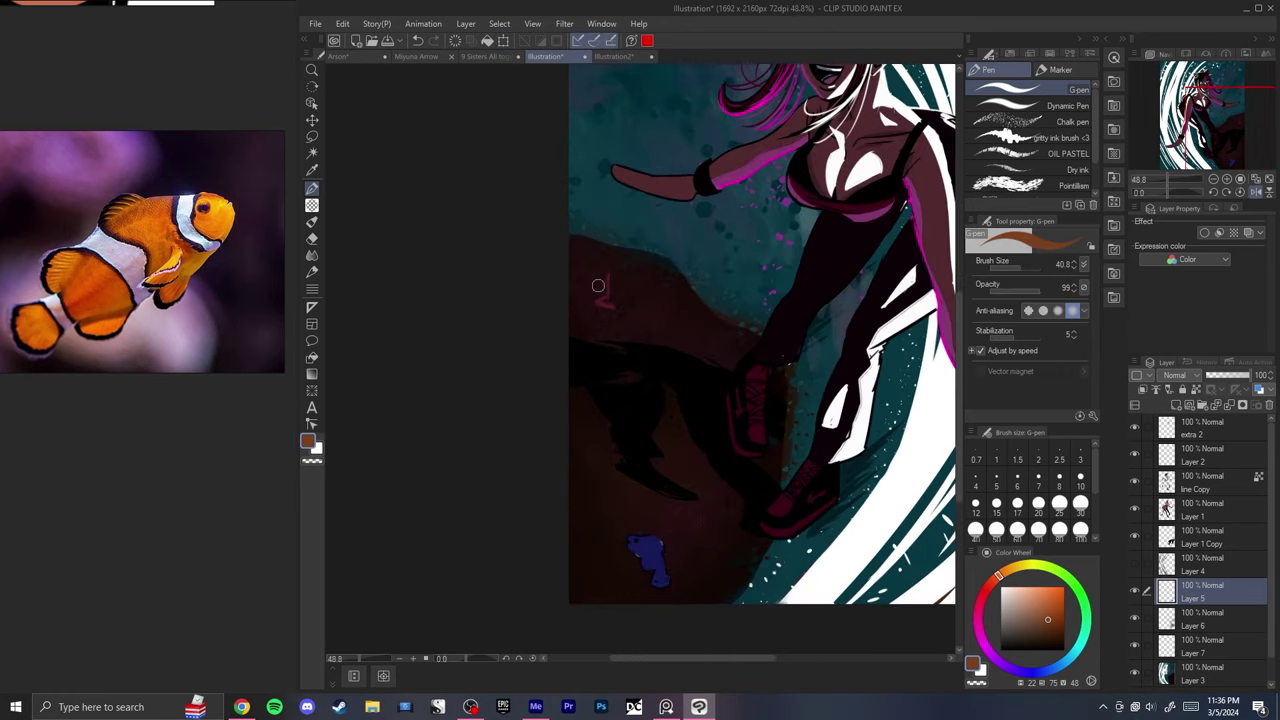
- Move Layer 7 with the magenta mark above Layer 5 in the layer stack
key(alt+bracketleft)
scroll(609, 290, down, 5)
key(e)
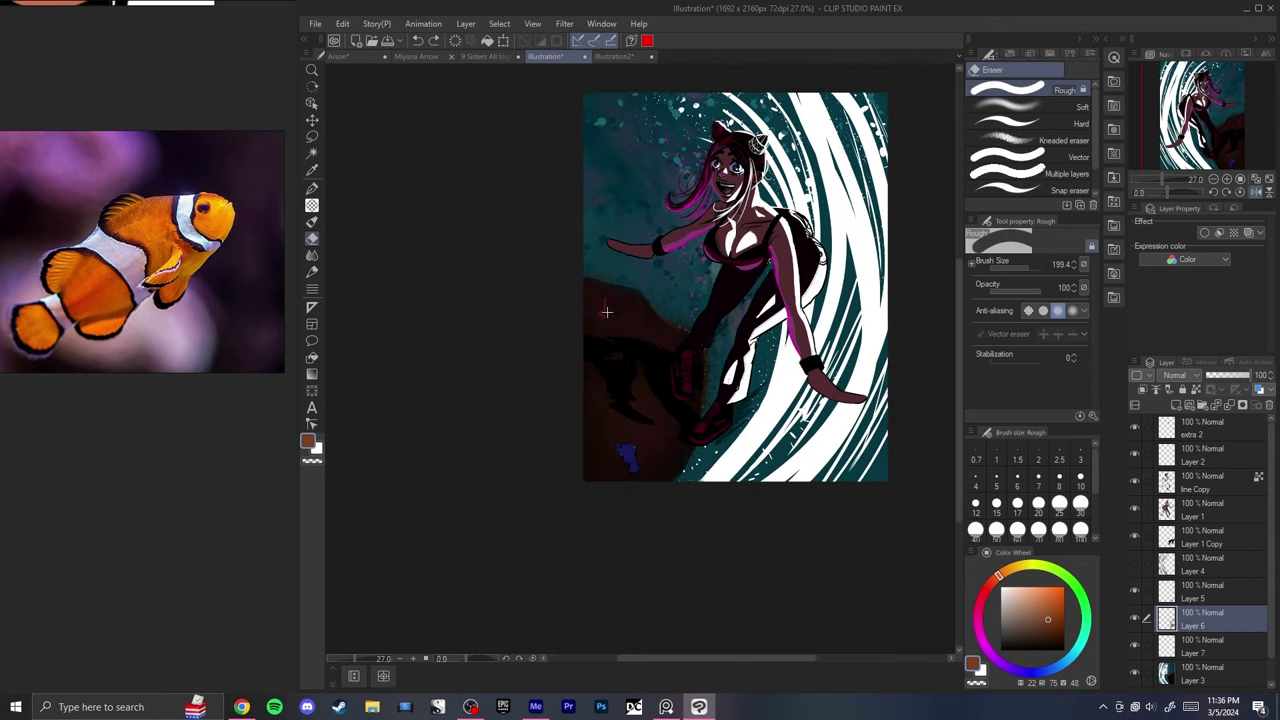
scroll(603, 290, up, 12)
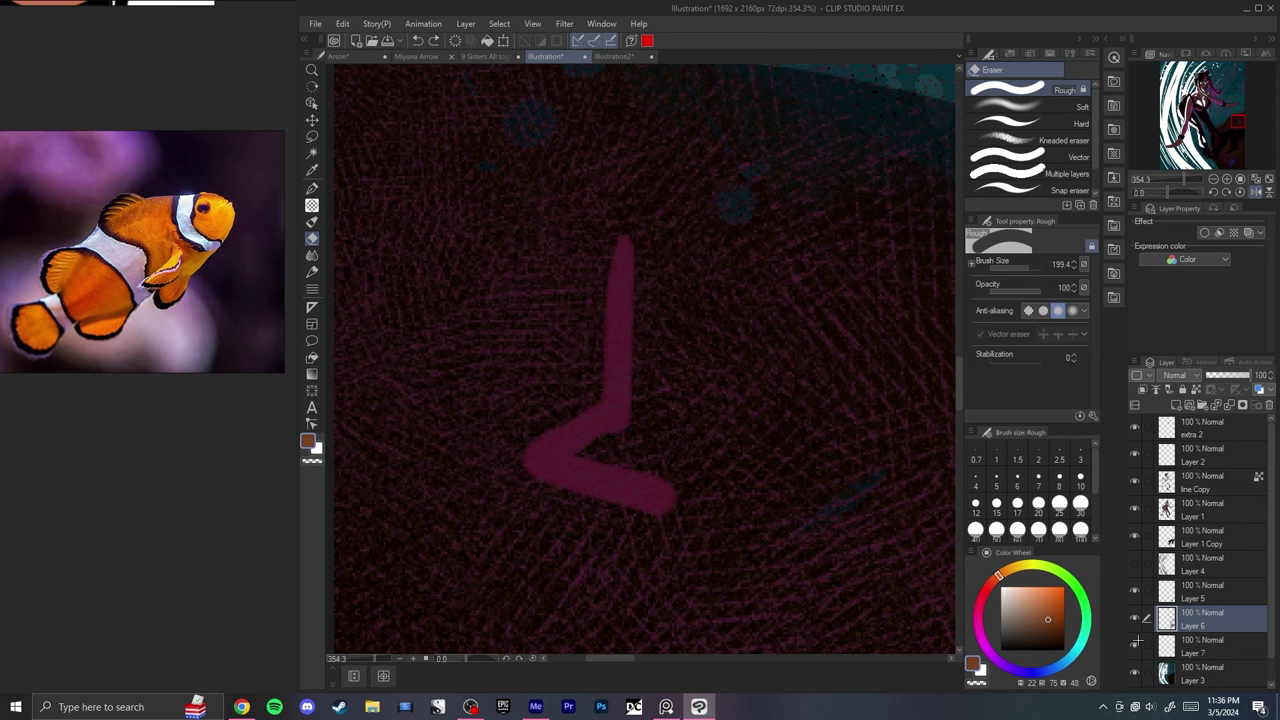
drag(1192, 645, 1192, 582)
- Sample the mark's dark magenta and build it up into a filled five-pointed starfish on the upper rock
key(p)
alt+click(623, 334)
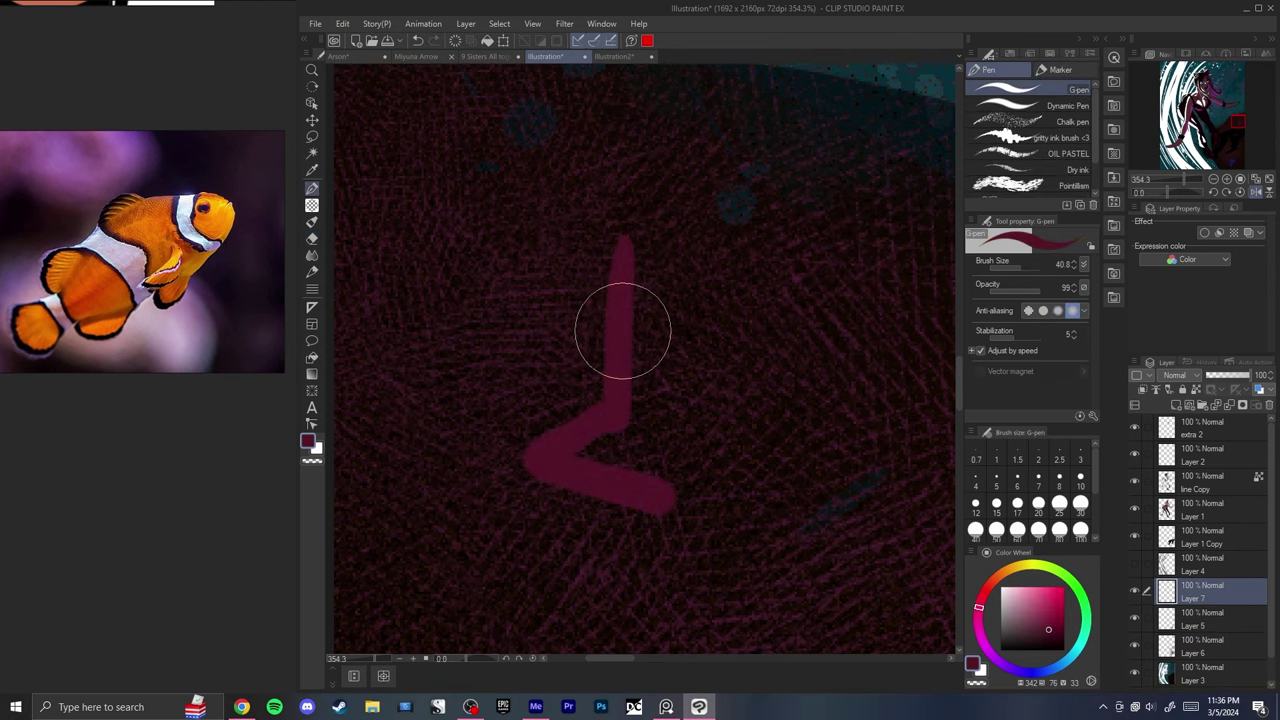
mouse_move(625, 245)
mouse_down()
mouse_move(698, 402)
mouse_move(651, 394)
mouse_move(646, 374)
mouse_move(652, 393)
mouse_up()
key(bracketright)
key(bracketright)
key(bracketright)
key(bracketright)
key(bracketright)
mouse_move(574, 444)
mouse_down()
mouse_move(478, 372)
mouse_move(657, 294)
mouse_move(669, 357)
mouse_move(680, 294)
mouse_move(530, 380)
mouse_up()
drag(540, 430, 520, 348)
key(ctrl+z)
mouse_move(515, 350)
mouse_down()
mouse_move(514, 486)
mouse_move(549, 348)
mouse_move(543, 306)
mouse_move(711, 386)
mouse_move(757, 346)
mouse_move(667, 363)
mouse_move(717, 354)
mouse_move(687, 339)
mouse_up()
key(ctrl+z)
- Refine the starfish's outline with the Rough eraser at a brush size of 15.8
key(e)
mouse_move(526, 136)
mouse_down()
mouse_move(531, 297)
mouse_move(588, 337)
mouse_up()
key(ctrl+z)
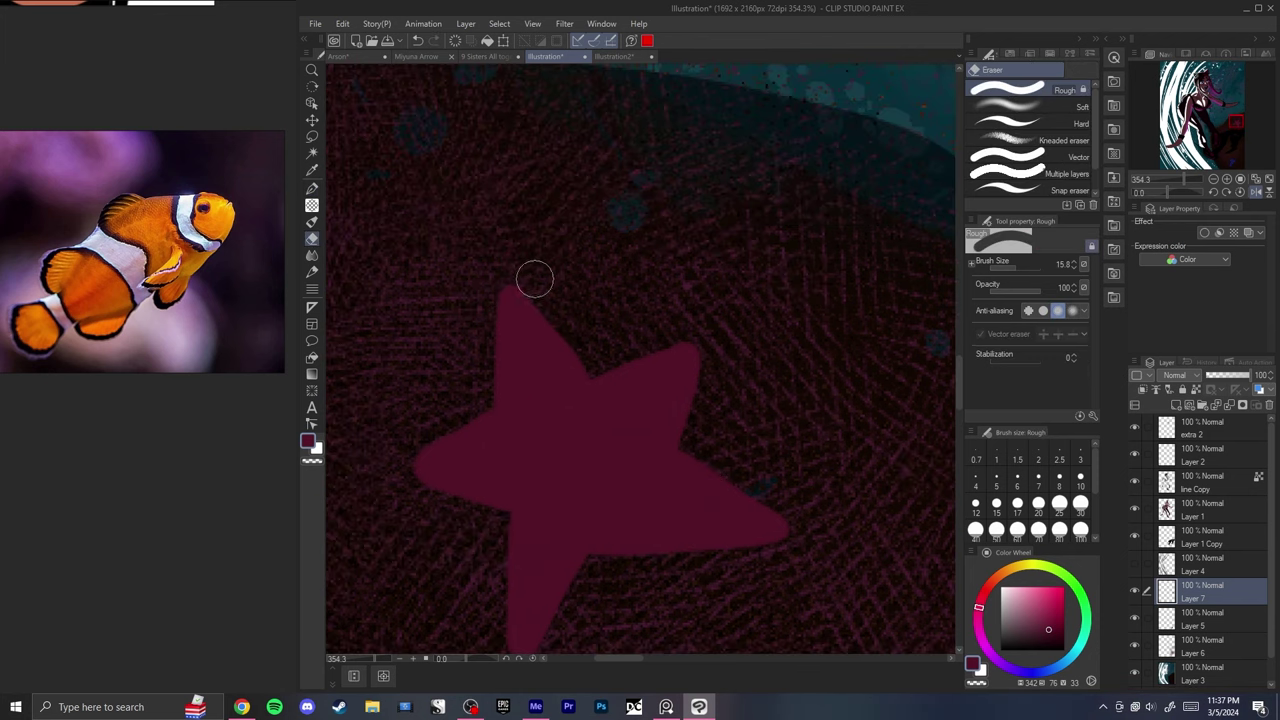
key(ctrl+0)
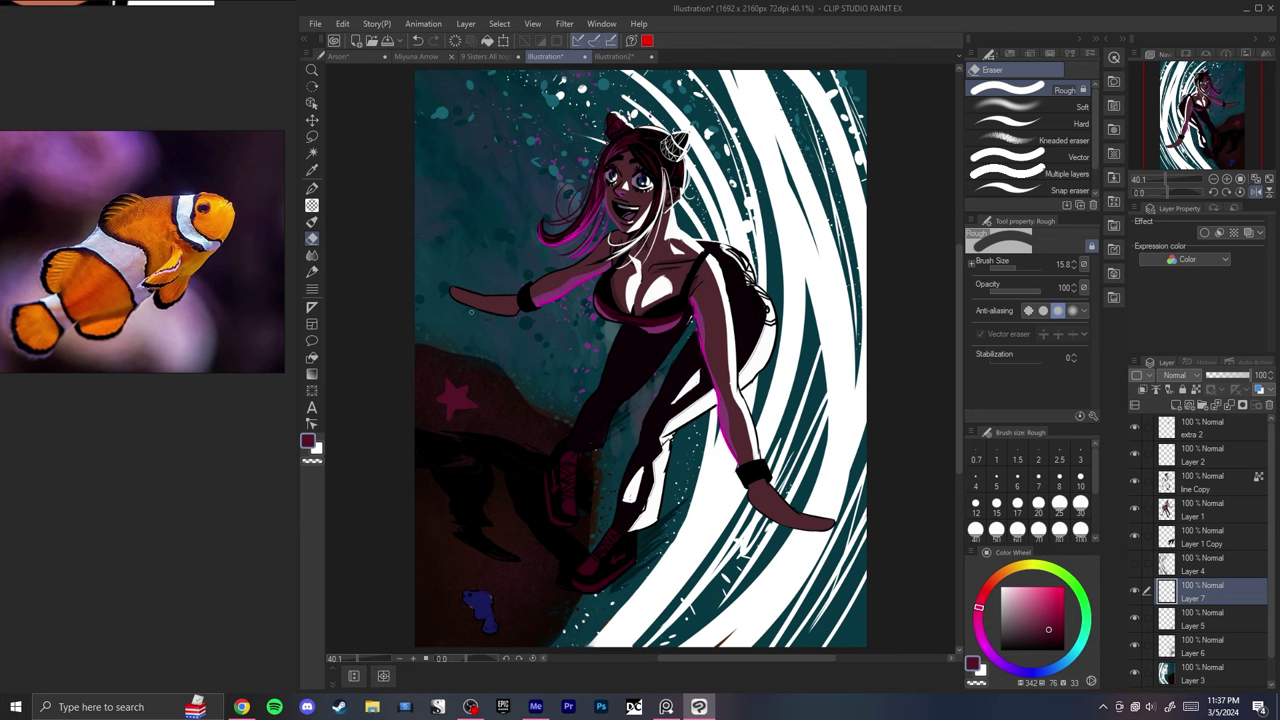
- Transform the starfish copy on Layer 7 Copy 5, on the lower rock between the blue fish and the shoe
scroll(455, 371, down, 2)
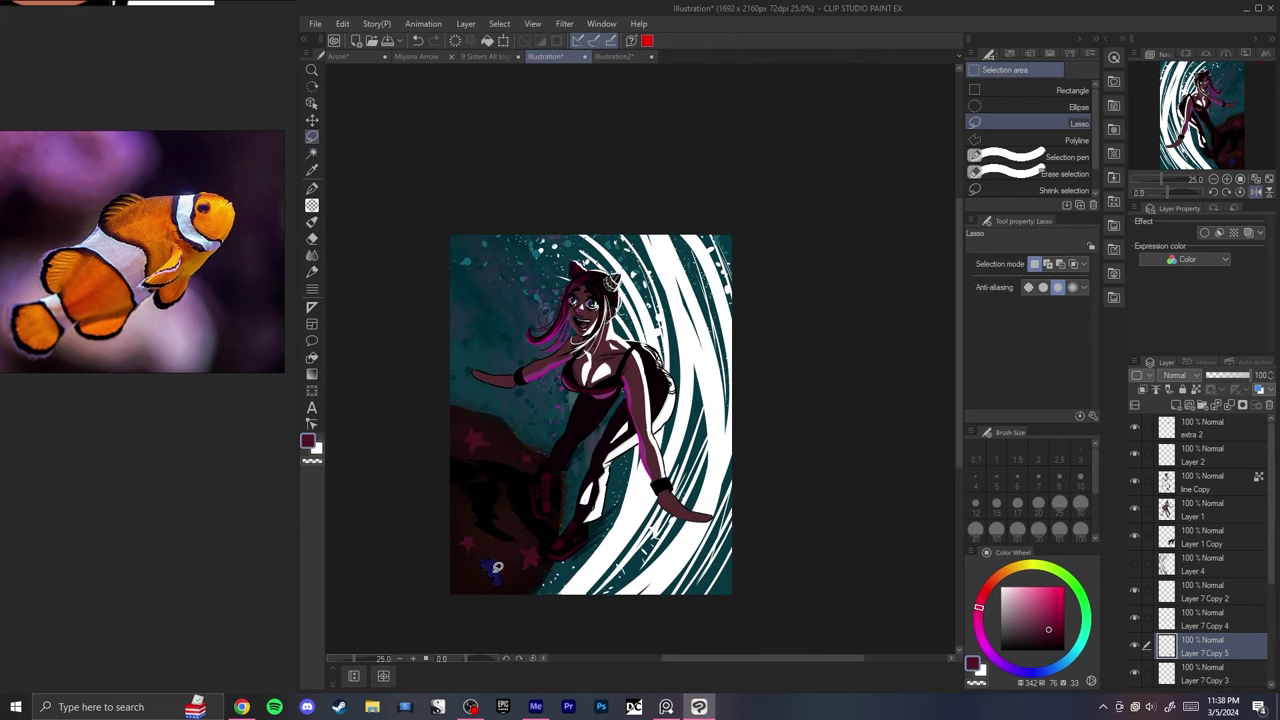
key(o)
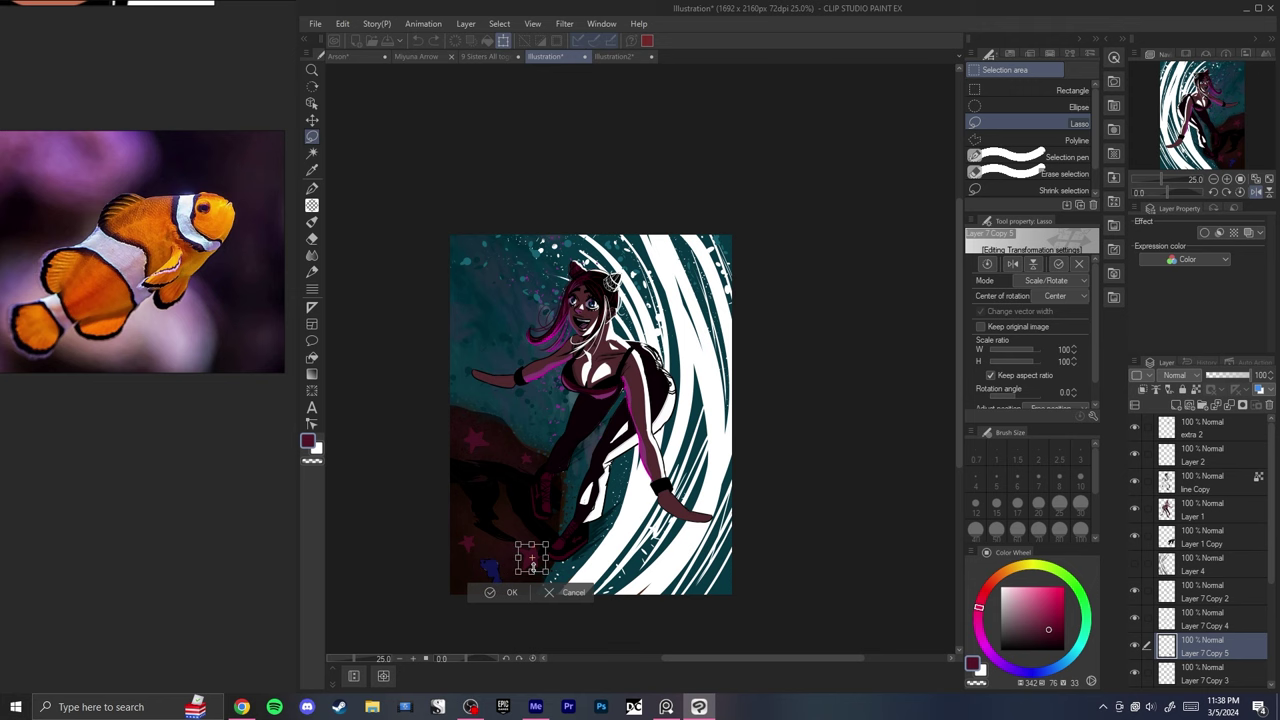
click(530, 570)
- Save the illustration as "1000 ft deep" in Clip Studio Format in the Winter Challenges folder
key(ctrl+s)
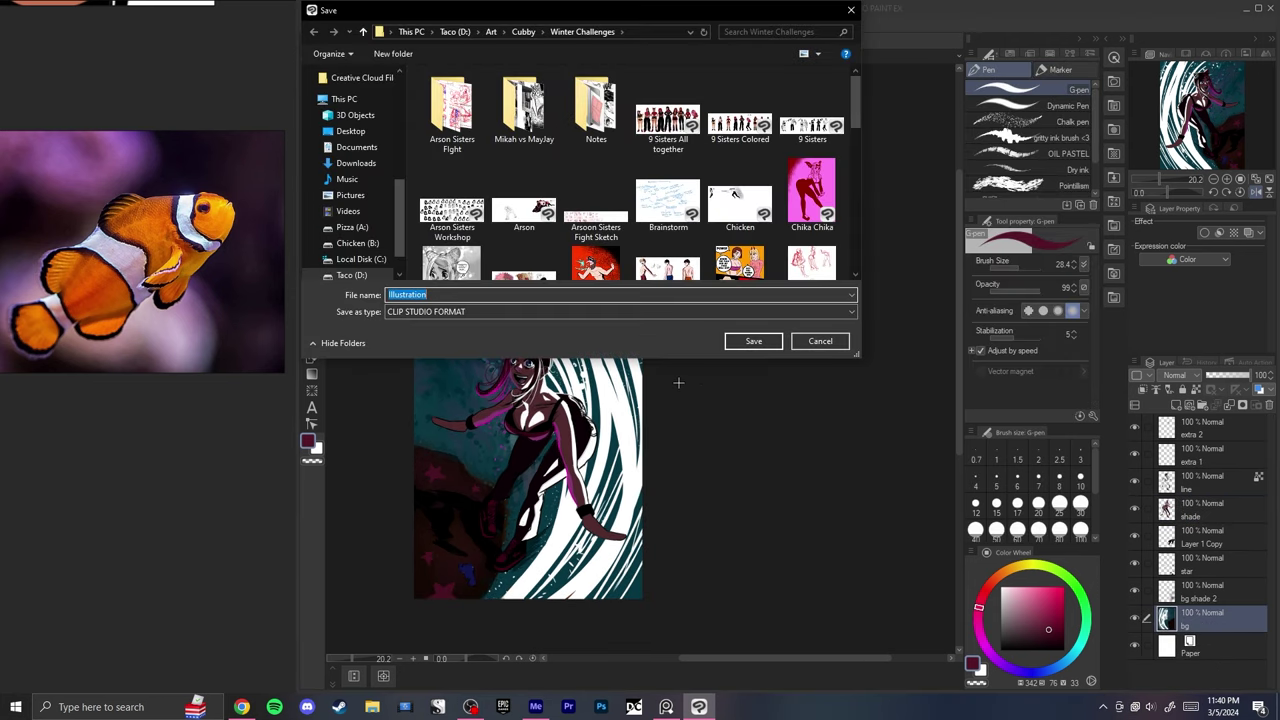
text(May)
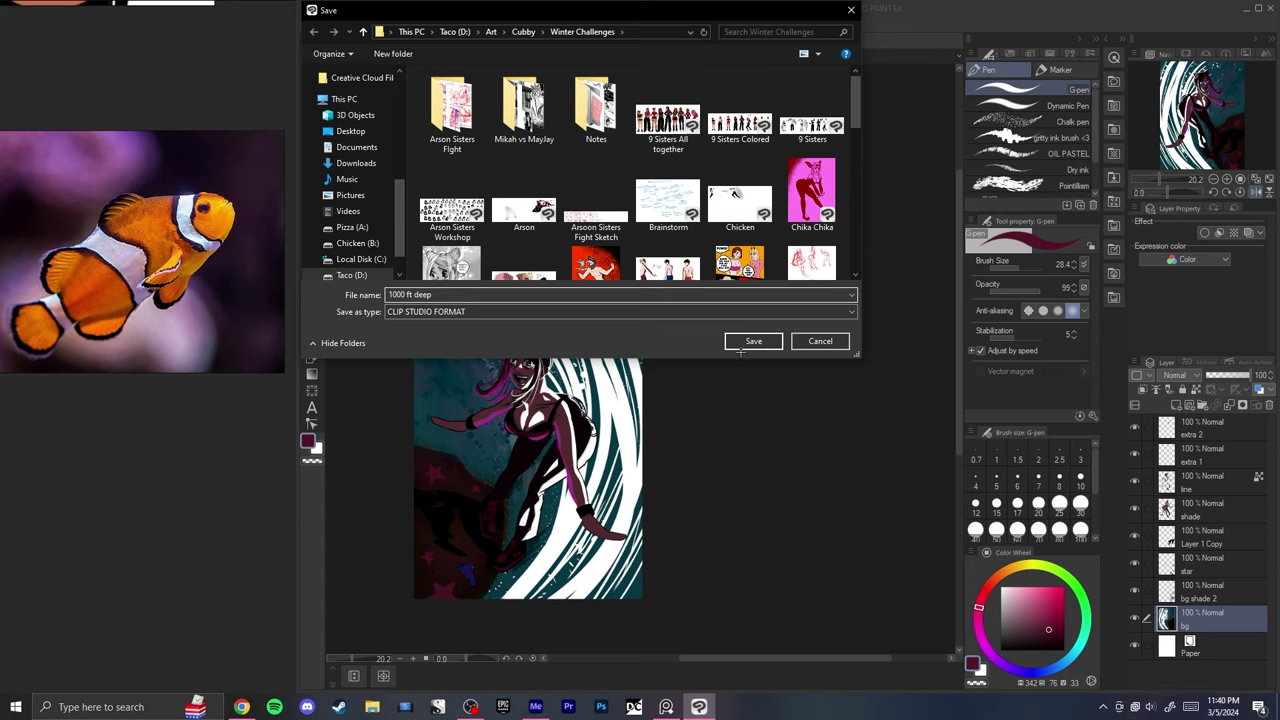
click(743, 346)
- Examine the whole illustration's composition at different zoom levels
scroll(521, 537, up, 1)
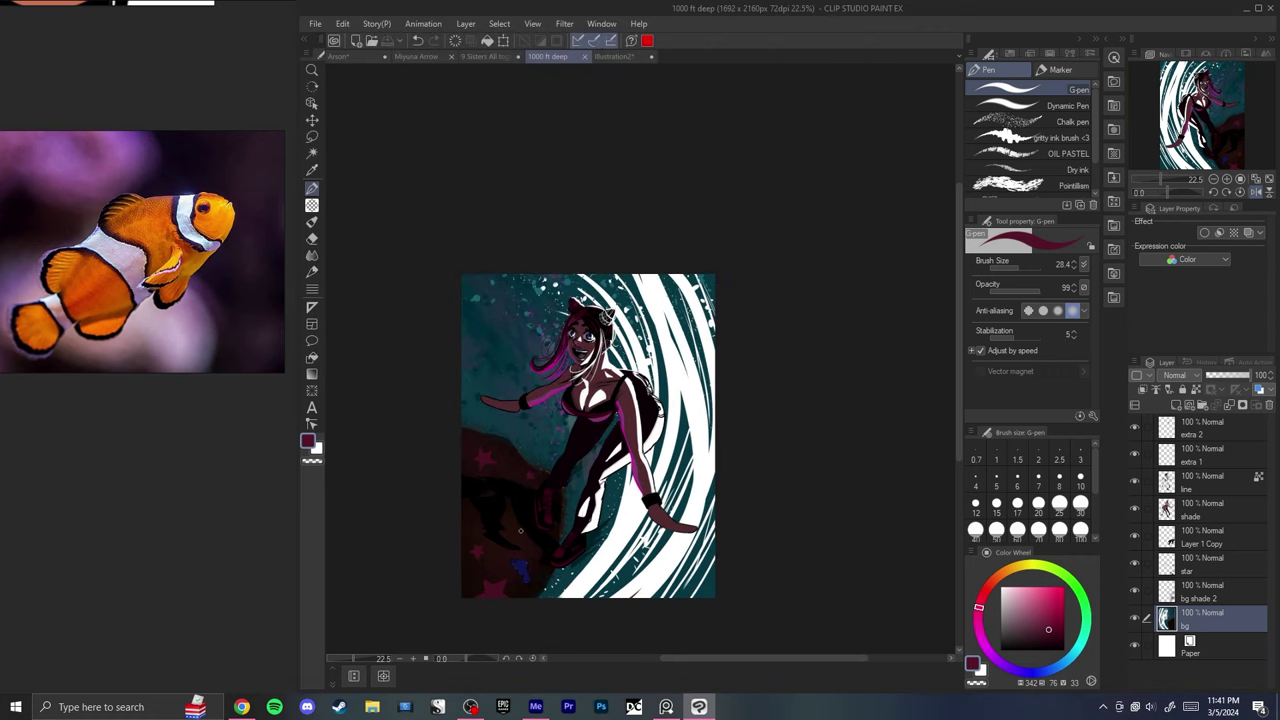
scroll(520, 531, up, 3)
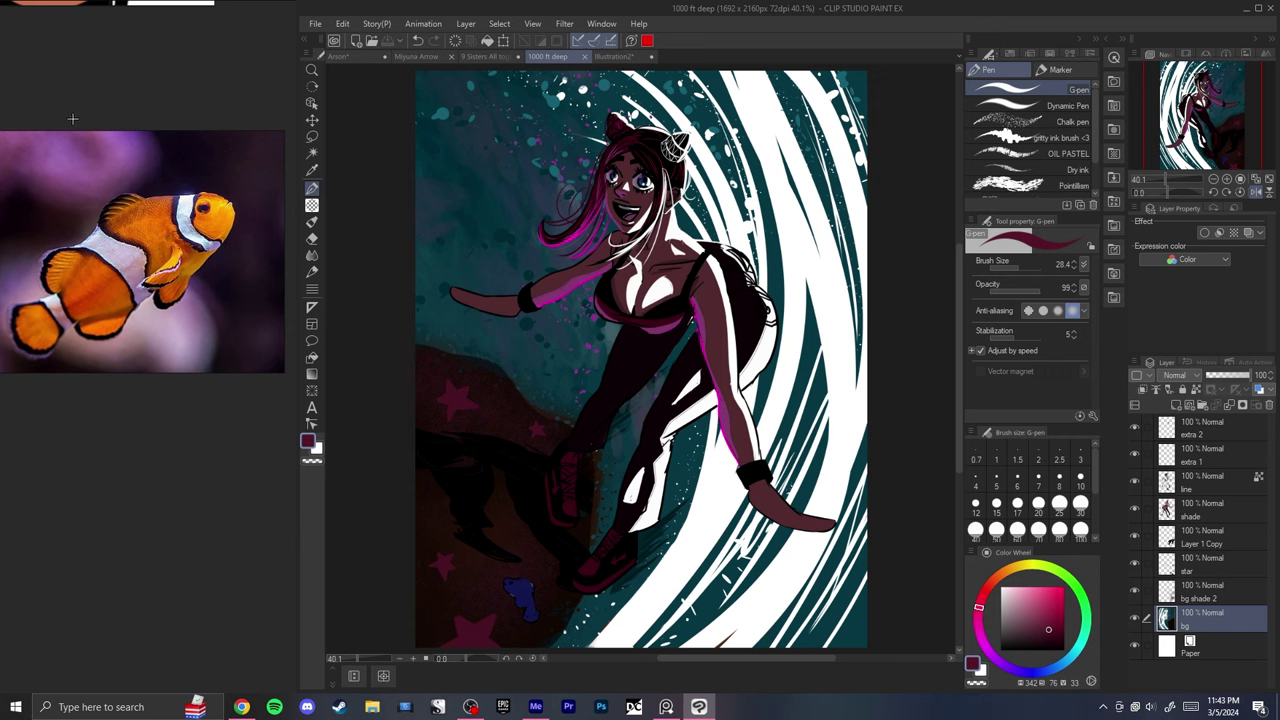
drag(0, 60, 0, 34)
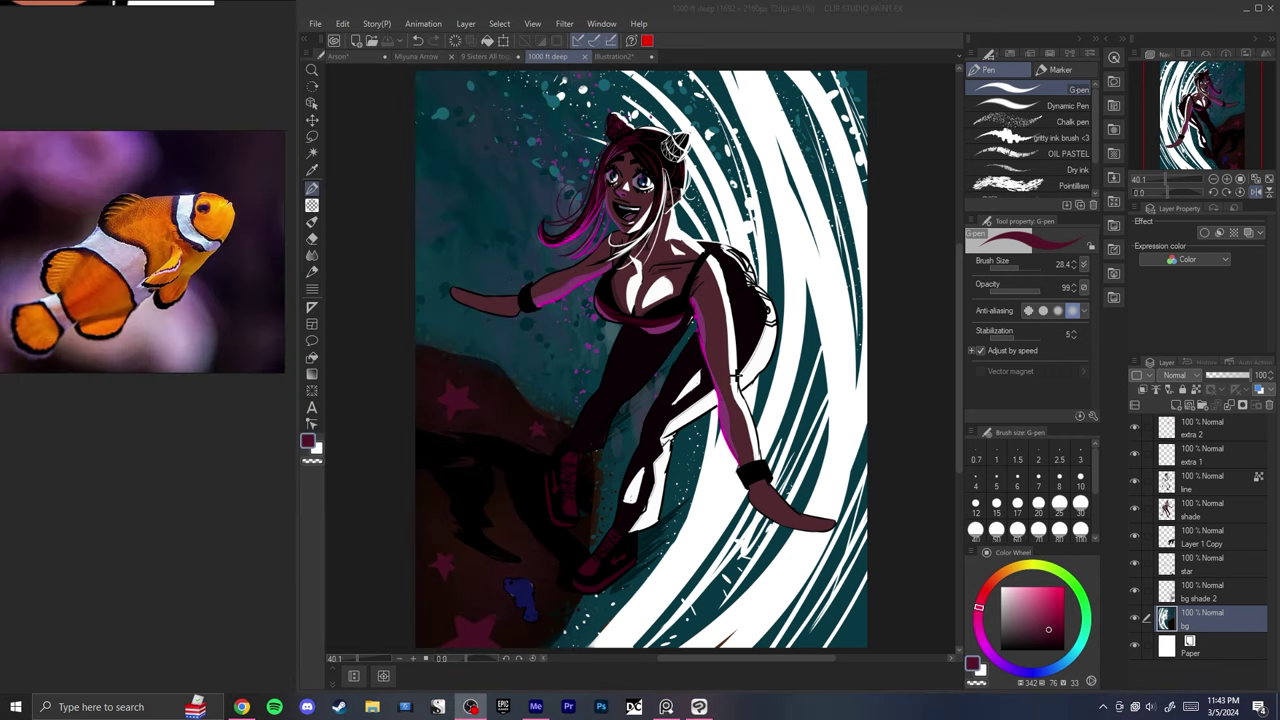
scroll(820, 337, down, 3)
scroll(704, 436, up, 6)
scroll(688, 423, down, 7)
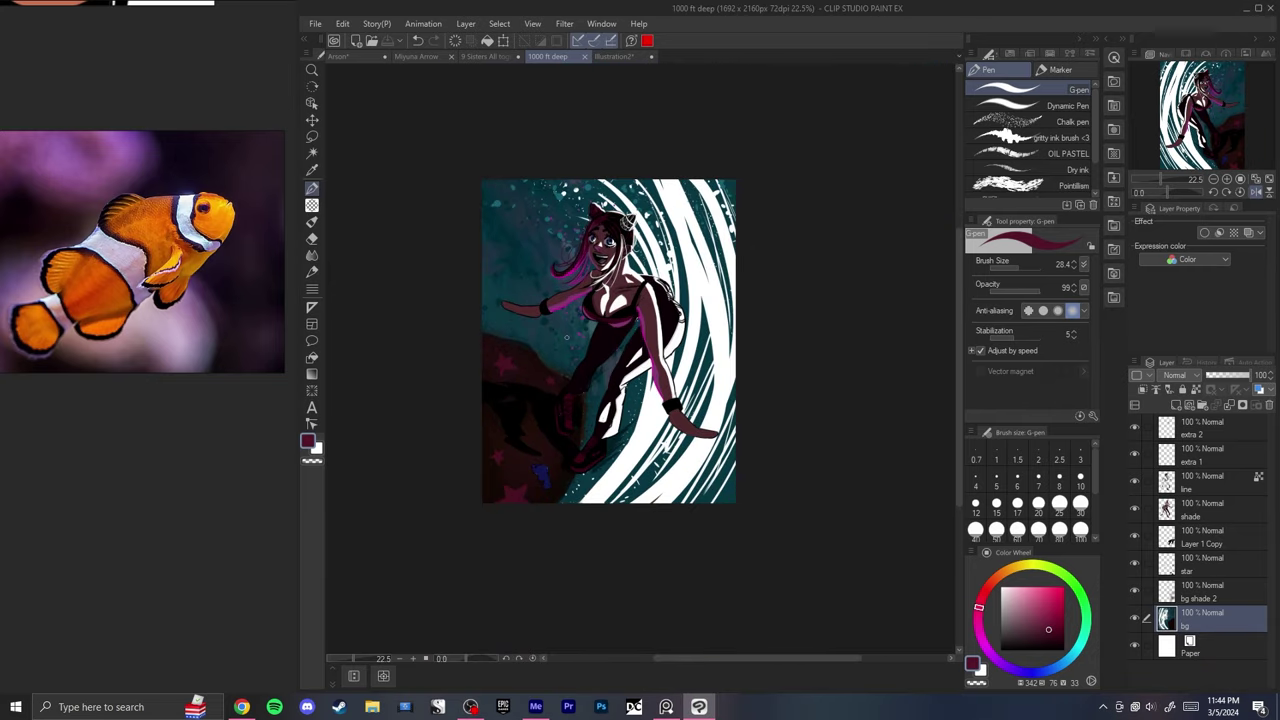
scroll(598, 397, down, 4)
scroll(560, 395, up, 4)
scroll(543, 380, down, 4)
scroll(545, 407, up, 4)
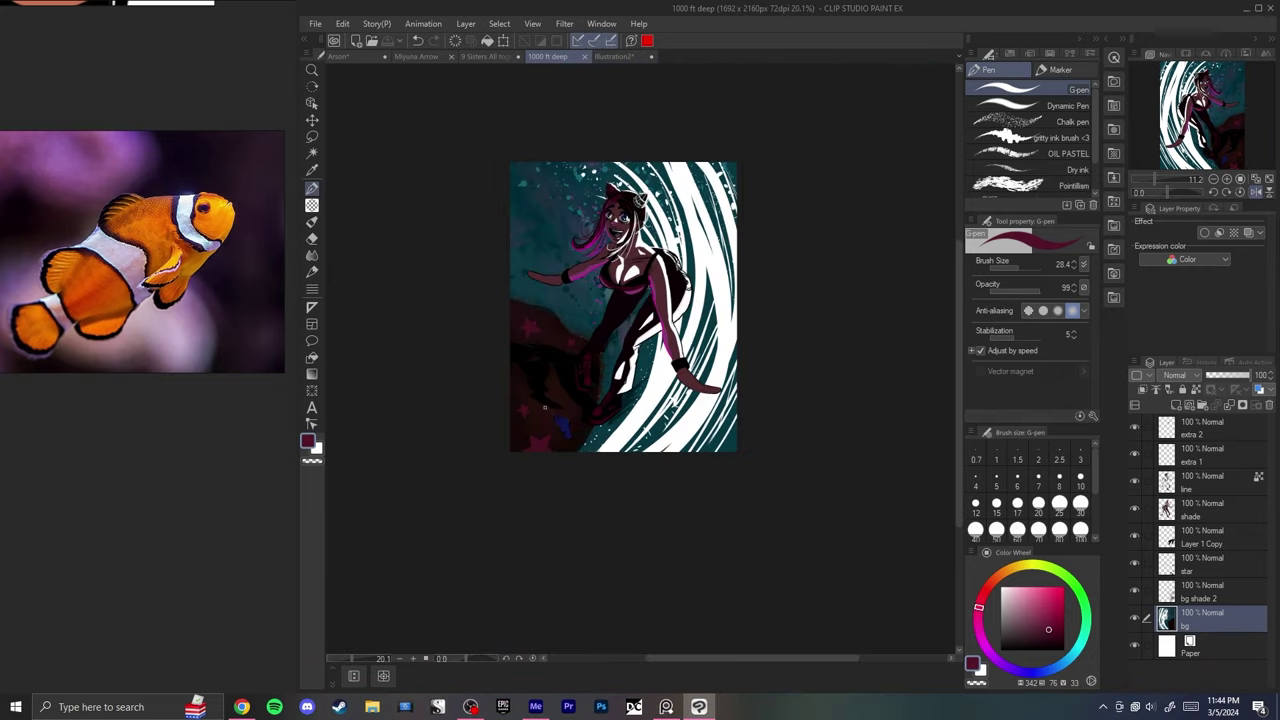
- On the star layer, draw inner contour lines in a darker shade of magenta on the large upper starfish
scroll(545, 407, up, 12)
ctrl+shift+click(554, 369)
alt+click(554, 369)
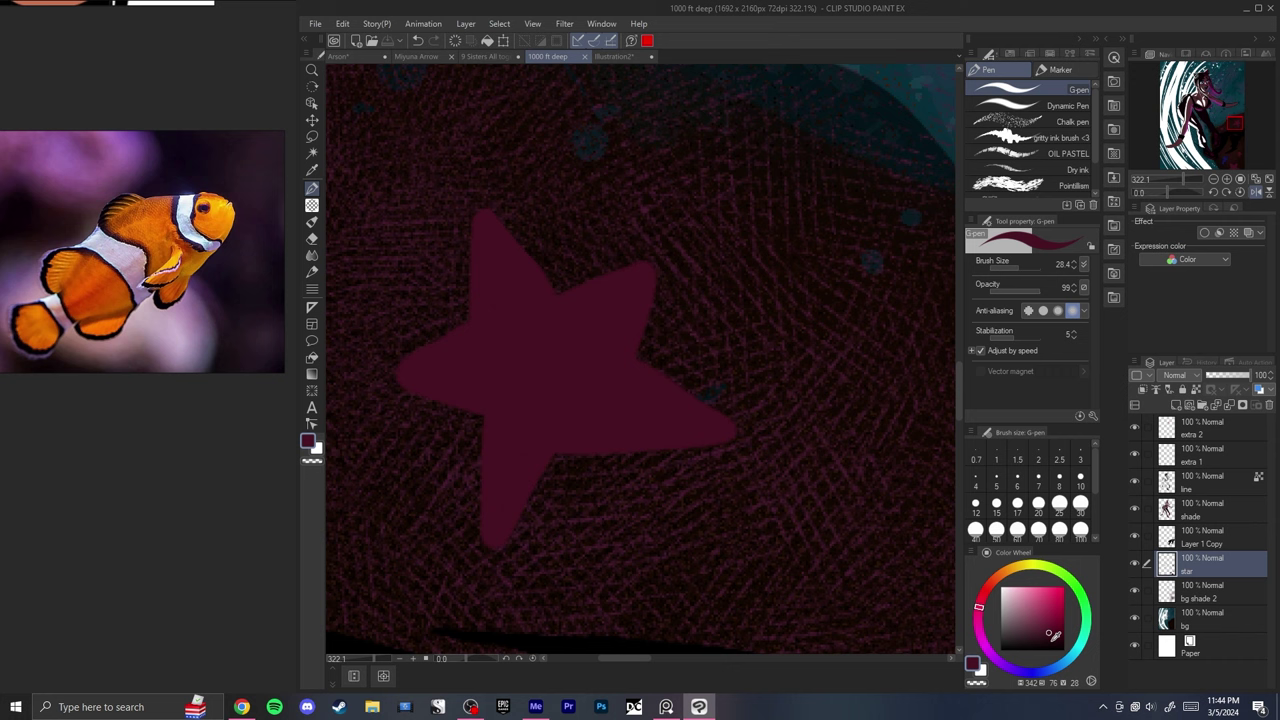
click(1051, 630)
alt+click(547, 357)
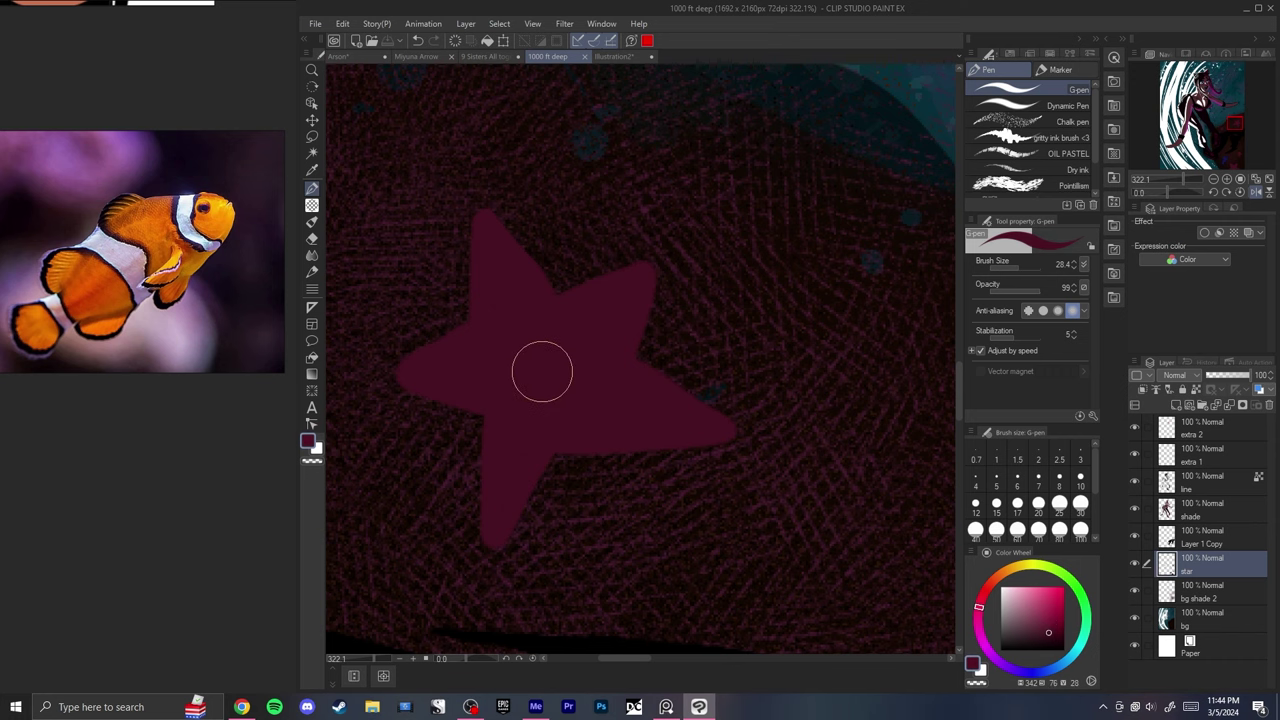
click(1049, 638)
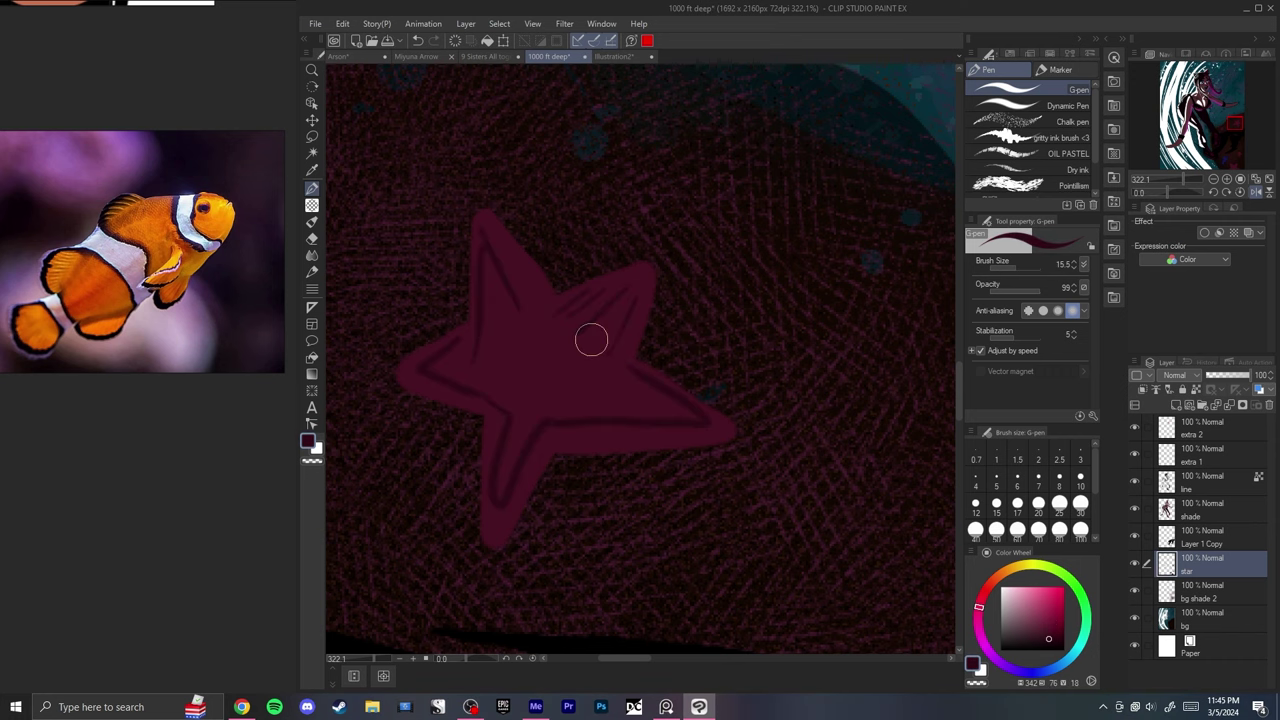
mouse_move(518, 377)
mouse_down()
mouse_move(537, 340)
mouse_move(580, 374)
mouse_move(511, 409)
mouse_up()
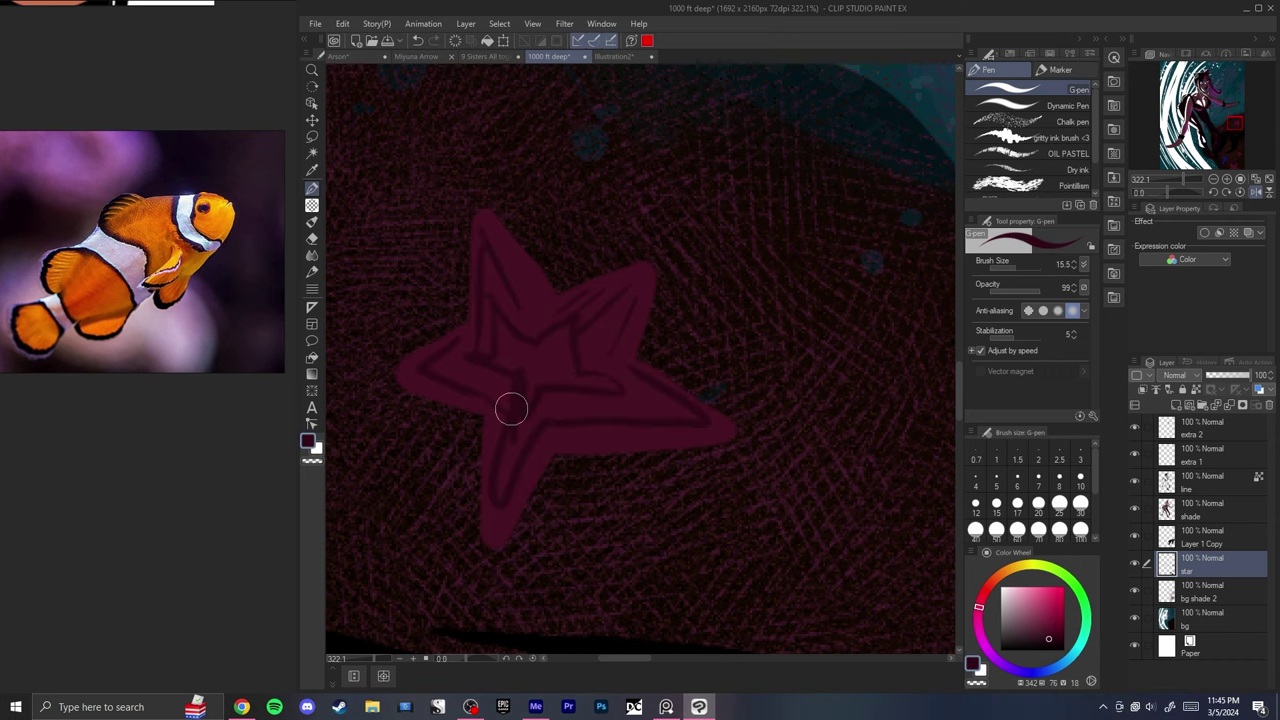
- Draw dark inner contour lines on the small starfish on the lower rock, beneath the cast shadow
drag(734, 506, 720, 160)
drag(715, 590, 700, 150)
key(ctrl+z)
mouse_move(548, 205)
mouse_down()
mouse_move(593, 269)
mouse_move(579, 288)
mouse_move(546, 225)
mouse_move(567, 216)
mouse_move(539, 278)
mouse_move(490, 265)
mouse_up()
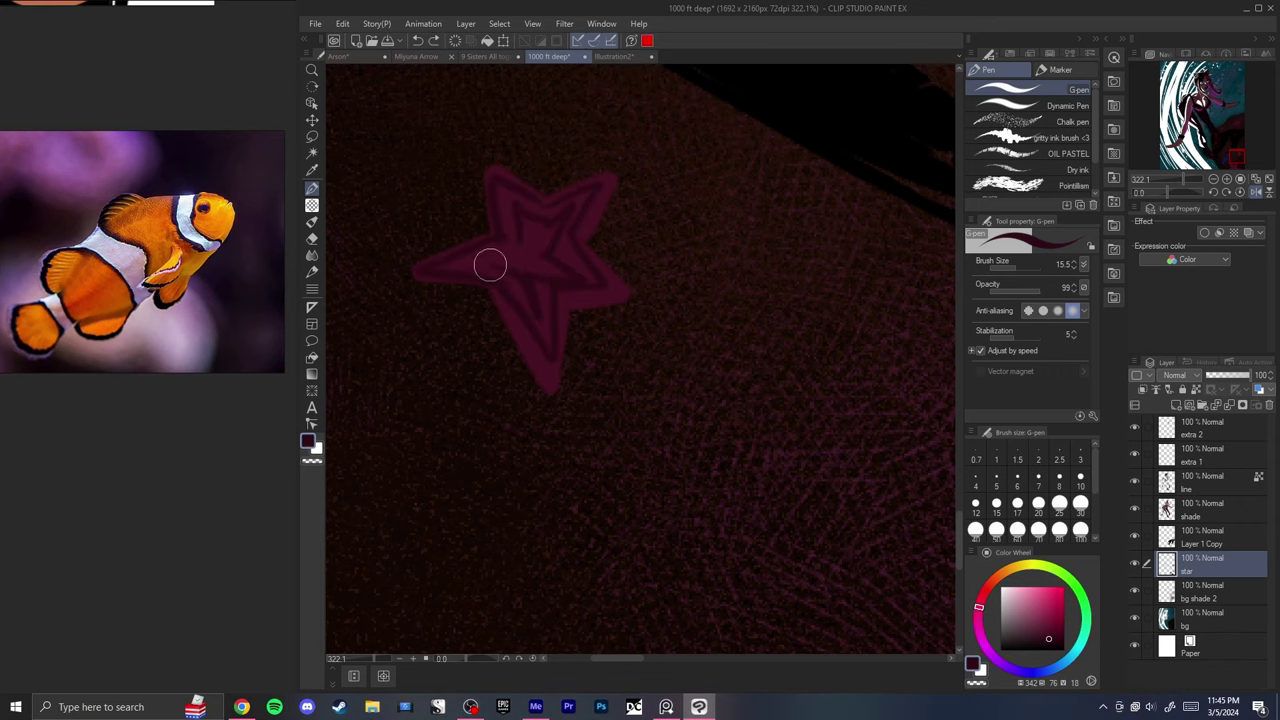
- Draw dark inner contour lines on the large starfish at the bottom edge of the rock, undoing stray strokes
drag(400, 620, 469, 257)
mouse_move(530, 218)
mouse_down()
mouse_move(623, 174)
mouse_move(565, 335)
mouse_up()
mouse_move(526, 220)
mouse_down()
mouse_move(469, 248)
mouse_move(388, 178)
mouse_move(397, 303)
mouse_move(552, 277)
mouse_move(458, 357)
mouse_up()
key(ctrl+z)
drag(594, 240, 602, 340)
key(ctrl+z)
- Draw dark inner contour lines on the small starfish near the character's back foot
drag(684, 290, 755, 160)
drag(380, 120, 411, 459)
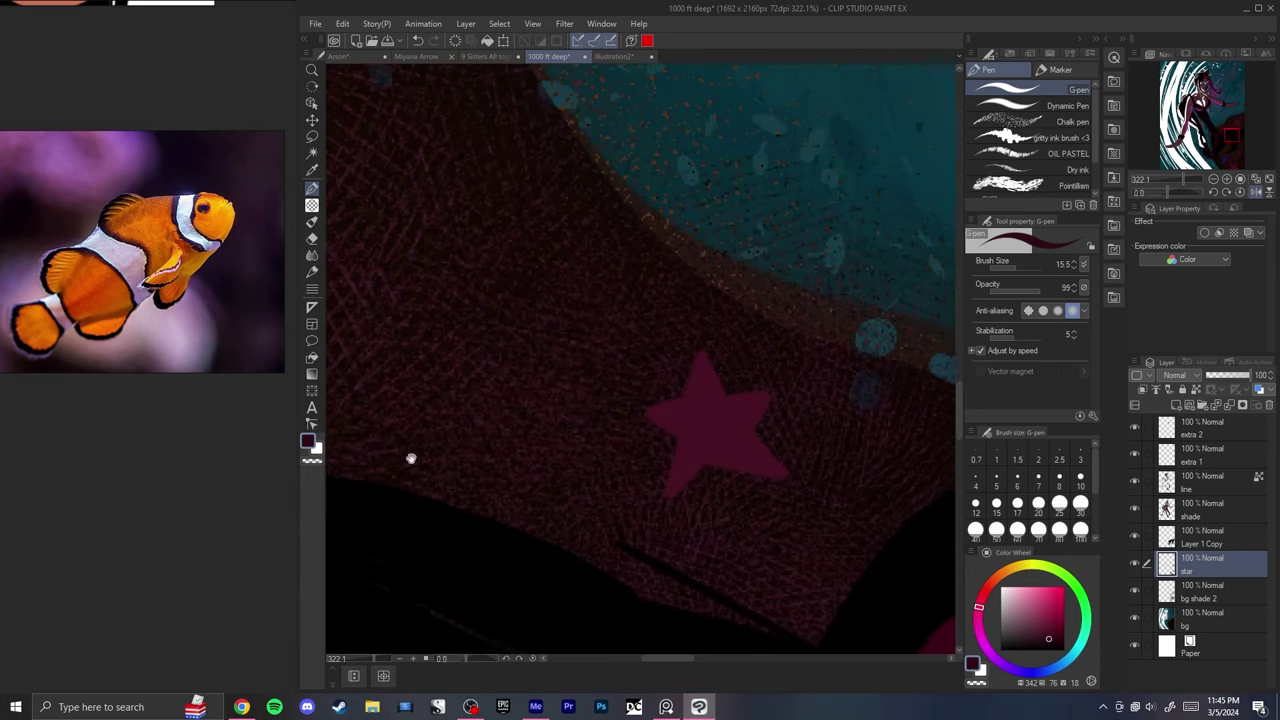
drag(584, 454, 437, 380)
mouse_move(552, 302)
mouse_down()
mouse_move(540, 360)
mouse_move(528, 340)
mouse_move(545, 353)
mouse_up()
drag(608, 328, 598, 376)
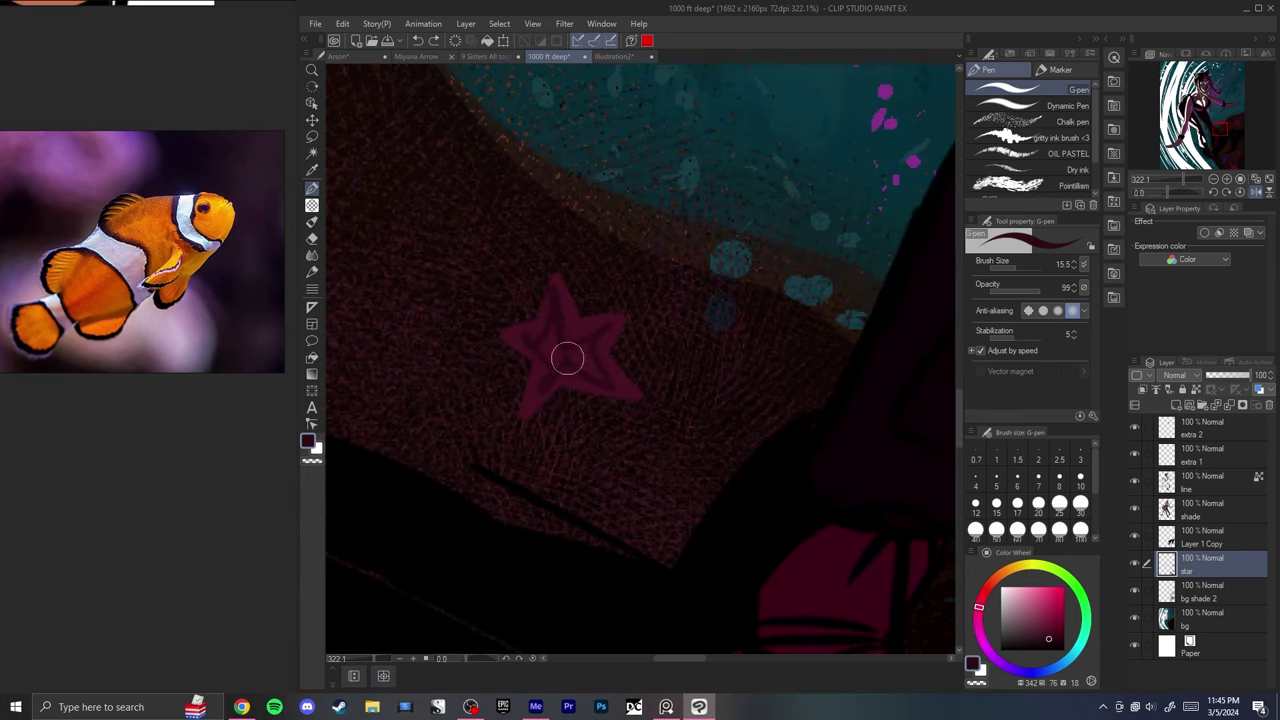
key(ctrl+0)
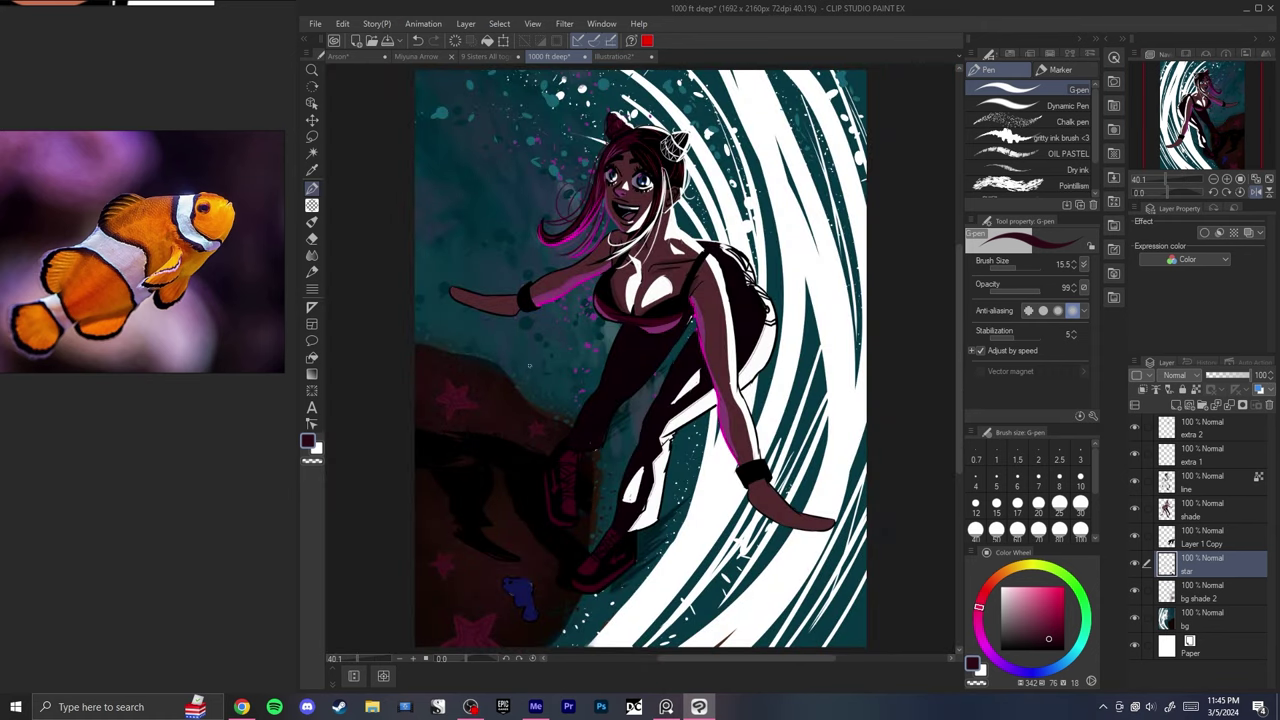
- Undo the last strokes on the large upper starfish and flip the canvas view horizontally
scroll(445, 415, up, 8)
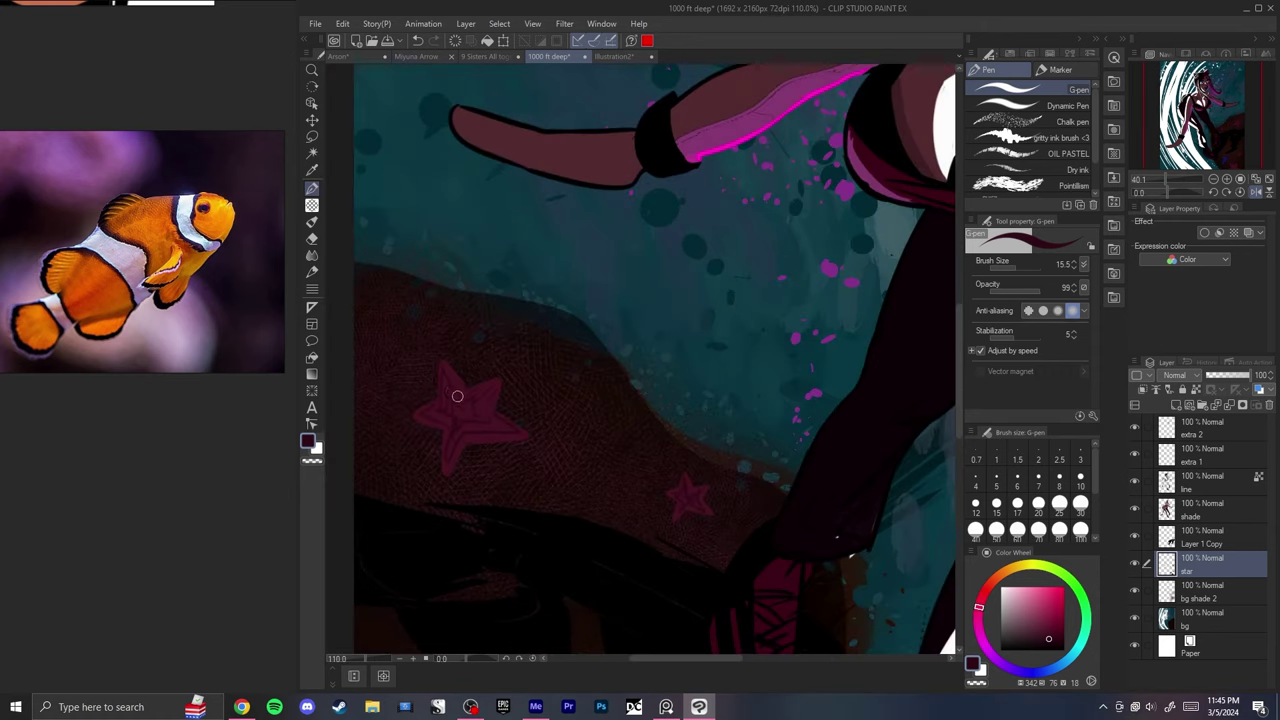
key(ctrl+z)
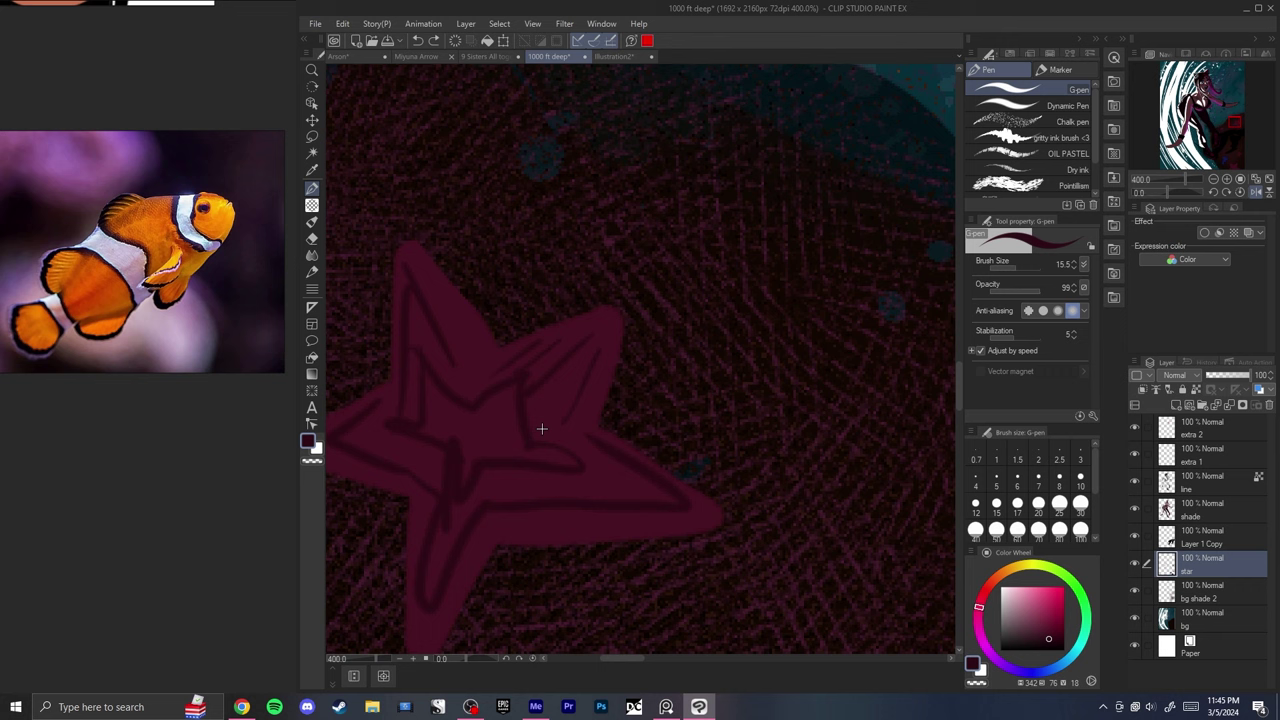
key(ctrl+z)
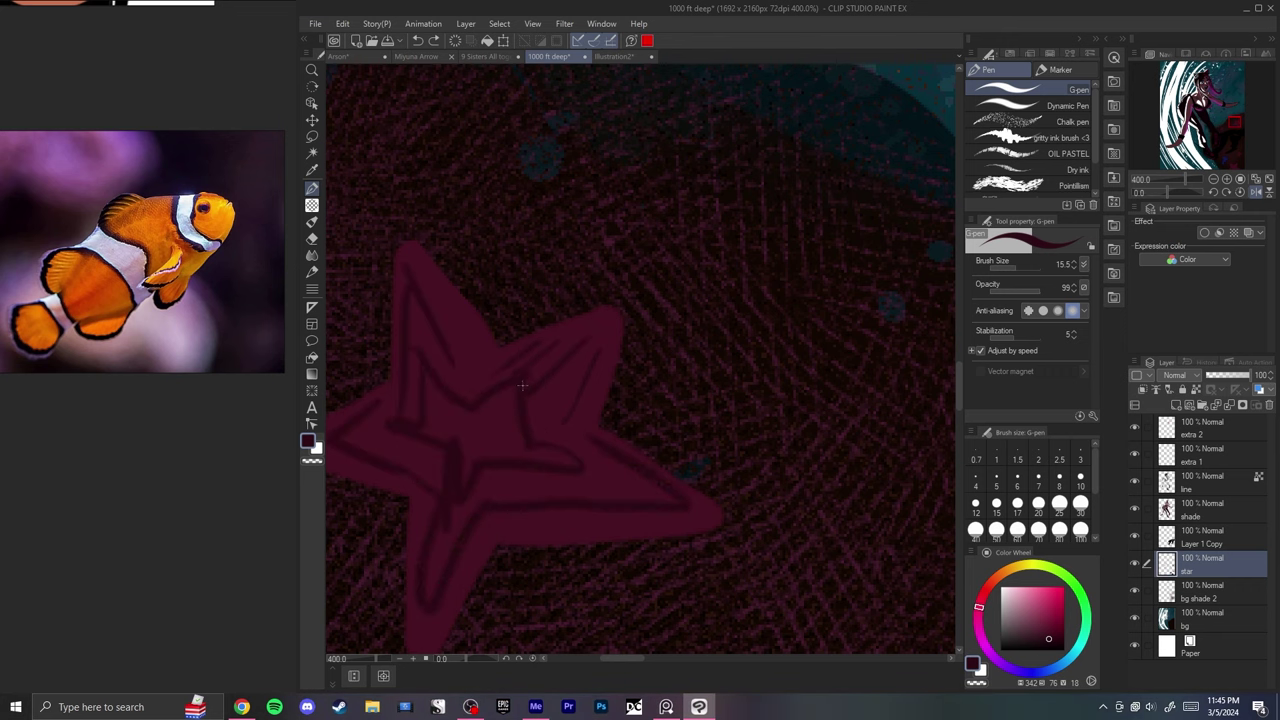
key(ctrl+0)
click(1256, 192)
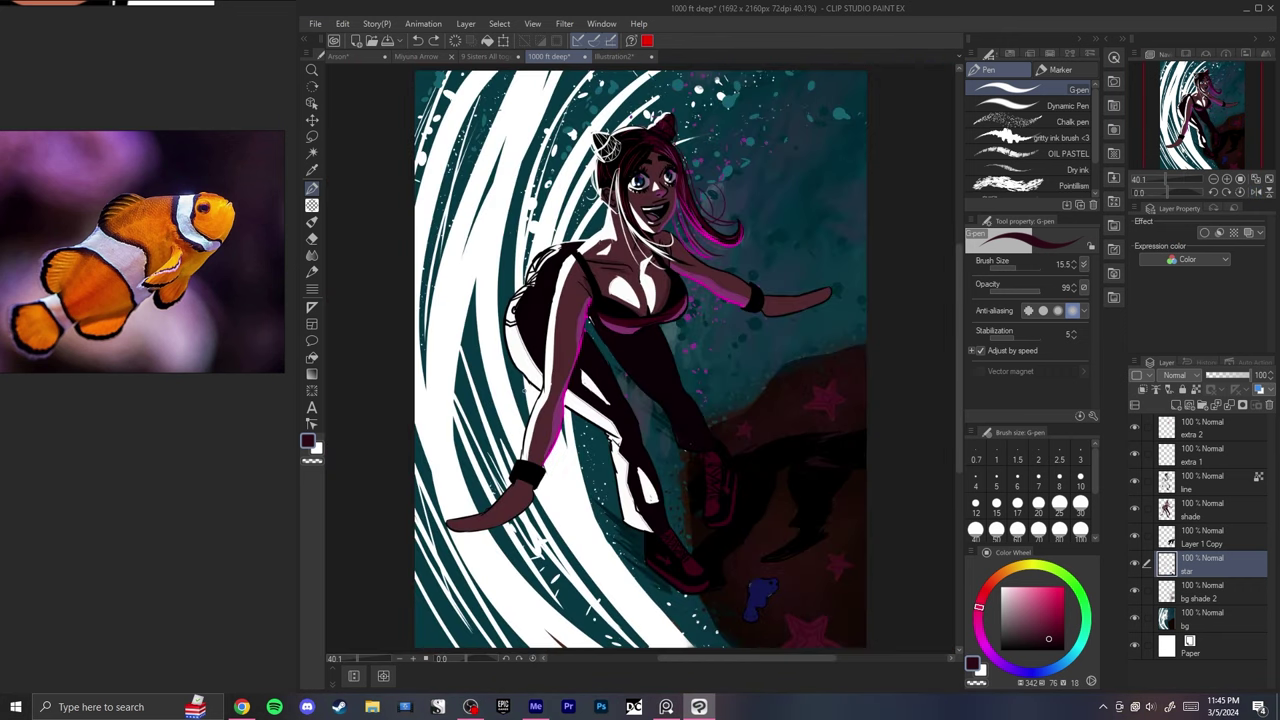
- Examine the whole composition in mirrored and normal views, from full size down to thumbnail size
key(h)
key(h)
key(h)
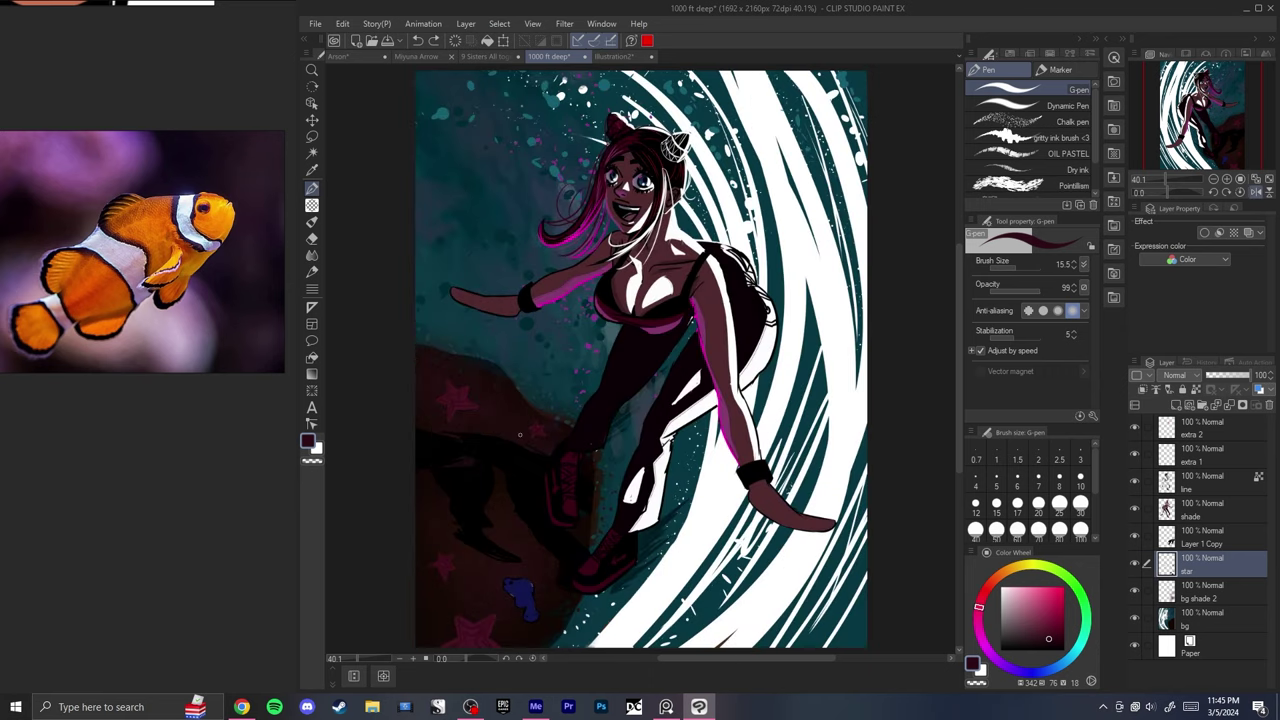
scroll(518, 441, down, 1)
key(h)
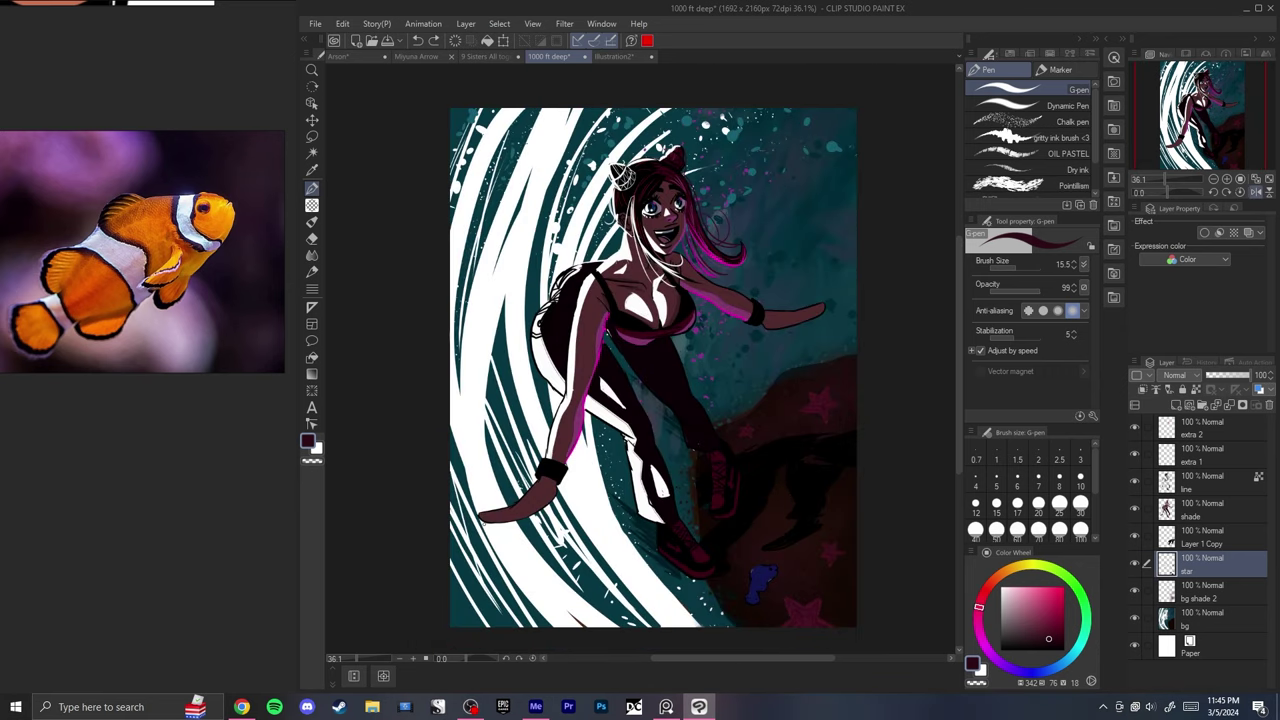
key(h)
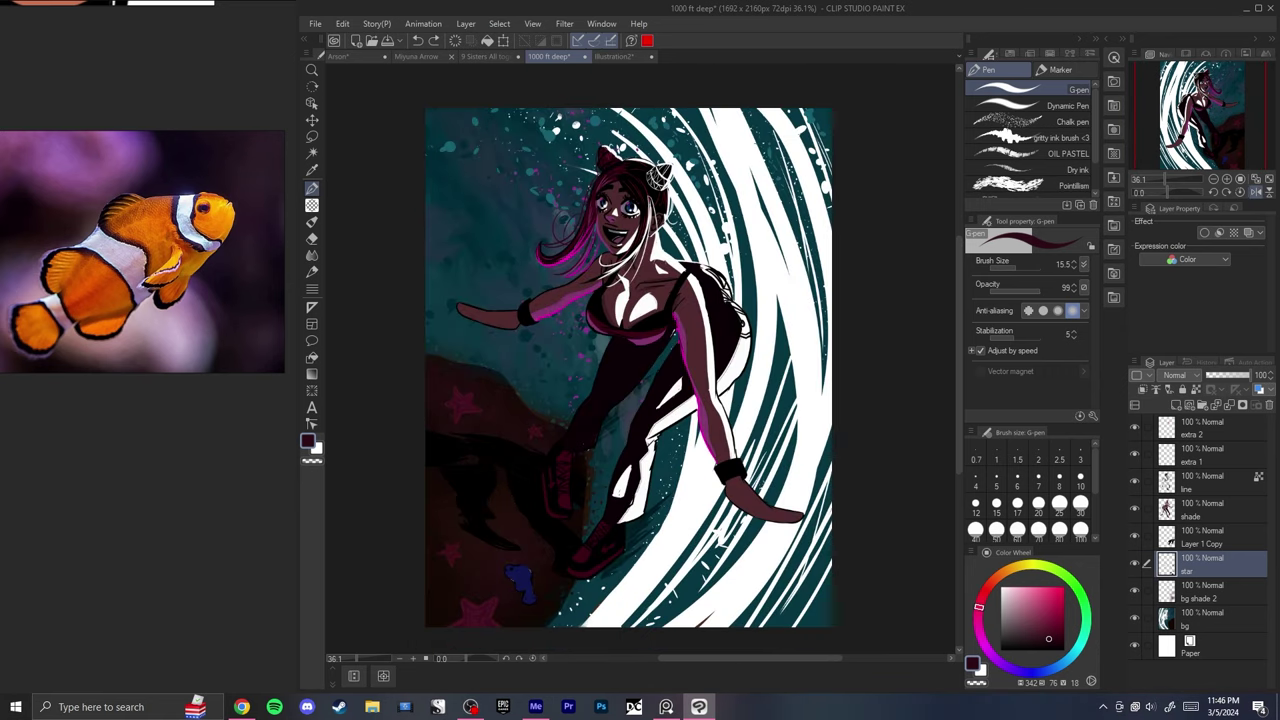
scroll(494, 374, up, 5)
scroll(519, 414, down, 7)
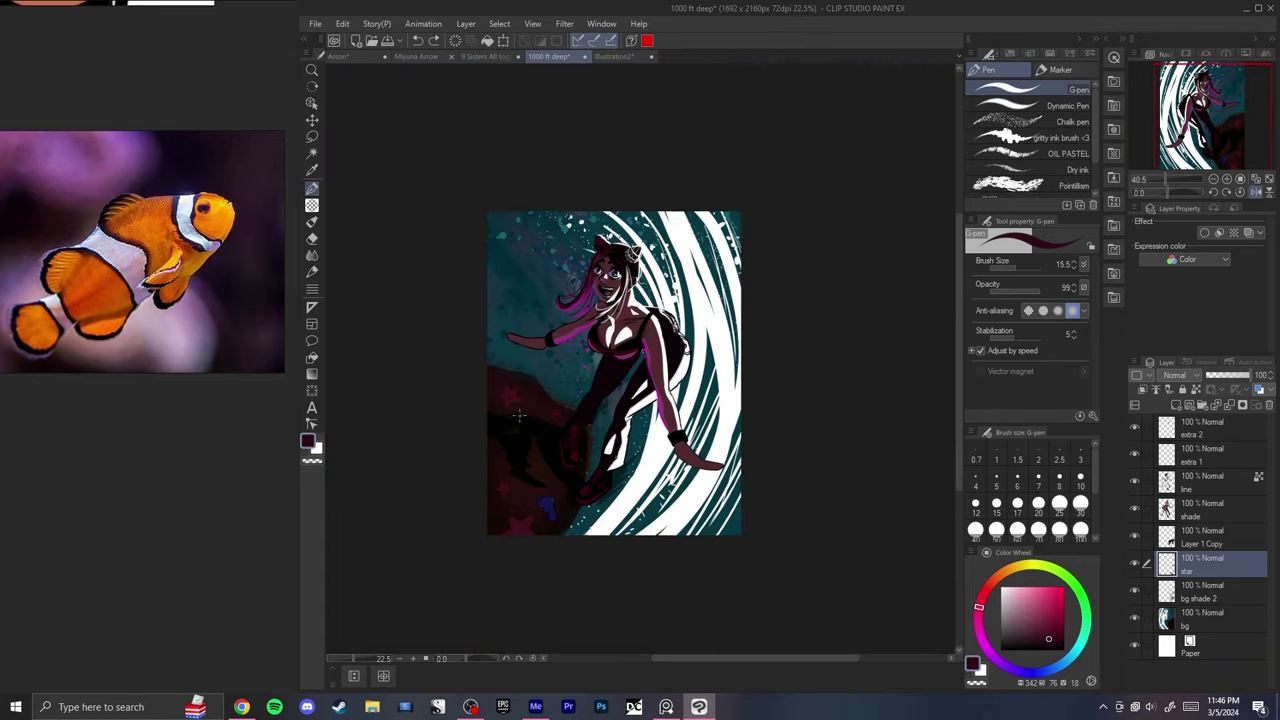
scroll(519, 414, up, 3)
key(h)
key(h)
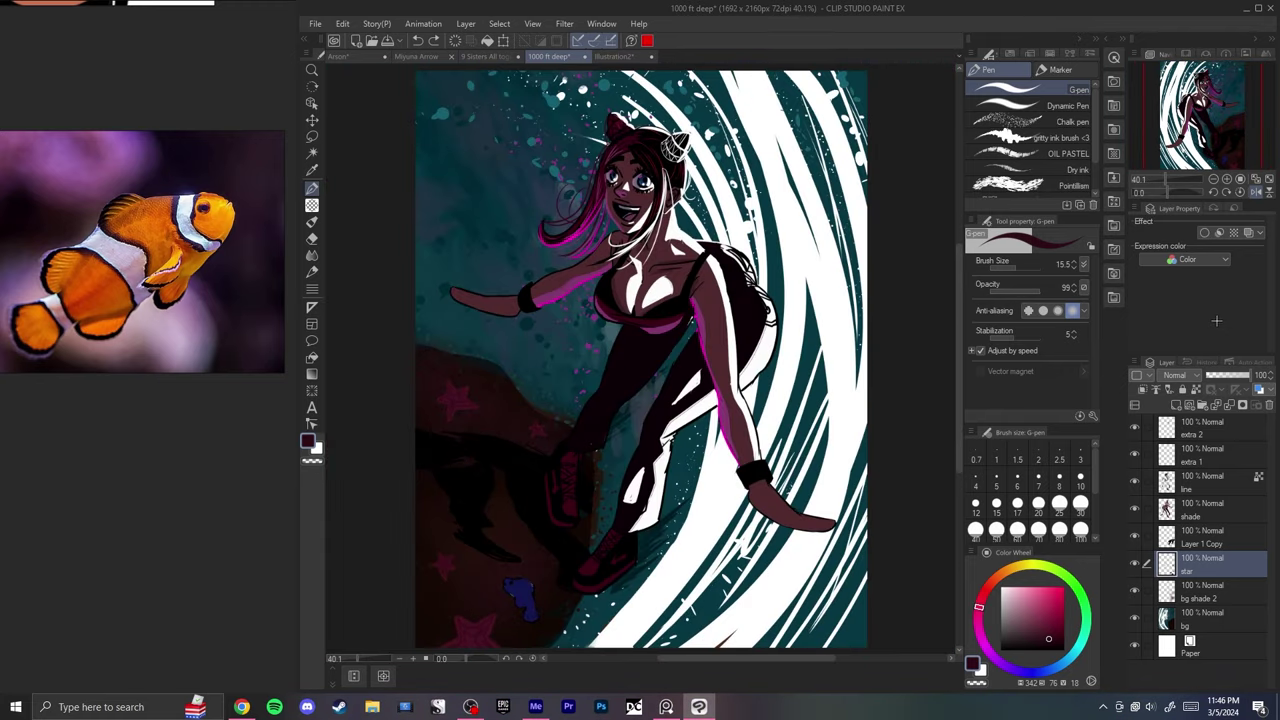
key(h)
key(h)
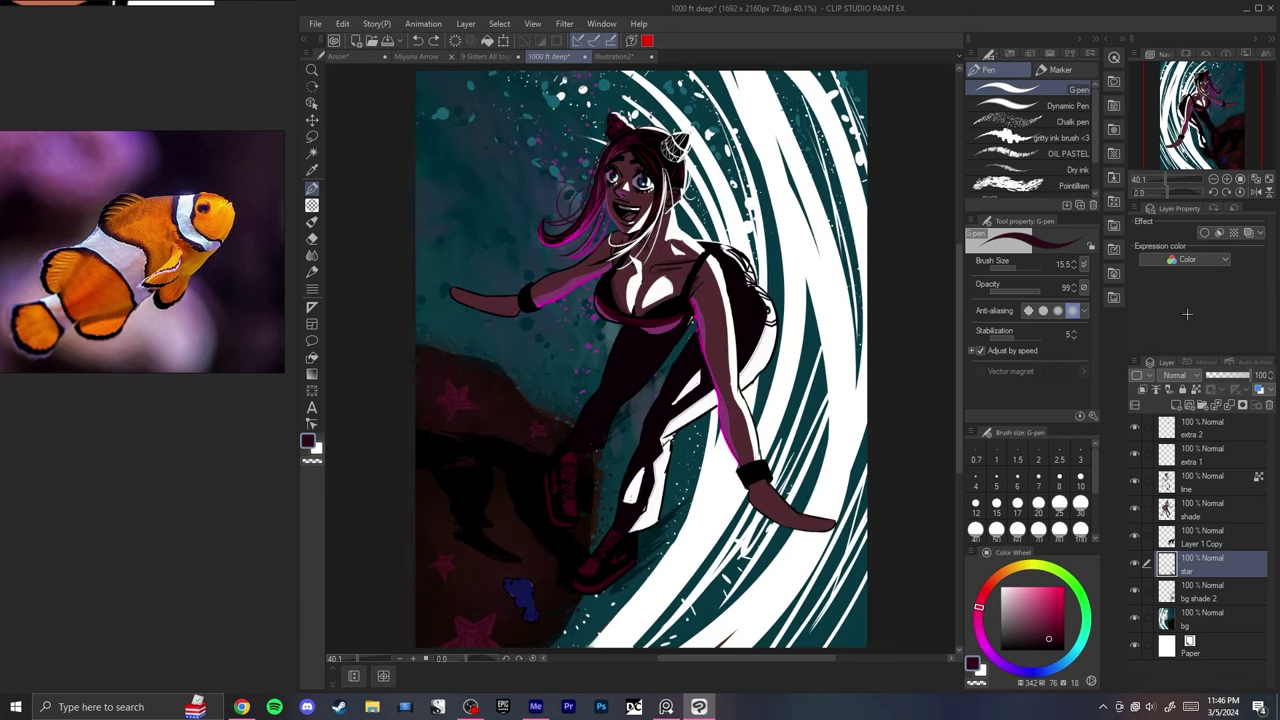
scroll(574, 310, down, 2)
scroll(574, 310, up, 2)
scroll(574, 310, down, 2)
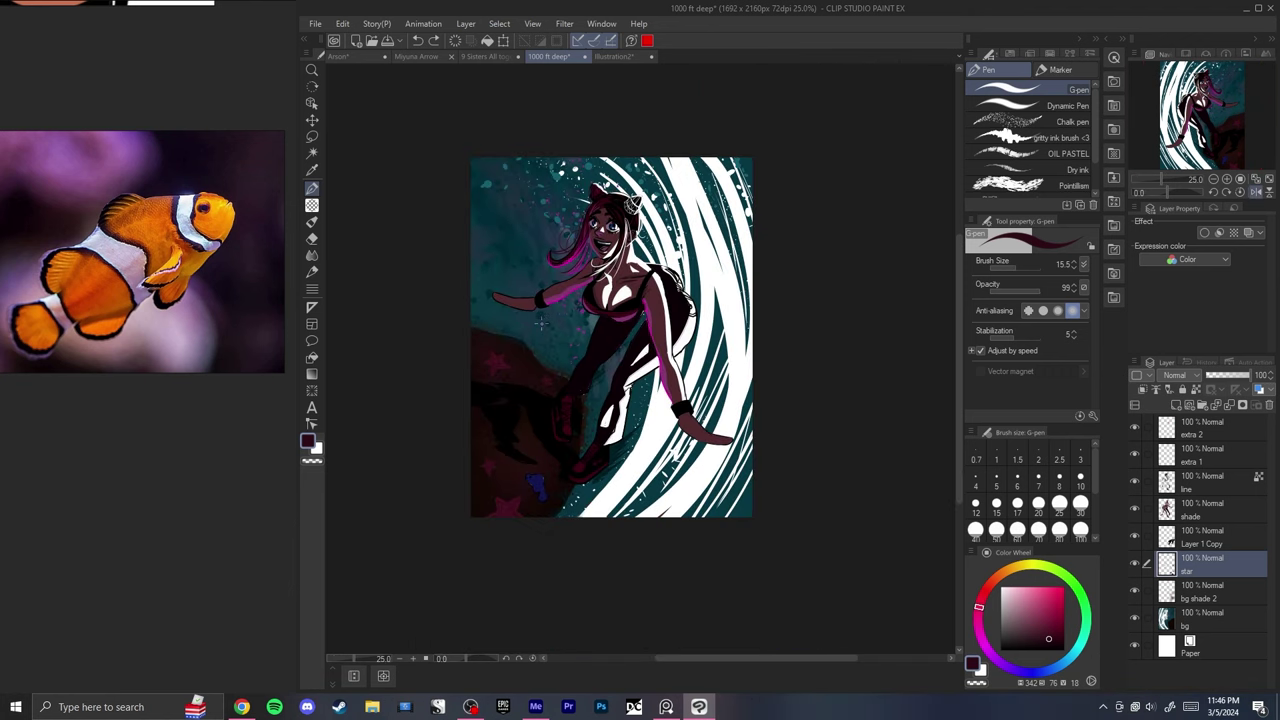
scroll(532, 364, up, 4)
- Try a soft grey-blue glow along the rock's edge and beside the shoes on the bg shade 2 layer
alt+click(745, 402)
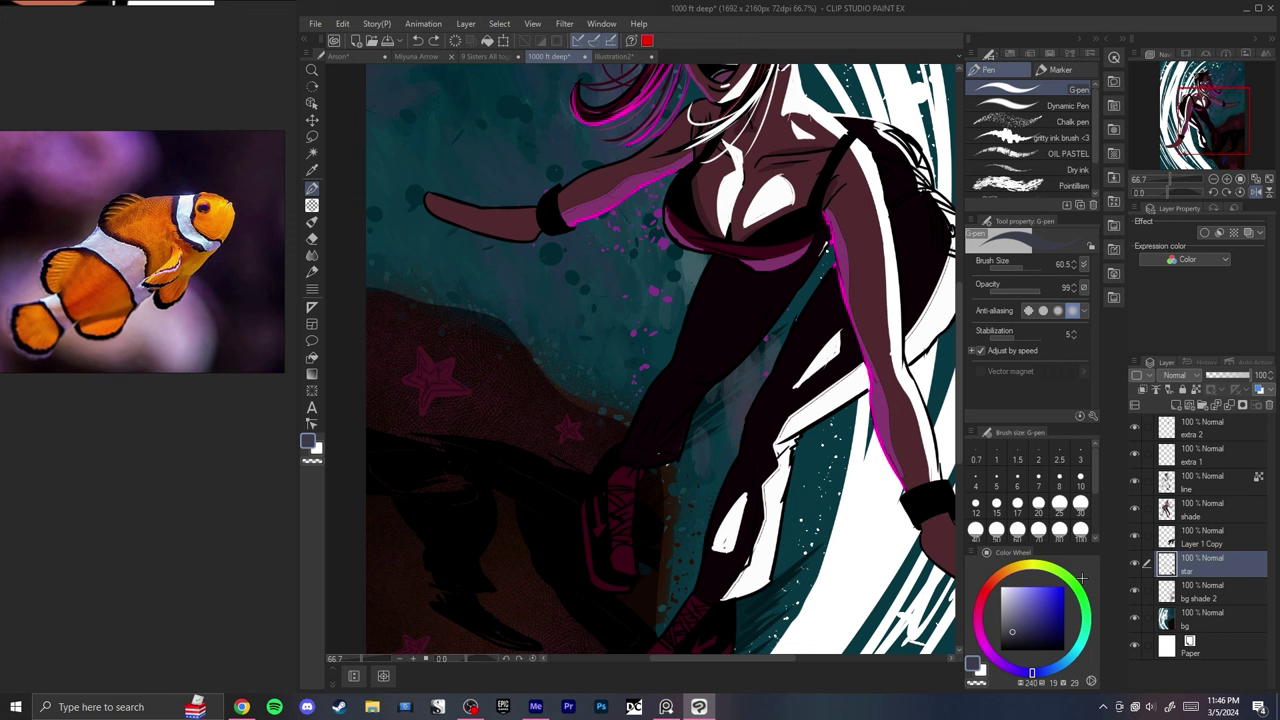
click(1202, 592)
key(b)
mouse_move(680, 460)
mouse_down()
mouse_move(679, 607)
mouse_move(662, 572)
mouse_move(679, 572)
mouse_move(681, 480)
mouse_up()
key([)
key(ctrl+z)
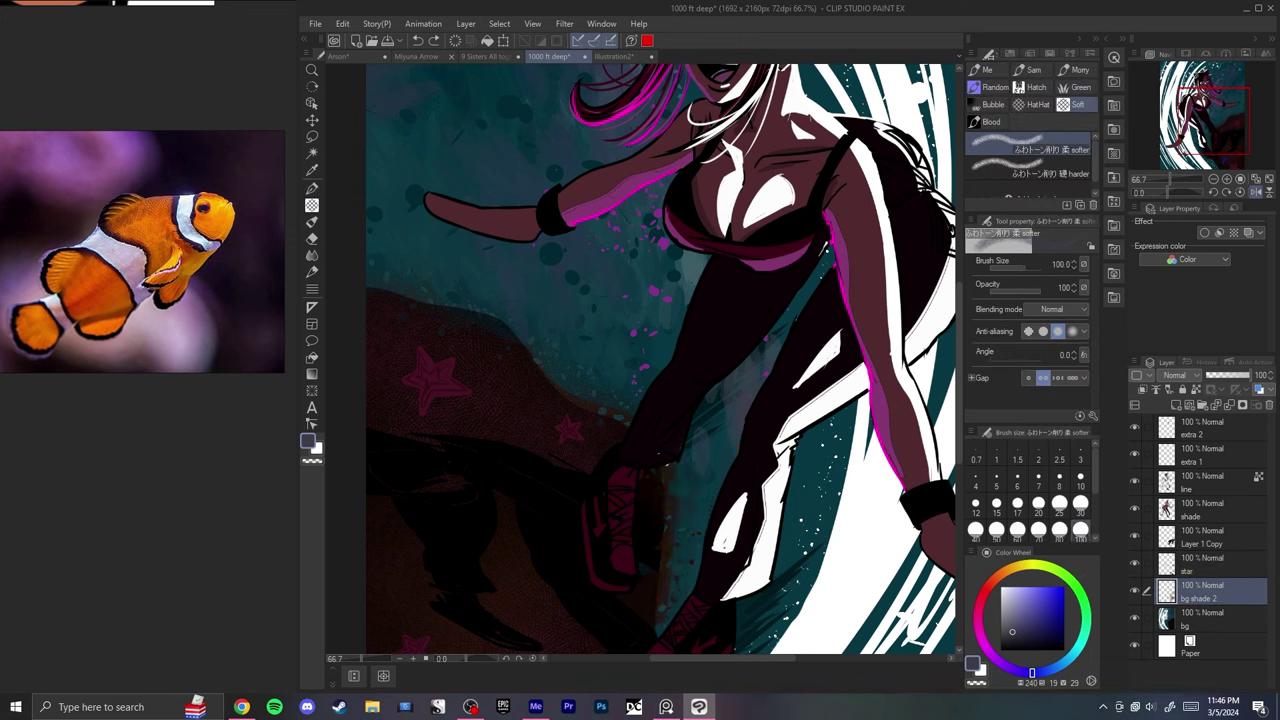
drag(674, 596, 680, 482)
key(ctrl+z)
mouse_move(638, 428)
mouse_down()
mouse_move(472, 286)
mouse_move(382, 272)
mouse_move(488, 312)
mouse_up()
click(1007, 619)
drag(679, 633, 694, 470)
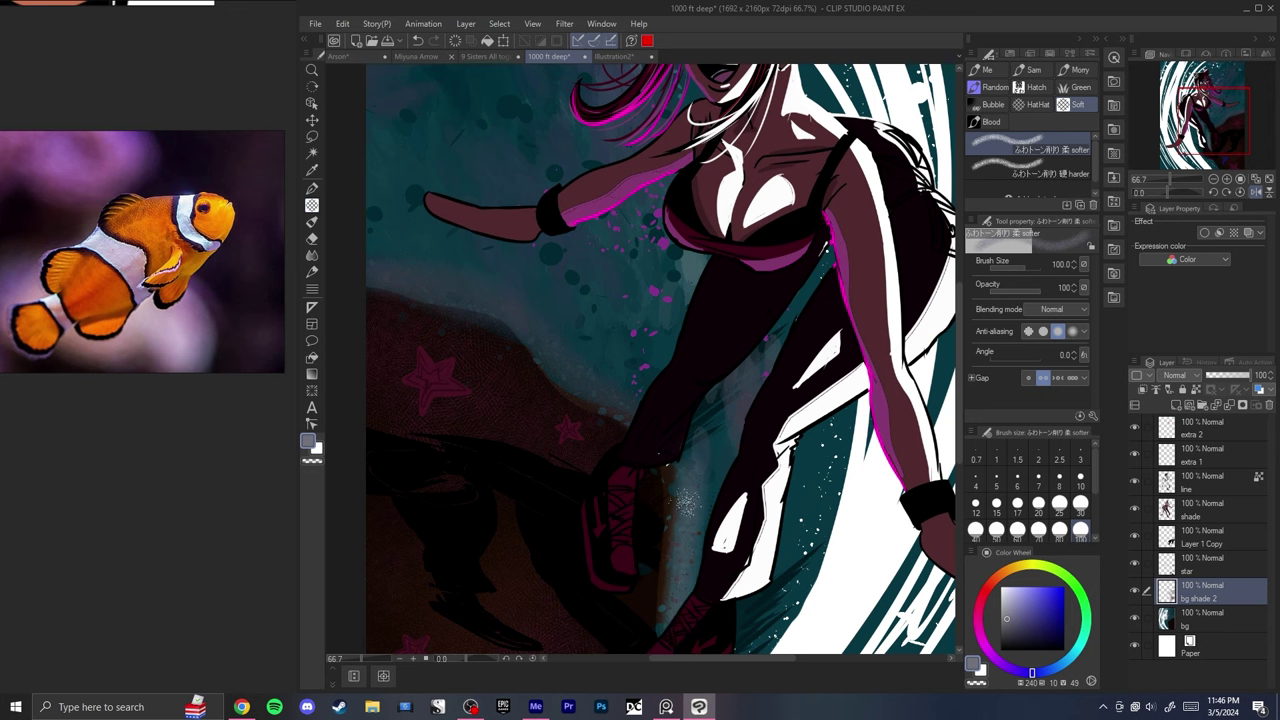
key(ctrl+z)
- Review the illustration at reduced size in both orientations and sample the dark teal of the water
key(ctrl+0)
alt+click(430, 250)
scroll(427, 292, down, 3)
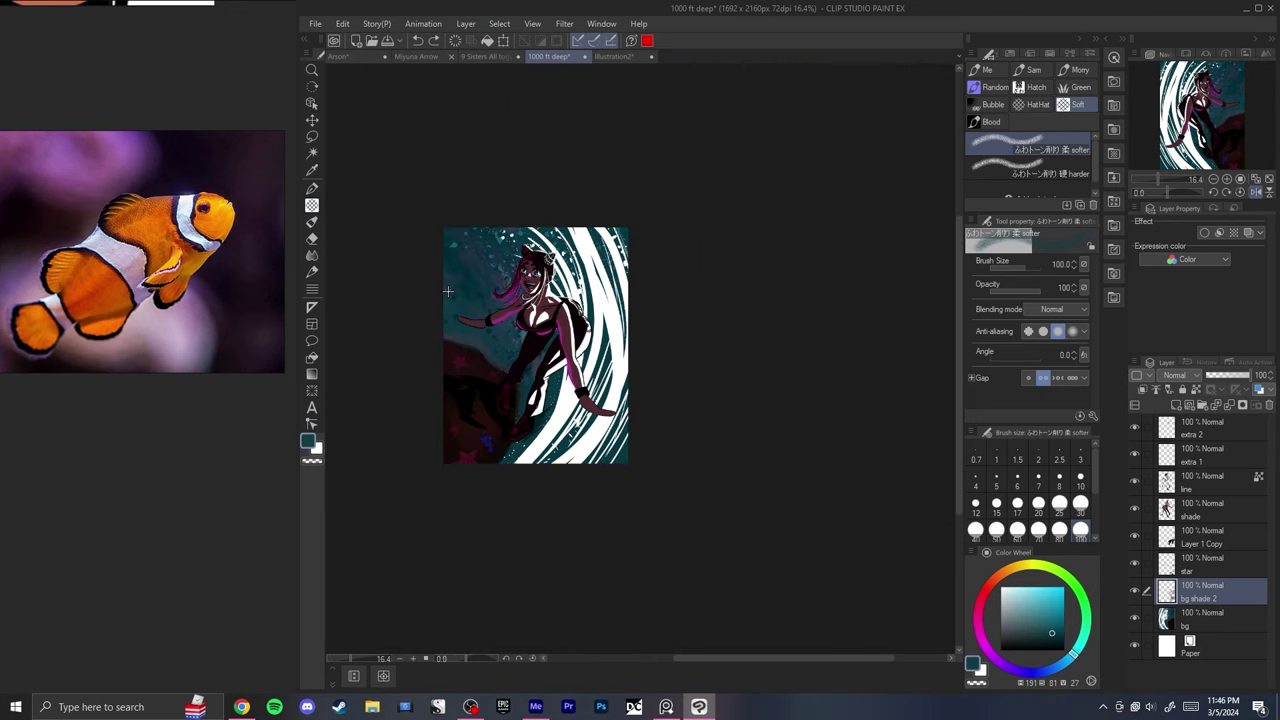
key(h)
key(h)
key(h)
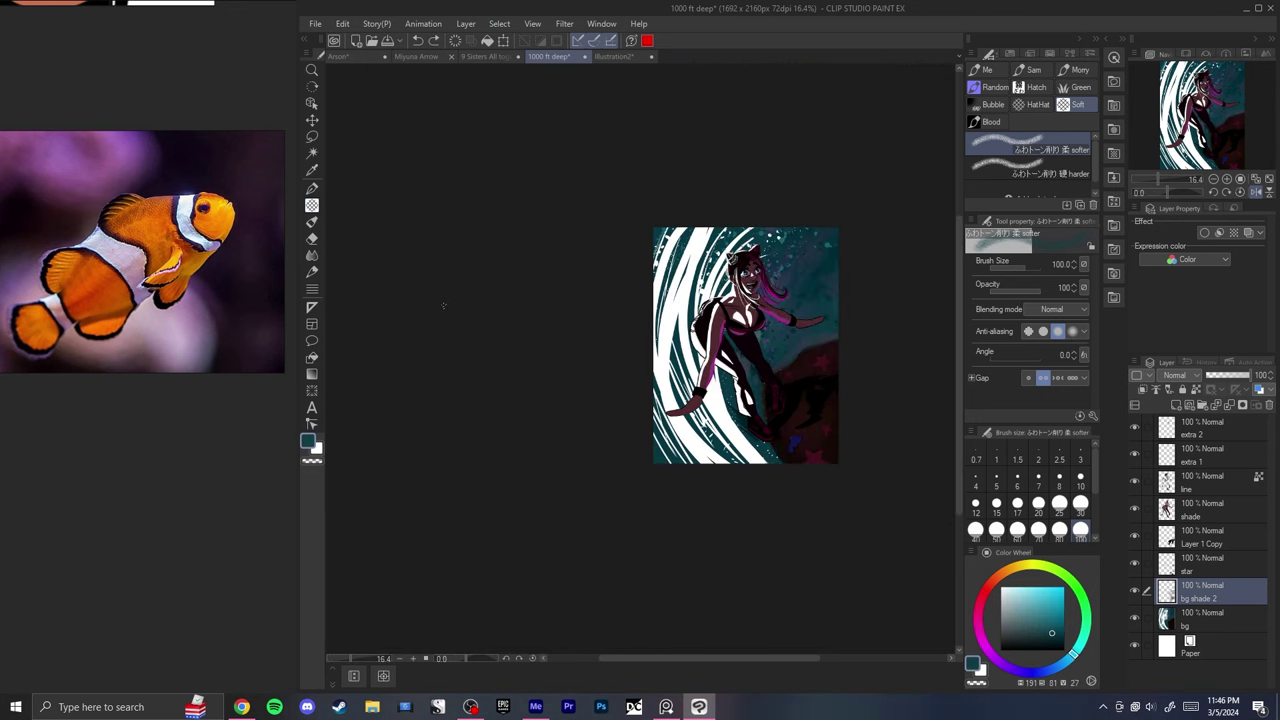
key(h)
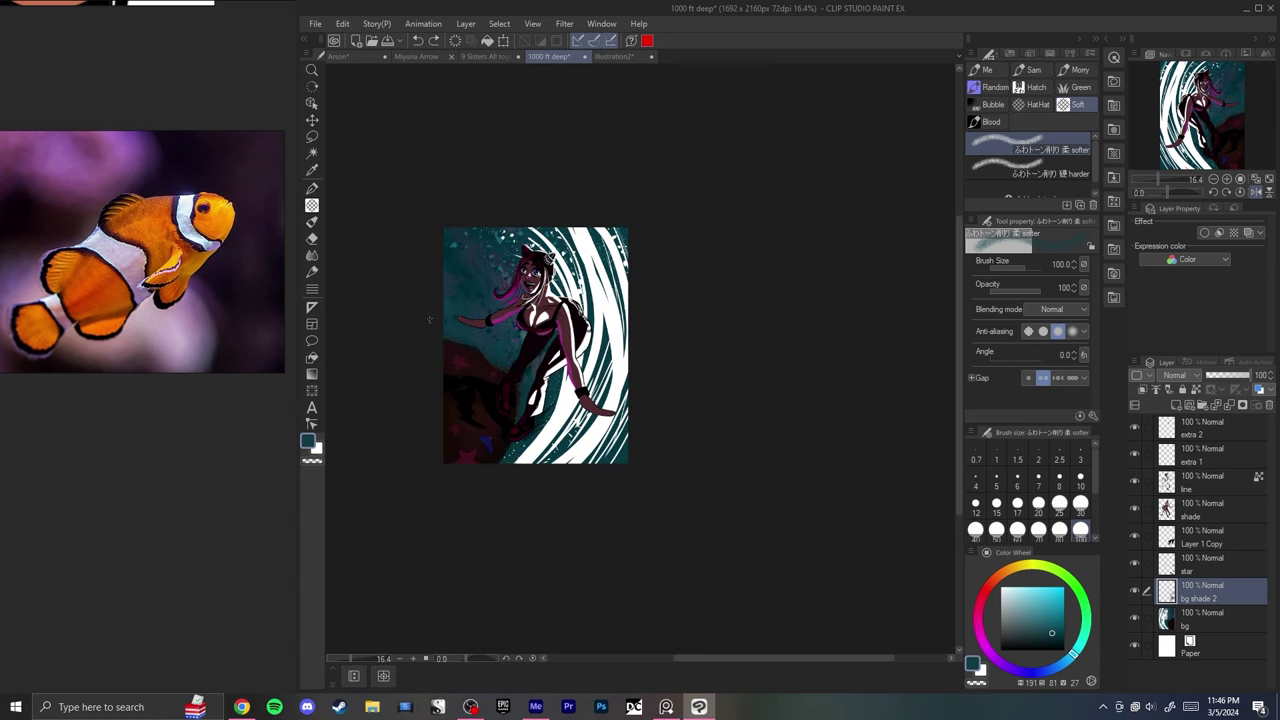
scroll(565, 305, up, 1)
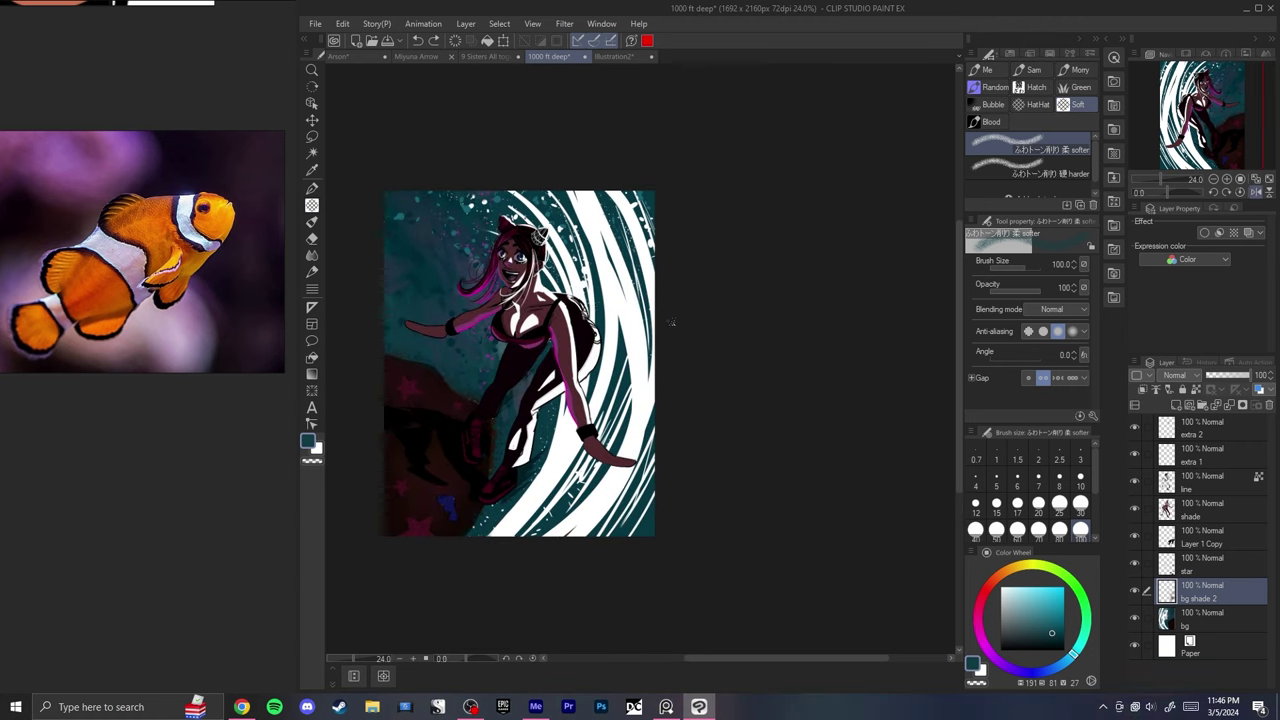
- Add a new layer above bg shade 2 and draw teal and purple G-pen streaks following the curve of the wave
click(1176, 404)
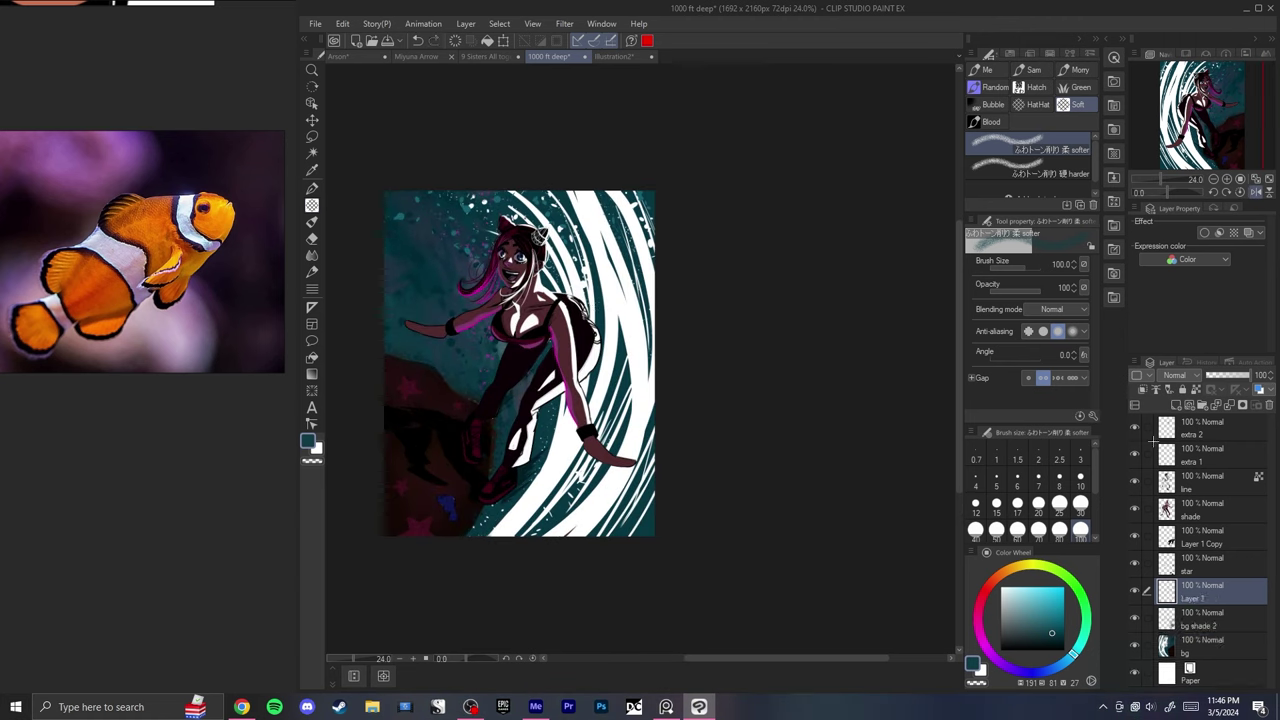
click(1048, 606)
key(h)
key(p)
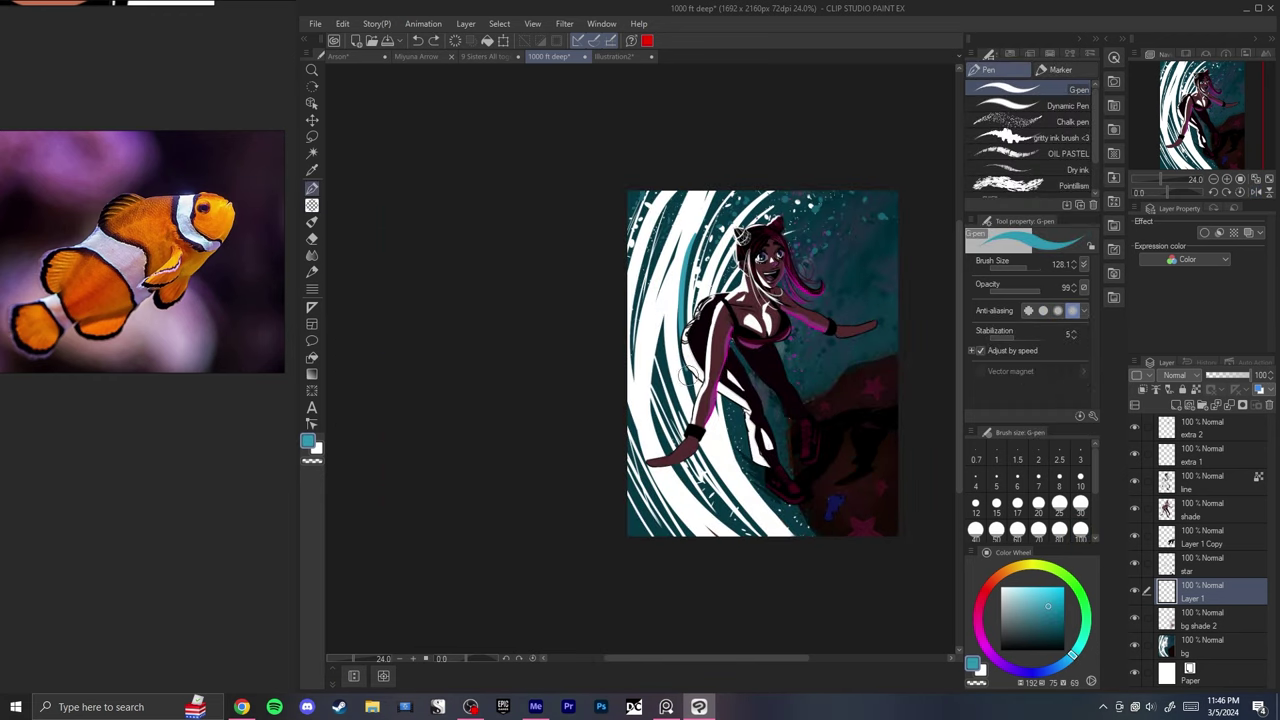
key(h)
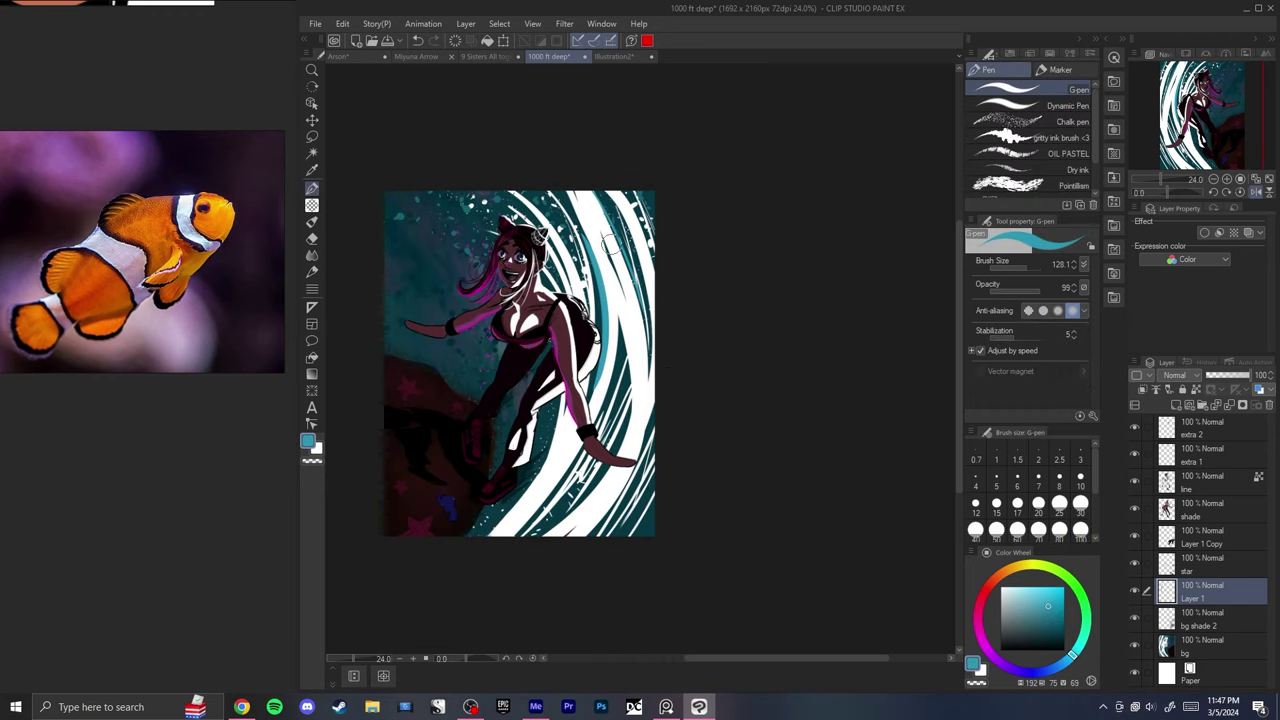
drag(612, 204, 629, 298)
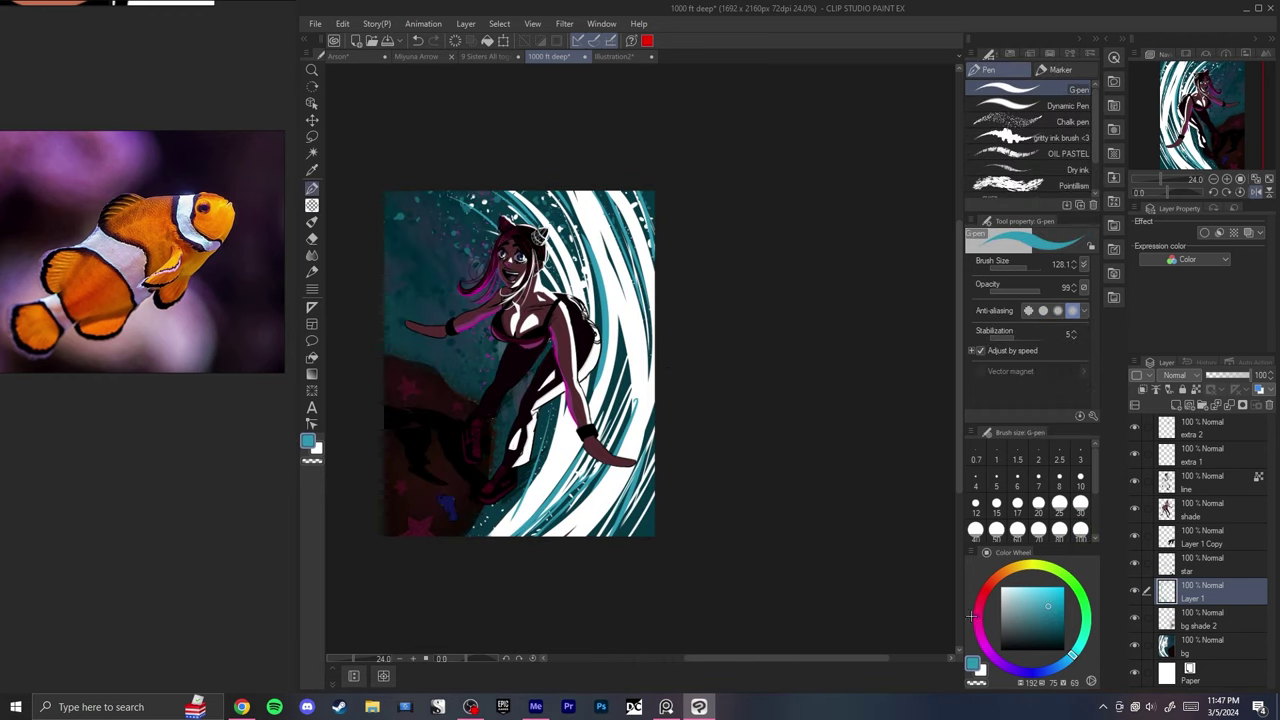
click(980, 638)
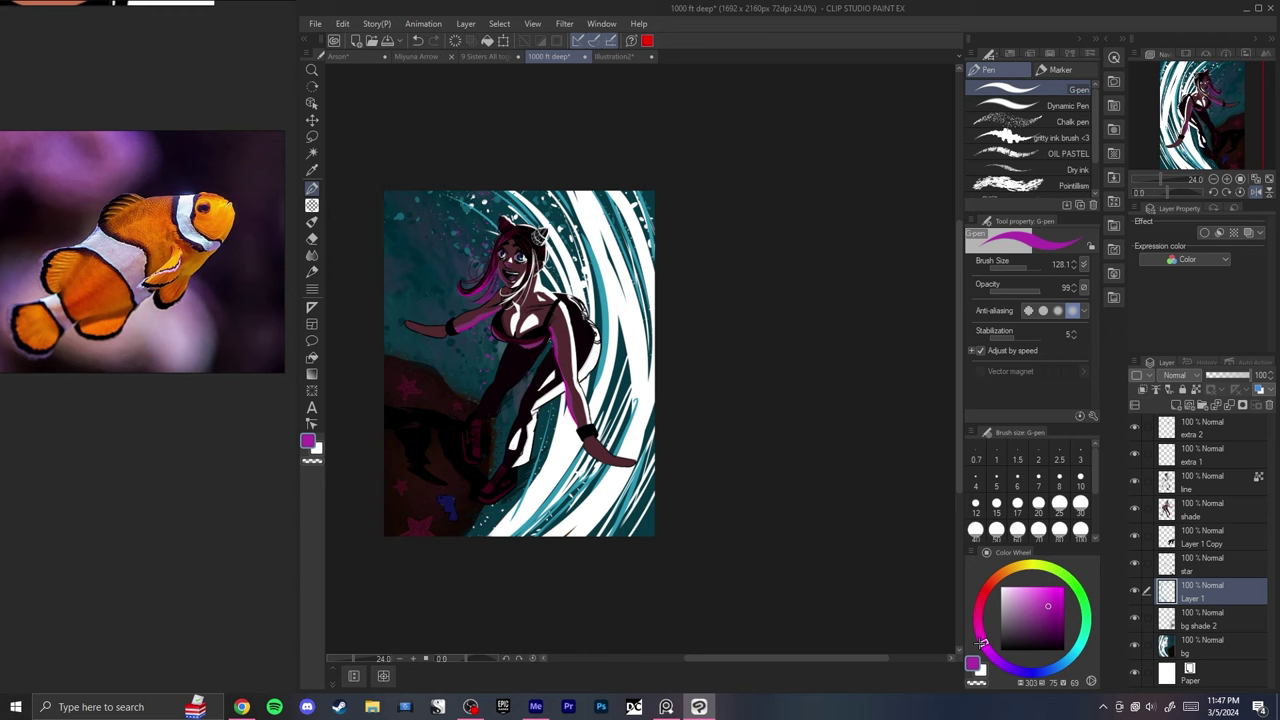
drag(532, 408, 522, 498)
- Try to brighten the water behind the character with large cyan Round Brush strokes on the bg layer
click(1204, 646)
drag(1044, 622, 1064, 587)
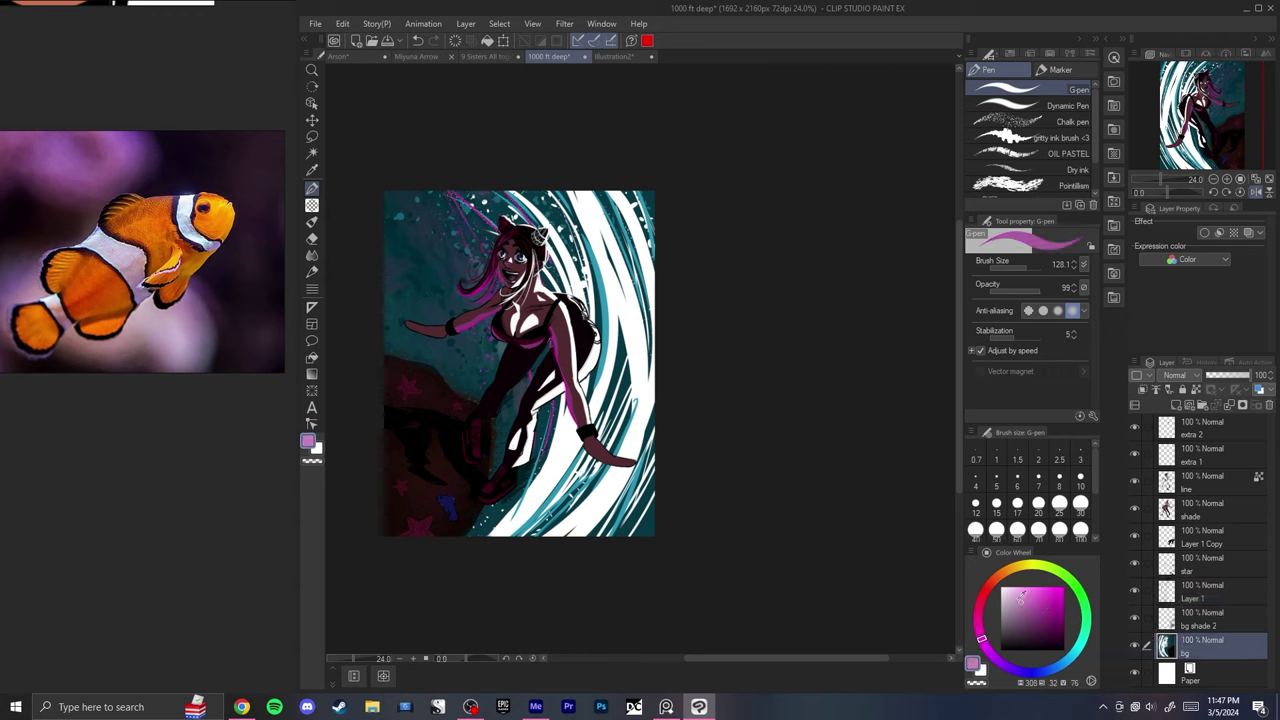
click(1081, 643)
click(312, 205)
click(1033, 70)
drag(440, 290, 409, 275)
key(ctrl+z)
drag(489, 325, 446, 266)
key(ctrl+z)
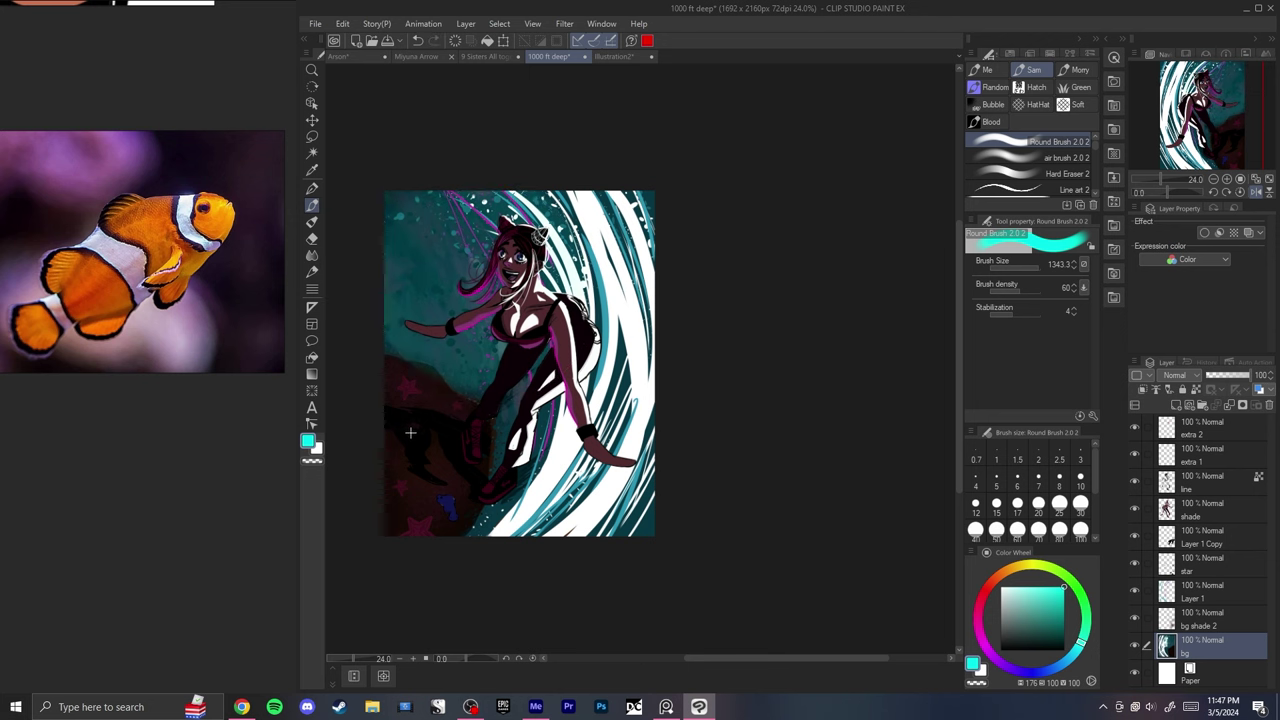
- On Layer 1, erase the stray purple lines near the hair and draw more purple and teal streaks through the wave
alt+click(422, 474)
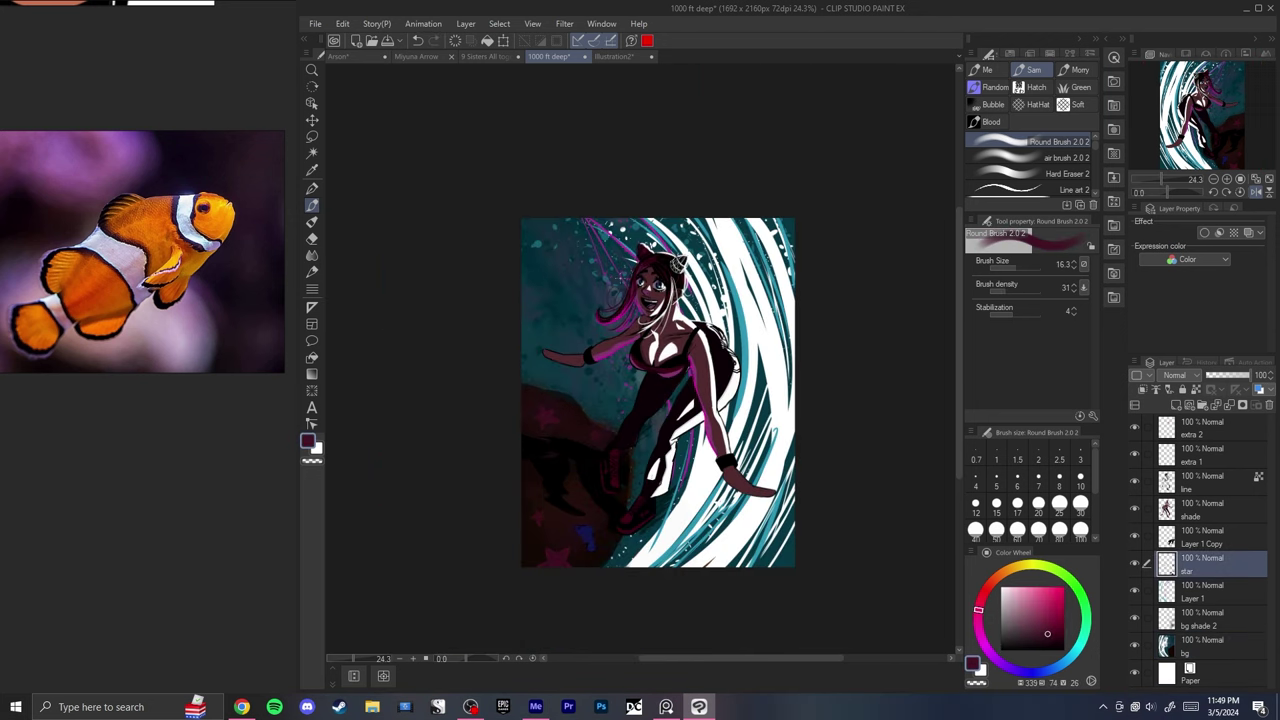
click(1204, 646)
click(1204, 592)
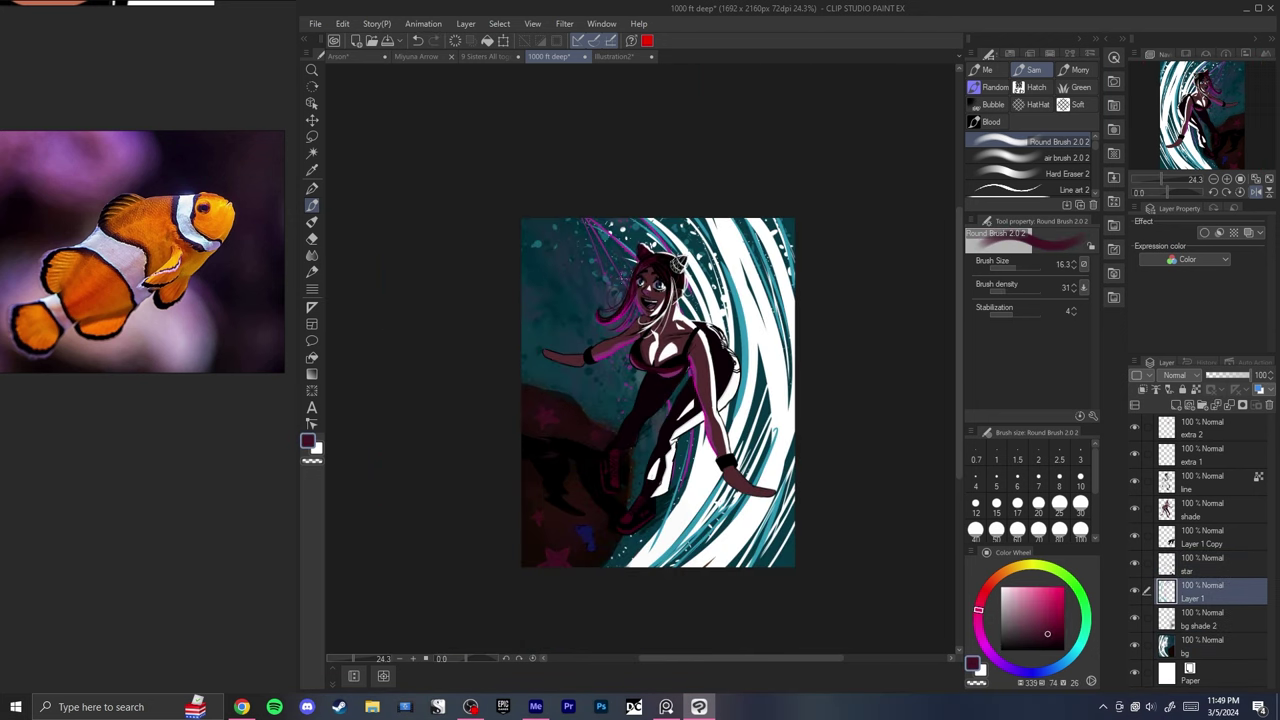
key(e)
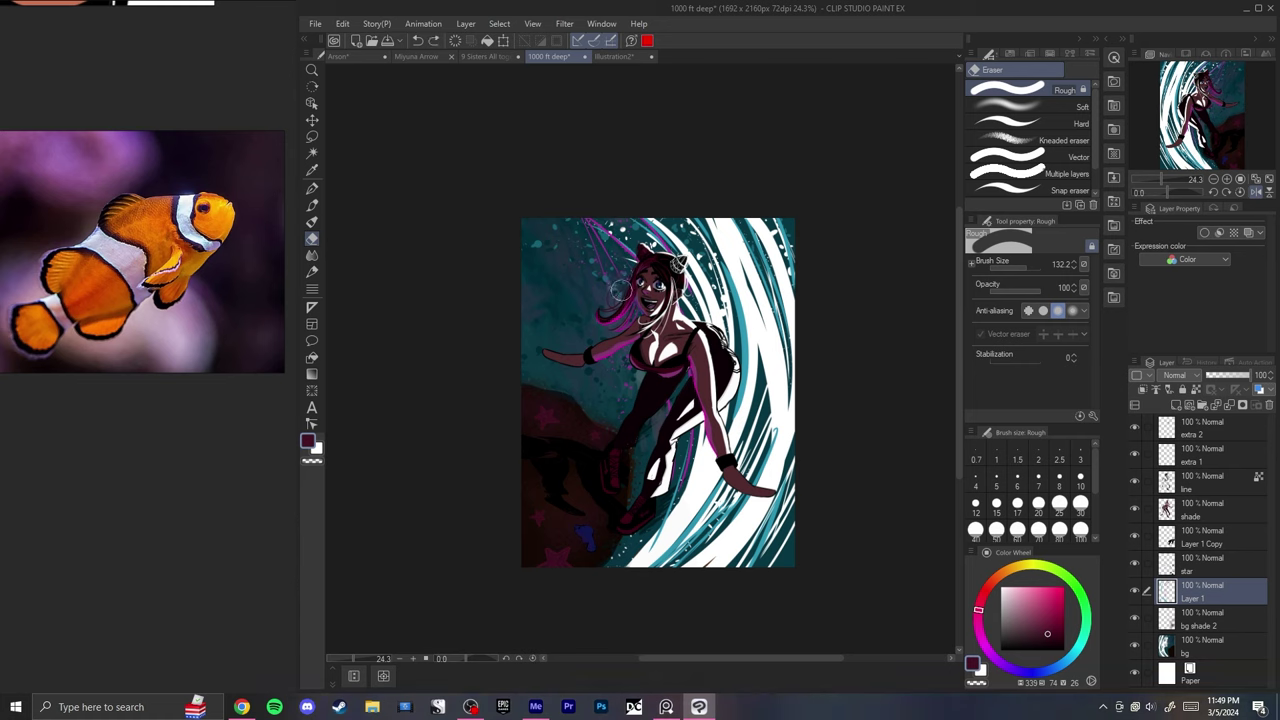
key(p)
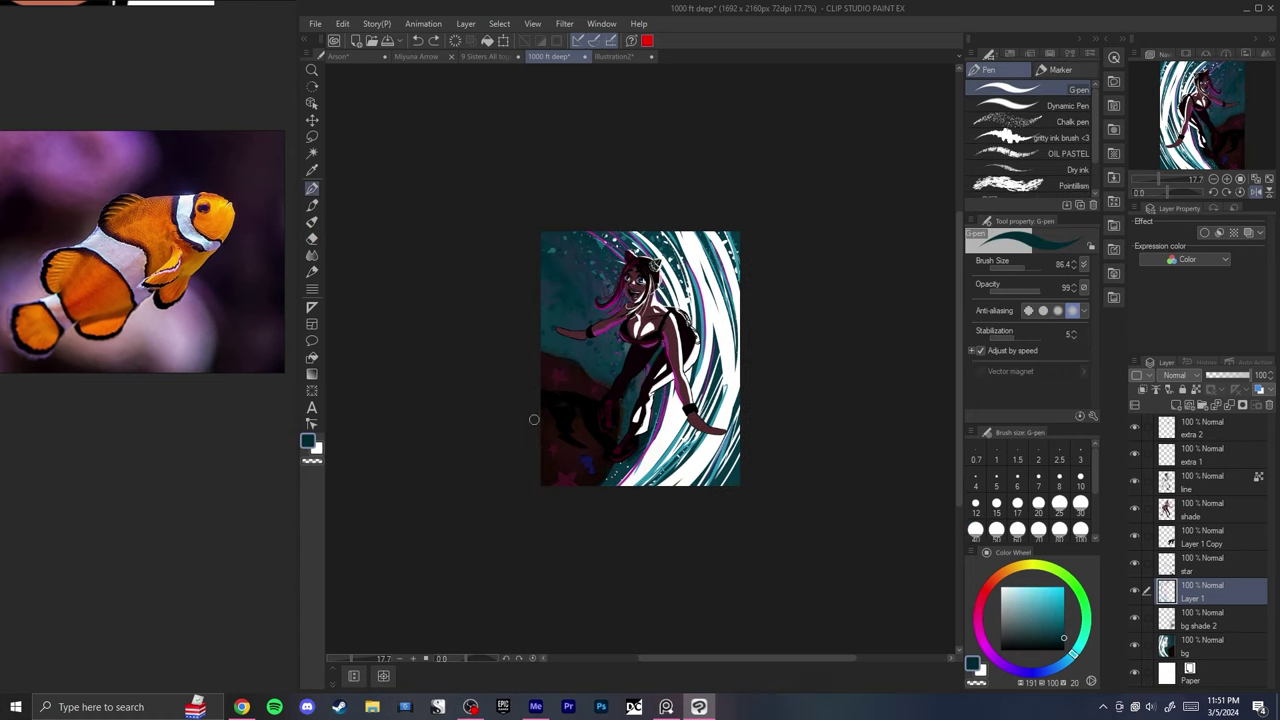
- Check the narrowed canvas composition at several zoom levels, both mirrored and unmirrored
scroll(548, 343, up, 4)
scroll(542, 343, down, 7)
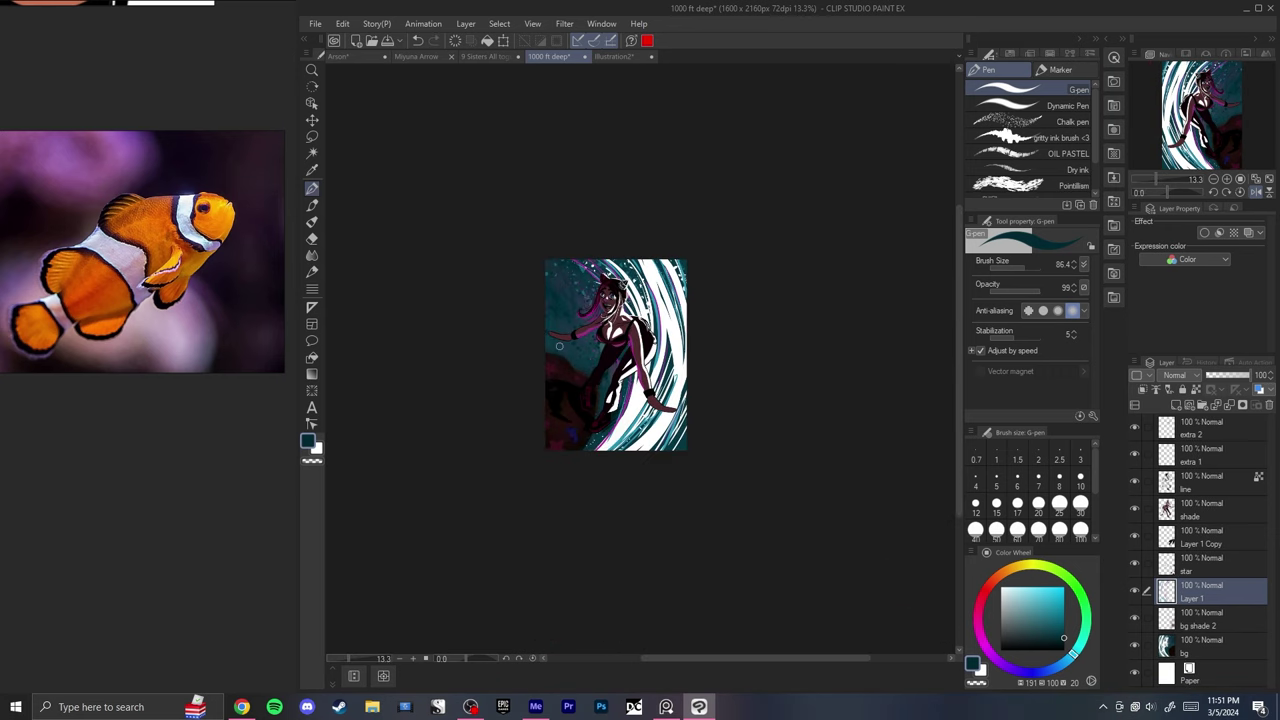
key(h)
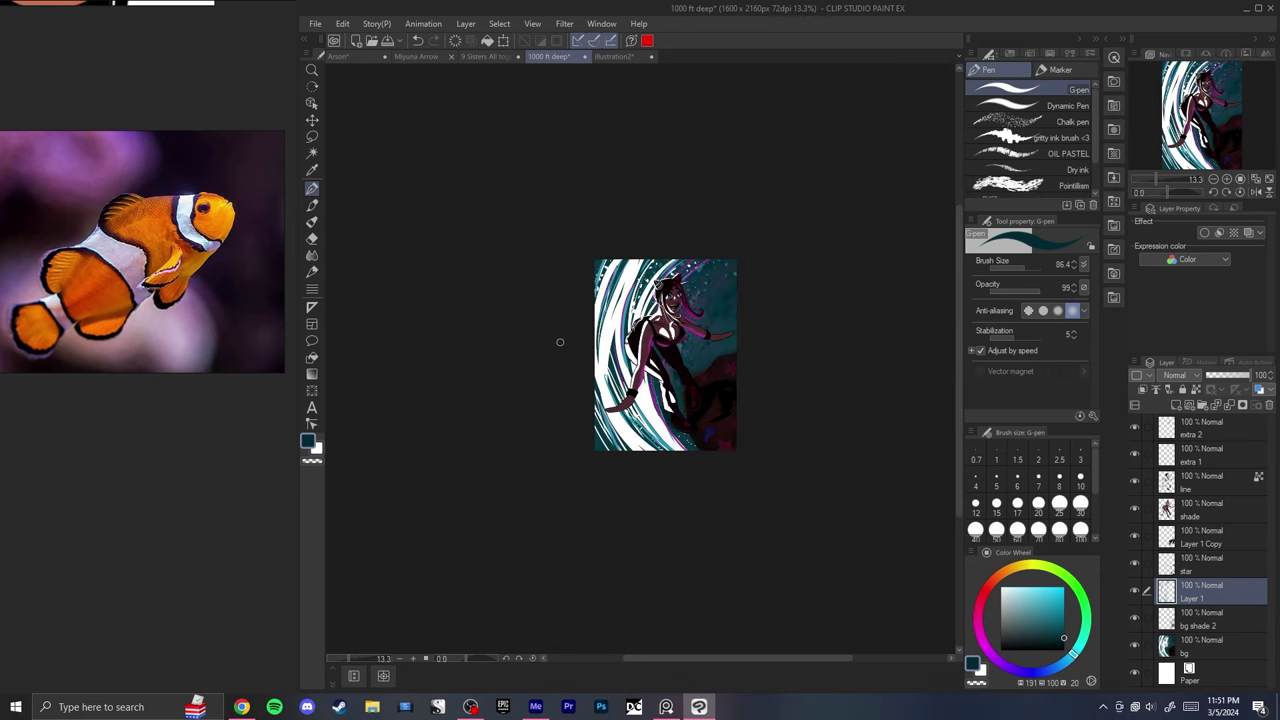
key(h)
key(h)
key(h)
- Undo the canvas width change, compare the wider composition in both orientations, and redo the change
key(ctrl+z)
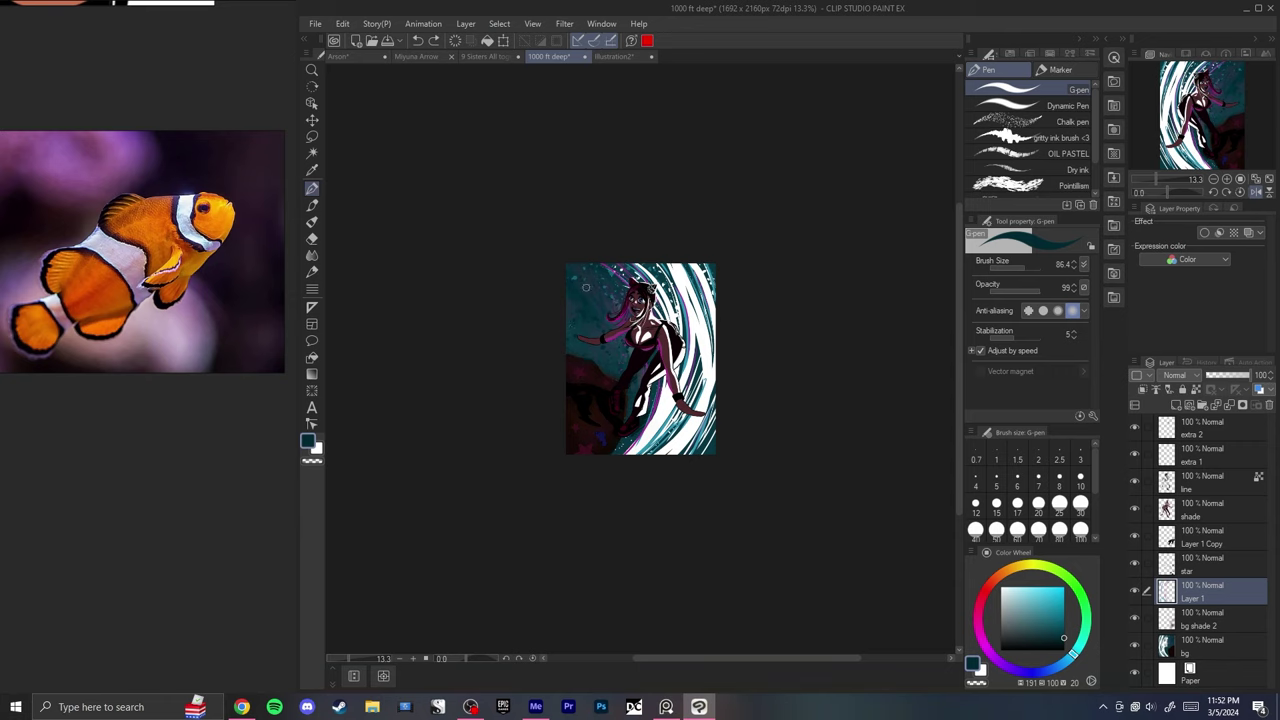
scroll(586, 288, up, 5)
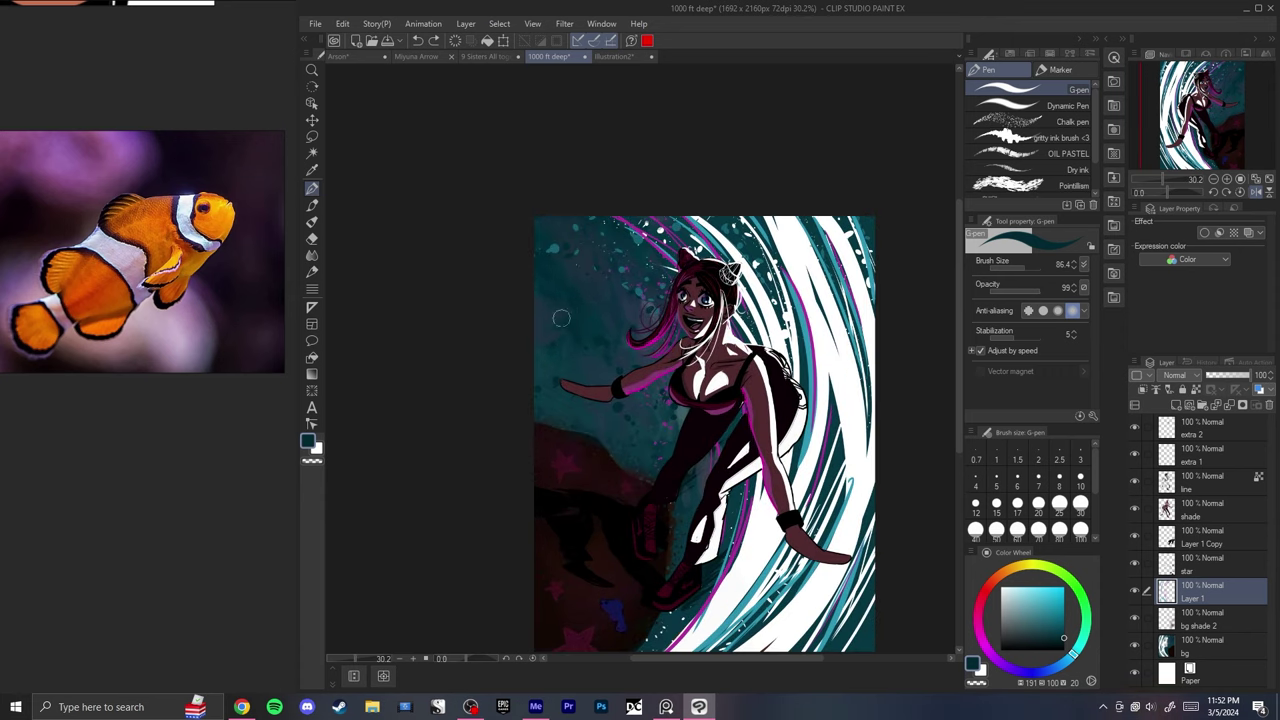
scroll(612, 314, down, 6)
scroll(610, 313, up, 4)
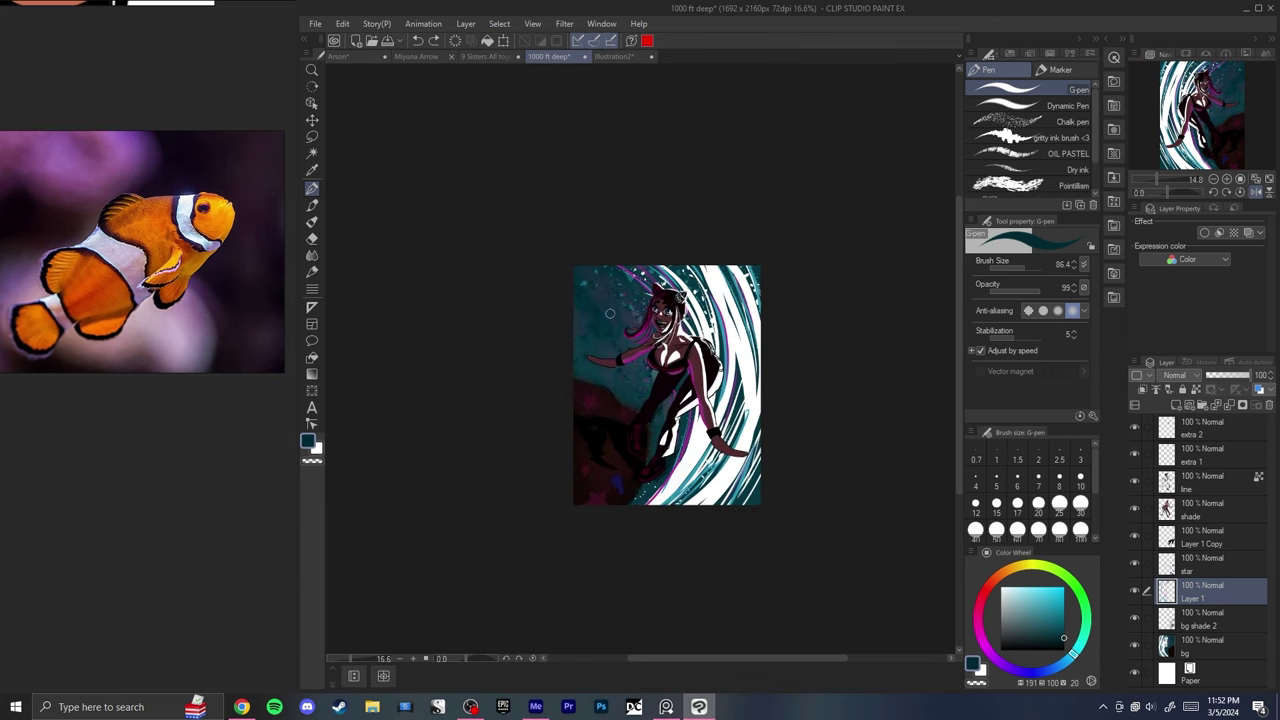
key(h)
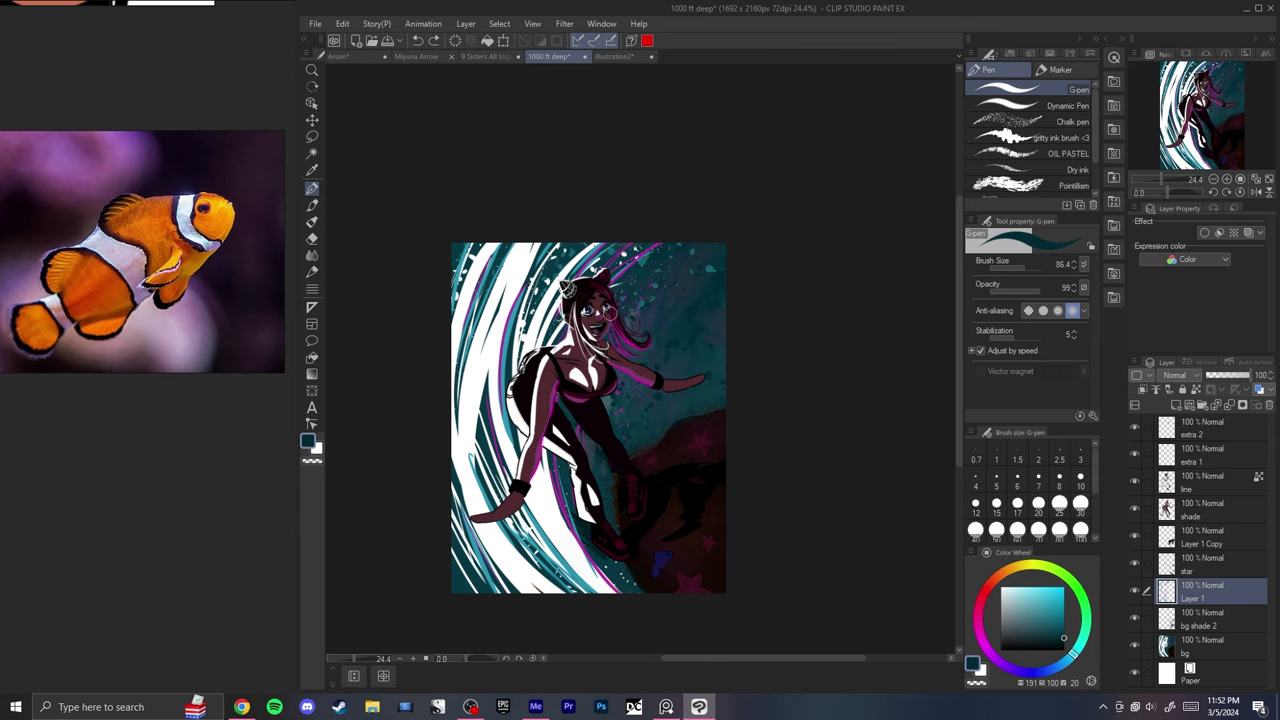
key(ctrl+y)
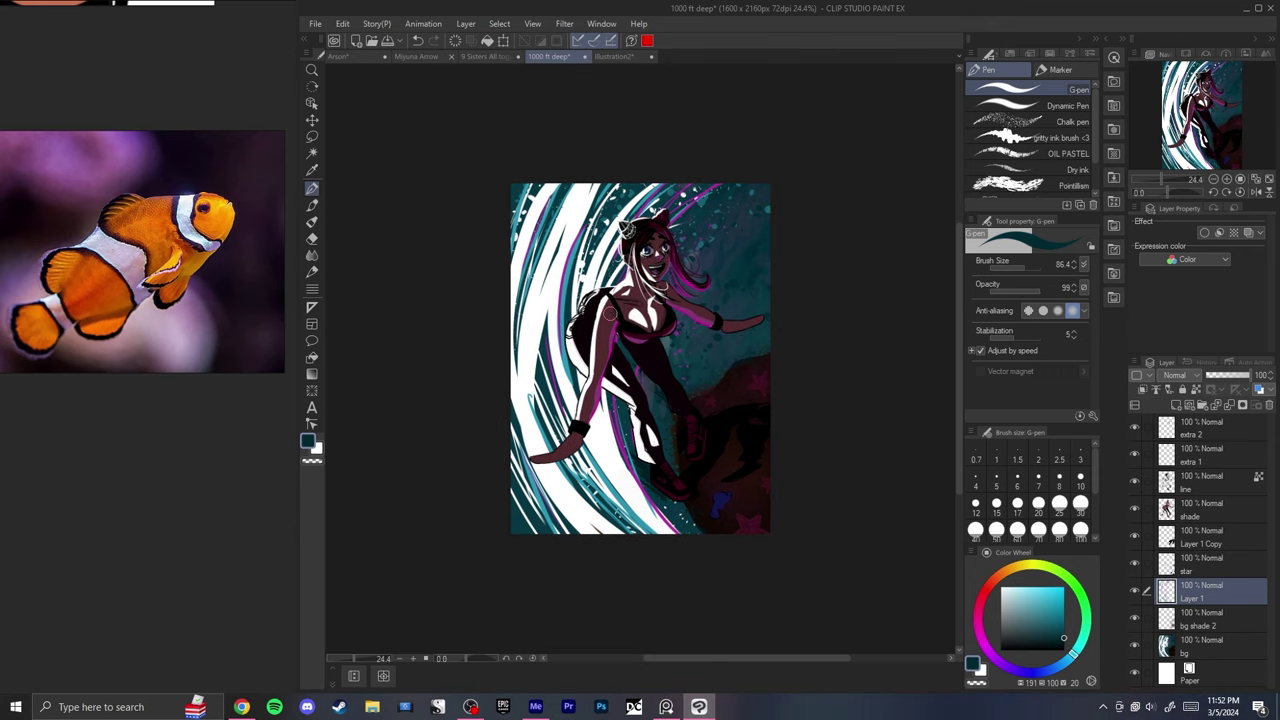
key(h)
- Browse the colour illustration groups on the reference board for scenery and composition ideas
scroll(230, 295, down, 12)
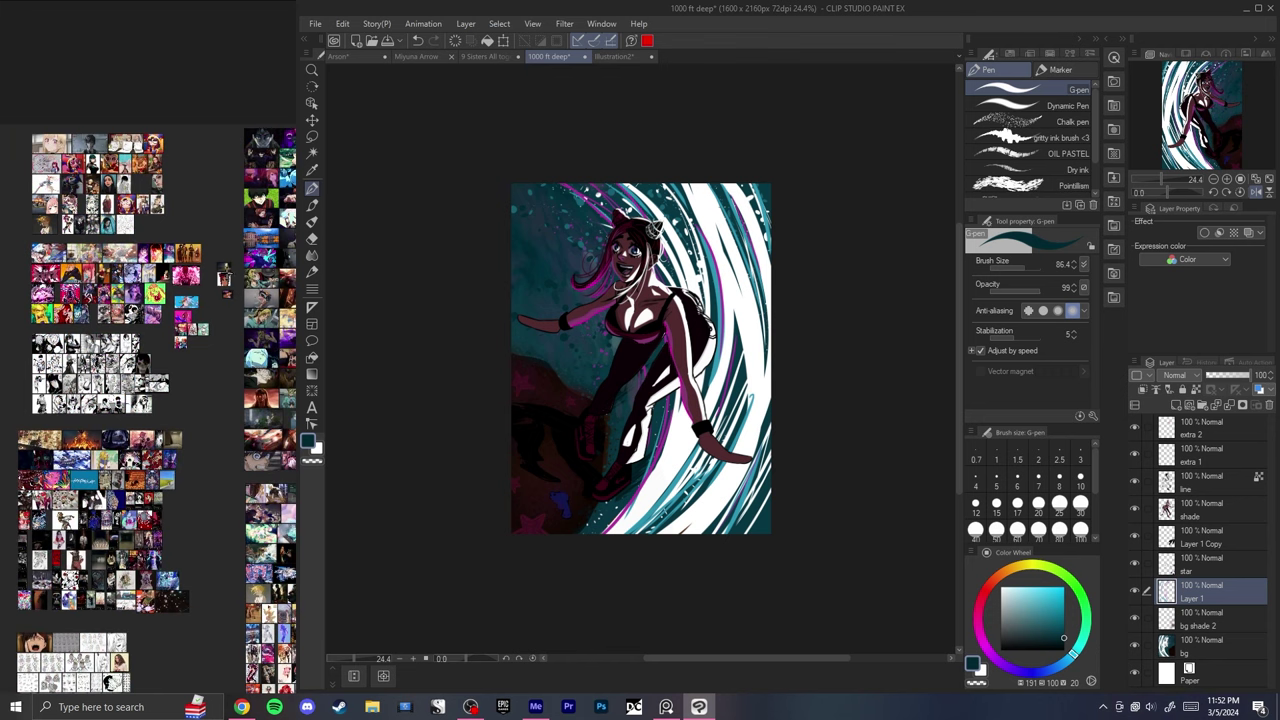
click(215, 226)
scroll(184, 290, down, 5)
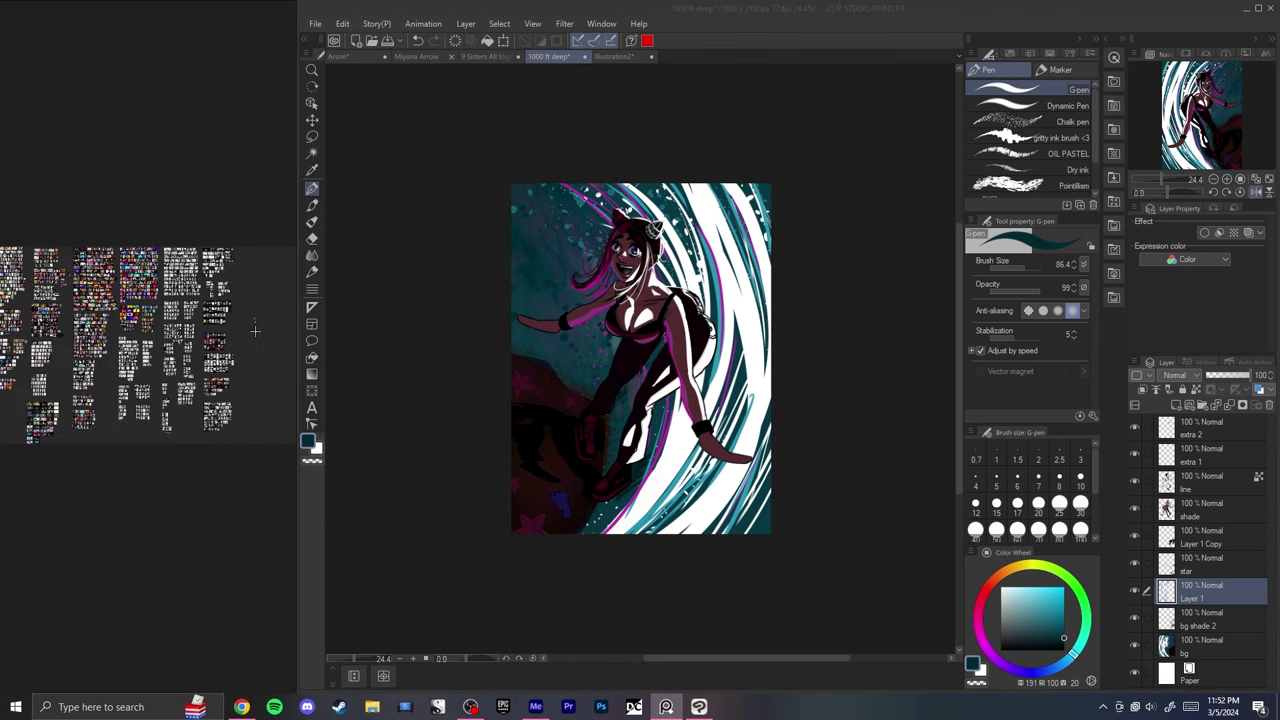
scroll(212, 324, up, 5)
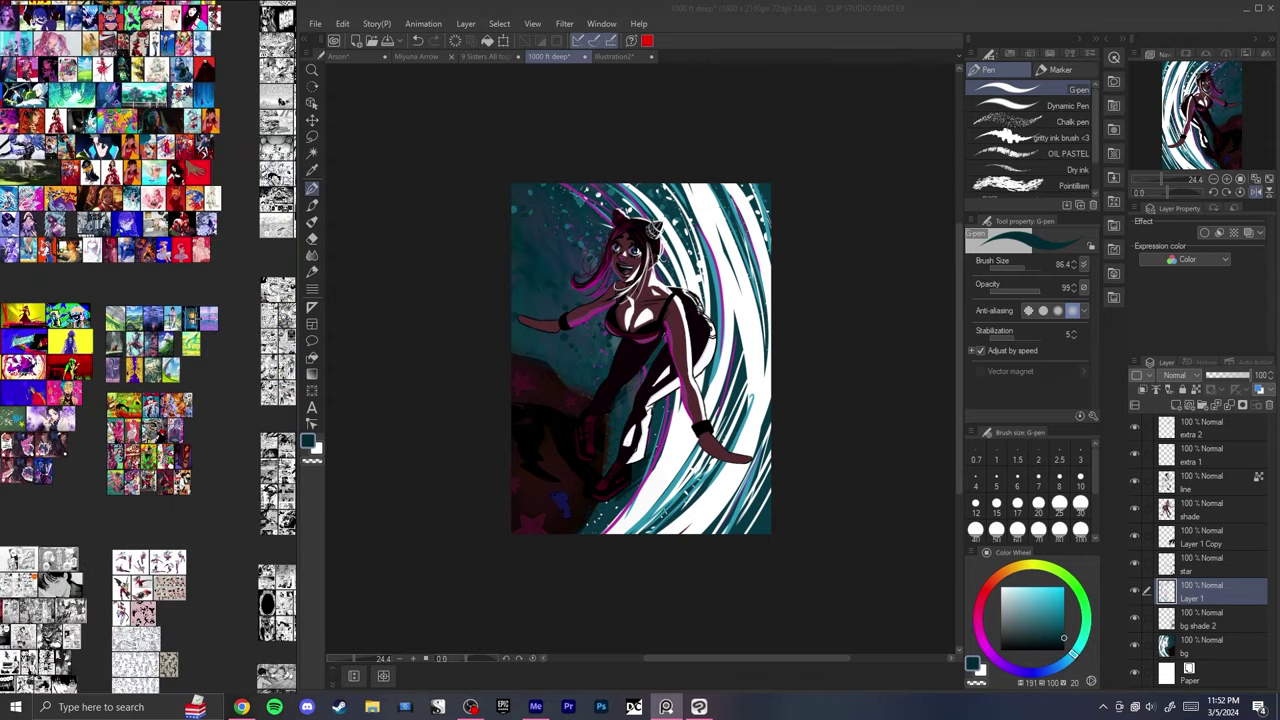
scroll(171, 376, up, 6)
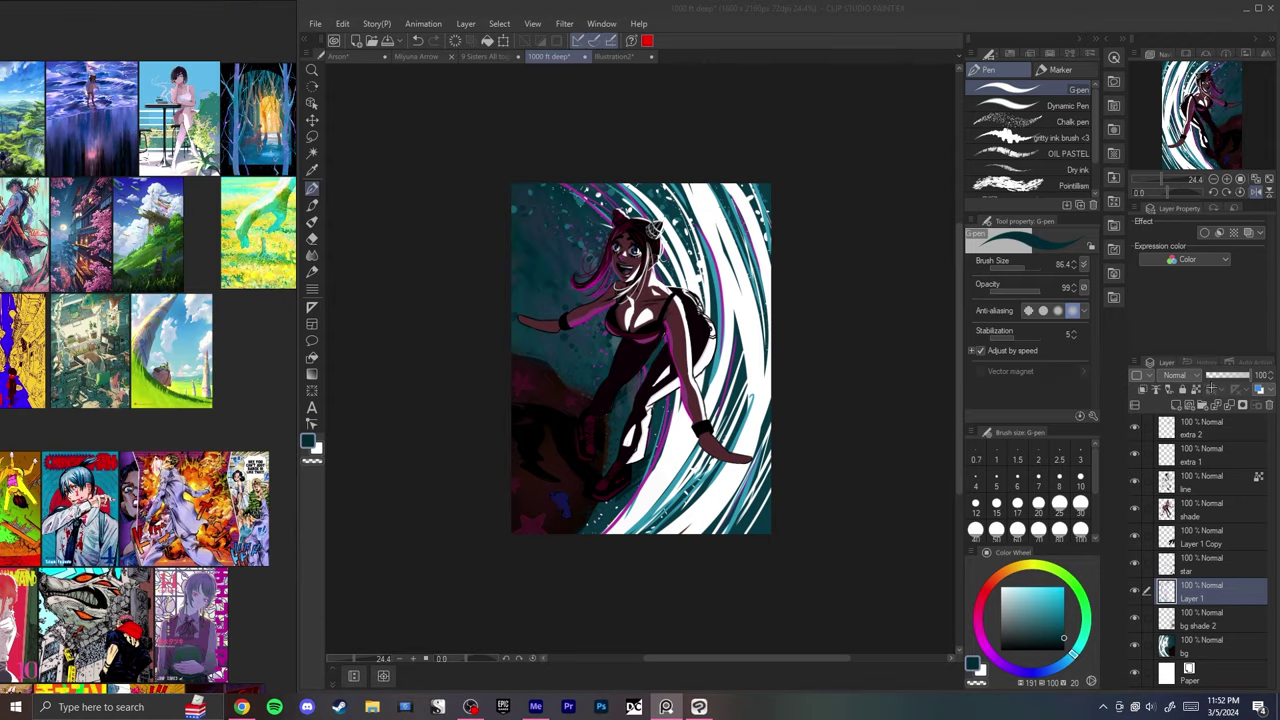
- Compare the narrow and wide canvas versions of the illustration and restore the wider 1692 px canvas
click(1196, 314)
key(ctrl+z)
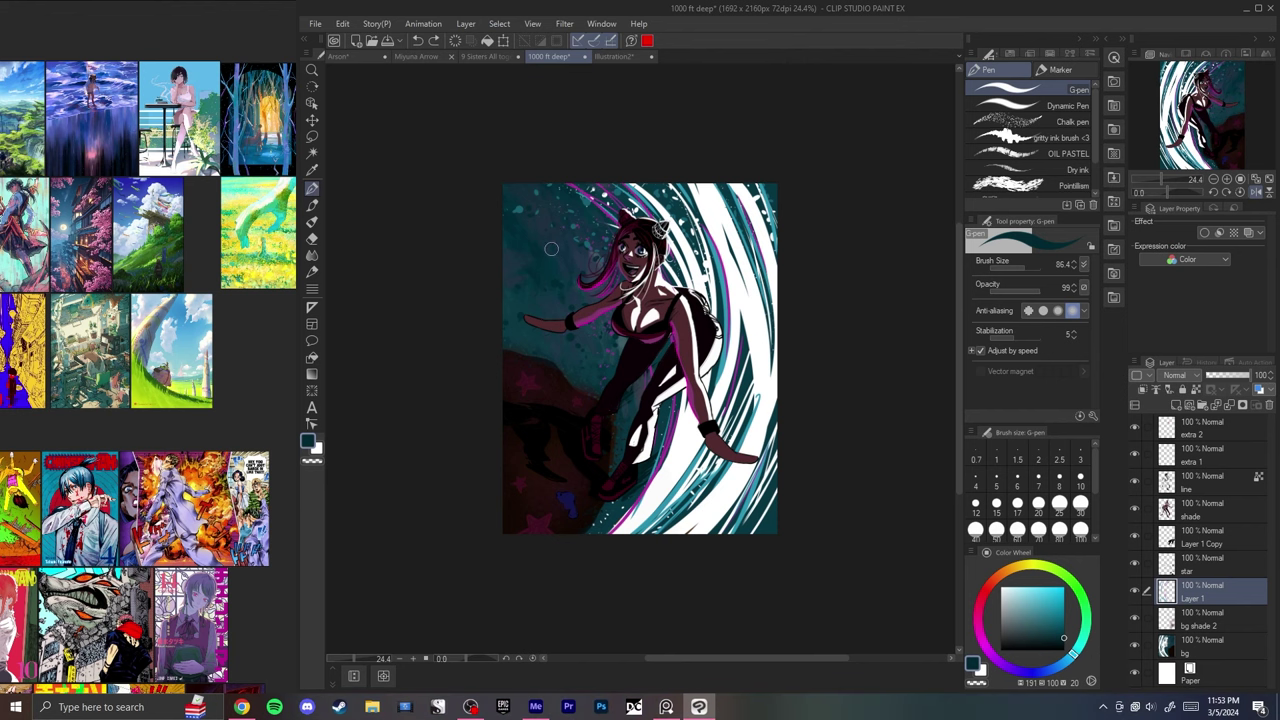
key(ctrl+y)
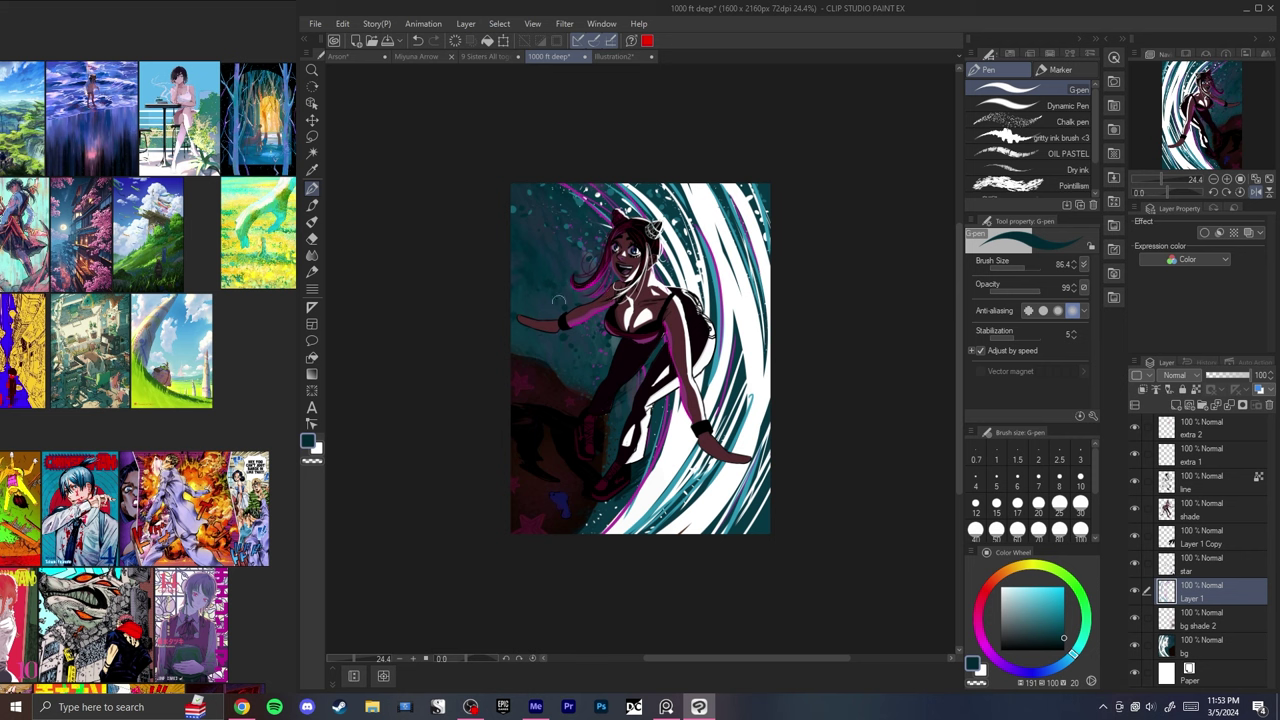
key(ctrl+y)
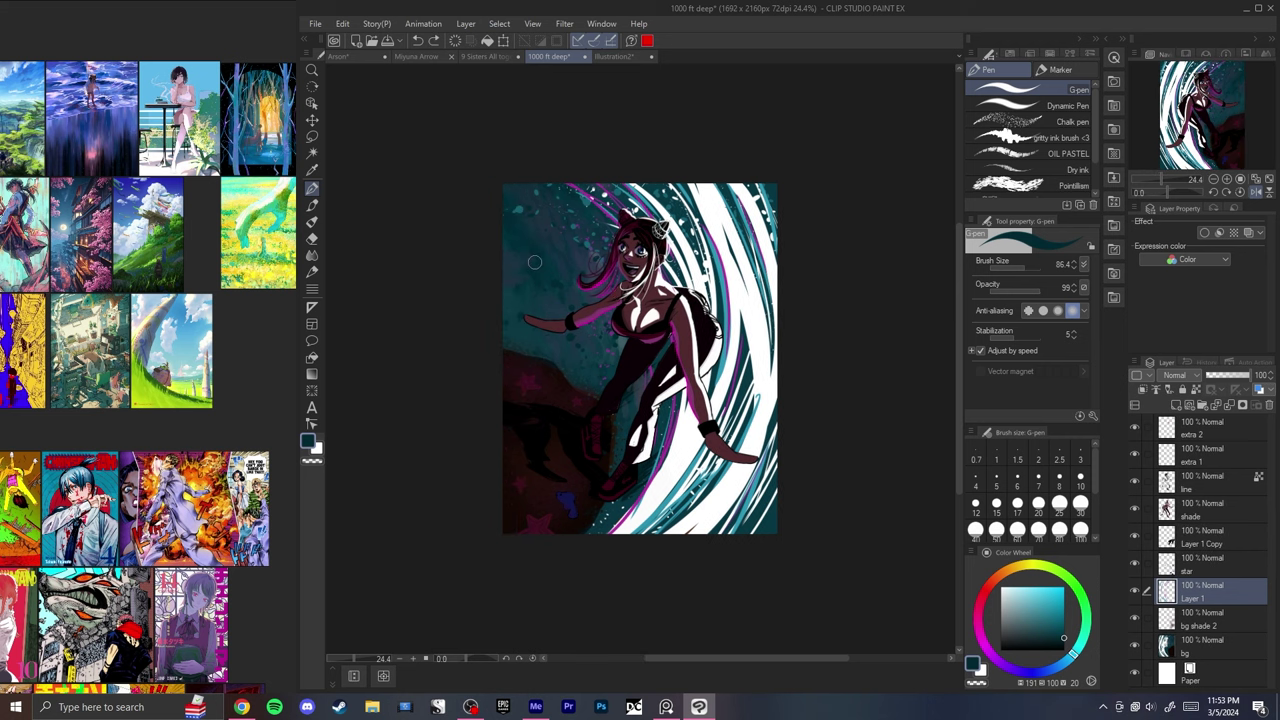
- Add a new layer above the star layer and set the drawing colour to a bright sky blue
alt+click(518, 262)
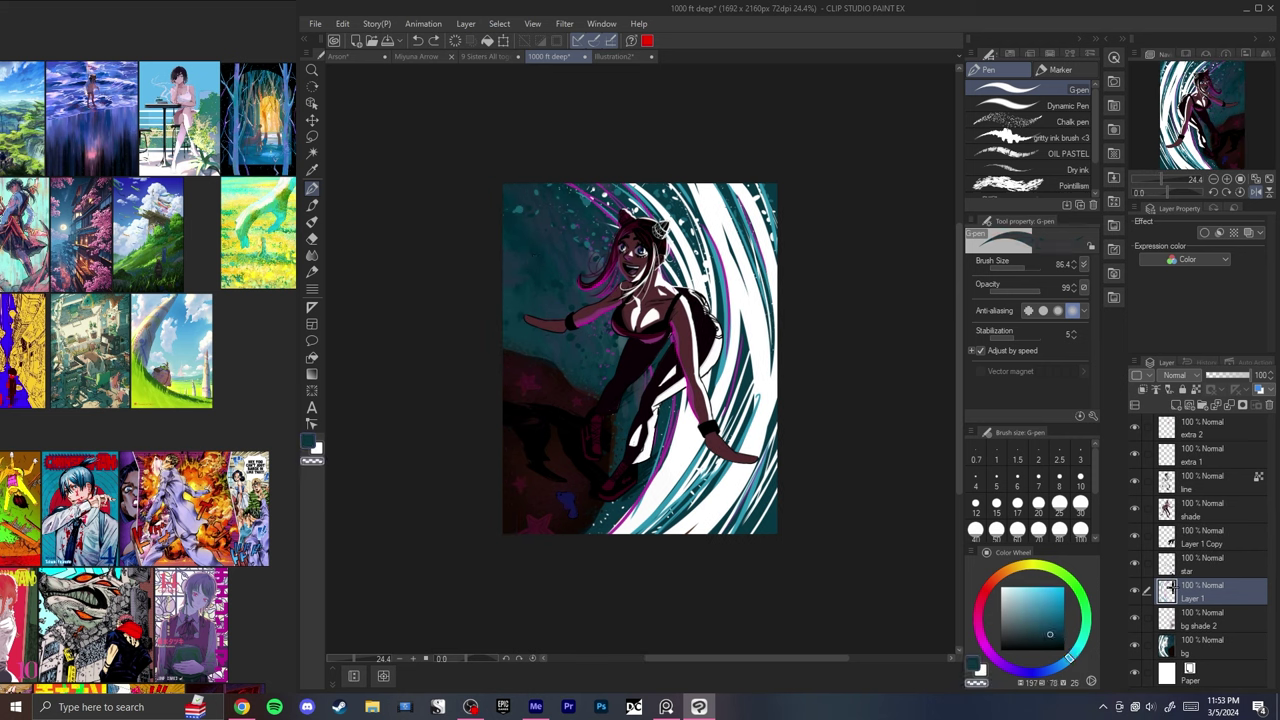
key(ctrl+shift+n)
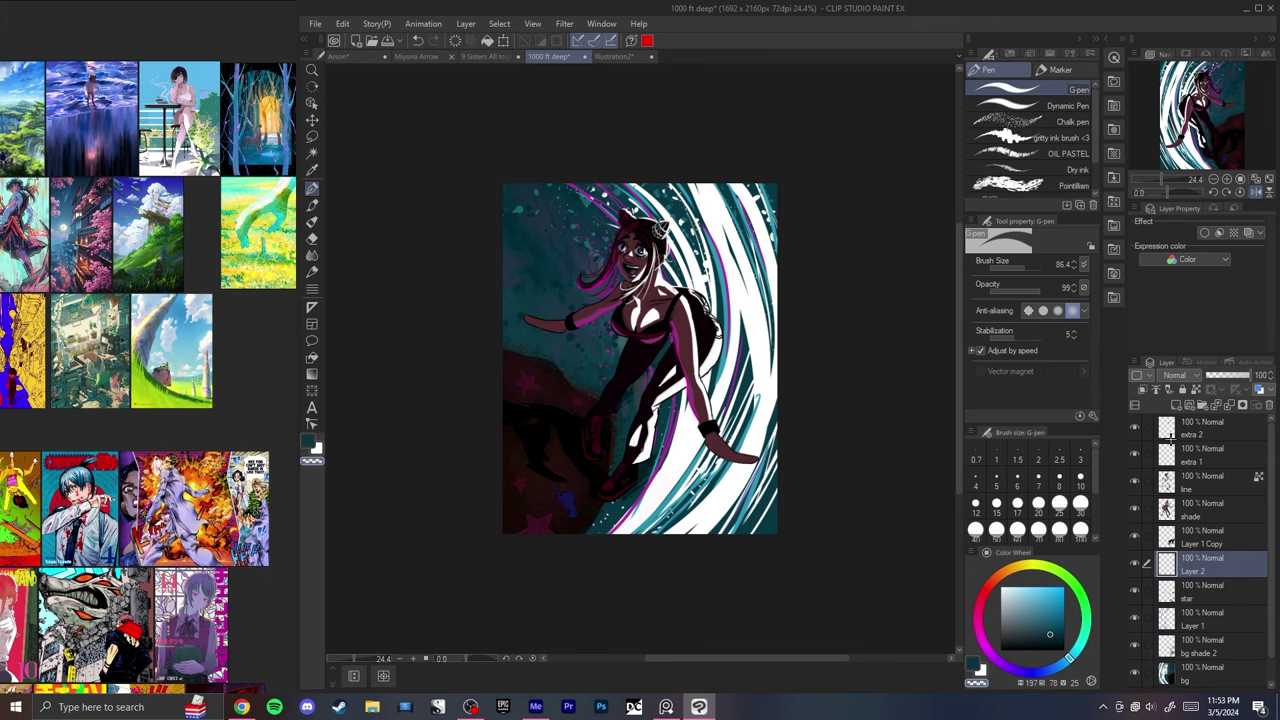
scroll(545, 255, up, 2)
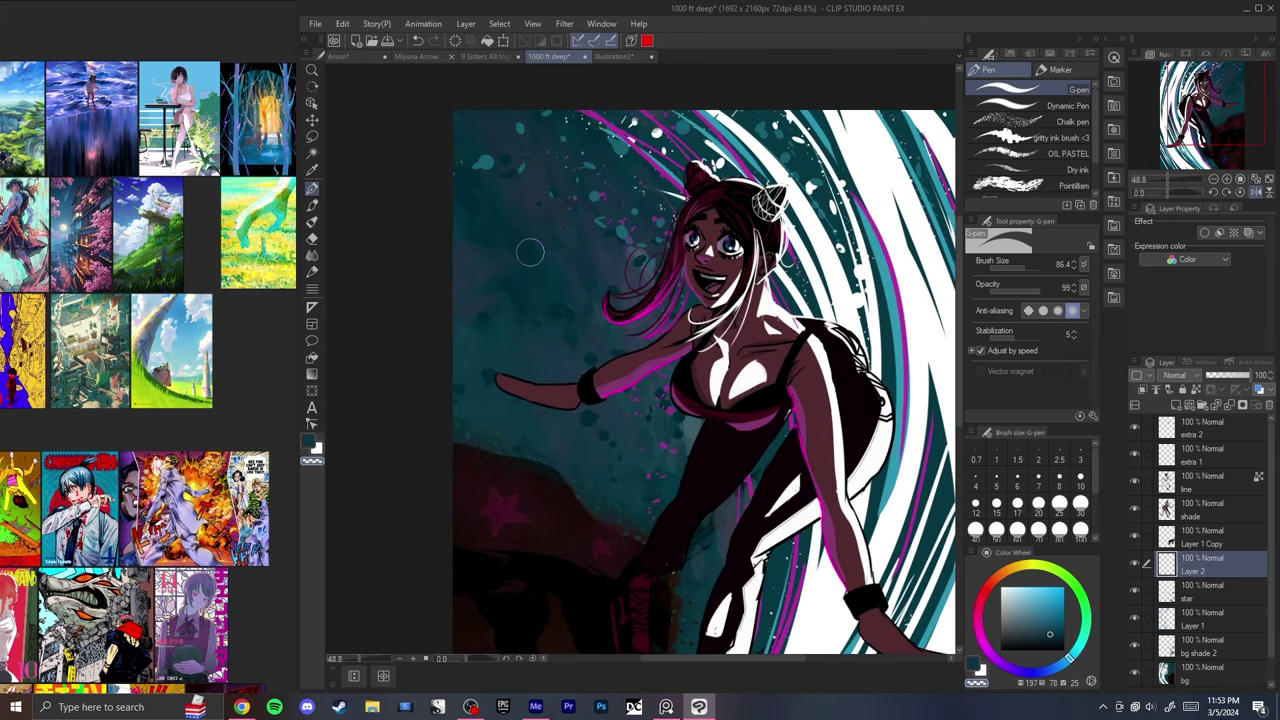
key(ctrl+z)
drag(1050, 606, 1092, 553)
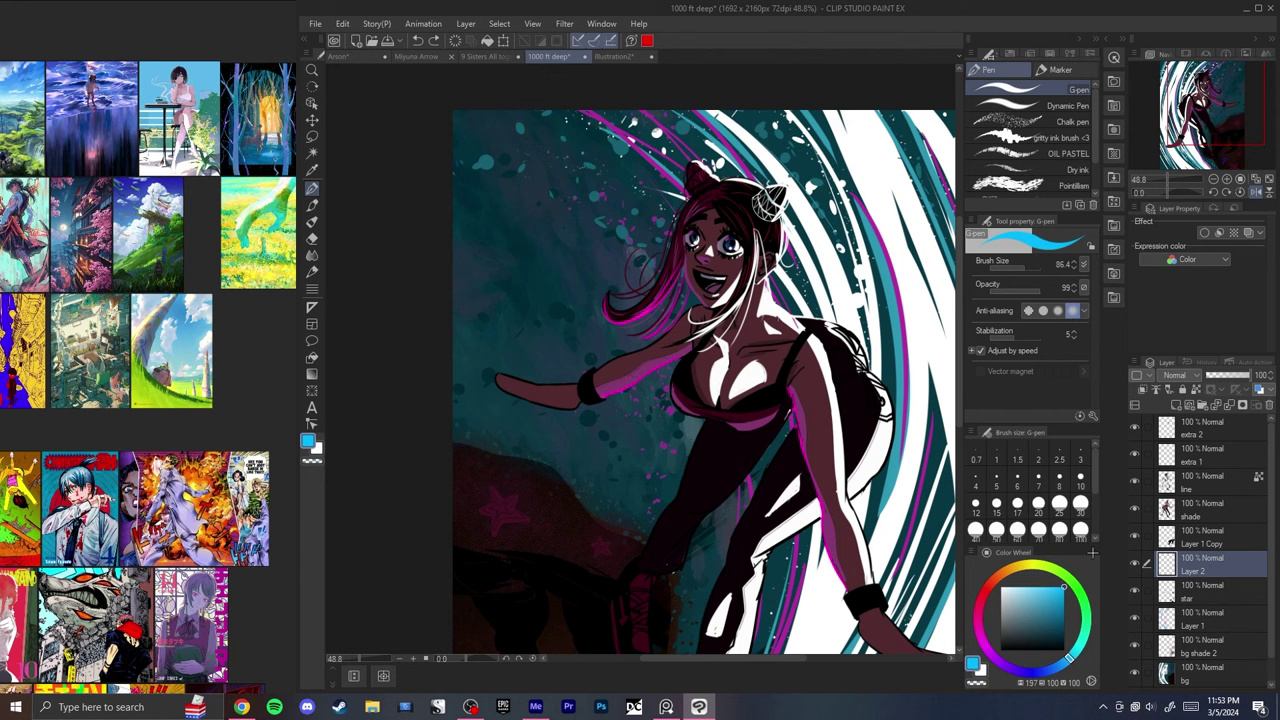
- Paint four simple blue fish silhouettes in the water around the character's outstretched arm and check their placement at a smaller zoom
mouse_move(506, 258)
mouse_down()
mouse_move(513, 342)
mouse_move(542, 320)
mouse_up()
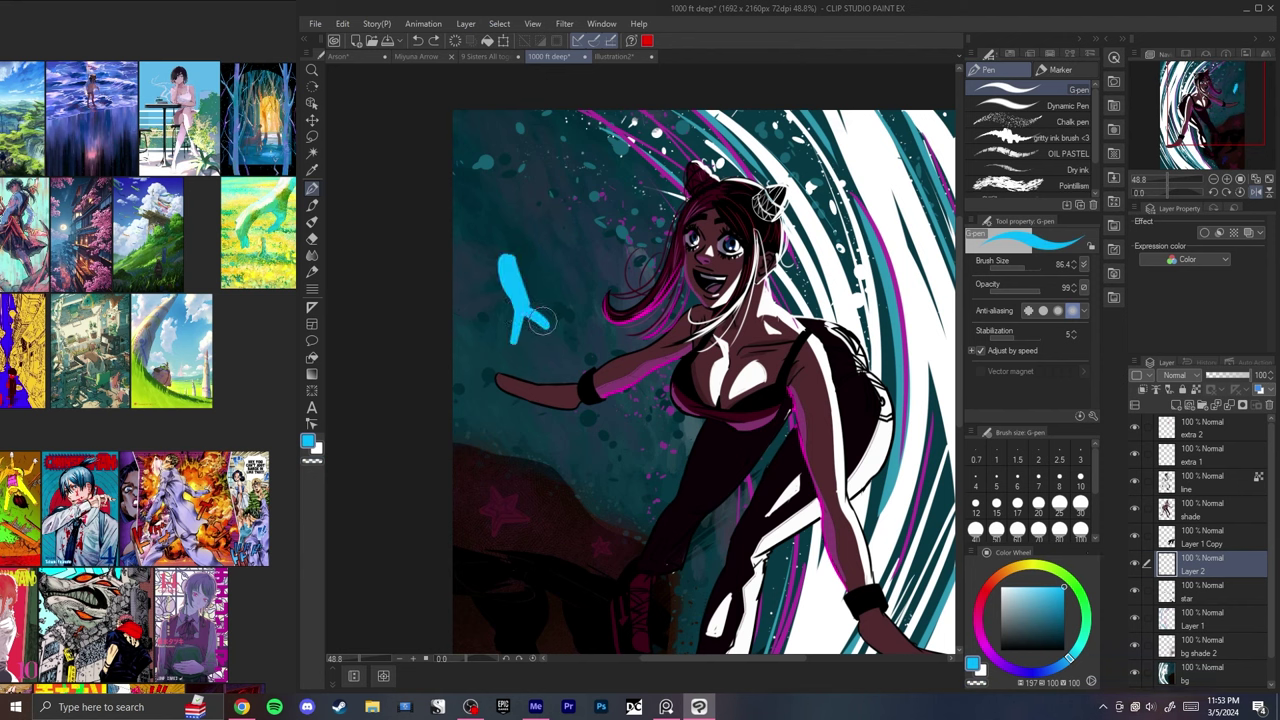
drag(620, 456, 646, 467)
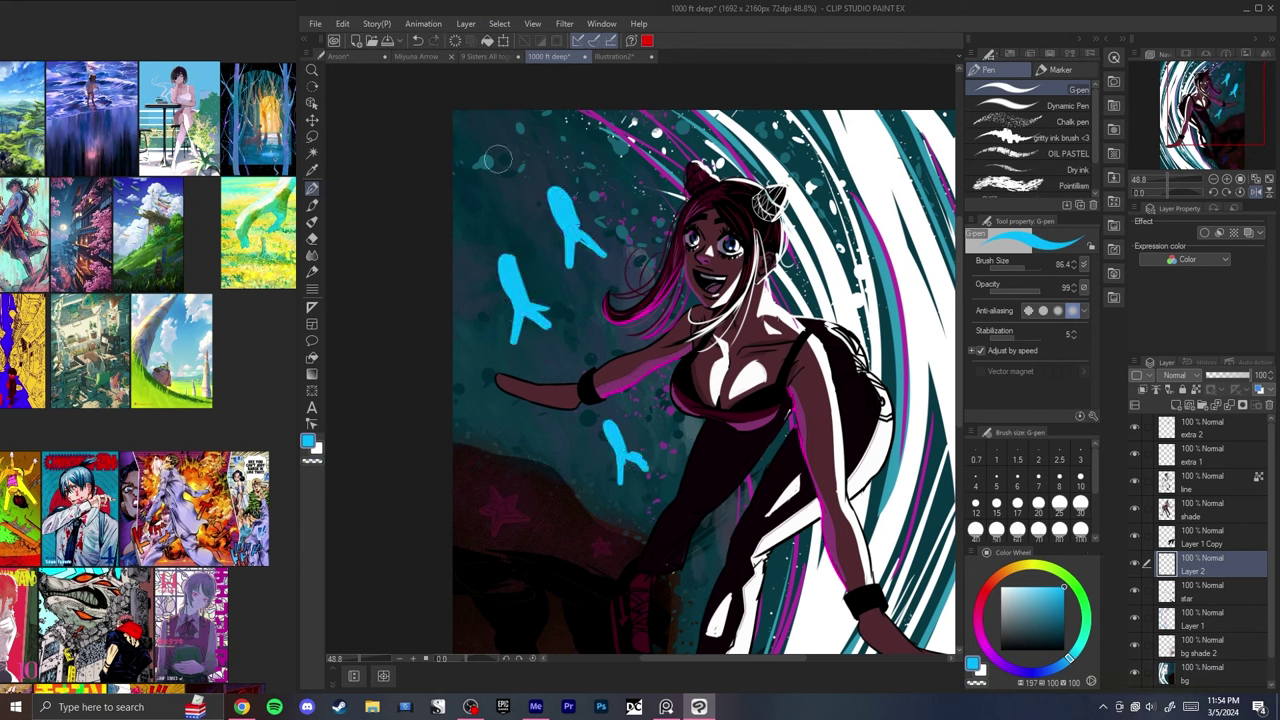
drag(502, 156, 518, 239)
key(ctrl+z)
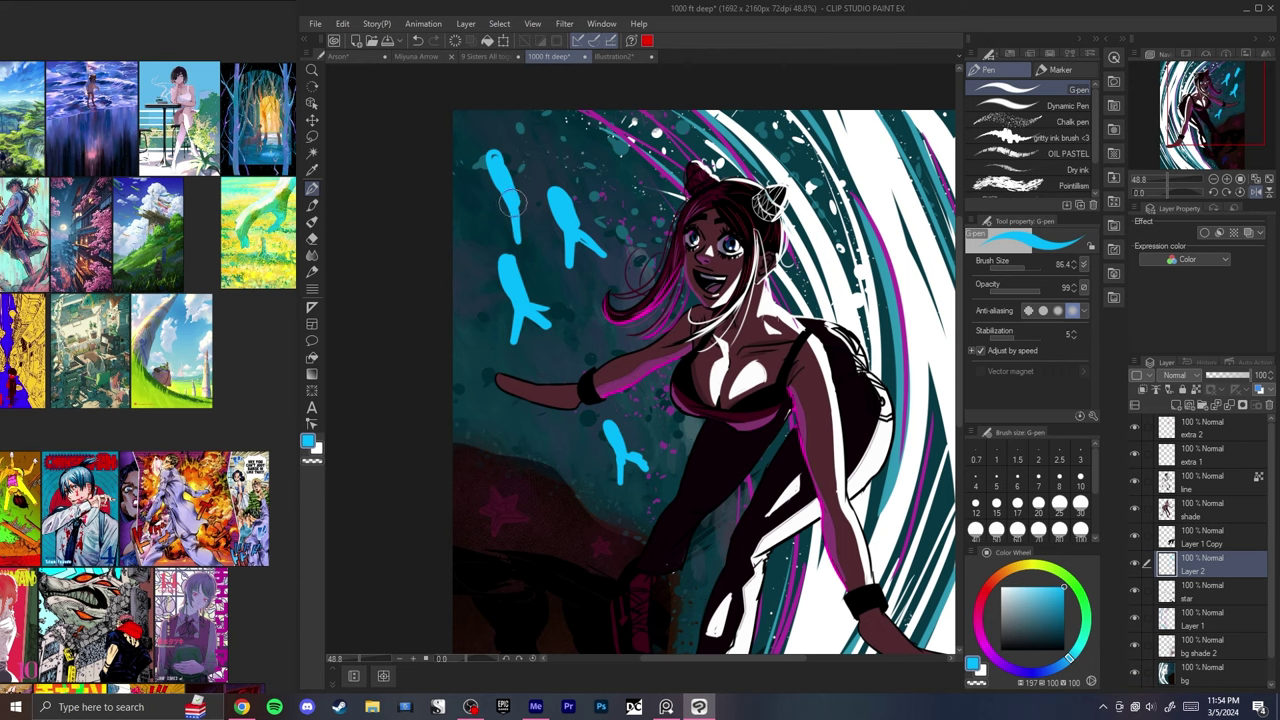
scroll(582, 190, down, 5)
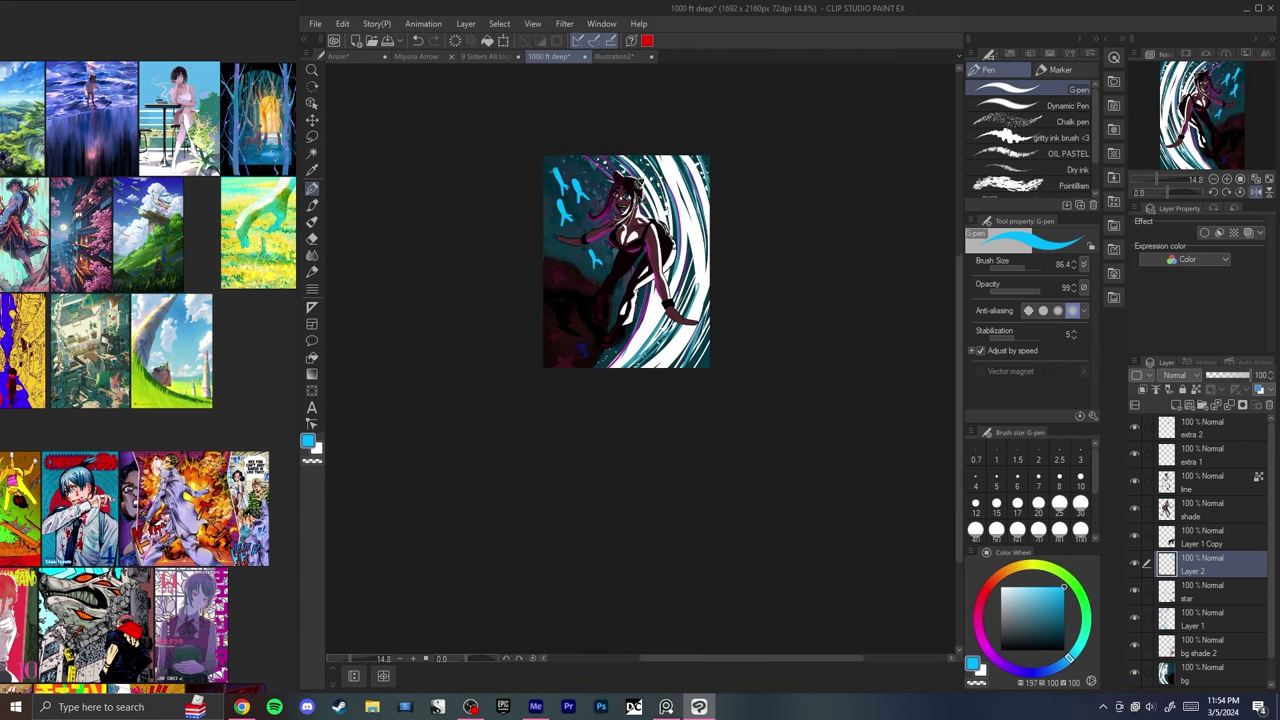
key(h)
key(h)
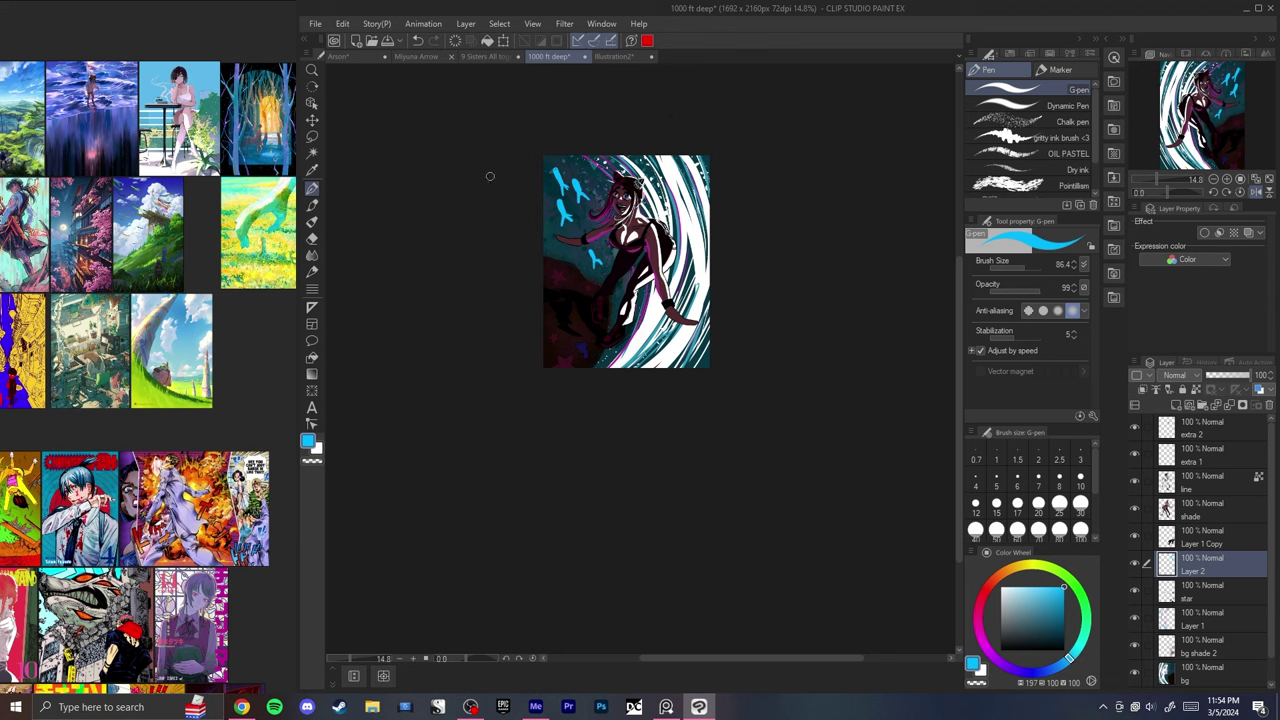
scroll(540, 185, up, 2)
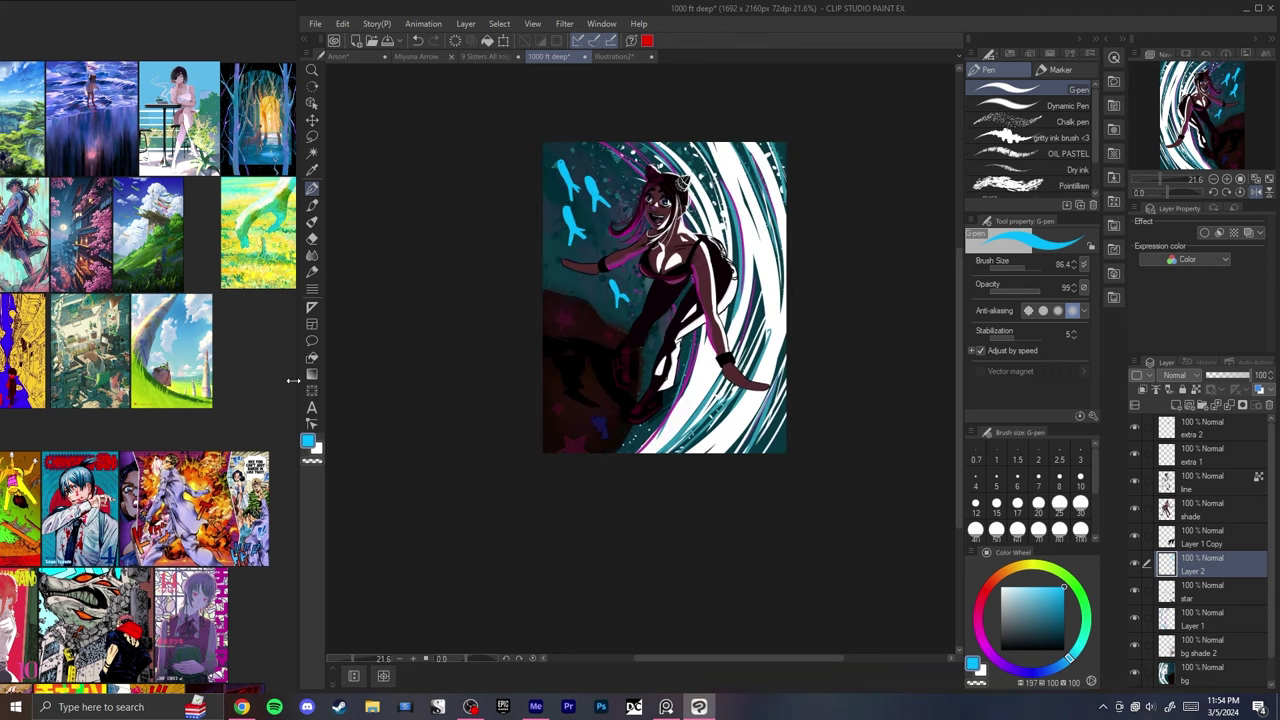
- Switch to Chrome, dismiss the image search box, and view the Ocean Conservancy and National Geographic clownfish photos
click(241, 707)
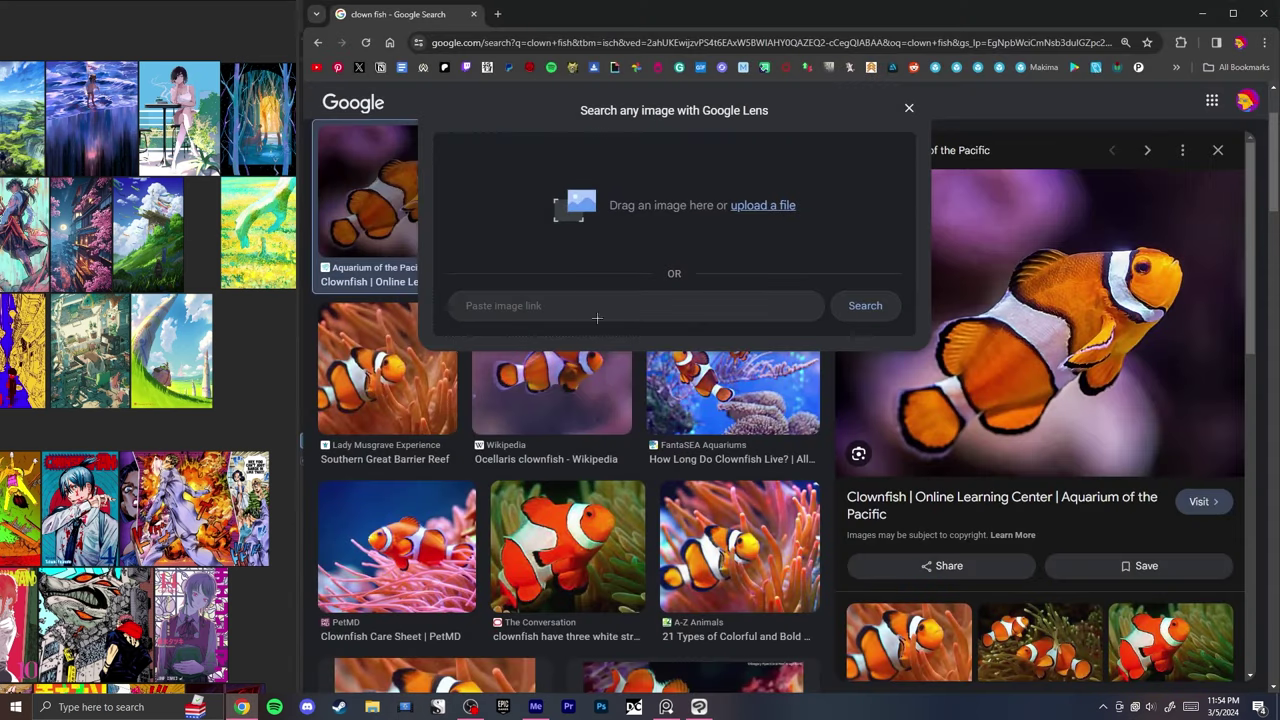
click(910, 108)
click(418, 101)
scroll(490, 211, down, 5)
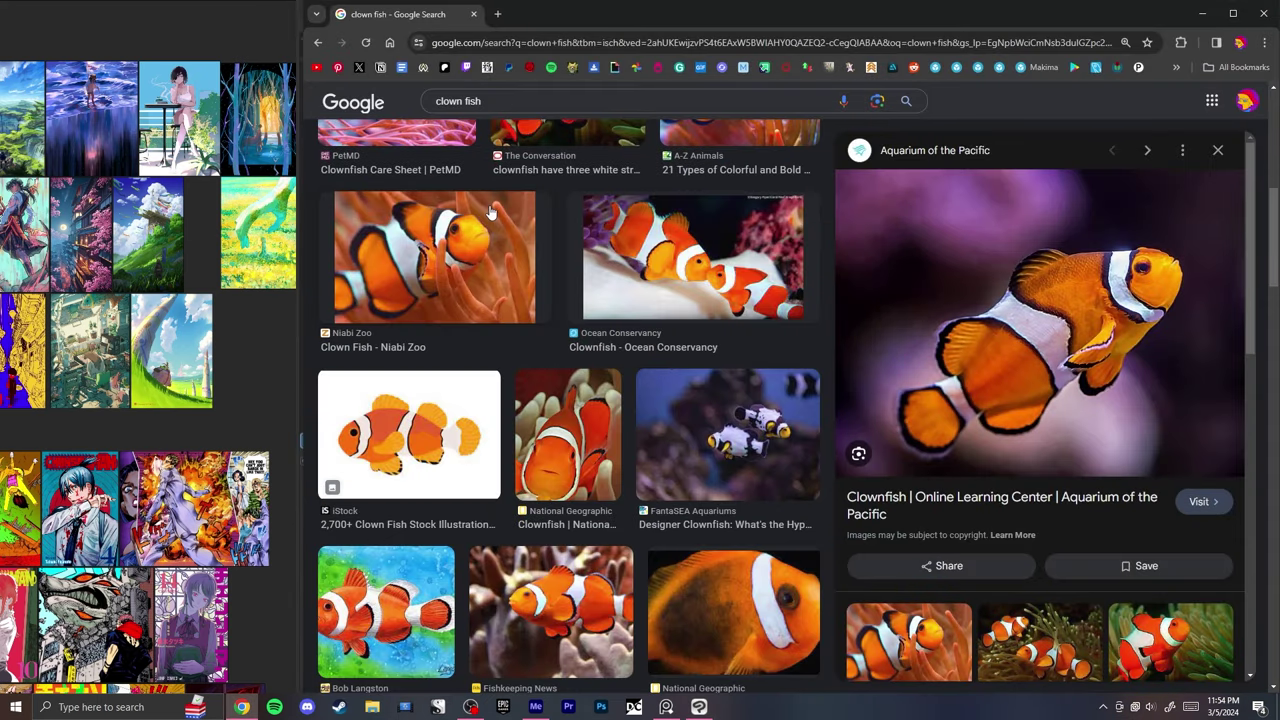
click(727, 248)
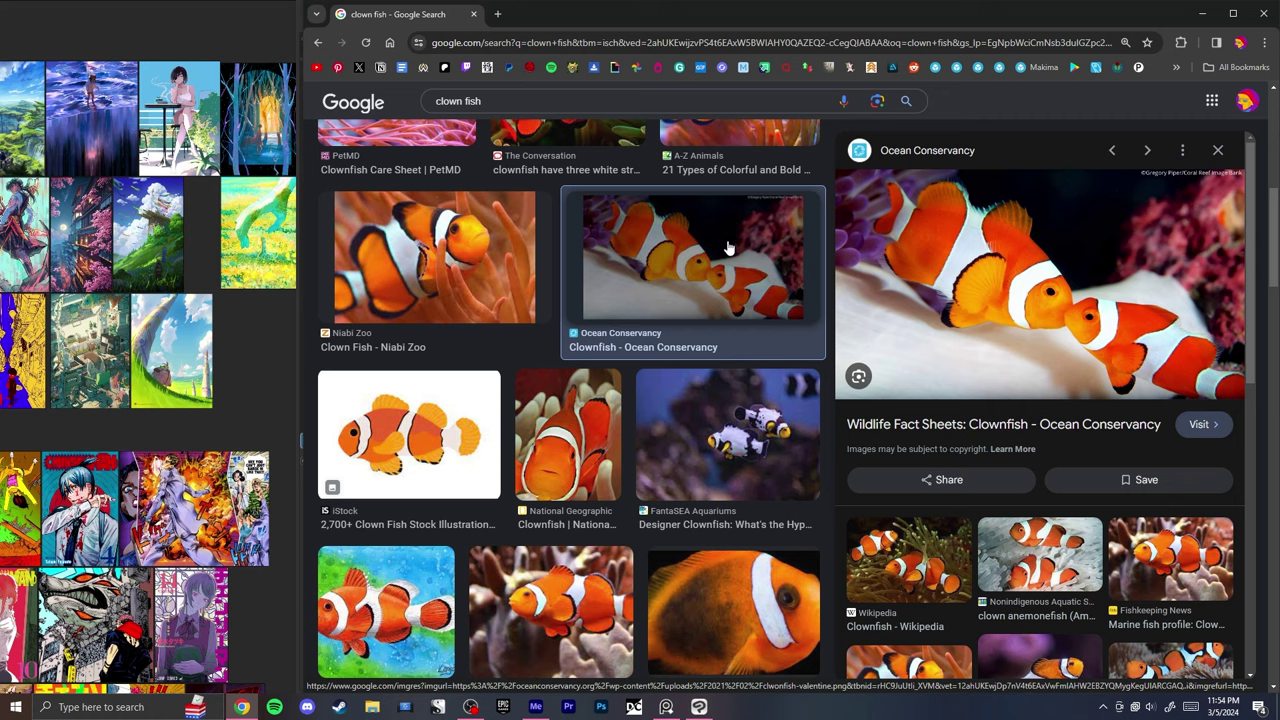
click(604, 397)
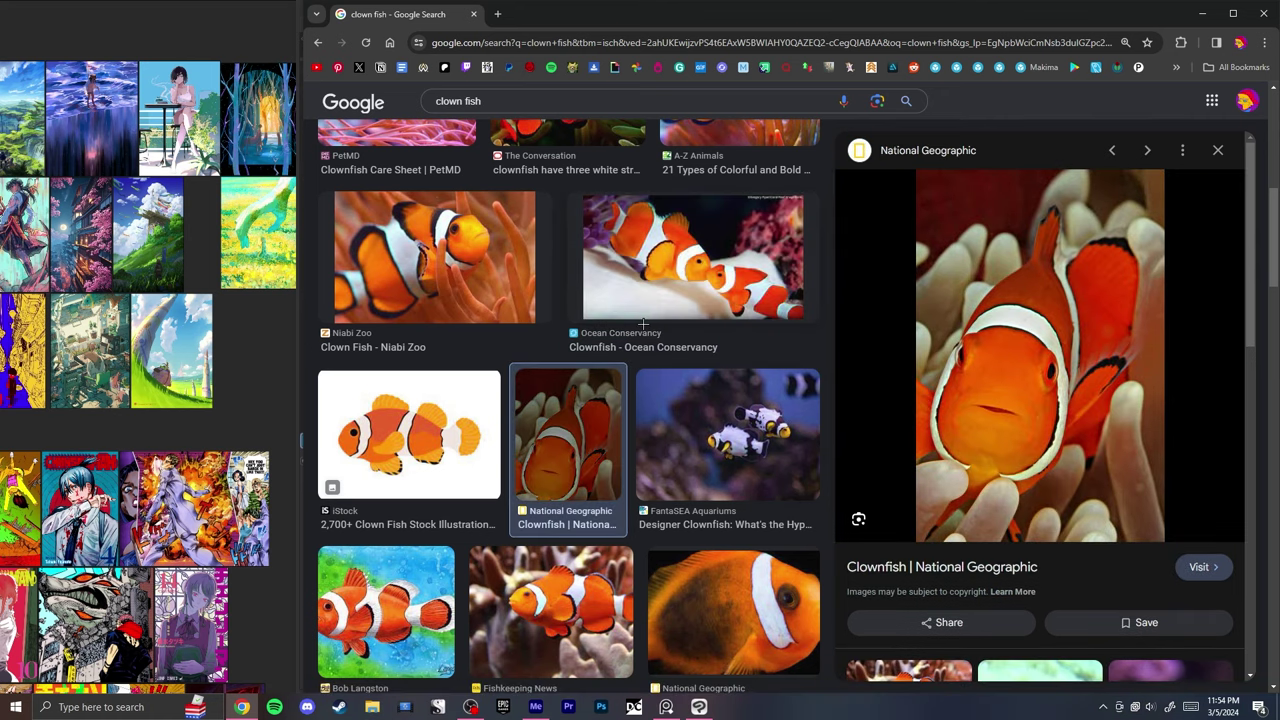
scroll(537, 340, up, 5)
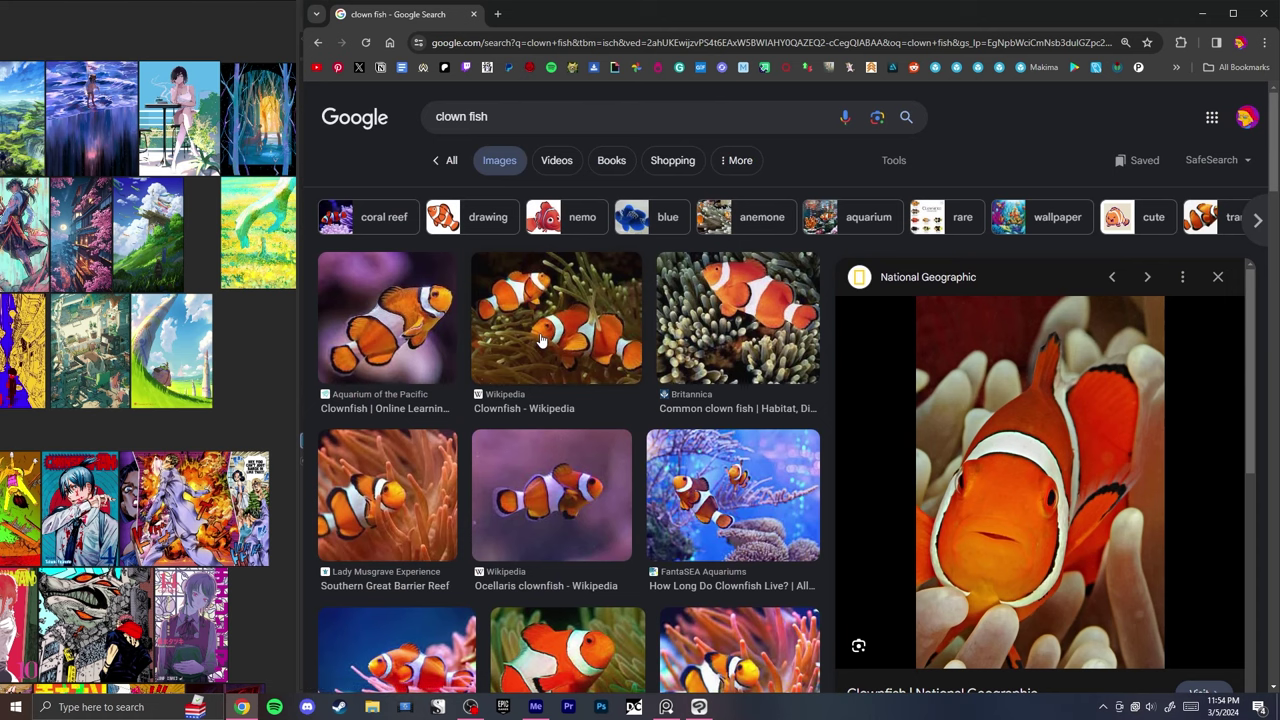
- Search Google Images for "fish" and view the ThoughtCo school-of-fish photo and Wikipedia's oily fish picture
click(500, 119)
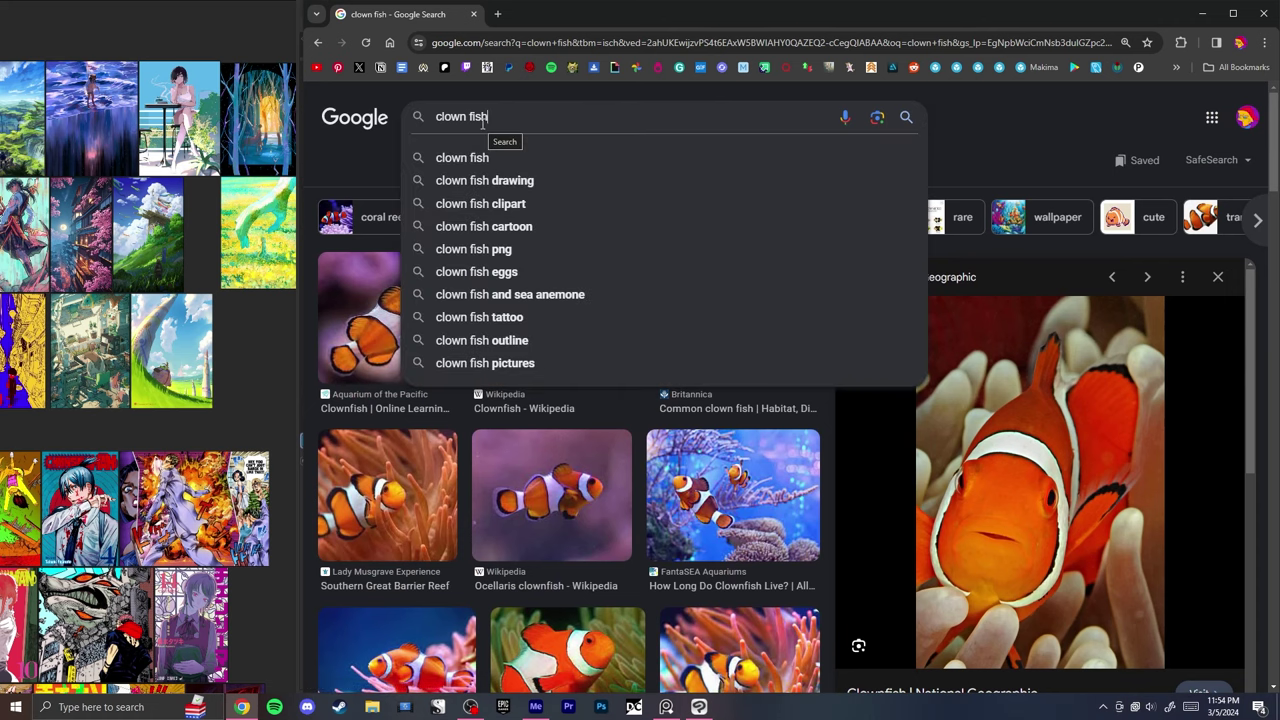
key(ctrl+a)
text(fishi)
key(BackSpace)
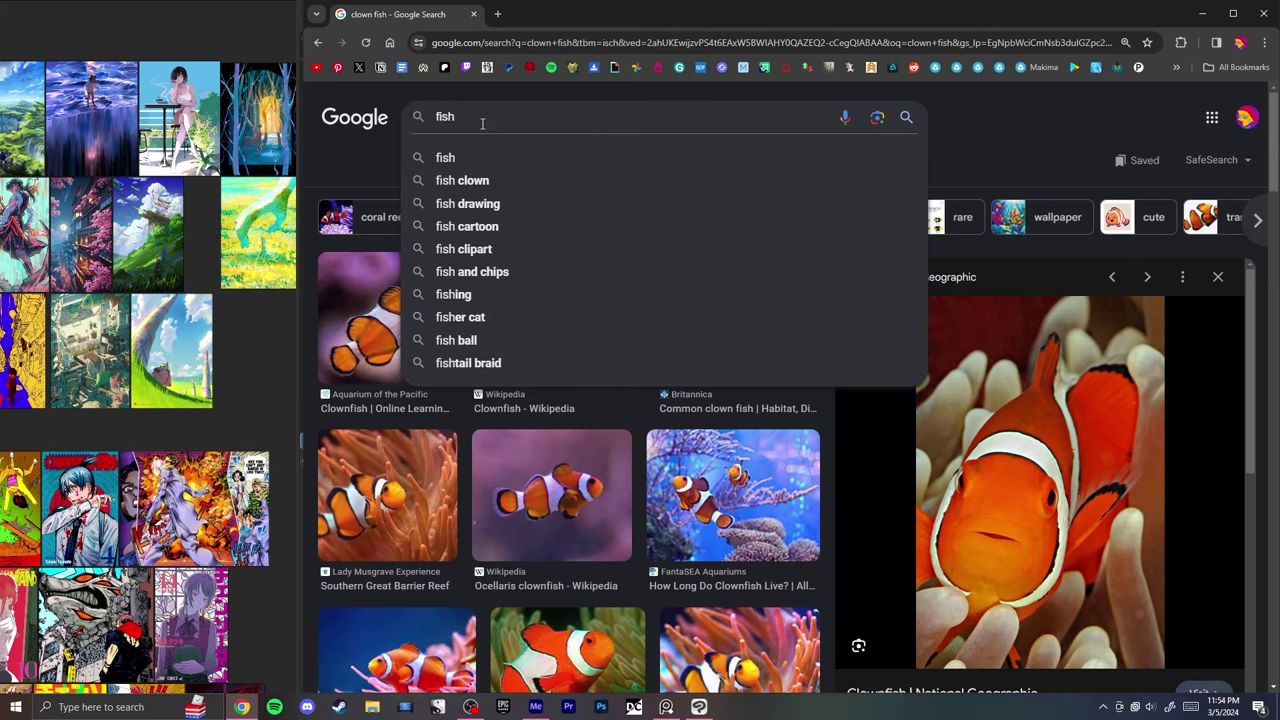
key(Return)
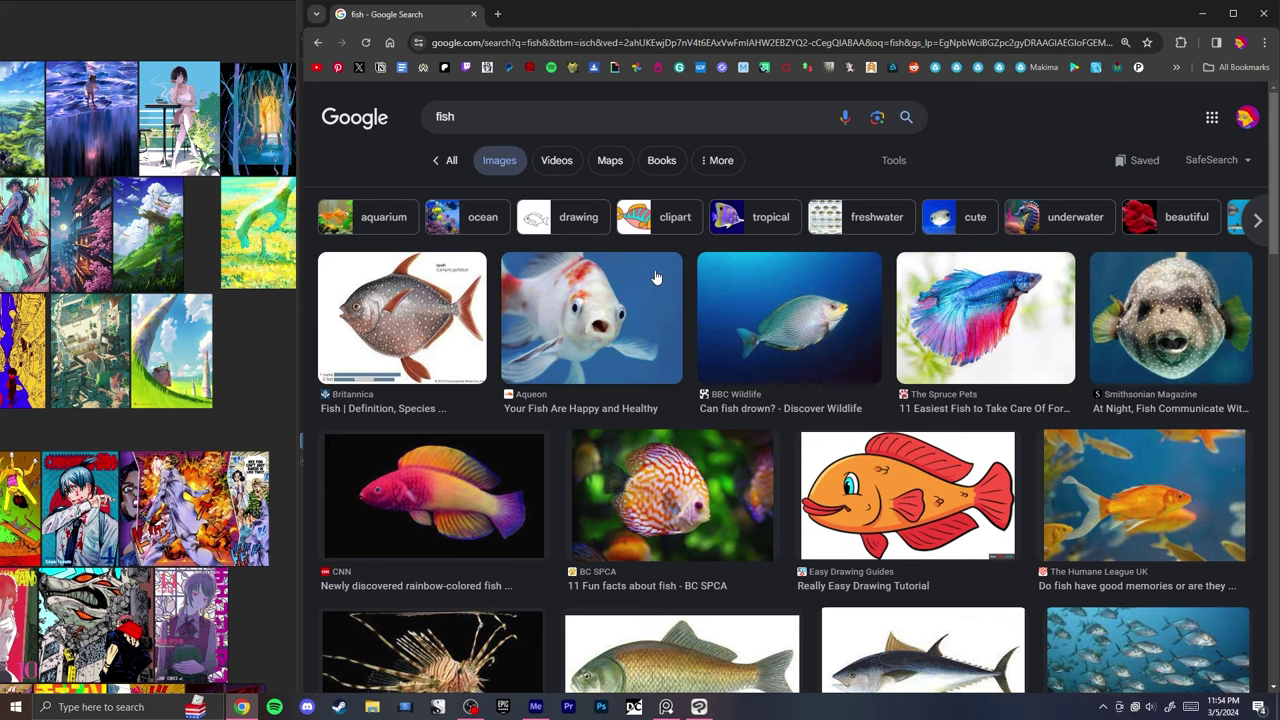
scroll(1146, 406, down, 2)
click(1146, 406)
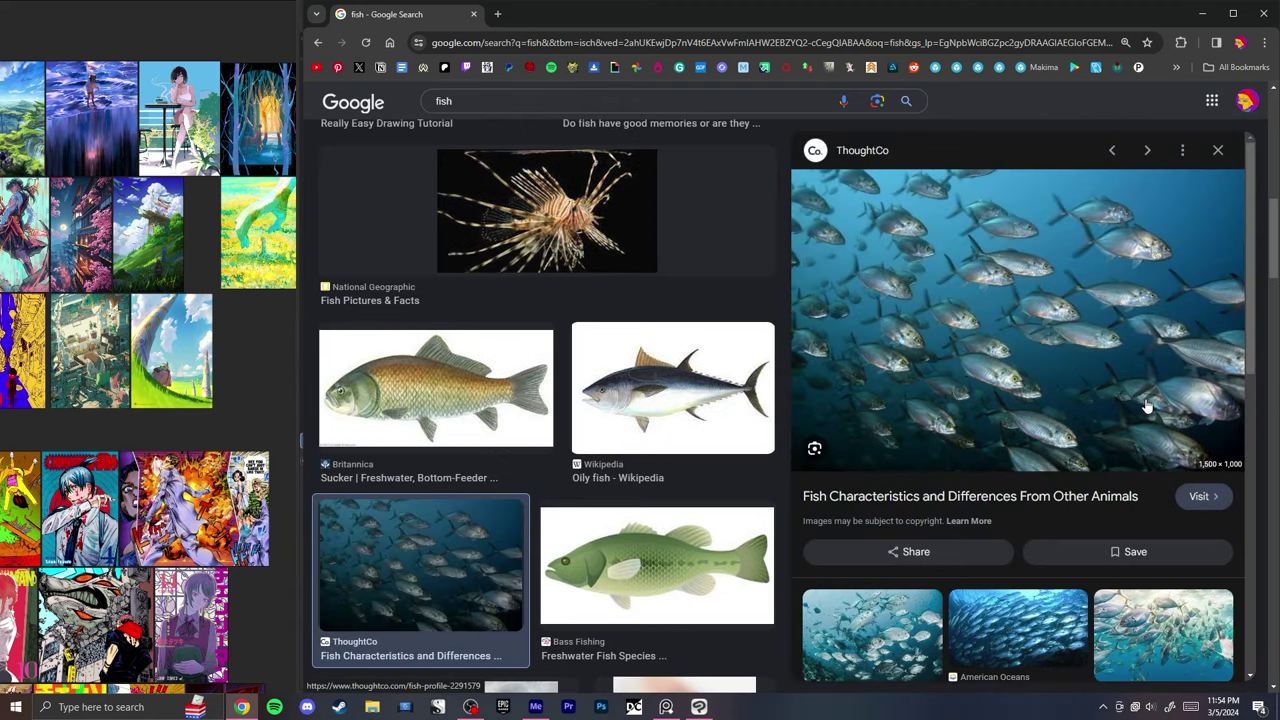
click(656, 357)
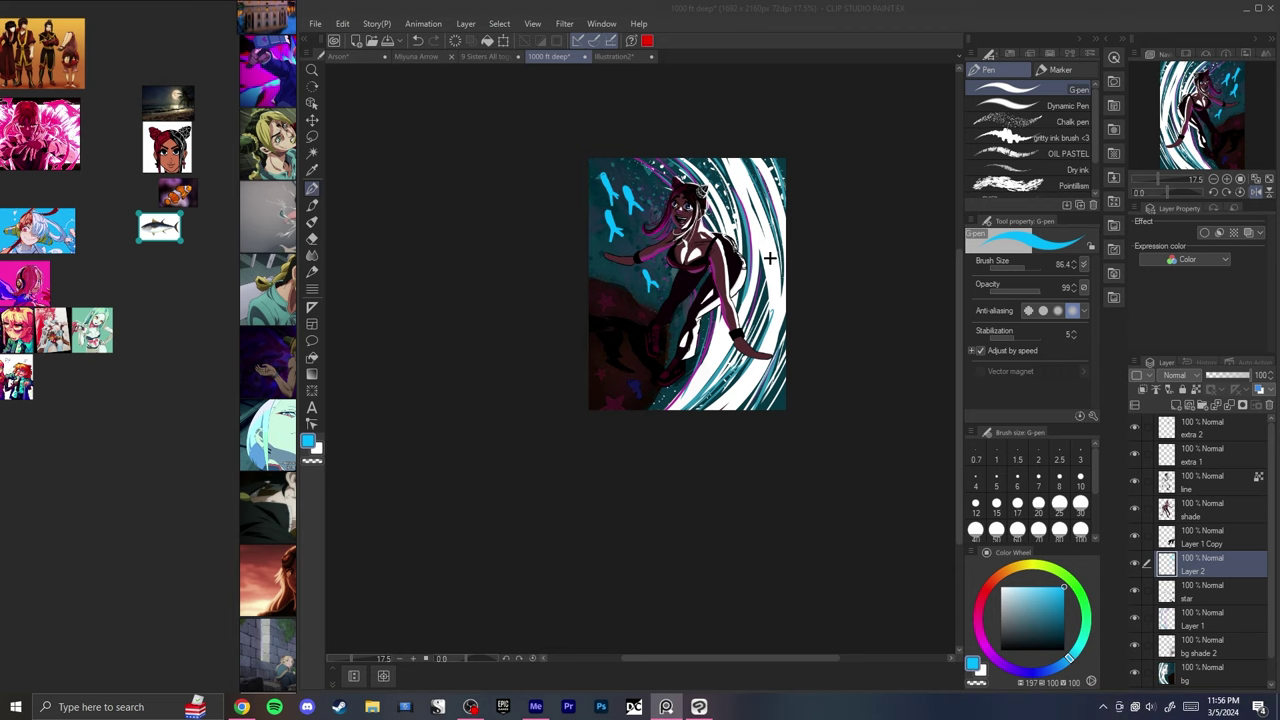
- Look through the image groups on the reference board and examine the stylised character illustrations up close
scroll(250, 239, down, 5)
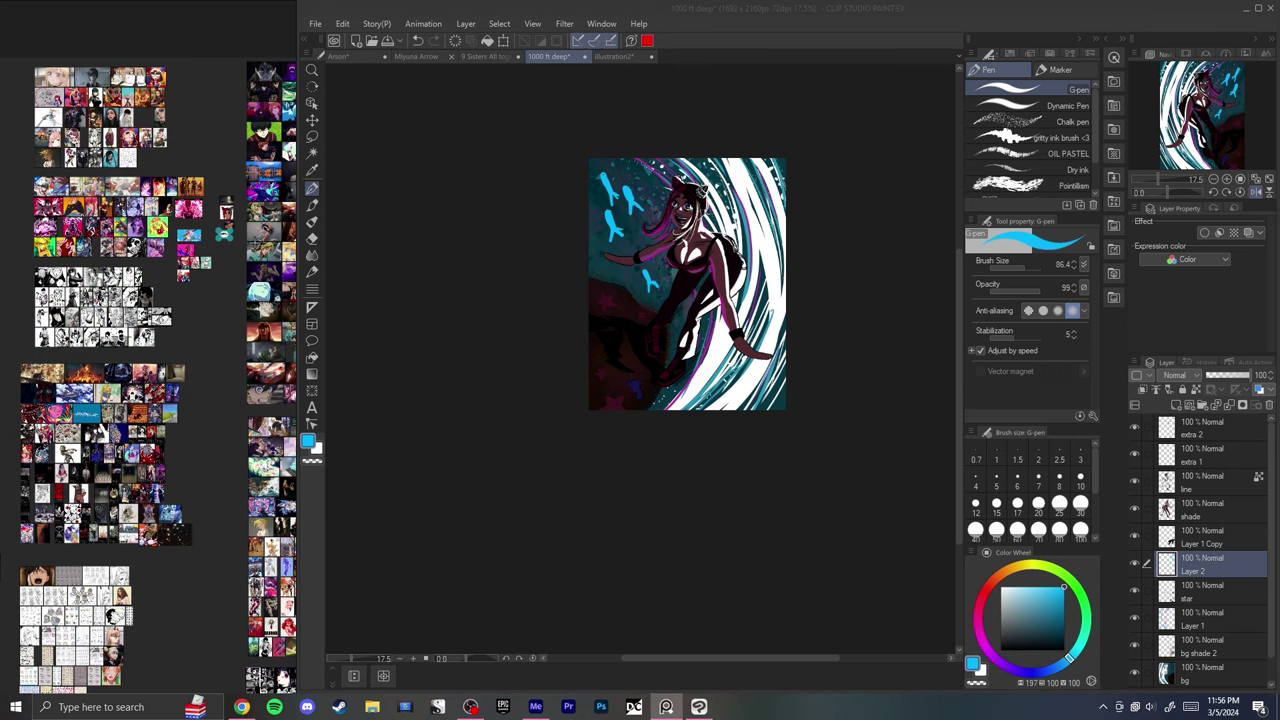
scroll(257, 240, up, 5)
scroll(257, 240, down, 4)
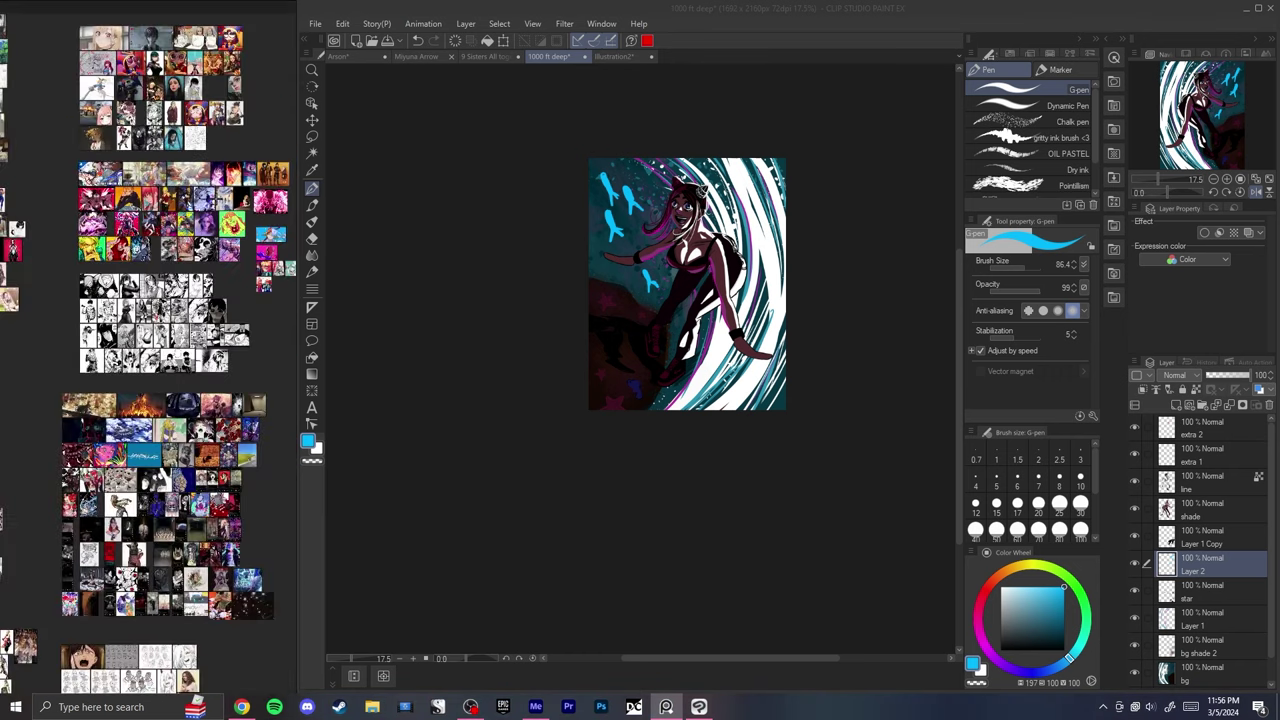
scroll(130, 180, up, 6)
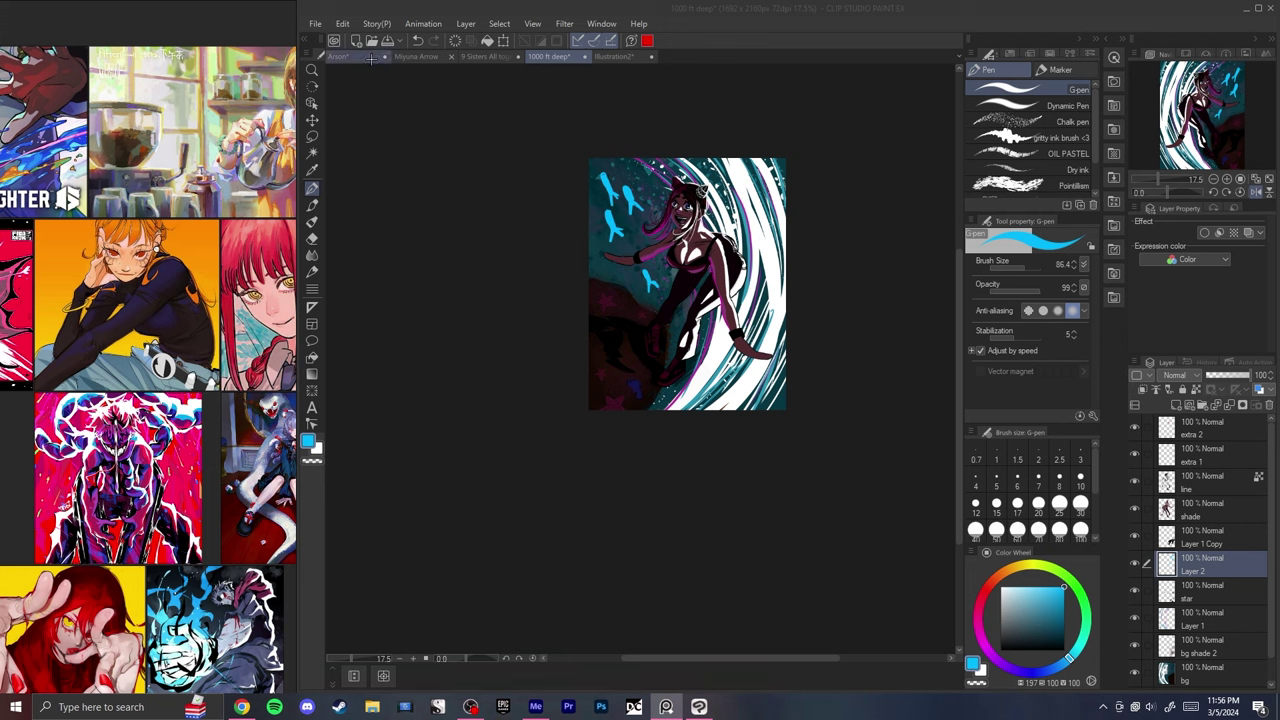
- In the Arson document, lasso the crouching character with outstretched arms on the line Copy 2 layer
click(340, 56)
scroll(530, 297, up, 6)
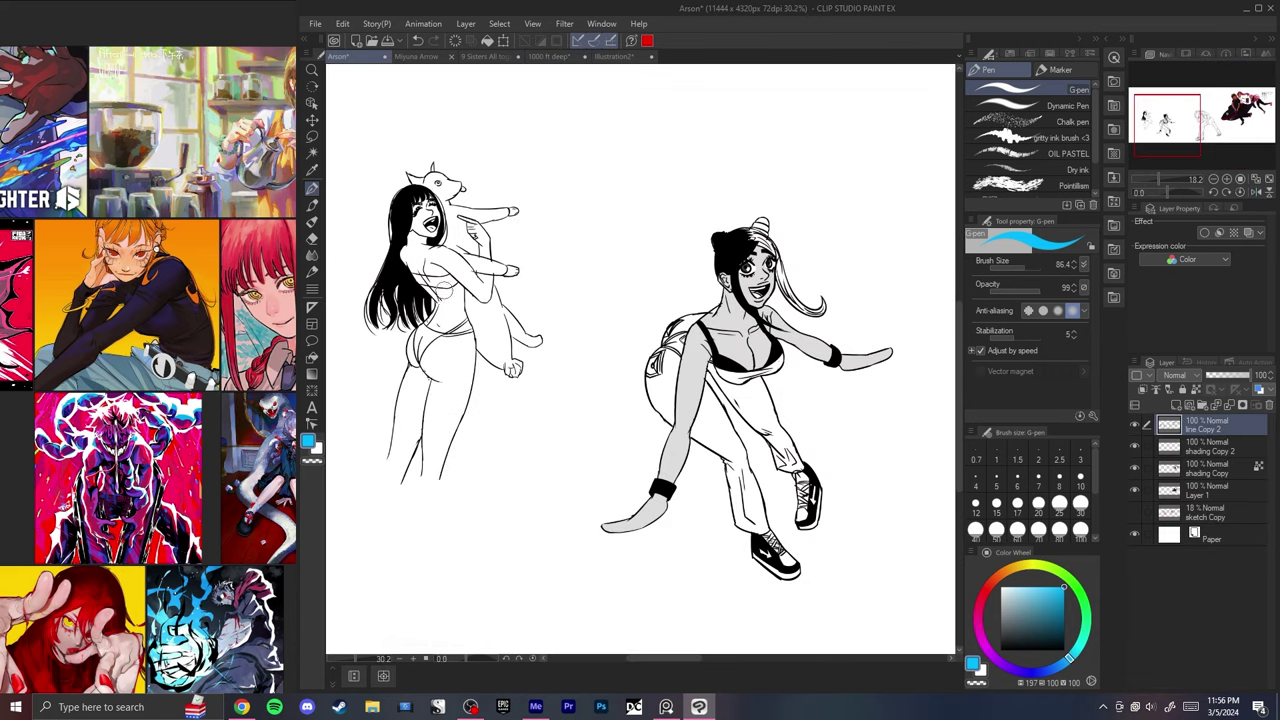
scroll(820, 320, up, 1)
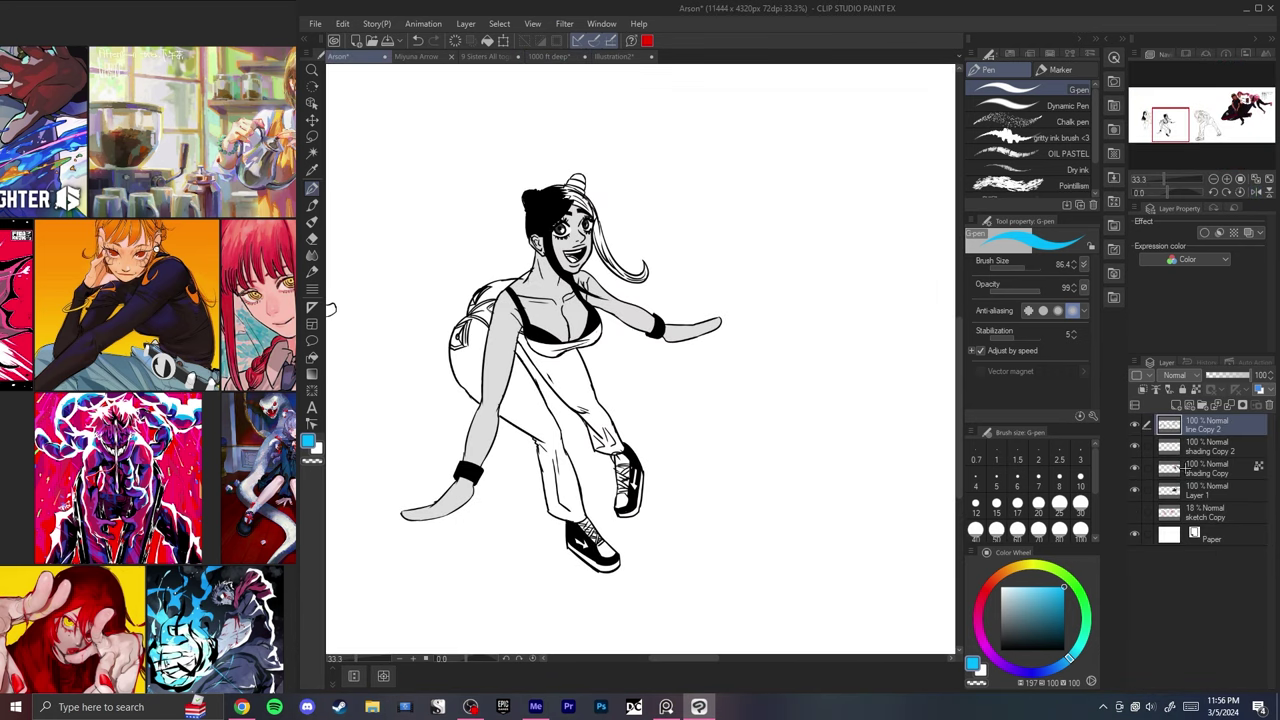
key(m)
mouse_move(606, 339)
mouse_down()
mouse_move(537, 355)
mouse_move(524, 332)
mouse_up()
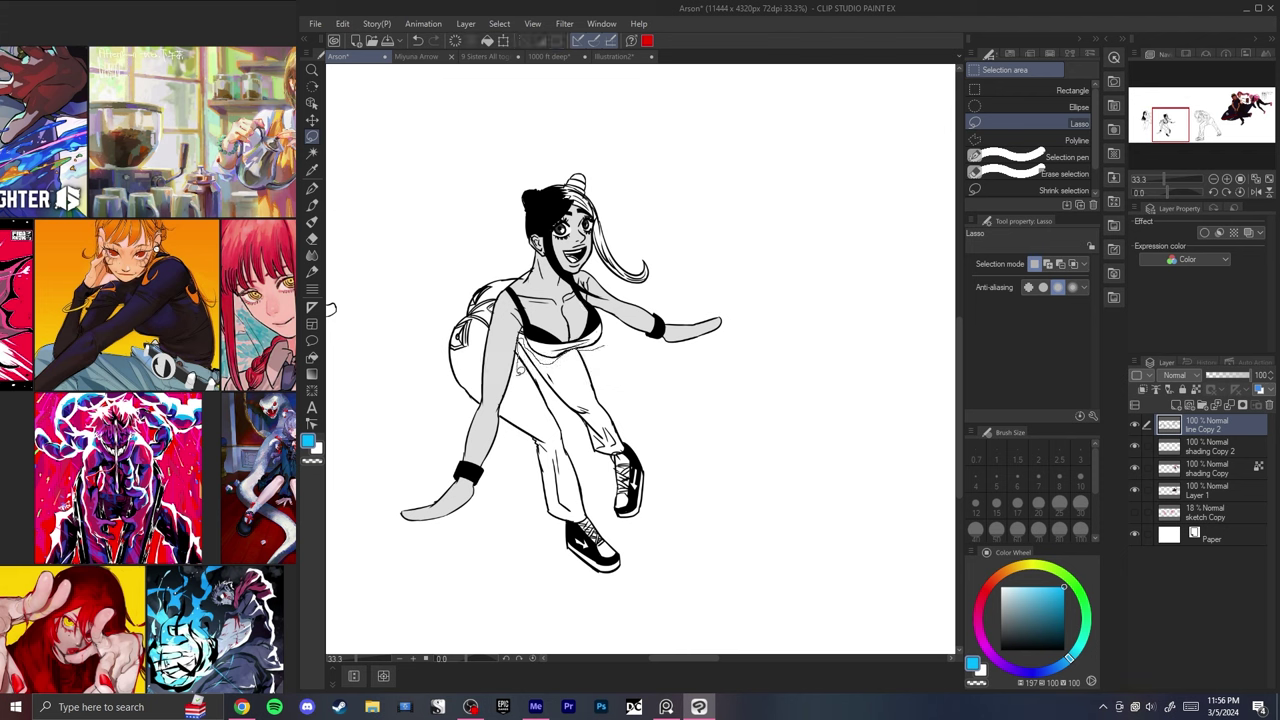
mouse_move(506, 393)
mouse_down()
mouse_move(495, 492)
mouse_move(394, 558)
mouse_move(372, 454)
mouse_move(399, 425)
mouse_move(478, 397)
mouse_move(536, 141)
mouse_move(787, 195)
mouse_move(717, 396)
mouse_move(598, 338)
mouse_up()
scroll(623, 307, down, 3)
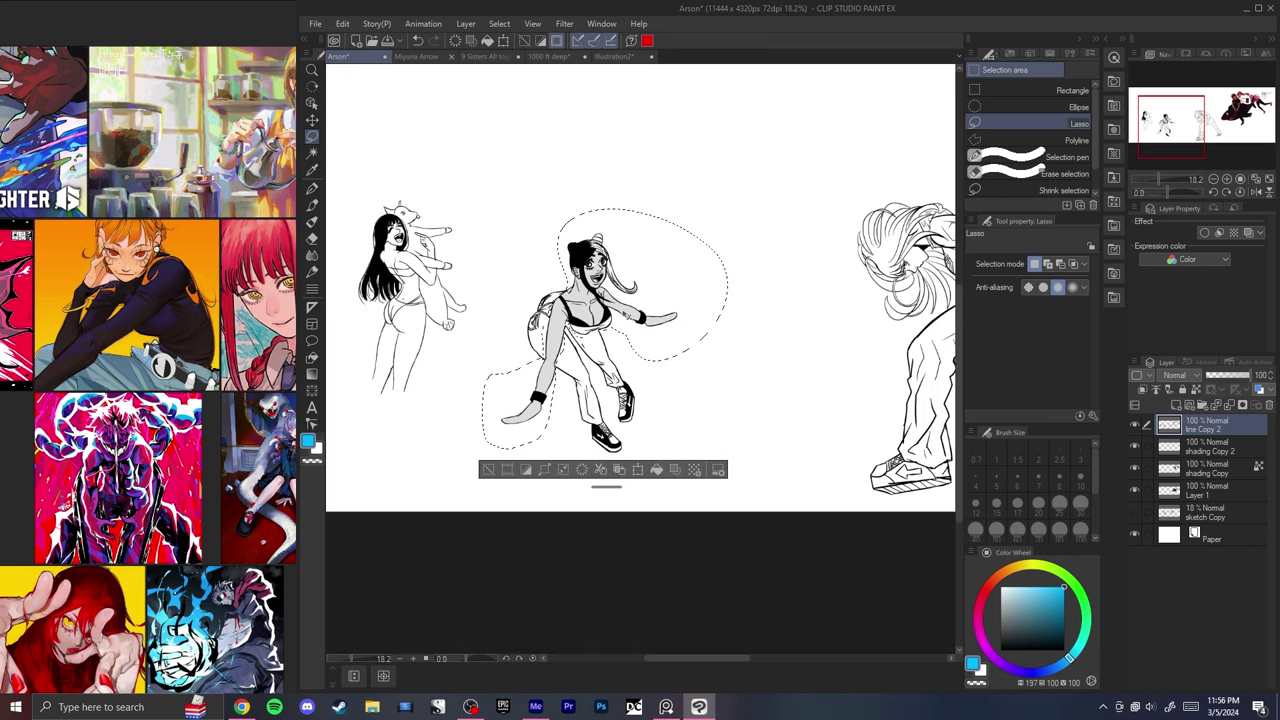
- Enlarge the crouching character's lassoed upper body across the line Copy 2, shading Copy 2 and shading Copy layers, and check it in mirrored view
key(ctrl+t)
key(Escape)
ctrl+click(1212, 466)
ctrl+click(1210, 444)
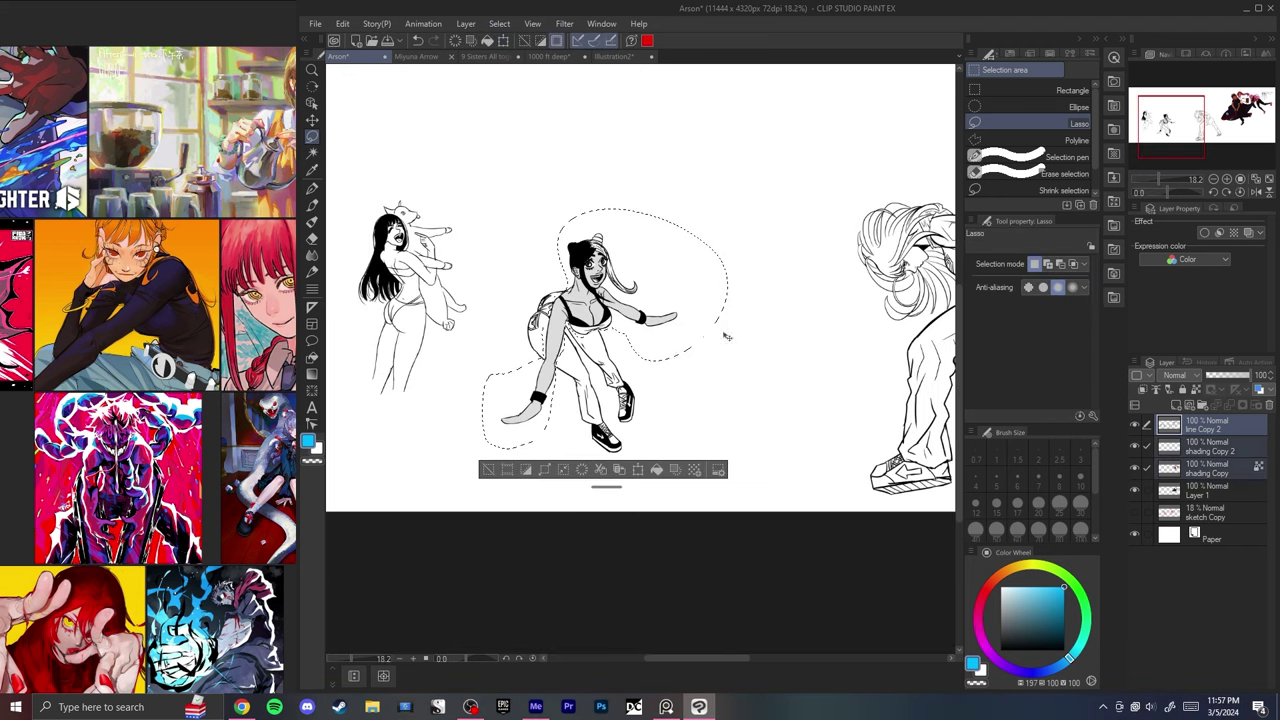
key(ctrl+t)
drag(729, 327, 786, 320)
drag(670, 363, 652, 363)
key(Return)
key(ctrl+d)
key(b)
key(h)
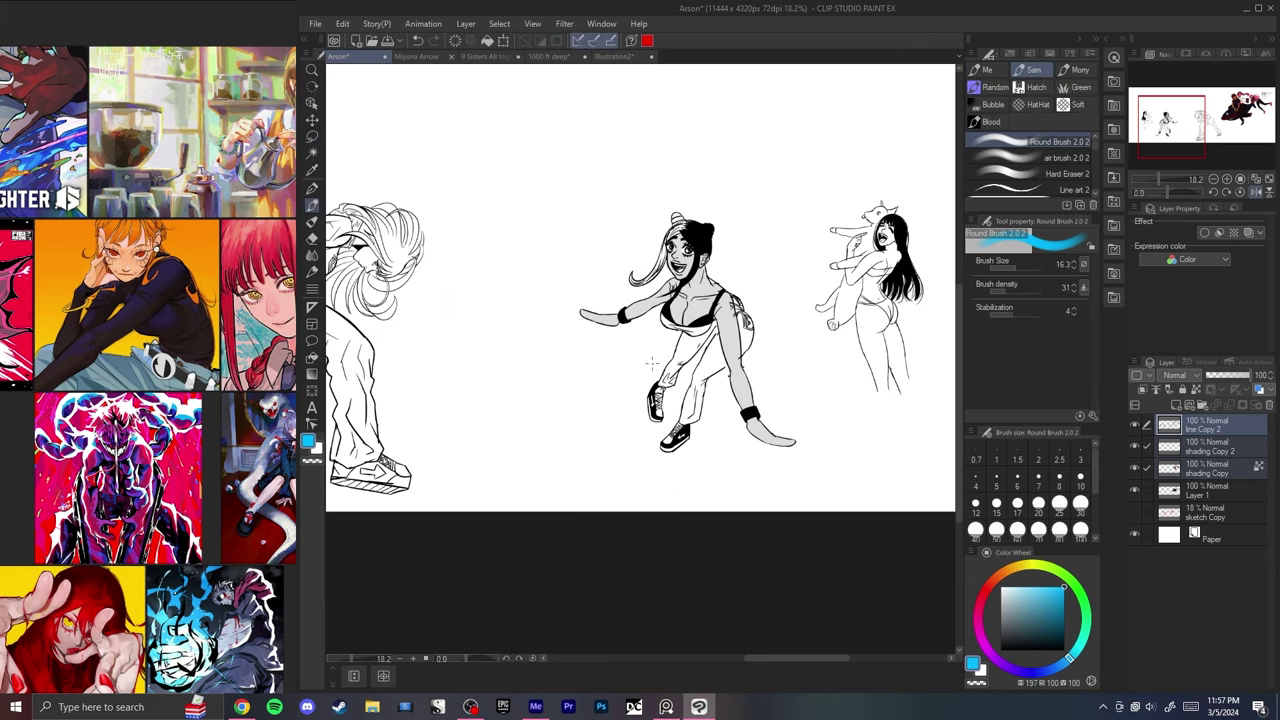
key(h)
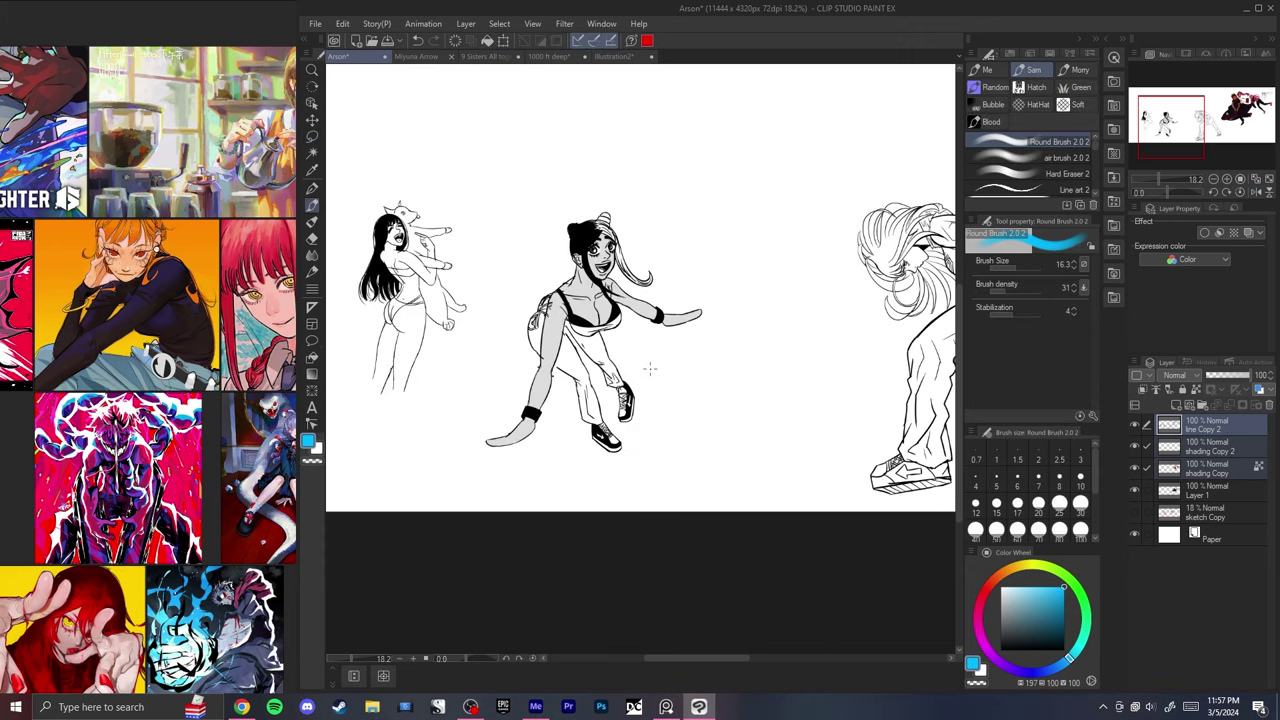
- Undo and restore the first upper-body enlargement to compare both versions of the crouching character
key(ctrl+z)
key(ctrl+z)
key(ctrl+z)
key(h)
key(h)
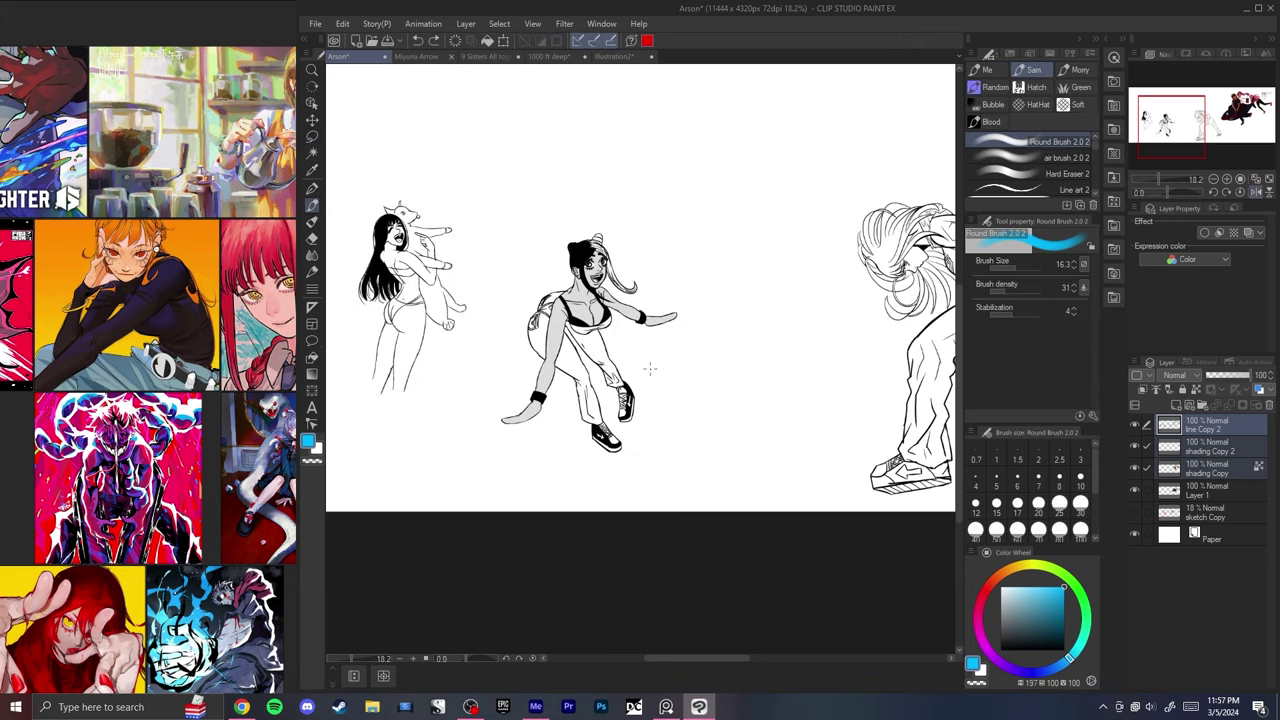
key(ctrl+y)
key(ctrl+y)
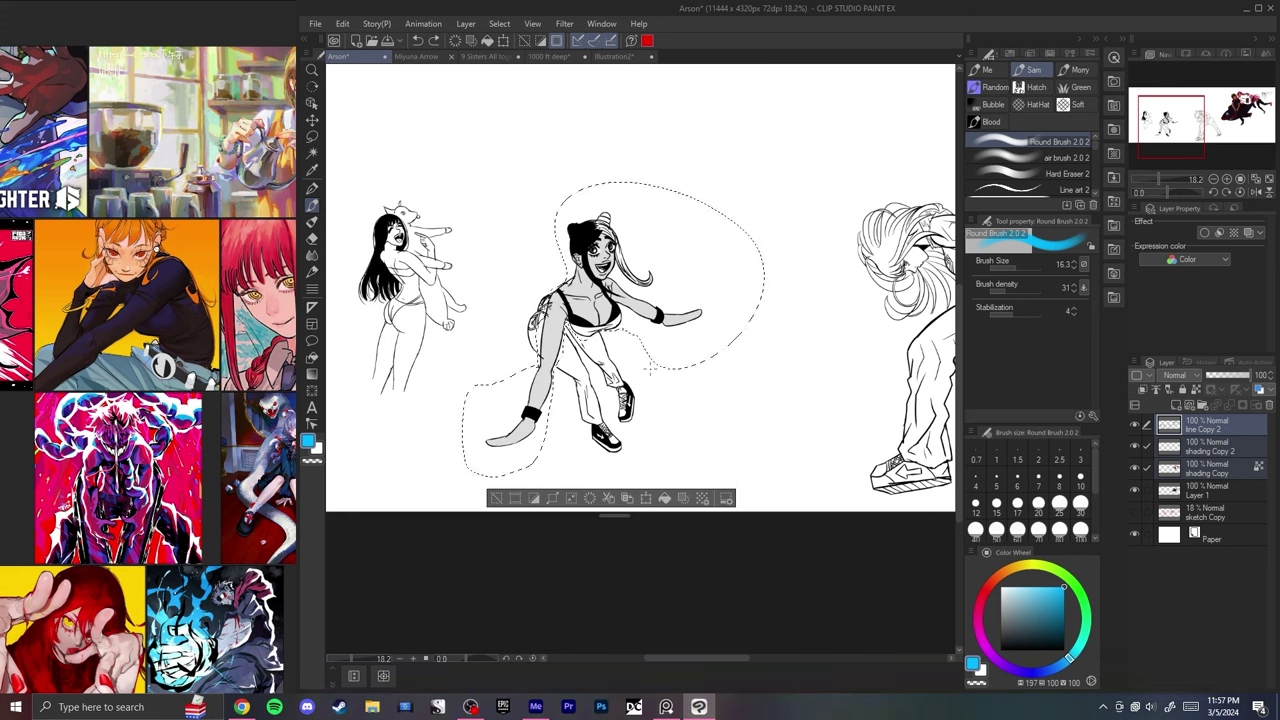
- Scale the crouching character's upper body up further to 122%, reposition it over the legs, deselect, and check it mirrored
key(ctrl+t)
drag(765, 182, 831, 121)
drag(663, 249, 635, 299)
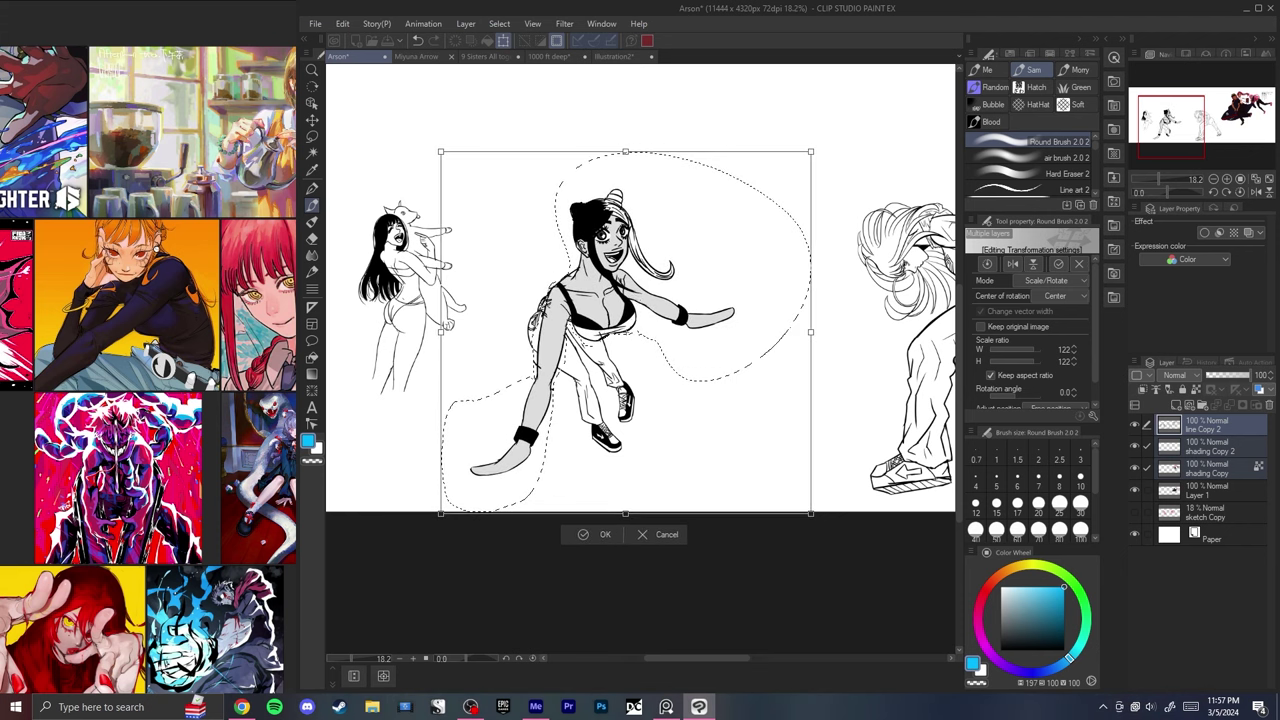
key(Return)
key(ctrl+d)
key(h)
key(h)
key(h)
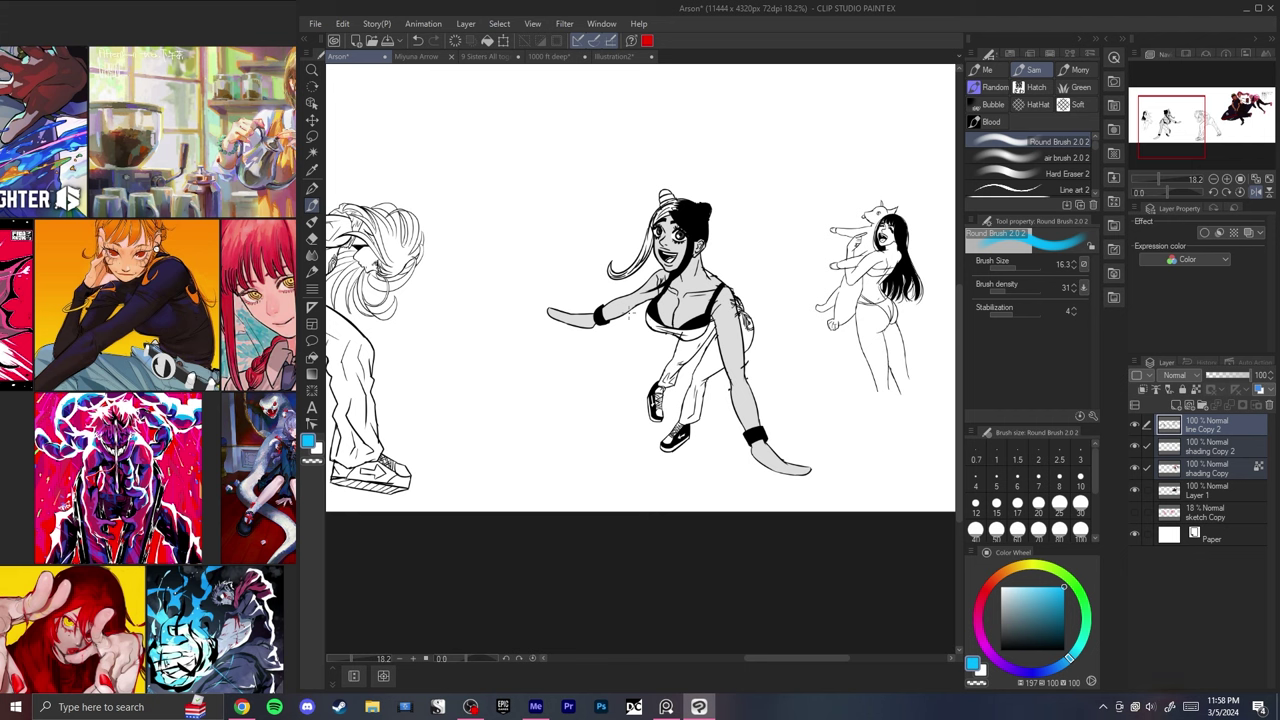
key(ctrl+v)
key(h)
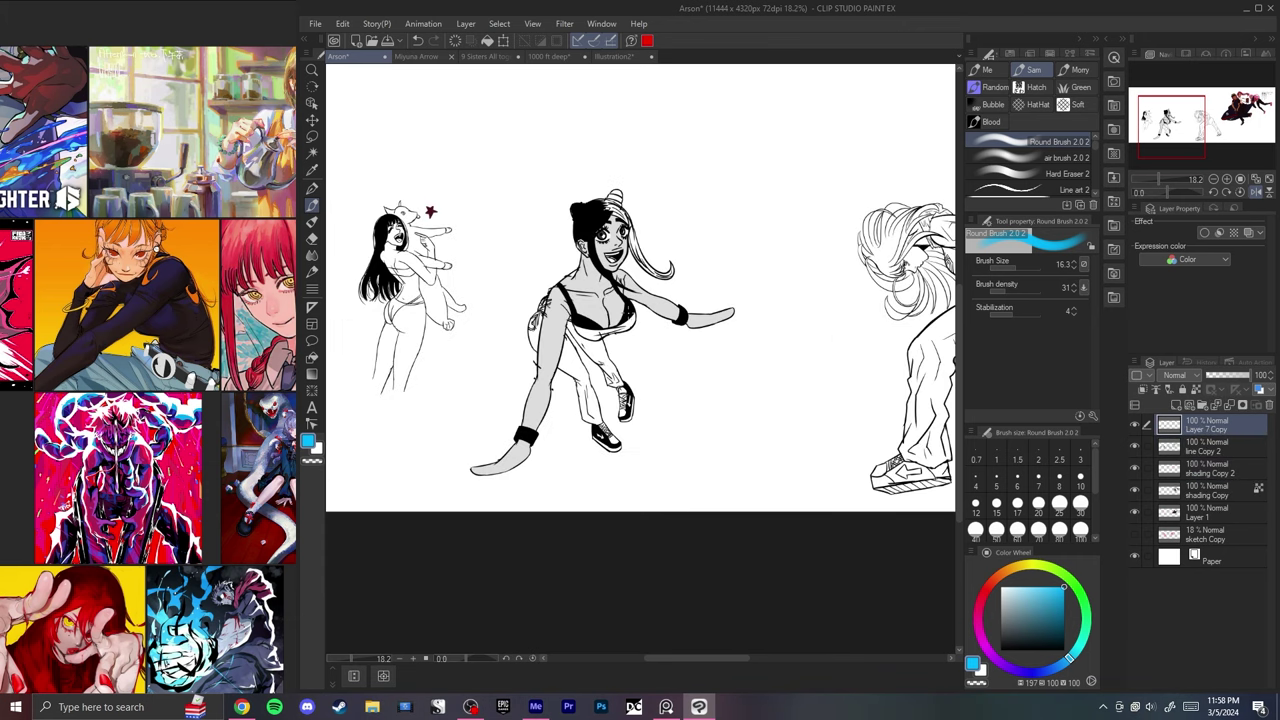
key(h)
key(ctrl+z)
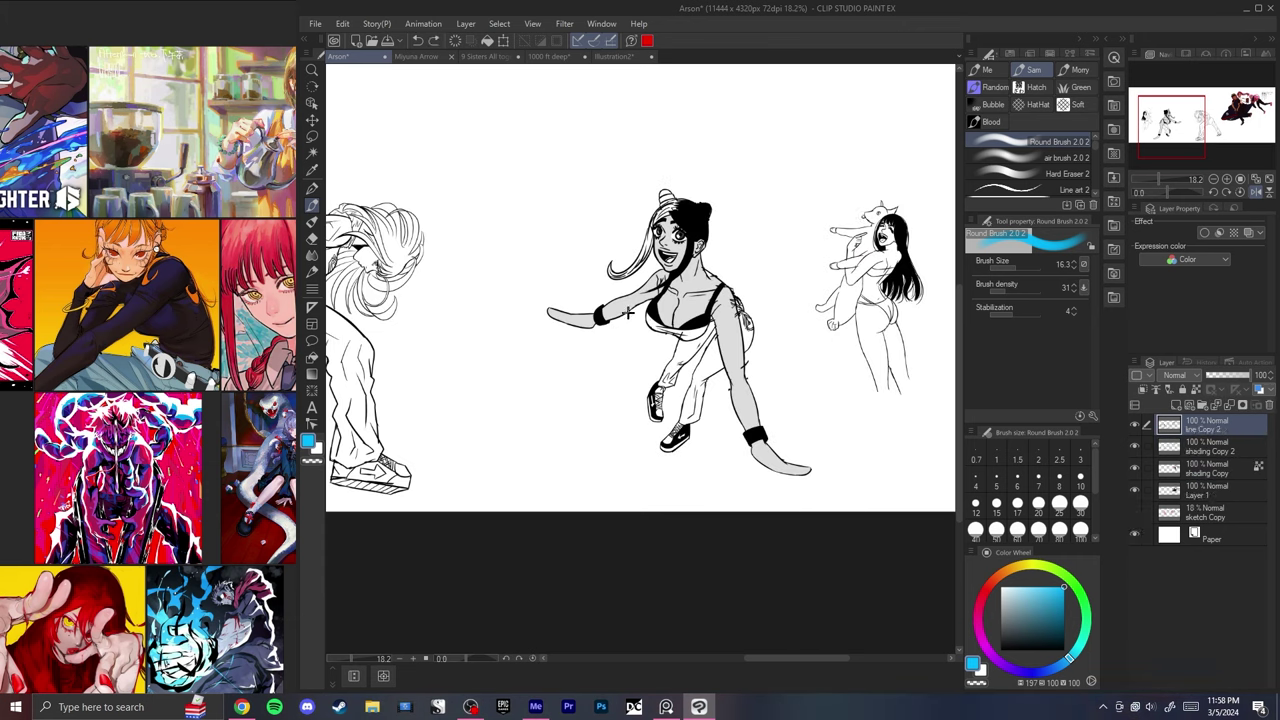
- Undo the crouching character's upper-body enlargements and reapply them to compare with the original proportions
key(ctrl+z)
key(ctrl+z)
key(h)
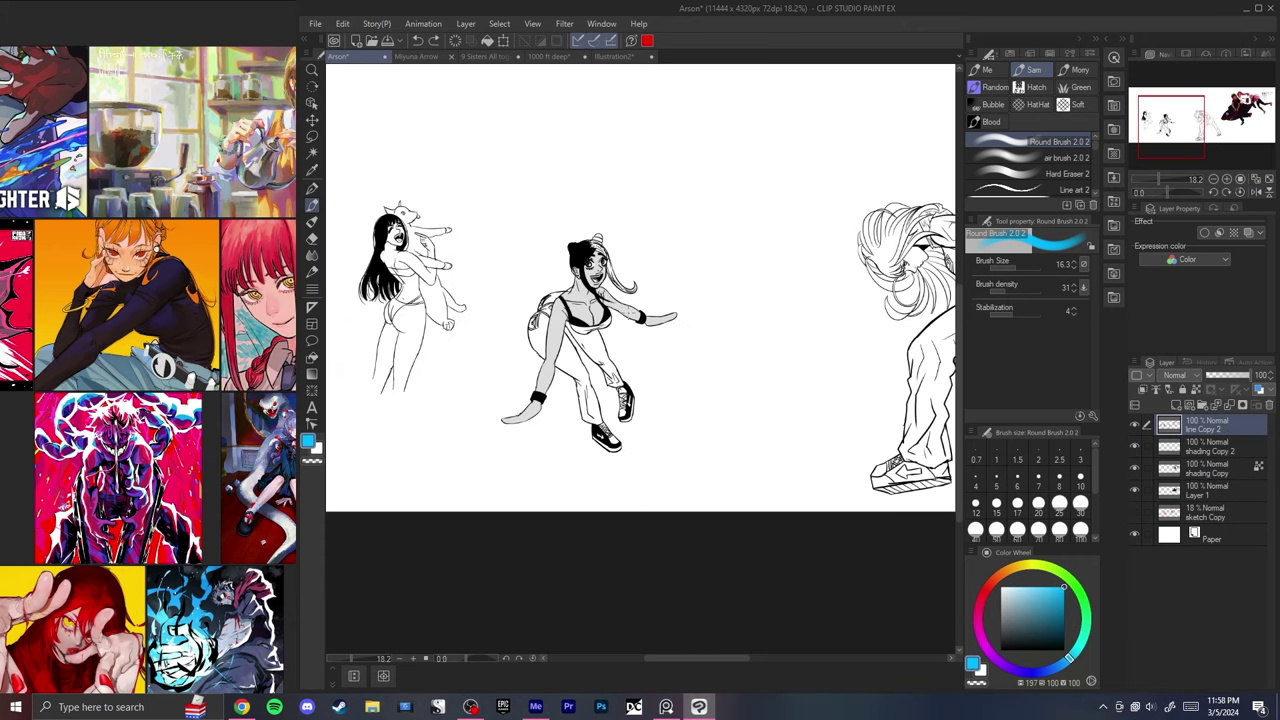
key(ctrl+y)
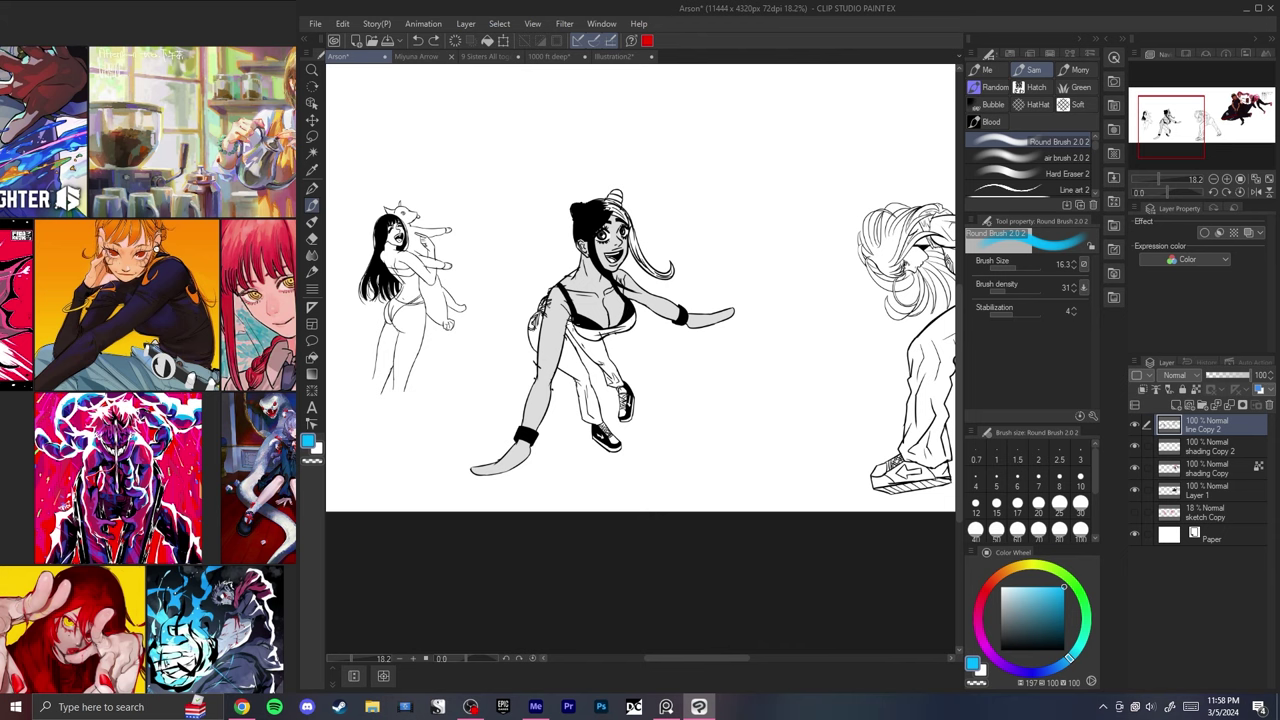
- Examine the enlarged crouching character up close and from afar, and look through the other open documents
scroll(573, 320, up, 4)
scroll(573, 300, down, 4)
scroll(573, 290, up, 3)
scroll(573, 273, down, 5)
scroll(574, 273, up, 6)
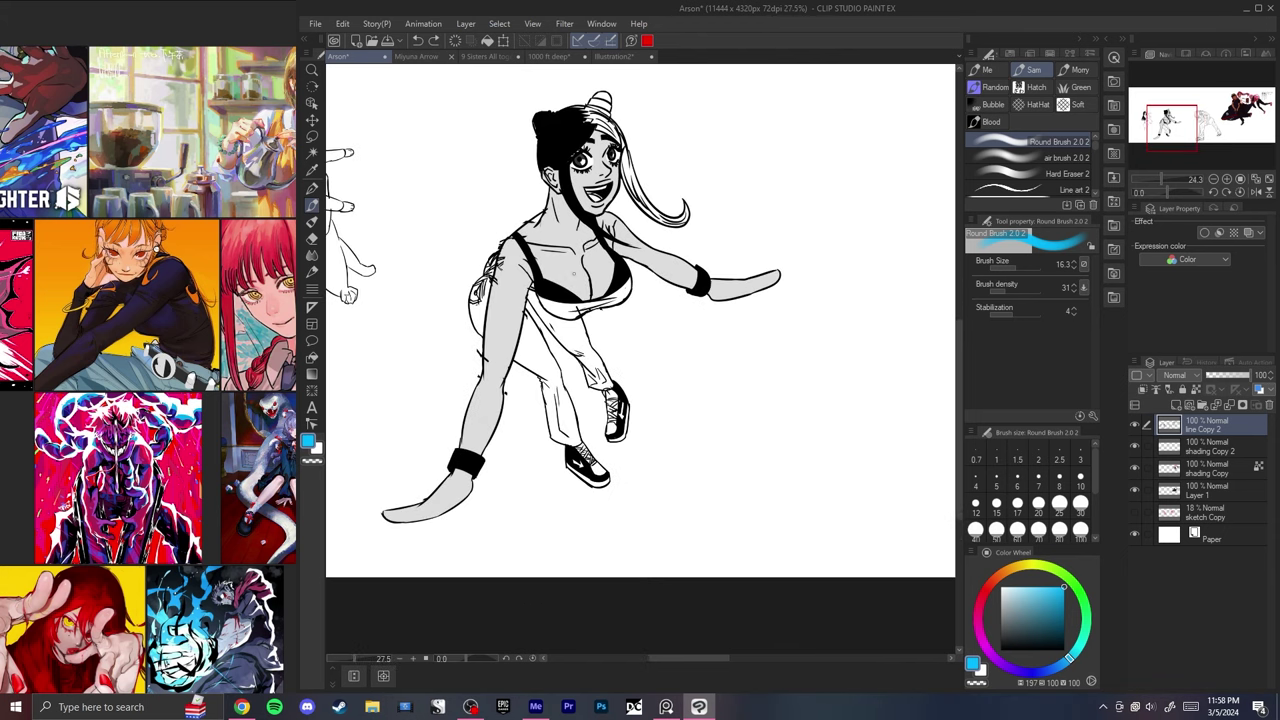
scroll(574, 273, down, 6)
scroll(578, 272, up, 5)
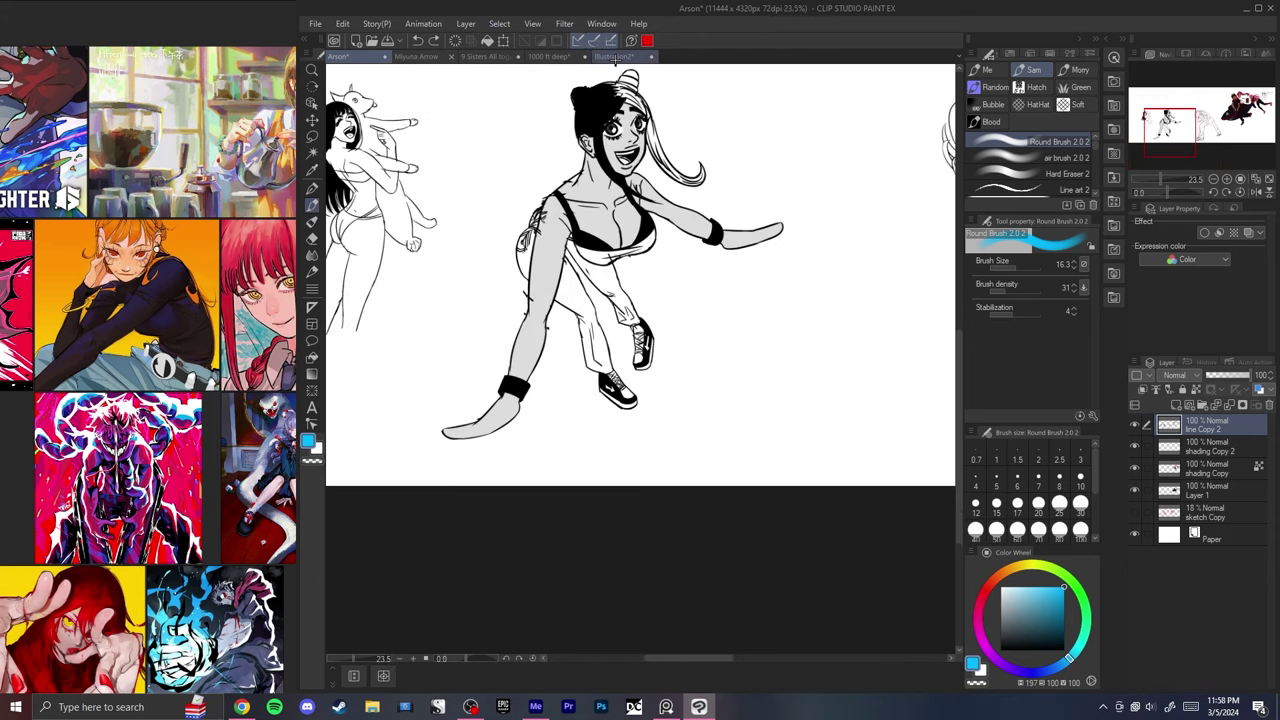
scroll(738, 280, down, 3)
scroll(705, 165, up, 6)
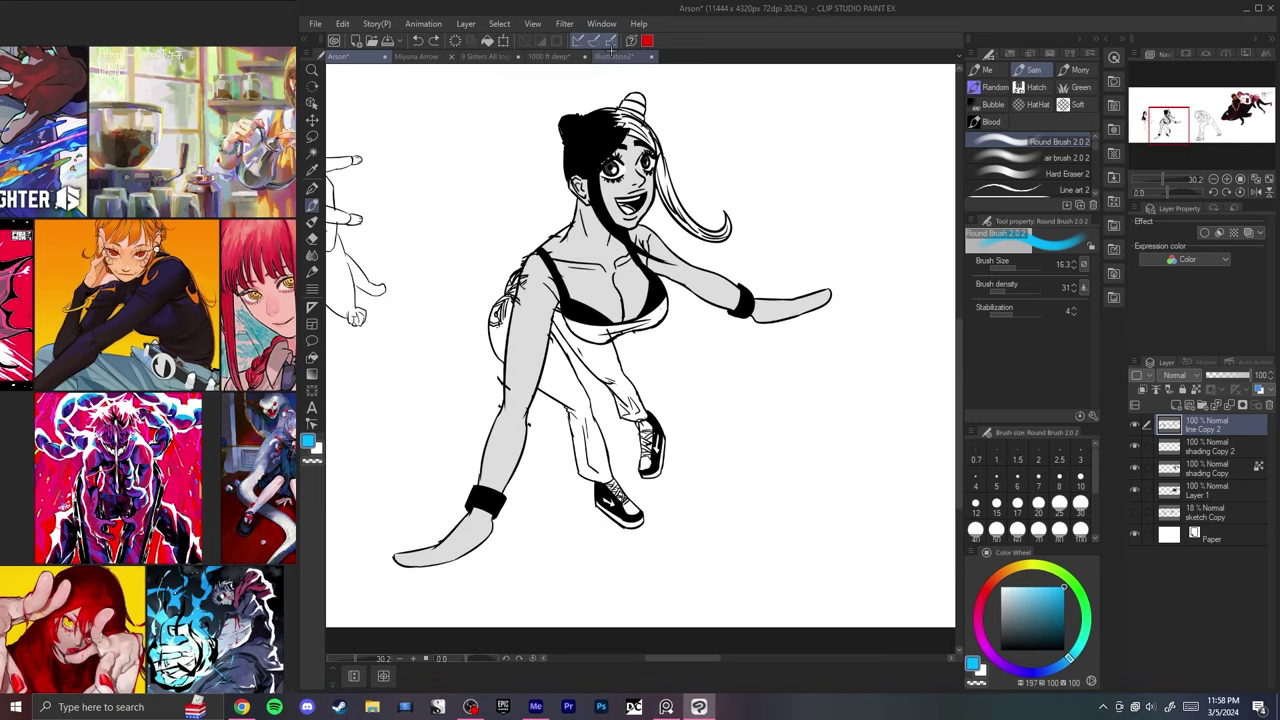
click(611, 55)
click(550, 57)
click(480, 57)
click(355, 57)
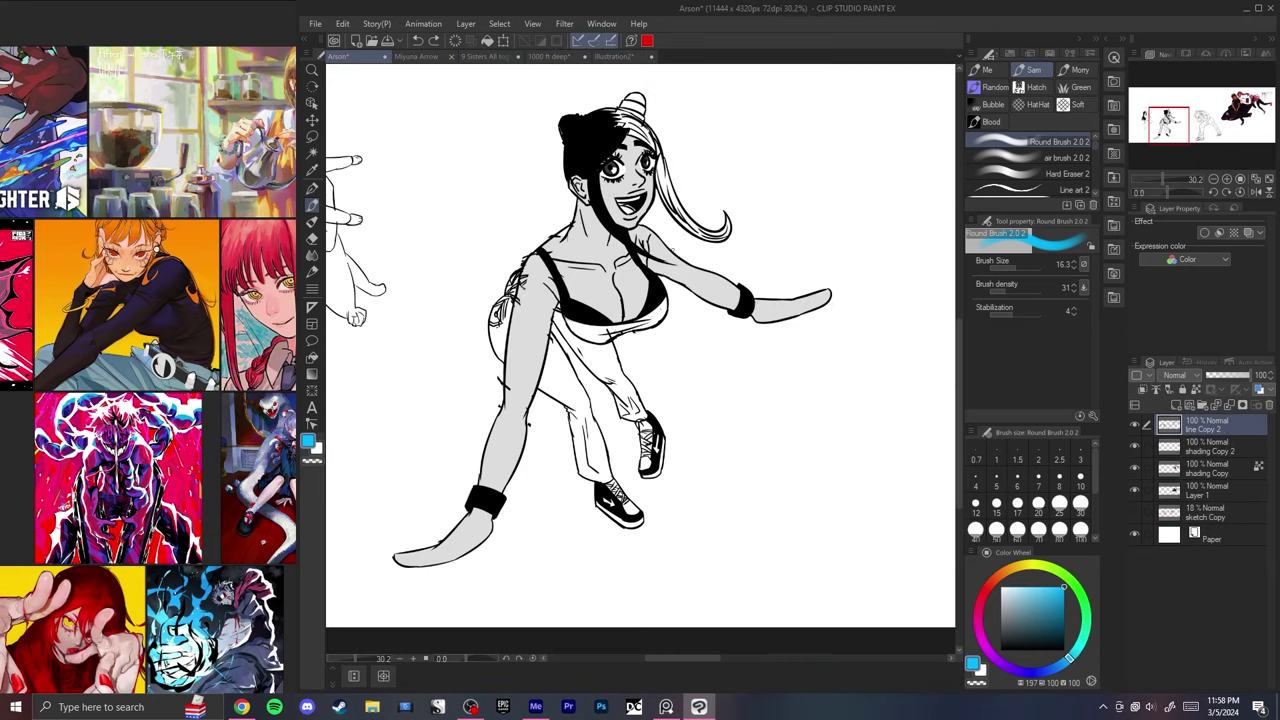
scroll(680, 245, down, 2)
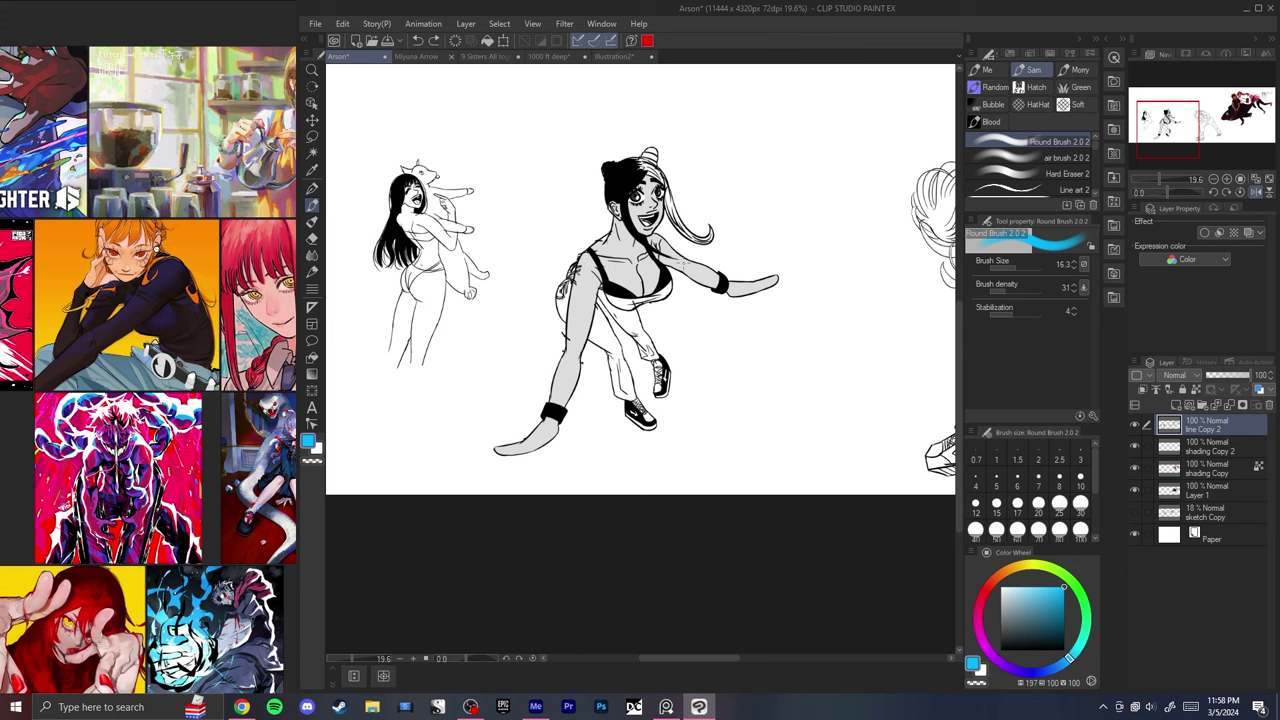
- Toggle the upper-body scaling off and on again through the undo history, and undo the restored star paste
key(ctrl+z)
key(ctrl+z)
key(ctrl+z)
key(ctrl+y)
key(ctrl+y)
key(ctrl+y)
key(ctrl+y)
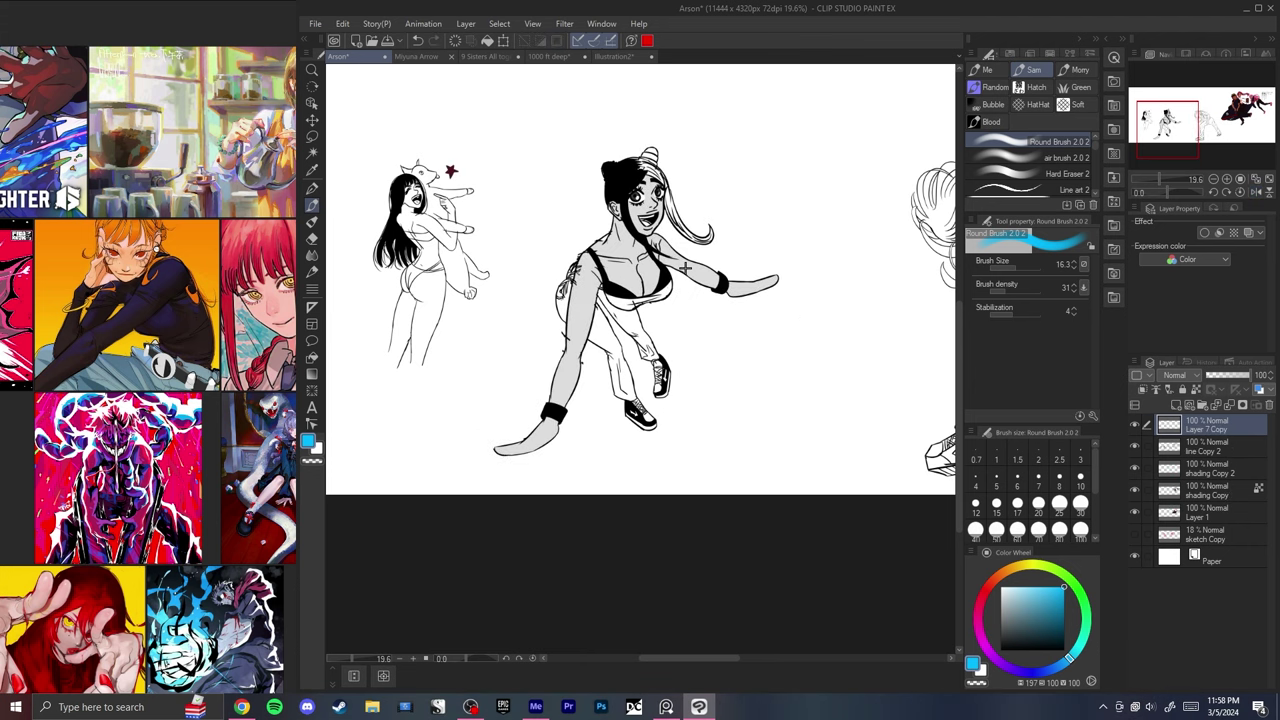
key(ctrl+z)
- Lasso the bent-over figure's front leg, enlarge it, deselect, and check the pose in mirrored view
scroll(672, 275, down, 1)
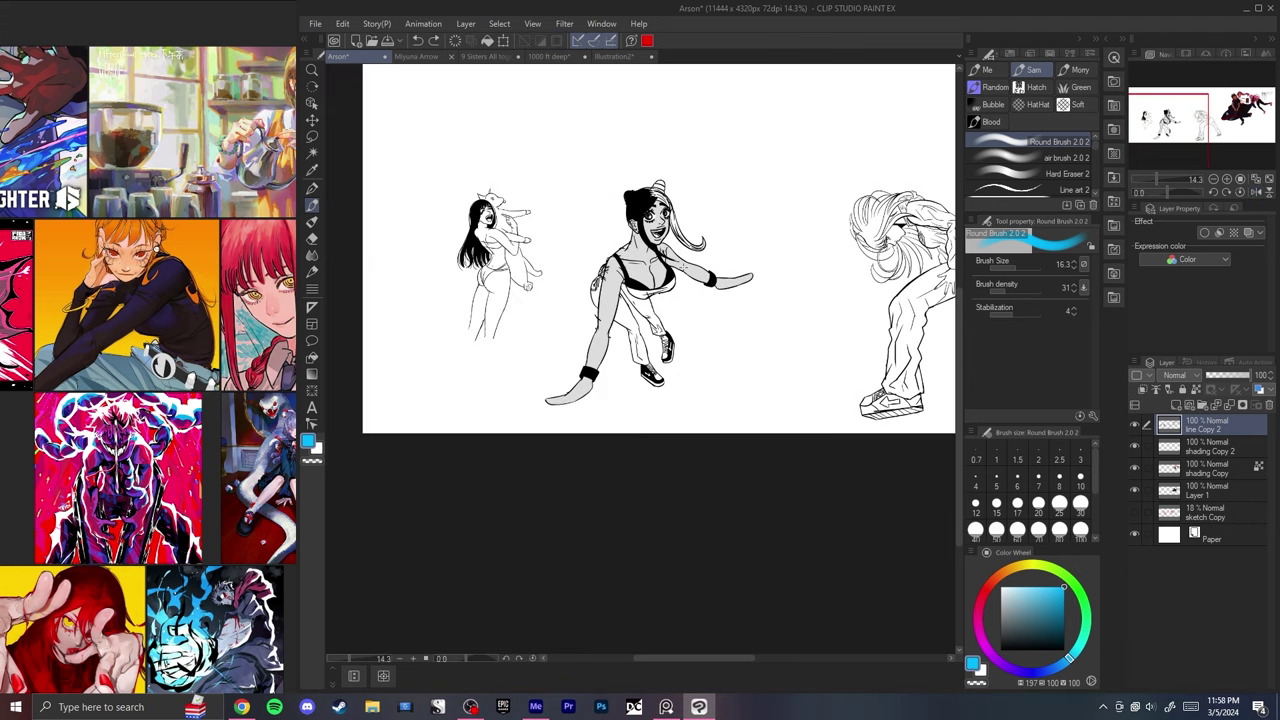
scroll(660, 270, down, 2)
drag(735, 283, 590, 273)
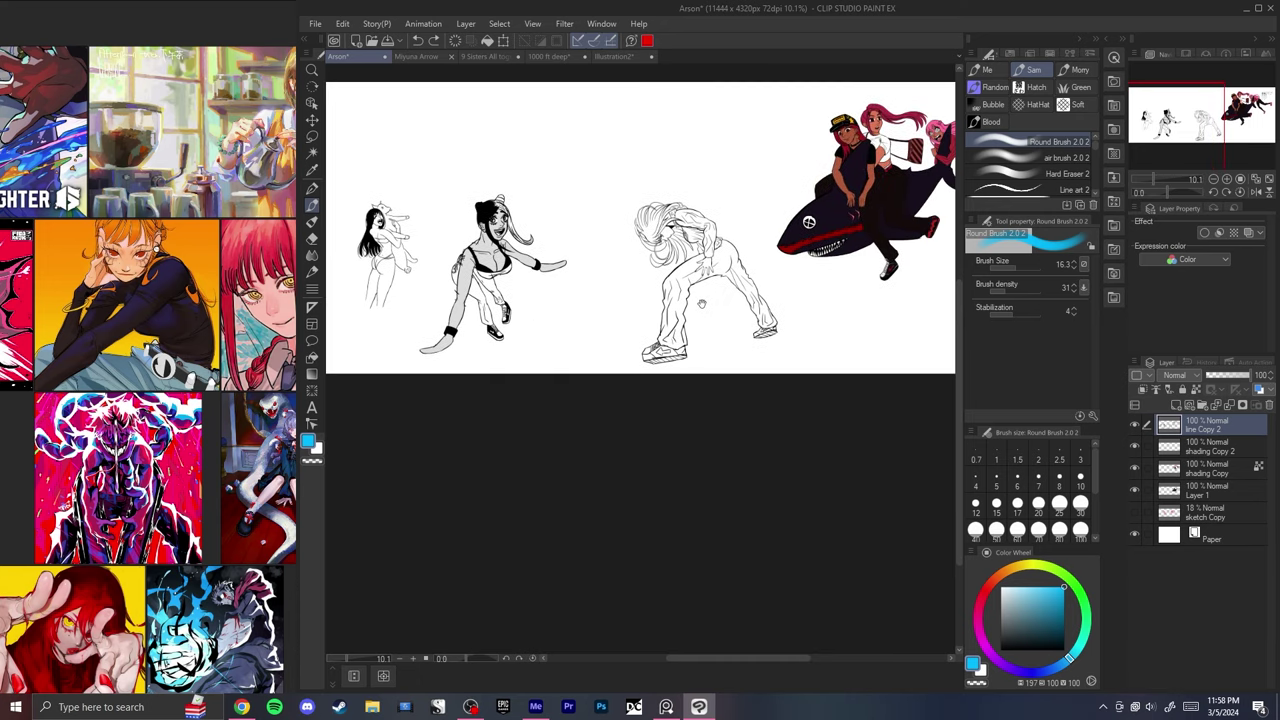
scroll(658, 275, up, 2)
scroll(658, 275, down, 2)
scroll(791, 228, up, 2)
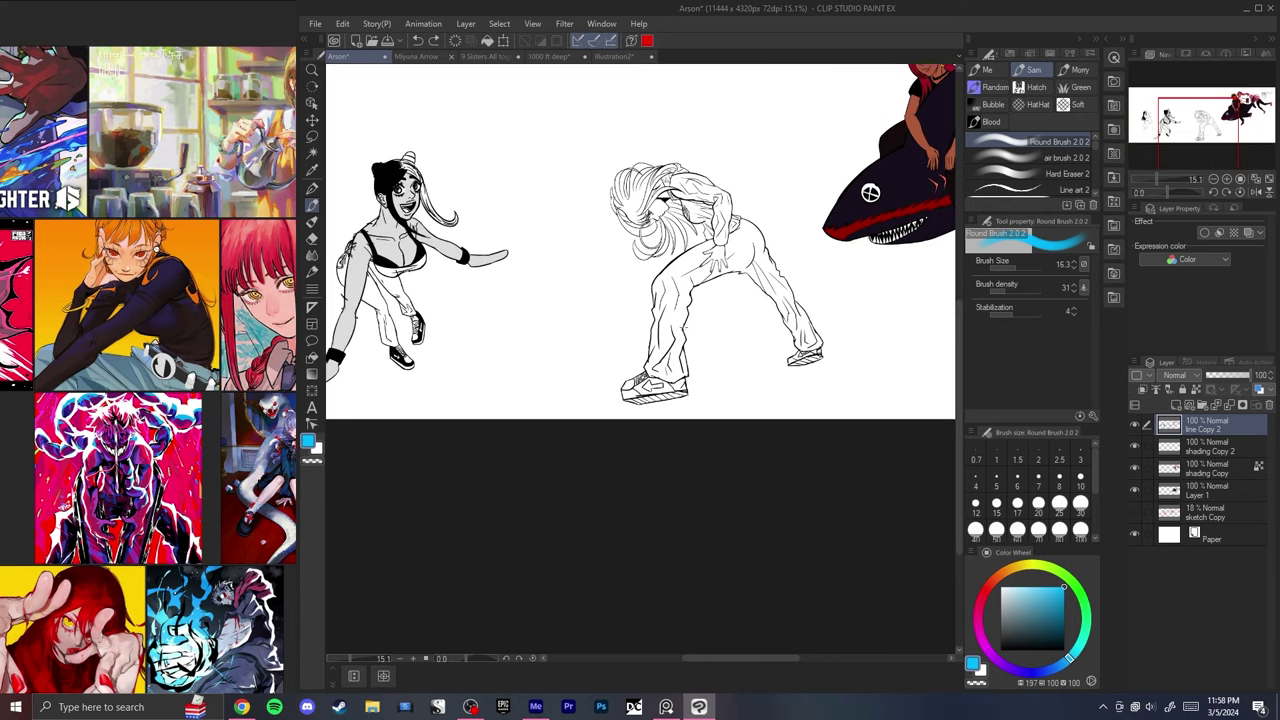
key(m)
mouse_move(709, 367)
mouse_down()
mouse_move(612, 303)
mouse_move(707, 322)
mouse_move(702, 390)
mouse_up()
key(ctrl+t)
mouse_move(711, 344)
mouse_down()
mouse_move(769, 343)
mouse_move(694, 378)
mouse_up()
key(Return)
key(ctrl+d)
key(h)
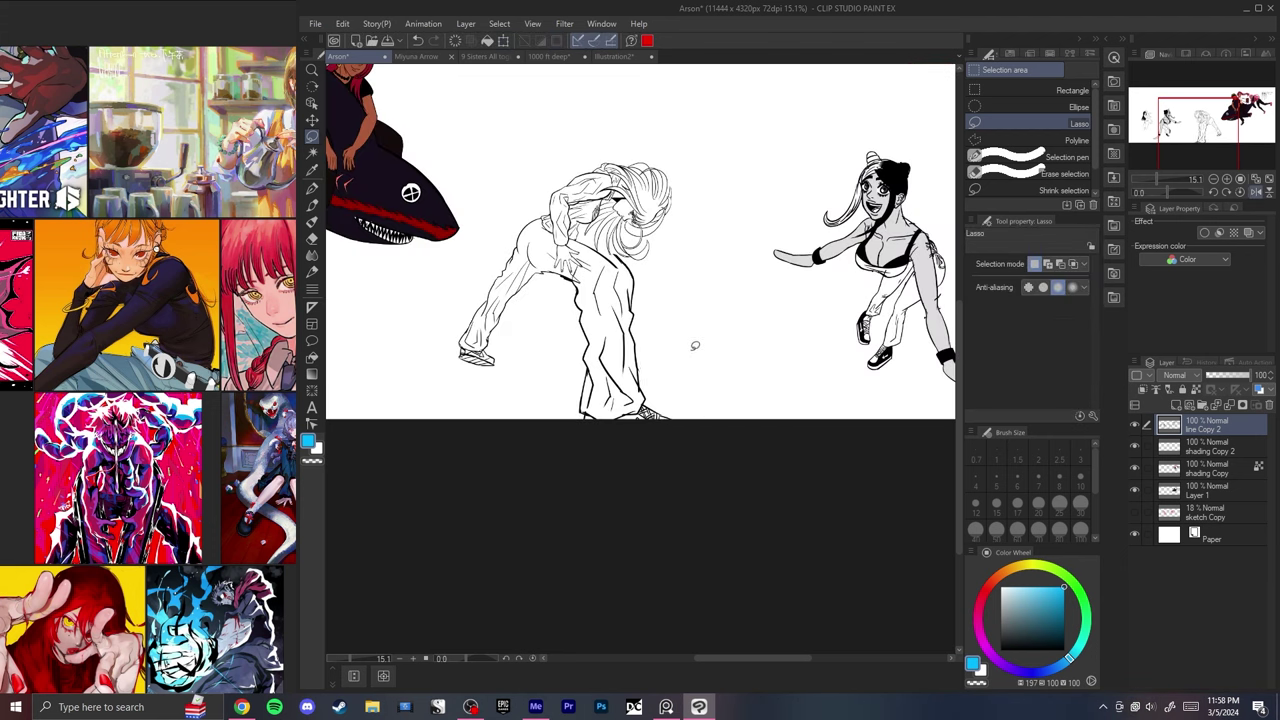
key(h)
- Erase the seam at the top of the bent-over figure's enlarged leg and redraw the outline in black with the G-pen
key(e)
drag(677, 262, 680, 257)
key(p)
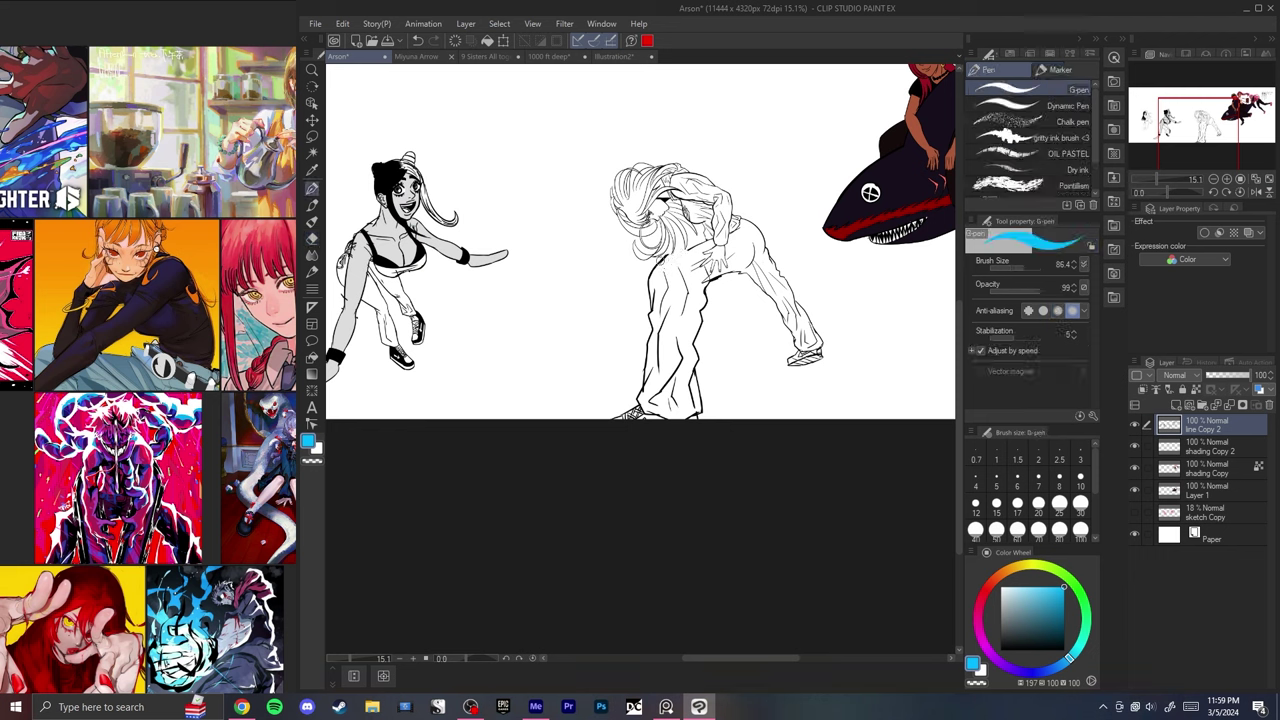
drag(1012, 614, 1000, 651)
drag(694, 245, 717, 236)
key(ctrl+z)
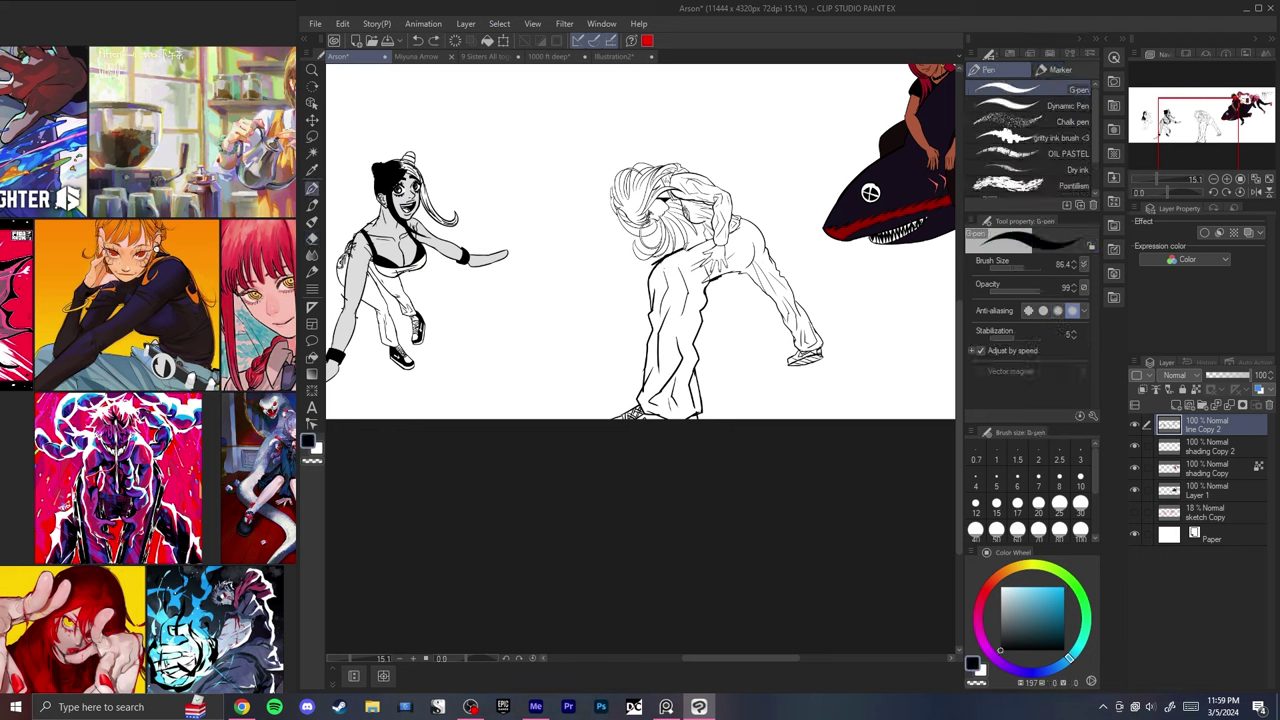
key(ctrl+z)
mouse_move(655, 272)
mouse_down()
mouse_move(709, 241)
mouse_move(780, 237)
mouse_move(756, 249)
mouse_up()
key(h)
key(h)
- Lasso the bent-over figure's back leg, shrink it to 81%, and move it to meet the hip
key(m)
key(ctrl+t)
drag(795, 380, 795, 357)
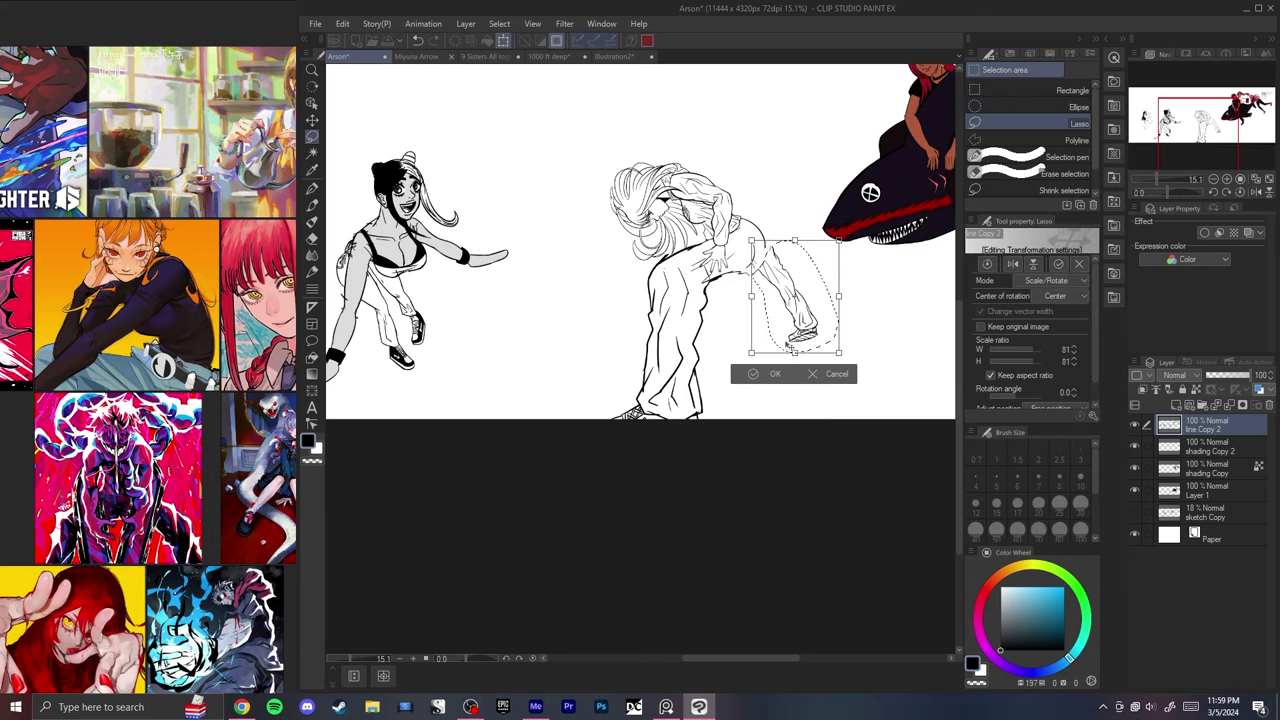
drag(801, 307, 795, 304)
key(Return)
key(ctrl+d)
key(h)
key(h)
- Undo the back leg's reduction on the bent-over figure and check the pose in mirrored view
key(ctrl+z)
key(ctrl+z)
key(ctrl+z)
key(ctrl+z)
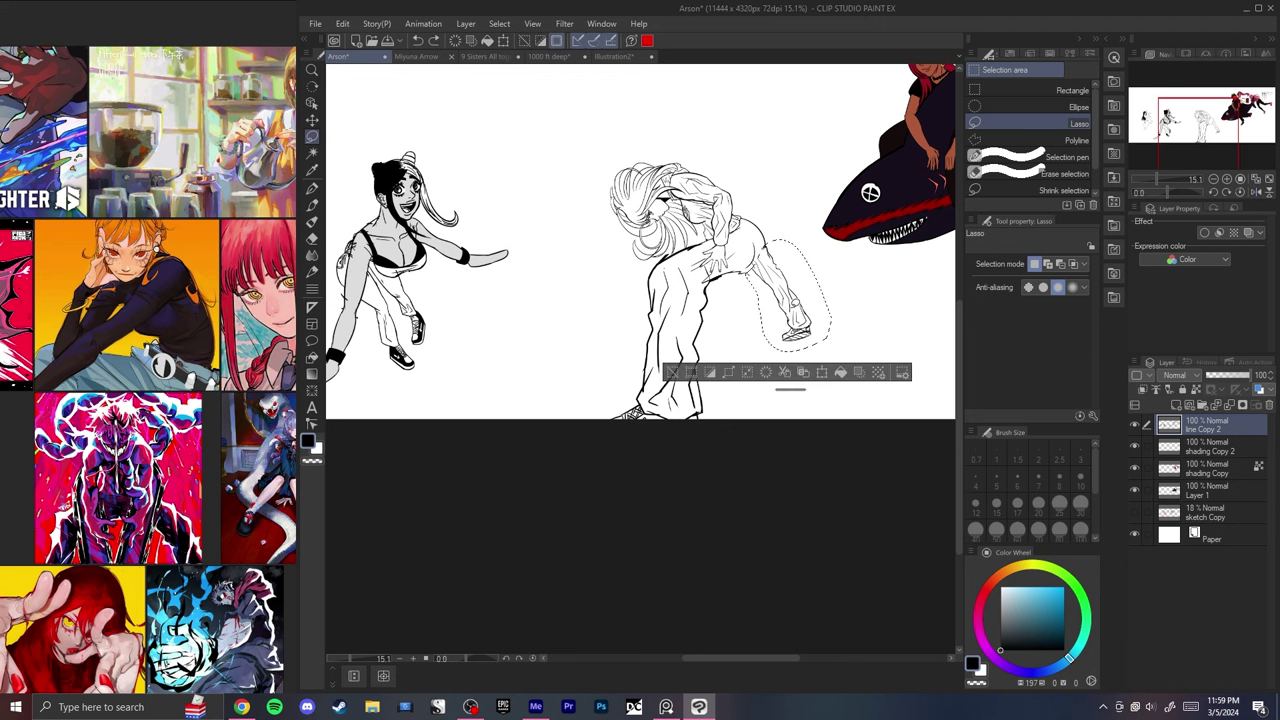
key(ctrl+y)
key(h)
key(h)
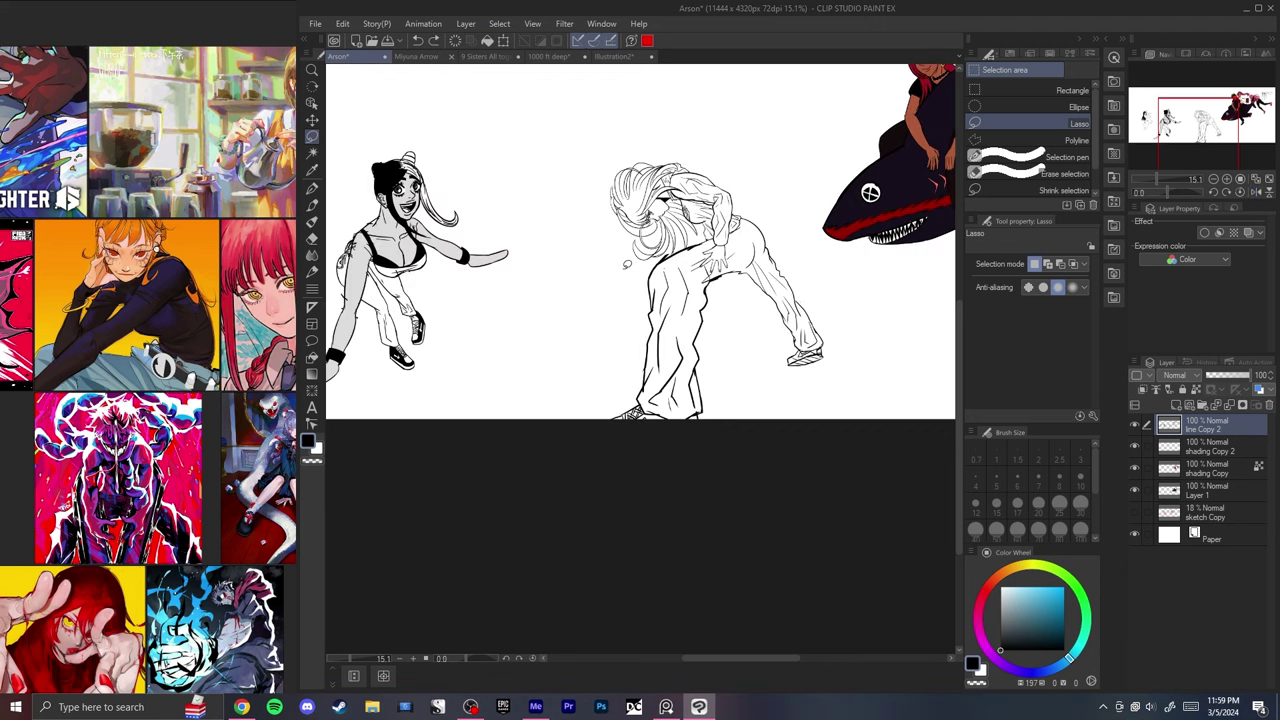
- Undo the bent-over figure's front-leg edits, going back to the crouching character's selected upper body
key(ctrl+minus)
key(ctrl+z)
key(ctrl+z)
key(ctrl+z)
key(ctrl+z)
key(ctrl+z)
key(ctrl+y)
key(h)
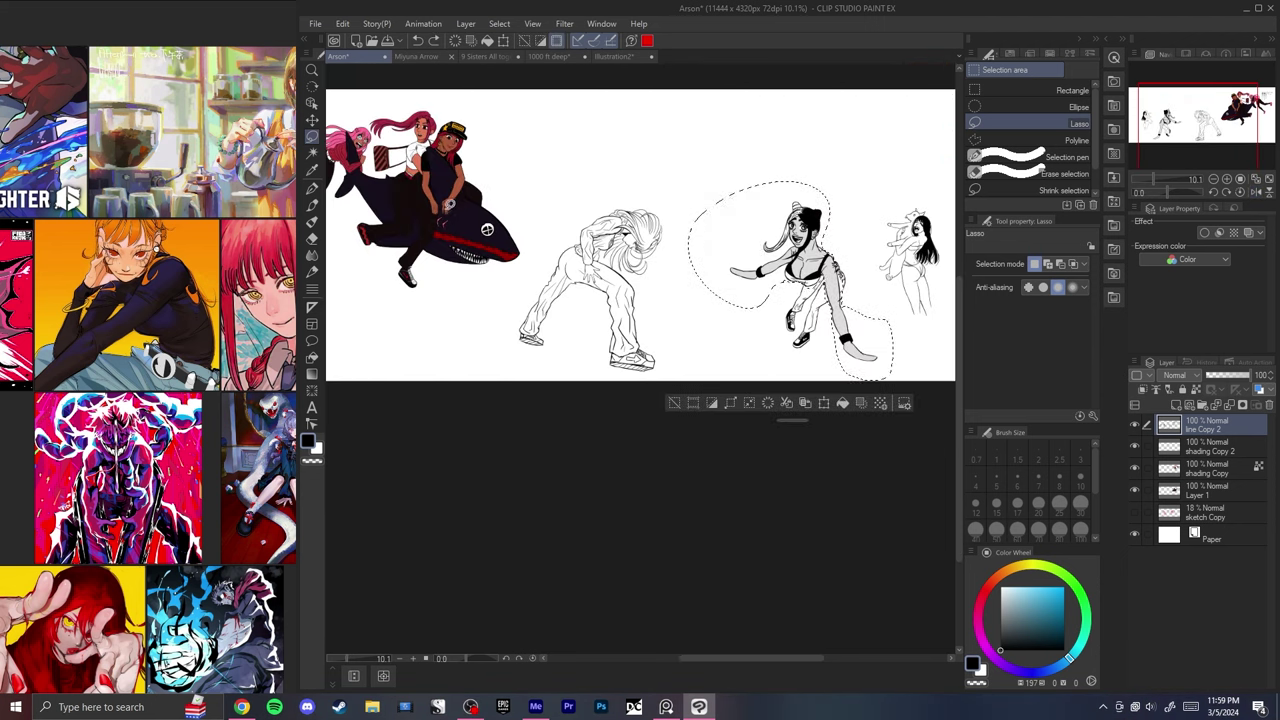
- Nudge the crouching character's selected upper body slightly with a transform
key(h)
scroll(443, 274, up, 5)
key(ctrl+t)
drag(541, 249, 538, 251)
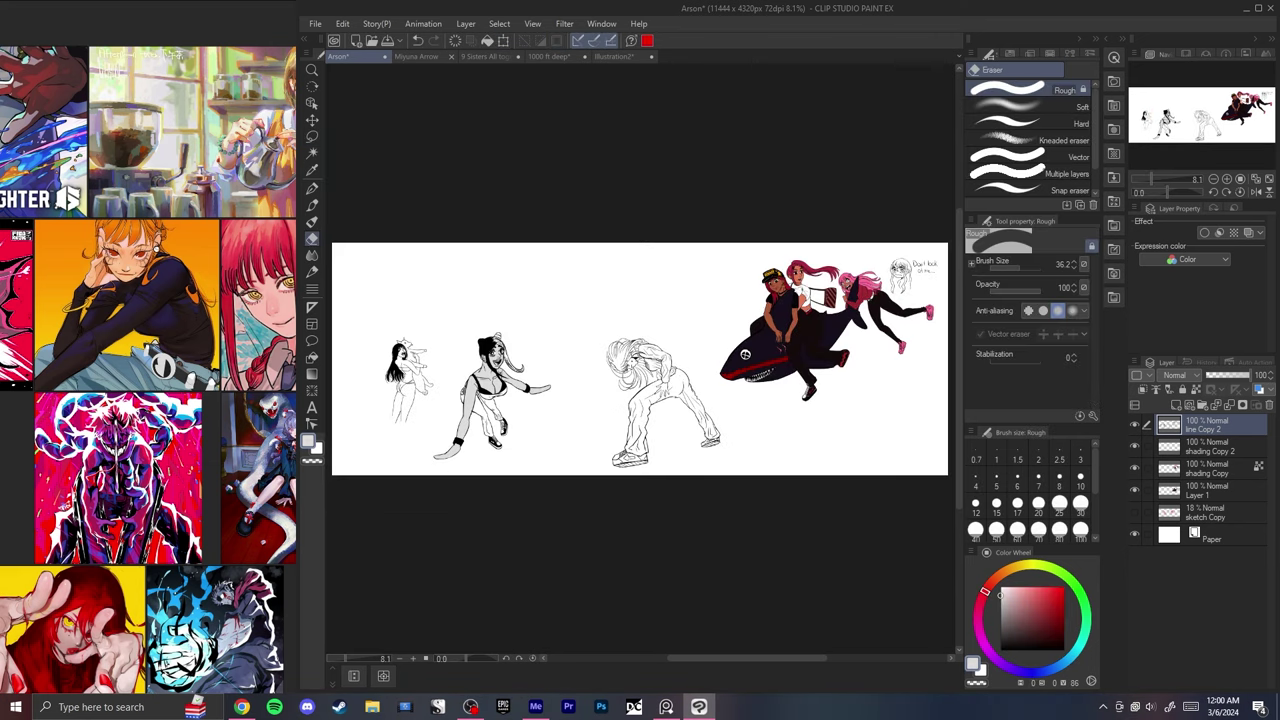
- Compare the mirrored Arson drawings with the Miyuna Arrow and 1000 ft deep illustrations, and return to the Arson document
key(h)
scroll(640, 358, up, 1)
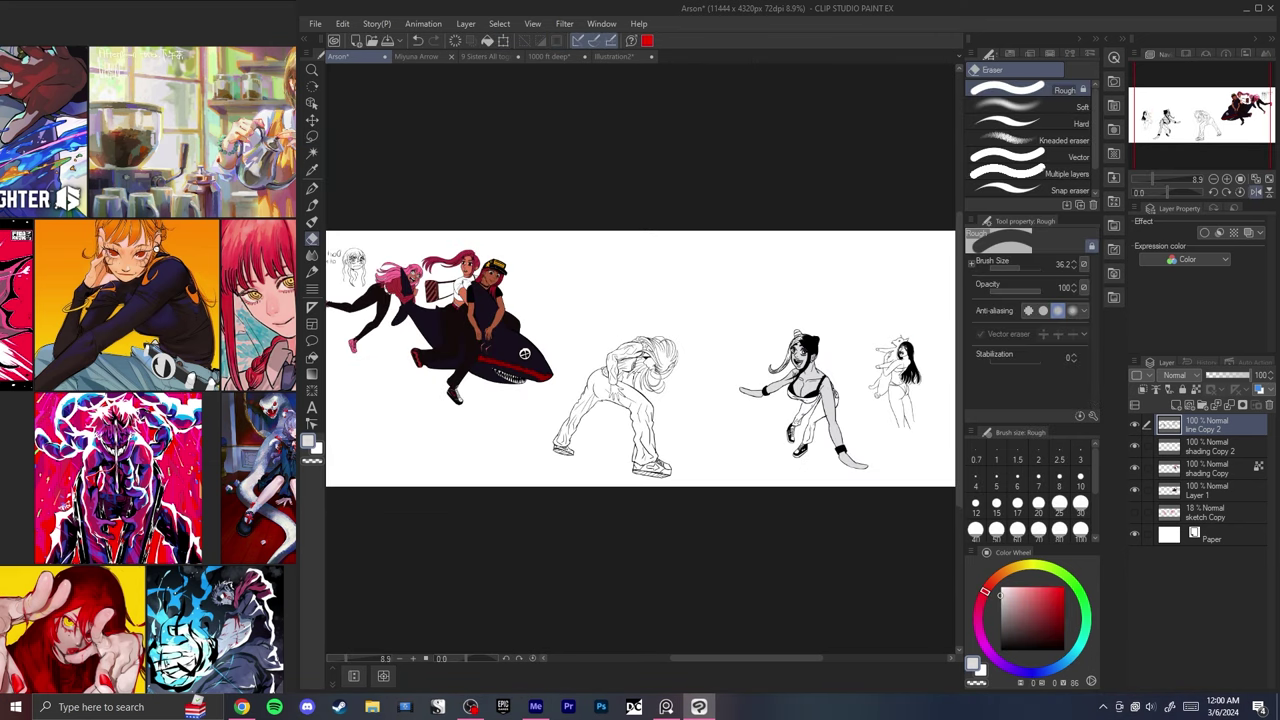
click(416, 56)
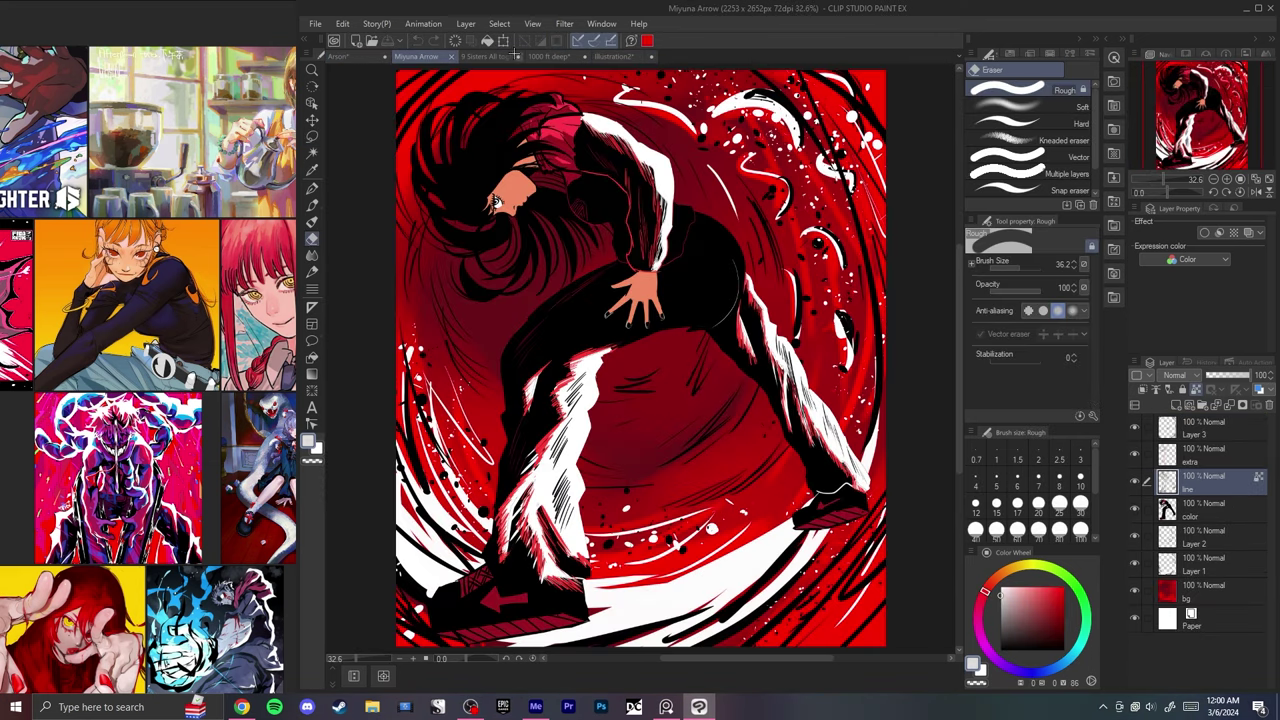
click(548, 56)
key(h)
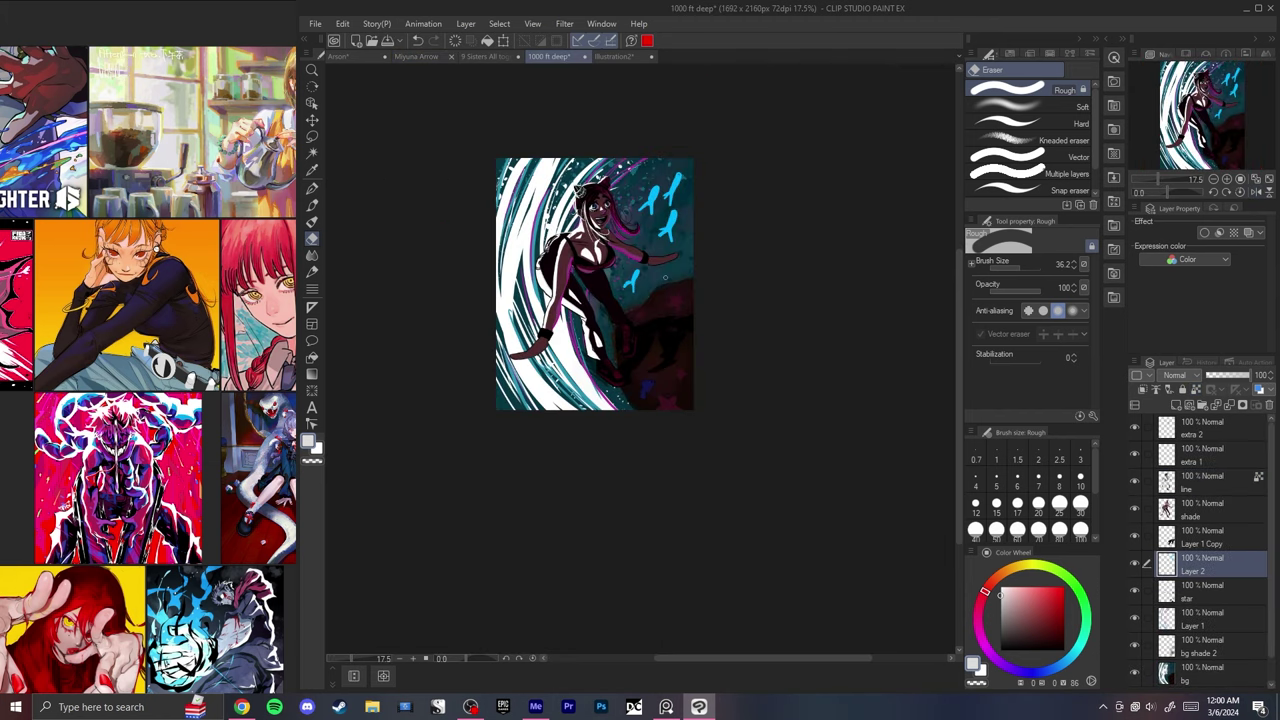
key(h)
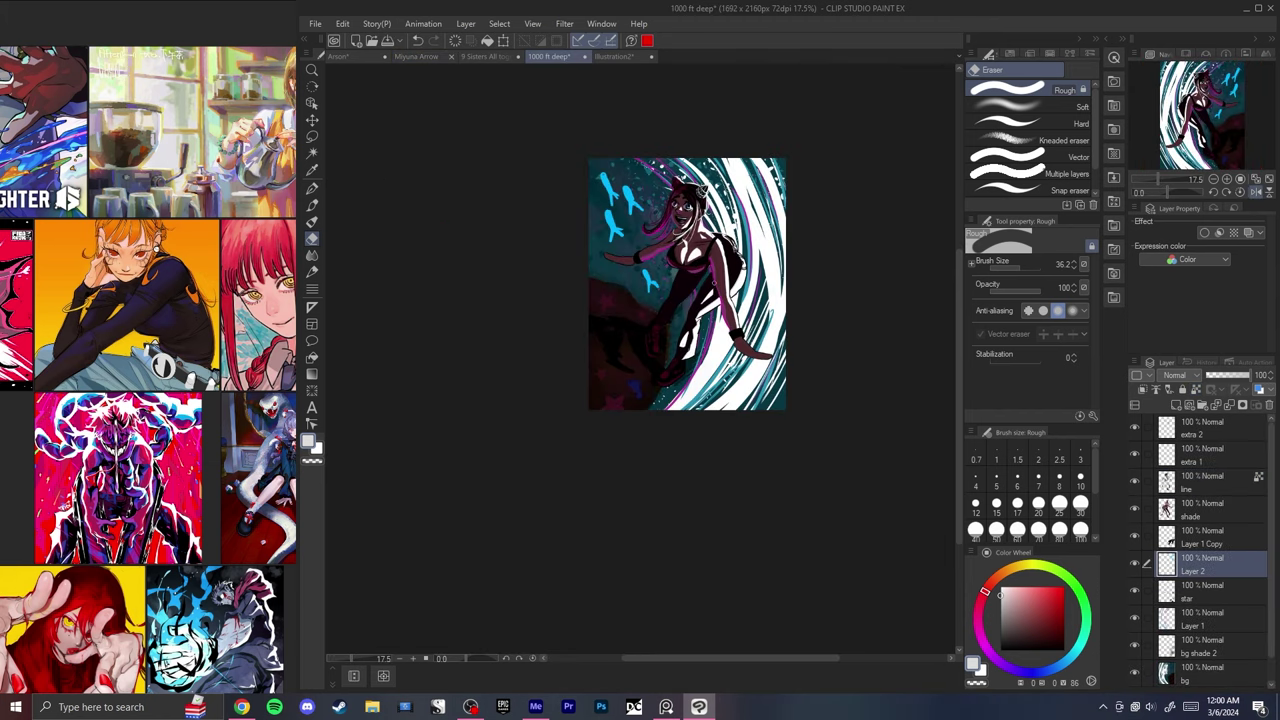
click(338, 56)
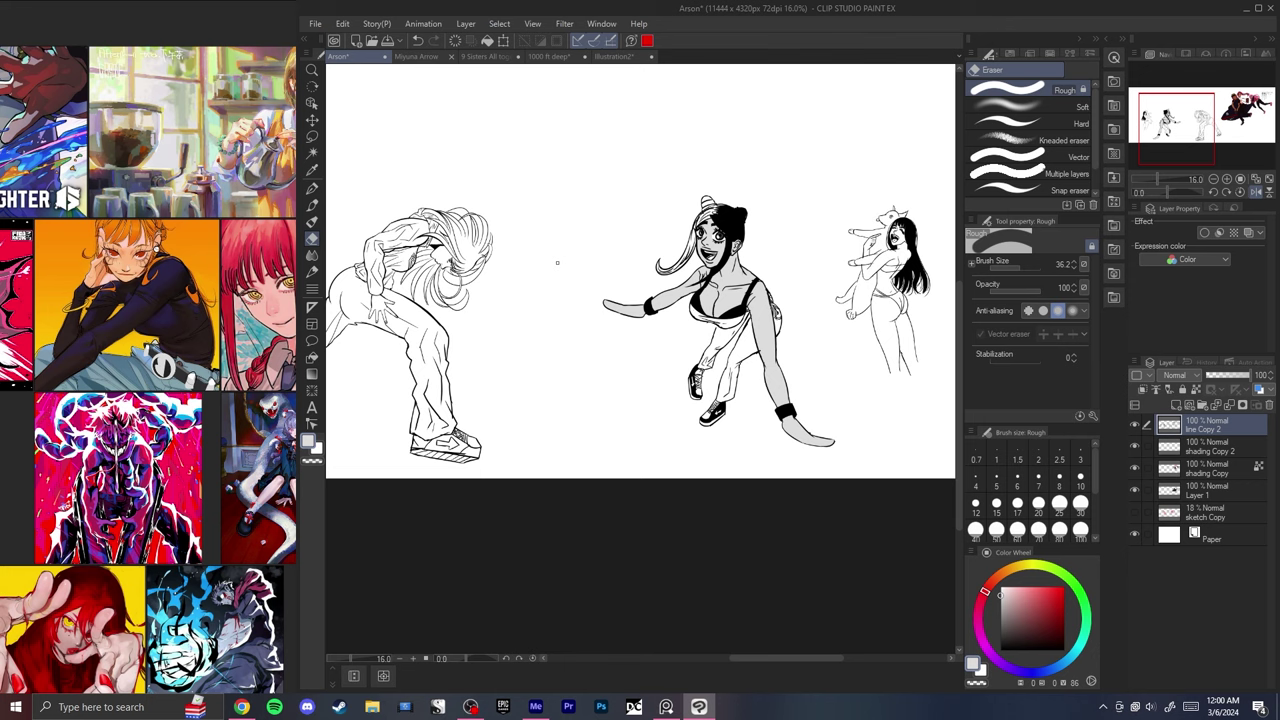
- Draw straight thick black G-pen lines beside and above the crouching character, forming an open-bottomed frame that widens downward
drag(1033, 631, 998, 653)
drag(800, 480, 749, 495)
key(p)
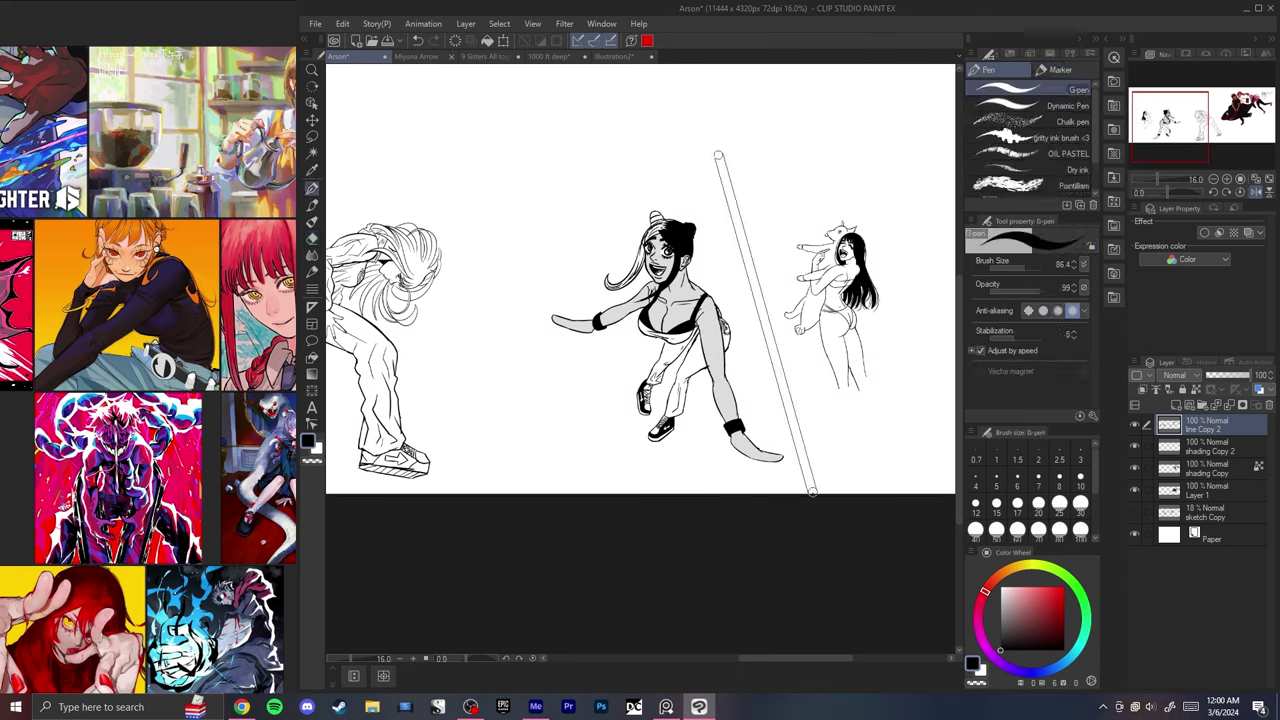
drag(718, 155, 718, 155)
shift+click(548, 170)
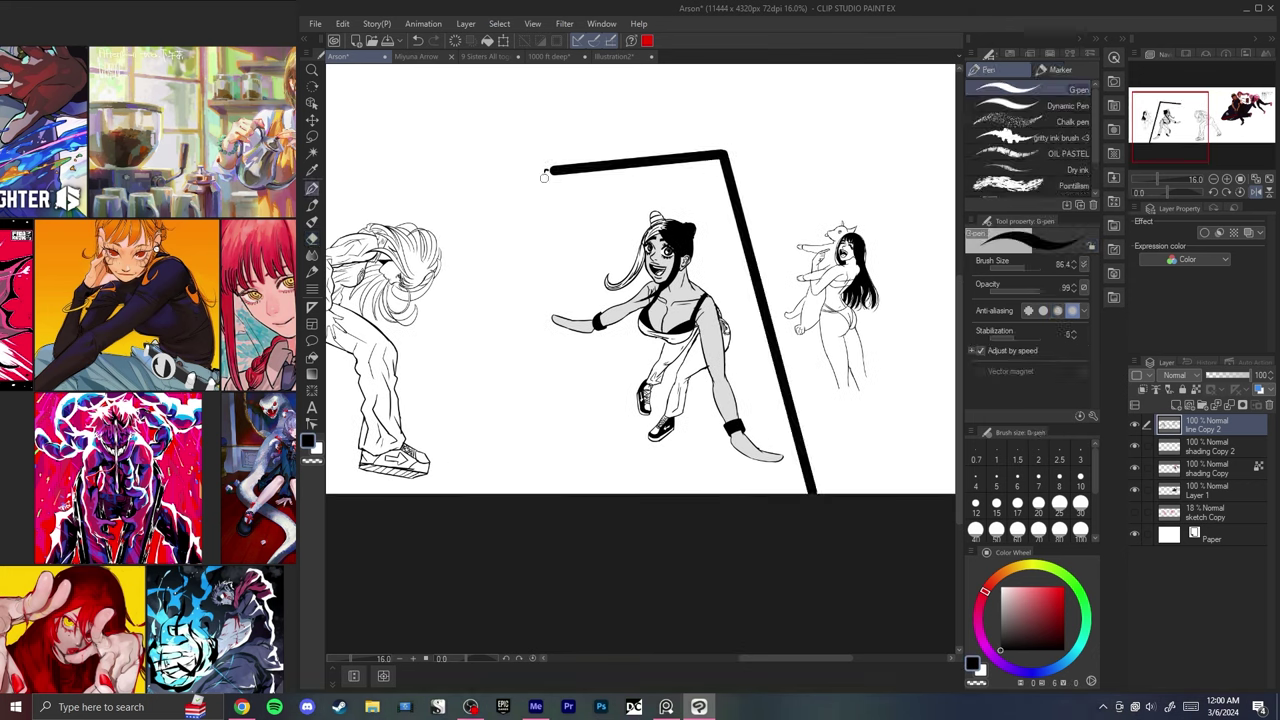
click(544, 175)
shift+click(537, 526)
- Check the framed crouching character in mirrored view and undo the frame lines around her
key(h)
key(h)
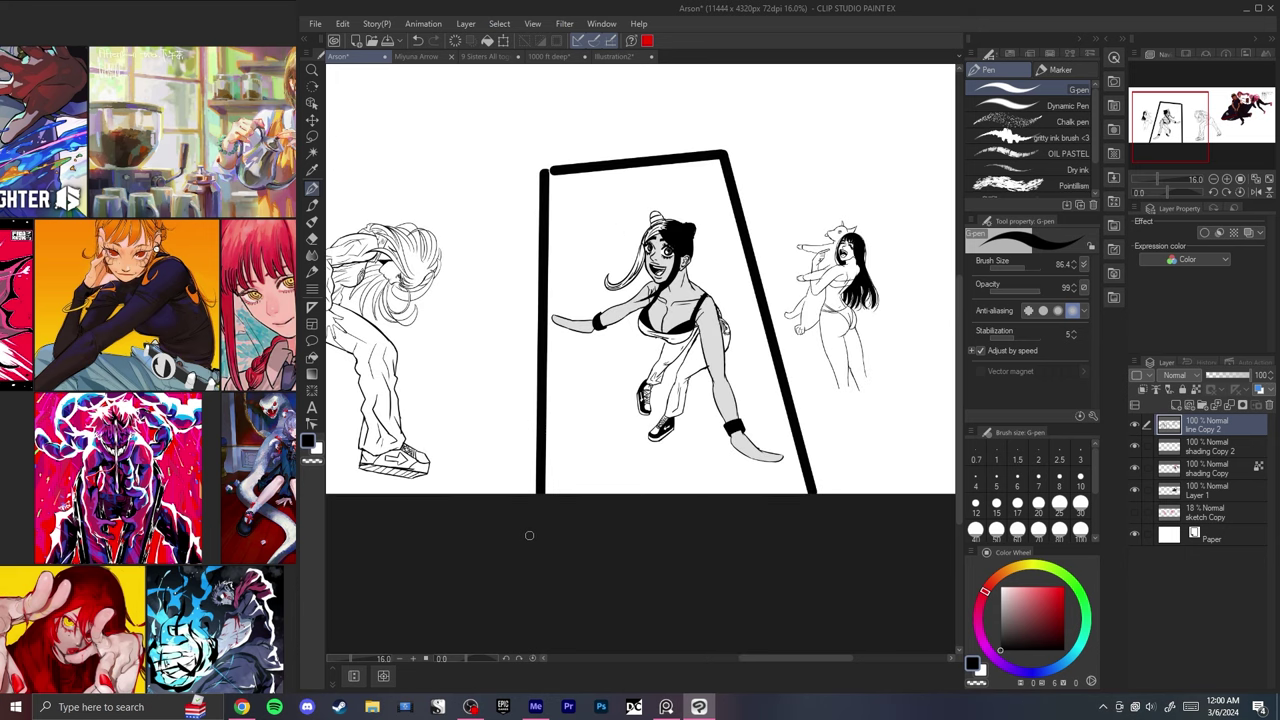
key(h)
key(h)
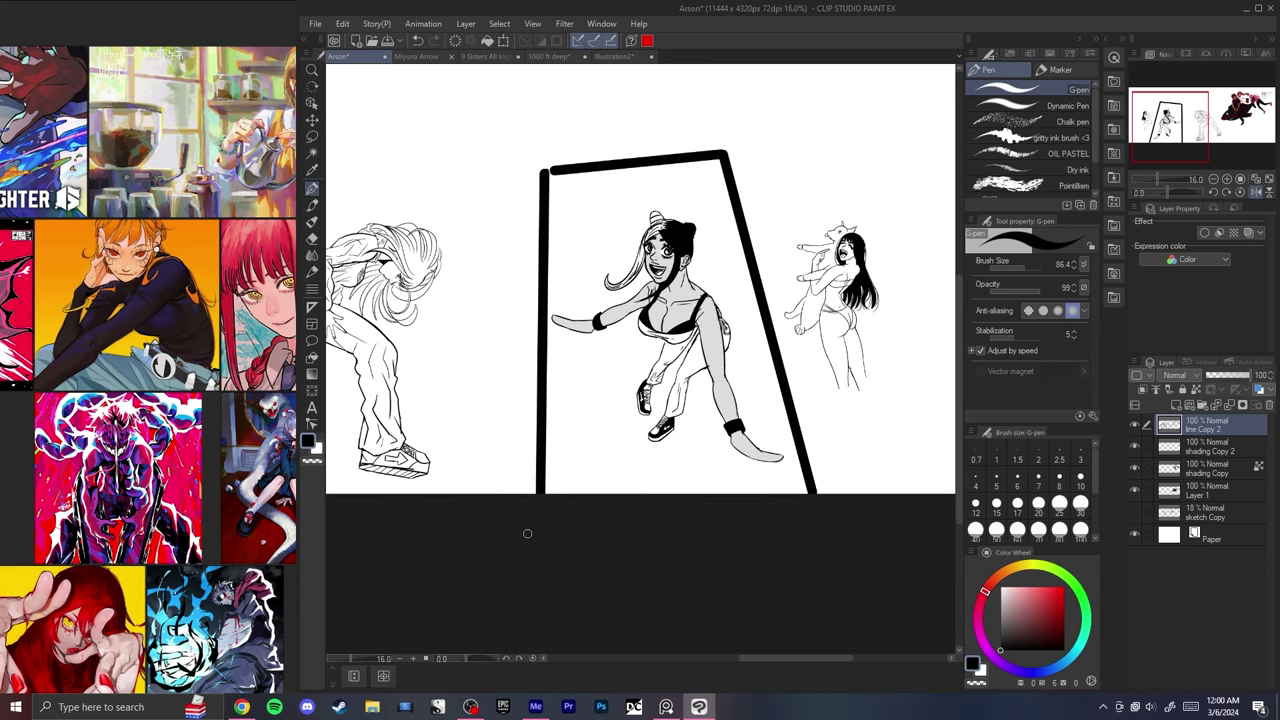
key(ctrl+z)
key(ctrl+z)
key(ctrl+z)
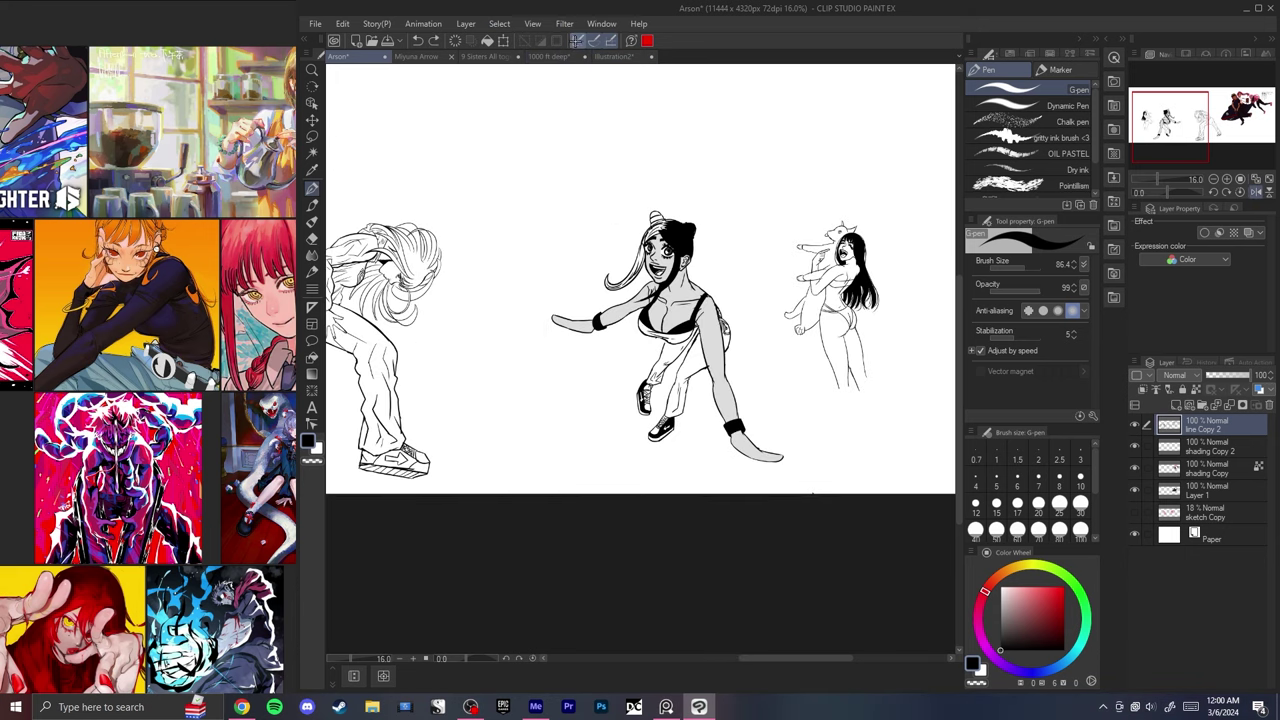
- Switch to the 1000 ft deep illustration and toggle Layer 2 and Layer 1 Copy to see what each contains
click(550, 56)
key(ctrl+0)
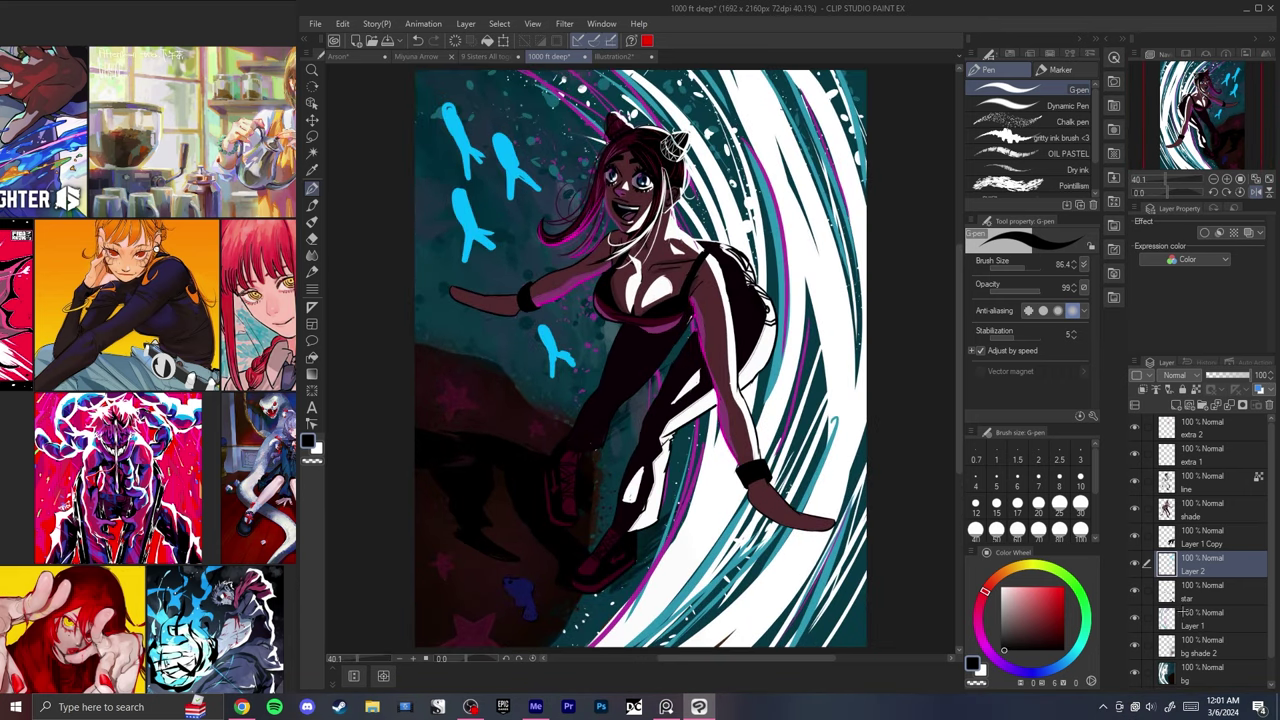
click(1134, 564)
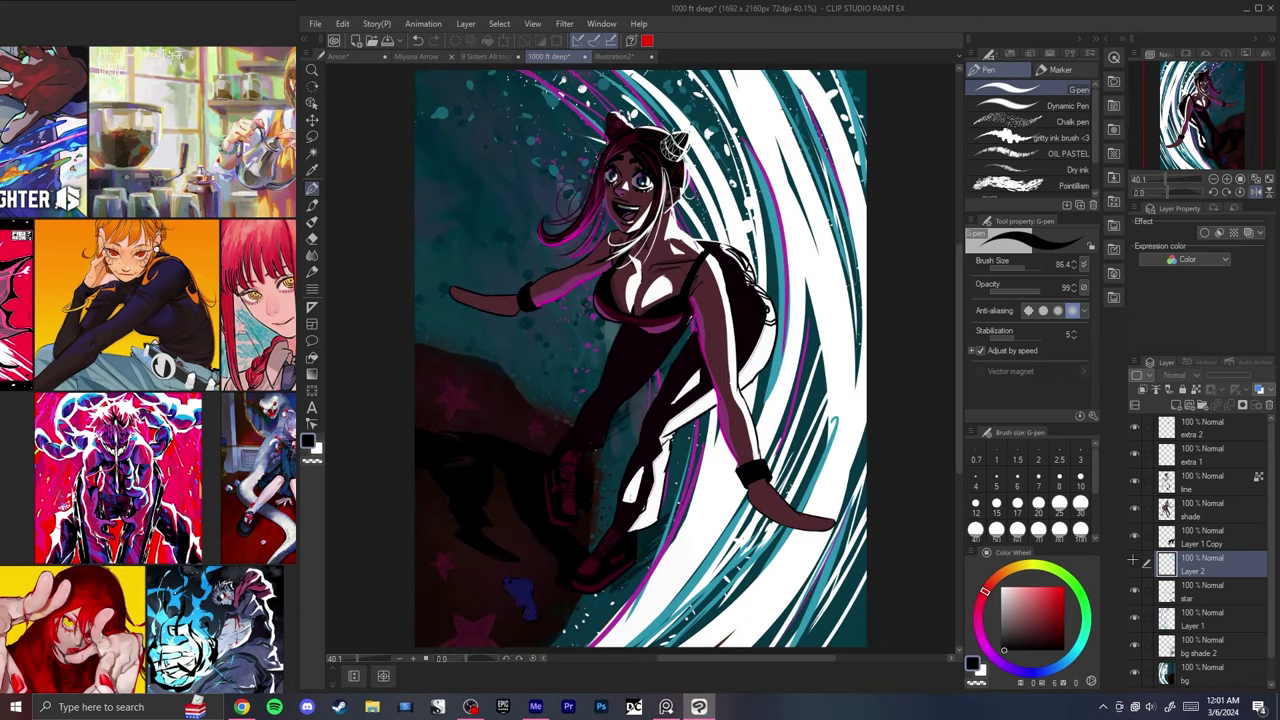
click(1134, 562)
click(1134, 537)
click(1134, 537)
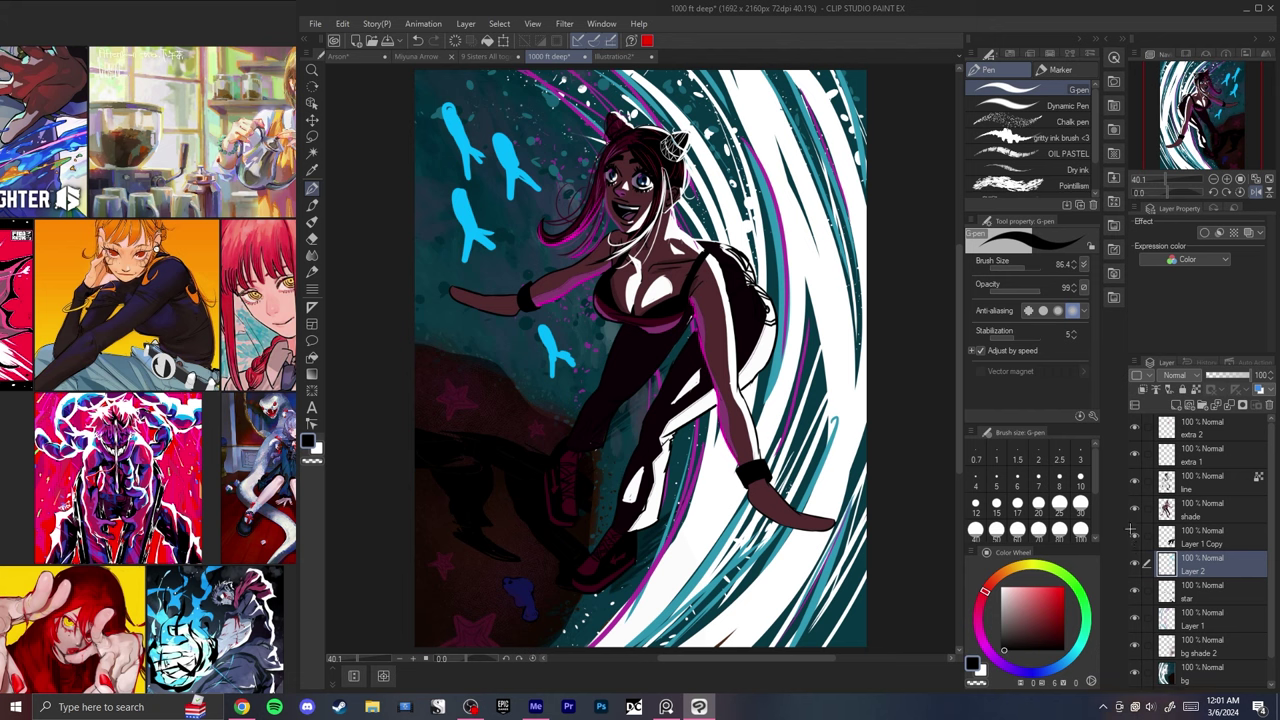
click(1134, 537)
click(1136, 536)
- Toggle the shade, line, extra 1 and extra 2 layers to identify which parts belong to the character
click(1134, 509)
click(1134, 509)
click(1134, 509)
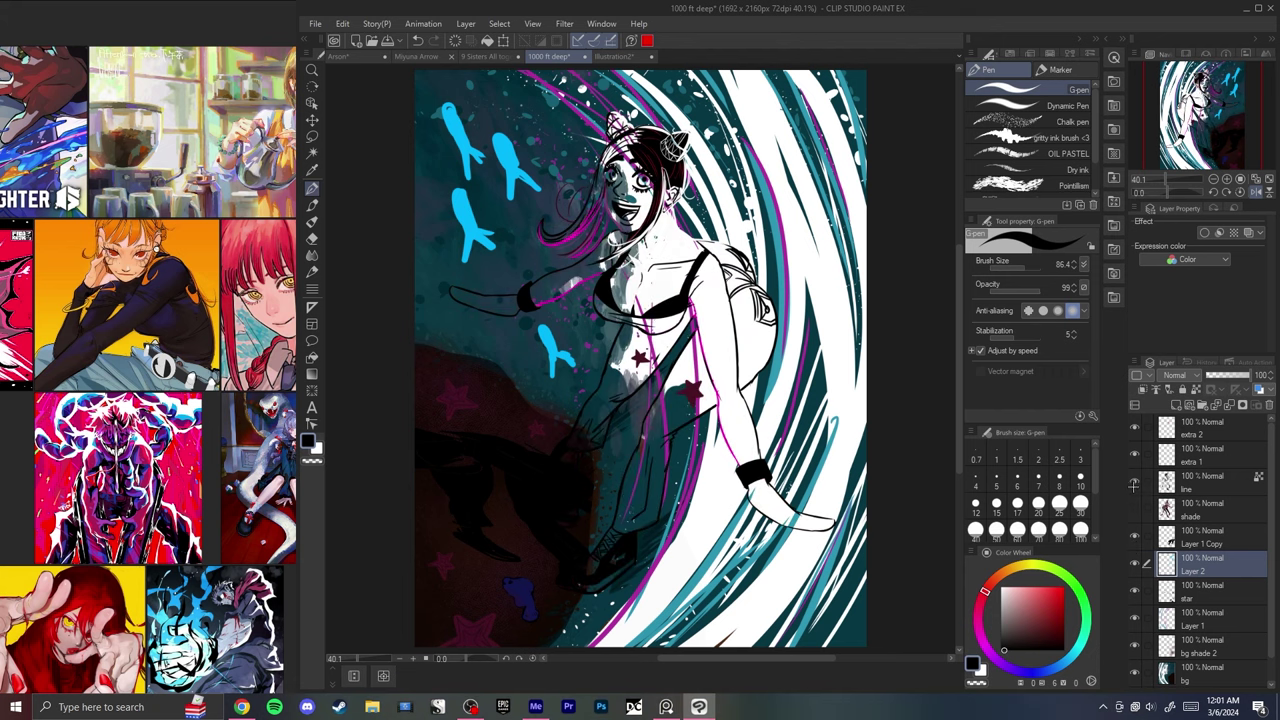
click(1134, 482)
click(1132, 456)
click(1132, 456)
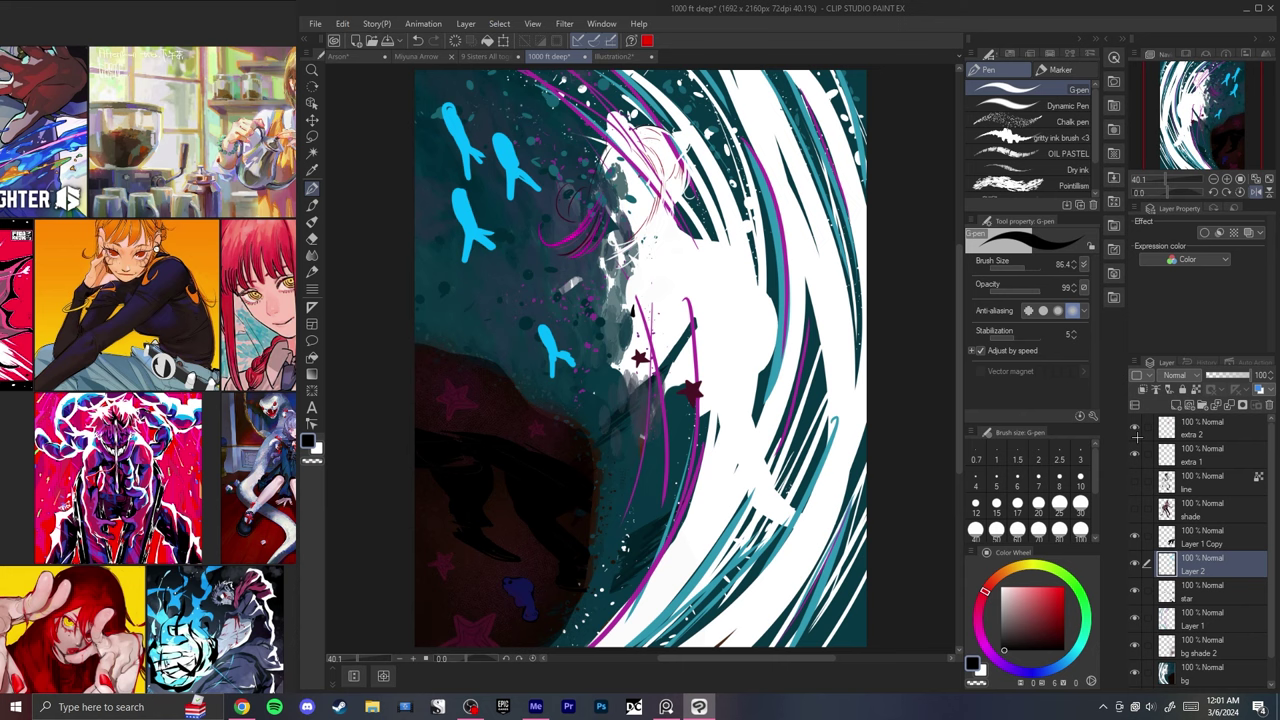
click(1134, 428)
click(1134, 428)
click(1133, 453)
click(1133, 453)
click(1133, 453)
click(1133, 453)
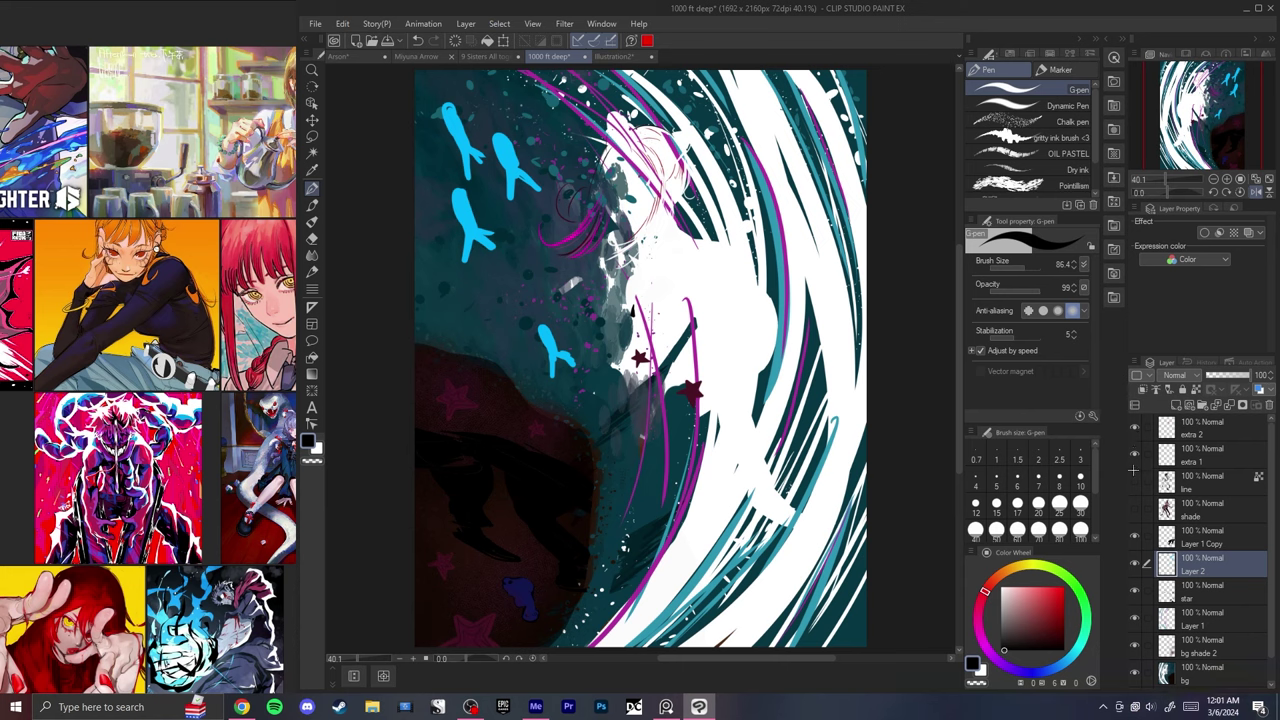
- Show the line and shade layers again and select the shade, line, extra 1 and extra 2 layers together
click(1134, 481)
click(1134, 508)
click(1205, 509)
ctrl+click(1212, 433)
ctrl+click(1195, 452)
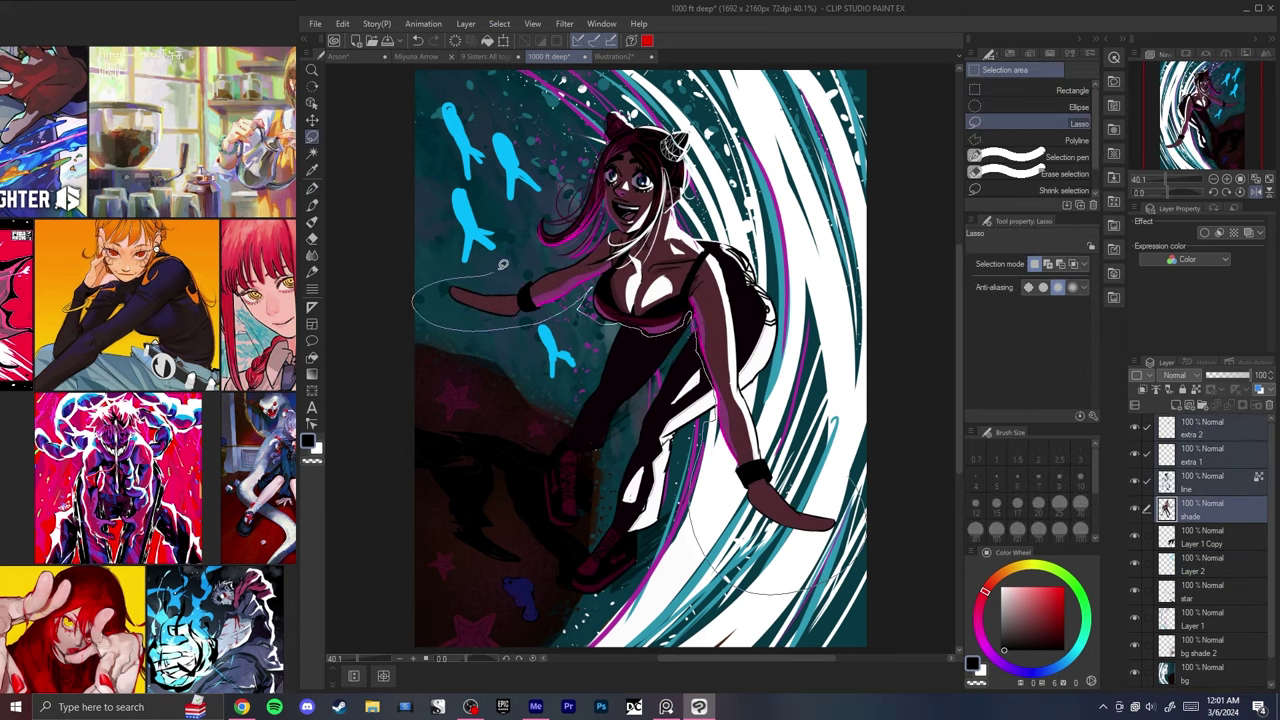
- Lasso the character's head, torso and both arms, and trim the hips behind her arm out of the selection
mouse_move(503, 263)
mouse_down()
mouse_move(631, 57)
mouse_move(744, 93)
mouse_move(797, 229)
mouse_move(877, 499)
mouse_move(862, 541)
mouse_up()
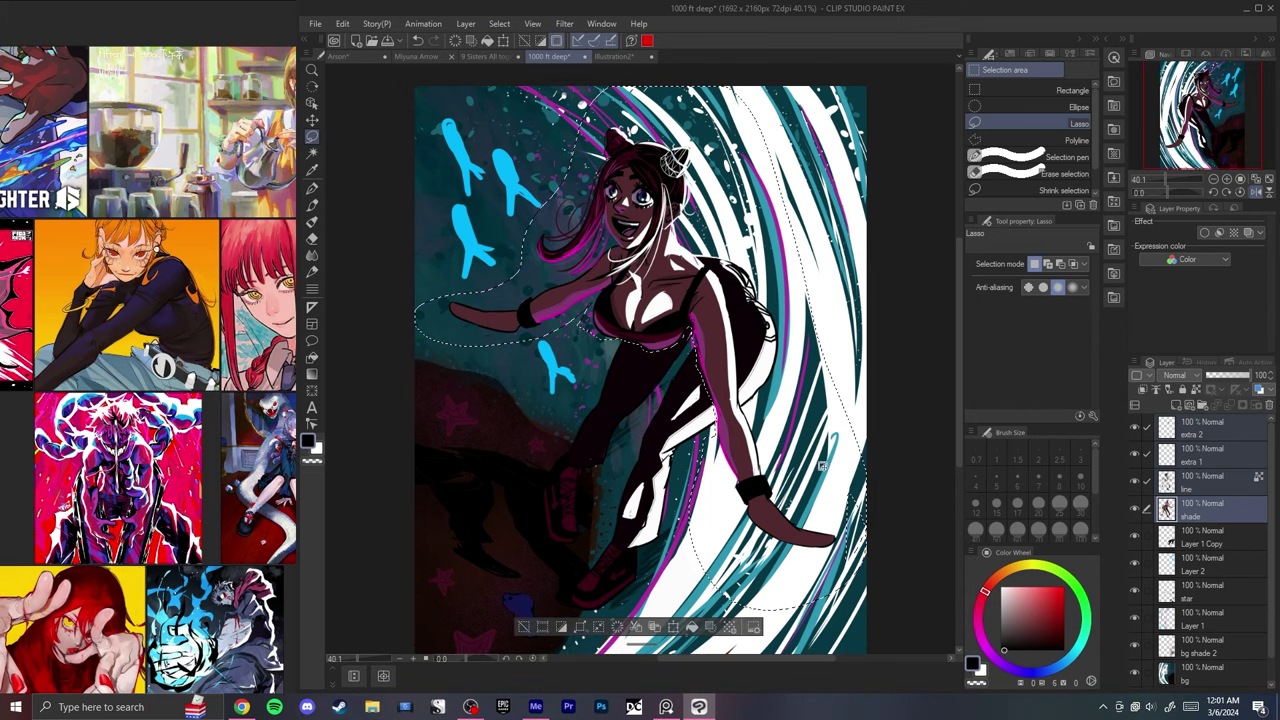
mouse_move(836, 314)
mouse_down()
mouse_move(769, 402)
mouse_move(751, 402)
mouse_move(709, 60)
mouse_move(854, 221)
mouse_move(846, 340)
mouse_up()
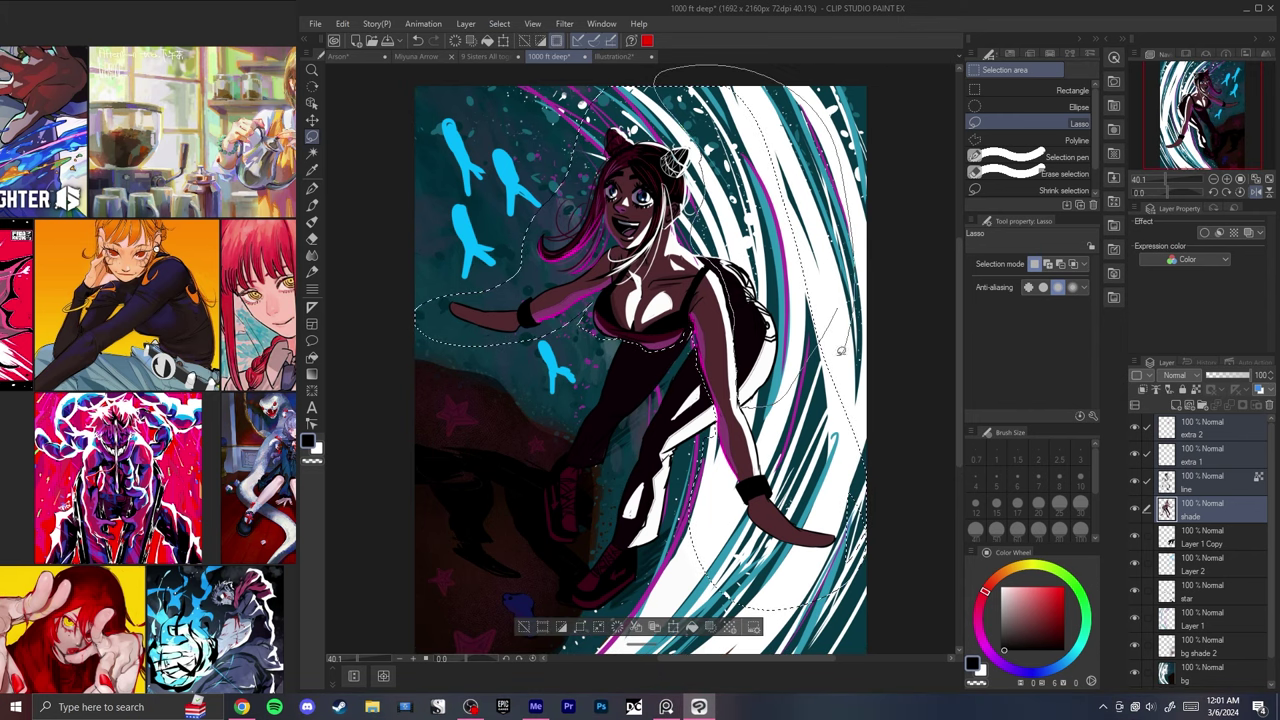
drag(846, 340, 838, 350)
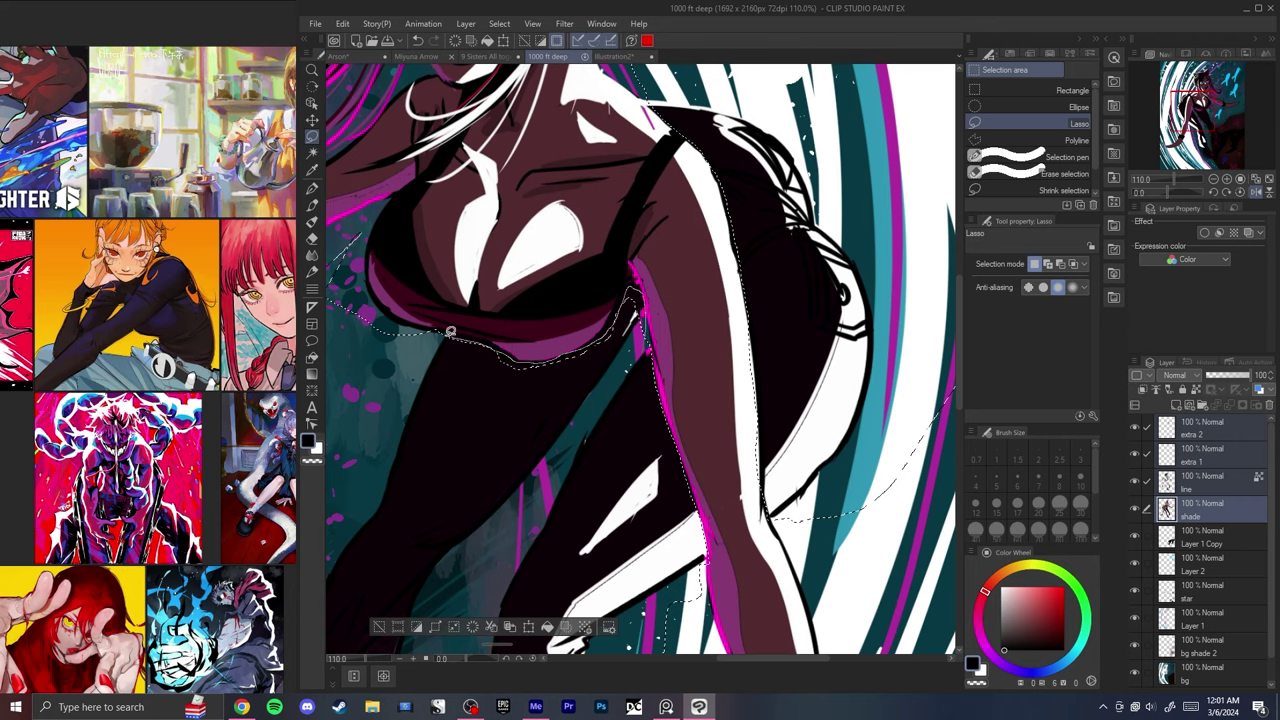
- Refine the lasso selection's lower edge along the underside of the bra and beside the supporting arm
drag(450, 331, 490, 393)
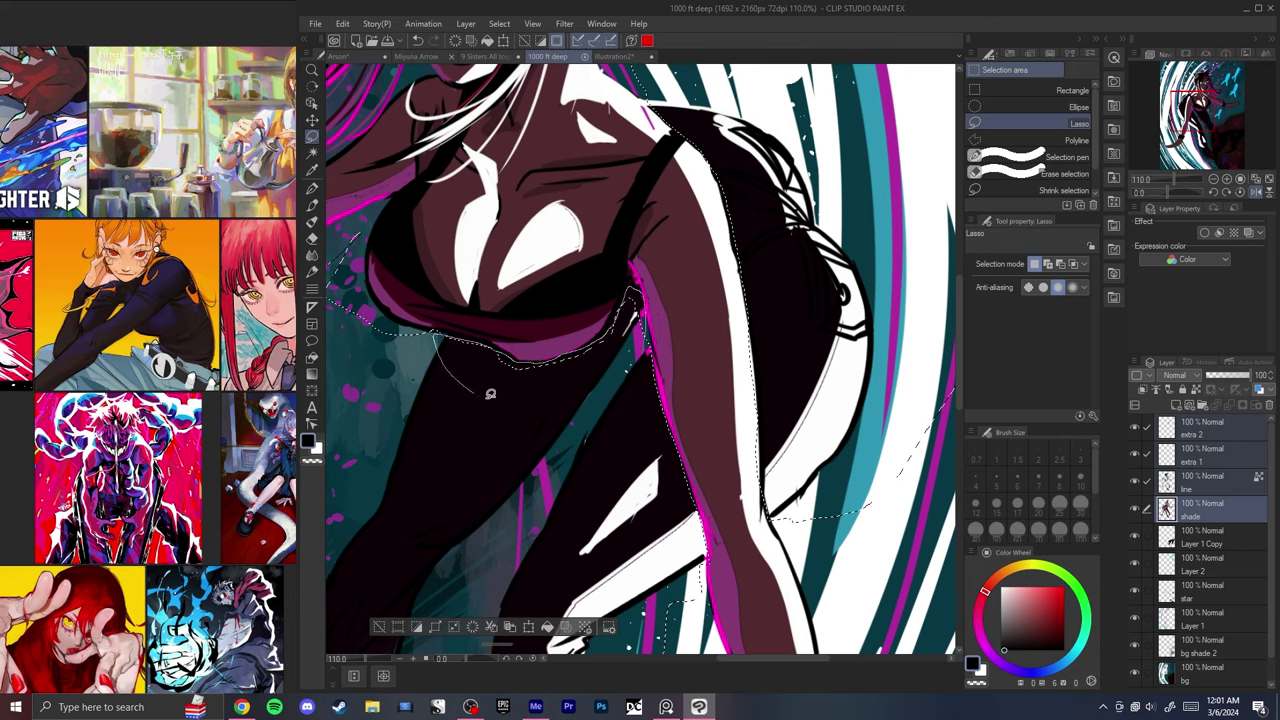
drag(634, 364, 640, 348)
mouse_move(491, 360)
mouse_down()
mouse_move(629, 411)
mouse_move(566, 409)
mouse_up()
mouse_move(796, 433)
mouse_down()
mouse_move(689, 414)
mouse_move(726, 346)
mouse_move(692, 393)
mouse_up()
key(ctrl+0)
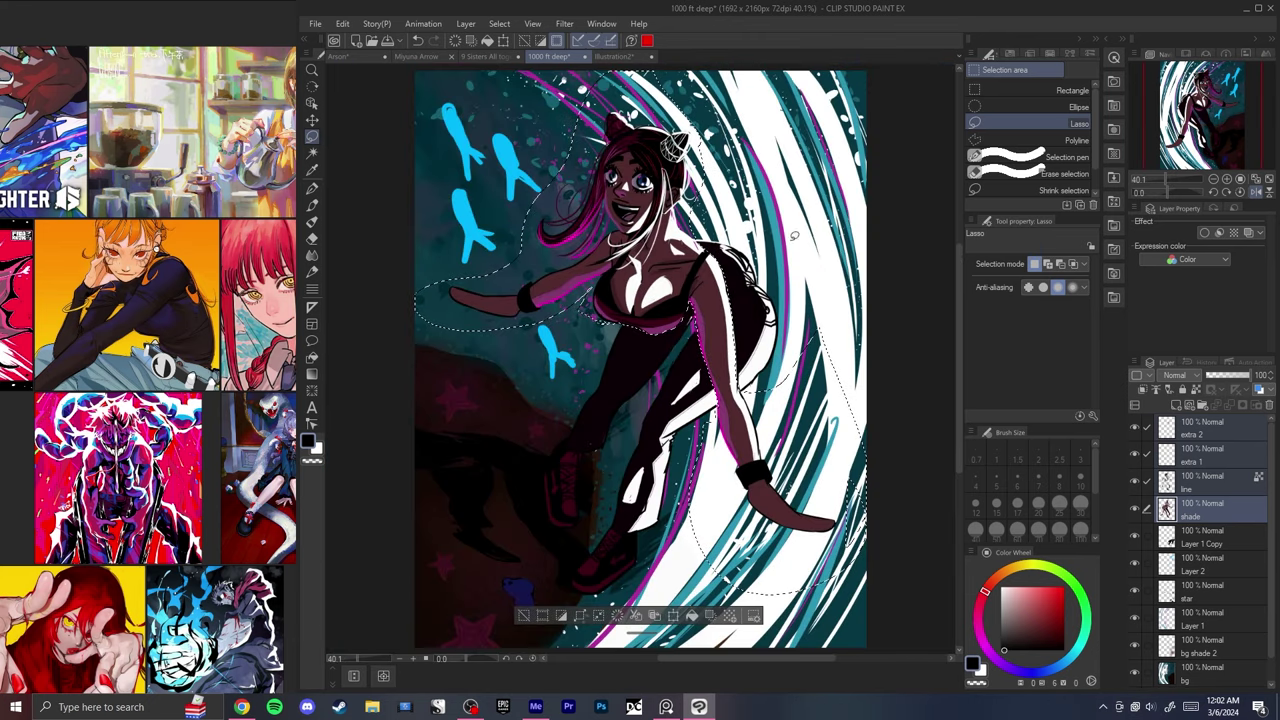
- Transform the selected upper body on all four layers, scaling it to 120 percent
scroll(616, 284, up, 4)
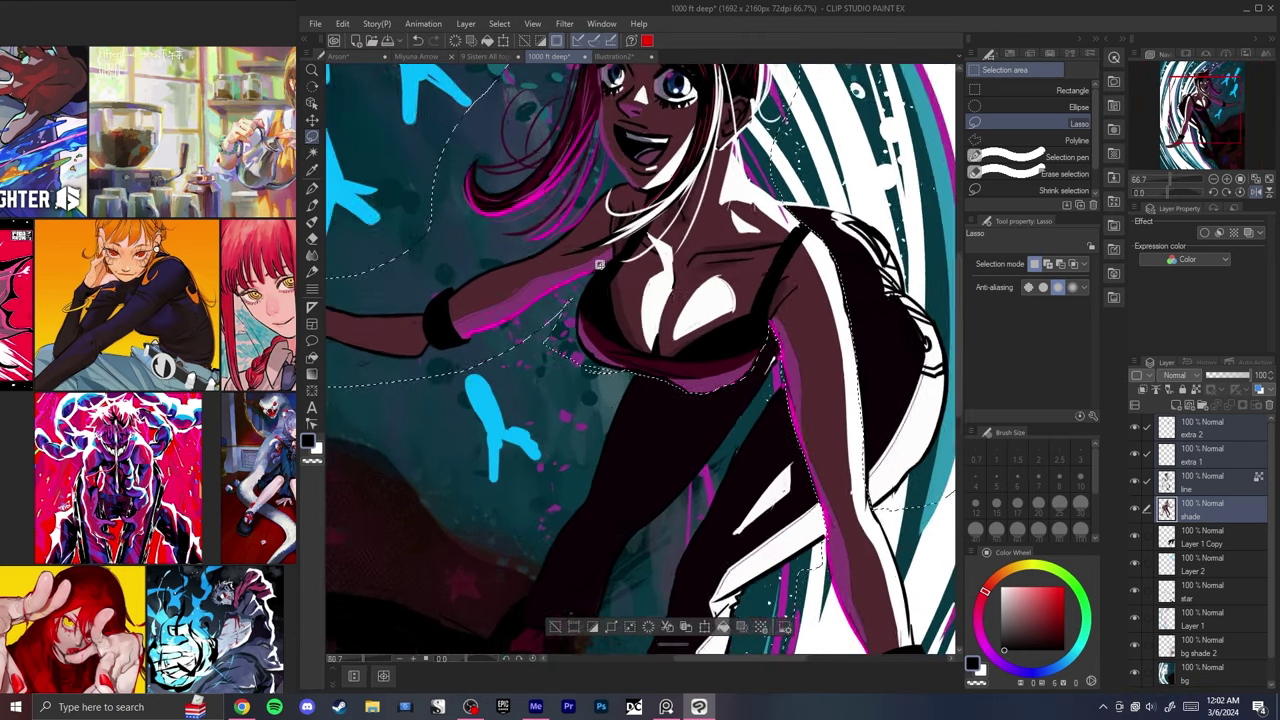
key(ctrl+0)
key(ctrl+t)
scroll(782, 334, down, 5)
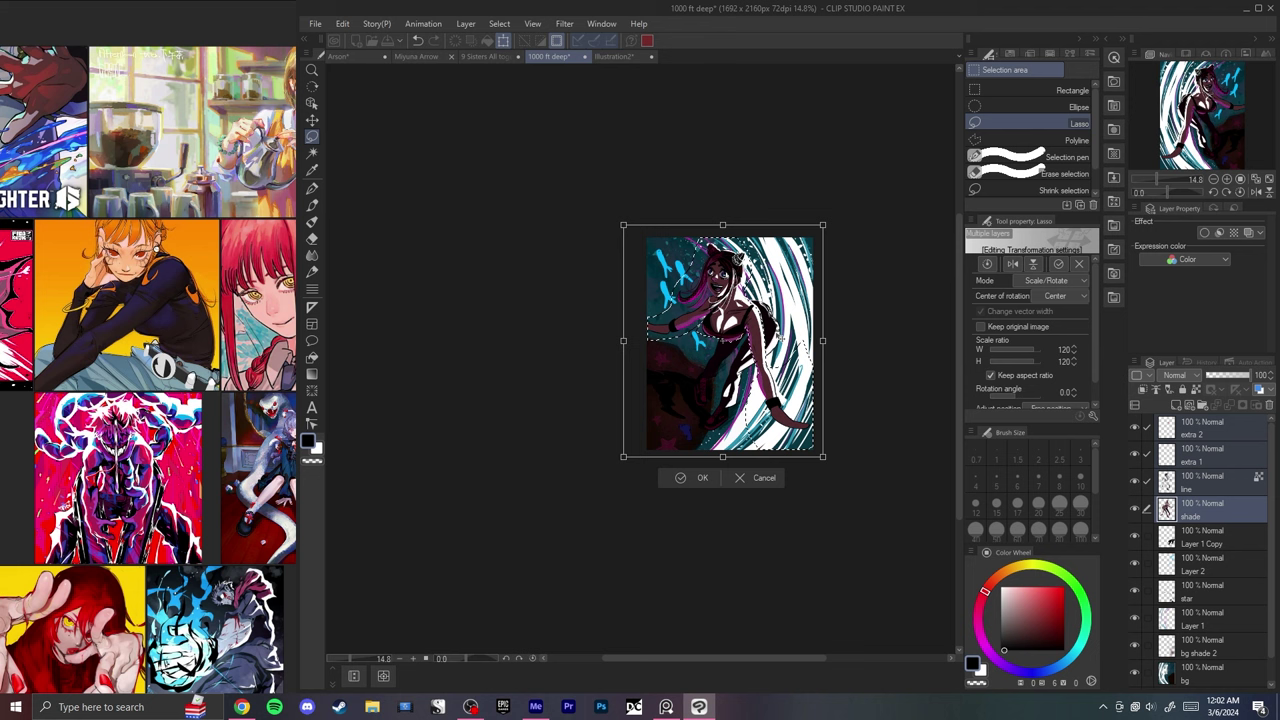
- Examine the transform preview of the upper body in normal and mirrored view at several zoom levels
key(h)
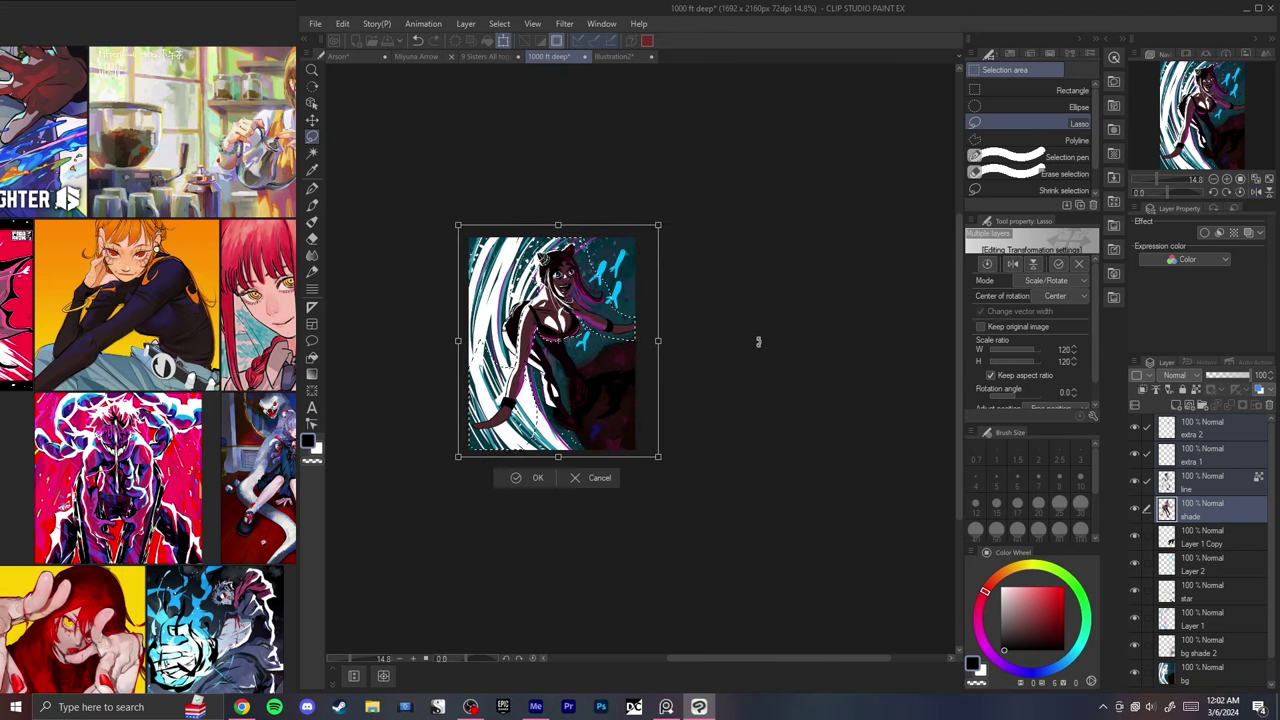
key(h)
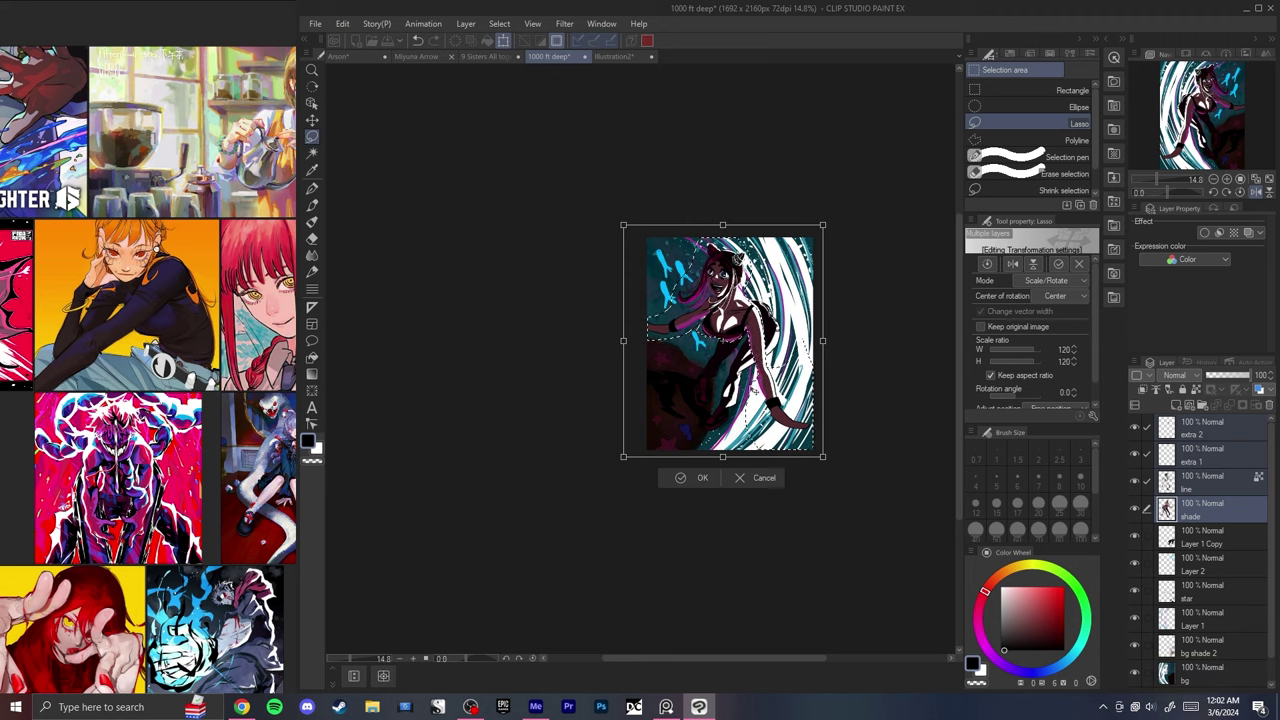
scroll(755, 390, up, 2)
scroll(705, 348, down, 3)
key(h)
scroll(555, 304, up, 3)
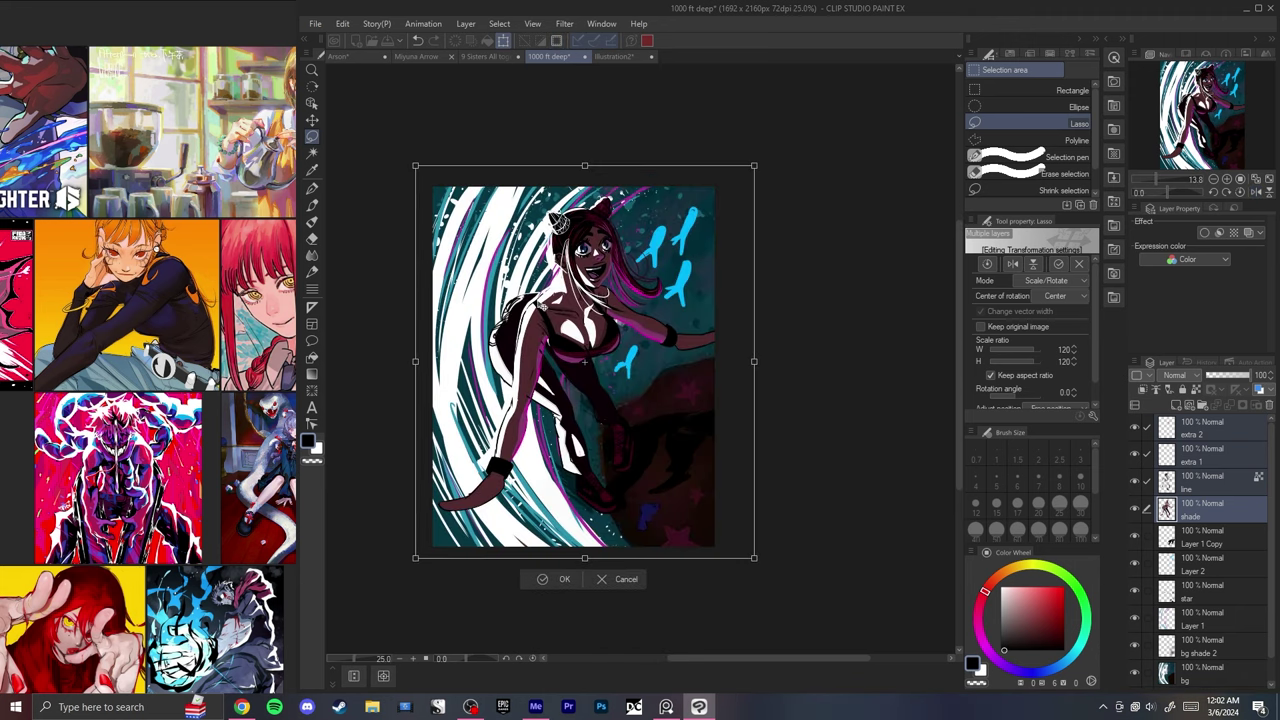
key(h)
scroll(574, 316, down, 2)
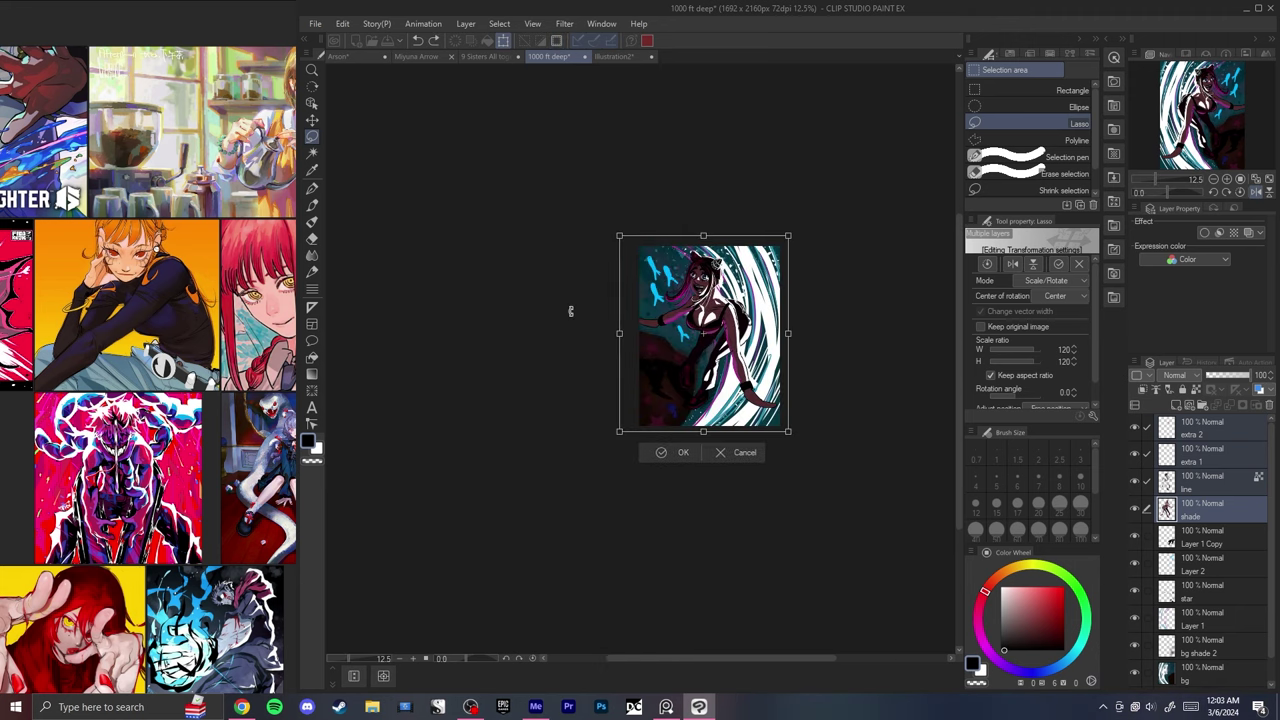
key(h)
key(h)
key(h)
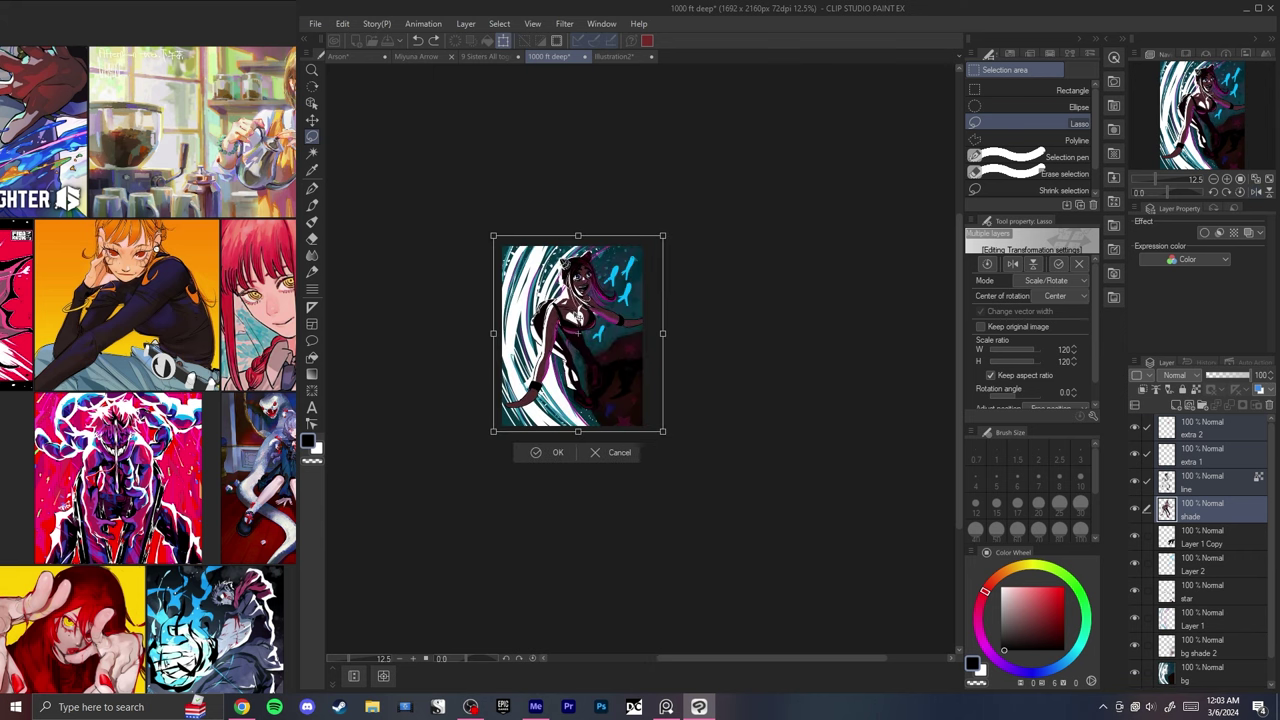
key(h)
key(h)
scroll(598, 322, up, 2)
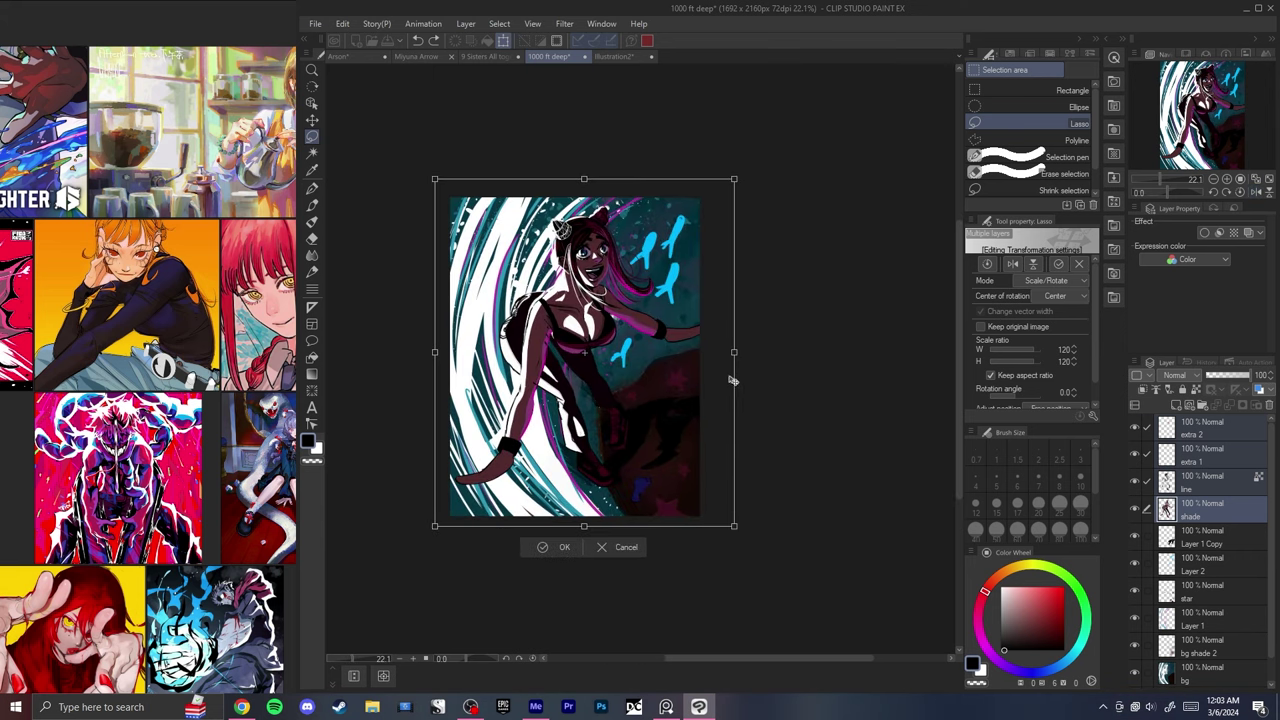
- Increase the upper body's scale to 133 percent, shift it slightly down within the canvas and apply the transform
mouse_move(734, 180)
mouse_down()
mouse_move(750, 163)
mouse_move(741, 156)
mouse_up()
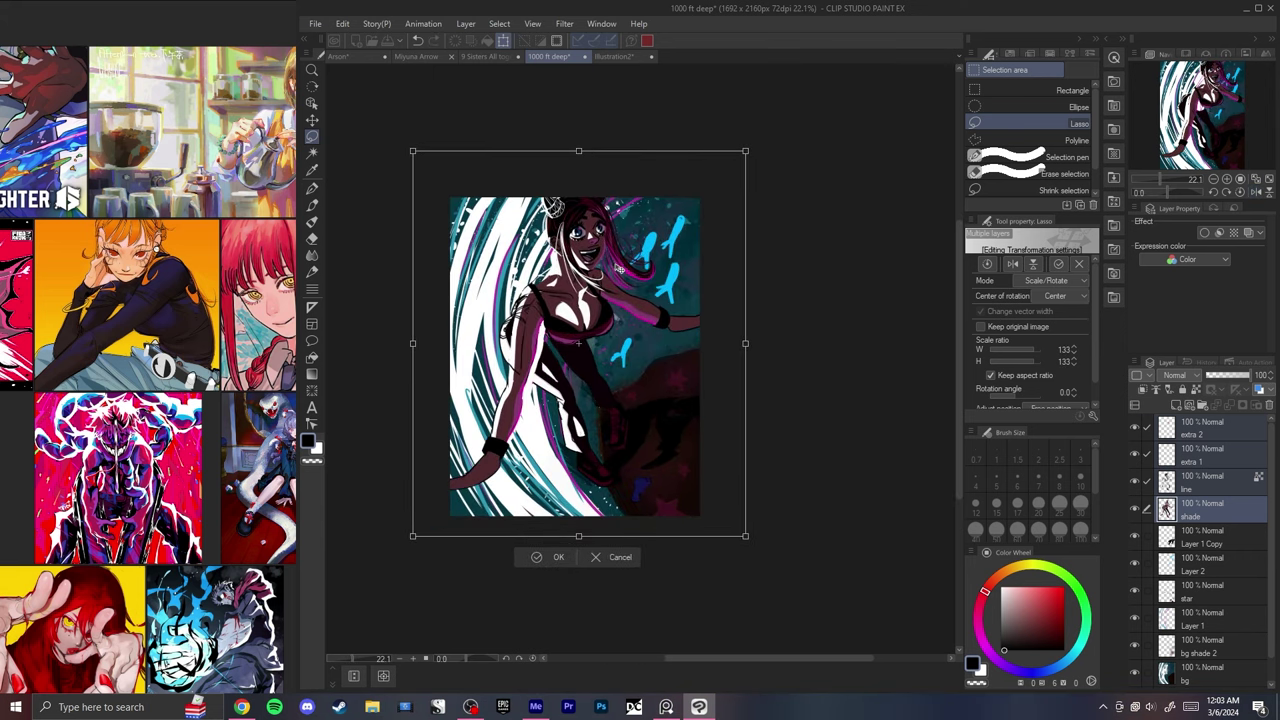
drag(613, 273, 625, 283)
key(Return)
- Compare the enlarged upper body in normal and mirrored view, and undo its last adjustment
key(h)
scroll(652, 302, down, 3)
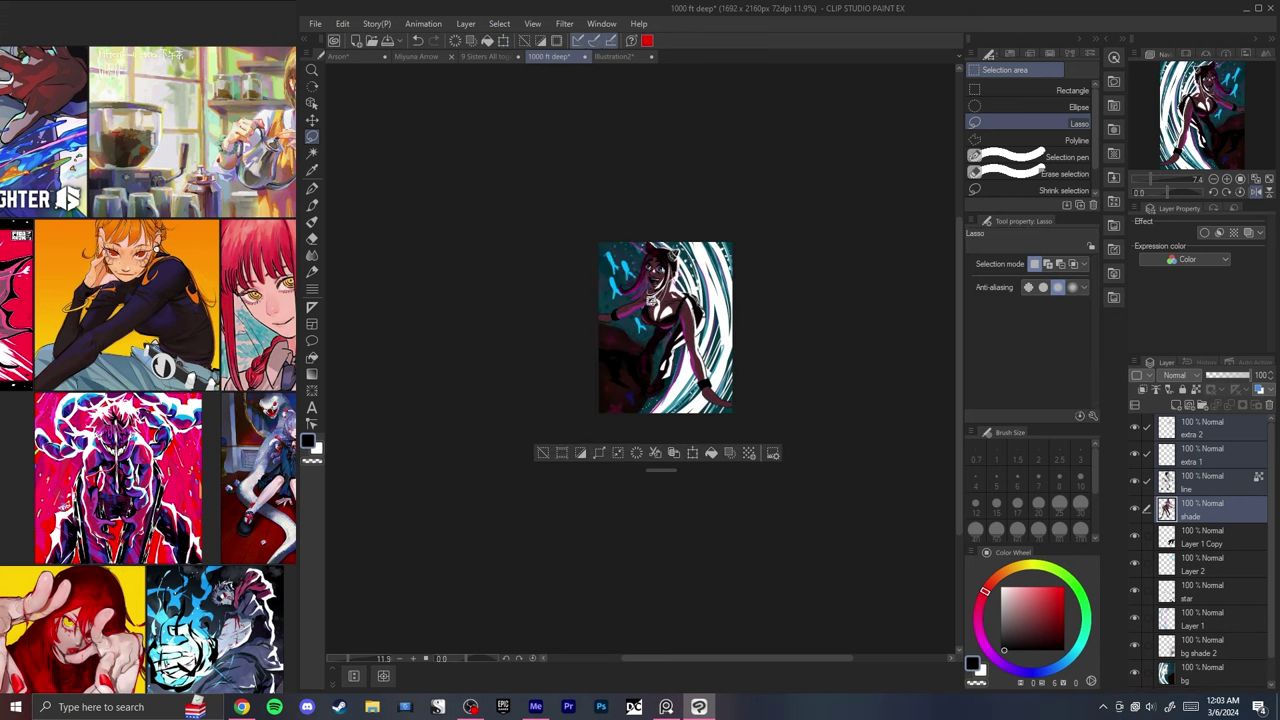
scroll(653, 327, up, 4)
scroll(653, 326, down, 3)
key(h)
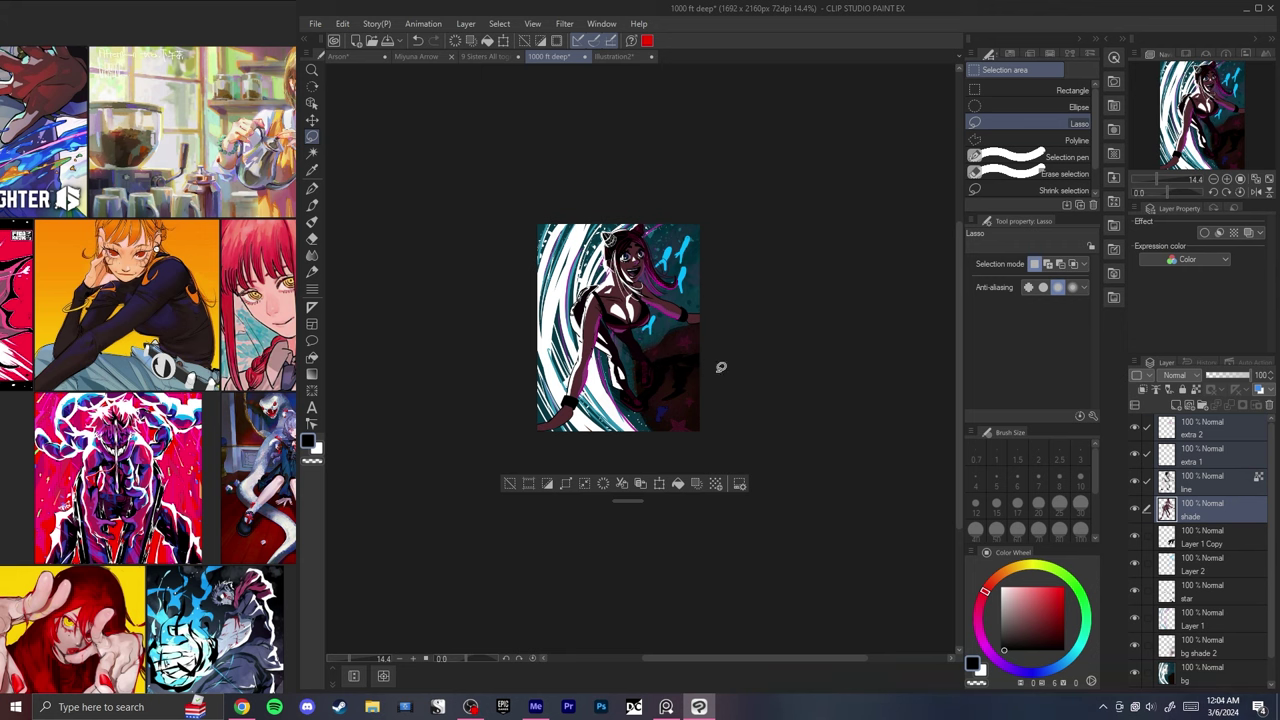
key(h)
key(h)
key(ctrl+z)
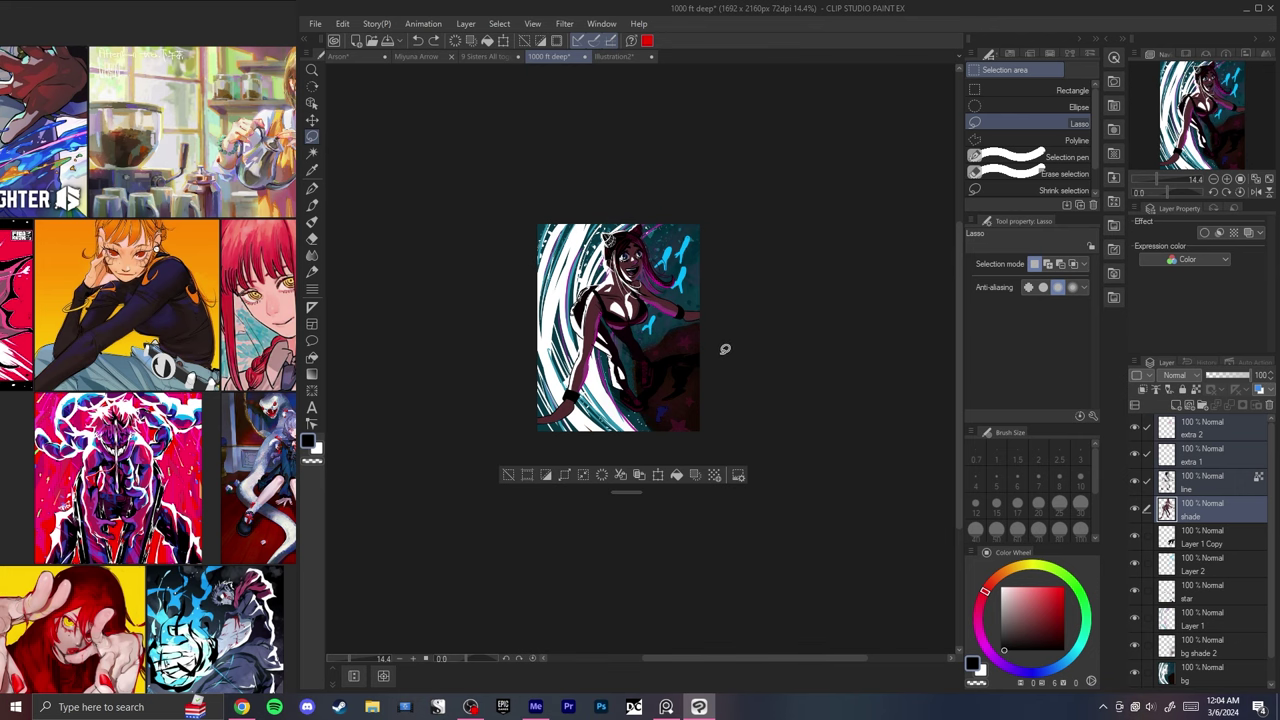
- Examine how the upper body's size and placement balance against the legs, using mirrored view at different zoom levels
scroll(645, 340, up, 2)
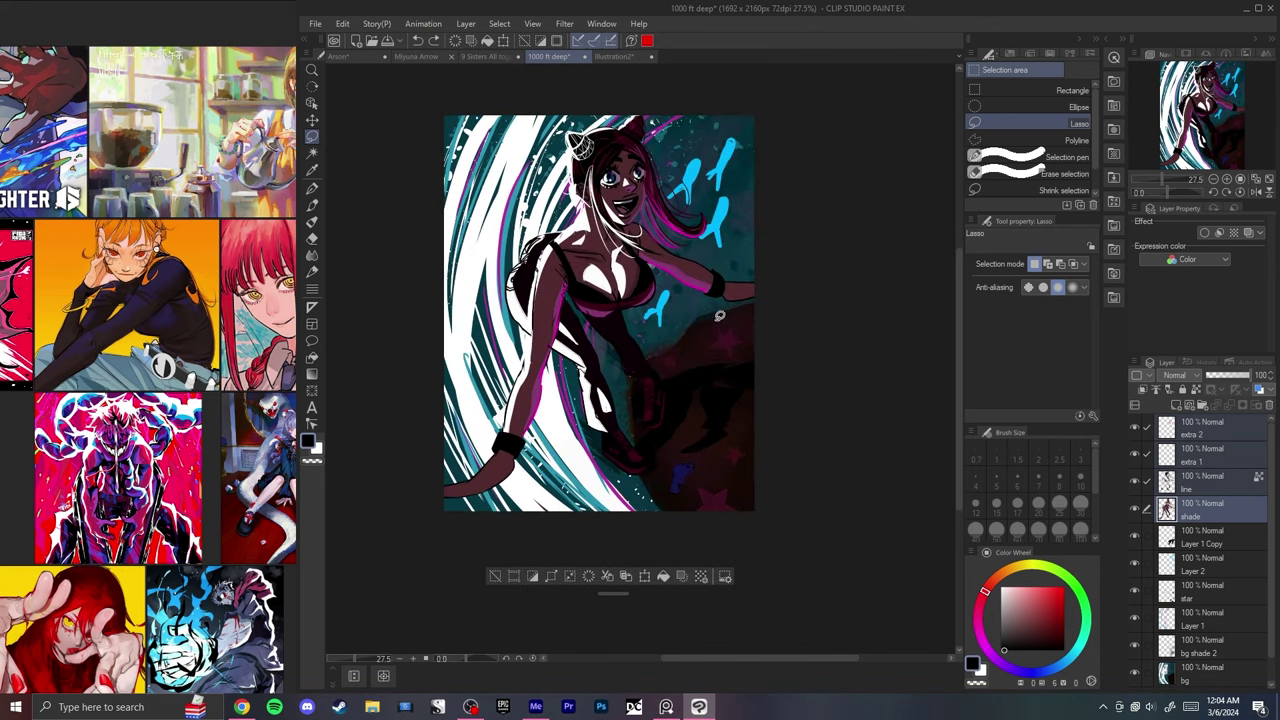
scroll(600, 278, down, 2)
key(h)
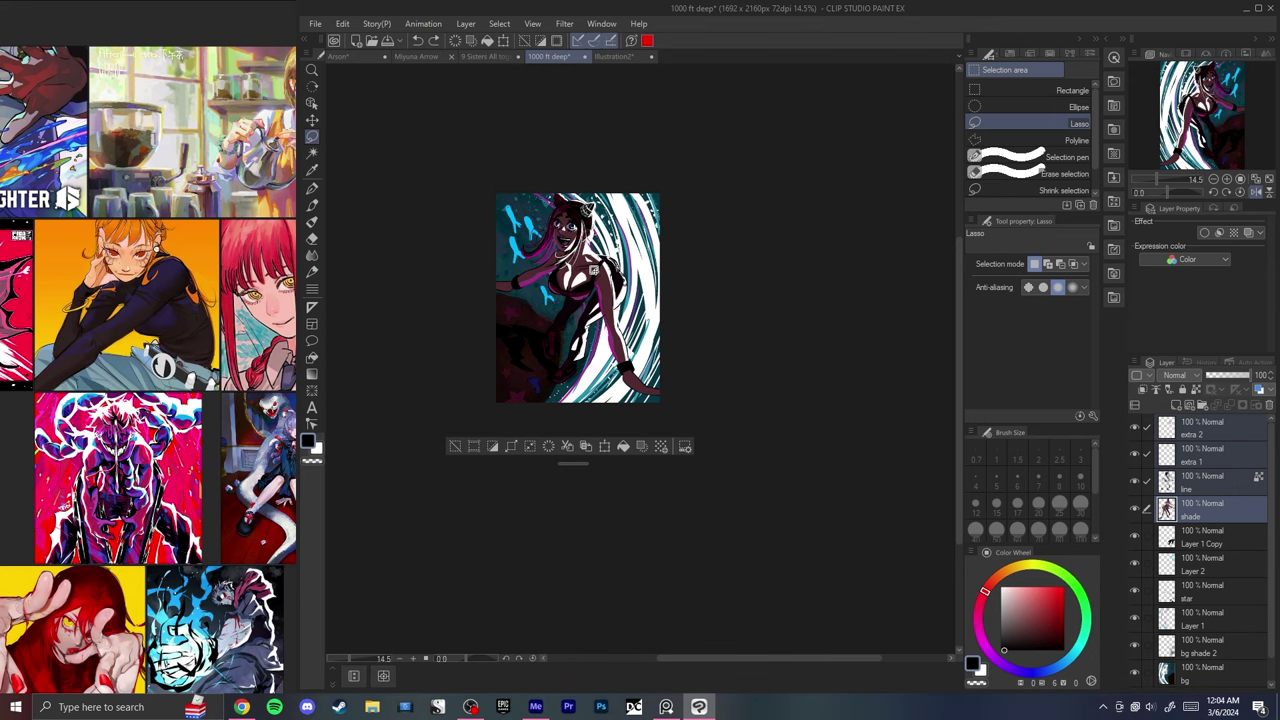
scroll(594, 270, up, 3)
scroll(594, 270, down, 5)
key(h)
scroll(560, 264, up, 3)
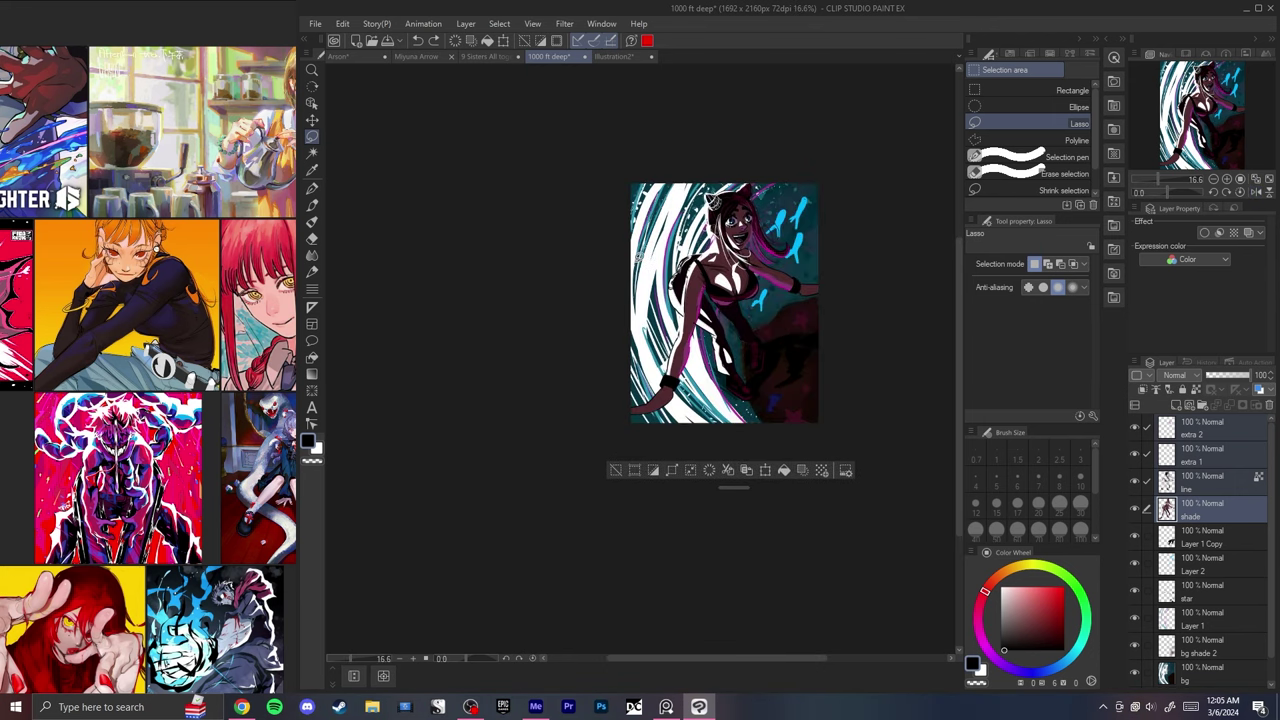
scroll(639, 253, up, 3)
key(h)
- Rescale the selected upper body to 125 percent, reposition it over the legs and apply the transform
key(ctrl+t)
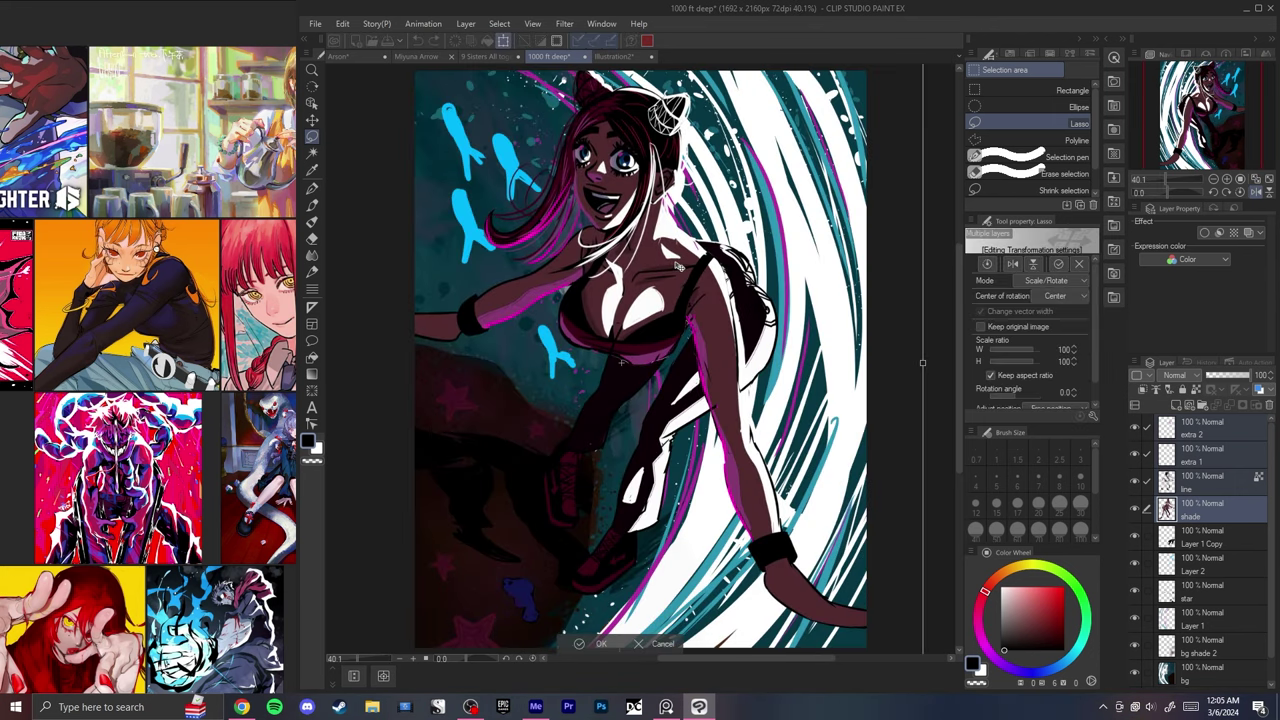
drag(923, 363, 778, 363)
drag(679, 266, 774, 234)
drag(872, 333, 913, 331)
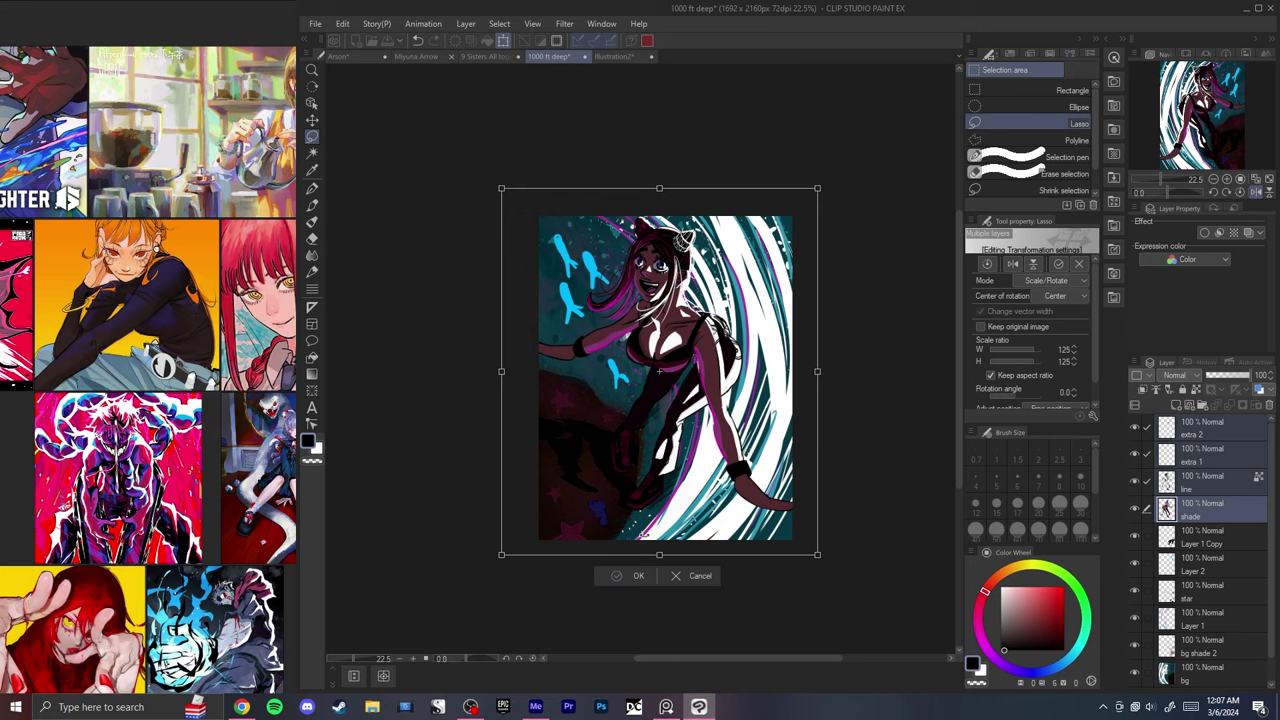
key(Return)
key(h)
scroll(650, 510, up, 3)
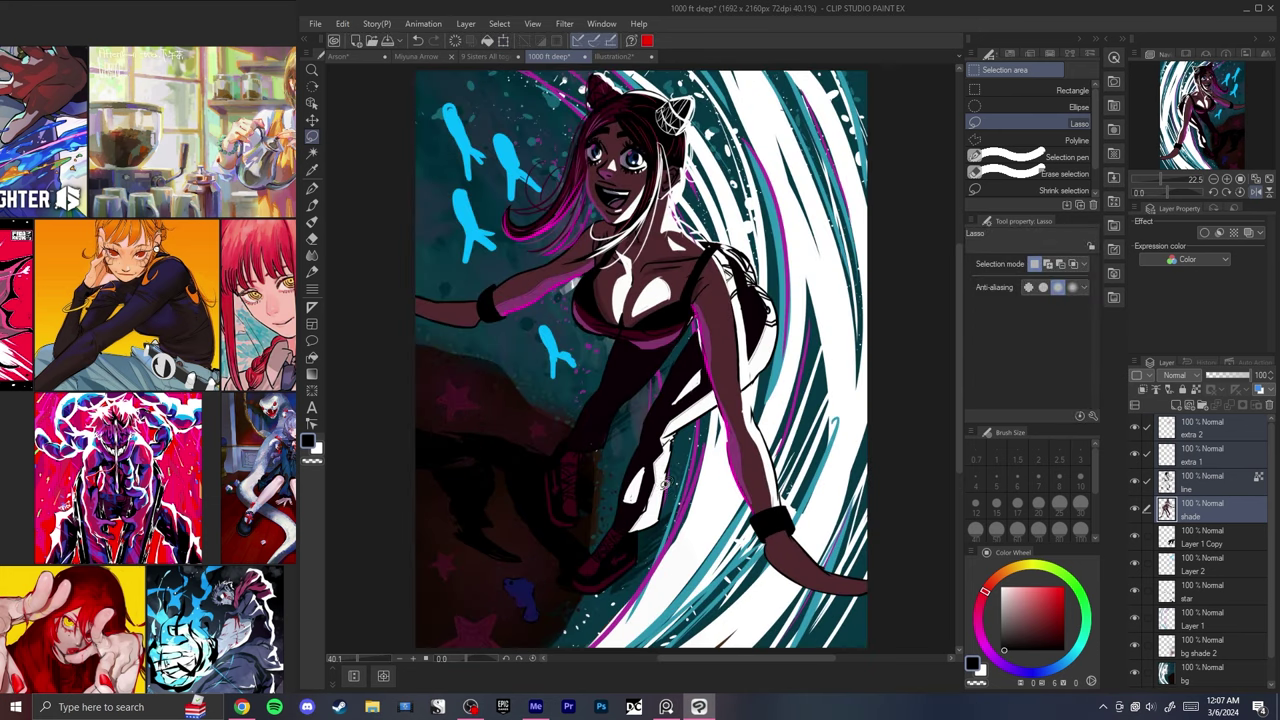
- Compare the rescaled upper body in normal and mirrored view at near and far zoom levels
key(ctrl+z)
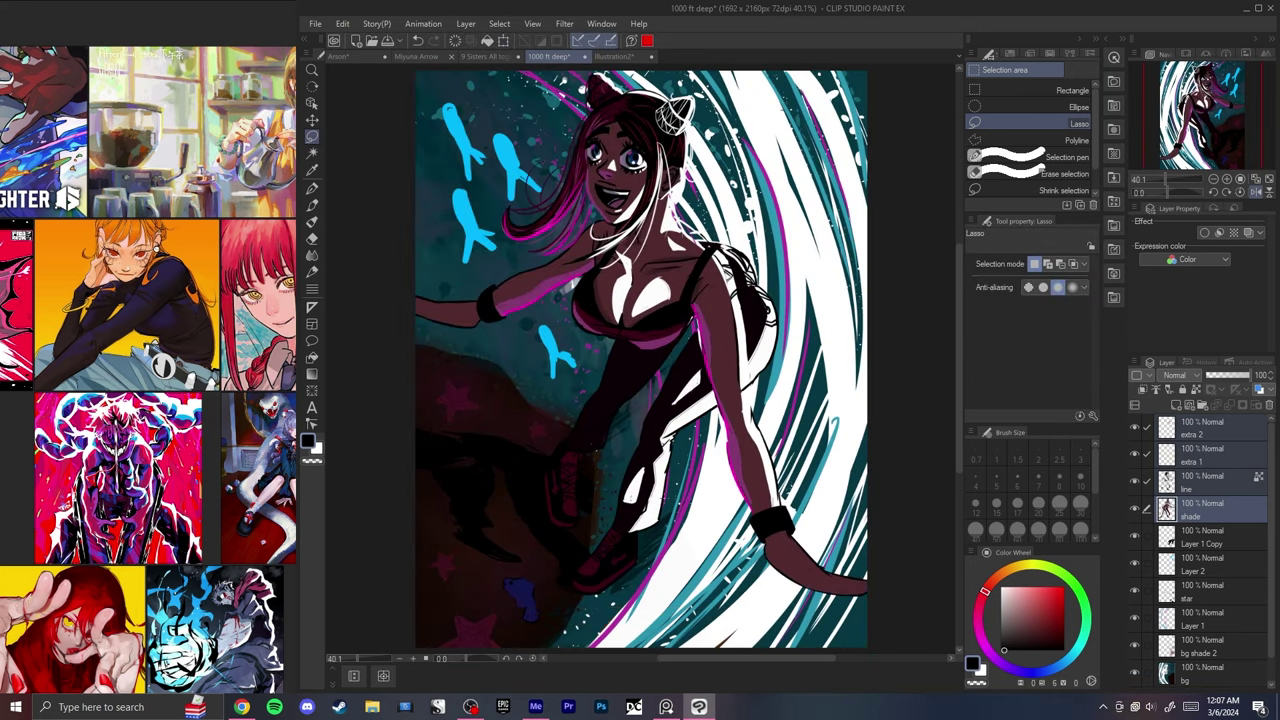
scroll(690, 450, down, 4)
key(h)
key(h)
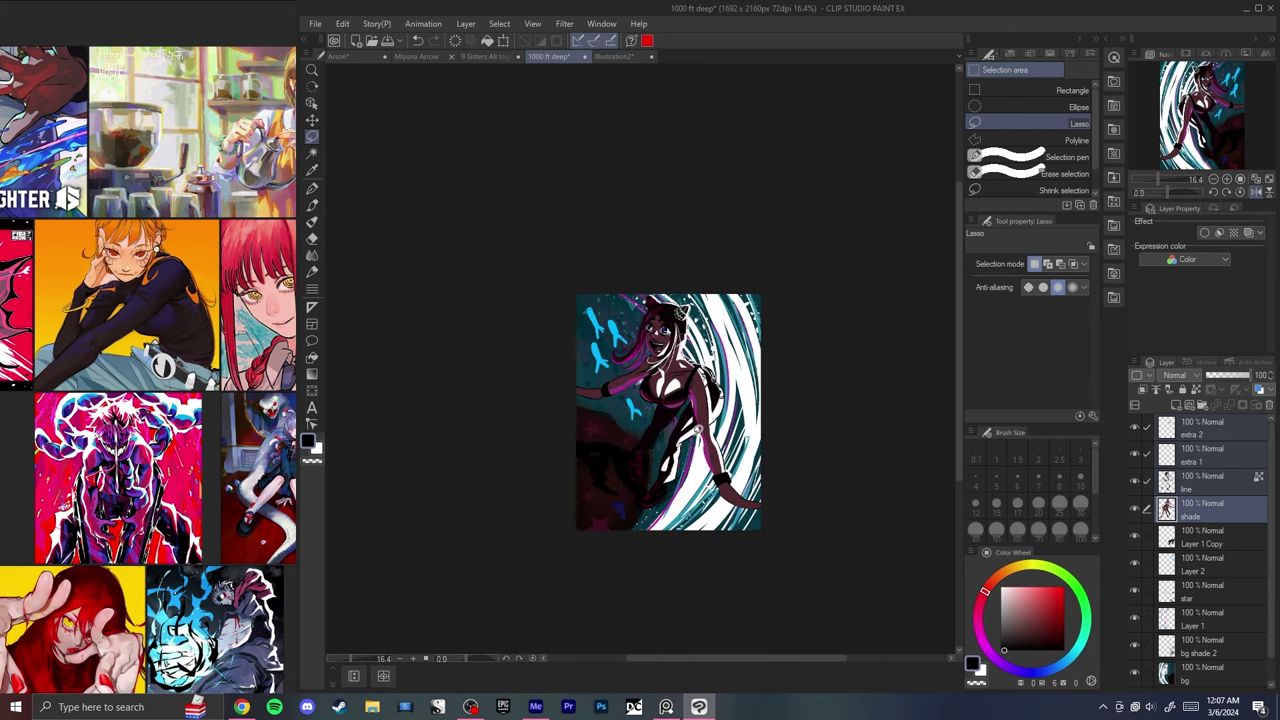
key(h)
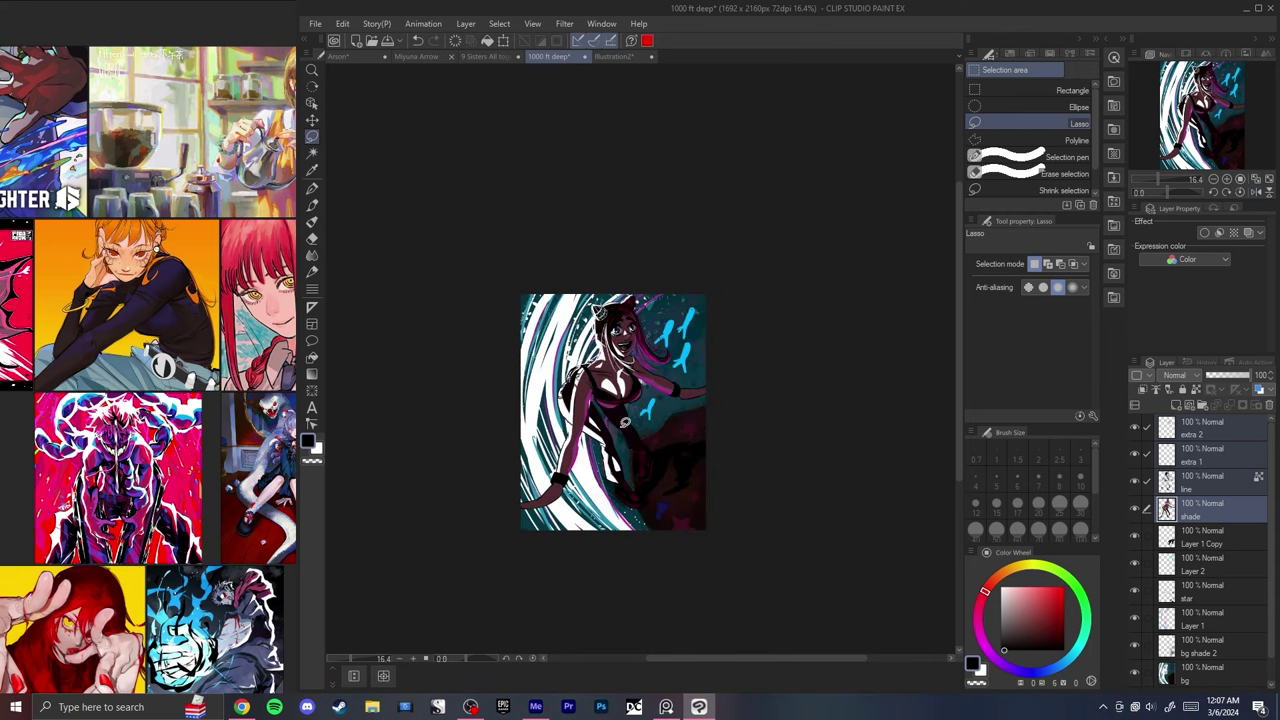
key(h)
scroll(630, 408, up, 3)
scroll(657, 404, down, 1)
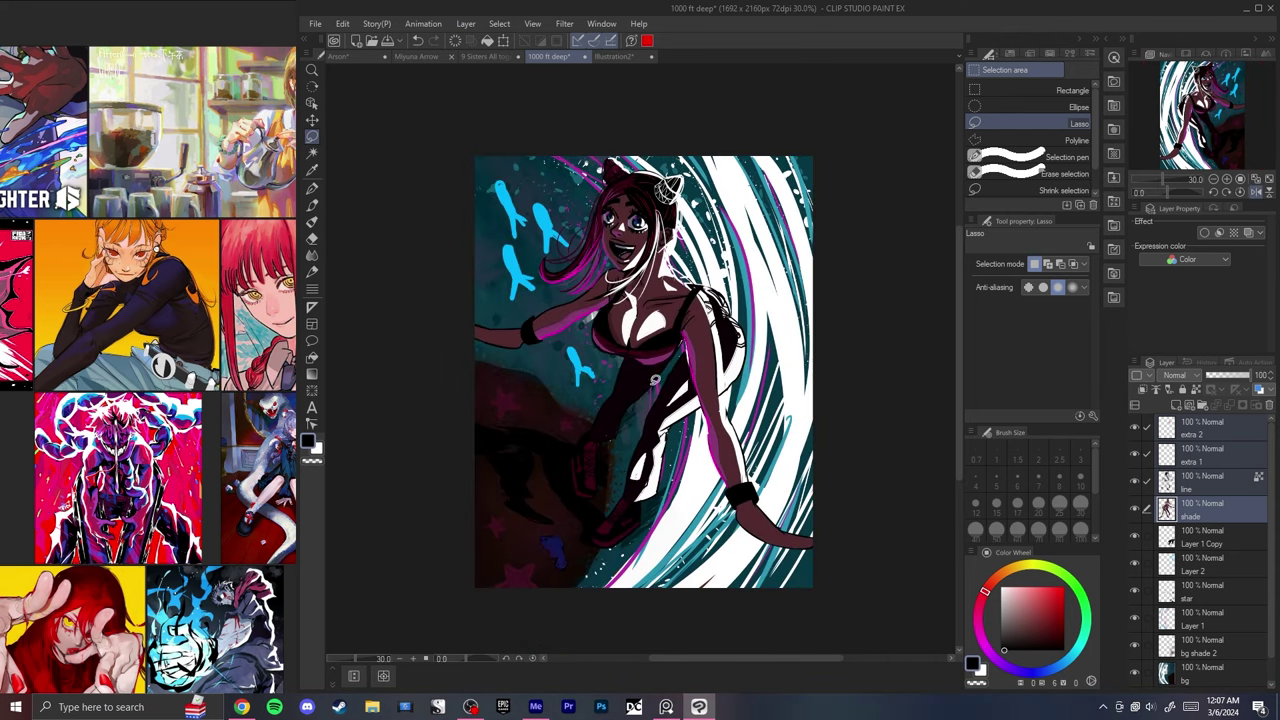
scroll(719, 328, down, 3)
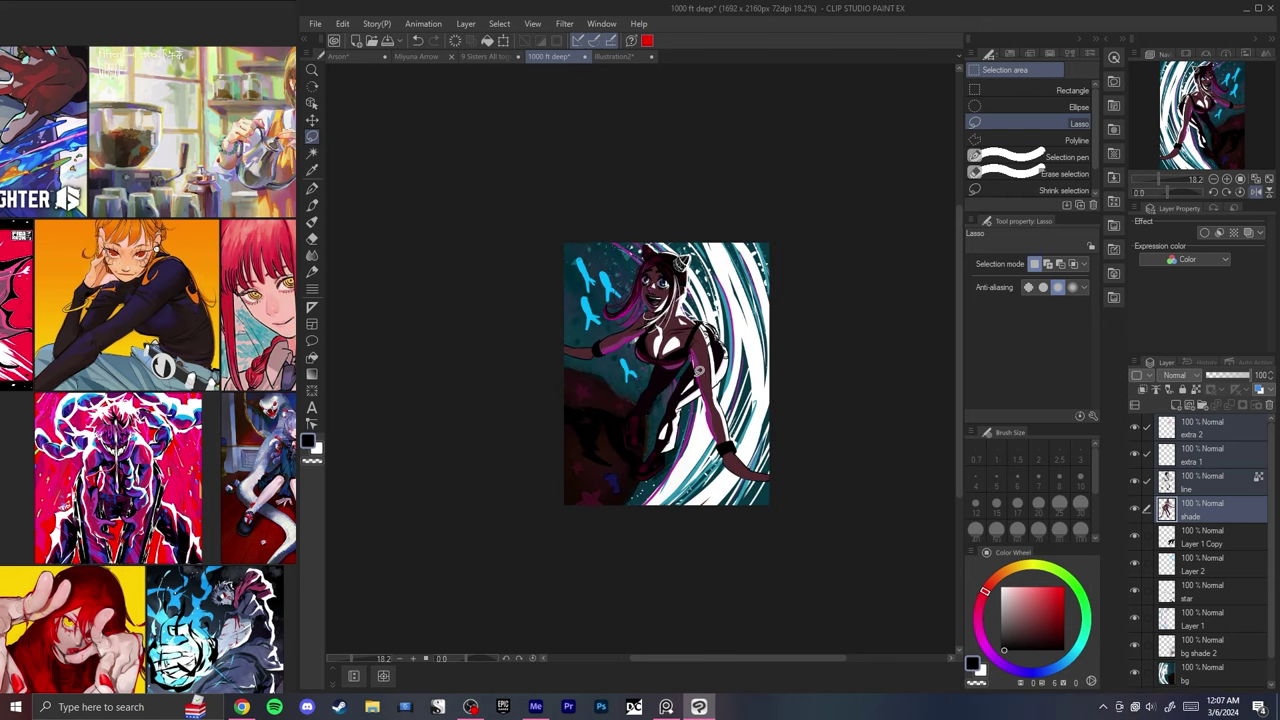
drag(738, 347, 699, 347)
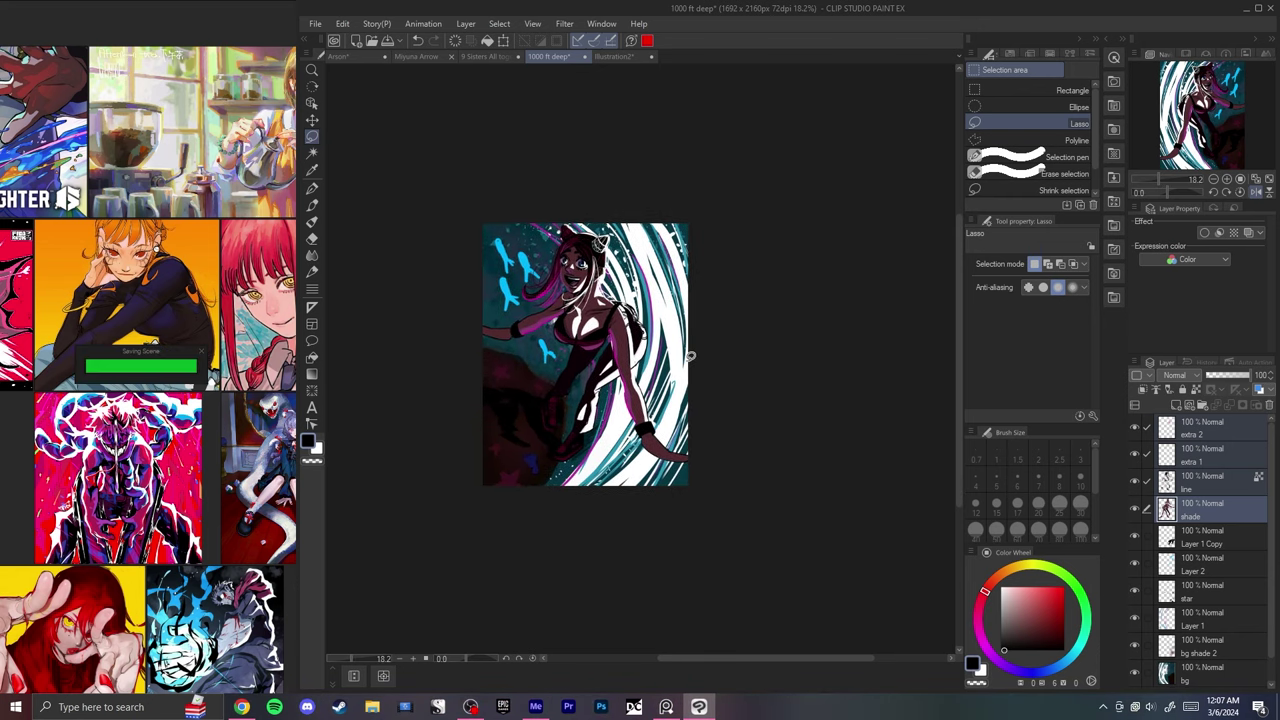
- Look through the other open illustrations, including Arson, and return to 1000 ft deep
click(340, 56)
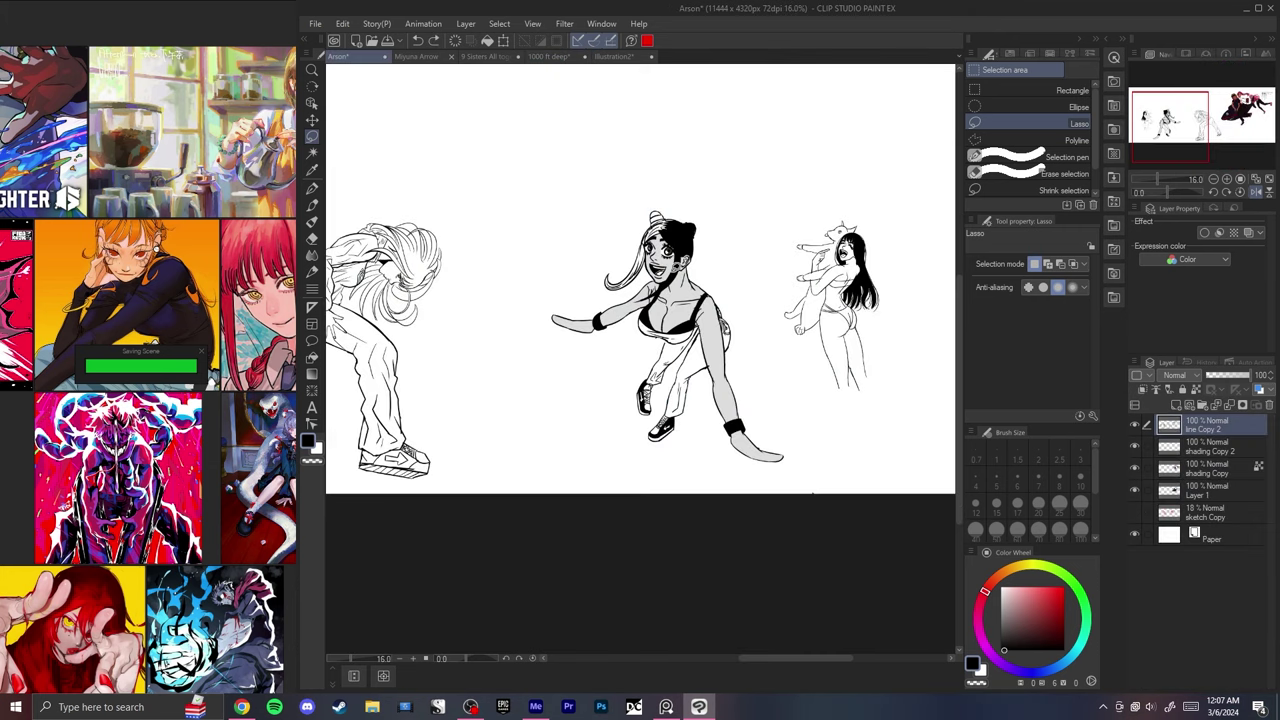
click(416, 56)
click(486, 56)
click(342, 56)
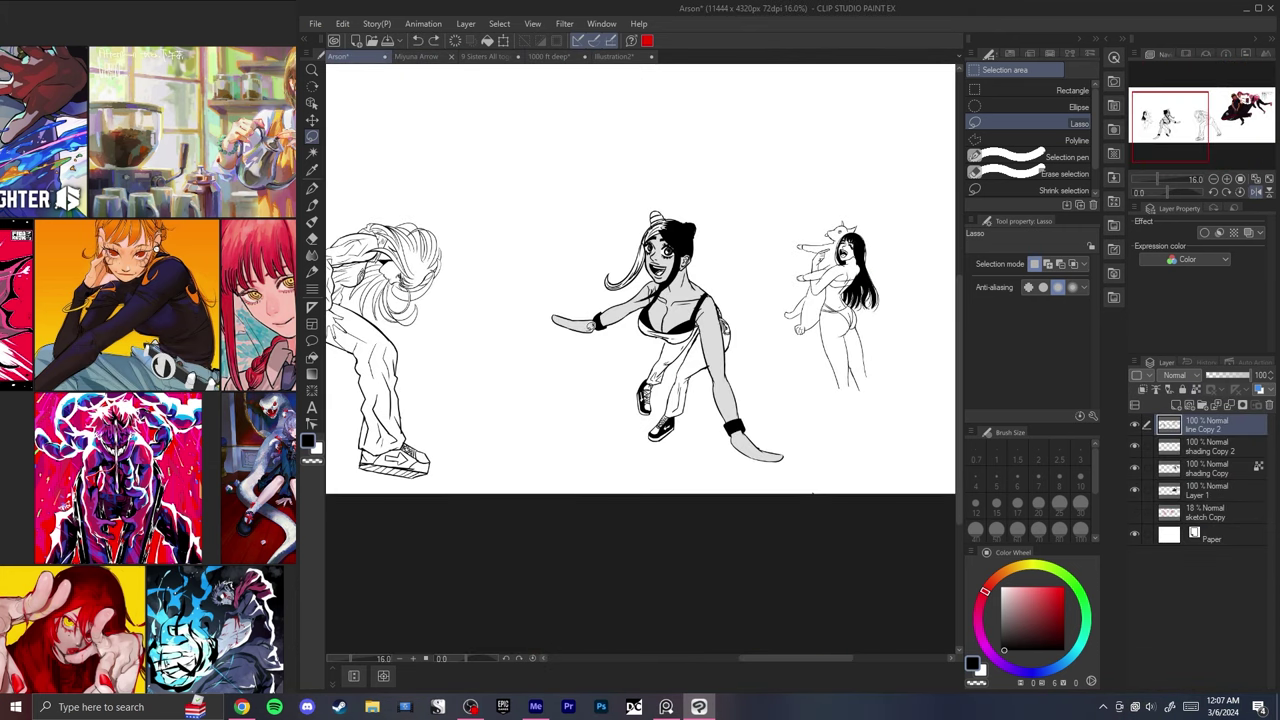
click(549, 56)
- Erase the line art between the arm's white highlight and the dark hip on the line layer with a size 20 Rough eraser
key(h)
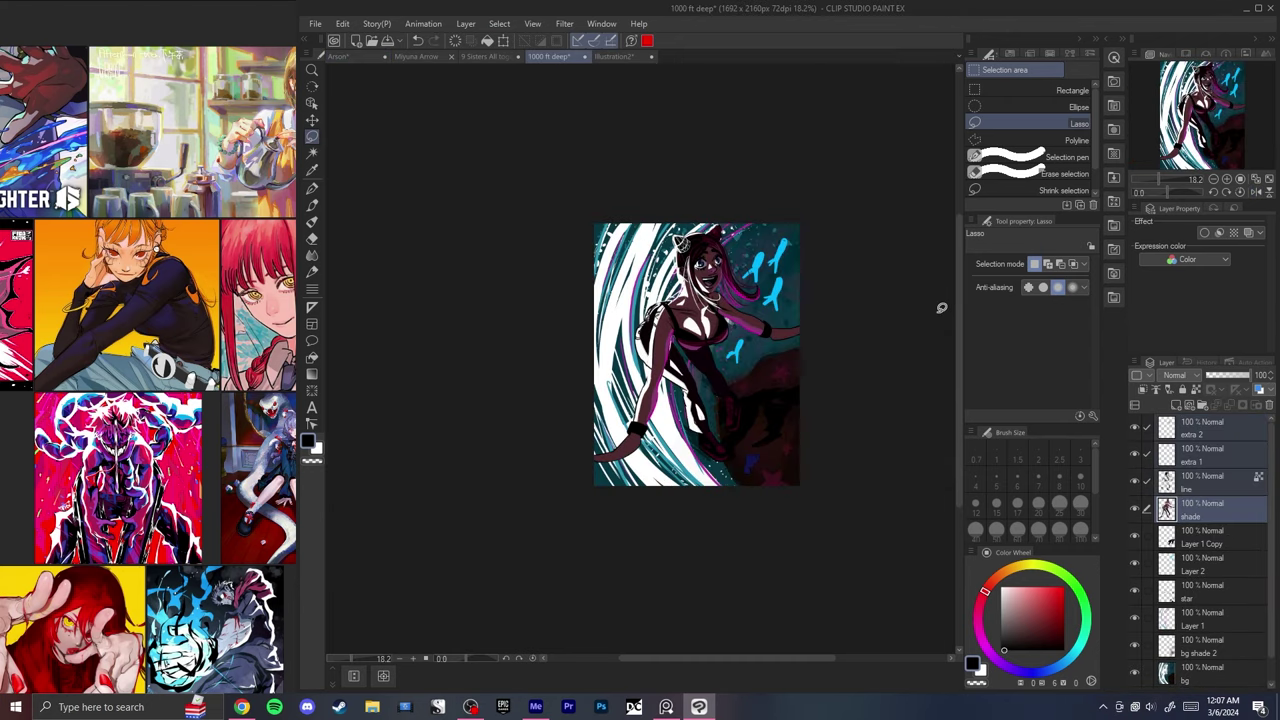
key(h)
scroll(700, 343, up, 6)
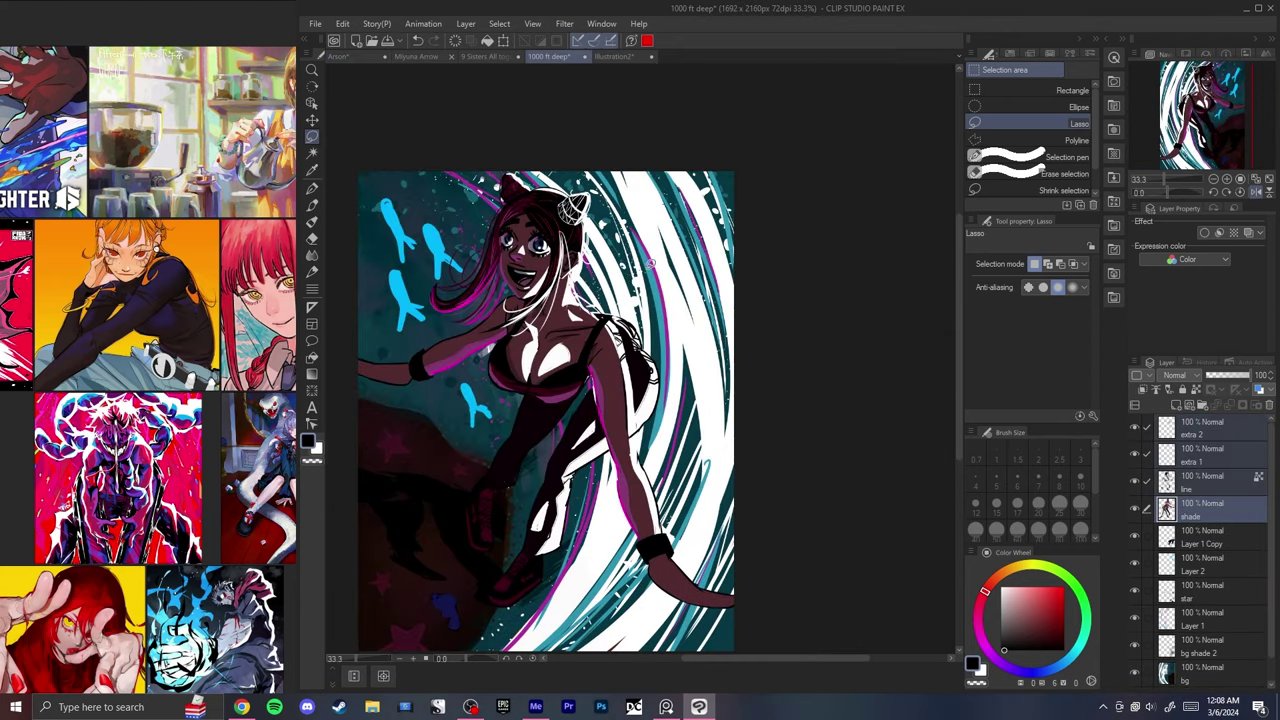
key(h)
scroll(618, 348, up, 2)
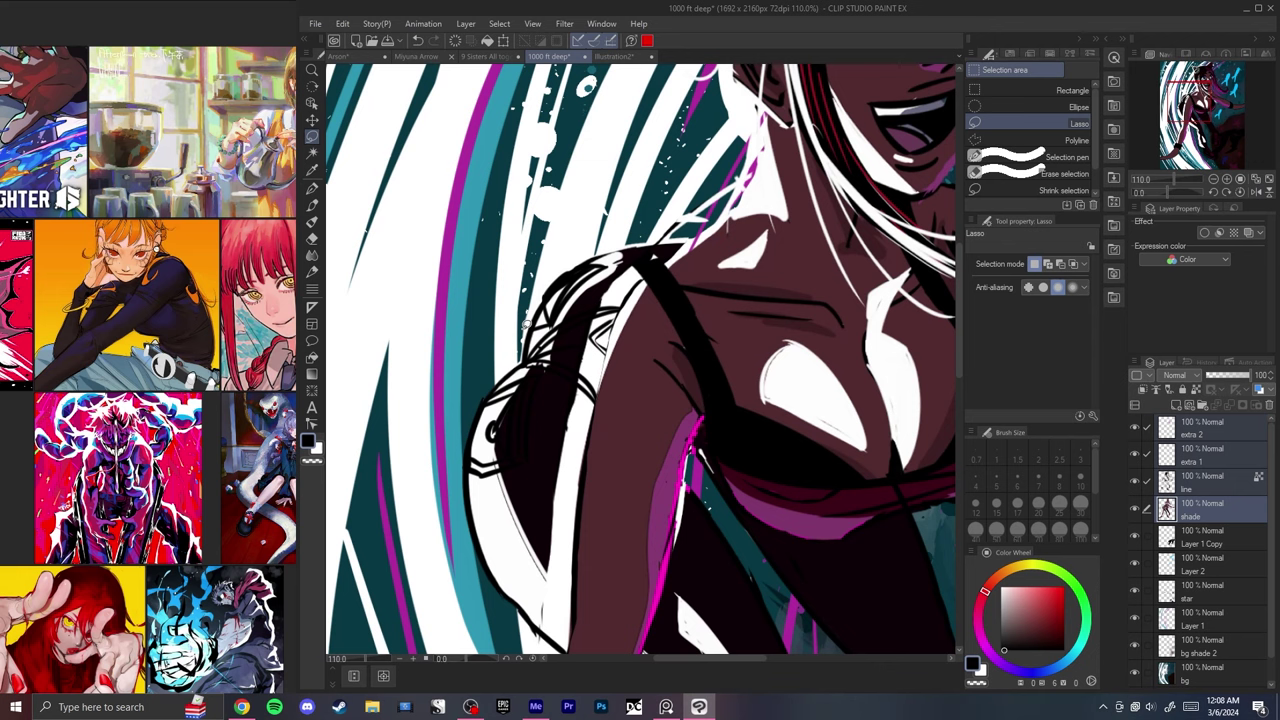
ctrl+shift+click(532, 325)
key(e)
key(bracketright)
drag(604, 320, 584, 369)
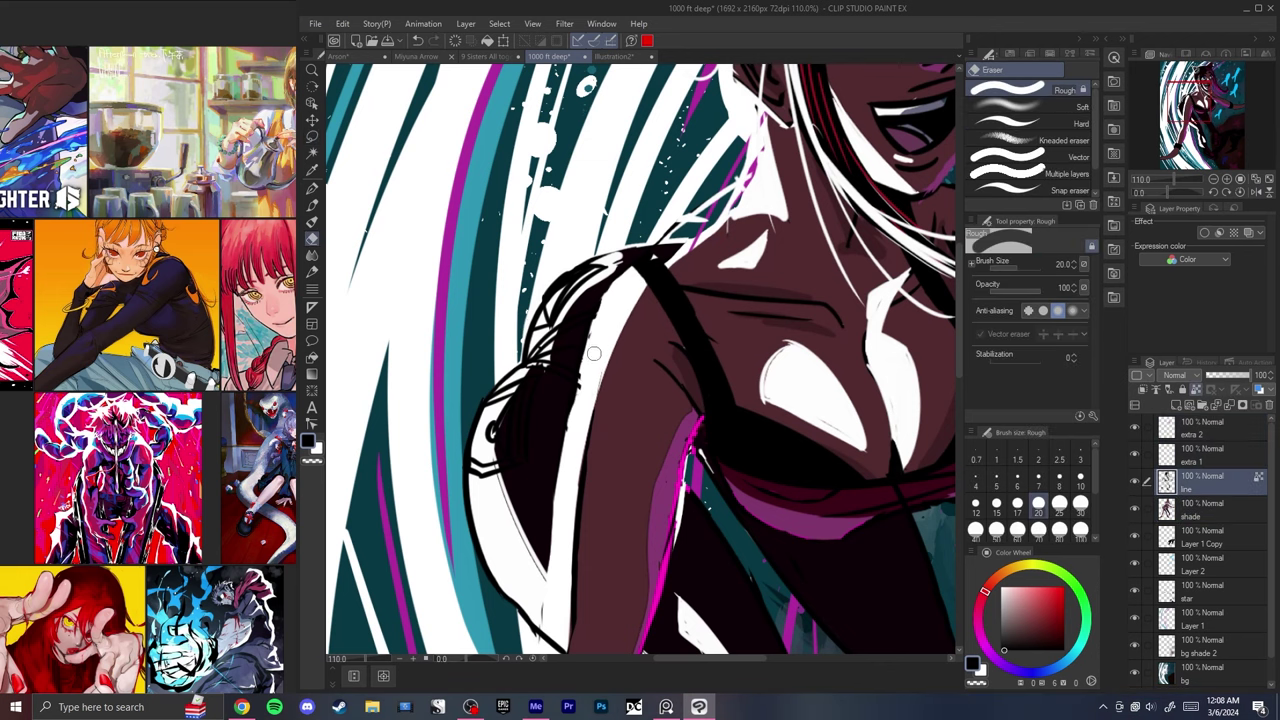
key(p)
key(ctrl+0)
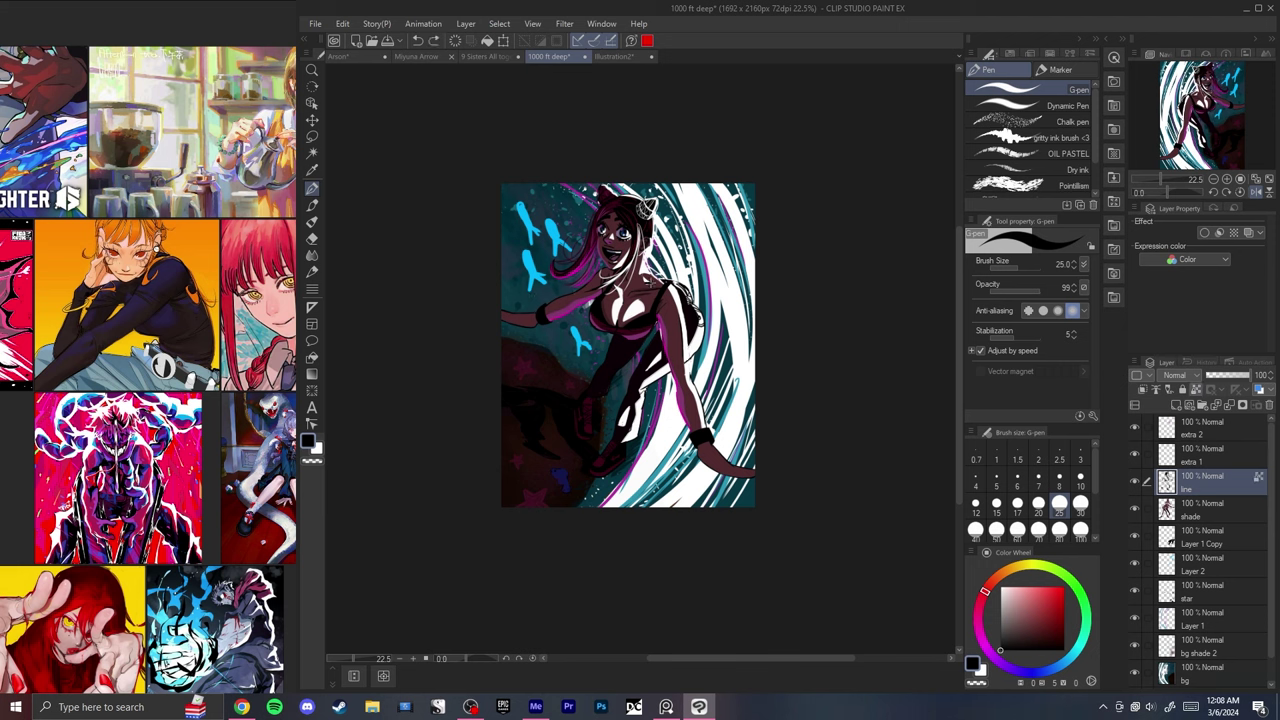
- Undo the upper body's enlargement and clear the selection
key(ctrl+a)
key(ctrl+z)
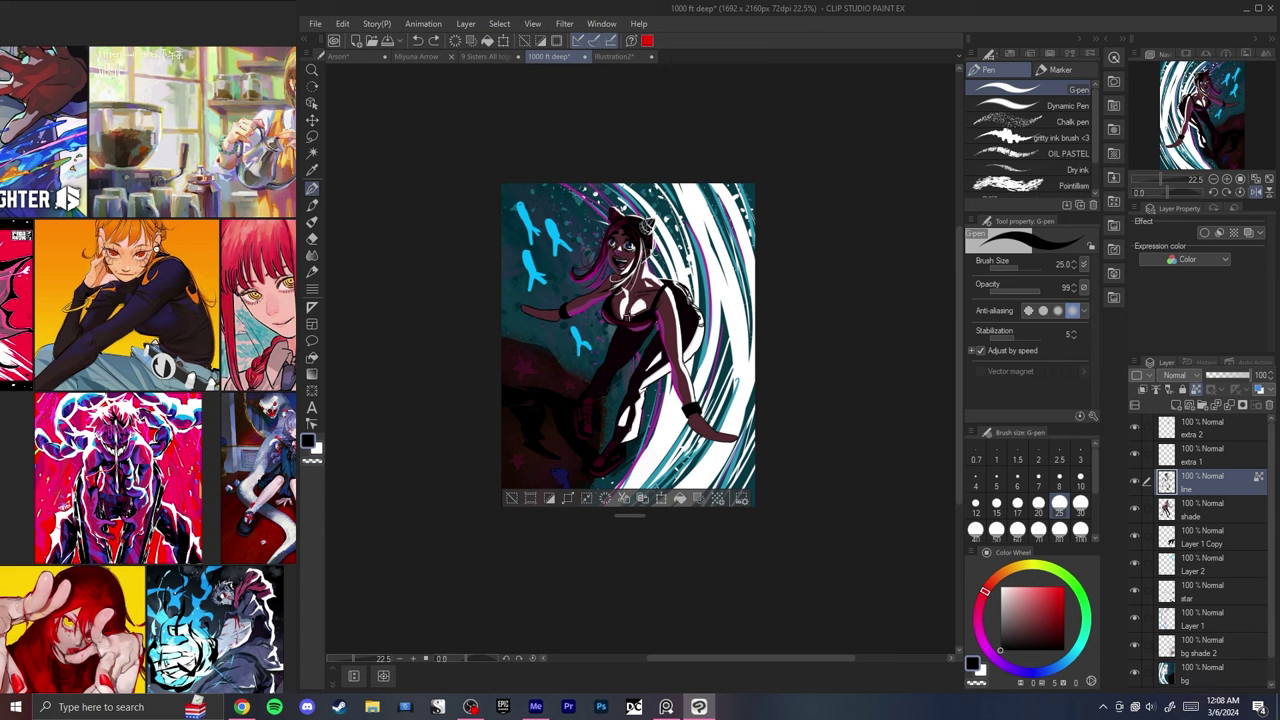
key(ctrl+d)
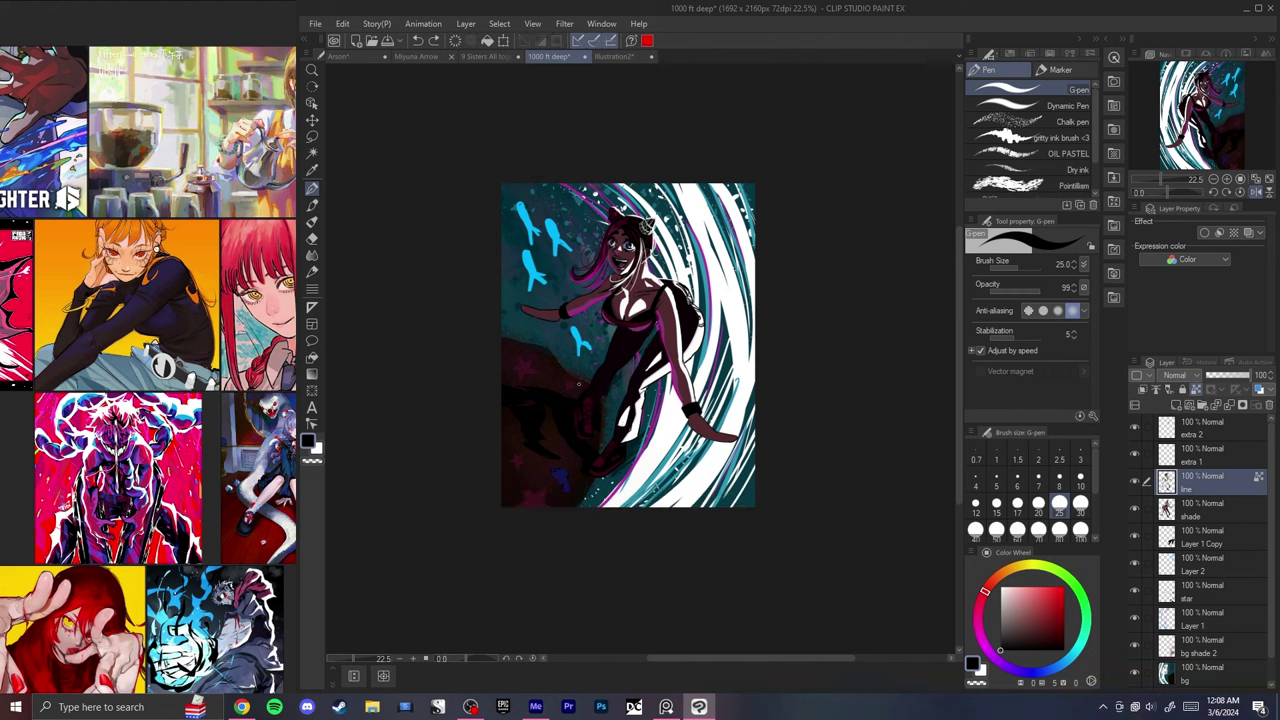
- Erase the bright blue fish sketches on Layer 2 with the Rough eraser at a size of about 515
ctrl+shift+click(585, 344)
key(e)
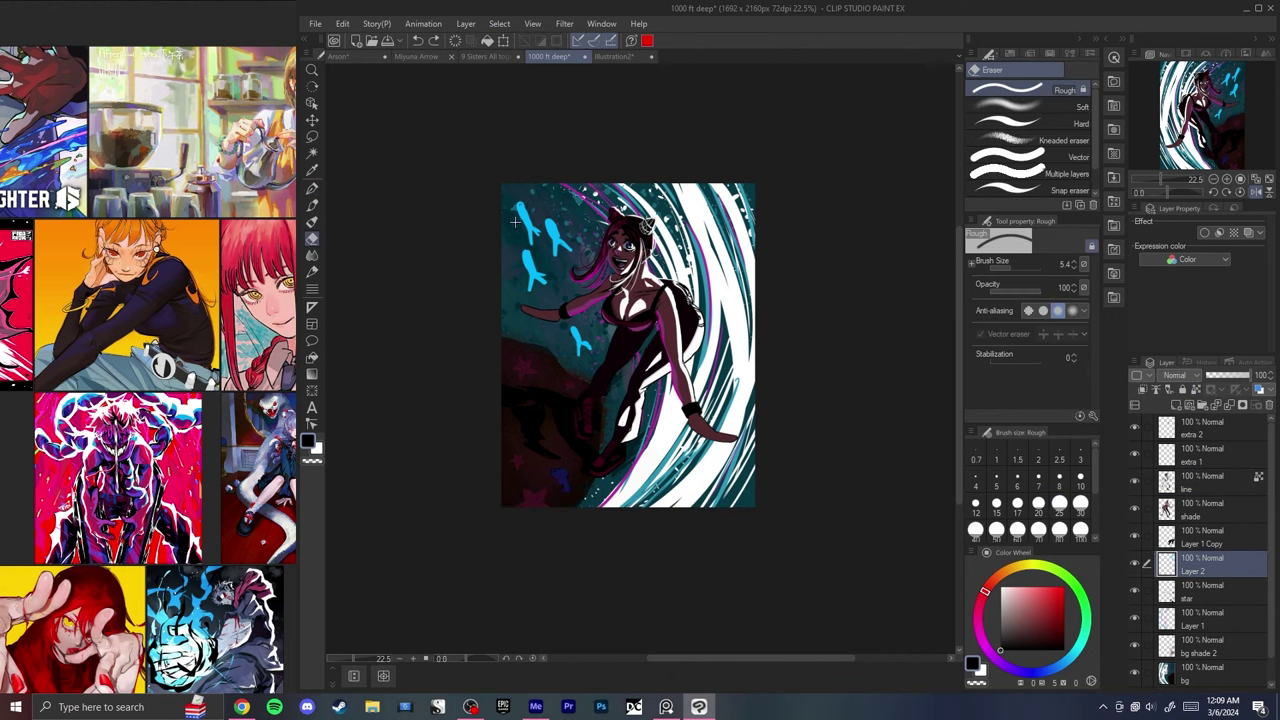
mouse_move(536, 238)
mouse_down()
mouse_move(522, 261)
mouse_move(521, 204)
mouse_move(580, 336)
mouse_move(529, 345)
mouse_move(603, 353)
mouse_up()
key(ctrl+z)
key(h)
scroll(600, 346, down, 2)
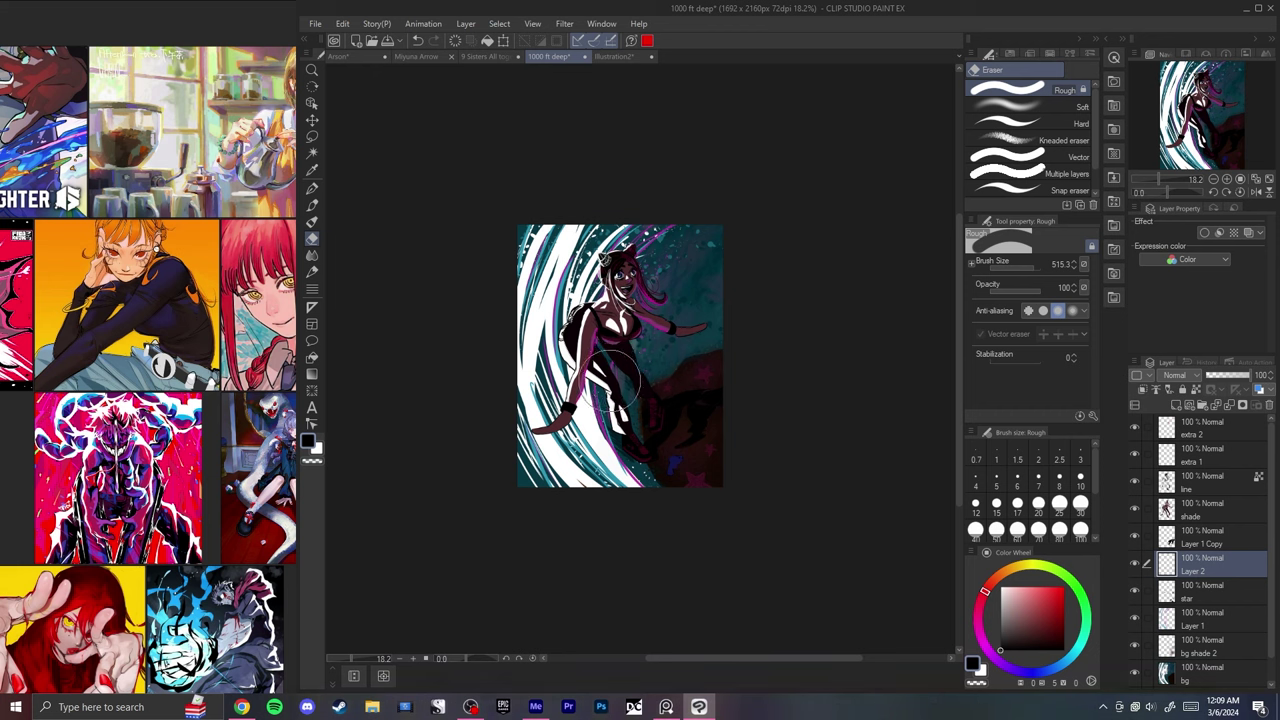
scroll(600, 396, up, 2)
- Try a wide red guide stroke diagonally across the figure on Layer 2 with the G-pen at size 244.5, and undo it
key(p)
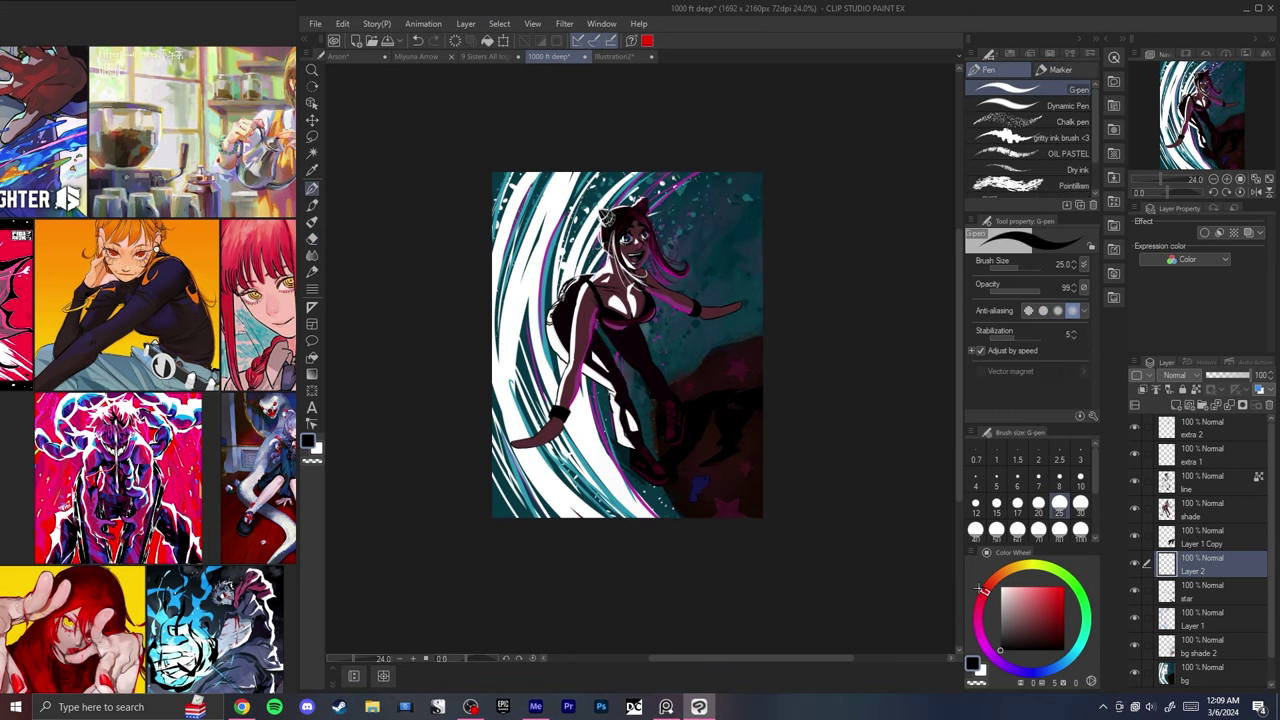
drag(578, 324, 596, 324)
drag(470, 374, 784, 230)
key(ctrl+z)
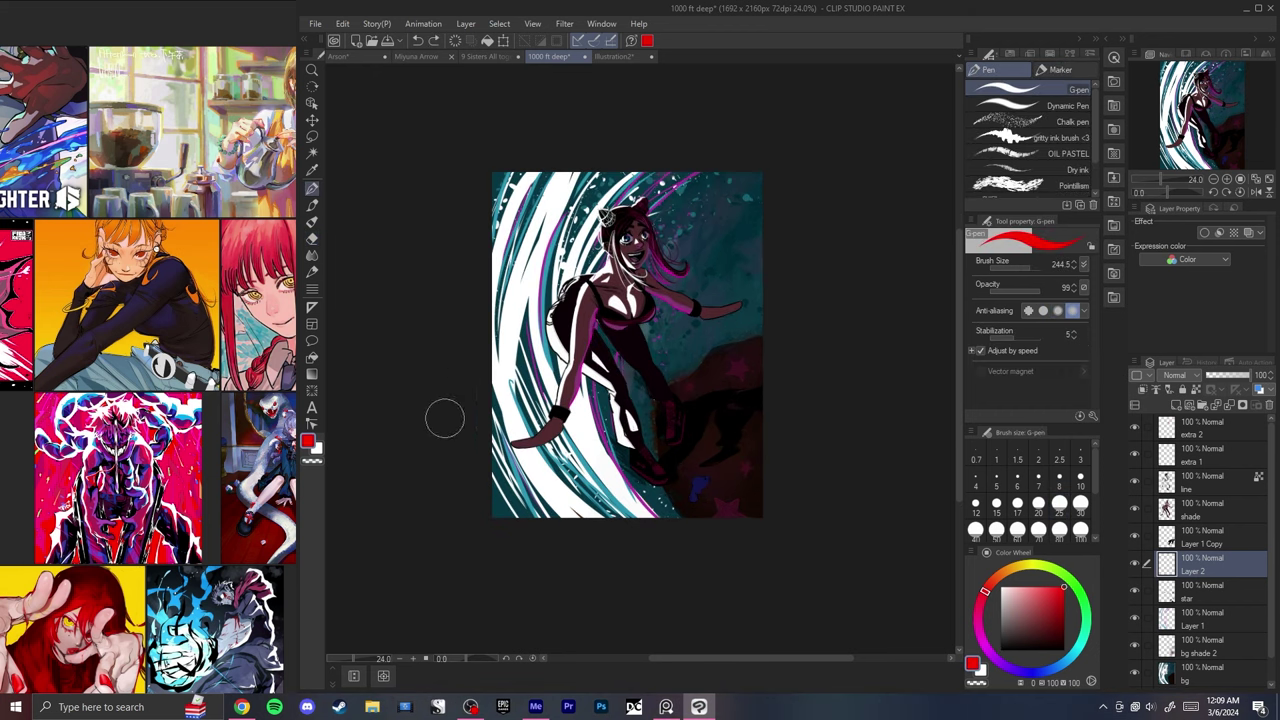
mouse_move(466, 395)
mouse_down()
mouse_move(630, 298)
mouse_move(722, 267)
mouse_move(686, 289)
mouse_up()
key(ctrl+z)
- Try rough red direction strokes across the torso and outstretched arm on the extra 2 layer, undoing each one
click(1202, 428)
key(ctrl+z)
key(ctrl+z)
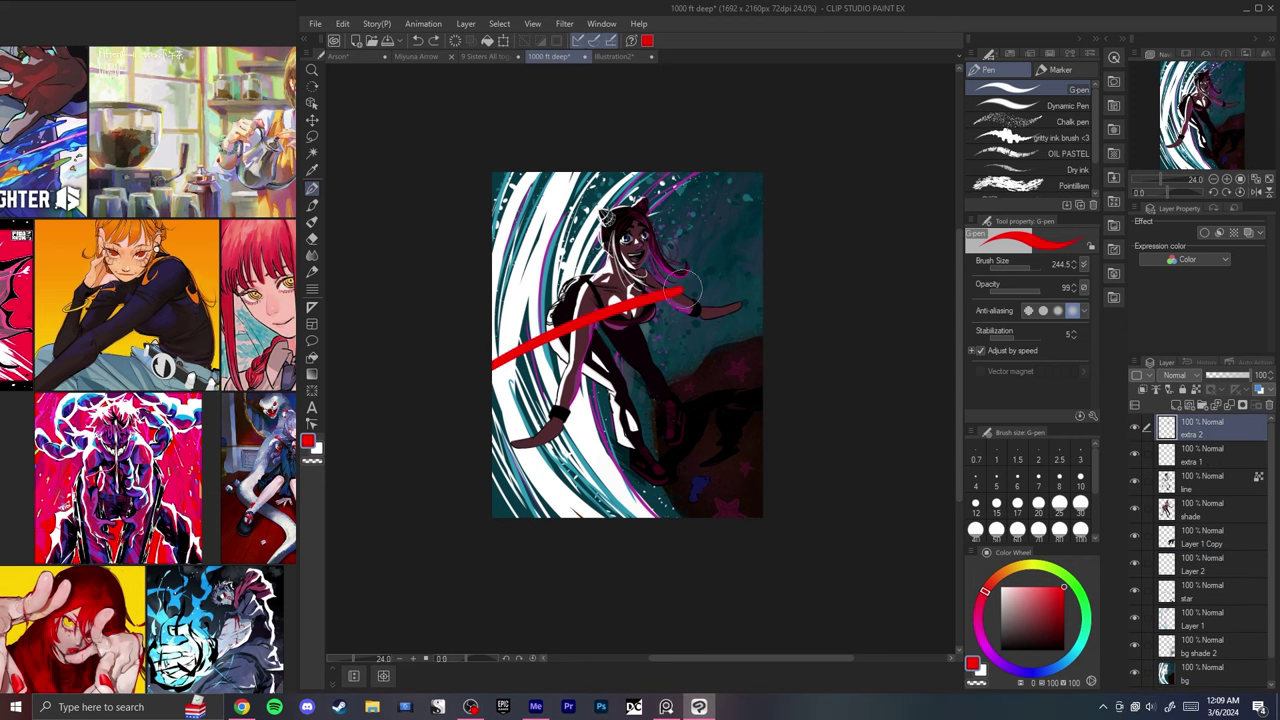
drag(609, 268, 757, 273)
key(ctrl+z)
mouse_move(659, 243)
mouse_down()
mouse_move(750, 277)
mouse_move(695, 314)
mouse_move(681, 255)
mouse_move(718, 288)
mouse_move(708, 298)
mouse_up()
key(ctrl+z)
key(ctrl+z)
key(ctrl+z)
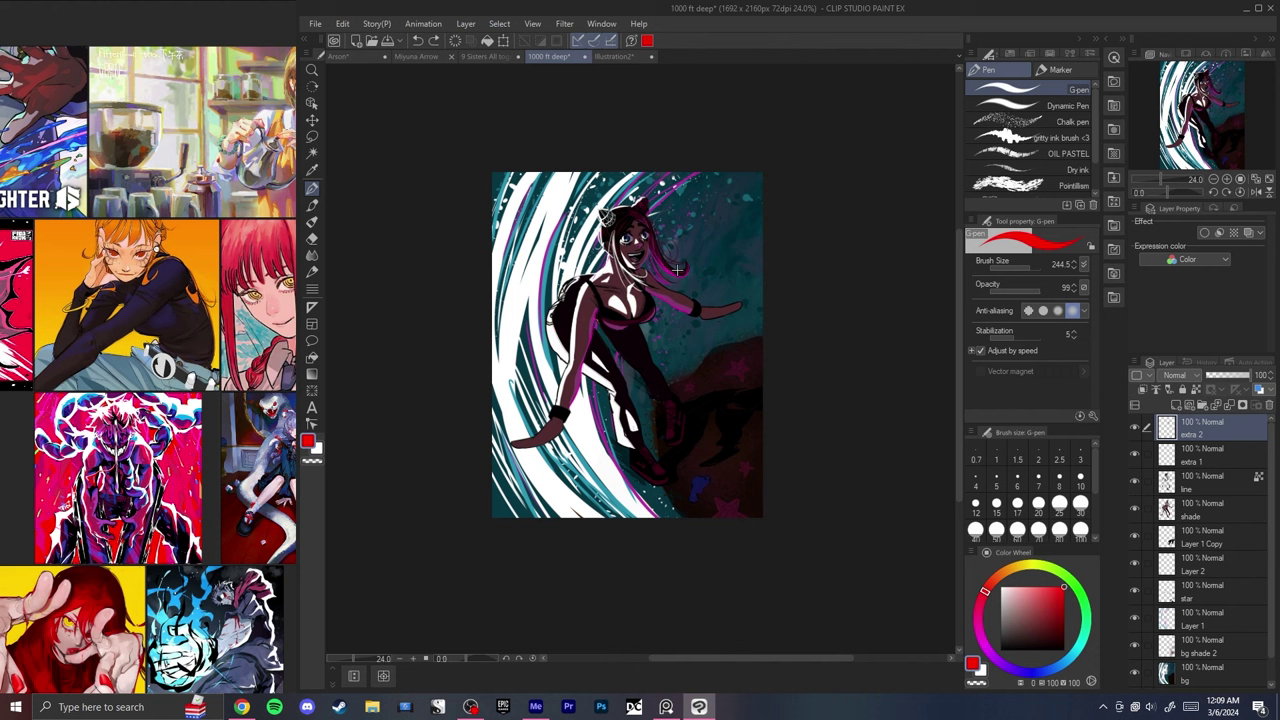
- Sketch a thick red arrow rising diagonally across the figure towards the outstretched arm, and undo it
mouse_move(745, 216)
mouse_down()
mouse_move(757, 303)
mouse_move(688, 280)
mouse_move(710, 233)
mouse_move(689, 264)
mouse_move(757, 289)
mouse_move(676, 302)
mouse_up()
key(ctrl+z)
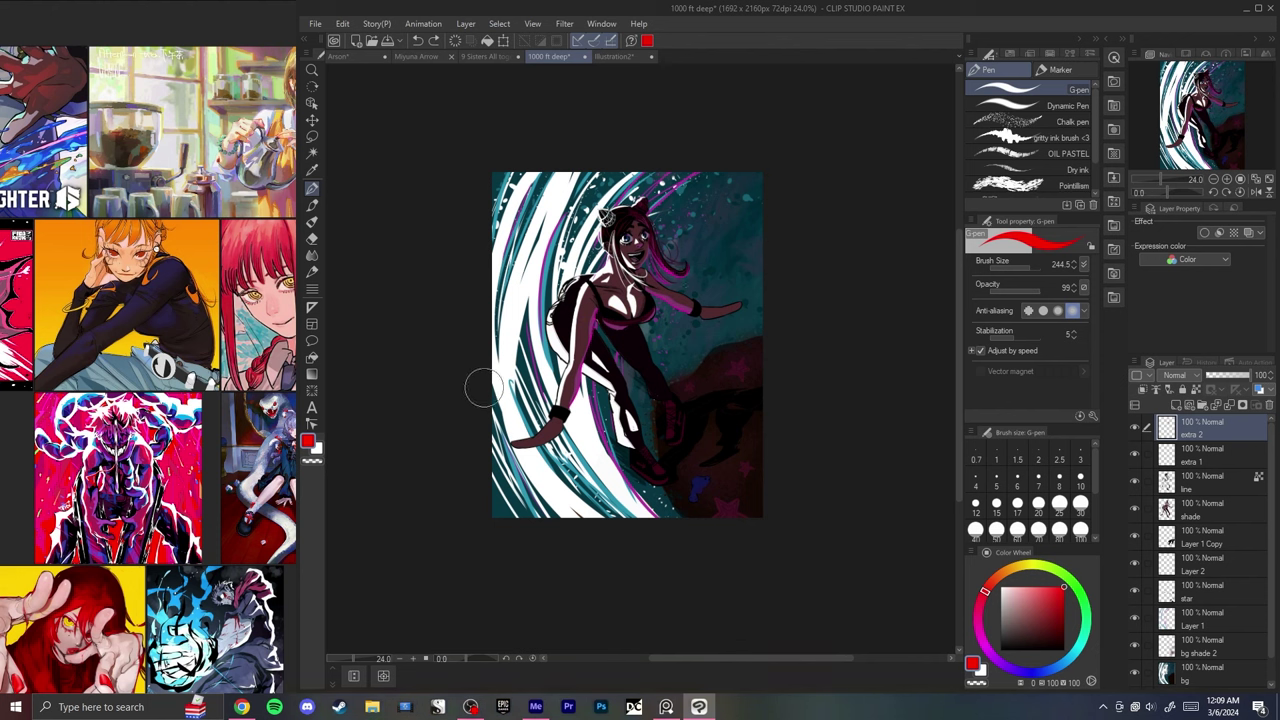
drag(484, 388, 740, 264)
key(ctrl+z)
key(ctrl+z)
mouse_move(433, 404)
mouse_down()
mouse_move(748, 262)
mouse_move(715, 300)
mouse_move(682, 257)
mouse_up()
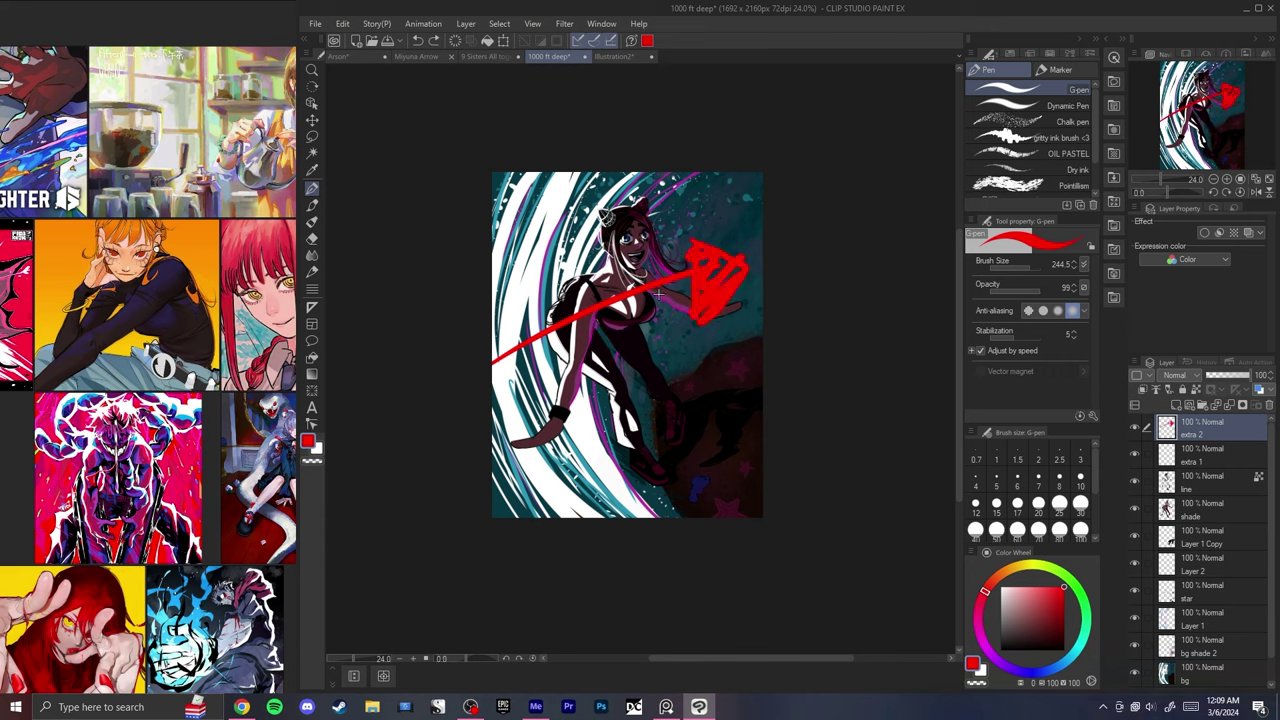
key(ctrl+z)
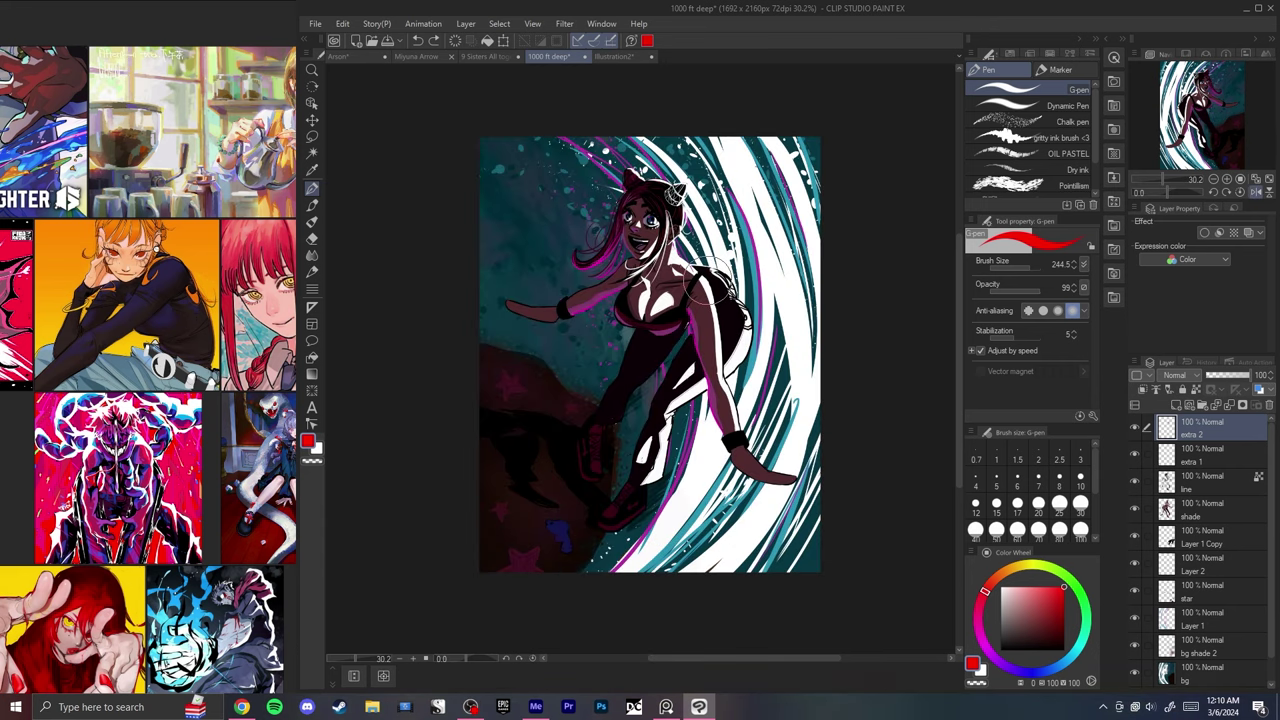
- Examine the restored figure's balance against the wave in normal and mirrored view, then inspect the torso up close
scroll(709, 286, down, 3)
scroll(709, 320, up, 3)
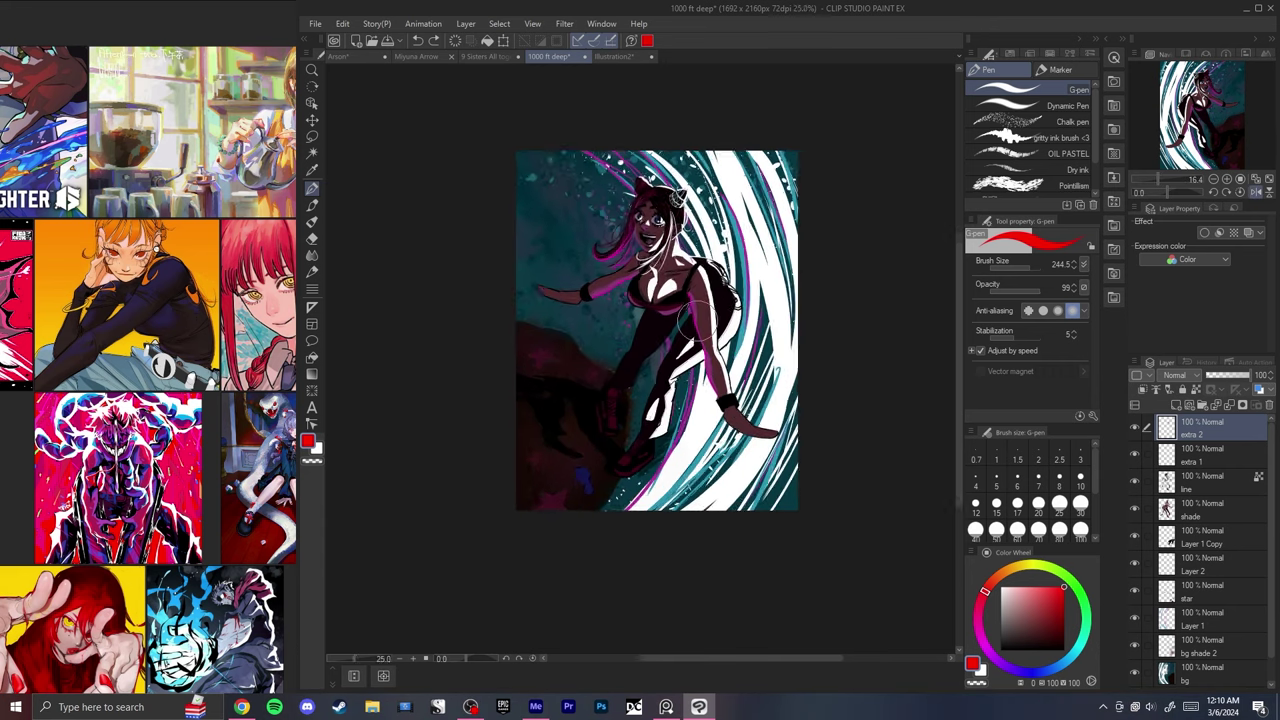
scroll(687, 257, down, 3)
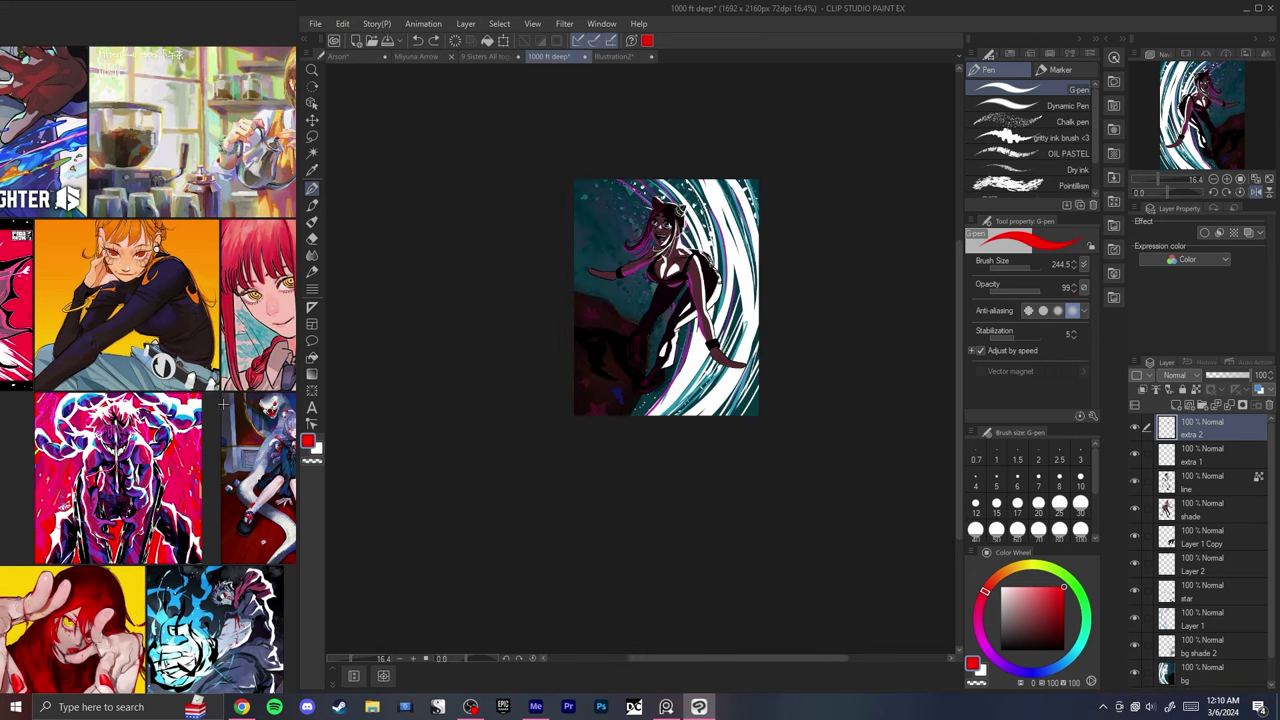
scroll(634, 323, up, 5)
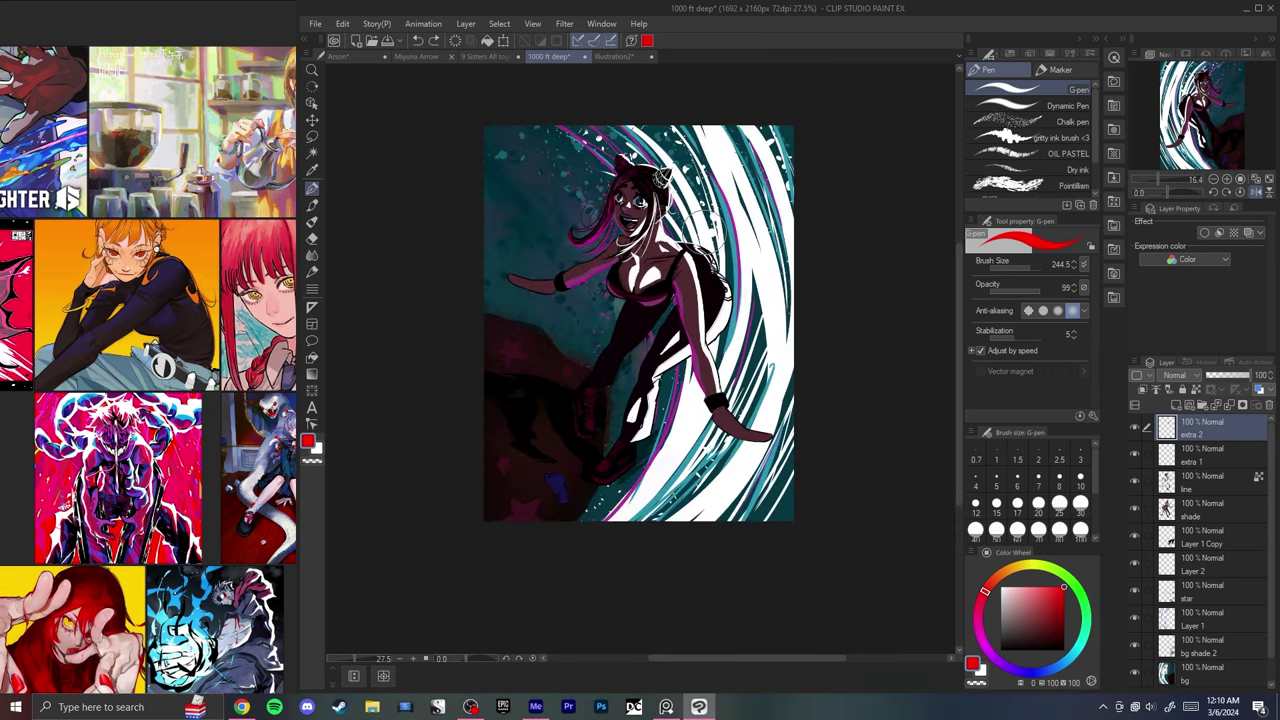
key(h)
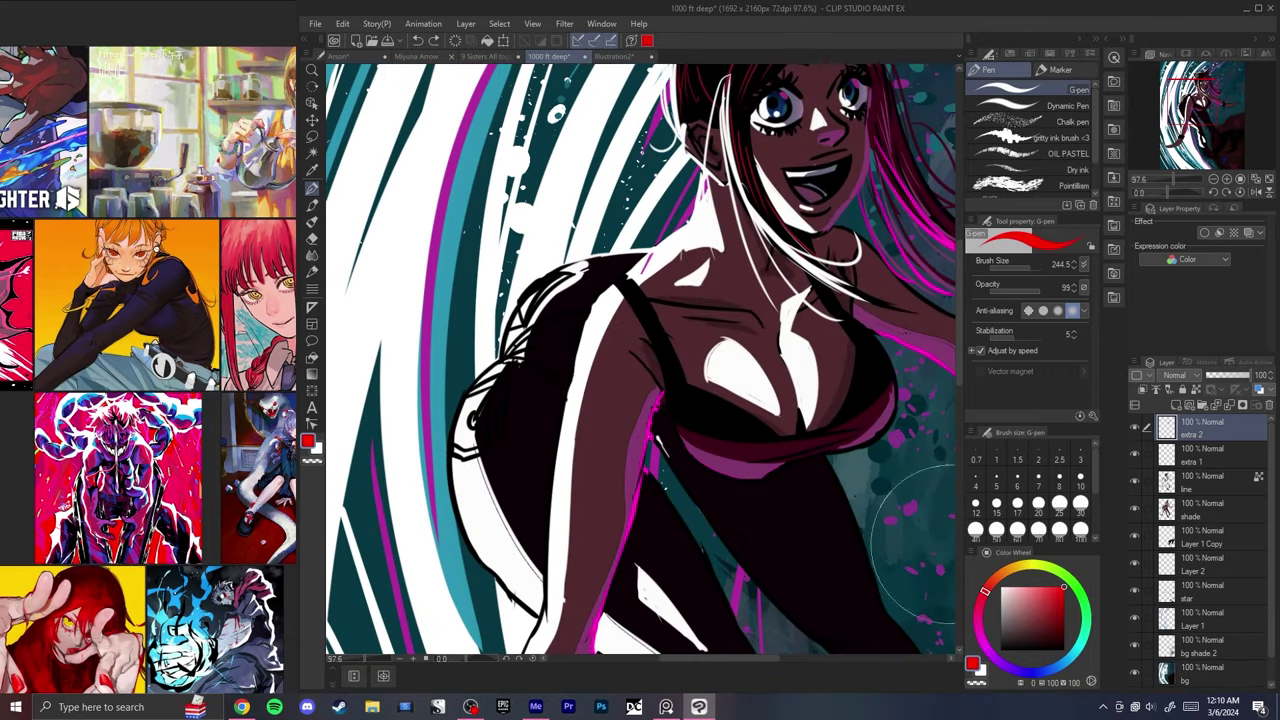
key(h)
drag(691, 530, 616, 472)
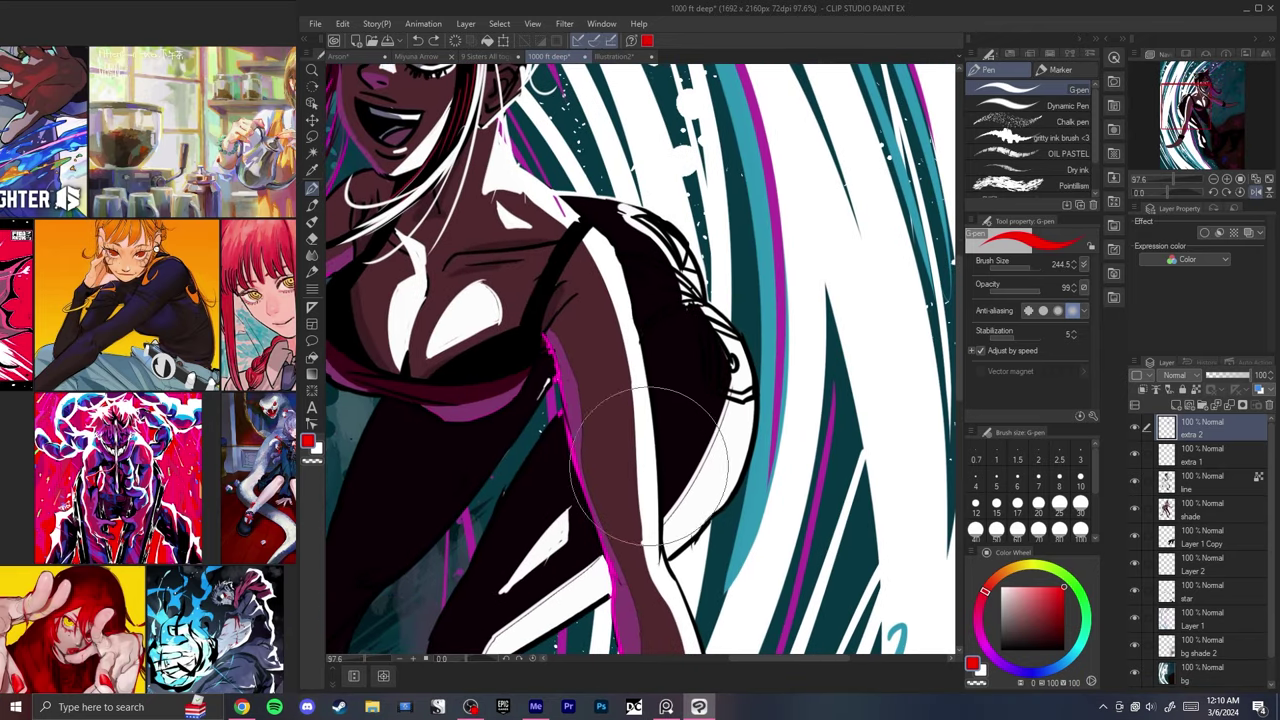
- Edge the arm's white highlight in crimson (hue 352, saturation 89, value 82) on the shade layer with a size 20 G-pen
ctrl+shift+click(644, 432)
alt+click(644, 430)
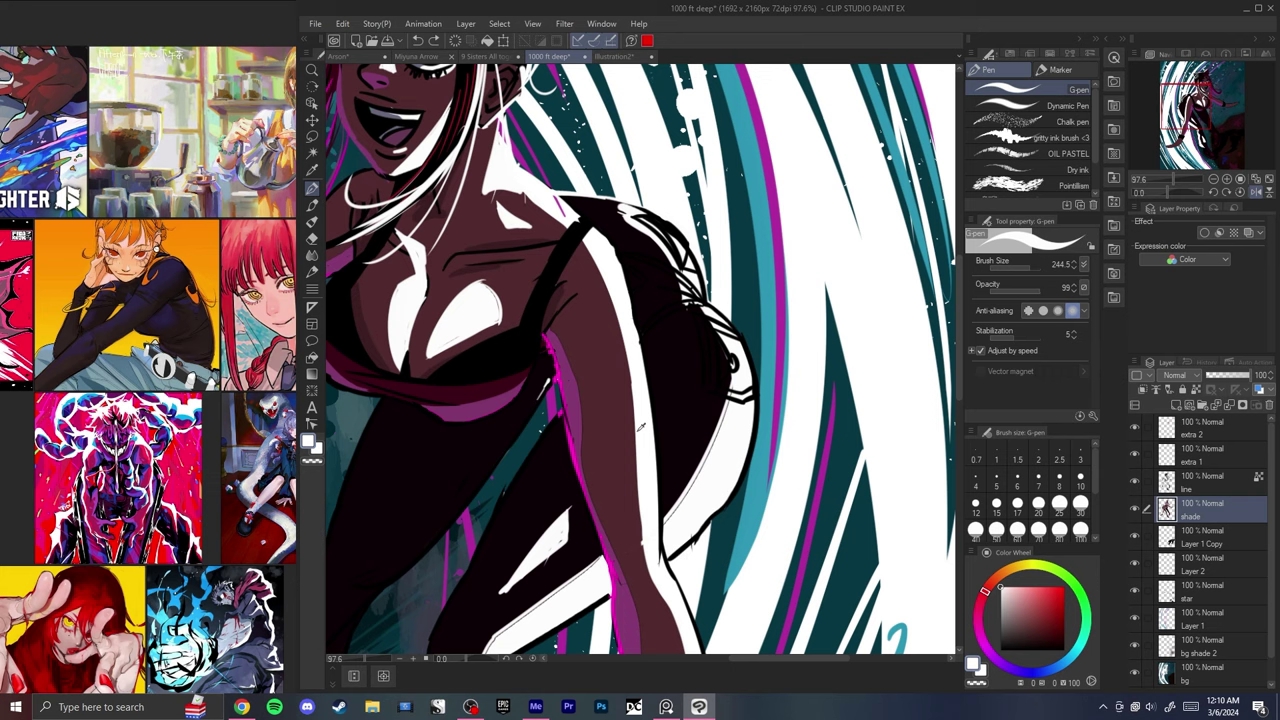
click(1027, 603)
alt+click(626, 446)
drag(1041, 614, 1054, 603)
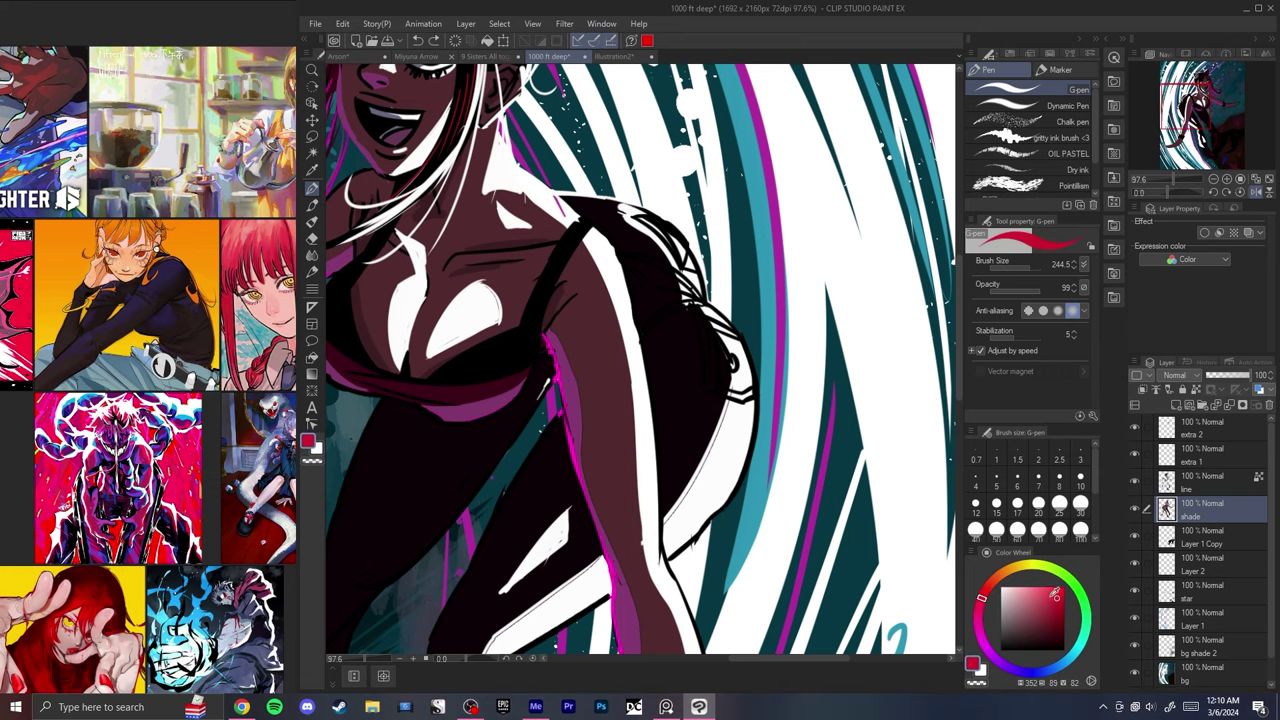
click(1038, 503)
drag(586, 254, 650, 540)
key(ctrl+z)
drag(583, 243, 645, 530)
- Draw a crimson edge along the neck's white highlight on the extra 2 layer and check it in both view orientations
drag(493, 191, 568, 318)
click(1204, 428)
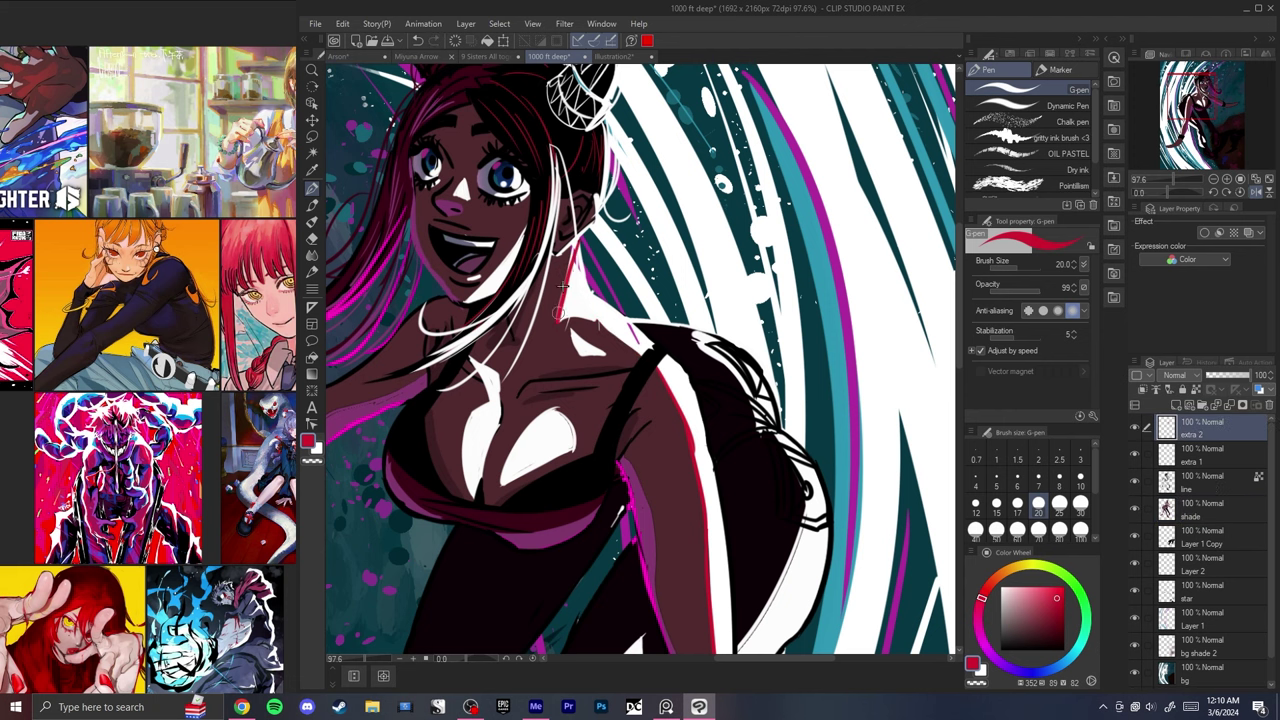
key(ctrl+z)
drag(577, 240, 555, 318)
key(e)
key(ctrl+0)
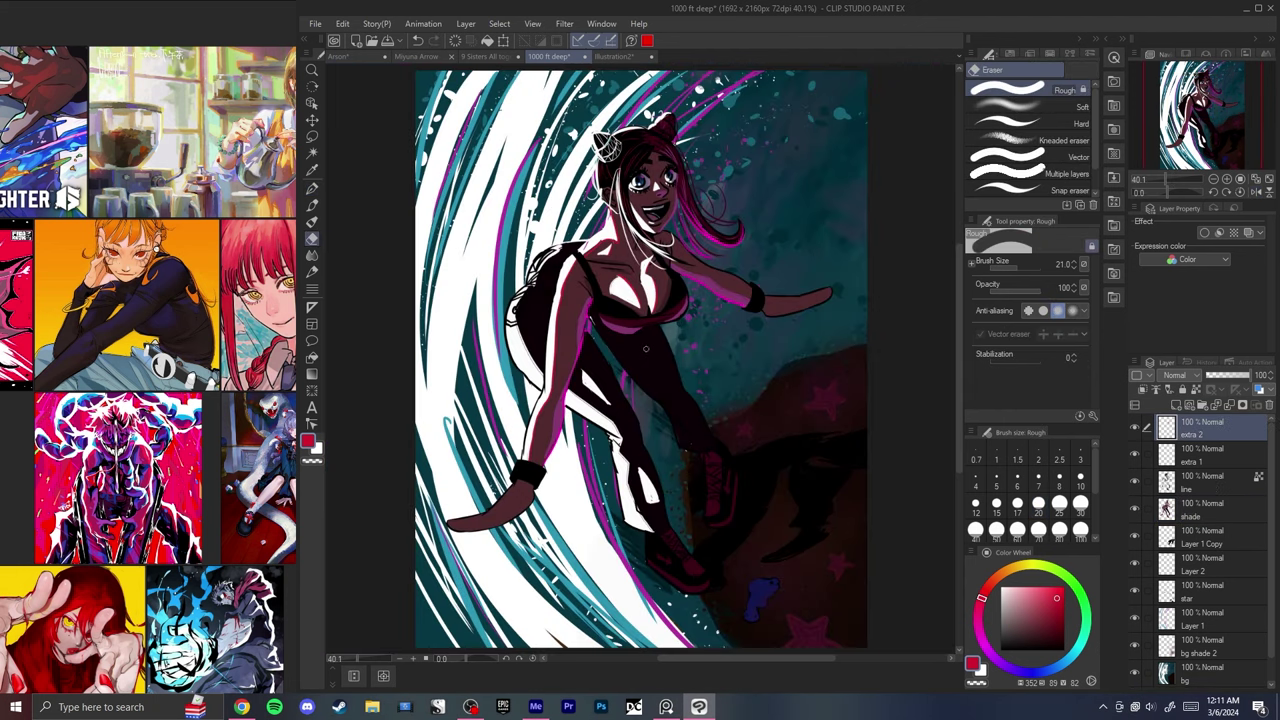
key(h)
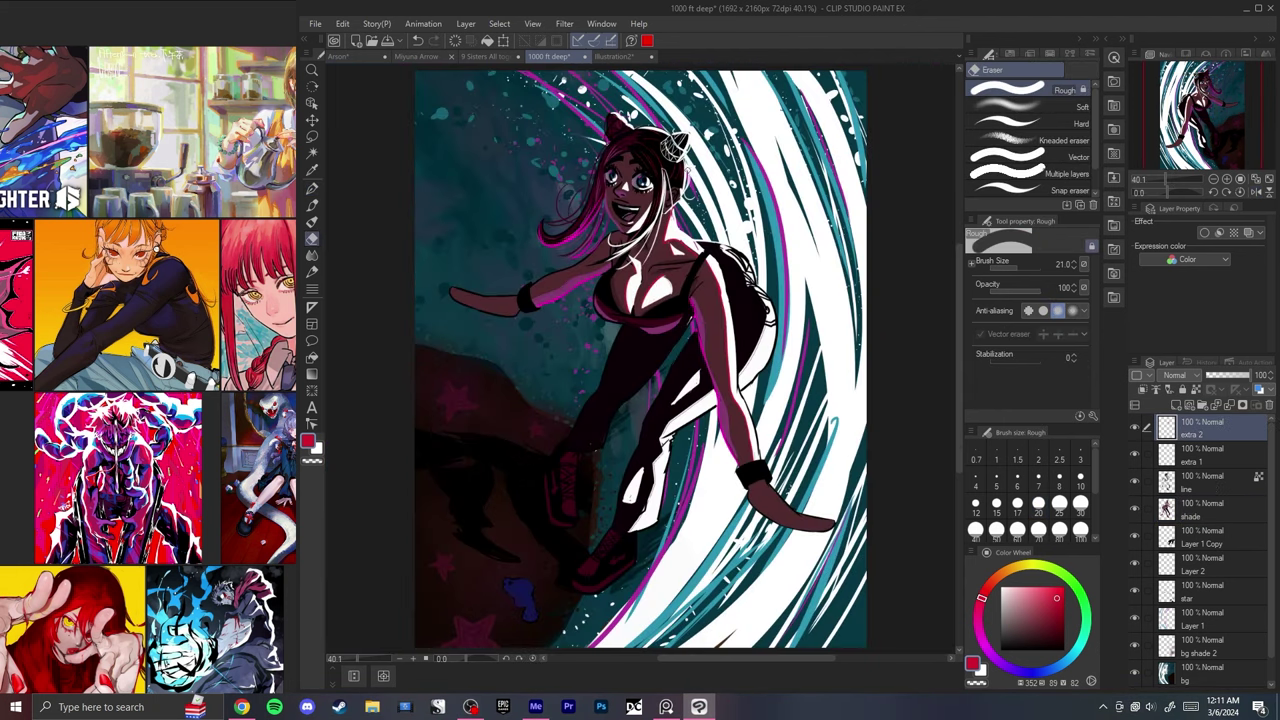
- Add a small crimson accent to the lower rim of the eye nearest the wave with the size 20 G-pen
scroll(670, 191, up, 5)
mouse_move(569, 220)
mouse_down()
mouse_move(617, 251)
mouse_move(586, 273)
mouse_up()
ctrl+shift+click(613, 188)
ctrl+shift+click(611, 190)
key(p)
drag(573, 256, 587, 248)
ctrl+shift+click(636, 243)
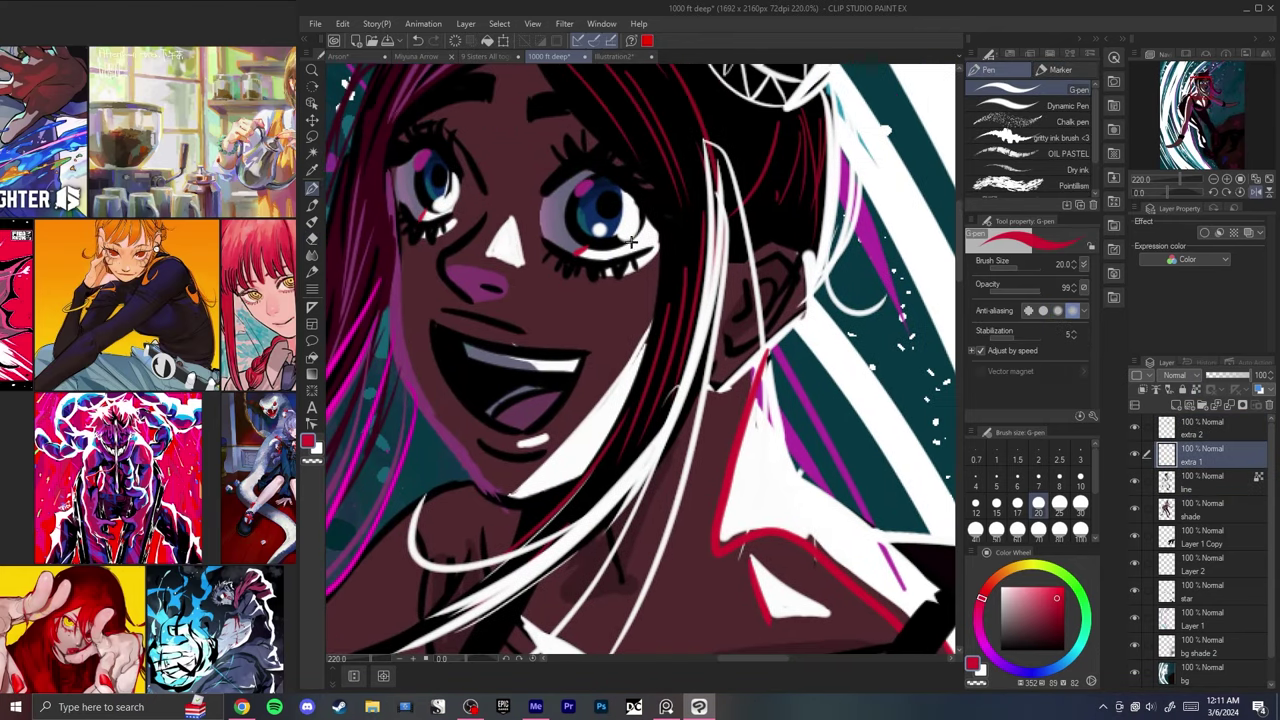
- Draw white highlight strokes on that eye's upper lashes on the extra 1 layer
alt+click(640, 238)
key(ctrl+z)
mouse_move(651, 207)
mouse_down()
mouse_move(661, 177)
mouse_move(656, 205)
mouse_move(648, 190)
mouse_move(686, 209)
mouse_up()
key(ctrl+z)
mouse_move(622, 177)
mouse_down()
mouse_move(650, 164)
mouse_move(636, 155)
mouse_up()
drag(605, 163, 616, 147)
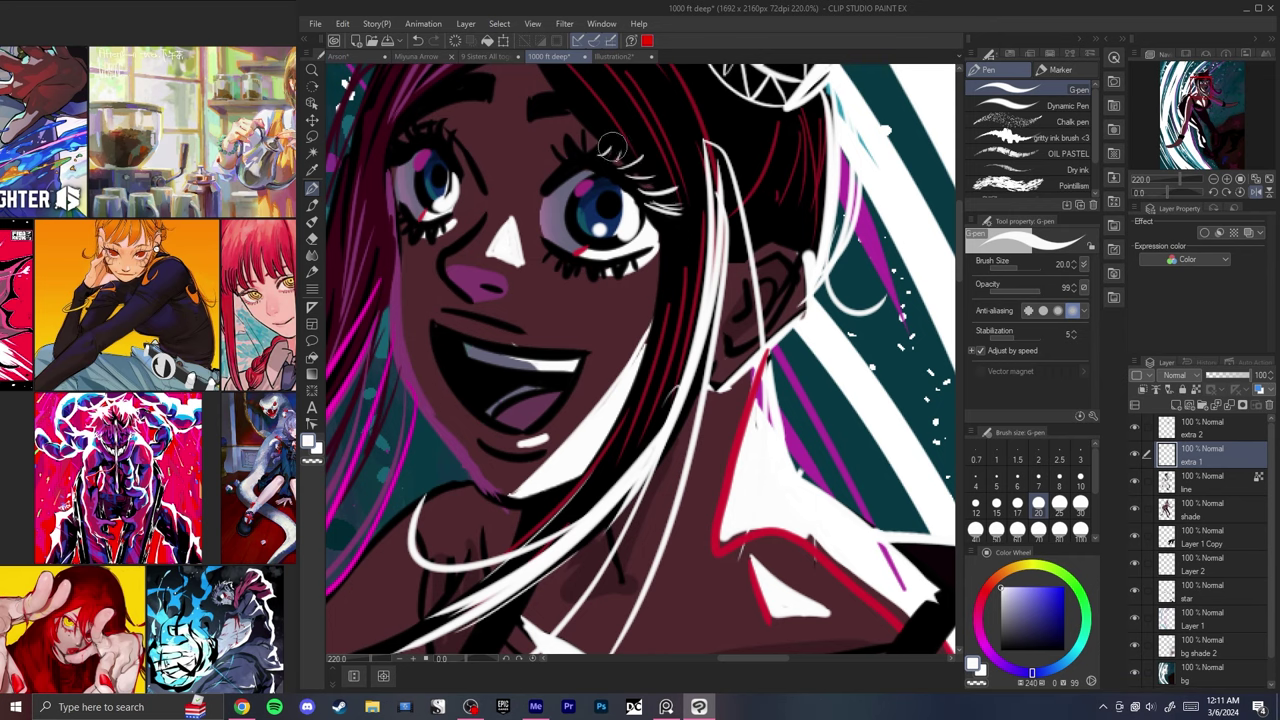
- Try dark red (hue 354, saturation 87, value 51) on the hair bun's white hatching and compare it in both view orientations
drag(670, 104, 555, 261)
alt+click(573, 241)
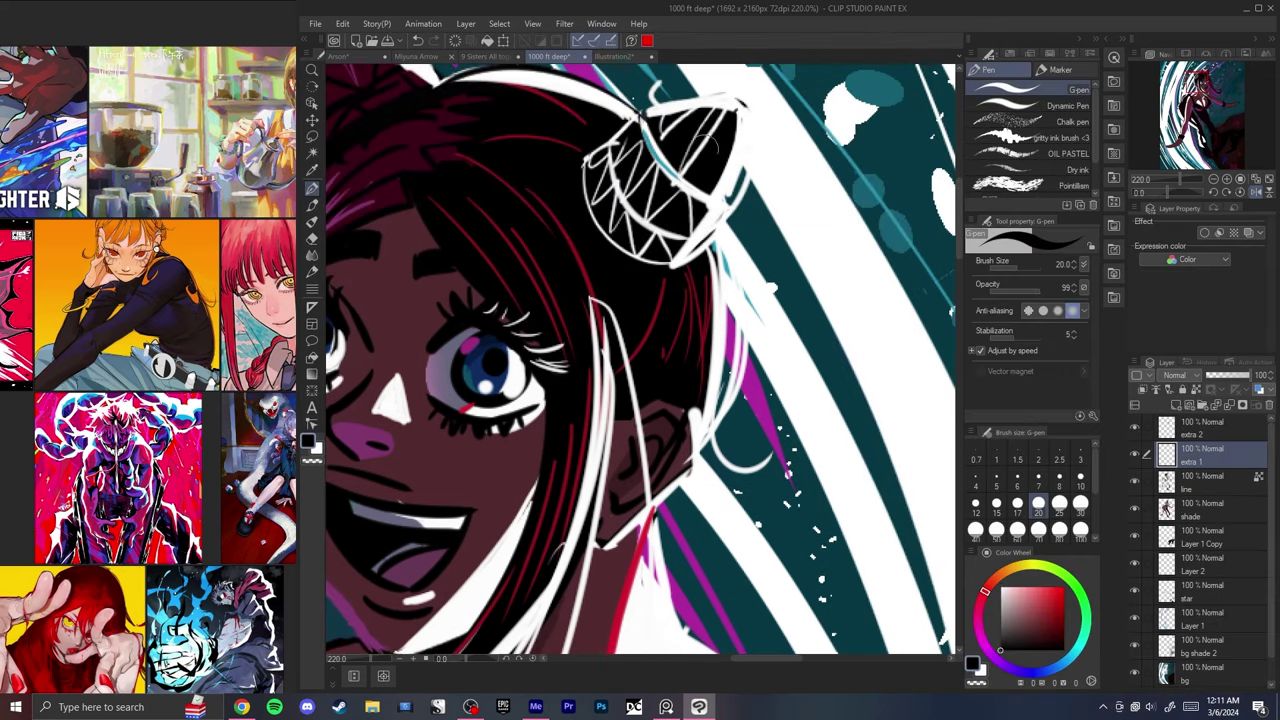
key(ctrl+0)
key(h)
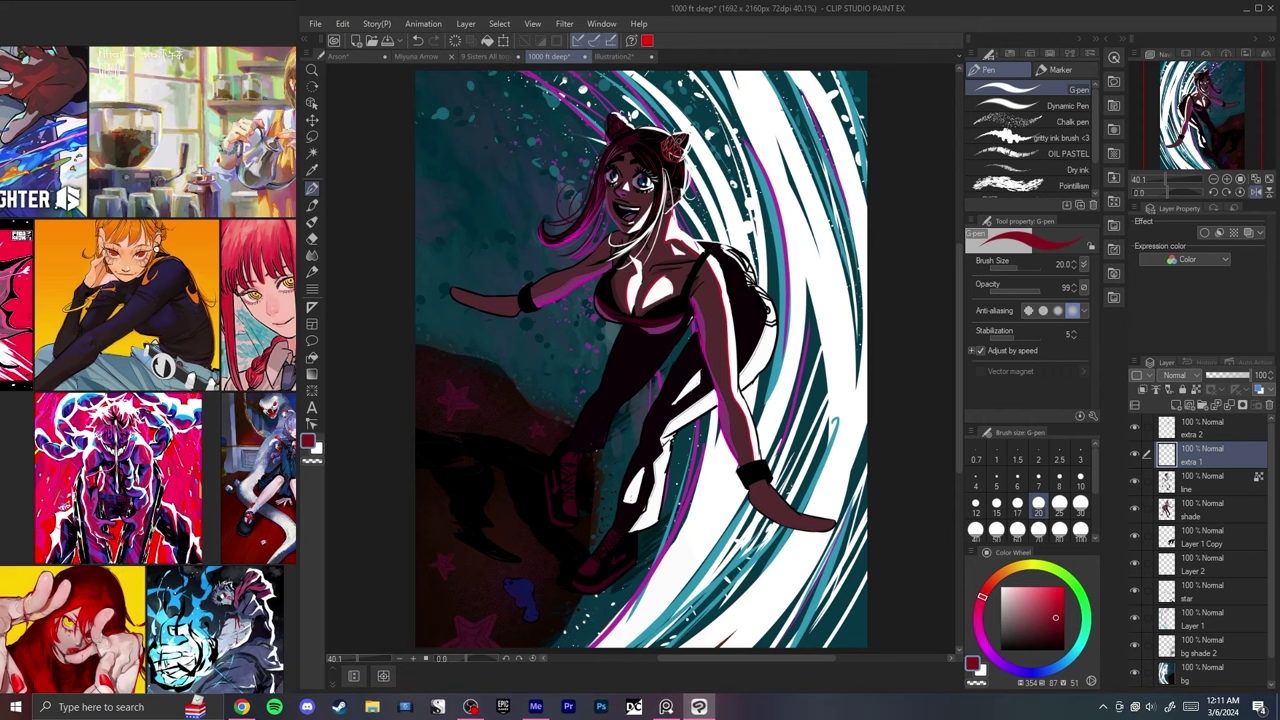
key(h)
key(h)
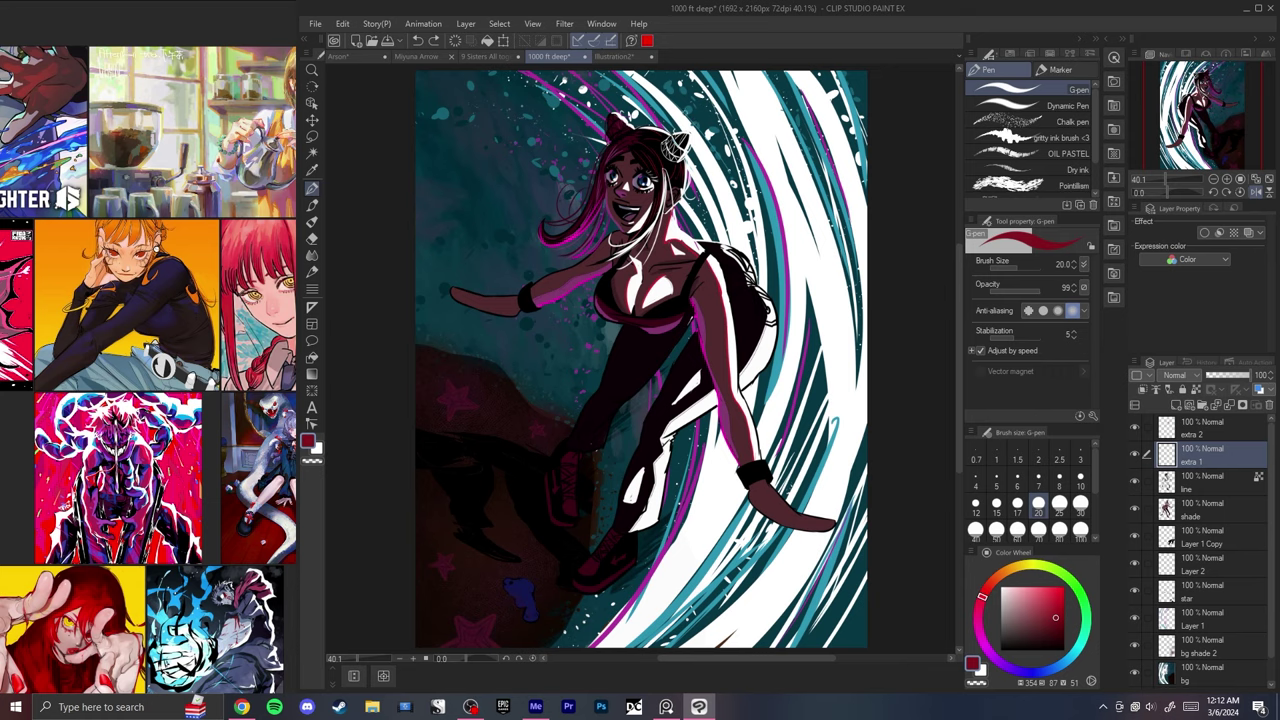
- Trace the white outline and hatching of the bun beside the wave in dark wine red on the extra 1 layer
scroll(670, 140, up, 10)
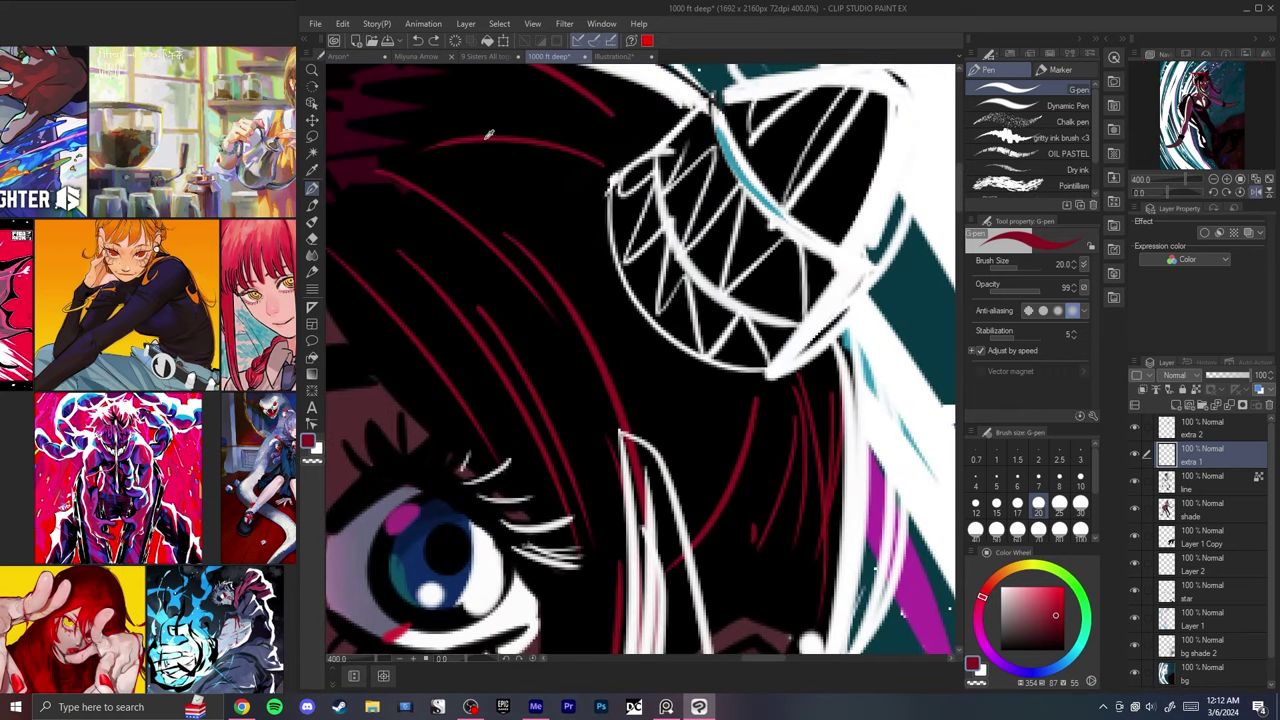
alt+click(366, 152)
mouse_move(612, 182)
mouse_down()
mouse_move(720, 370)
mouse_move(771, 375)
mouse_up()
key(ctrl+z)
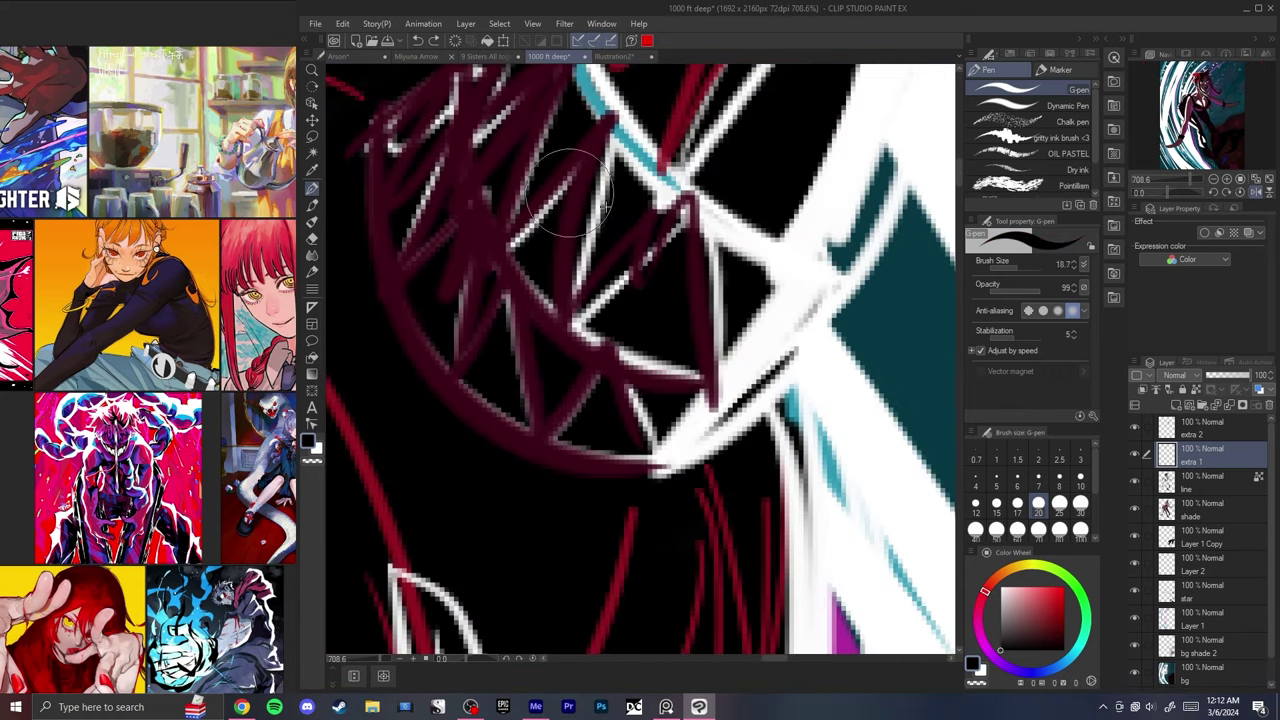
- Paint black over leftover white hatching in the bun's upper part with the G-pen at size 8
drag(571, 193, 538, 193)
mouse_move(606, 152)
mouse_down()
mouse_move(590, 275)
mouse_move(578, 247)
mouse_up()
key(])
drag(568, 180, 515, 246)
drag(440, 104, 391, 160)
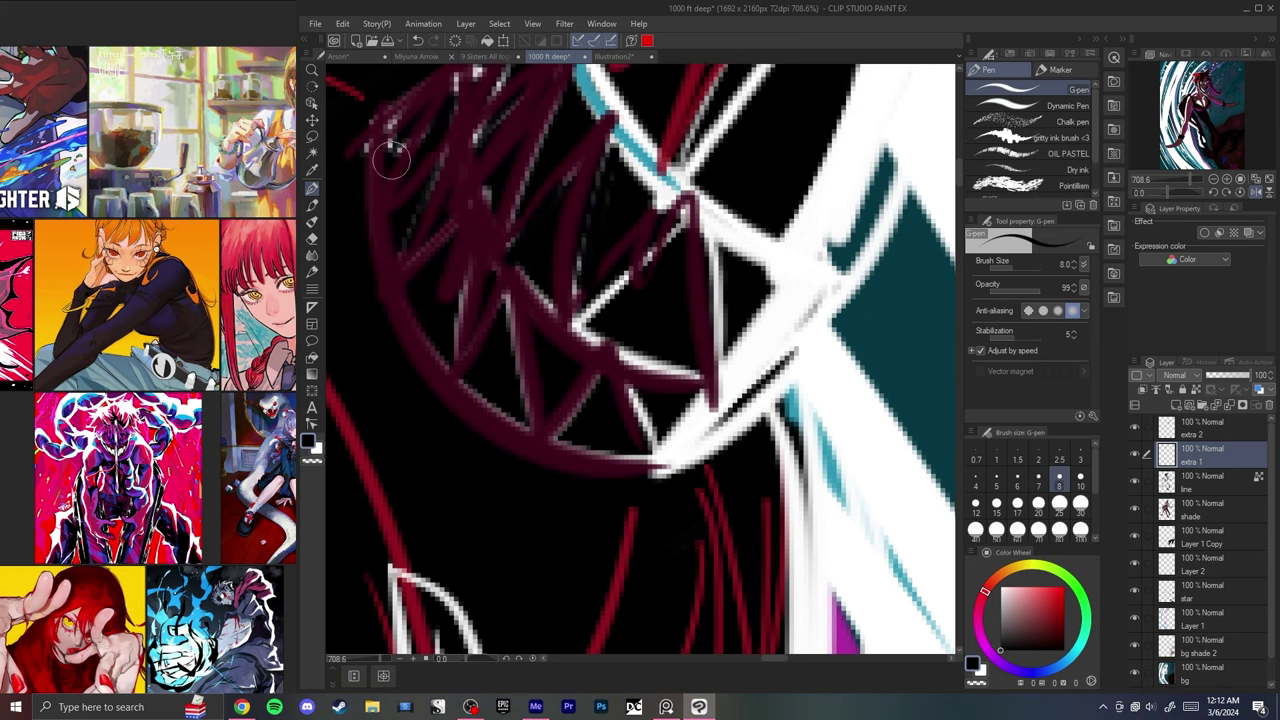
drag(488, 96, 434, 186)
drag(444, 130, 420, 166)
key(ctrl+z)
key(ctrl+z)
- Paint out white remnants beside the bun's lower hatch lines in black, redoing the stroke nearest the white rim
mouse_move(492, 202)
mouse_down()
mouse_move(462, 317)
mouse_move(482, 288)
mouse_up()
drag(524, 413, 573, 366)
drag(658, 330, 659, 427)
key(ctrl+z)
drag(662, 332, 668, 394)
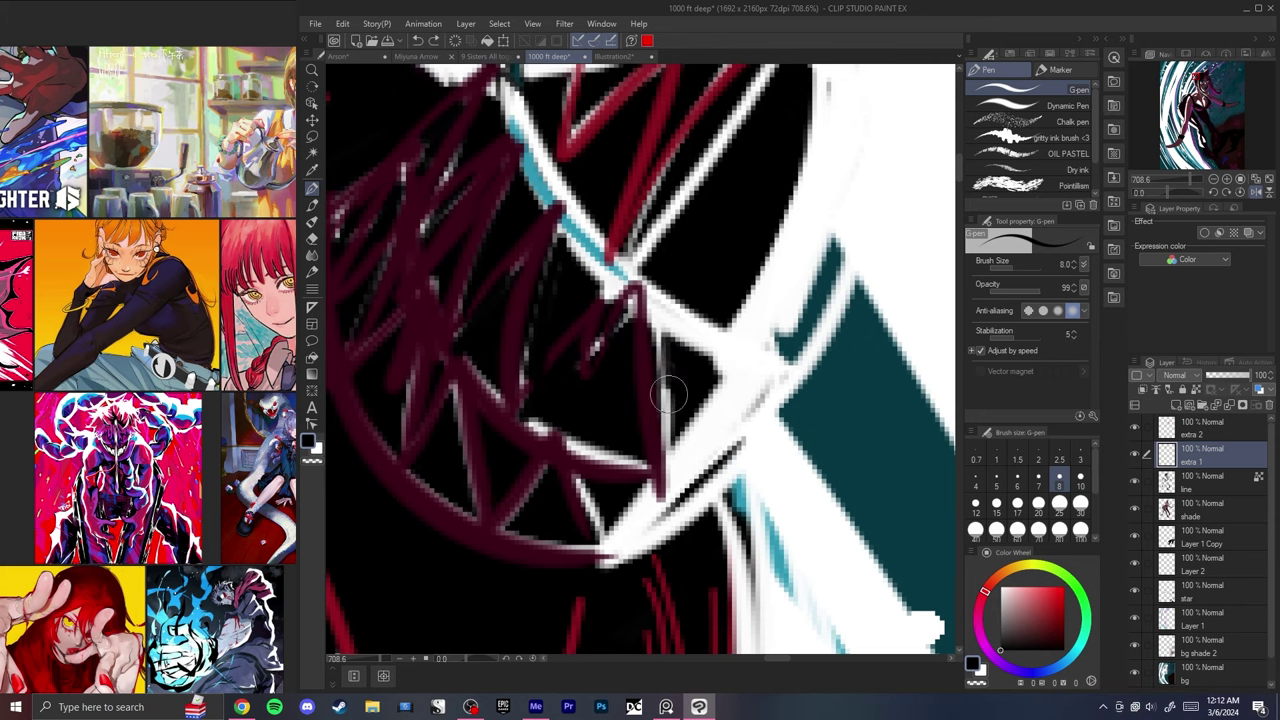
- Examine the recoloured bun within the whole illustration in normal and mirrored view
key(ctrl+0)
key(h)
key(h)
scroll(670, 145, up, 2)
scroll(668, 148, down, 2)
key(h)
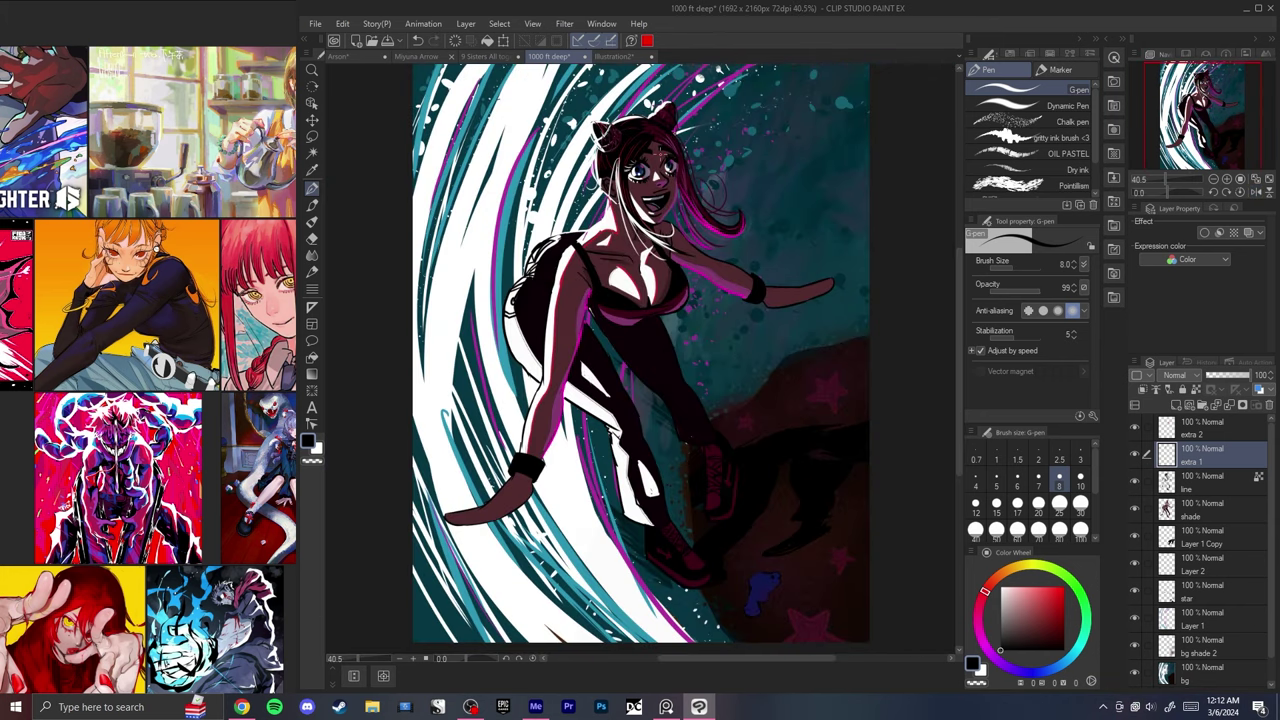
key(h)
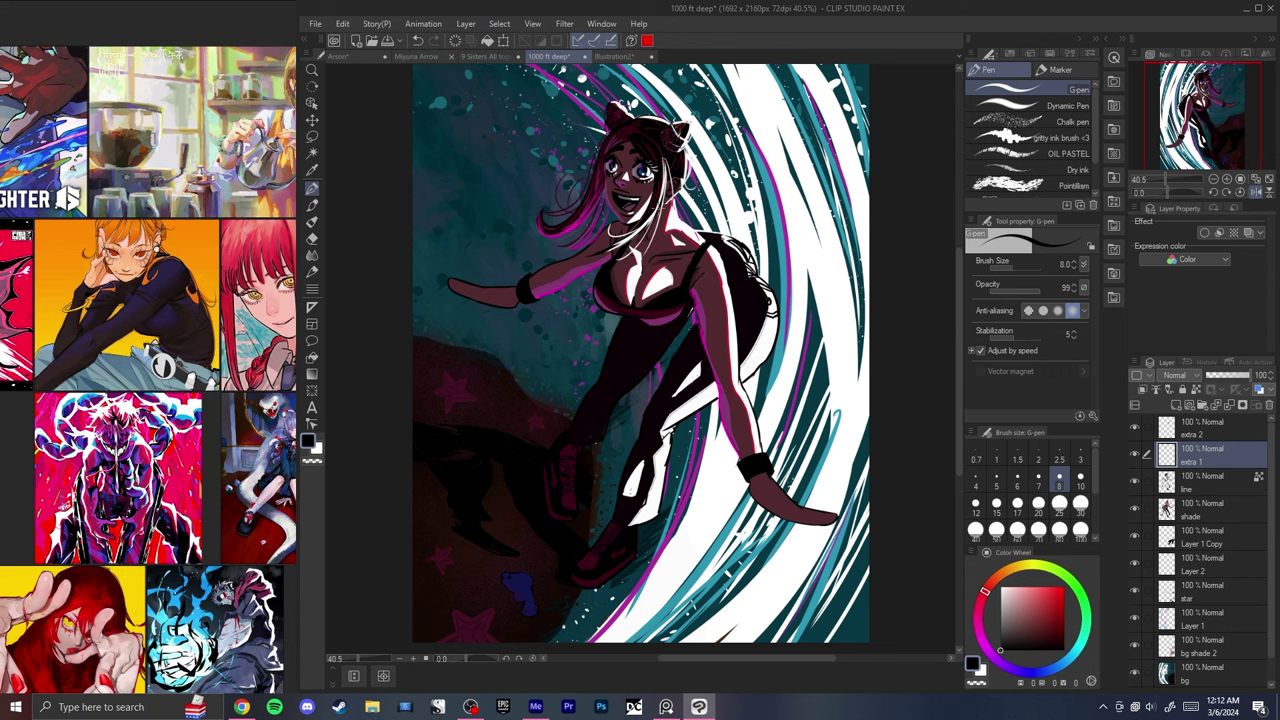
- Fill leftover white patches in the bun with black on the line layer, referring to other layers with tolerance 18.4
scroll(676, 139, up, 12)
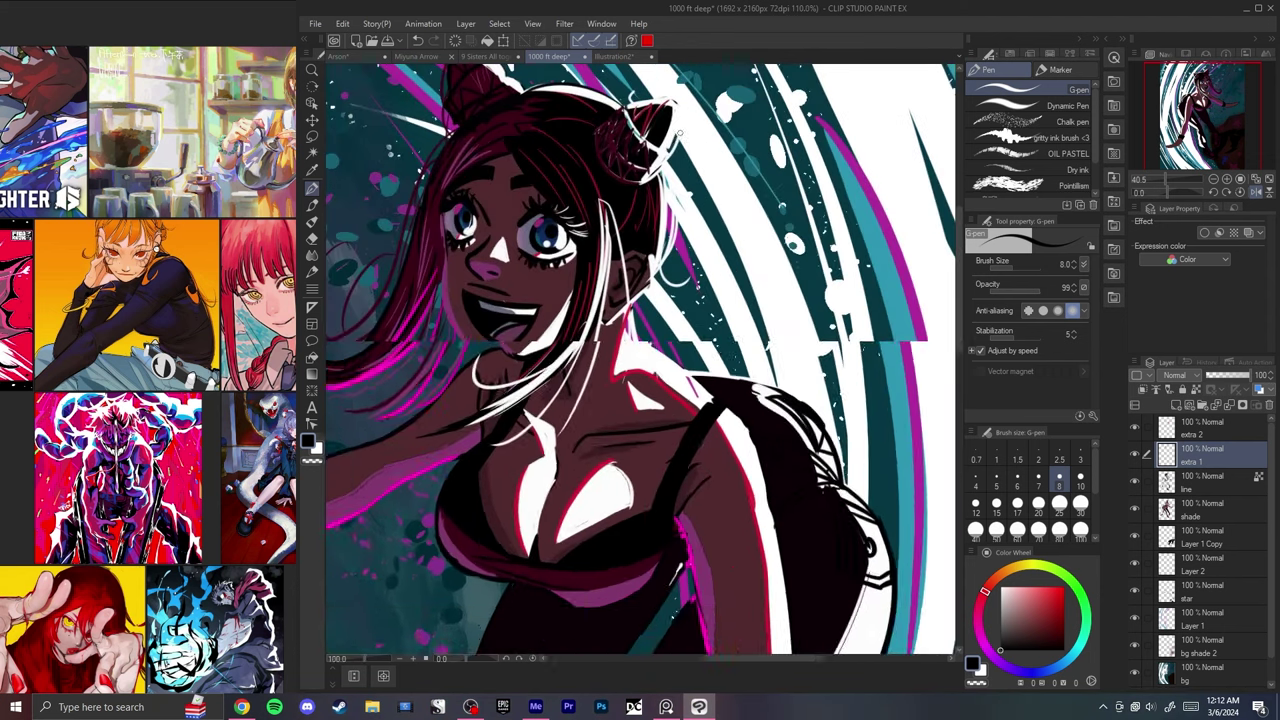
drag(592, 172, 606, 188)
drag(600, 182, 562, 284)
ctrl+shift+click(617, 284)
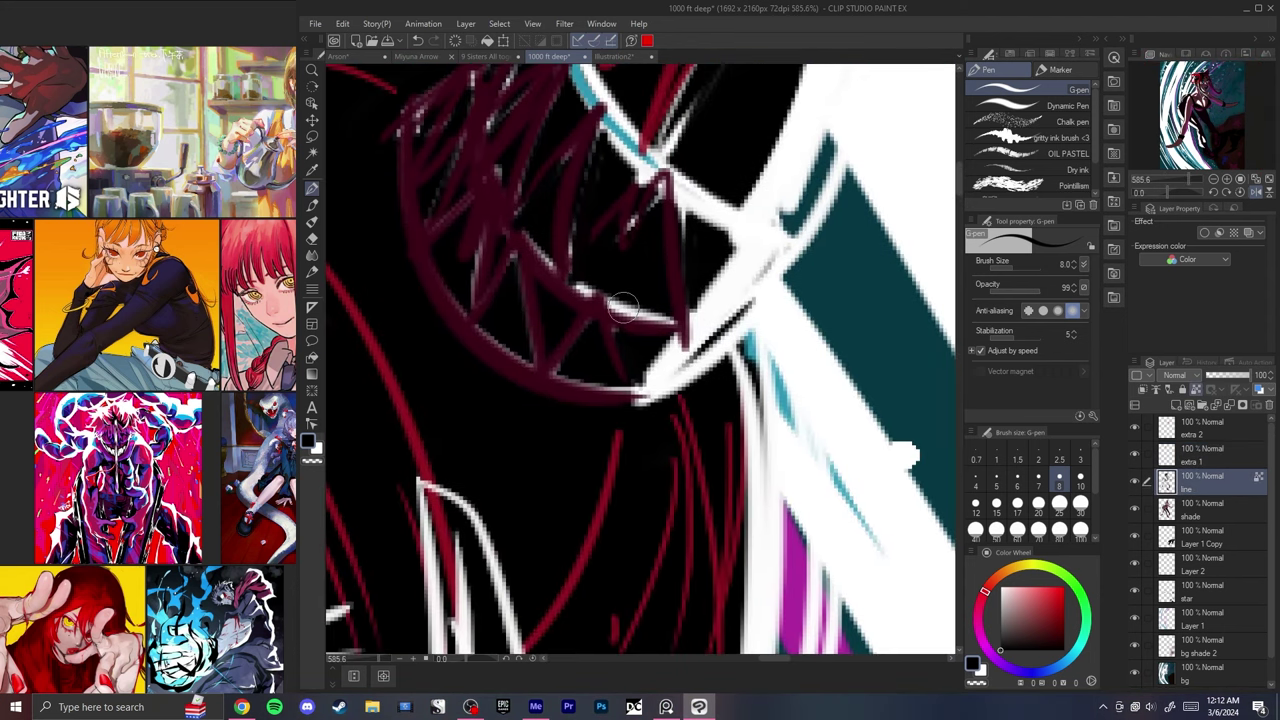
key(g)
key(p)
key(g)
click(1000, 301)
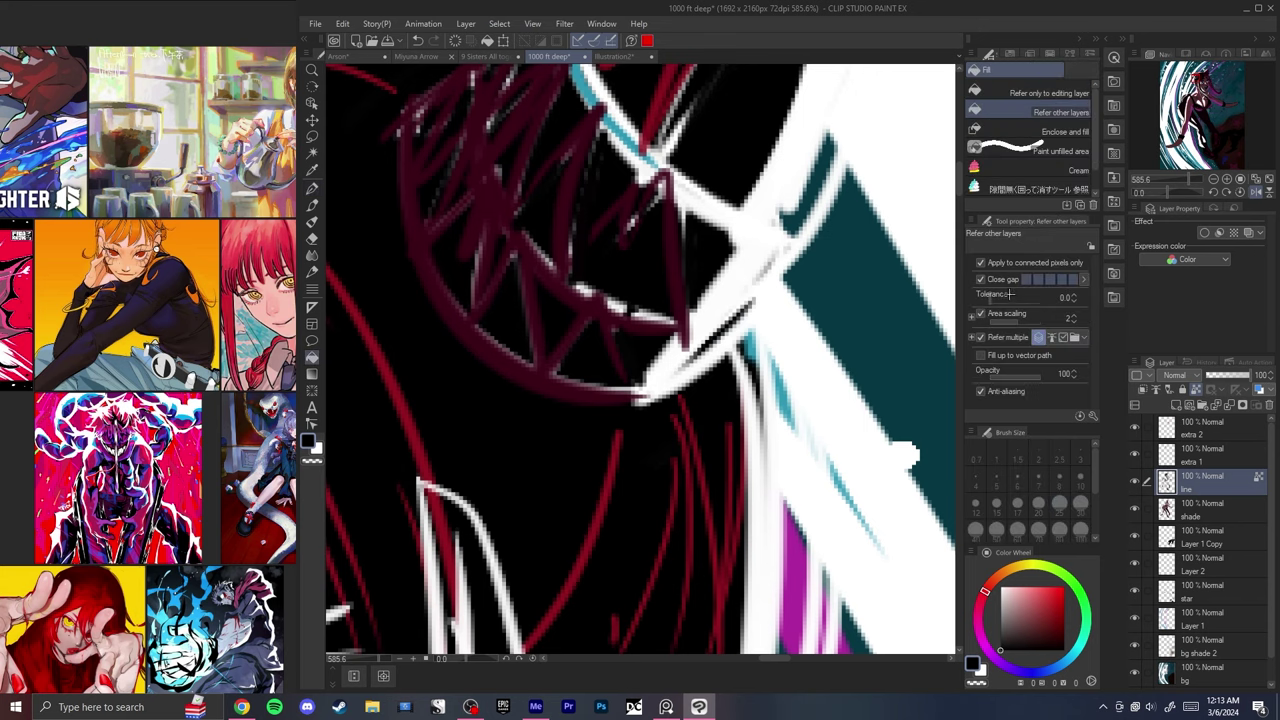
click(645, 316)
click(612, 302)
key(ctrl+z)
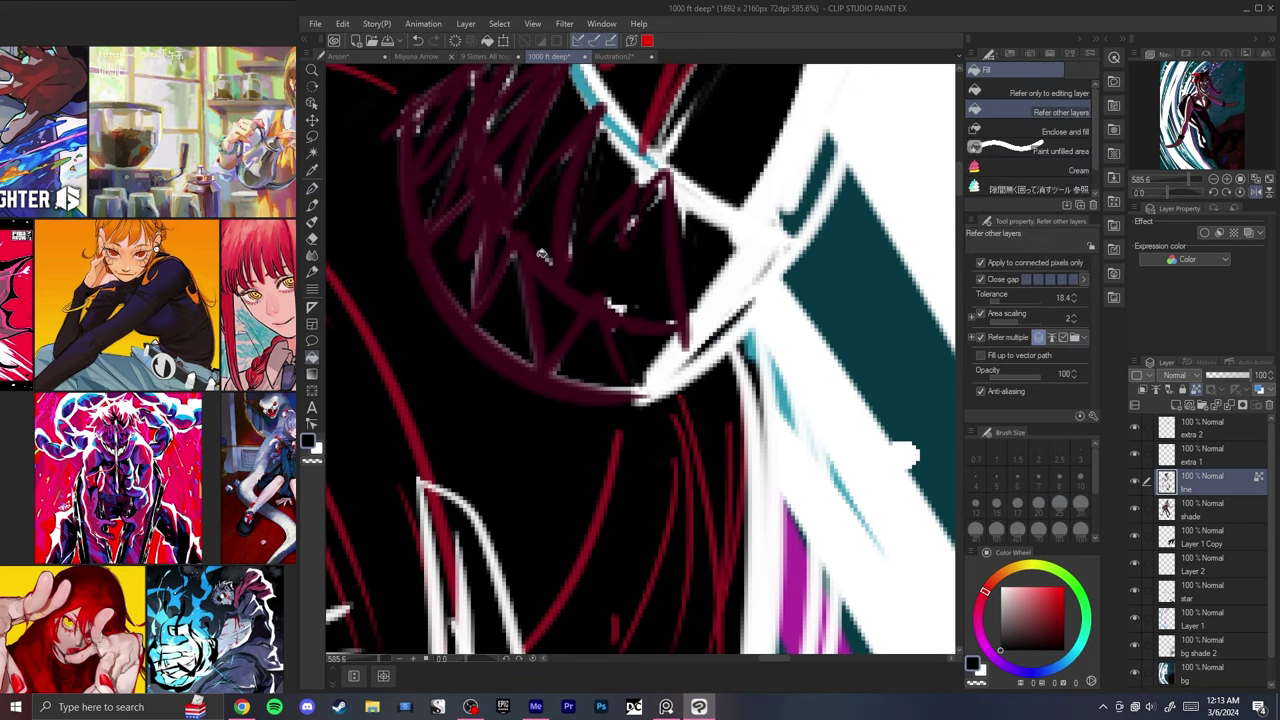
- Touch up the bun's remaining white marks in black with the size 8 G-pen, check the full illustration and undo the last change
key(p)
mouse_move(655, 141)
mouse_down()
mouse_move(629, 263)
mouse_move(689, 196)
mouse_up()
key(ctrl+0)
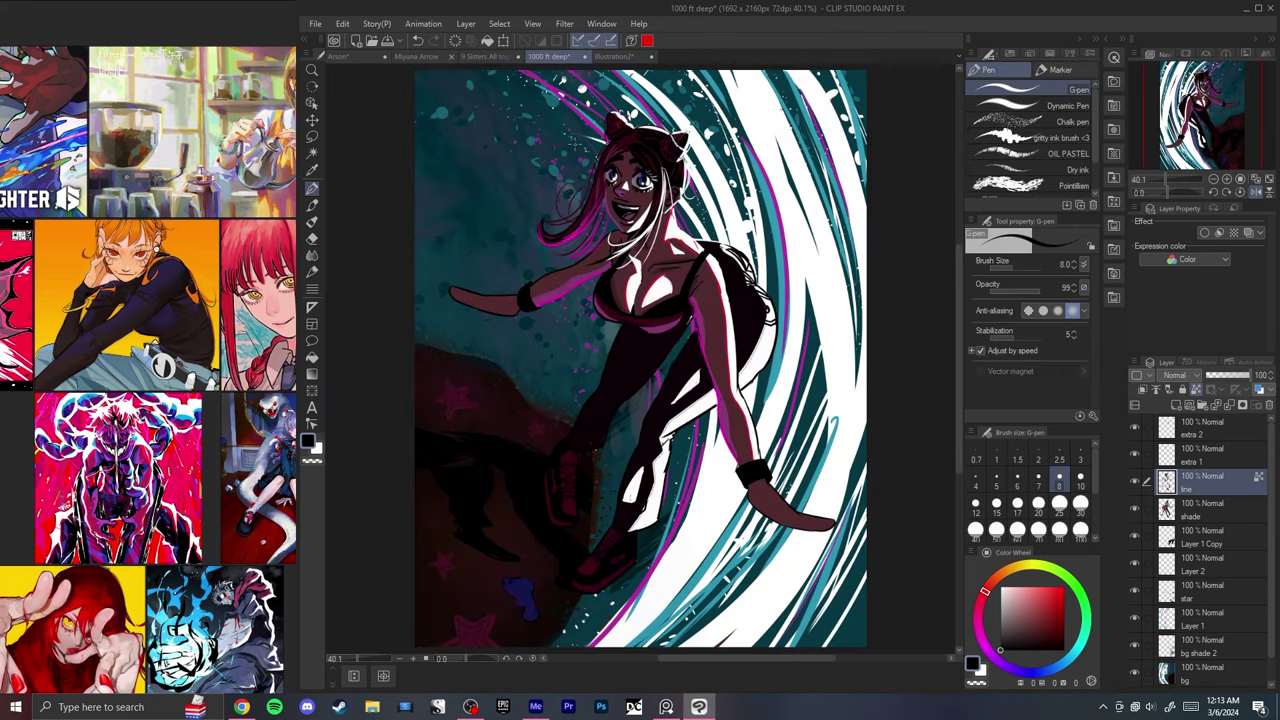
key(ctrl+z)
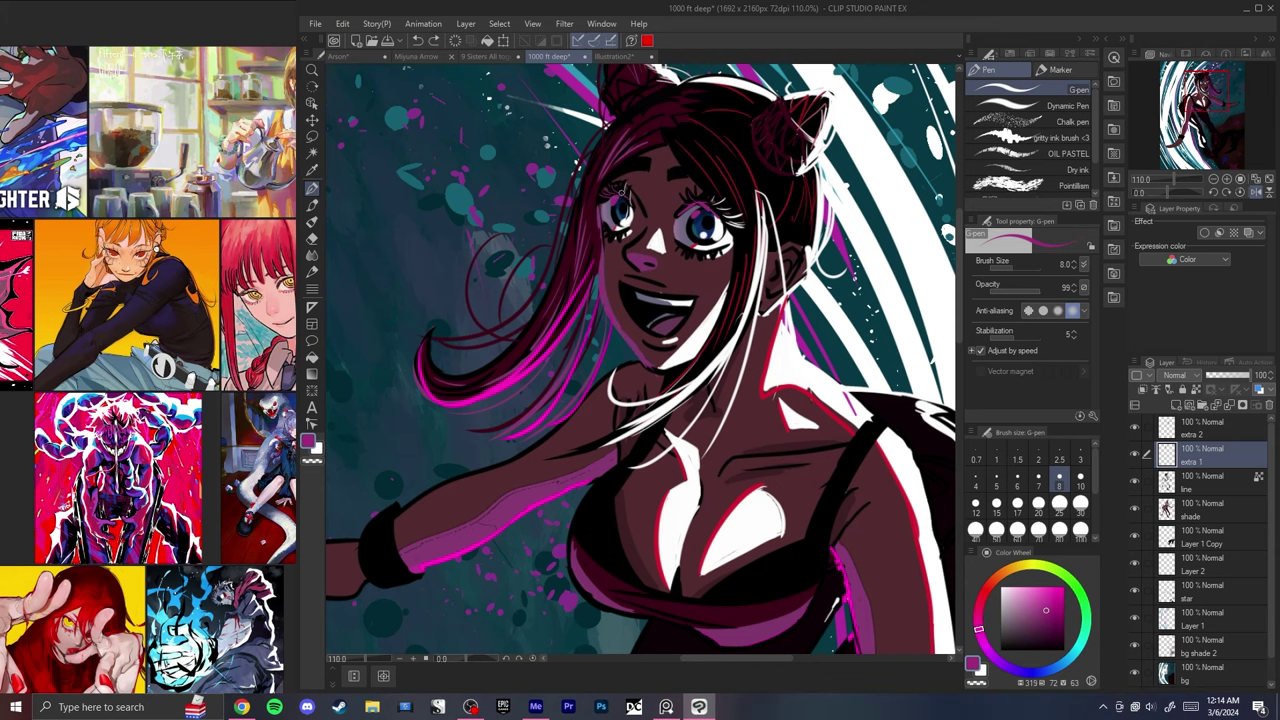
- Add a purple accent (hue 319, saturation 72, value 63) at the far eye on extra 1 and check it in both view orientations
drag(612, 197, 623, 191)
key(ctrl+0)
key(h)
key(h)
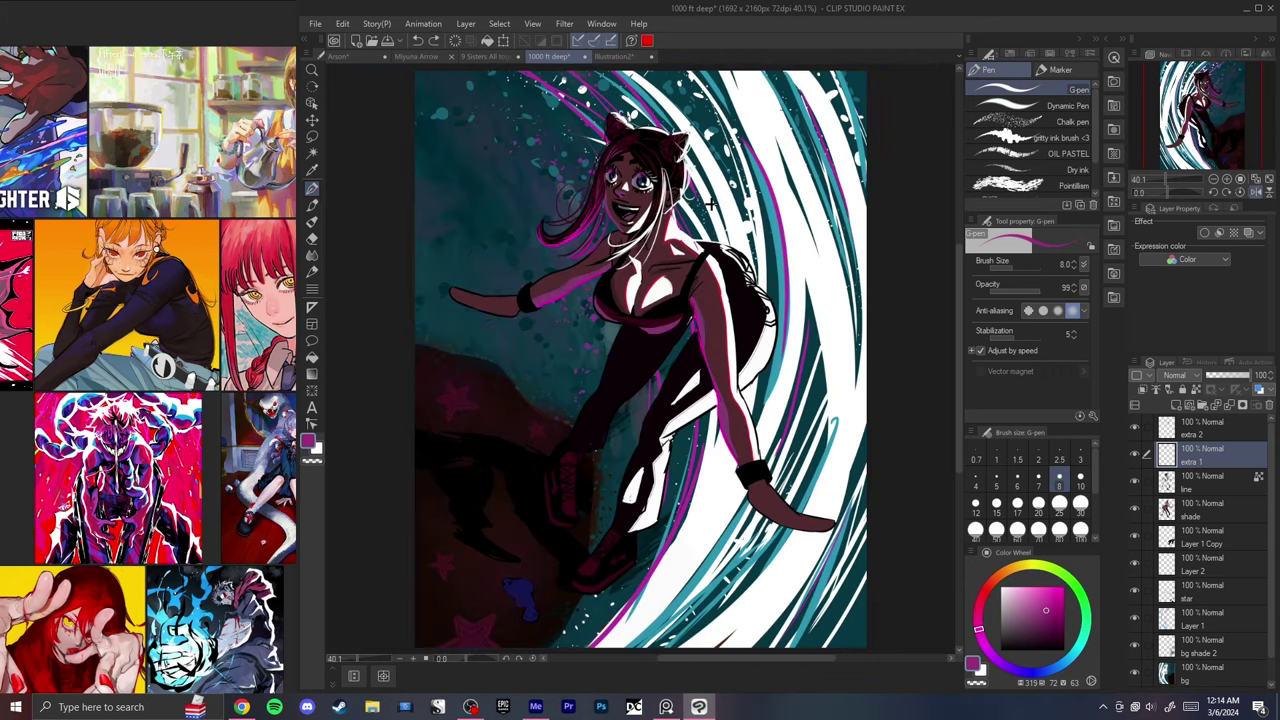
key(h)
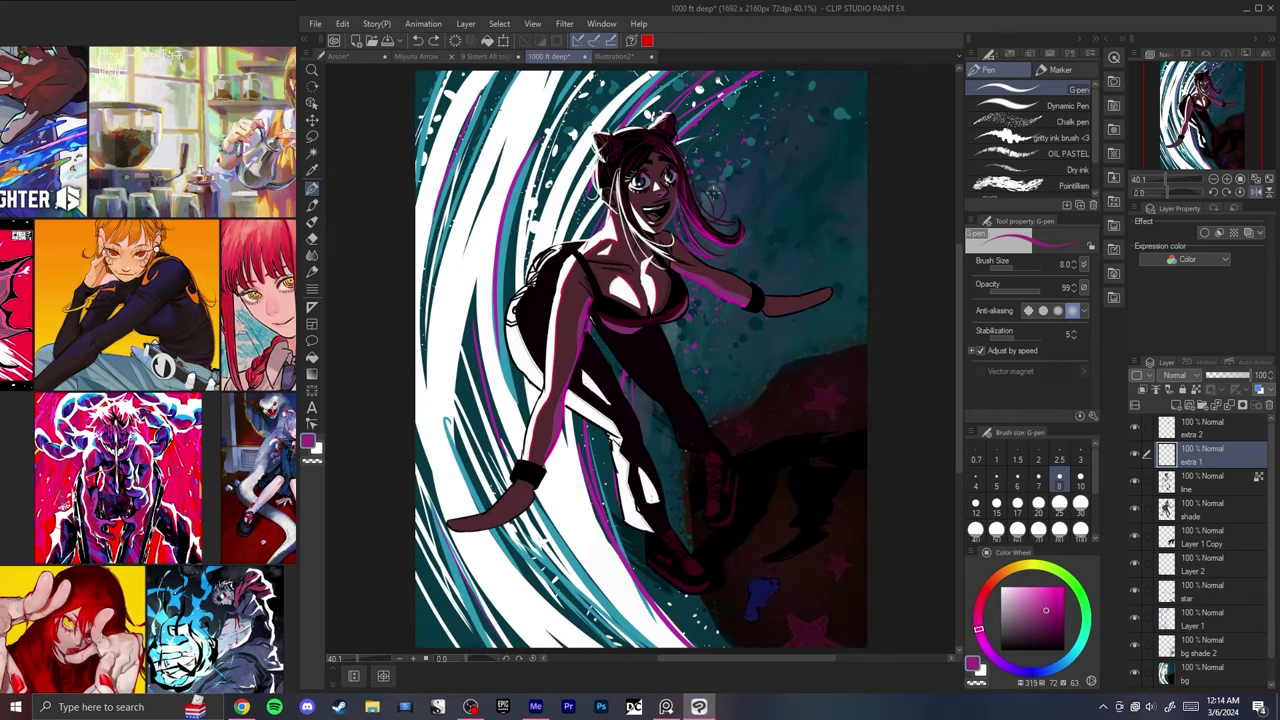
key(h)
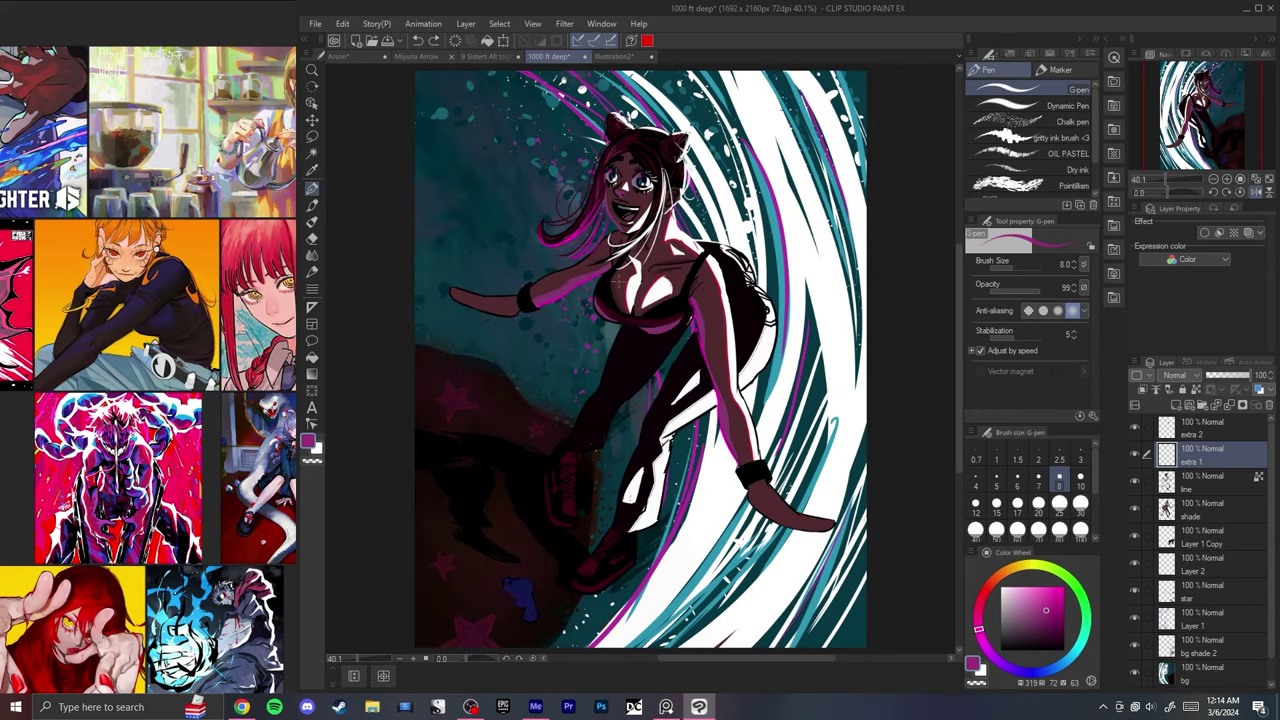
- Retouch the outstretched arm's lower shading near the wristband on the shade layer, trying plum (hue 331, saturation 45, value 38) and a blue of hue 199
scroll(621, 239, up, 1)
ctrl+shift+click(536, 311)
alt+click(530, 302)
alt+click(530, 316)
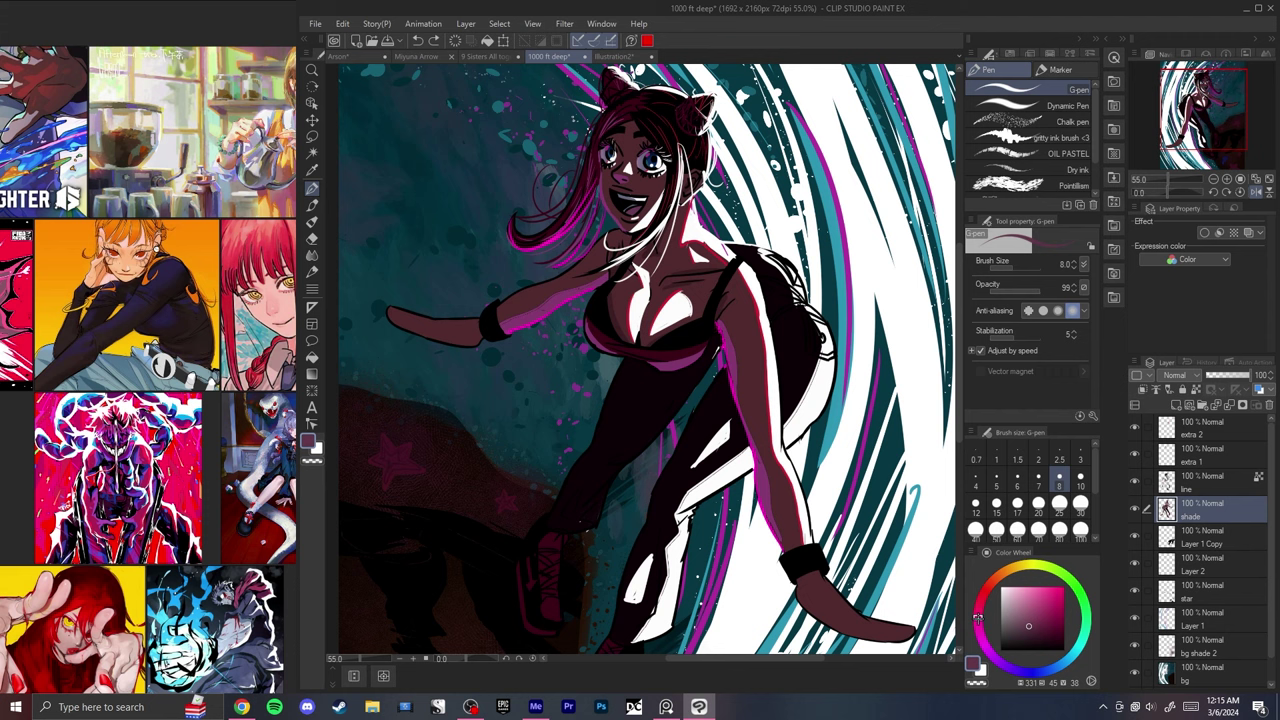
drag(505, 310, 527, 297)
click(1068, 659)
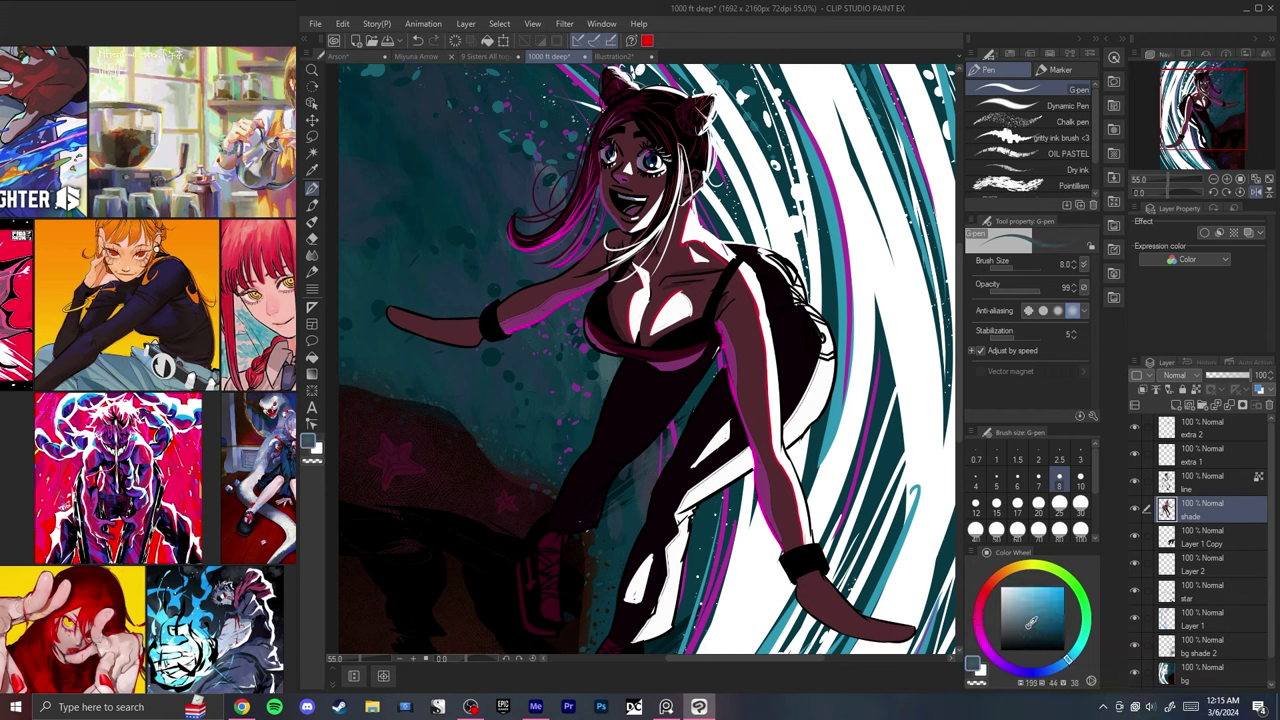
drag(1031, 622, 1026, 606)
alt+click(548, 281)
alt+click(546, 298)
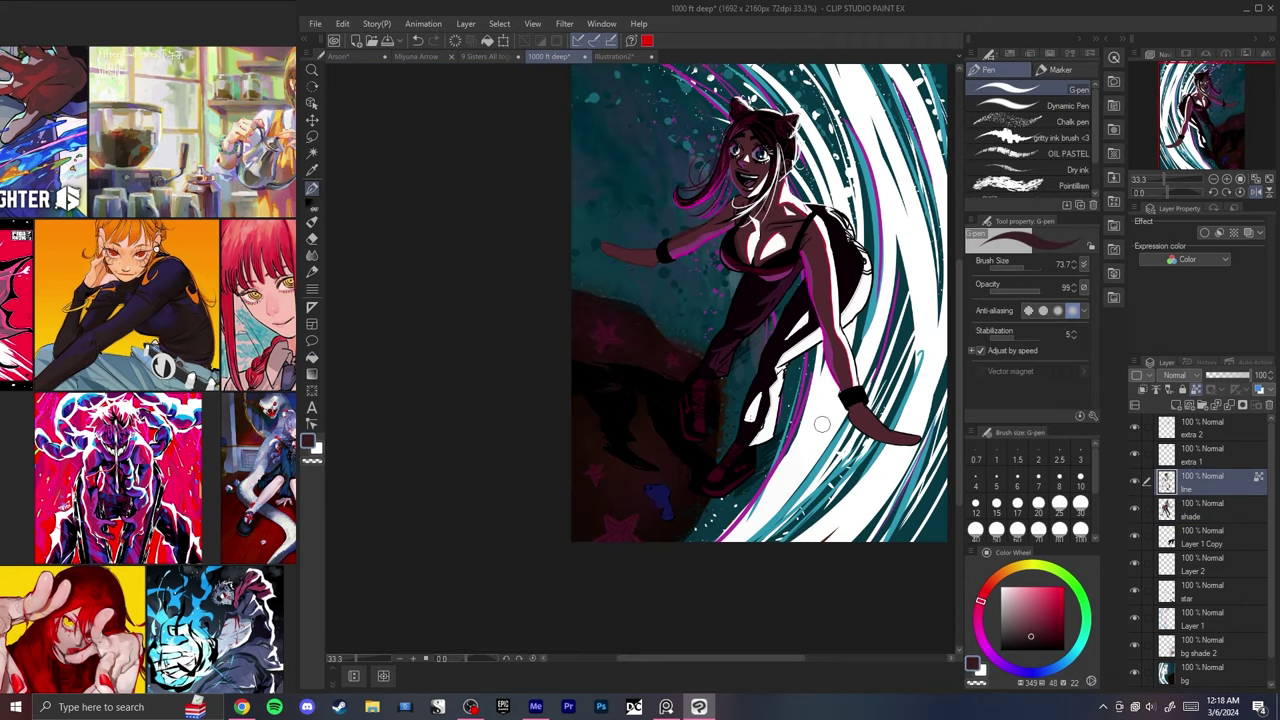
- Set the G-pen's brush size to 37.7 on the line layer
drag(862, 428, 868, 428)
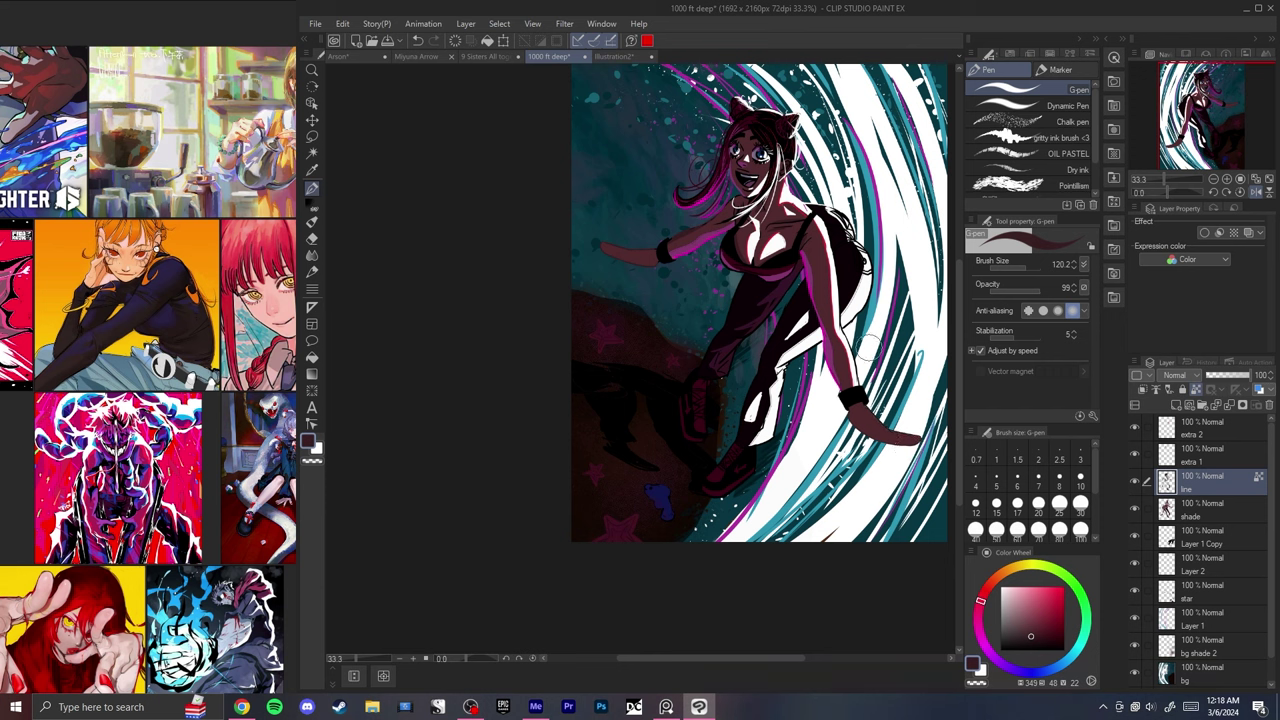
key(bracketleft)
key(bracketleft)
key(bracketleft)
key(bracketleft)
key(bracketleft)
scroll(711, 258, down, 2)
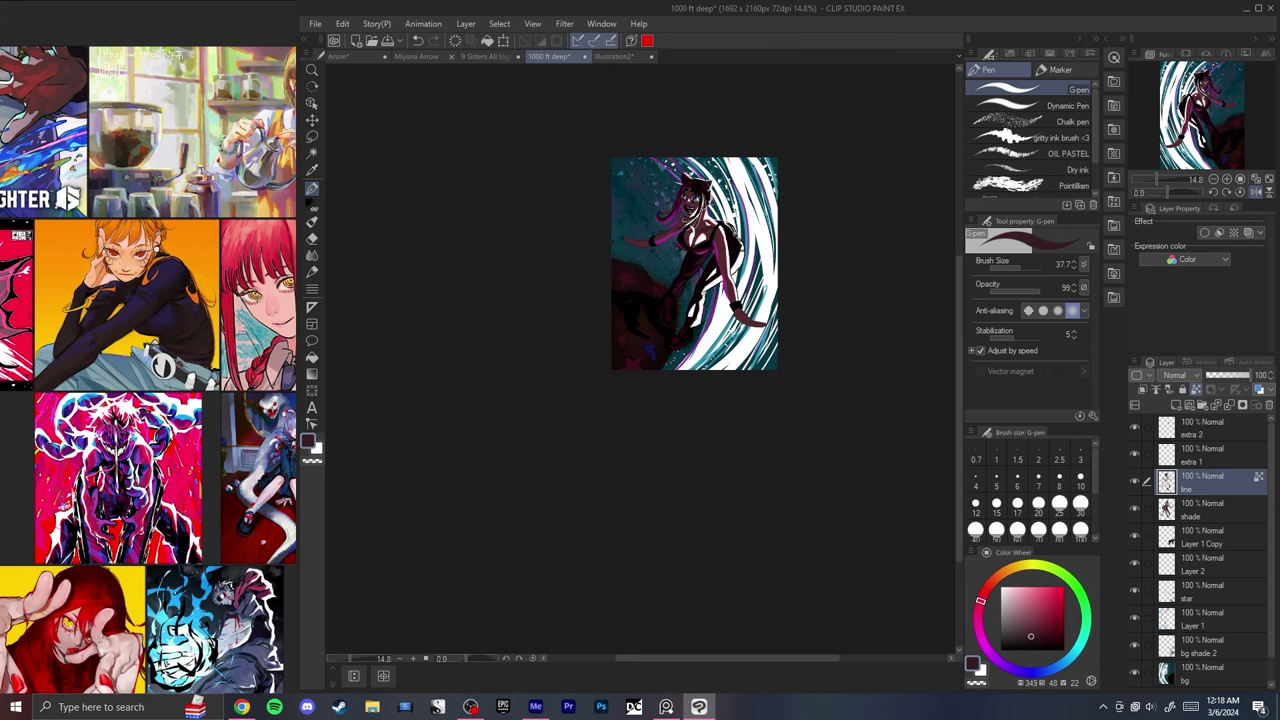
- Add a Hue/Saturation/Luminosity correction layer above the bg layer
ctrl+shift+click(634, 206)
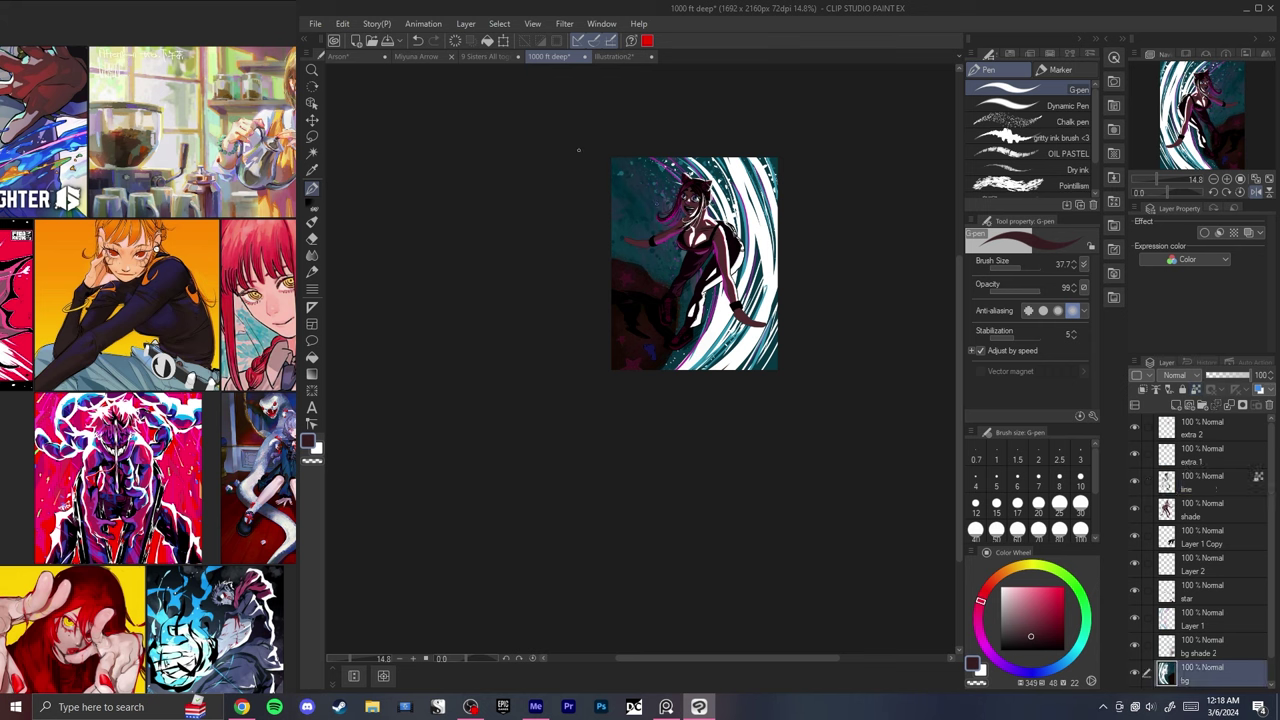
click(499, 24)
mouse_move(440, 24)
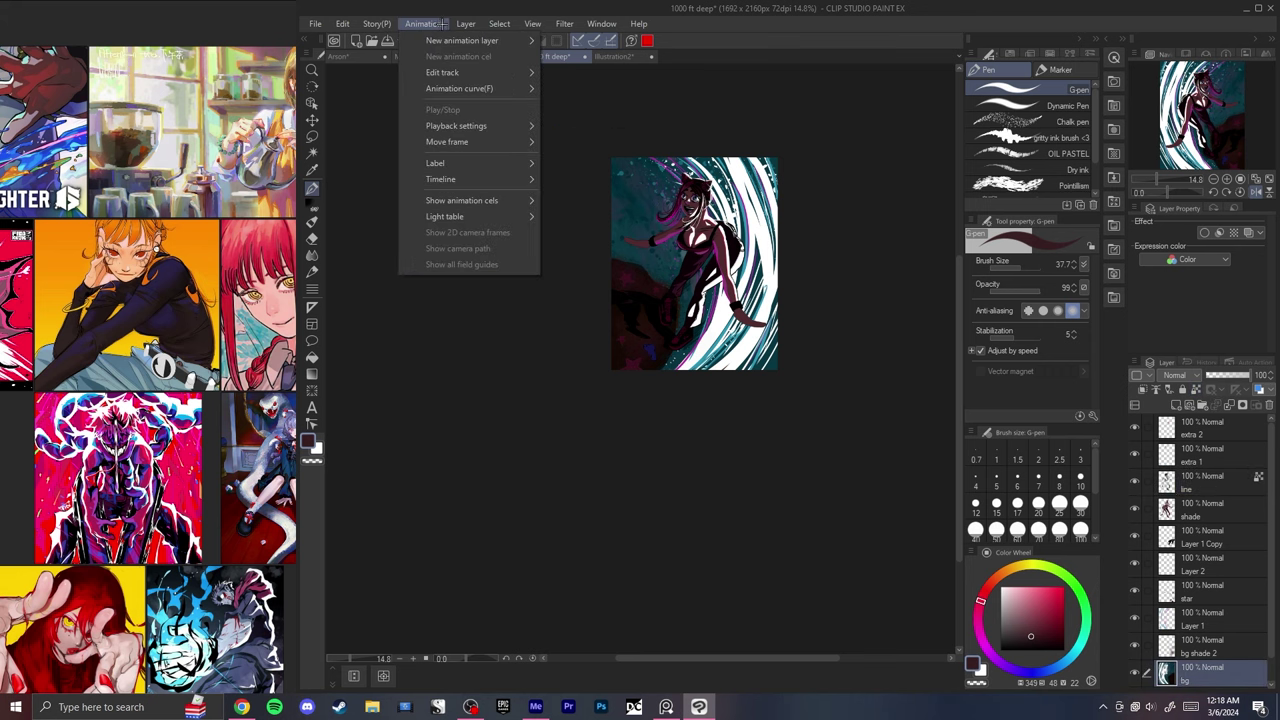
mouse_move(560, 72)
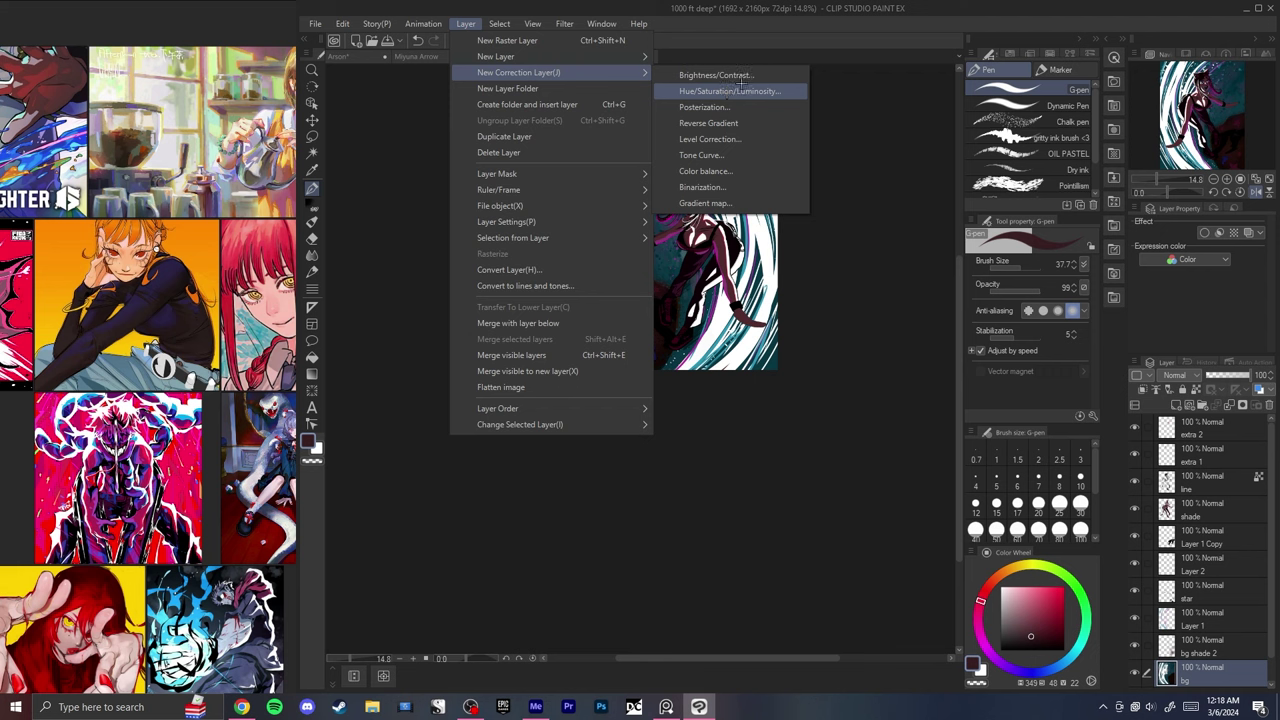
click(740, 90)
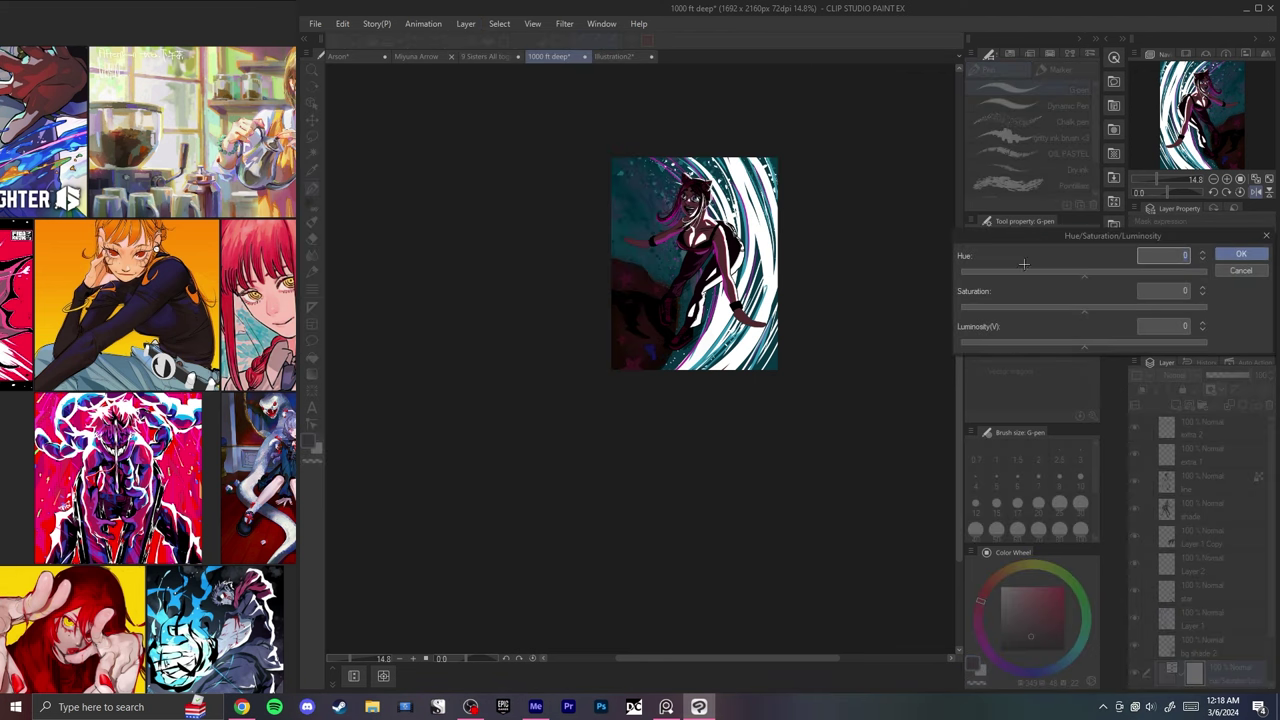
- Raise the background's saturation, trying 100 and settling on a lower boost, and compare the result in both view orientations
drag(1084, 309, 1210, 309)
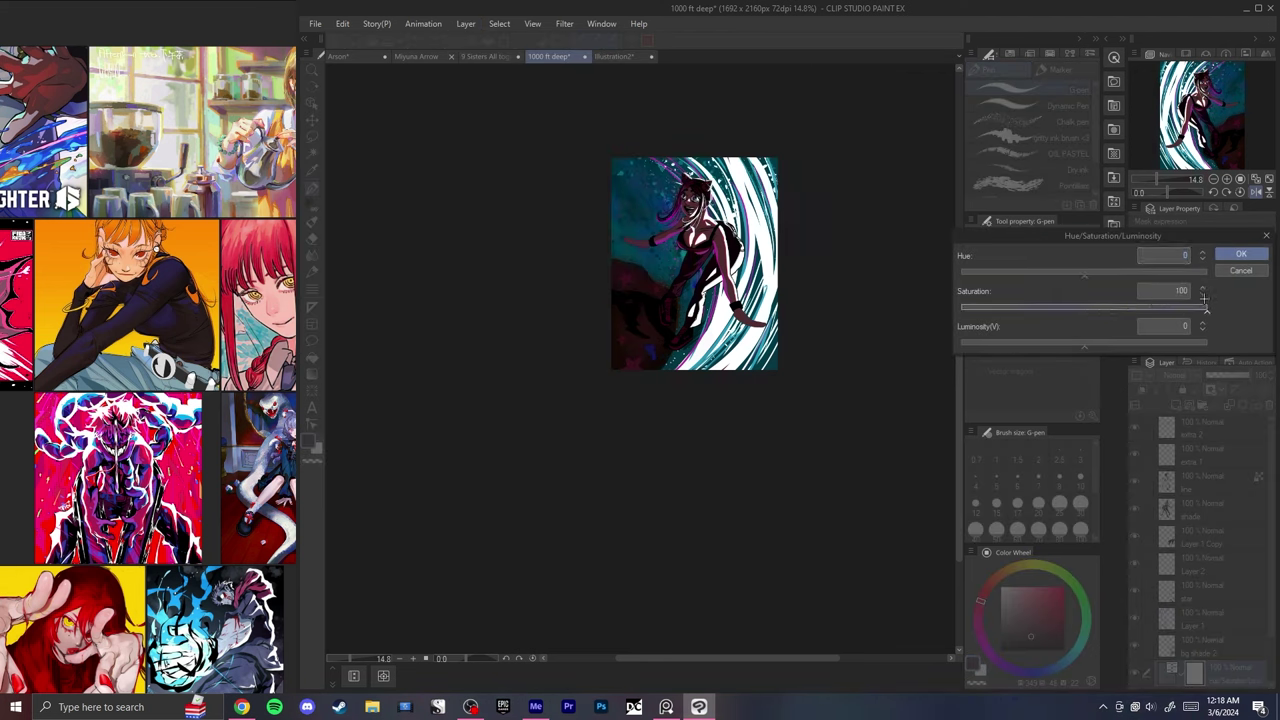
scroll(826, 250, up, 3)
scroll(826, 250, down, 2)
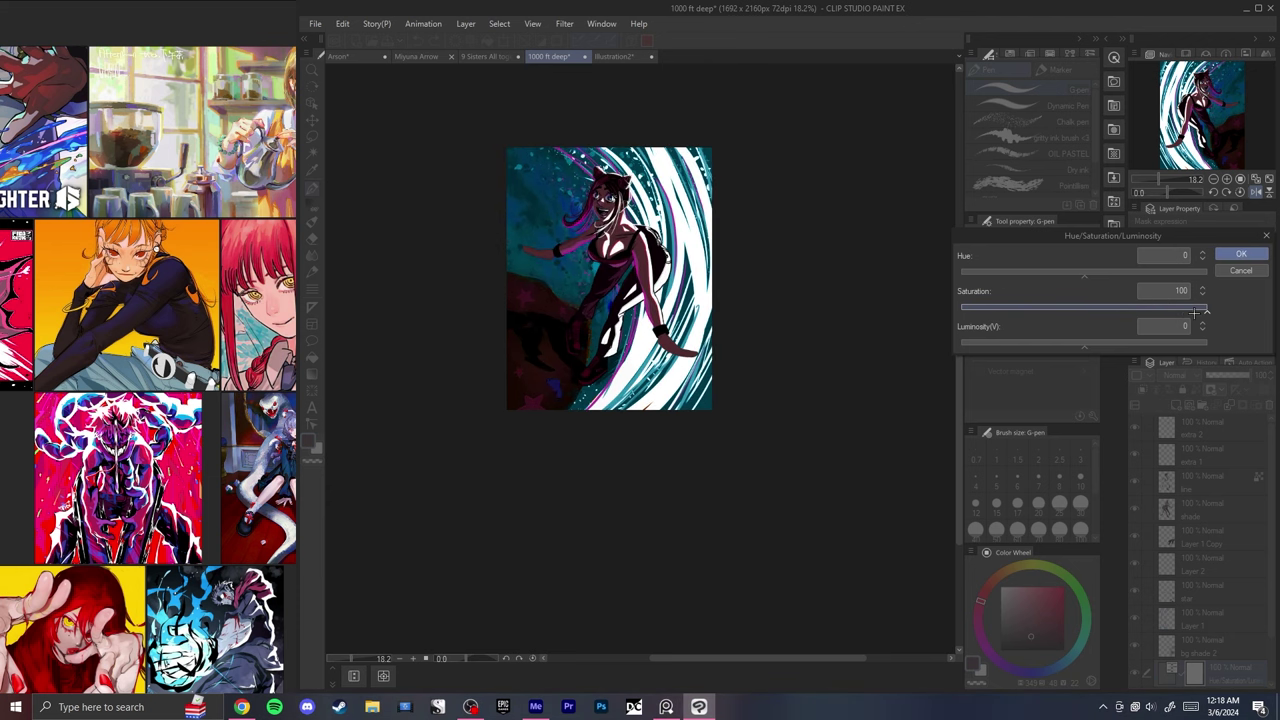
drag(1199, 310, 1151, 306)
click(1240, 254)
key(h)
key(h)
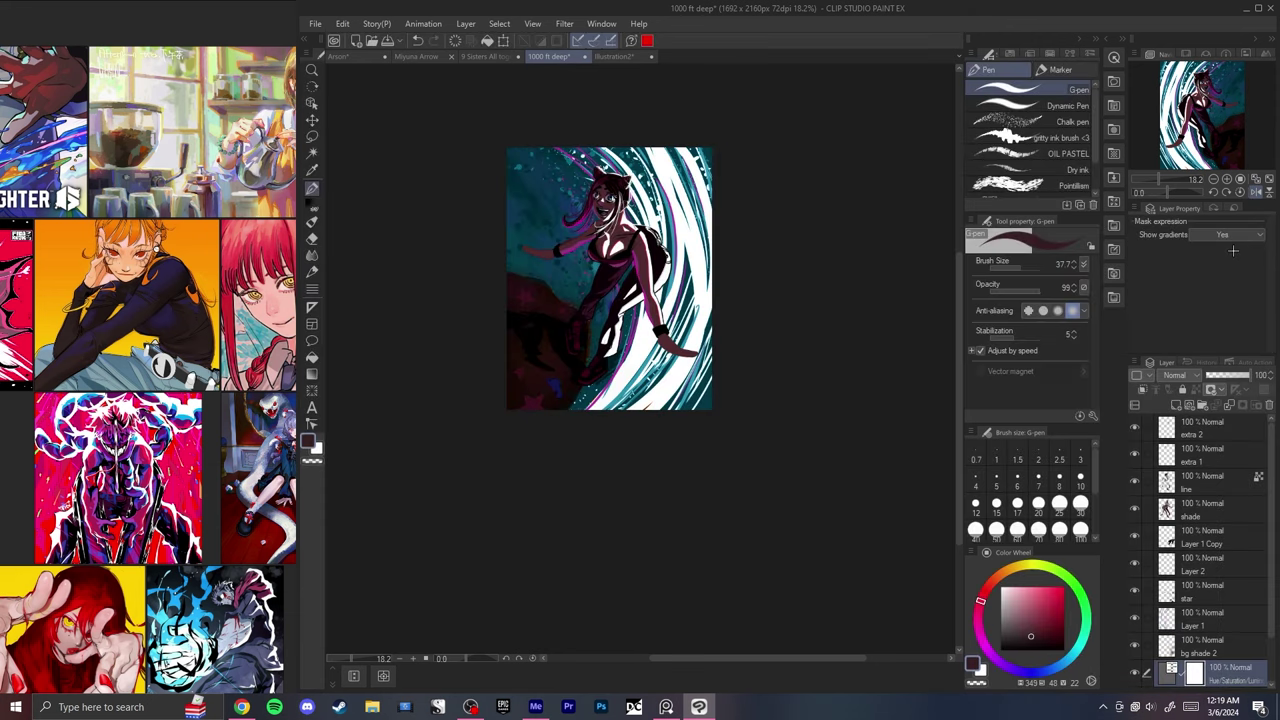
- Try merging the saturation correction into the bg layer, undo the merge and check the small mirrored view
key(ctrl+e)
scroll(546, 173, up, 5)
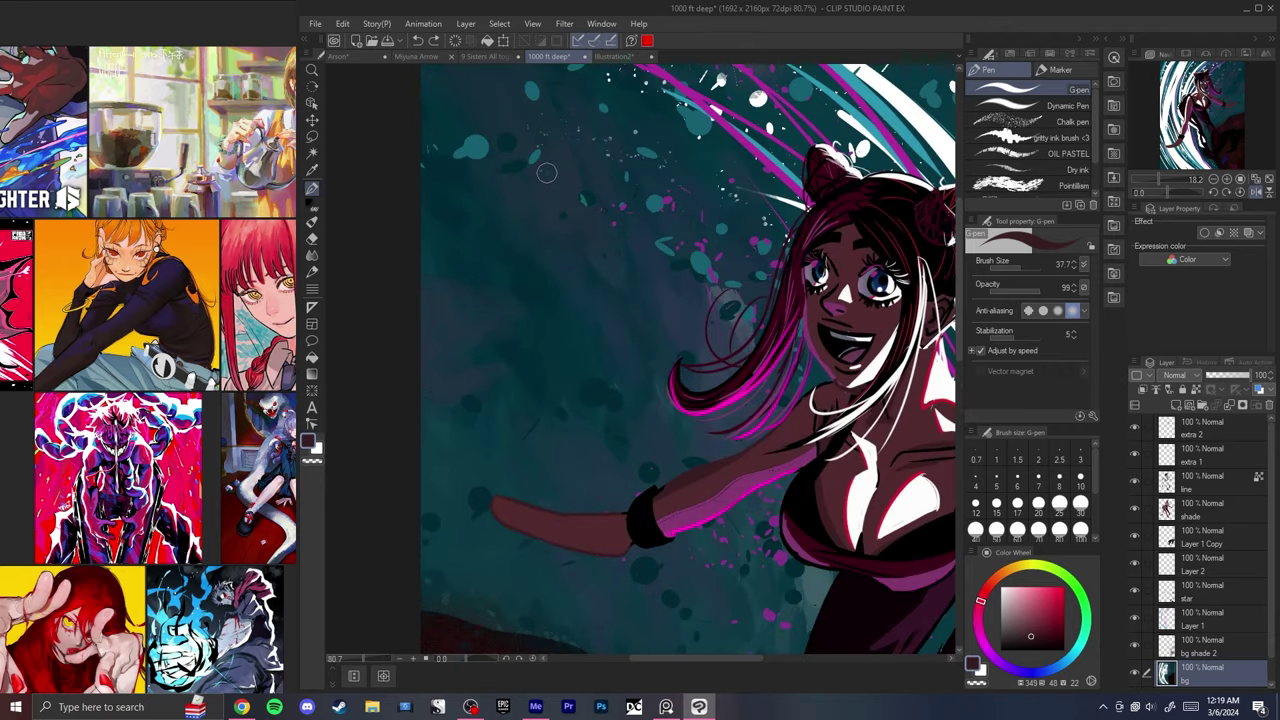
scroll(546, 173, down, 6)
key(ctrl+z)
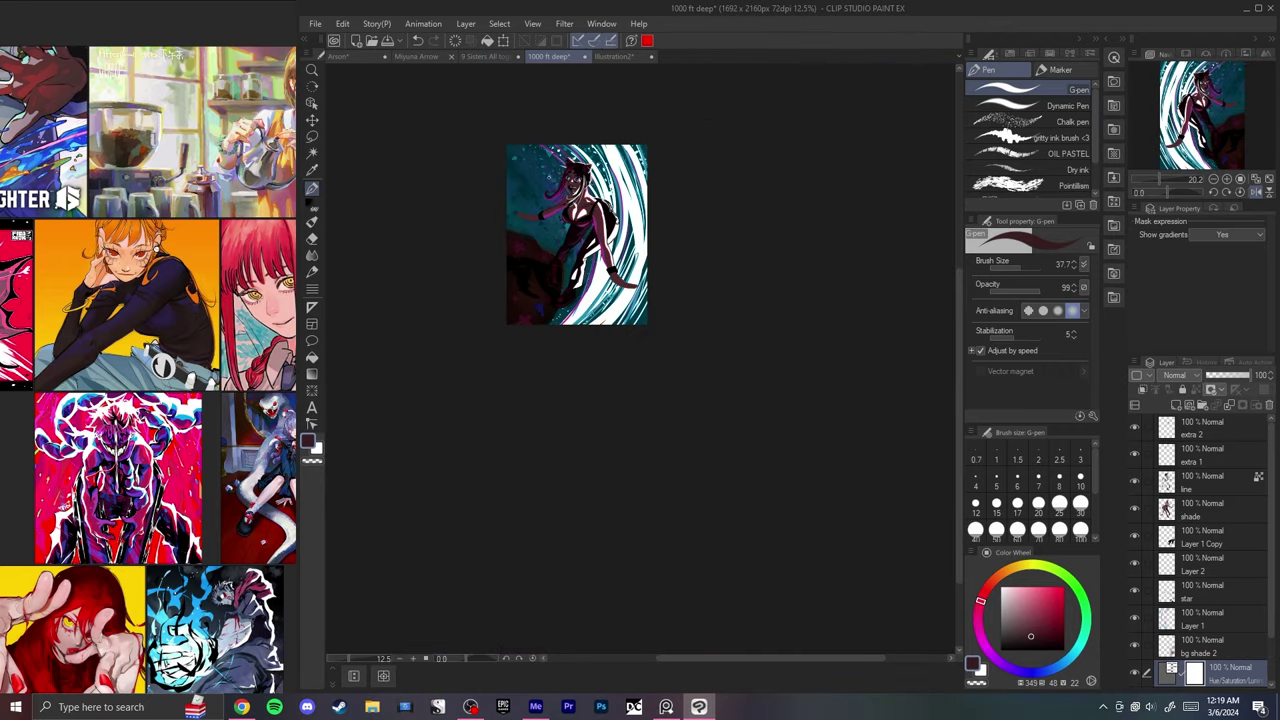
key(h)
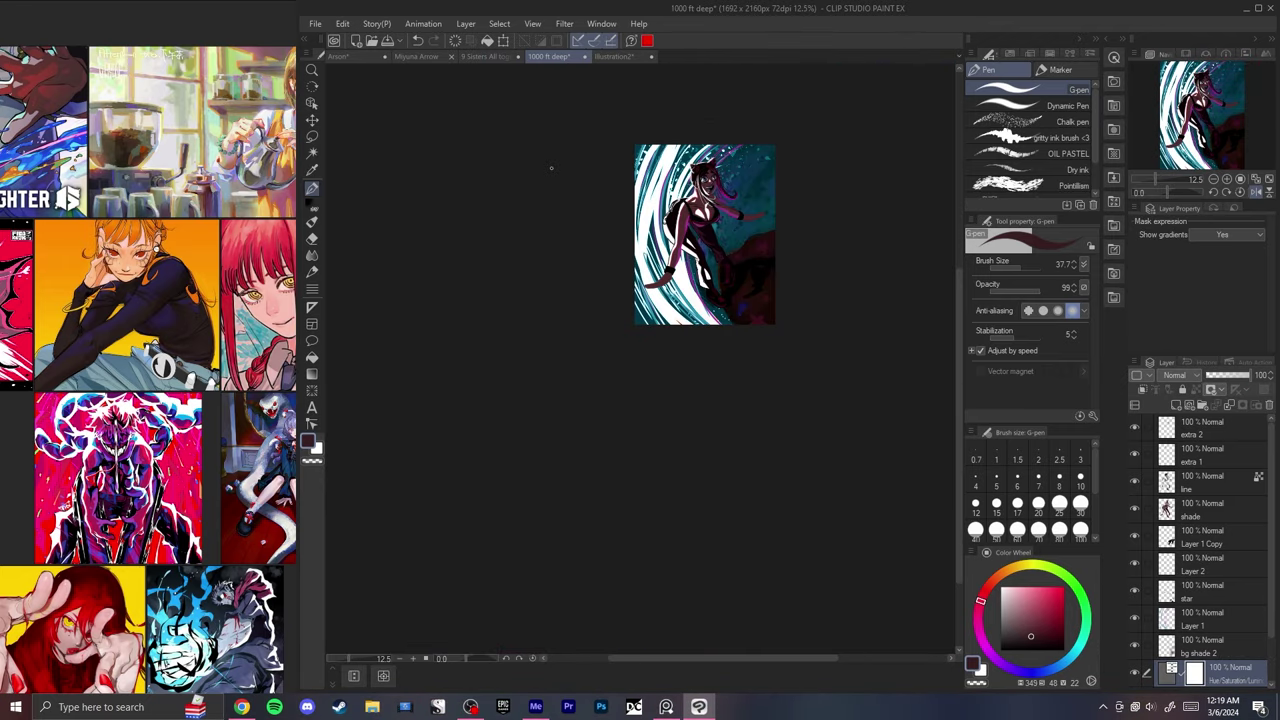
- Mirror the canvas view and examine the pink splash illustration on the reference board for colour ideas
key(h)
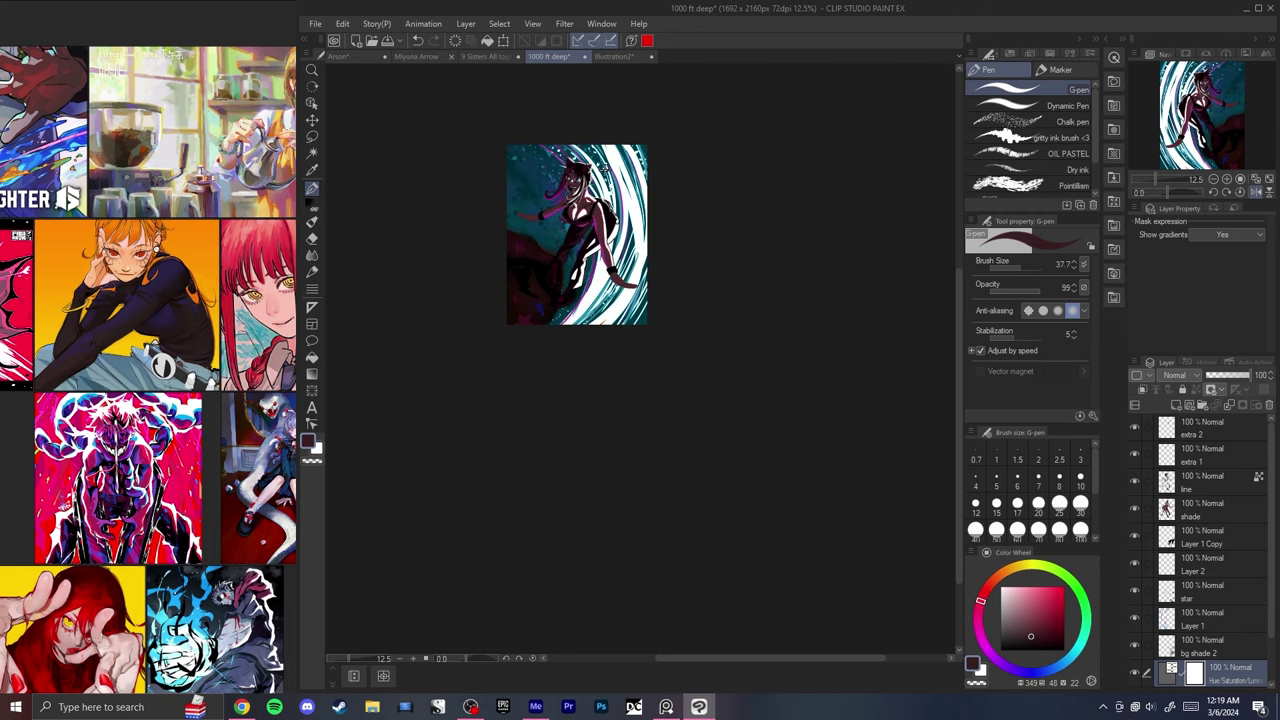
scroll(188, 330, down, 8)
scroll(187, 345, up, 8)
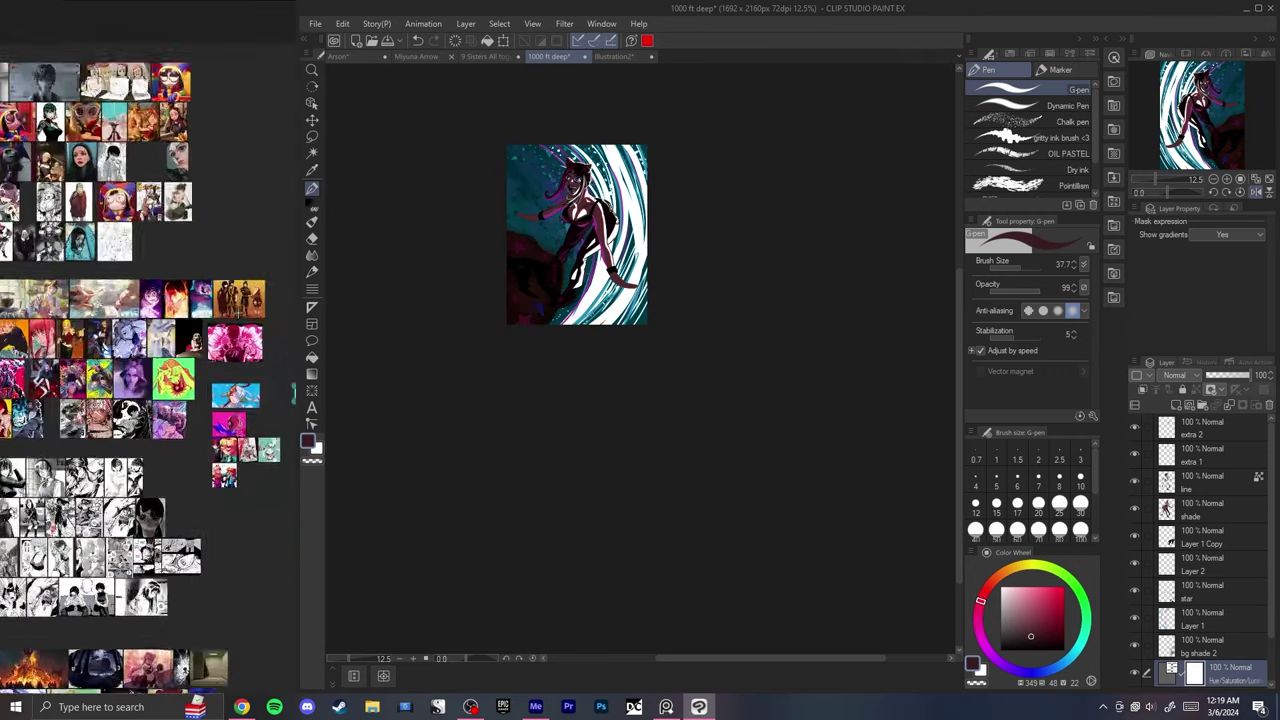
scroll(185, 357, down, 2)
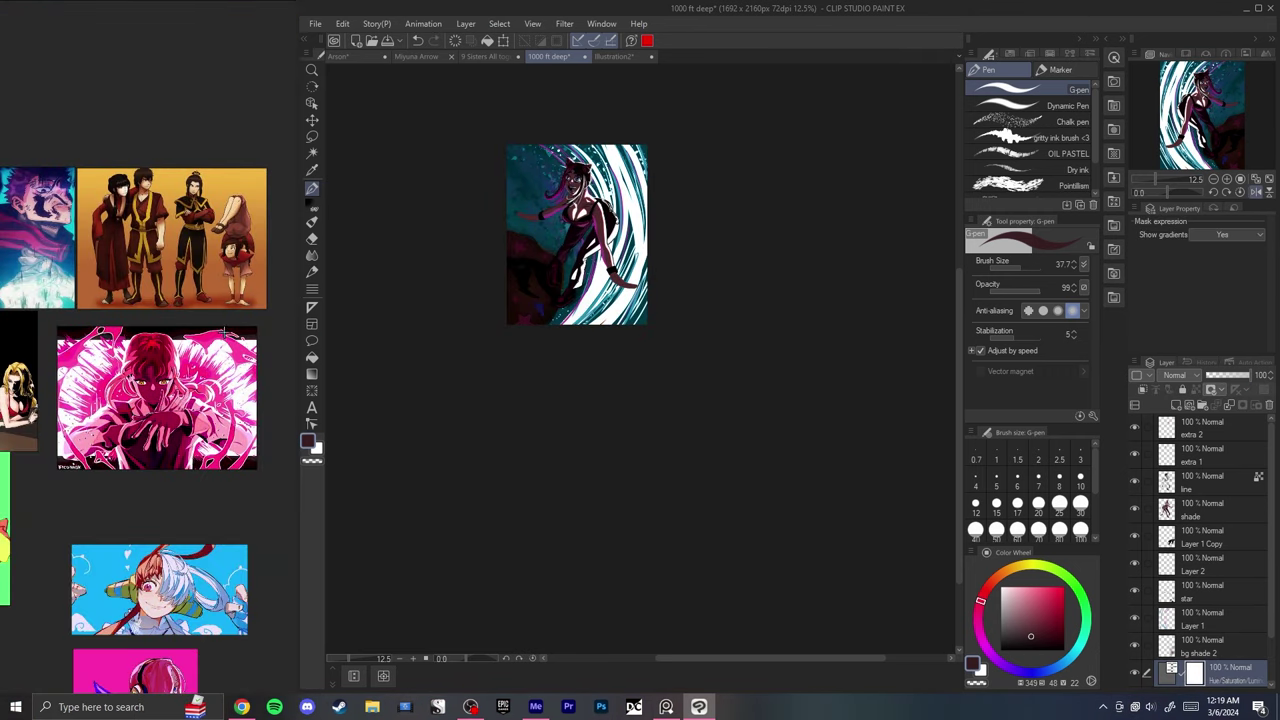
scroll(226, 330, up, 5)
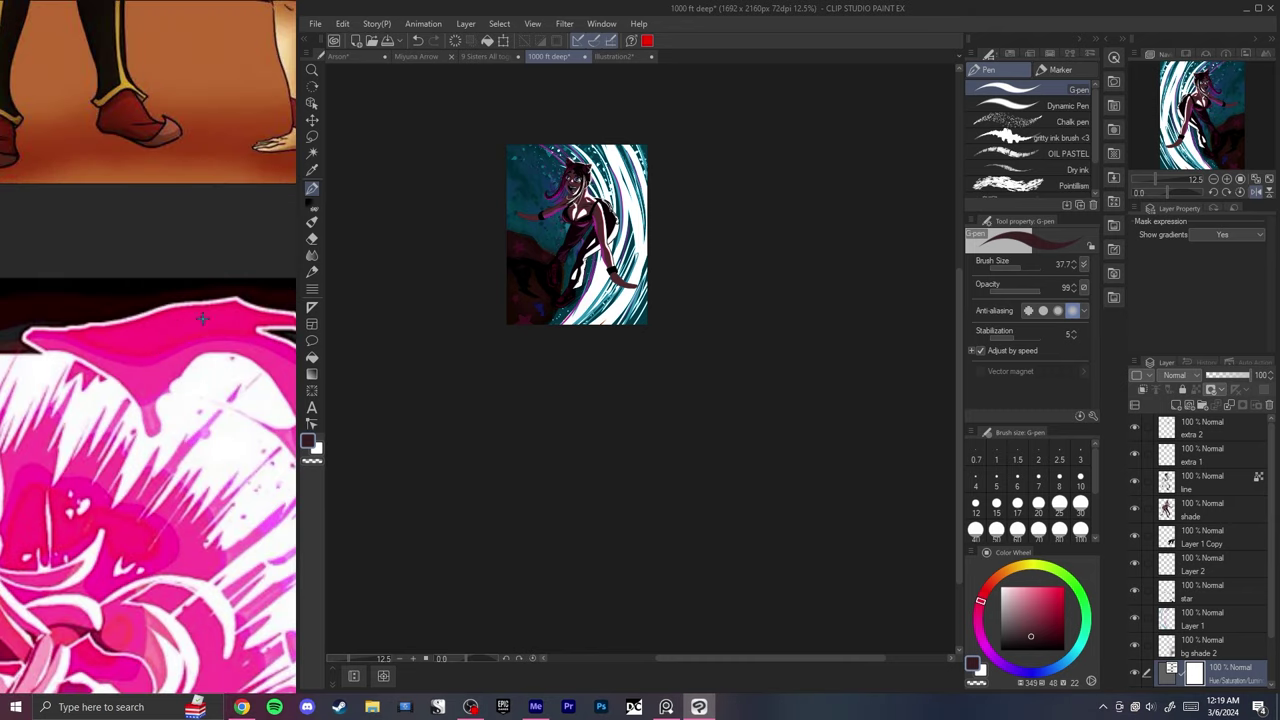
scroll(228, 360, down, 4)
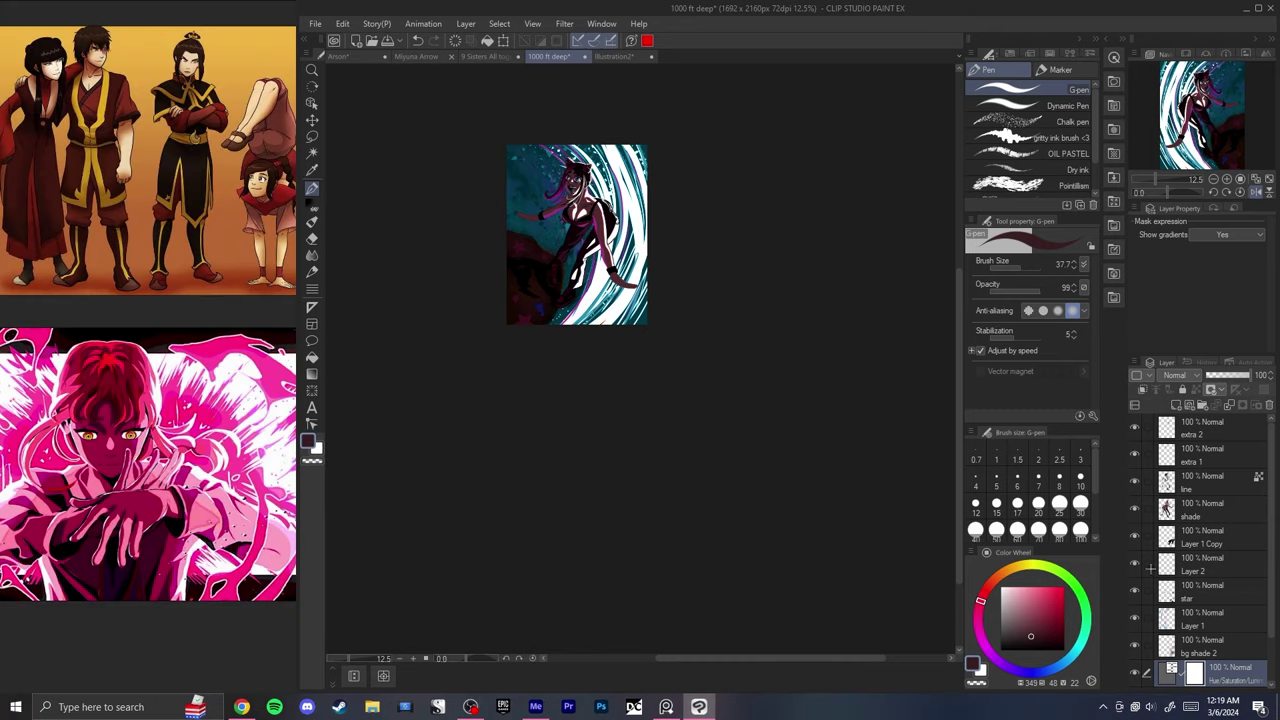
- Adjust the bg layer's Hue/Saturation/Luminosity, setting luminosity to 6 and strongly raising the saturation
key(alt+bracketleft)
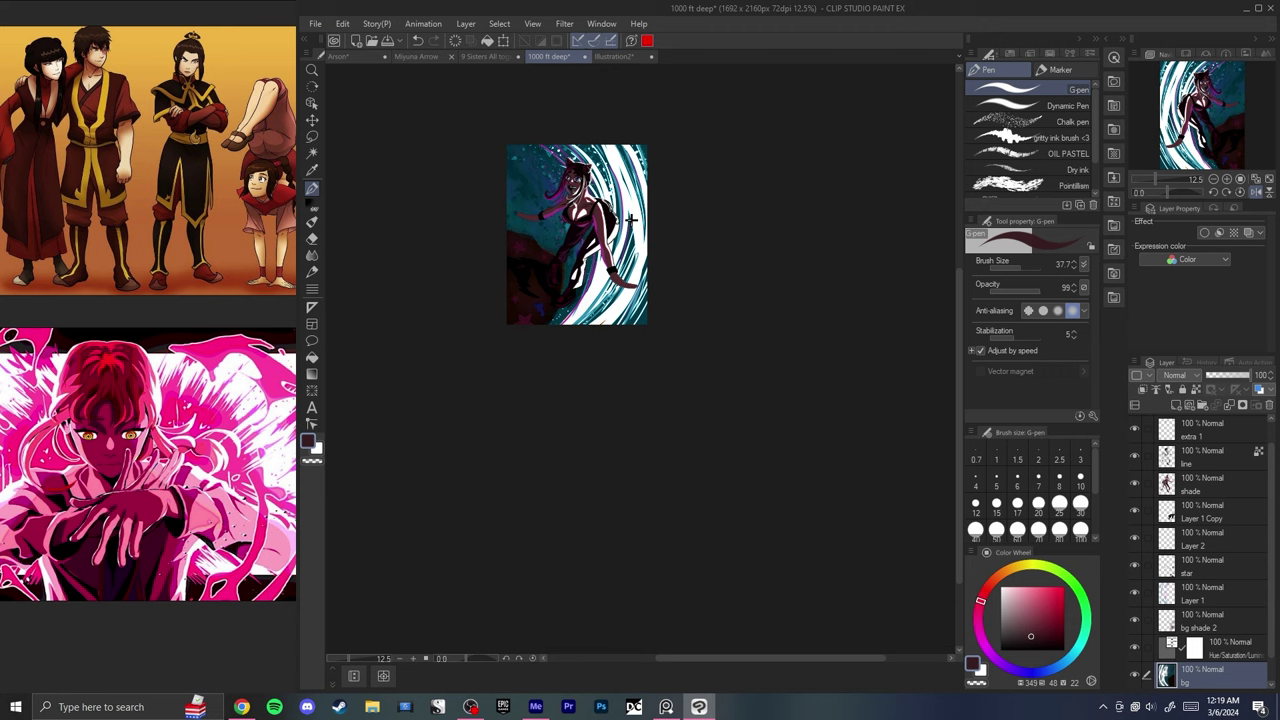
key(ctrl+u)
click(1092, 346)
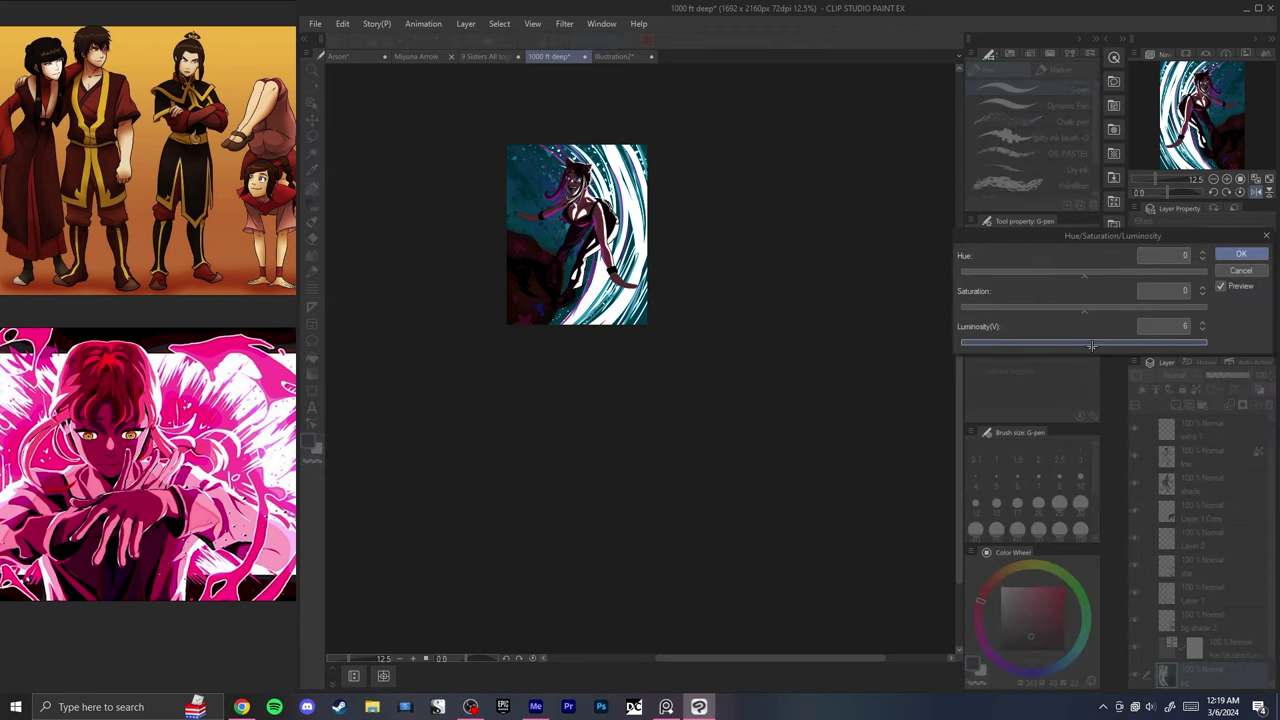
drag(1094, 310, 1209, 303)
key(Return)
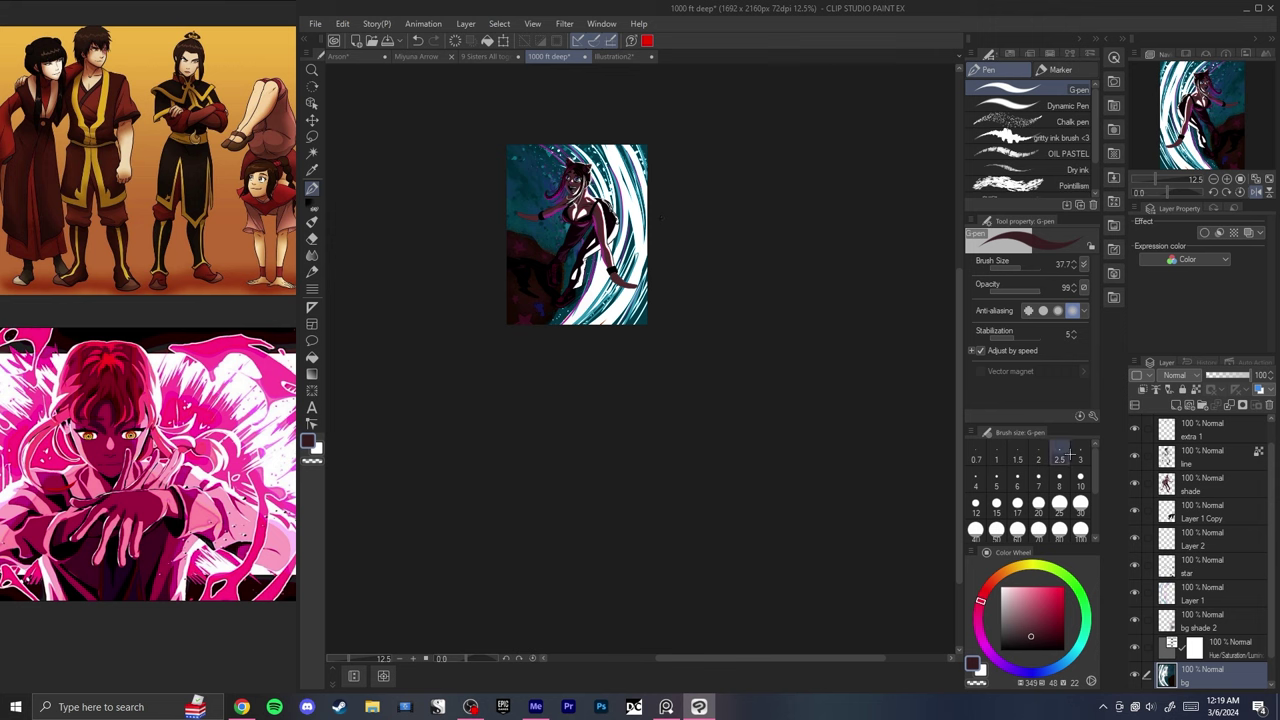
- Add a layer above the saturation correction and choose bright cyan (193, 100, 100) with the Sam group's Round Brush 2.0.2
click(1215, 648)
key(ctrl+shift+n)
alt+click(641, 151)
key(b)
mouse_move(619, 127)
mouse_down()
mouse_move(660, 128)
mouse_move(661, 203)
mouse_up()
key(ctrl+z)
click(1033, 70)
click(1064, 587)
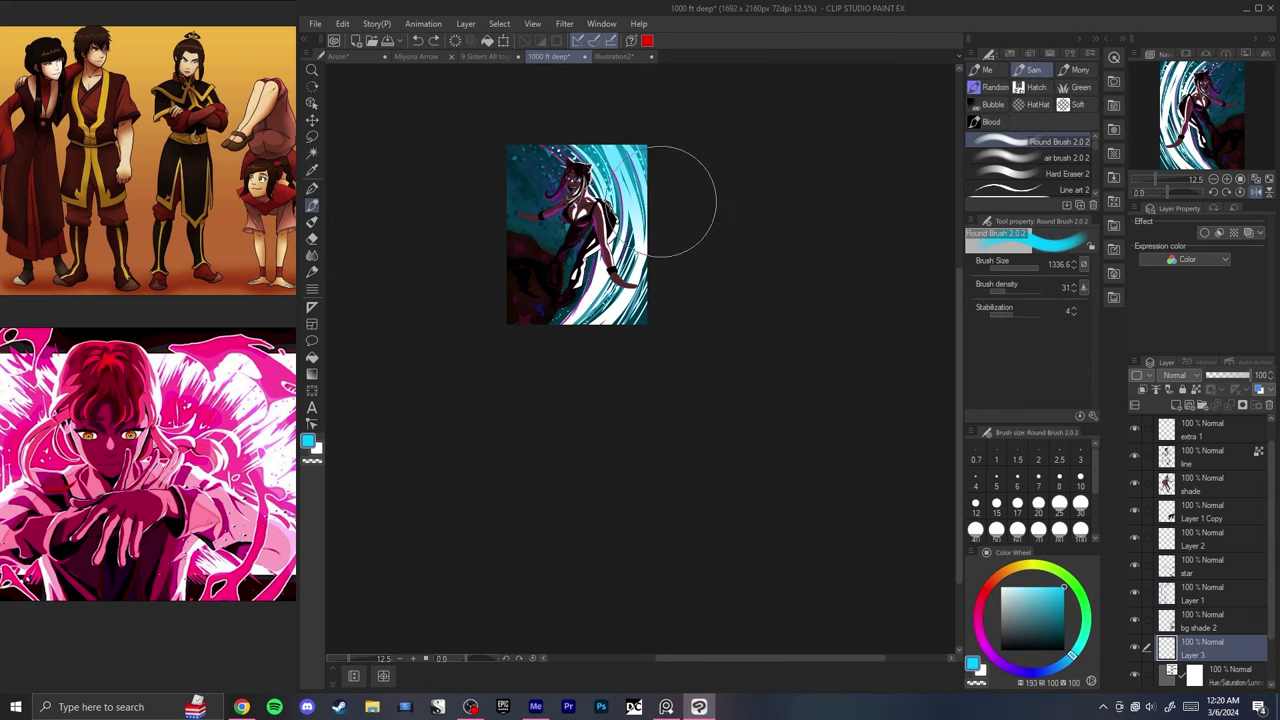
- Try a soft cyan glow over the white swirl beside the figure with the 1336.6 Round Brush, comparing it in mirrored views
key(ctrl+z)
drag(594, 101, 652, 190)
key(h)
key(h)
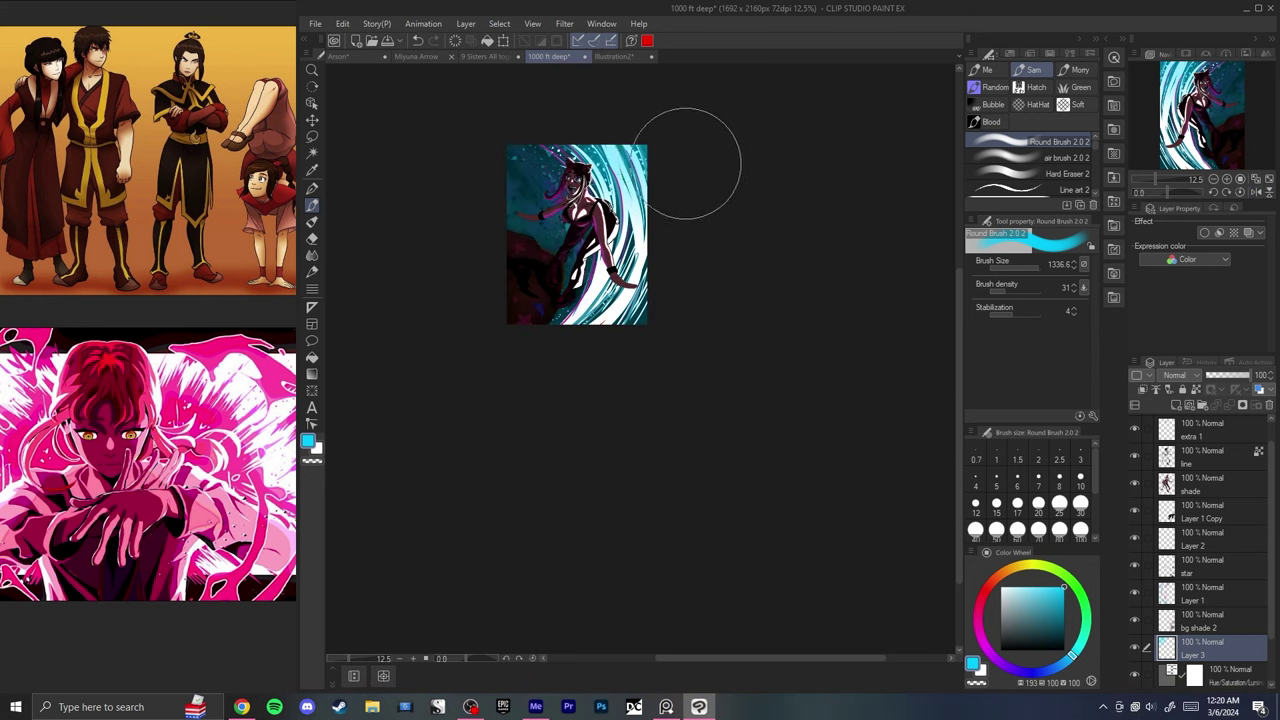
key(ctrl+z)
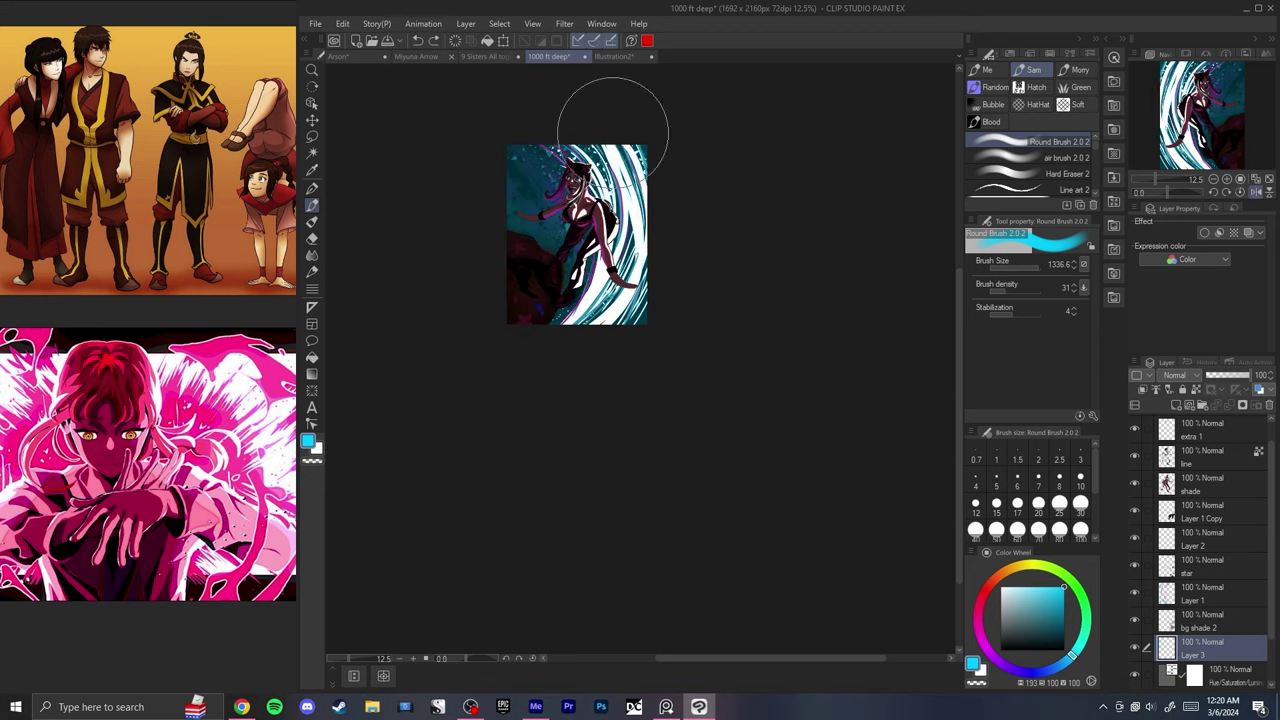
drag(614, 129, 652, 222)
key(h)
key(h)
- Paint bright cyan accent strokes along the white swirl on Layer 3 with the G-pen at size 160.3, then switch the colour to white
key(p)
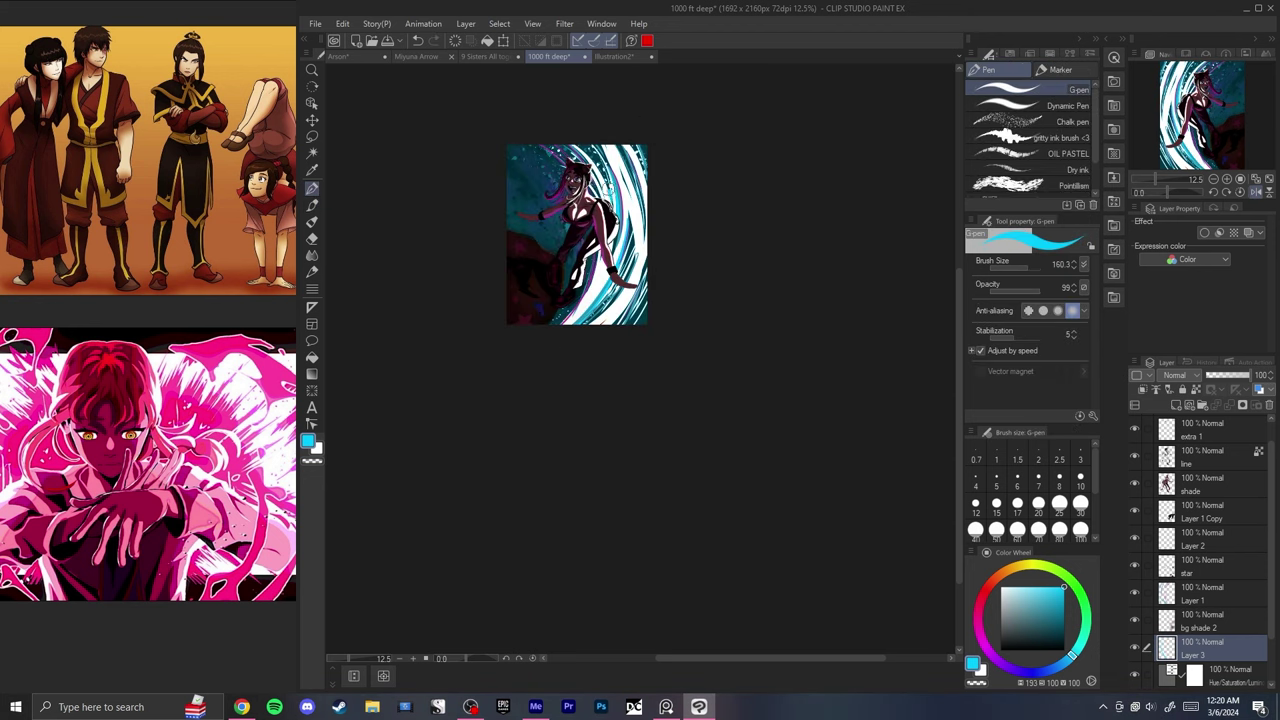
drag(581, 152, 612, 202)
key(ctrl+z)
click(1136, 644)
click(1136, 644)
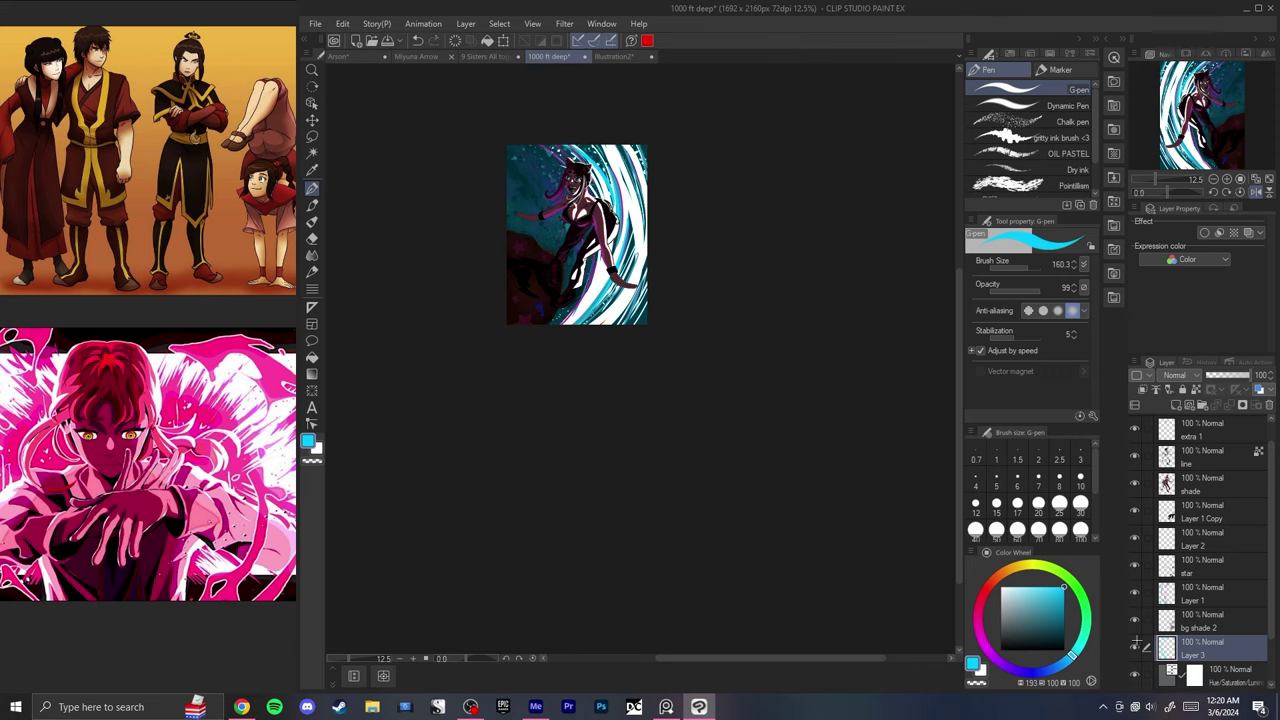
drag(584, 150, 603, 182)
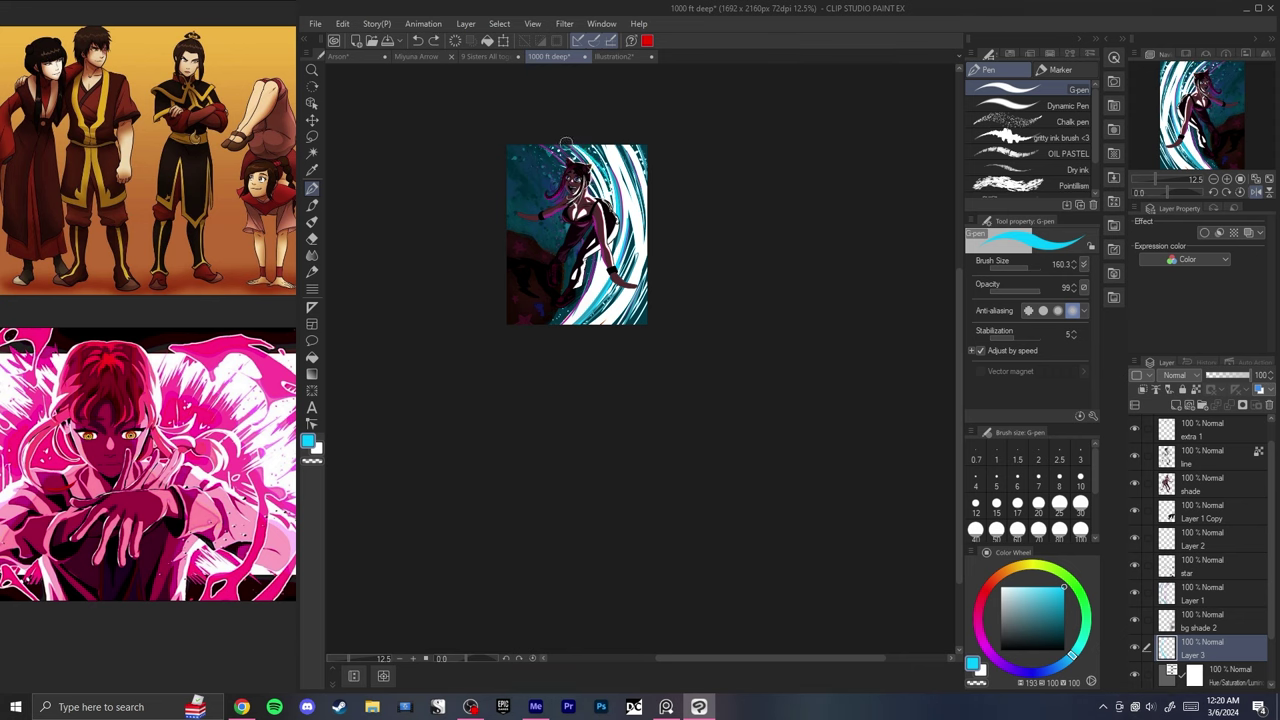
key(x)
key(h)
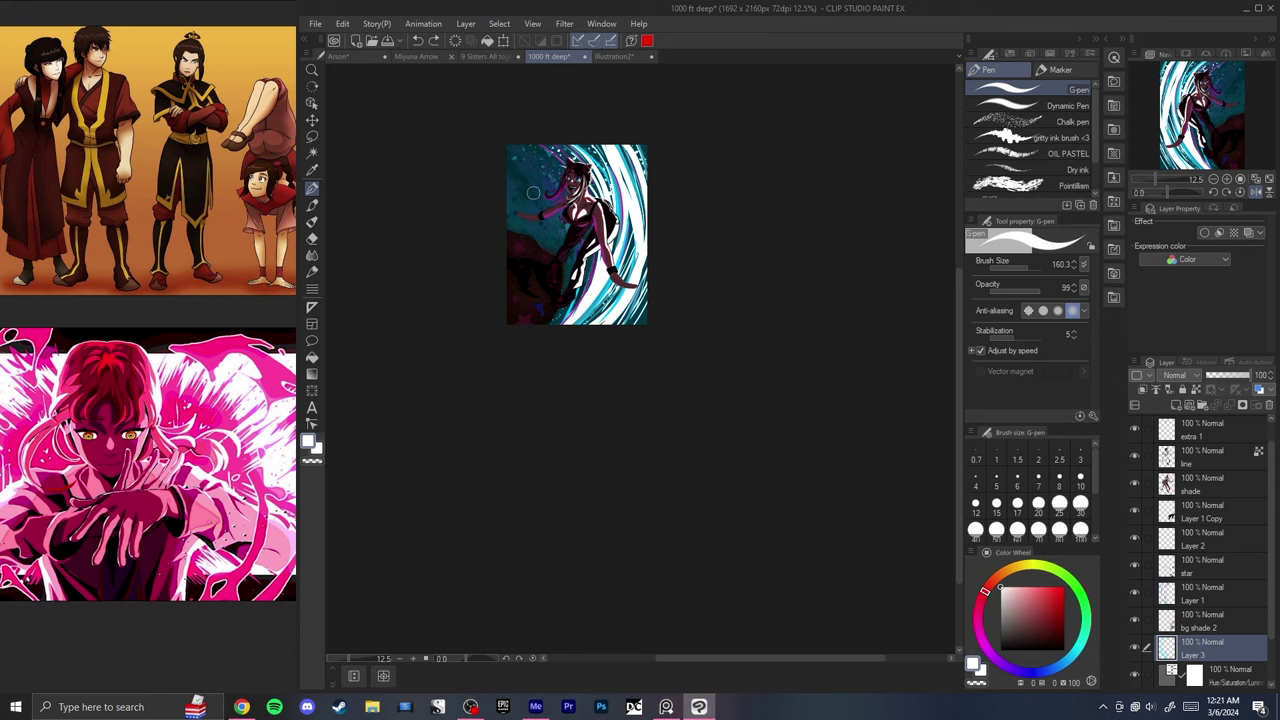
key(h)
drag(451, 222, 449, 213)
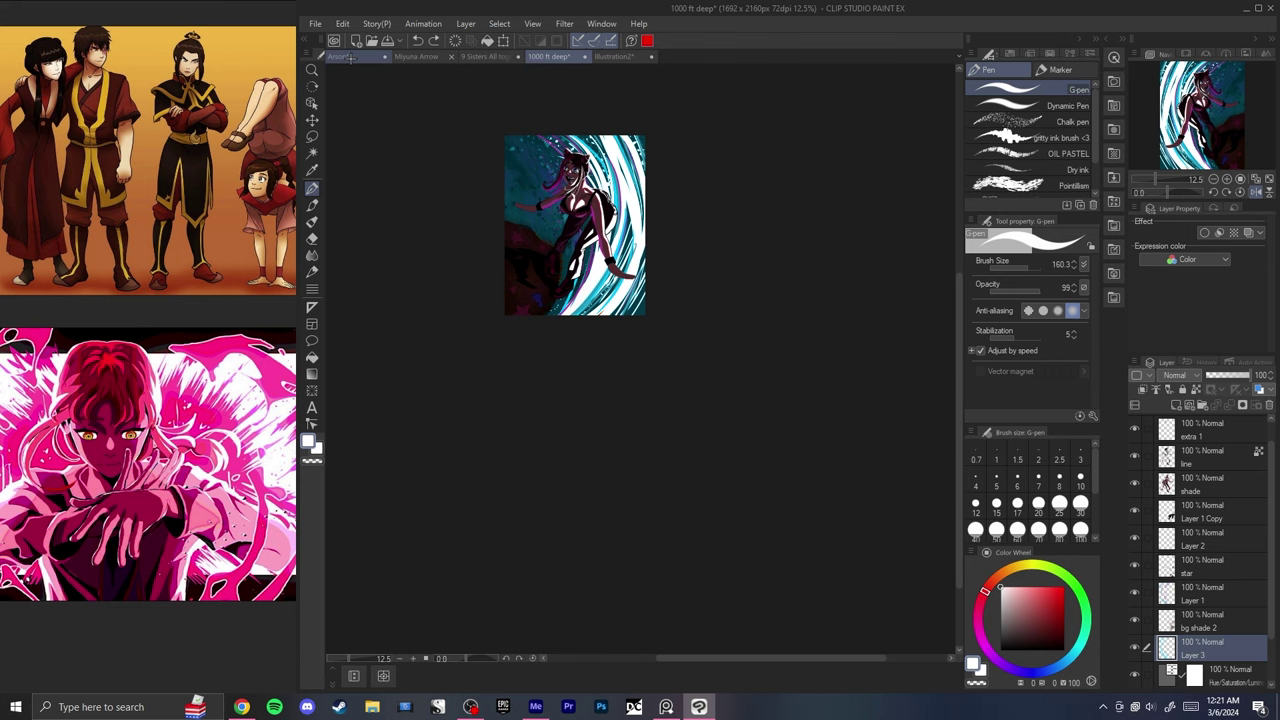
- Examine the Arson line art and the Miyuna Arrow illustration for comparison, then return to the 1000 ft deep document
click(351, 58)
scroll(575, 168, down, 6)
scroll(757, 214, up, 10)
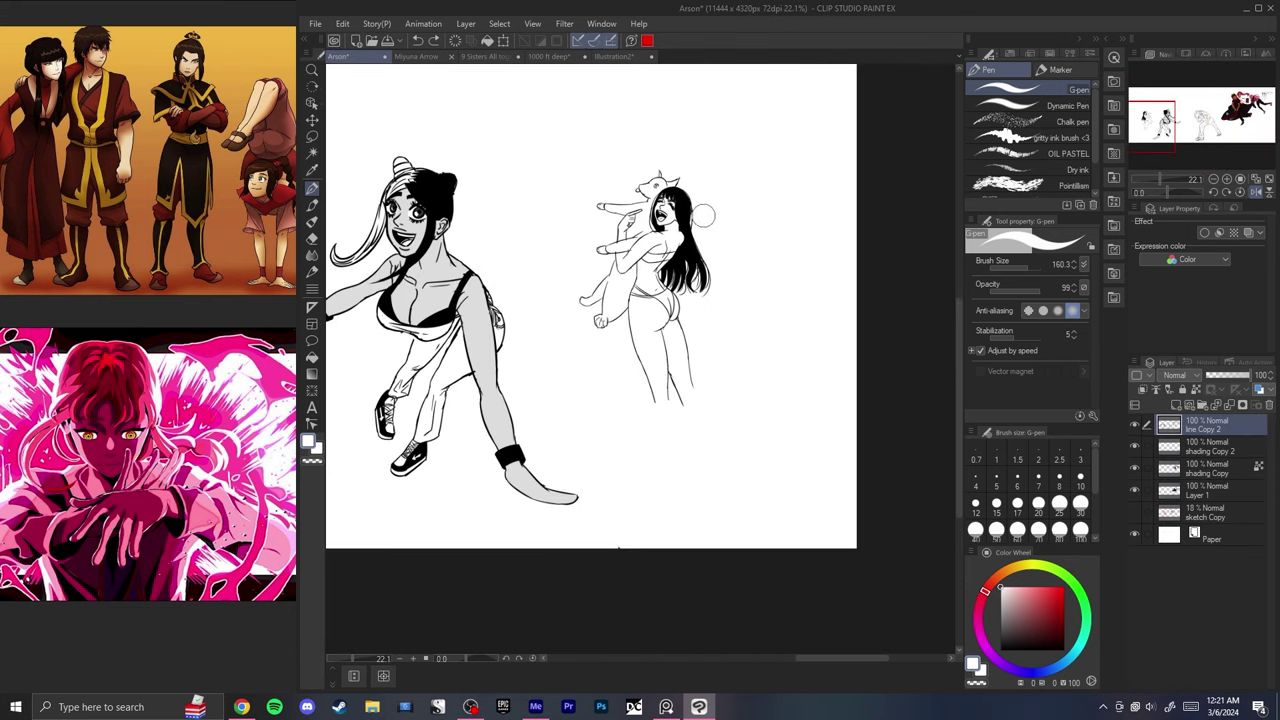
scroll(703, 215, up, 1)
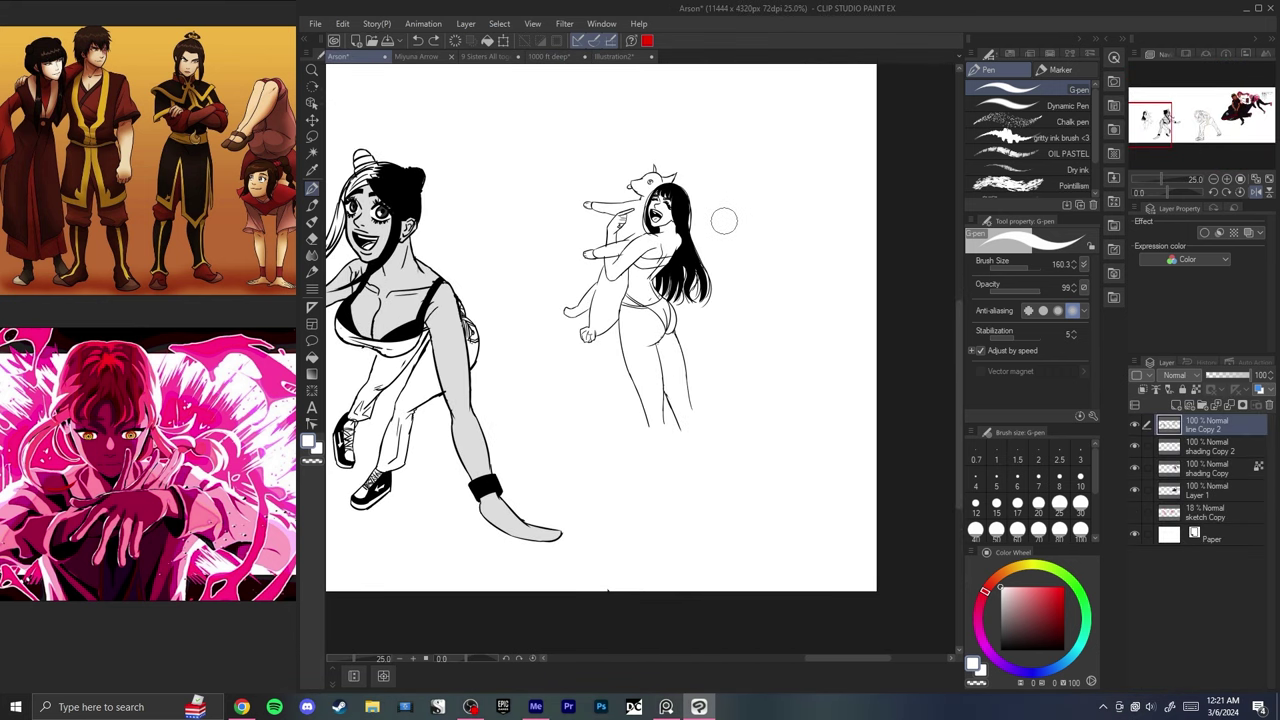
click(415, 57)
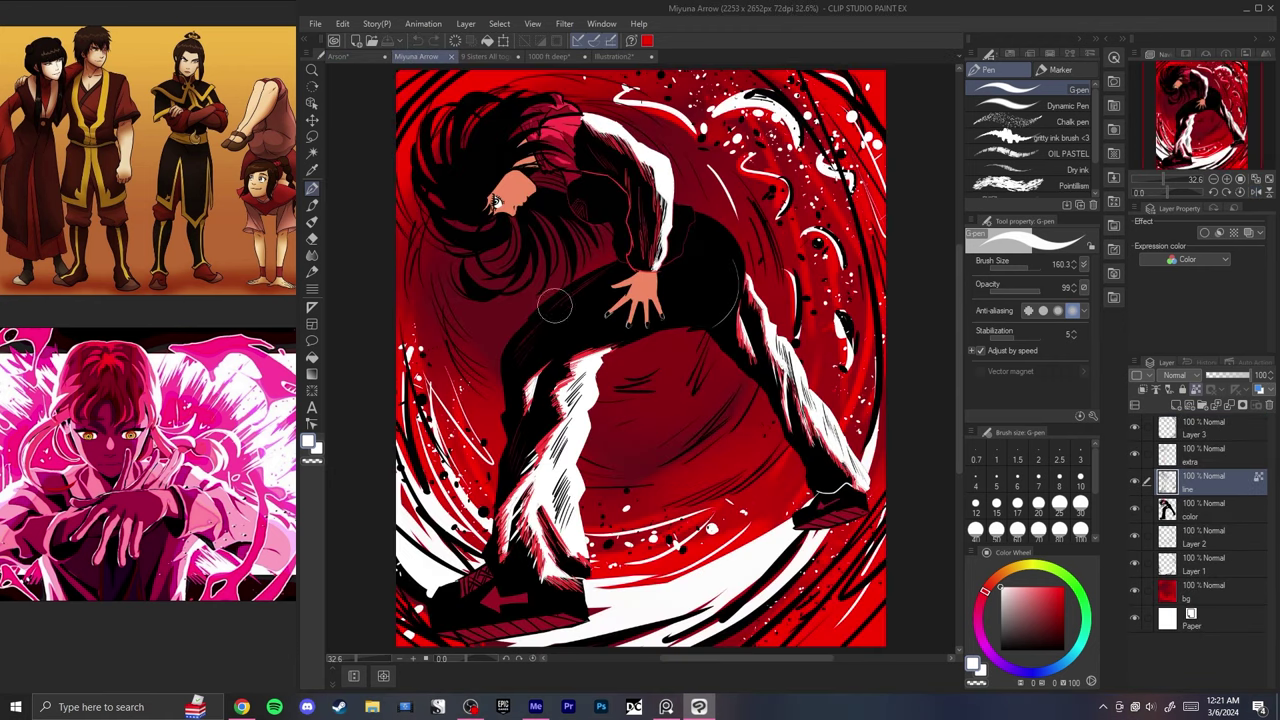
click(545, 57)
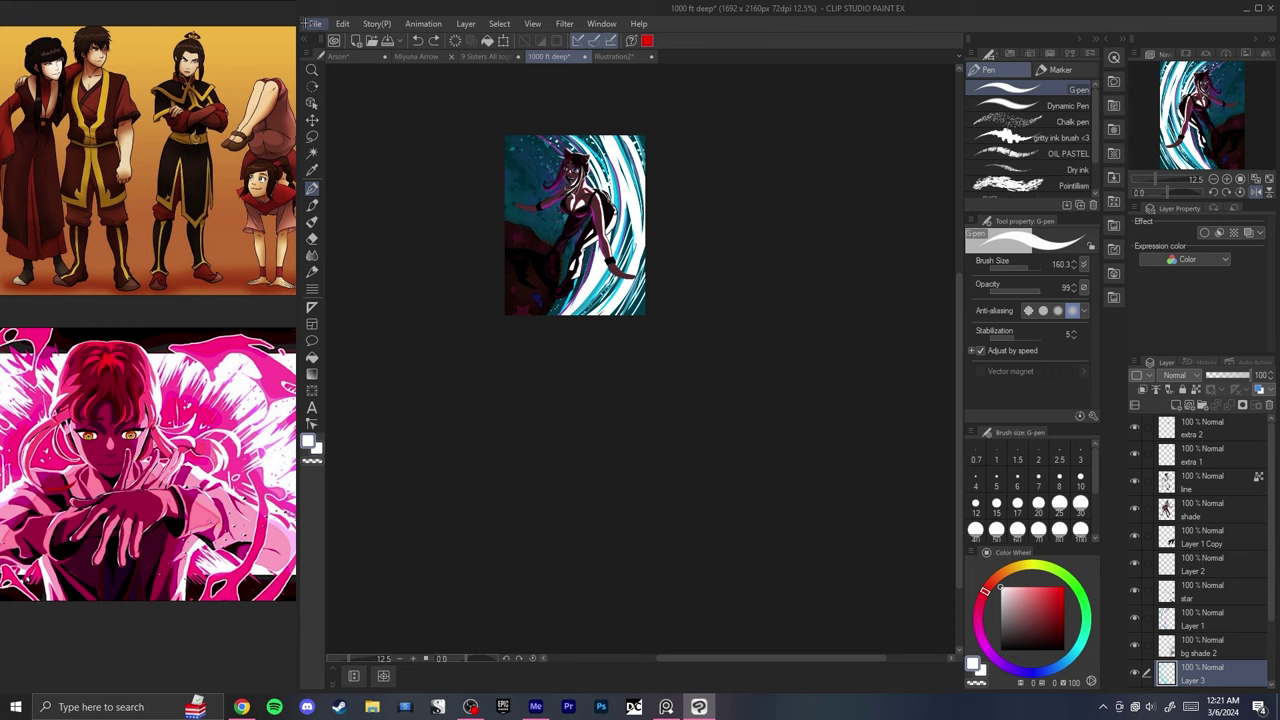
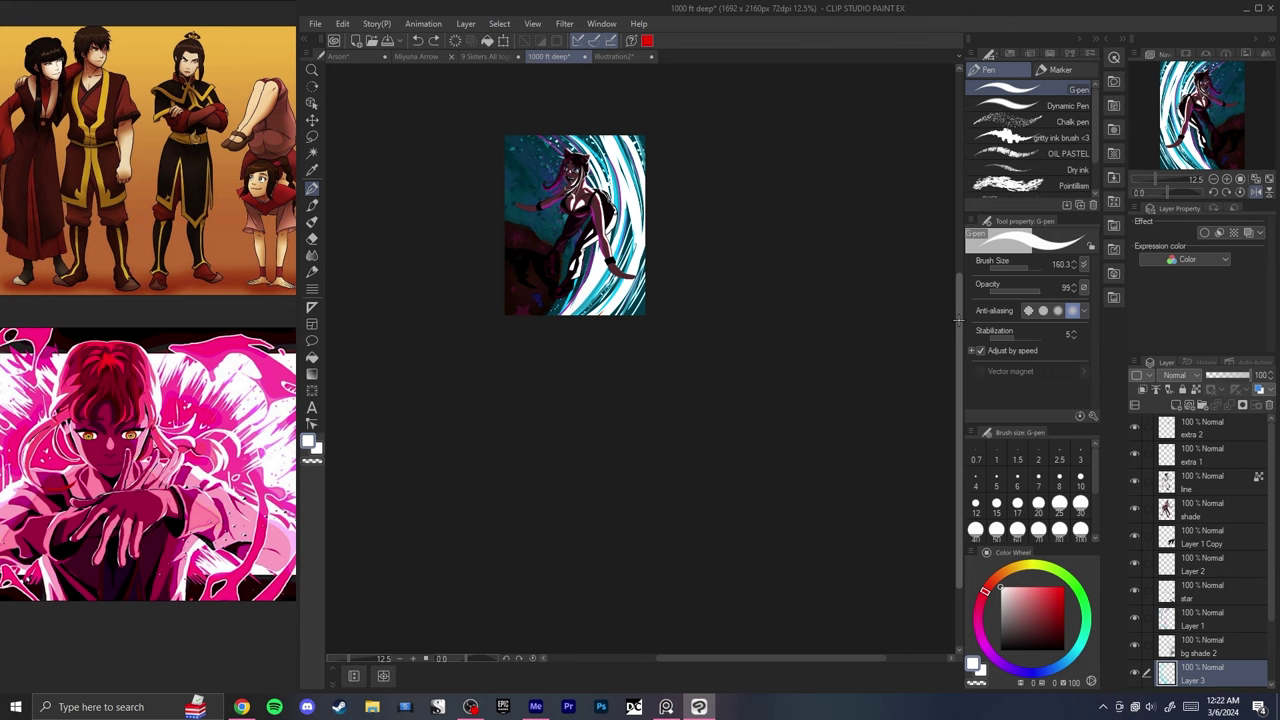
- Paint a white rim light over the outline of the figure's lower back and hip with the G-pen at size 62.5
scroll(621, 192, up, 6)
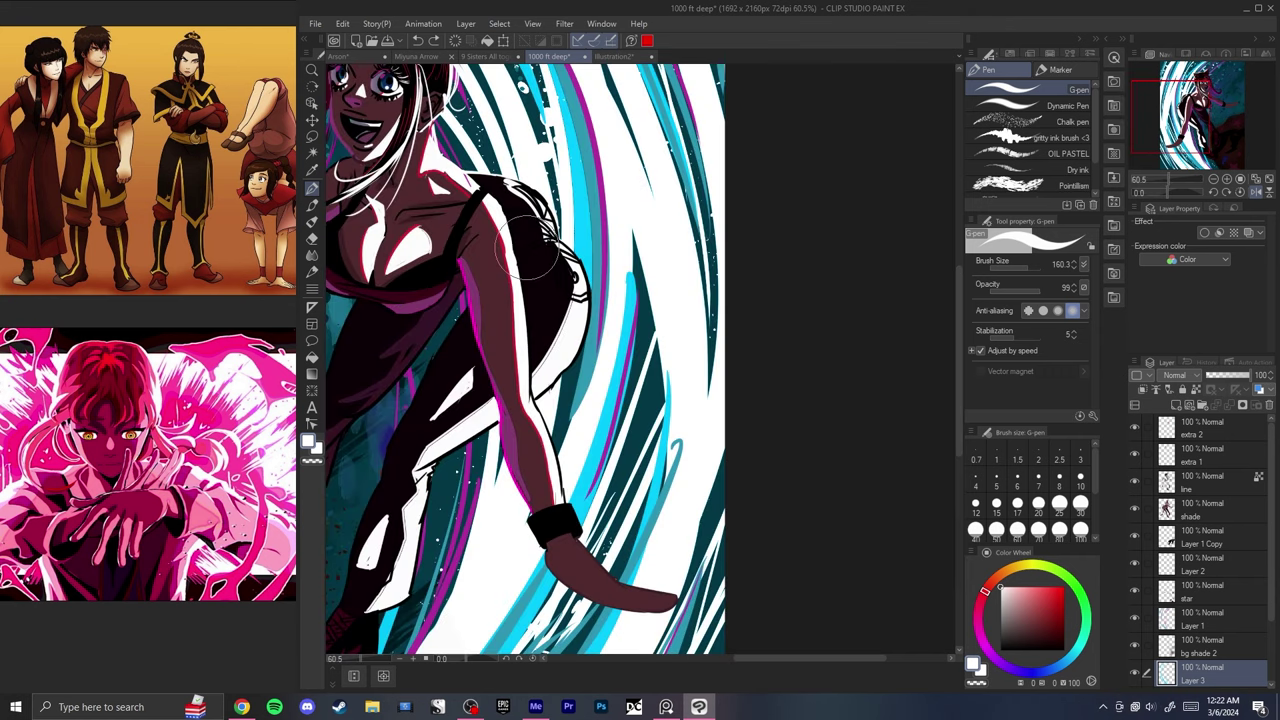
key(h)
ctrl+shift+click(711, 321)
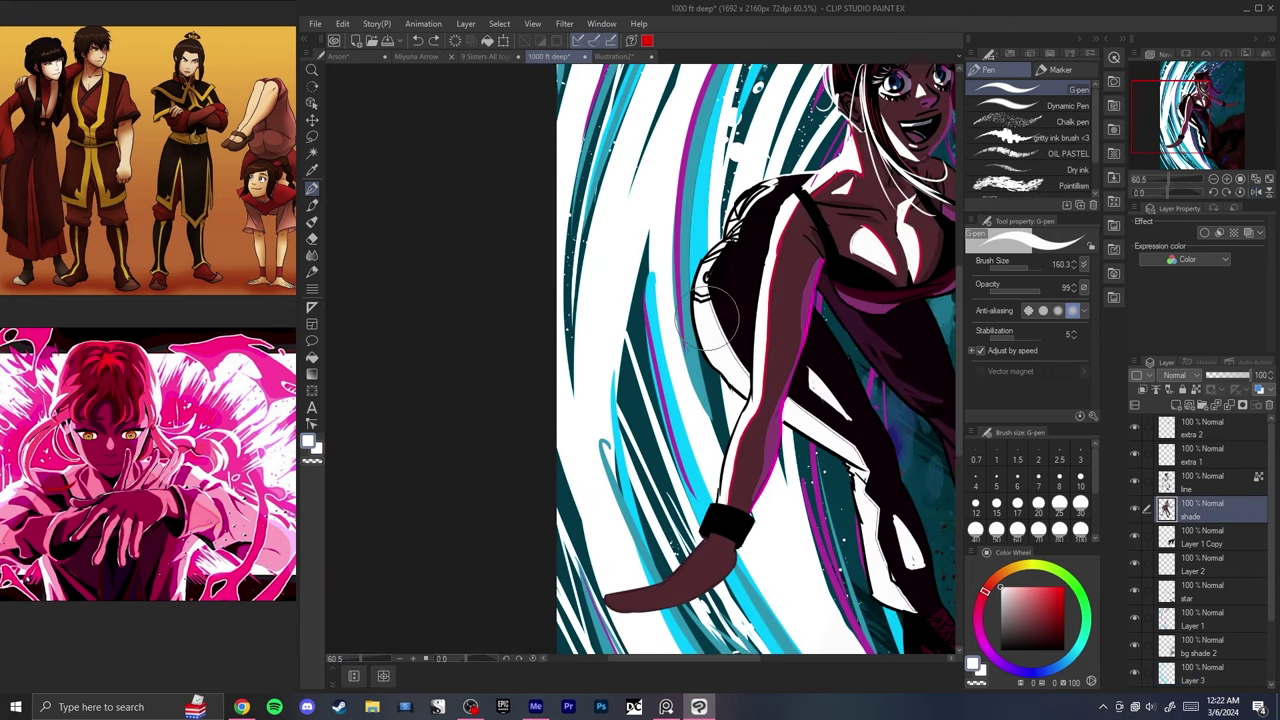
ctrl+shift+click(708, 310)
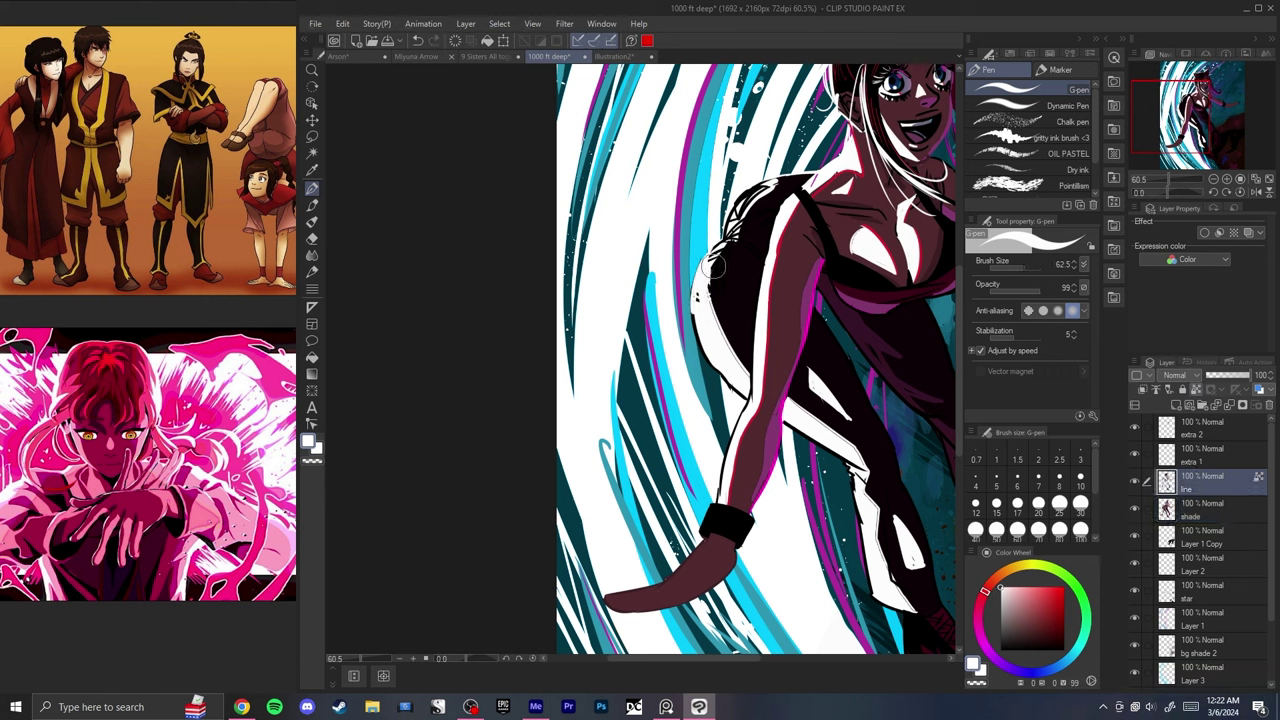
key(ctrl+z)
key(ctrl+z)
drag(717, 258, 767, 182)
key(alt+bracketleft)
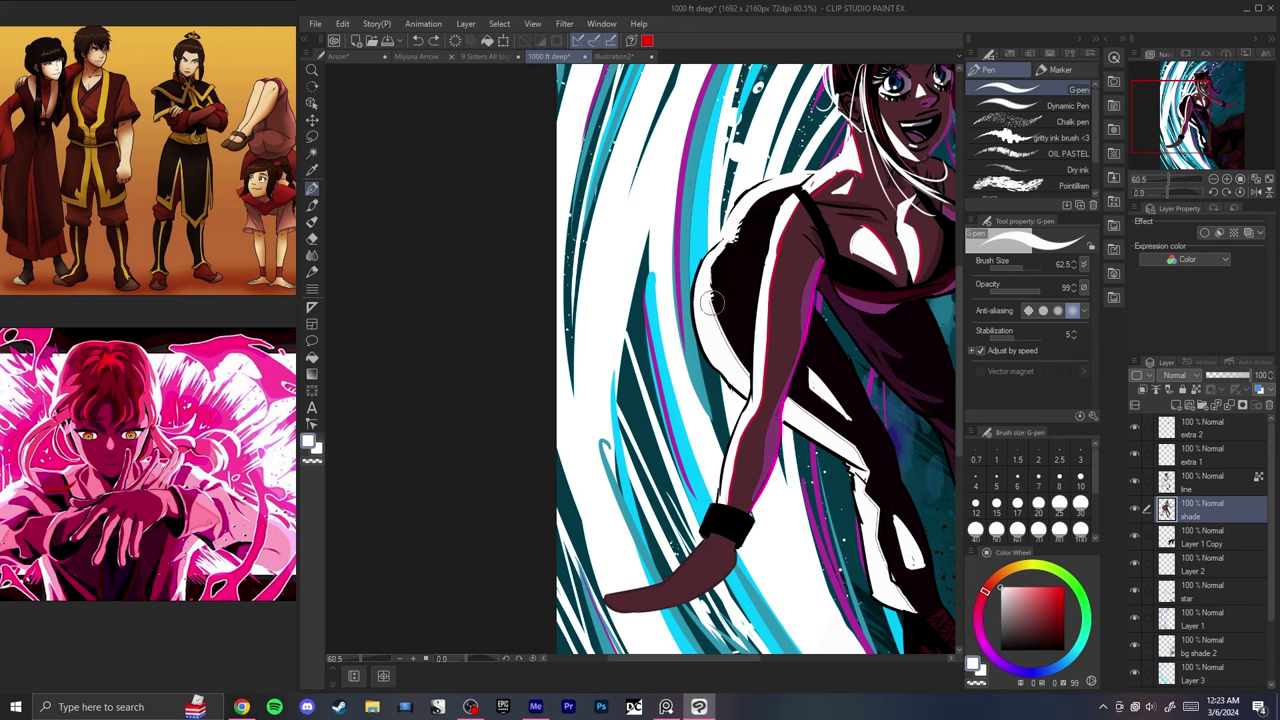
- Review the whole illustration at fitted and reduced sizes in both normal and mirrored orientation
key(h)
key(h)
key(h)
key(ctrl+0)
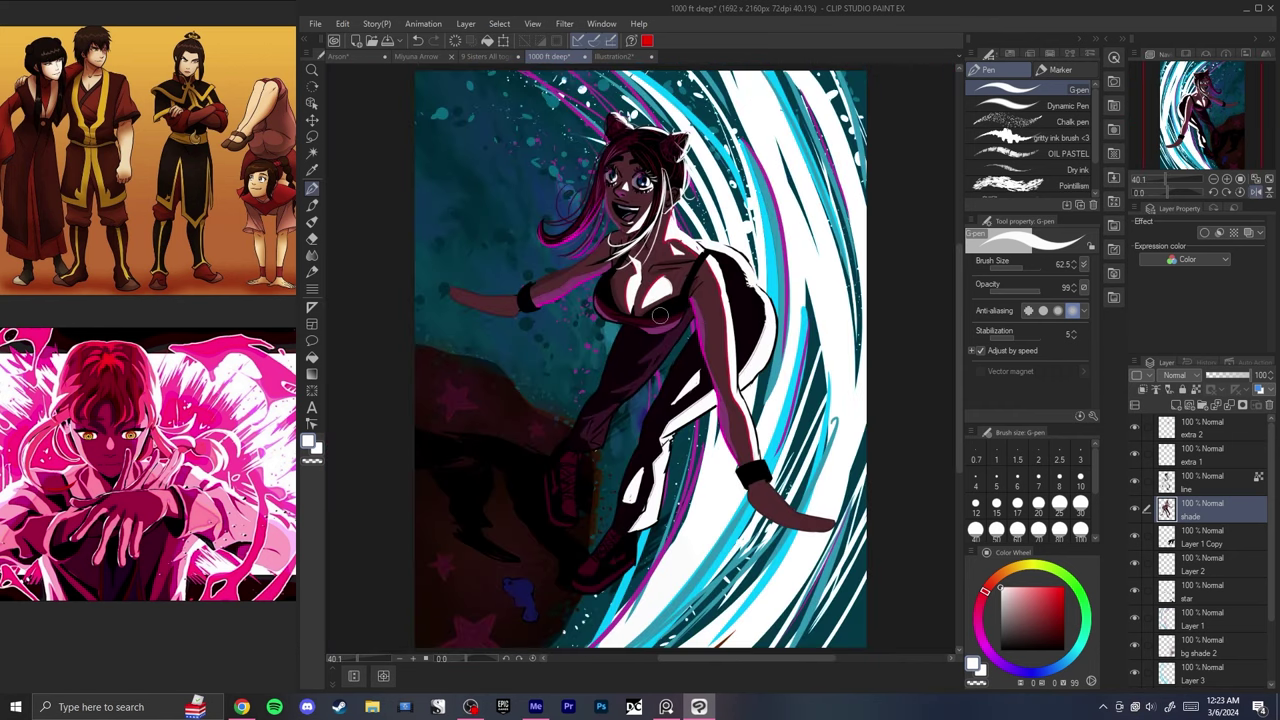
scroll(669, 239, down, 5)
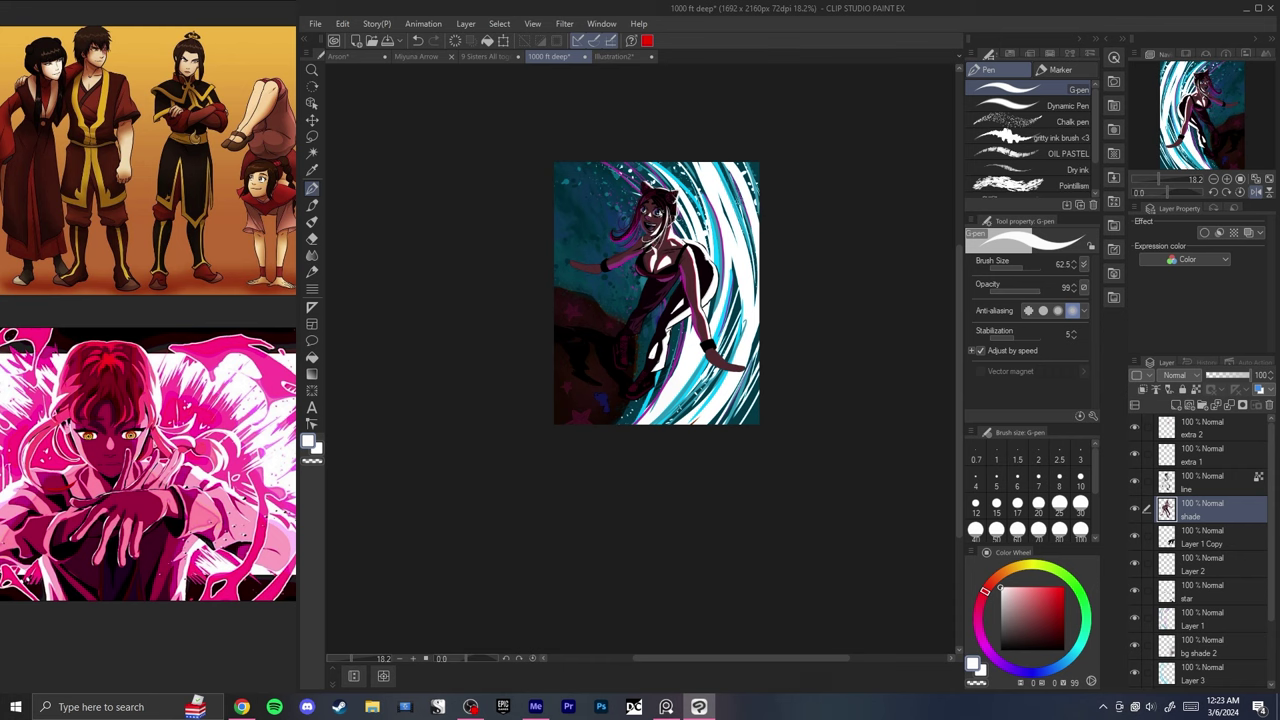
key(h)
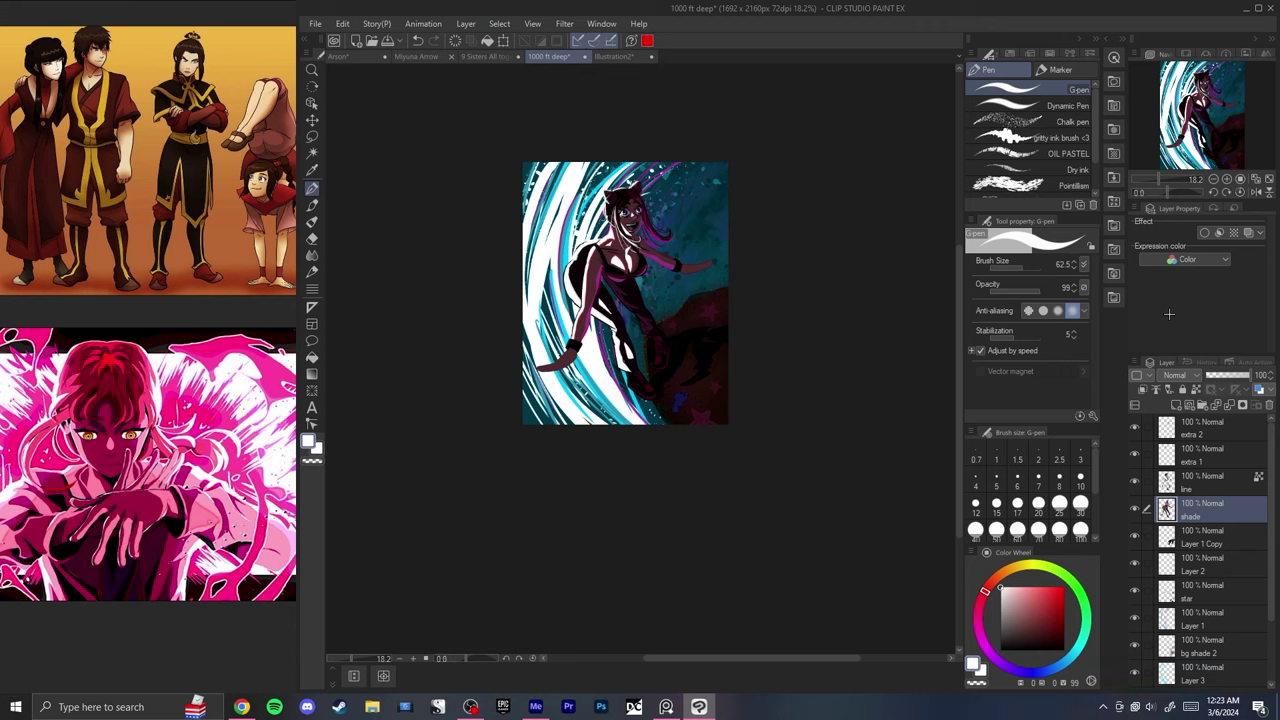
key(h)
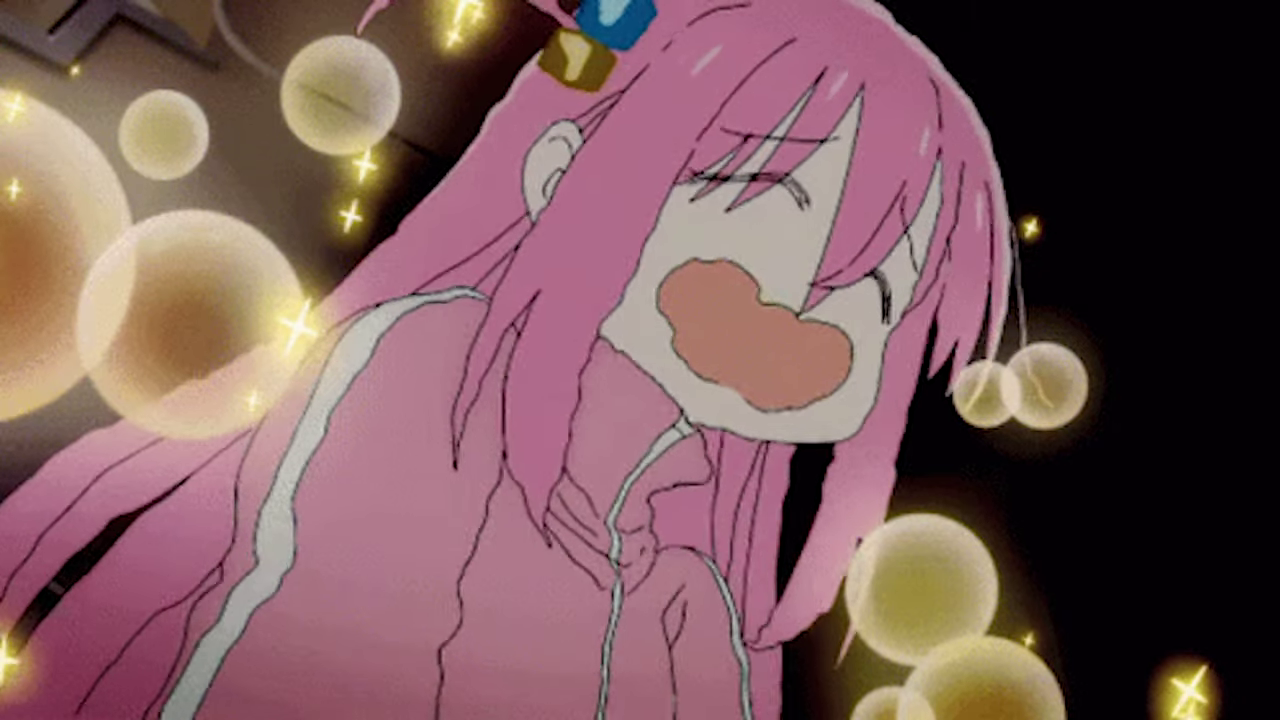